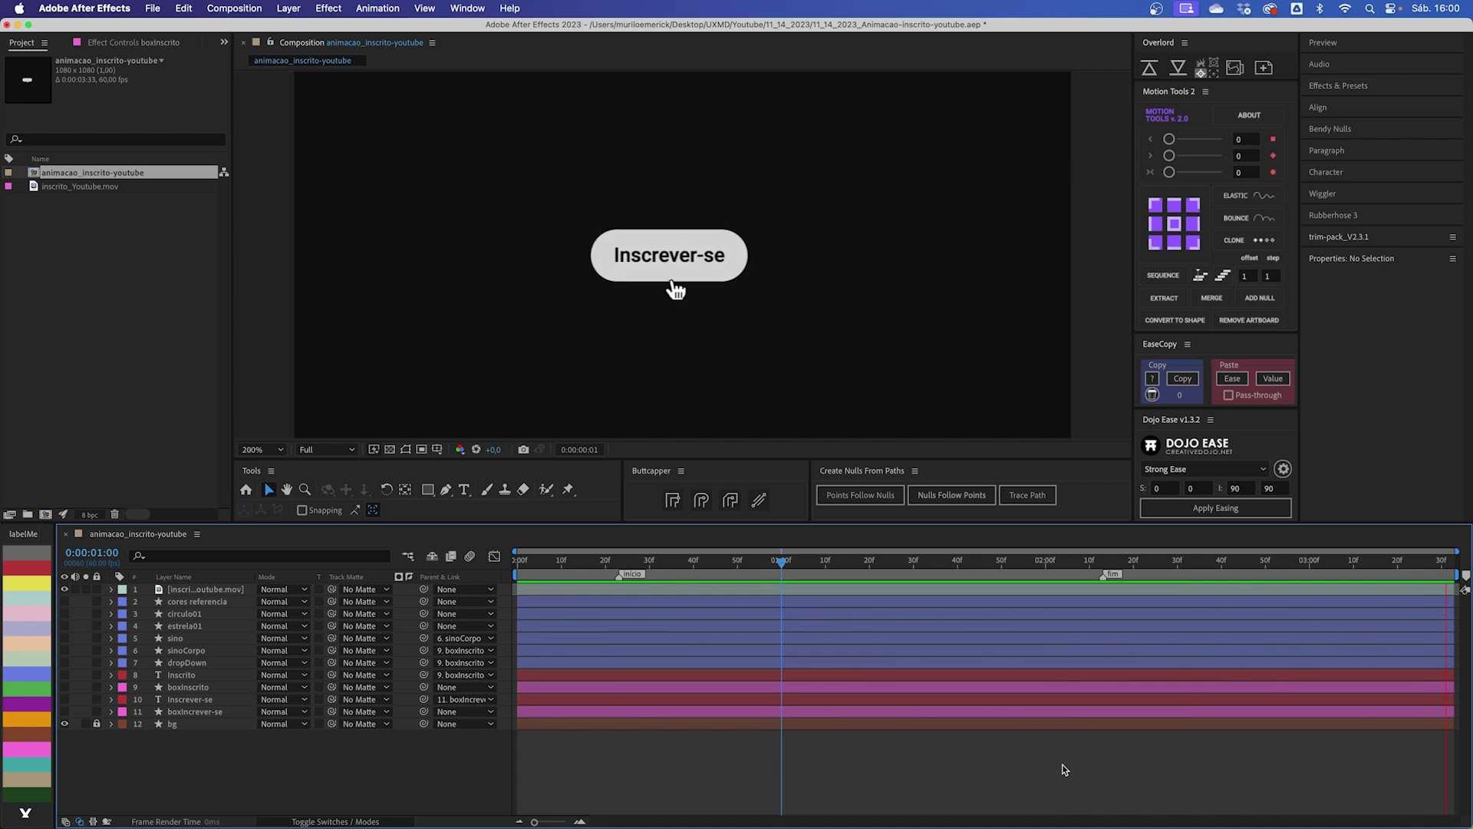
# Step: Stop the preview, return to the first frame and scrub the reference clip to 0:00:00:18 to examine the button's hover state
pyautogui.click(126, 191)
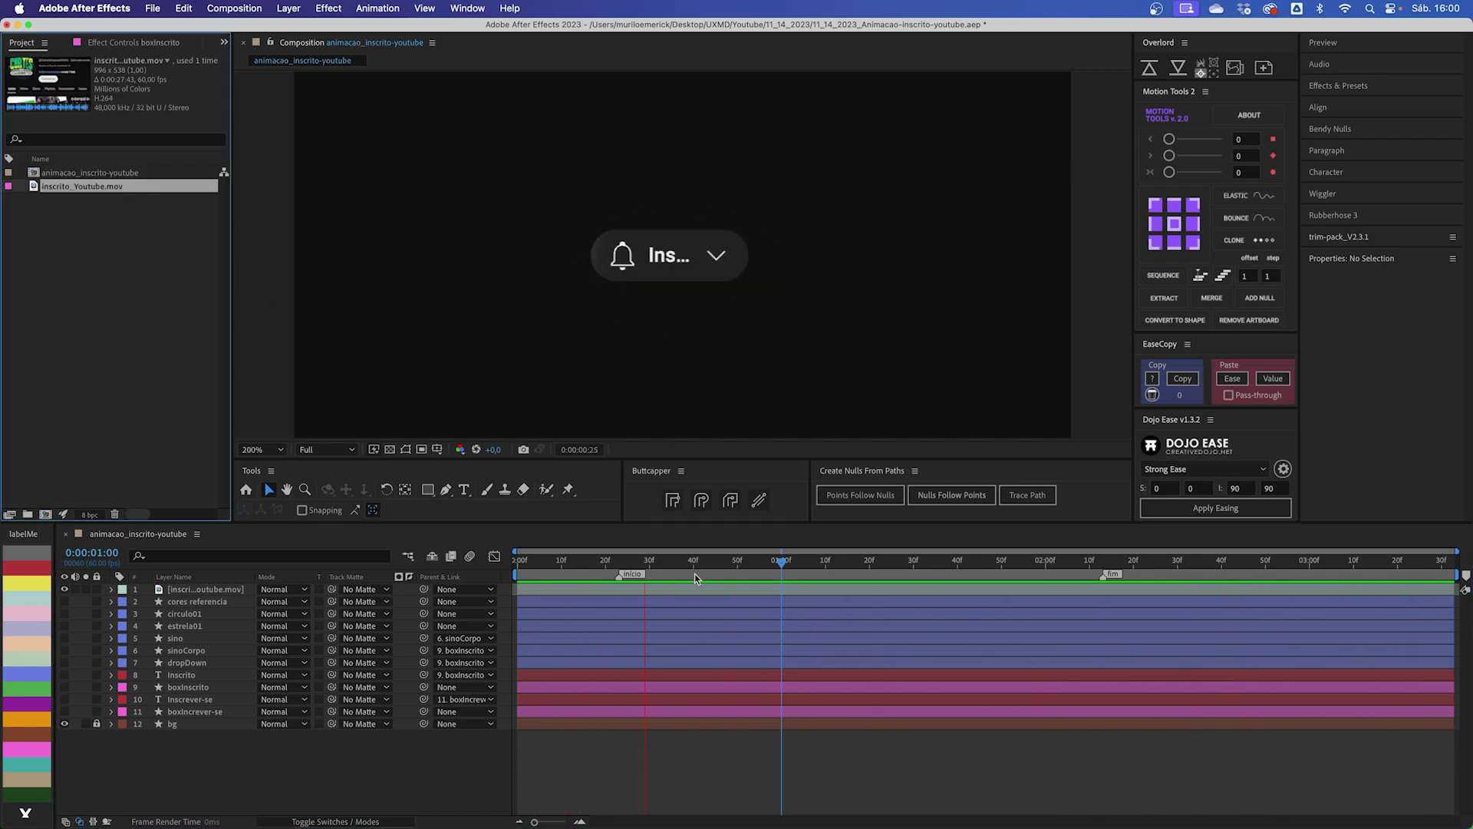
pyautogui.click(572, 772)
pyautogui.press('Home')
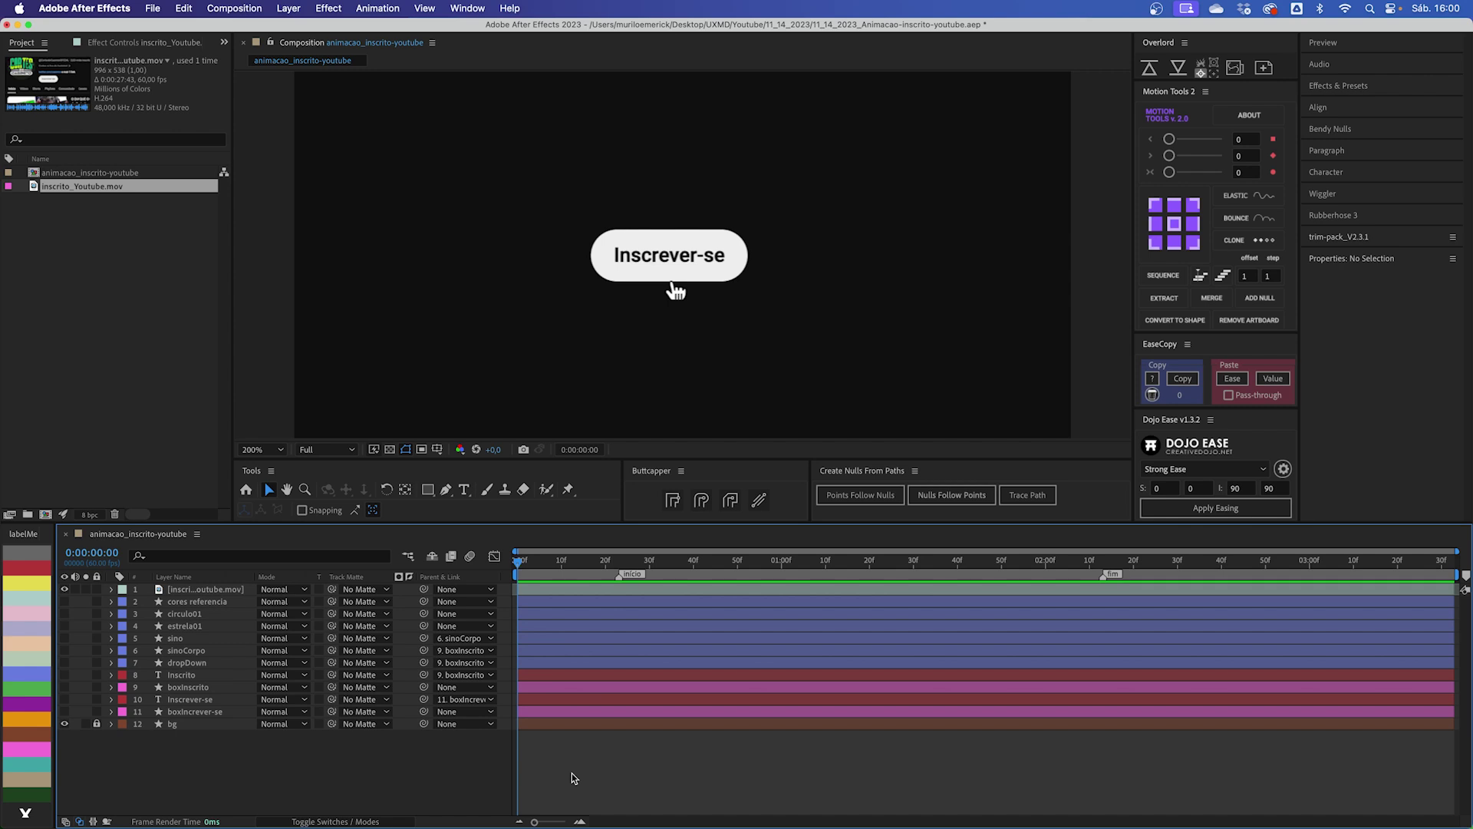
pyautogui.click(666, 276)
pyautogui.moveTo(521, 562); pyautogui.dragTo(549, 566)
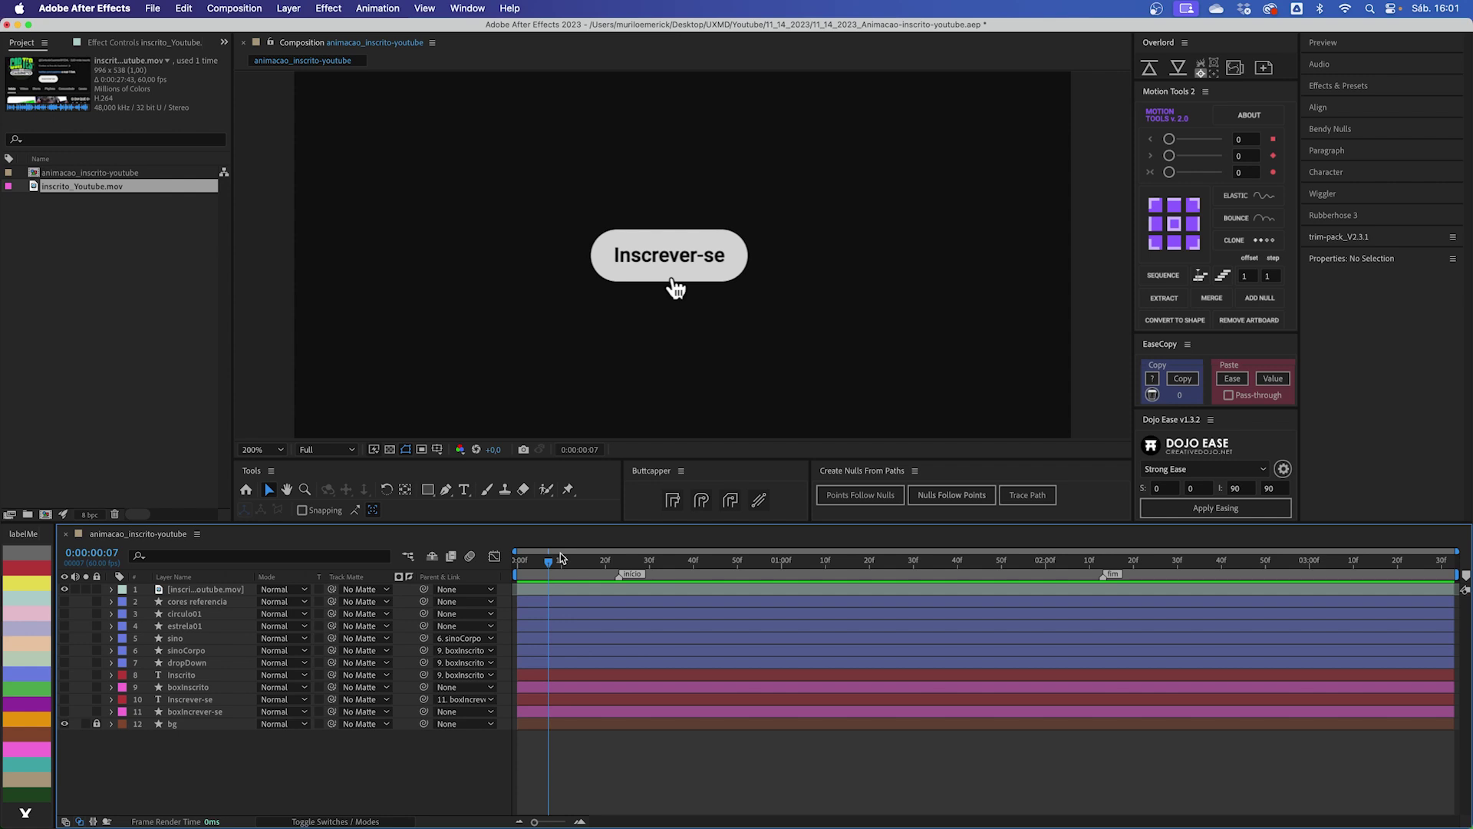
pyautogui.moveTo(561, 558); pyautogui.dragTo(597, 568)
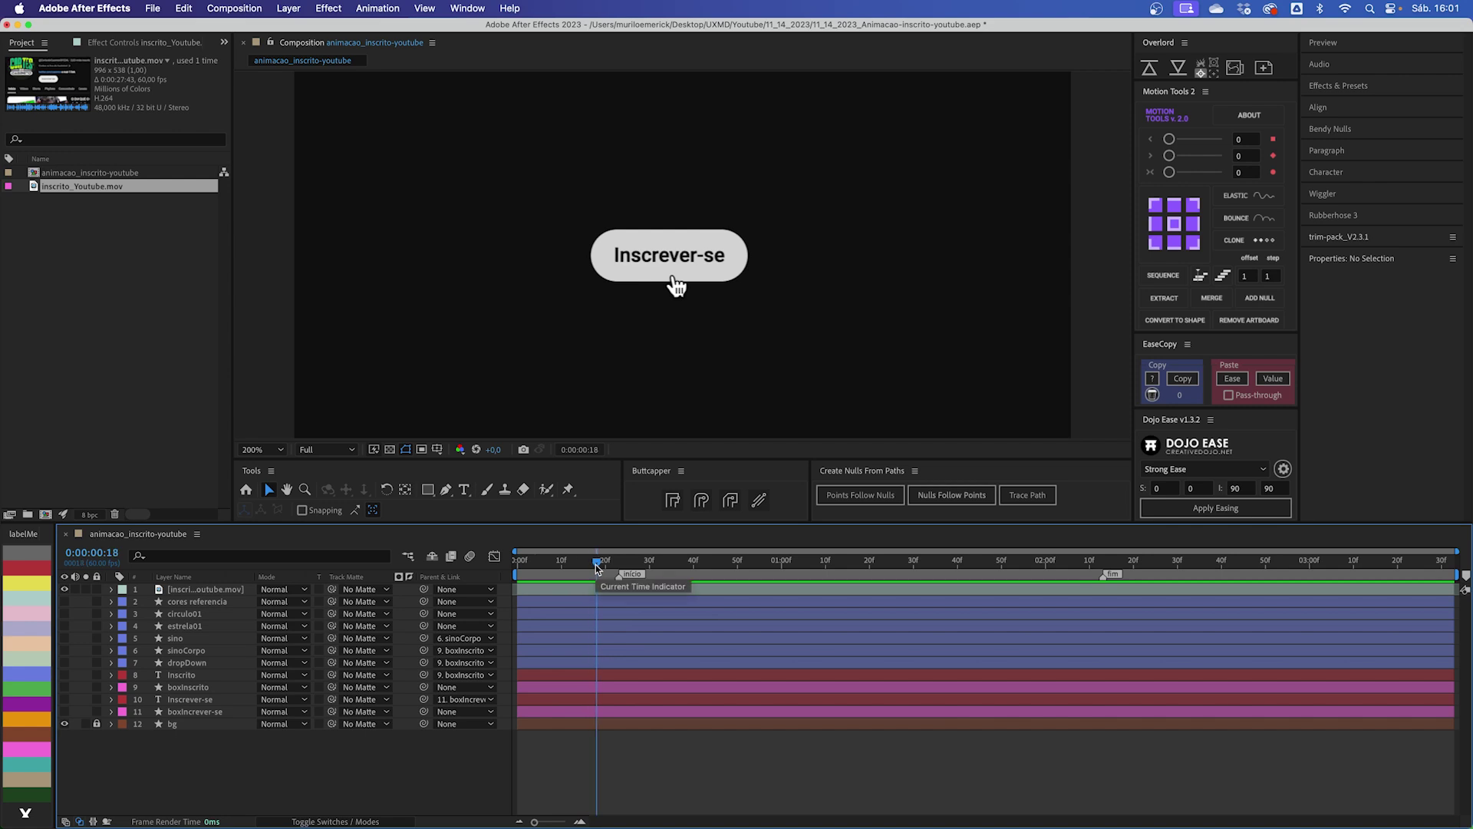
# Step: Examine the reference frame by frame up to 0:00:00:24 to locate where the Inscrever-se button changes shade at the inicio marker
pyautogui.press('pagedown')
pyautogui.press('pagedown')
pyautogui.press('pagedown')
pyautogui.press('pagedown')
pyautogui.press('pagedown')
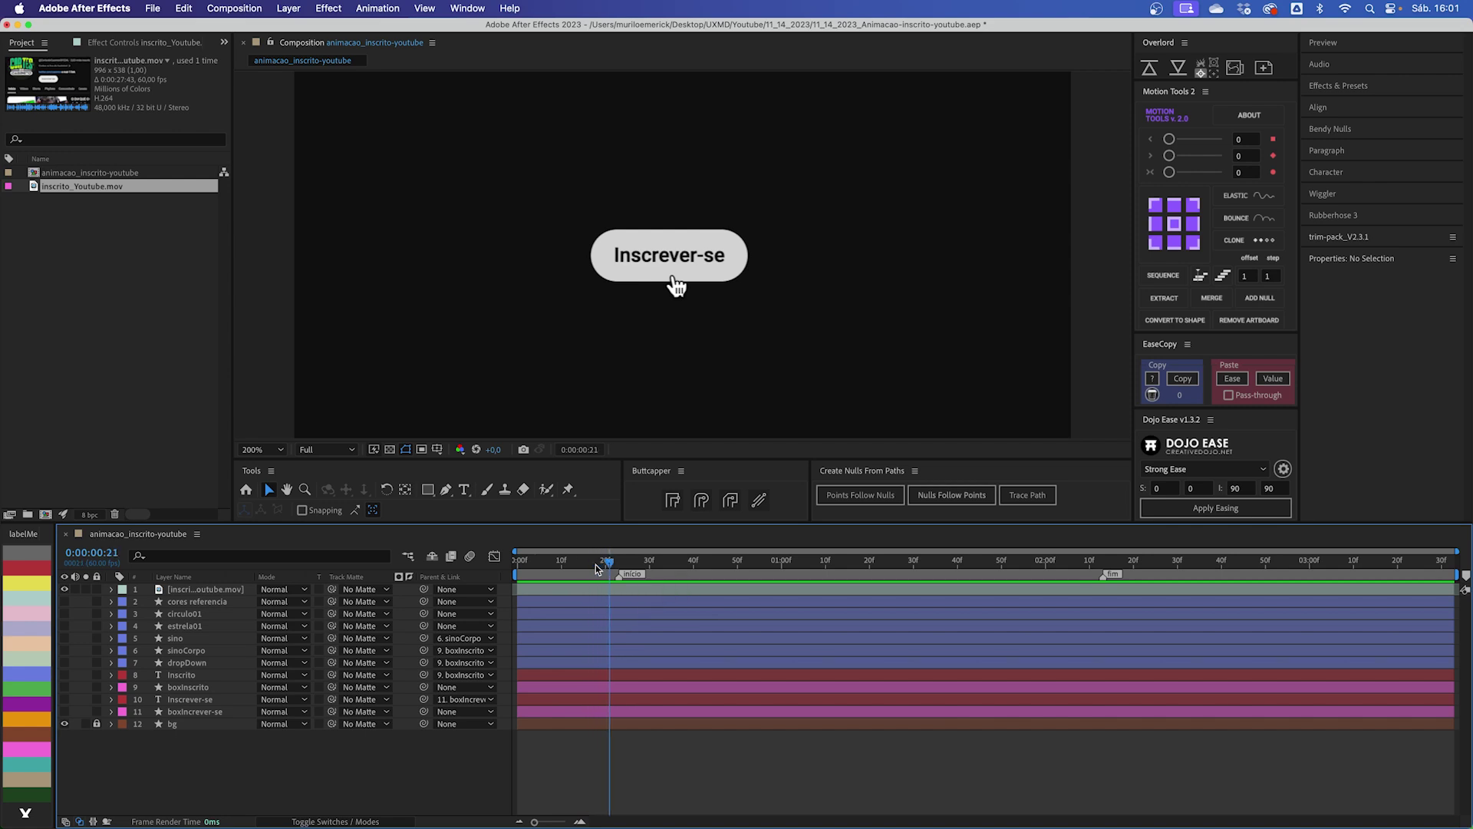
pyautogui.press('pagedown')
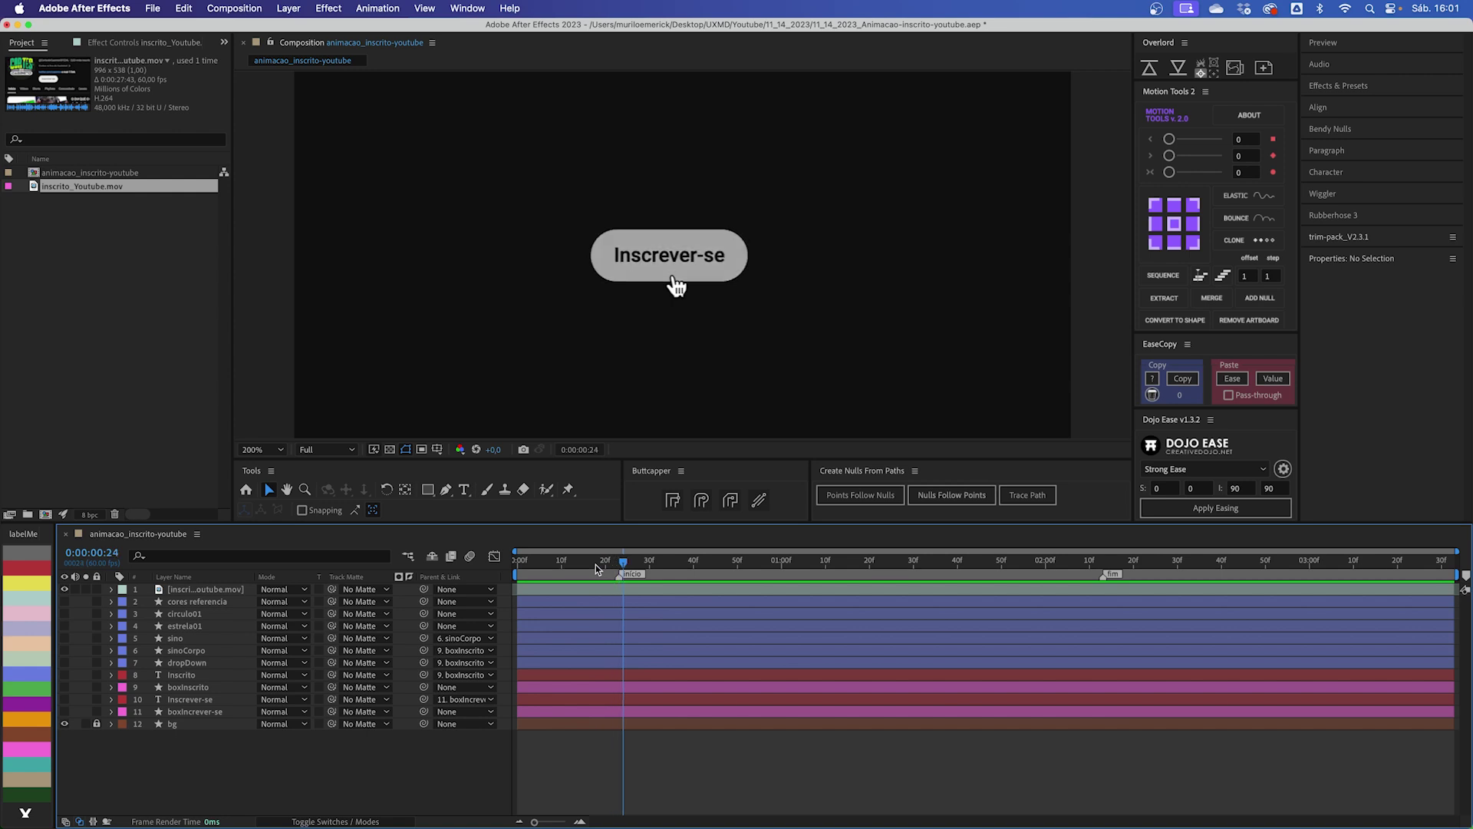
pyautogui.press('pageup')
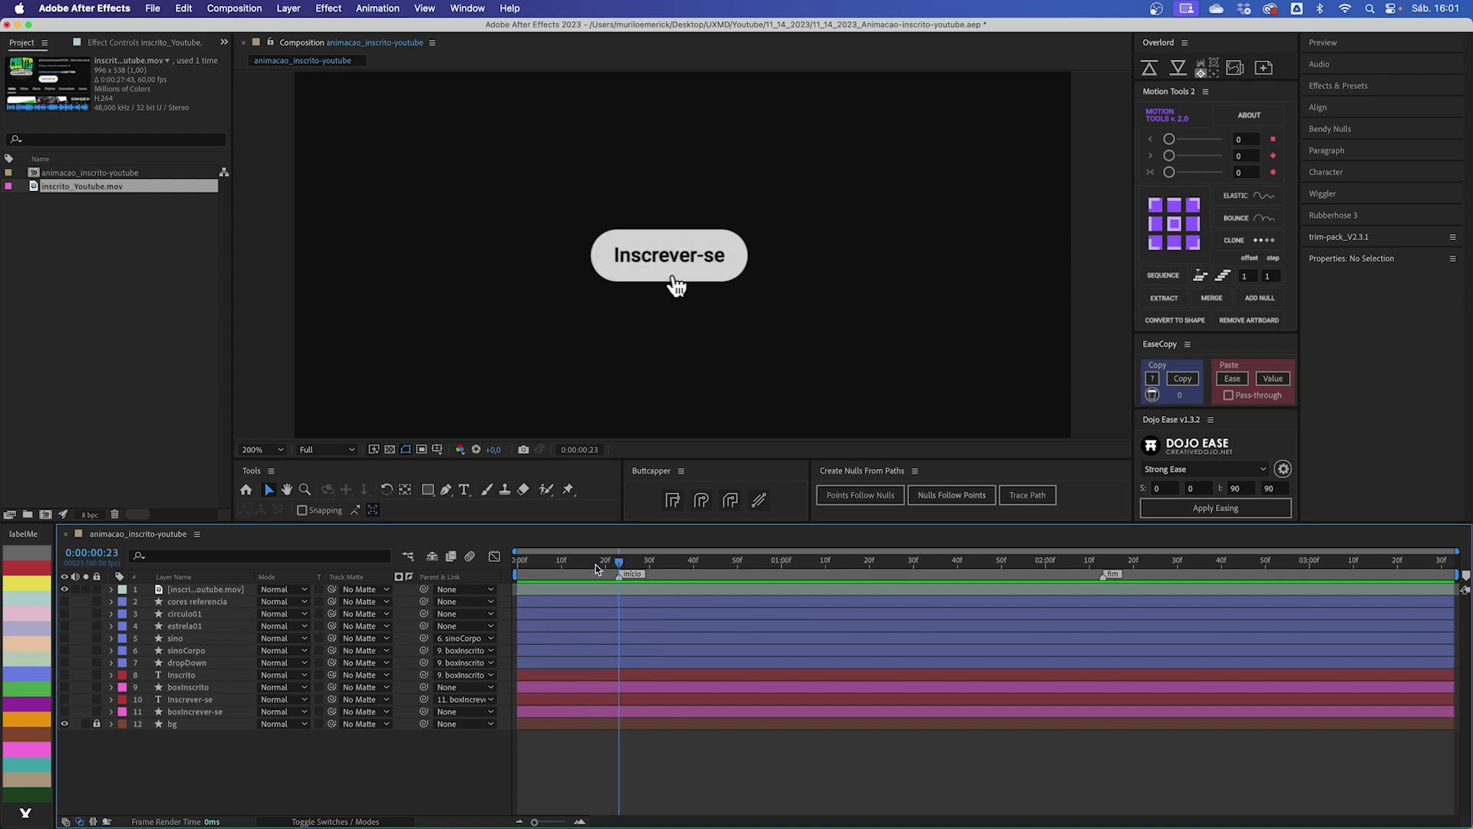
pyautogui.press('pagedown')
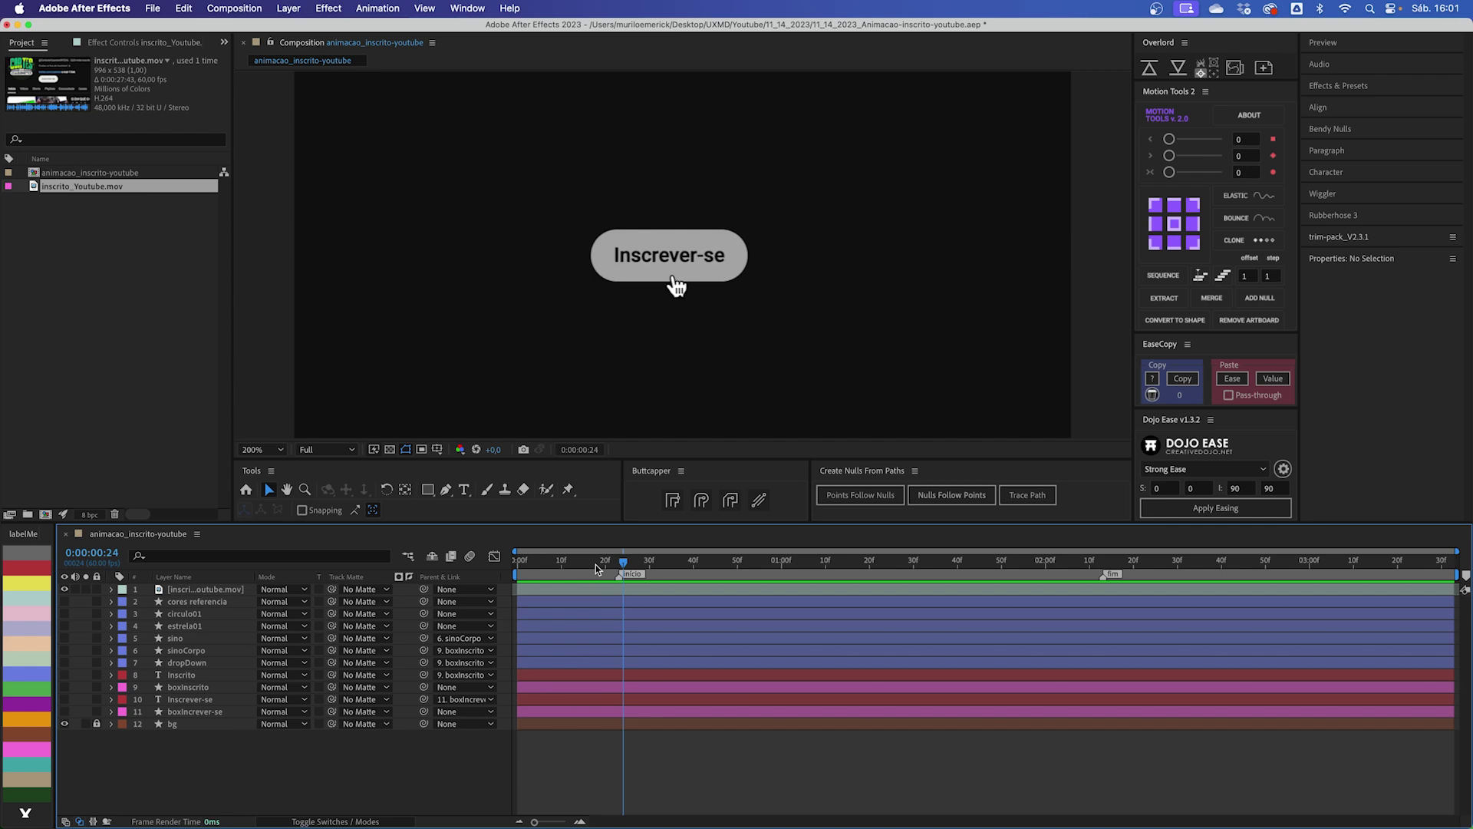
# Step: Advance frame by frame to 0:00:00:30 and compare frames 29 and 30 to examine the switch from Inscrever-se to the bell button
pyautogui.press('pagedown')
pyautogui.press('pagedown')
pyautogui.press('pagedown')
pyautogui.press('pagedown')
pyautogui.press('pagedown')
pyautogui.press('pagedown')
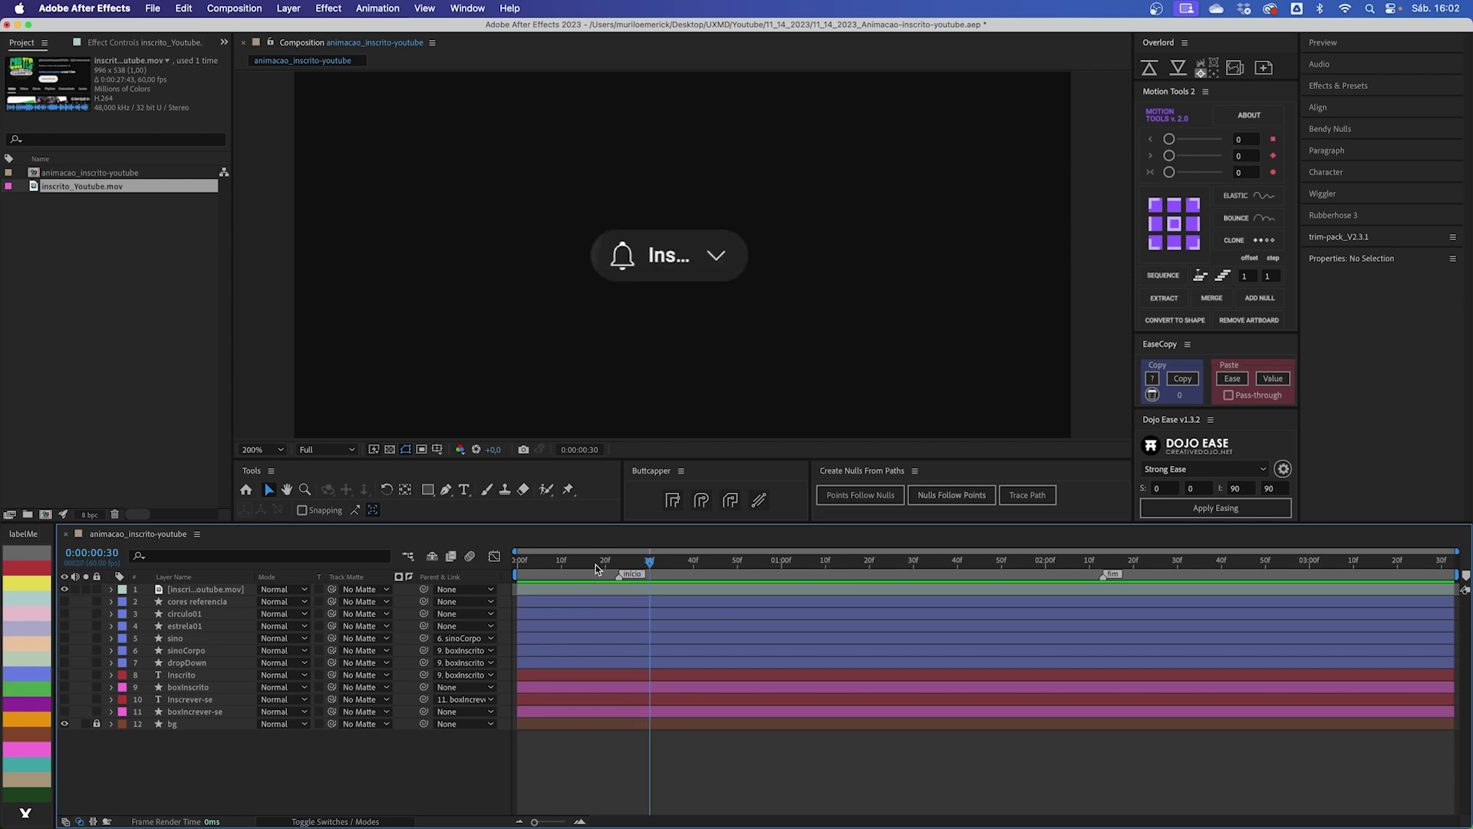
pyautogui.press('pageup')
pyautogui.press('pagedown')
pyautogui.press('pageup')
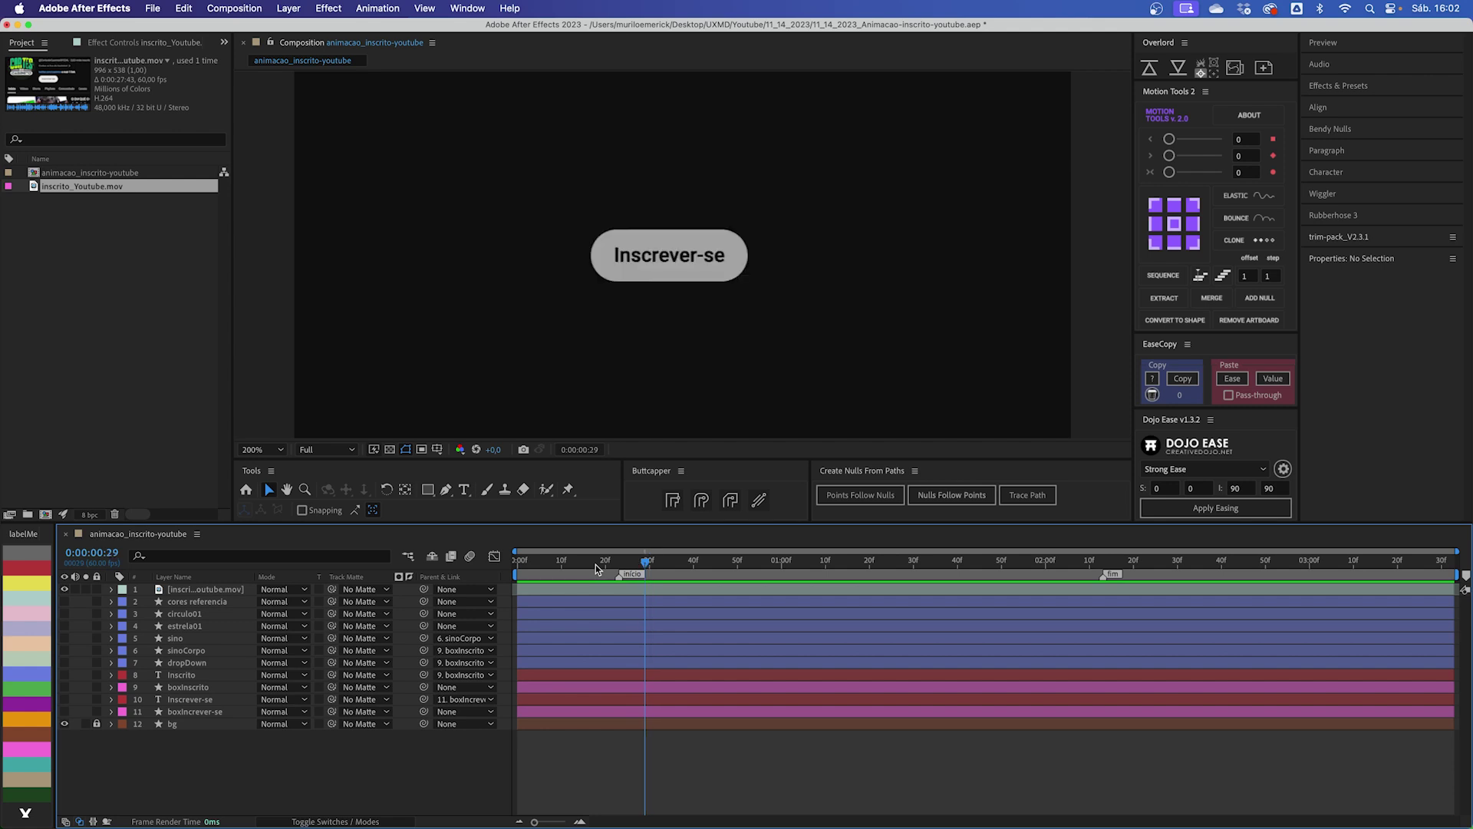
pyautogui.press('pagedown')
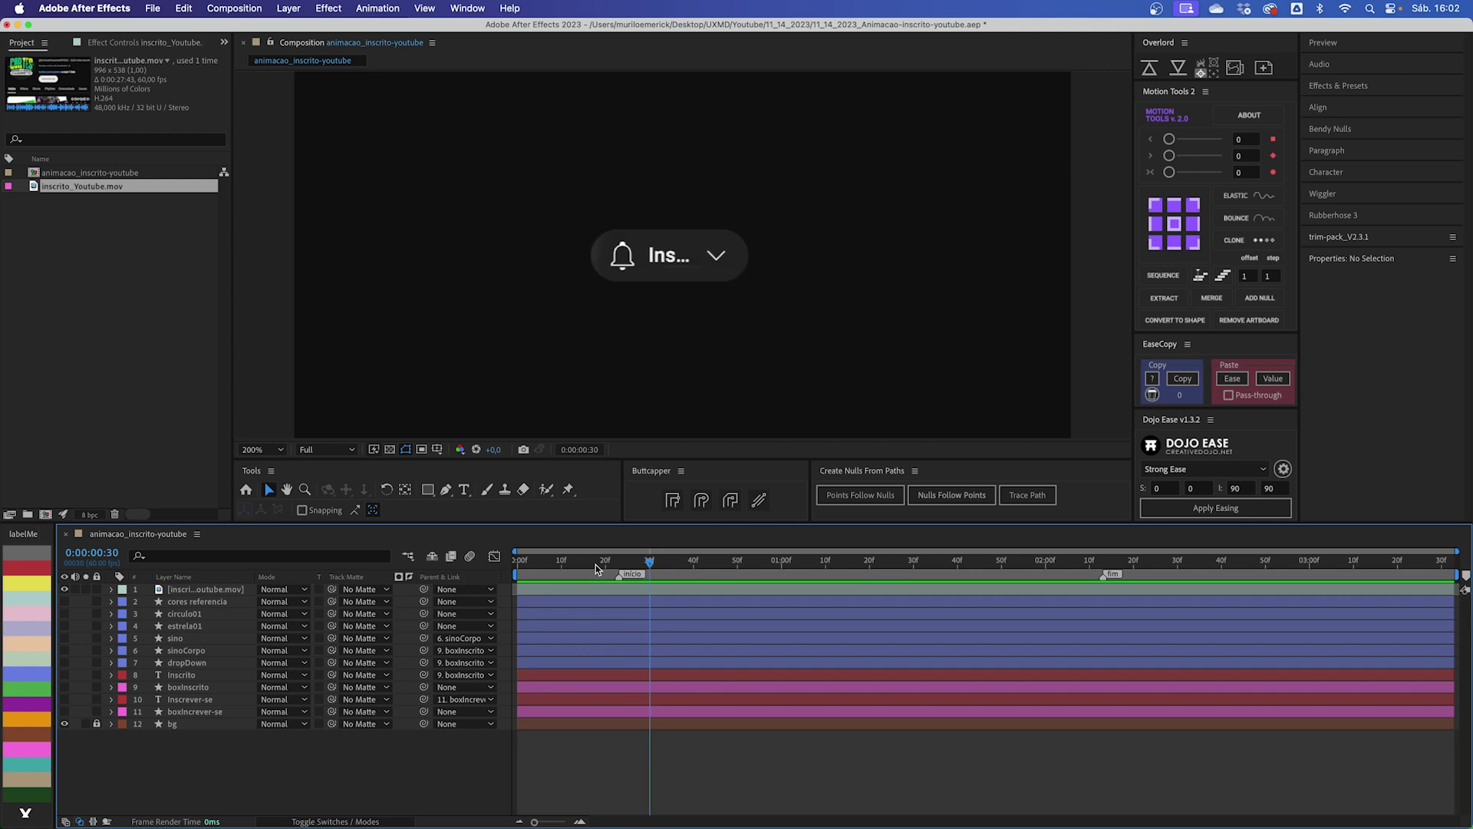
pyautogui.press('pageup')
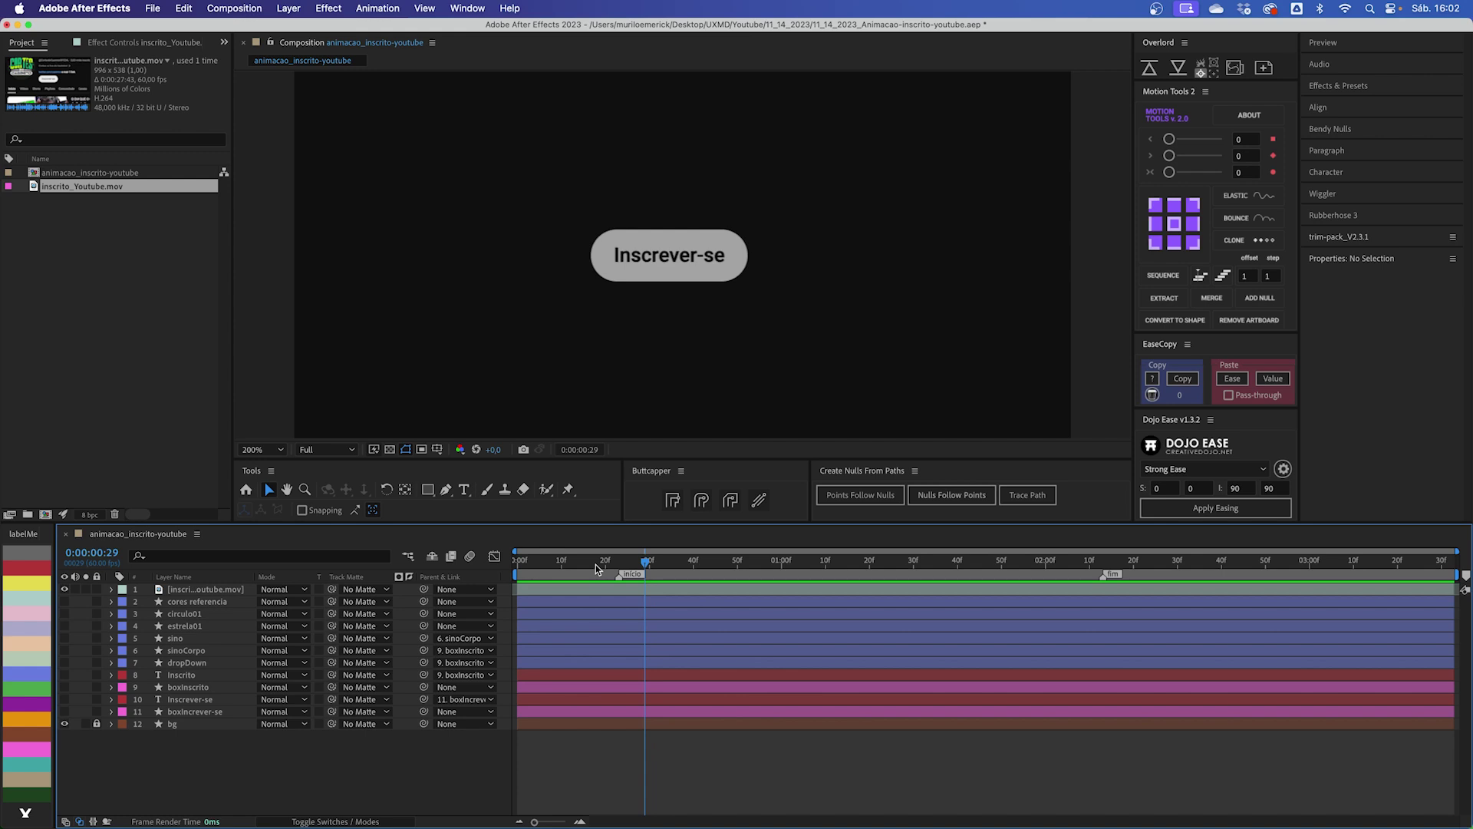
pyautogui.press('pagedown')
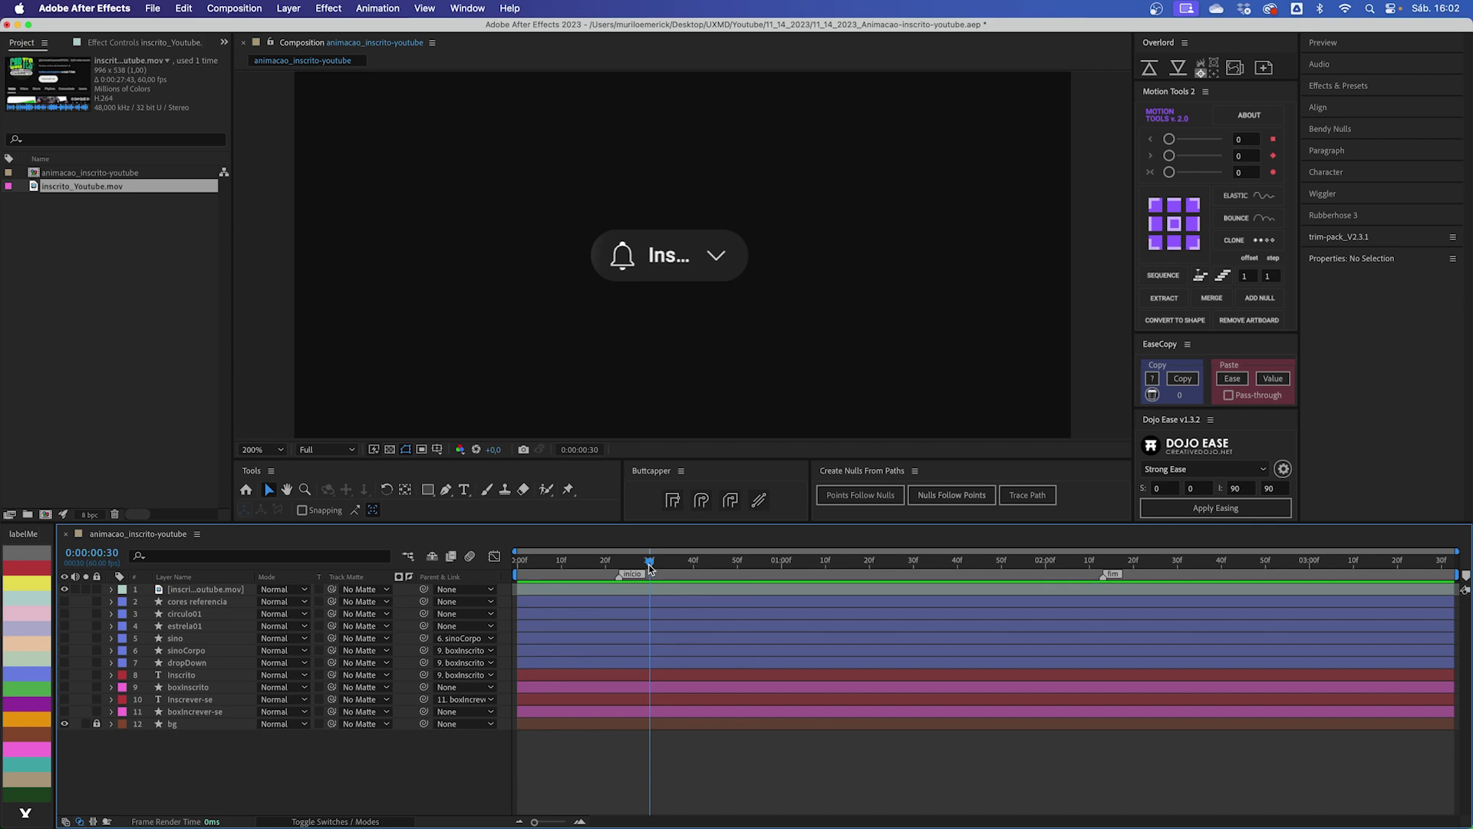
# Step: Scrub the reference from 0:00:00:30 to 0:00:02:01 to examine how the button widens and its Inscrito text is revealed
pyautogui.moveTo(650, 564); pyautogui.dragTo(677, 564)
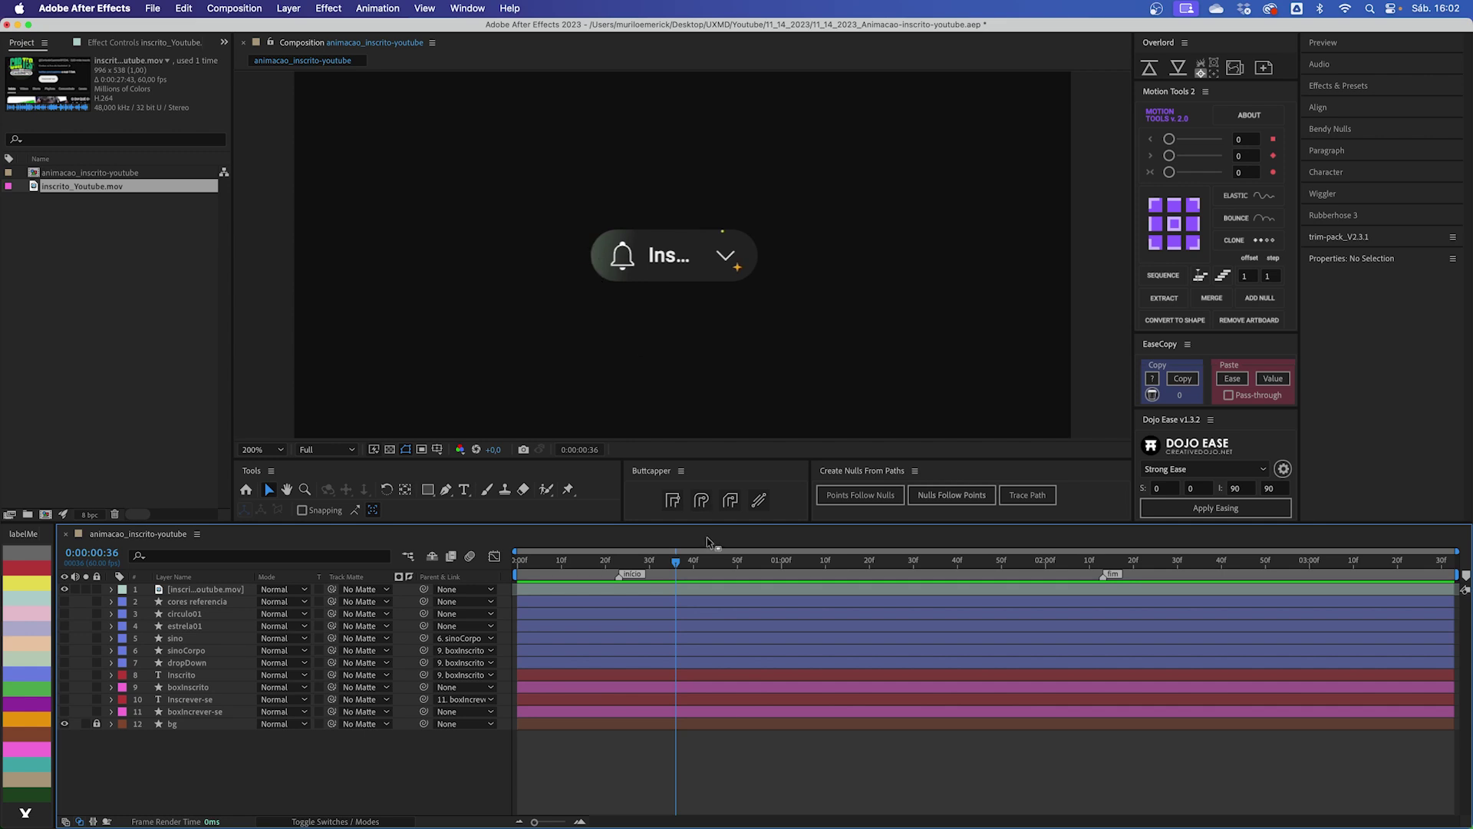
pyautogui.moveTo(676, 561); pyautogui.dragTo(702, 564)
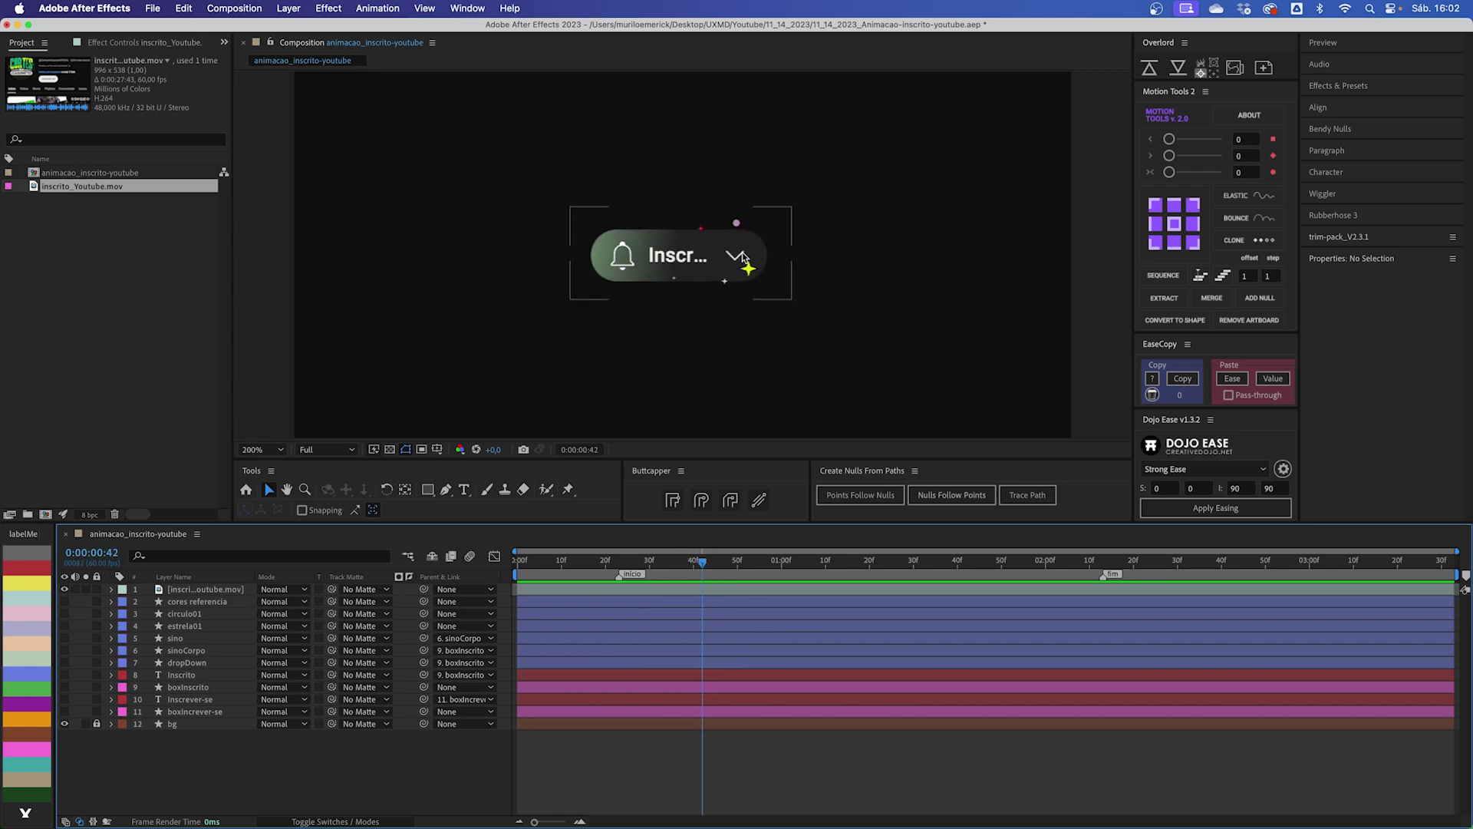
pyautogui.click(691, 564)
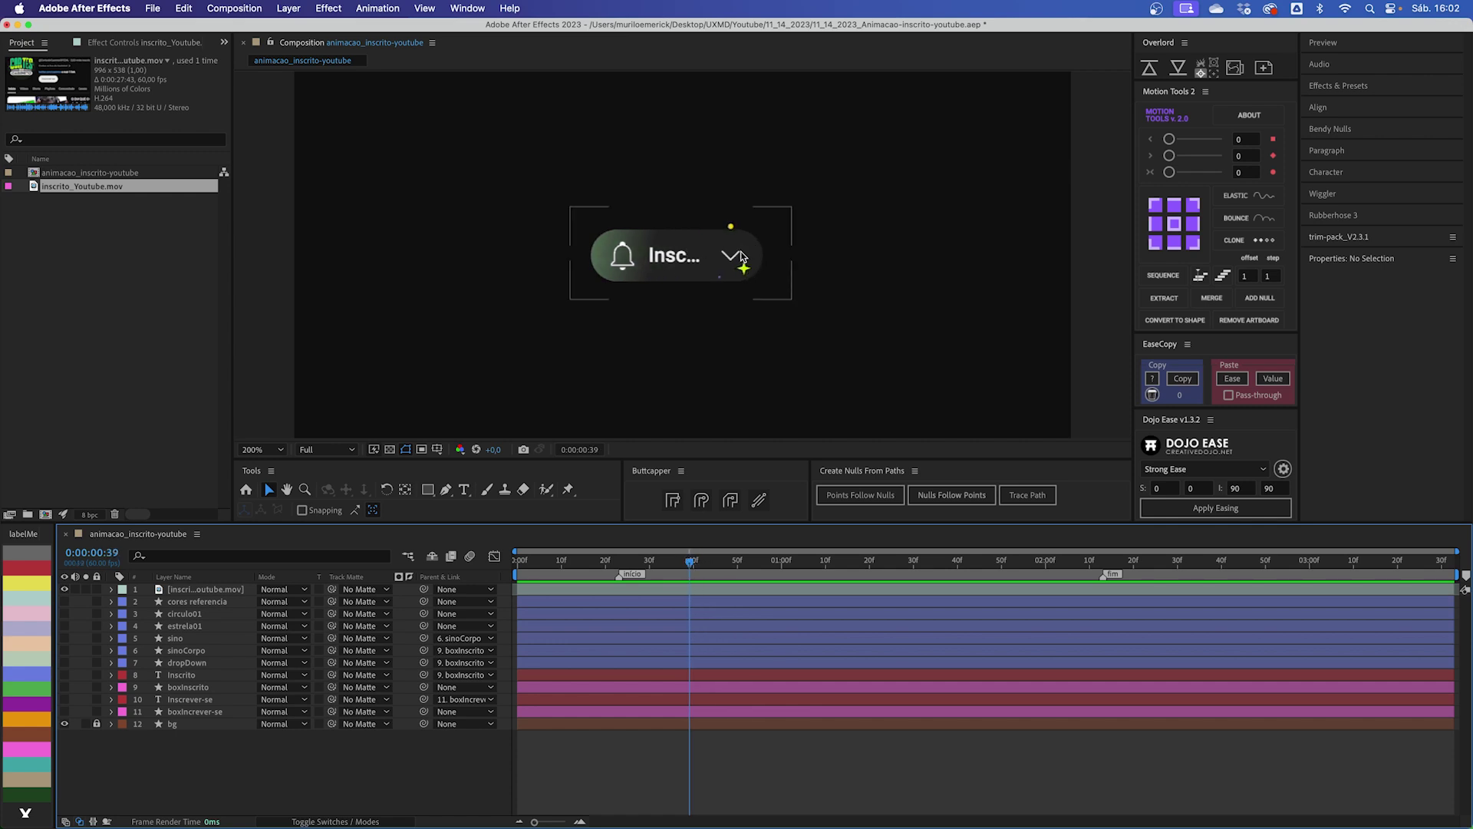
pyautogui.moveTo(689, 565); pyautogui.dragTo(786, 565)
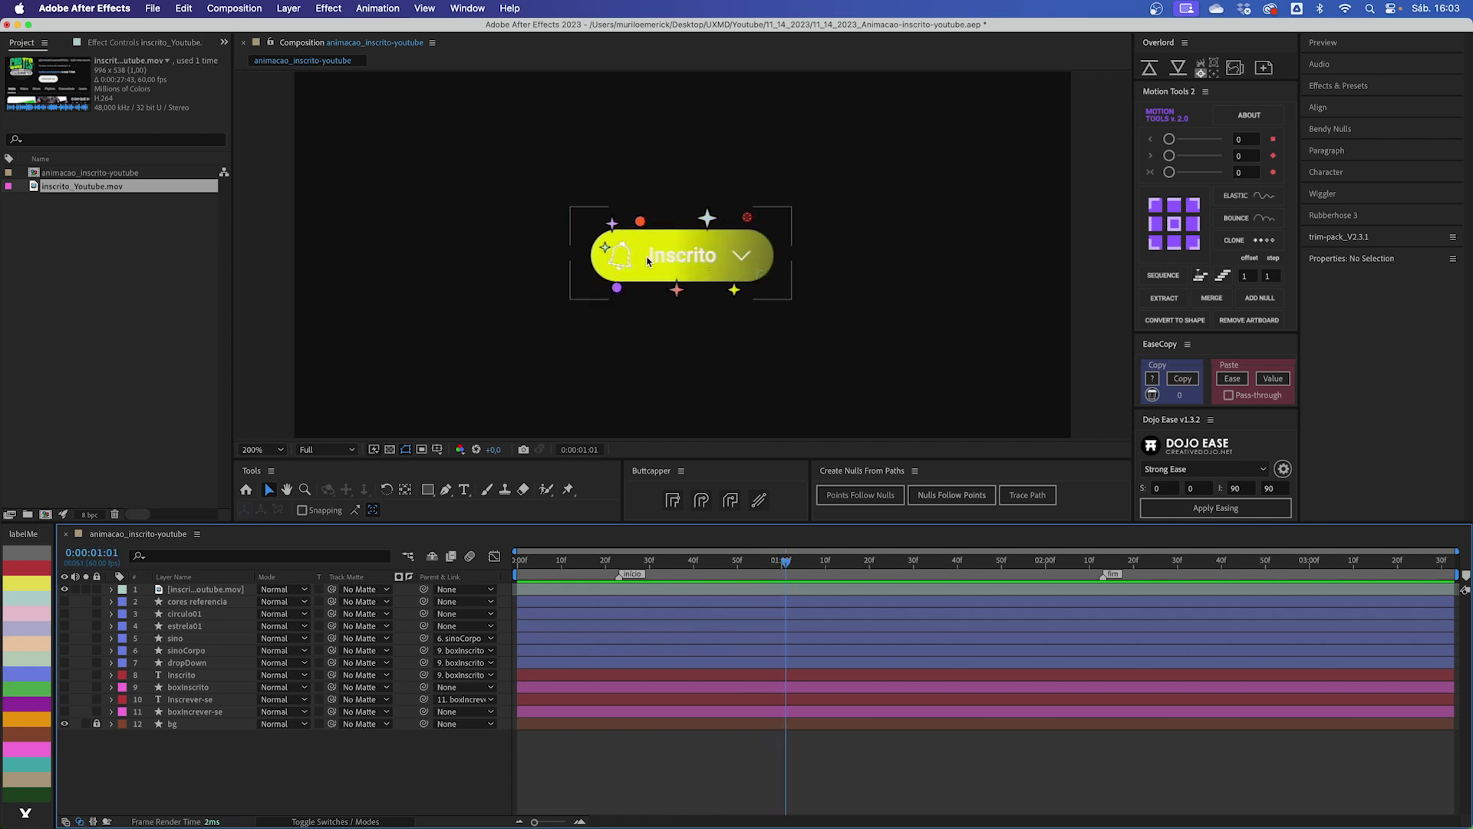
pyautogui.moveTo(786, 565); pyautogui.dragTo(715, 565)
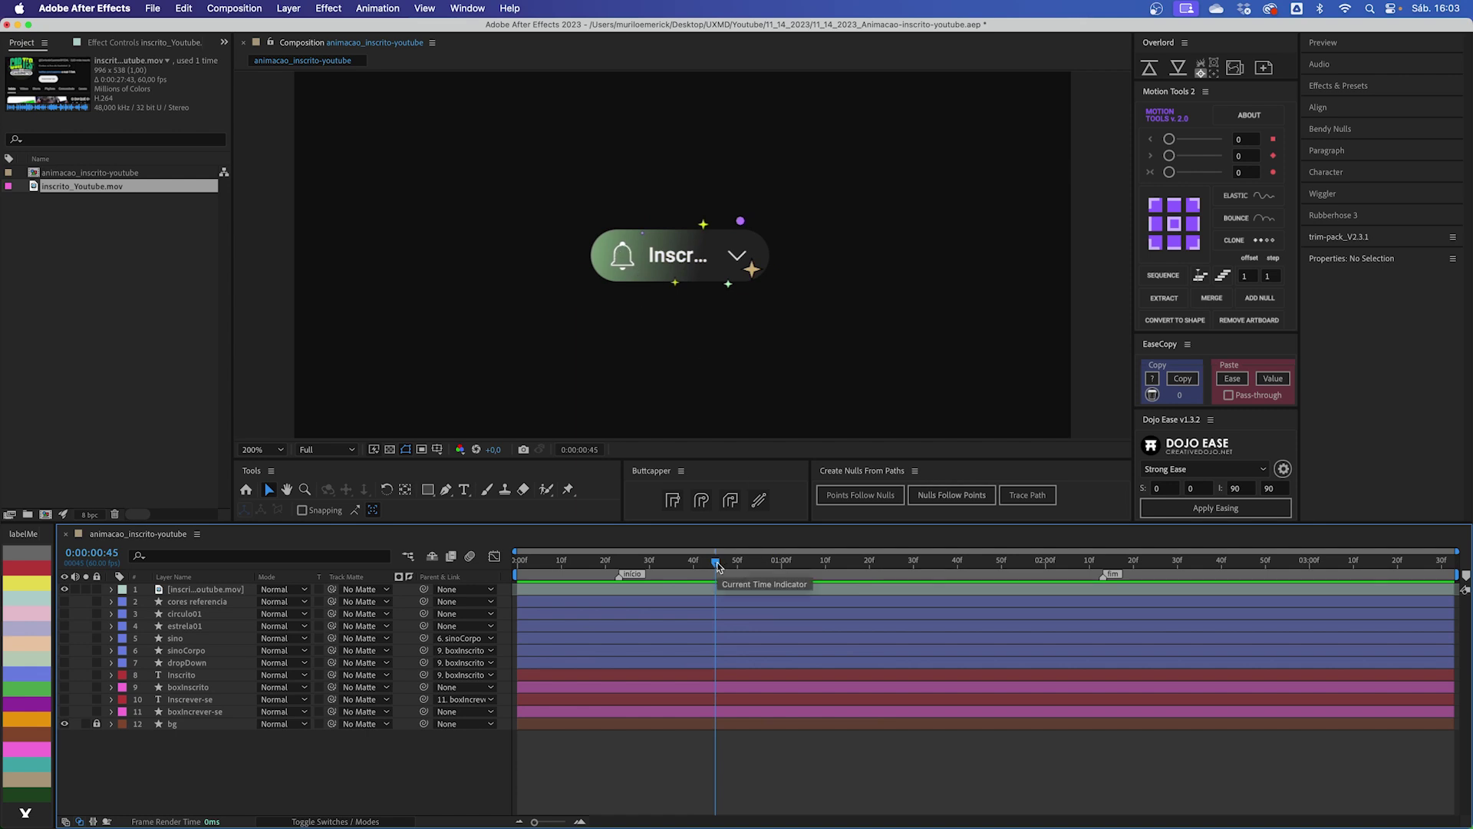
pyautogui.moveTo(718, 565); pyautogui.dragTo(1051, 567)
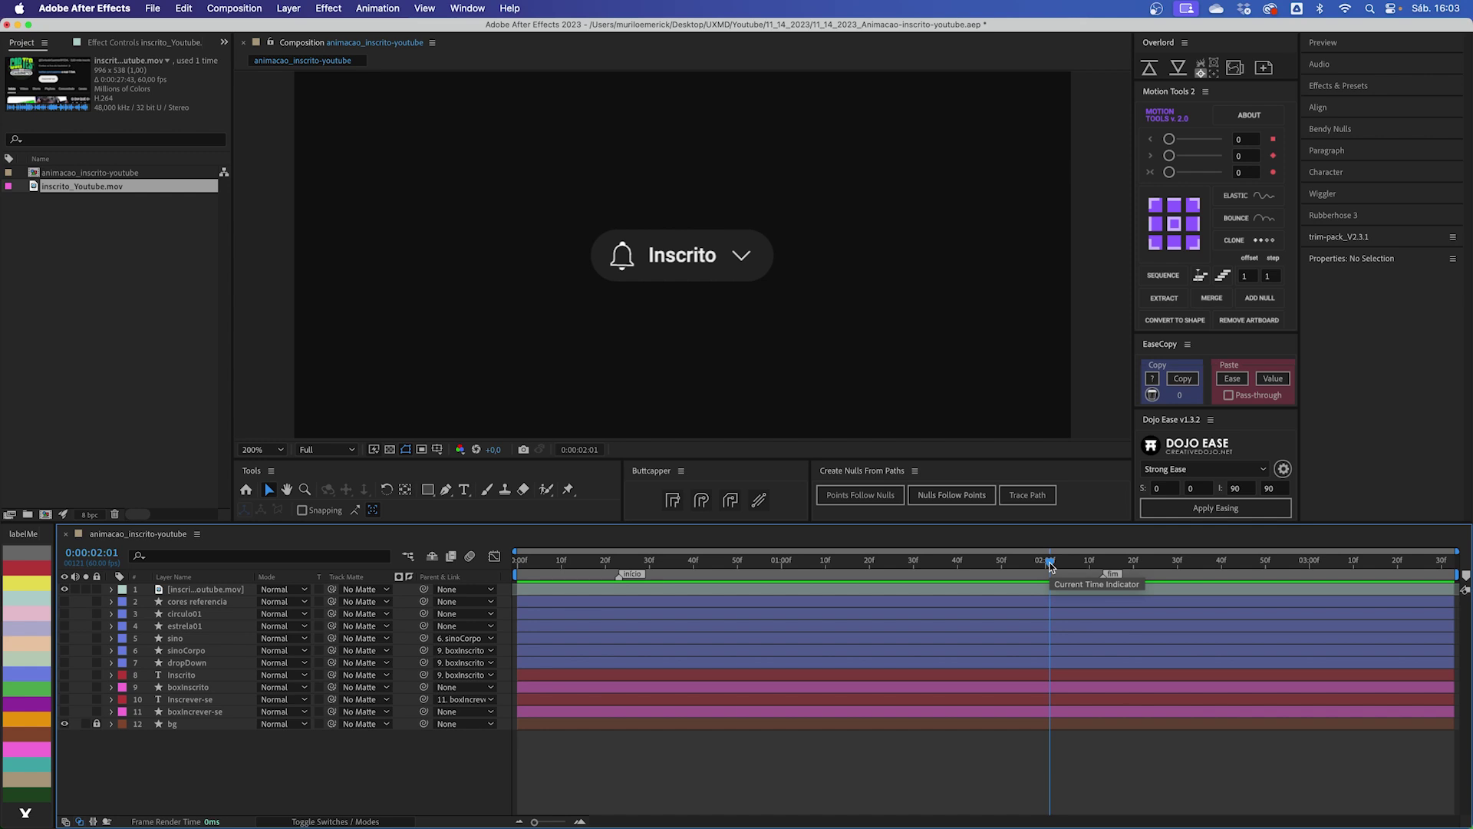
# Step: Scrub the reference back and forth across the middle of the animation to examine the colour gradient sweeping over the button
pyautogui.moveTo(656, 566); pyautogui.dragTo(775, 568)
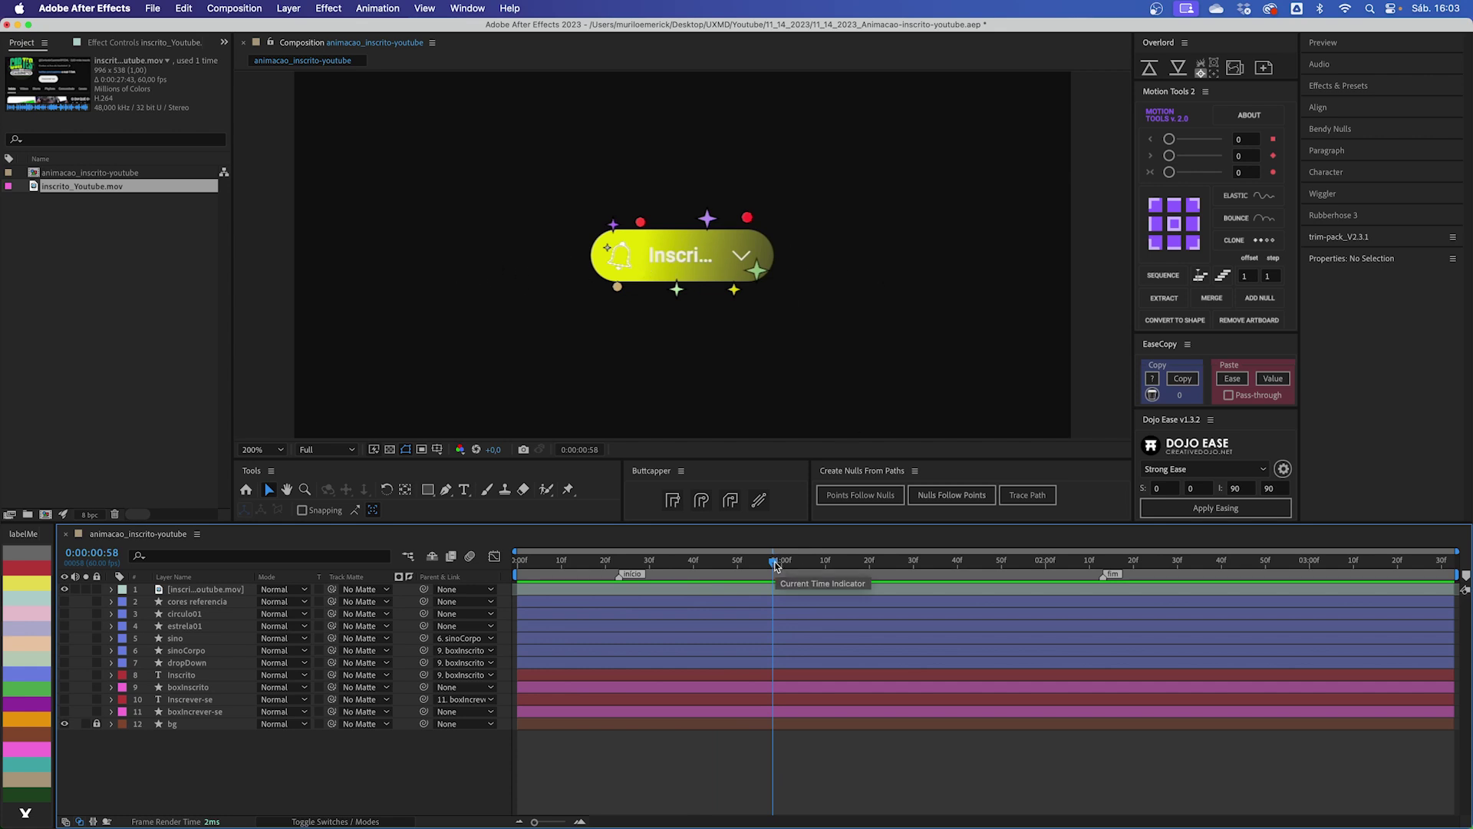
pyautogui.moveTo(775, 566); pyautogui.dragTo(932, 562)
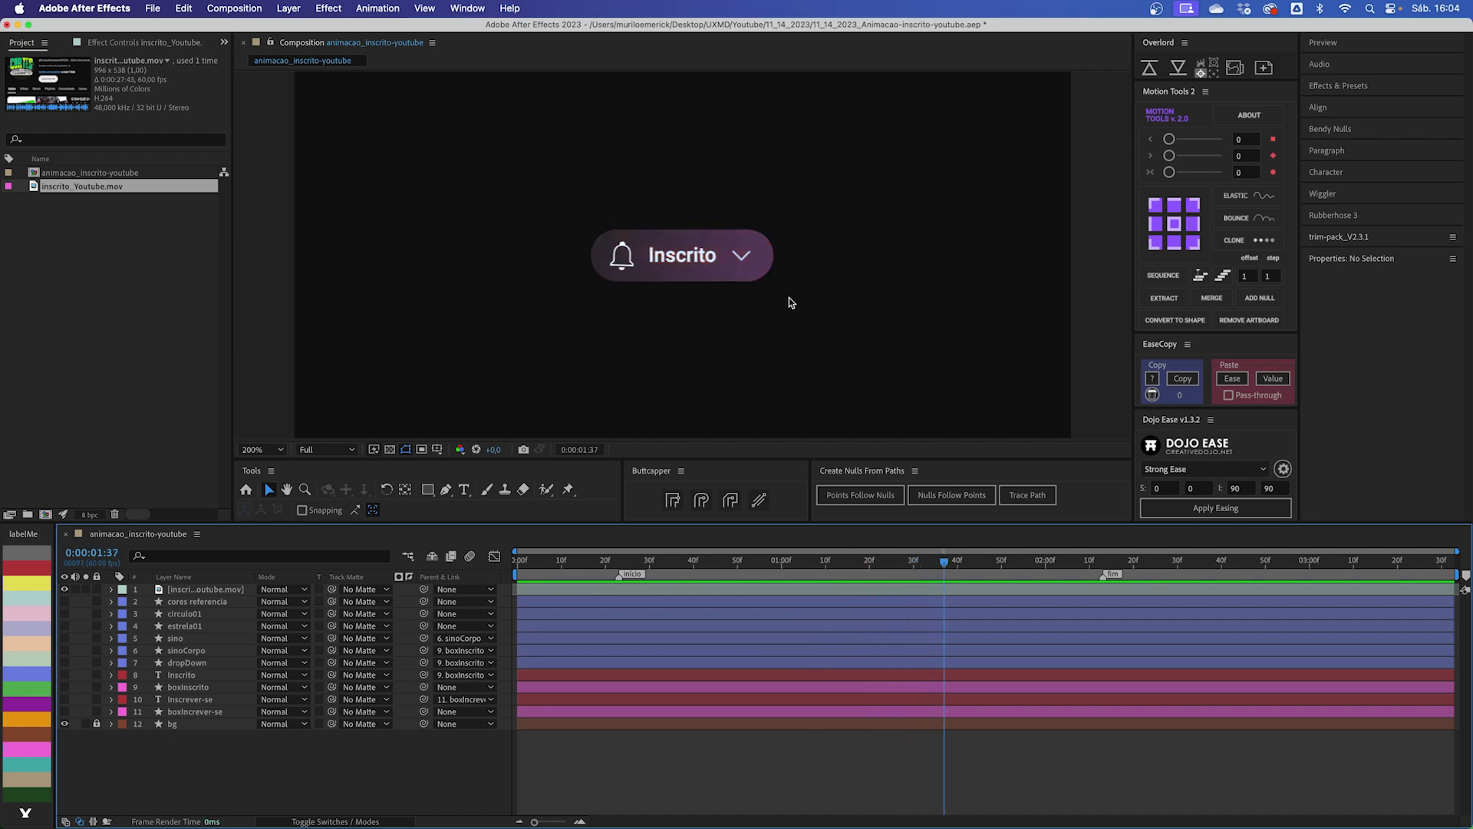
pyautogui.click(959, 563)
pyautogui.moveTo(961, 566); pyautogui.dragTo(673, 568)
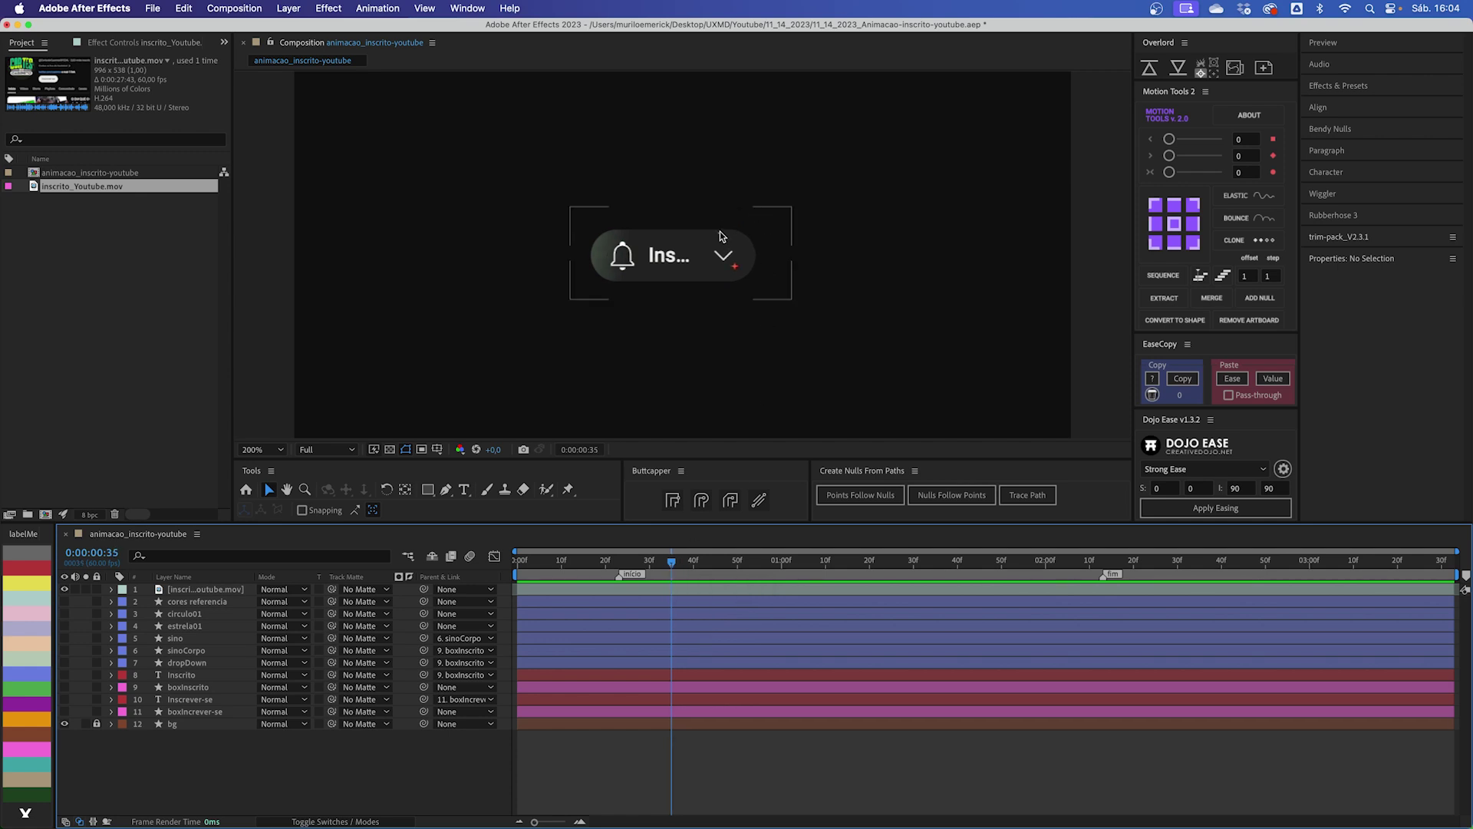
# Step: Examine the stars and circles bursting around the button between 0:00:00:35 and 0:00:00:59, returning to 0:00:00:39
pyautogui.moveTo(672, 565); pyautogui.dragTo(684, 565)
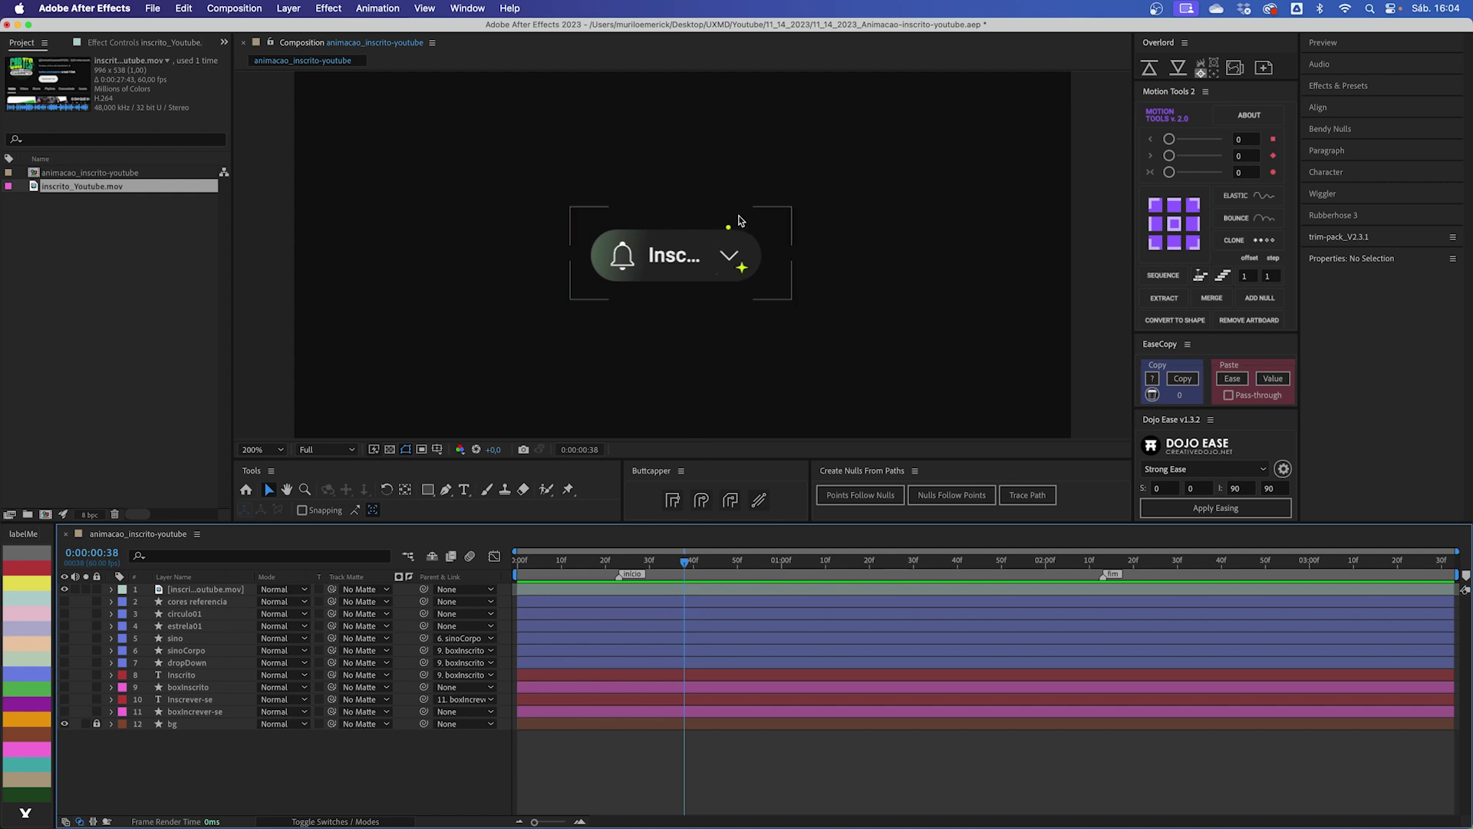
pyautogui.moveTo(686, 565); pyautogui.dragTo(760, 562)
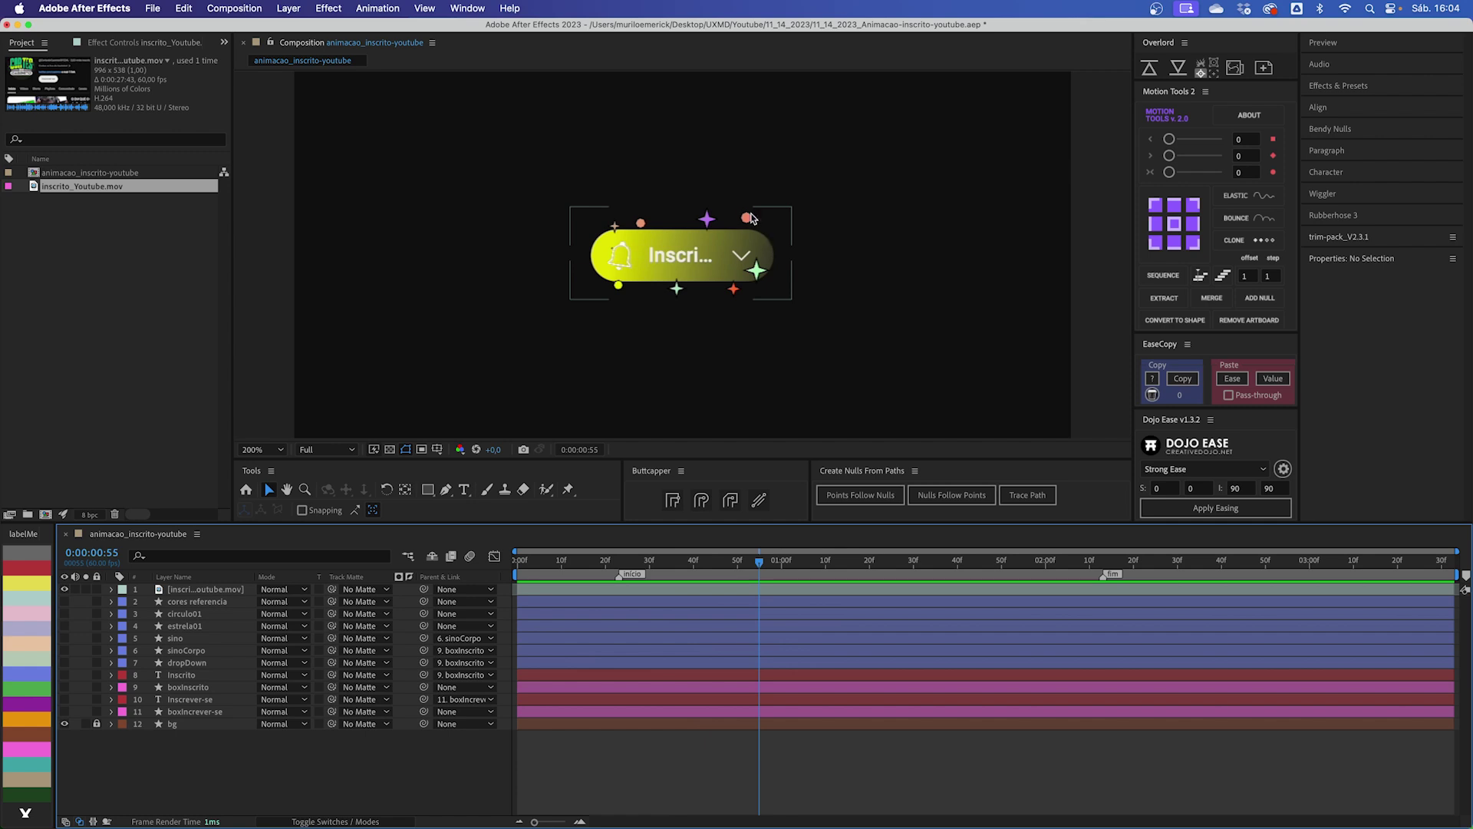
pyautogui.moveTo(762, 566); pyautogui.dragTo(691, 567)
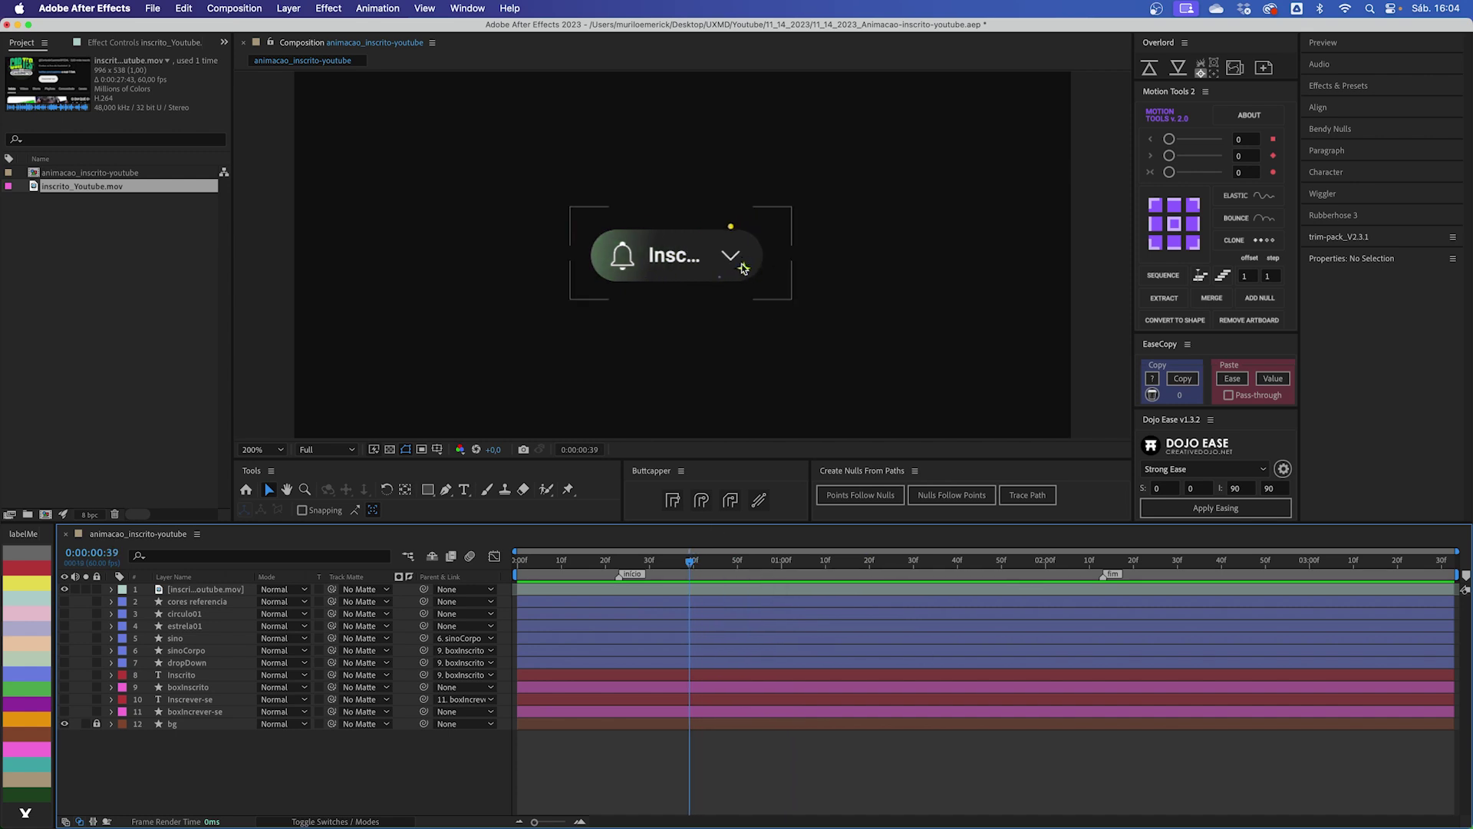
pyautogui.moveTo(691, 566); pyautogui.dragTo(775, 565)
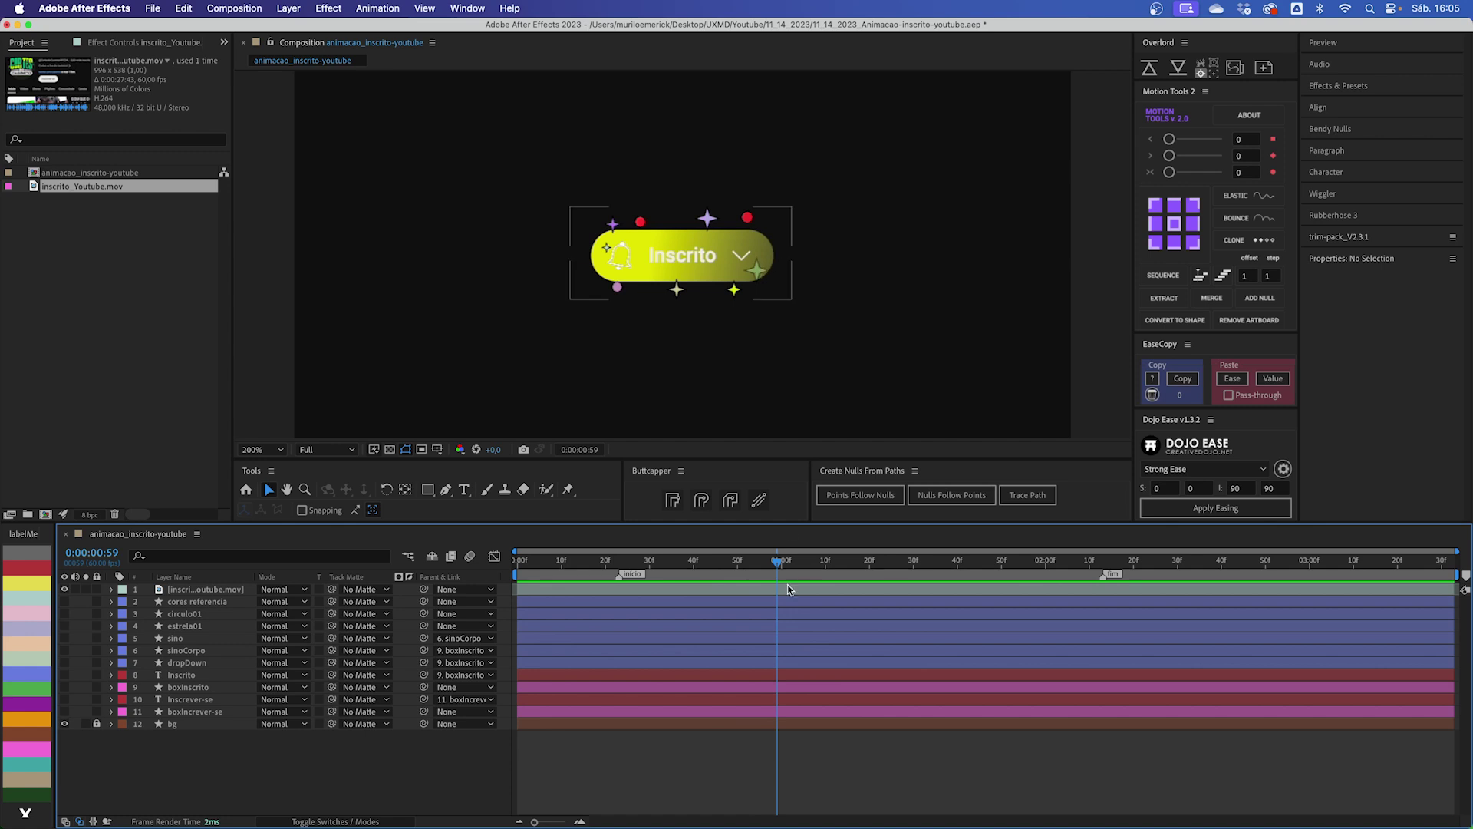
pyautogui.moveTo(777, 566); pyautogui.dragTo(690, 568)
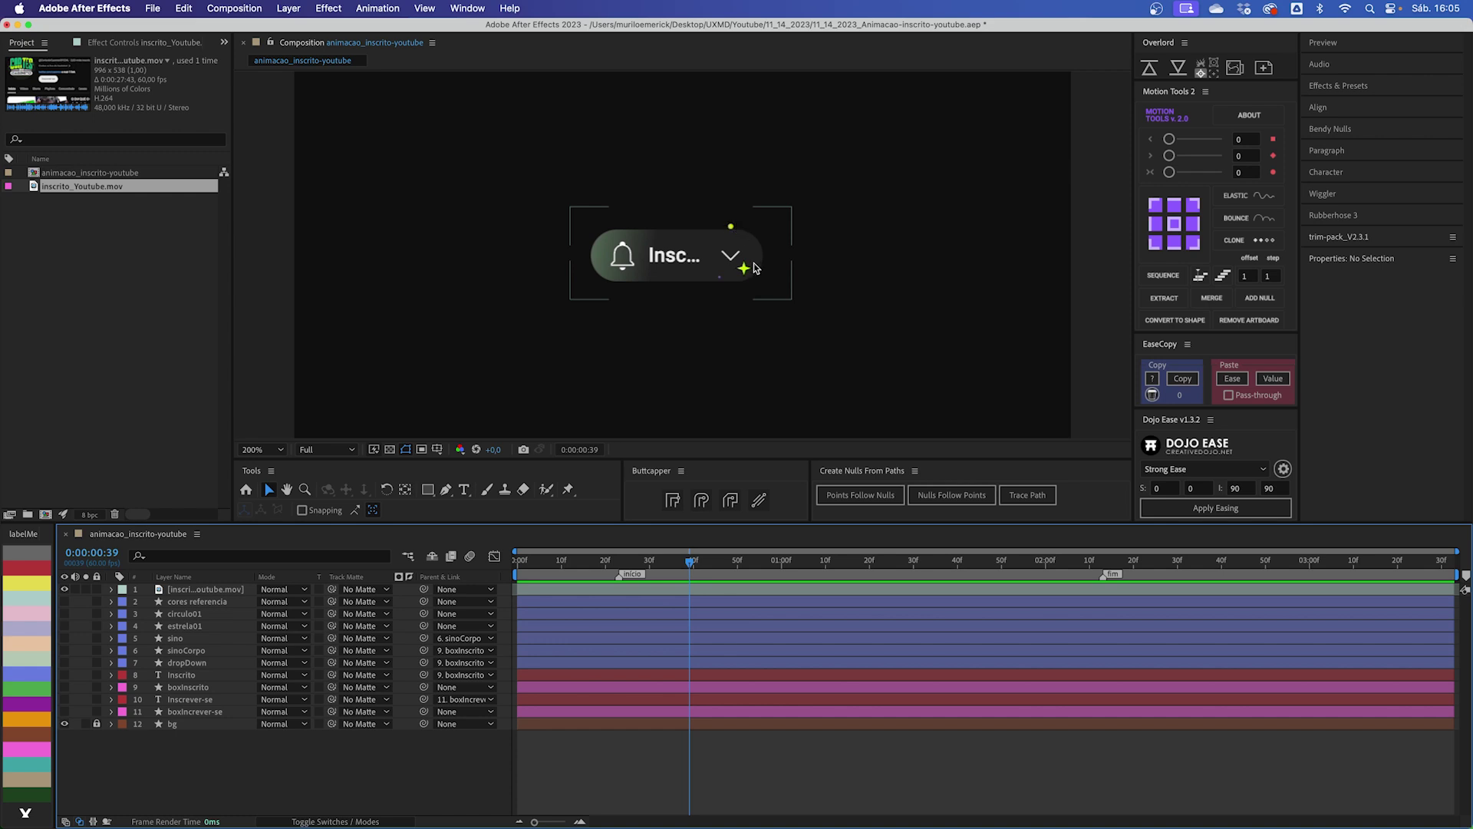
pyautogui.click(731, 562)
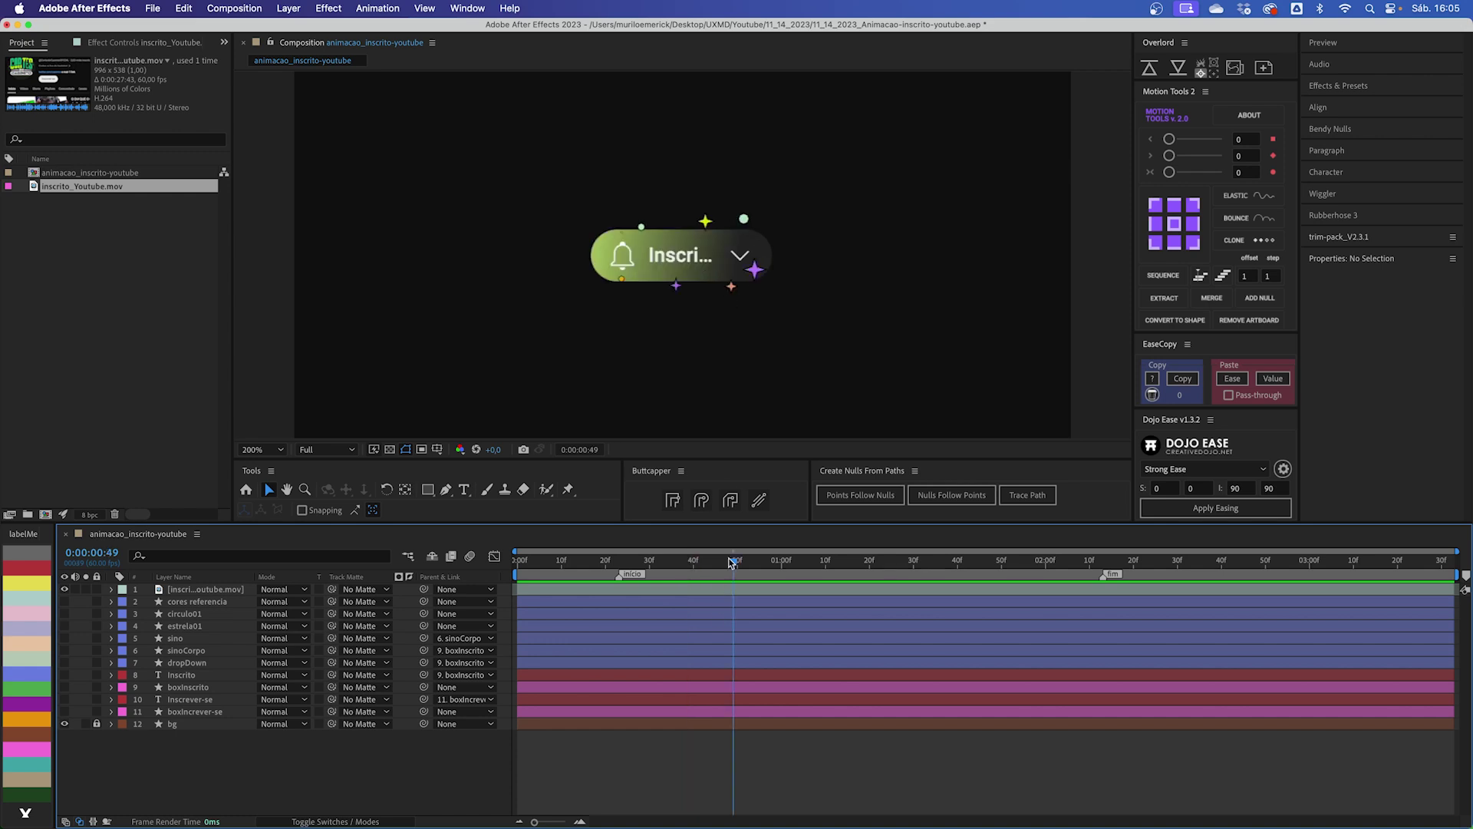
pyautogui.press('pageup')
pyautogui.press('pageup')
pyautogui.press('pageup')
pyautogui.press('pageup')
pyautogui.press('pageup')
pyautogui.press('pageup')
pyautogui.press('pageup')
pyautogui.press('pageup')
pyautogui.press('pageup')
pyautogui.press('pageup')
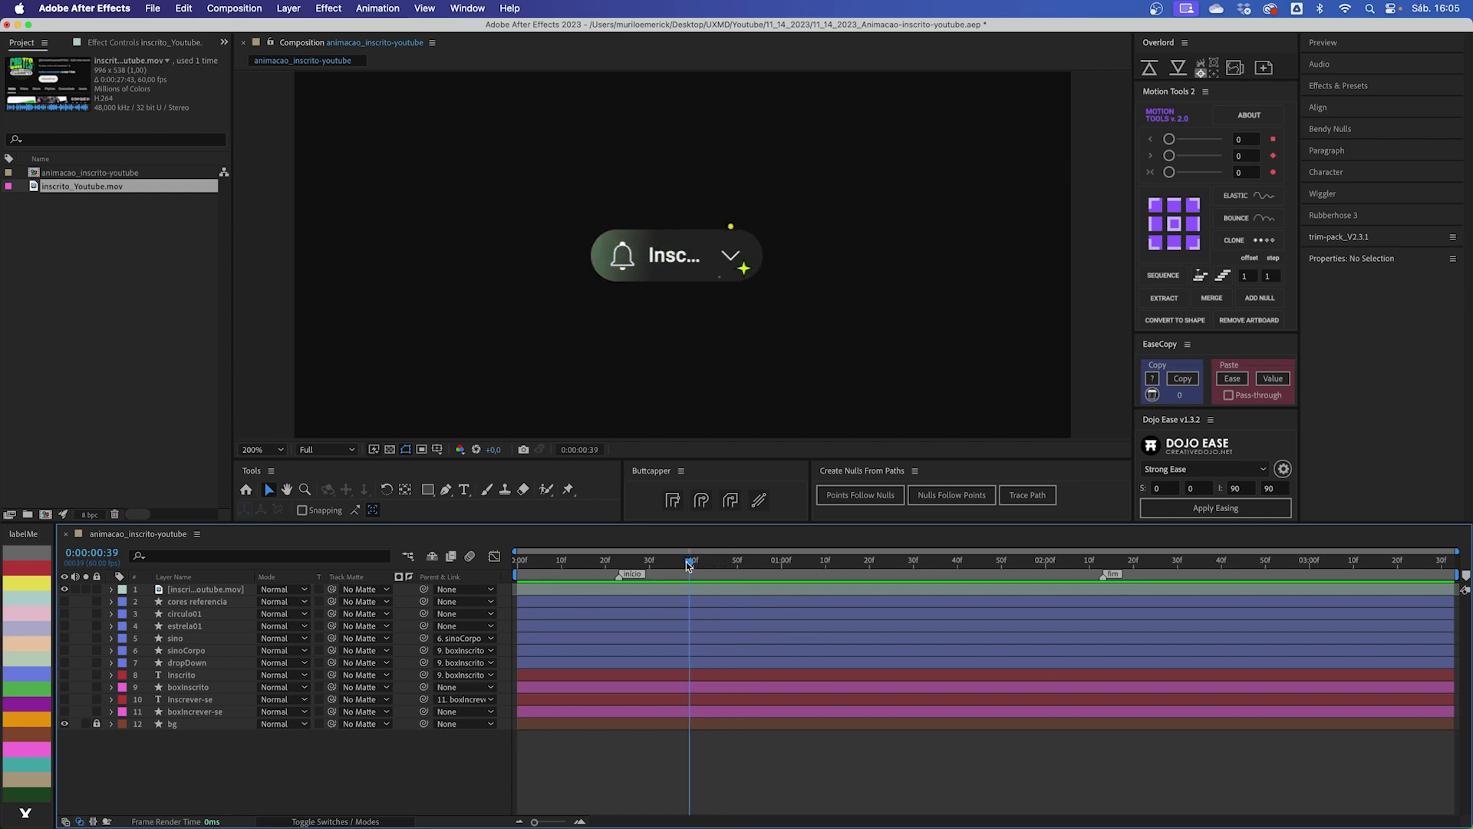
# Step: Go to the inicio marker at 0:00:00:23 and make all layers from cores referencia through boxIncrever-se visible
pyautogui.moveTo(690, 563); pyautogui.dragTo(581, 566)
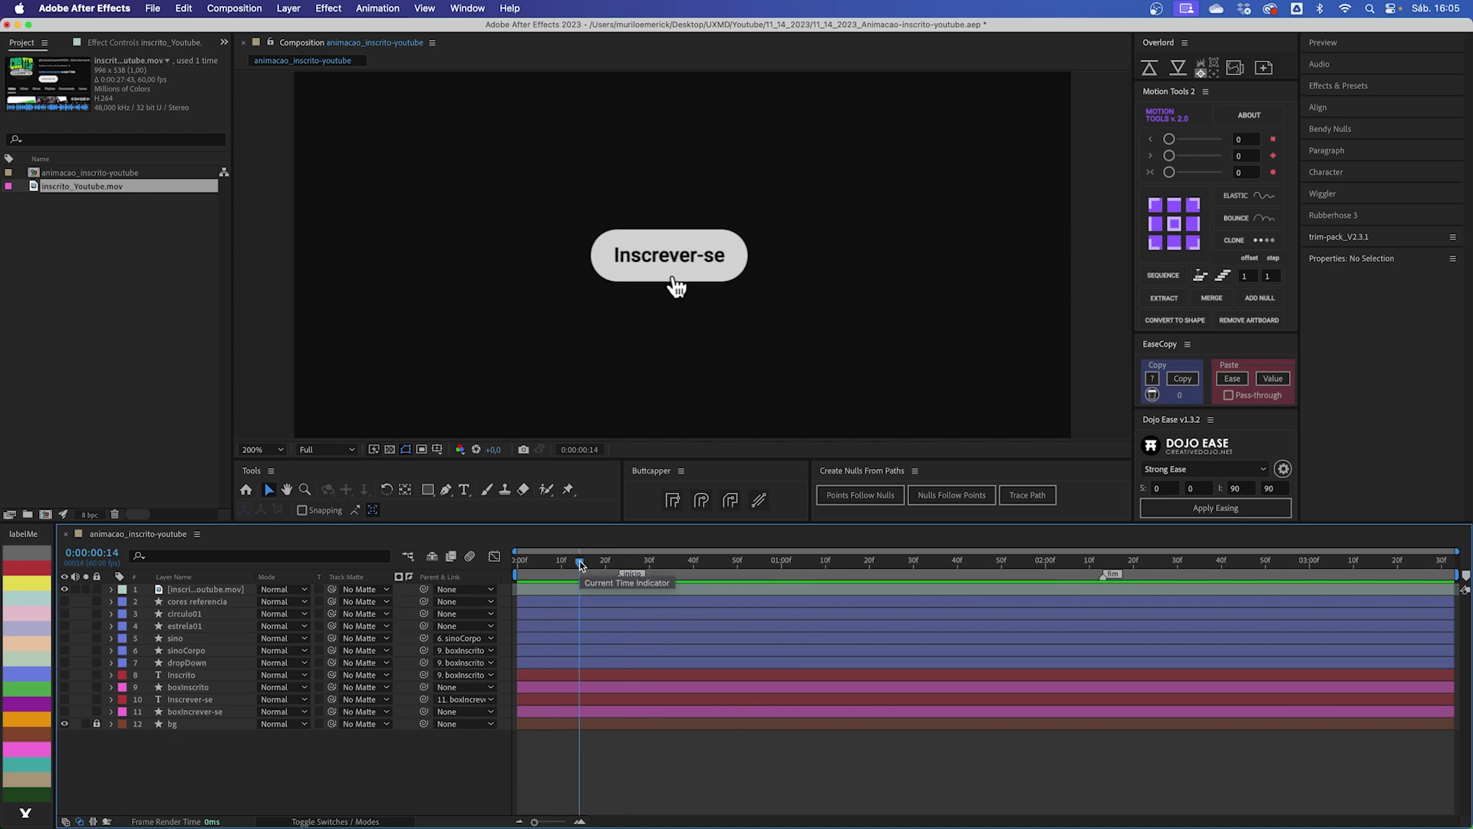
pyautogui.moveTo(581, 566); pyautogui.dragTo(619, 566)
pyautogui.click(192, 601)
pyautogui.keyDown('shift'); pyautogui.click(224, 711); pyautogui.keyUp('shift')
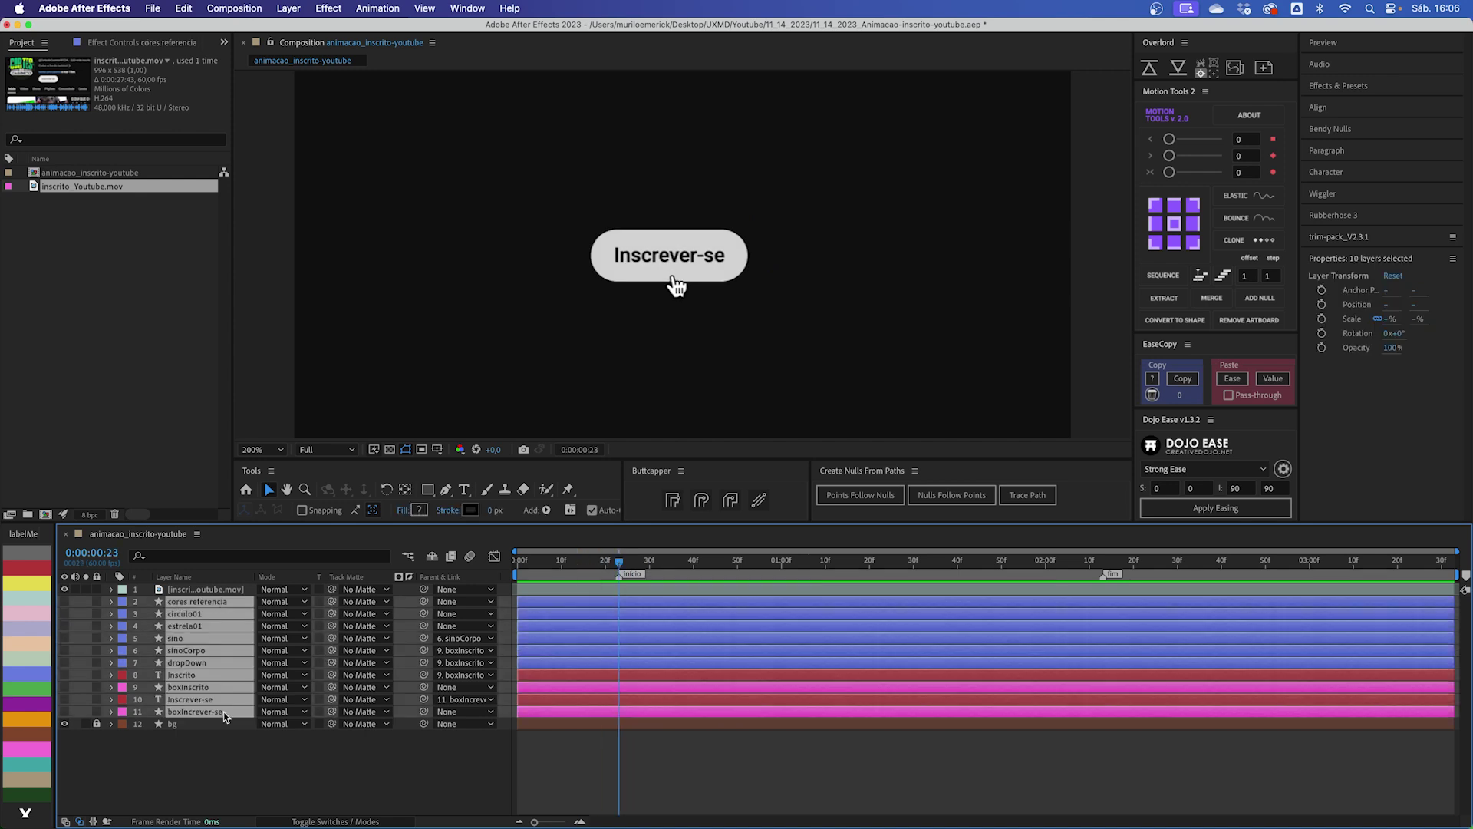
pyautogui.click(66, 602)
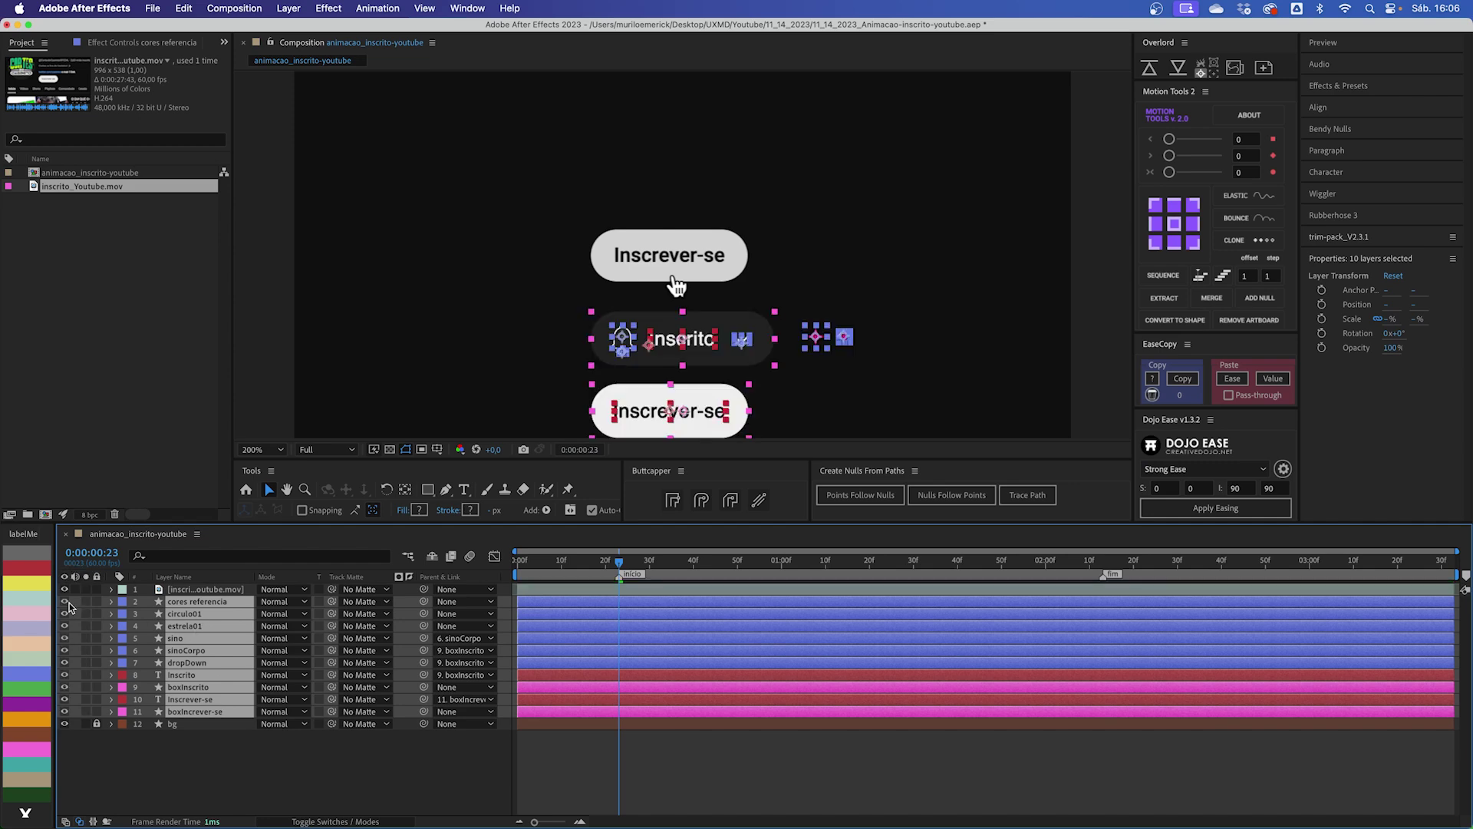
# Step: Examine the rebuilt Inscrito and Inscrever-se buttons in the composition and select the boxIncrever-se shape layer
pyautogui.click(616, 734)
pyautogui.press(',')
pyautogui.click(683, 247)
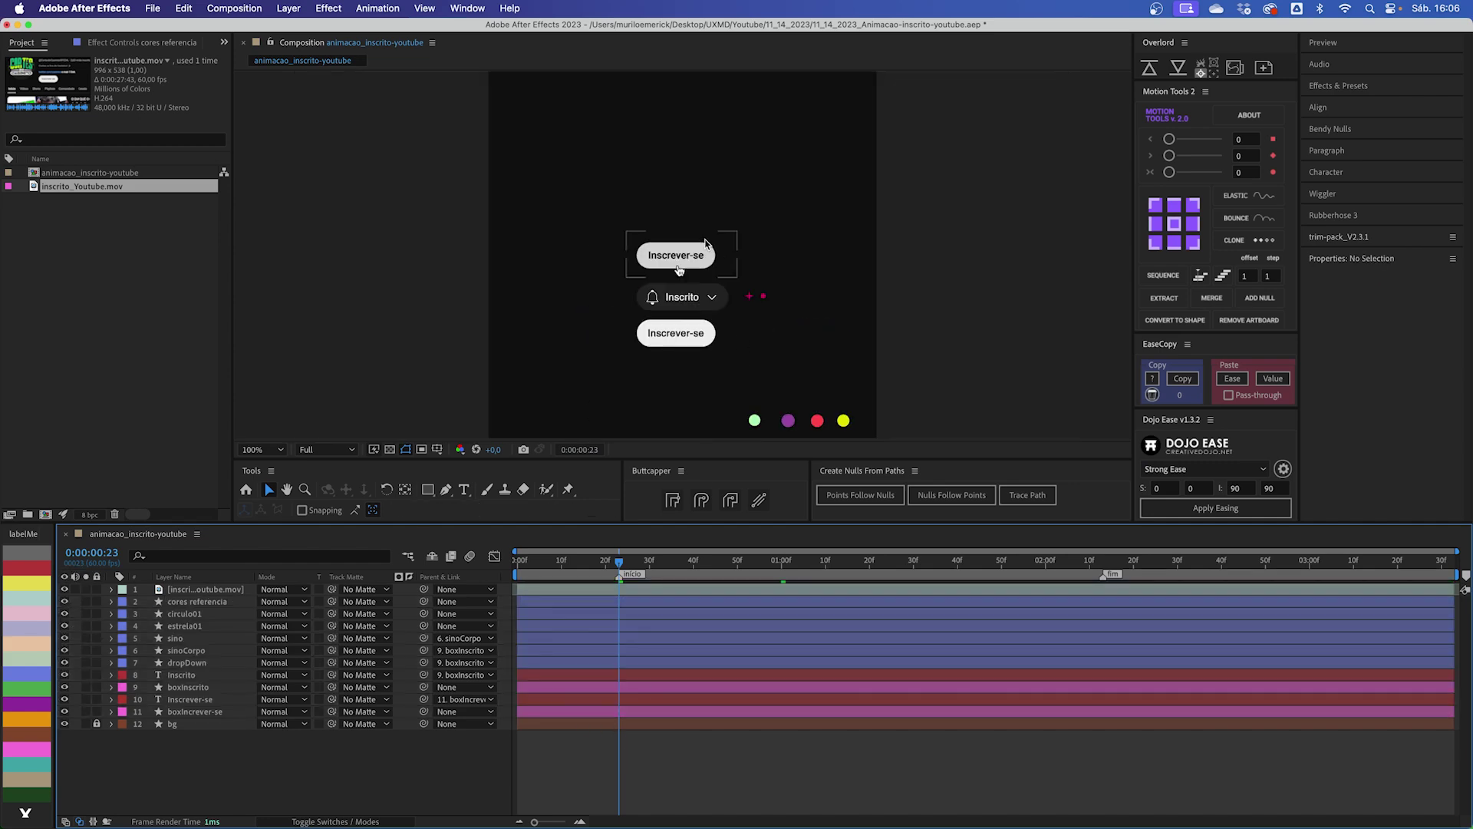
pyautogui.moveTo(703, 260); pyautogui.dragTo(704, 144)
pyautogui.click(867, 279)
pyautogui.press('.')
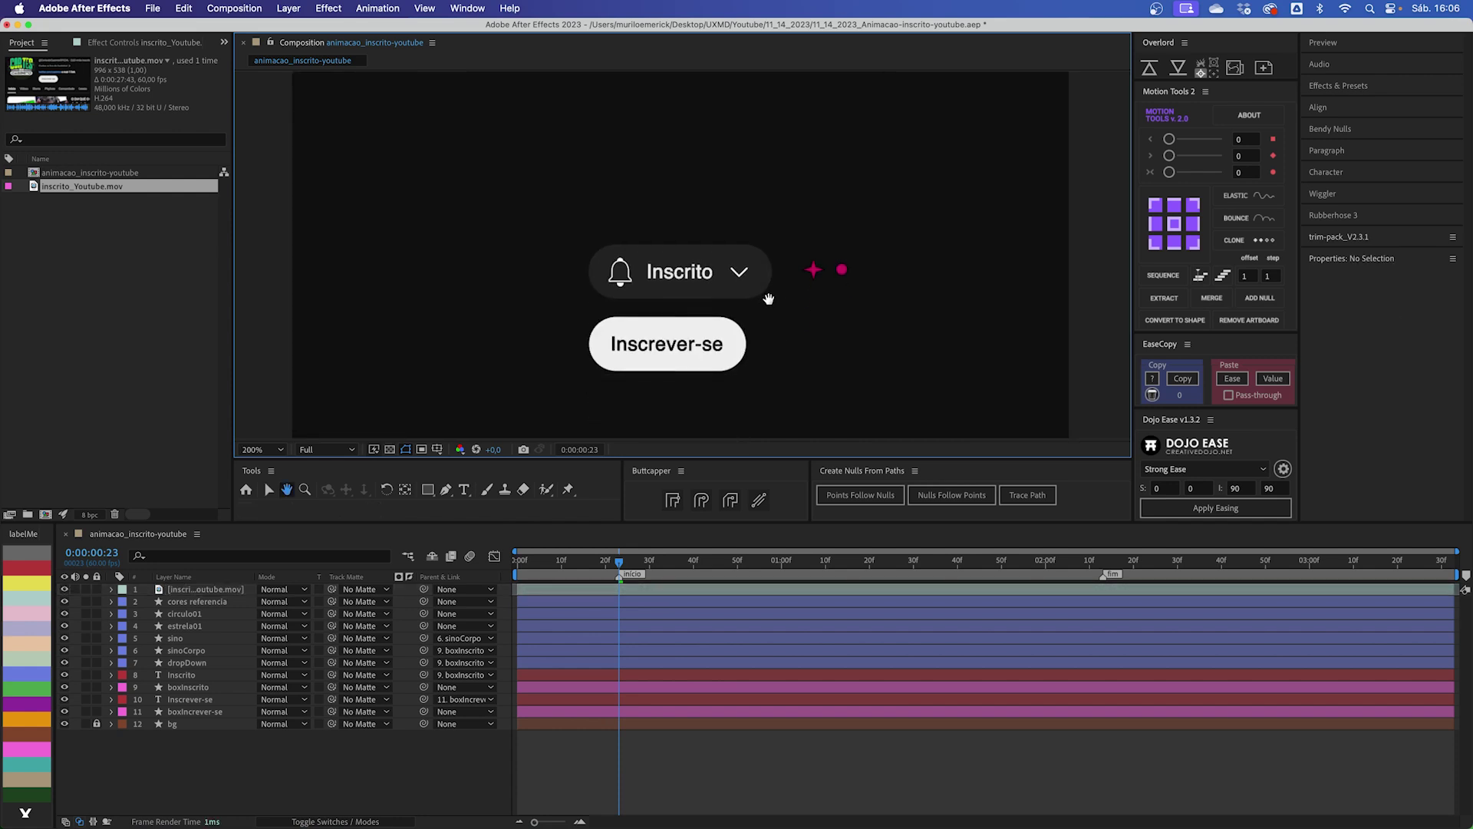
pyautogui.click(715, 265)
pyautogui.click(739, 338)
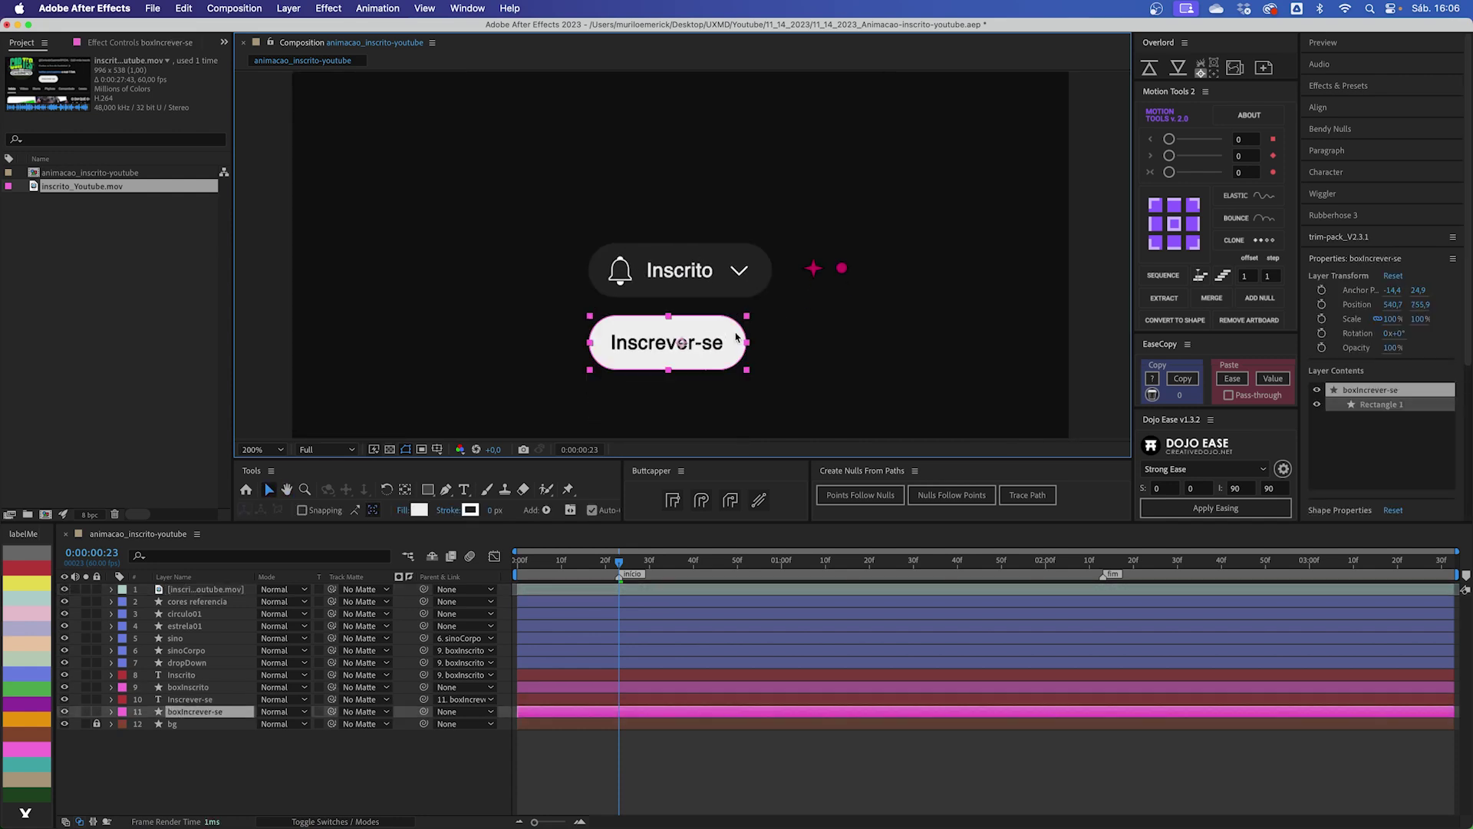
# Step: Examine the coloured reference circles and compare the reference button with the rebuilt Inscrito and Inscrever-se buttons in the composition
pyautogui.click(827, 344)
pyautogui.moveTo(840, 372); pyautogui.dragTo(835, 347)
pyautogui.scroll(-3, 836, 347)
pyautogui.scroll(-2, 872, 421)
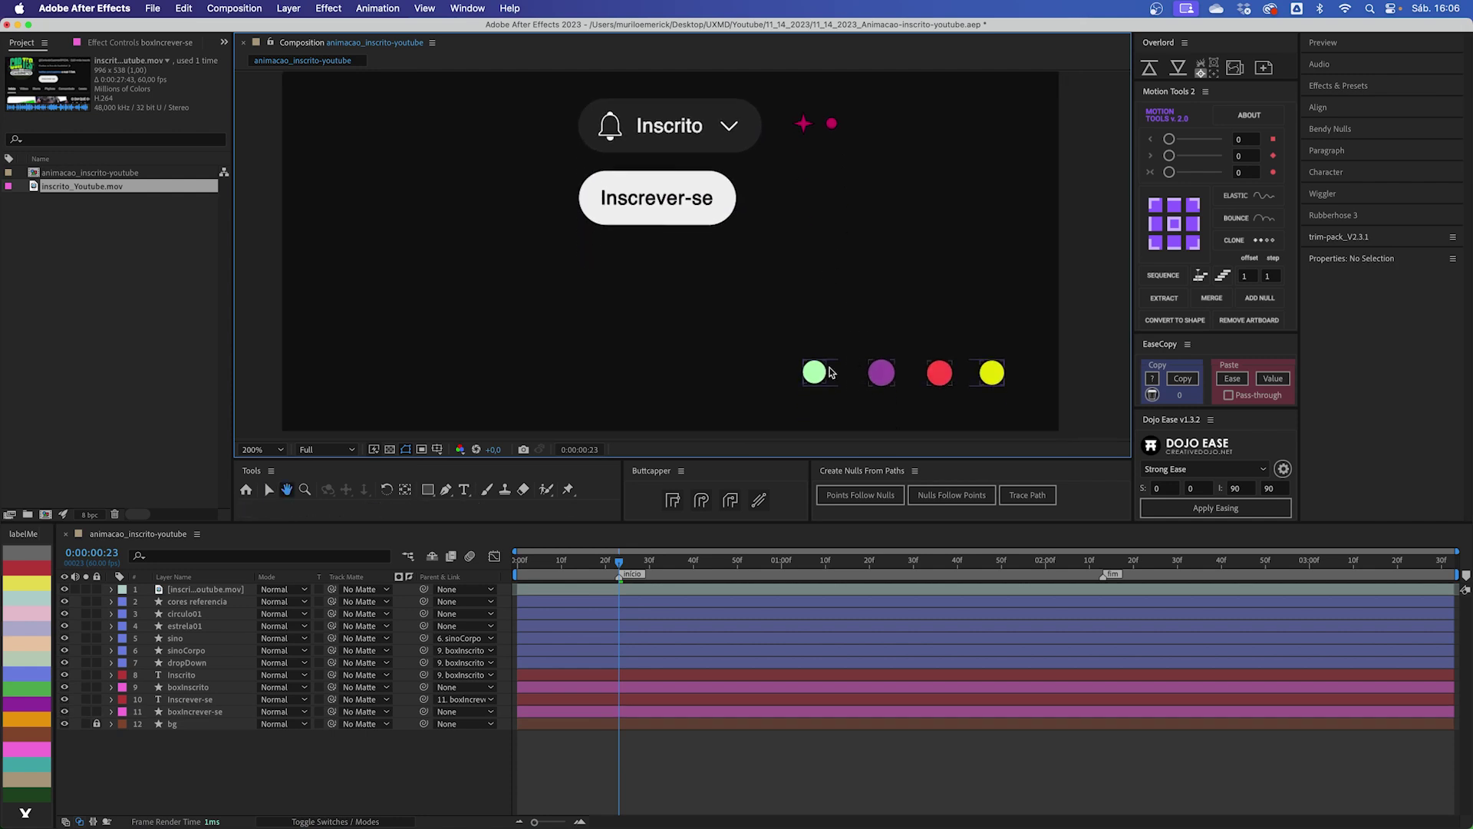
pyautogui.click(934, 368)
pyautogui.click(970, 274)
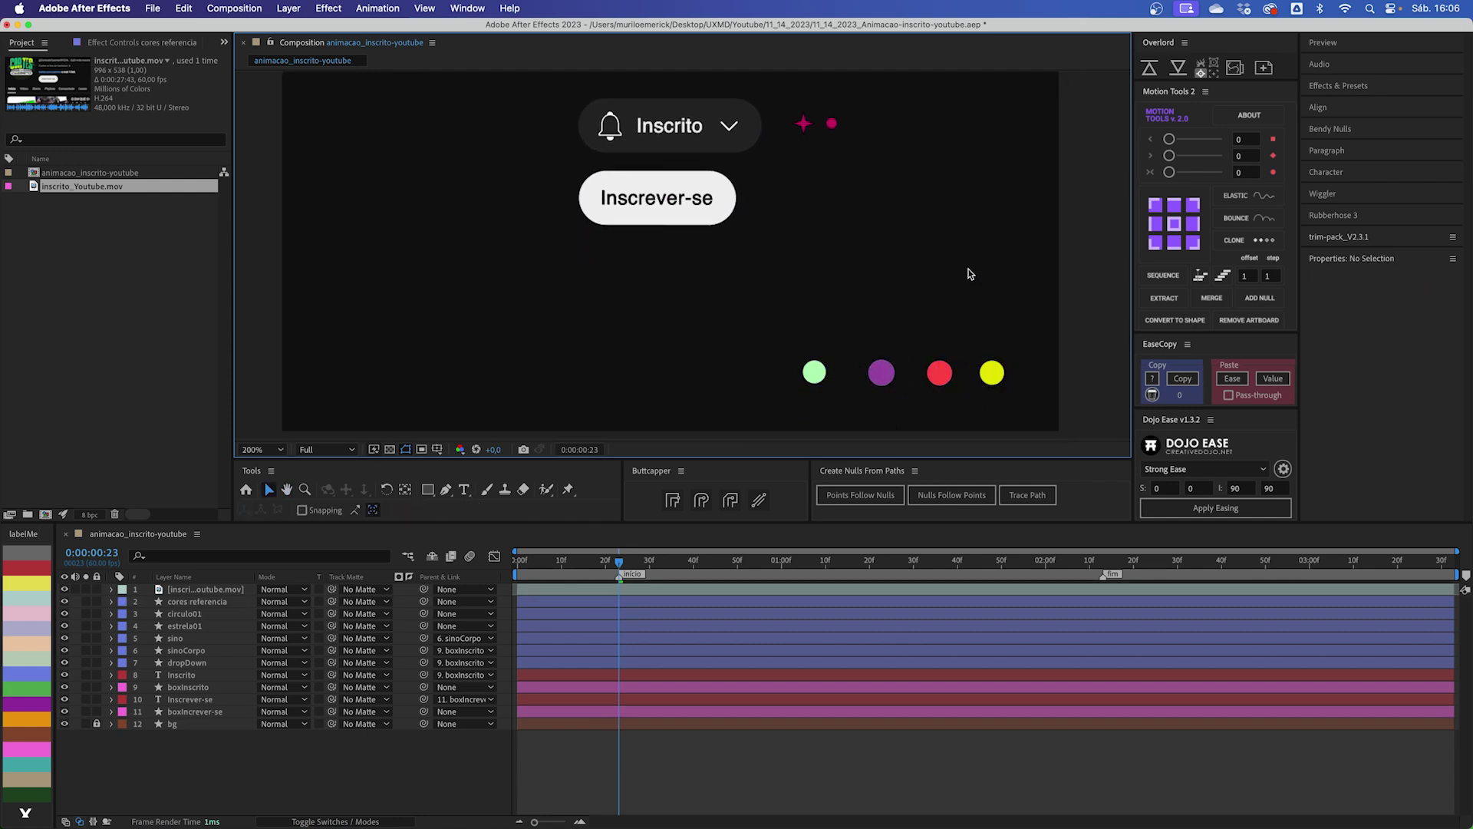
pyautogui.hotkey('shift', '/')
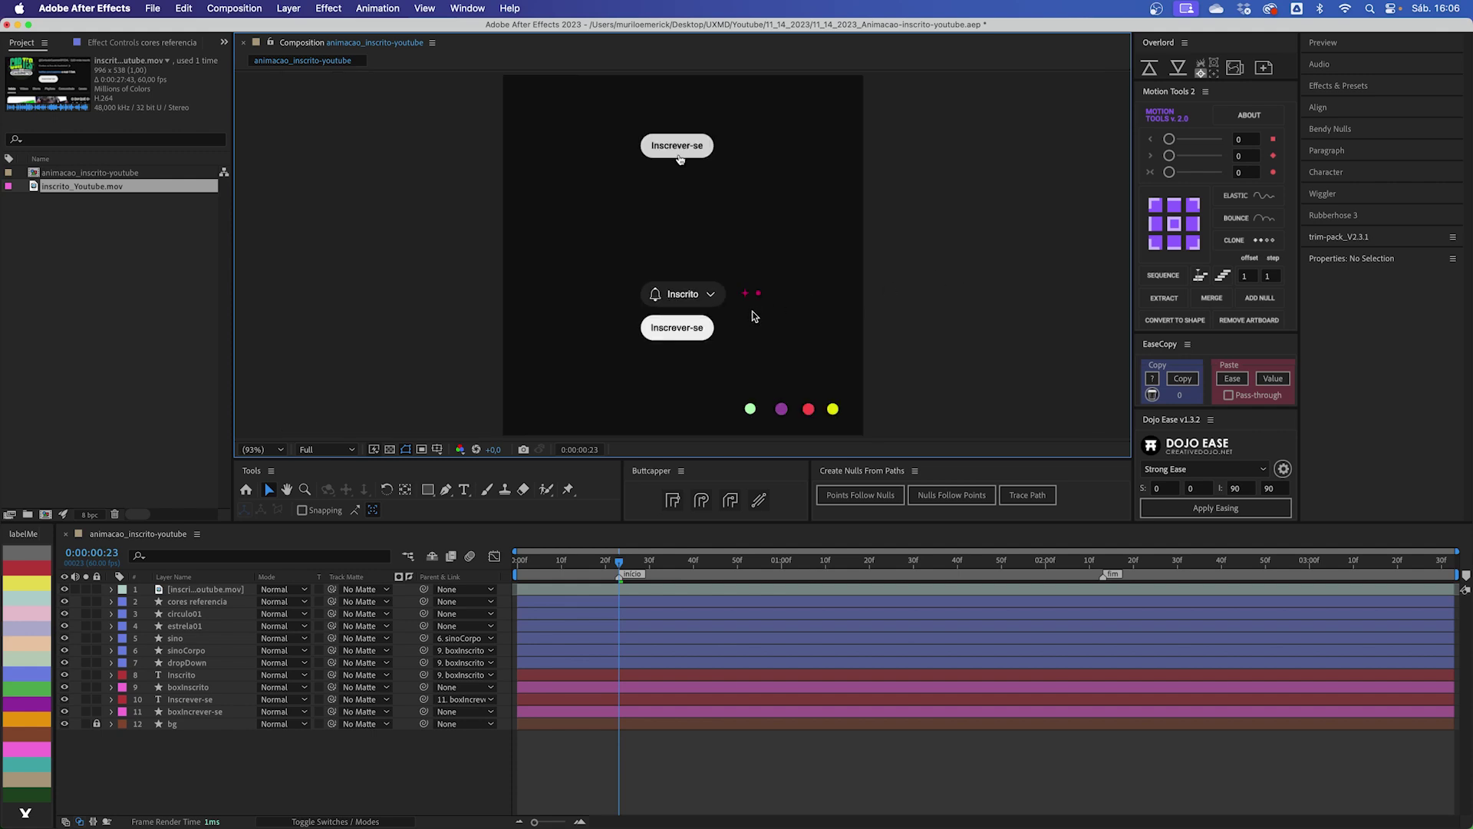
pyautogui.press('.')
pyautogui.press('.')
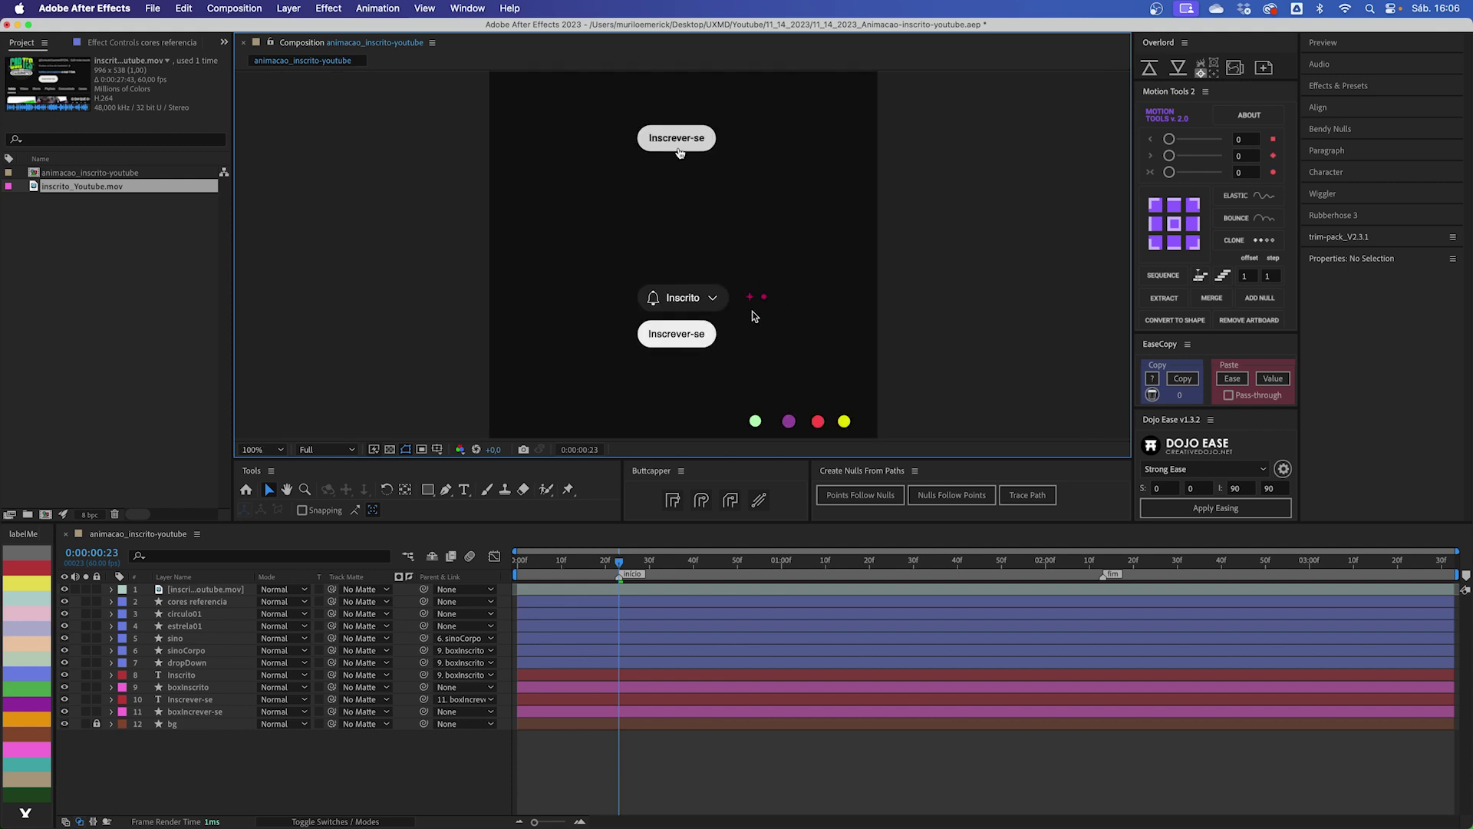
pyautogui.moveTo(669, 383); pyautogui.dragTo(667, 357)
# Step: Show the proportional grid and move the boxInscrito button to the composition's centre, at about 540,6, 539,8
pyautogui.click(436, 449)
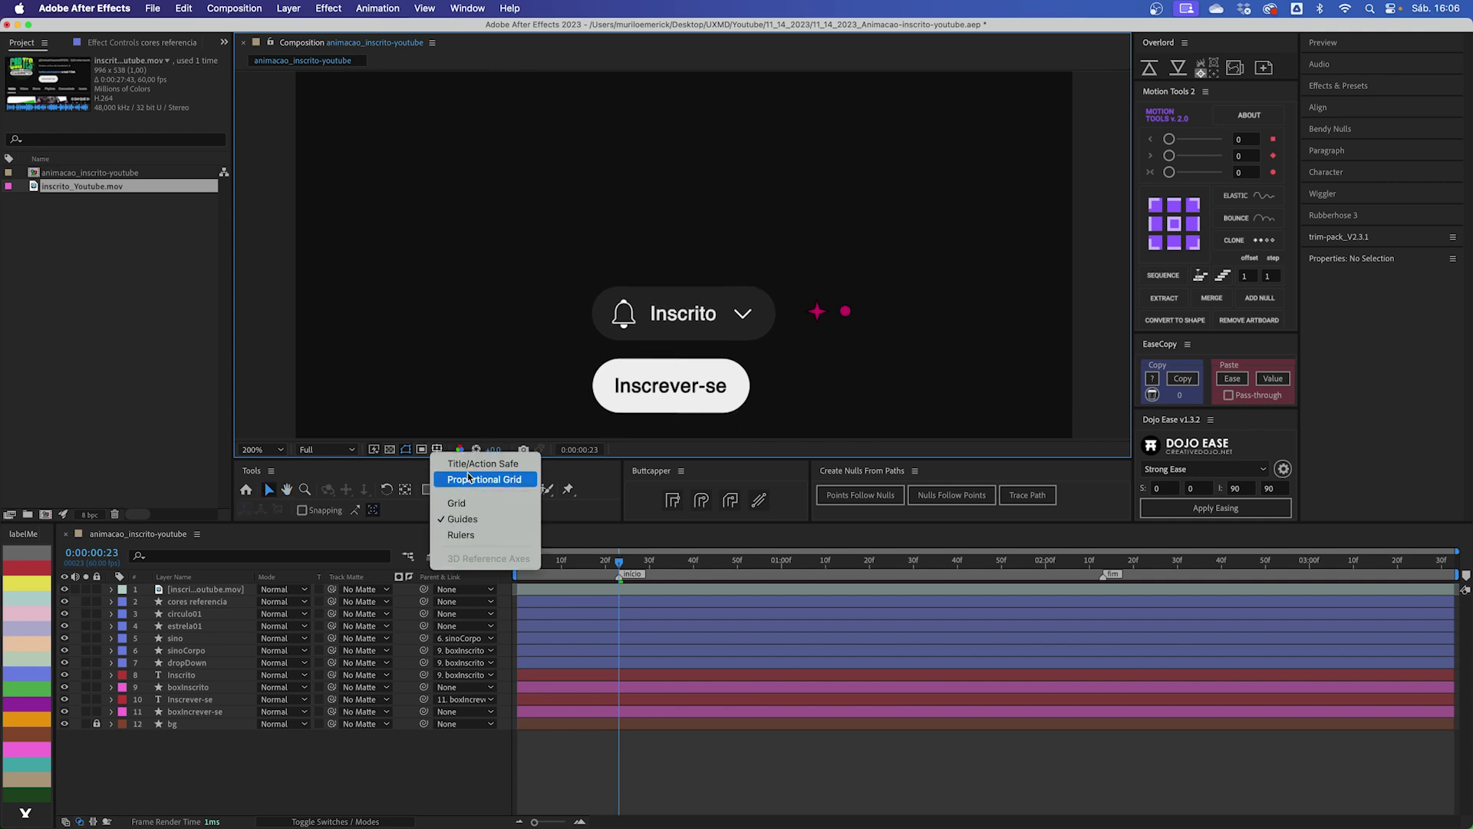
pyautogui.click(712, 330)
pyautogui.click(715, 322)
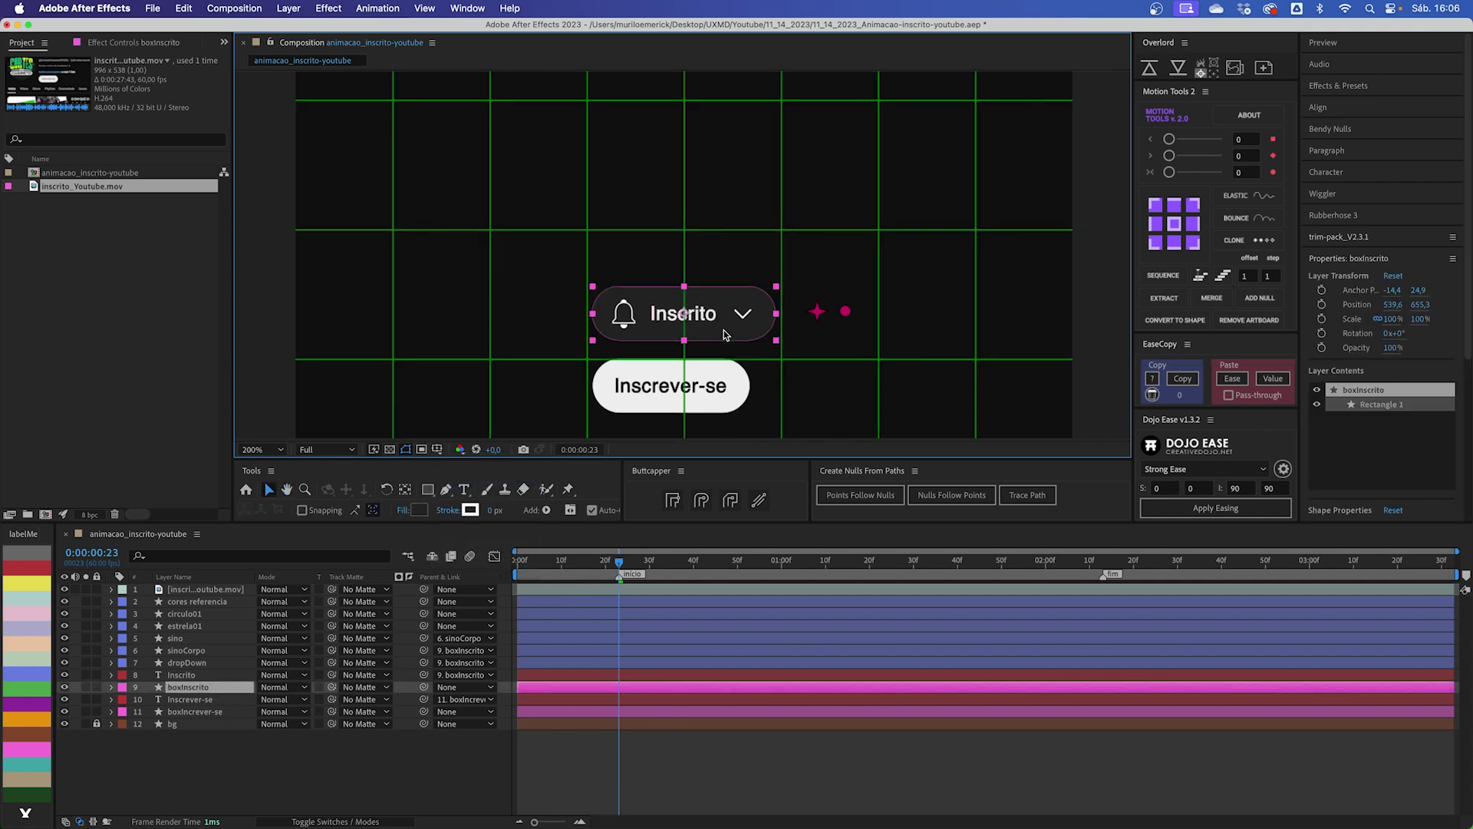
pyautogui.press('.')
pyautogui.scroll(2, 704, 307)
pyautogui.moveTo(684, 409); pyautogui.dragTo(685, 243)
pyautogui.press(',')
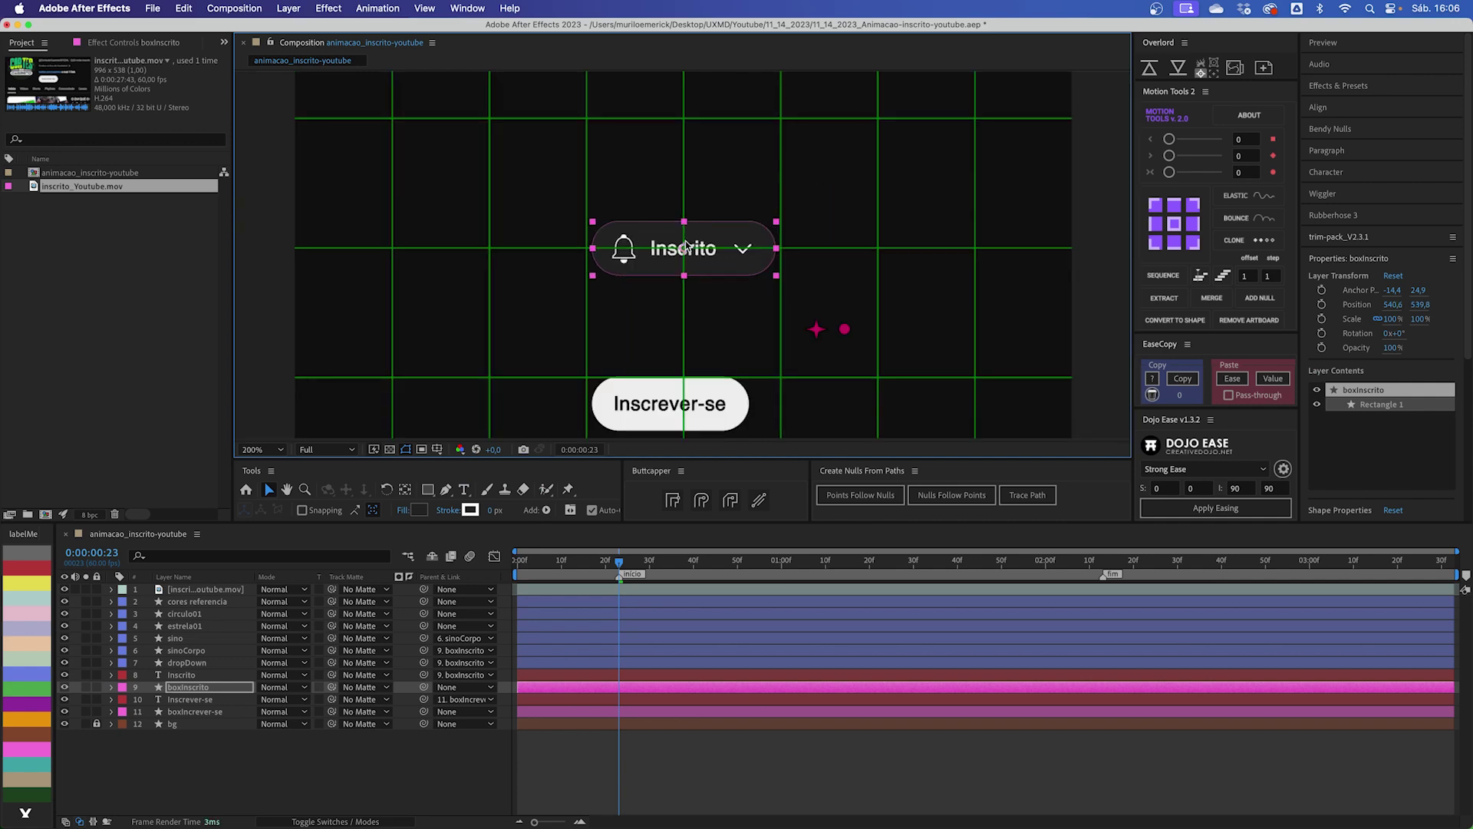
pyautogui.click(817, 248)
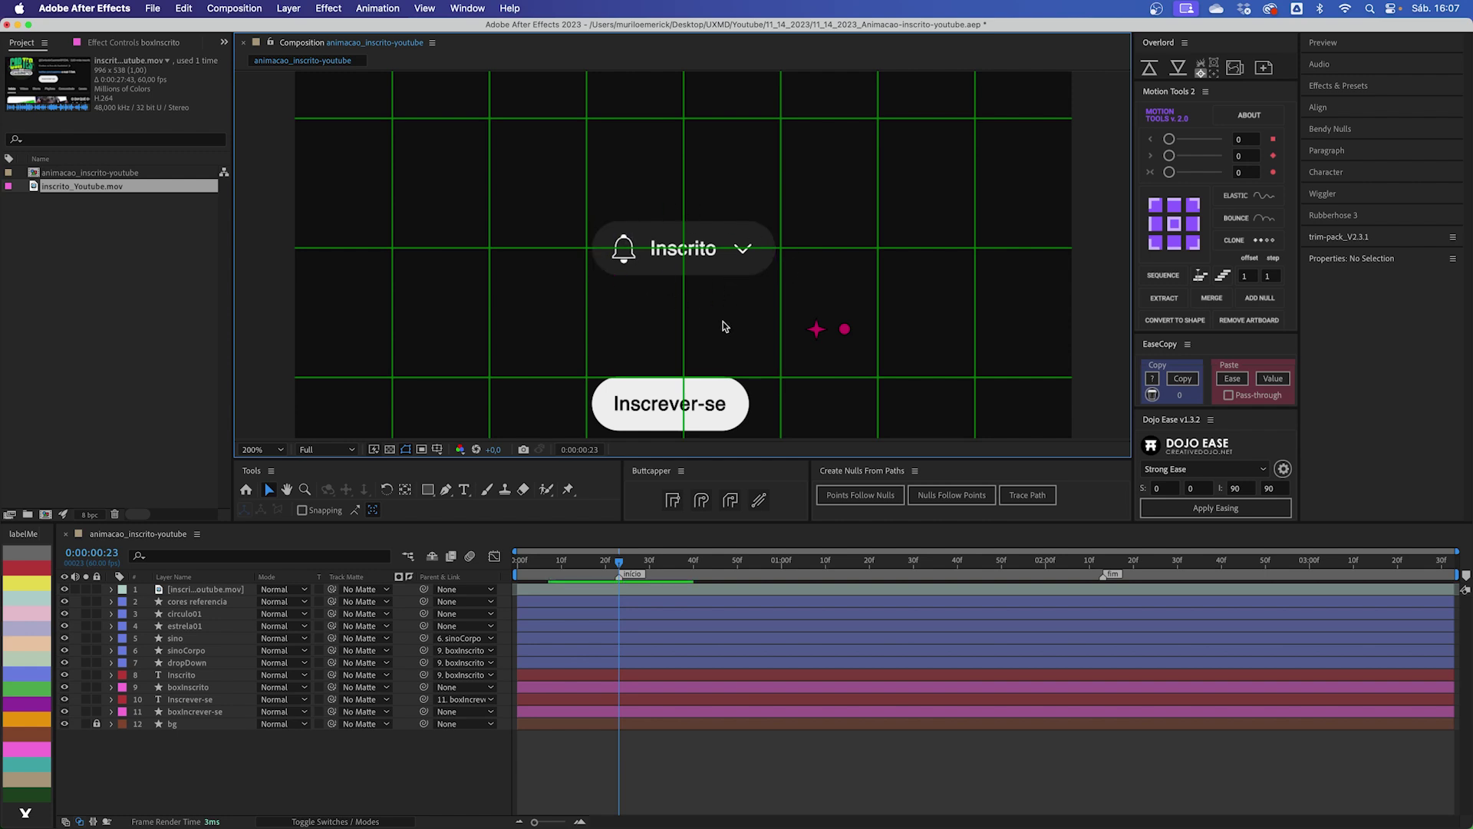
# Step: Replace the proportional grid with rulers and place a vertical guide at the right edge of the Inscrever-se button
pyautogui.click(436, 449)
pyautogui.click(484, 479)
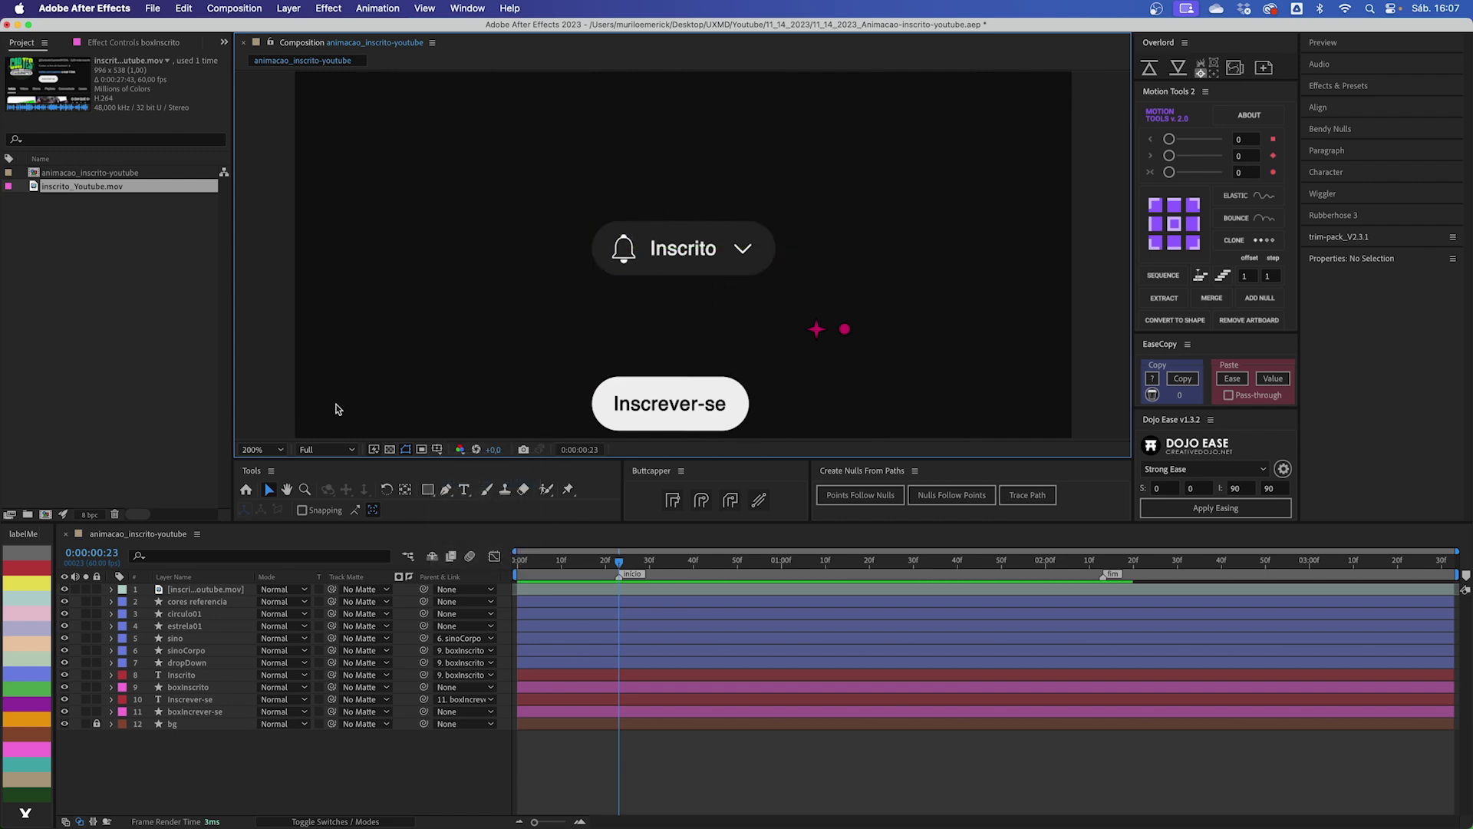
pyautogui.press('super+r')
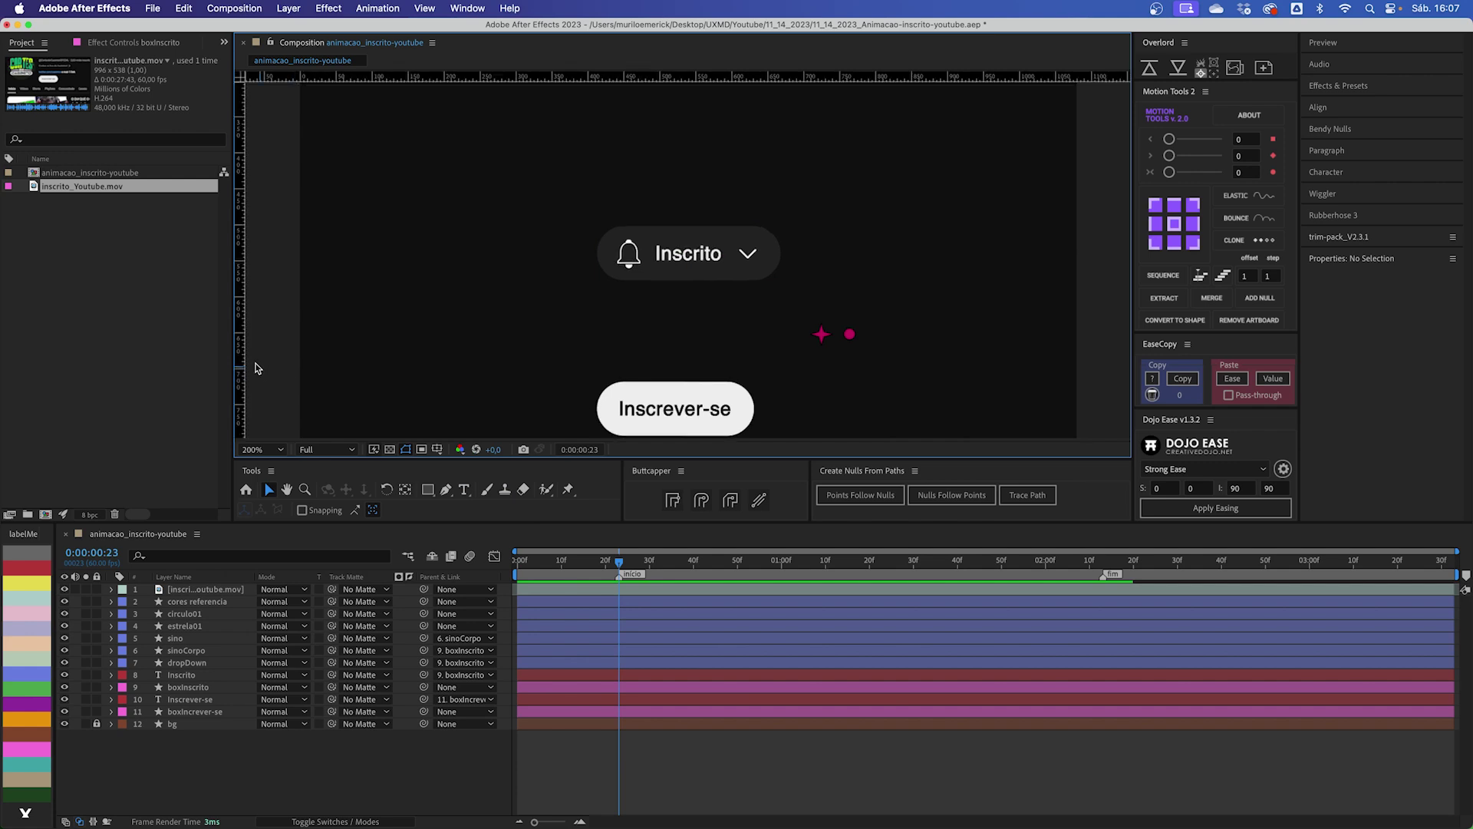
pyautogui.moveTo(242, 356); pyautogui.dragTo(754, 367)
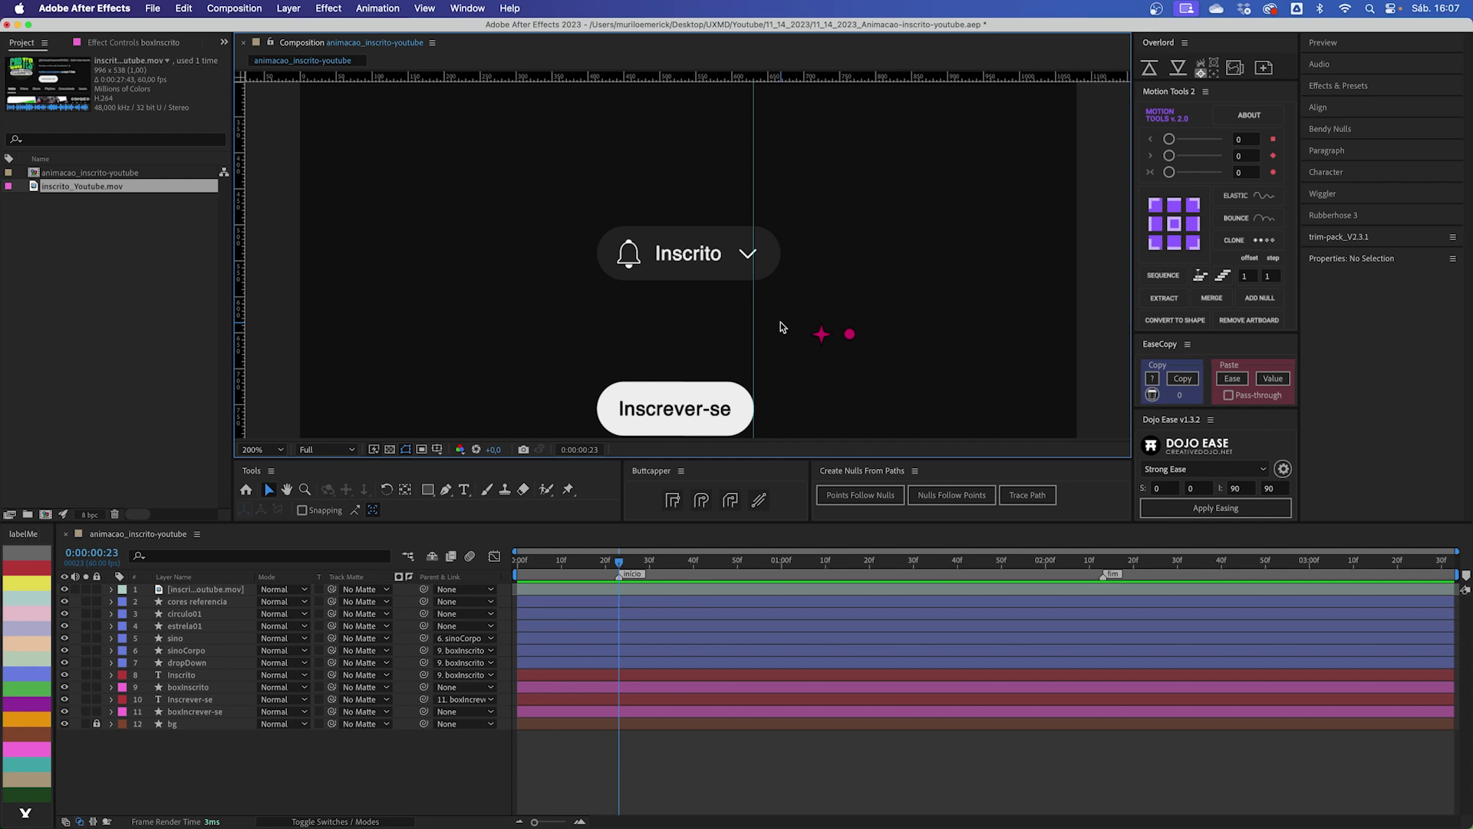
# Step: Expand the boxInscrito layer's contents down to the properties of Rectangle Path 1
pyautogui.click(769, 268)
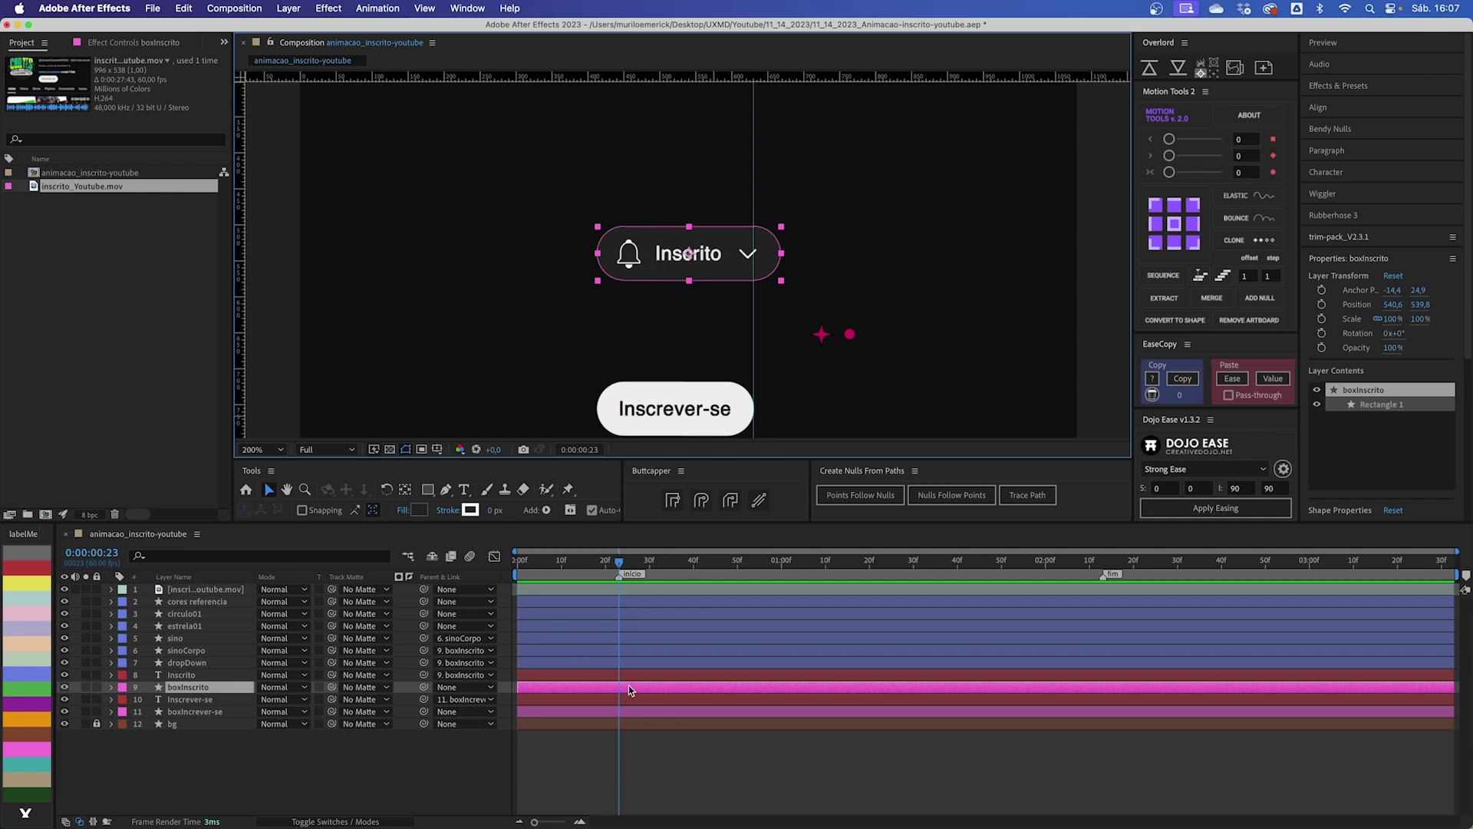
pyautogui.click(112, 687)
pyautogui.click(168, 699)
pyautogui.click(186, 712)
pyautogui.click(208, 724)
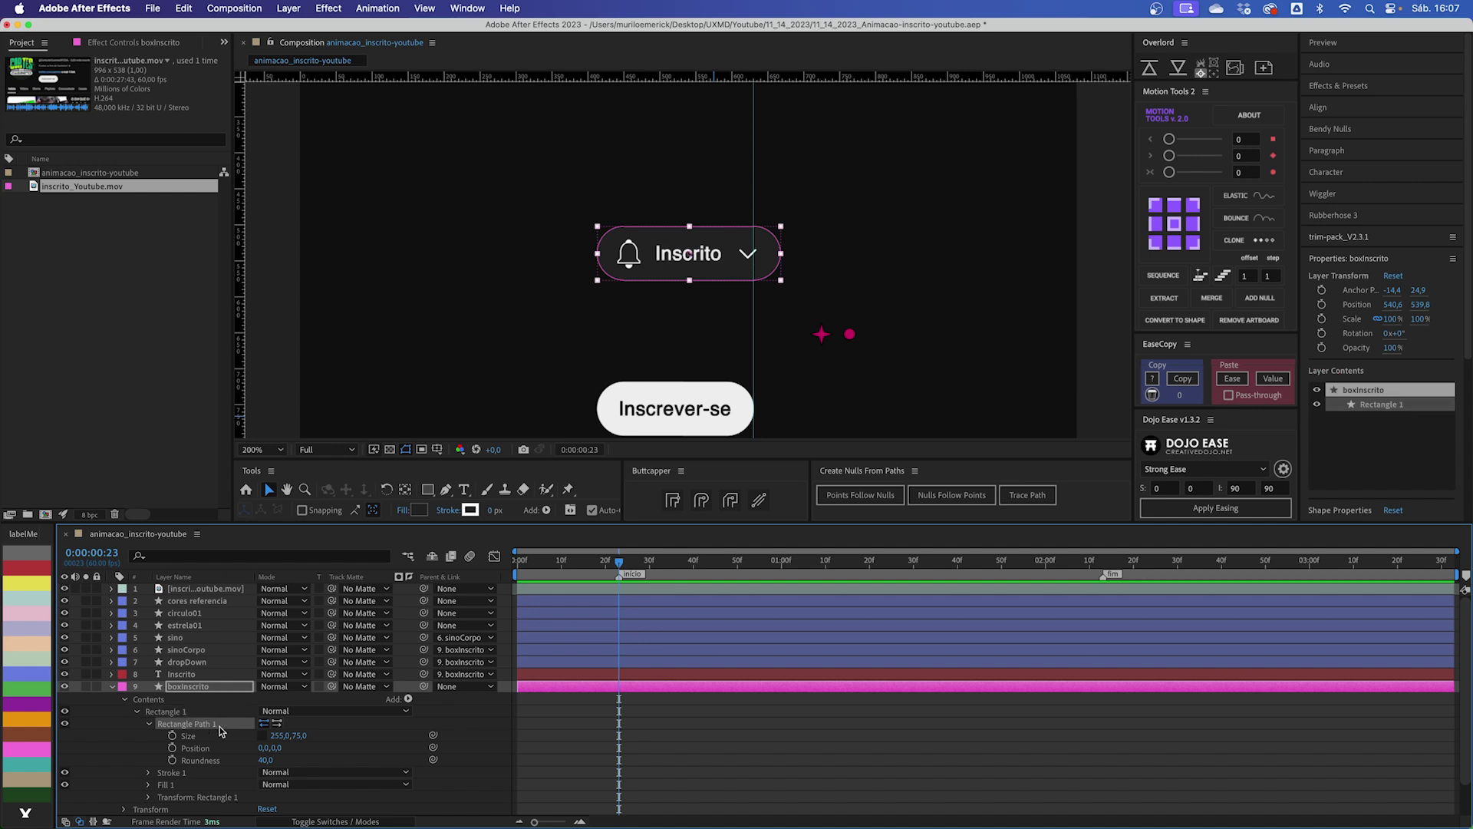
# Step: Try resizing the boxInscrito rectangle through its Size property and undo the change
pyautogui.click(199, 738)
pyautogui.moveTo(281, 736); pyautogui.dragTo(488, 738)
pyautogui.press('super+z')
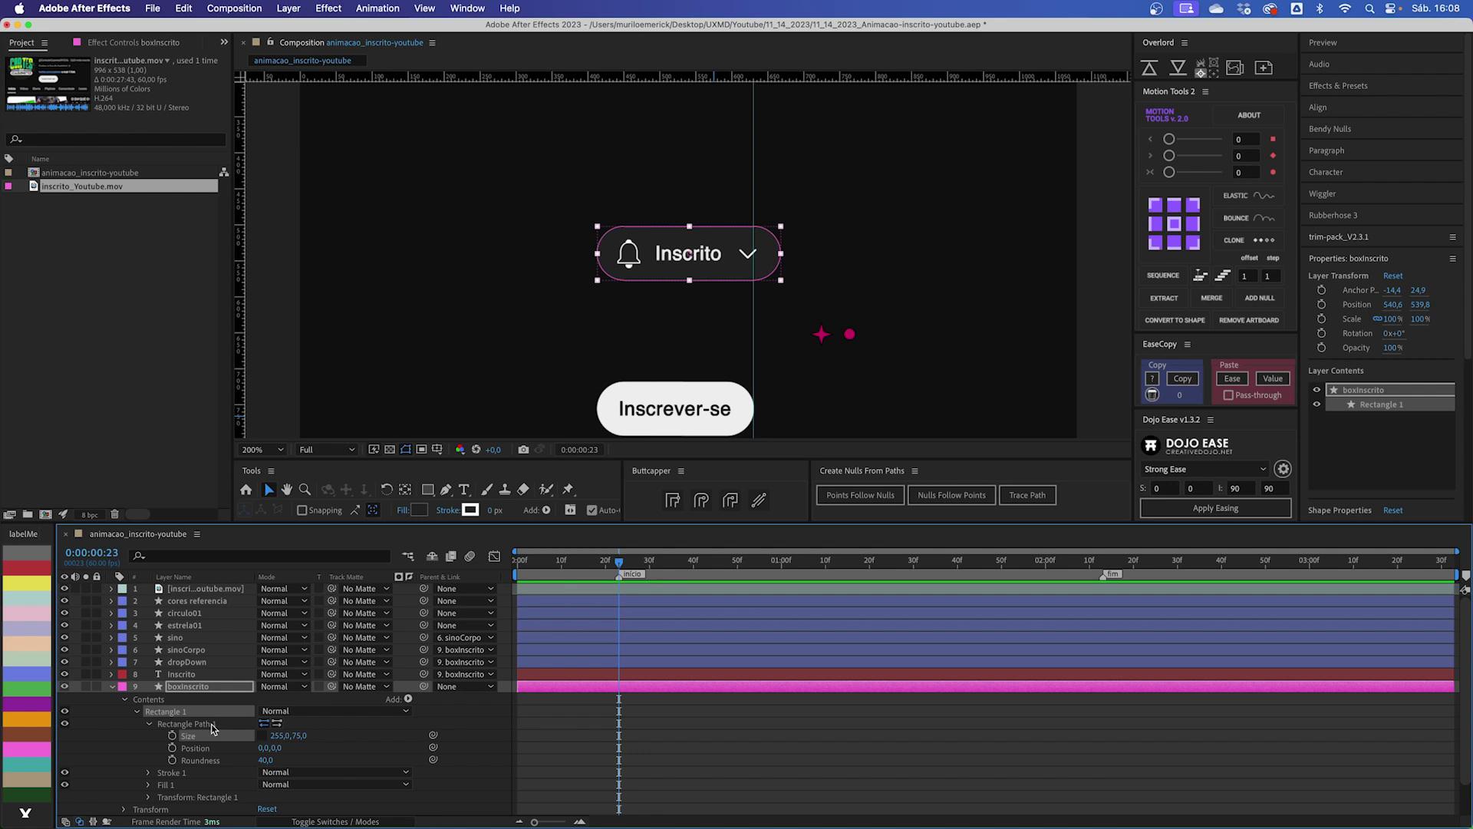
# Step: Convert boxInscrito's Rectangle Path 1 to a Bezier path and select the vertices at its right end
pyautogui.click(184, 729)
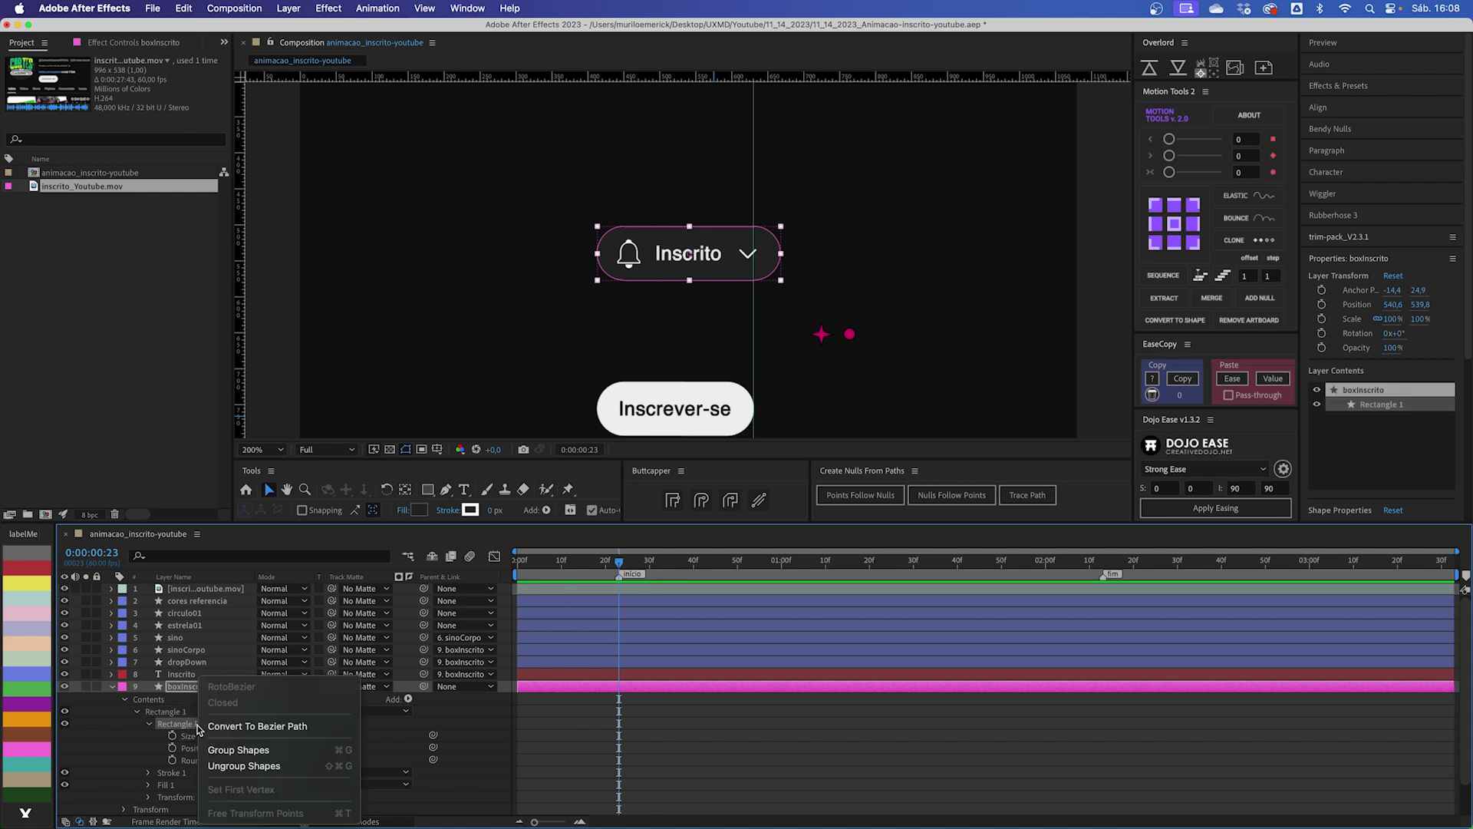
pyautogui.rightClick(198, 730)
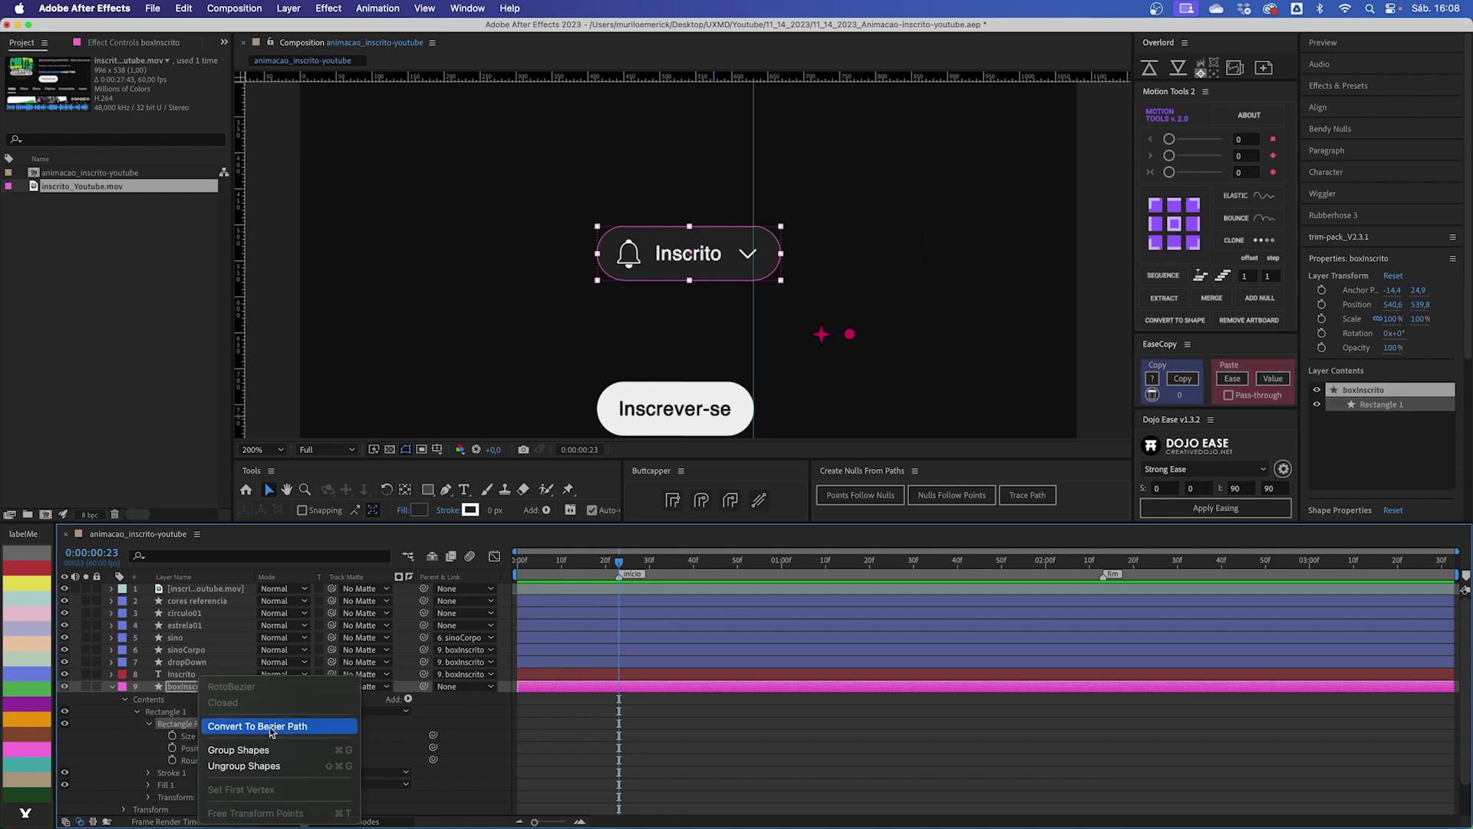
pyautogui.click(270, 726)
pyautogui.click(191, 738)
pyautogui.click(755, 228)
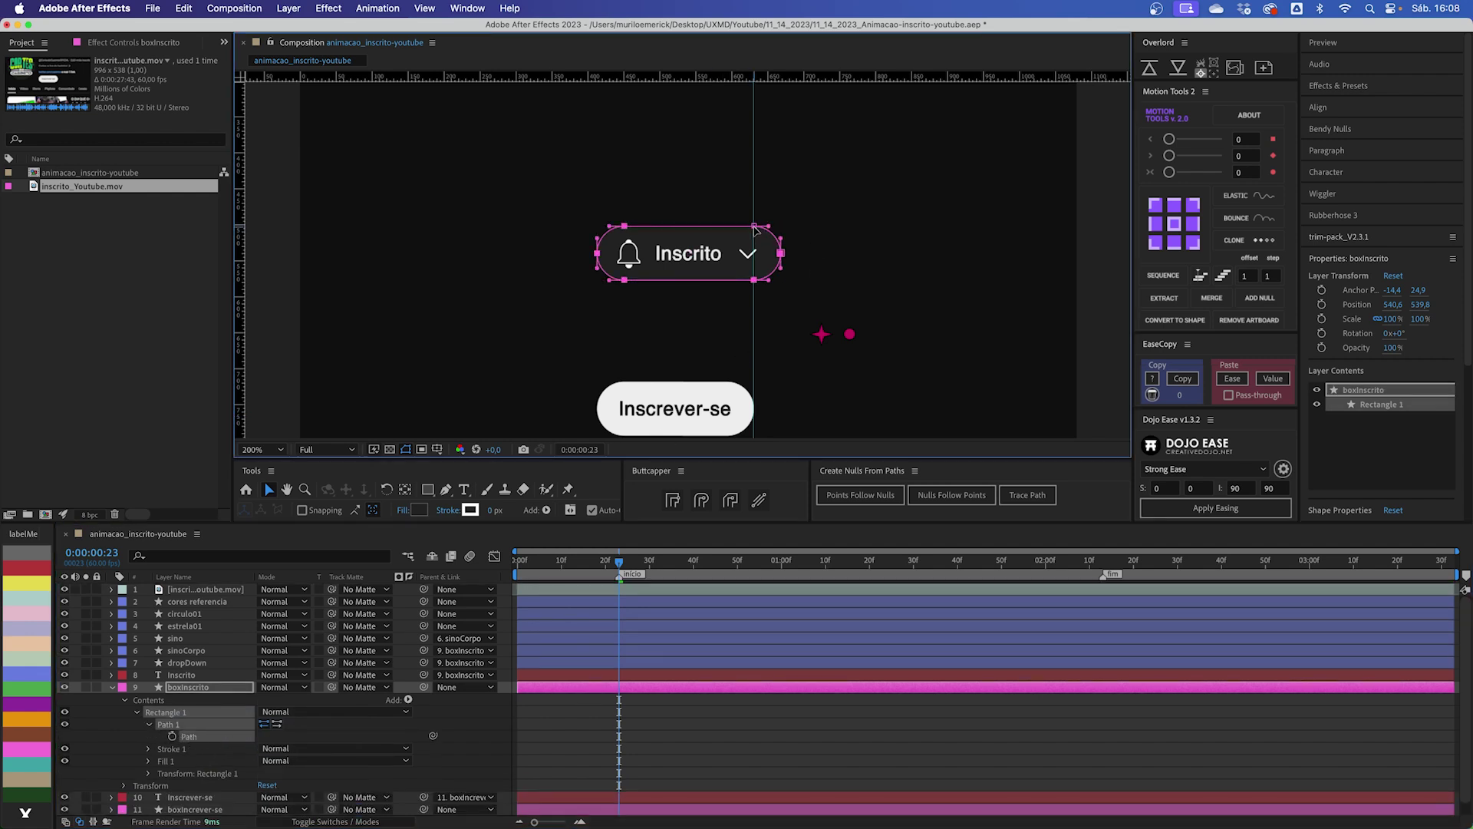
pyautogui.moveTo(810, 212); pyautogui.dragTo(758, 281)
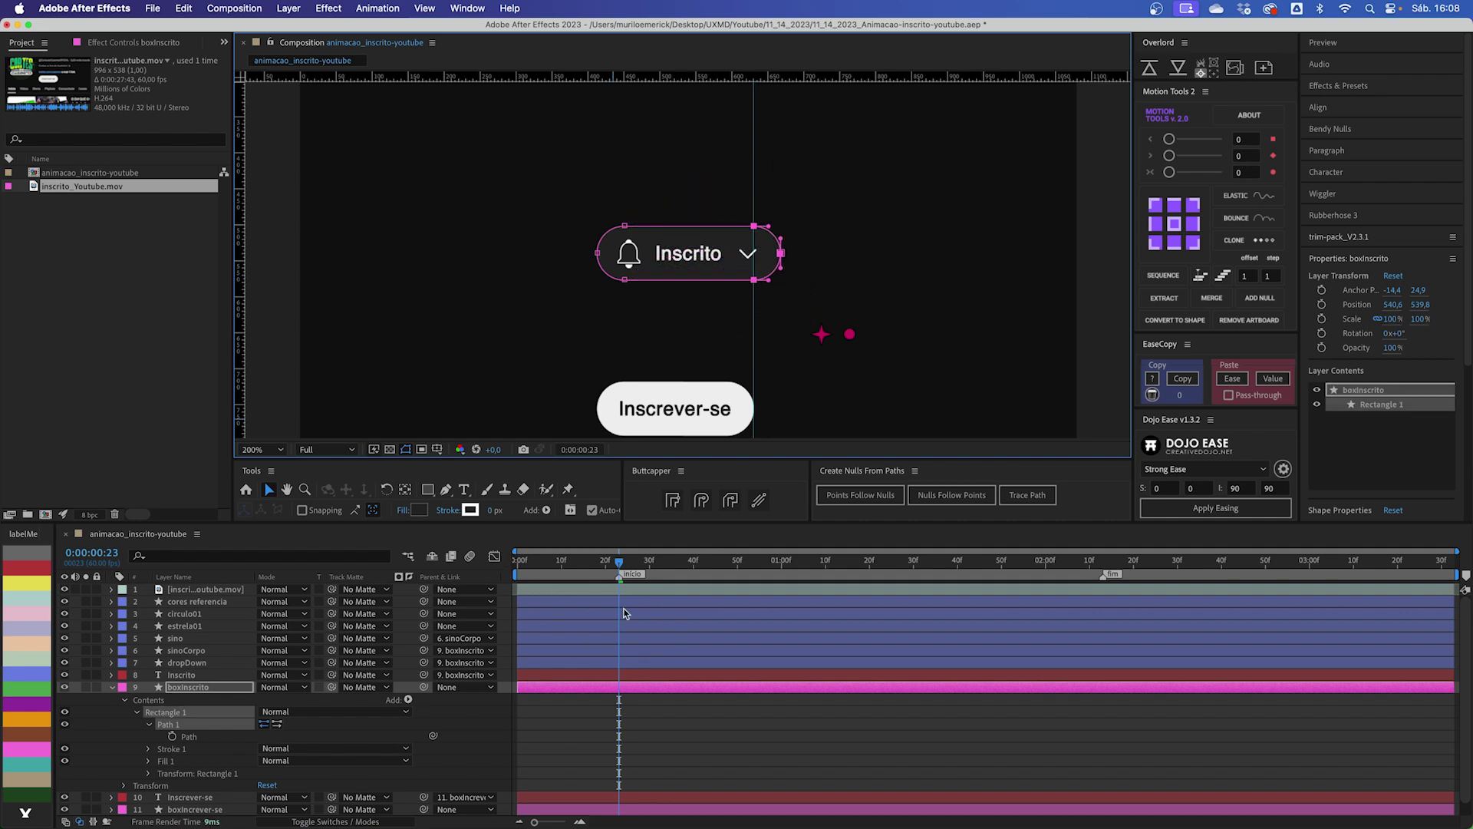
# Step: Add keyframes to boxInscrito's Path at 0:00:00:23 and 0:00:01:03
pyautogui.click(173, 737)
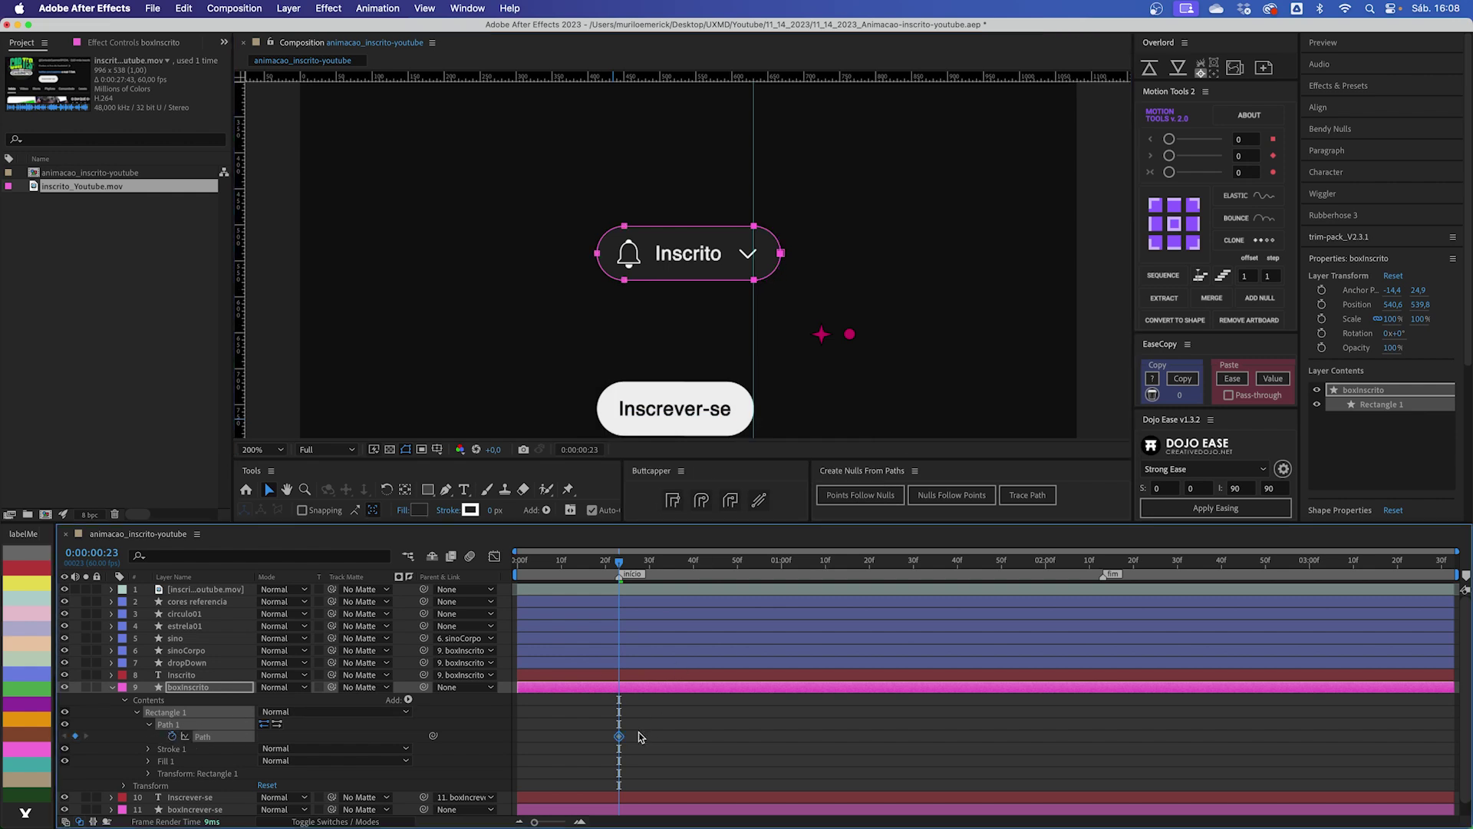
pyautogui.hotkey('shift', 'pagedown')
pyautogui.hotkey('shift', 'pagedown')
pyautogui.hotkey('shift', 'pagedown')
pyautogui.hotkey('shift', 'pagedown')
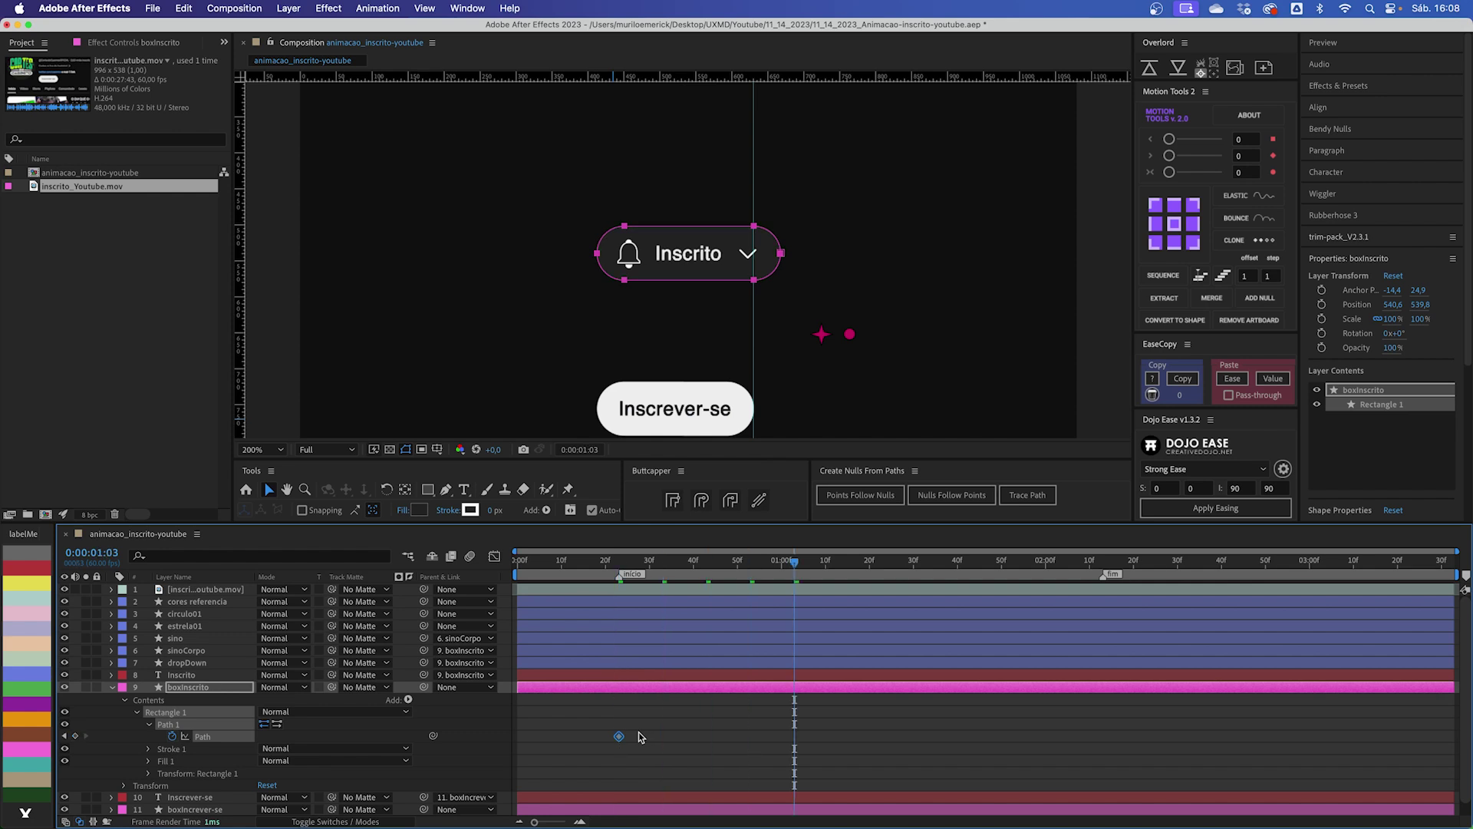
pyautogui.click(75, 736)
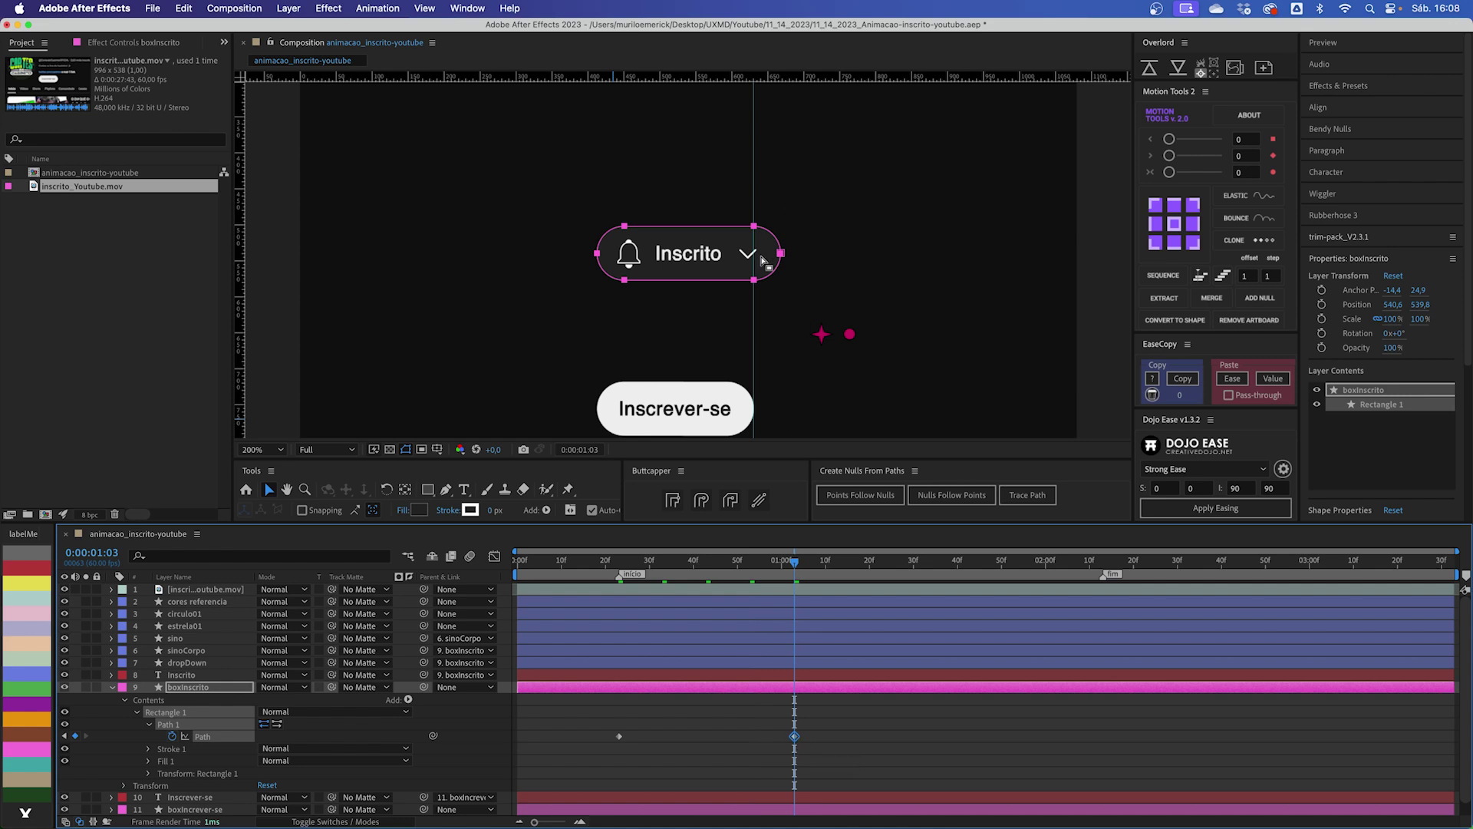
# Step: At 0:00:00:23, shorten the boxInscrito path by moving its right-end vertices inward to the vertical guide
pyautogui.moveTo(790, 564); pyautogui.dragTo(619, 565)
pyautogui.click(618, 737)
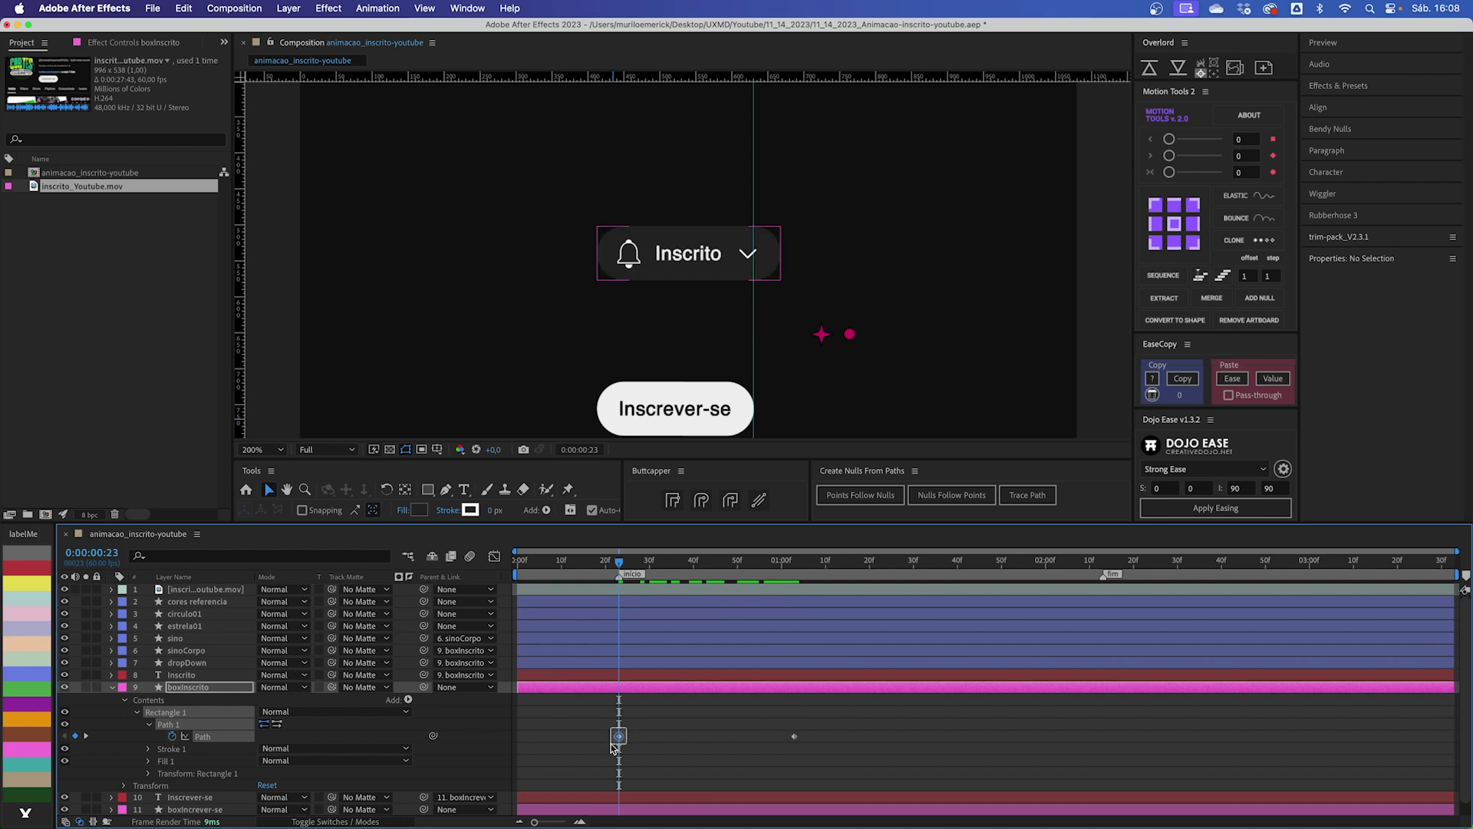
pyautogui.press('.')
pyautogui.moveTo(795, 164); pyautogui.dragTo(882, 324)
pyautogui.moveTo(875, 247); pyautogui.dragTo(820, 249)
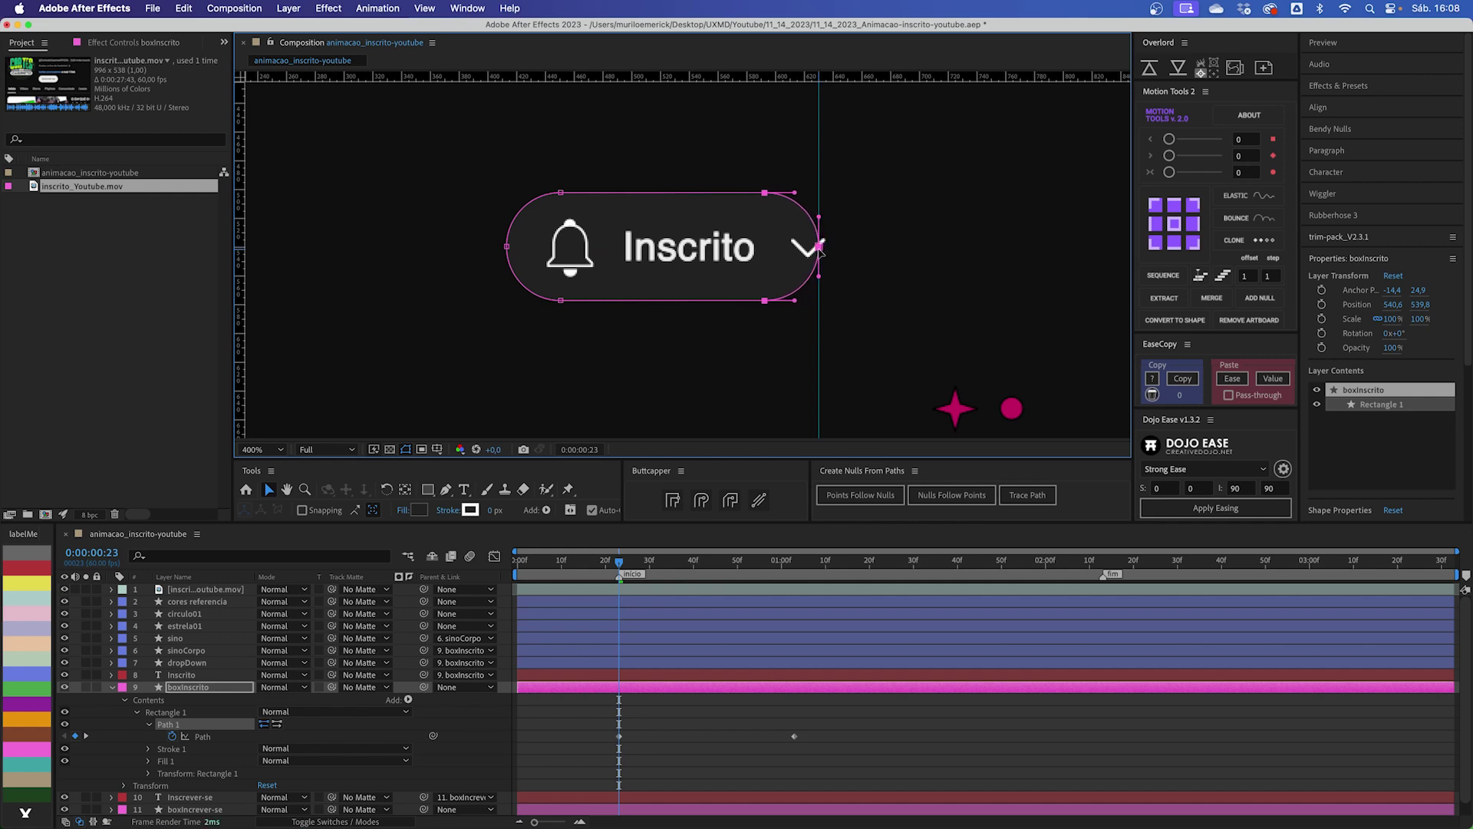
pyautogui.click(834, 263)
pyautogui.moveTo(850, 179); pyautogui.dragTo(863, 181)
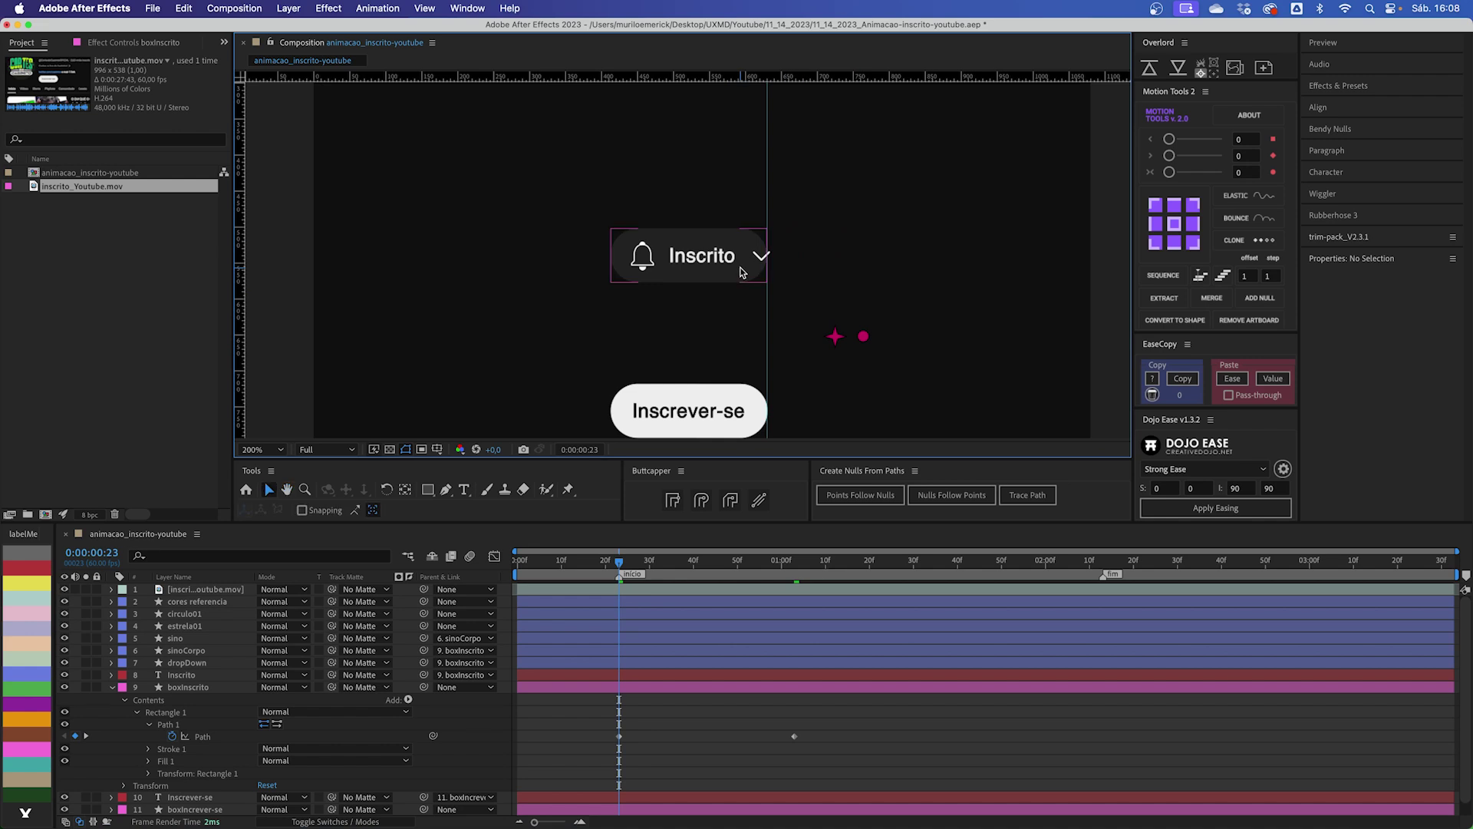
# Step: Add Position keyframes to the dropDown arrow at 0:00:00:23 and 0:00:01:03
pyautogui.click(758, 263)
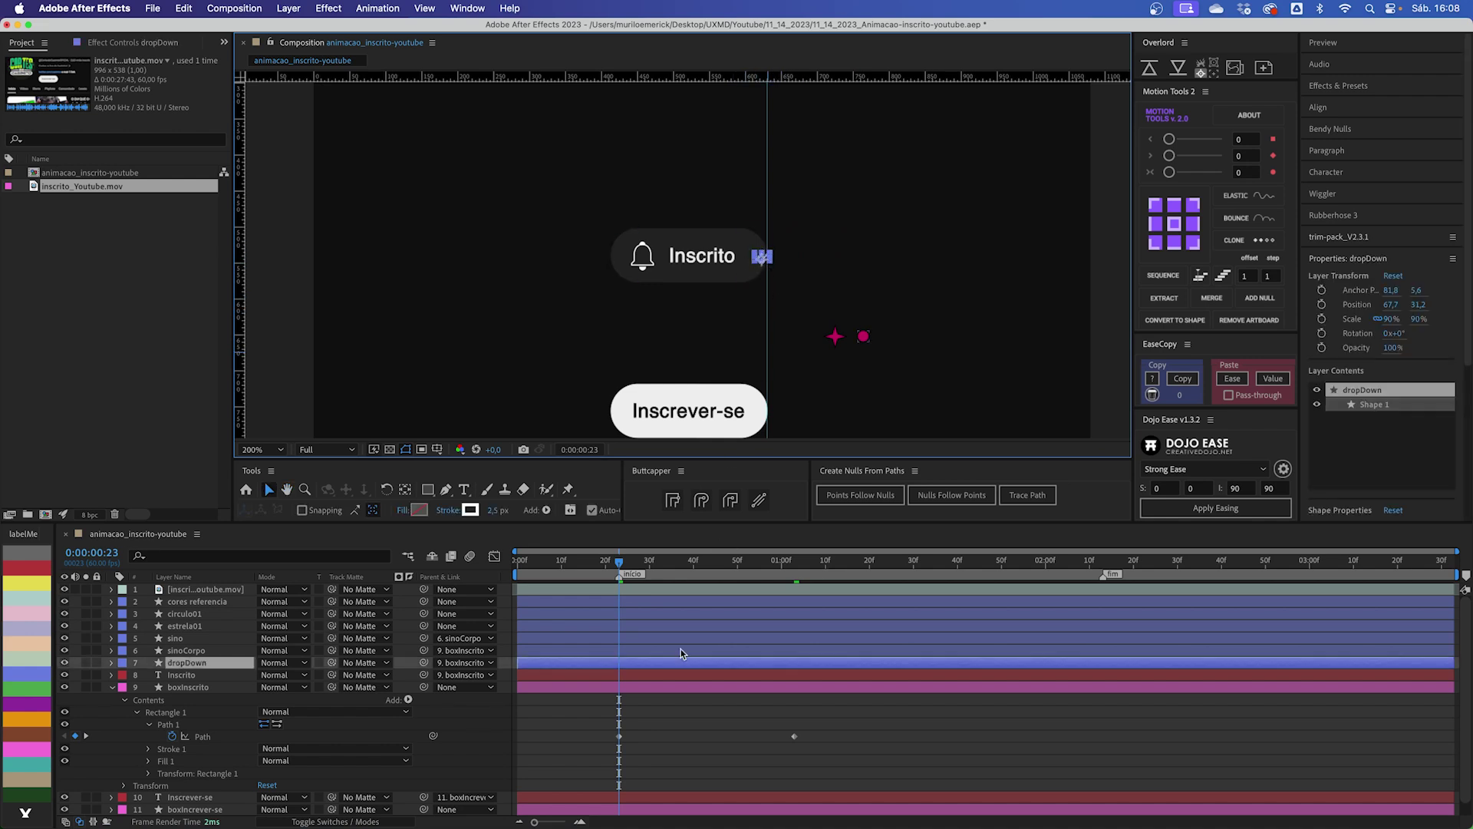
pyautogui.press('.')
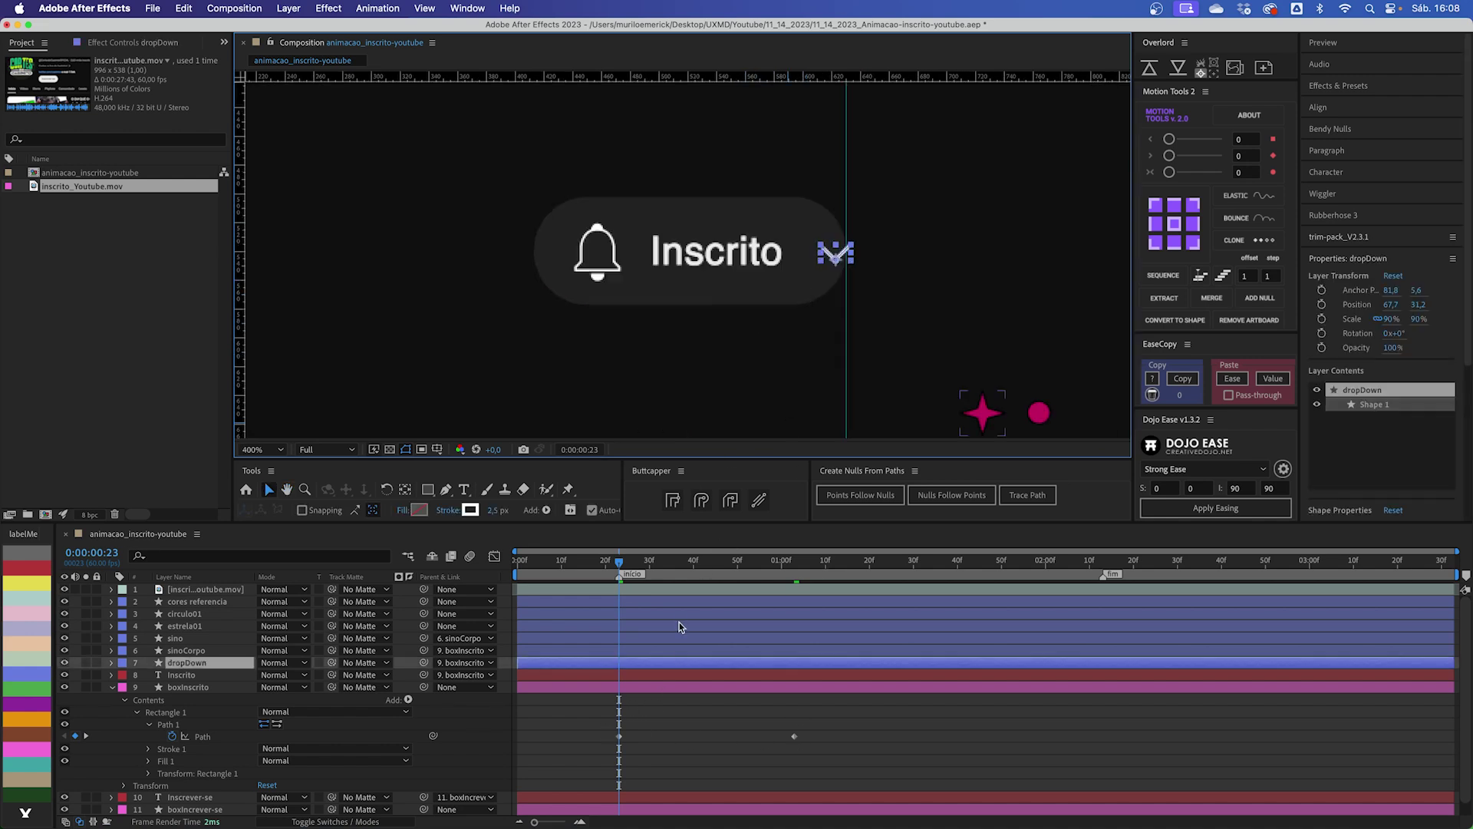
pyautogui.hotkey('alt', 'shift', 'p')
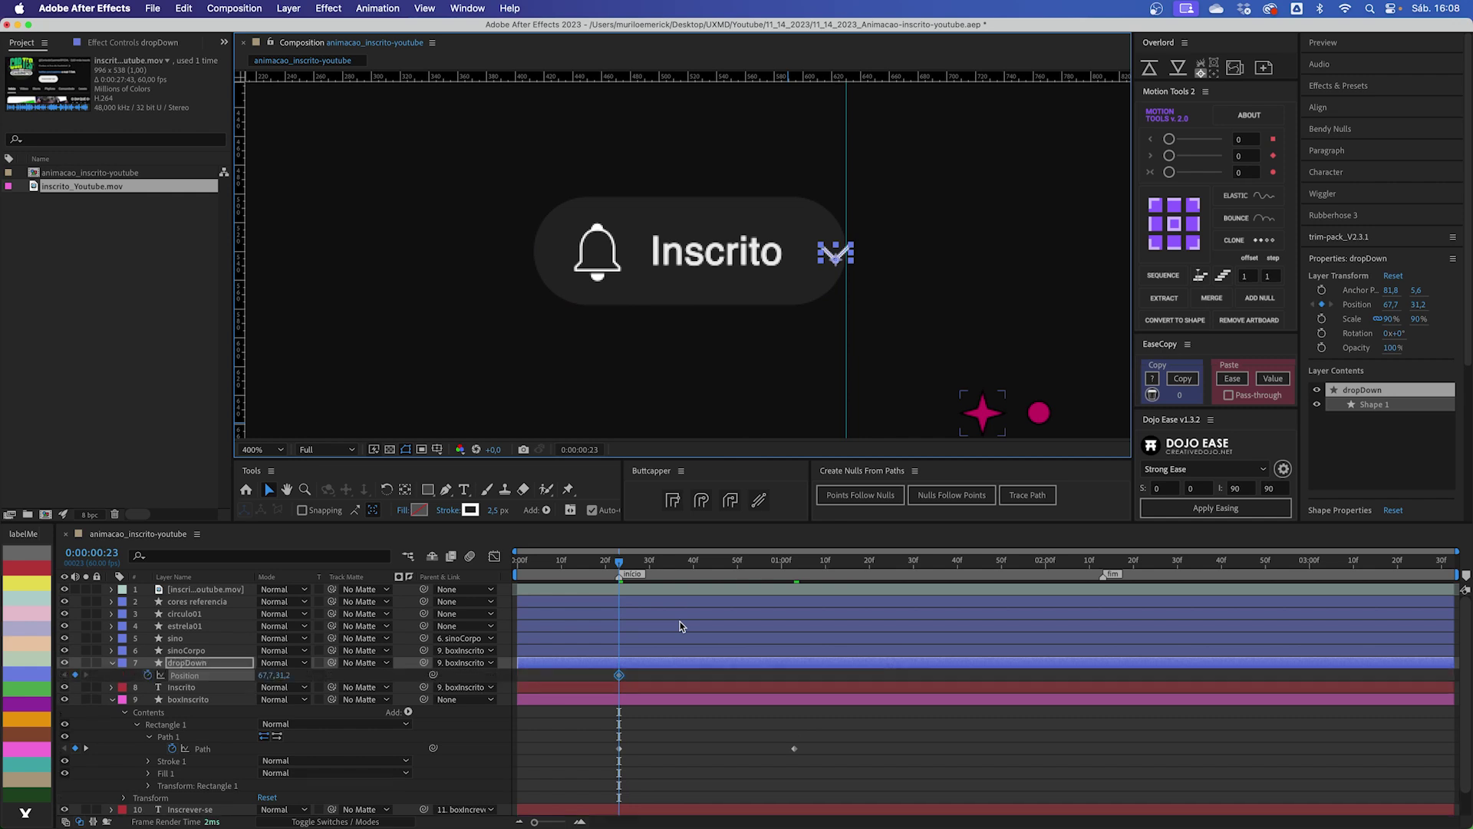
pyautogui.moveTo(647, 563); pyautogui.dragTo(797, 574)
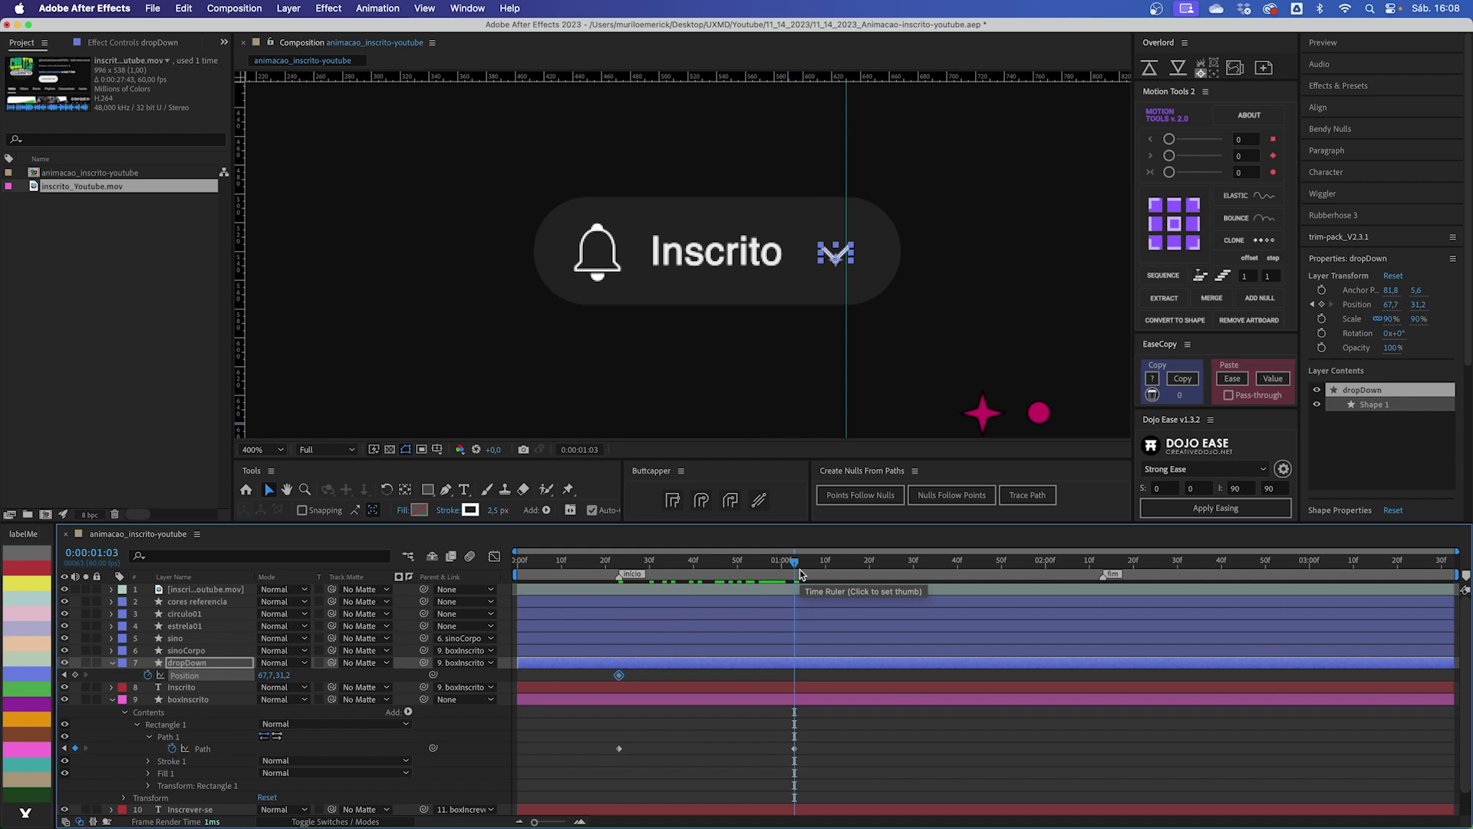
pyautogui.moveTo(813, 673); pyautogui.dragTo(791, 748)
pyautogui.click(775, 760)
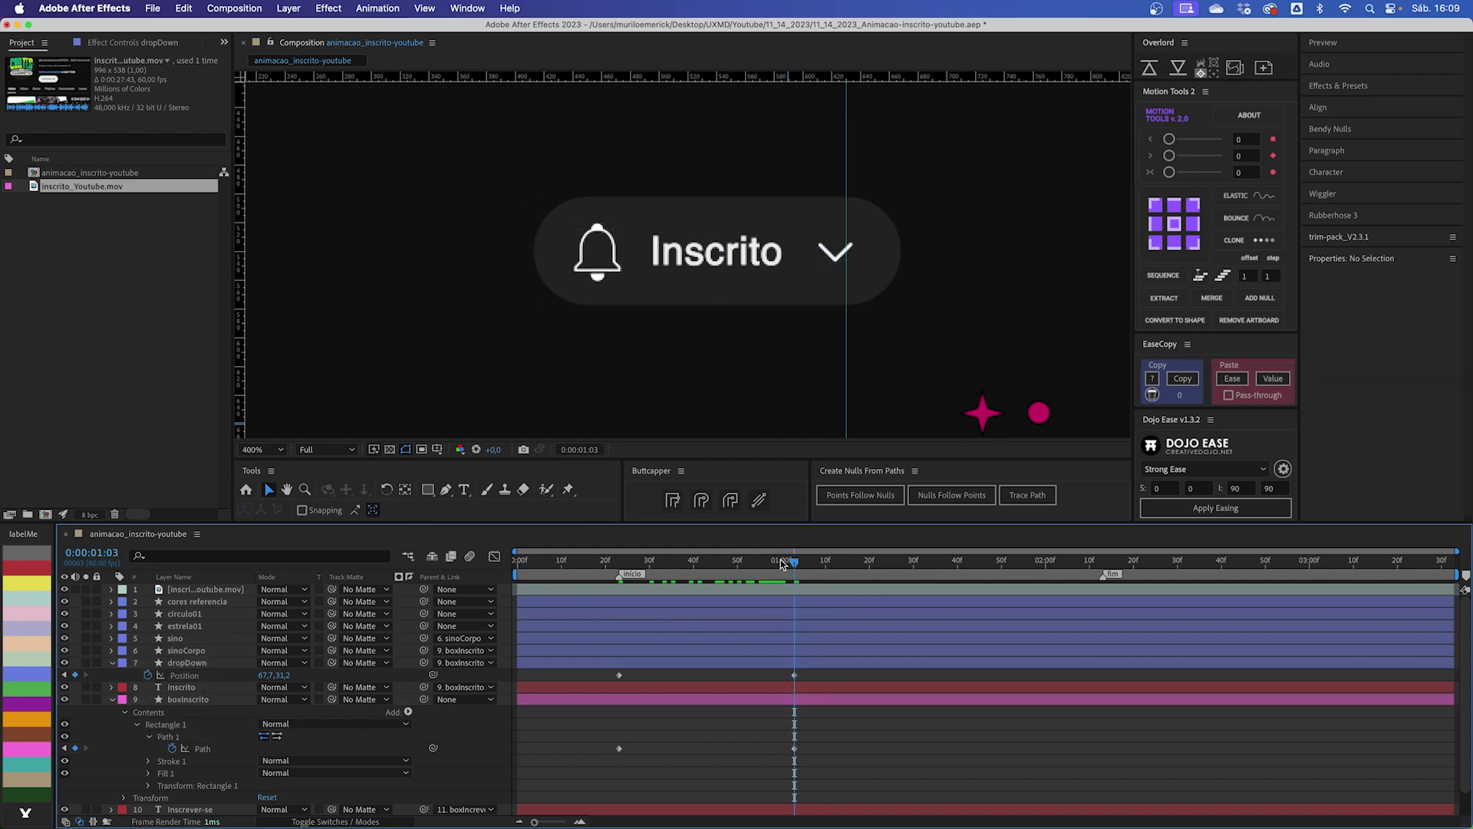
# Step: At 0:00:00:23, move the dropDown arrow left to position 34,5, 31,2 and scrub through the resulting motion
pyautogui.click(694, 577)
pyautogui.moveTo(694, 577); pyautogui.dragTo(627, 588)
pyautogui.click(620, 674)
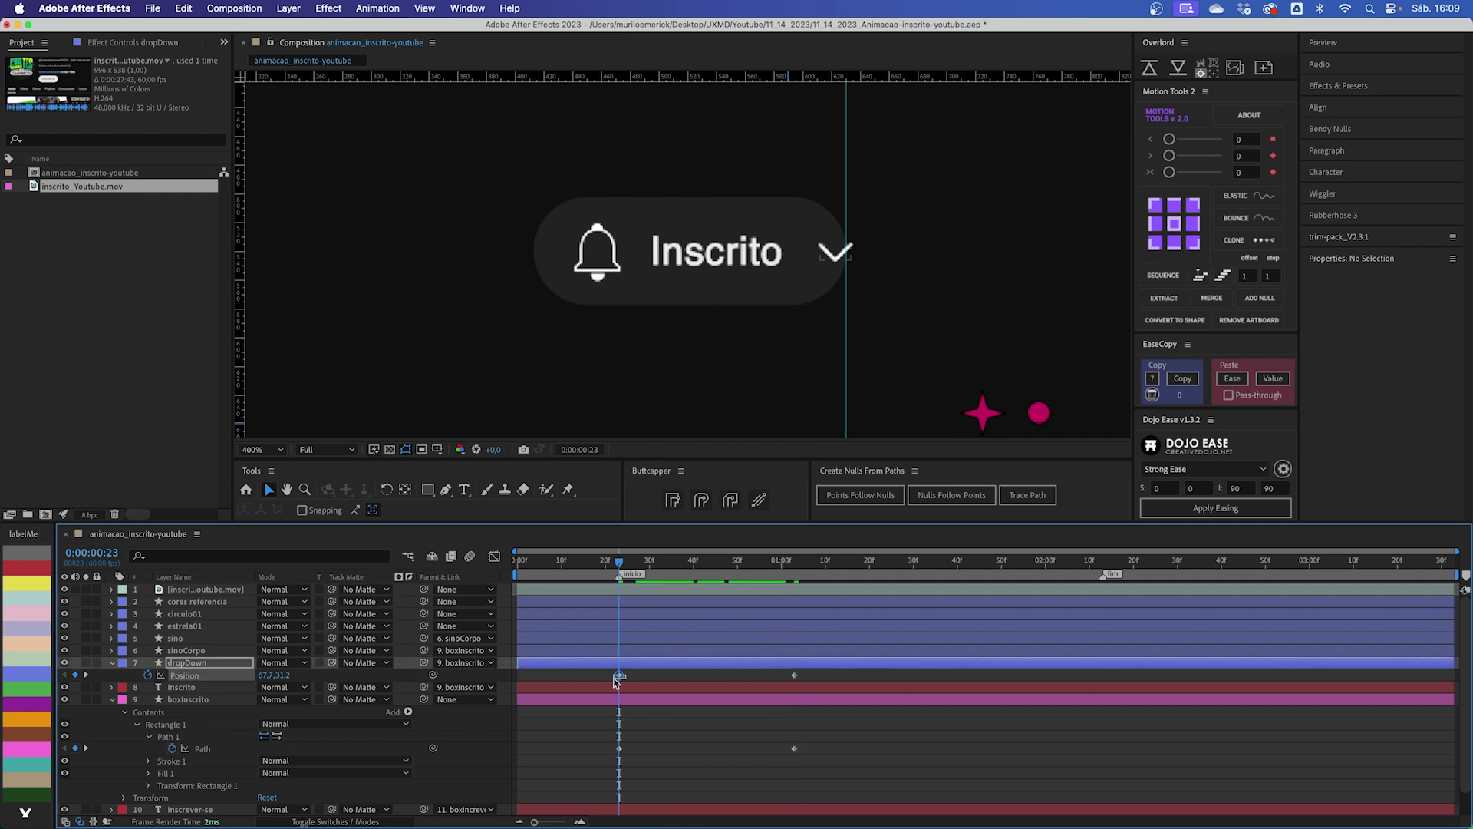
pyautogui.scroll(5, 883, 280)
pyautogui.press('v')
pyautogui.moveTo(874, 275); pyautogui.dragTo(795, 282)
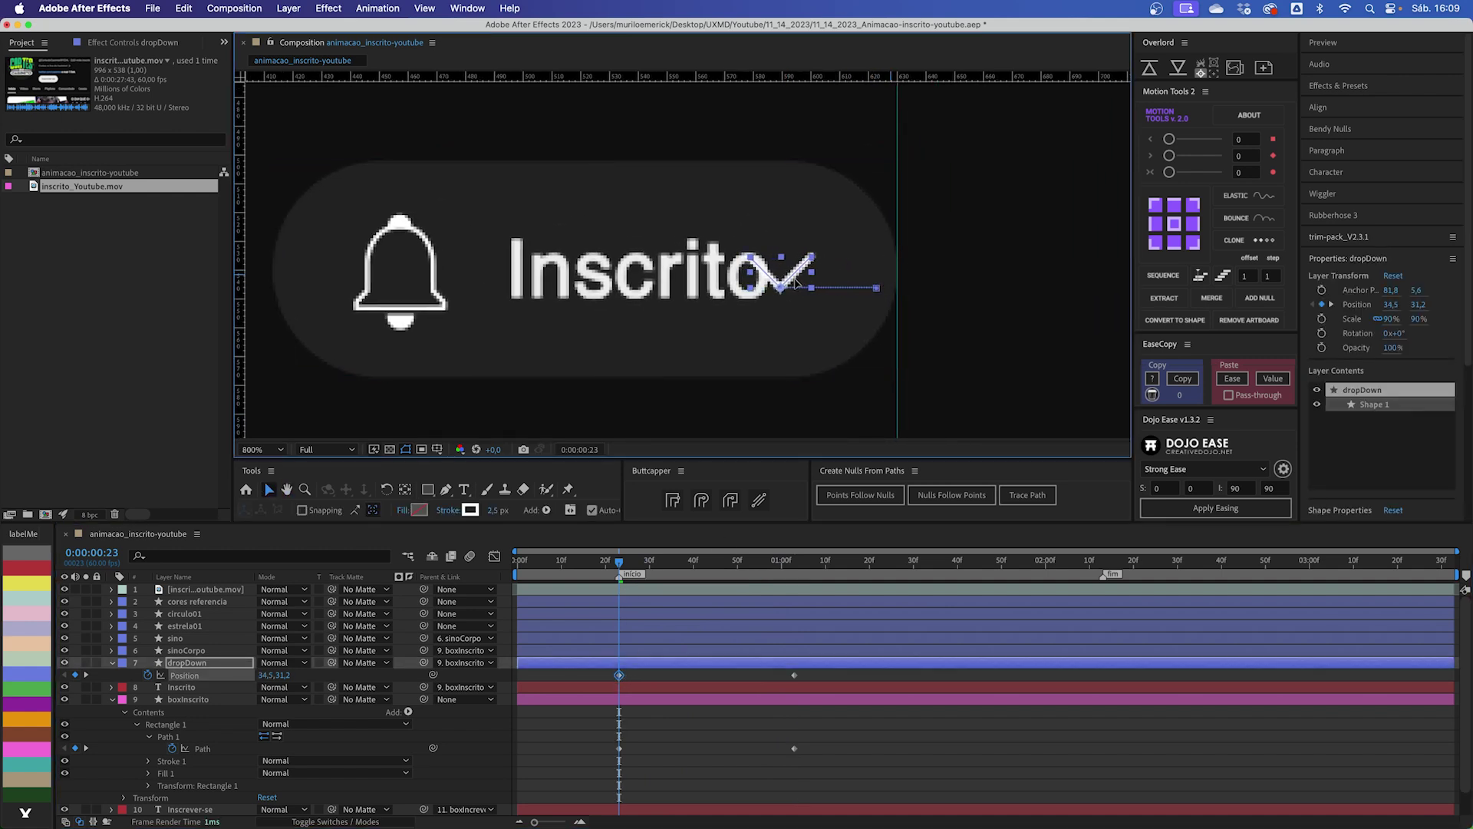
pyautogui.click(683, 775)
pyautogui.moveTo(620, 562); pyautogui.dragTo(716, 570)
pyautogui.press(',')
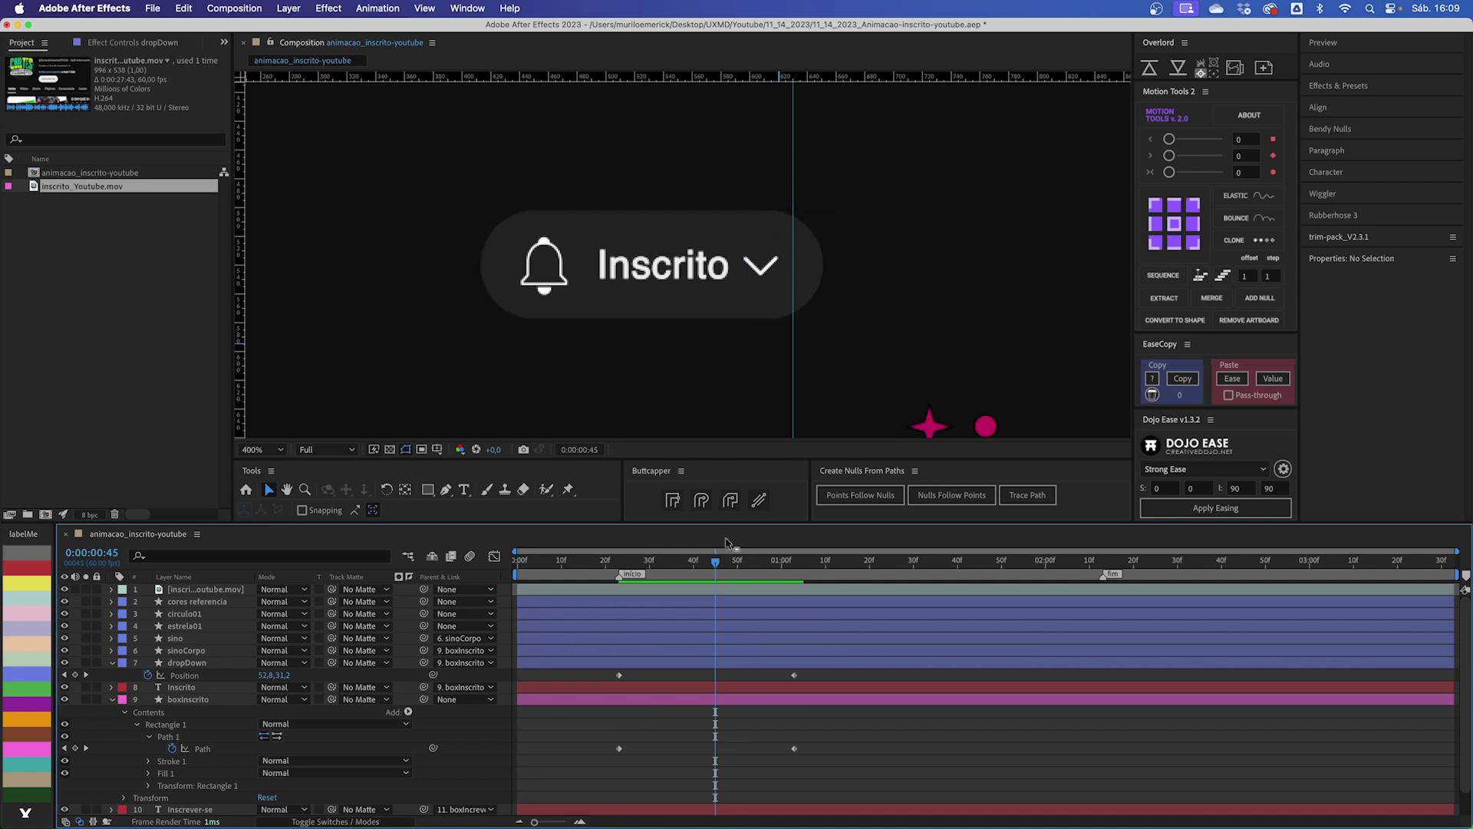
# Step: Apply Easy Ease to the dropDown Position and boxInscrito Path keyframes and show their curves in the Graph Editor
pyautogui.moveTo(621, 565); pyautogui.dragTo(794, 567)
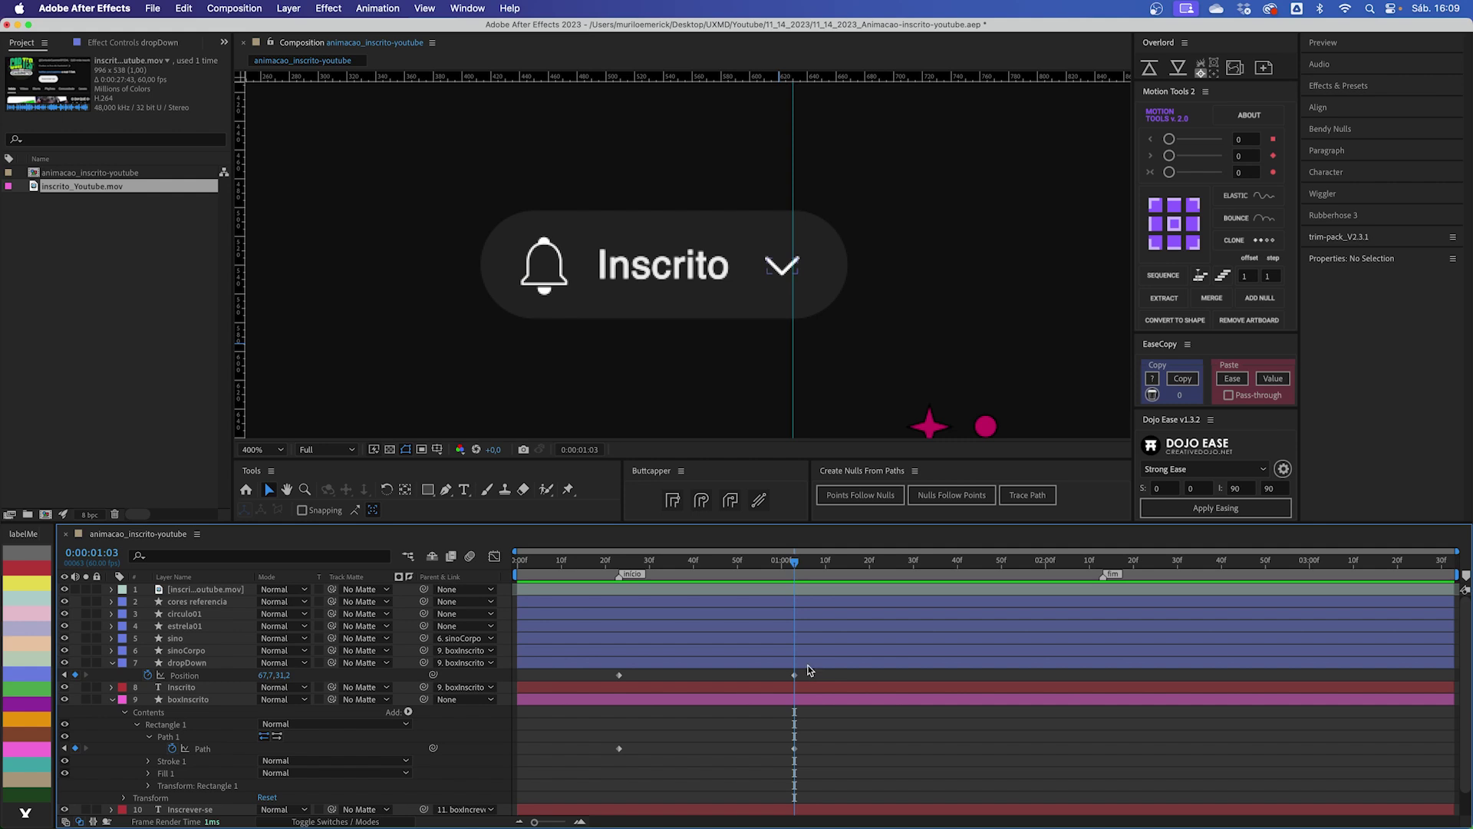
pyautogui.moveTo(810, 676); pyautogui.dragTo(614, 771)
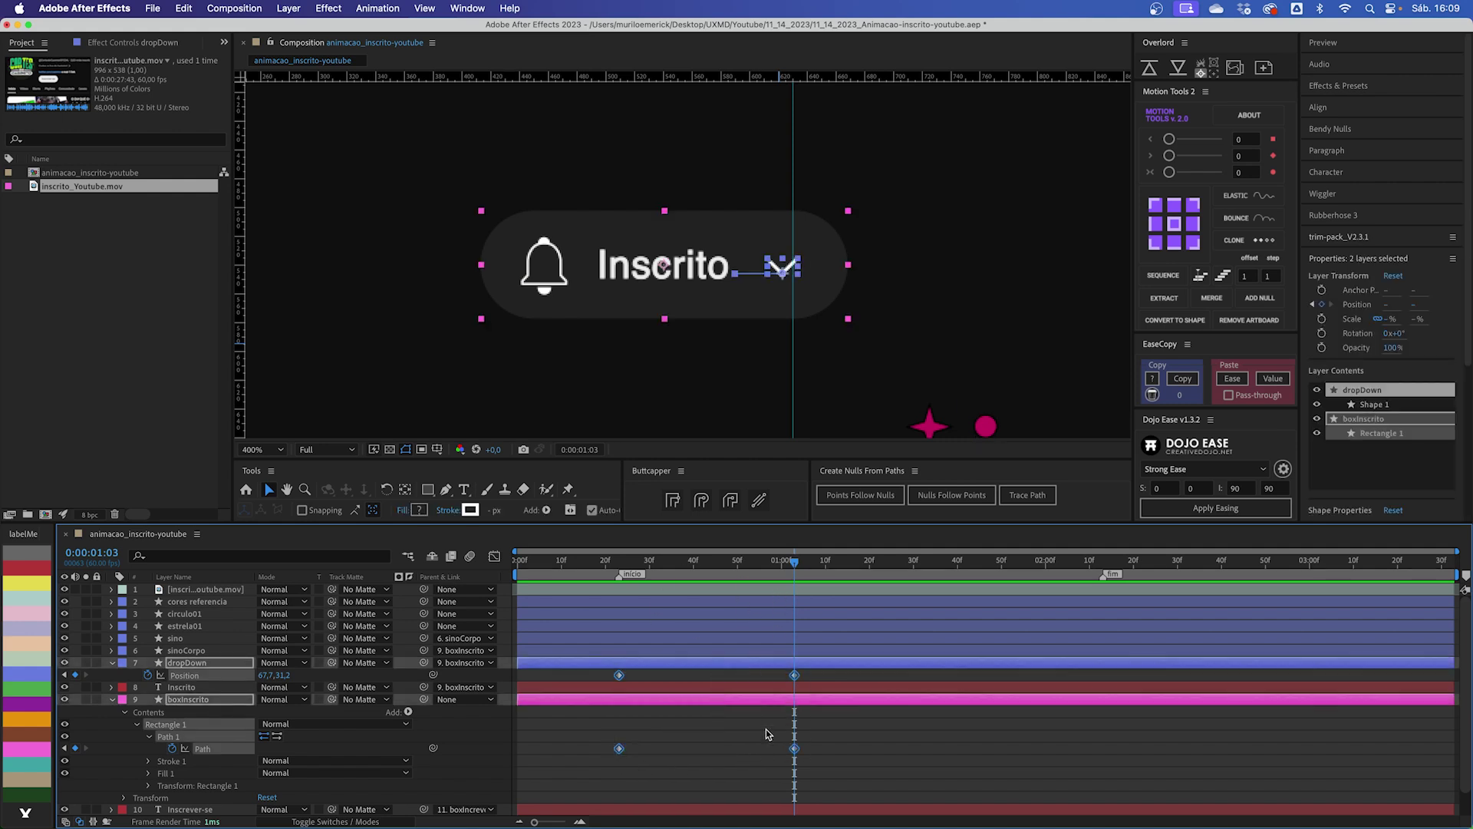
pyautogui.press('F9')
pyautogui.click(492, 561)
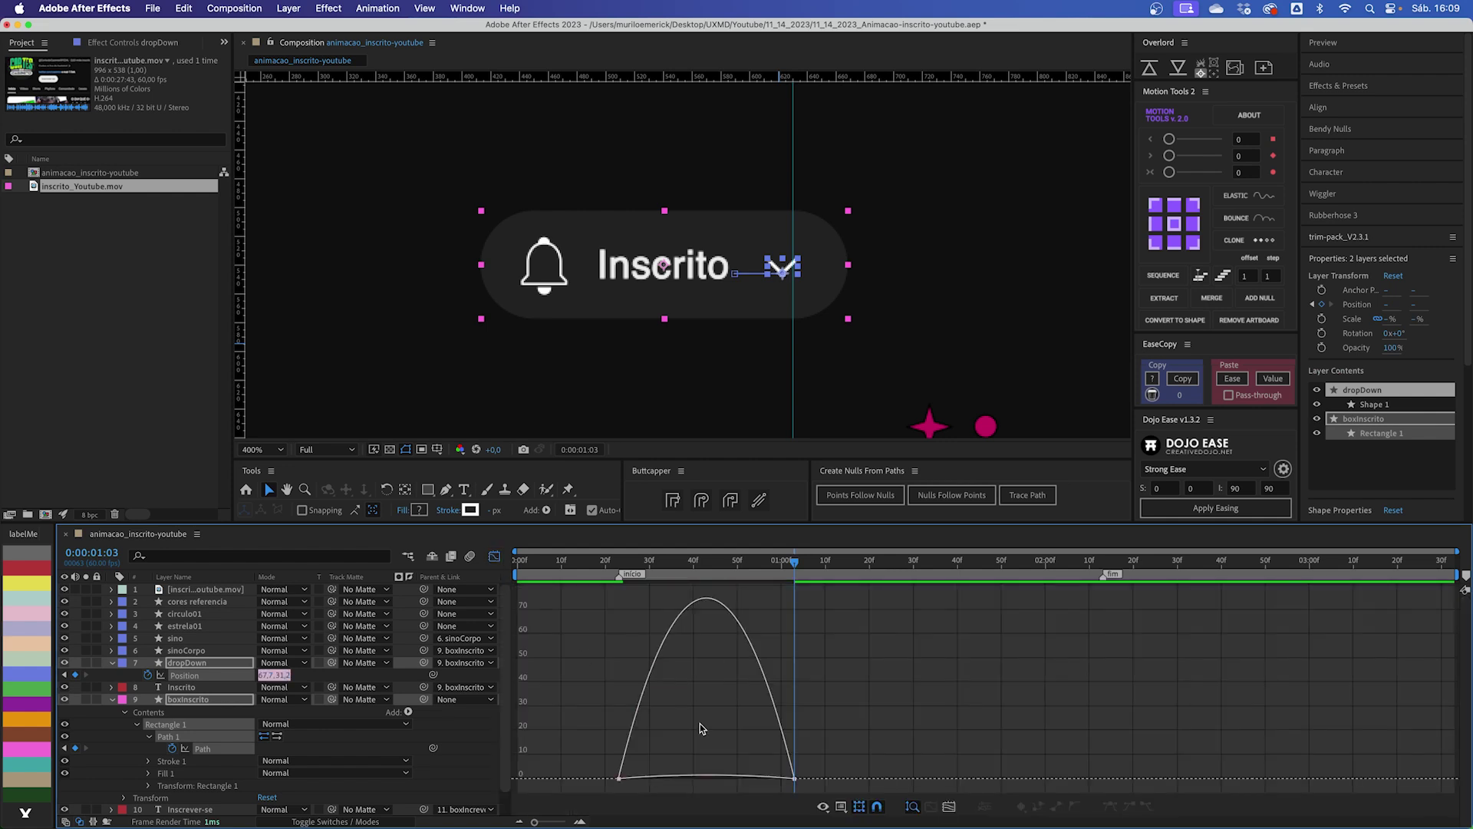
# Step: Reshape the dropDown Position and boxInscrito Path speed curves to start fast and decelerate gradually, and return to the layer timeline
pyautogui.moveTo(654, 759); pyautogui.dragTo(614, 793)
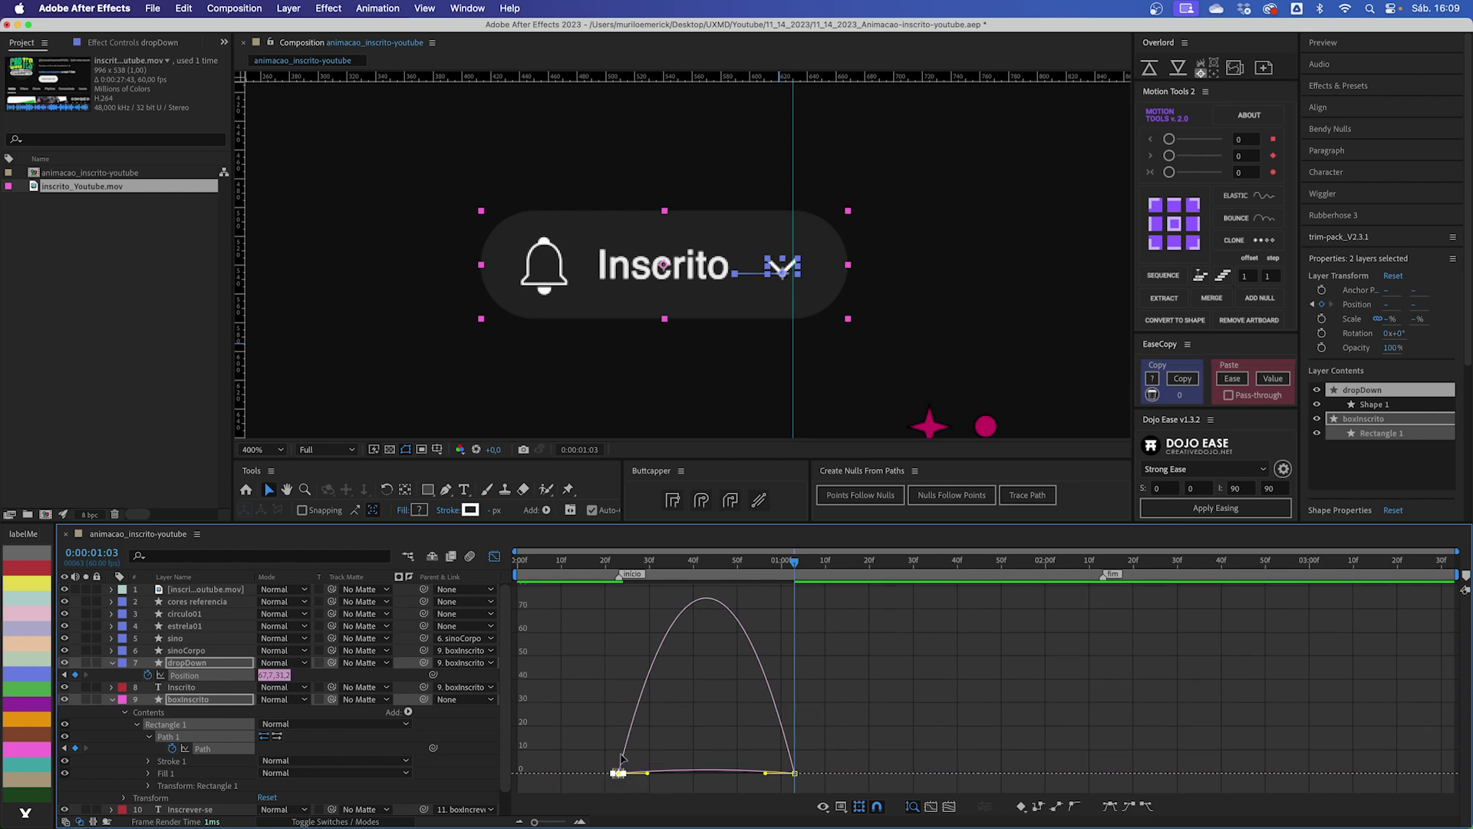
pyautogui.click(620, 565)
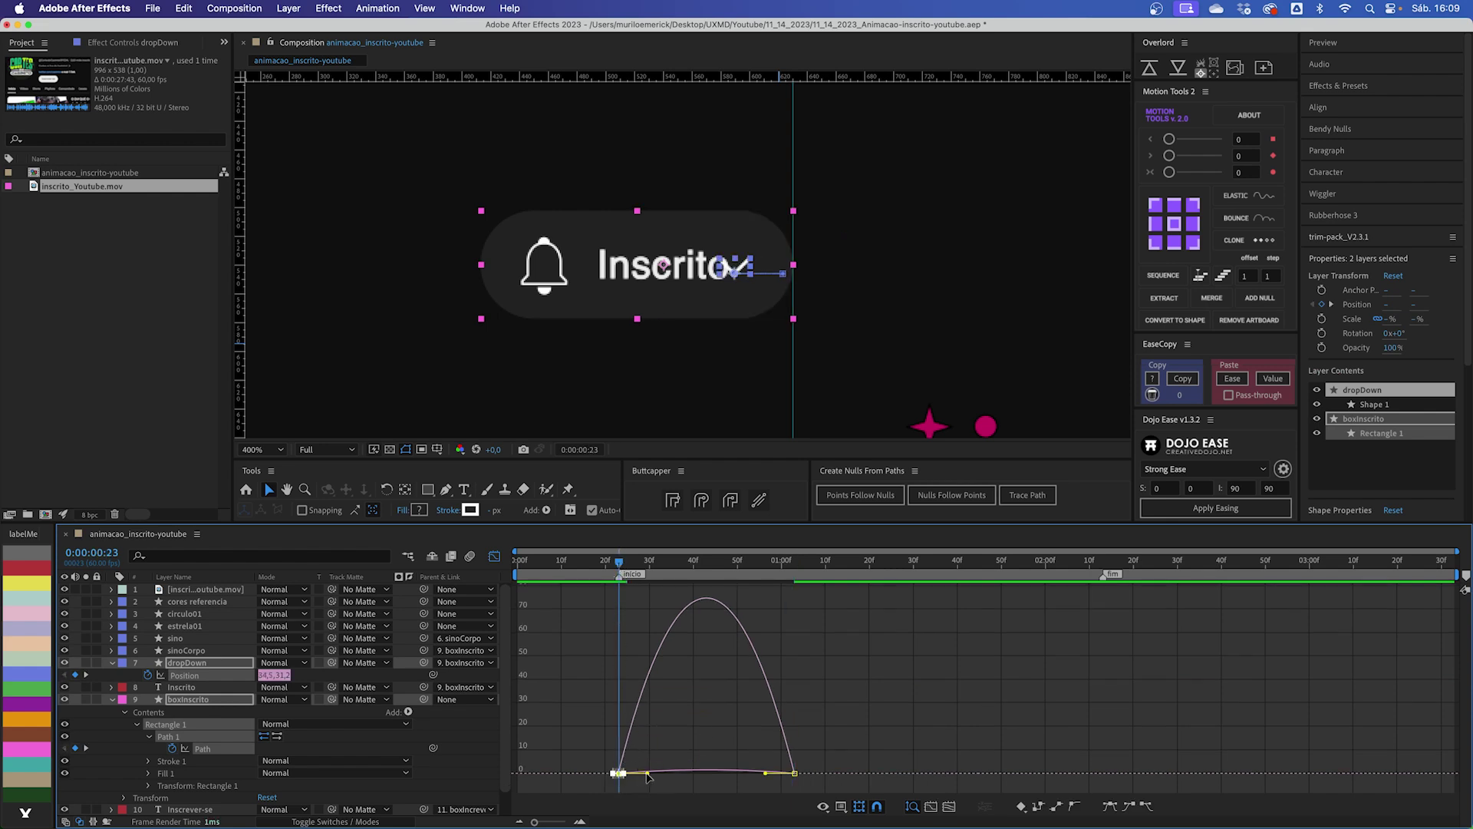
pyautogui.moveTo(645, 775); pyautogui.dragTo(622, 776)
pyautogui.moveTo(822, 758); pyautogui.dragTo(726, 781)
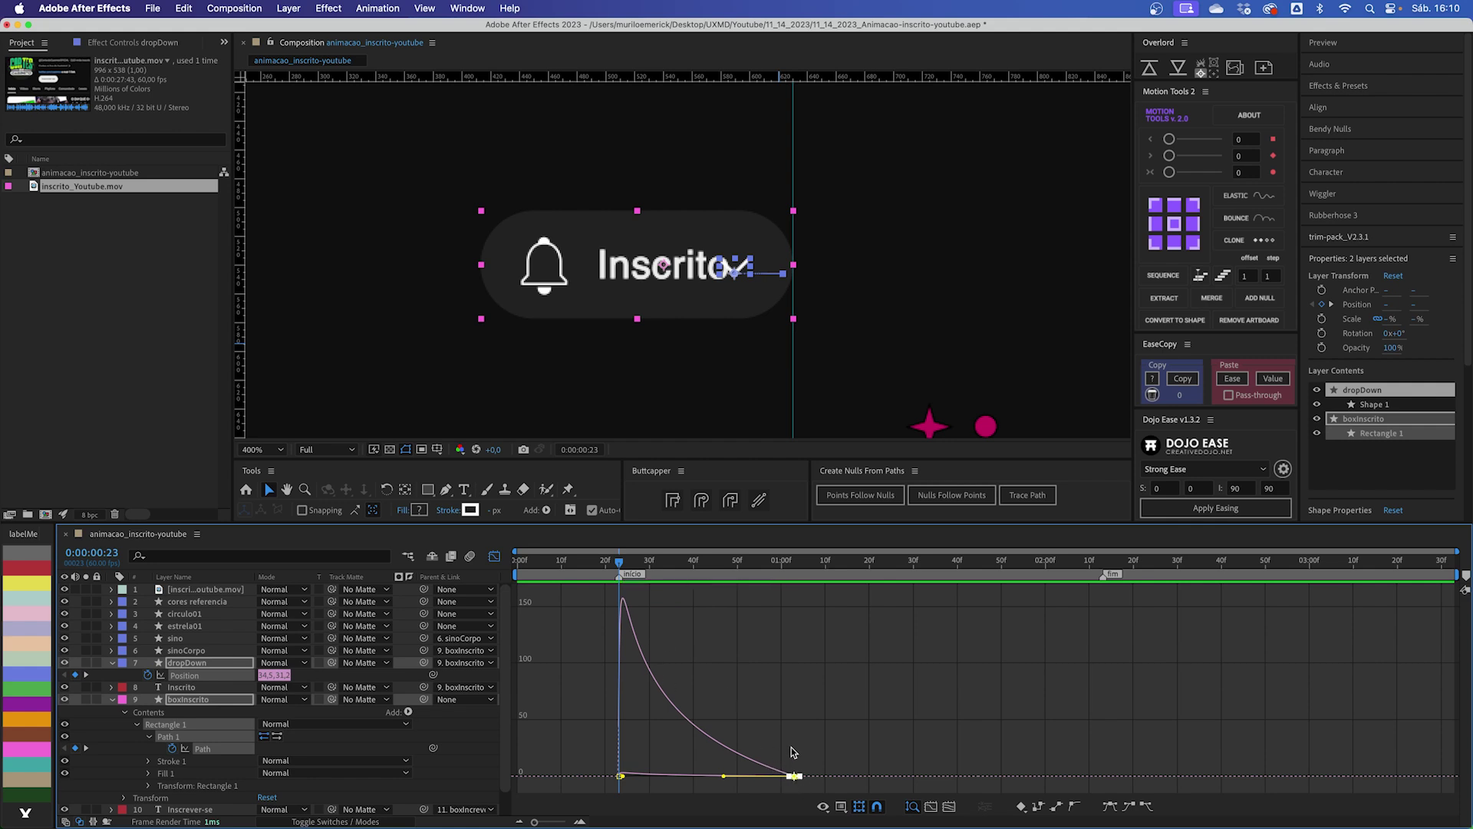
pyautogui.hotkey('shift', 'F3')
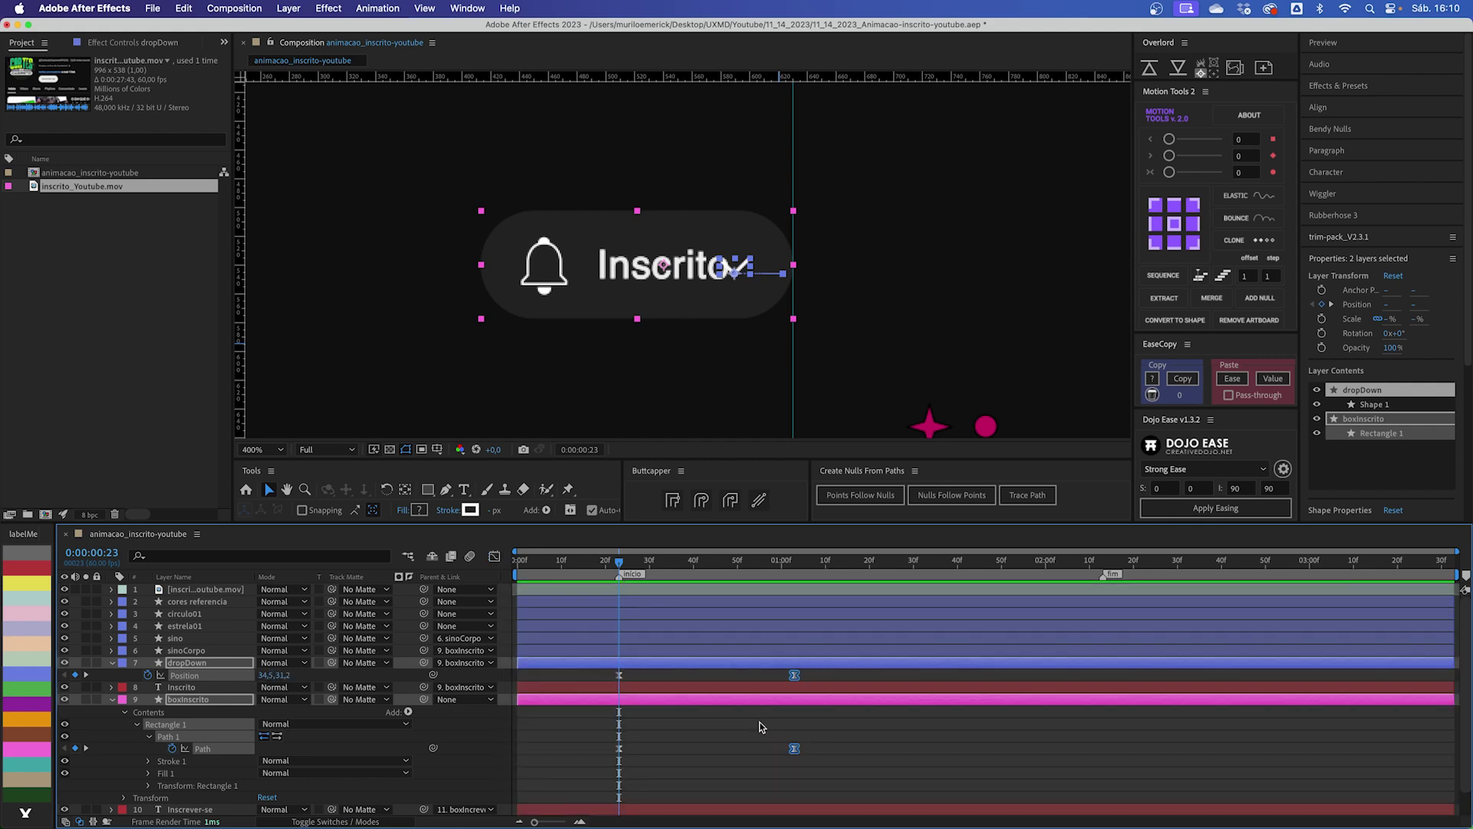
# Step: Limit the work area to 0:00:00:10 through about 0:00:01:18 and preview the button-widening animation
pyautogui.click(761, 727)
pyautogui.press(',')
pyautogui.moveTo(604, 566); pyautogui.dragTo(854, 579)
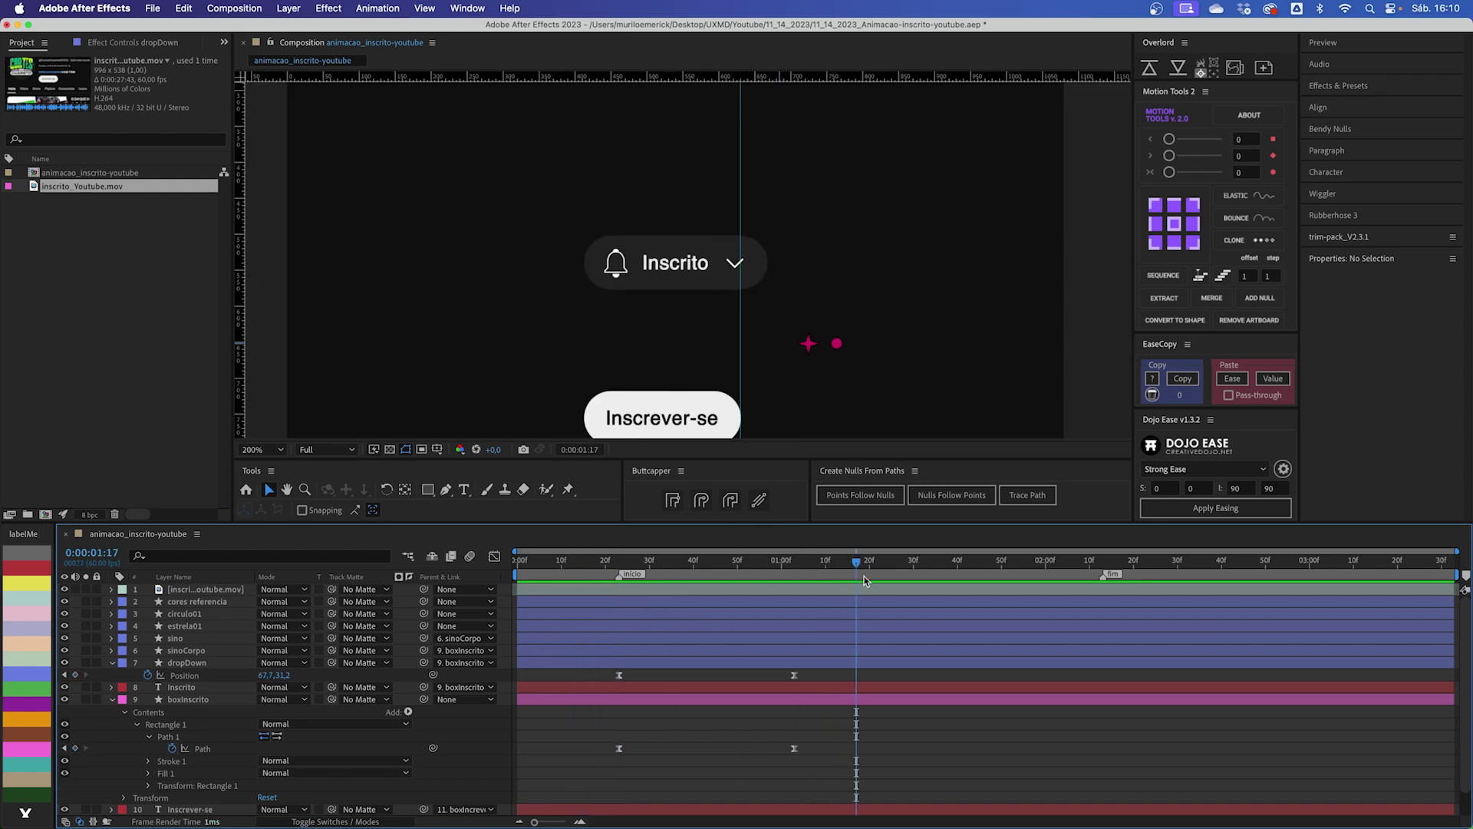
pyautogui.moveTo(1456, 574); pyautogui.dragTo(861, 574)
pyautogui.click(562, 564)
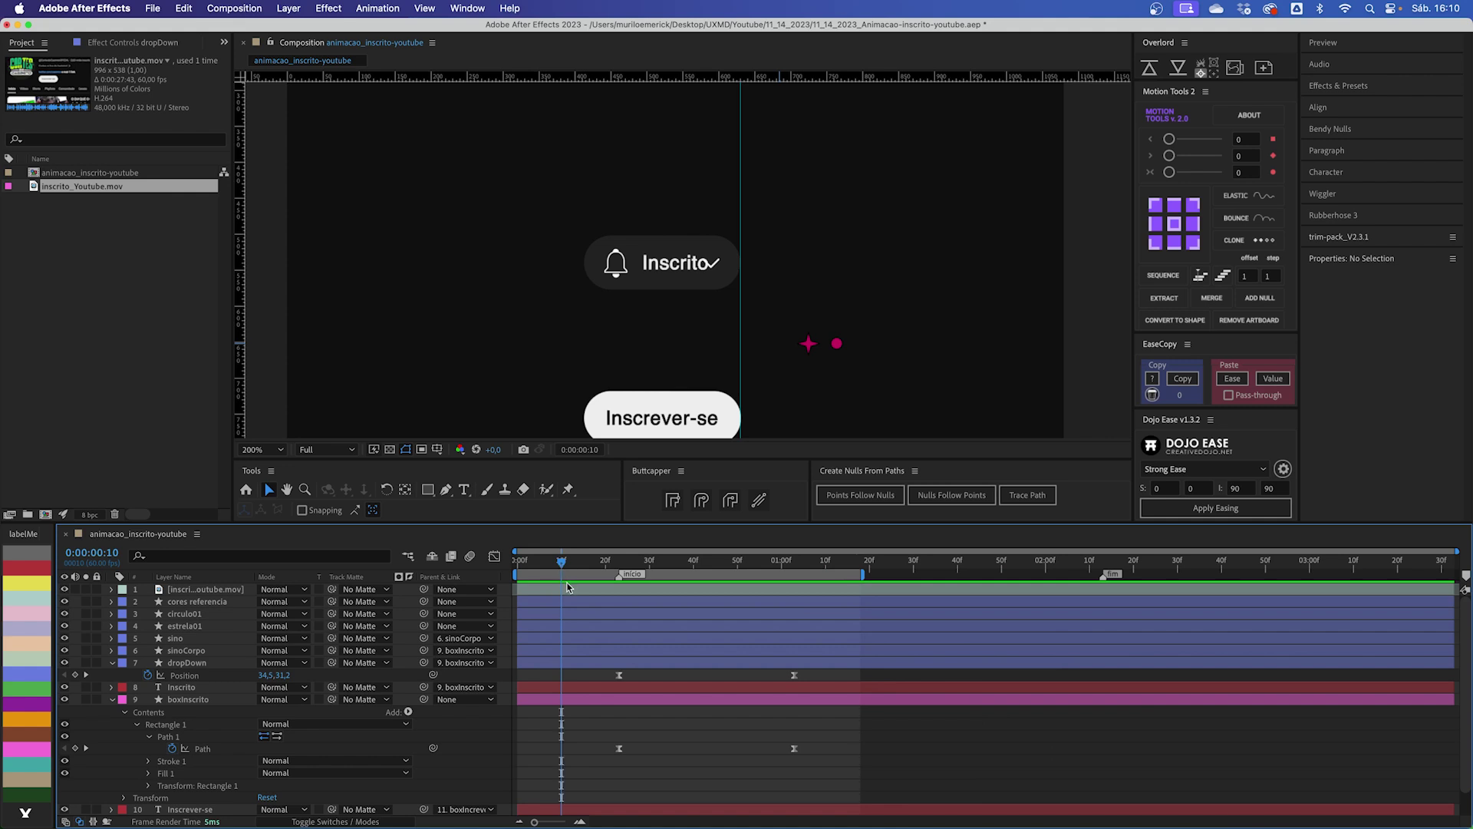
pyautogui.press('b')
pyautogui.click(706, 724)
pyautogui.press('space')
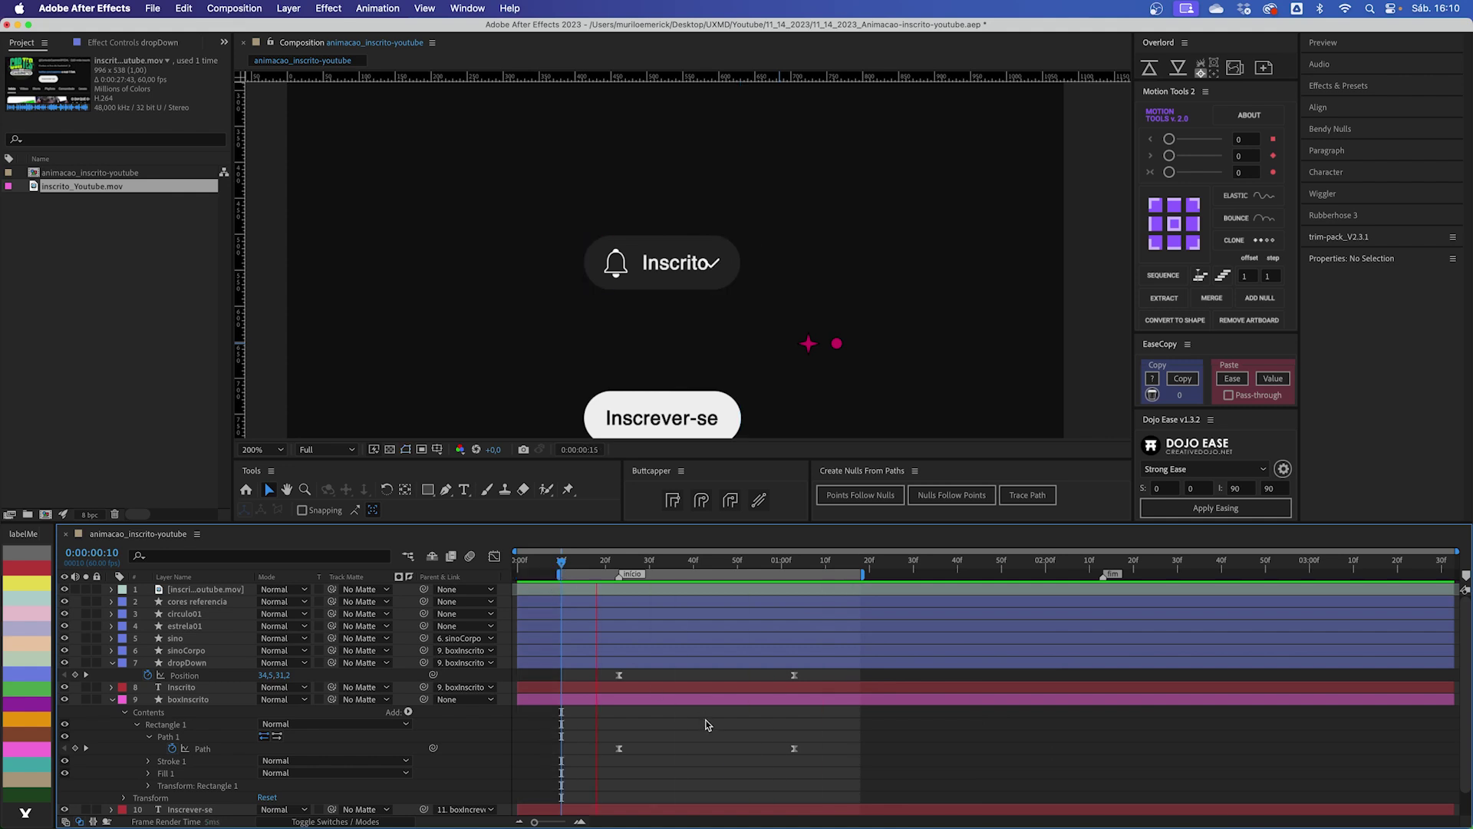
# Step: Hide the pink circulo01 and estrela01 shape layers in the composition
pyautogui.press('.')
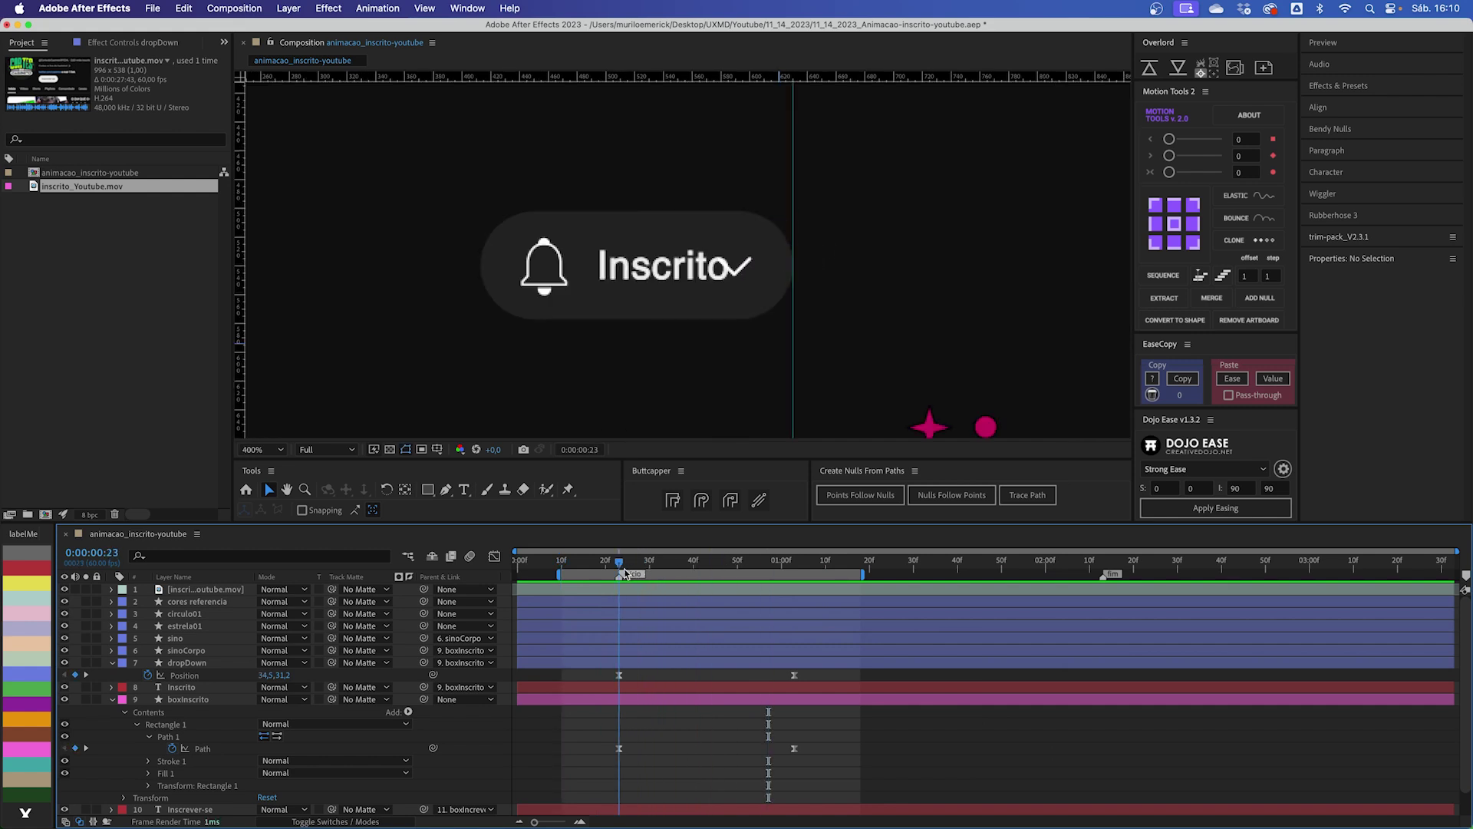
pyautogui.moveTo(861, 311); pyautogui.dragTo(783, 371)
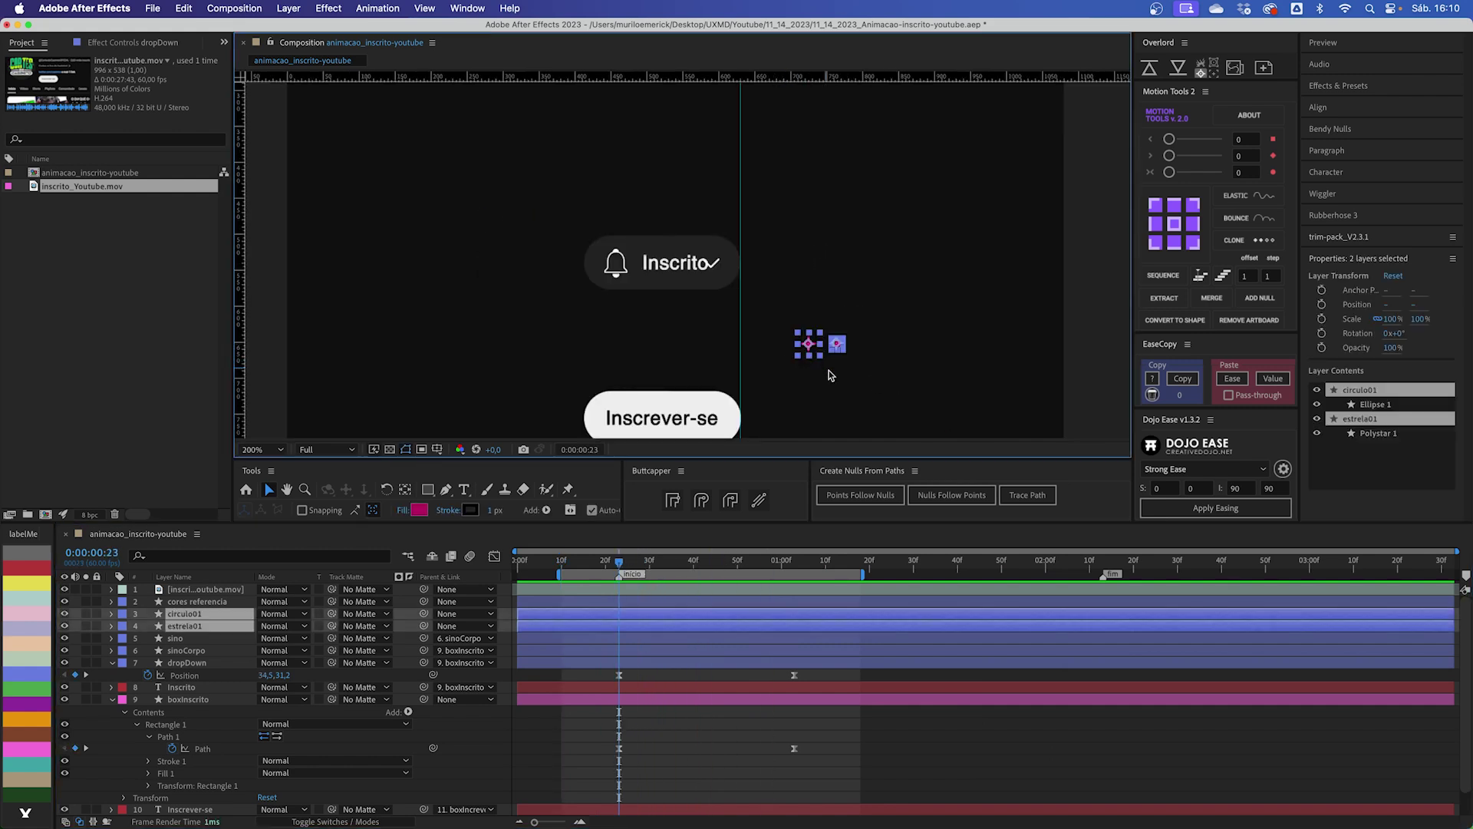
pyautogui.click(64, 613)
pyautogui.click(65, 625)
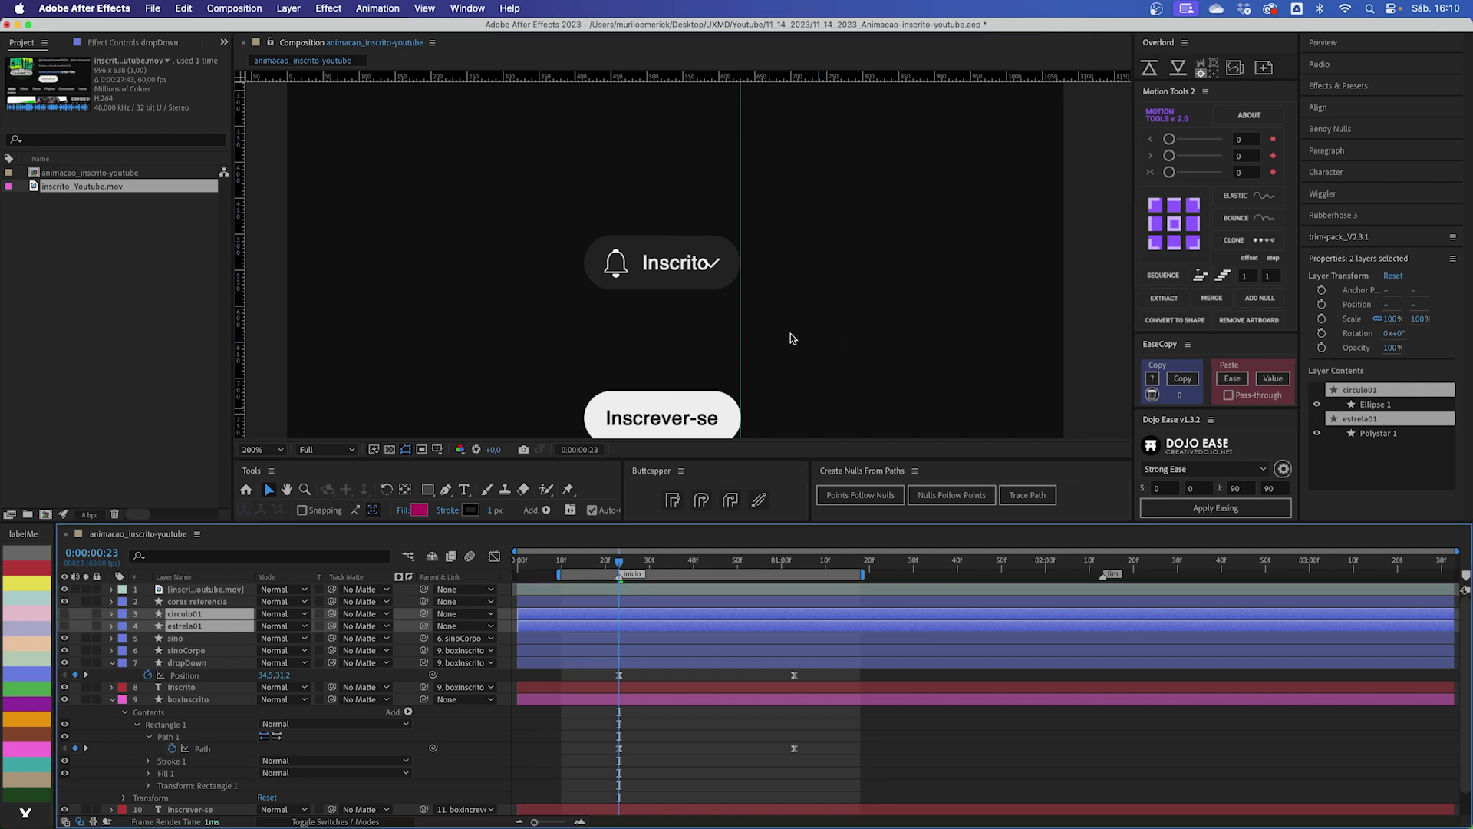
# Step: Remove the vertical guide at the end of the Inscrito button
pyautogui.click(799, 338)
pyautogui.moveTo(799, 338)
pyautogui.mouseDown()
pyautogui.moveTo(809, 265)
pyautogui.moveTo(809, 338)
pyautogui.mouseUp()
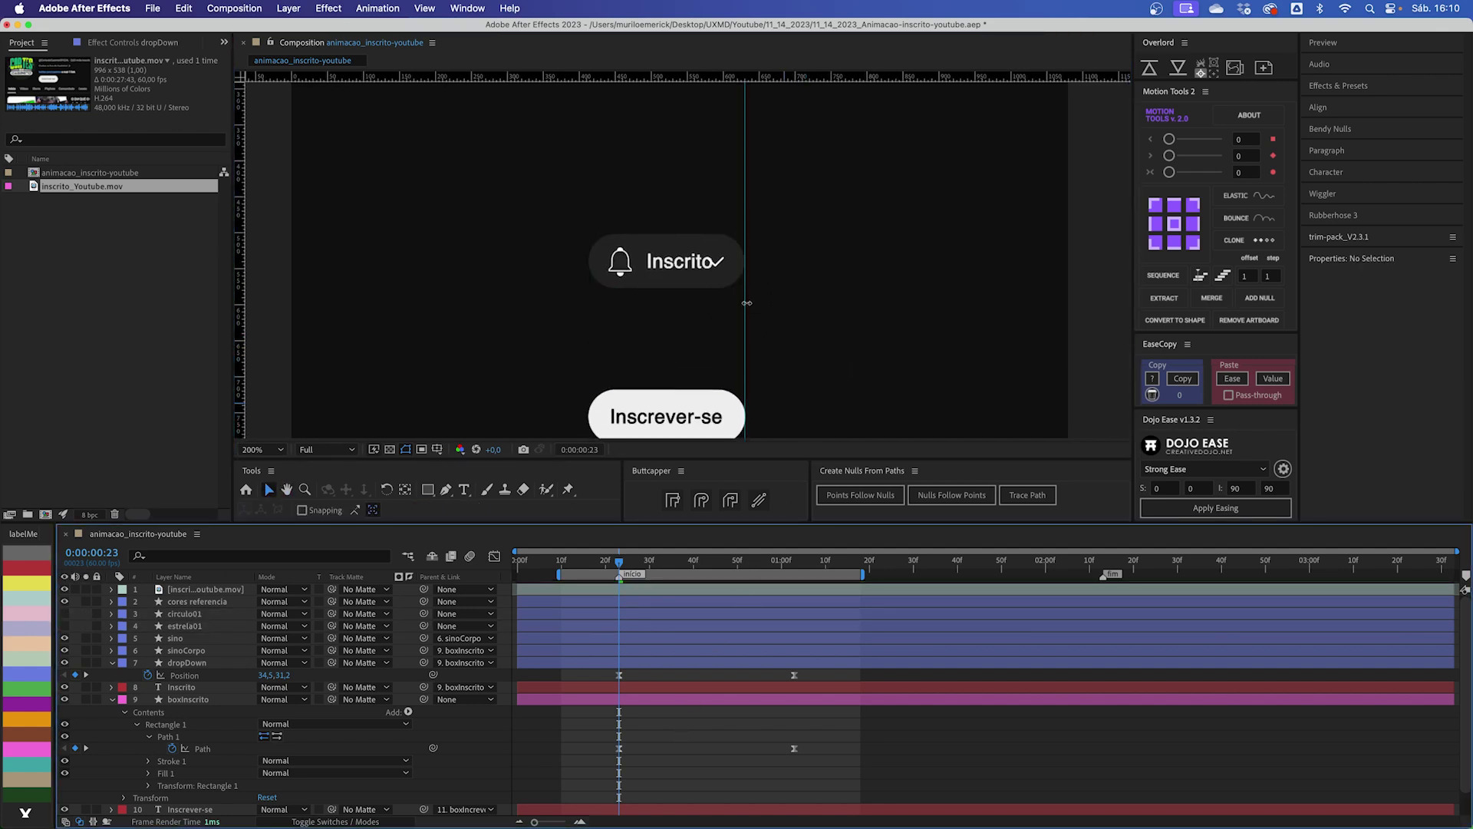
pyautogui.moveTo(744, 323); pyautogui.dragTo(239, 323)
pyautogui.click(710, 729)
# Step: Add a Fill 1 Color keyframe to boxInscrito and place it at 0:00:00:23
pyautogui.moveTo(620, 563)
pyautogui.mouseDown()
pyautogui.moveTo(564, 566)
pyautogui.moveTo(600, 567)
pyautogui.mouseUp()
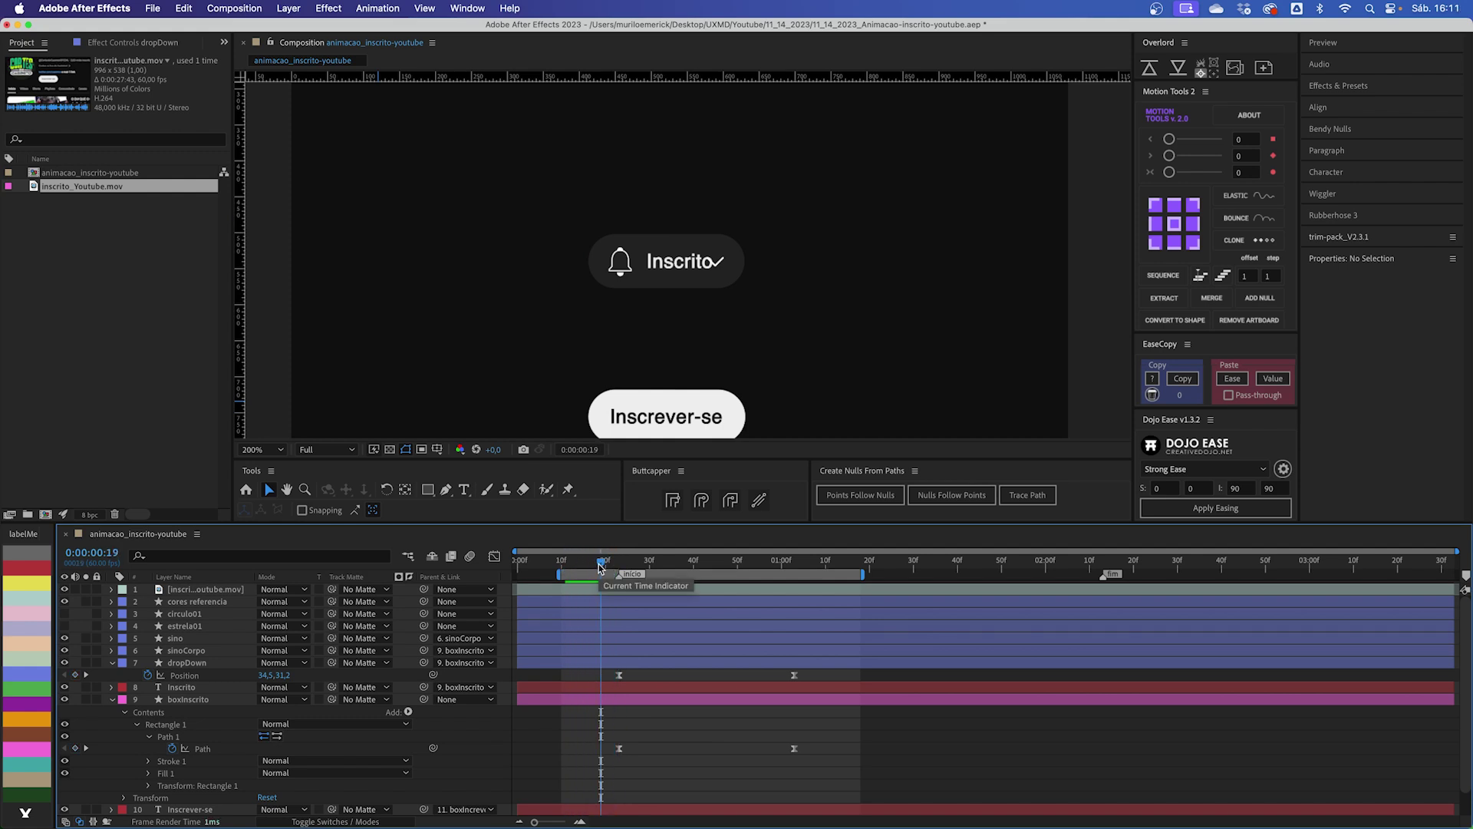
pyautogui.click(741, 263)
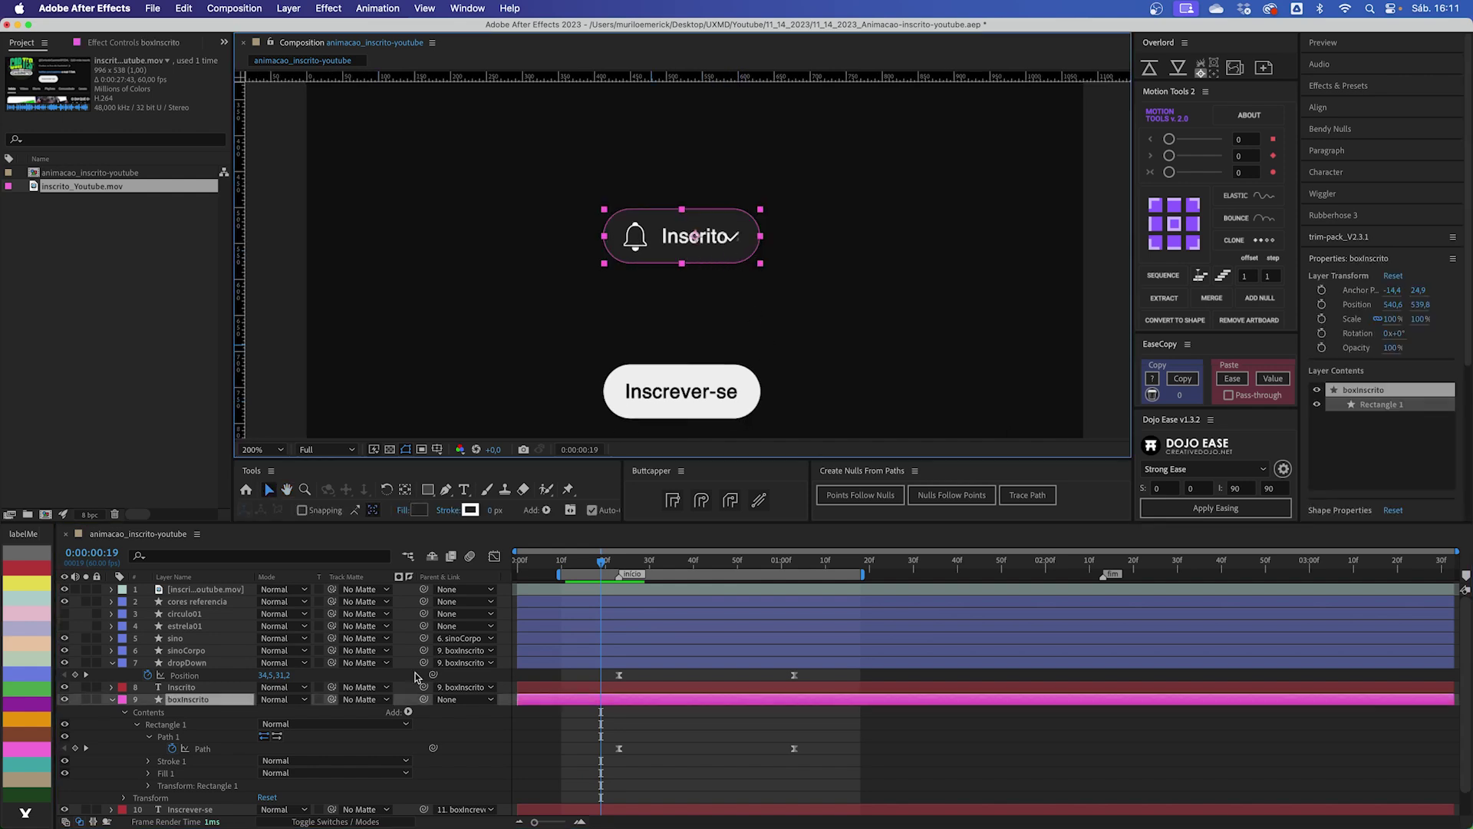
pyautogui.click(113, 700)
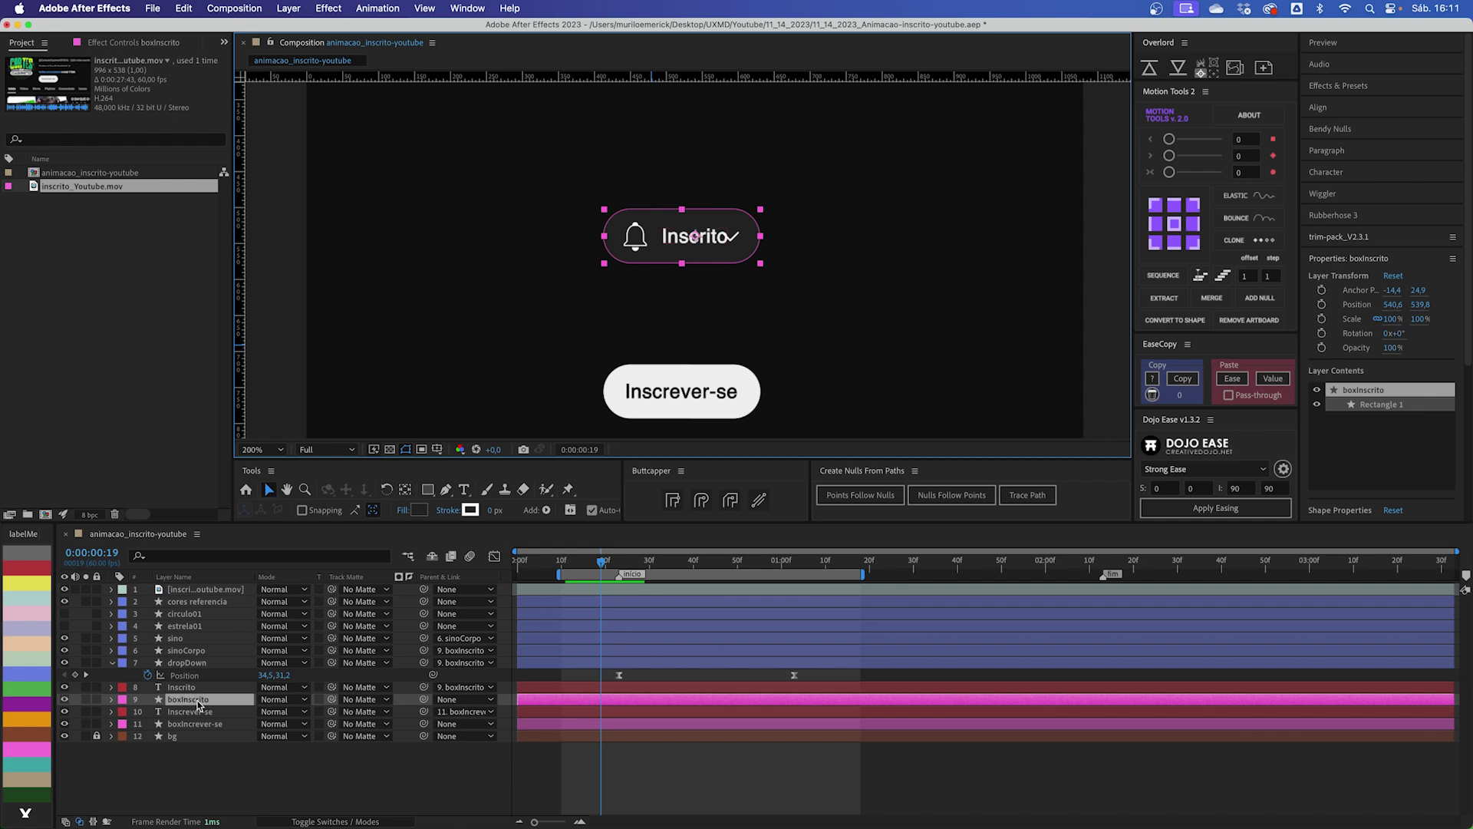
pyautogui.press('super+Right')
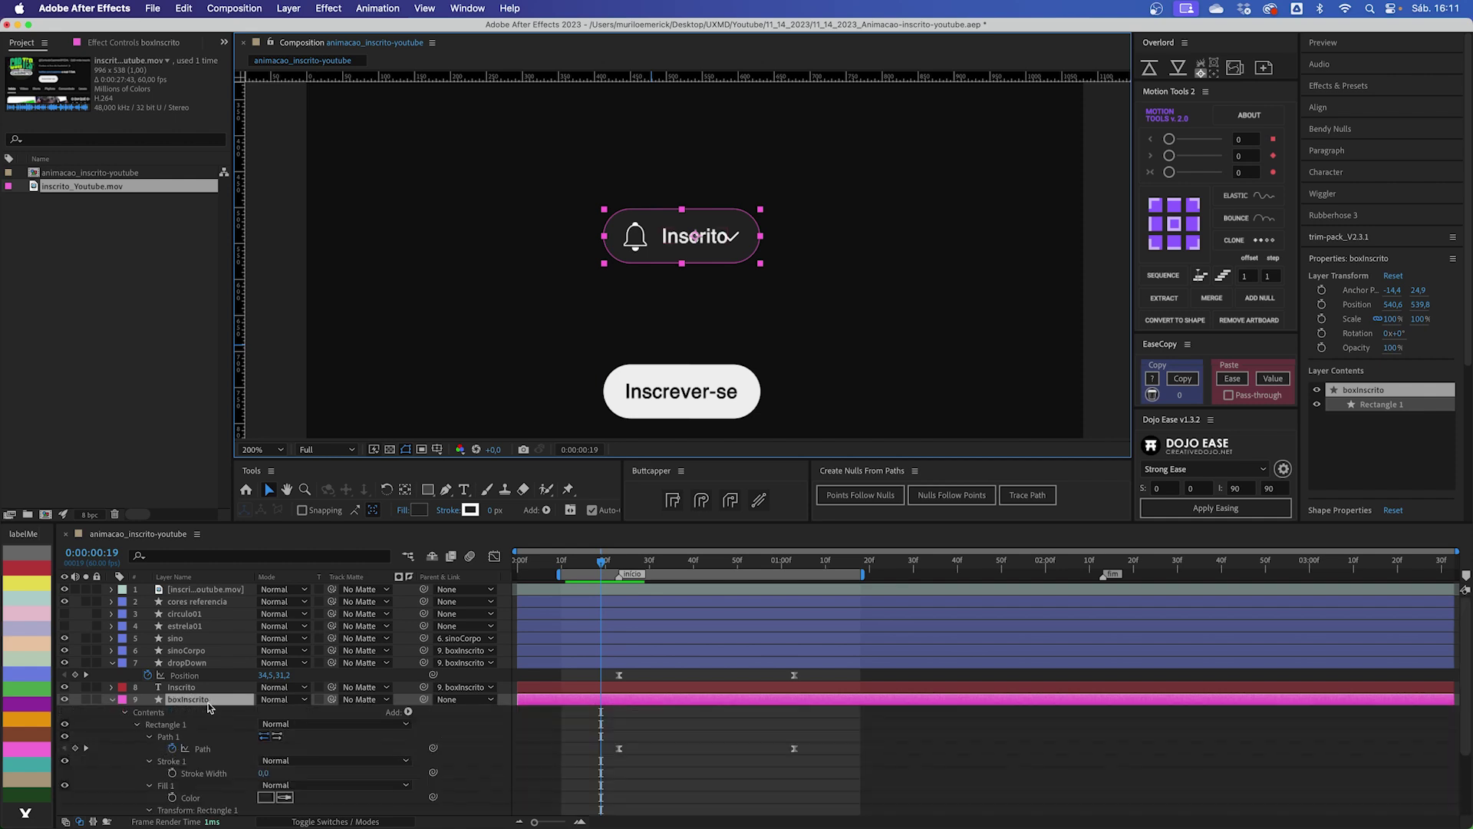
pyautogui.scroll(-2, 215, 706)
pyautogui.click(188, 724)
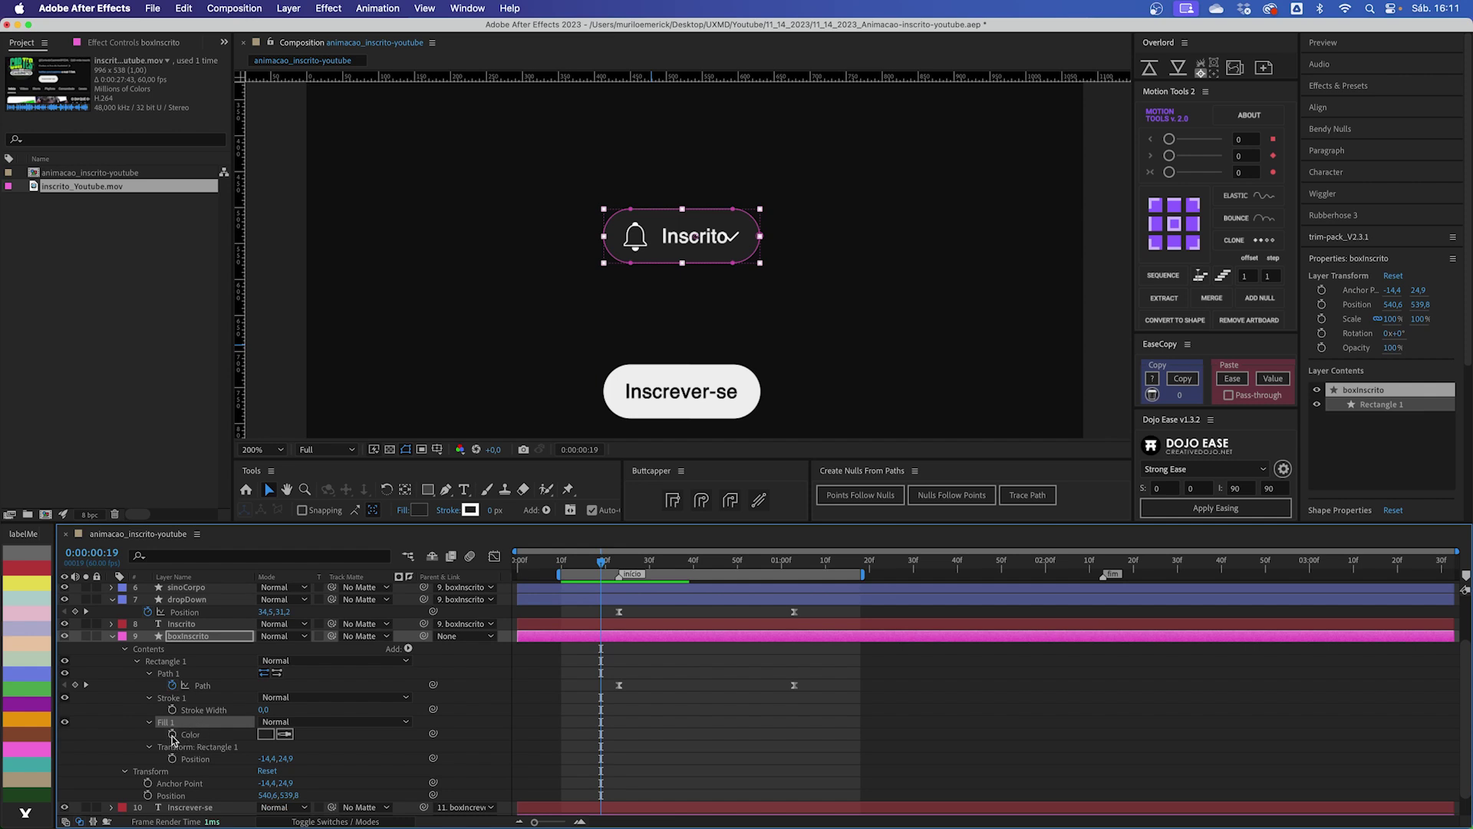
pyautogui.click(173, 736)
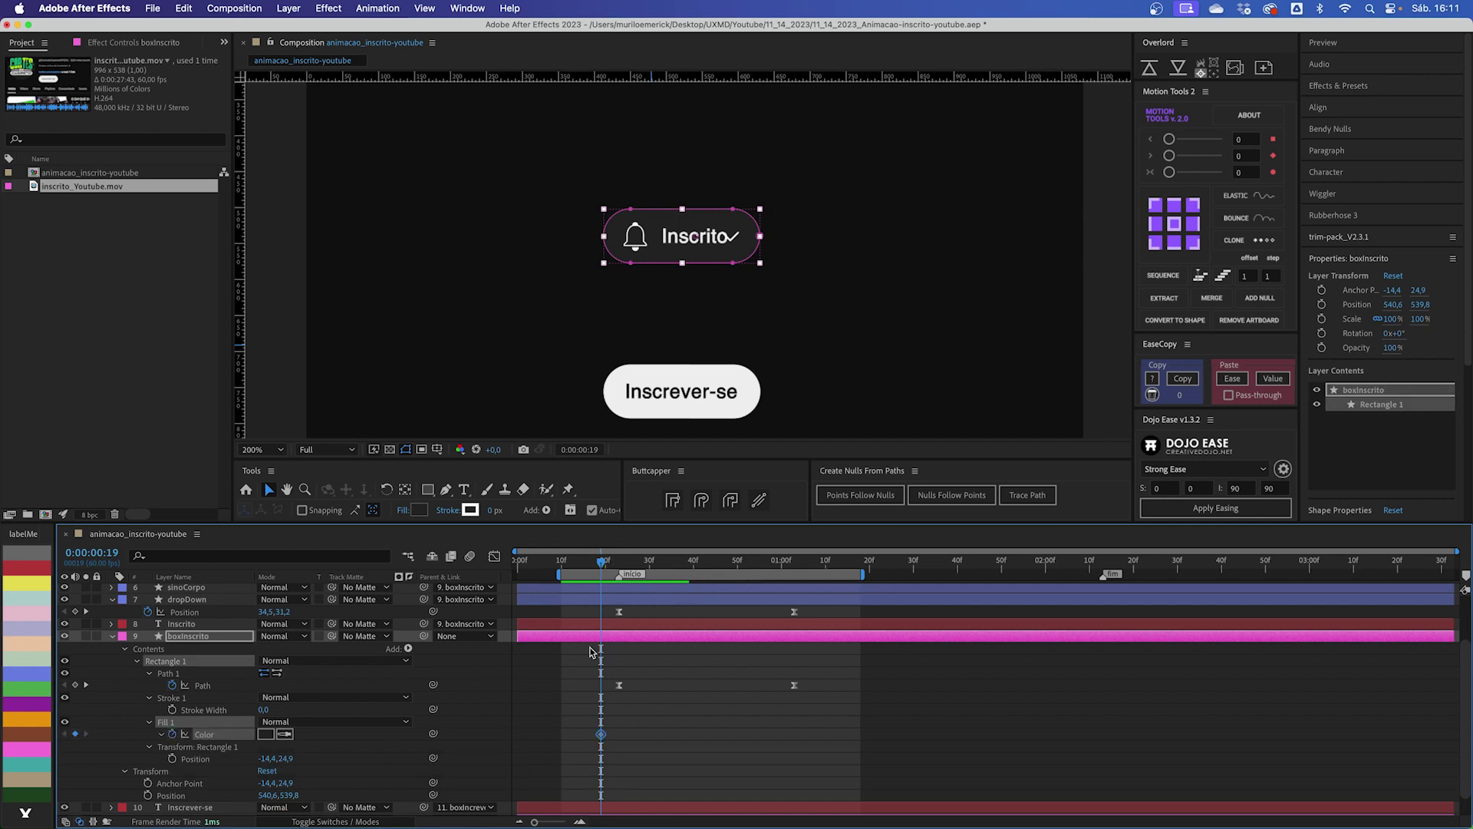
pyautogui.moveTo(616, 566); pyautogui.dragTo(619, 577)
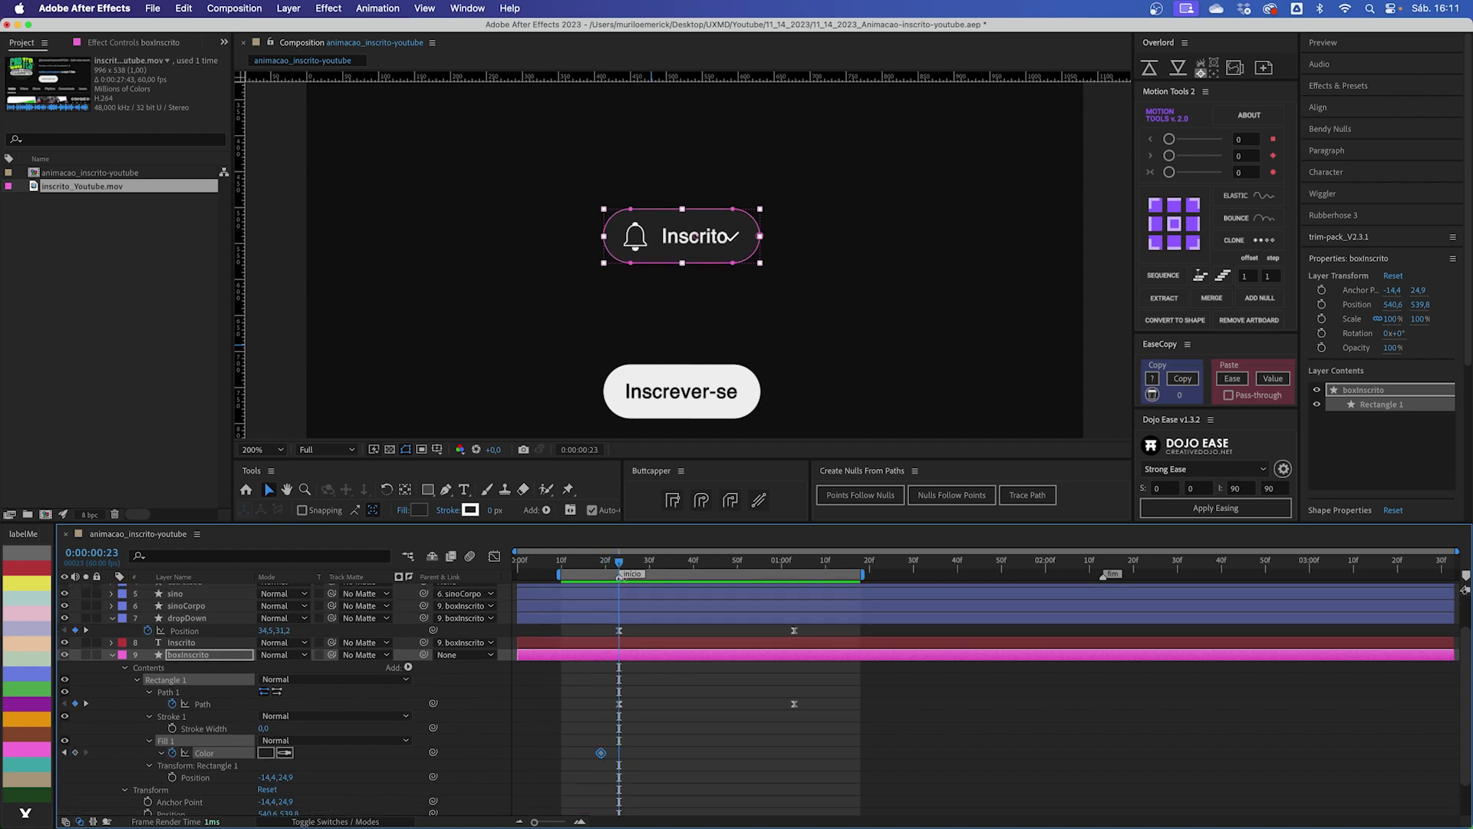
pyautogui.moveTo(604, 759); pyautogui.dragTo(620, 758)
# Step: Shift the dropDown Position and boxInscrito Path keyframes 10 frames later so they start at 0:00:00:33
pyautogui.hotkey('shift', 'pagedown')
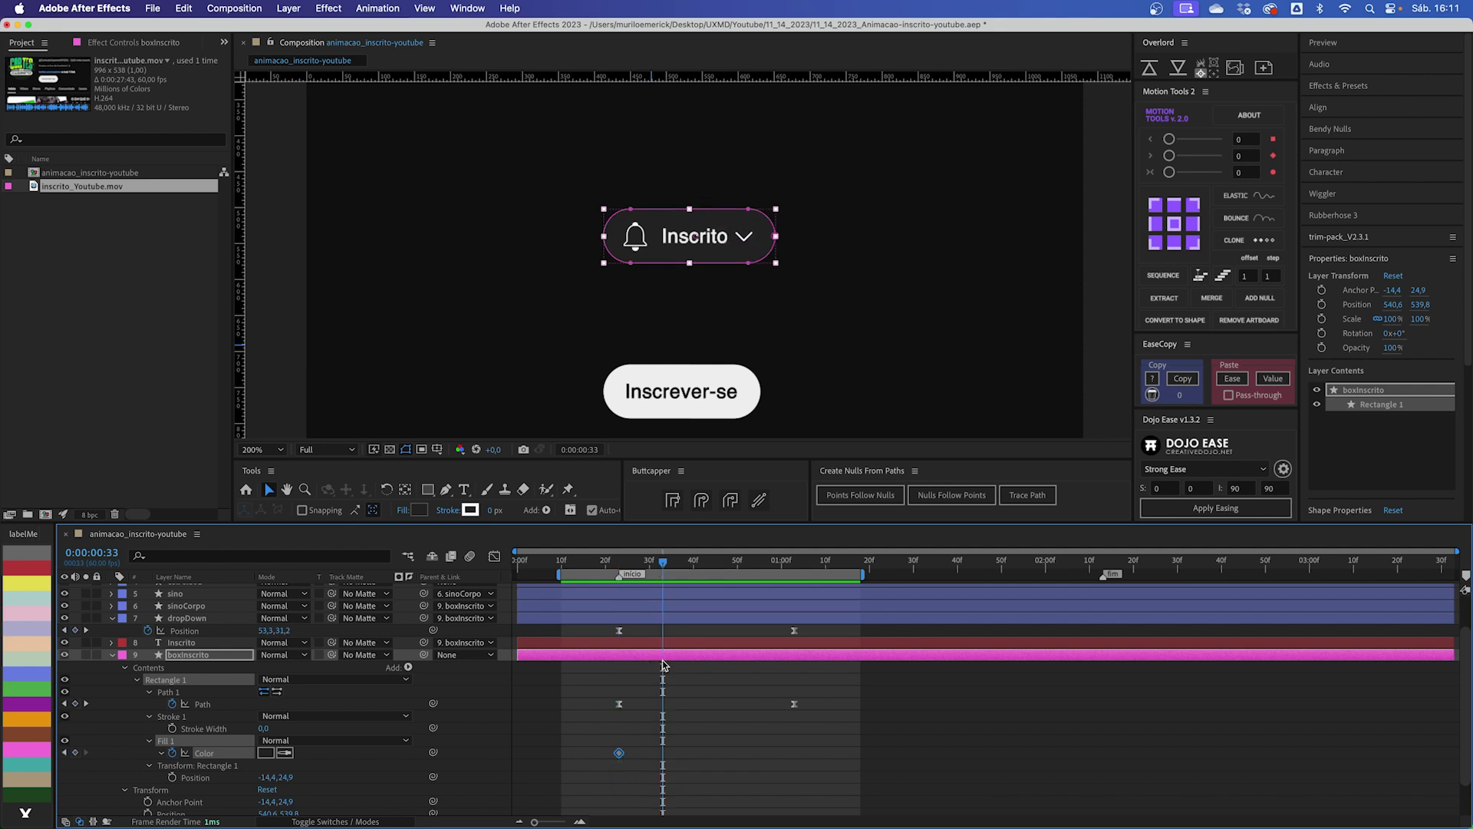
pyautogui.moveTo(815, 720); pyautogui.dragTo(663, 635)
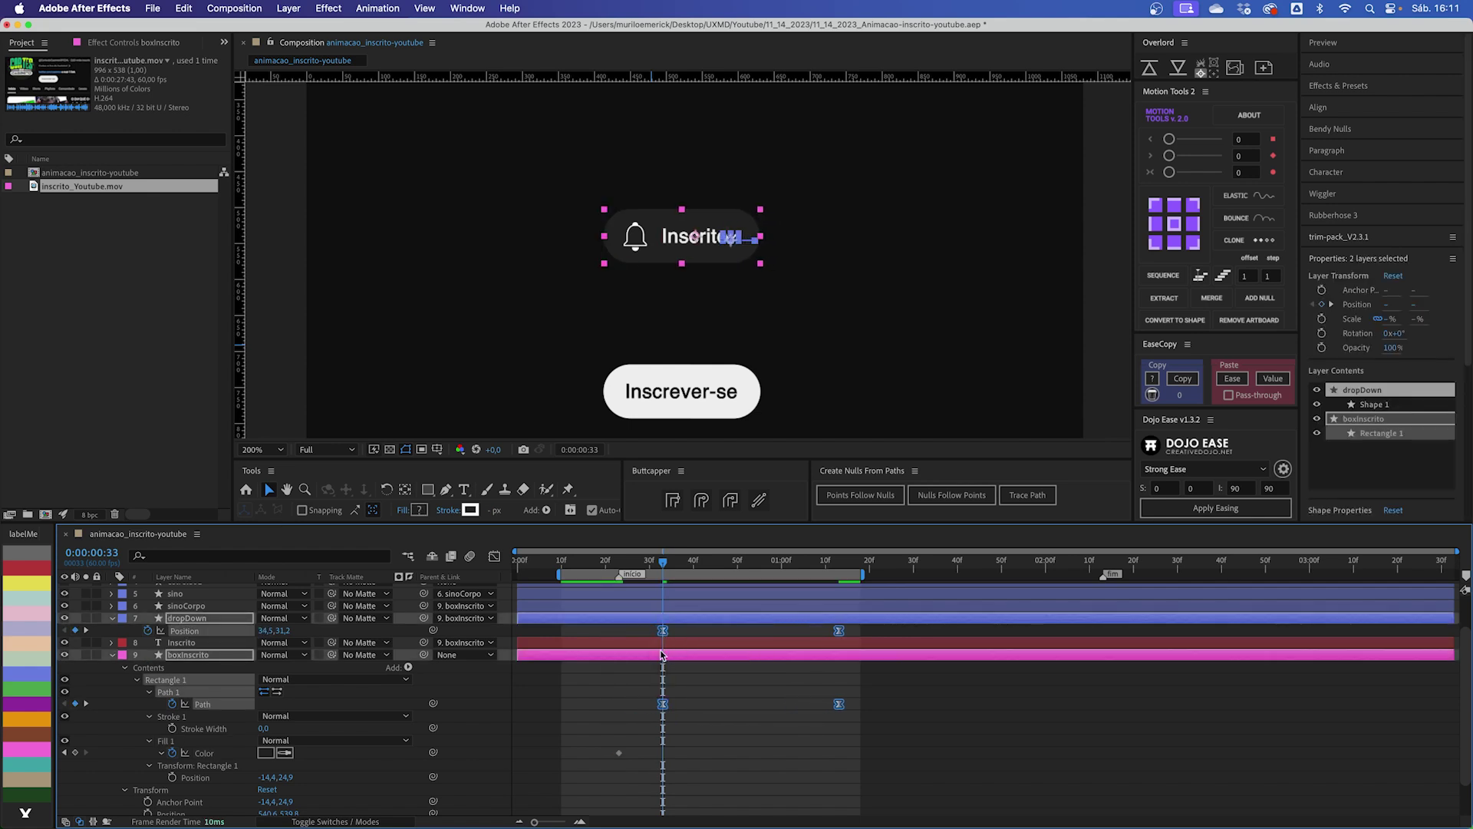
pyautogui.click(619, 561)
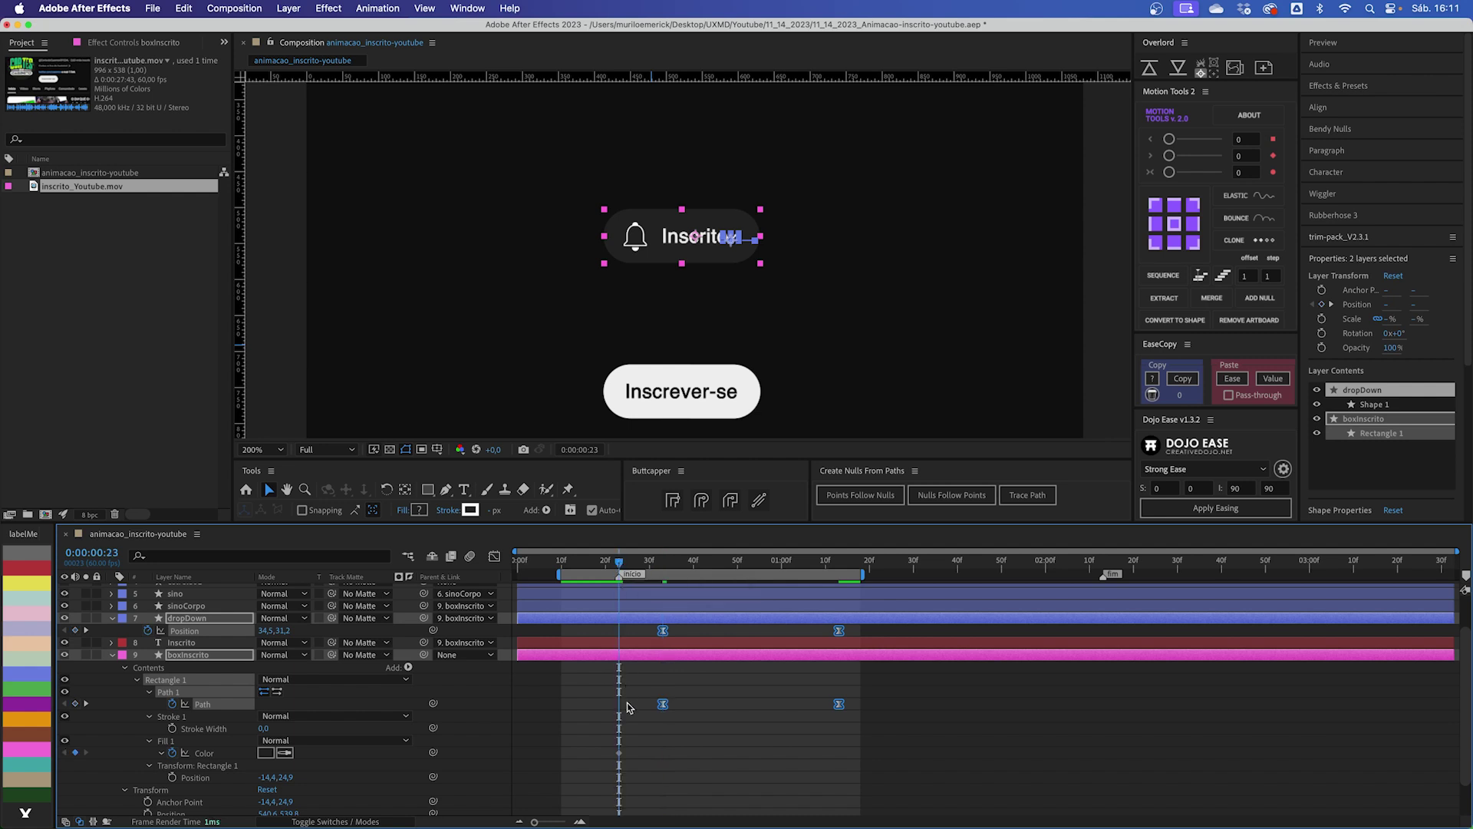
# Step: Move boxInscrito's Fill Color keyframe to 0:00:00:33, in line with the first Path keyframe
pyautogui.moveTo(620, 565); pyautogui.dragTo(663, 566)
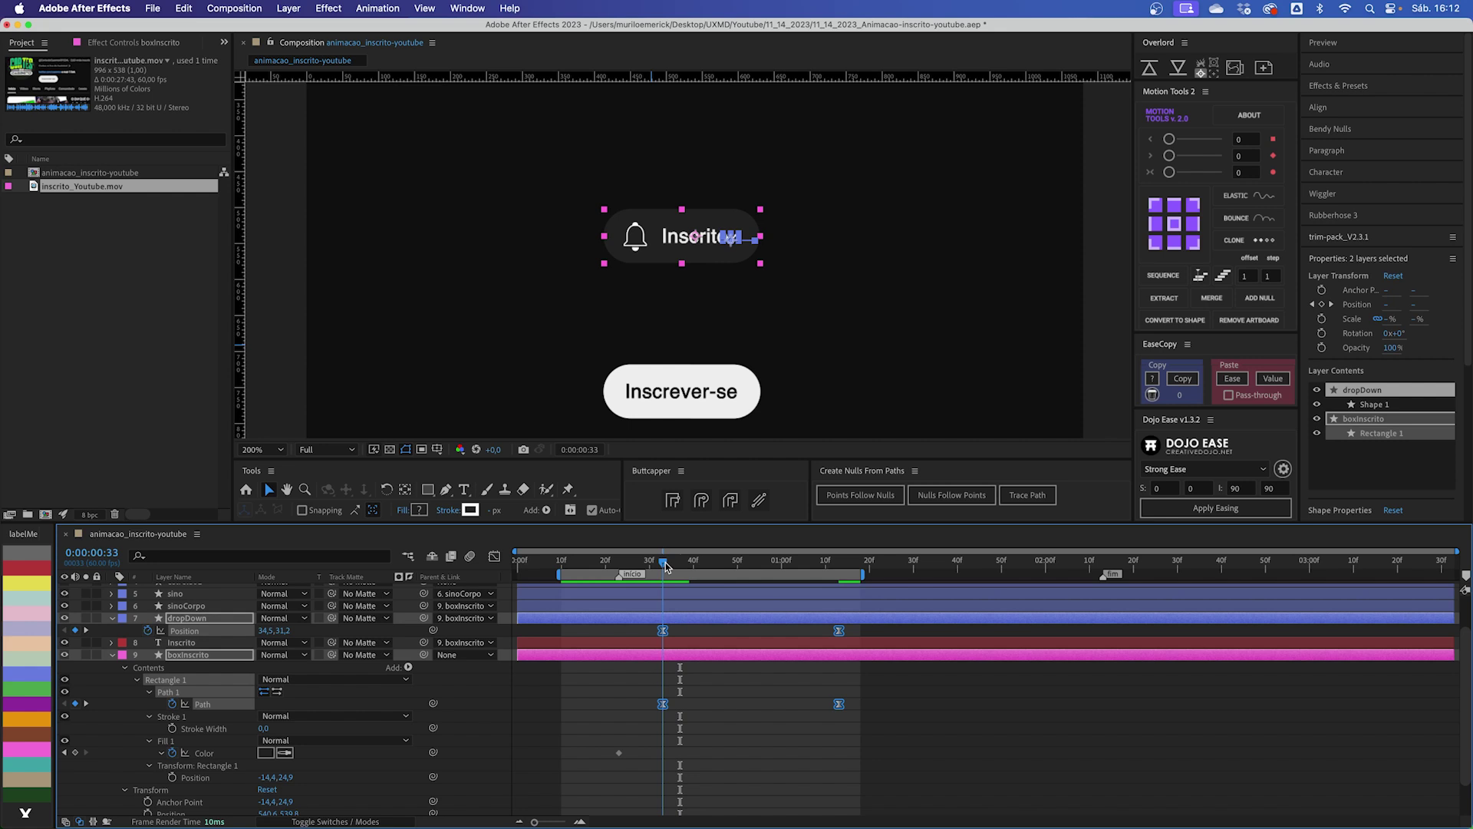
pyautogui.click(621, 758)
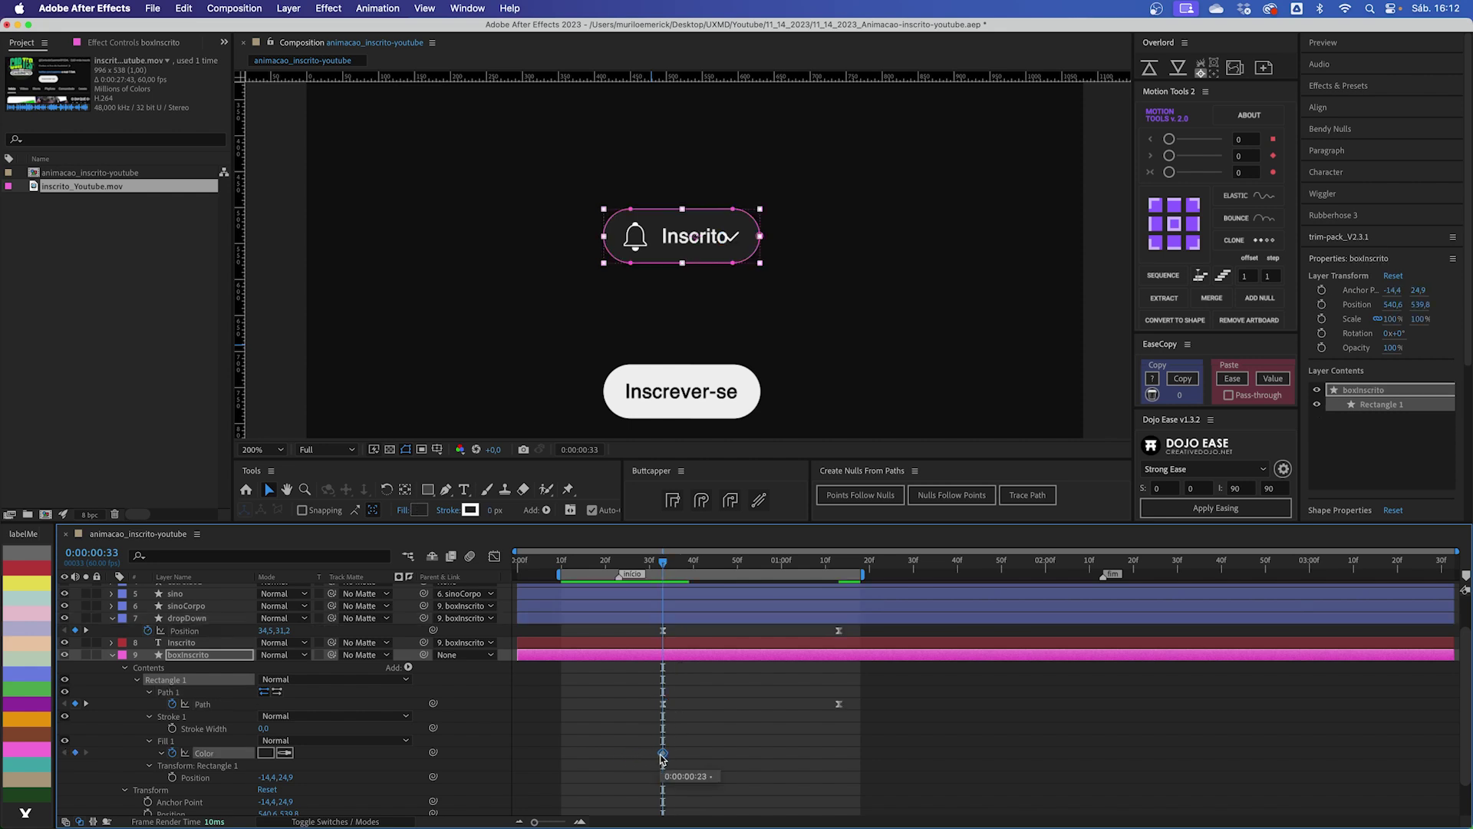
pyautogui.click(663, 754)
# Step: At 0:00:00:23, set boxInscrito's fill to the light colour sampled from the Inscrever-se button
pyautogui.moveTo(663, 564); pyautogui.dragTo(620, 564)
pyautogui.click(267, 753)
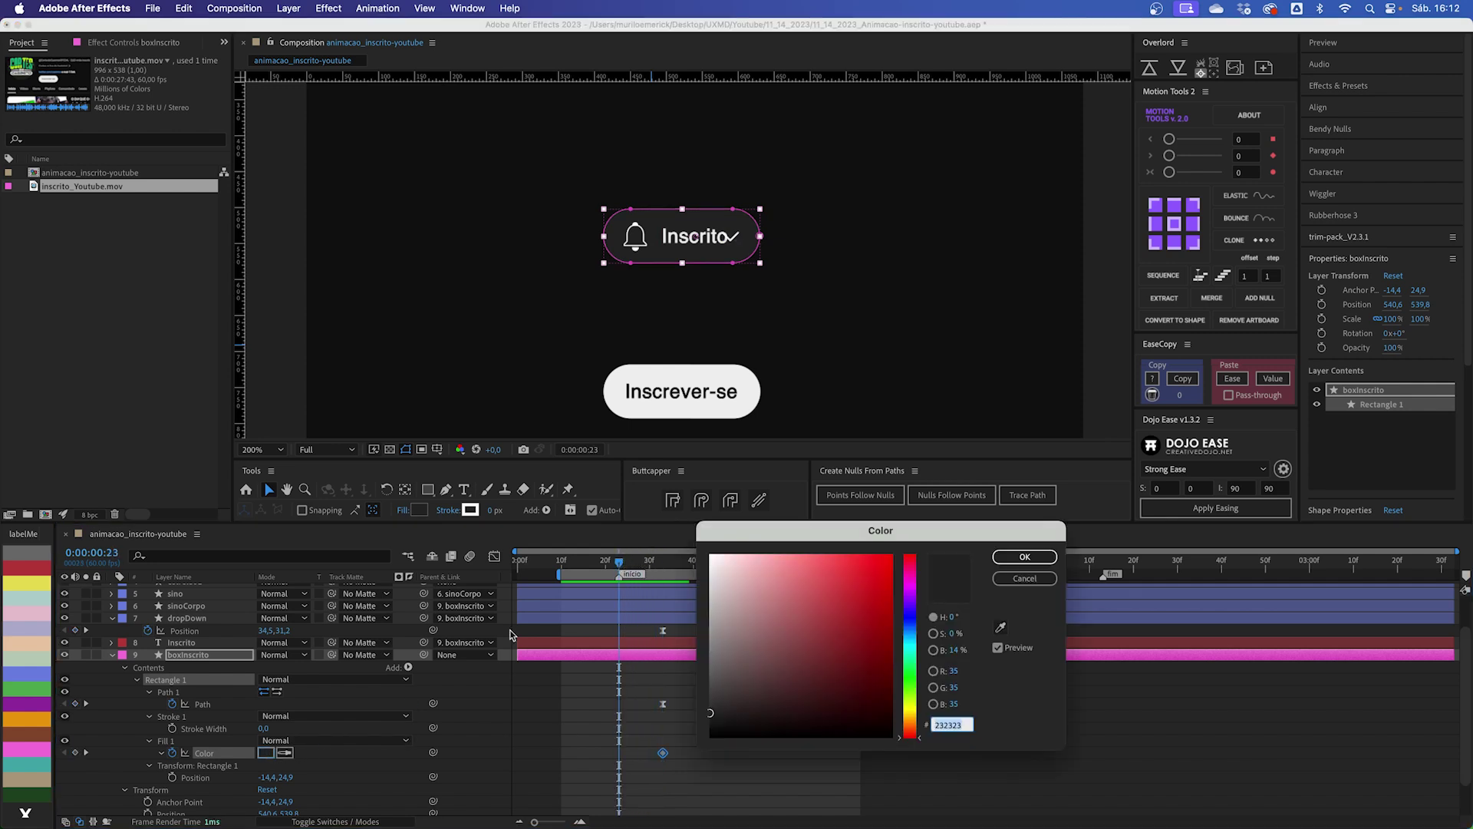
pyautogui.click(1001, 627)
pyautogui.click(751, 384)
pyautogui.click(1024, 556)
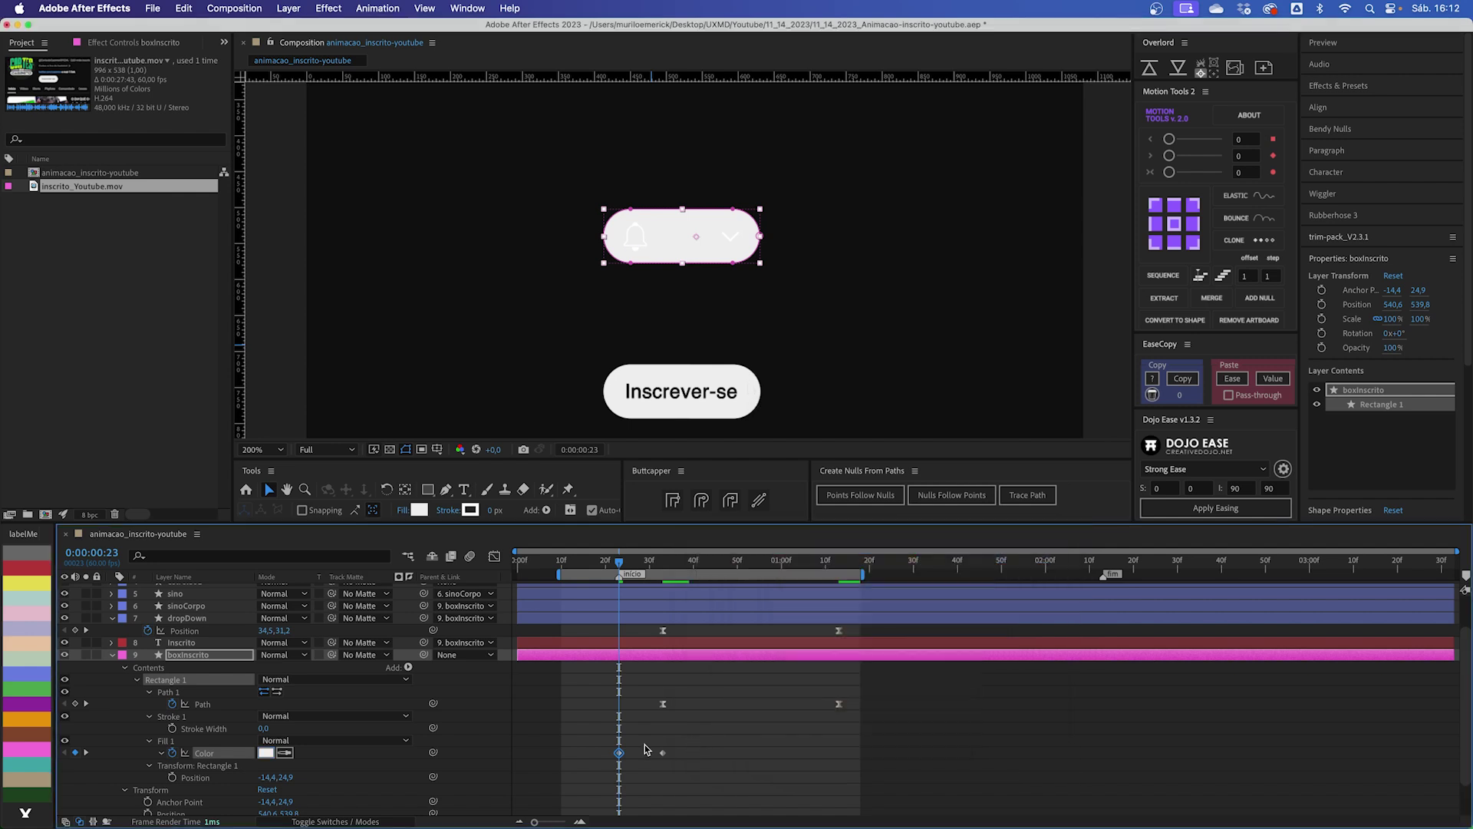
pyautogui.press('F2')
# Step: Trim the in-points of the sino, sinoCorpo, dropDown and Inscrito layers to 0:00:00:33 and check the frames around the cut
pyautogui.click(629, 567)
pyautogui.moveTo(629, 567); pyautogui.dragTo(664, 568)
pyautogui.scroll(2, 672, 679)
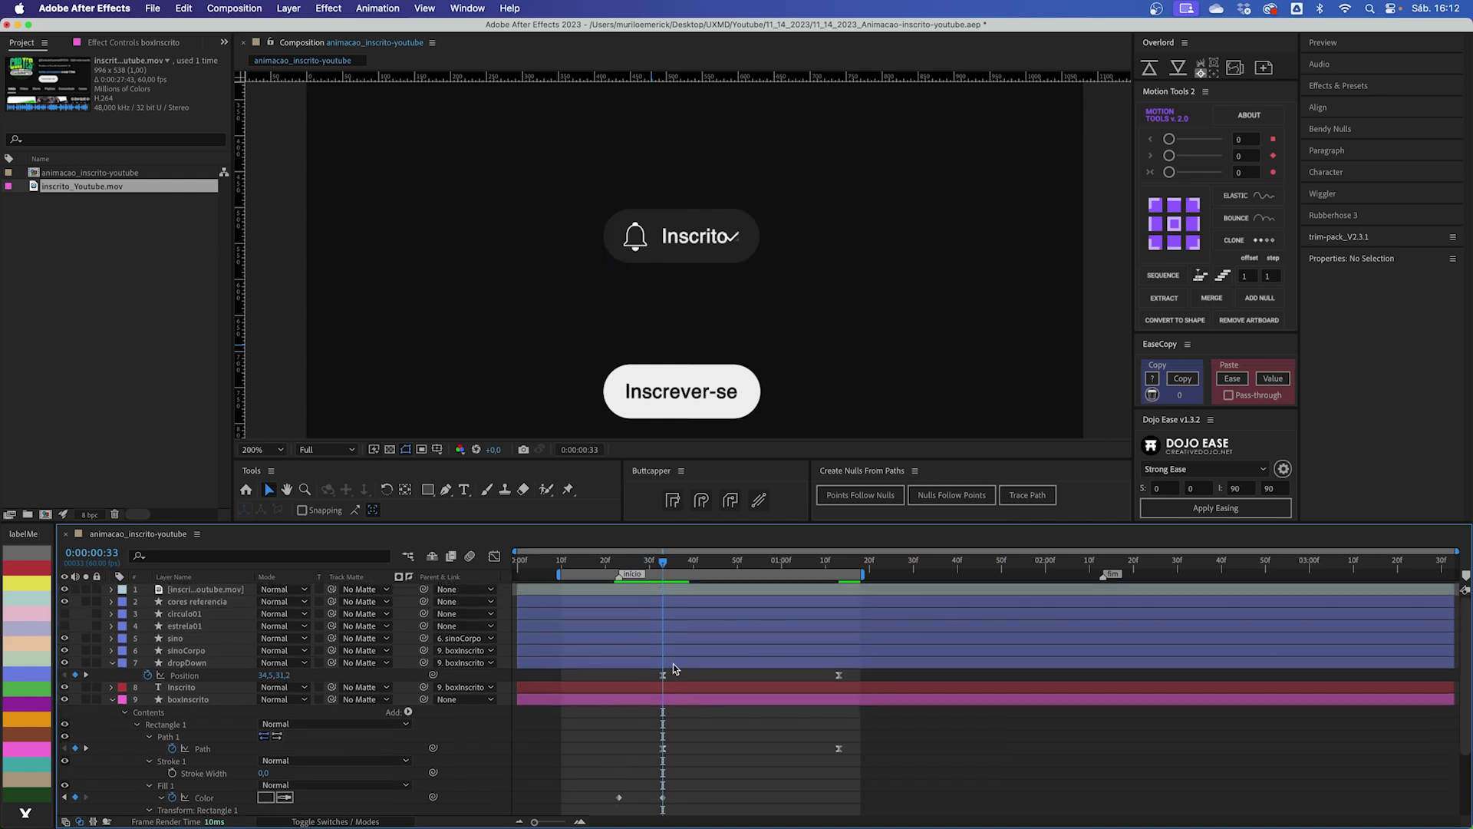
pyautogui.click(674, 663)
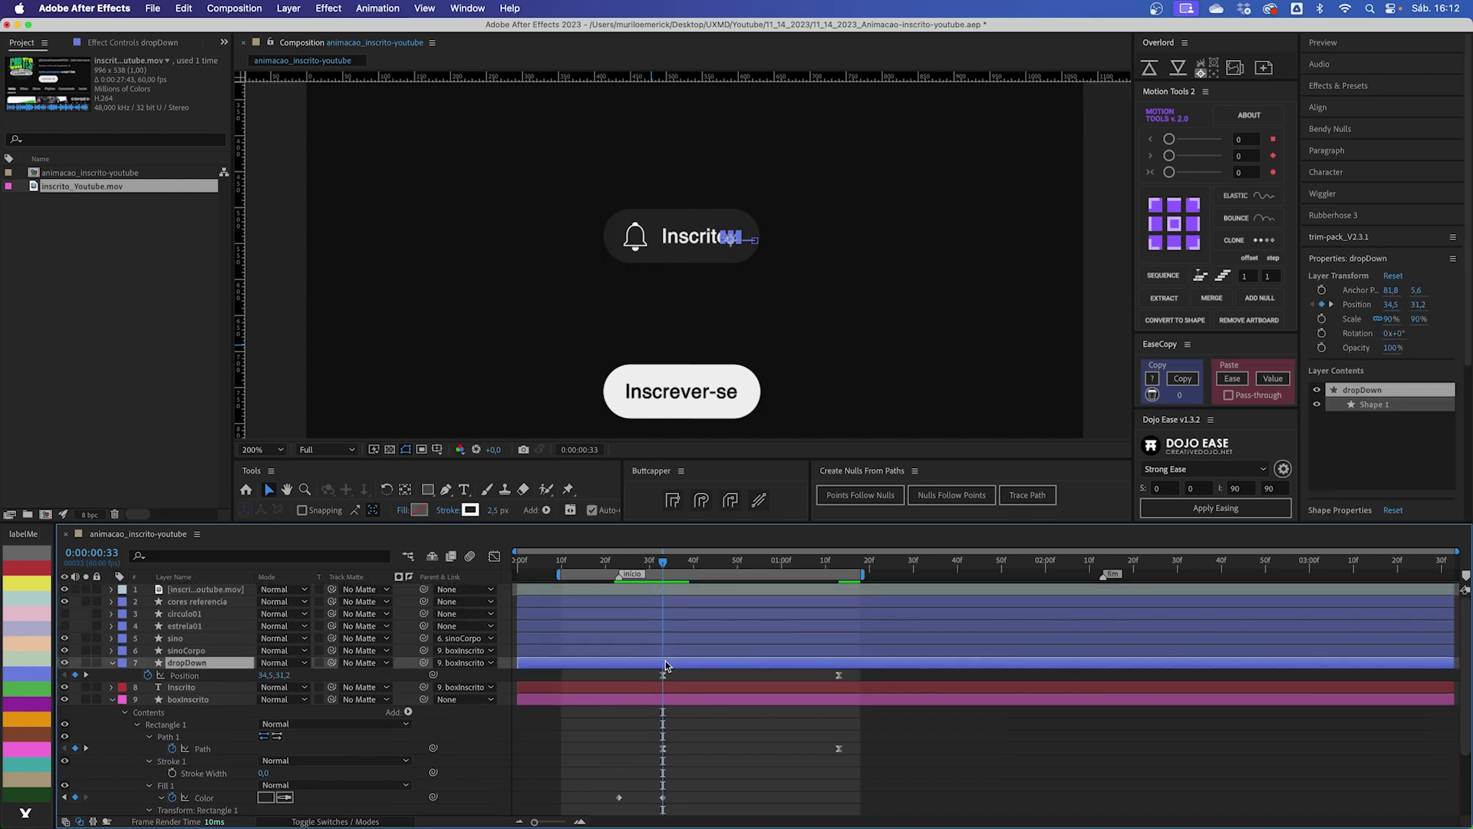
pyautogui.keyDown('shift'); pyautogui.click(672, 650); pyautogui.keyUp('shift')
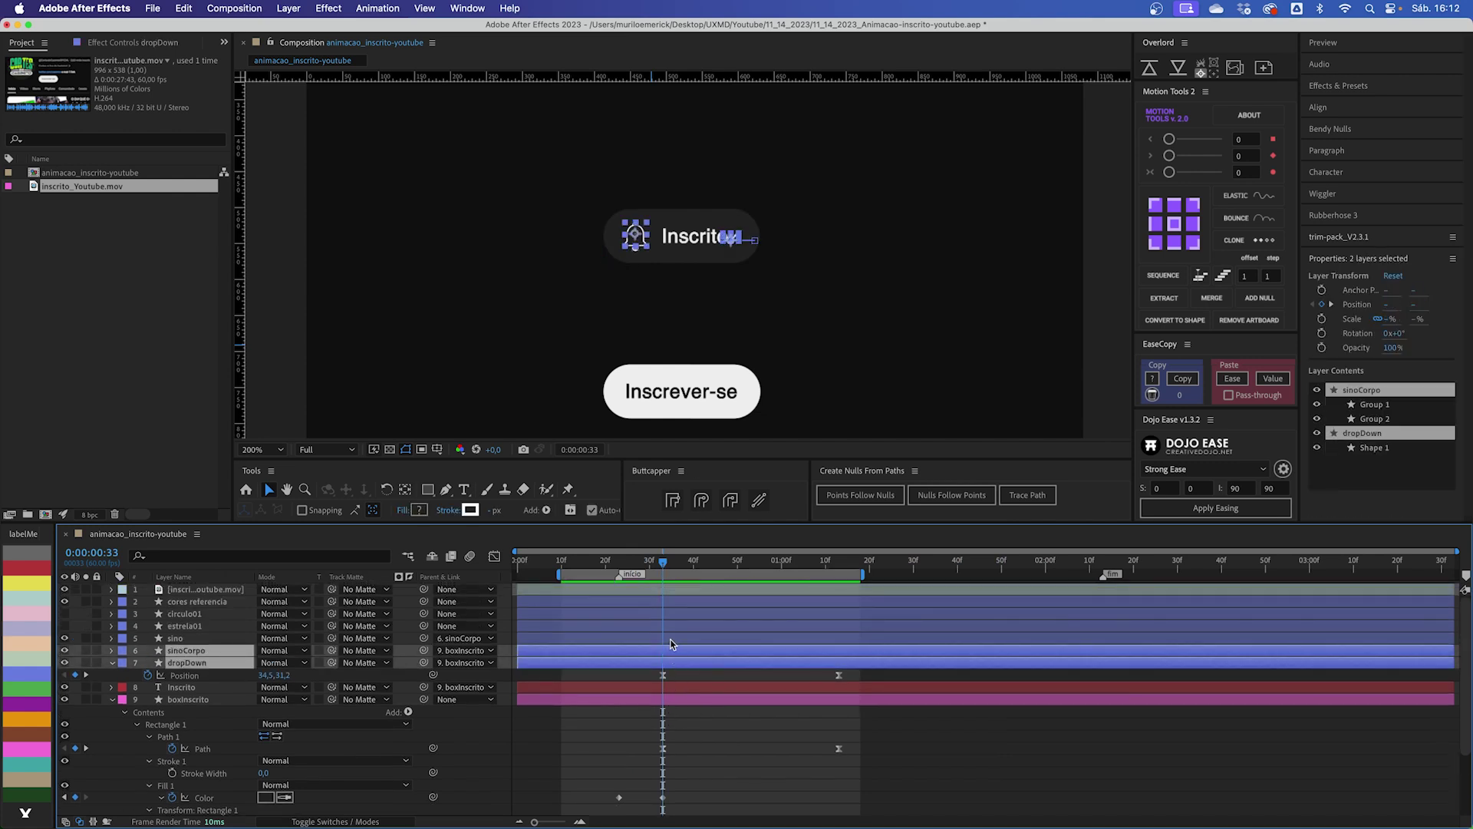
pyautogui.keyDown('shift'); pyautogui.click(668, 639); pyautogui.keyUp('shift')
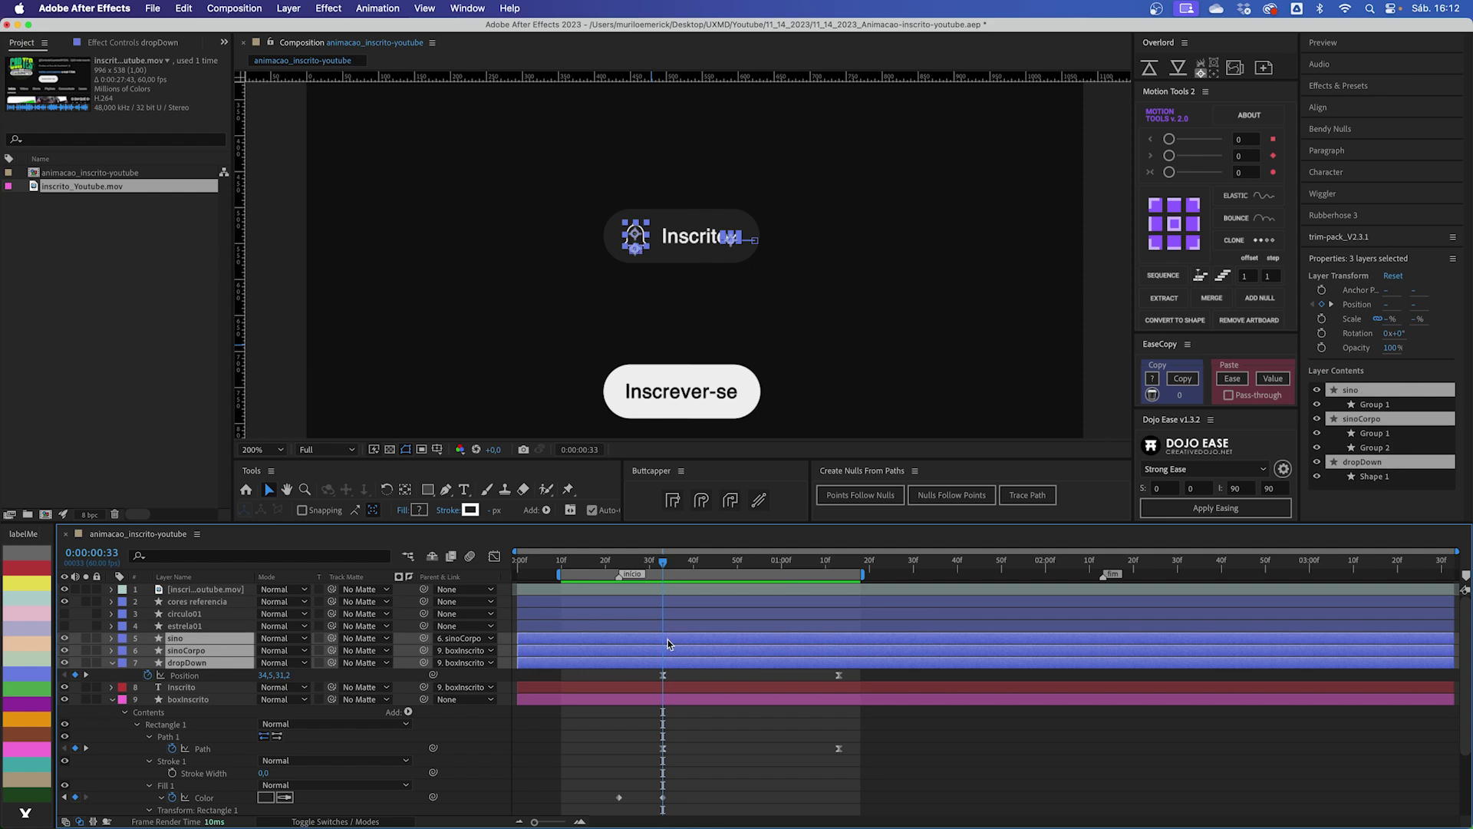
pyautogui.keyDown('shift'); pyautogui.click(666, 687); pyautogui.keyUp('shift')
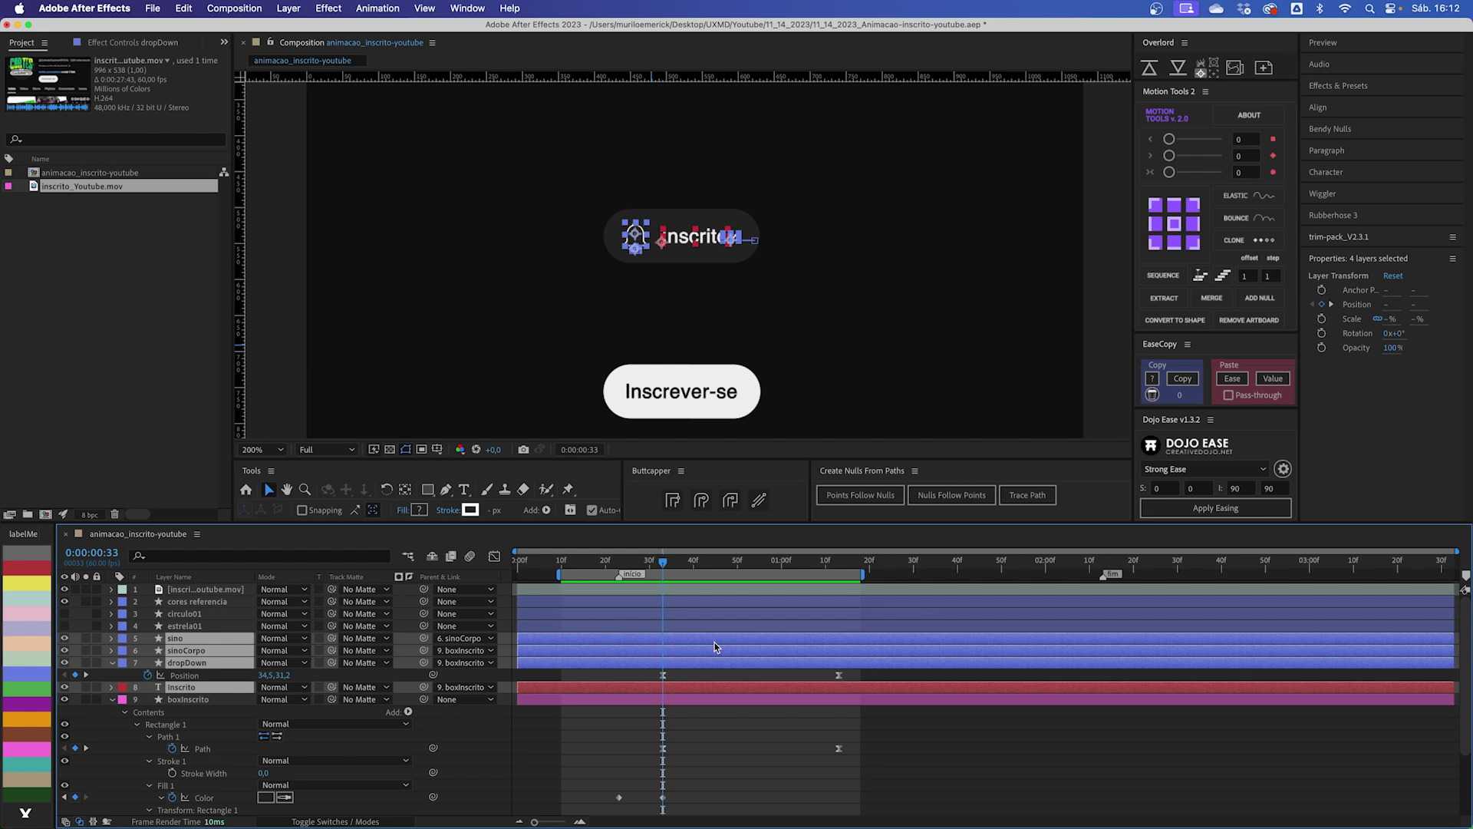
pyautogui.hotkey('alt', '[')
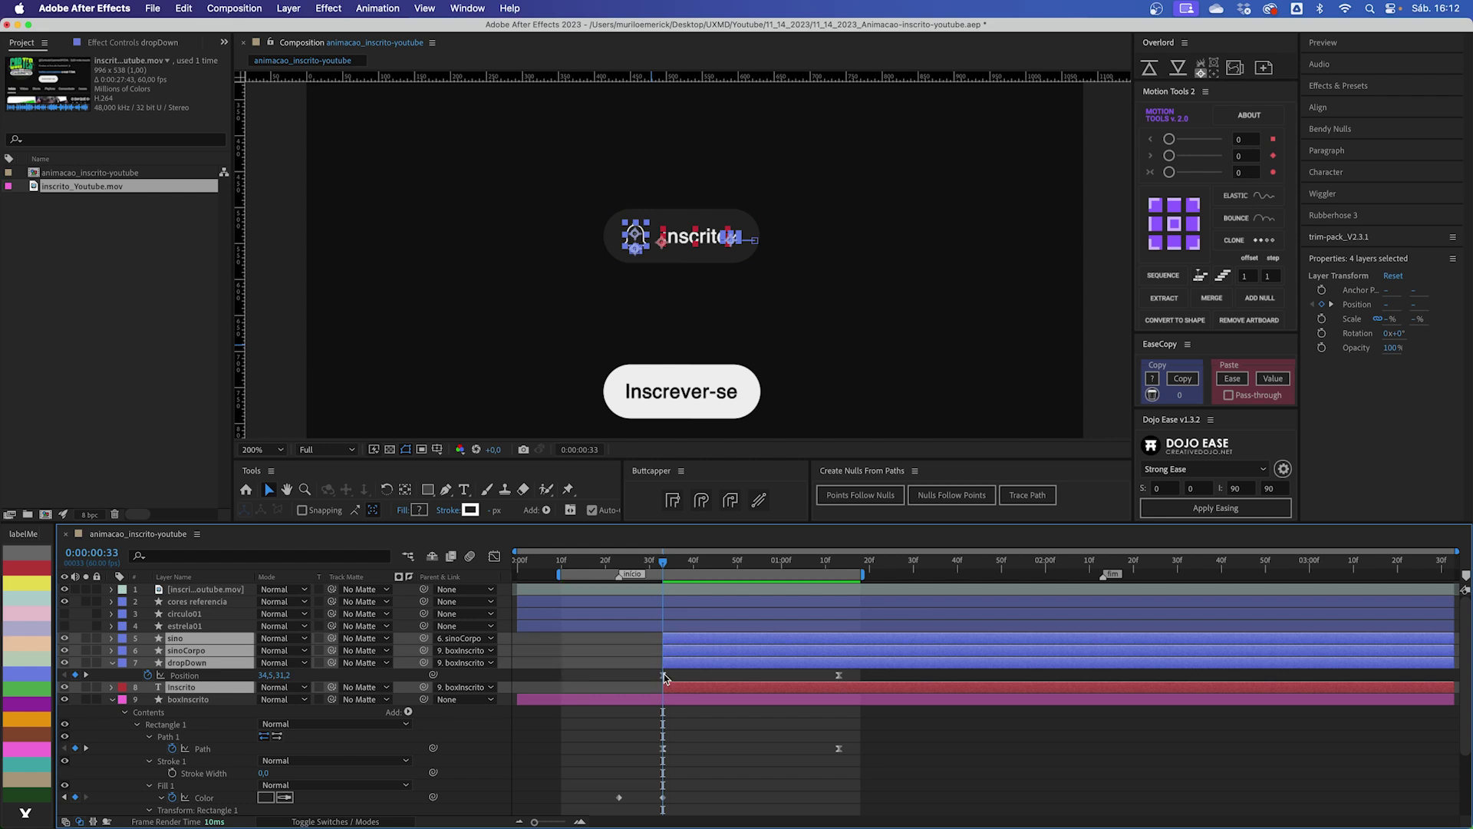
pyautogui.click(674, 681)
pyautogui.press('pageup')
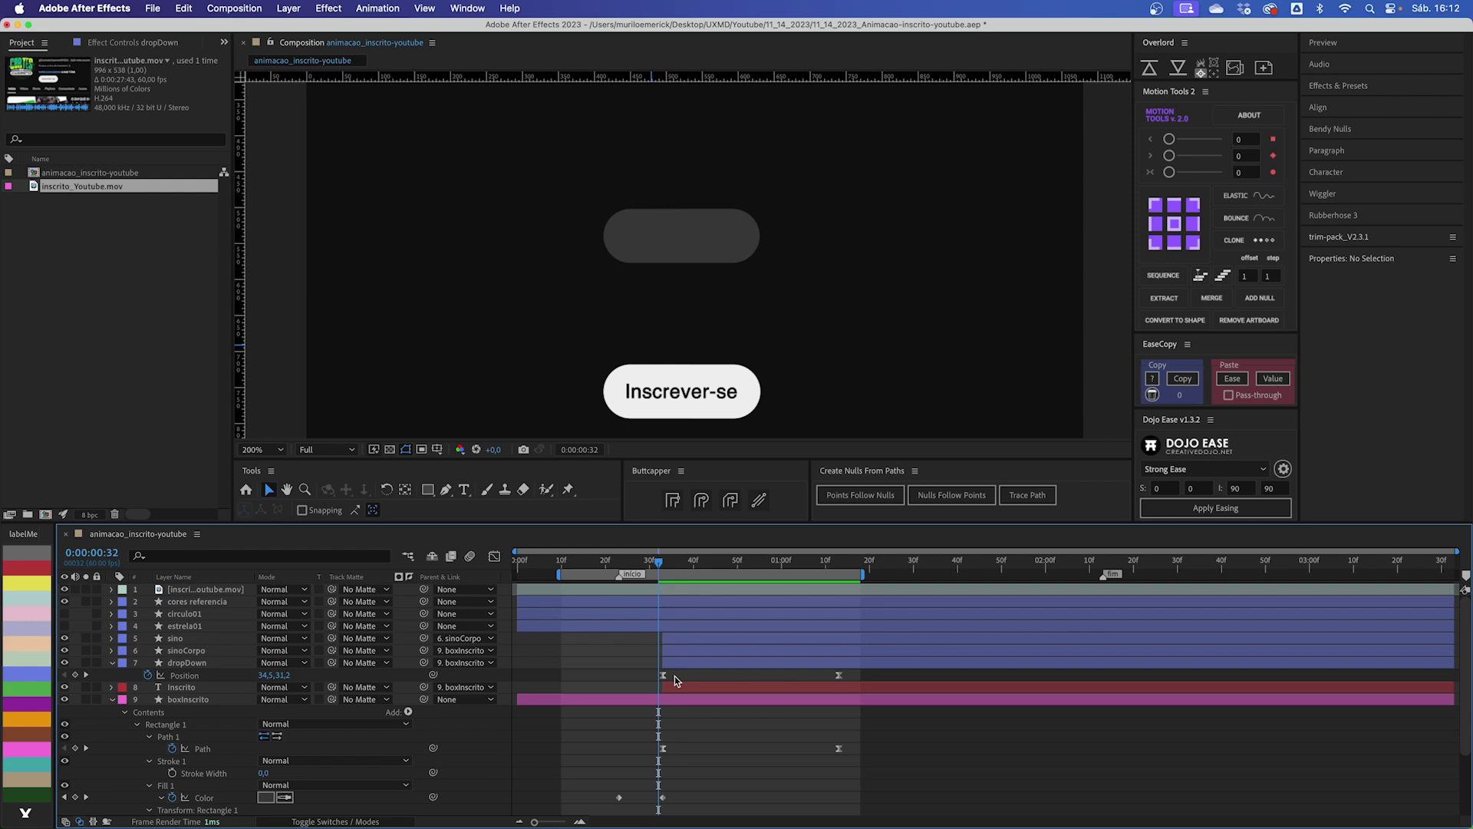
pyautogui.press('pagedown')
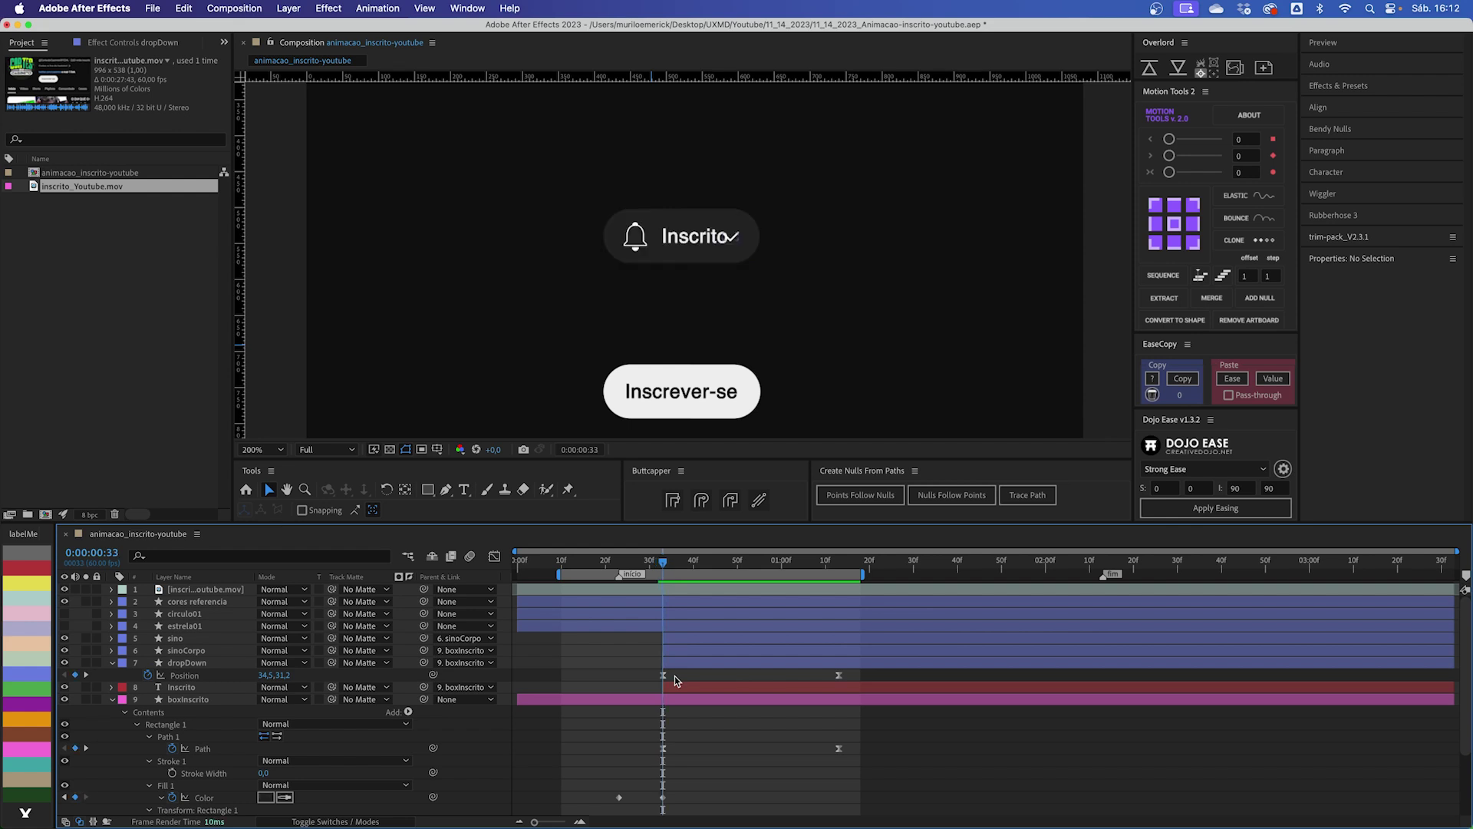
# Step: Move the Inscrever-se text up to the centre of the boxInscrito pill and place its layer directly above boxInscrito
pyautogui.press('pageup')
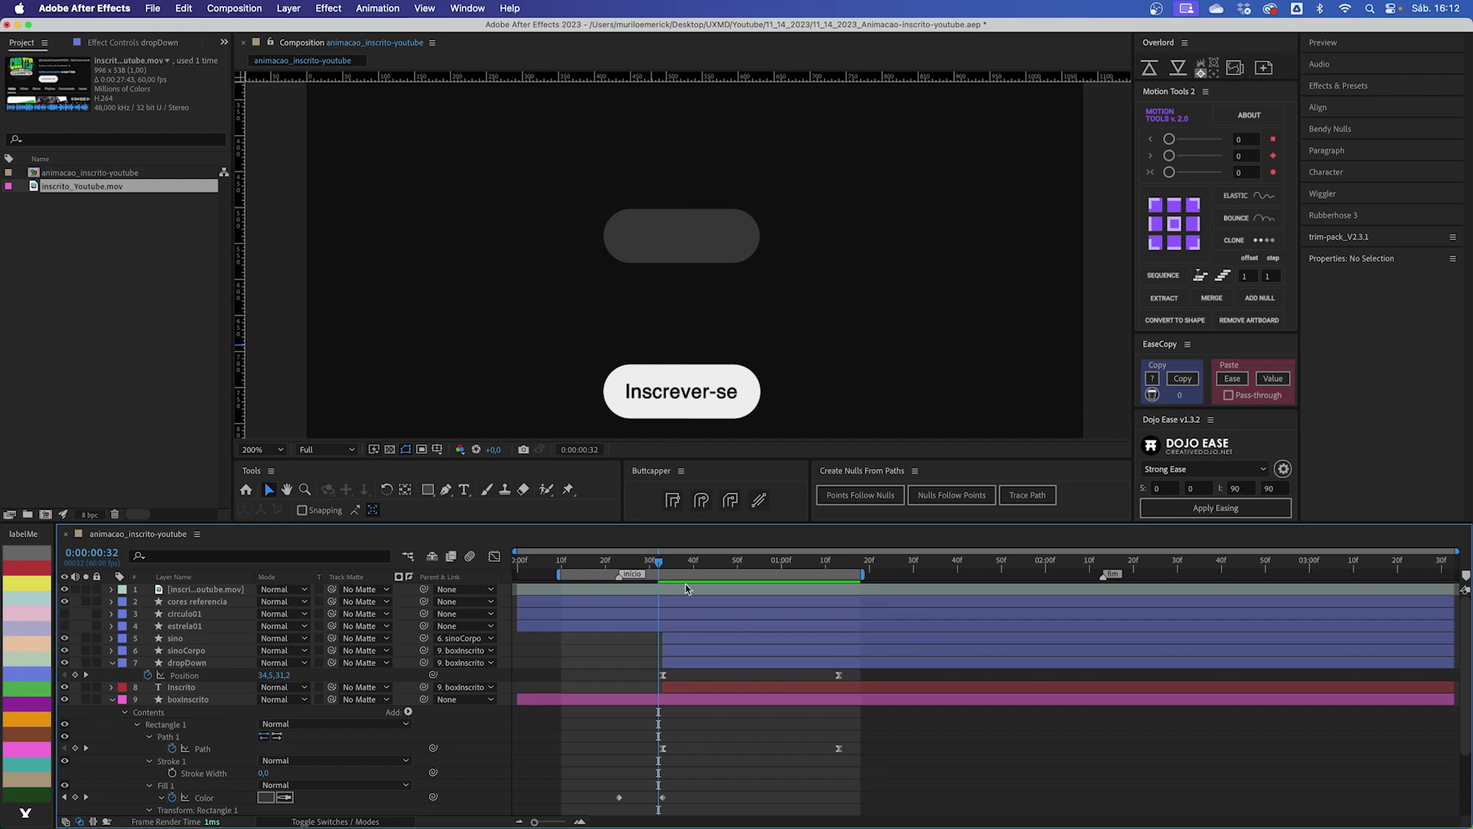
pyautogui.scroll(-3, 712, 720)
pyautogui.click(664, 399)
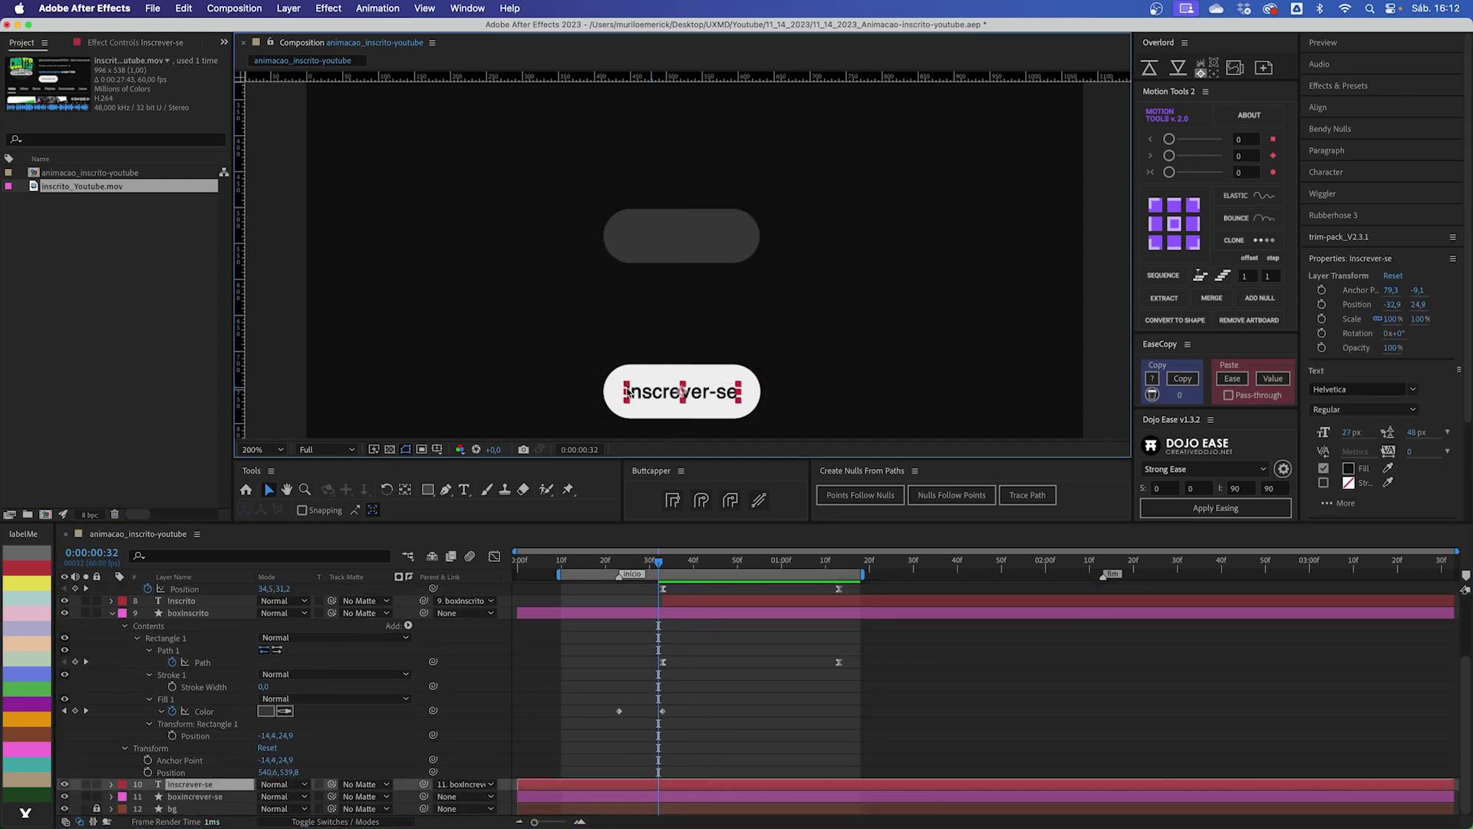
pyautogui.keyDown('shift'); pyautogui.click(667, 798); pyautogui.keyUp('shift')
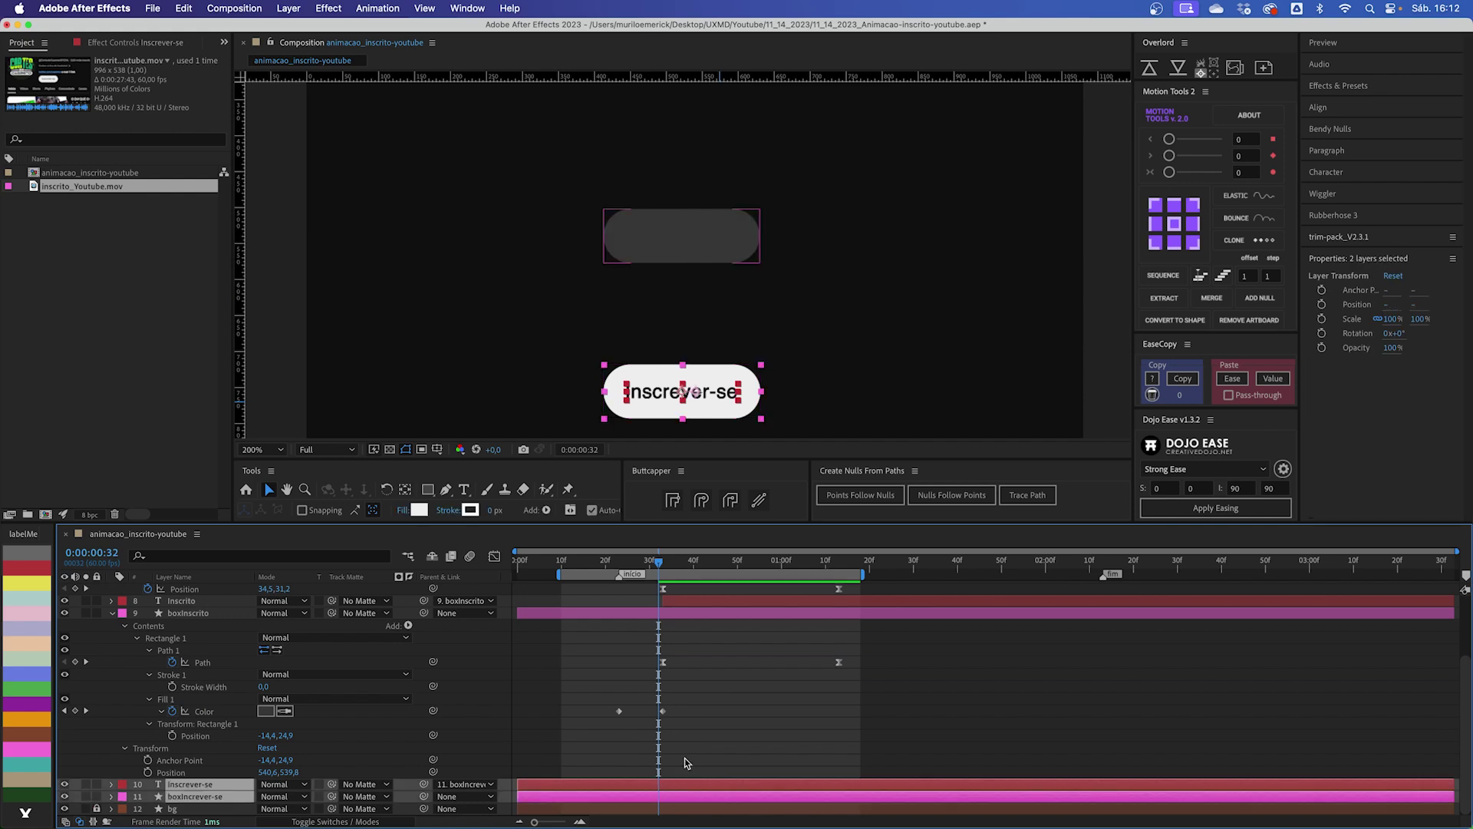
pyautogui.click(687, 758)
pyautogui.click(678, 782)
pyautogui.moveTo(693, 392); pyautogui.dragTo(666, 244)
pyautogui.scroll(2, 697, 237)
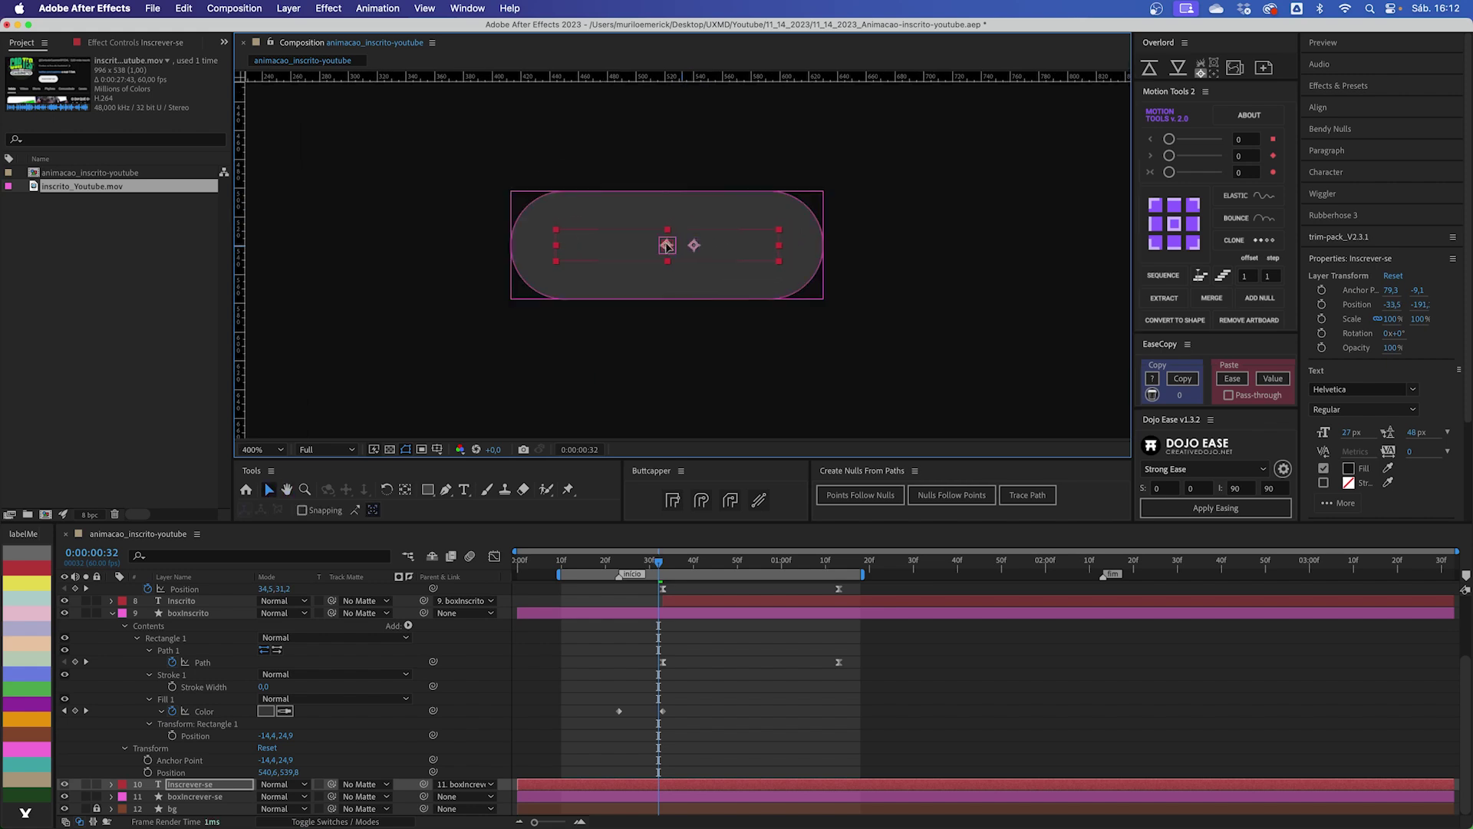
pyautogui.moveTo(667, 245); pyautogui.dragTo(667, 247)
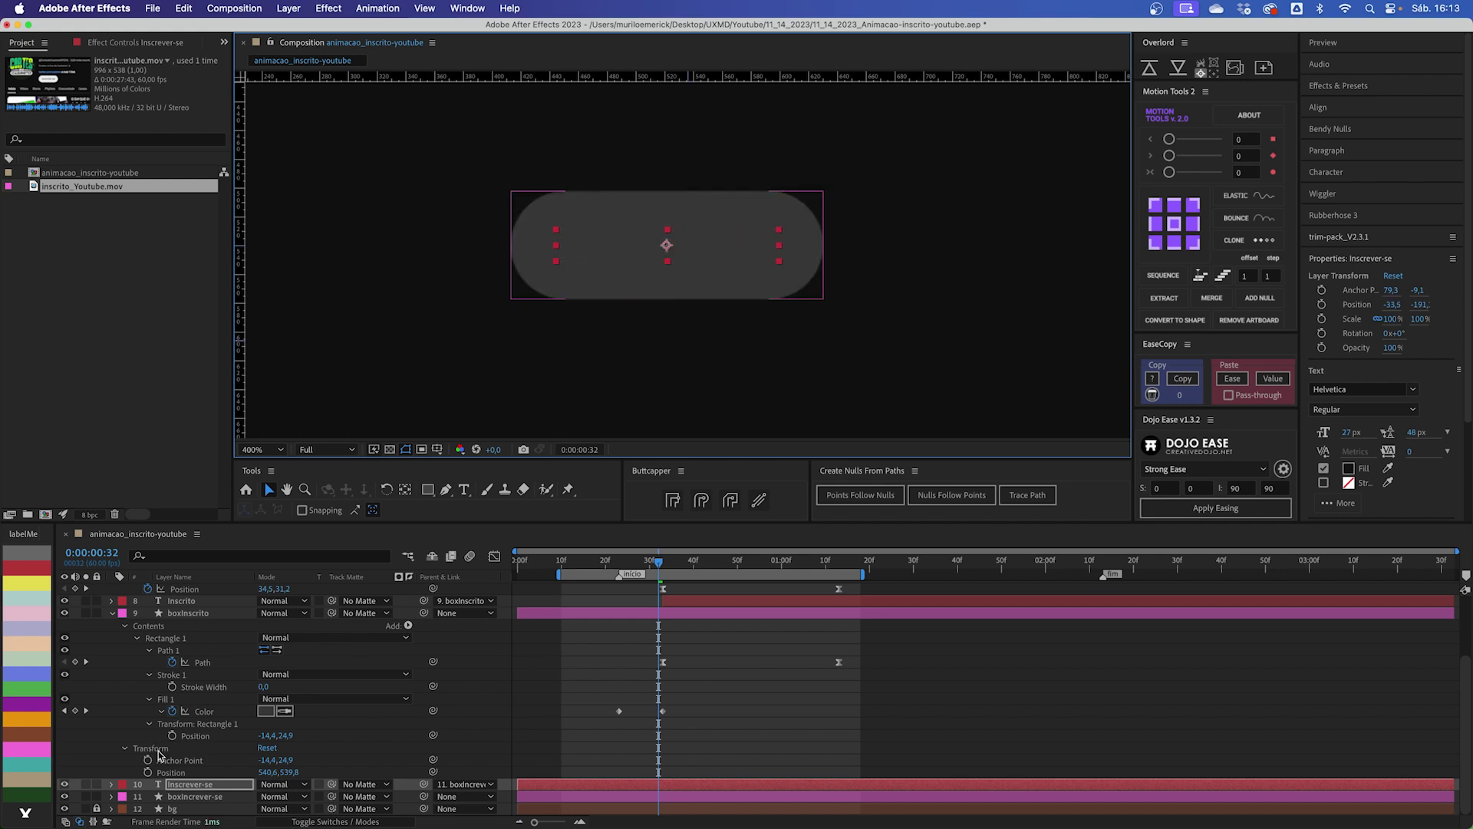
pyautogui.moveTo(197, 785); pyautogui.dragTo(213, 613)
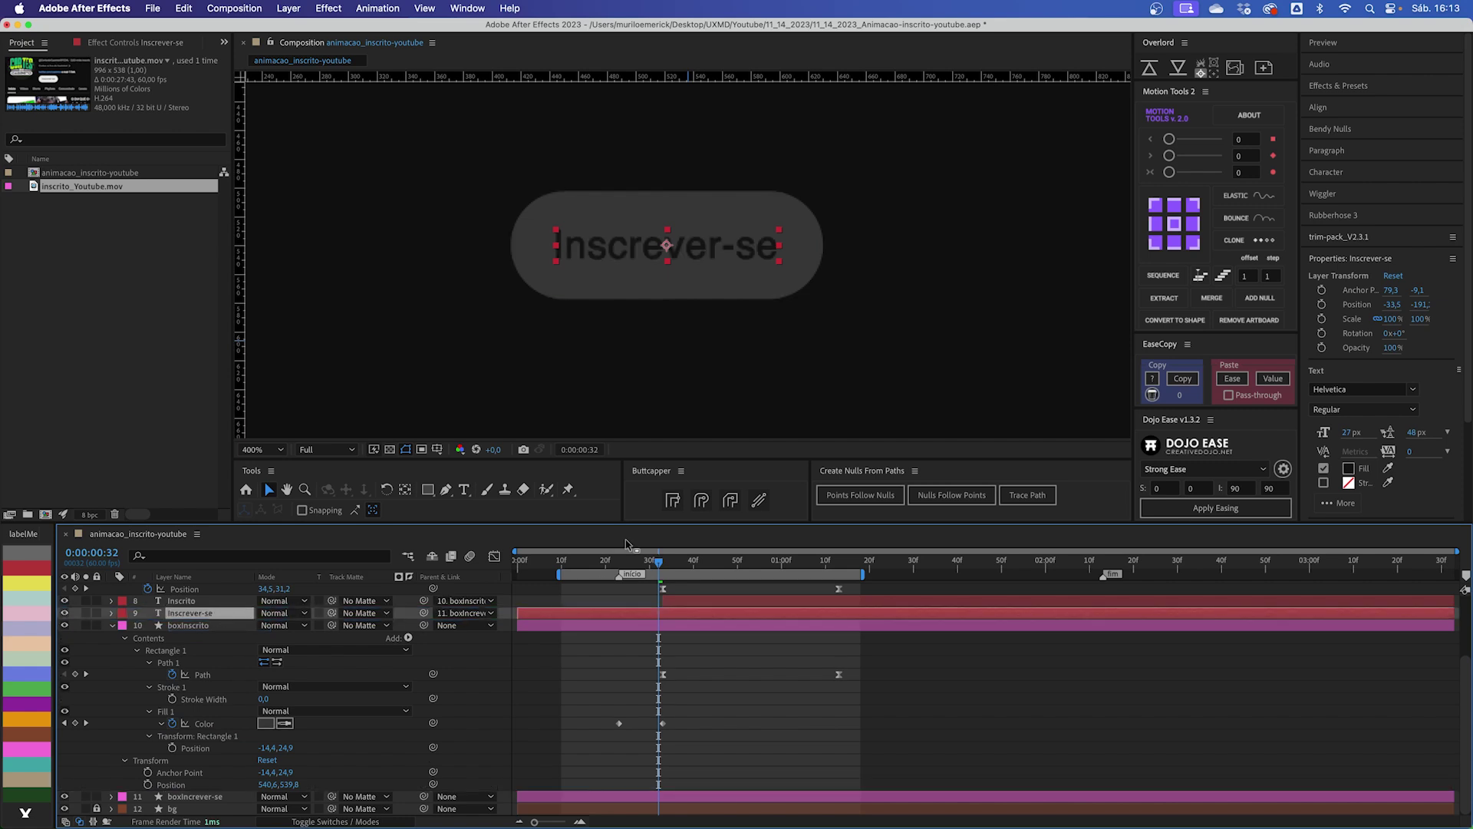
pyautogui.click(709, 686)
# Step: Trim the Inscrever-se layer's out-point at 0:00:00:32 and compare the frames on either side of the content swap
pyautogui.moveTo(658, 564)
pyautogui.mouseDown()
pyautogui.moveTo(622, 563)
pyautogui.moveTo(707, 565)
pyautogui.moveTo(663, 564)
pyautogui.mouseUp()
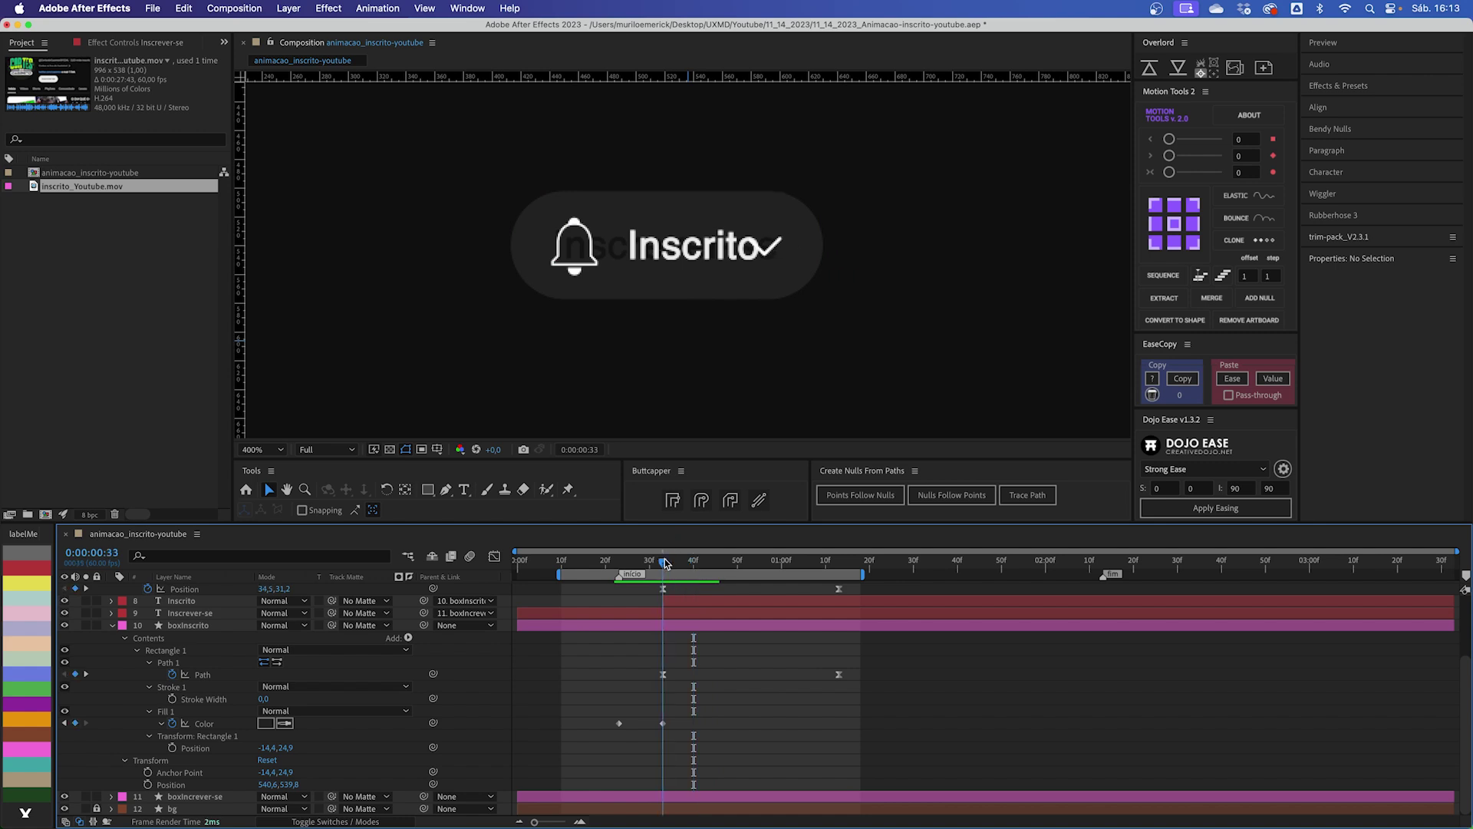
pyautogui.press('pageup')
pyautogui.click(664, 613)
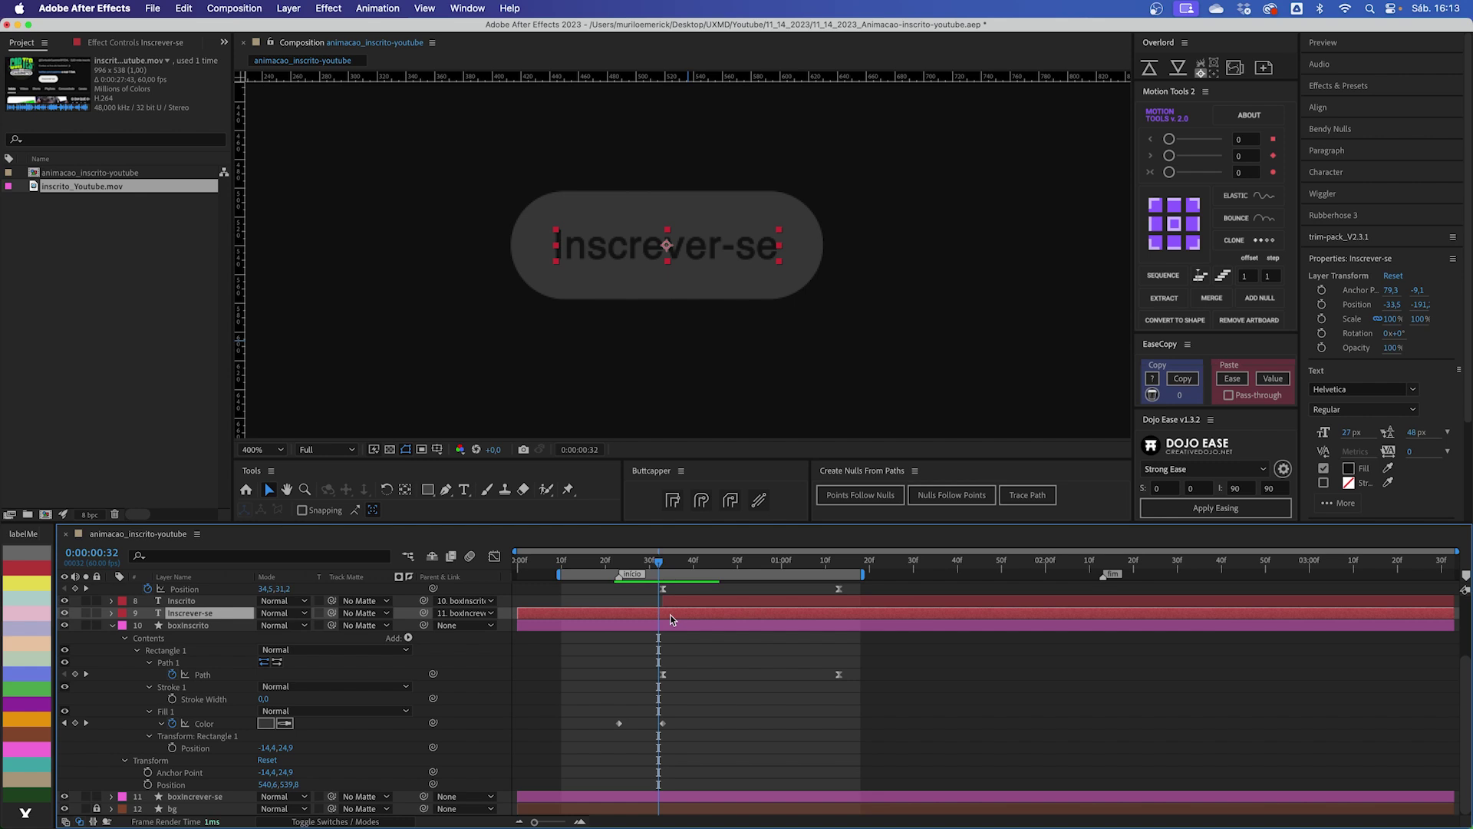
pyautogui.hotkey('alt', ']')
pyautogui.click(674, 647)
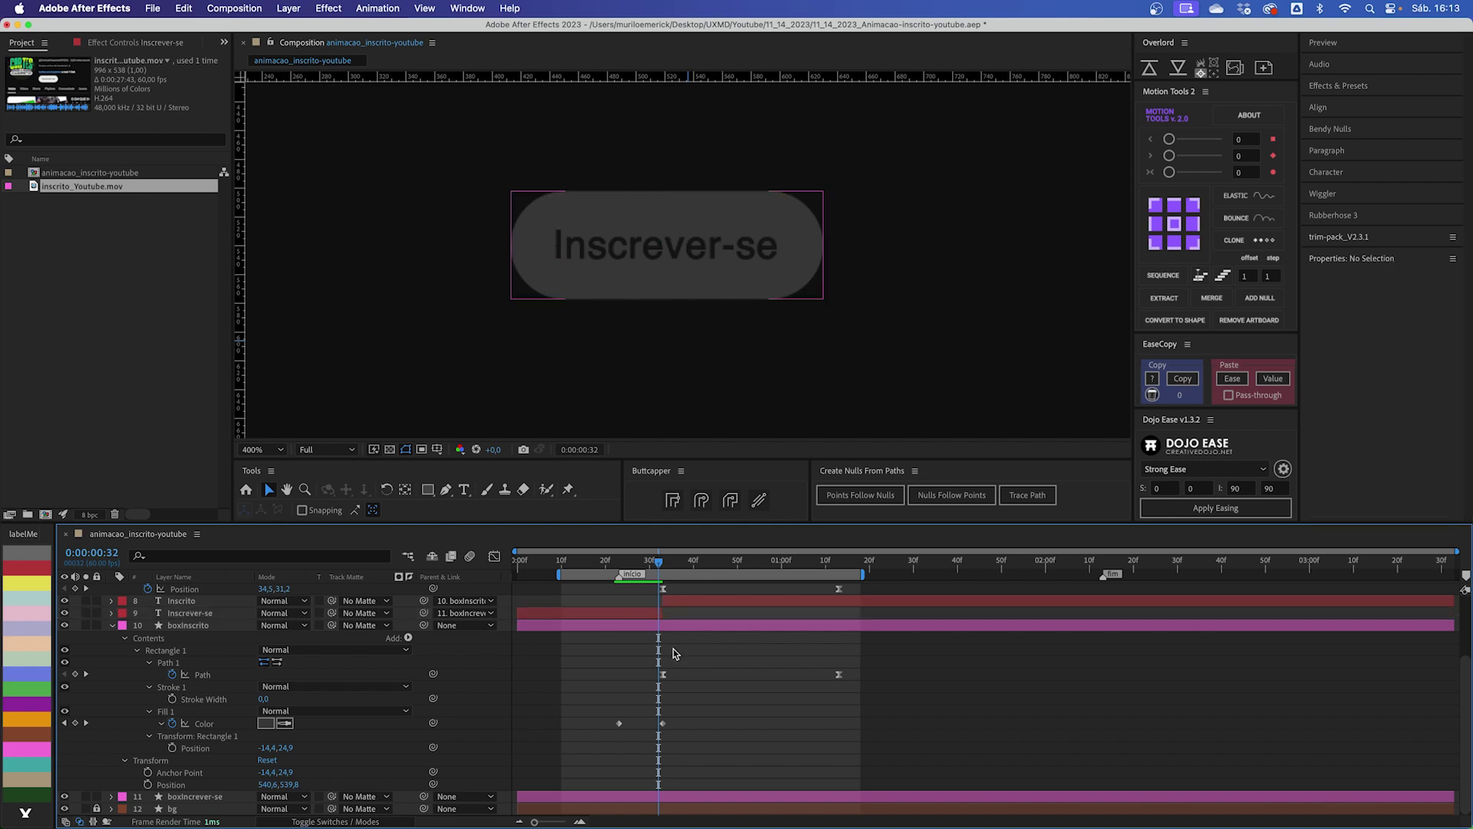
pyautogui.press('pagedown')
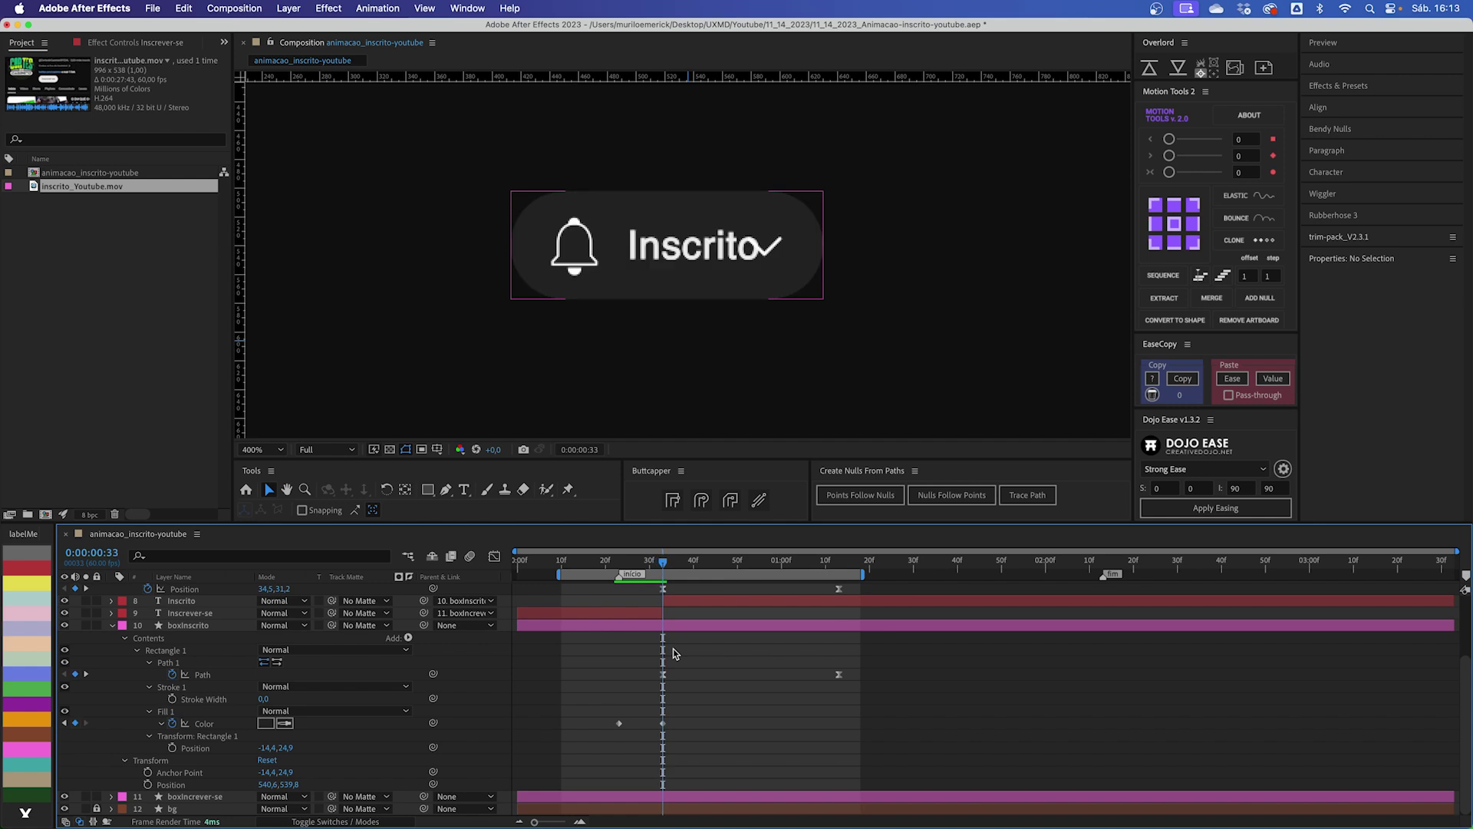
pyautogui.press('pageup')
pyautogui.press('pagedown')
pyautogui.press('pageup')
pyautogui.press('pagedown')
pyautogui.press('pageup')
pyautogui.press('pagedown')
# Step: Delete the light lower pill's shape layer and reduce boxInscrito in the timeline to its keyframed properties
pyautogui.press(',')
pyautogui.click(706, 417)
pyautogui.press('Delete')
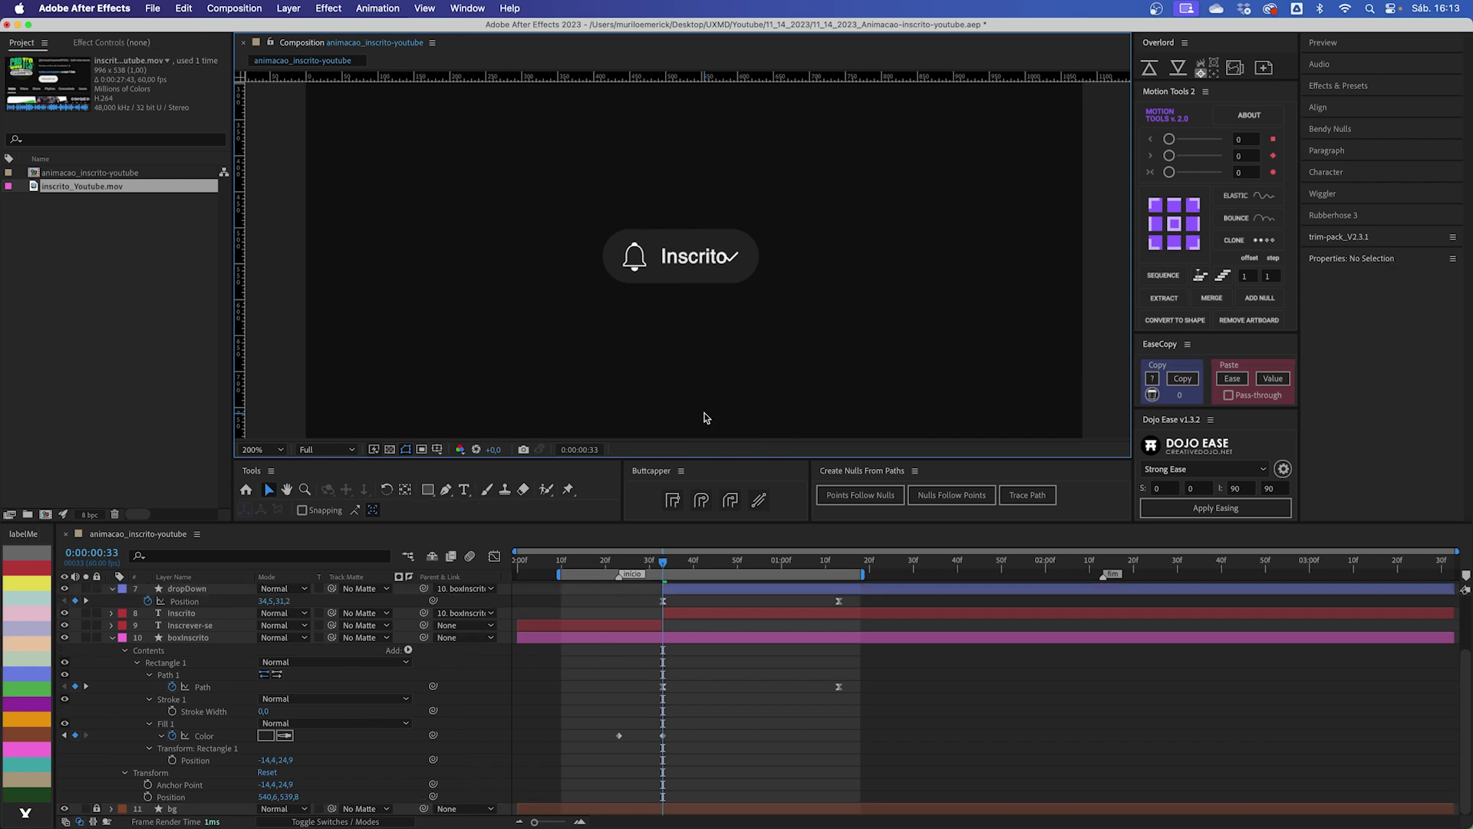
pyautogui.click(706, 679)
pyautogui.click(212, 640)
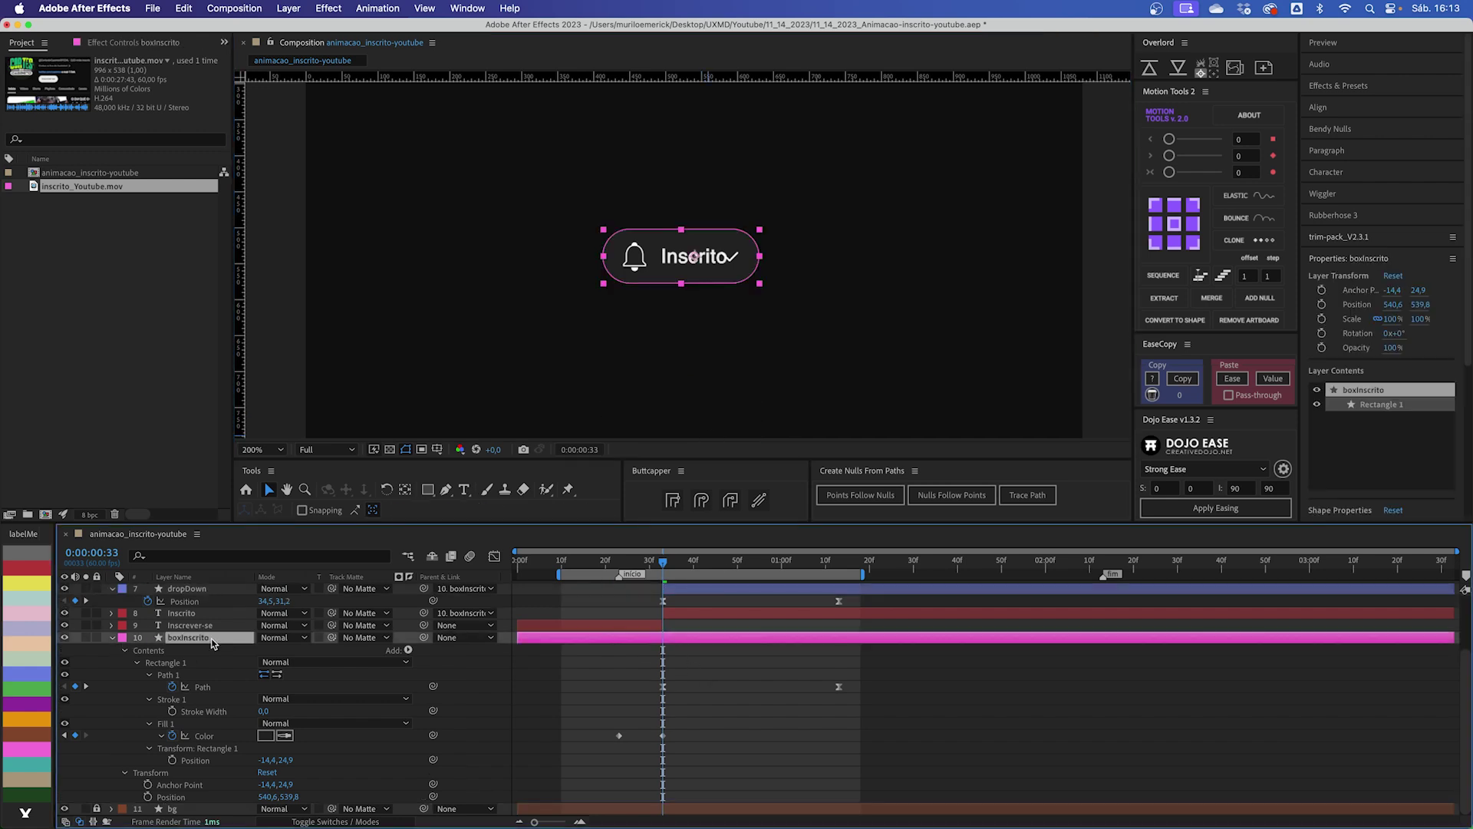
pyautogui.press('u')
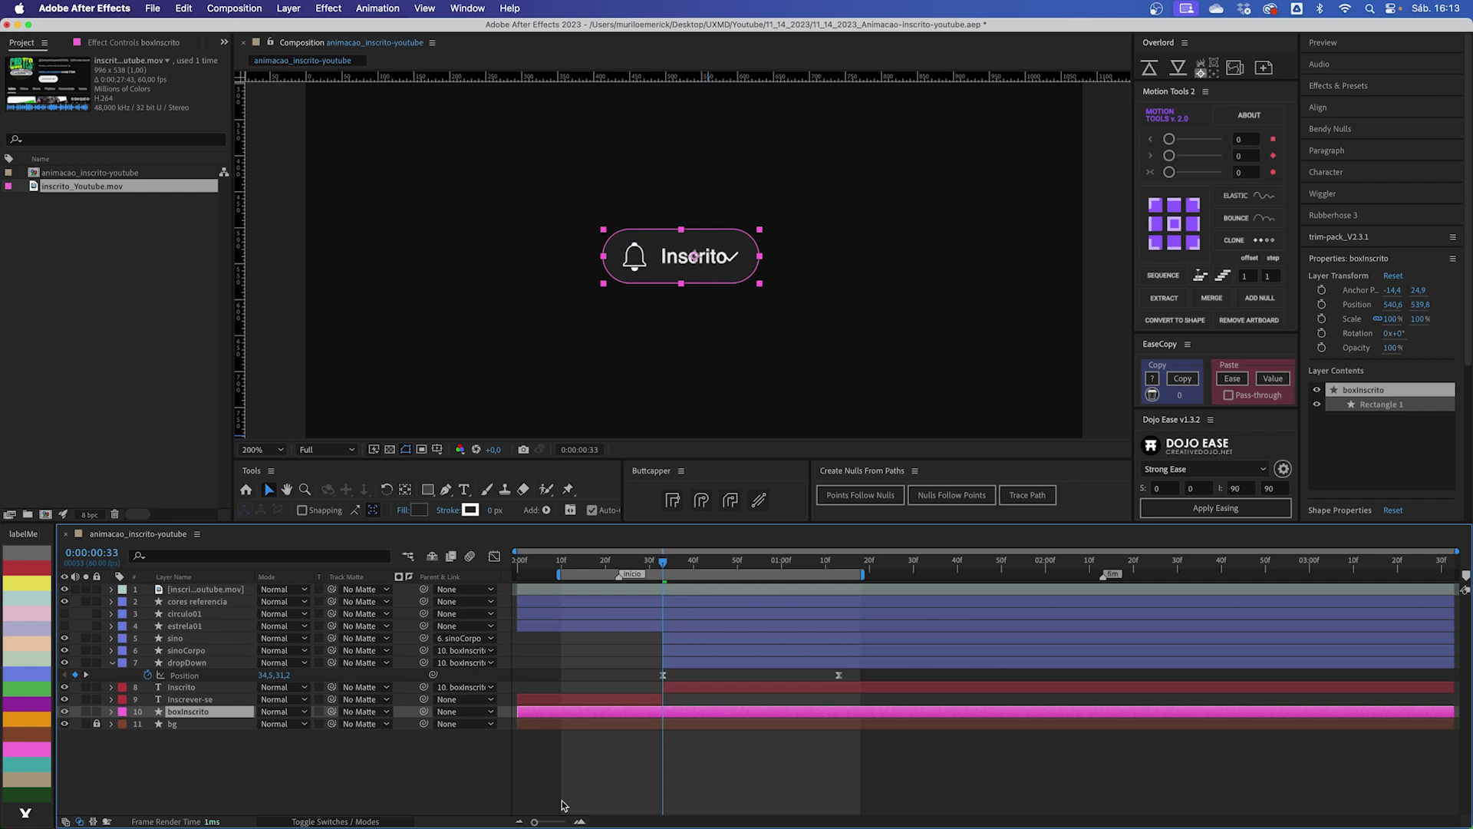
pyautogui.click(687, 729)
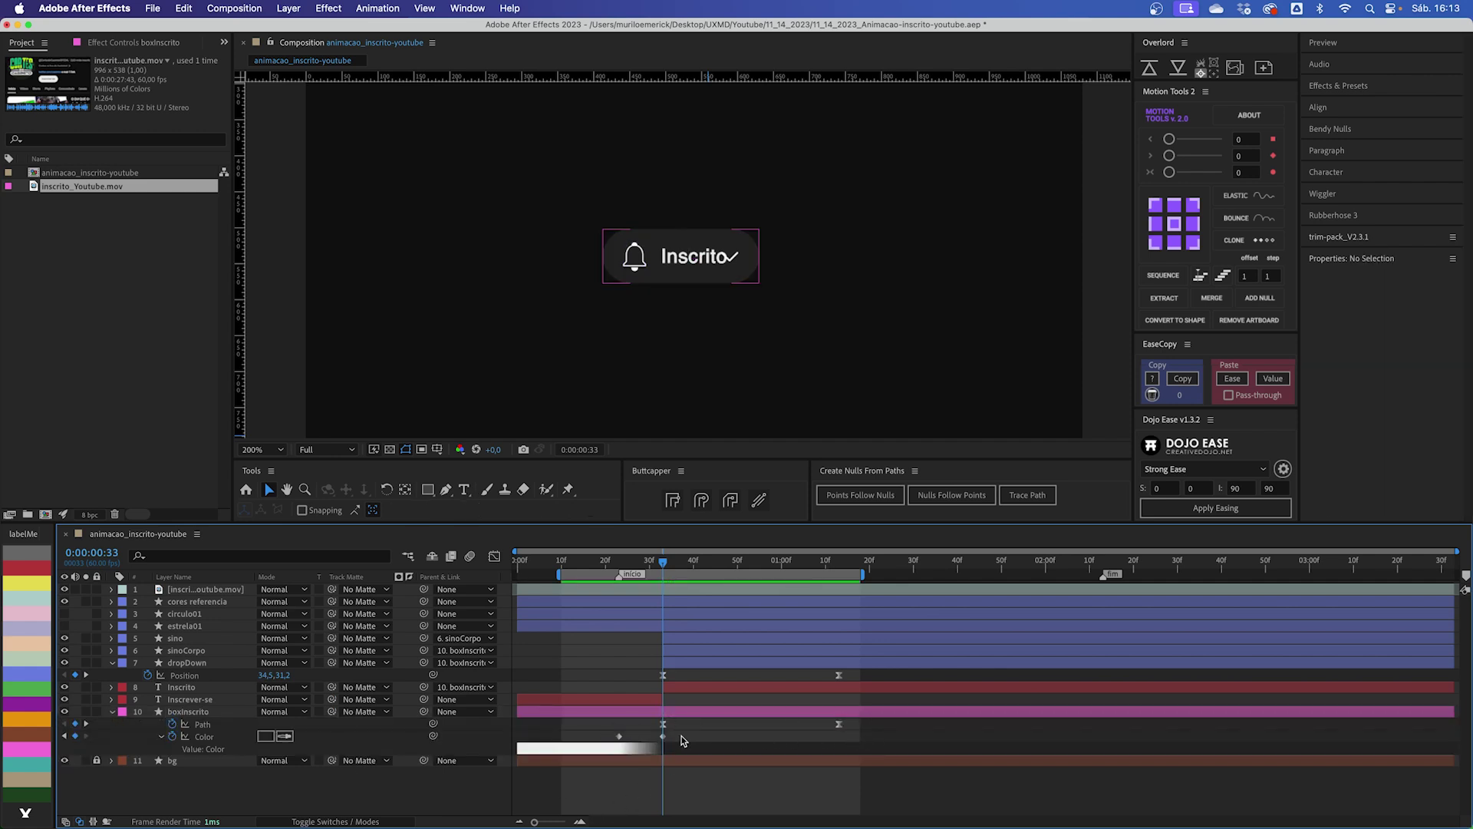
# Step: At 0:00:00:32, set boxInscrito's fill colour to the mid grey 818181 and review the fade from 0:00:00:23
pyautogui.moveTo(620, 563); pyautogui.dragTo(658, 567)
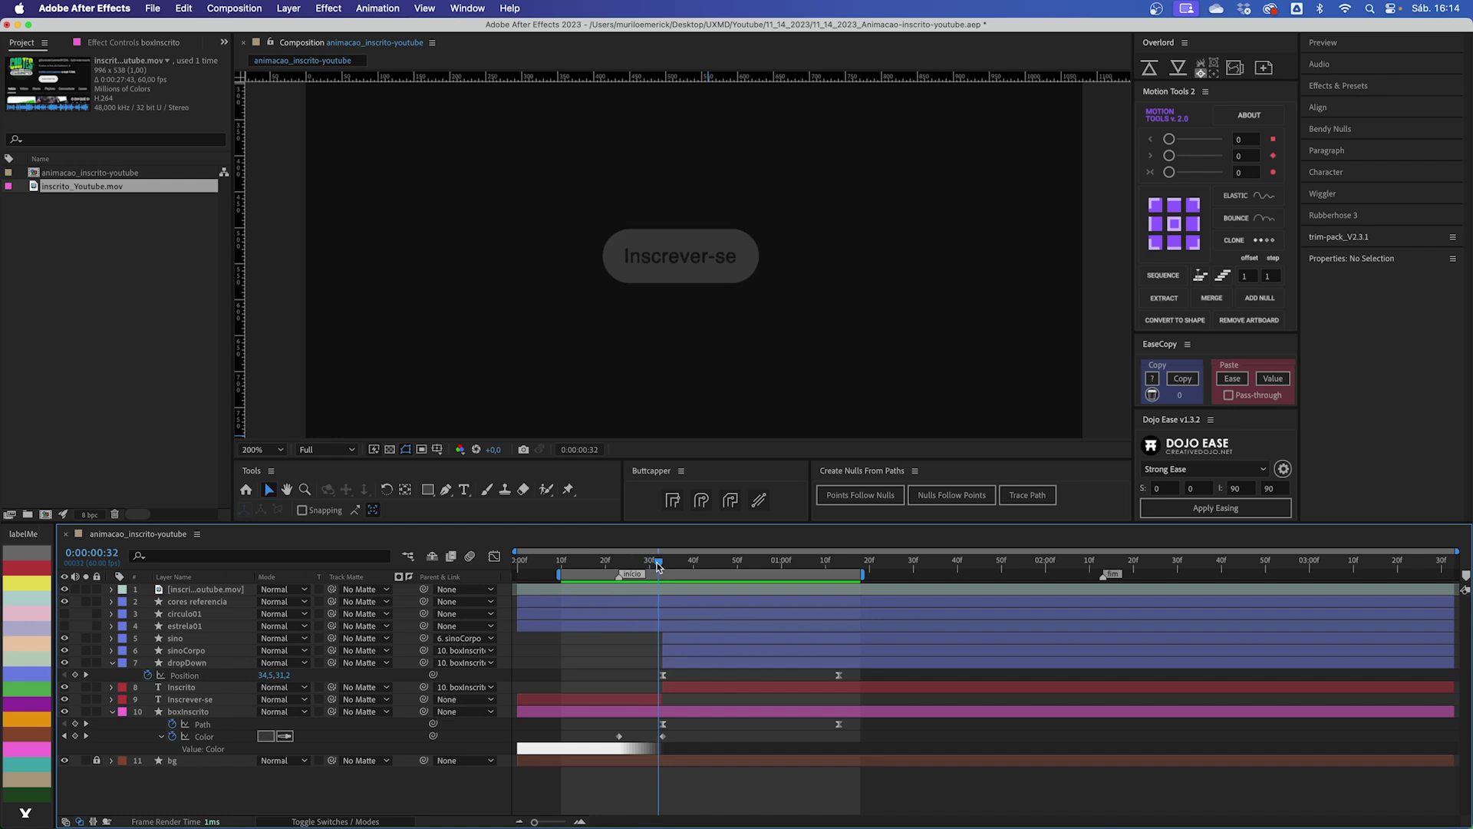
pyautogui.click(659, 713)
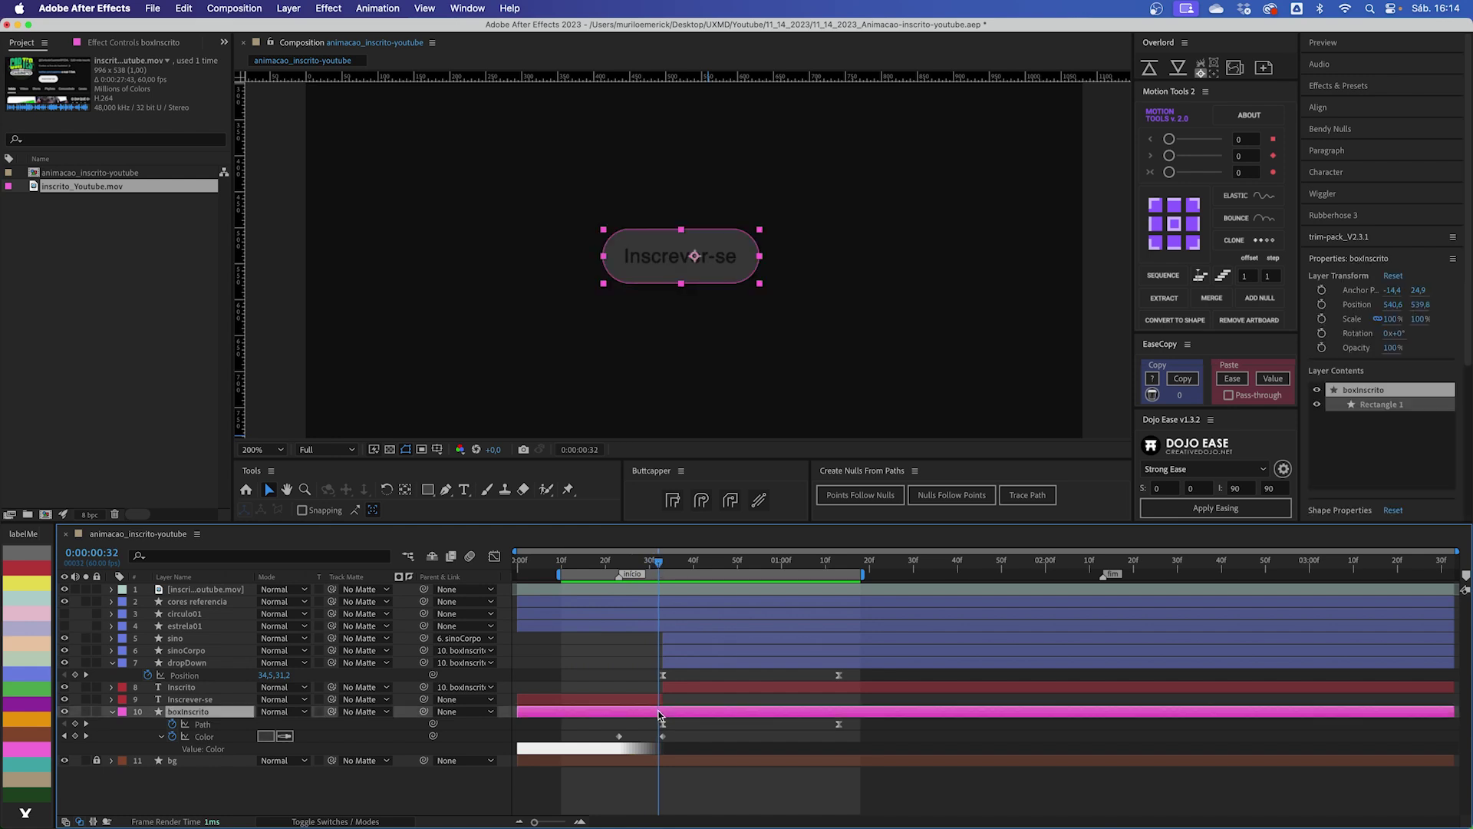
pyautogui.click(267, 738)
pyautogui.click(702, 639)
pyautogui.moveTo(701, 640); pyautogui.dragTo(695, 650)
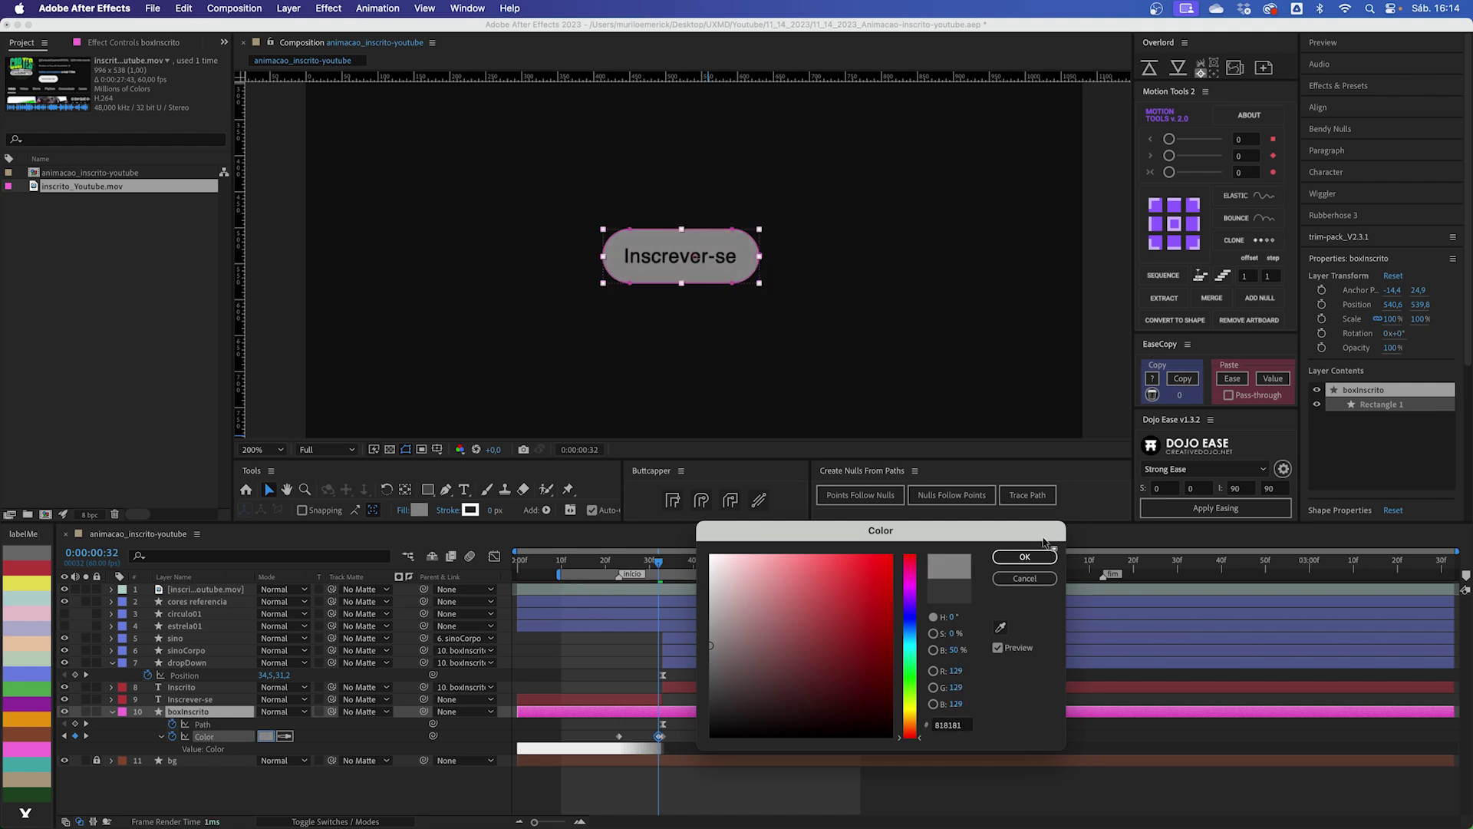
pyautogui.click(1024, 557)
pyautogui.click(686, 727)
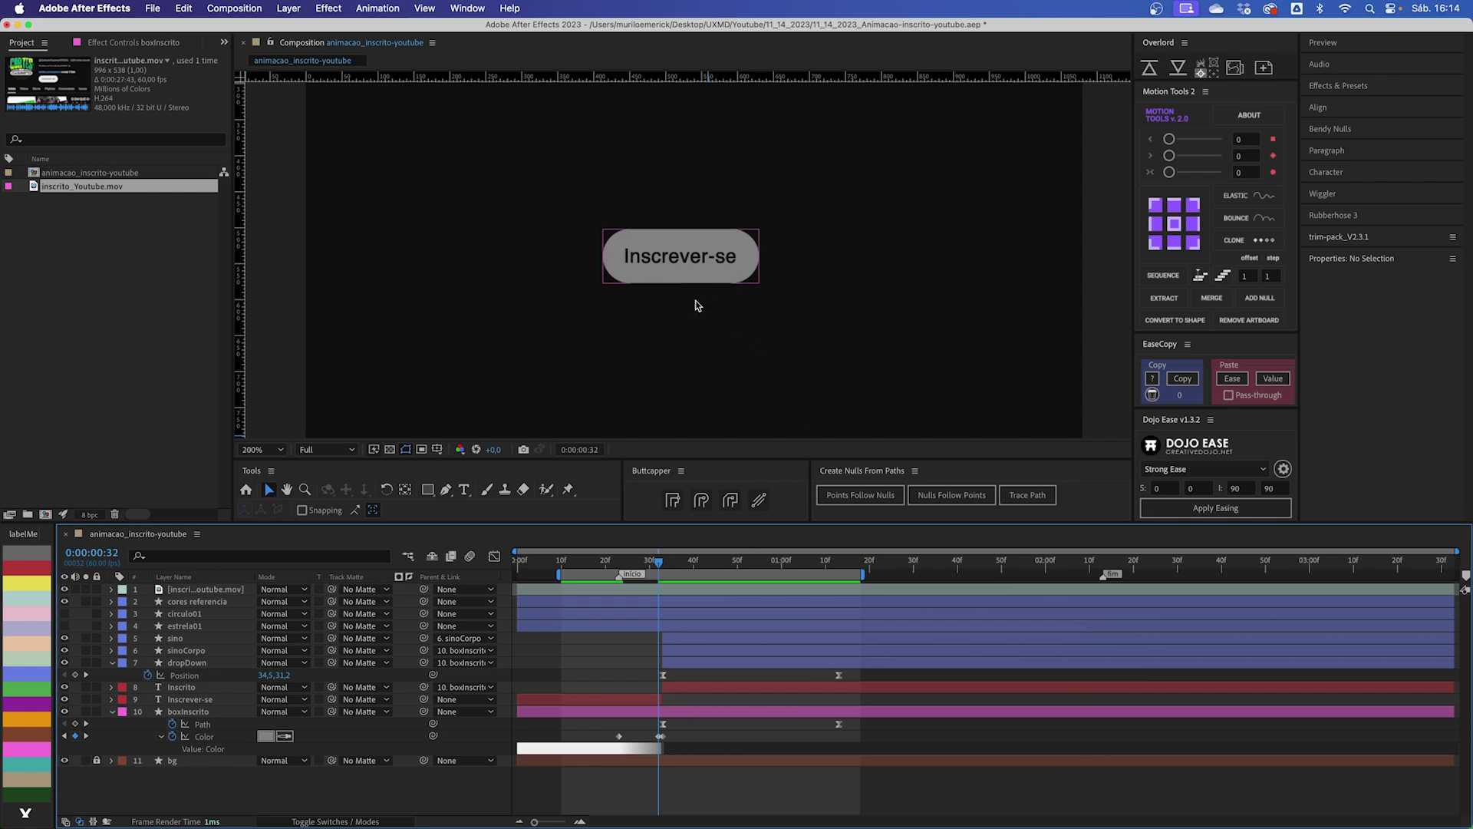
pyautogui.click(620, 562)
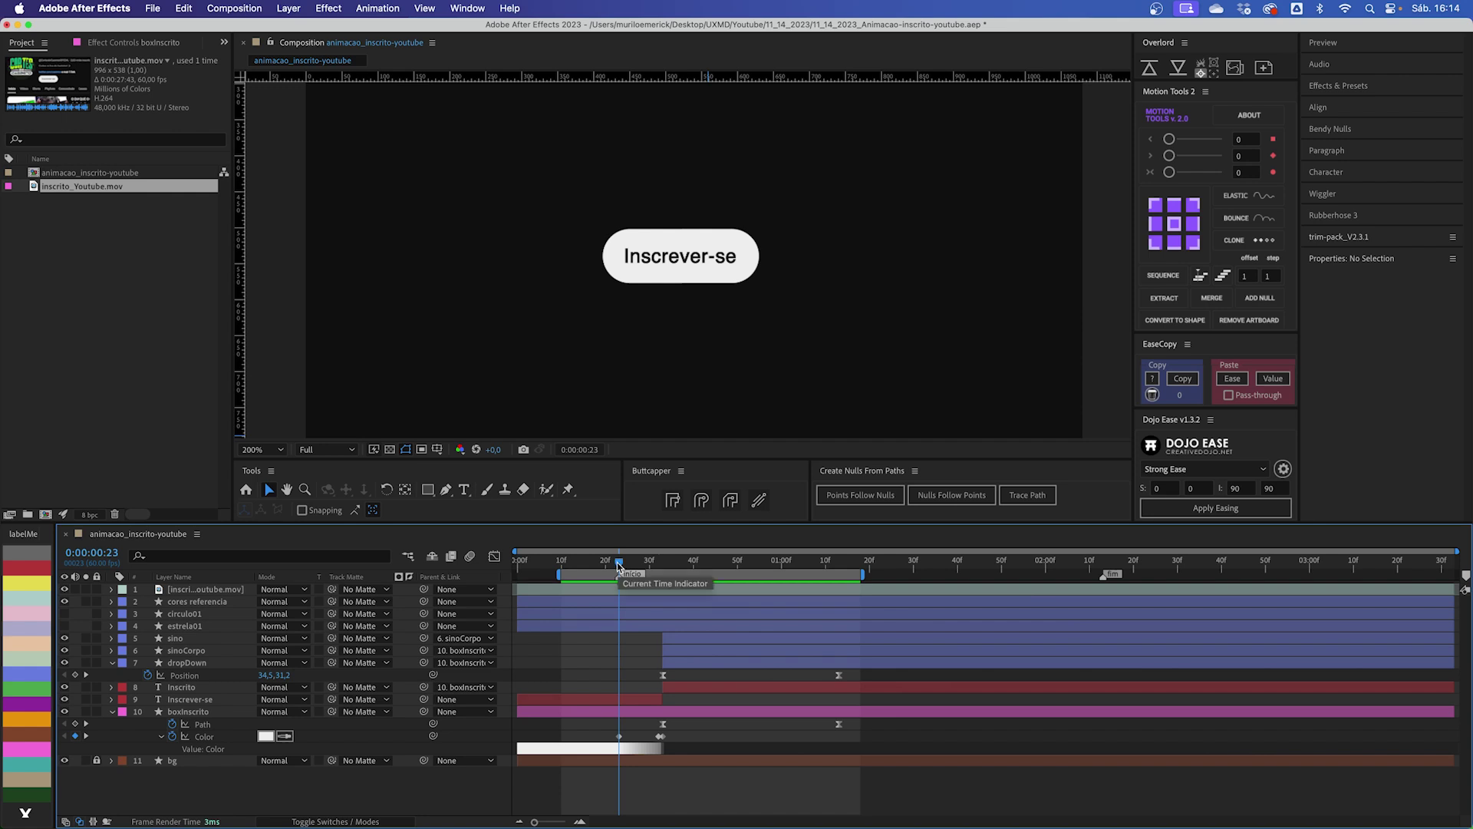
pyautogui.moveTo(618, 565); pyautogui.dragTo(661, 566)
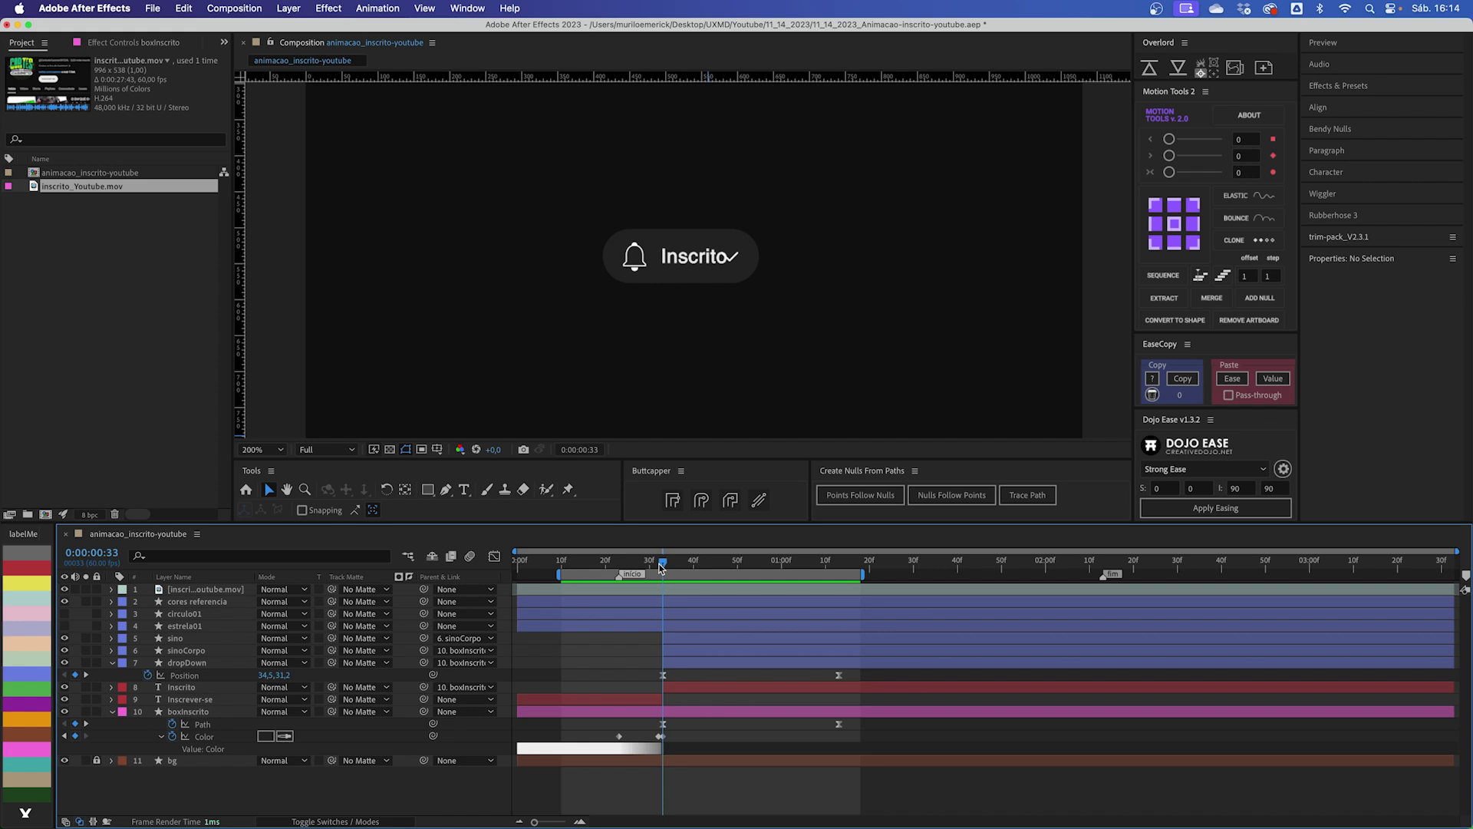
# Step: Ease boxInscrito's Color keyframes at 0:00:00:23 and 0:00:00:32 by lengthening their speed-graph influence, and play the animation
pyautogui.moveTo(670, 741); pyautogui.dragTo(614, 731)
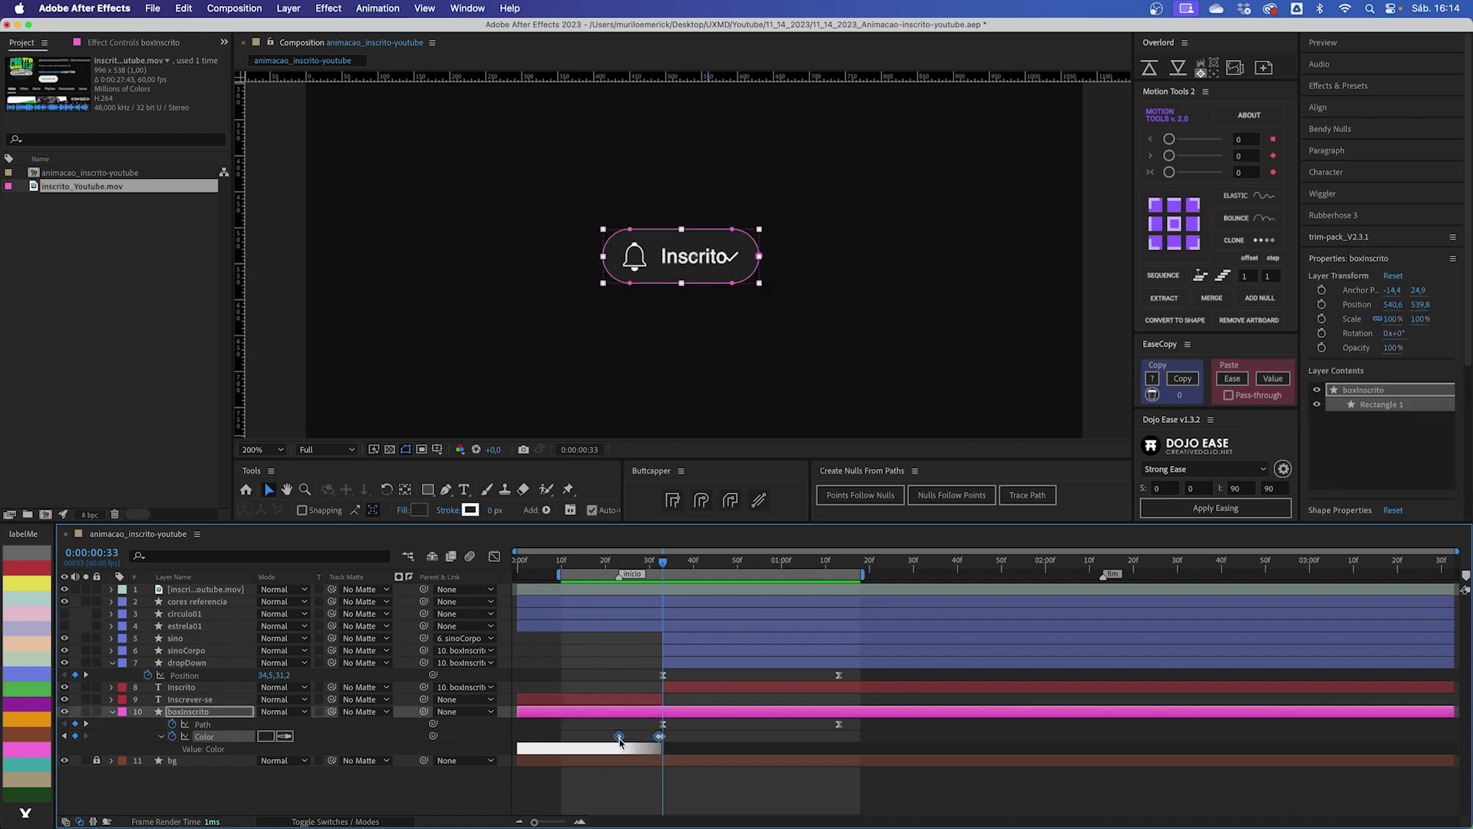
pyautogui.click(494, 556)
pyautogui.scroll(5, 675, 715)
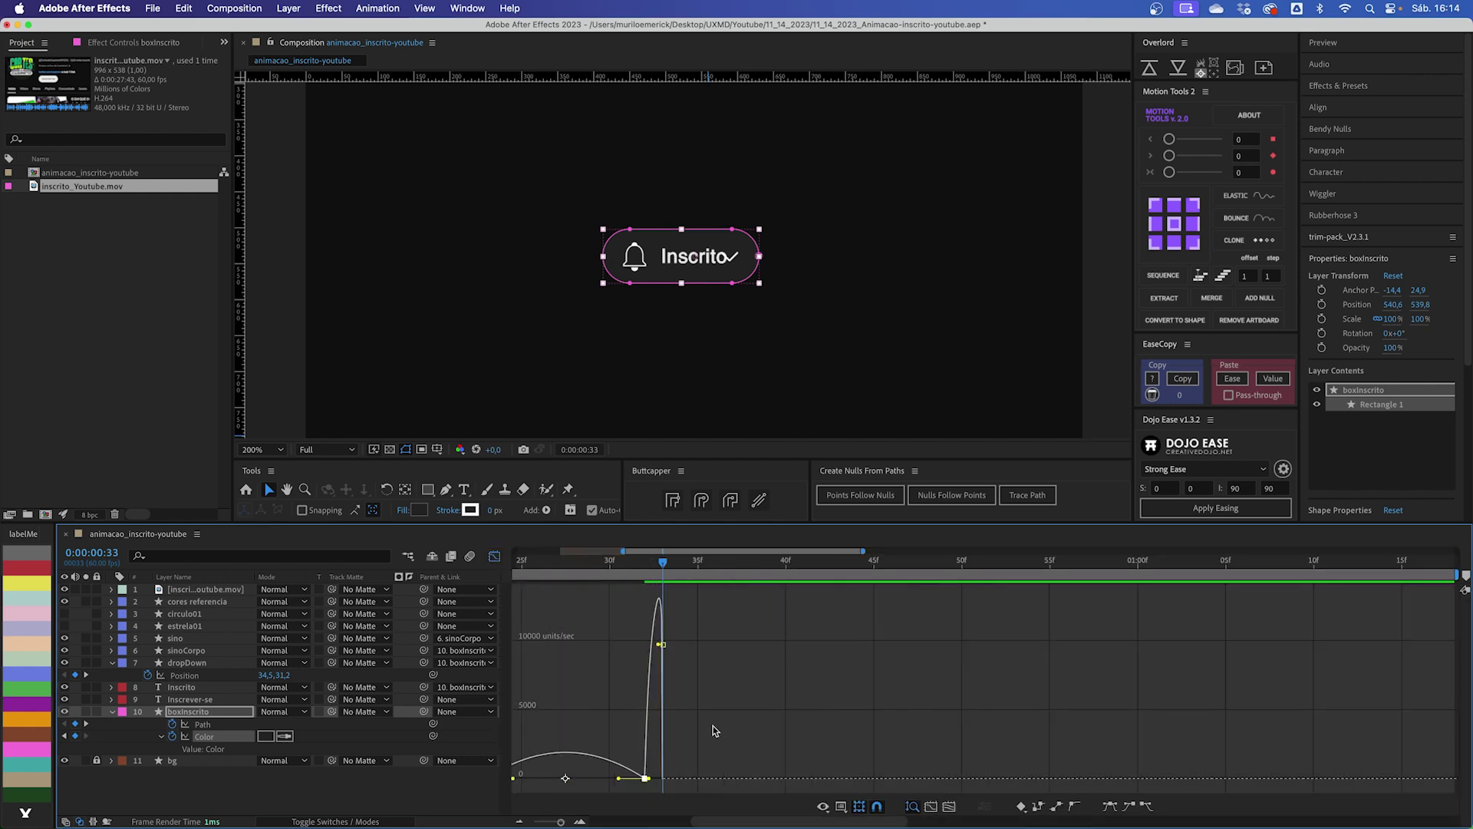
pyautogui.moveTo(671, 731); pyautogui.dragTo(611, 801)
pyautogui.moveTo(657, 778); pyautogui.dragTo(783, 780)
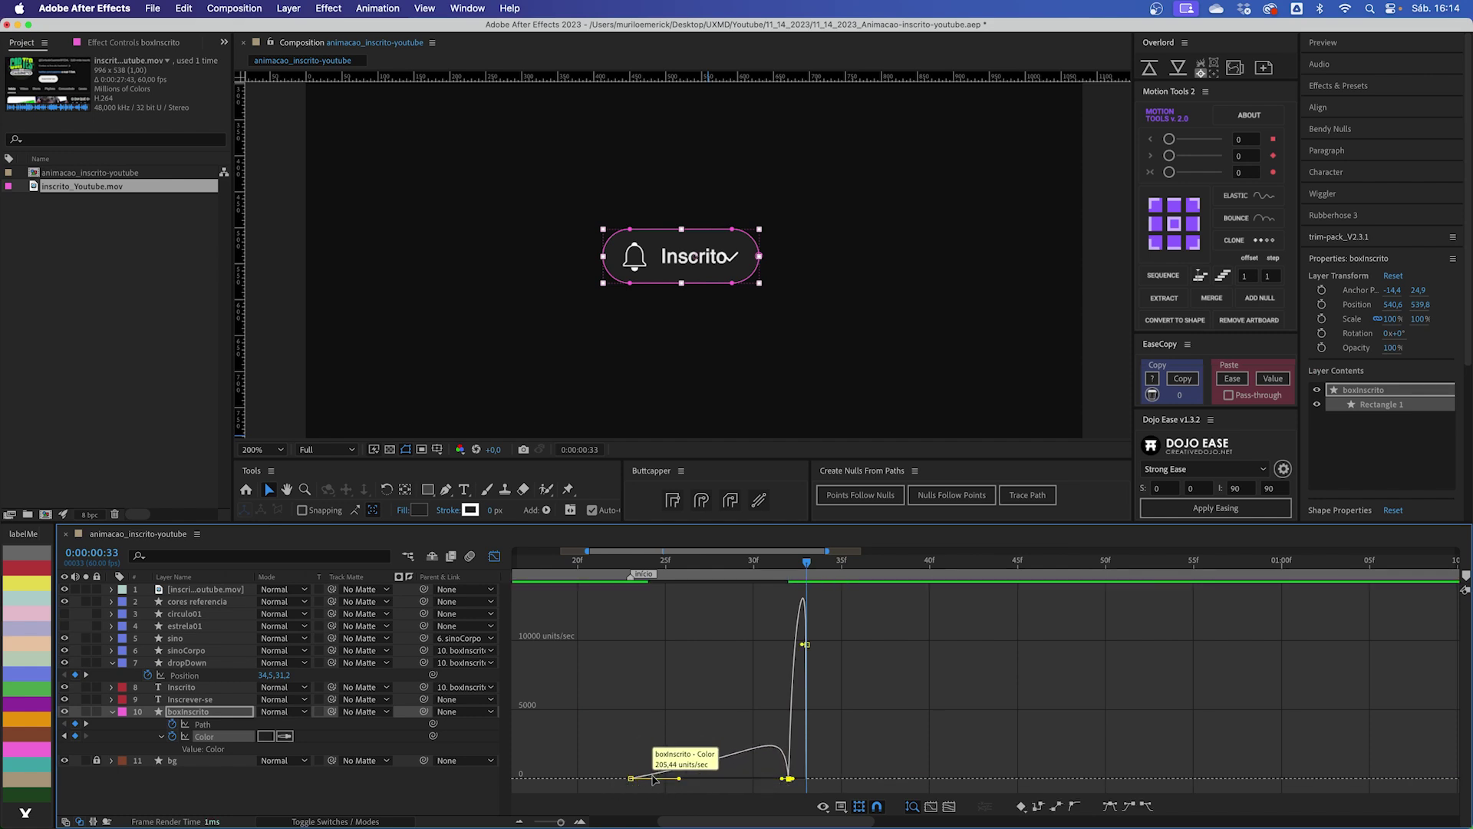
pyautogui.hotkey('shift', 'F3')
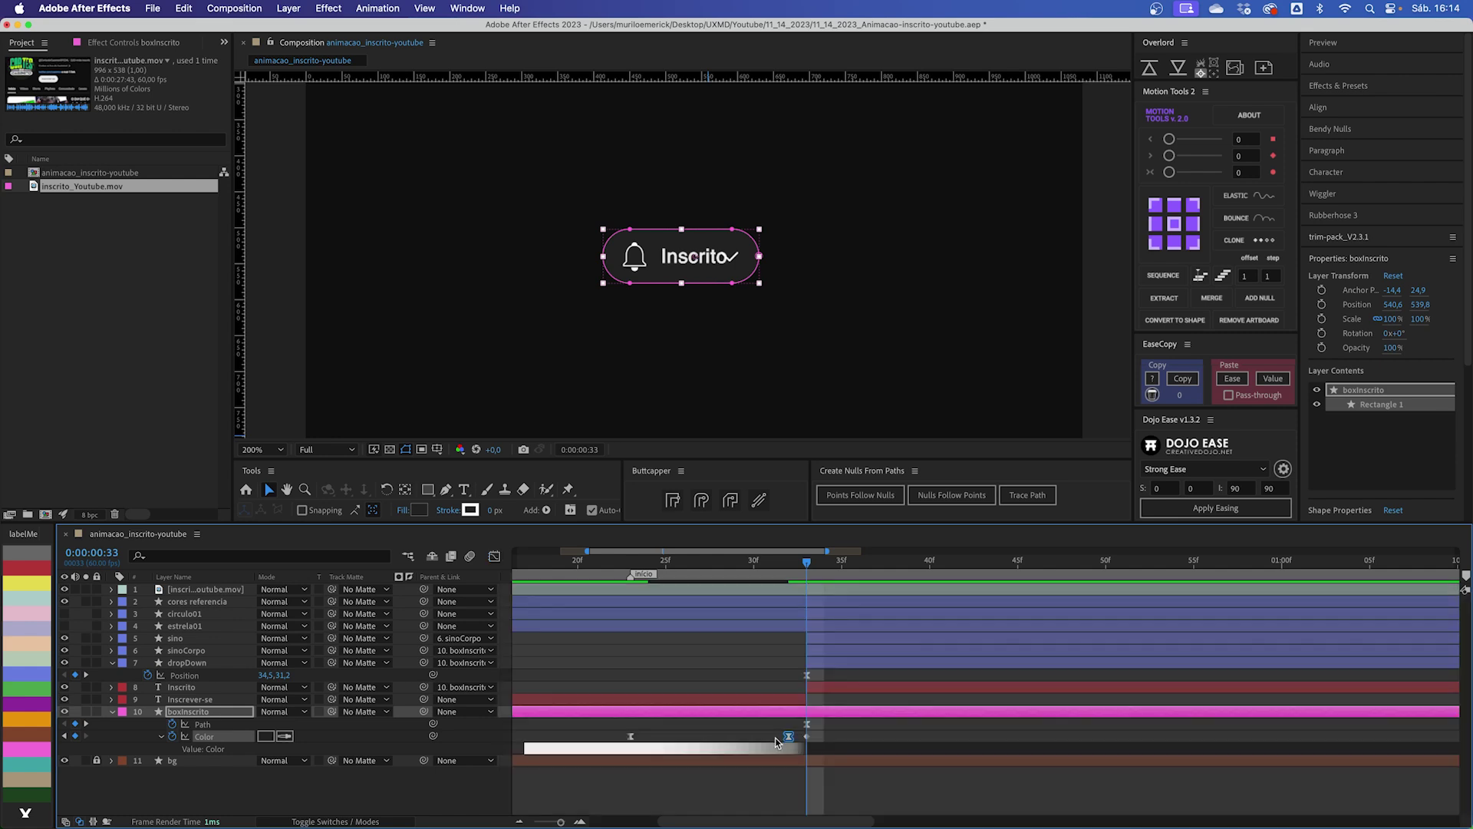
pyautogui.press('-')
pyautogui.press('-')
pyautogui.click(767, 726)
pyautogui.press('space')
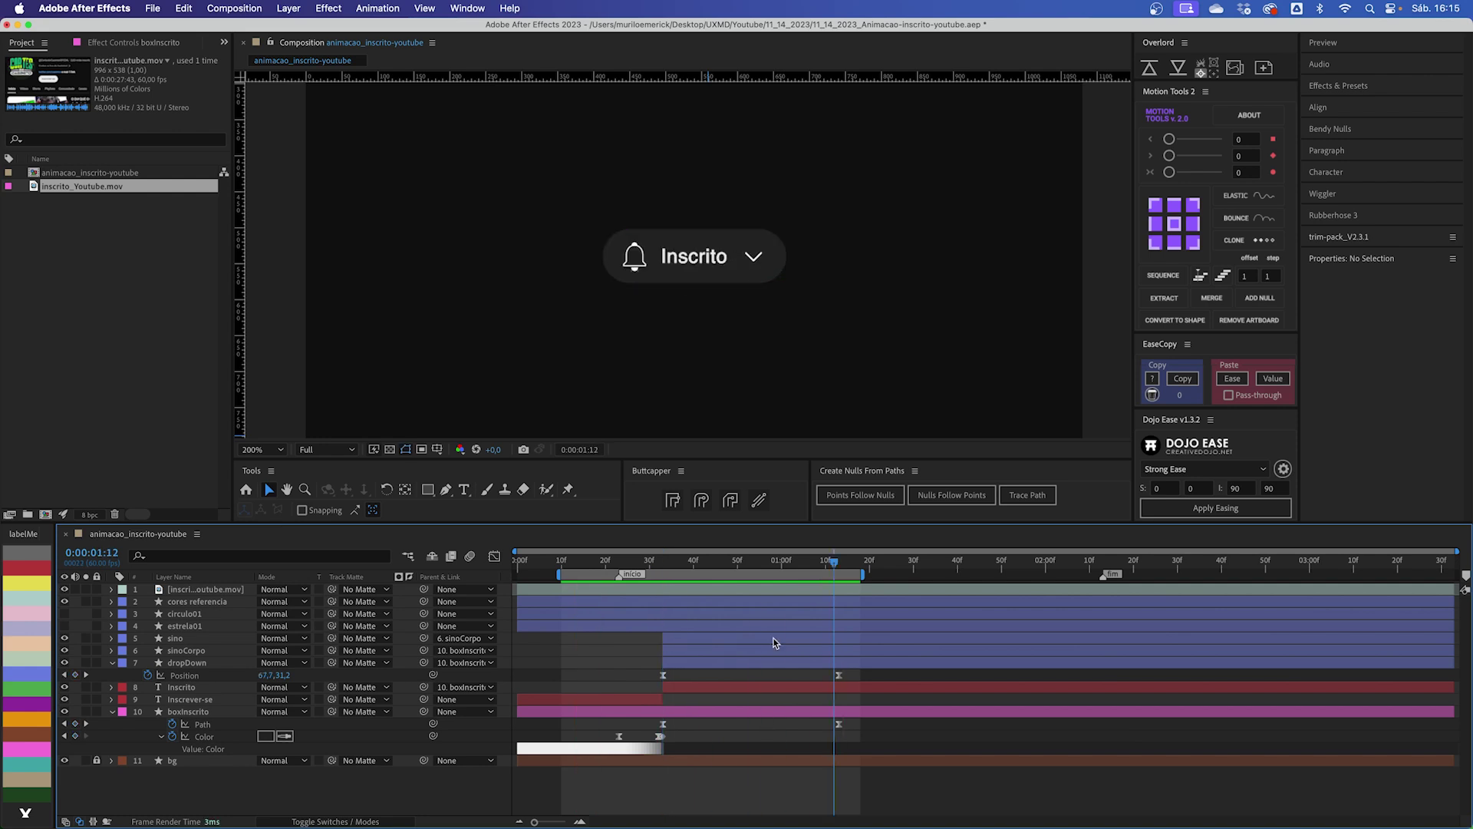
# Step: Add a Source Text keyframe to the Inscrito layer and place it at 0:00:01:06
pyautogui.moveTo(804, 560); pyautogui.dragTo(663, 568)
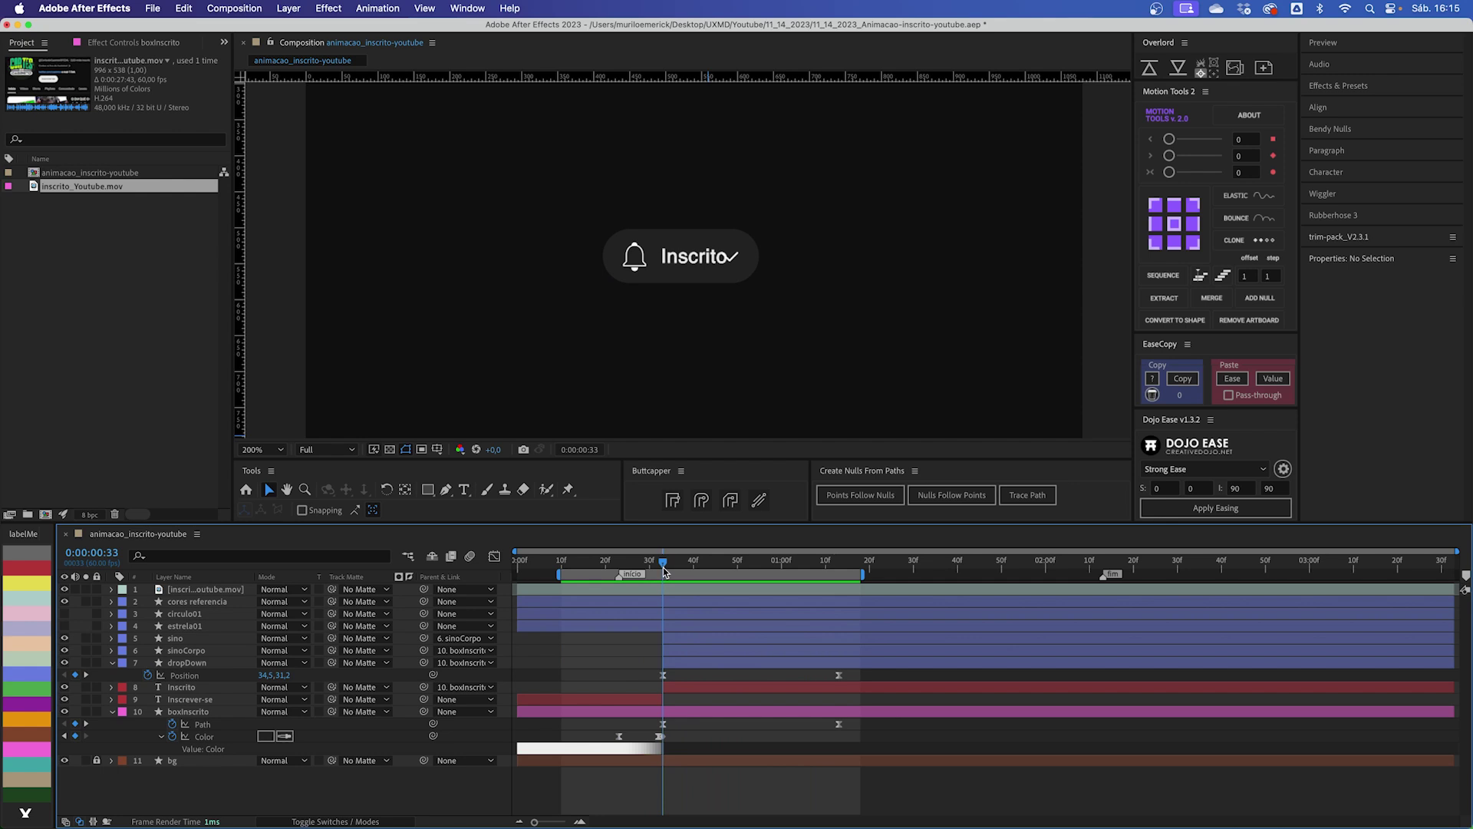
pyautogui.click(683, 261)
pyautogui.click(186, 681)
pyautogui.click(112, 688)
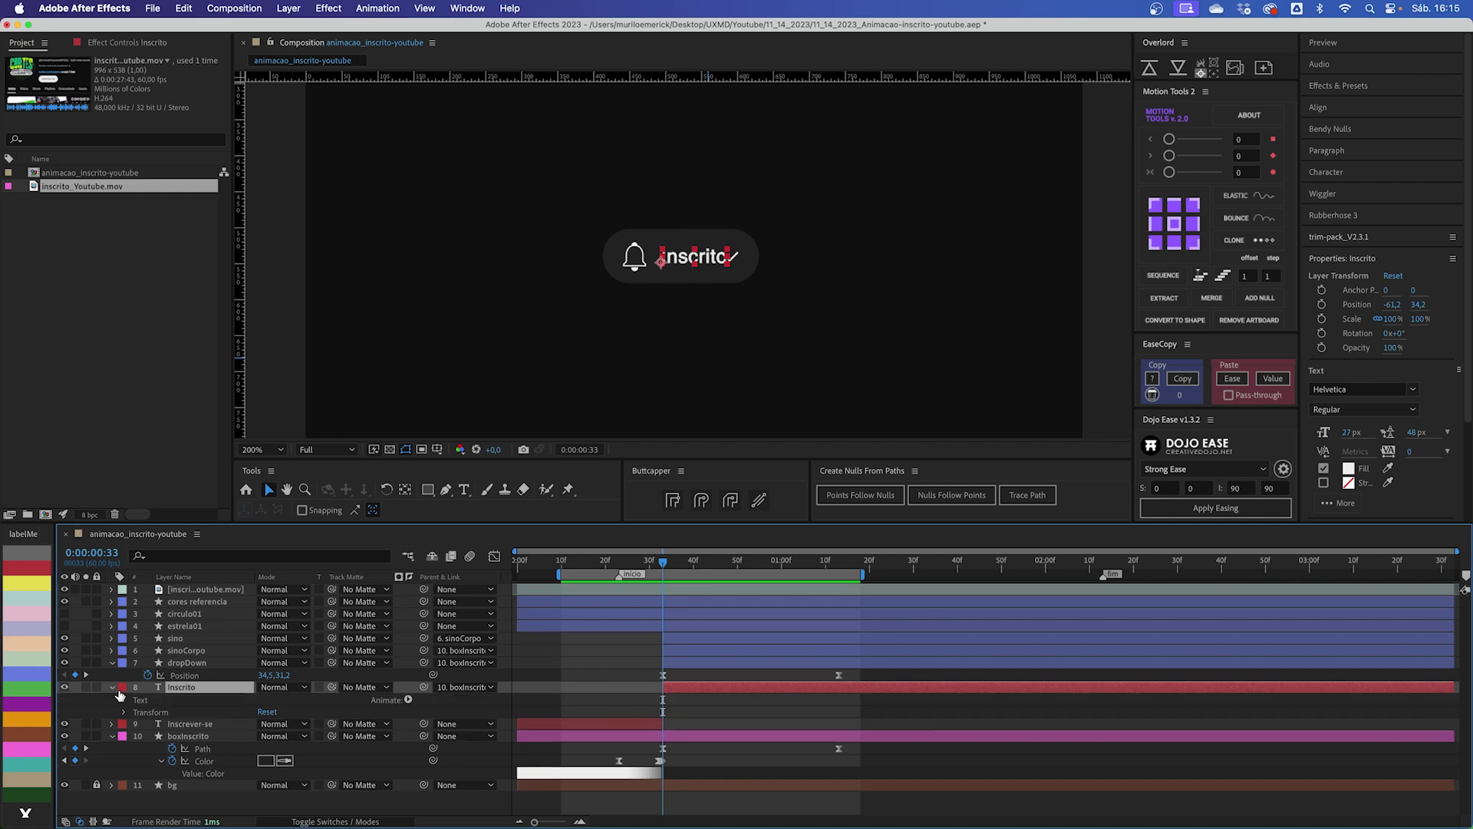
pyautogui.click(125, 700)
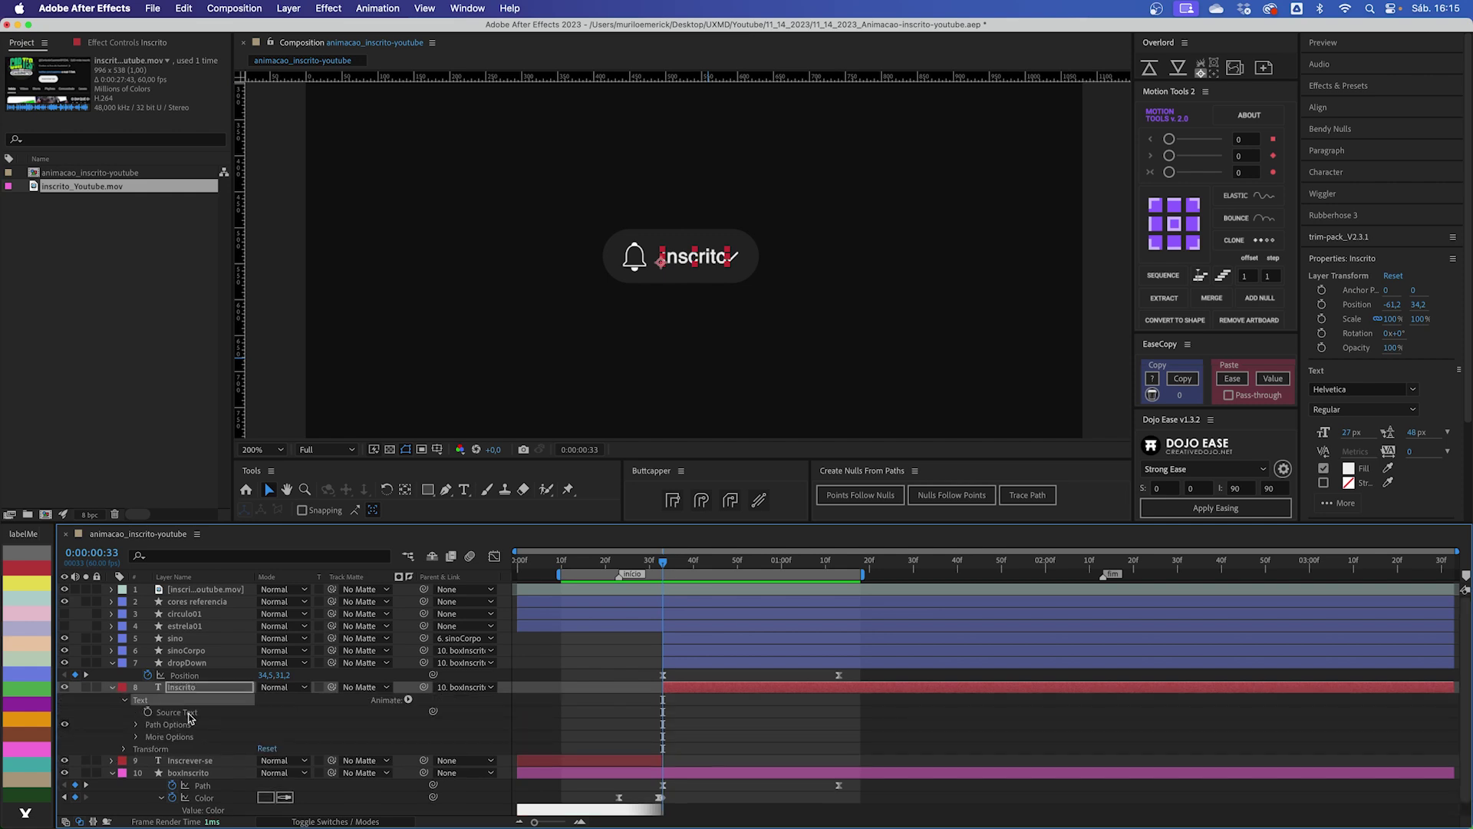
pyautogui.click(184, 713)
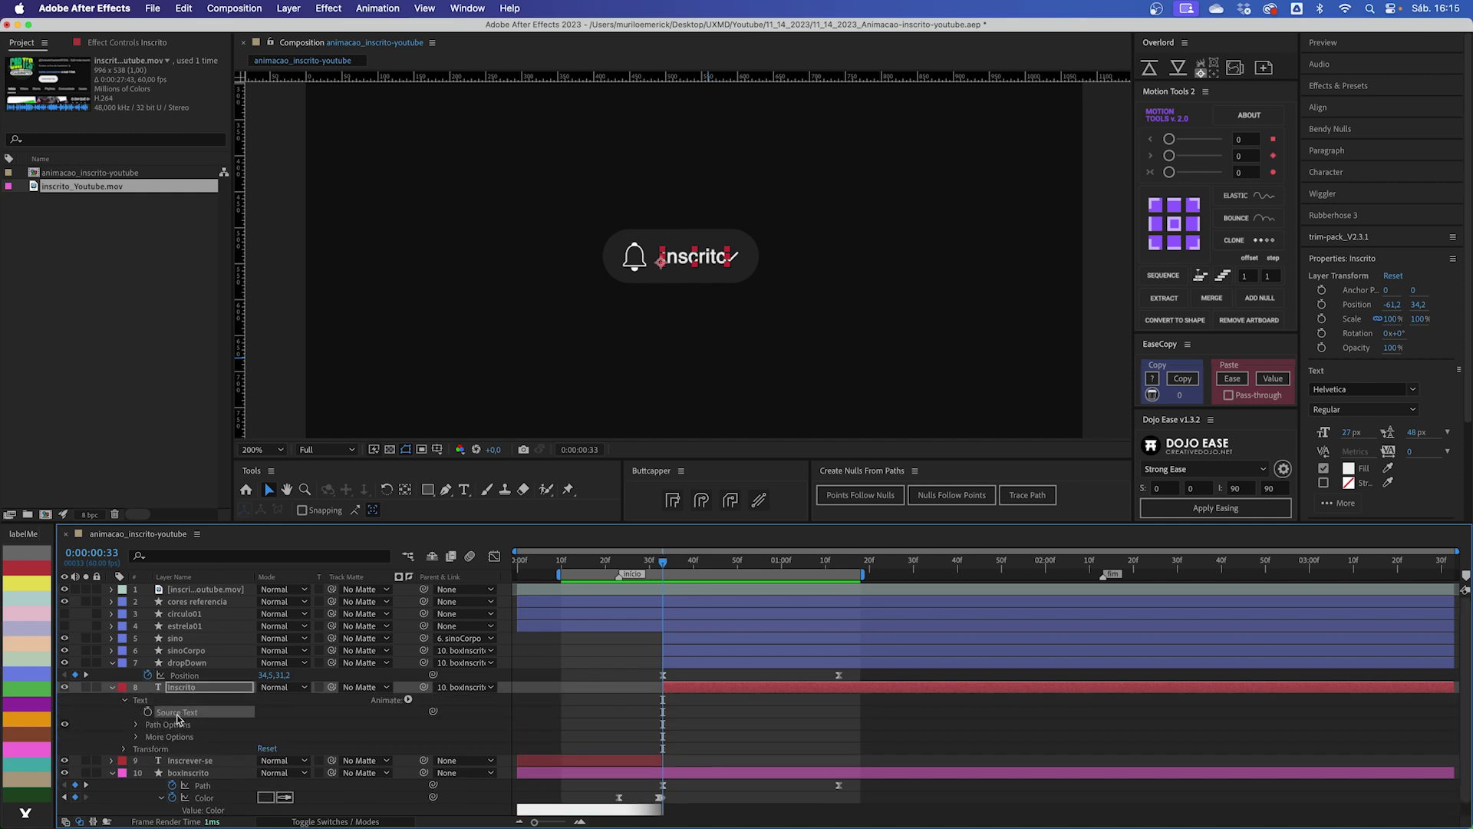
pyautogui.click(148, 712)
pyautogui.moveTo(784, 566); pyautogui.dragTo(810, 568)
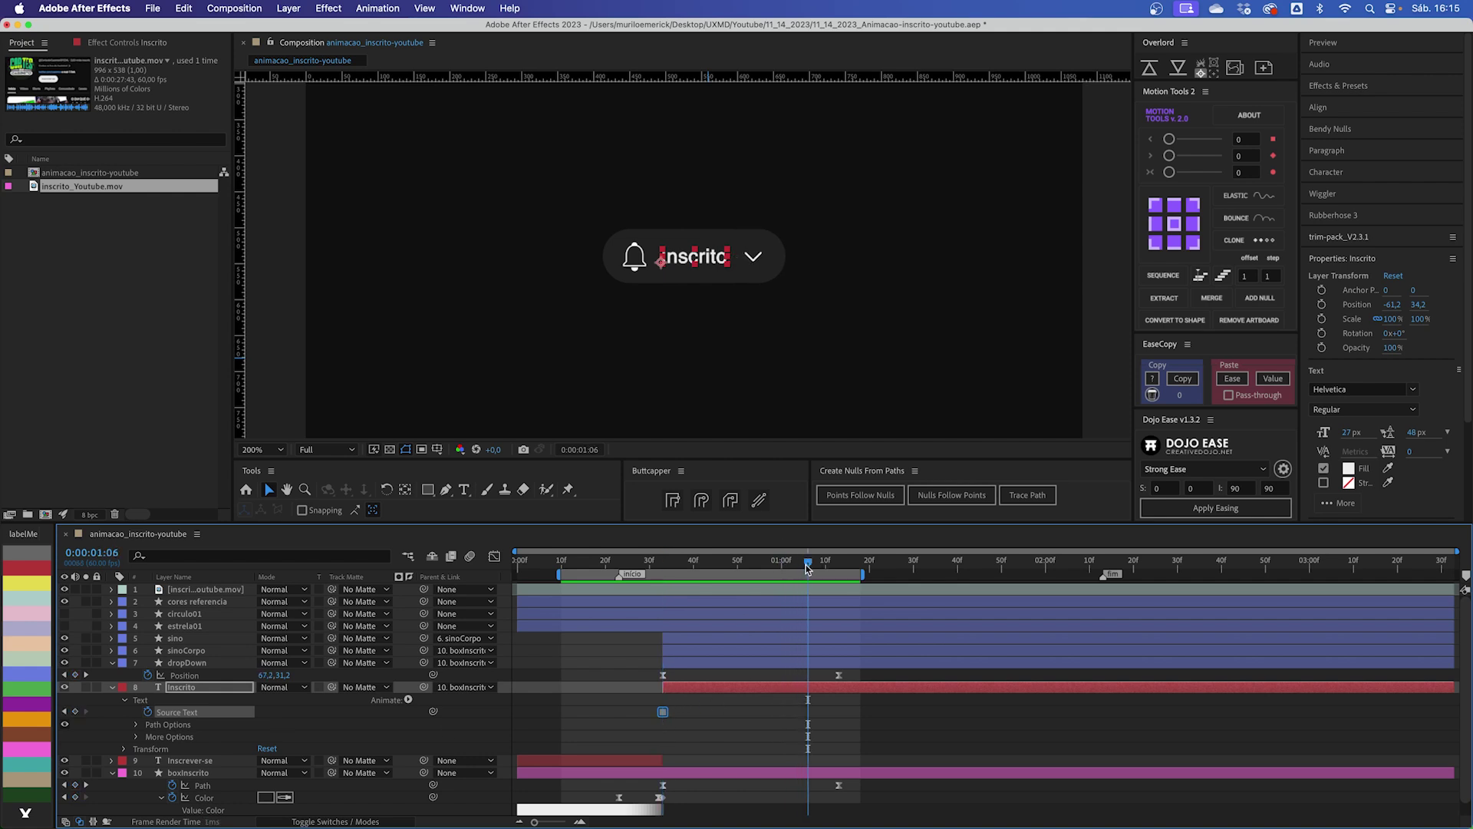
pyautogui.moveTo(659, 721); pyautogui.dragTo(808, 713)
pyautogui.press('super+shift+a')
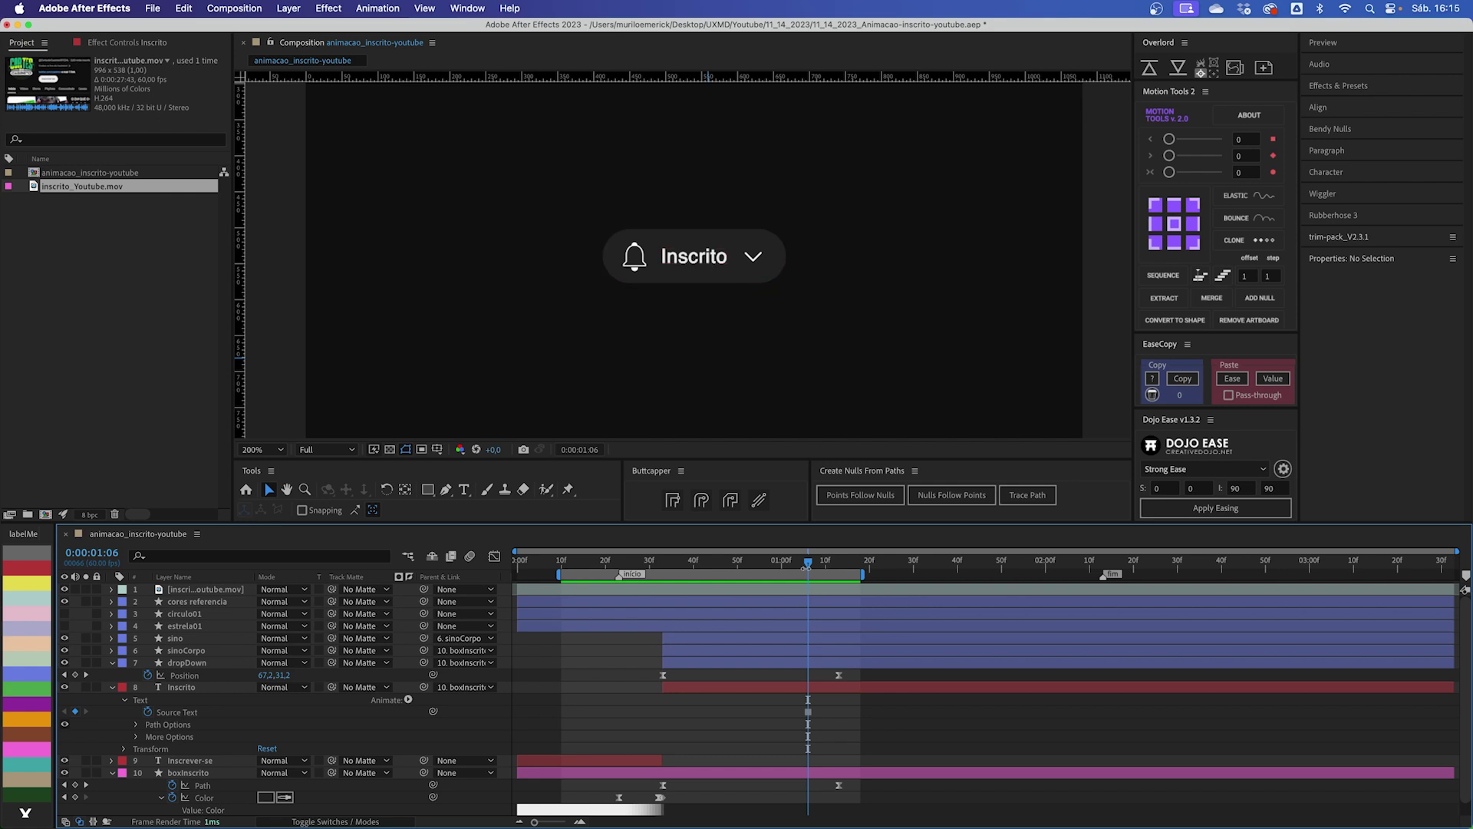
# Step: At 0:00:00:33, change the Inscrito layer's text to "Ins..." and check it at 0:00:00:40
pyautogui.moveTo(805, 566); pyautogui.dragTo(663, 566)
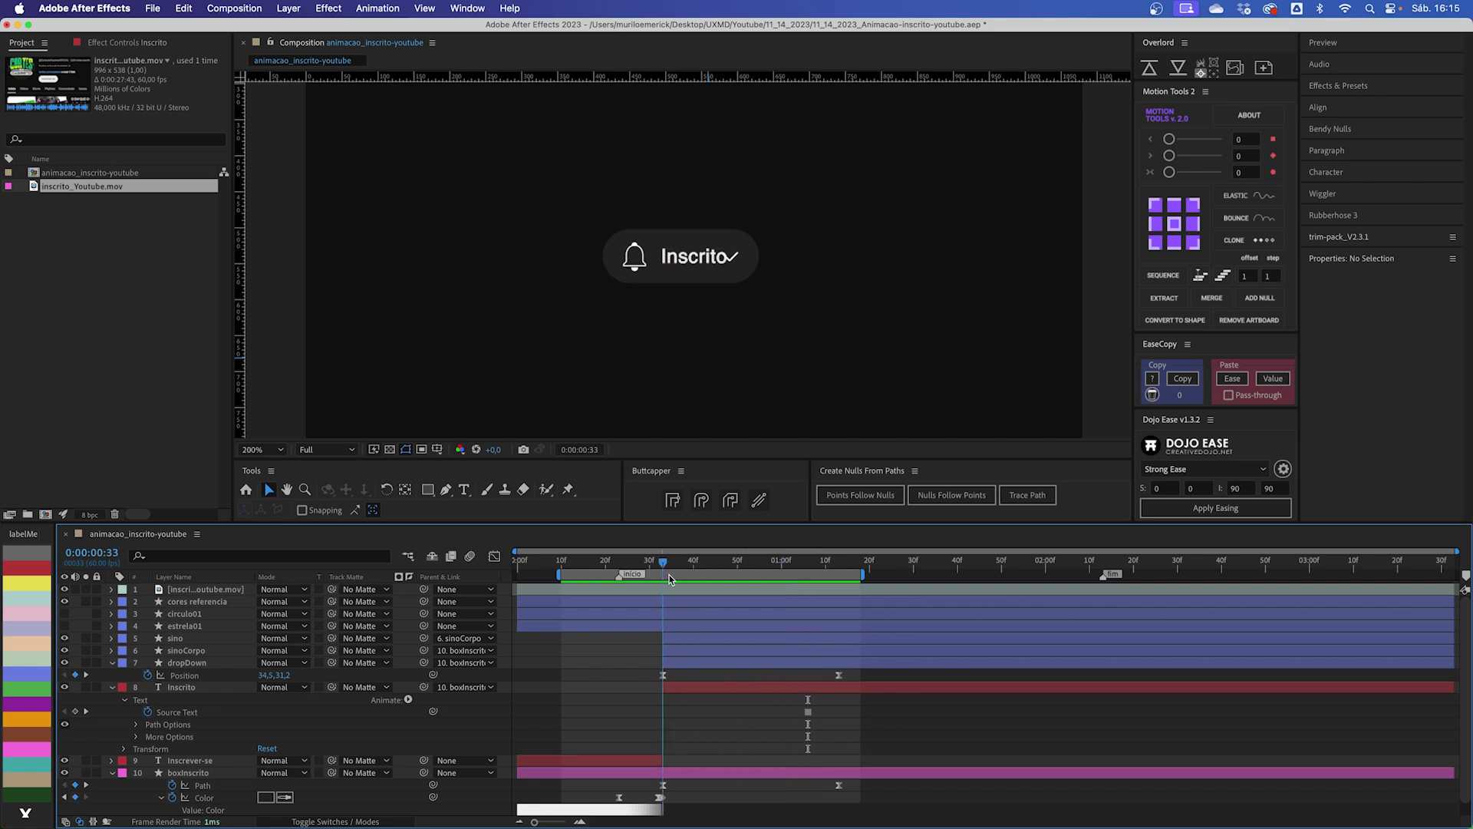
pyautogui.click(683, 689)
pyautogui.press('.')
pyautogui.doubleClick(739, 262)
pyautogui.write('Ins')
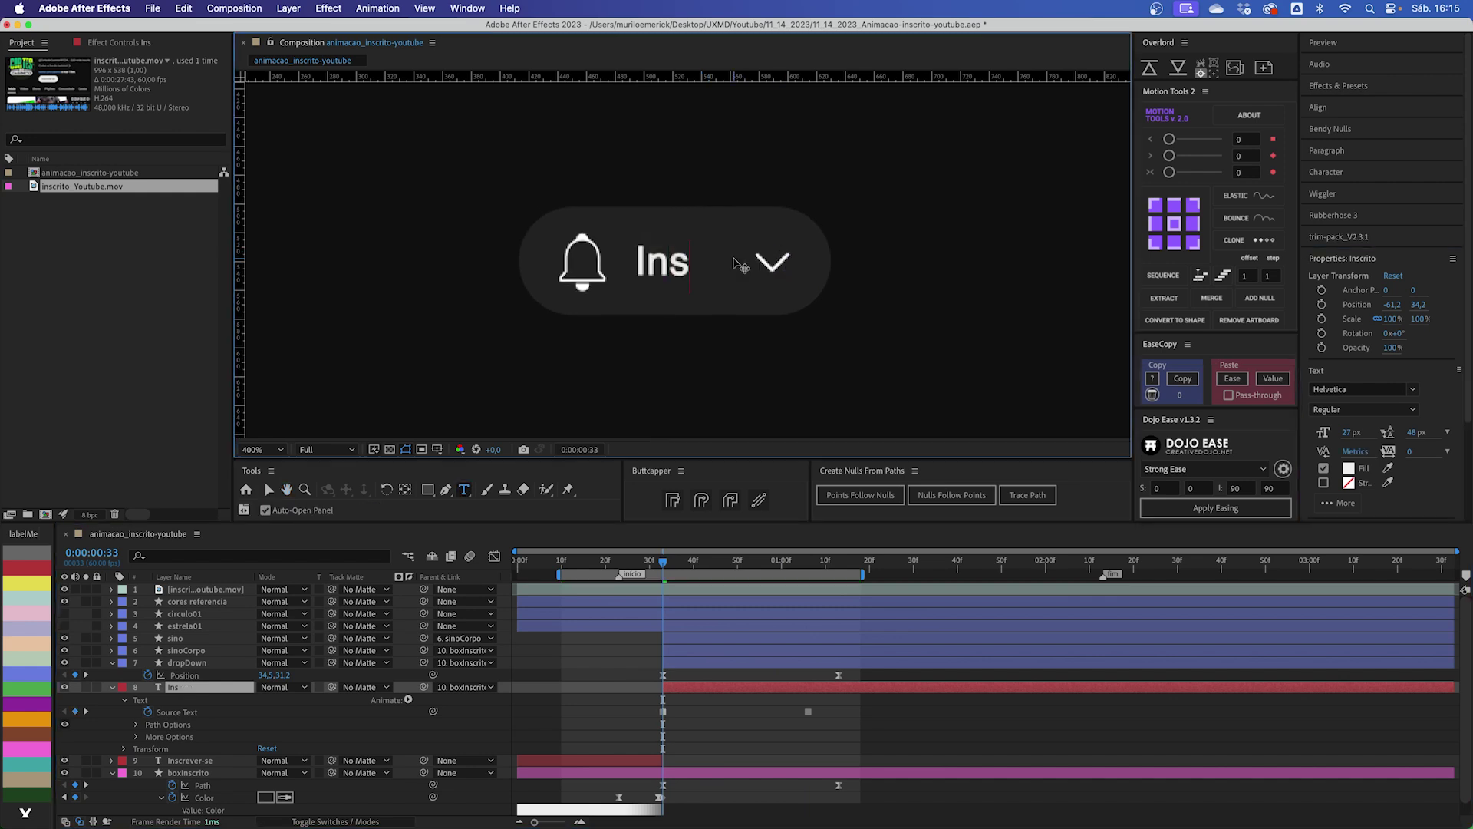
pyautogui.write('...')
pyautogui.click(706, 737)
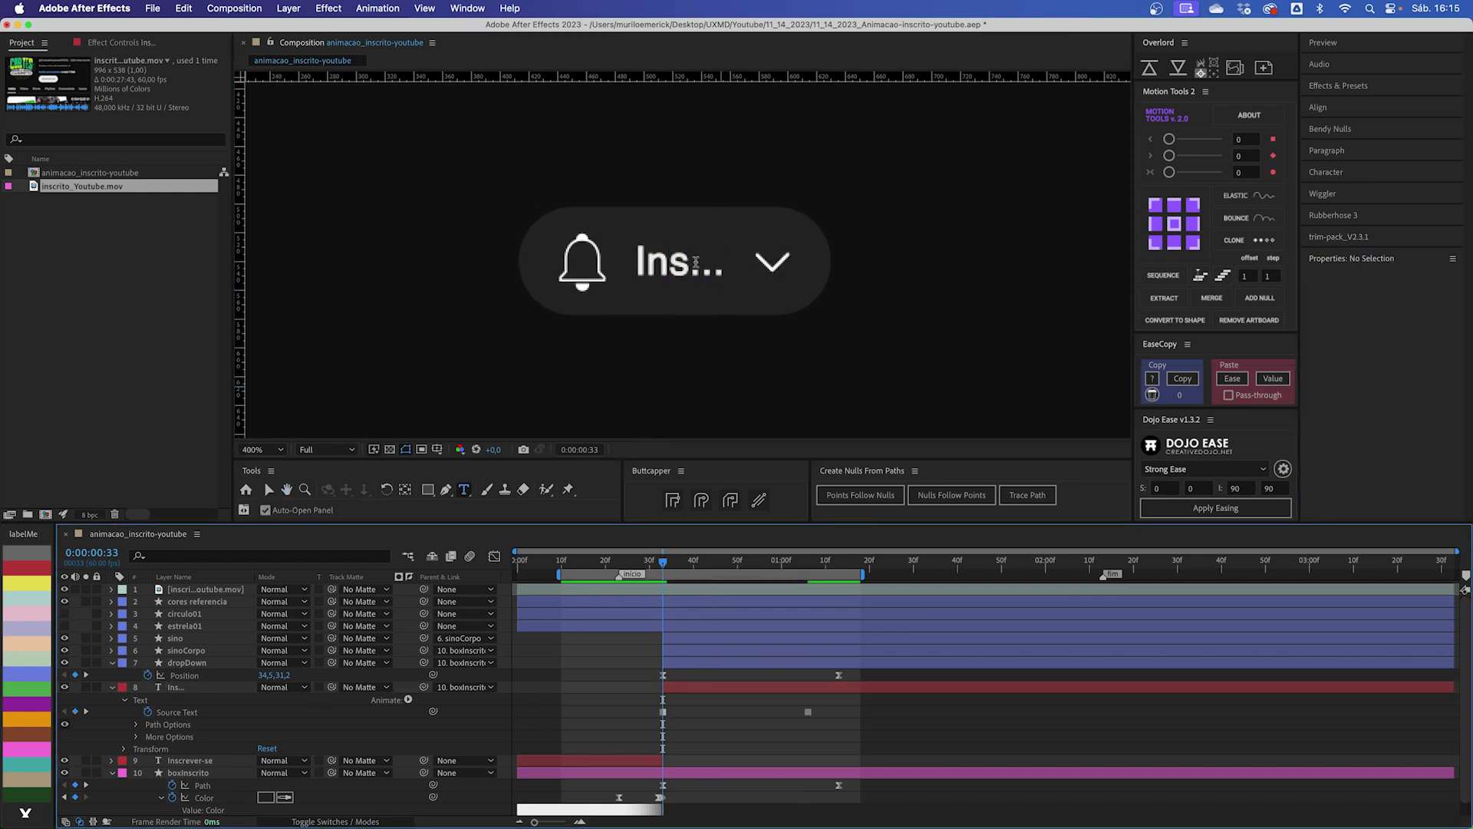
pyautogui.moveTo(664, 560); pyautogui.dragTo(695, 565)
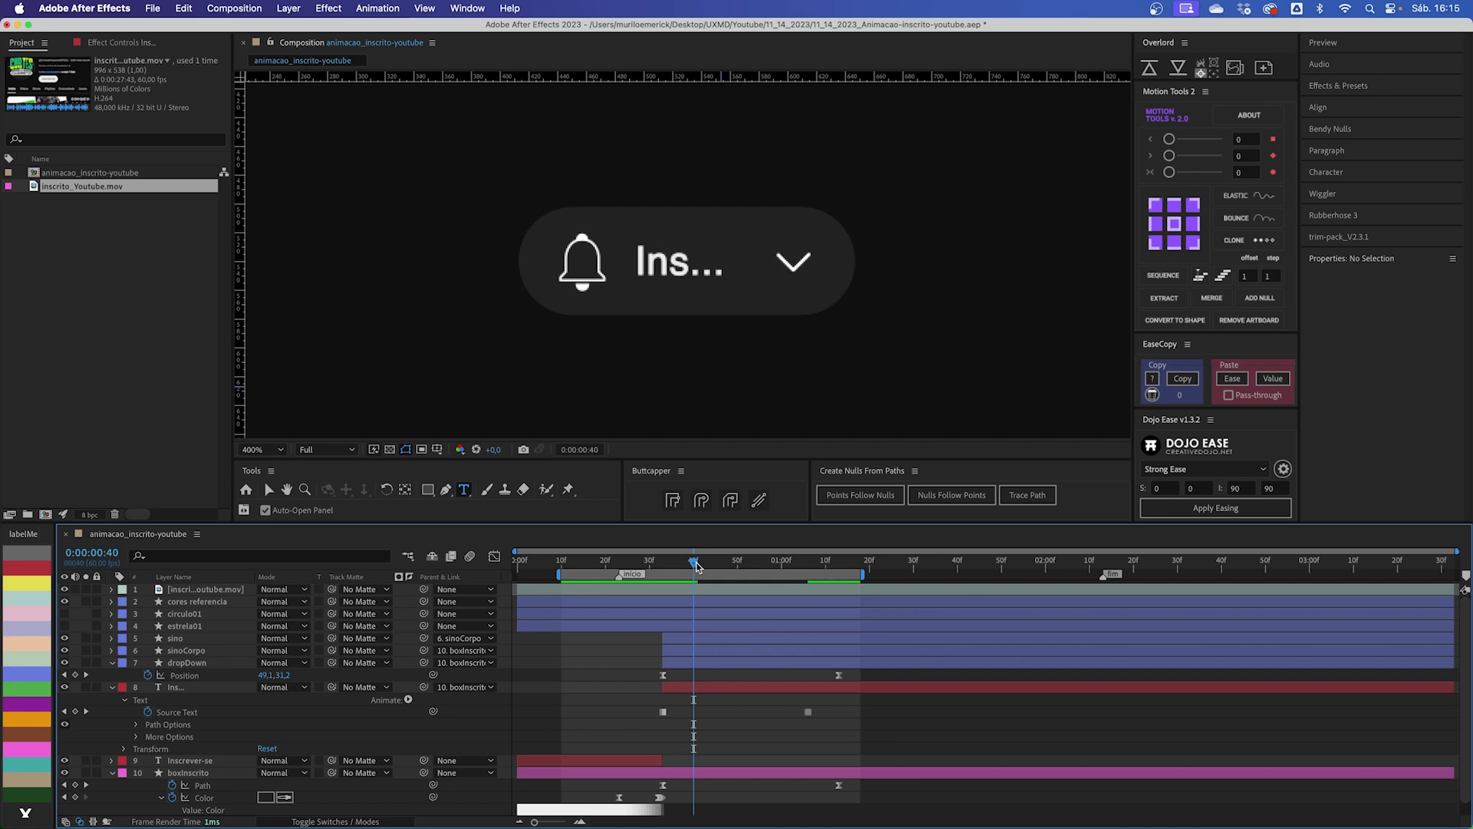
# Step: At 0:00:00:40, change the Inscrito layer's text to "Insc..."
pyautogui.click(709, 689)
pyautogui.click(691, 262)
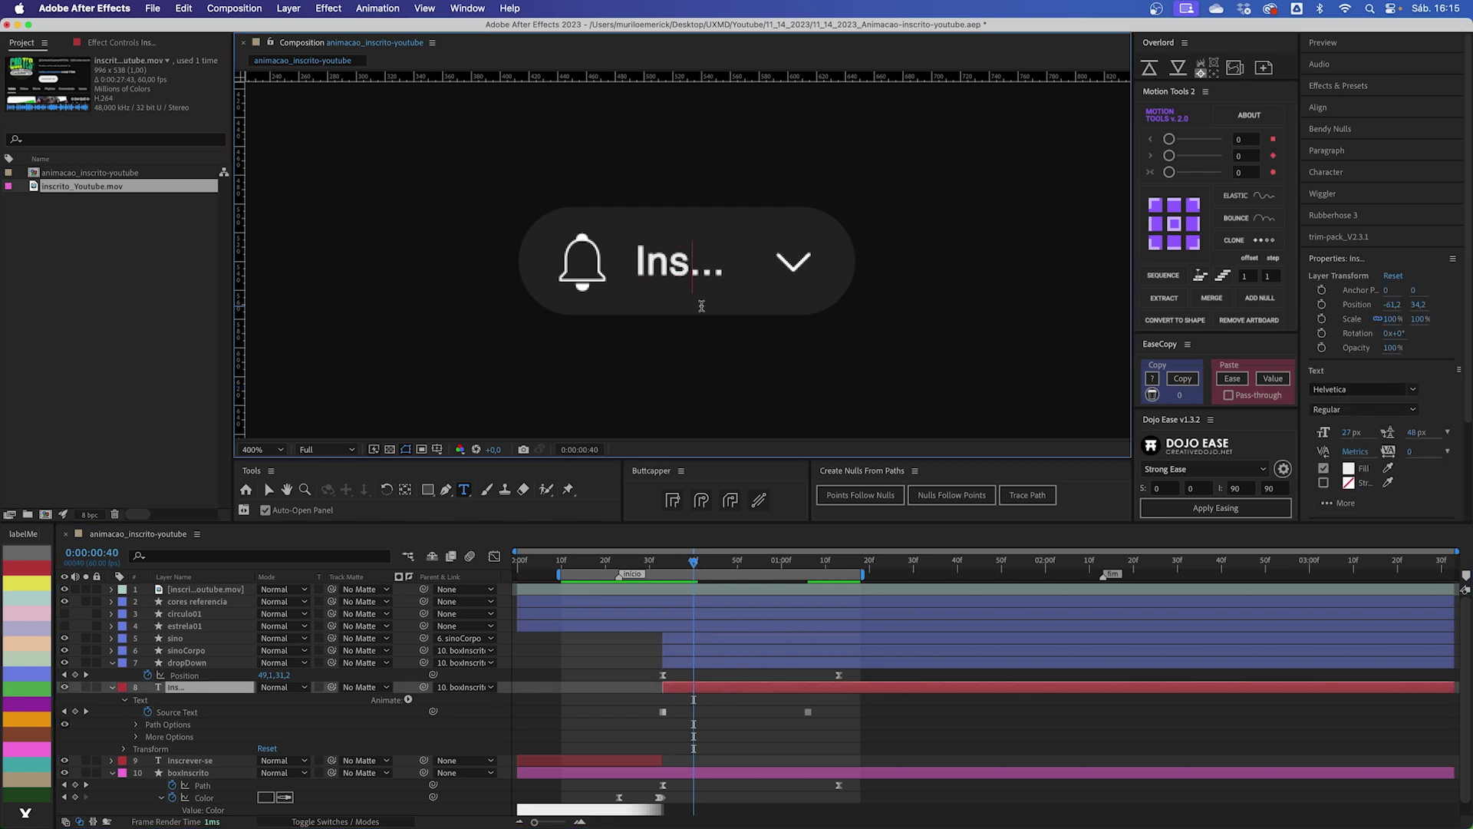
pyautogui.write('t')
pyautogui.press('BackSpace')
pyautogui.write('c')
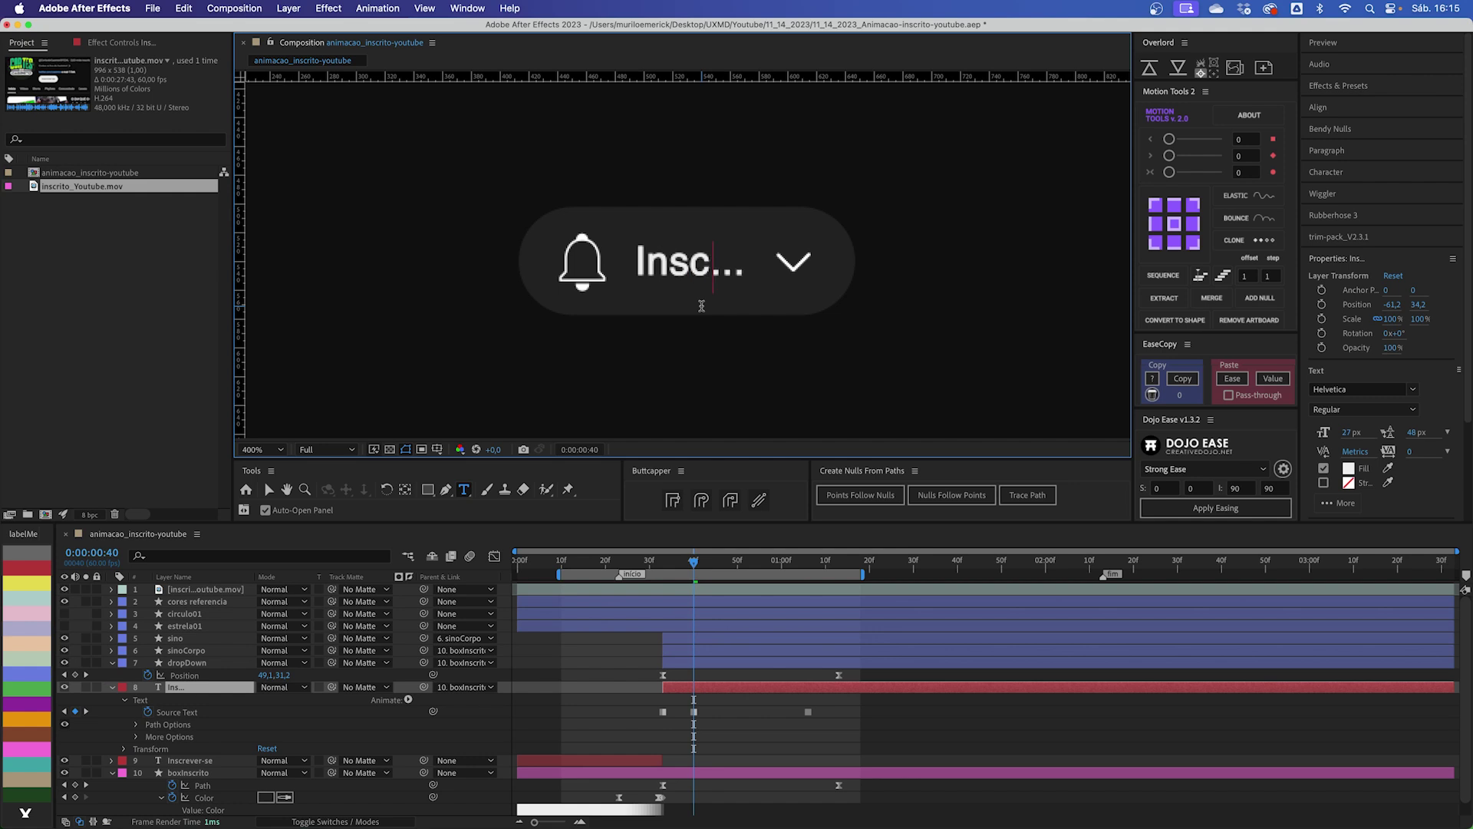
pyautogui.click(712, 712)
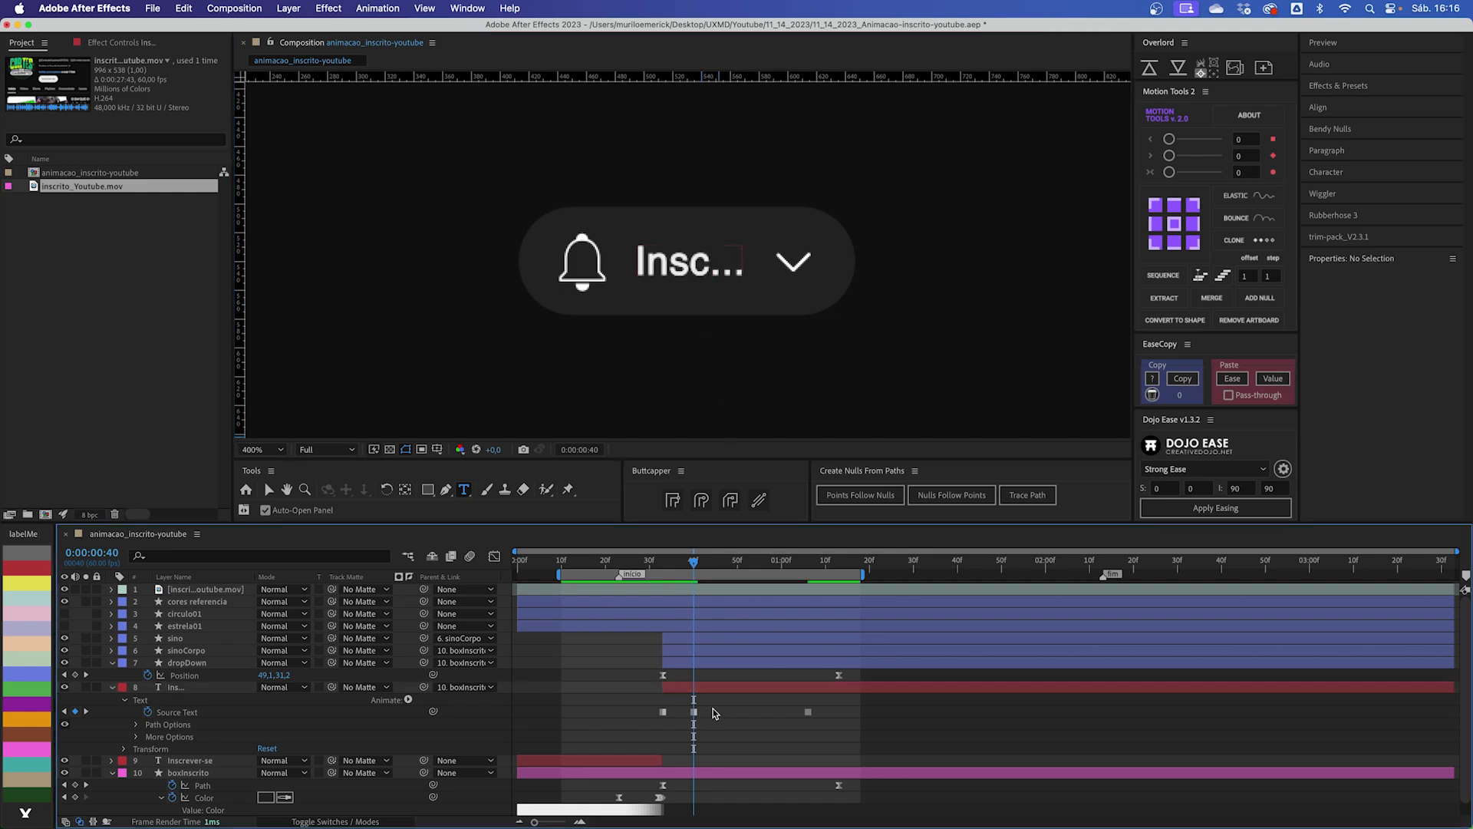
# Step: At 0:00:00:46, change the Inscrito layer's text to "Inscr..."
pyautogui.press('pagedown')
pyautogui.press('pagedown')
pyautogui.press('pagedown')
pyautogui.press('pagedown')
pyautogui.press('pagedown')
pyautogui.press('pagedown')
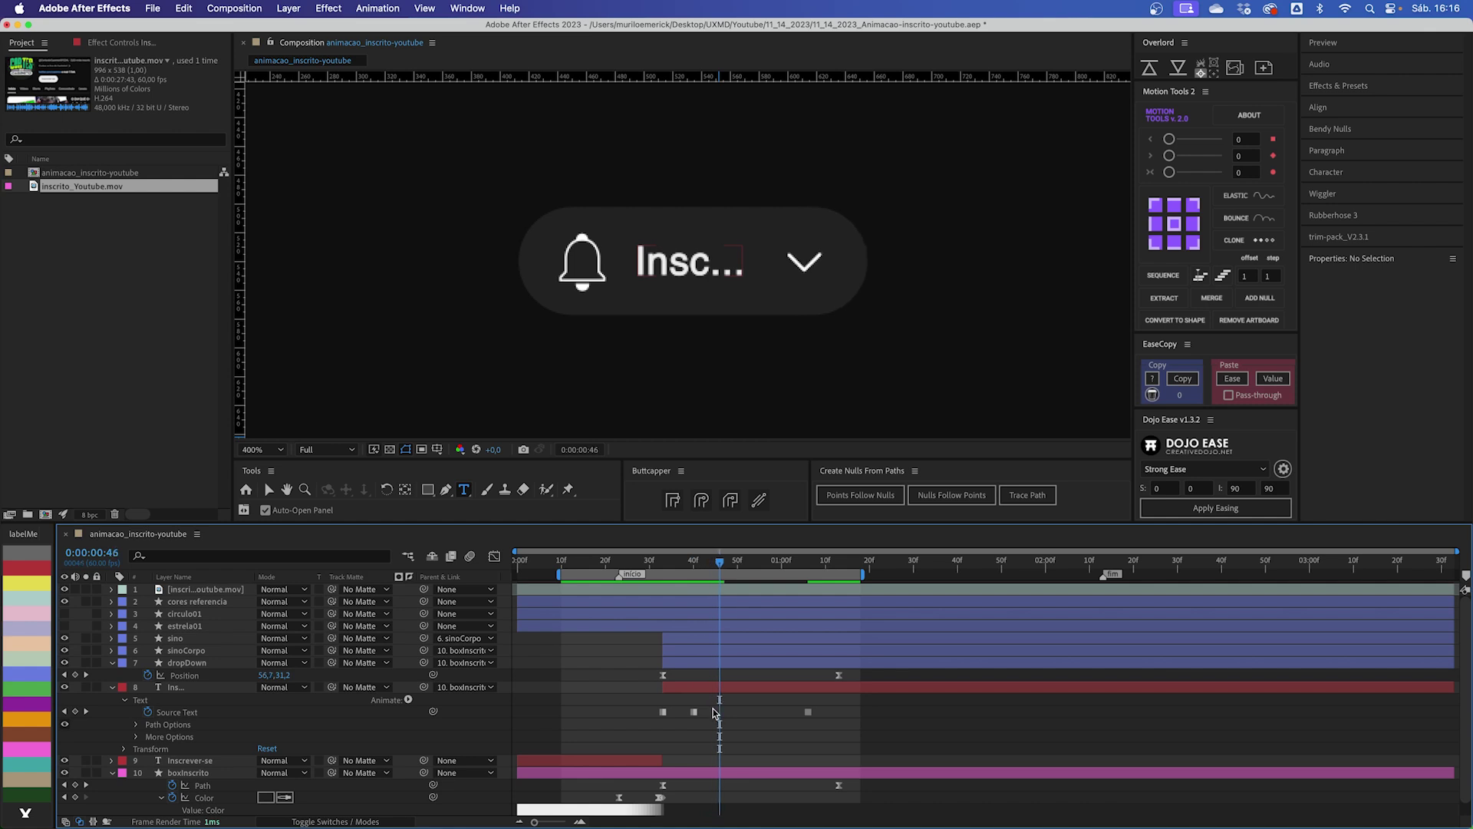
pyautogui.click(725, 688)
pyautogui.click(711, 264)
pyautogui.write('r')
pyautogui.click(741, 708)
# Step: At 0:00:00:52, change the Inscrito layer's text to "Inscri..", with only two trailing dots
pyautogui.press('pagedown')
pyautogui.press('pagedown')
pyautogui.press('pagedown')
pyautogui.press('pagedown')
pyautogui.press('pagedown')
pyautogui.press('pagedown')
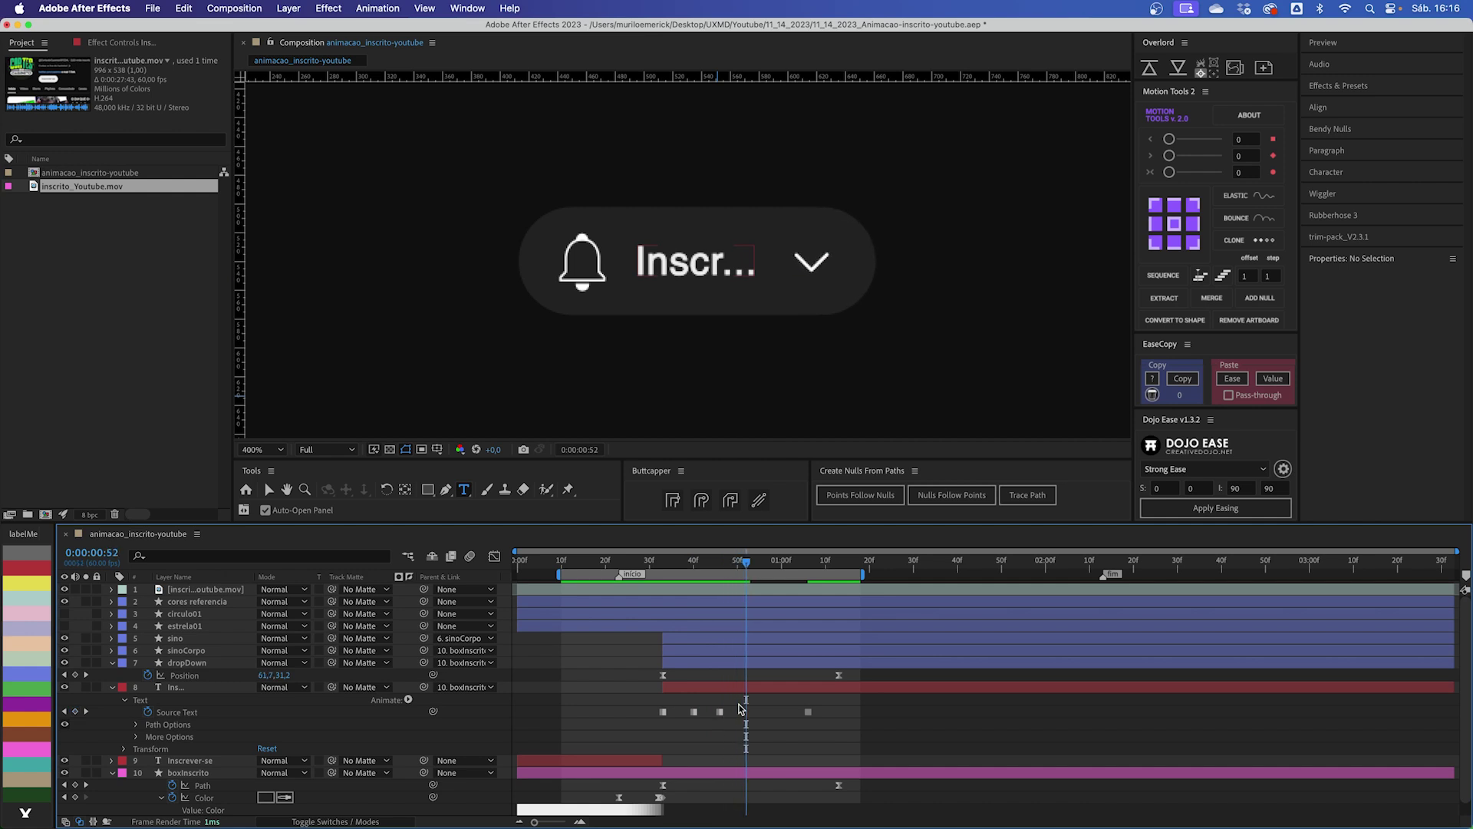
pyautogui.click(721, 694)
pyautogui.click(722, 262)
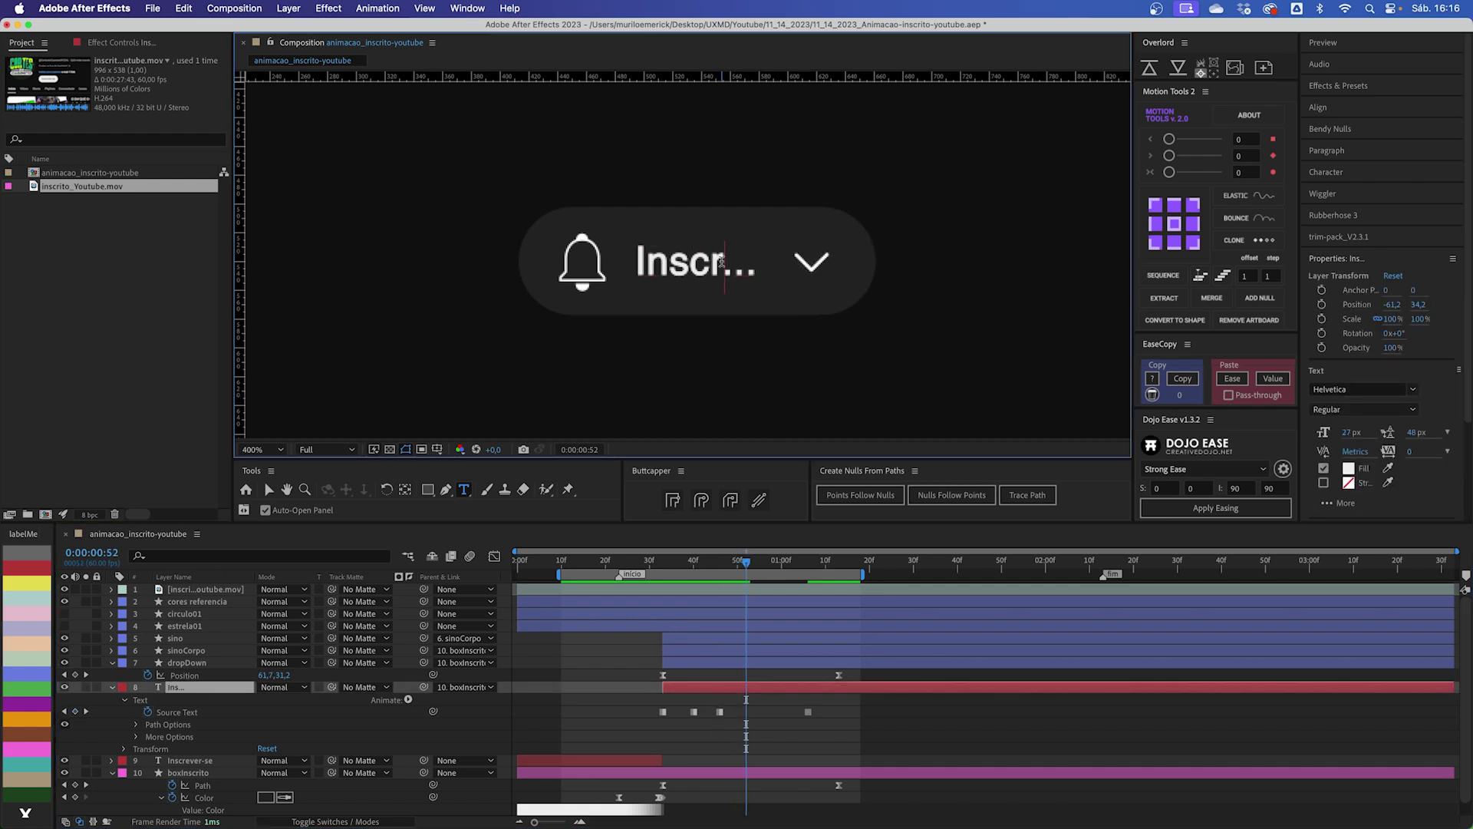
pyautogui.write('i')
pyautogui.moveTo(756, 270); pyautogui.dragTo(766, 267)
pyautogui.press('BackSpace')
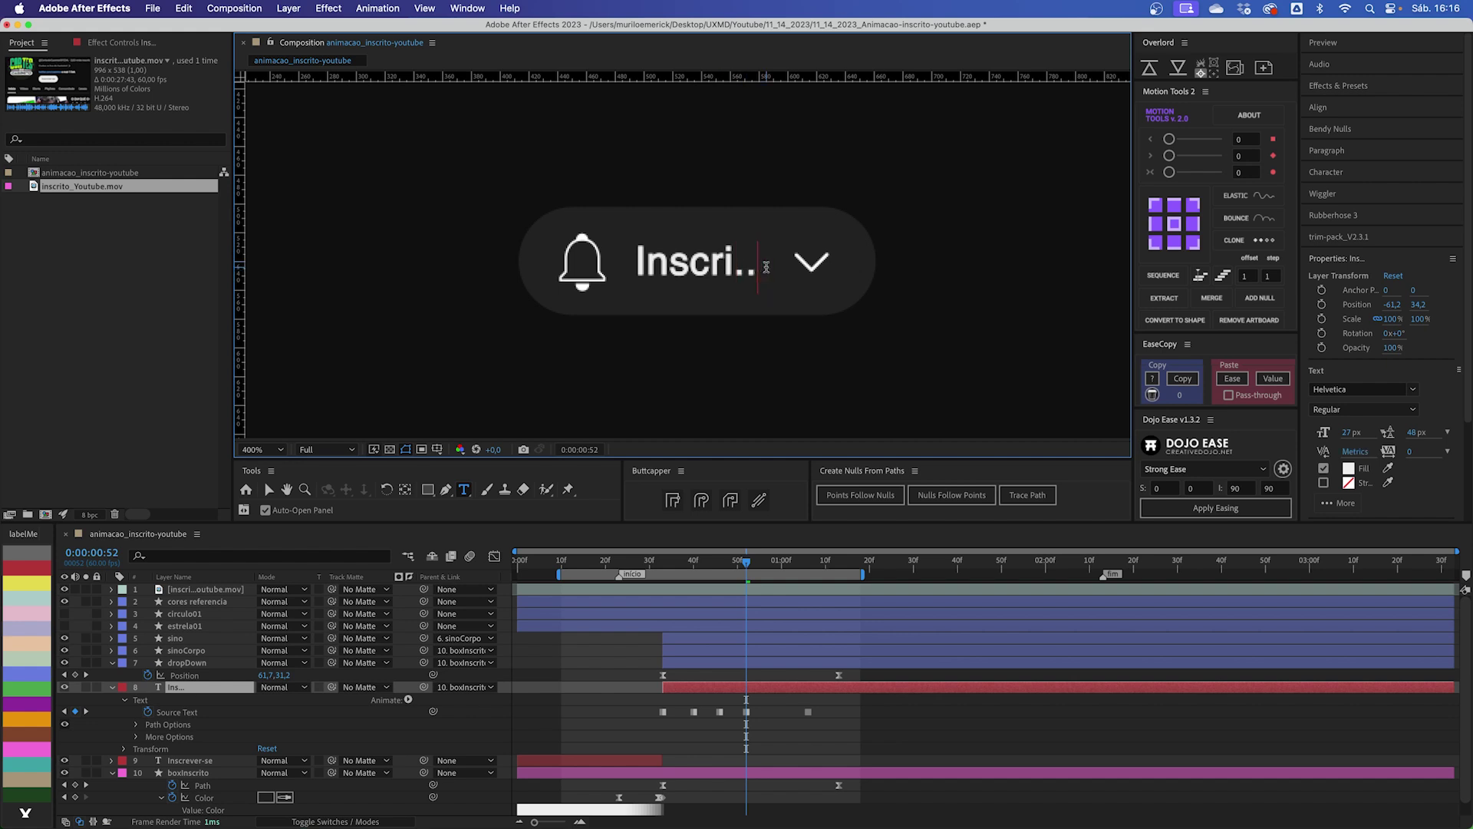
pyautogui.click(777, 712)
# Step: At 0:00:00:58, change the Inscrito layer's text to "Inscrit.."
pyautogui.press('space')
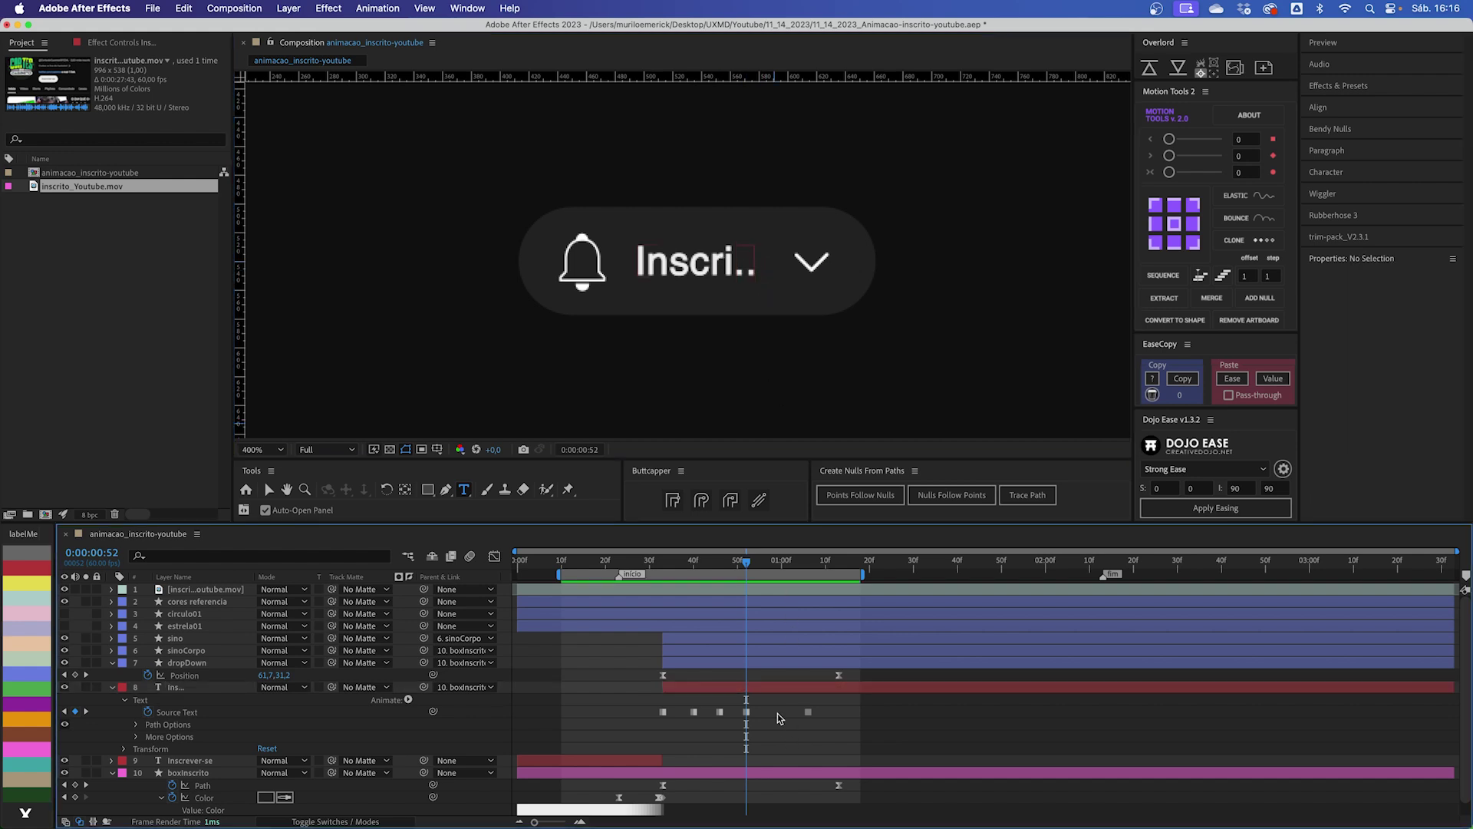
pyautogui.click(777, 688)
pyautogui.click(738, 261)
pyautogui.write('t')
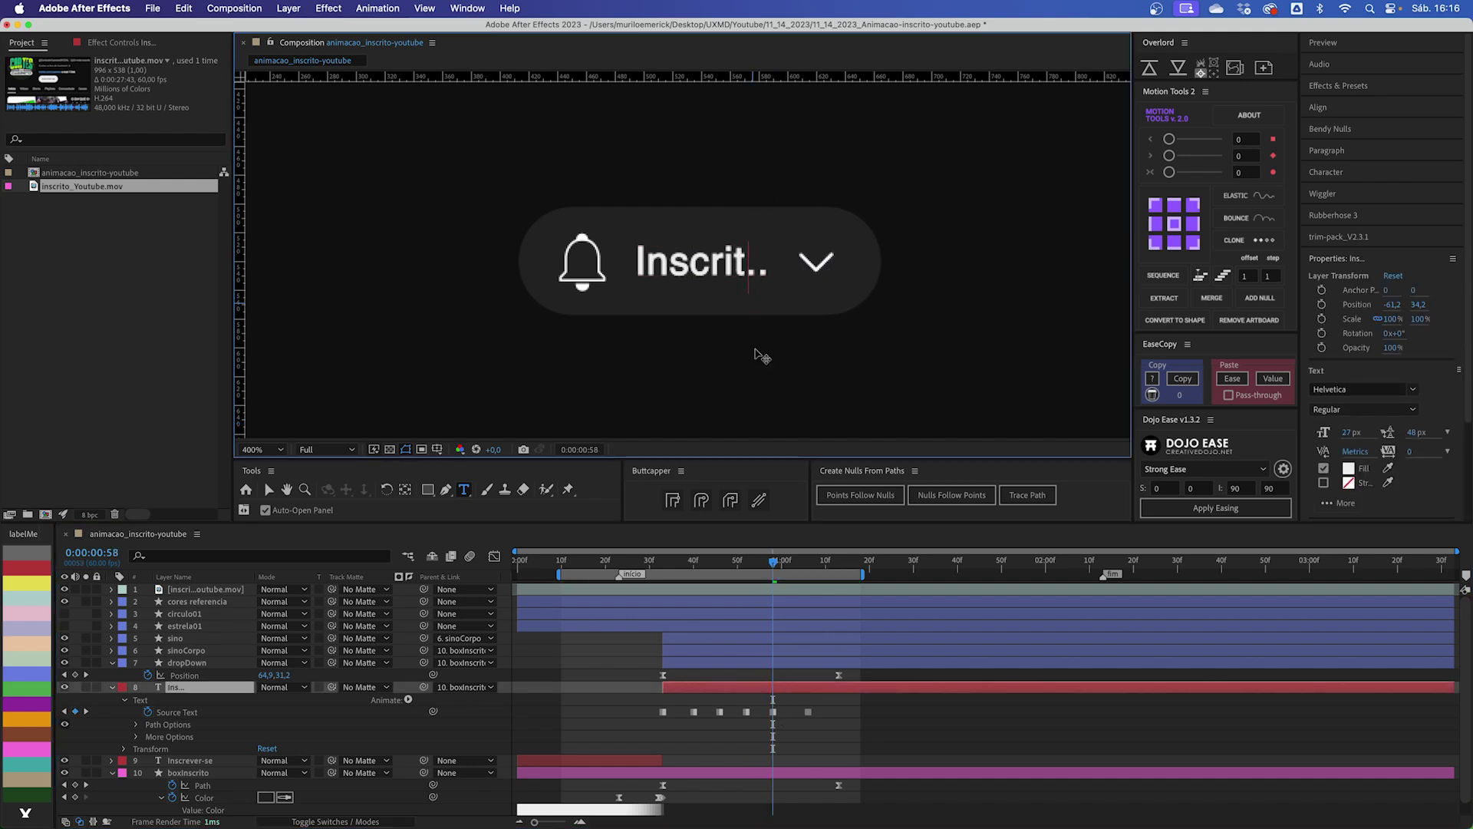
pyautogui.click(788, 728)
# Step: Step forward frame by frame to 0:00:01:06 and check the text at the last Source Text keyframe
pyautogui.press('pagedown')
pyautogui.press('pagedown')
pyautogui.press('pagedown')
pyautogui.press('pagedown')
pyautogui.press('pagedown')
pyautogui.press('pagedown')
pyautogui.press('pagedown')
pyautogui.press('pagedown')
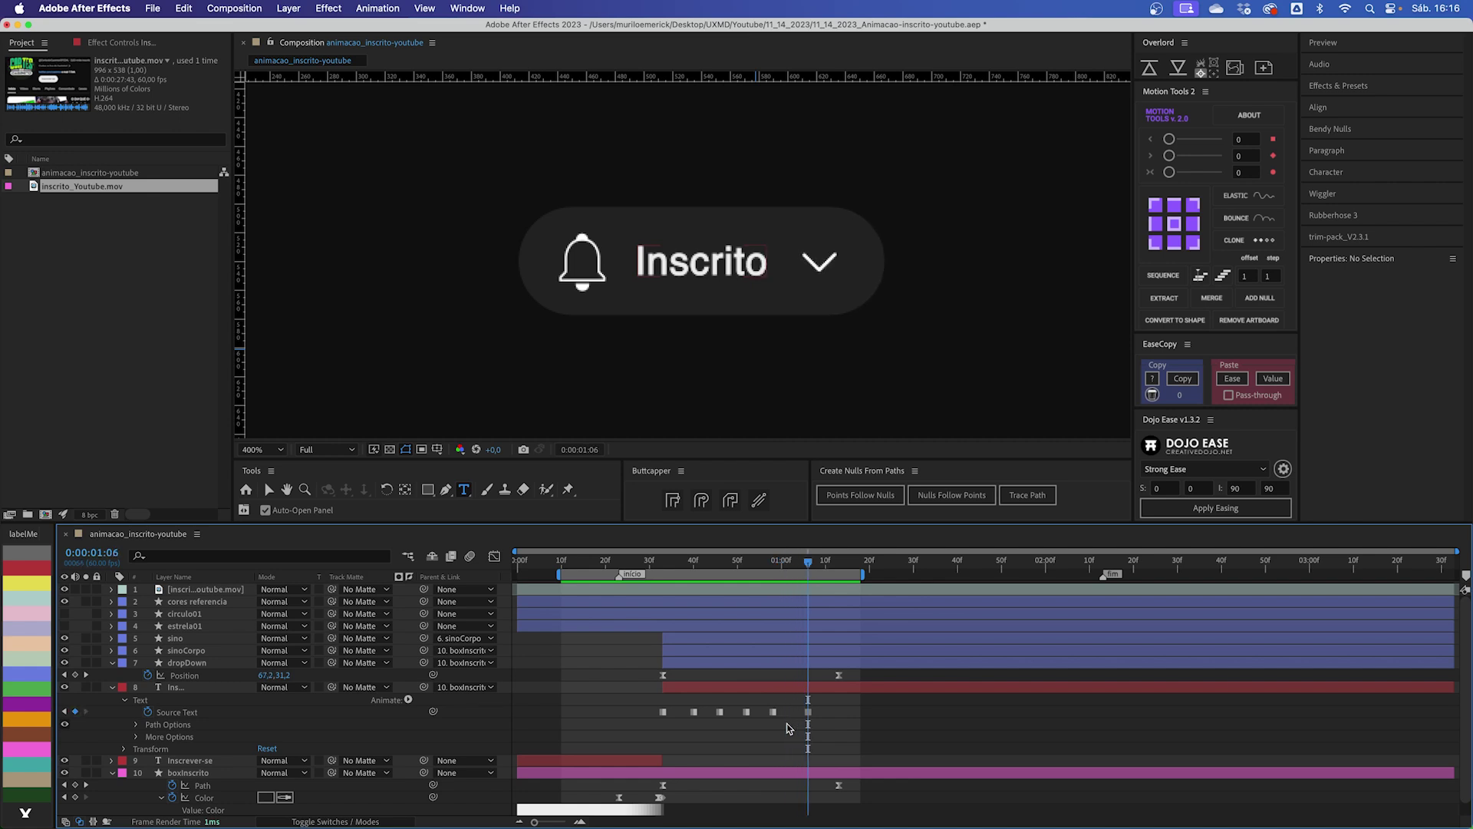
pyautogui.click(808, 714)
pyautogui.click(794, 727)
# Step: Nudge the "Inscrit.." Source Text keyframe to about 0:00:00:59, scrub near 0:00:00:53, and look over the Source Text keyframes
pyautogui.press('v')
pyautogui.click(773, 713)
pyautogui.moveTo(773, 712); pyautogui.dragTo(777, 713)
pyautogui.moveTo(739, 562); pyautogui.dragTo(752, 563)
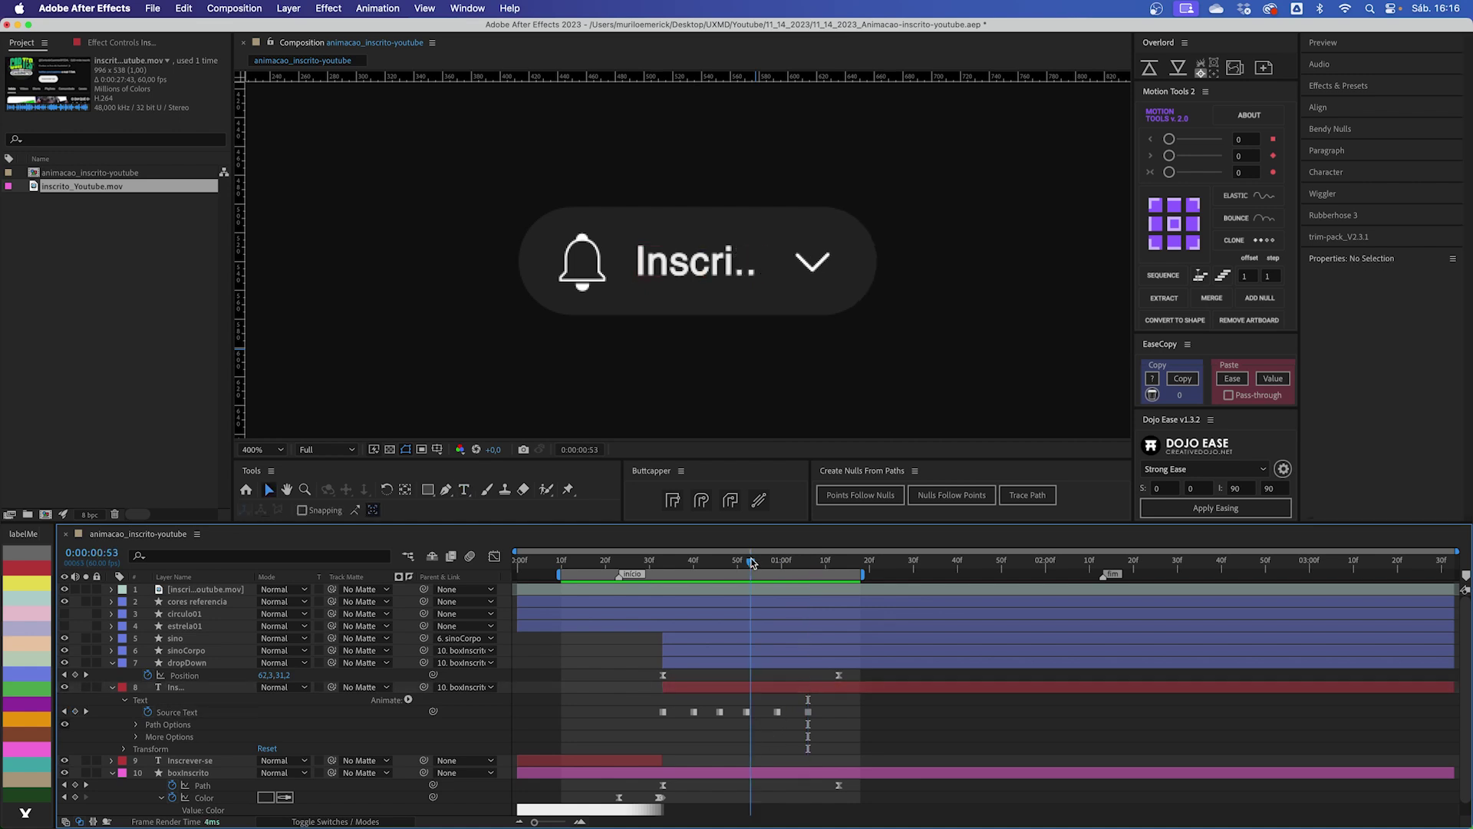
pyautogui.click(662, 713)
pyautogui.click(694, 713)
pyautogui.click(720, 713)
pyautogui.click(747, 713)
pyautogui.click(777, 713)
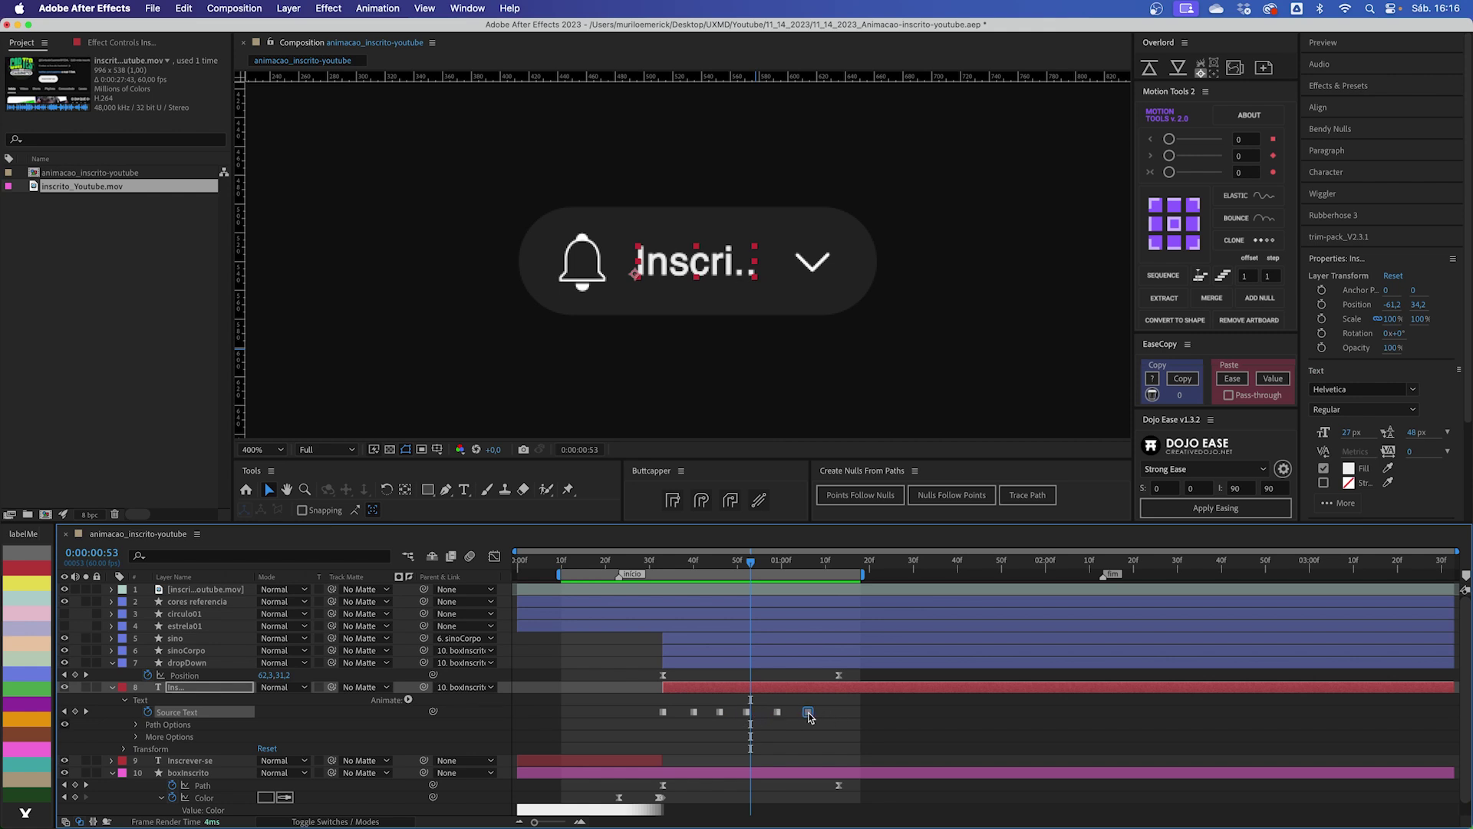
pyautogui.click(695, 727)
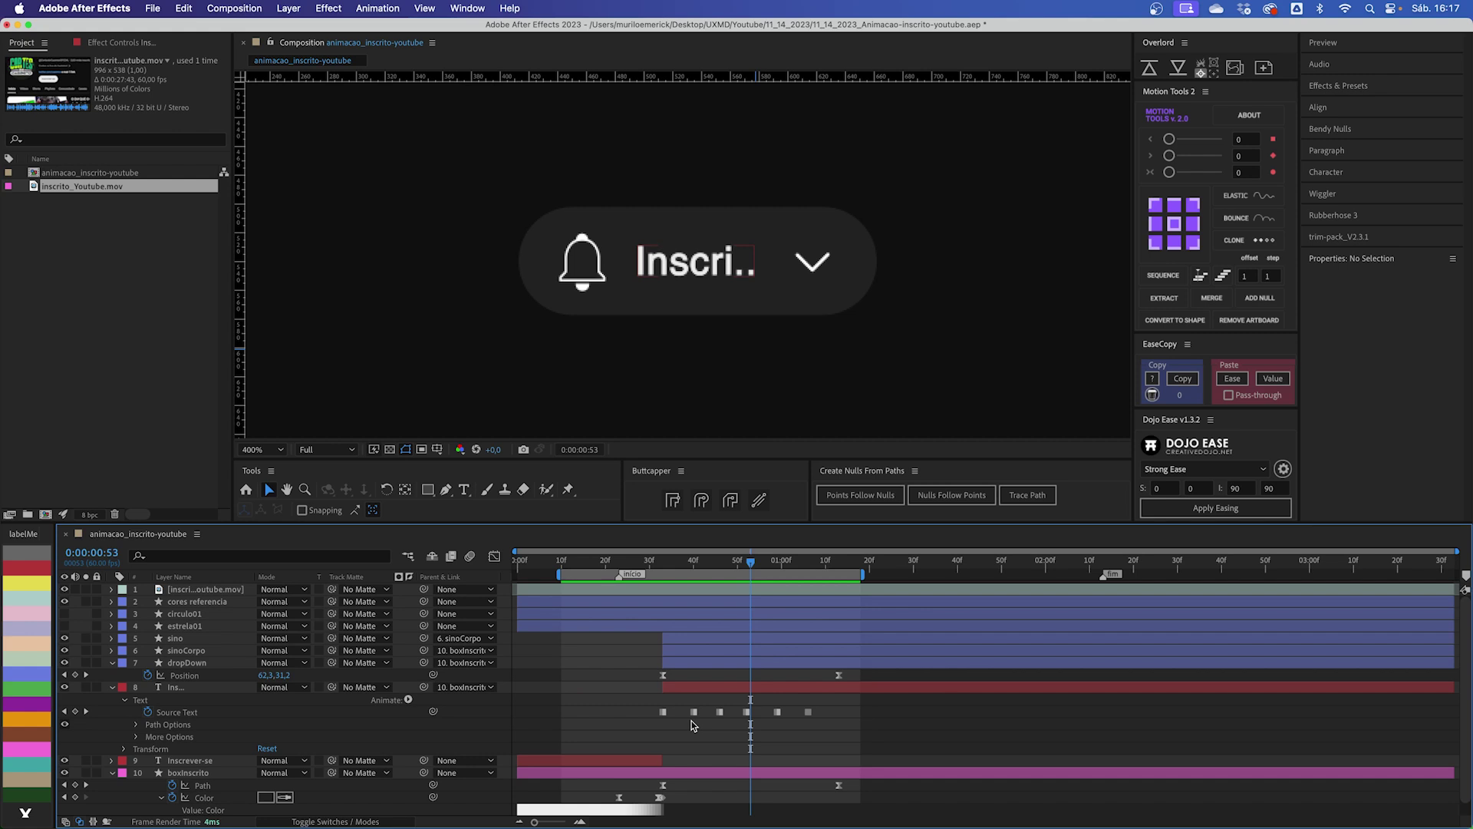
# Step: Vary the spacing of the Source Text keyframes, placing the middle ones at about frames 41, 45, 50 and 58, and play the animation
pyautogui.moveTo(693, 719); pyautogui.dragTo(741, 718)
pyautogui.click(747, 714)
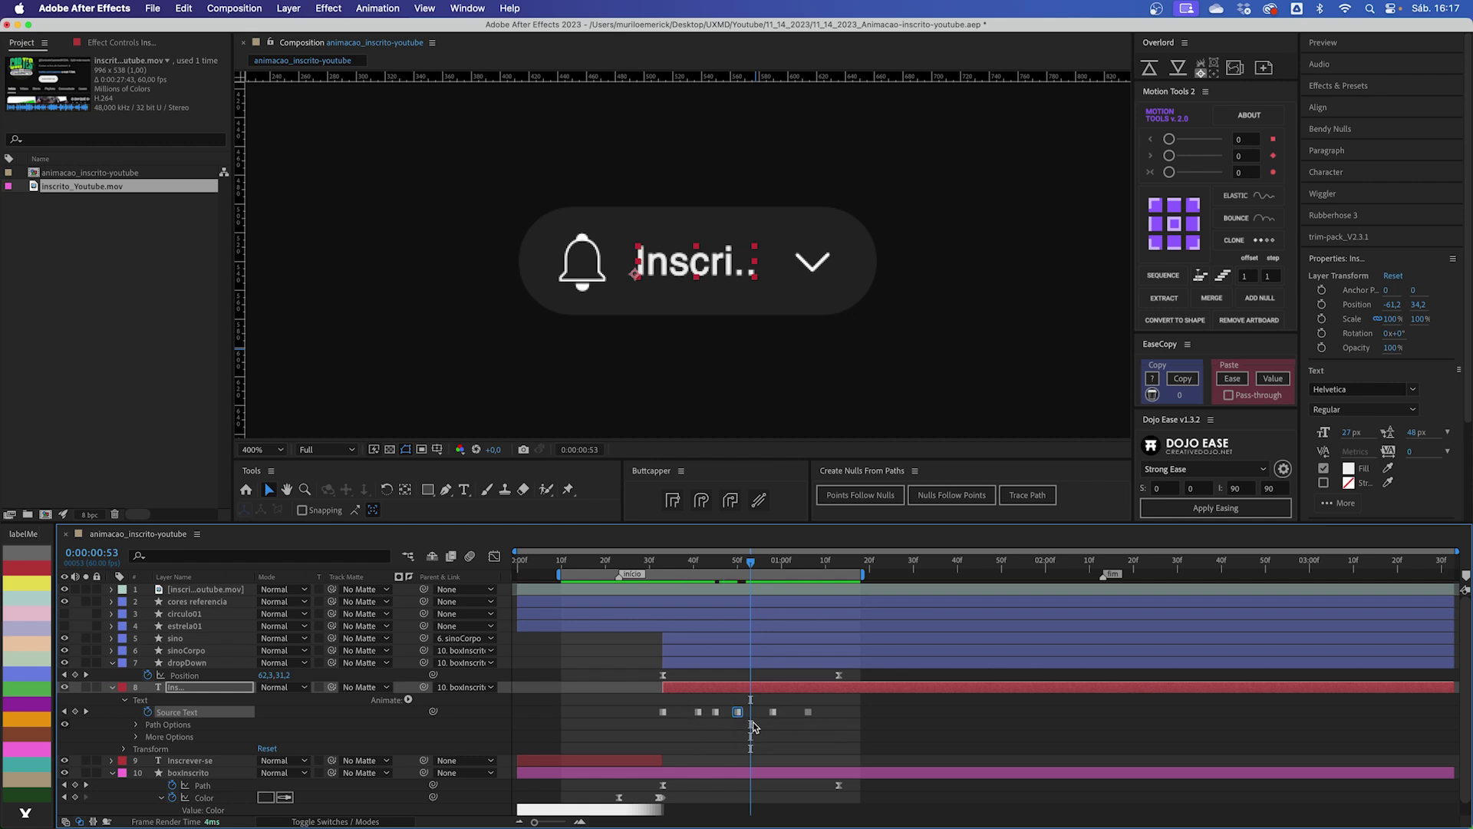
pyautogui.click(752, 726)
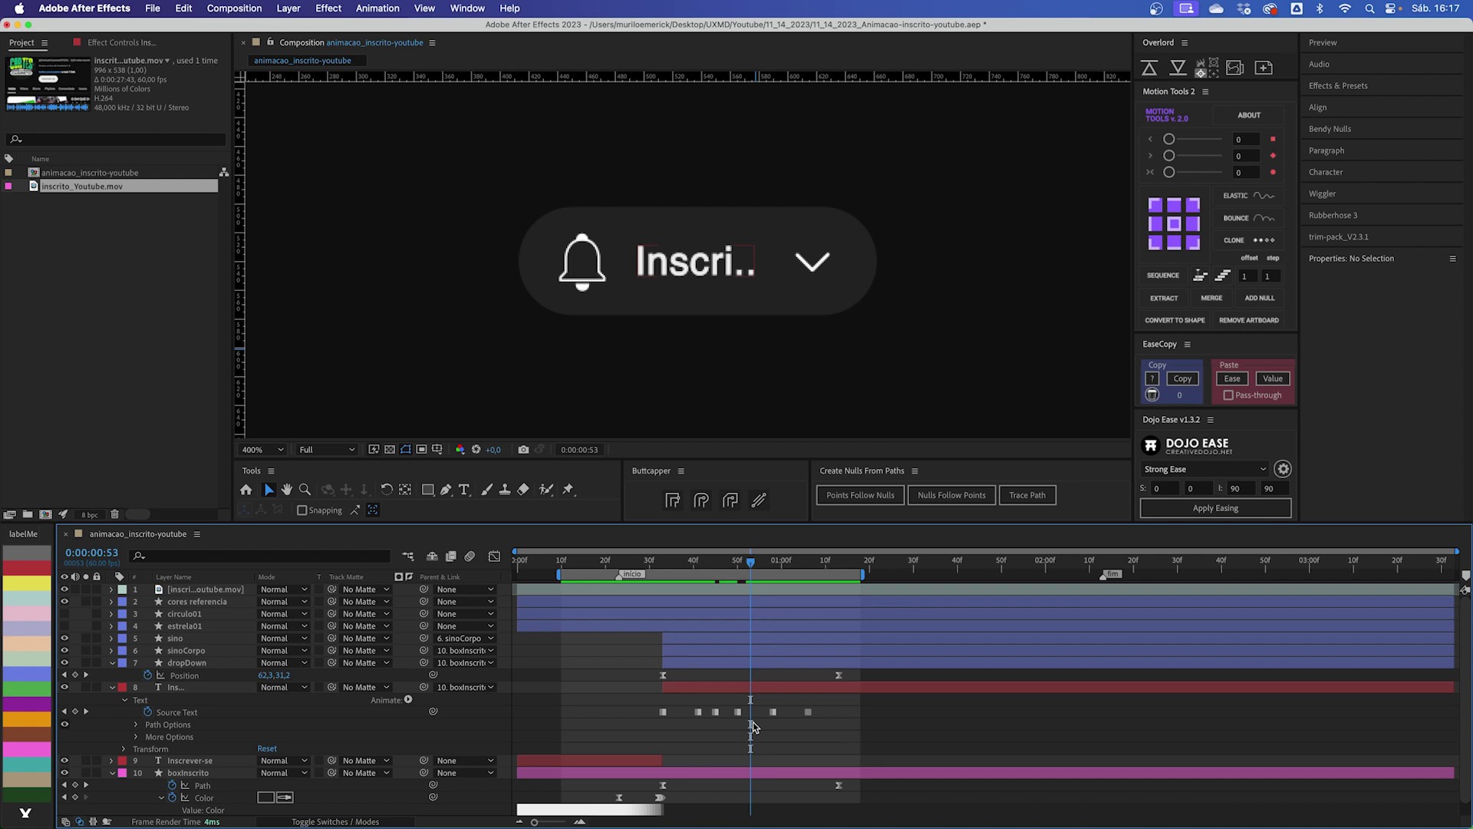
pyautogui.press('space')
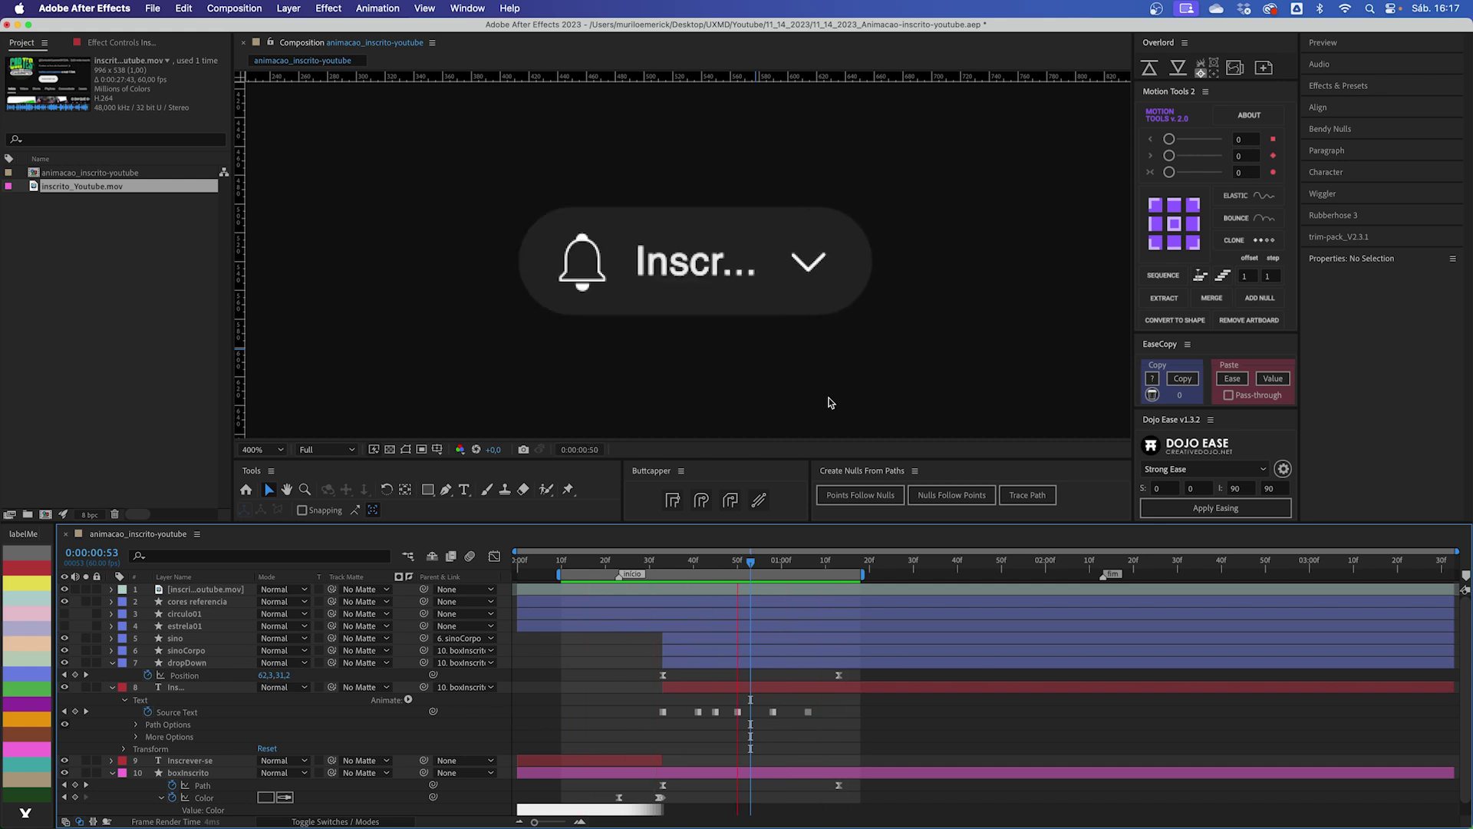
pyautogui.press('space')
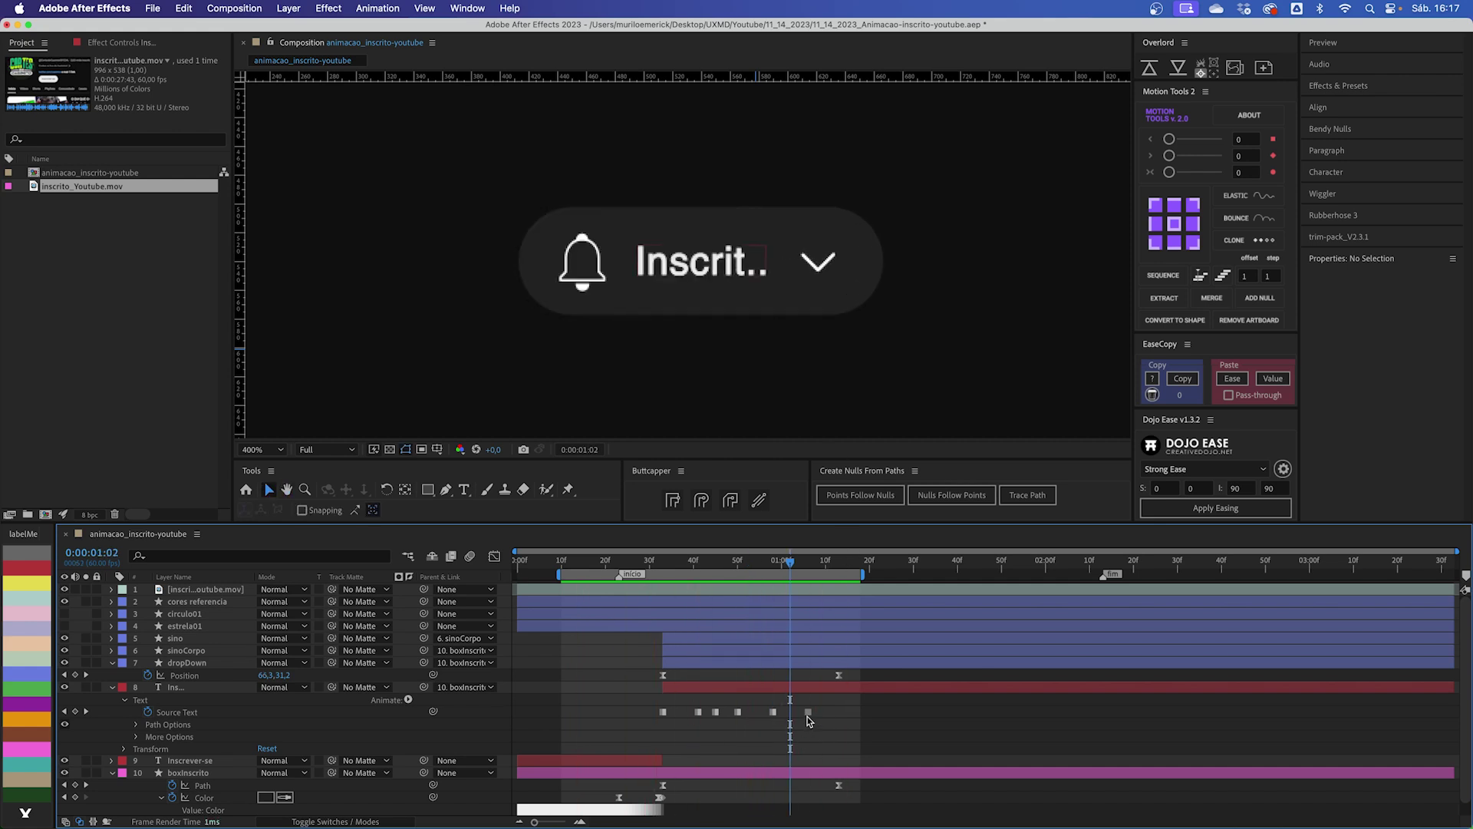
# Step: Spread the later Source Text keyframes to about 0:00:00:47, 0:00:00:53, 0:00:01:04 and 0:00:01:11, and start the preview
pyautogui.click(825, 712)
pyautogui.moveTo(773, 712)
pyautogui.mouseDown()
pyautogui.moveTo(803, 714)
pyautogui.moveTo(723, 716)
pyautogui.moveTo(751, 713)
pyautogui.mouseUp()
pyautogui.click(773, 729)
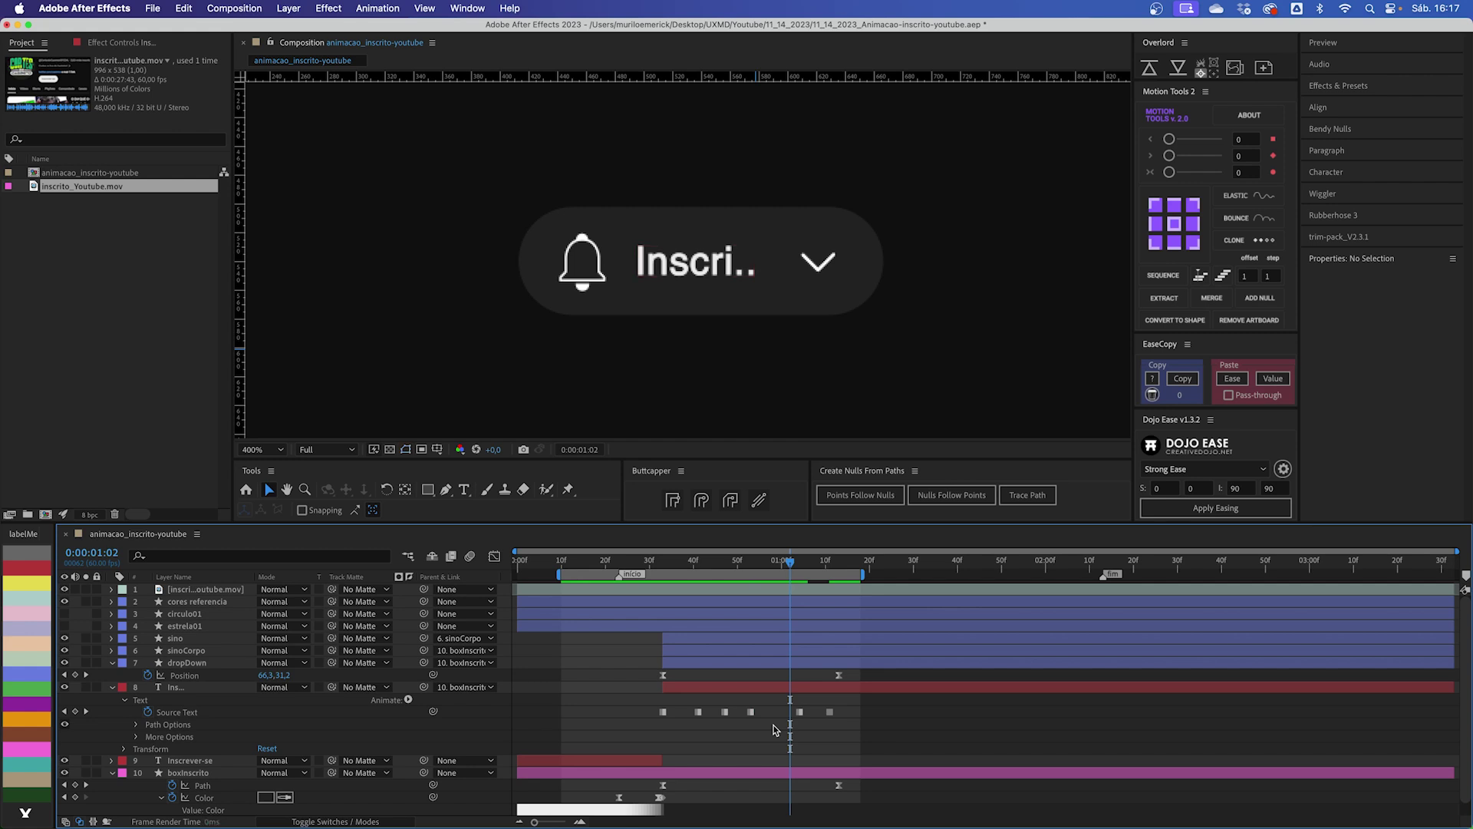
pyautogui.press('space')
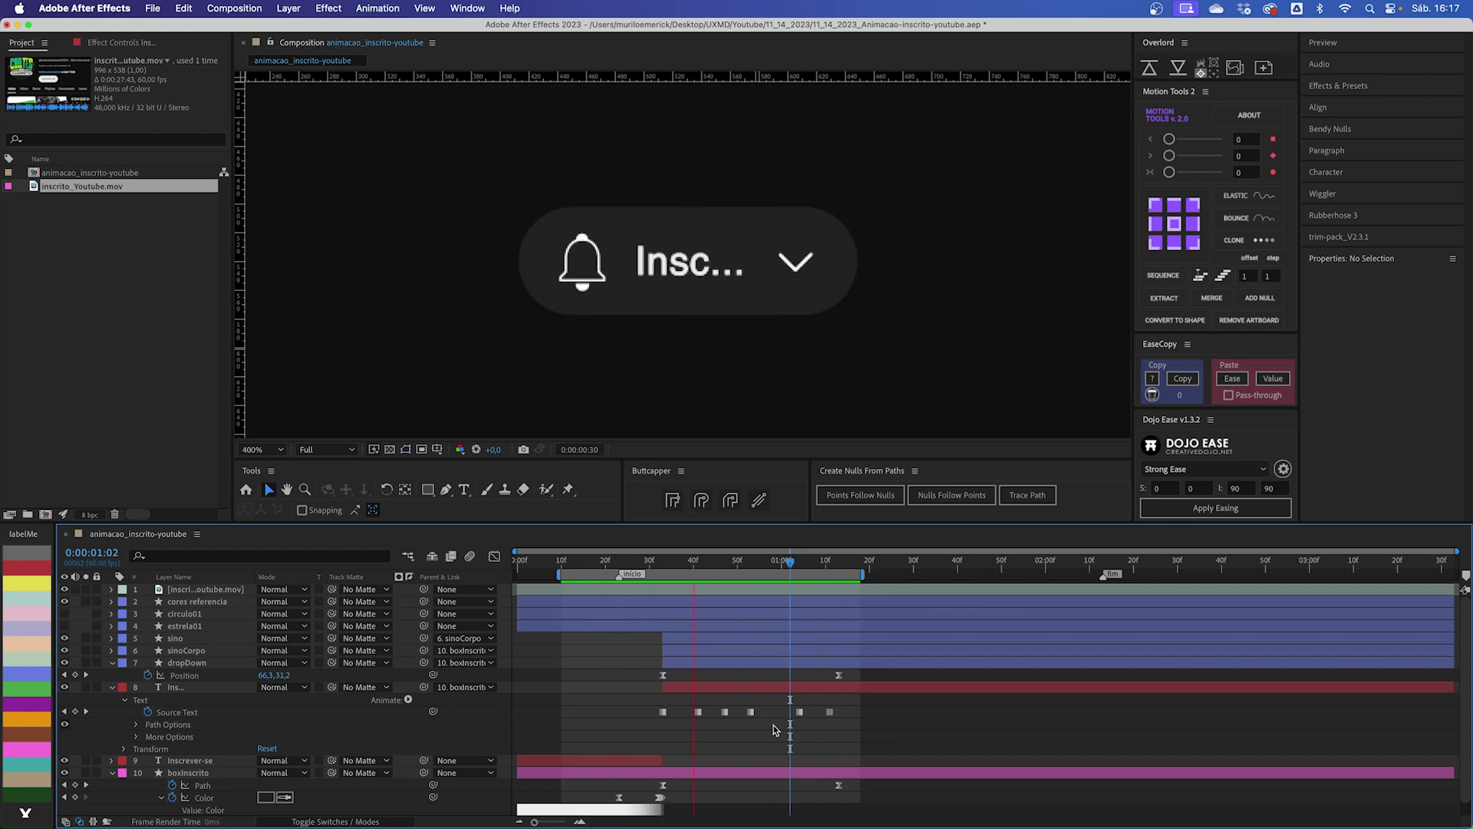
# Step: Extend the work area's end to 0:00:01:36 and play the animation
pyautogui.moveTo(903, 563); pyautogui.dragTo(943, 568)
pyautogui.press('n')
pyautogui.press('space')
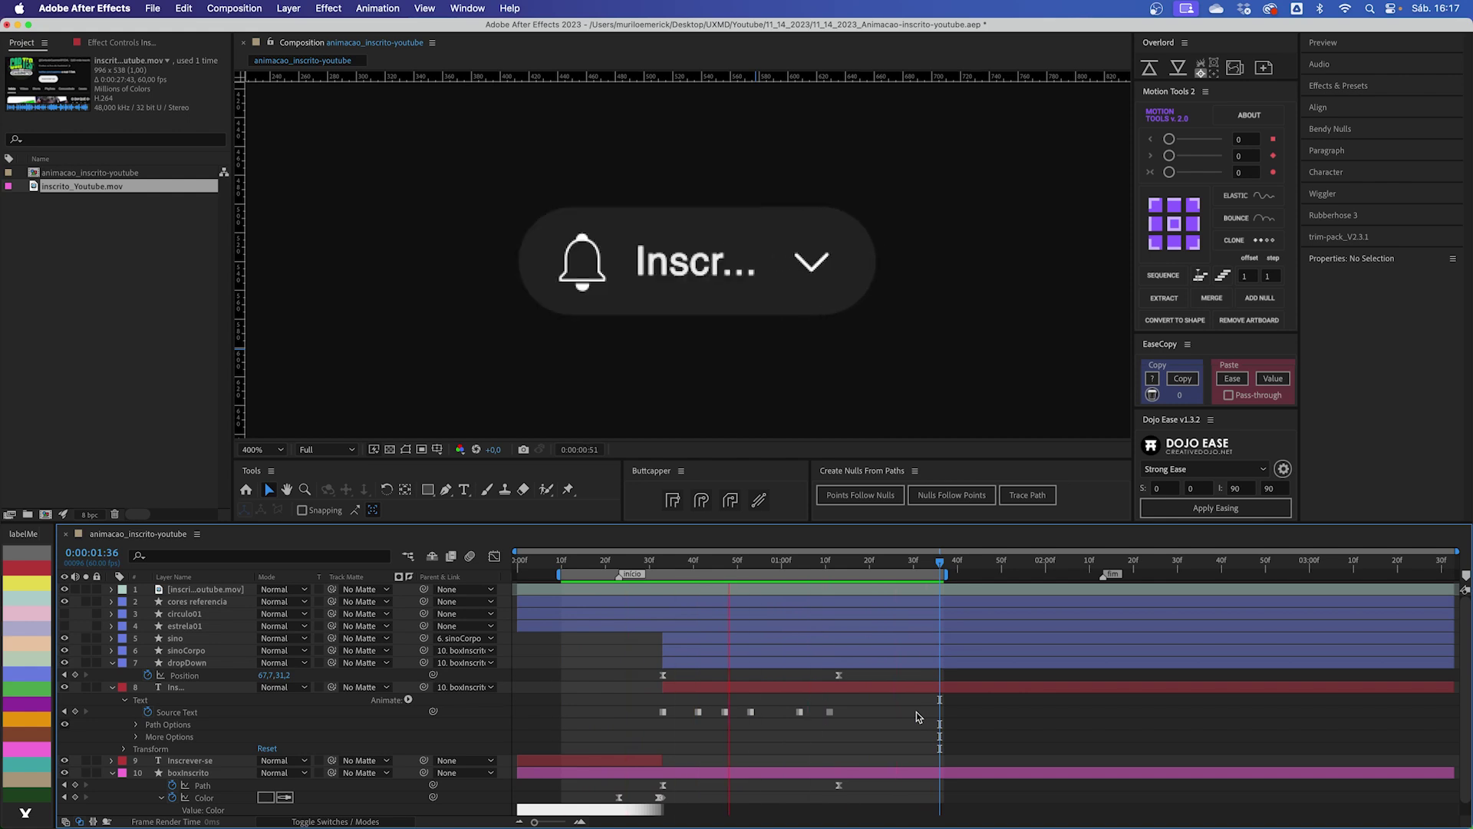
pyautogui.press('space')
# Step: Move the anchor point of the bell layer sinoCorpo from its centre to the top of the bell
pyautogui.click(834, 562)
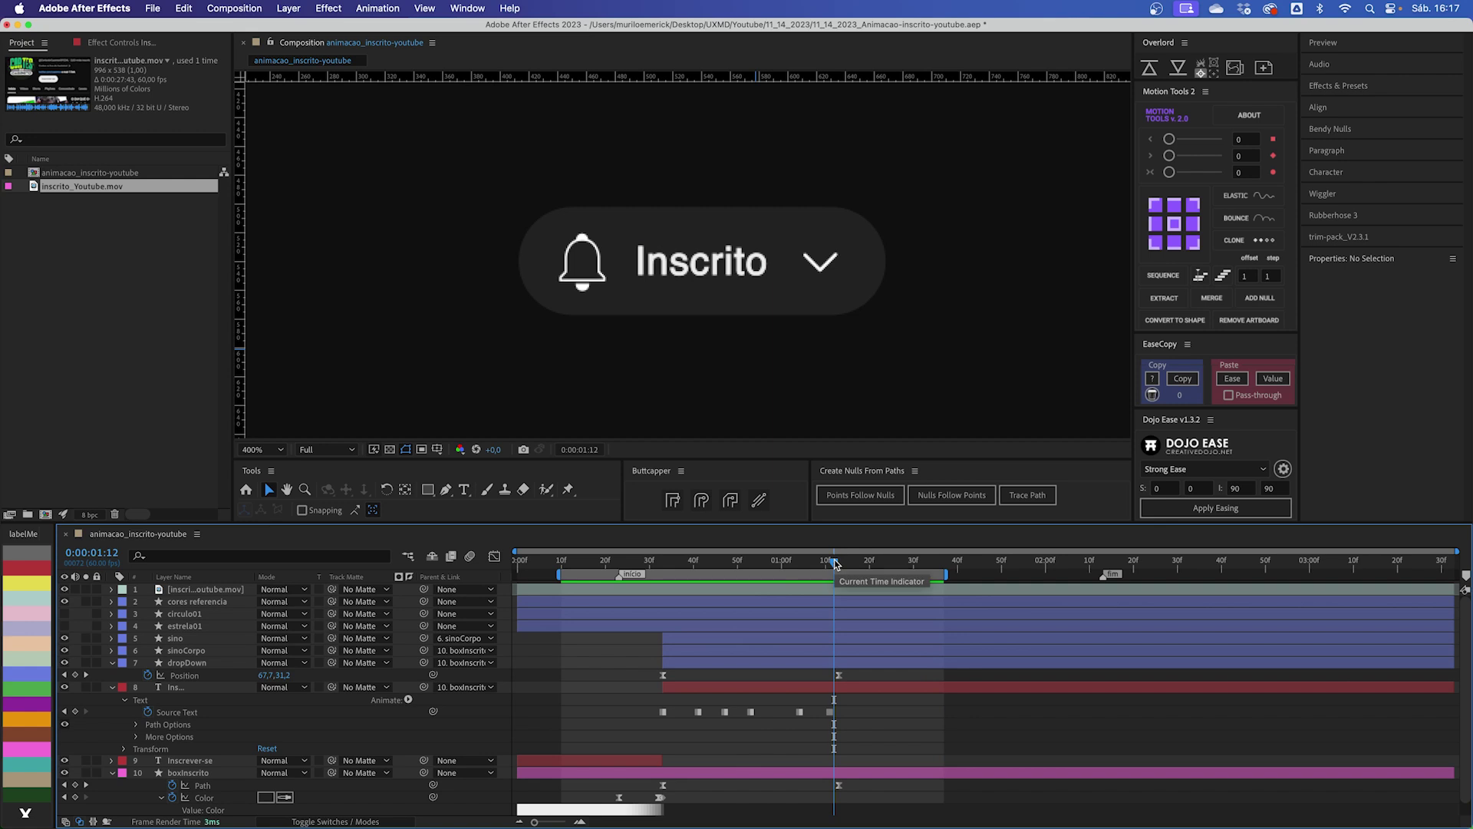
pyautogui.click(583, 269)
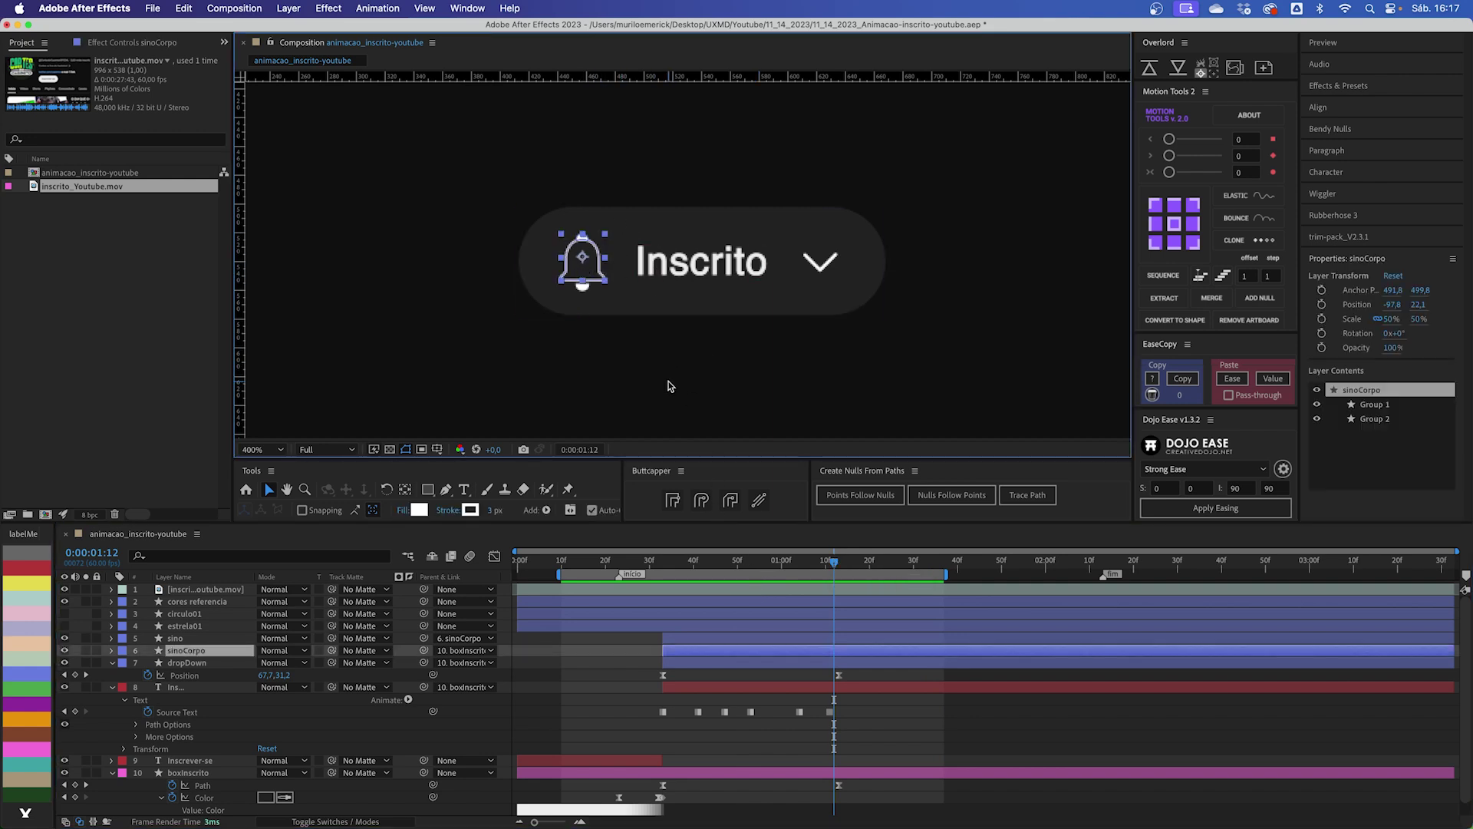
pyautogui.scroll(2, 678, 364)
pyautogui.scroll(-2, 652, 322)
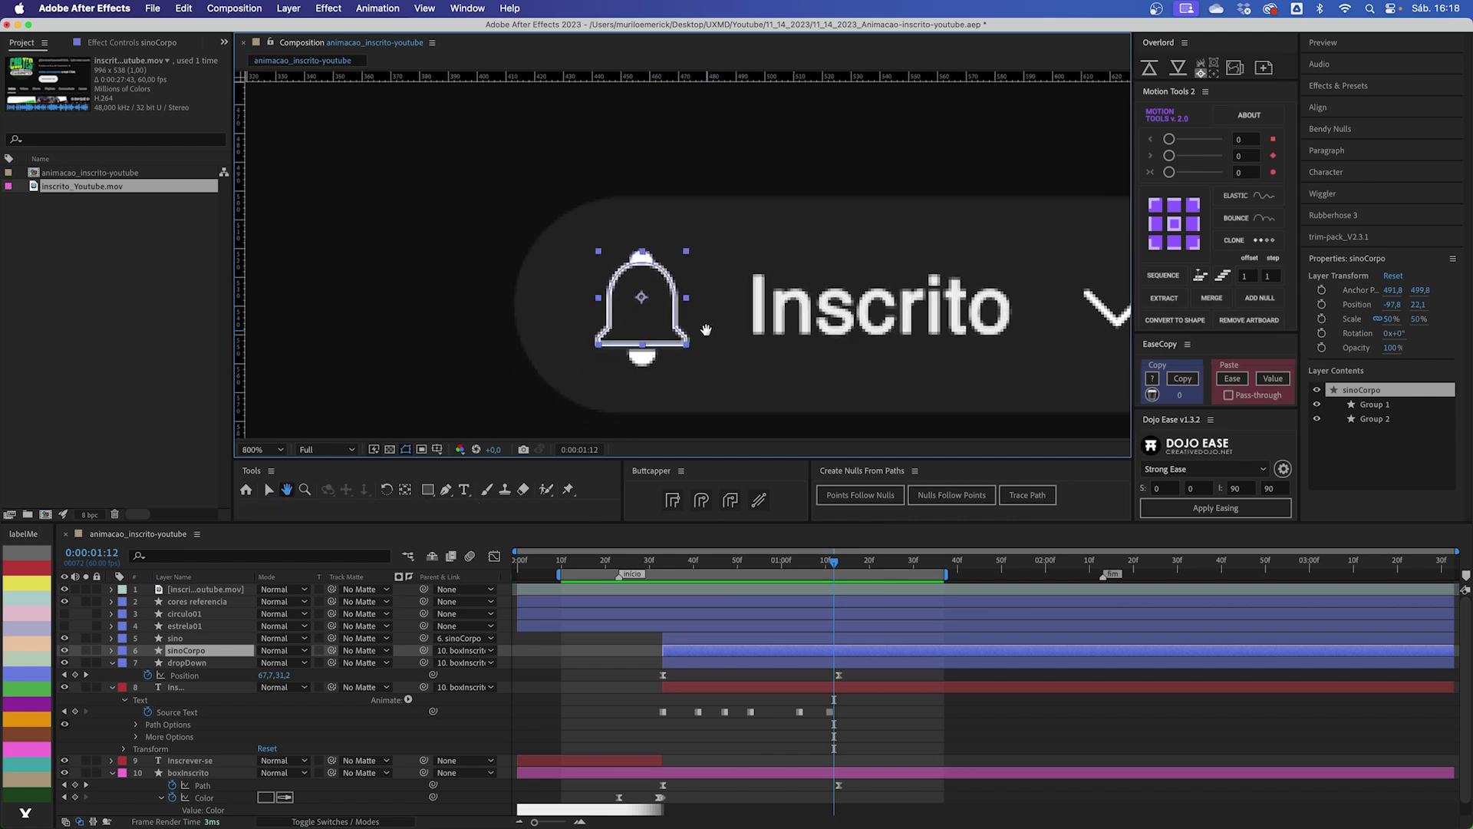
pyautogui.press('y')
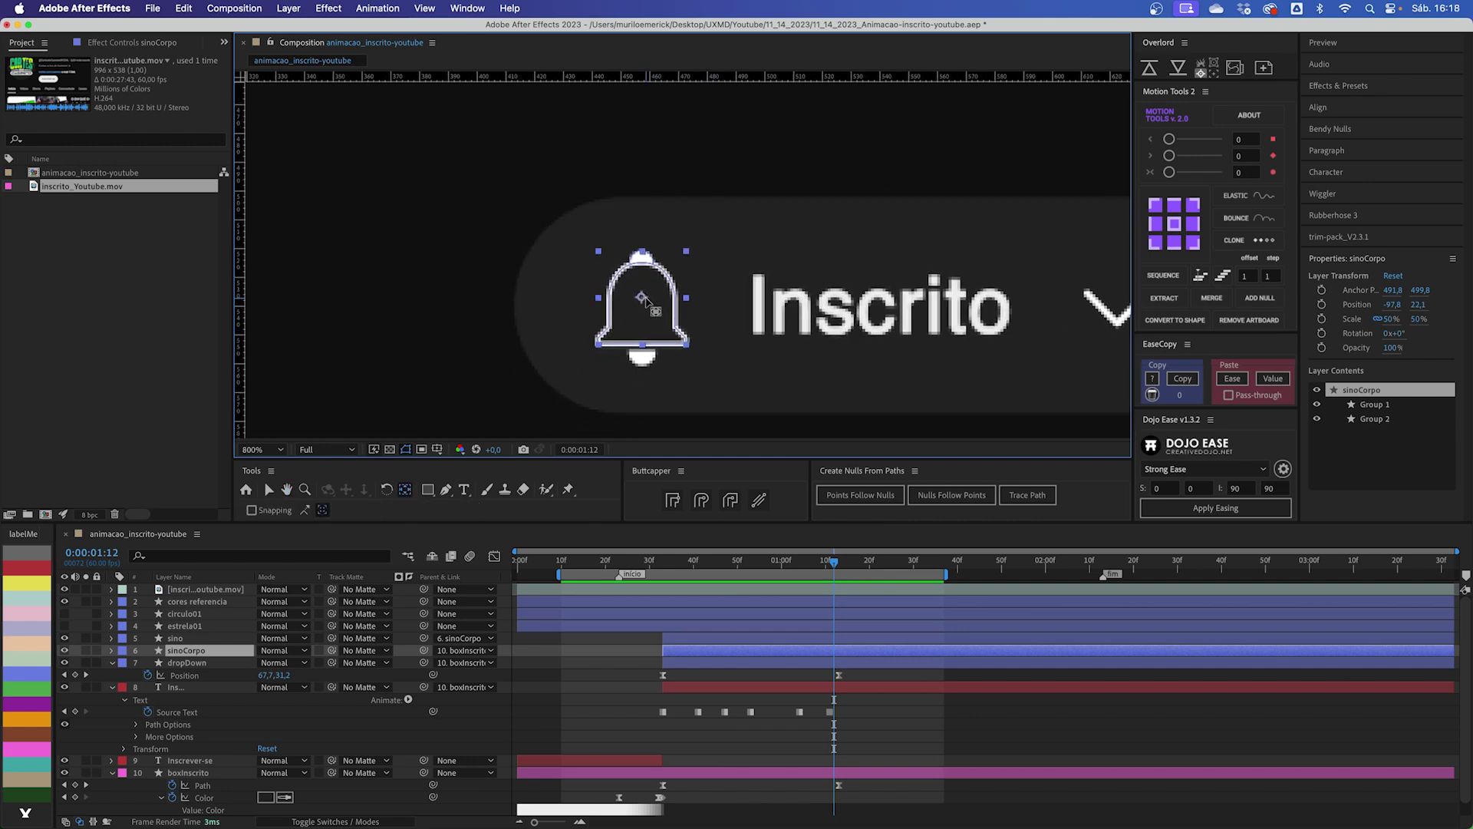
pyautogui.moveTo(641, 297); pyautogui.dragTo(701, 225)
pyautogui.press('.')
pyautogui.press('h')
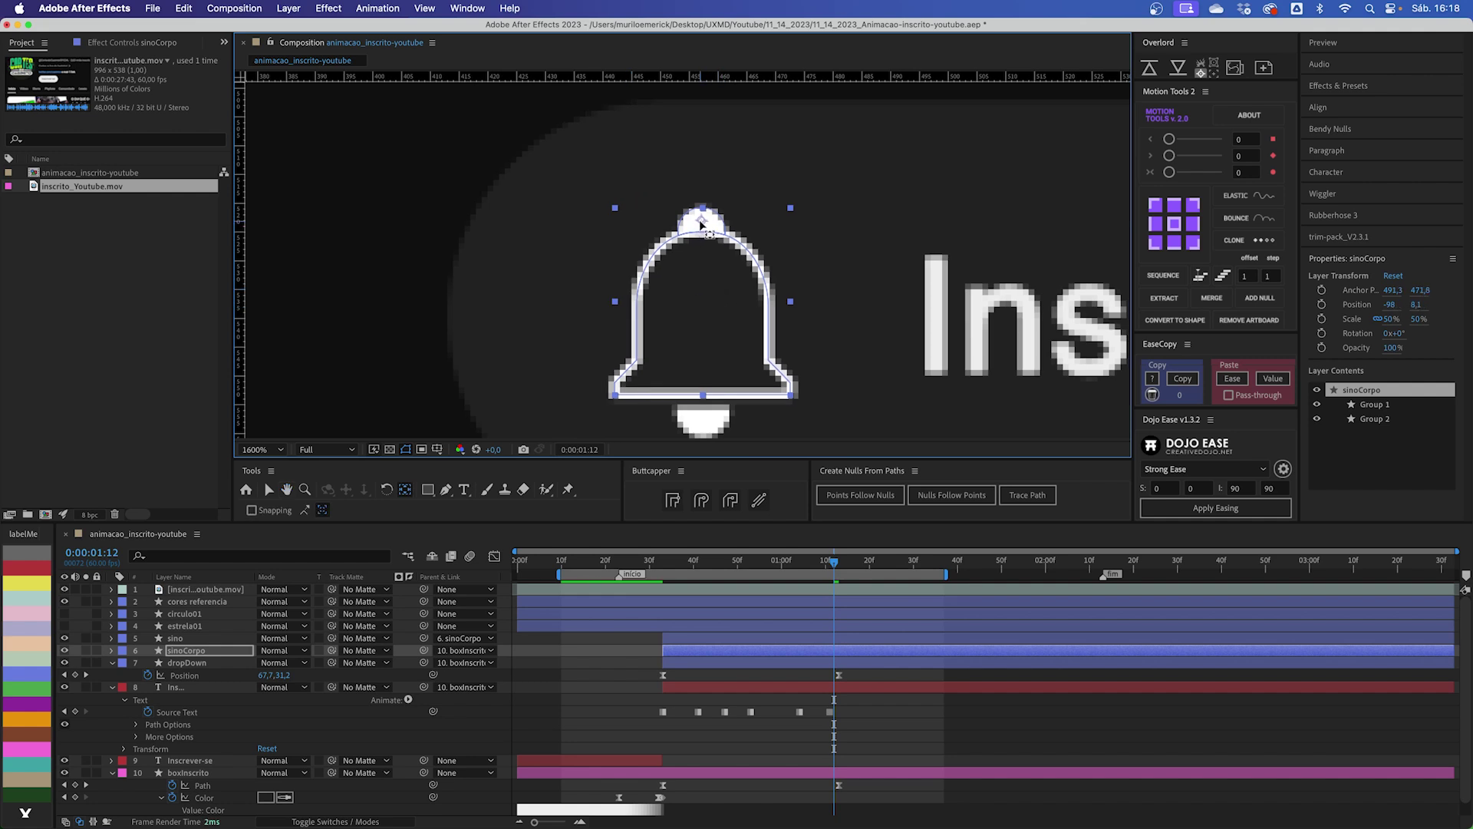
# Step: Try rotating sinoCorpo to -5° to check its pivot, and reset its Rotation to 0°
pyautogui.press('r')
pyautogui.moveTo(276, 663)
pyautogui.mouseDown()
pyautogui.moveTo(298, 663)
pyautogui.moveTo(270, 663)
pyautogui.mouseUp()
pyautogui.press('super+shift+a')
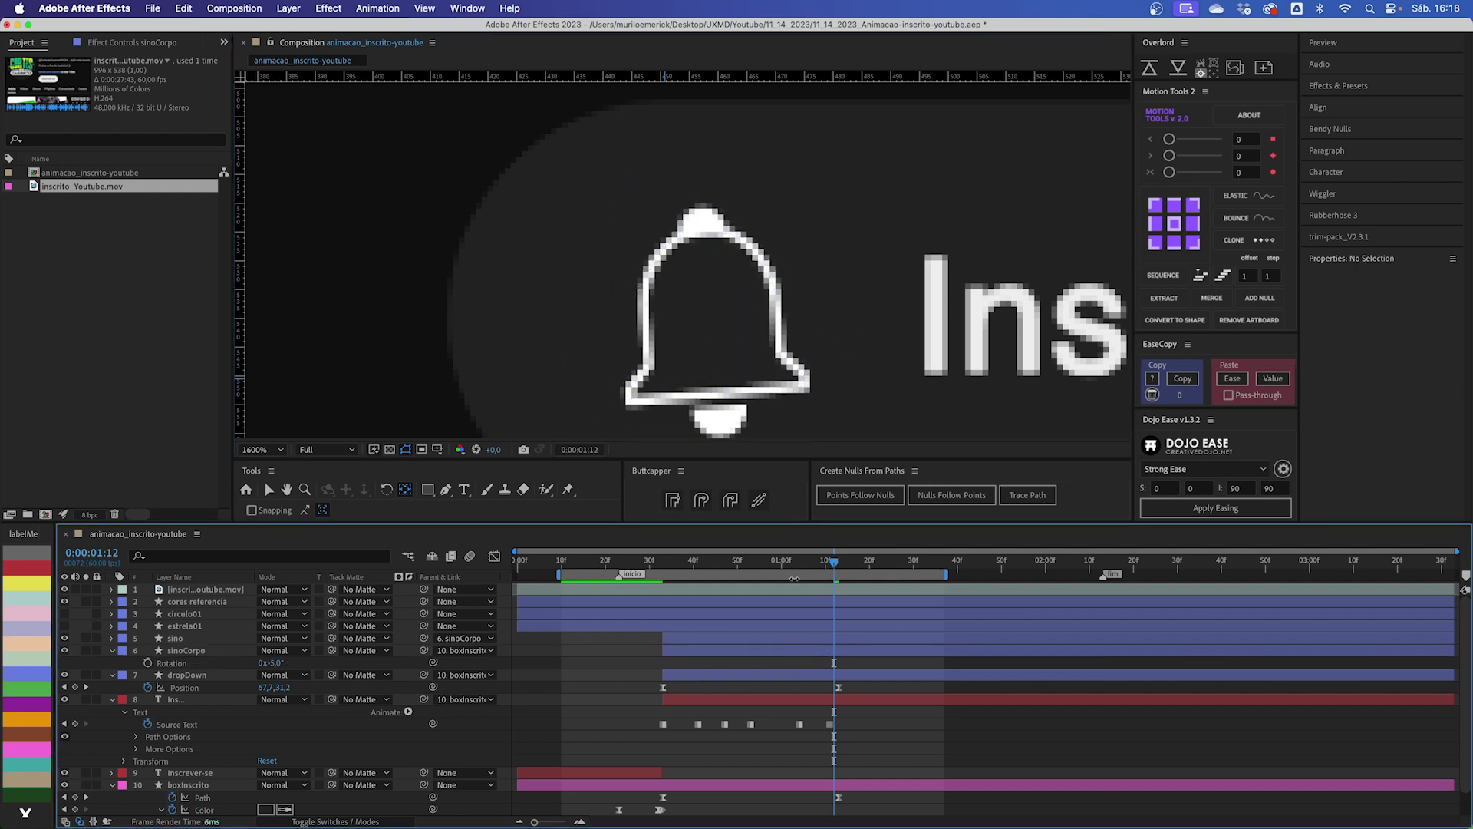
pyautogui.press(',')
pyautogui.press('v')
pyautogui.click(277, 663)
pyautogui.write('0')
# Step: Extend the work area's end to 0:00:02:25 and add a 0° Rotation keyframe to sinoCorpo at 0:00:00:33
pyautogui.click(1155, 566)
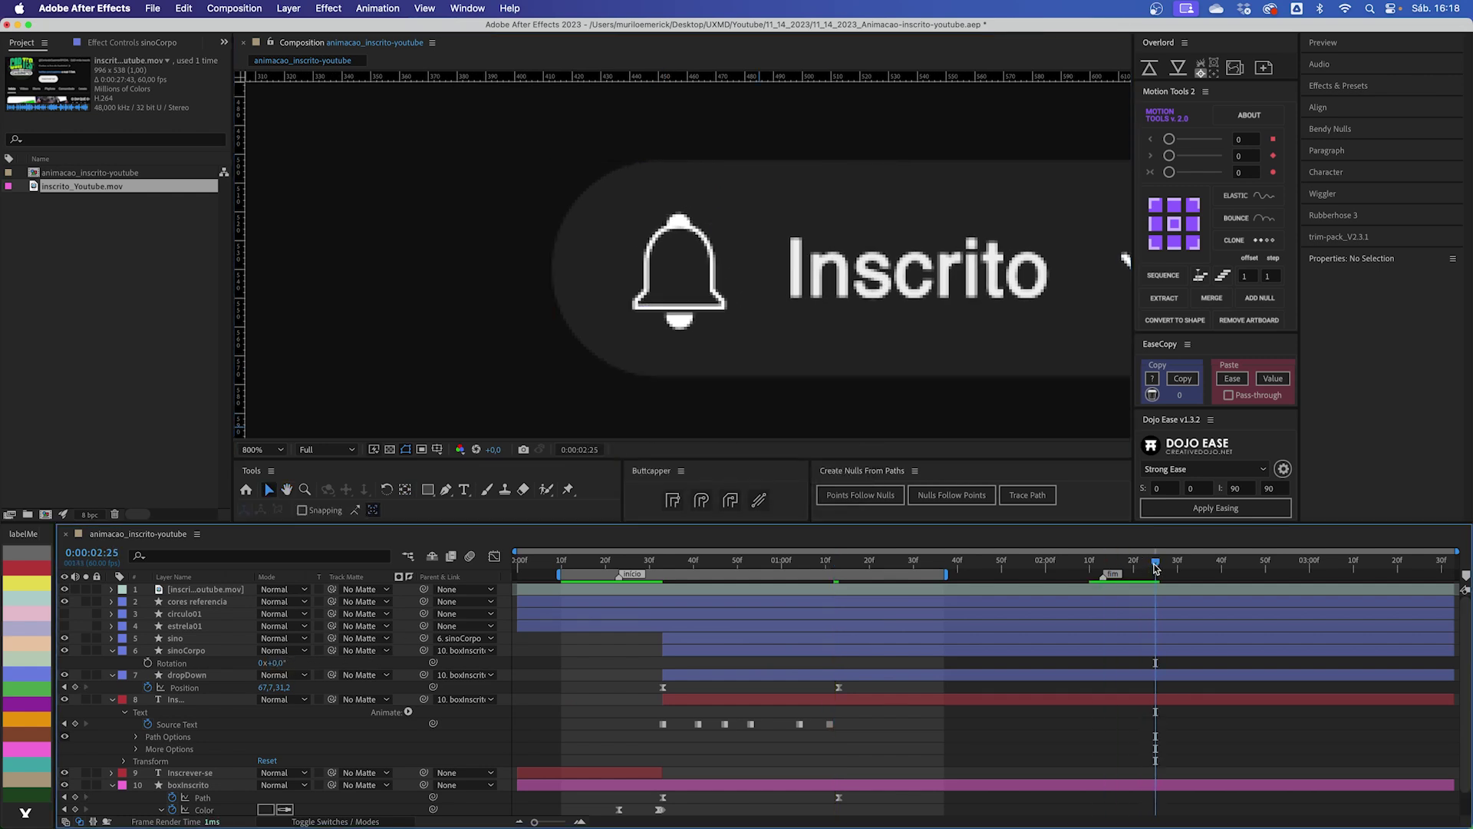
pyautogui.press('n')
pyautogui.moveTo(680, 566); pyautogui.dragTo(672, 566)
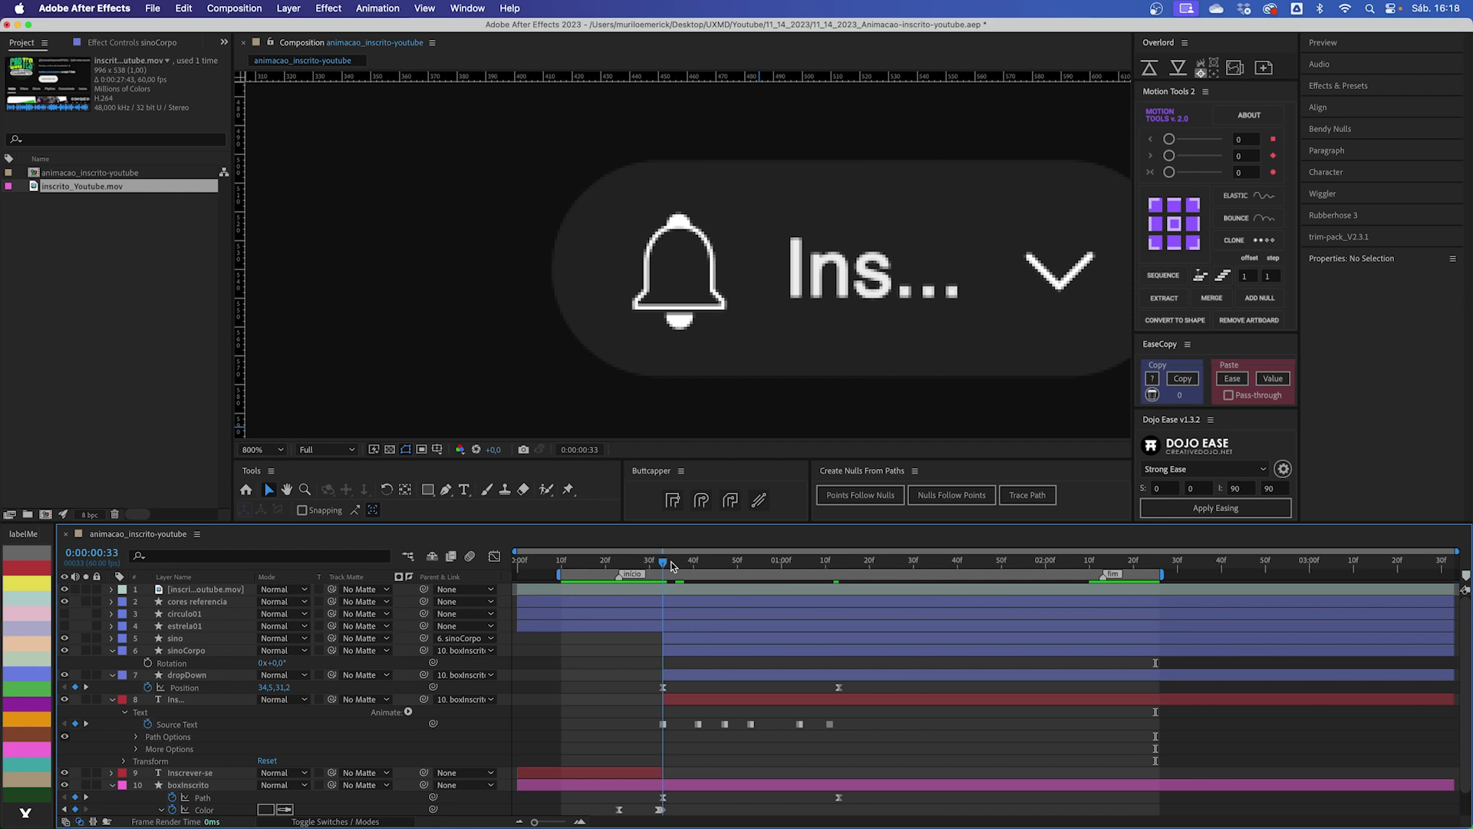
pyautogui.click(679, 296)
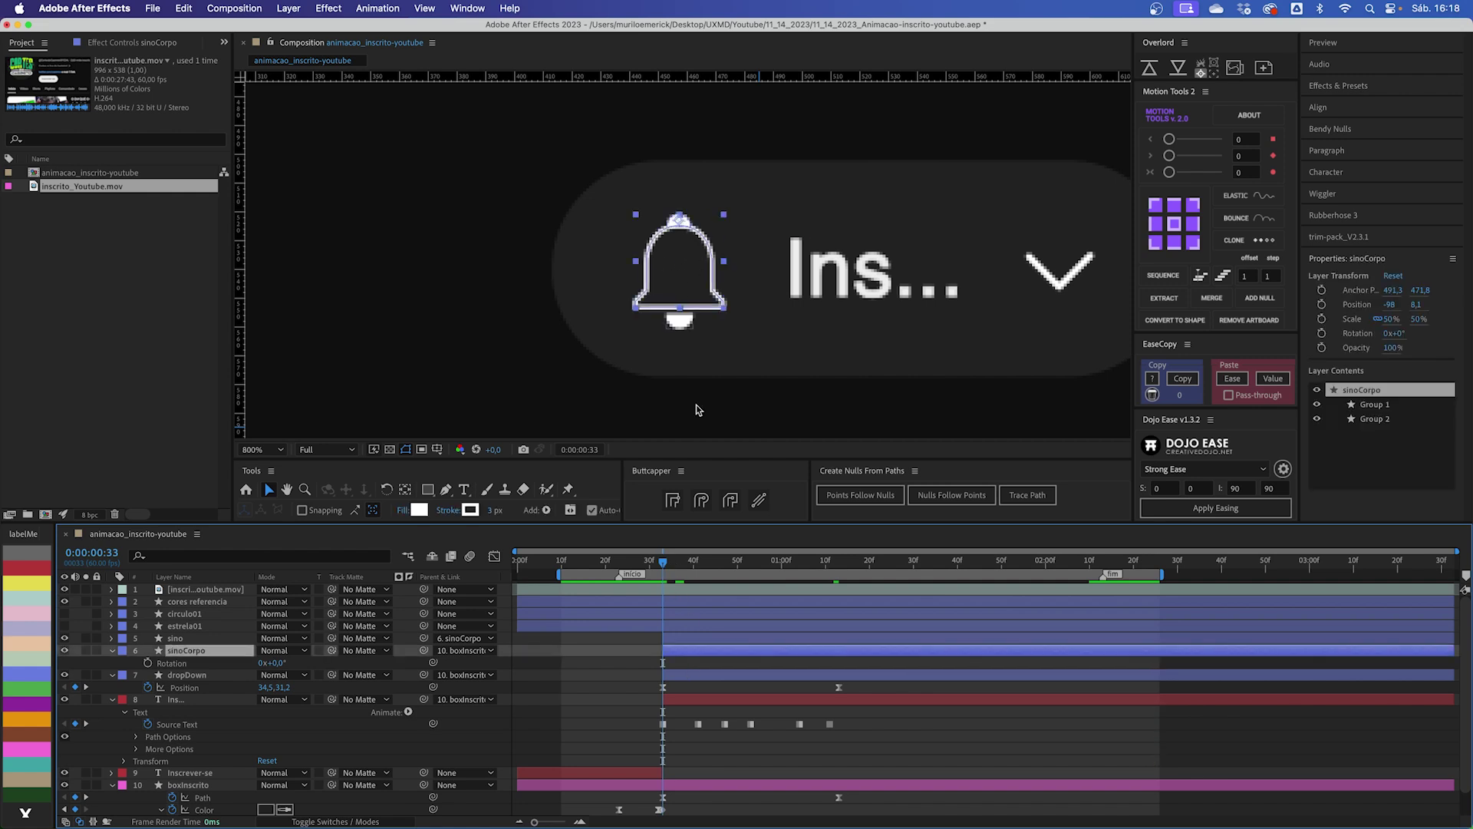
pyautogui.hotkey('alt', 'shift', 'r')
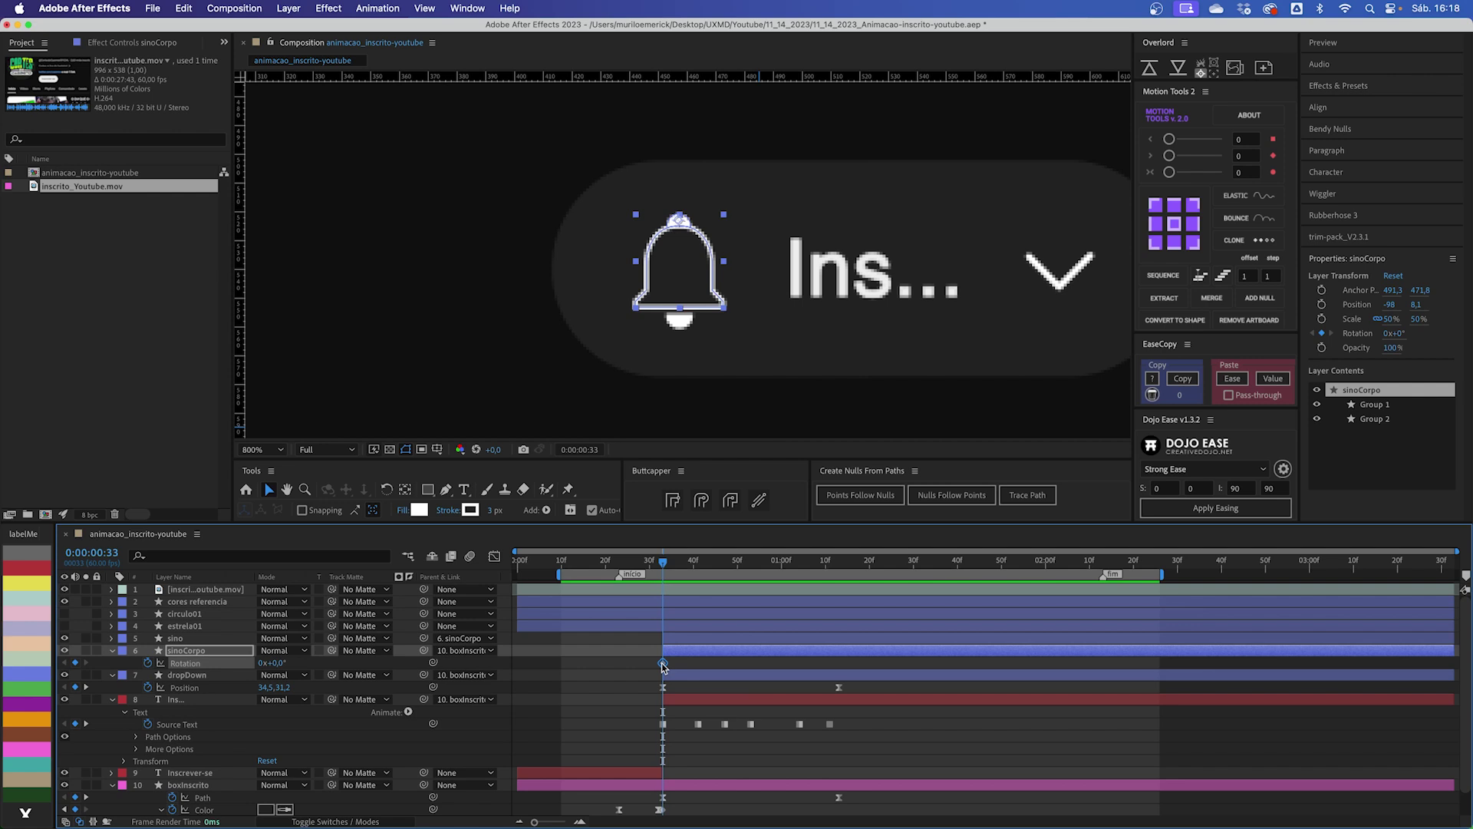
# Step: Keyframe sinoCorpo's Rotation to 15° at 0:00:00:43 and -25° at 0:00:00:53
pyautogui.hotkey('shift', 'pagedown')
pyautogui.moveTo(277, 663)
pyautogui.mouseDown()
pyautogui.moveTo(312, 662)
pyautogui.moveTo(280, 666)
pyautogui.mouseUp()
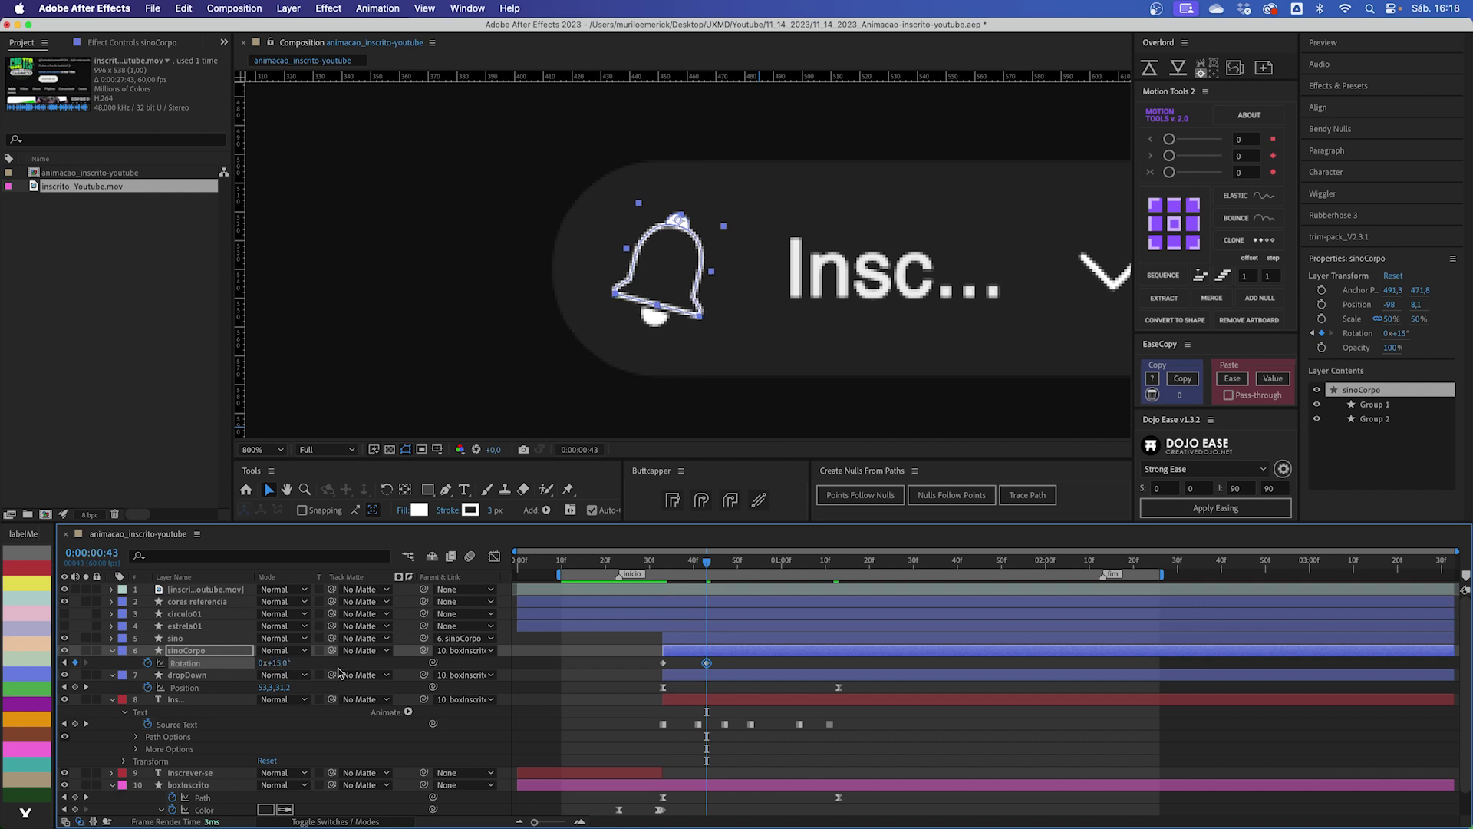
pyautogui.hotkey('shift', 'pagedown')
pyautogui.click(281, 663)
pyautogui.write('-25')
pyautogui.press('Return')
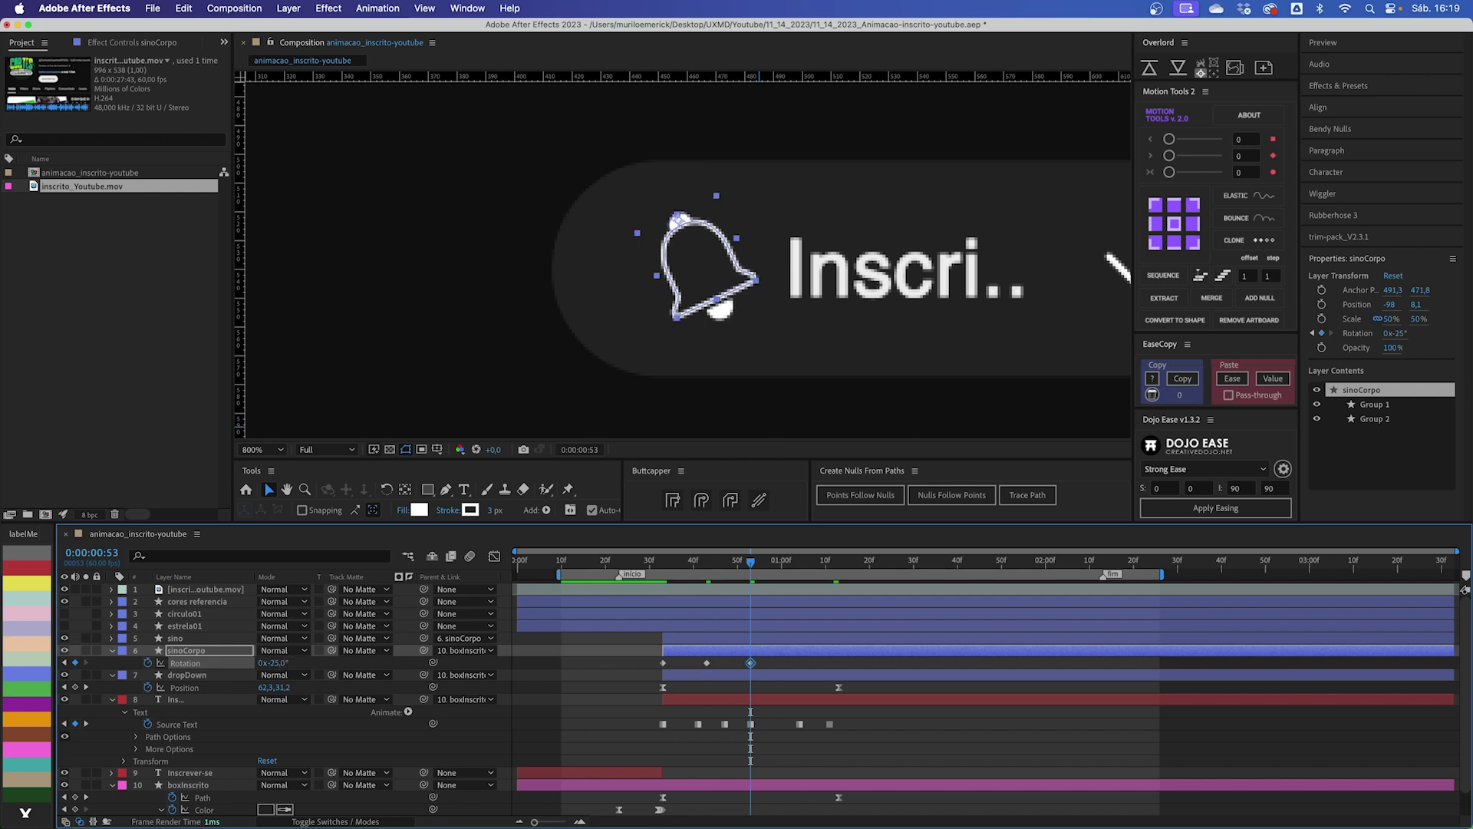
# Step: Keyframe sinoCorpo's Rotation to 20° at 0:00:01:03 and -15° at 0:00:01:13, and advance to 0:00:01:23
pyautogui.hotkey('shift', 'pagedown')
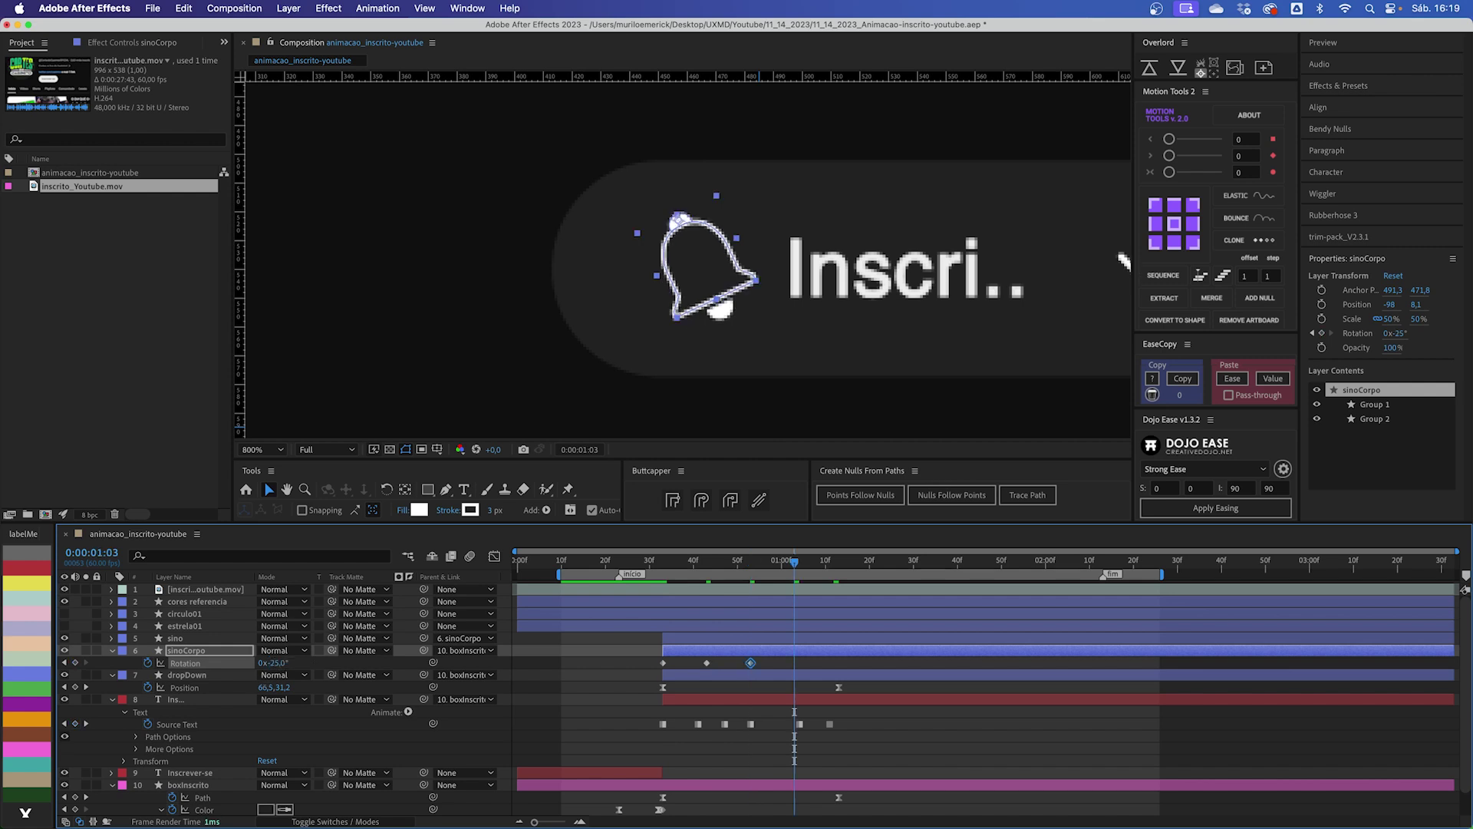
pyautogui.click(281, 663)
pyautogui.write('20')
pyautogui.press('Return')
pyautogui.hotkey('shift', 'pagedown')
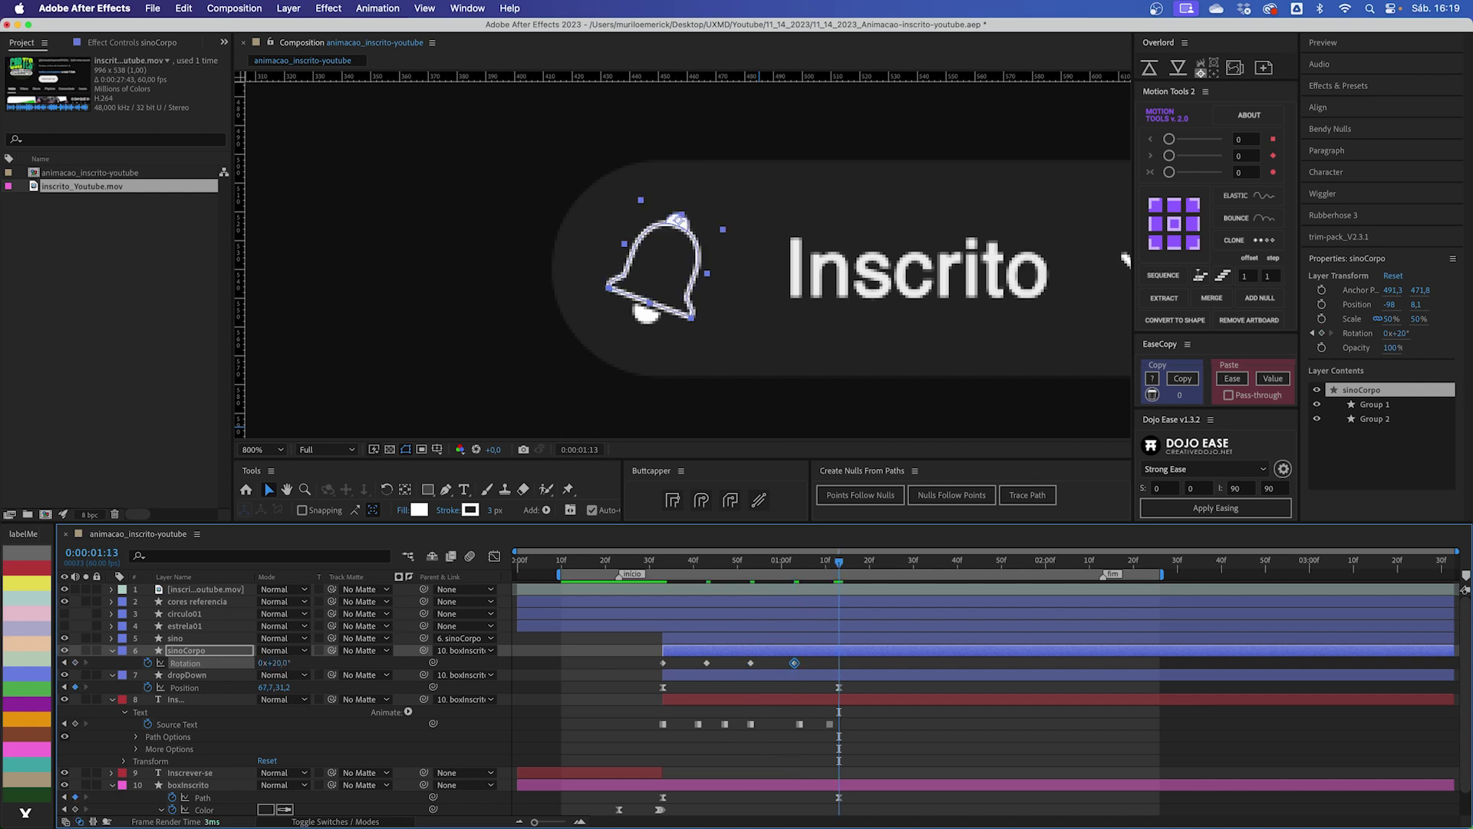
pyautogui.click(291, 662)
pyautogui.write('-15')
pyautogui.press('Return')
pyautogui.hotkey('shift', 'pagedown')
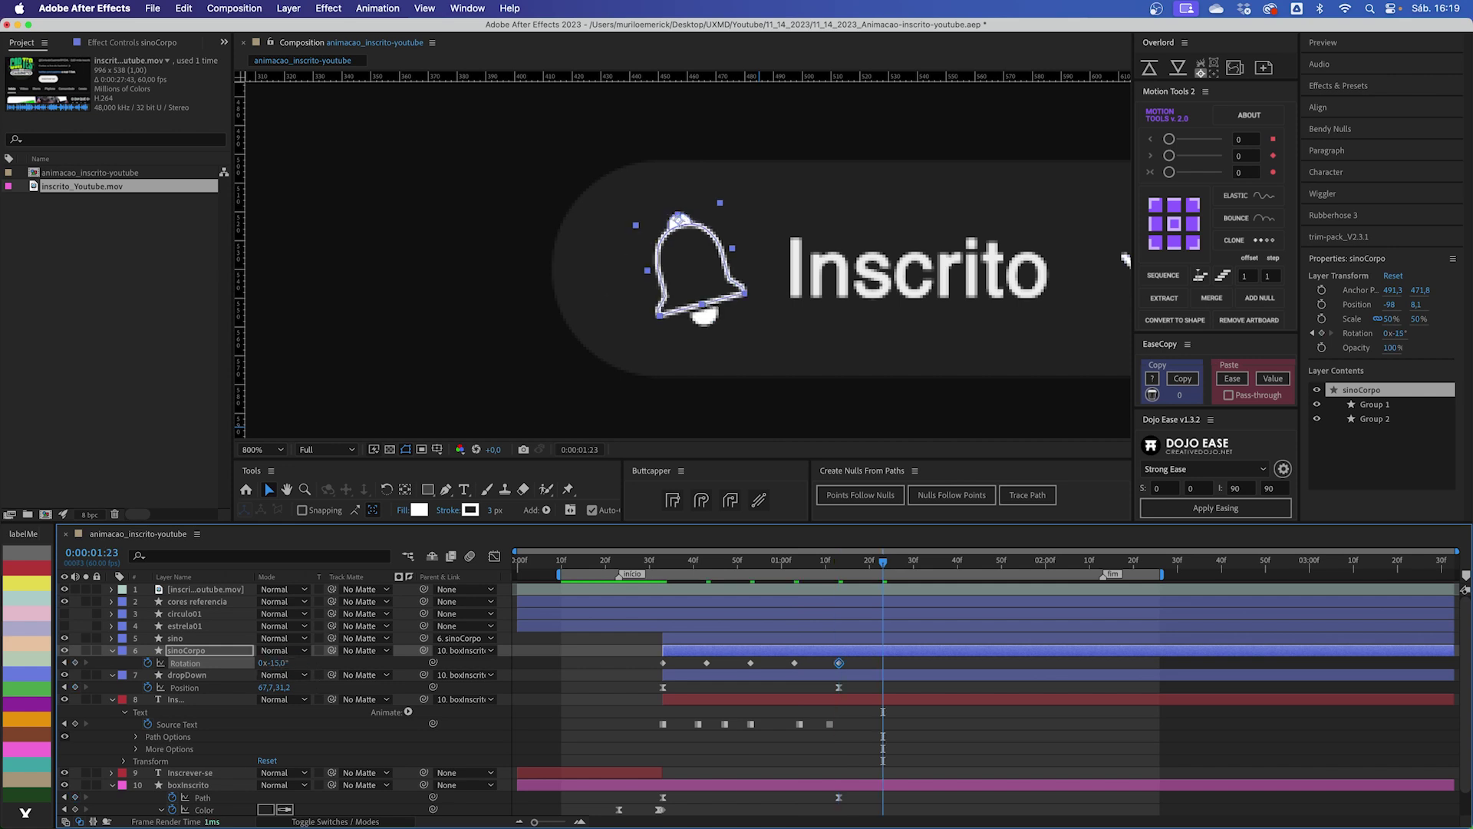
# Step: Keyframe sinoCorpo's Rotation to 10° at 0:00:01:23 and -5° at 0:00:01:33, and advance to 0:00:01:43
pyautogui.click(286, 663)
pyautogui.write('10')
pyautogui.press('Return')
pyautogui.hotkey('shift', 'pagedown')
pyautogui.click(279, 662)
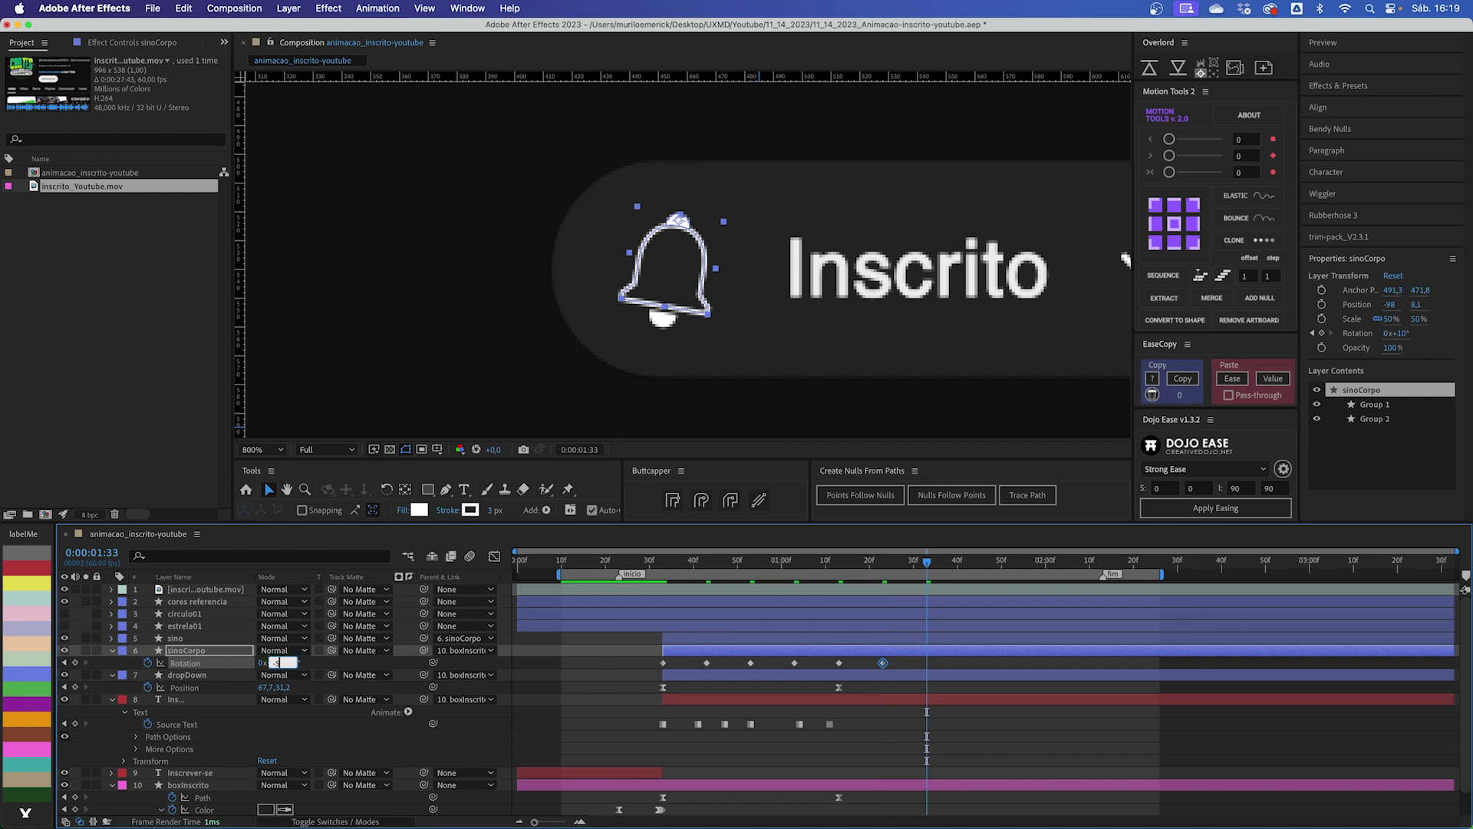
pyautogui.write('-5')
pyautogui.press('Return')
pyautogui.hotkey('shift', 'pagedown')
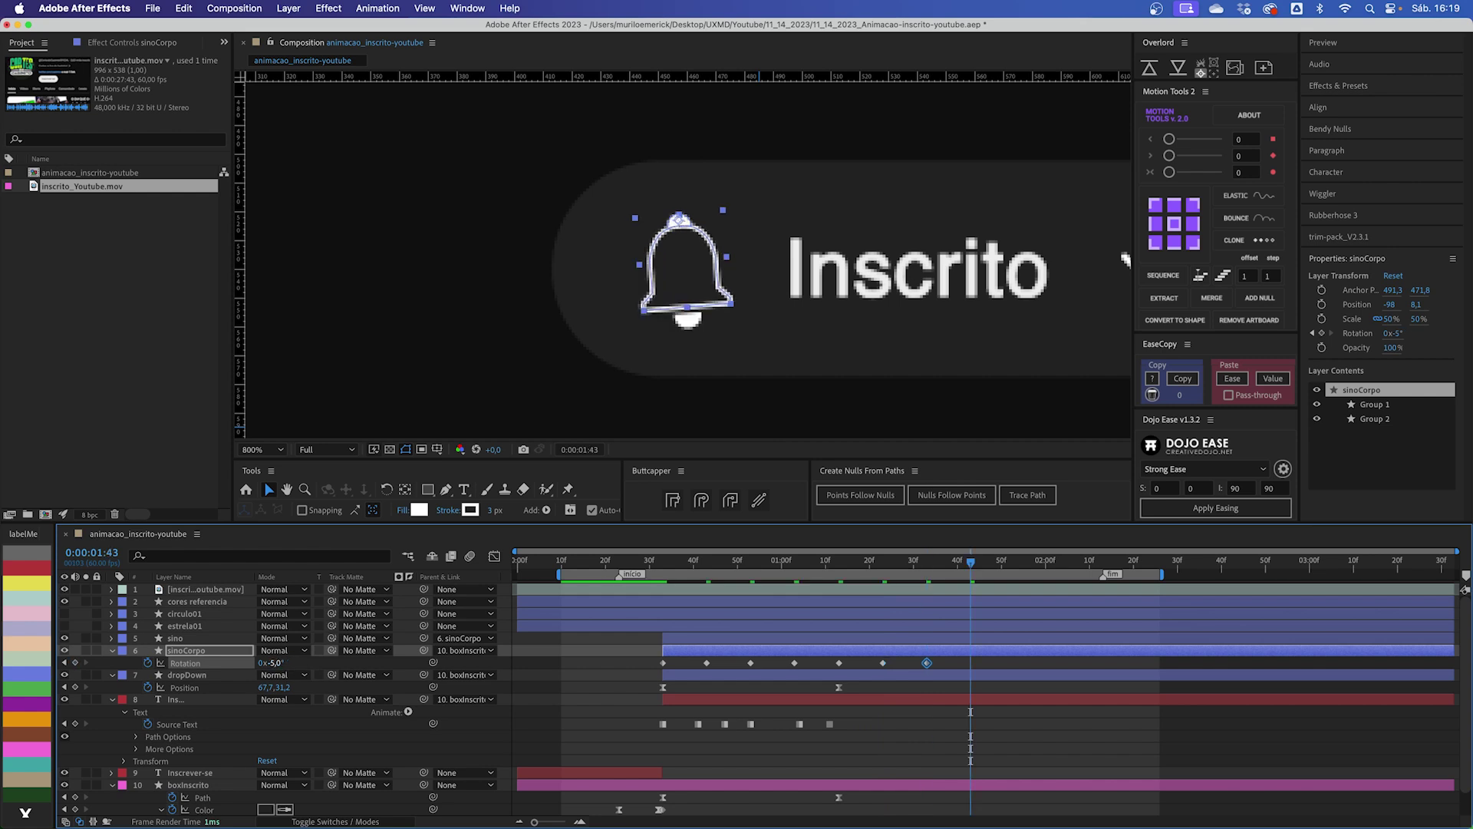
# Step: Keyframe sinoCorpo's Rotation to 2° at 0:00:01:43 and -1° at 0:00:01:53, and advance to 0:00:02:03
pyautogui.click(278, 663)
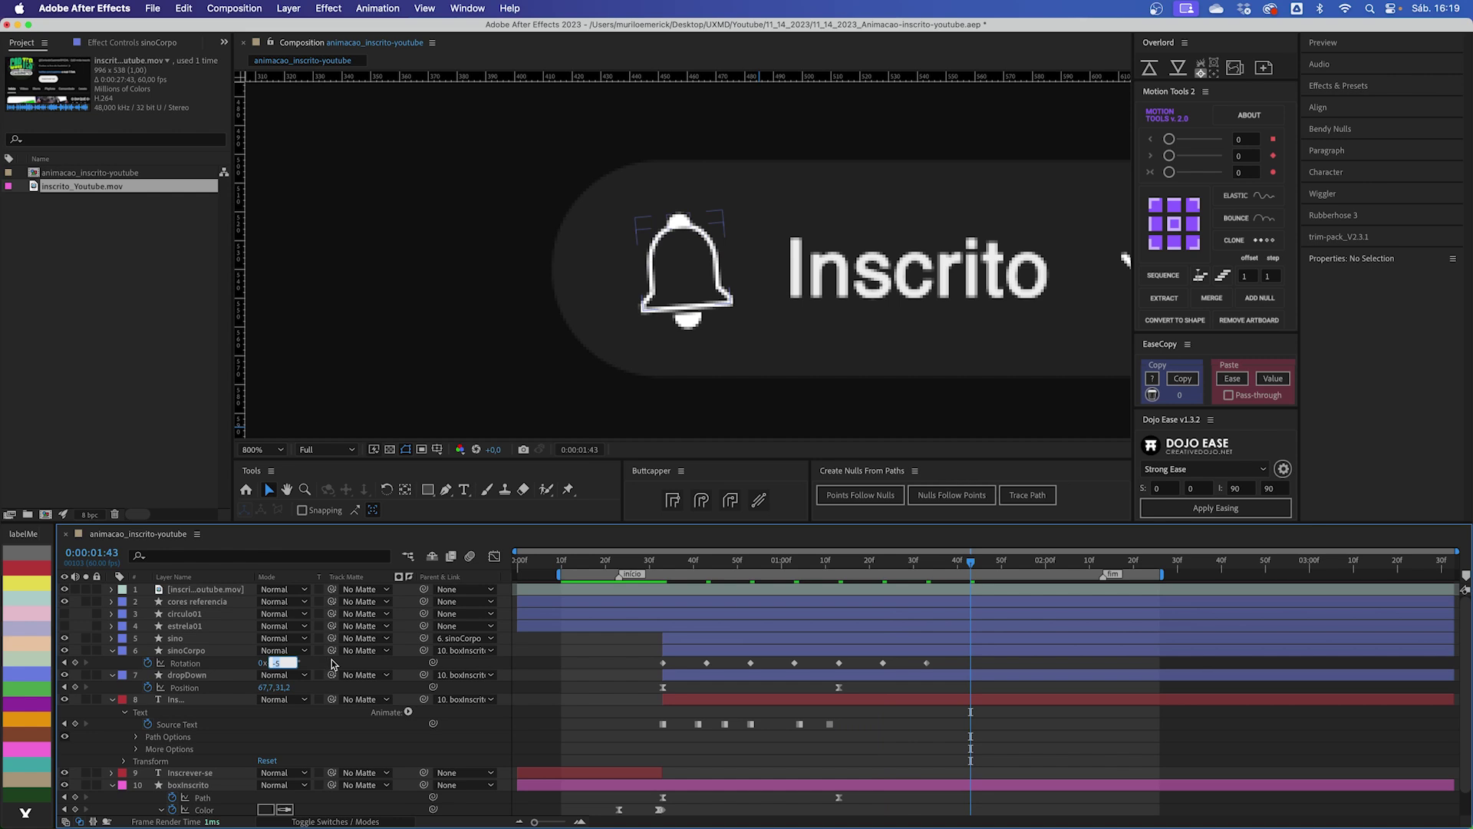
pyautogui.write('2')
pyautogui.press('Return')
pyautogui.hotkey('shift', 'pagedown')
pyautogui.click(278, 663)
pyautogui.write('-1')
pyautogui.press('Return')
pyautogui.hotkey('shift', 'pagedown')
# Step: Keyframe sinoCorpo's Rotation to 0,5° at 0:00:02:03 and 0° at 0:00:02:13
pyautogui.click(277, 664)
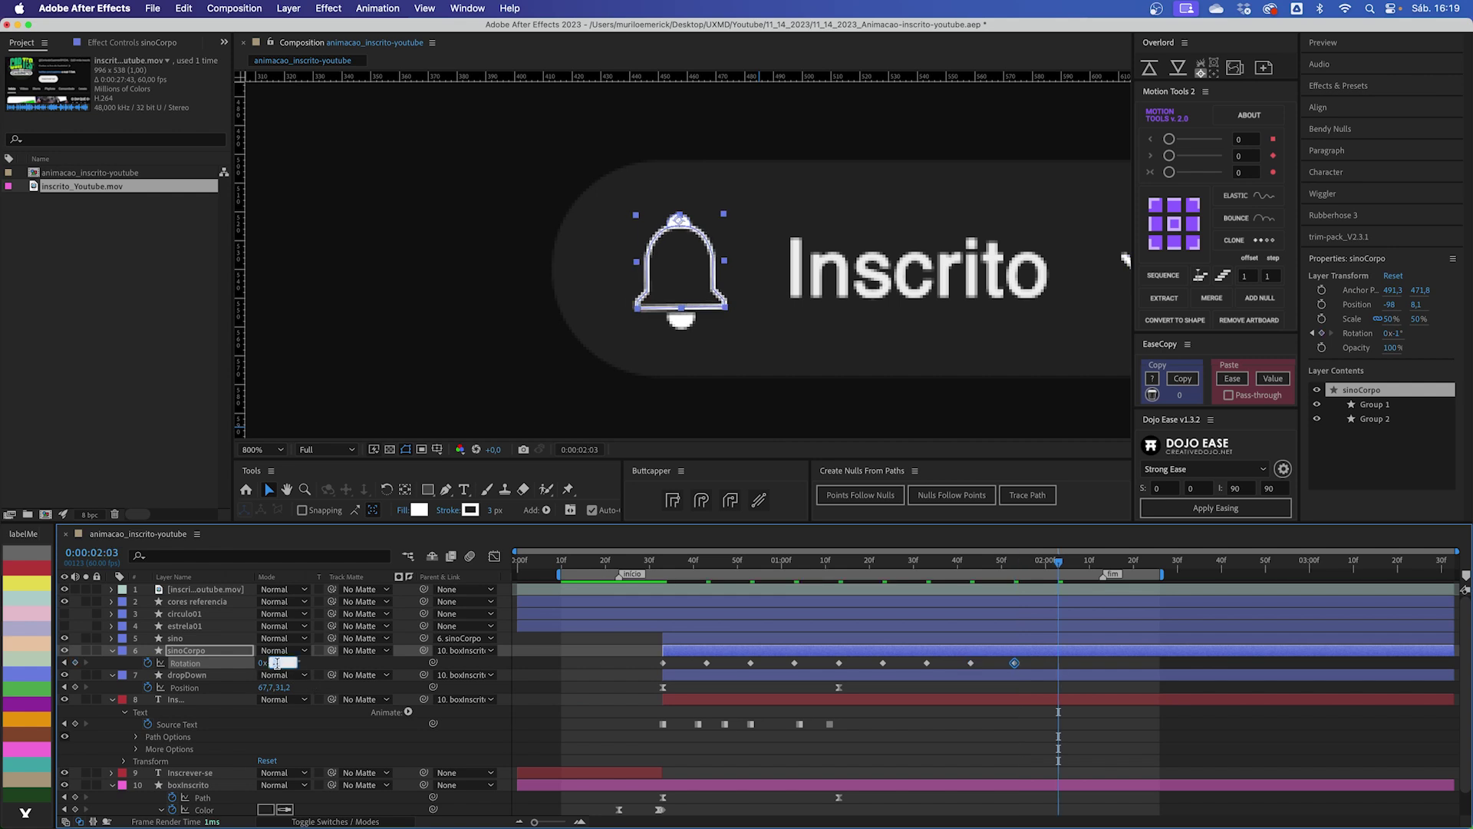
pyautogui.write('0,5')
pyautogui.press('Return')
pyautogui.hotkey('shift', 'pagedown')
pyautogui.click(277, 663)
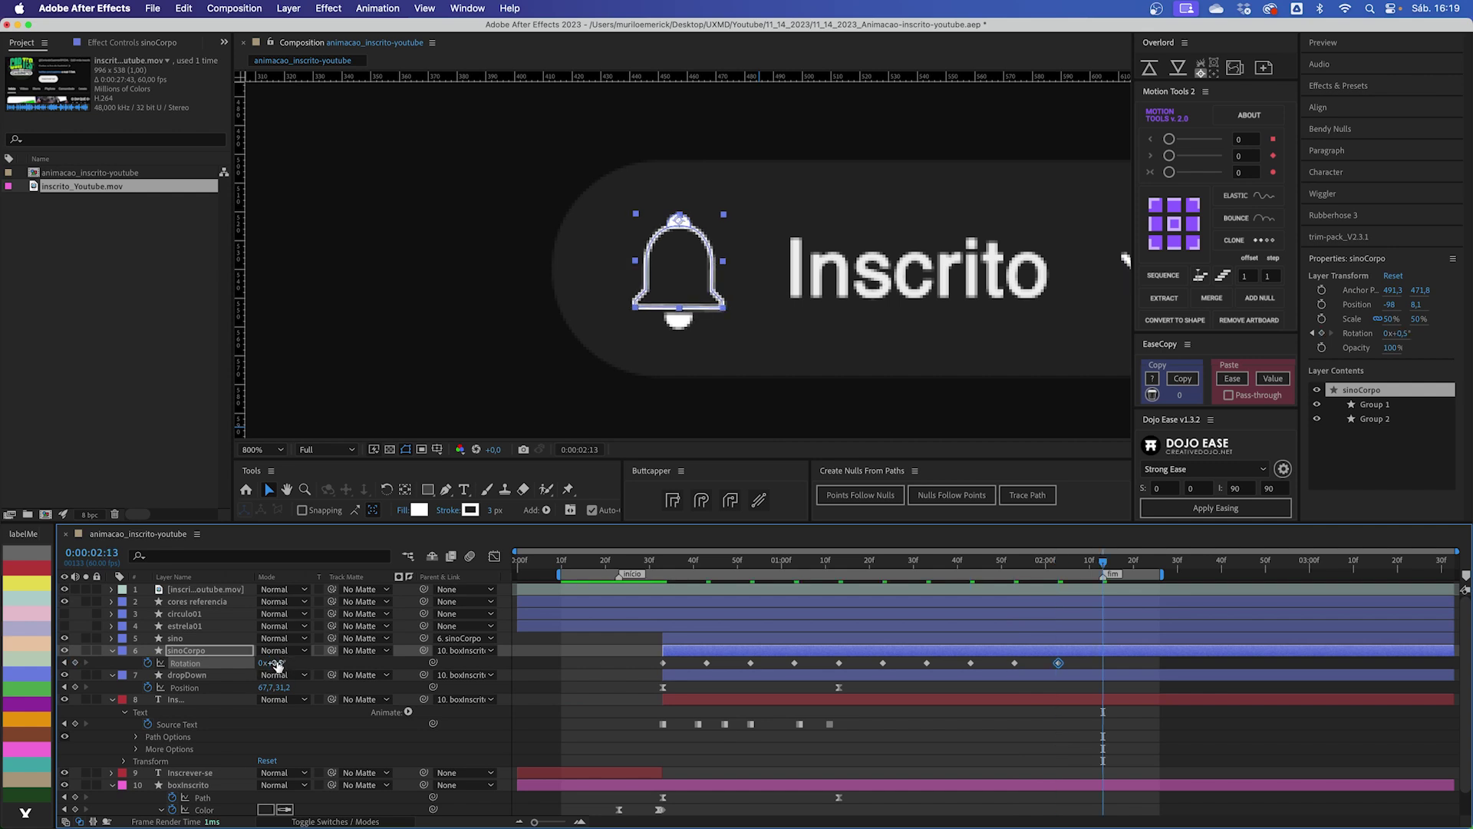
pyautogui.write('0')
pyautogui.press('Return')
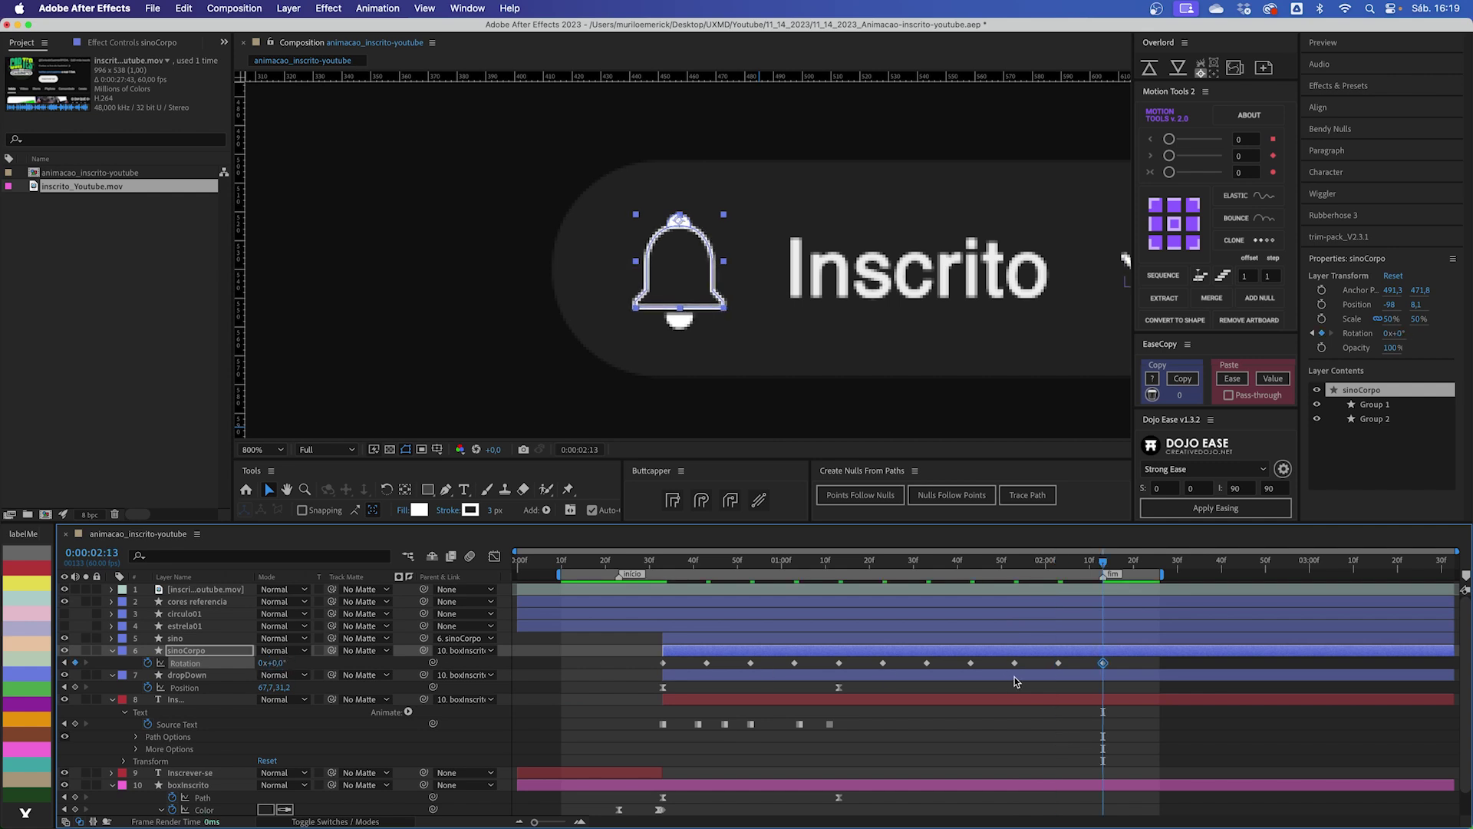
# Step: Apply Easy Ease to all of sinoCorpo's Rotation keyframes and preview the bell's swing
pyautogui.moveTo(1119, 660); pyautogui.dragTo(659, 670)
pyautogui.press('F9')
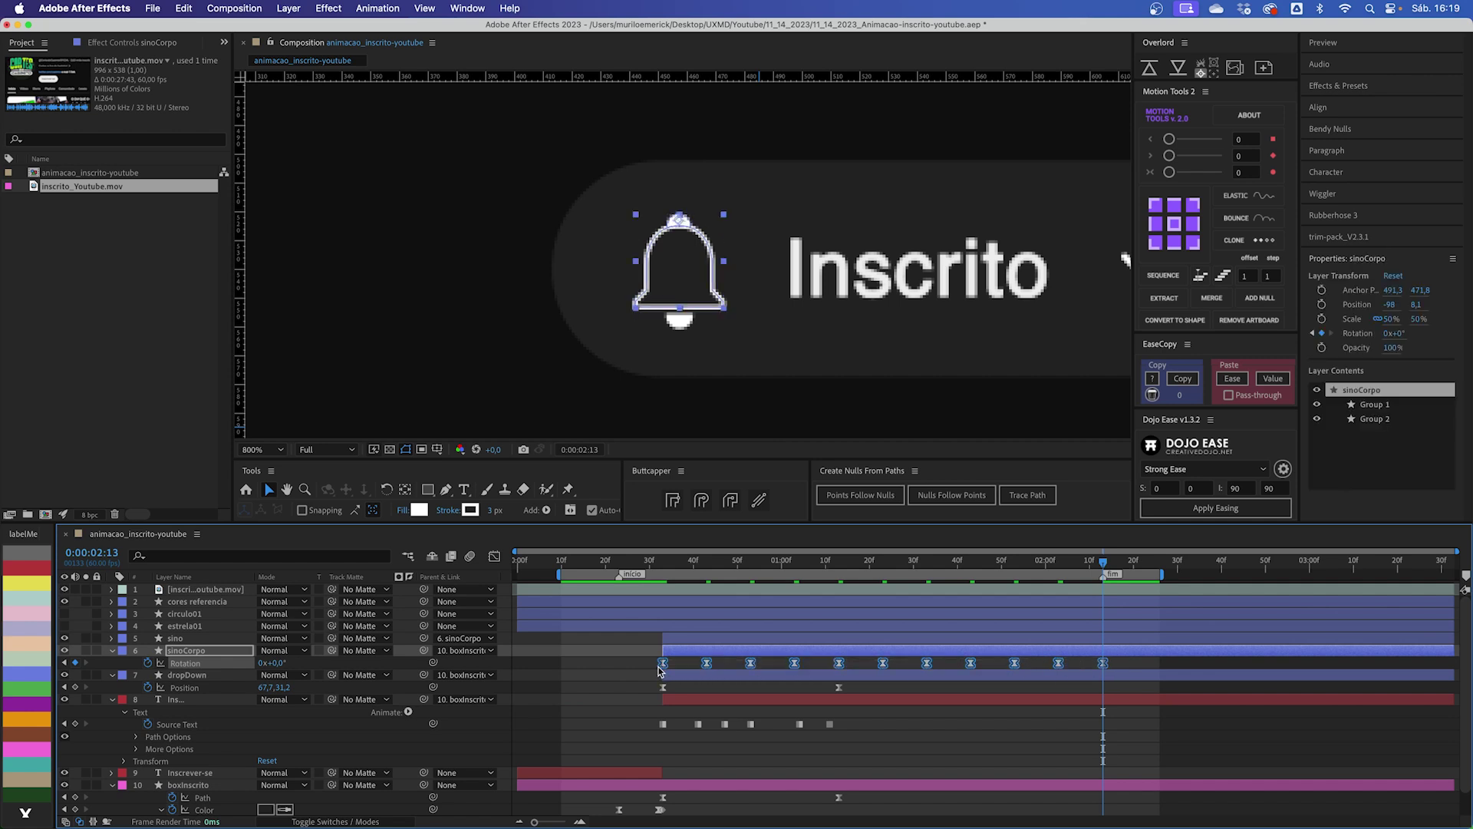
pyautogui.click(921, 689)
pyautogui.press('space')
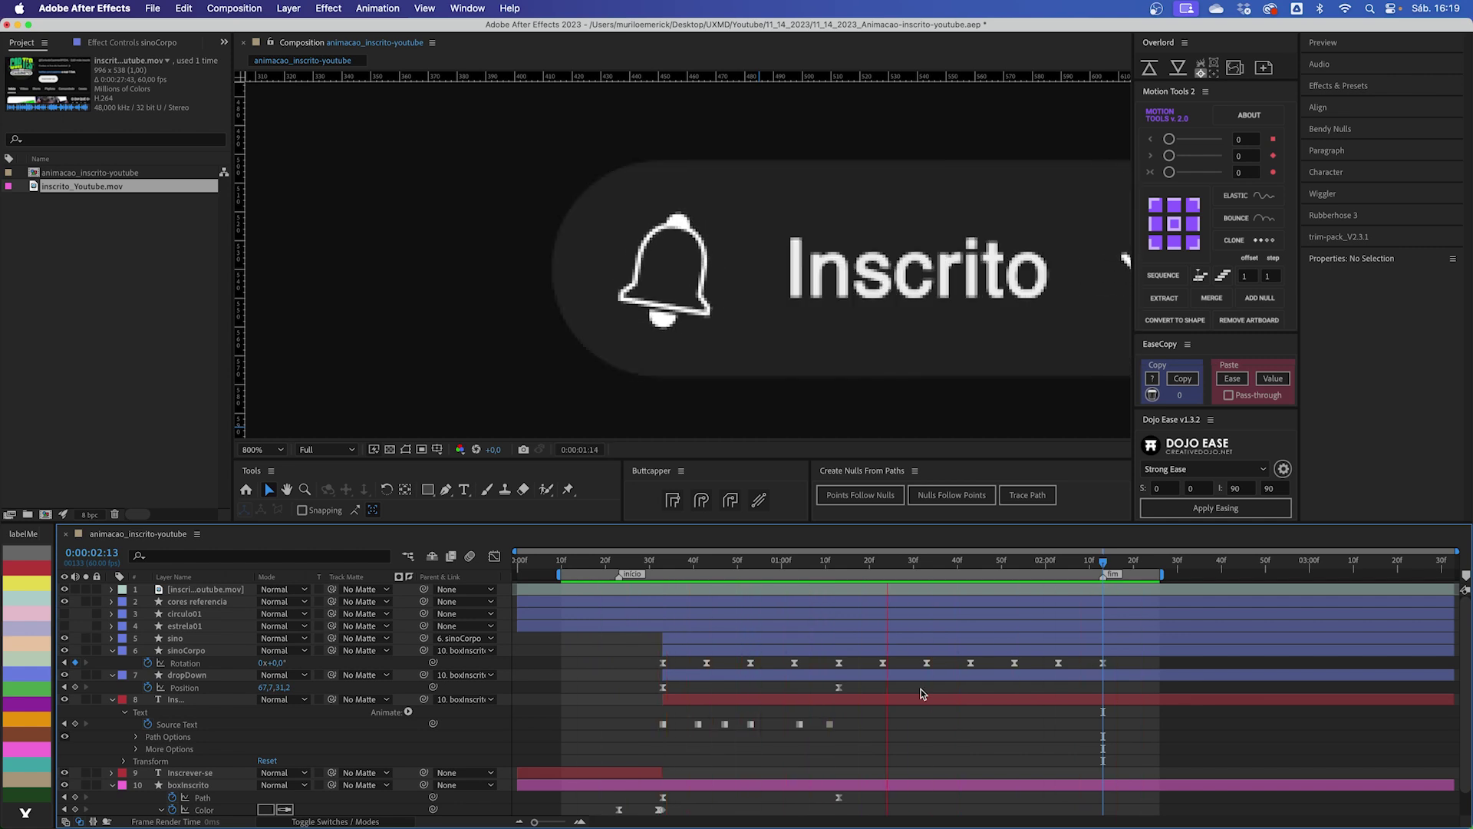
pyautogui.press('space')
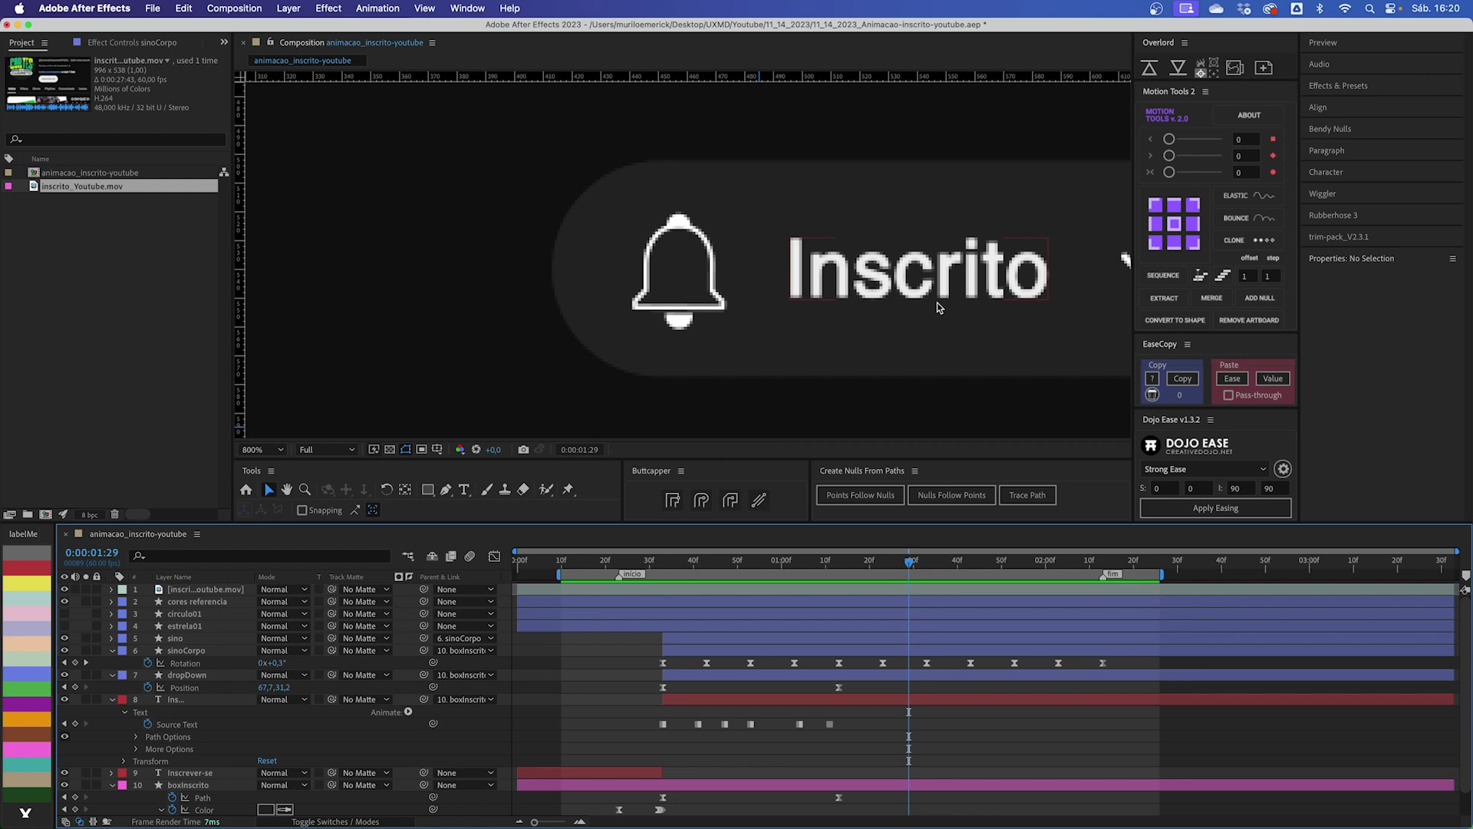
# Step: Examine the bell and clapper movement in the reference recording and compare it with a preview of the recreated button
pyautogui.scroll(-4, 937, 302)
pyautogui.moveTo(910, 286); pyautogui.dragTo(845, 248)
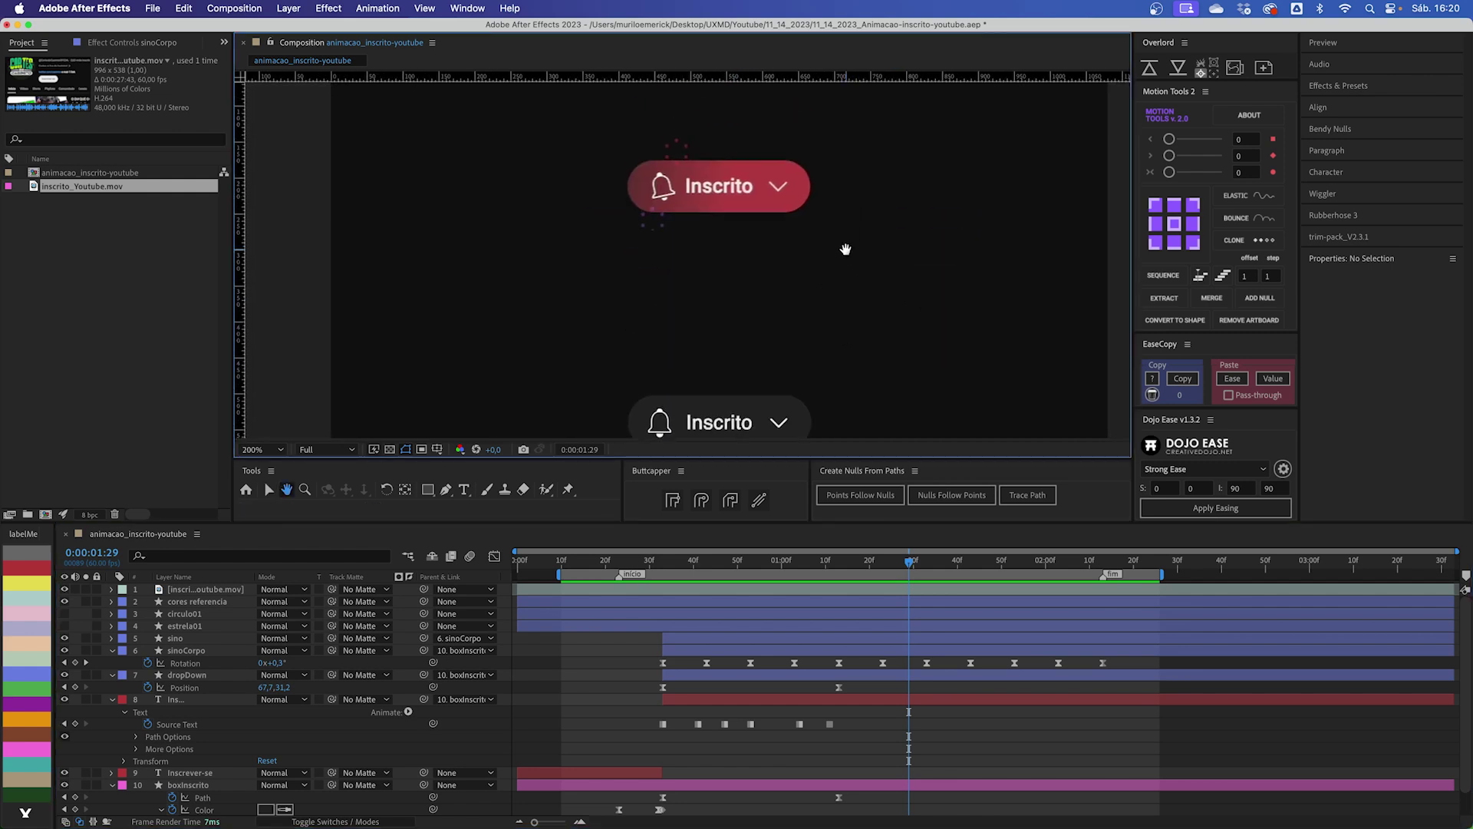
pyautogui.scroll(2, 779, 289)
pyautogui.click(603, 566)
pyautogui.moveTo(603, 566); pyautogui.dragTo(877, 579)
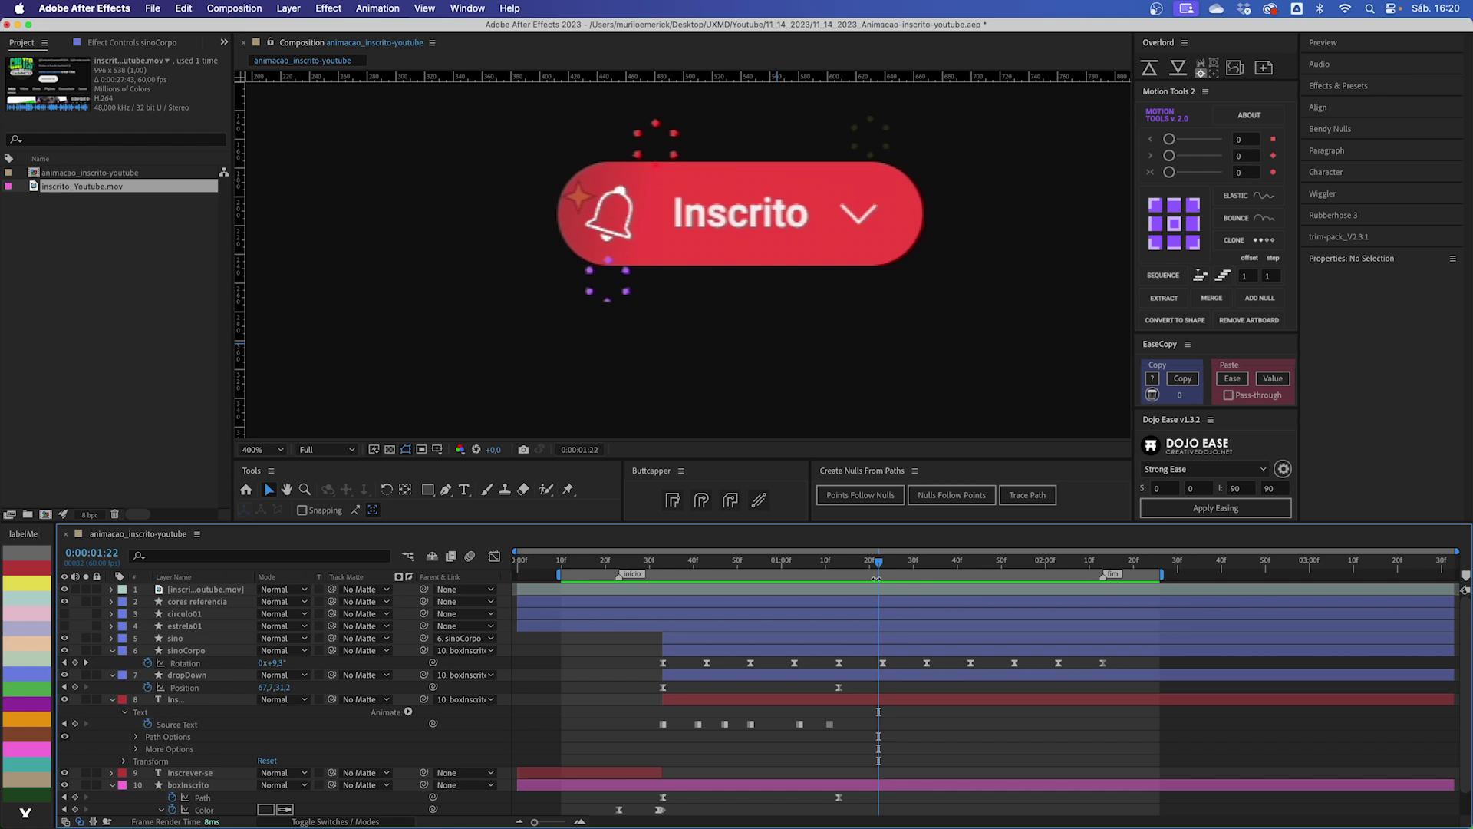
pyautogui.moveTo(673, 571); pyautogui.dragTo(882, 571)
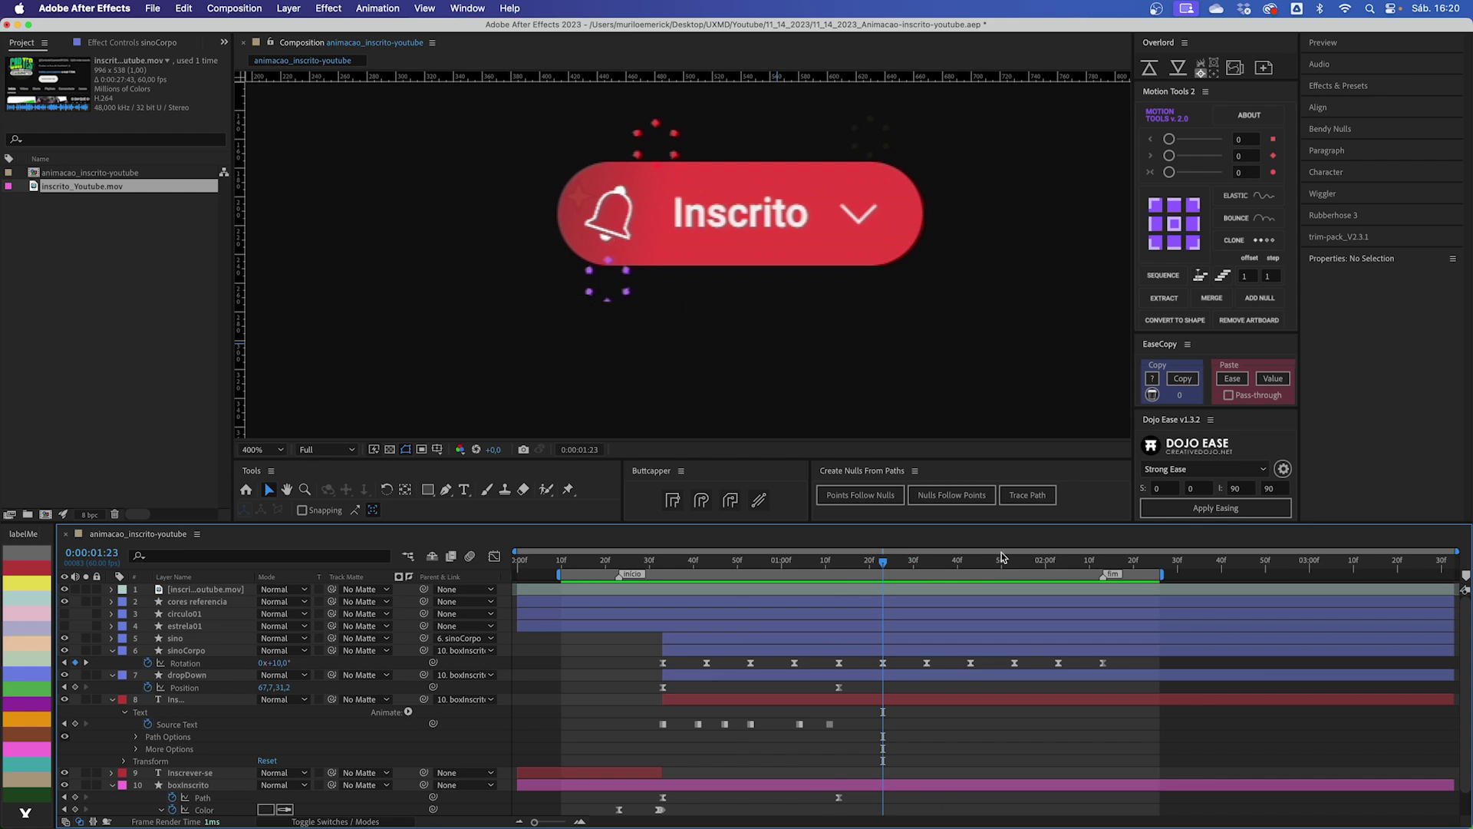
pyautogui.moveTo(882, 567); pyautogui.dragTo(1017, 568)
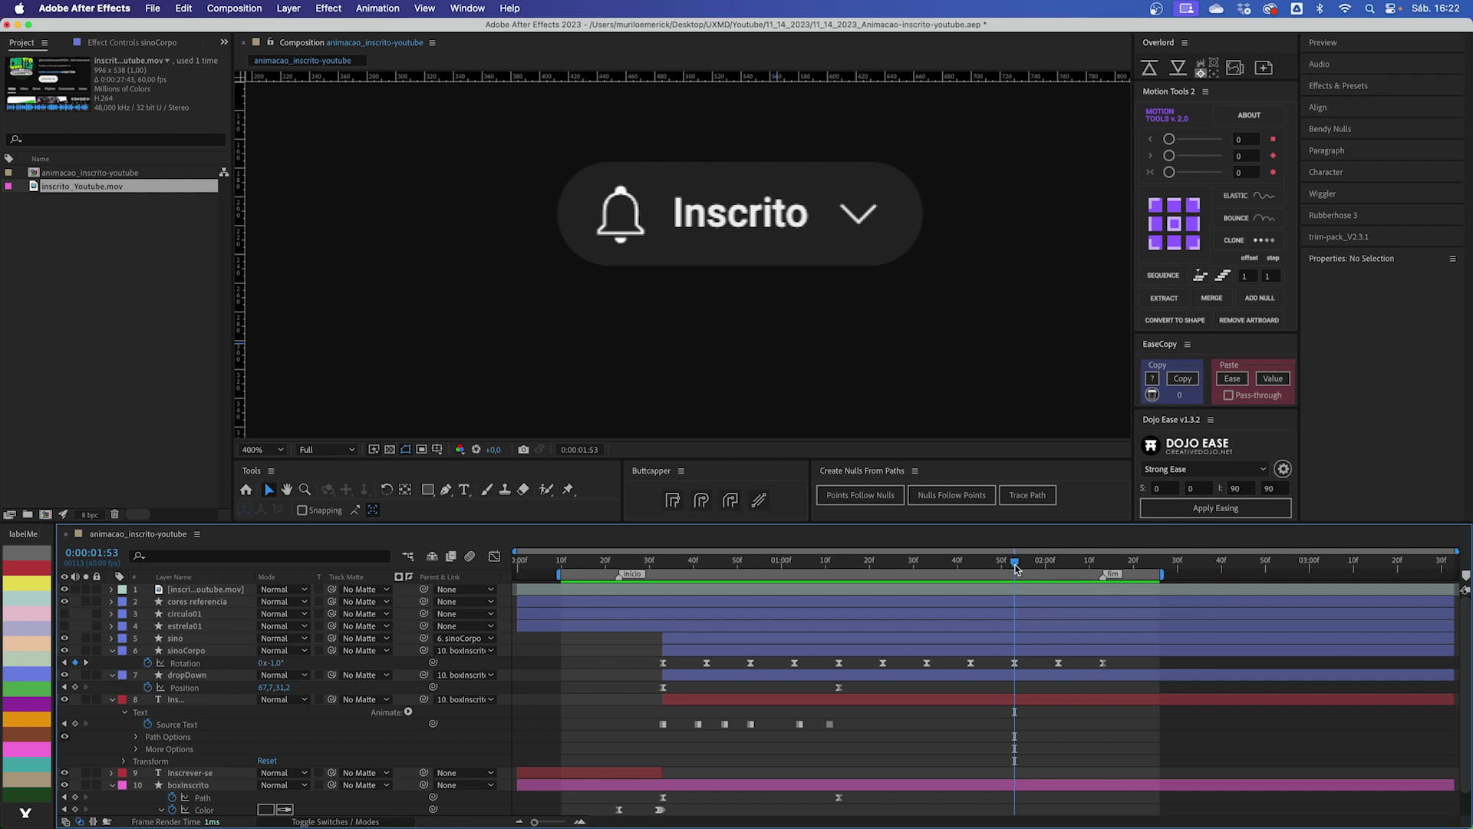
pyautogui.click(756, 338)
pyautogui.press('space')
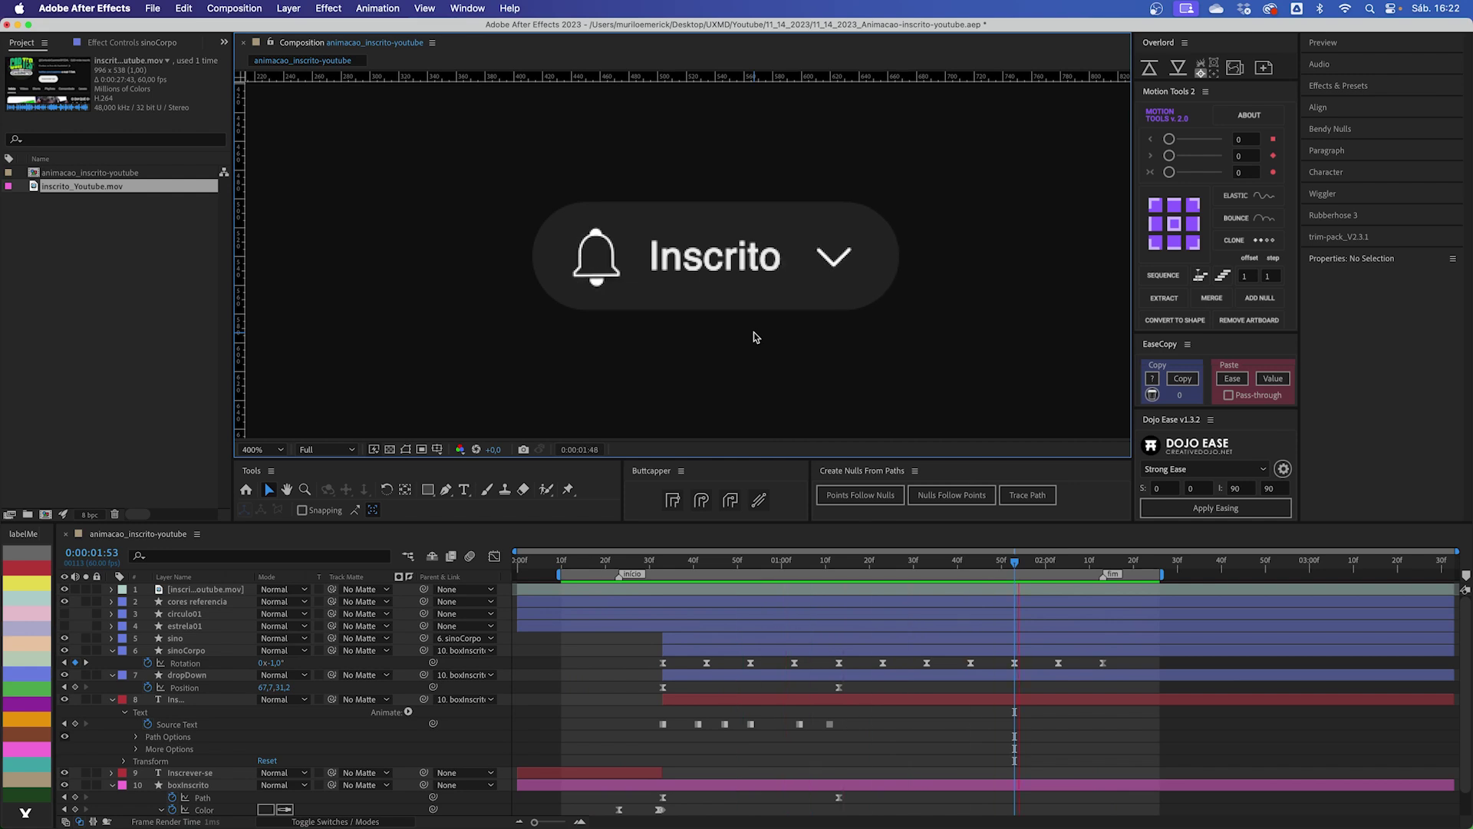
# Step: Add a Position keyframe to the sino layer at 0:00:00:33
pyautogui.click(685, 638)
pyautogui.scroll(2, 614, 300)
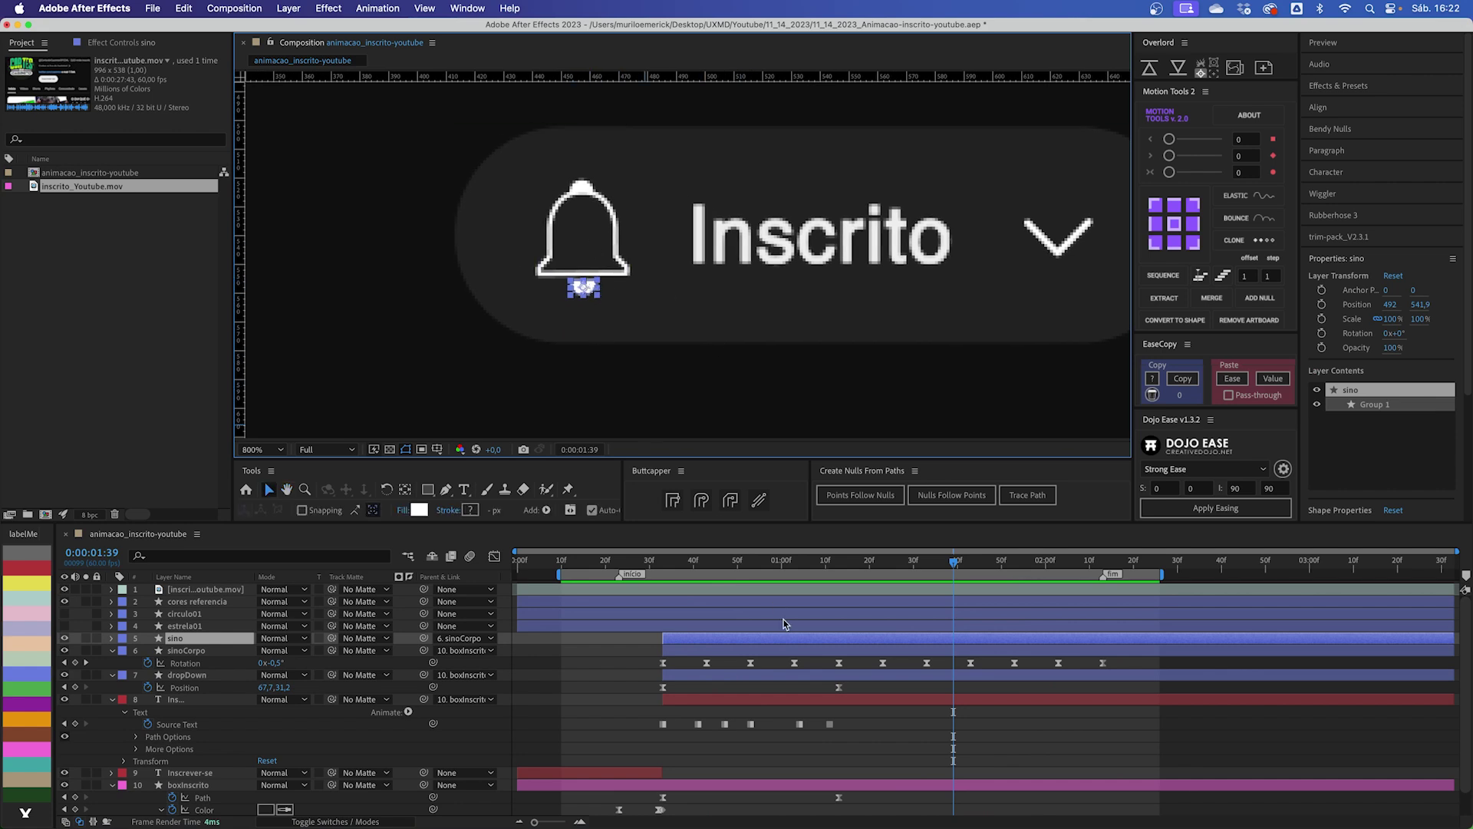
pyautogui.moveTo(712, 562); pyautogui.dragTo(669, 565)
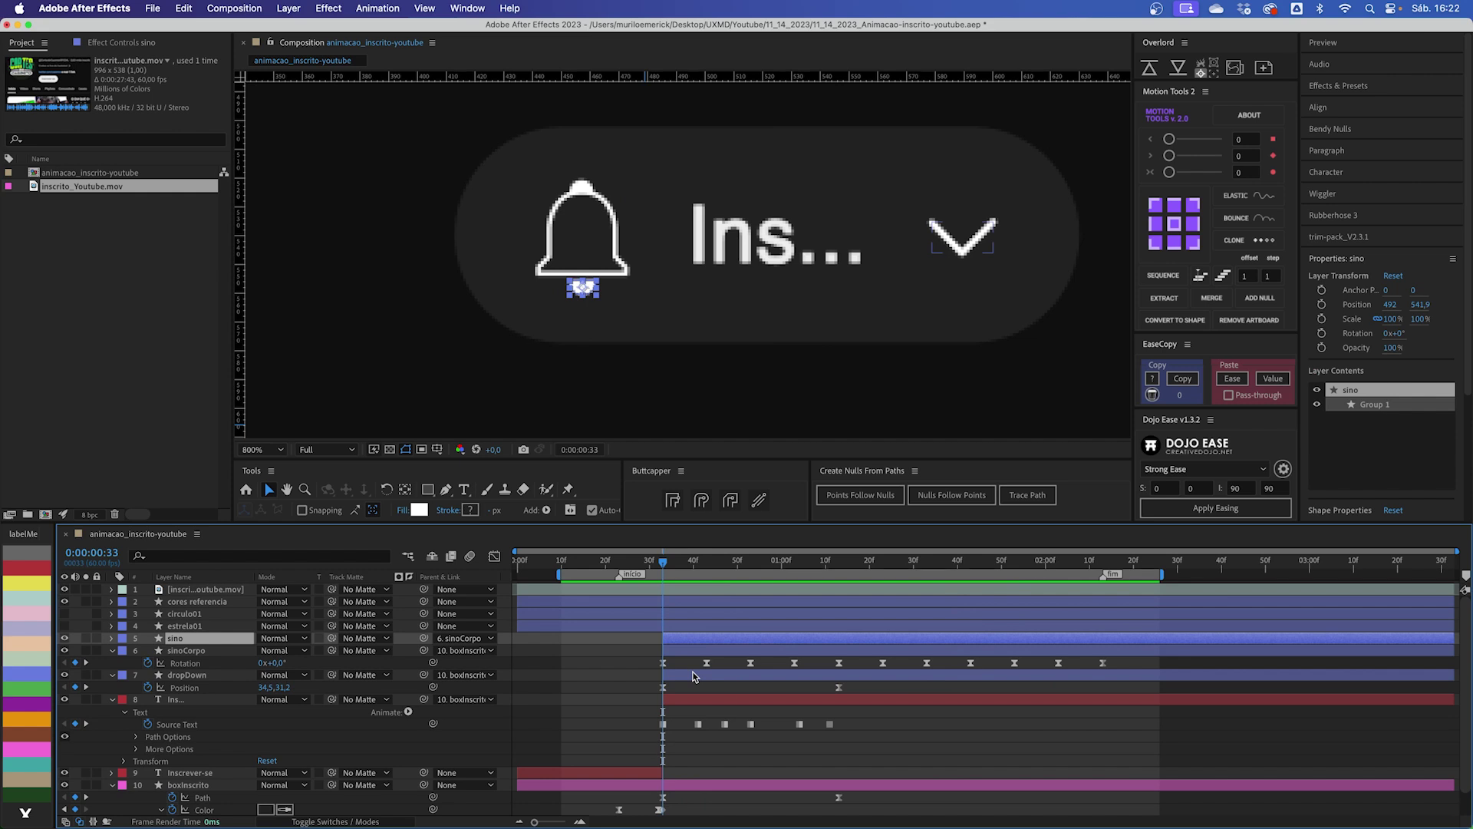
pyautogui.hotkey('alt', 'shift', 'p')
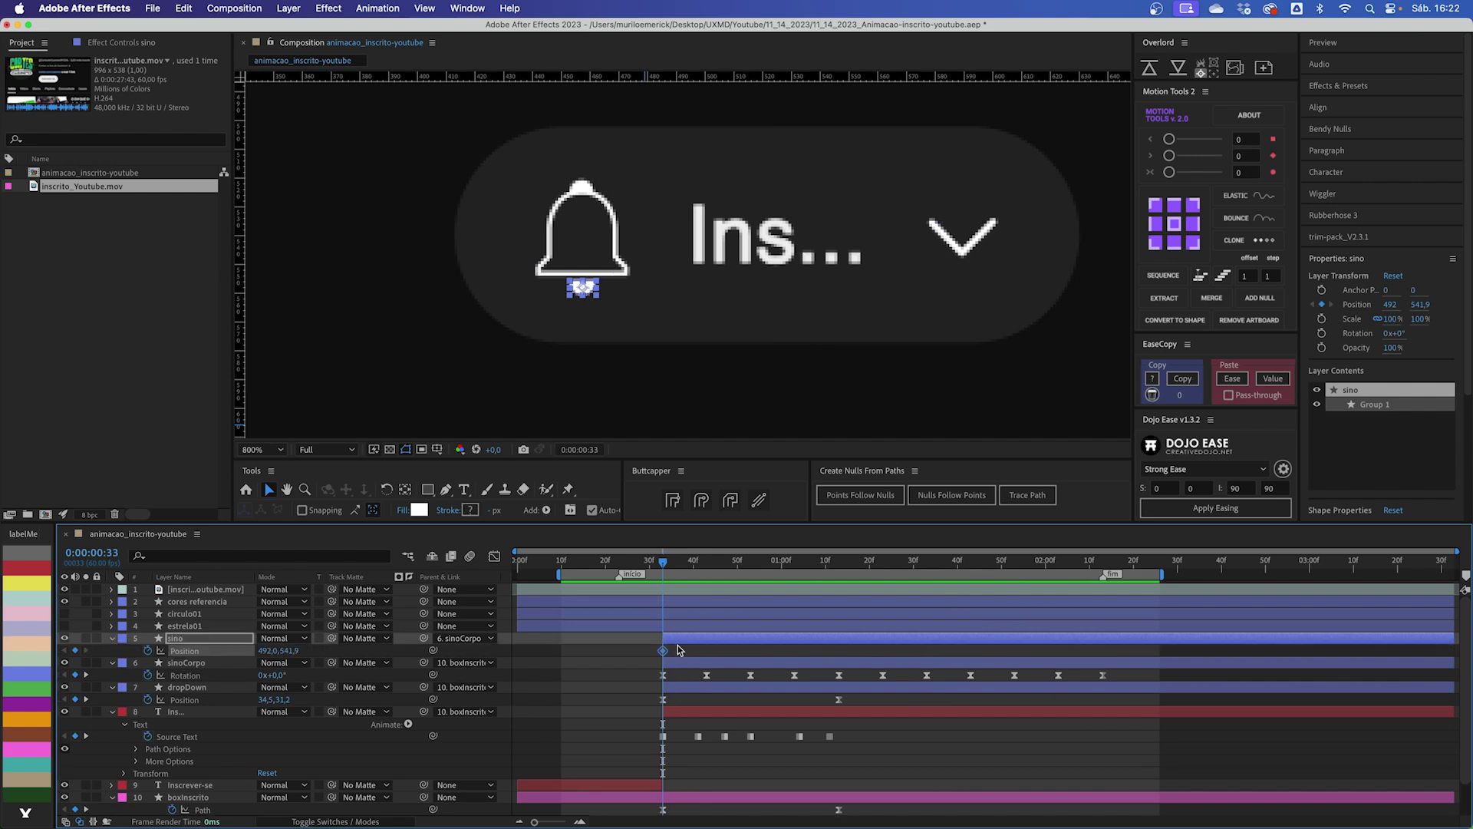
# Step: Try moving the sino clapper by hand beneath the bell, and undo the move
pyautogui.scroll(5, 648, 342)
pyautogui.moveTo(603, 305)
pyautogui.mouseDown()
pyautogui.moveTo(645, 305)
pyautogui.moveTo(563, 305)
pyautogui.moveTo(639, 305)
pyautogui.moveTo(584, 310)
pyautogui.mouseUp()
pyautogui.press('super+z')
pyautogui.press('super+z')
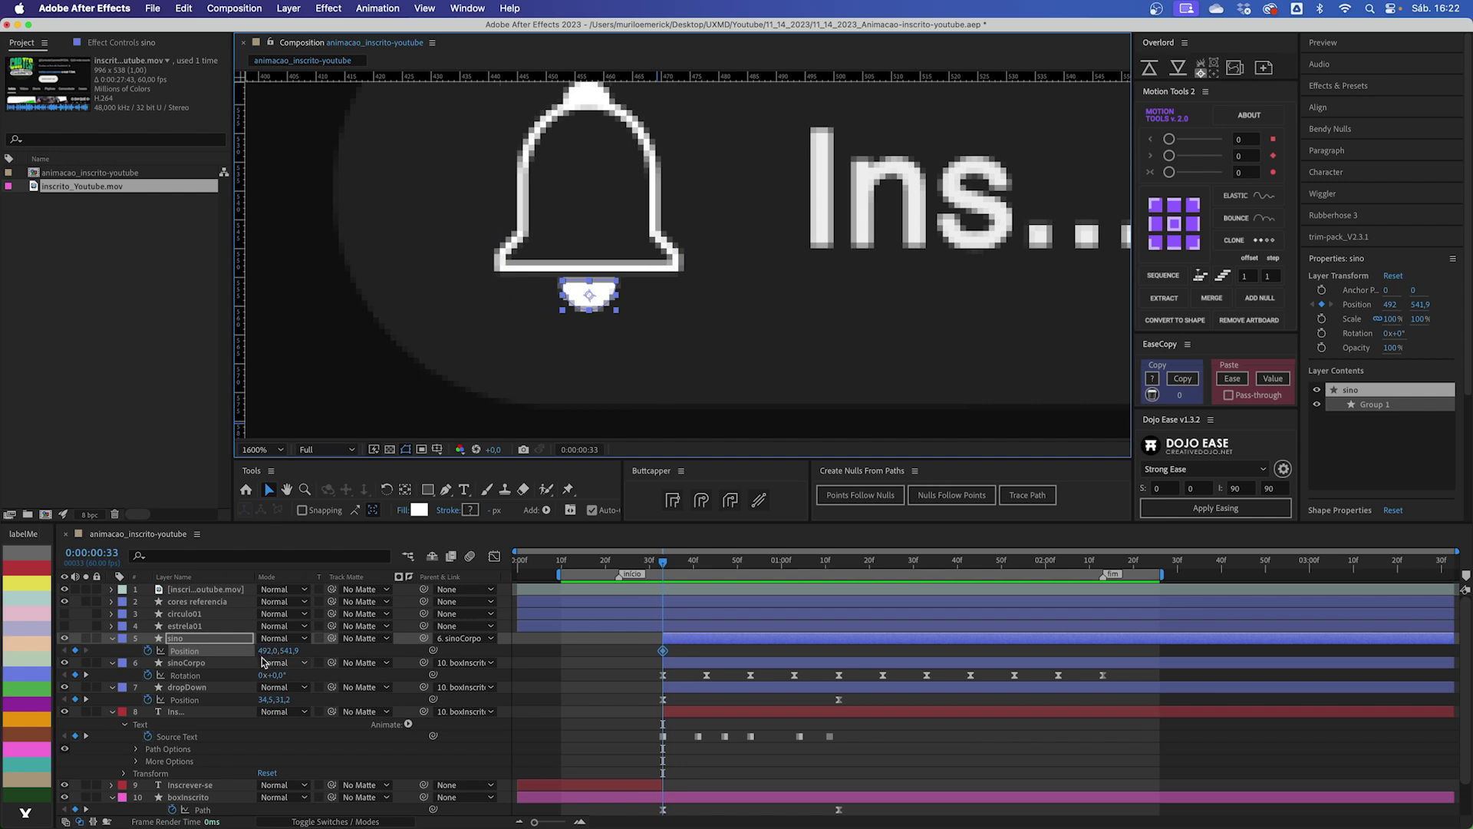
# Step: Copy sino's first Position keyframe to each of sinoCorpo's Rotation keyframe times from 0:00:00:43 through 0:00:02:13
pyautogui.click(706, 564)
pyautogui.click(678, 656)
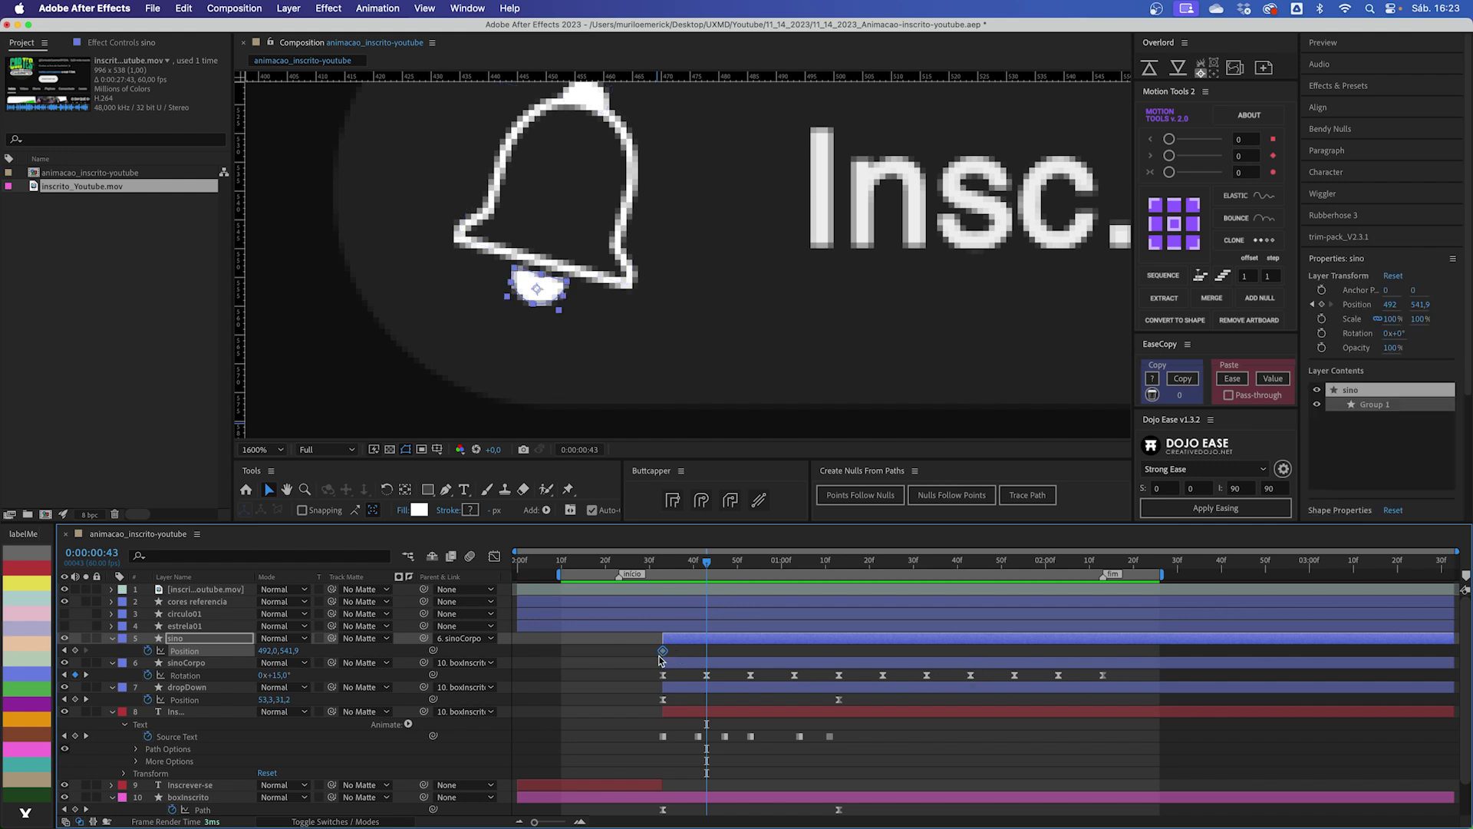
pyautogui.press('super+v')
pyautogui.click(747, 563)
pyautogui.press('super+v')
pyautogui.moveTo(790, 565); pyautogui.dragTo(794, 566)
pyautogui.press('super+v')
pyautogui.click(839, 564)
pyautogui.press('super+v')
pyautogui.click(883, 567)
pyautogui.press('super+v')
pyautogui.click(928, 564)
pyautogui.press('super+v')
pyautogui.click(971, 566)
pyautogui.press('super+v')
pyautogui.click(1014, 565)
pyautogui.press('super+v')
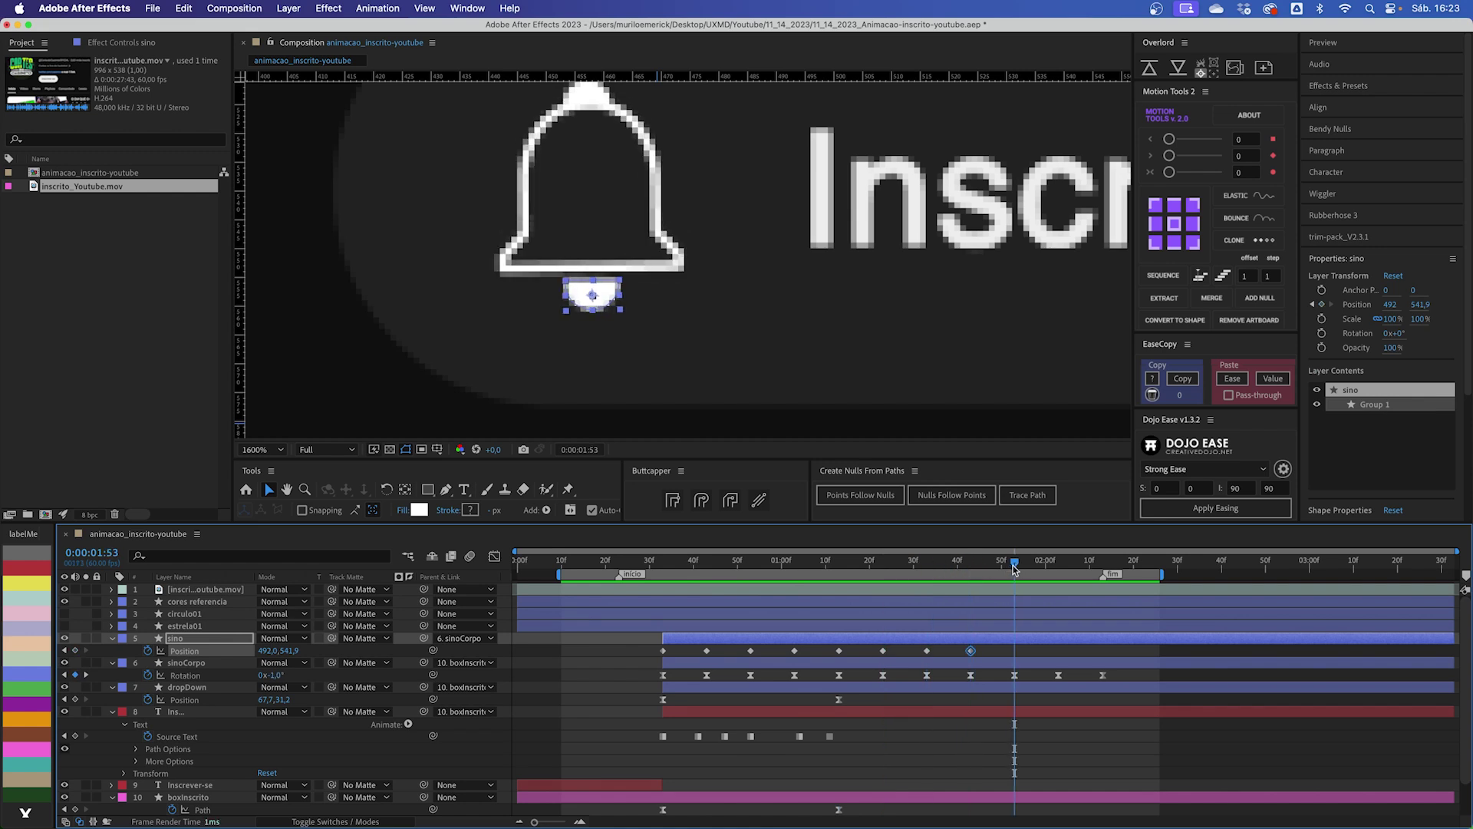
pyautogui.click(1058, 566)
pyautogui.press('super+v')
pyautogui.click(1103, 565)
pyautogui.press('super+v')
# Step: Try offsetting sino's Position X by -20 at 0:00:00:33, and undo it
pyautogui.click(663, 564)
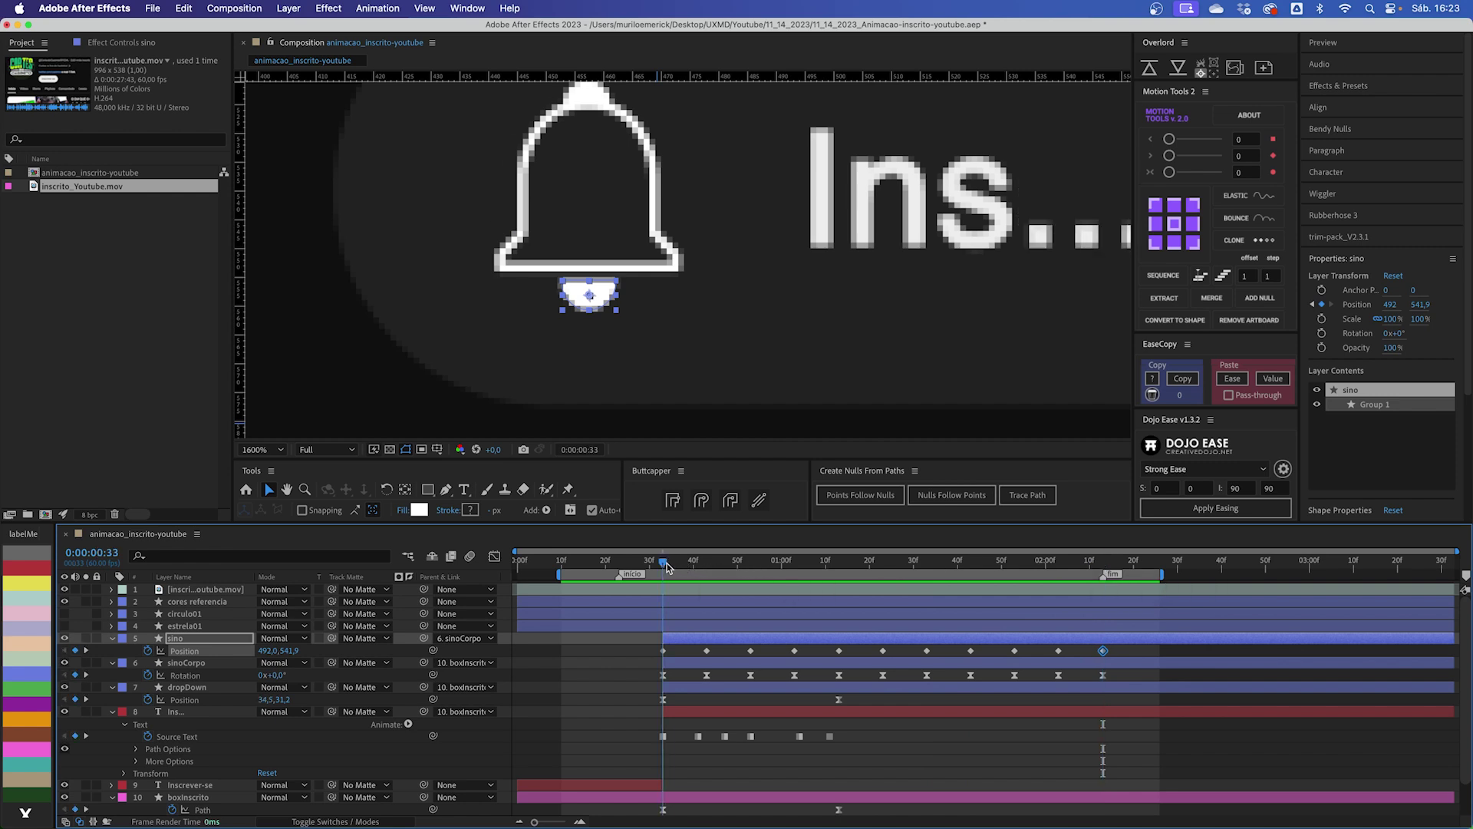
pyautogui.click(273, 651)
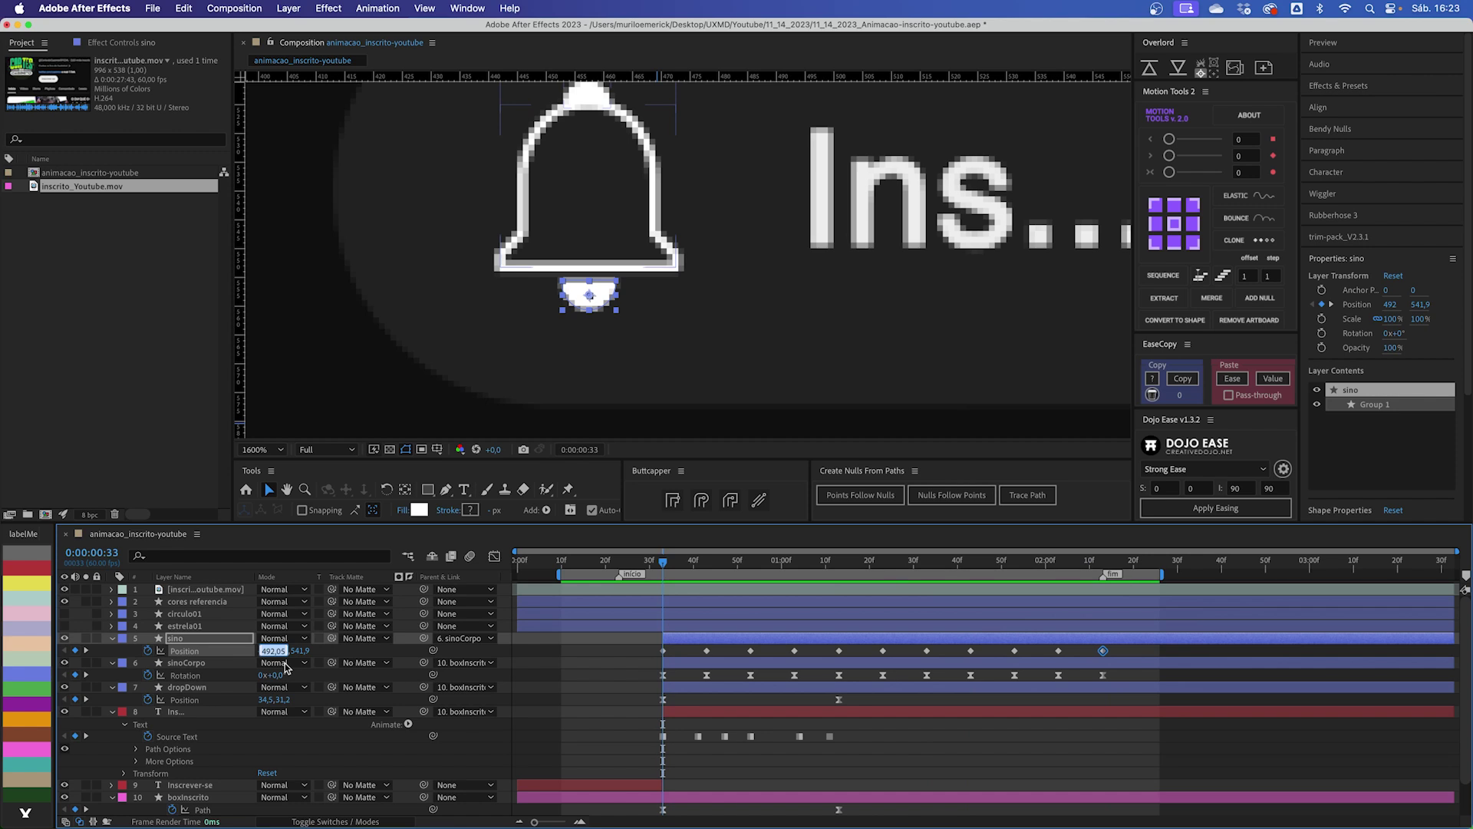
pyautogui.click(286, 651)
pyautogui.write('-20')
pyautogui.press('Return')
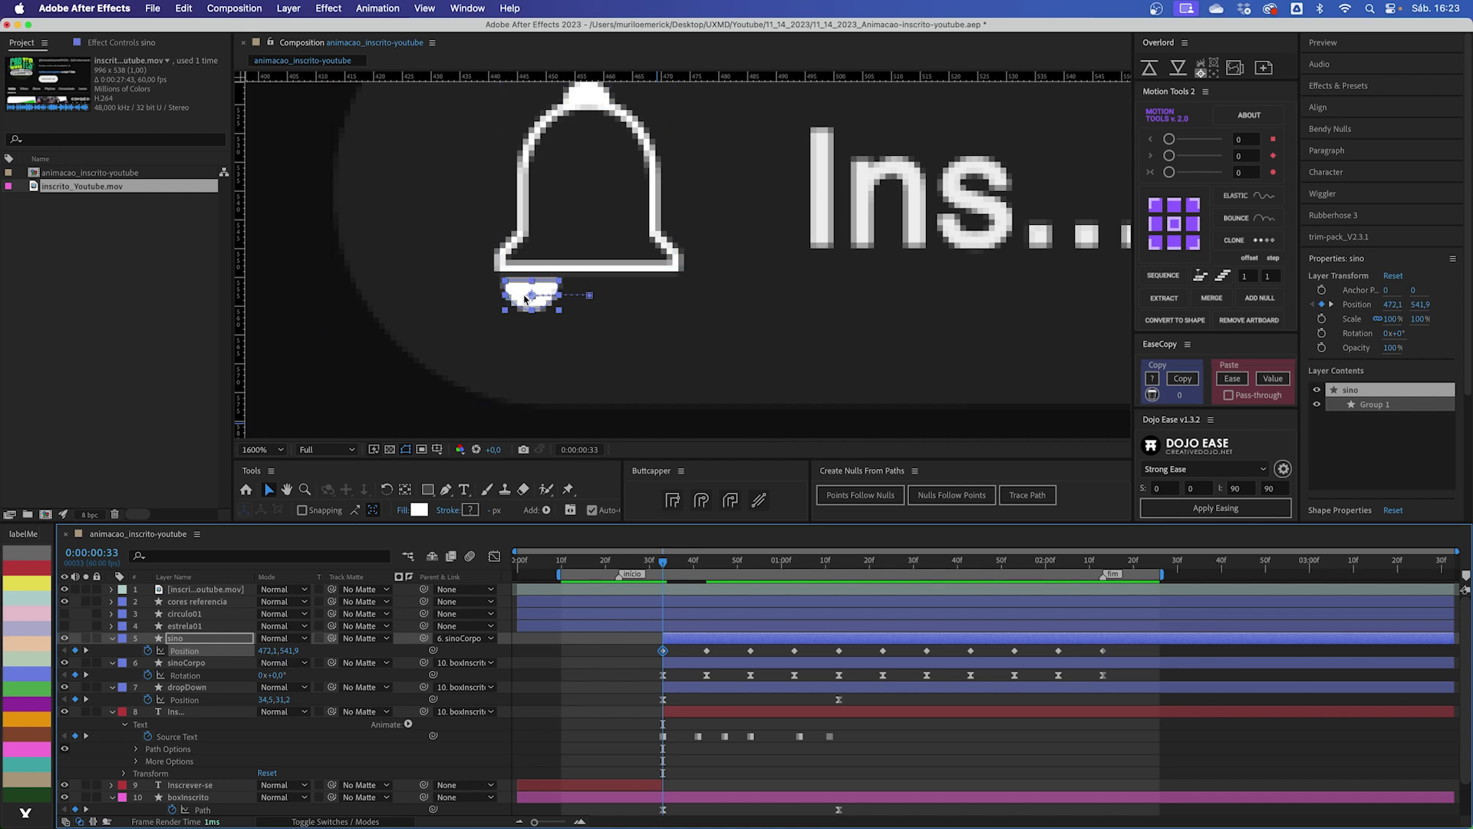
pyautogui.press('super+z')
# Step: At 0:00:00:43, try sino's Position X at 477,1, undo it, and set it to 482,1
pyautogui.moveTo(670, 564); pyautogui.dragTo(708, 566)
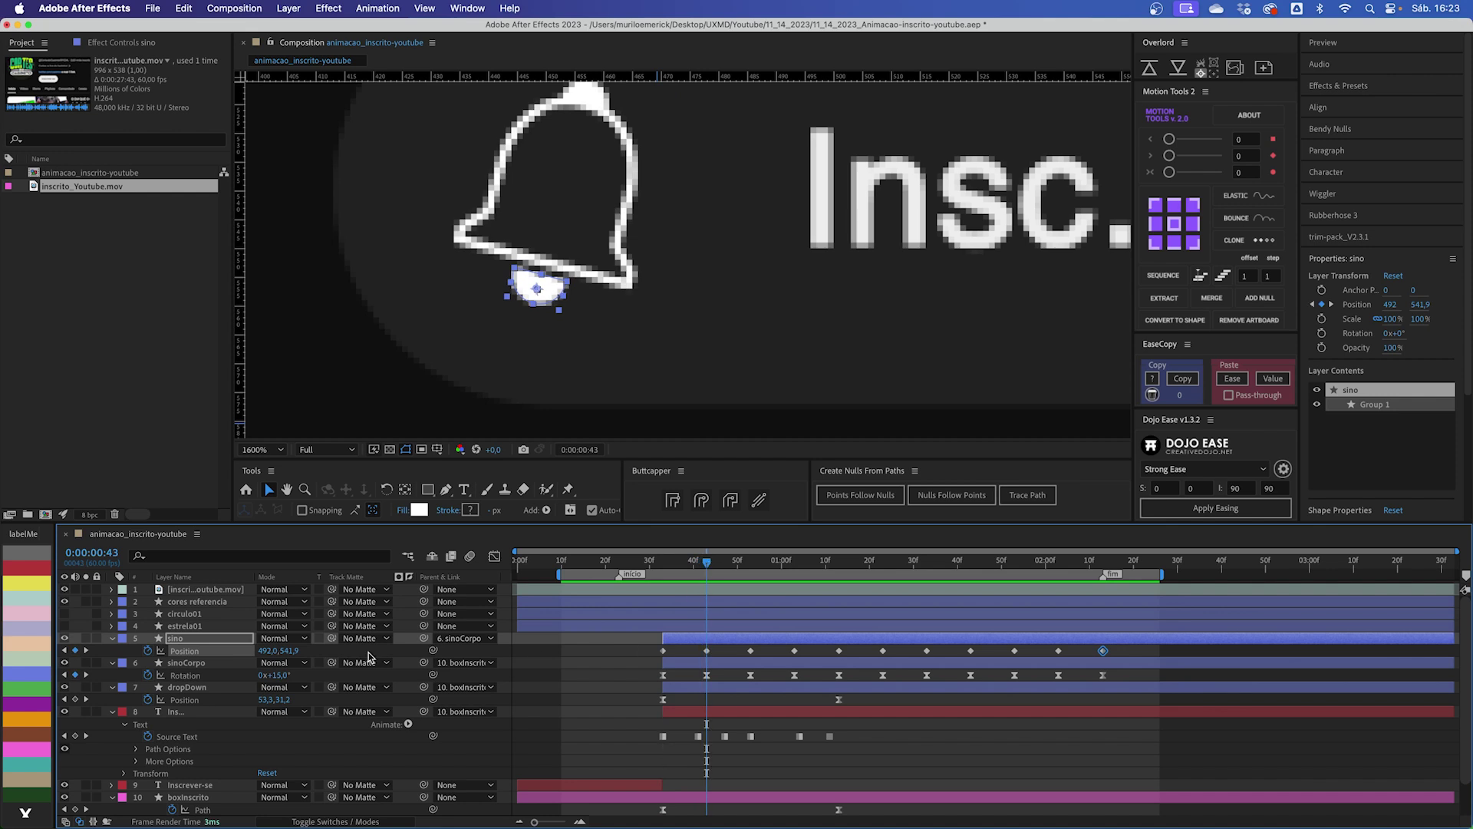
pyautogui.click(273, 651)
pyautogui.press('Right')
pyautogui.write('+15')
pyautogui.press('Return')
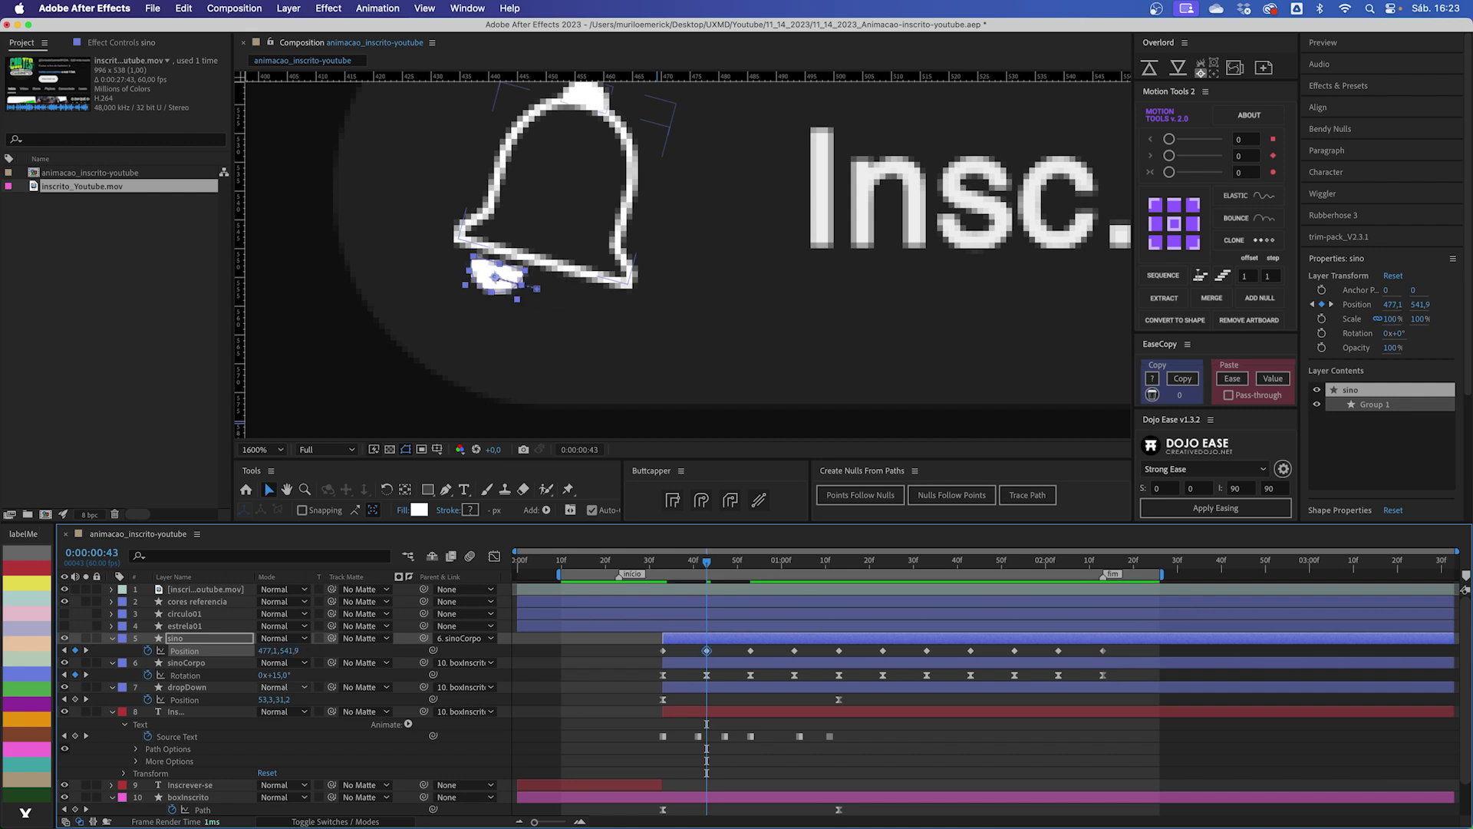
pyautogui.press('super+z')
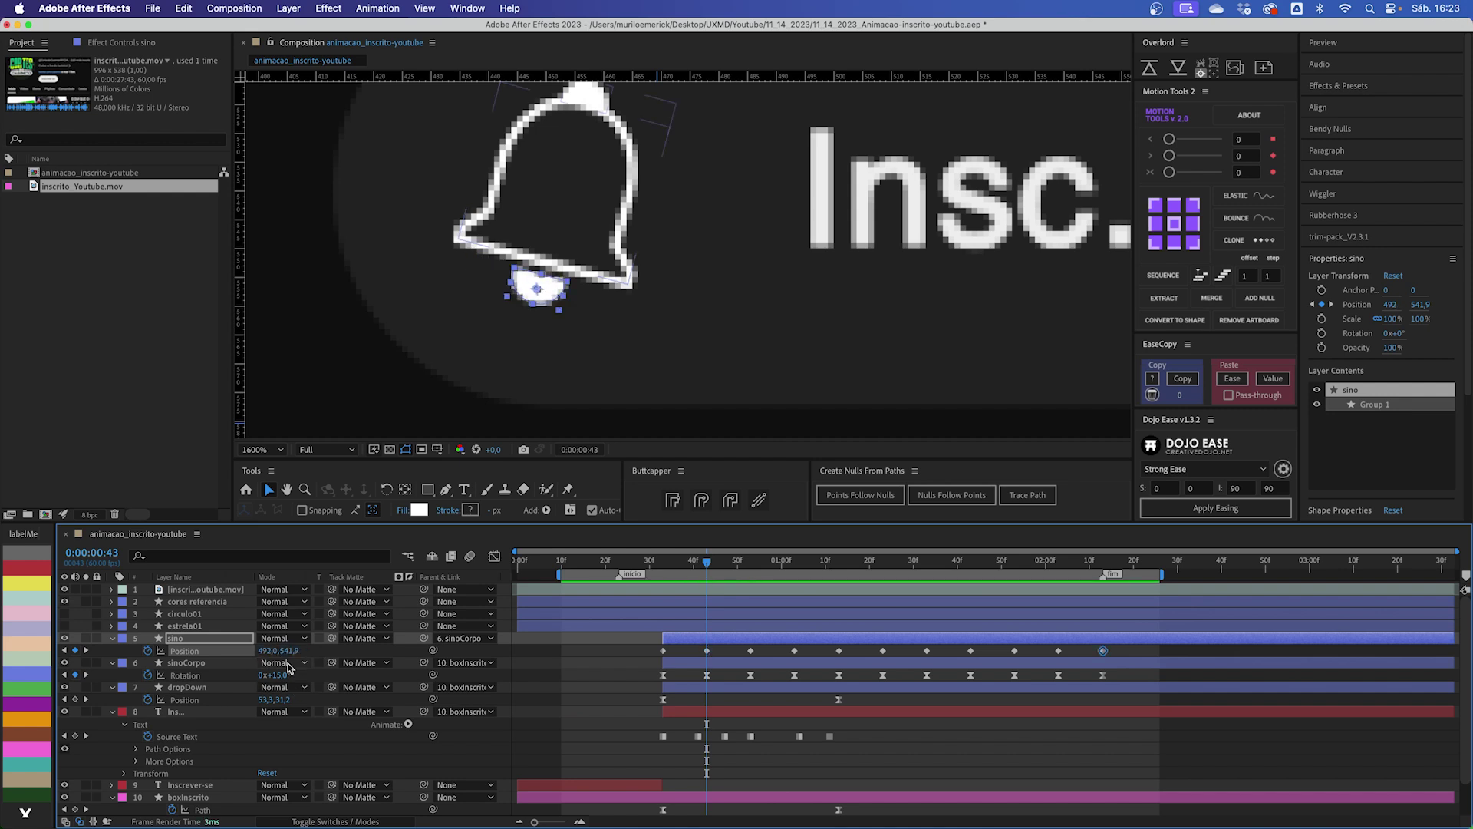
pyautogui.click(273, 651)
pyautogui.write('482,1')
pyautogui.press('Return')
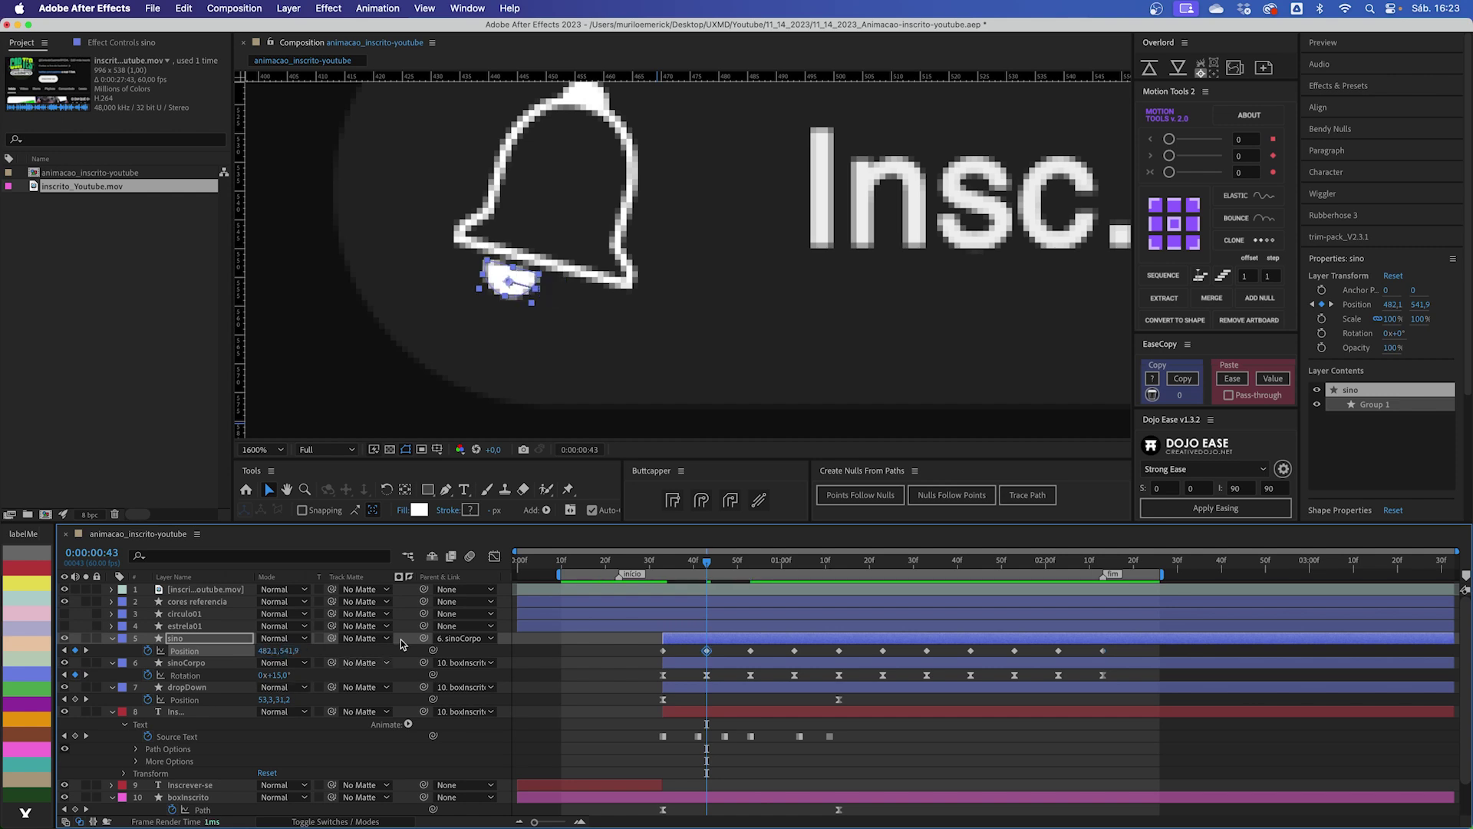
# Step: Set sino's Position X to 507,1 at 0:00:00:53 and offset it by -10 at 0:00:01:03
pyautogui.moveTo(707, 564); pyautogui.dragTo(750, 566)
pyautogui.click(264, 651)
pyautogui.click(285, 650)
pyautogui.write('+15')
pyautogui.press('Return')
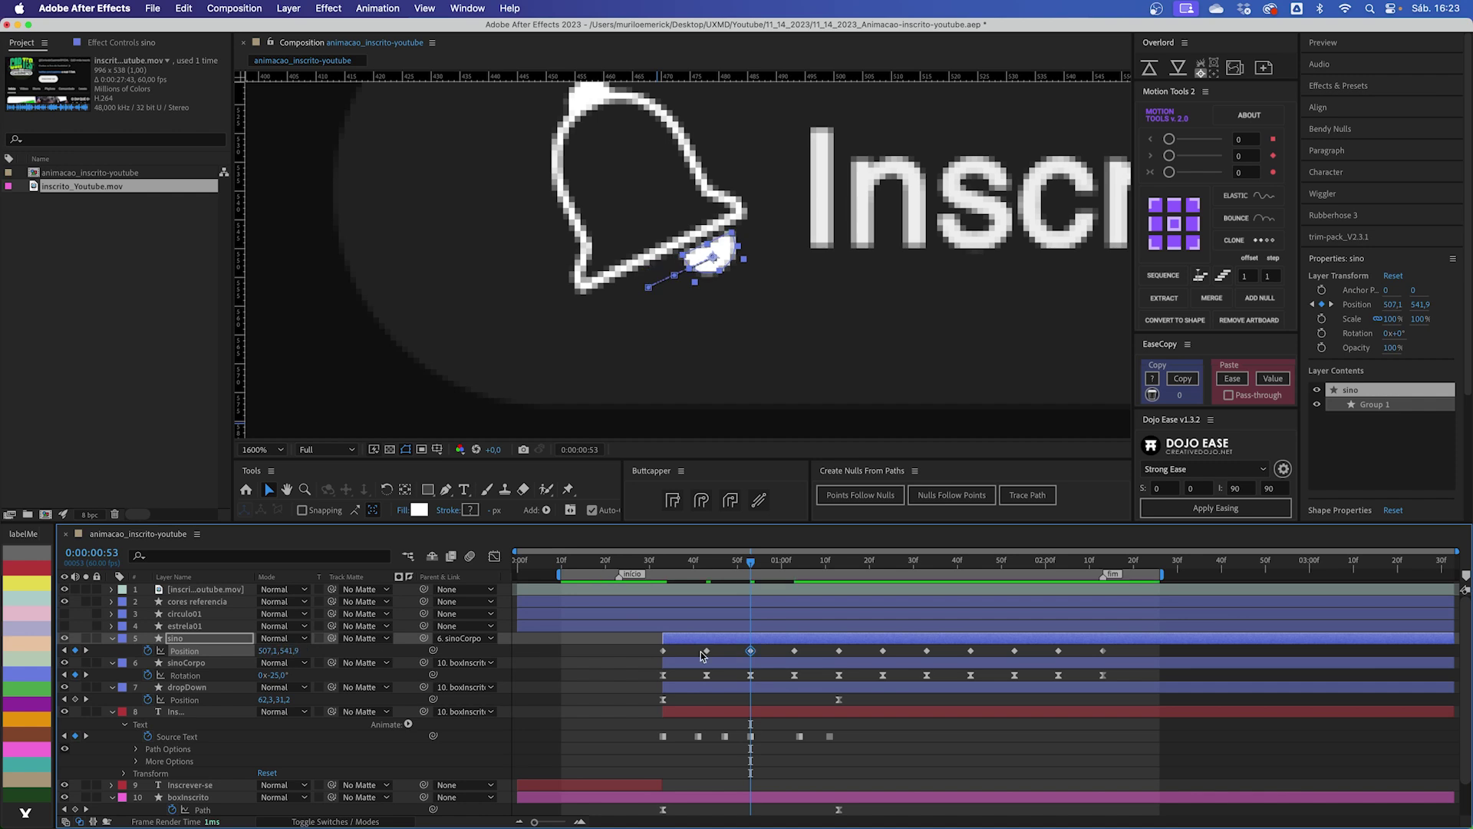
pyautogui.moveTo(768, 566); pyautogui.dragTo(794, 567)
pyautogui.click(273, 651)
pyautogui.click(285, 651)
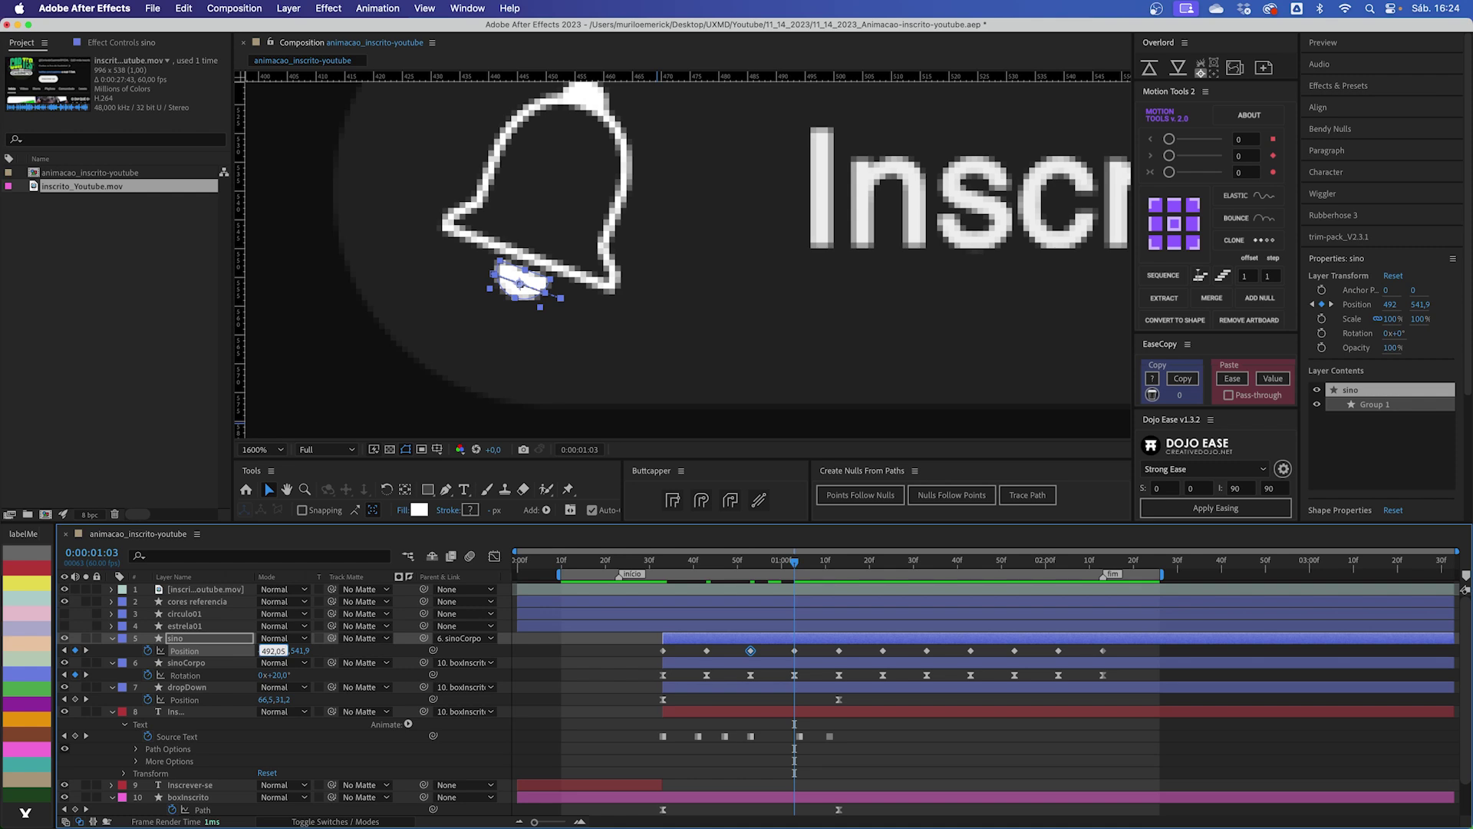
pyautogui.write('-10')
pyautogui.press('Return')
# Step: At 0:00:01:13, try sino's Position X at 499,1, undo it, and set it to 500,1
pyautogui.moveTo(795, 562); pyautogui.dragTo(835, 566)
pyautogui.click(276, 650)
pyautogui.write('-')
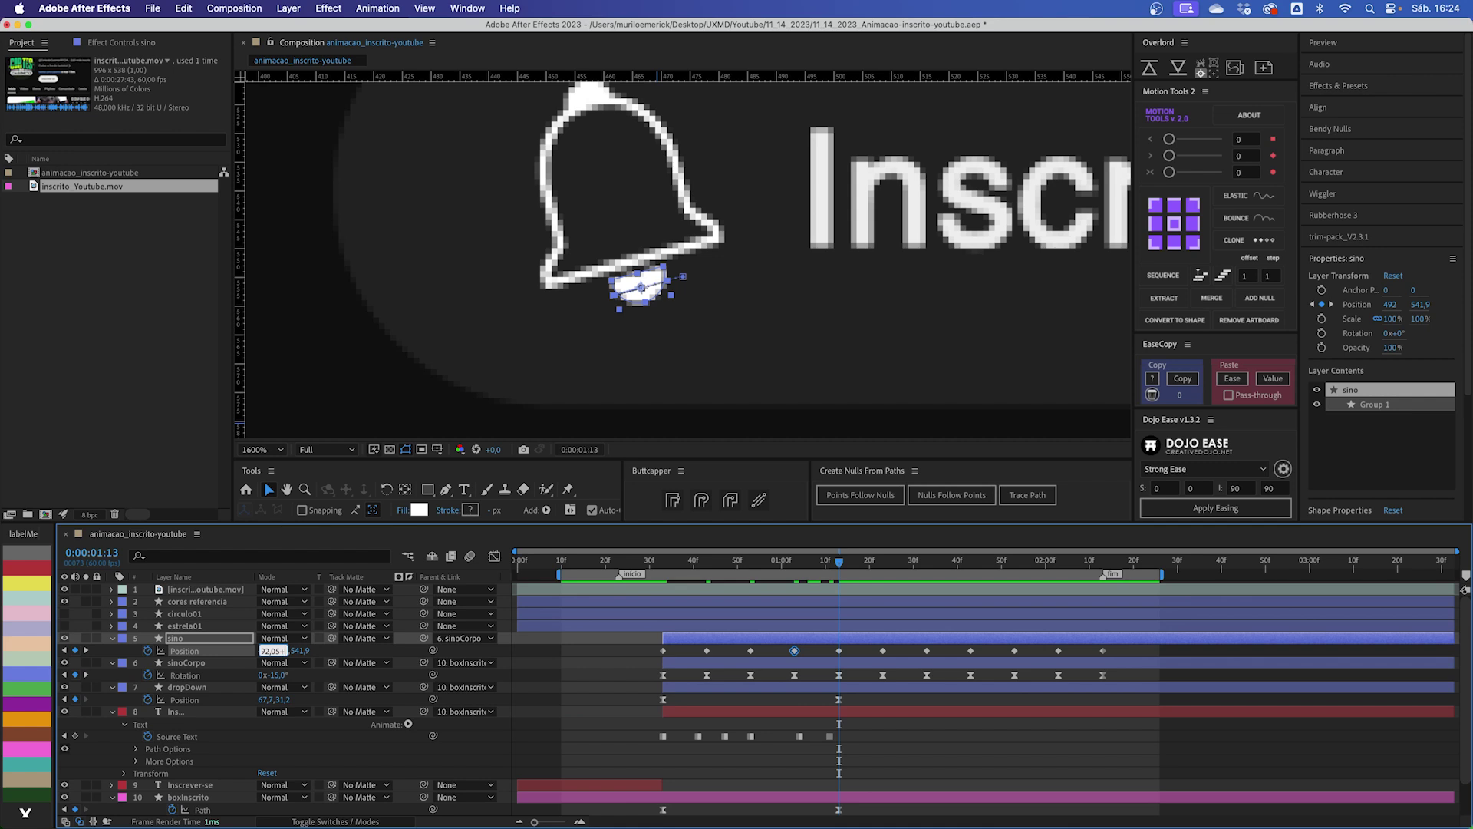
pyautogui.write('-7')
pyautogui.press('Return')
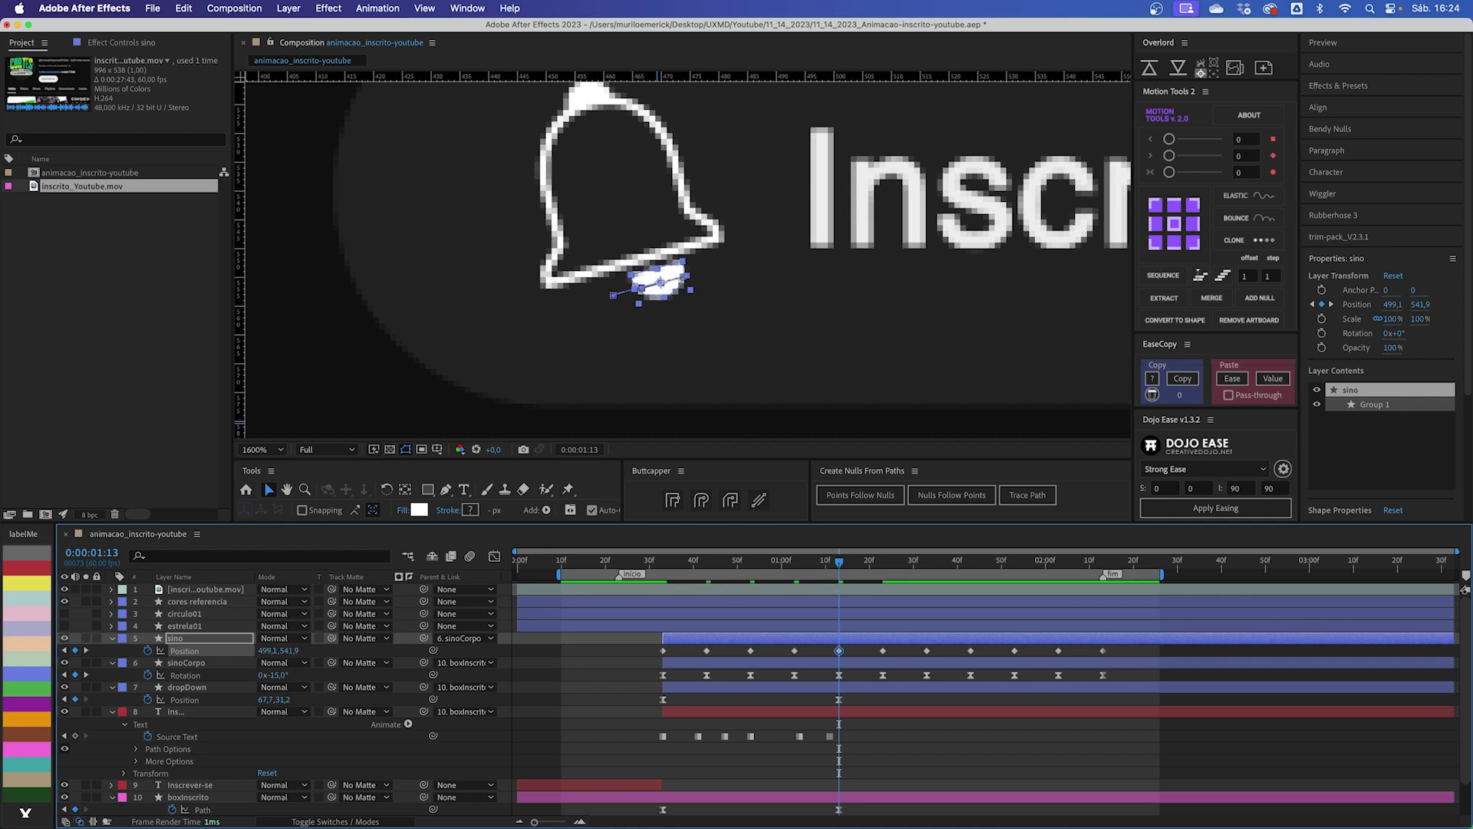
pyautogui.press('super+z')
pyautogui.click(272, 651)
pyautogui.write('500,1')
pyautogui.press('Return')
# Step: At 0:00:01:23, try sino's Position X at 488,1, undo it, and offset the original value by -5
pyautogui.moveTo(860, 564); pyautogui.dragTo(883, 570)
pyautogui.click(272, 650)
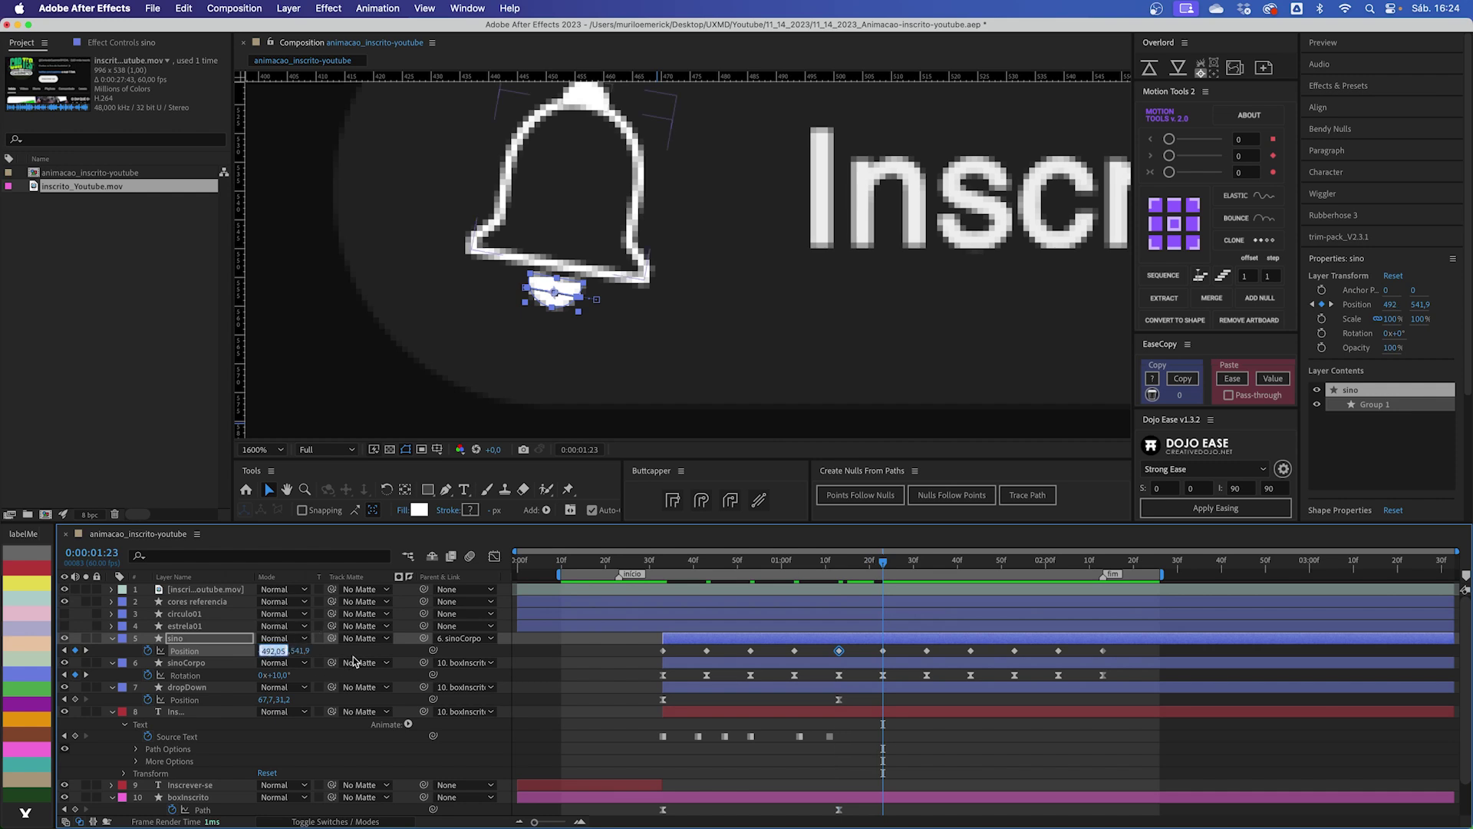
pyautogui.write('488,1')
pyautogui.press('Return')
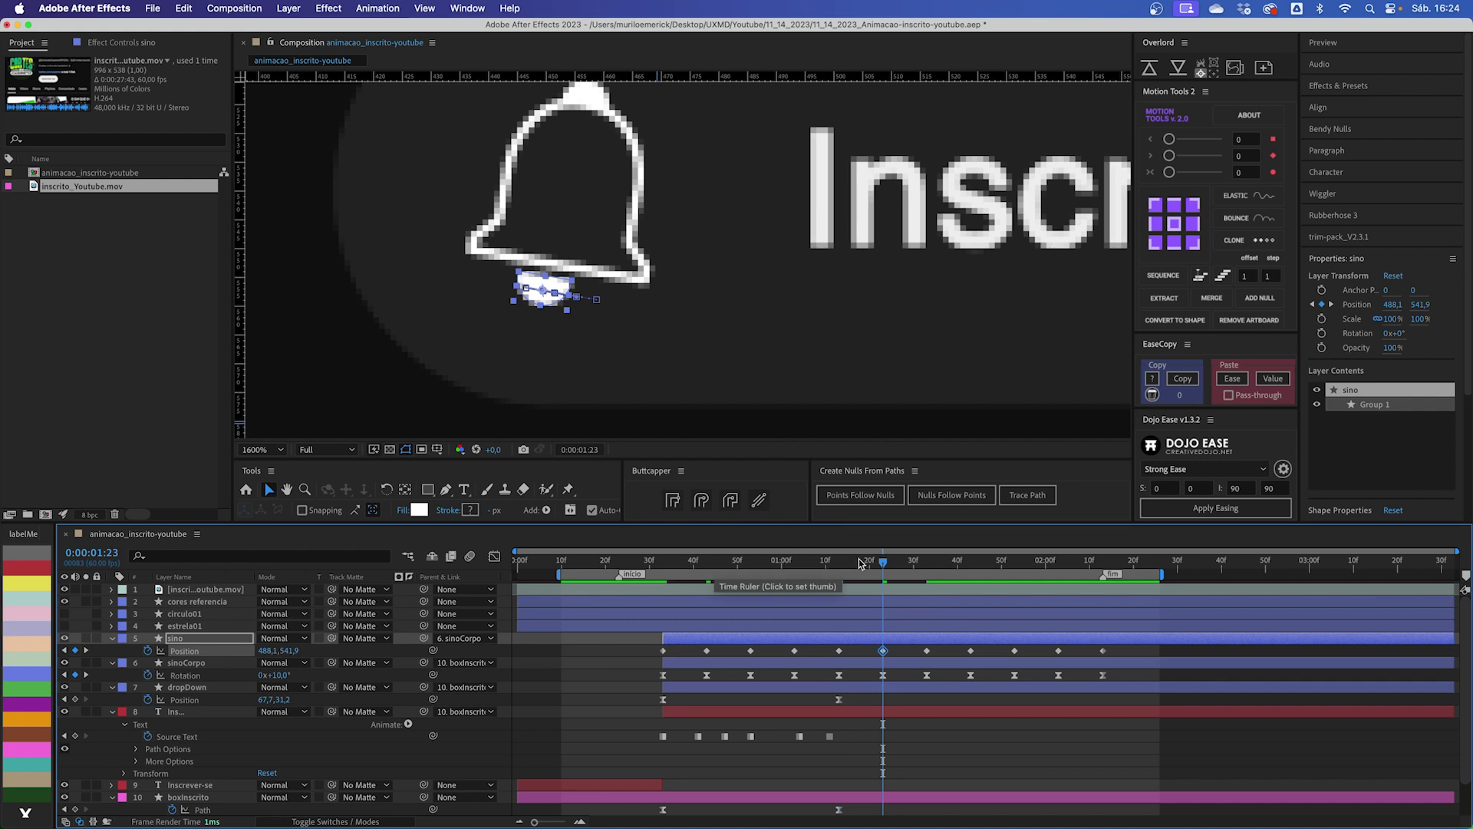
pyautogui.press('super+z')
pyautogui.click(273, 650)
pyautogui.write('-5')
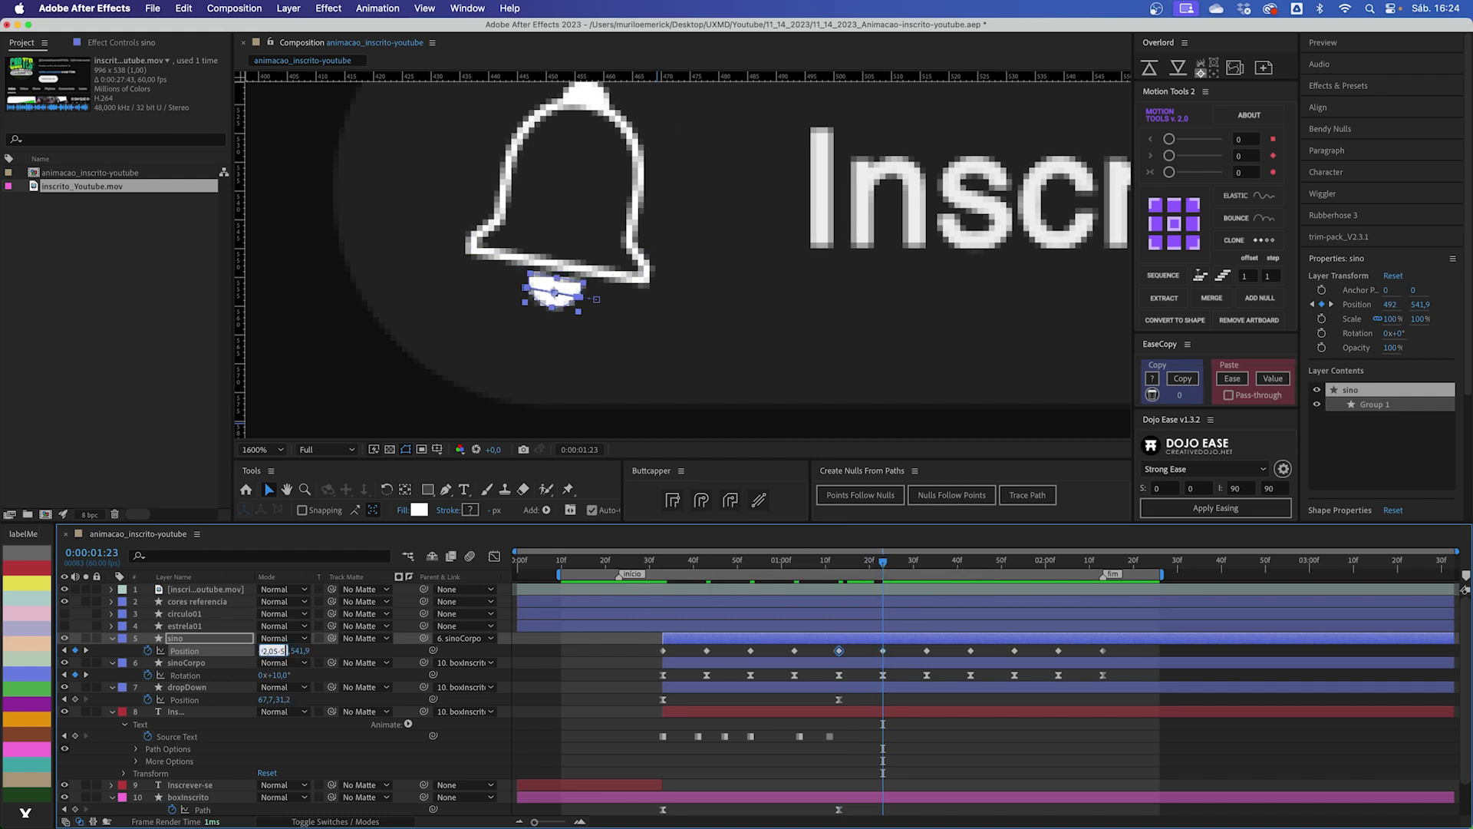
pyautogui.press('Return')
# Step: Set sino's Position X to 495,1 at 0:00:01:33 and to 490,1 at 0:00:01:43
pyautogui.moveTo(883, 565); pyautogui.dragTo(925, 566)
pyautogui.click(273, 651)
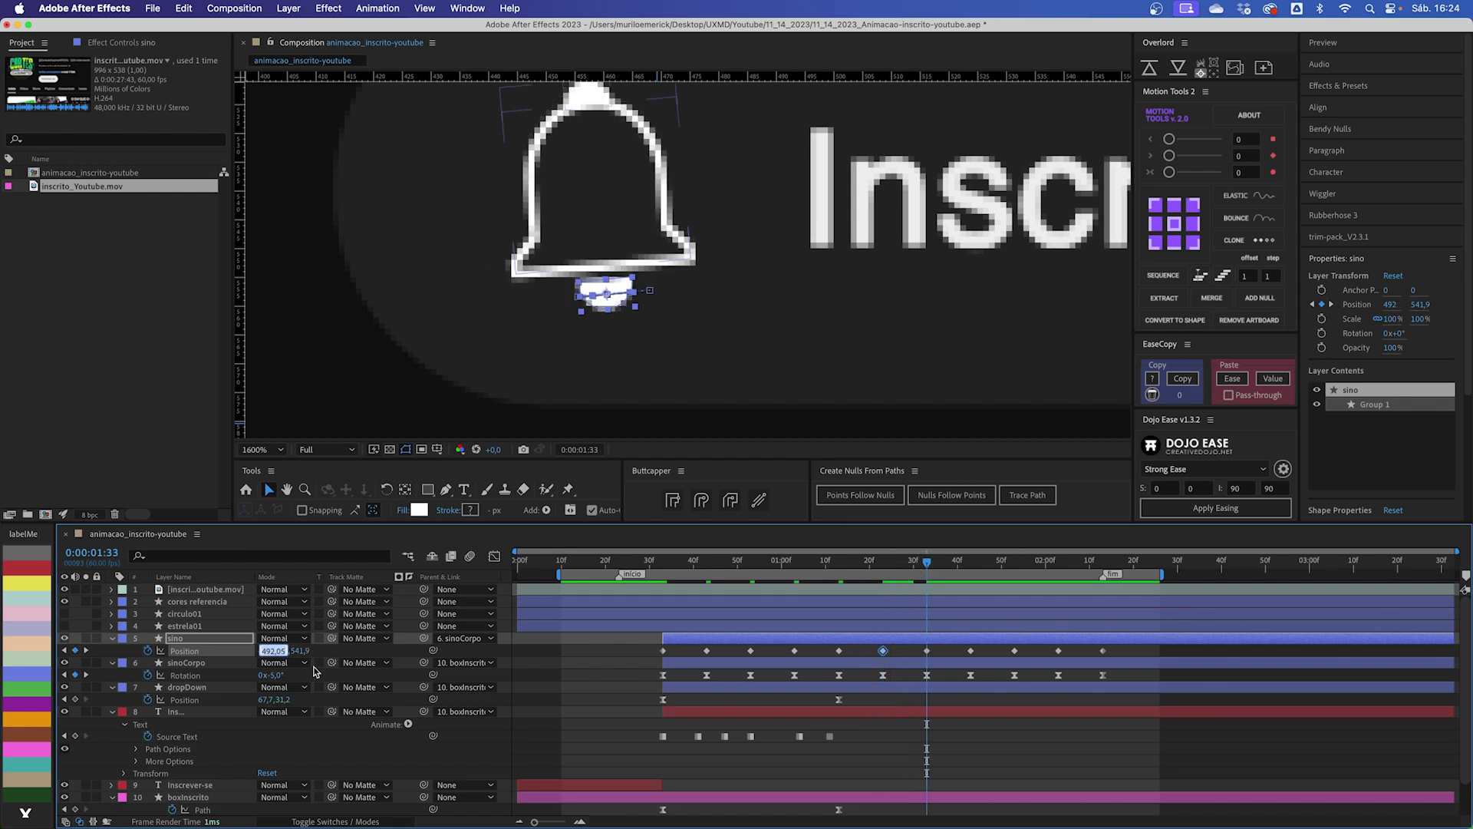
pyautogui.write('495,1')
pyautogui.press('Return')
pyautogui.moveTo(931, 564); pyautogui.dragTo(971, 564)
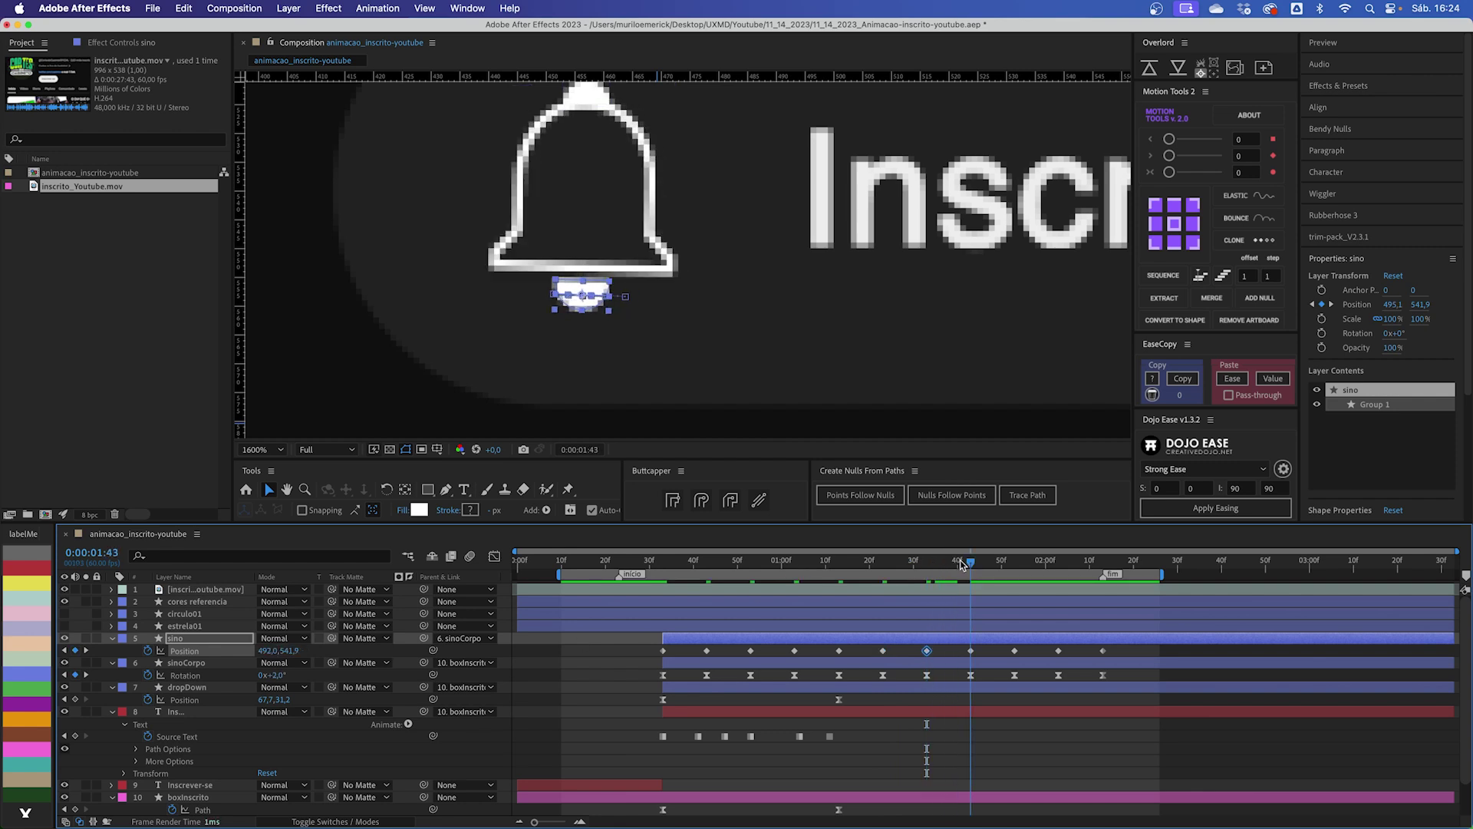
pyautogui.click(274, 650)
pyautogui.write('490,1')
pyautogui.press('Return')
# Step: Set sino's Position X to 493,1 at 0:00:01:53 and offset it by -0,45 at 0:00:02:03
pyautogui.moveTo(973, 565); pyautogui.dragTo(1014, 565)
pyautogui.click(274, 651)
pyautogui.write('493,1')
pyautogui.press('Return')
pyautogui.moveTo(1011, 570); pyautogui.dragTo(1059, 564)
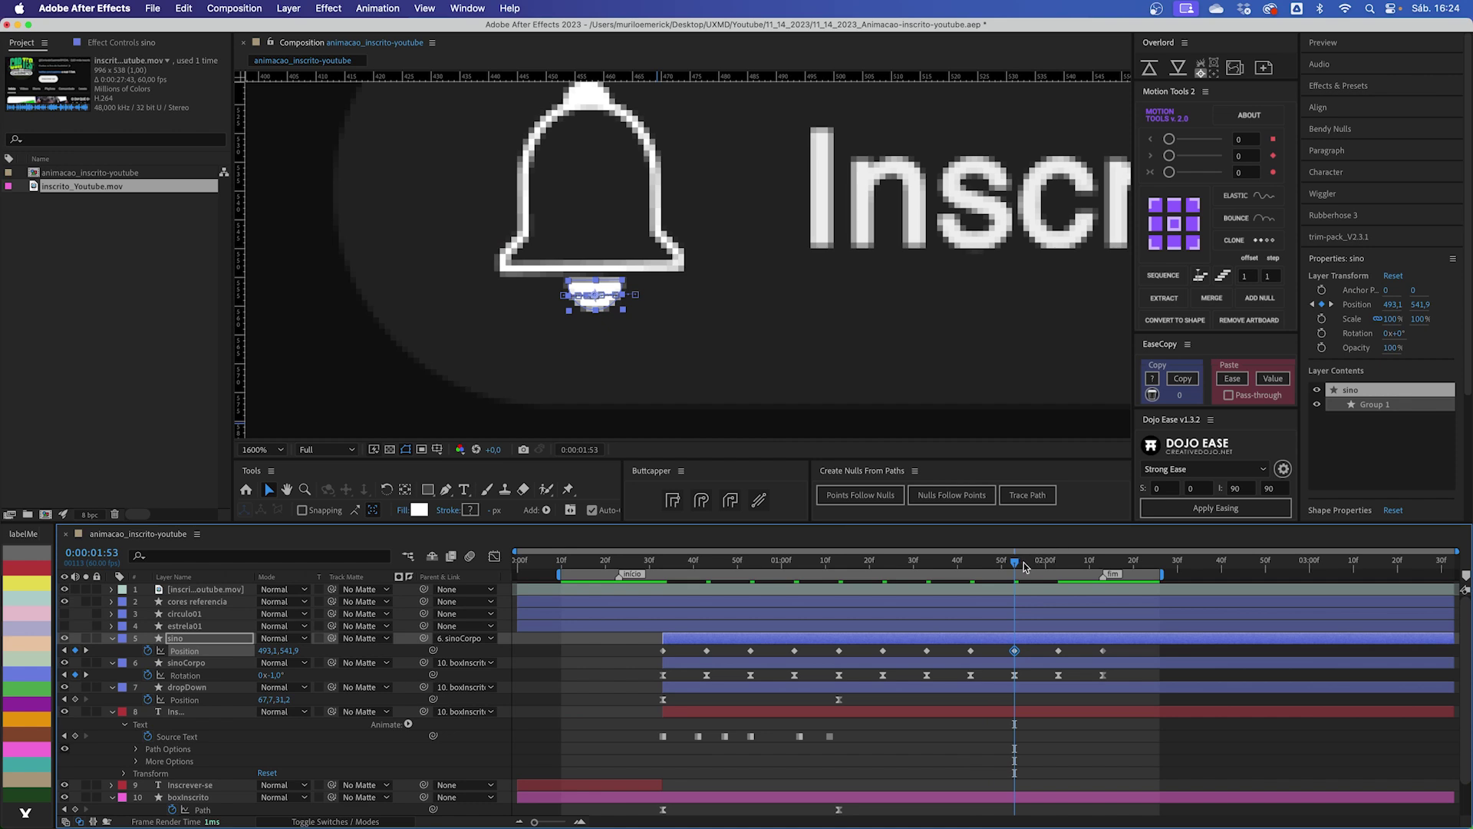
pyautogui.click(273, 650)
pyautogui.write('-0')
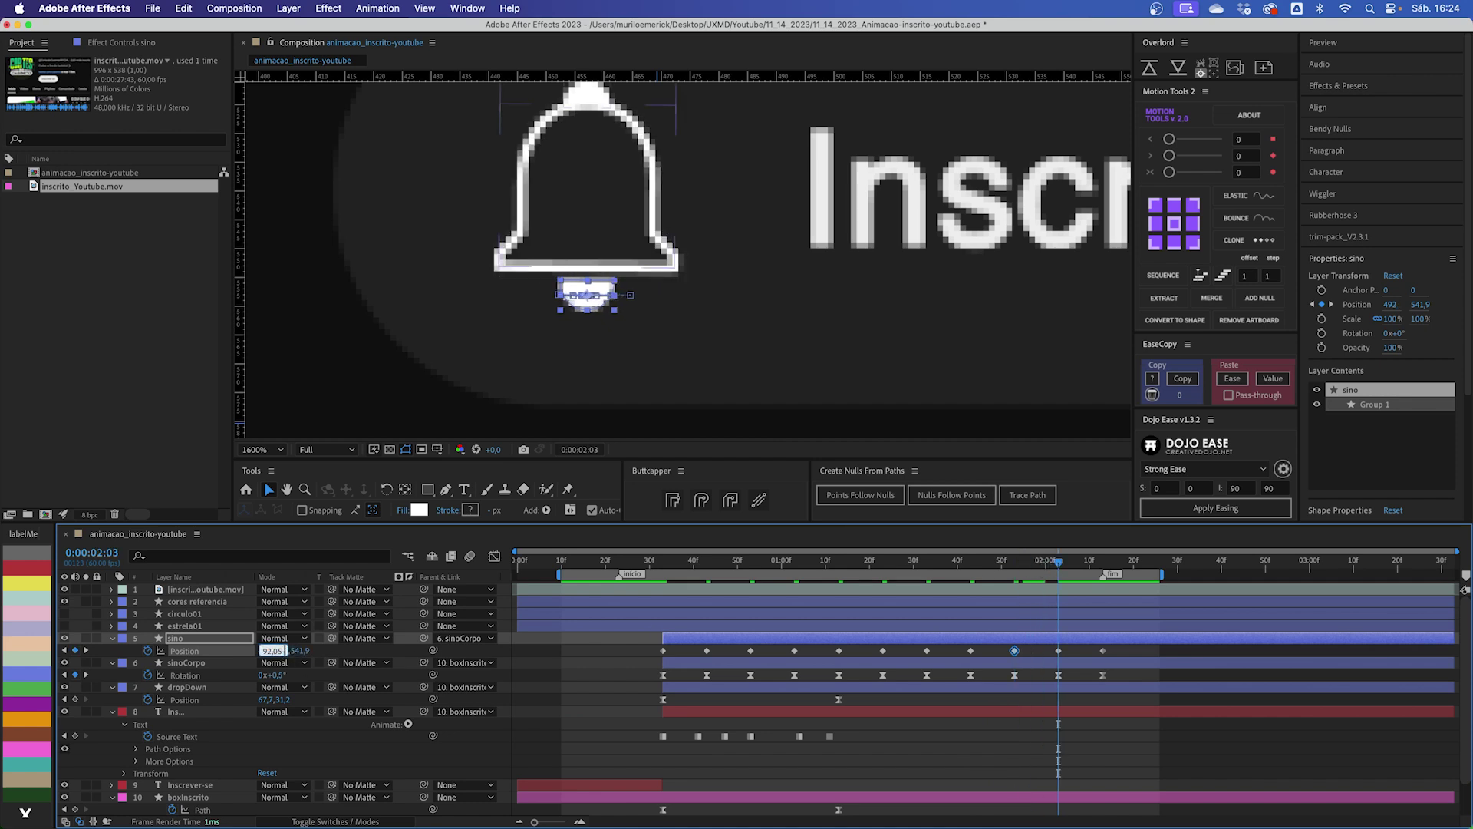
pyautogui.write(',45')
pyautogui.press('Return')
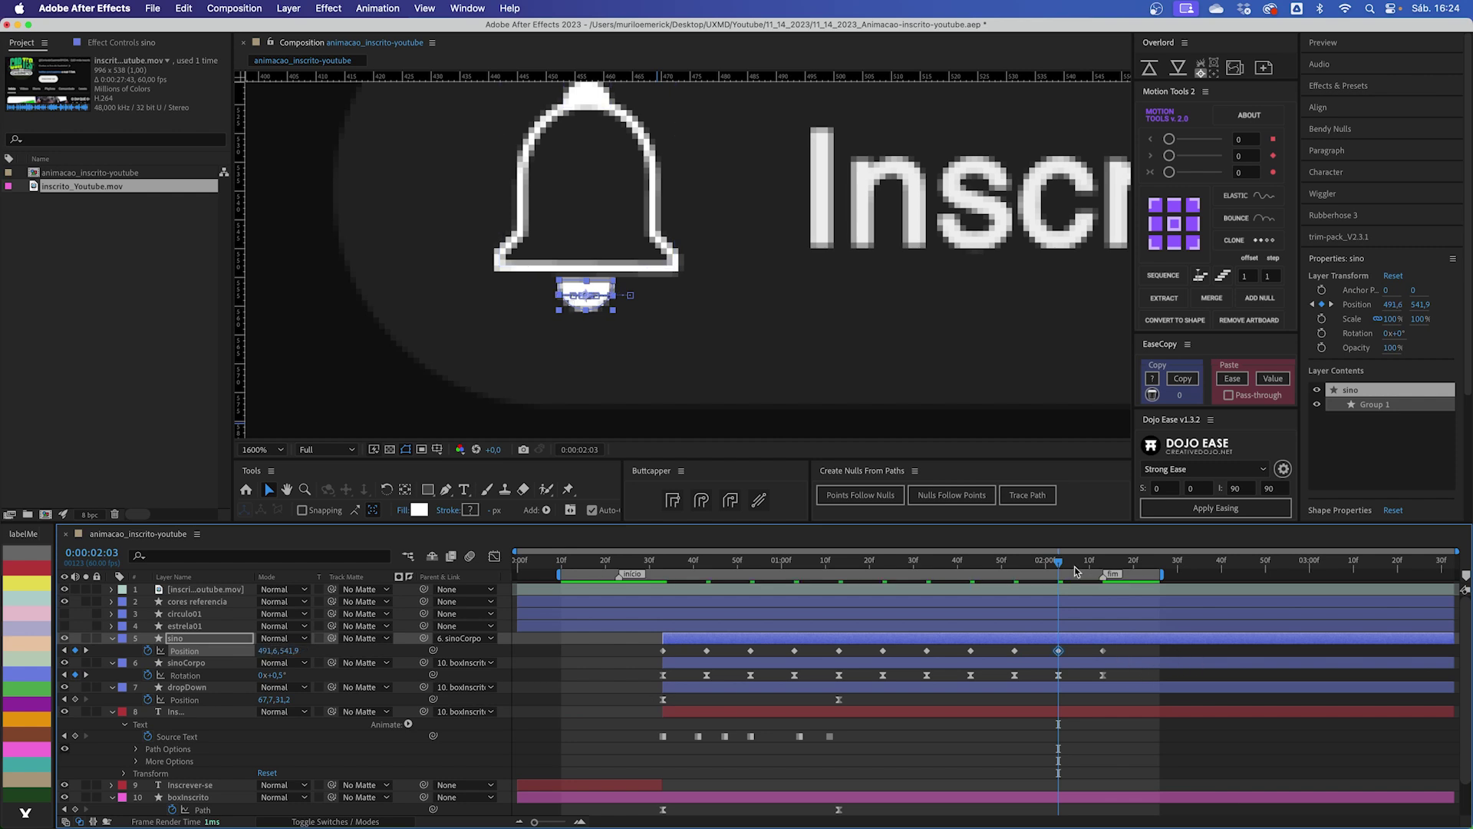
# Step: Copy the easing of all sinoCorpo Rotation keyframes onto sino's Position keyframes with EaseCopy and check the resulting speed graph
pyautogui.click(1102, 561)
pyautogui.click(1103, 651)
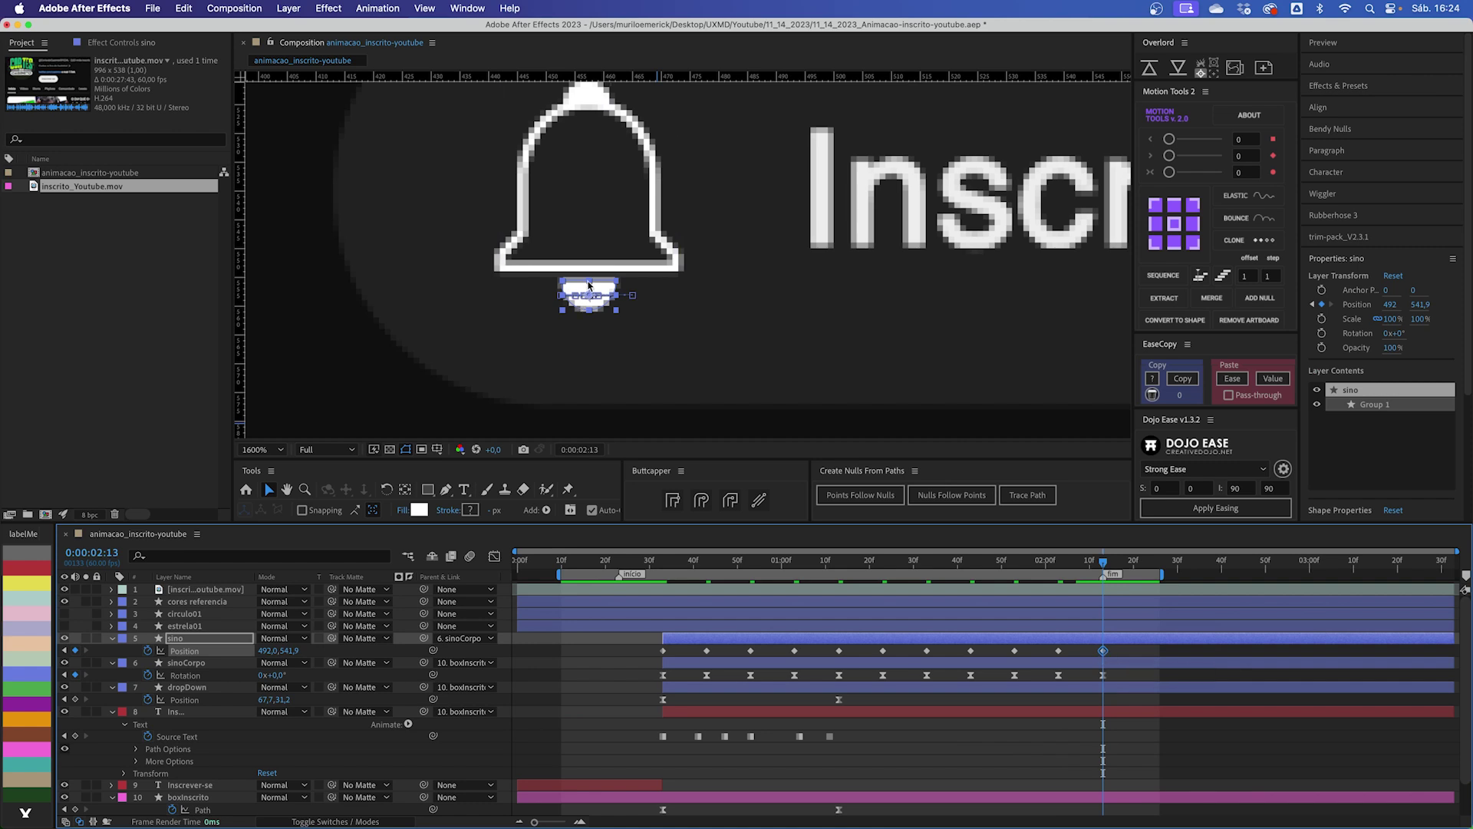
pyautogui.moveTo(1112, 678); pyautogui.dragTo(659, 683)
pyautogui.click(1183, 378)
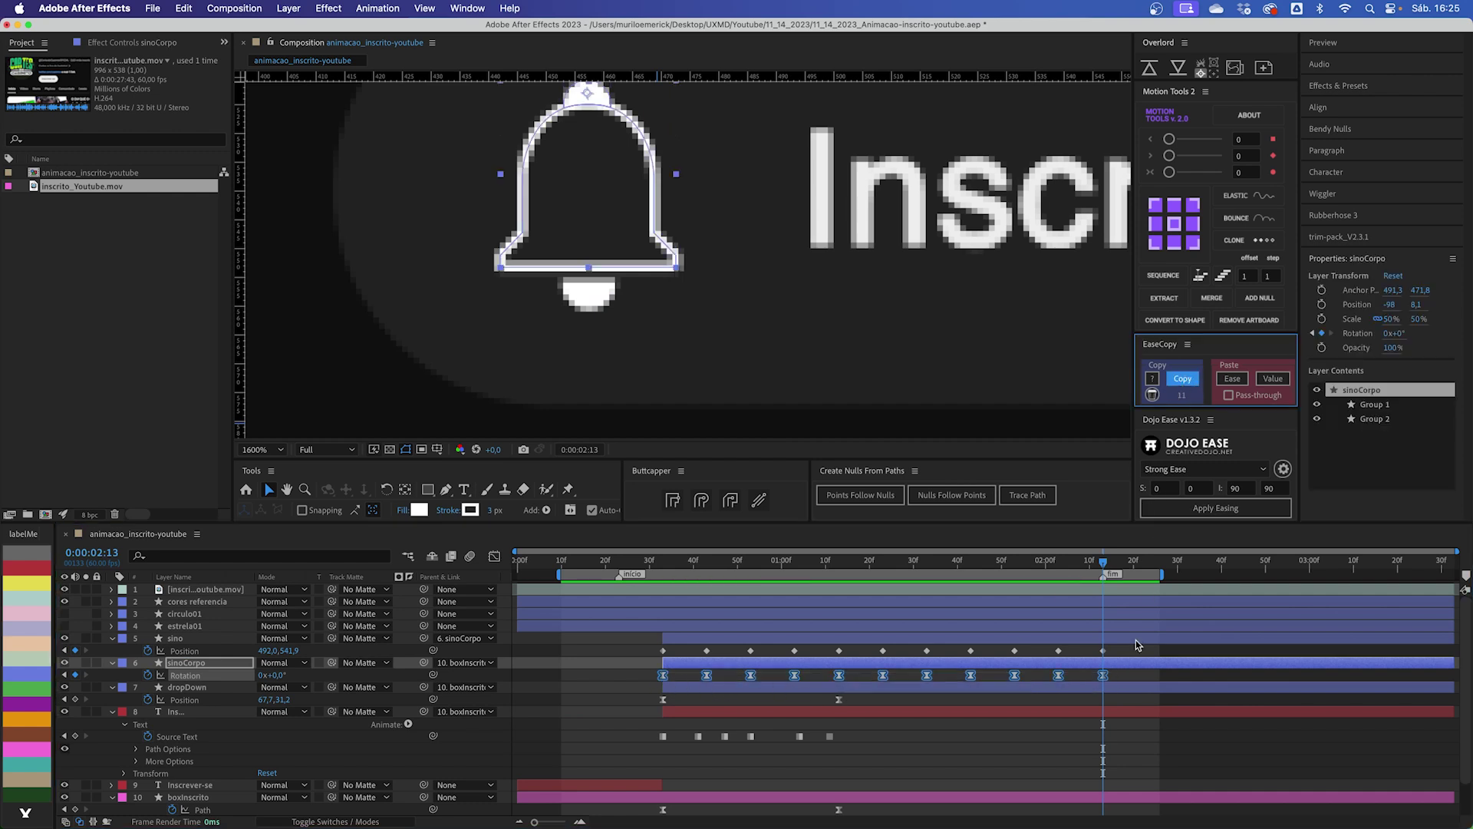
pyautogui.moveTo(1097, 647); pyautogui.dragTo(656, 660)
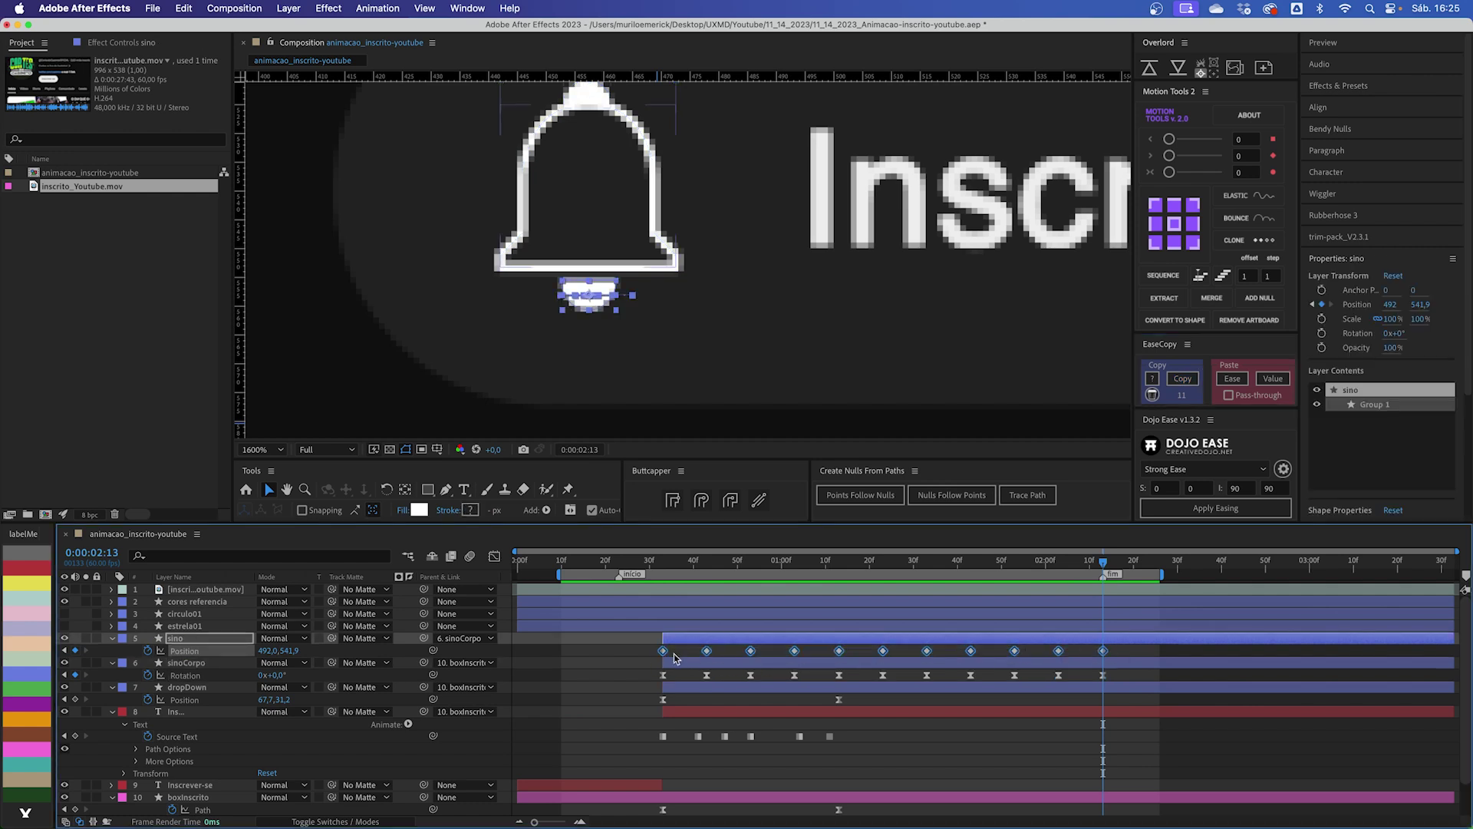
pyautogui.click(1237, 379)
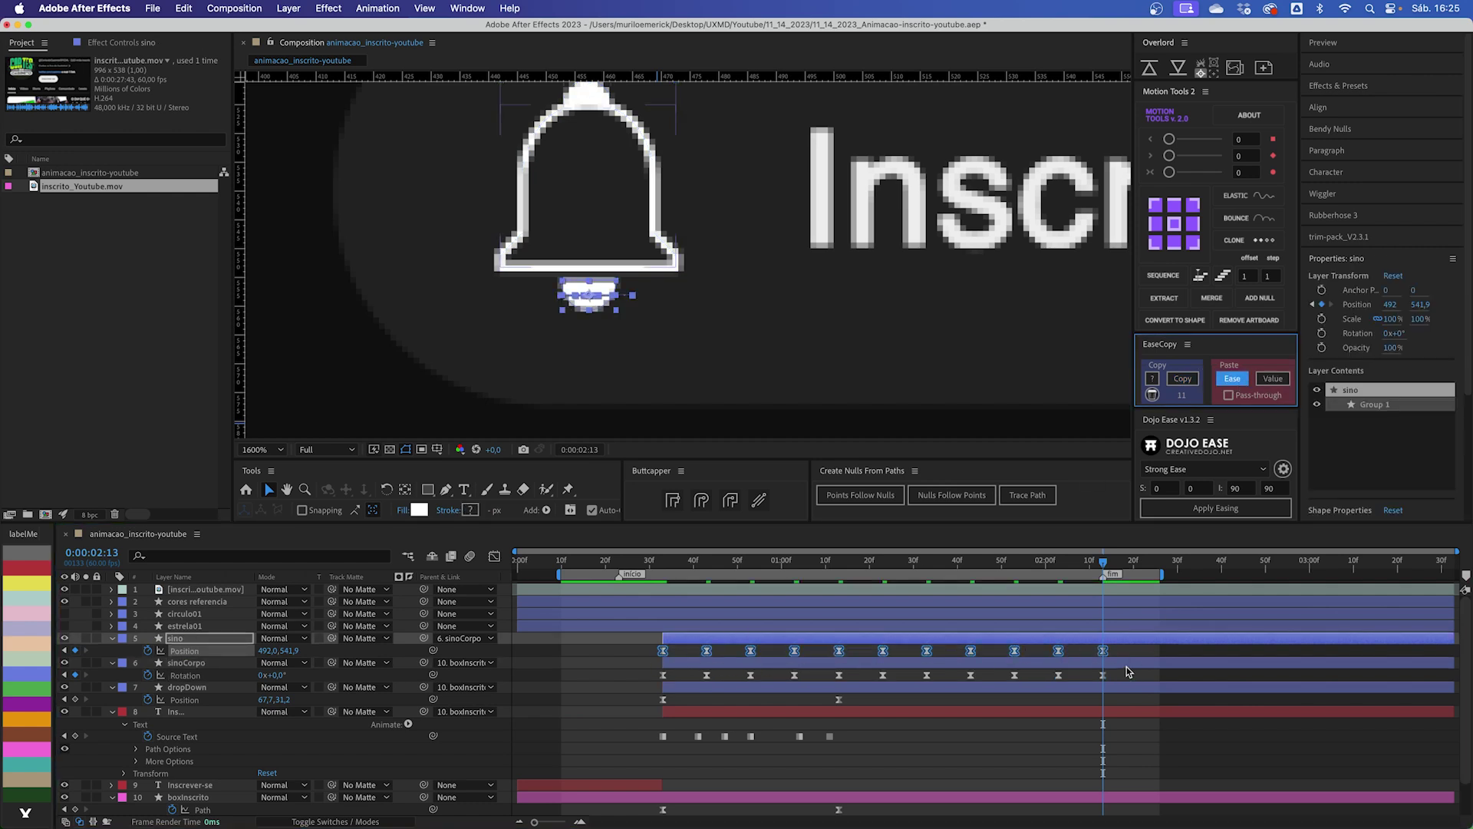
pyautogui.hotkey('shift', 'F3')
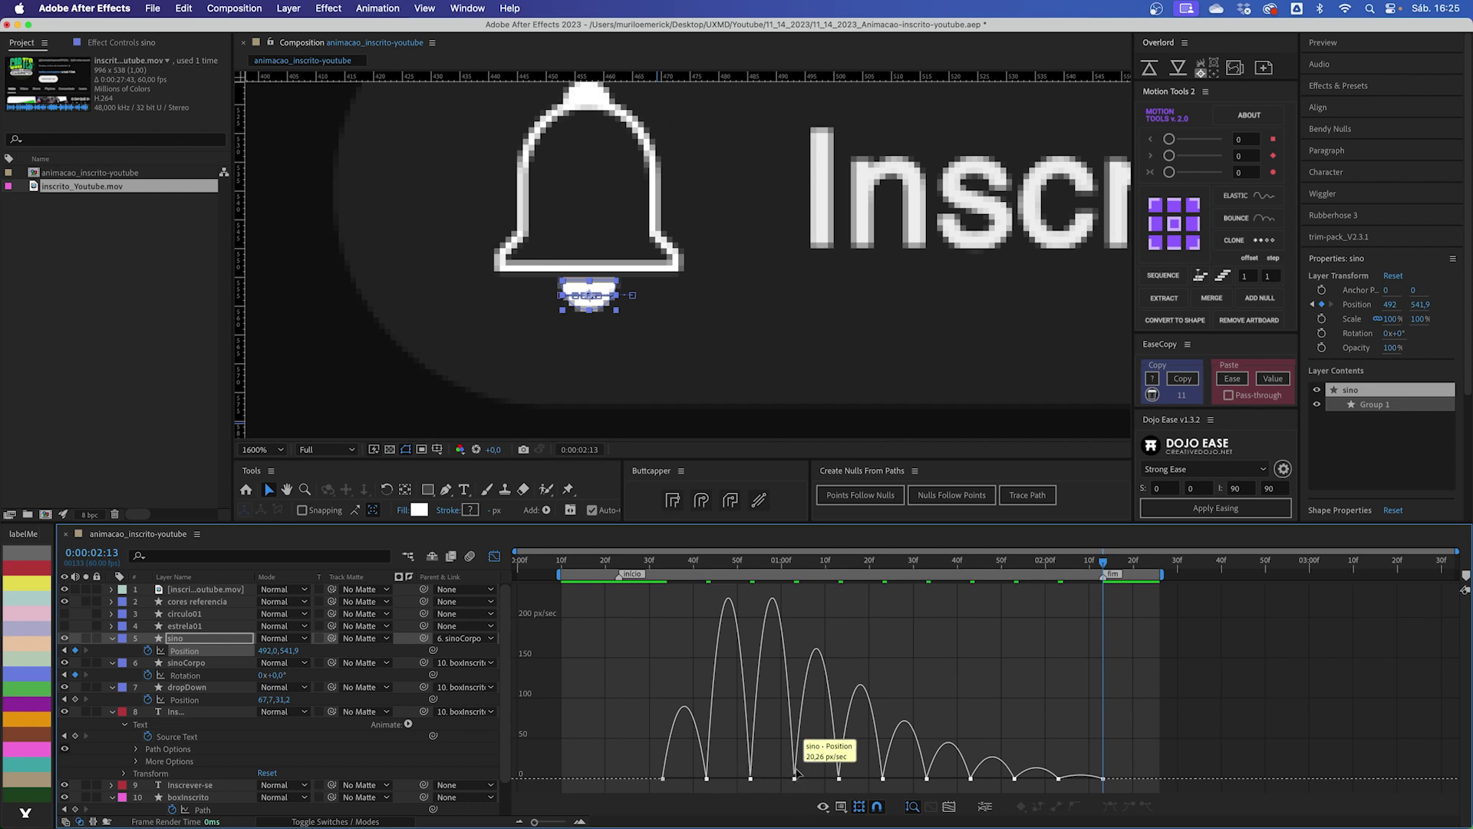
pyautogui.hotkey('shift', 'F3')
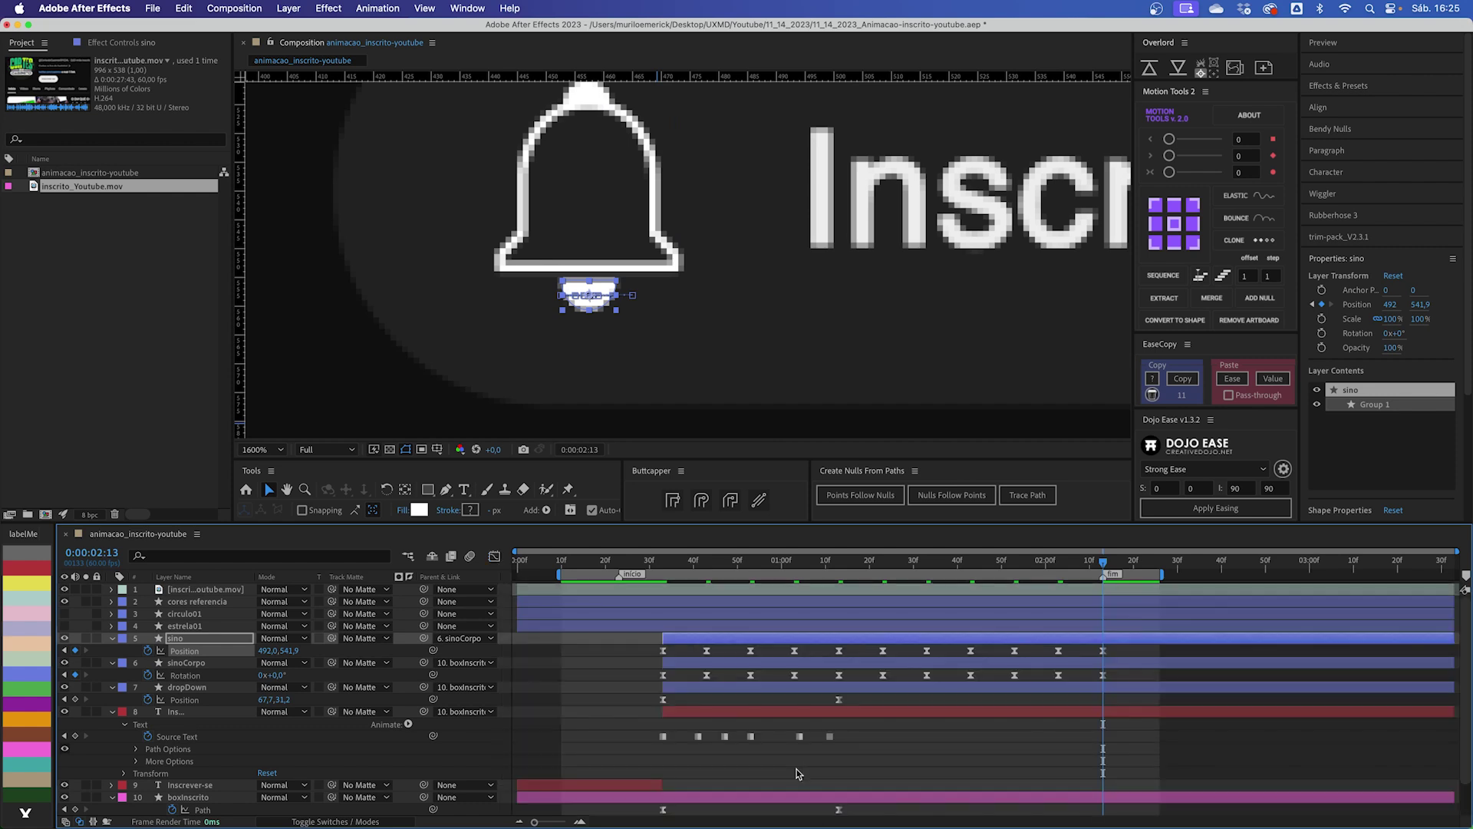
# Step: Lengthen the easing handles around sinoCorpo's Rotation keyframe at 0:00:00:43 in the speed graph and check the swing
pyautogui.click(706, 675)
pyautogui.click(707, 565)
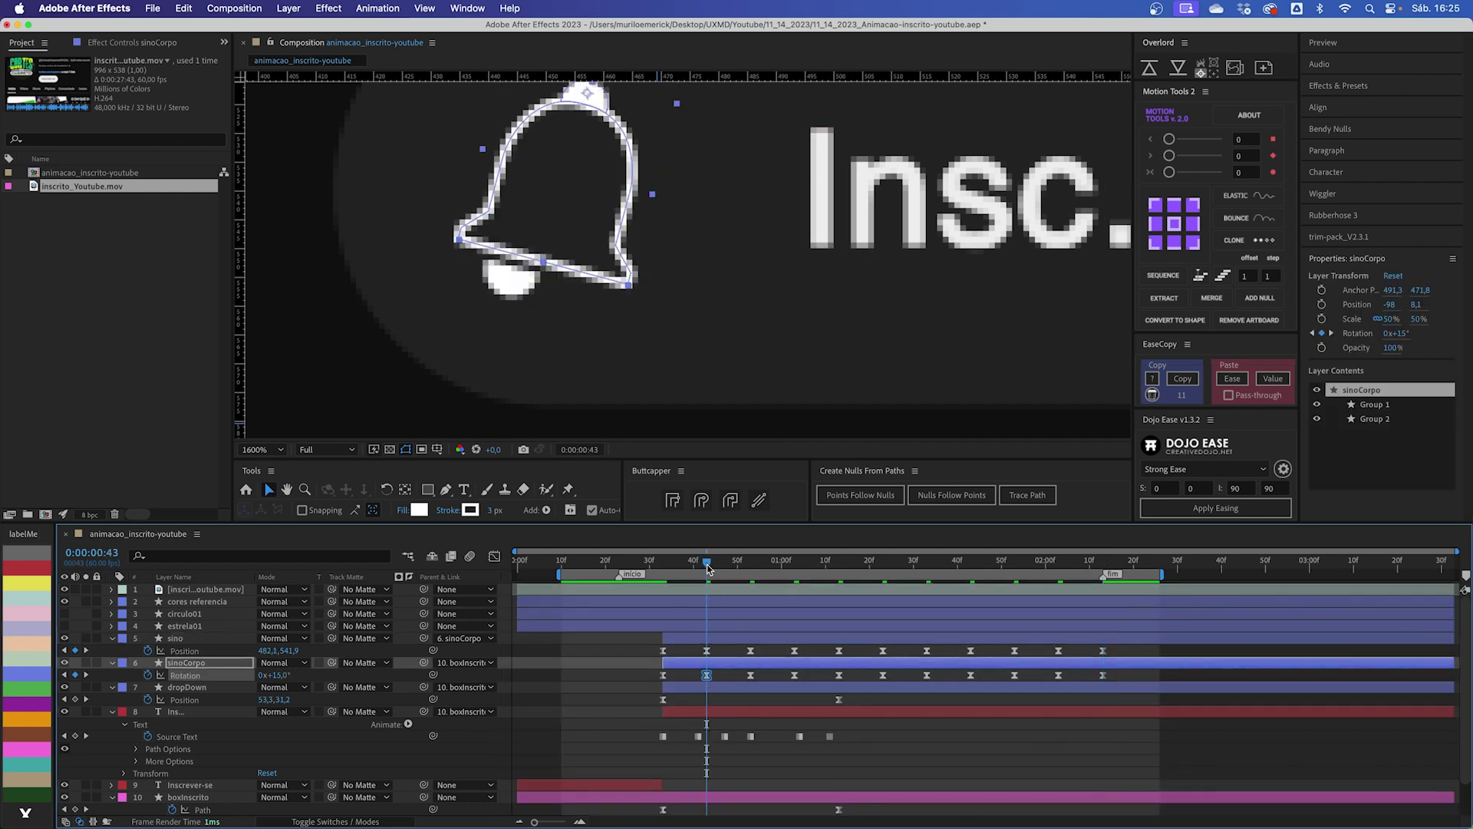
pyautogui.hotkey('shift', 'F3')
pyautogui.moveTo(726, 678); pyautogui.dragTo(693, 713)
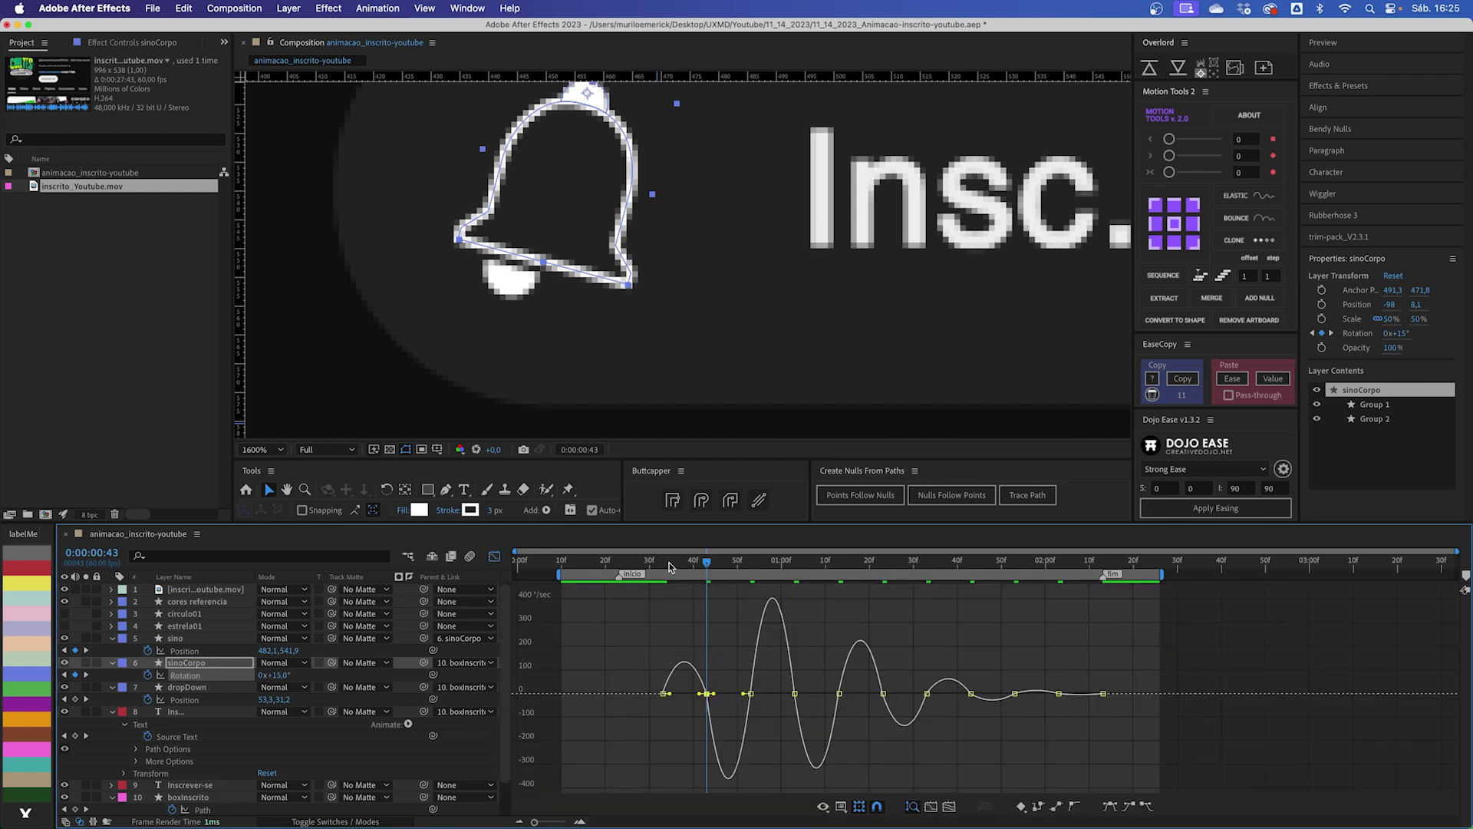
pyautogui.moveTo(697, 694); pyautogui.dragTo(720, 699)
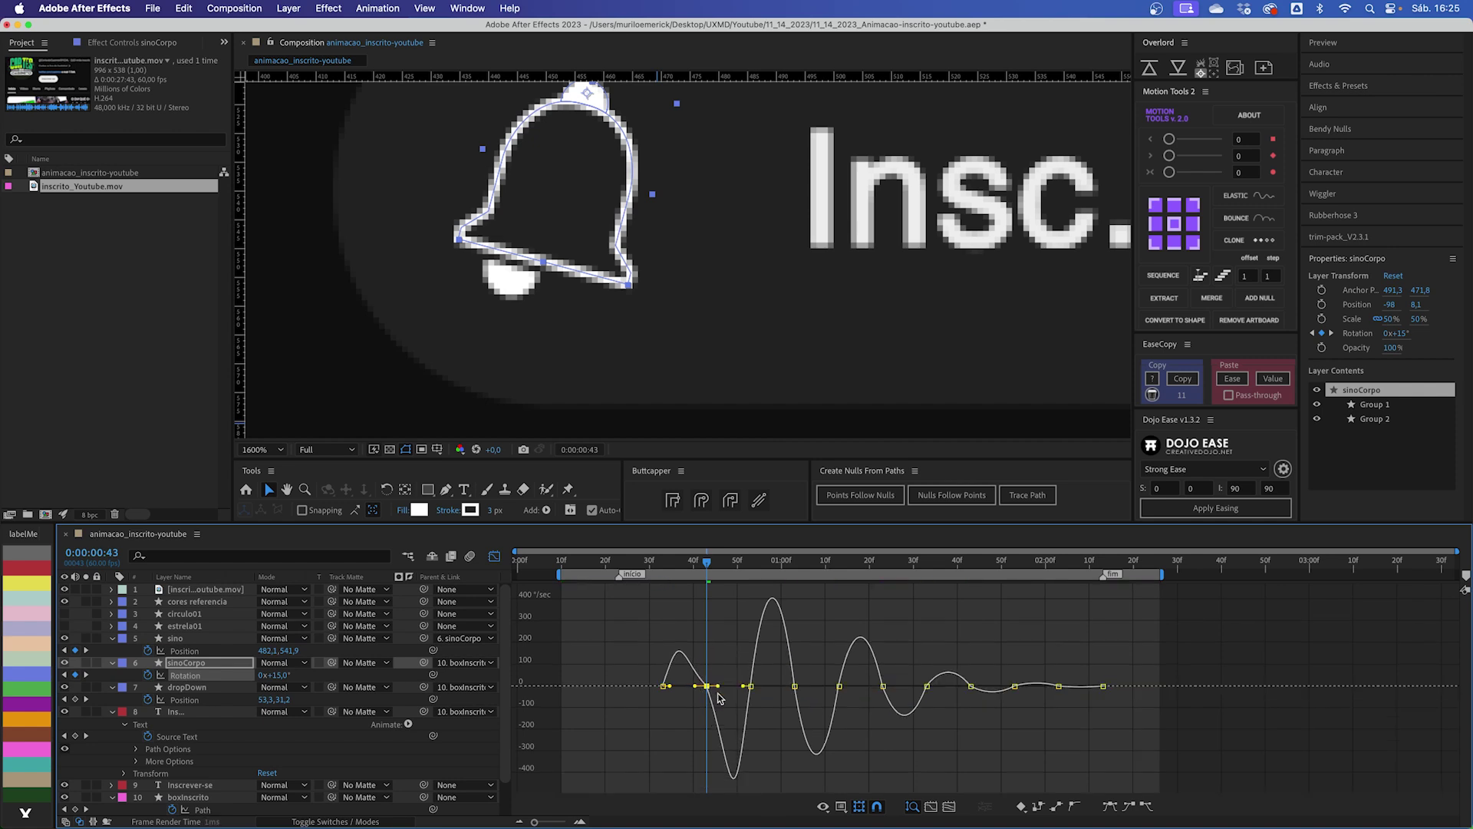
pyautogui.moveTo(661, 566); pyautogui.dragTo(804, 575)
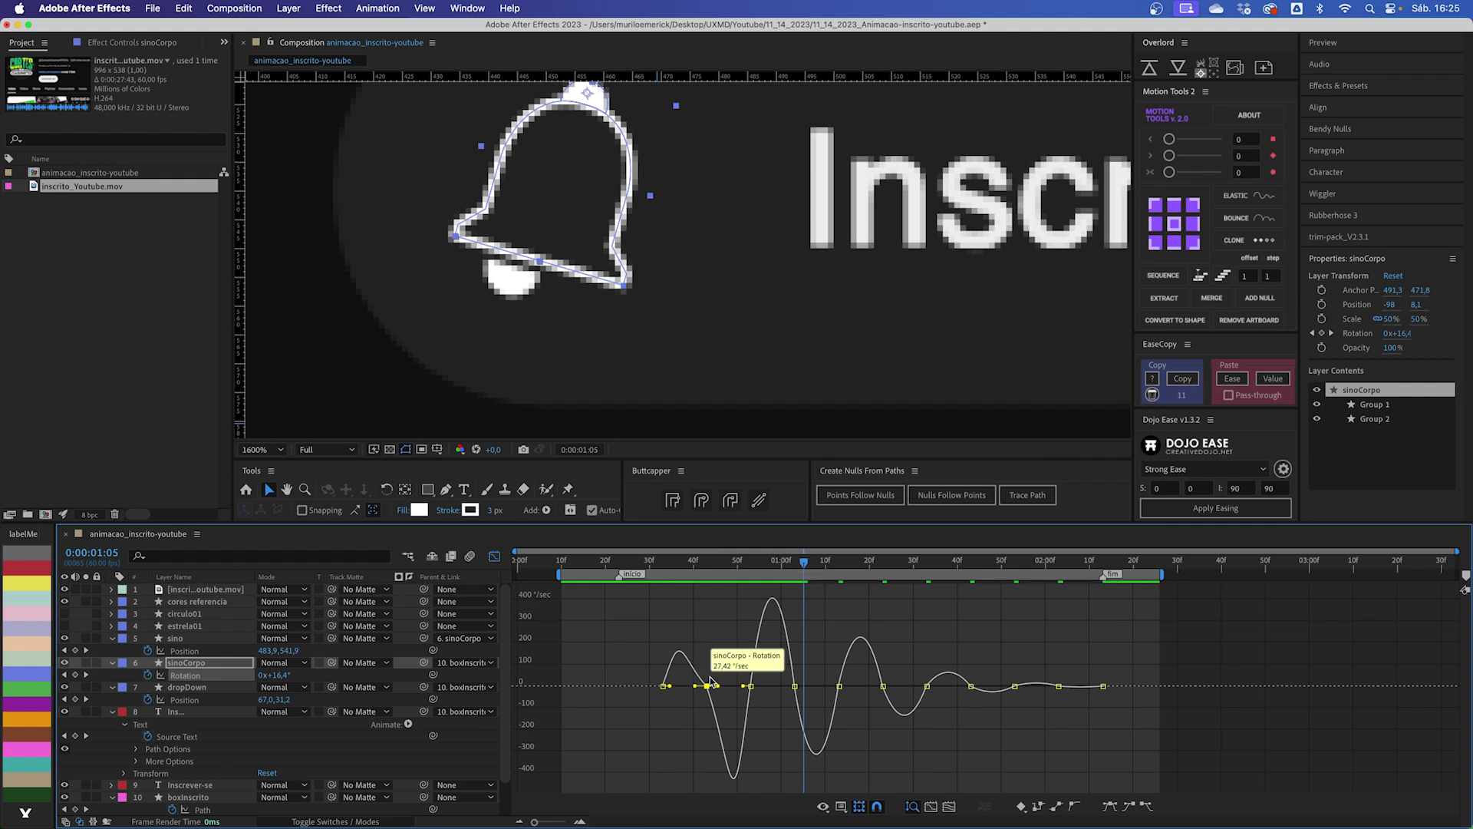
pyautogui.hotkey('shift', 'F3')
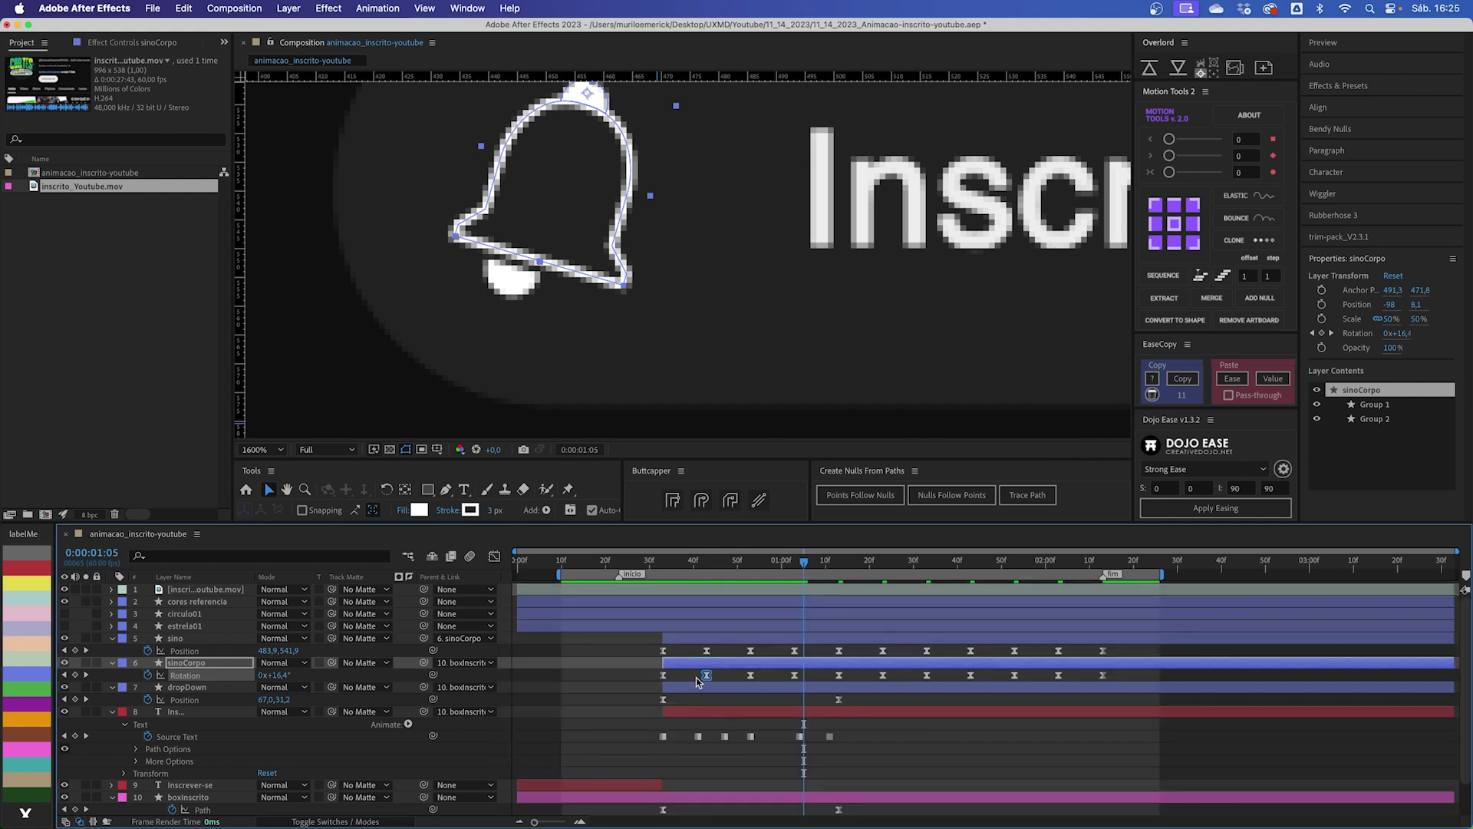
# Step: Transfer sinoCorpo's adjusted Rotation easing to all of sino's Position keyframes and preview the animation
pyautogui.moveTo(651, 675); pyautogui.dragTo(1144, 690)
pyautogui.click(1189, 383)
pyautogui.moveTo(645, 648); pyautogui.dragTo(1134, 652)
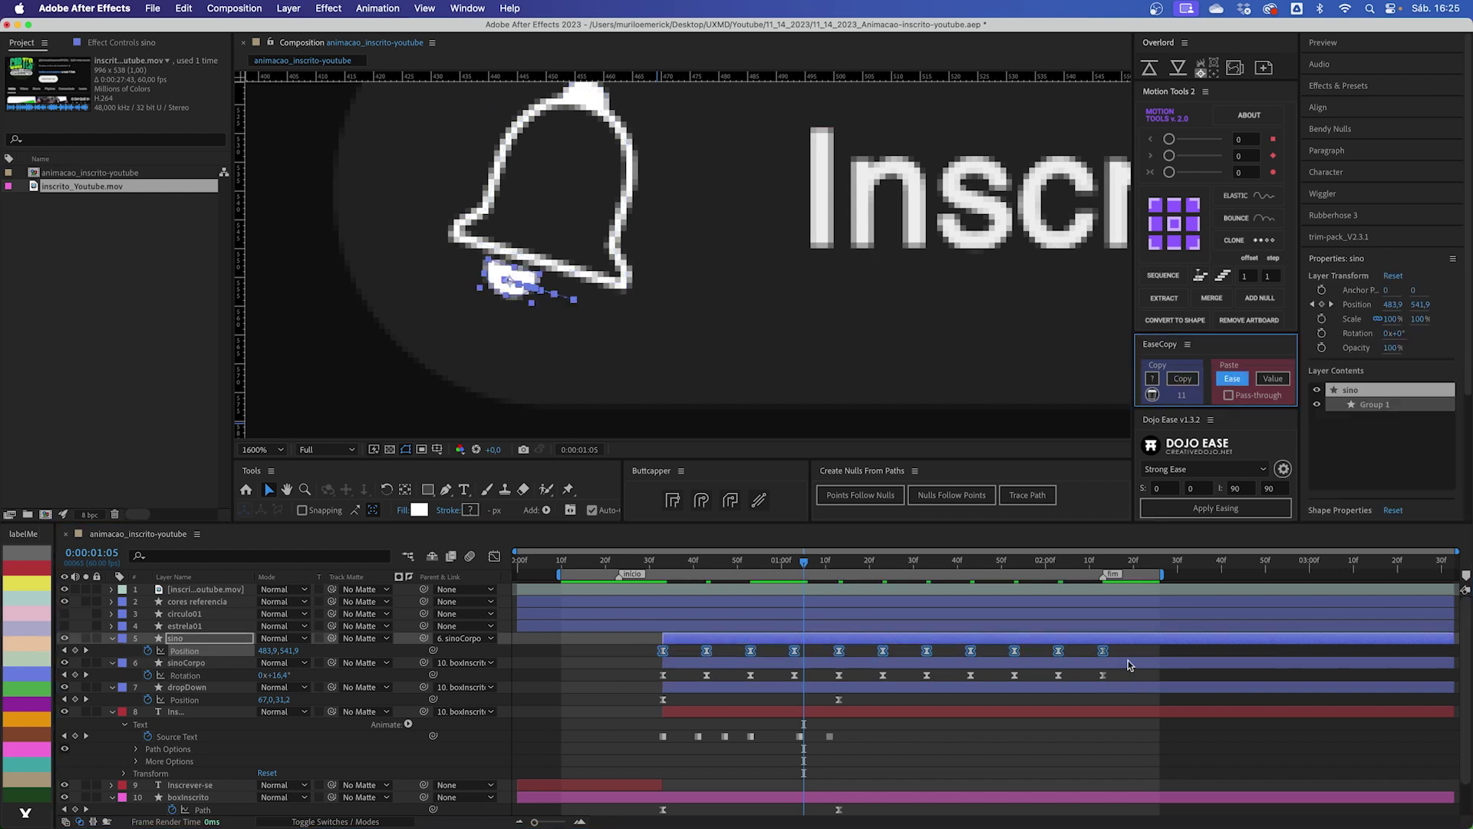
pyautogui.click(1134, 652)
pyautogui.press('space')
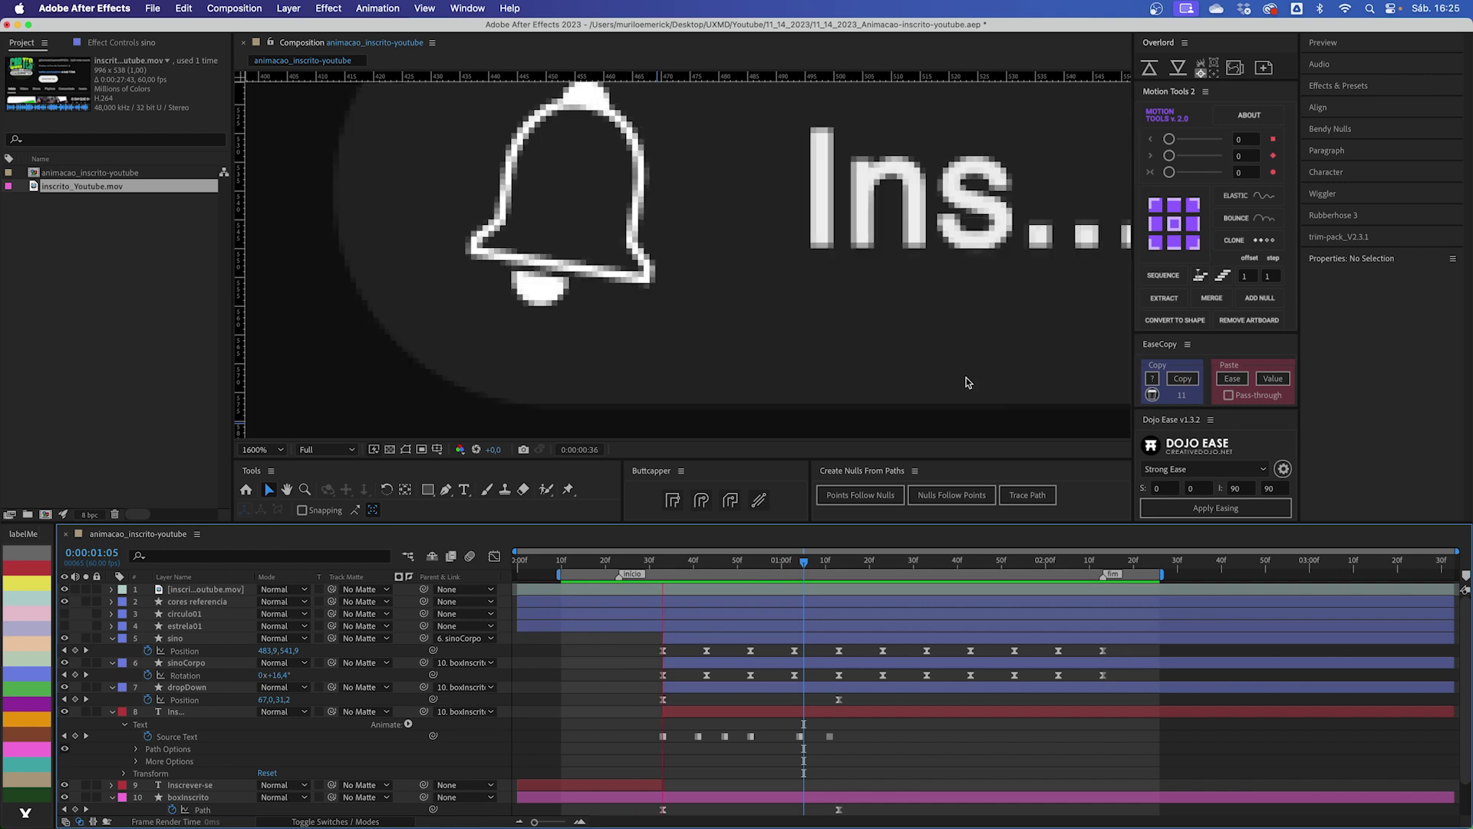
pyautogui.scroll(-1, 929, 311)
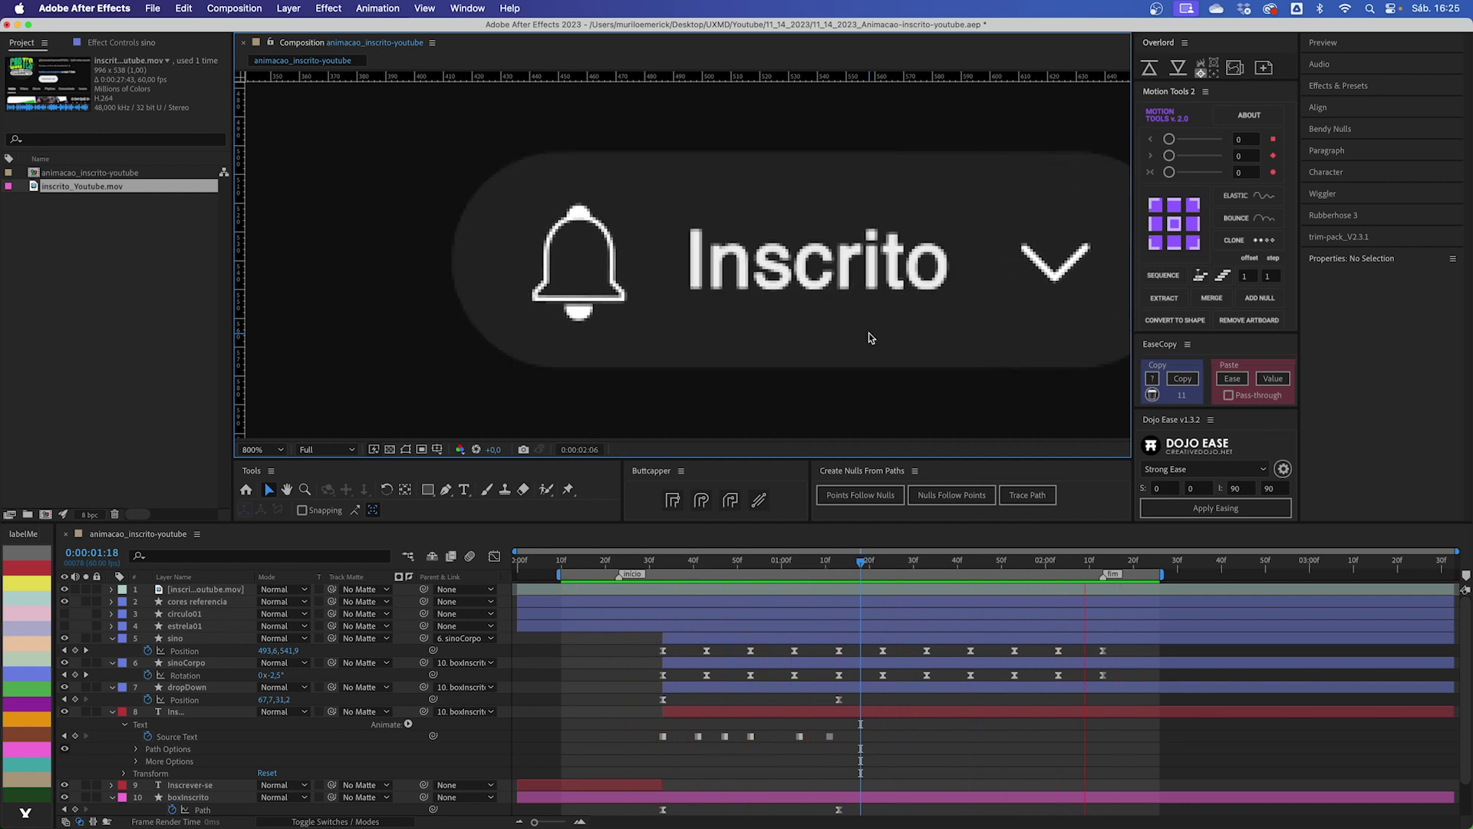
# Step: Shift sino's and sinoCorpo's final keyframes 3 frames earlier, their last two another 2 frames, and their last three 1 more frame
pyautogui.click(1060, 567)
pyautogui.moveTo(1118, 646); pyautogui.dragTo(1093, 688)
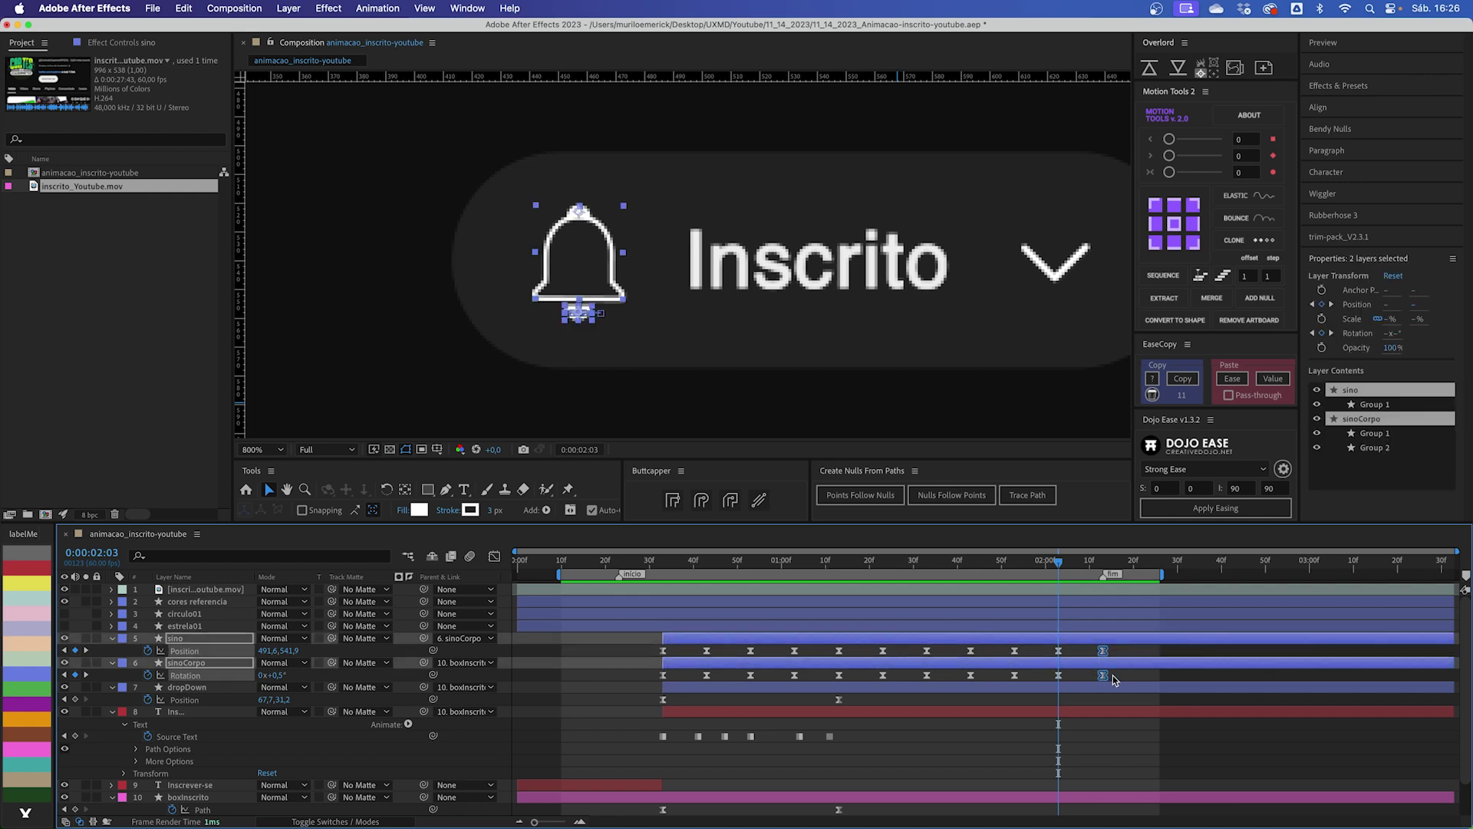
pyautogui.hotkey('alt', 'Left')
pyautogui.hotkey('alt', 'Left')
pyautogui.hotkey('alt', 'Left')
pyautogui.moveTo(1107, 643); pyautogui.dragTo(1053, 685)
pyautogui.hotkey('alt', 'Left')
pyautogui.hotkey('alt', 'Left')
pyautogui.moveTo(1099, 647); pyautogui.dragTo(1010, 679)
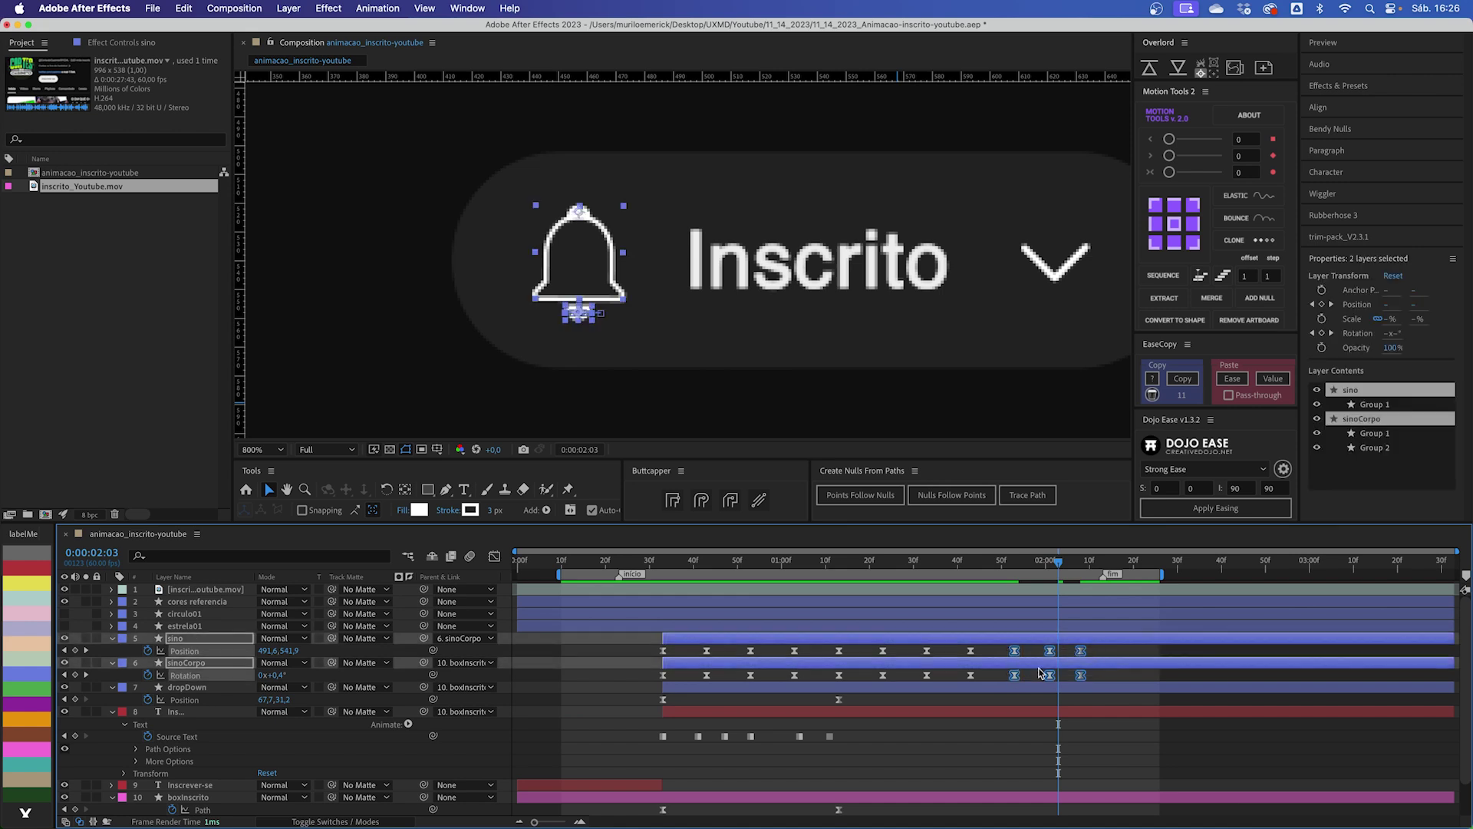
pyautogui.hotkey('alt', 'Left')
# Step: Delay all of sino's Position keyframes by 4 frames and preview the clapper's lag behind the bell
pyautogui.moveTo(1100, 650); pyautogui.dragTo(658, 659)
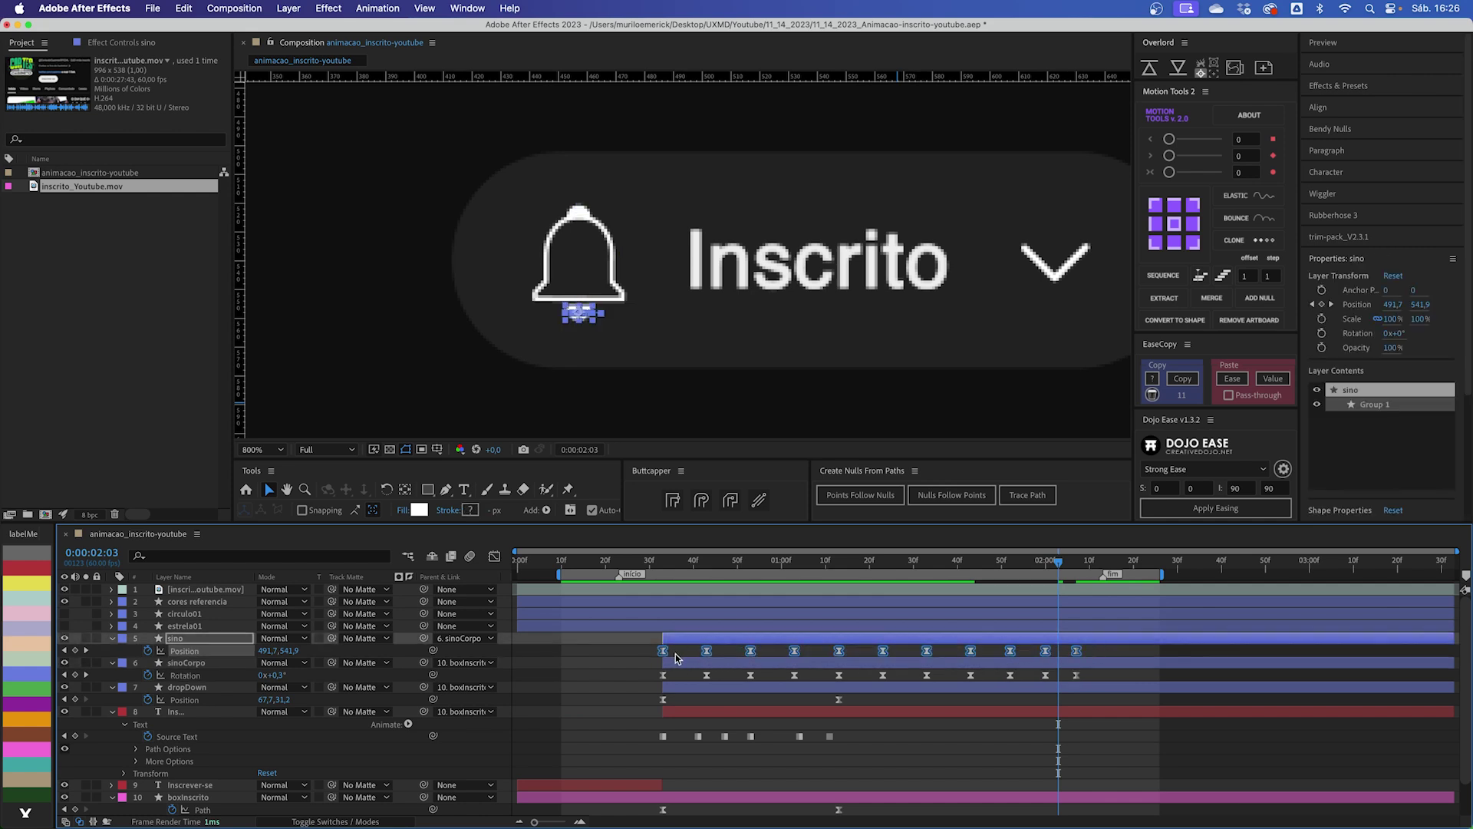
pyautogui.hotkey('alt', 'Right')
pyautogui.hotkey('alt', 'Right')
pyautogui.hotkey('alt', 'Right')
pyautogui.hotkey('alt', 'Right')
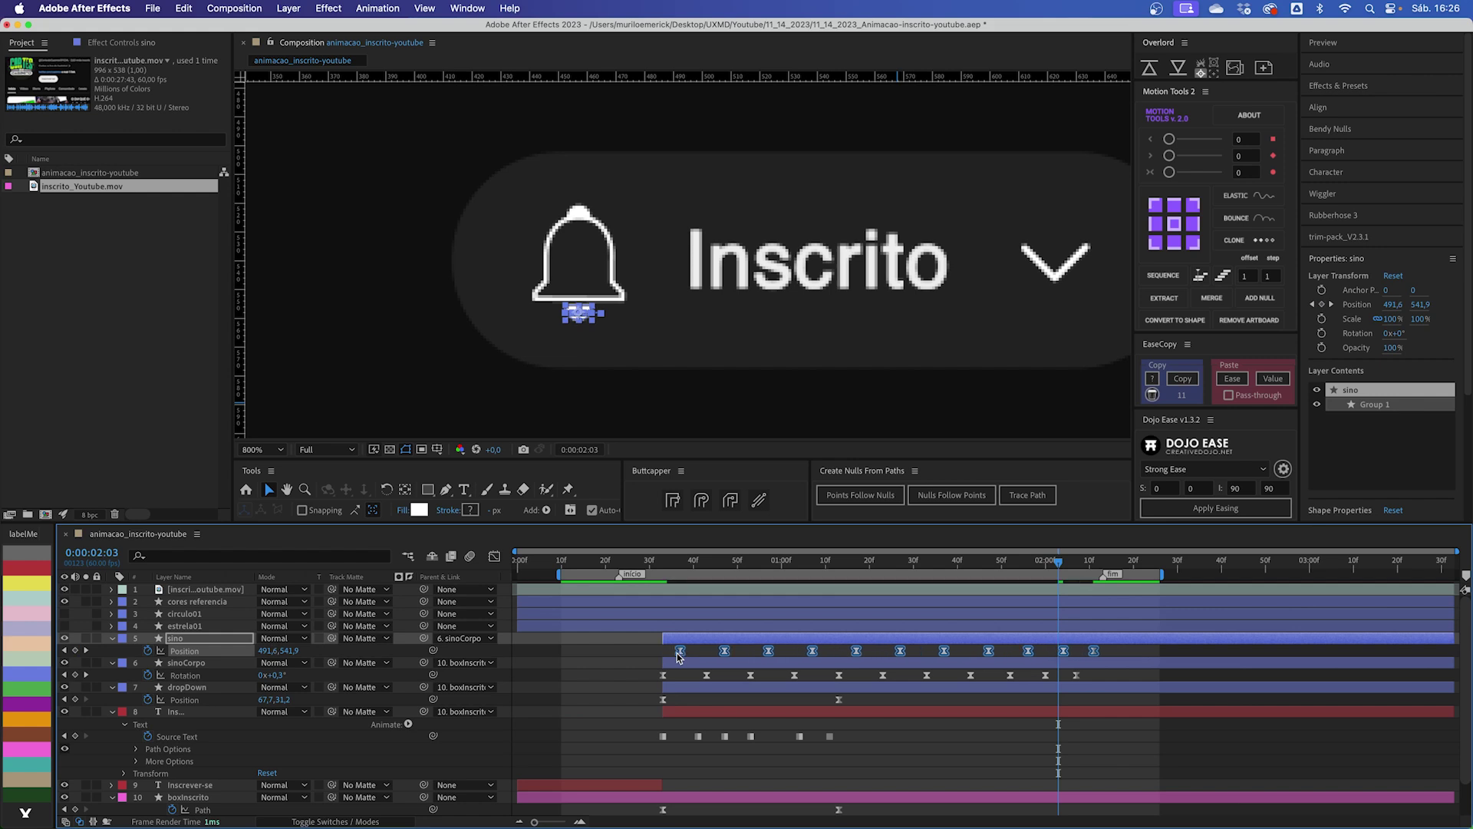
pyautogui.click(748, 654)
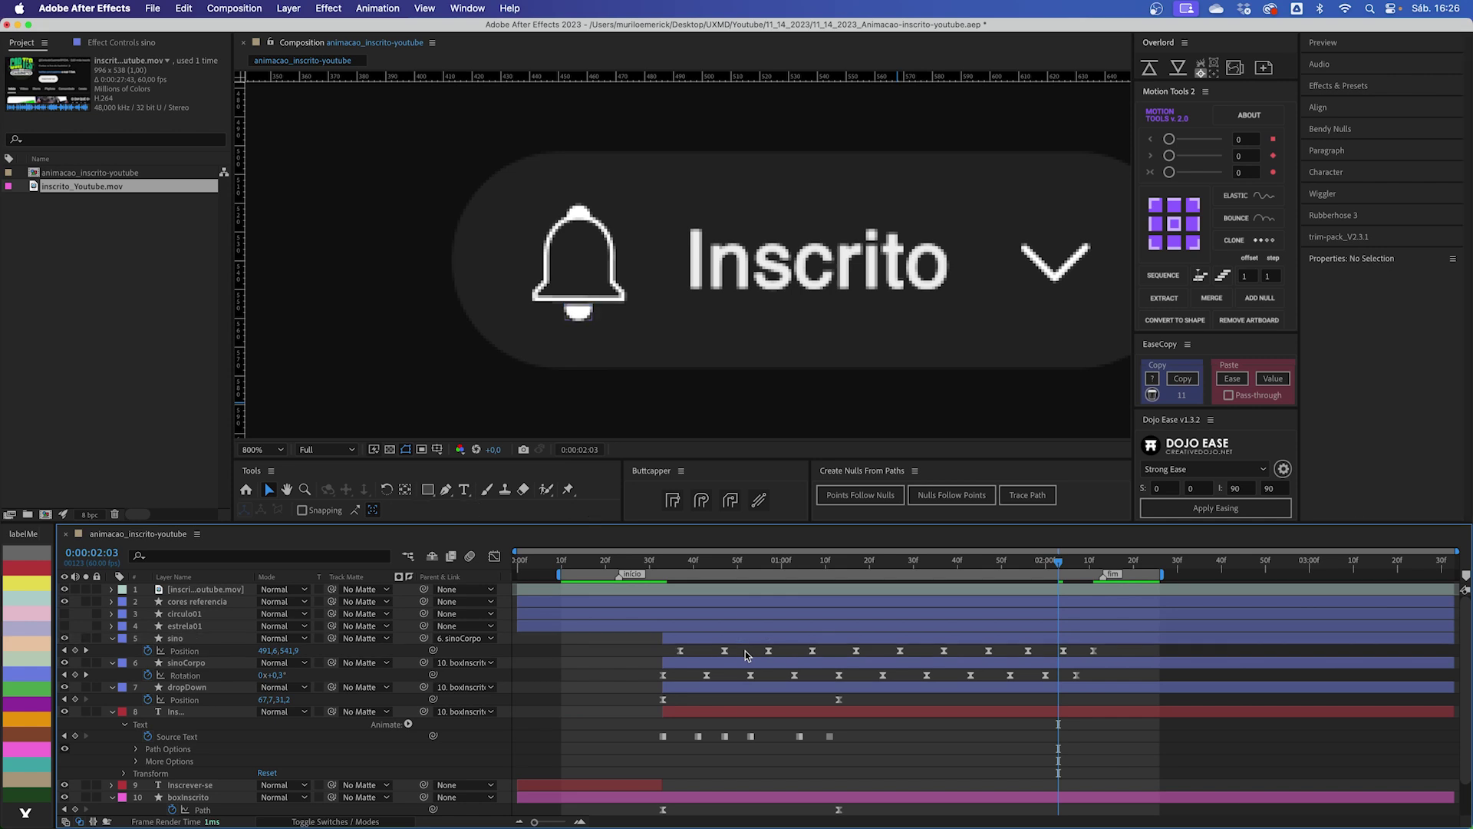
pyautogui.press('space')
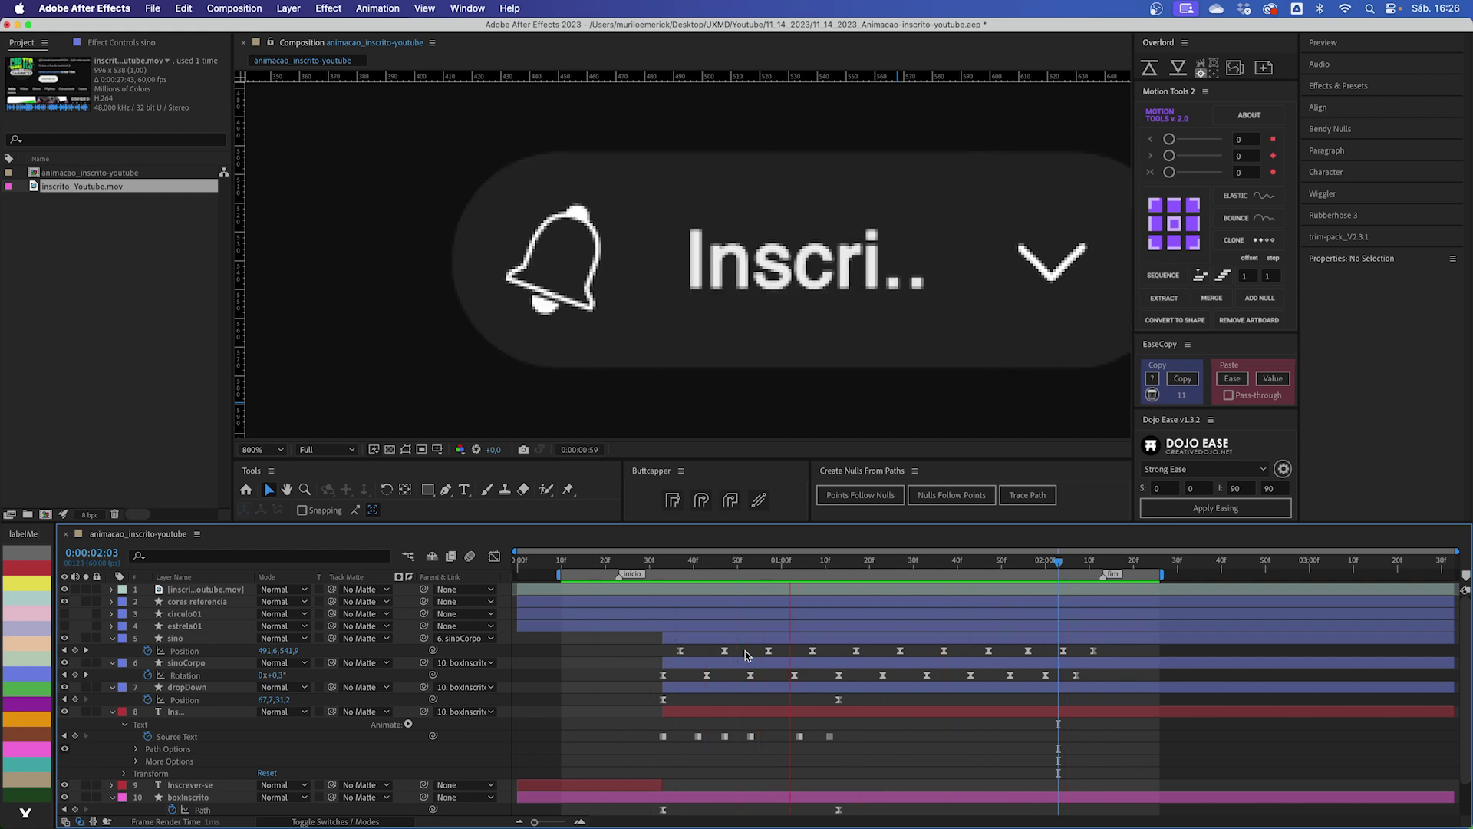
# Step: Move sino's last four Position keyframes 1 frame later and preview the animation
pyautogui.moveTo(1109, 649); pyautogui.dragTo(984, 671)
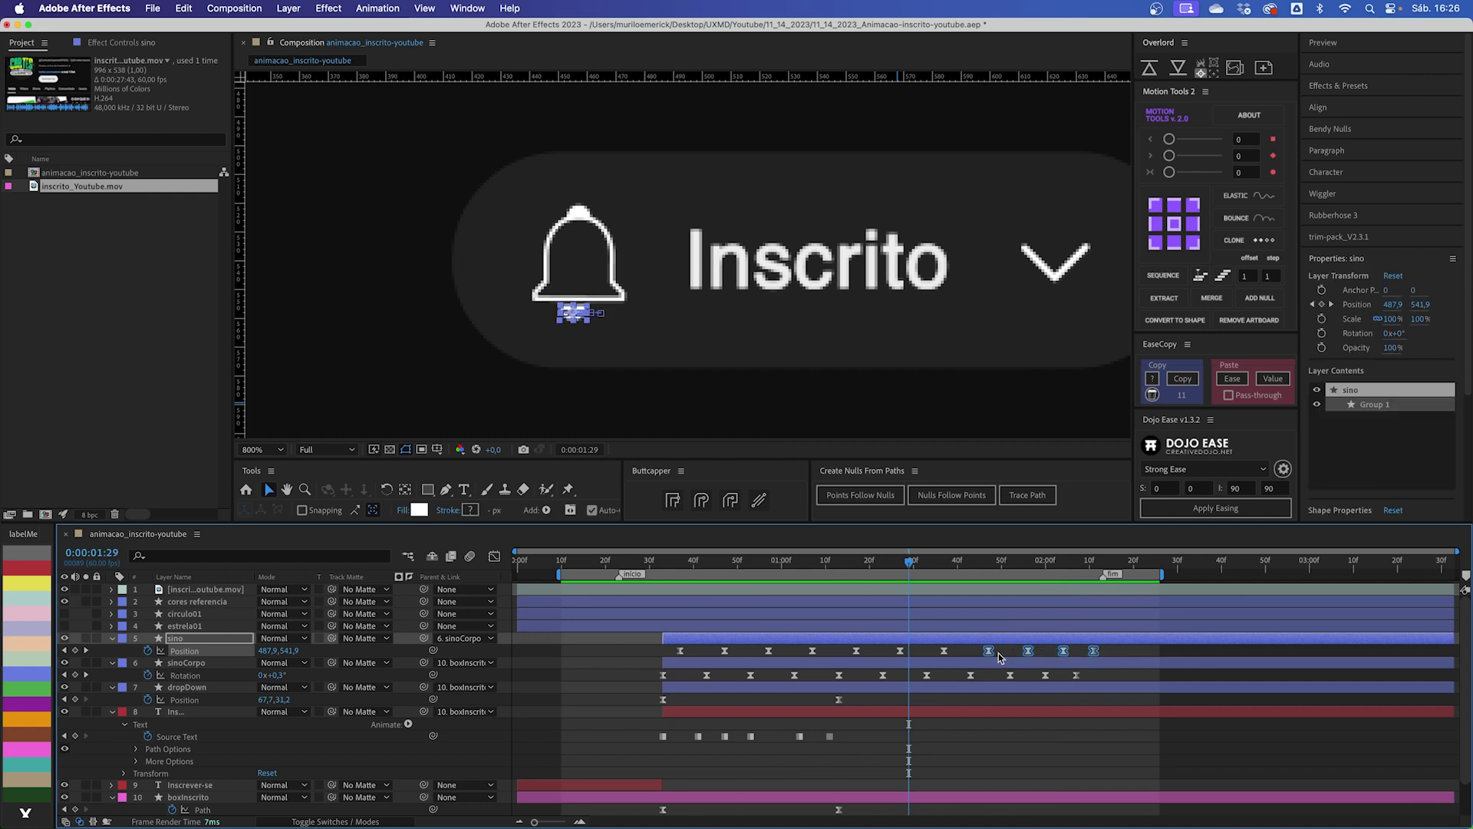
pyautogui.hotkey('alt', 'Right')
pyautogui.click(1084, 653)
pyautogui.press('space')
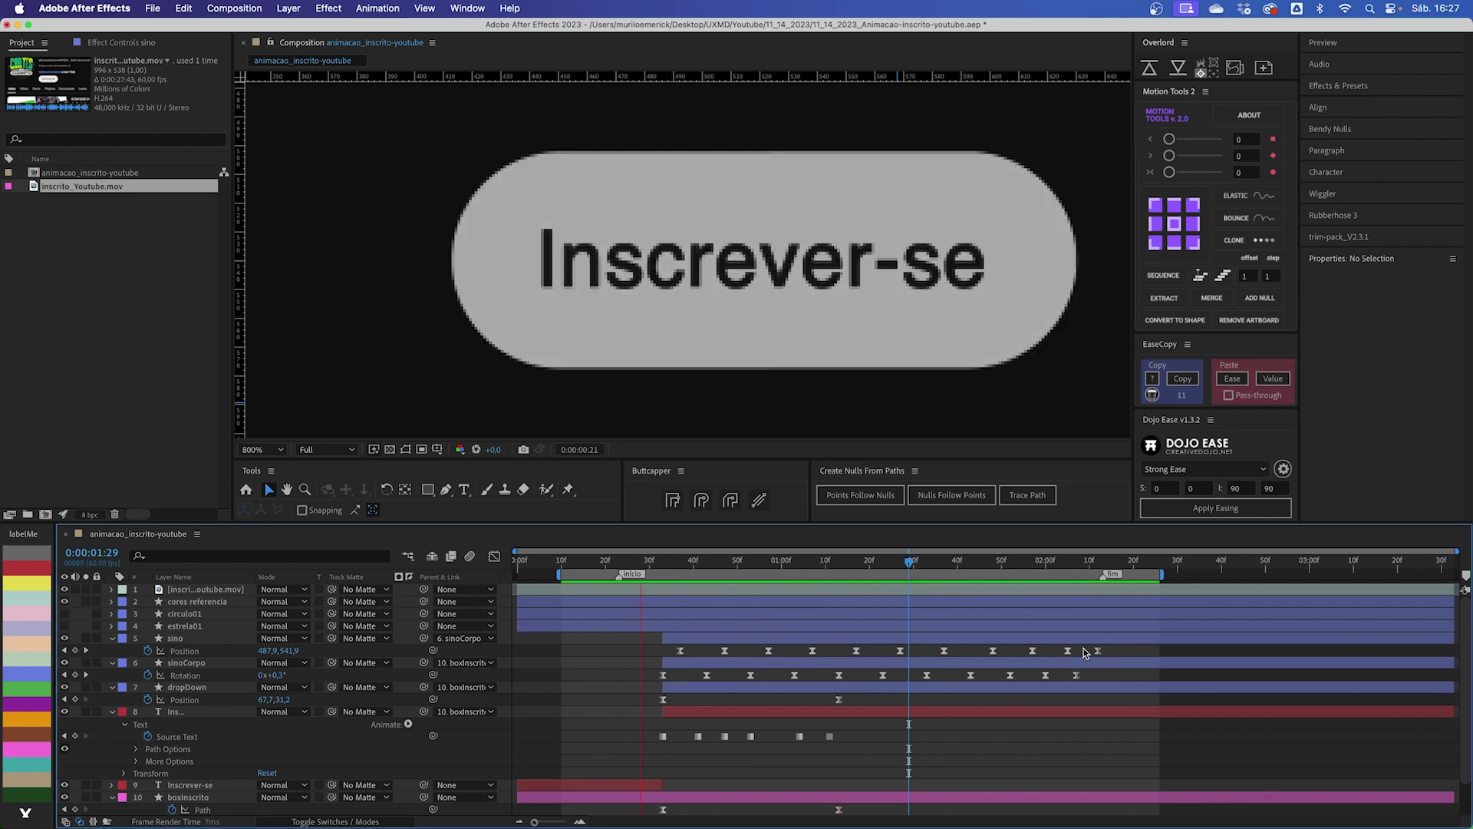
pyautogui.press('space')
# Step: Add a new shape layer and draw a wide rectangle on it between the reference button and the recreated button
pyautogui.press(',')
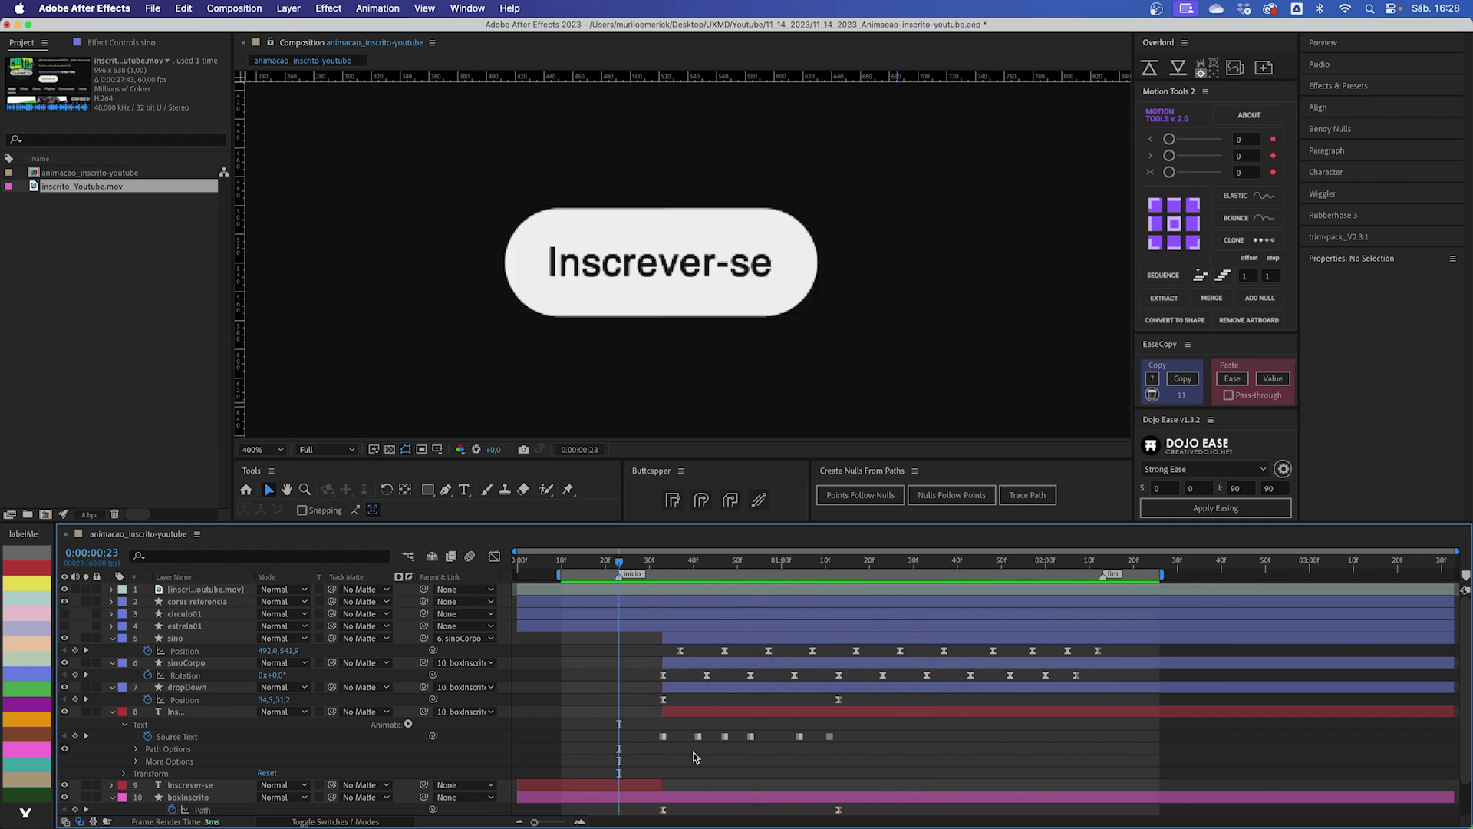
pyautogui.press(',')
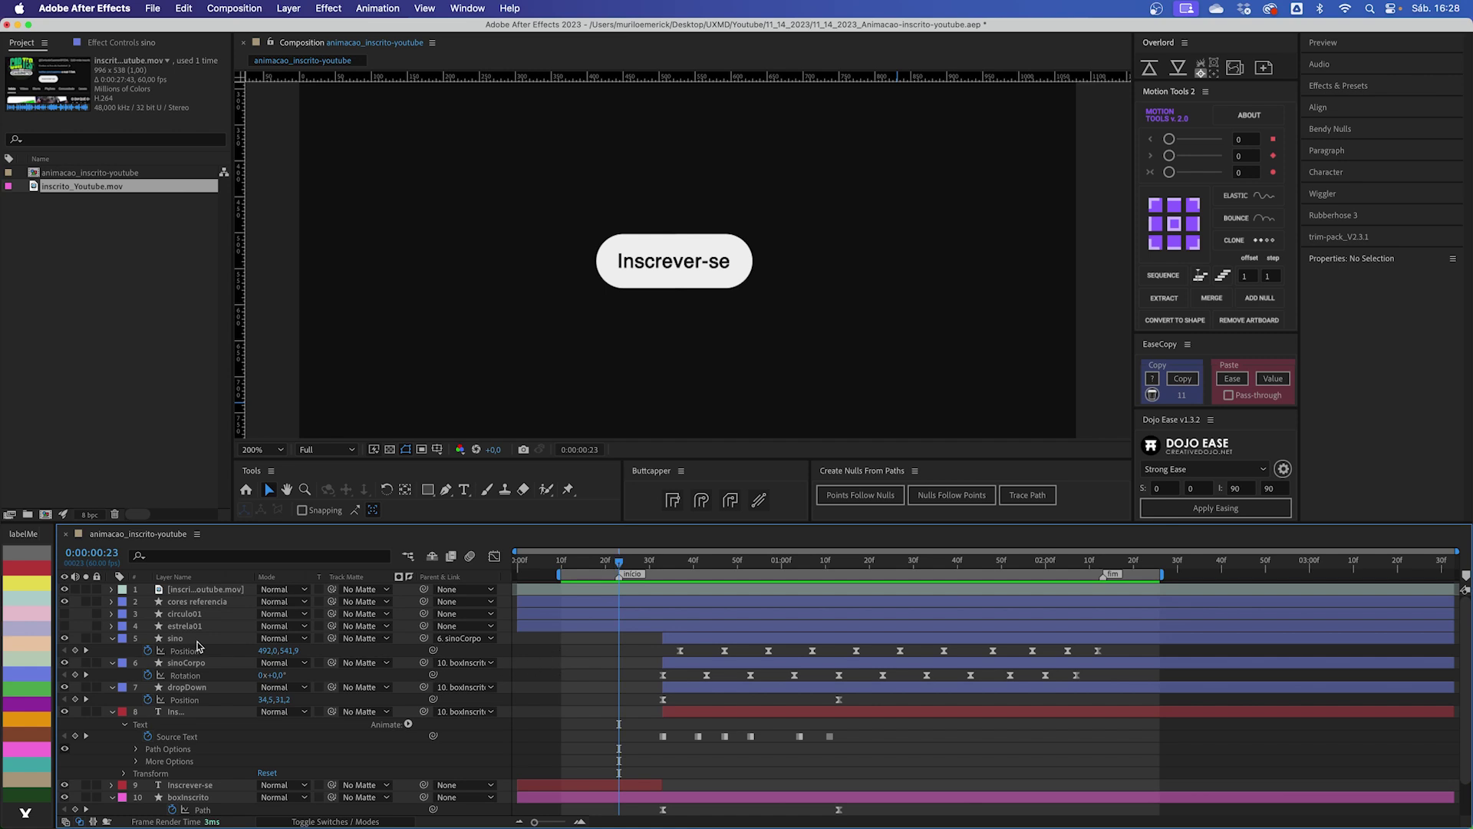
pyautogui.click(289, 8)
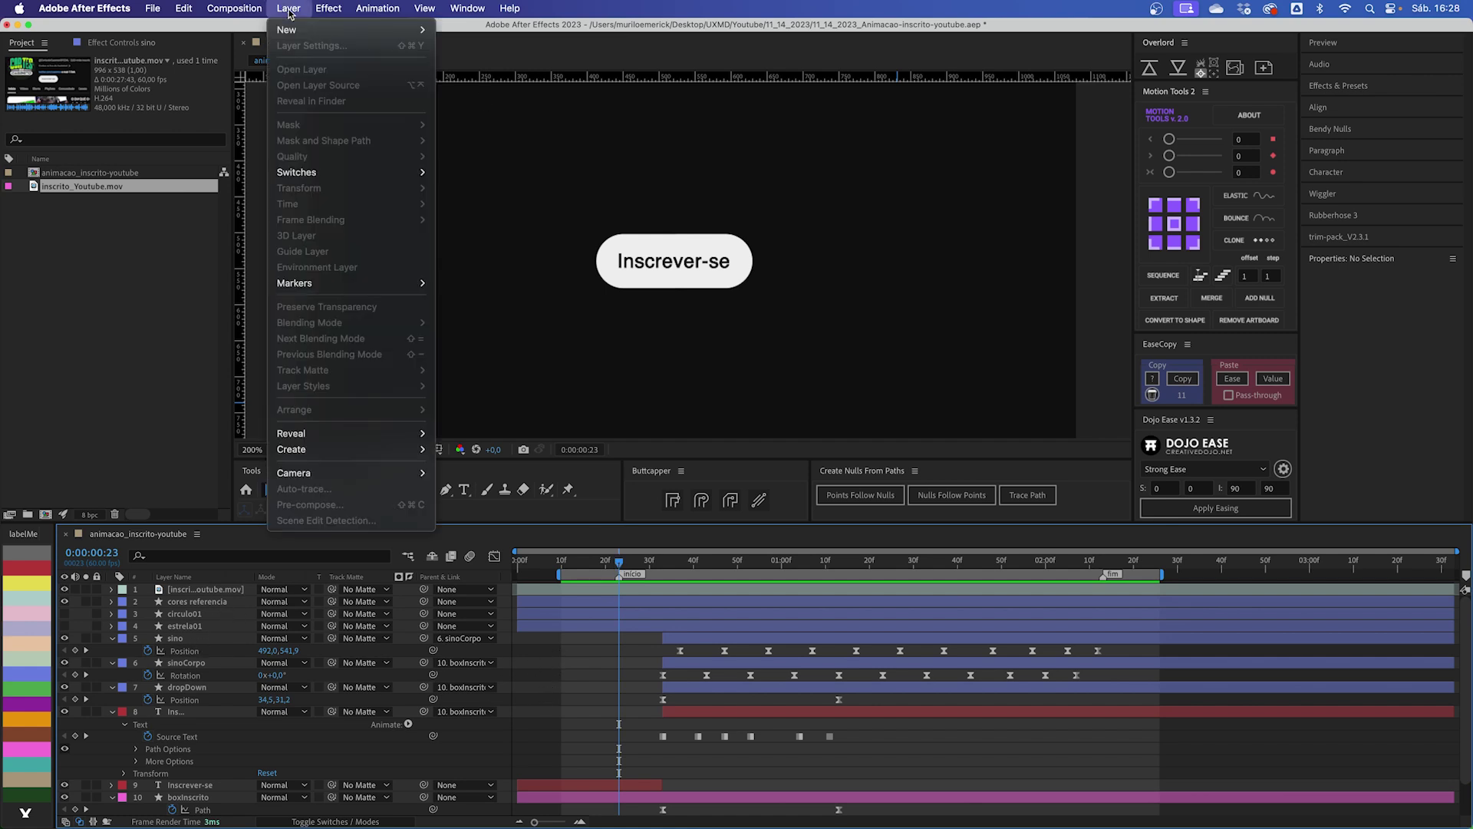
pyautogui.moveTo(369, 29)
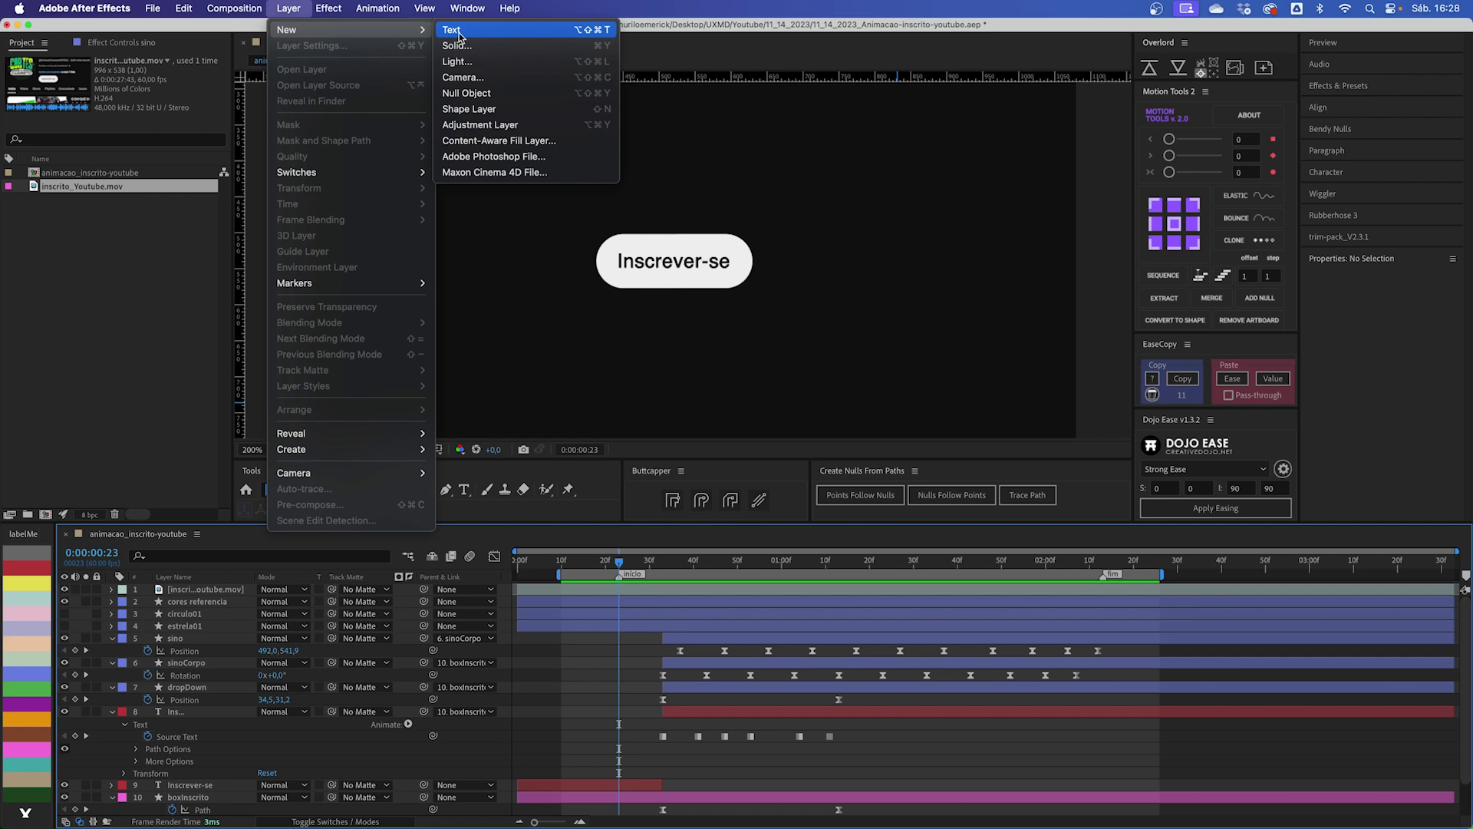
pyautogui.click(506, 112)
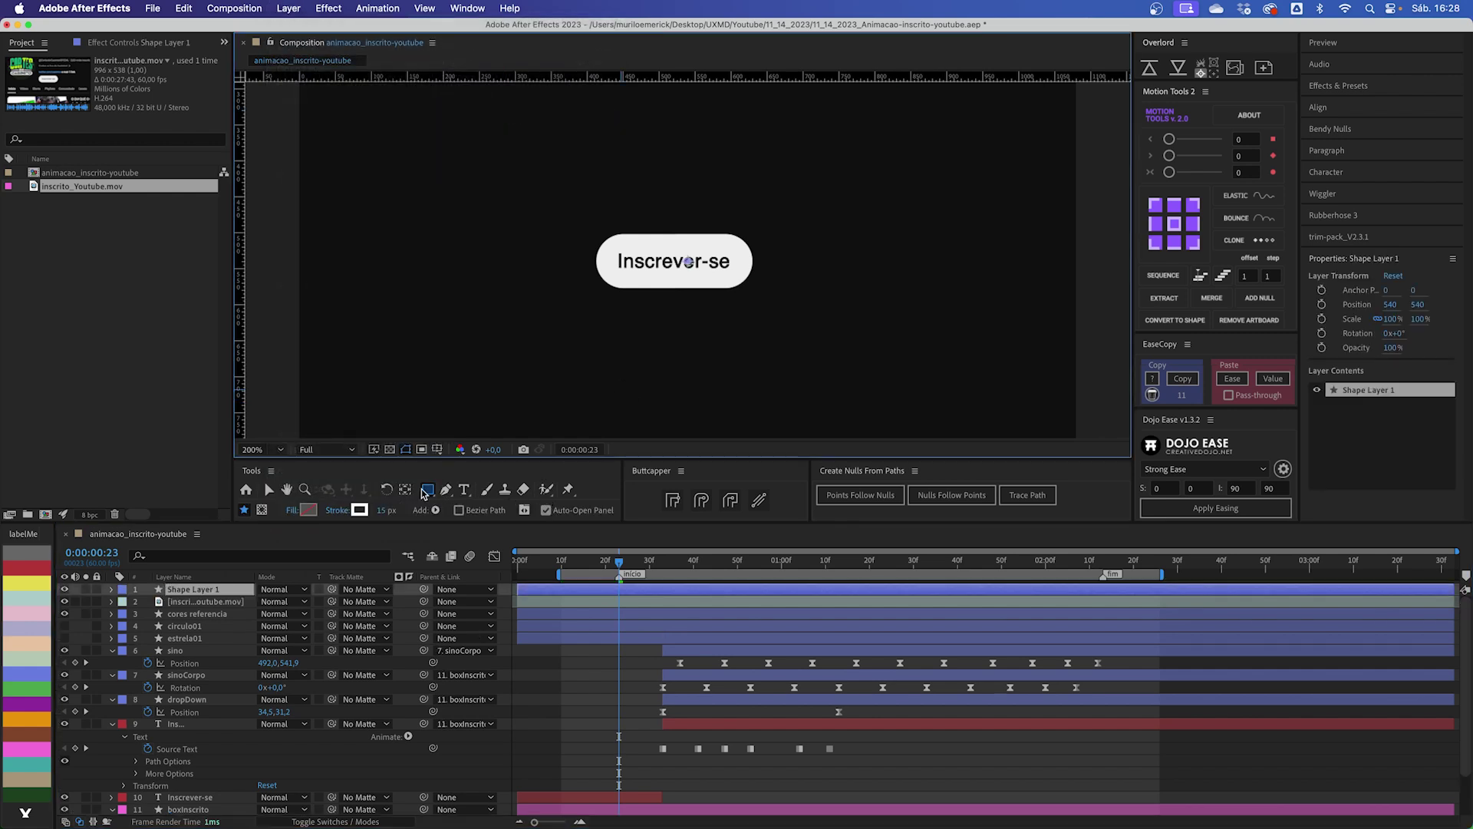
pyautogui.moveTo(777, 313); pyautogui.dragTo(780, 373)
pyautogui.moveTo(327, 192)
pyautogui.mouseDown()
pyautogui.moveTo(837, 278)
pyautogui.moveTo(1055, 292)
pyautogui.mouseUp()
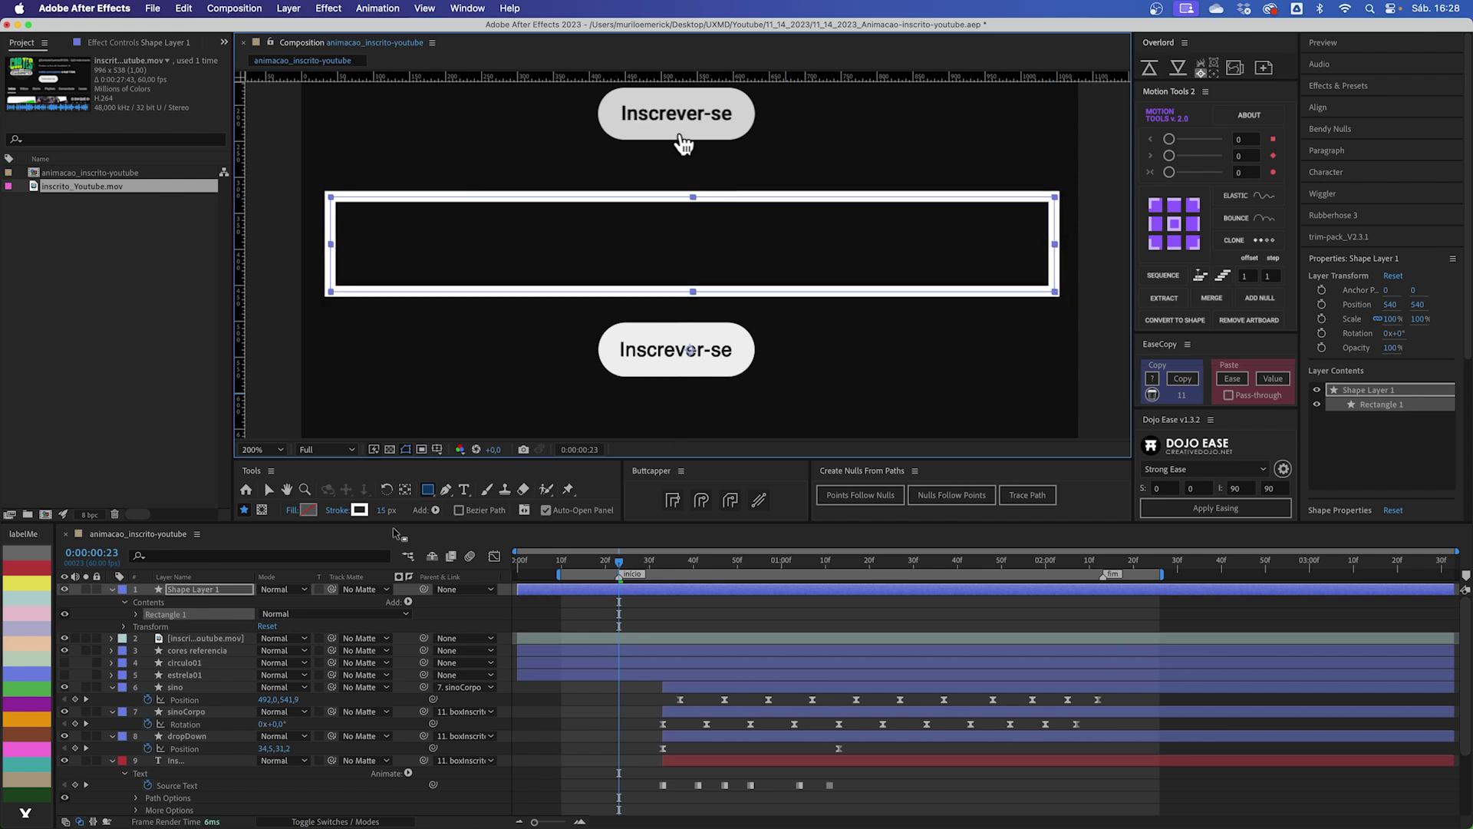
# Step: Set the new rectangle's stroke width to 0 px and change its fill type to Linear Gradient
pyautogui.moveTo(384, 511); pyautogui.dragTo(343, 512)
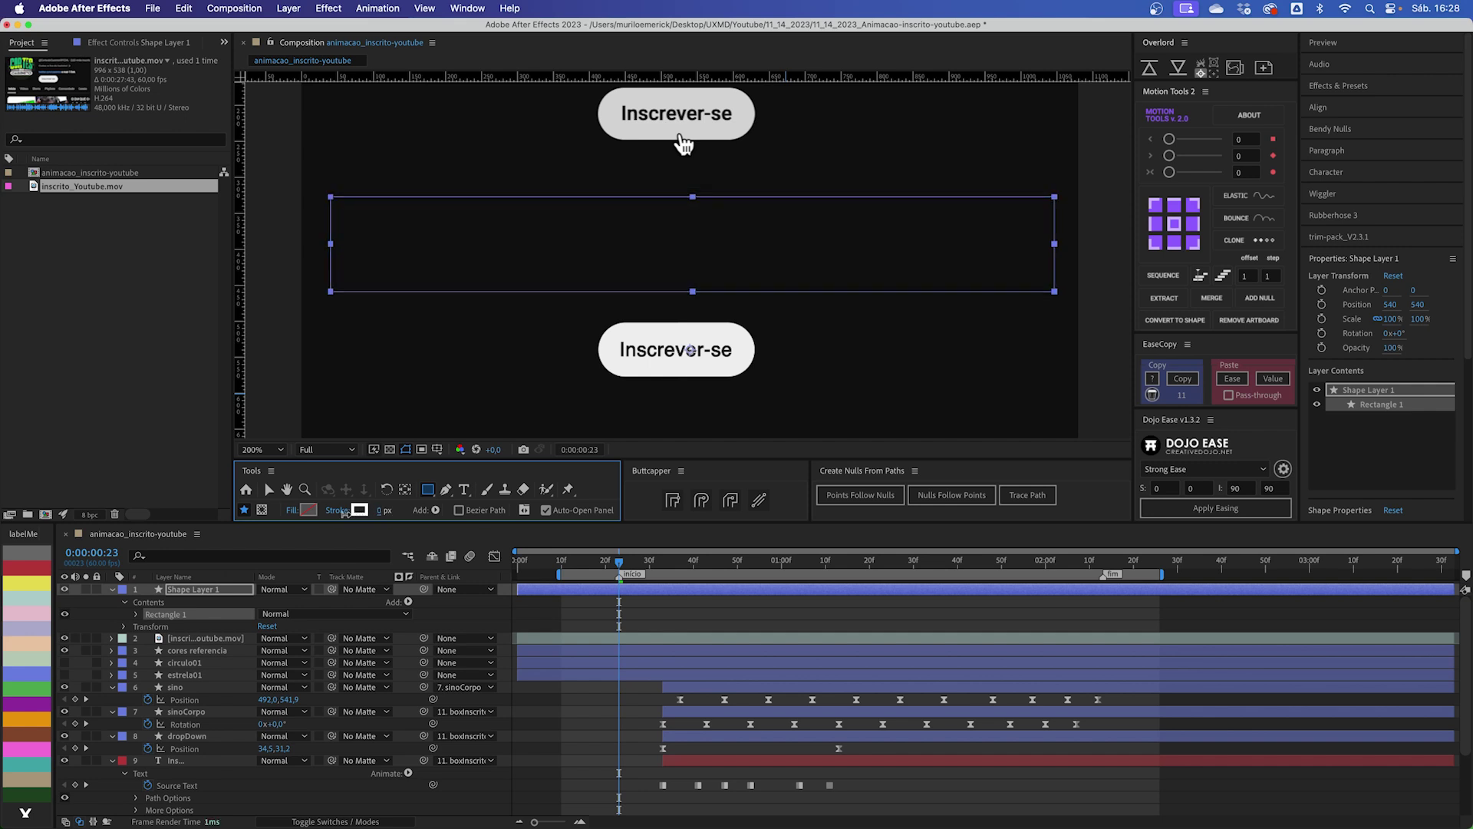
pyautogui.click(293, 511)
pyautogui.moveTo(993, 486); pyautogui.dragTo(638, 275)
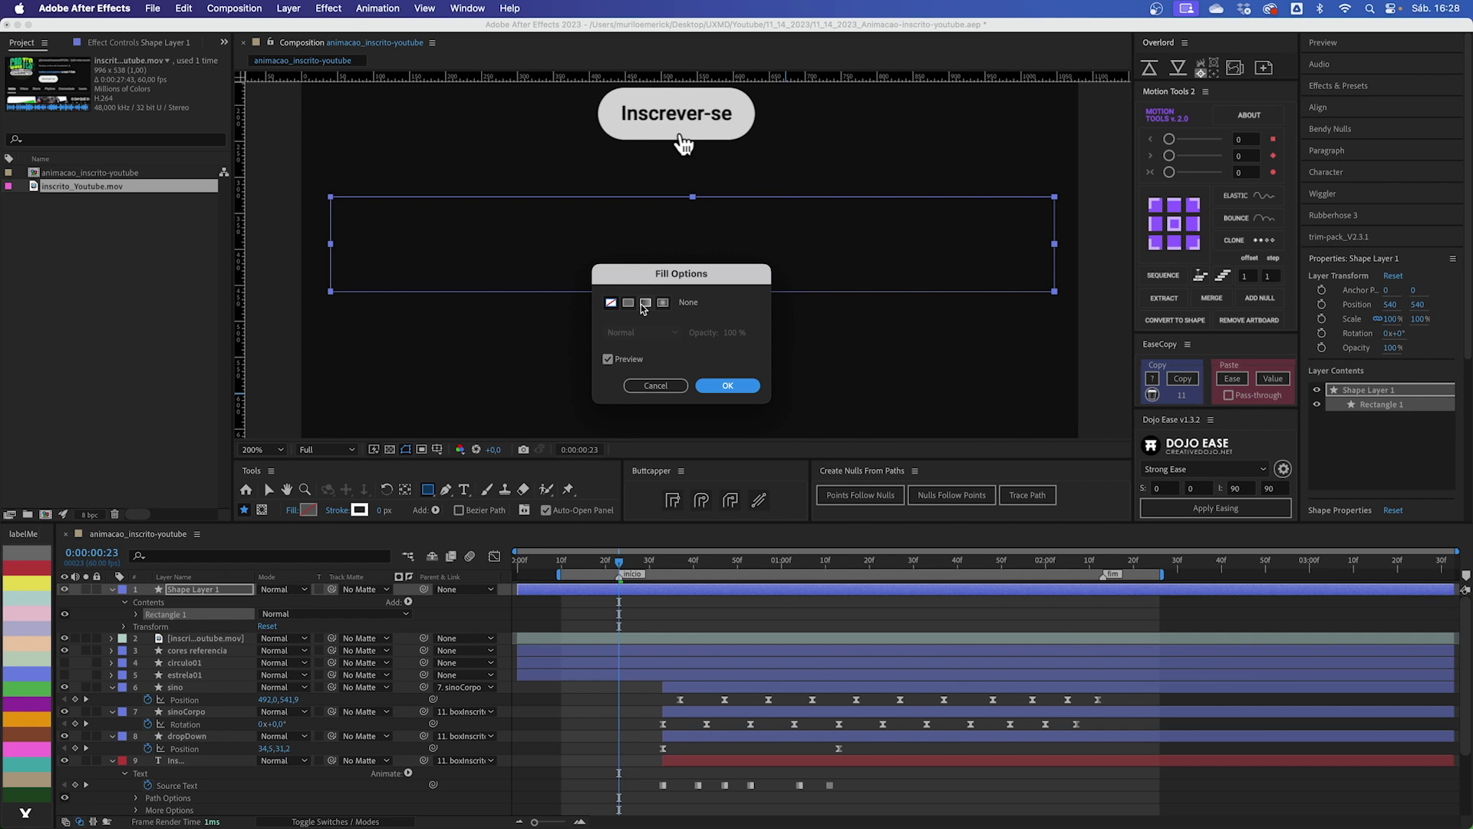
pyautogui.click(629, 302)
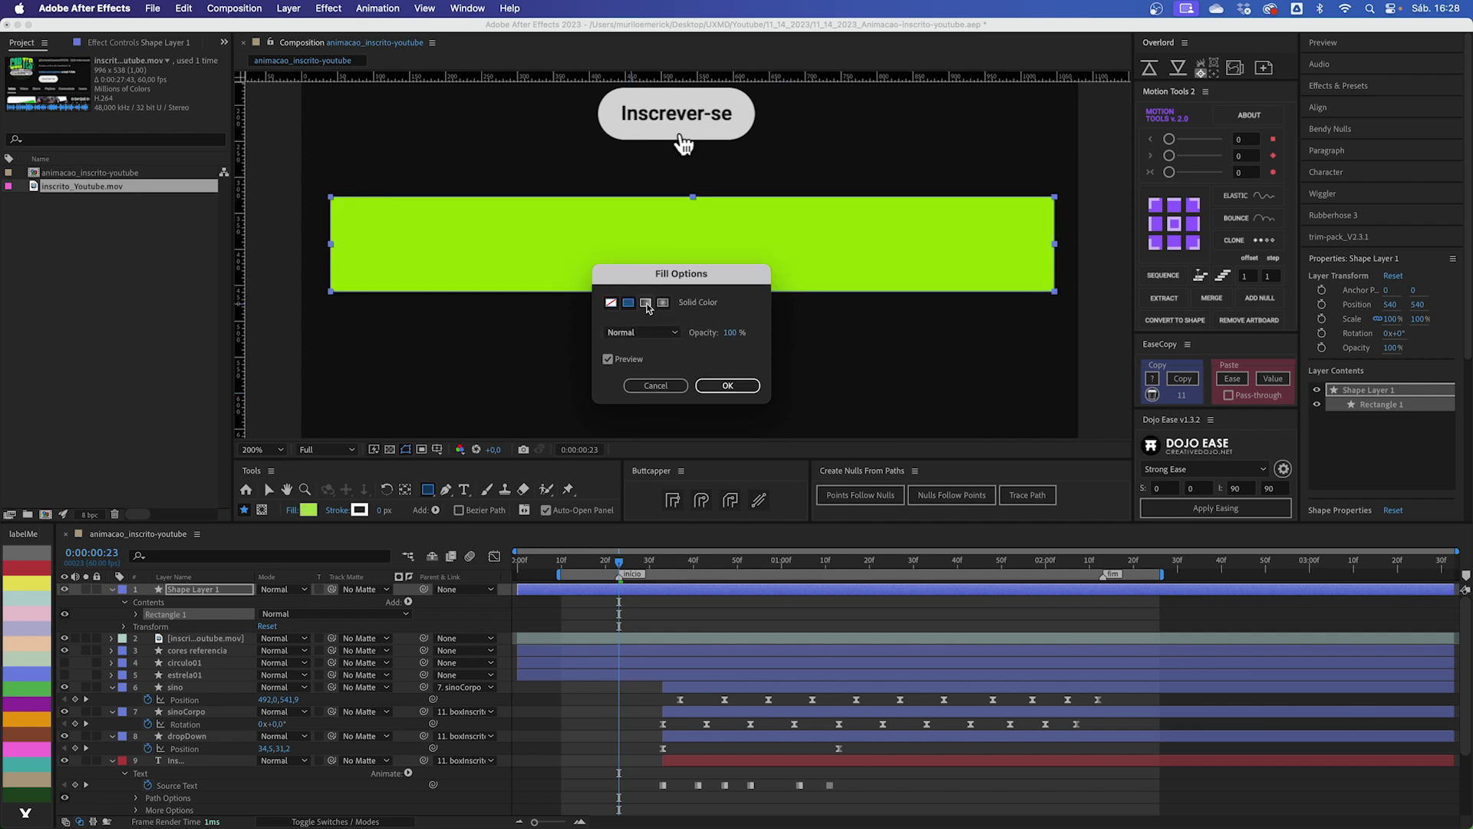
pyautogui.click(645, 303)
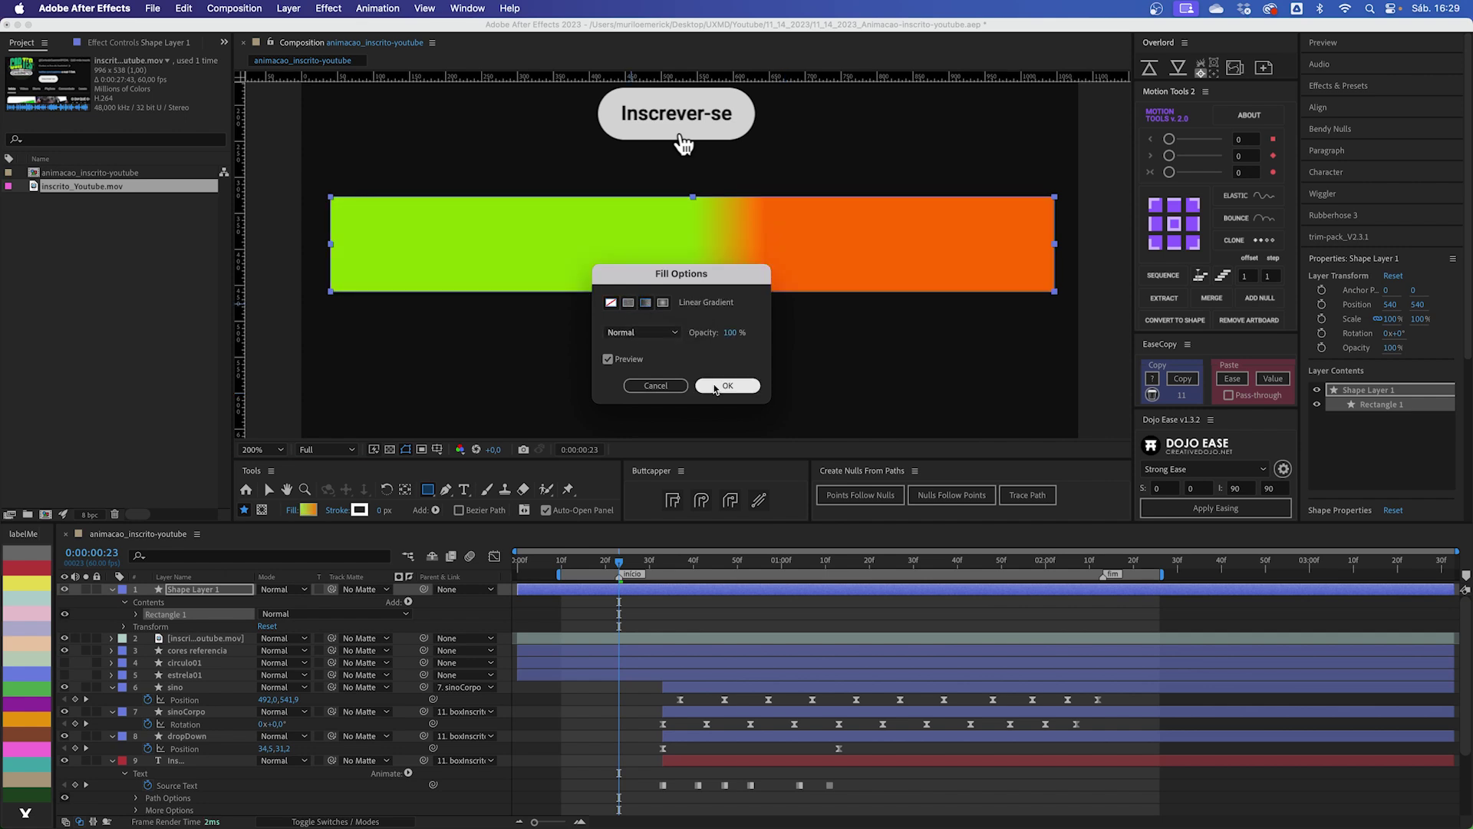
pyautogui.click(726, 386)
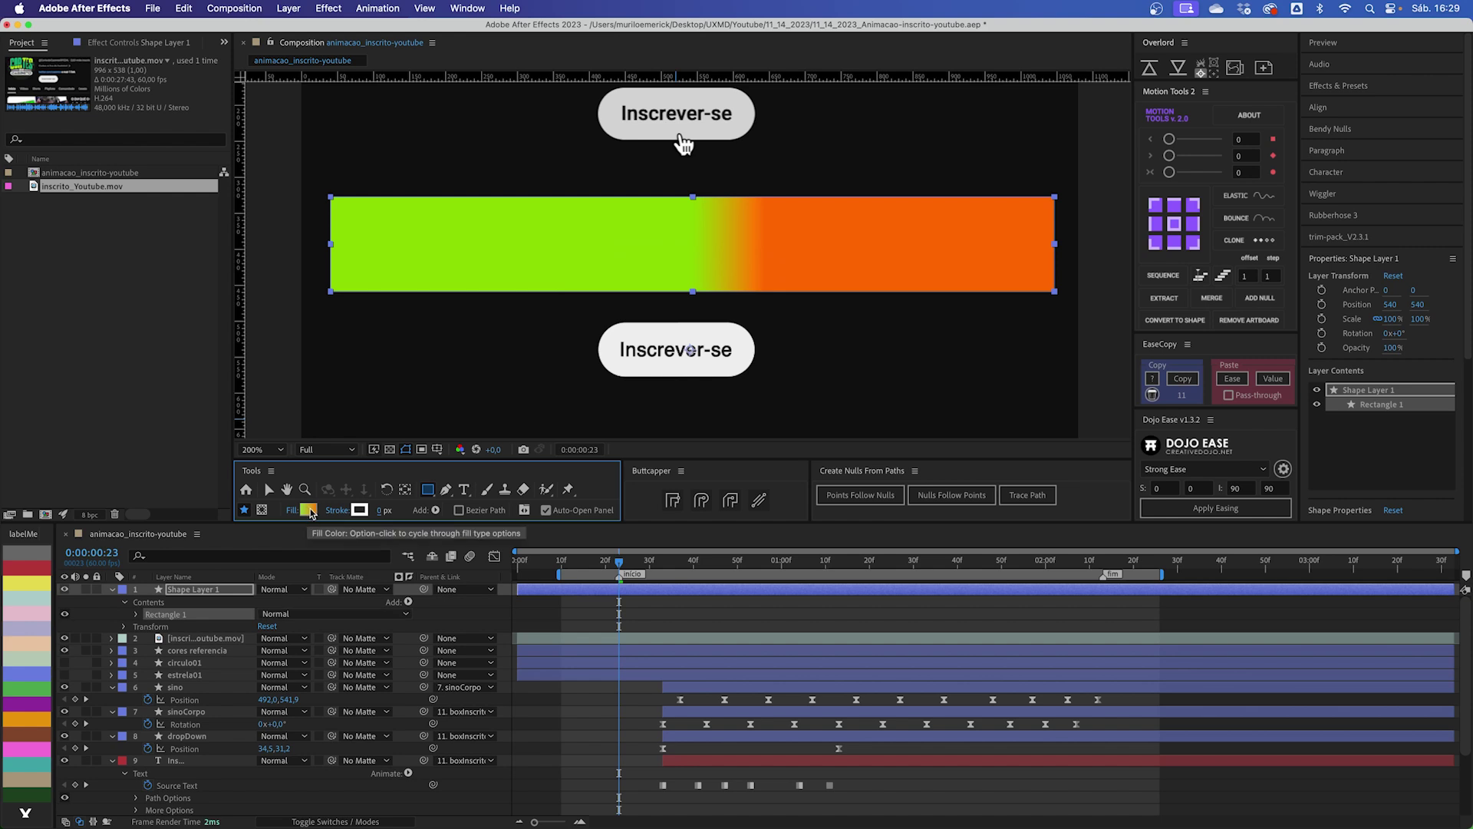
# Step: Edit the rectangle's gradient so both end stops use the dark background colour 101010, with the green stop near the middle
pyautogui.click(309, 510)
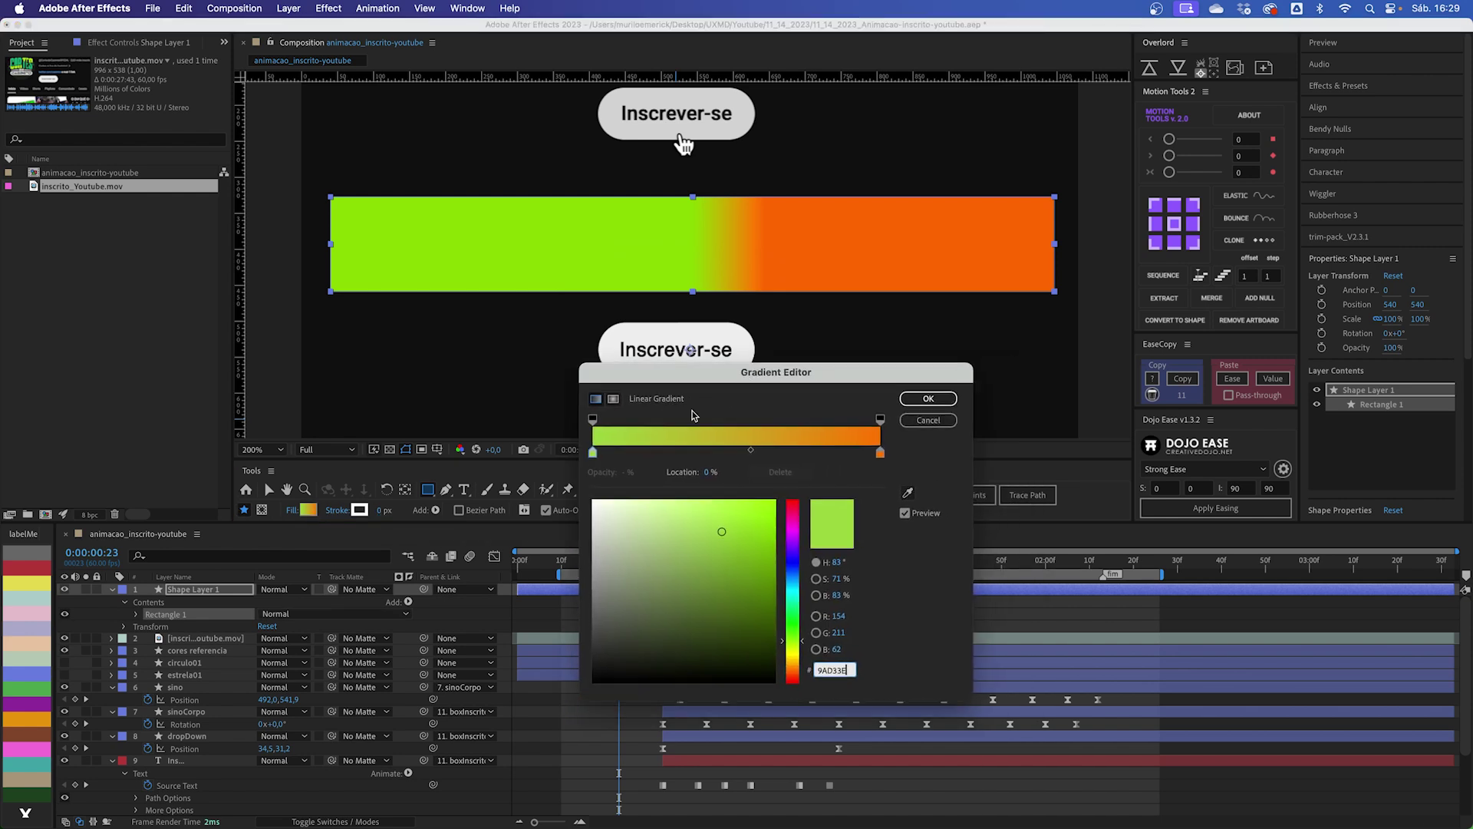
pyautogui.moveTo(593, 452)
pyautogui.mouseDown()
pyautogui.moveTo(729, 453)
pyautogui.moveTo(586, 454)
pyautogui.mouseUp()
pyautogui.click(908, 492)
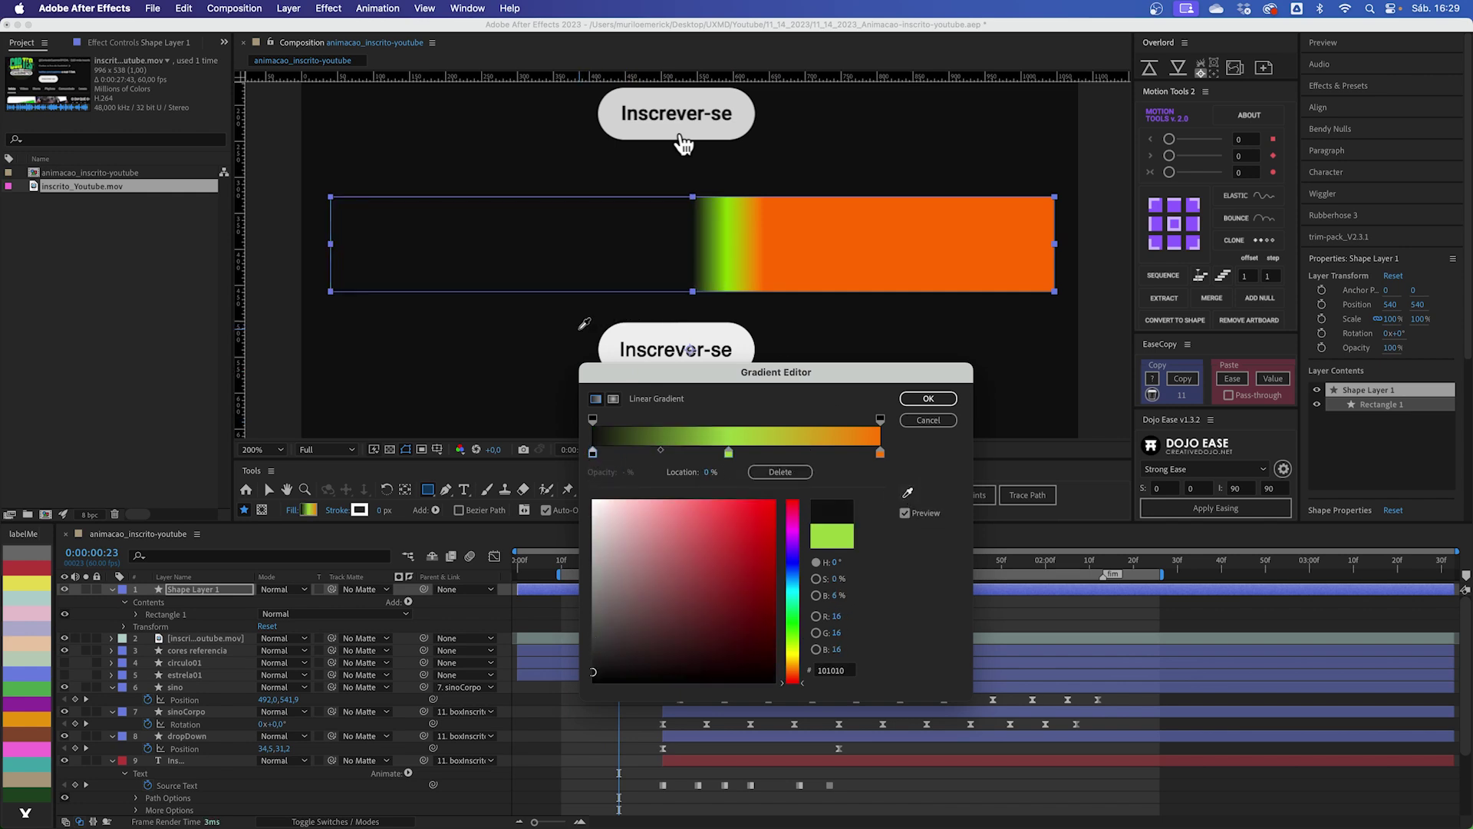
pyautogui.click(580, 329)
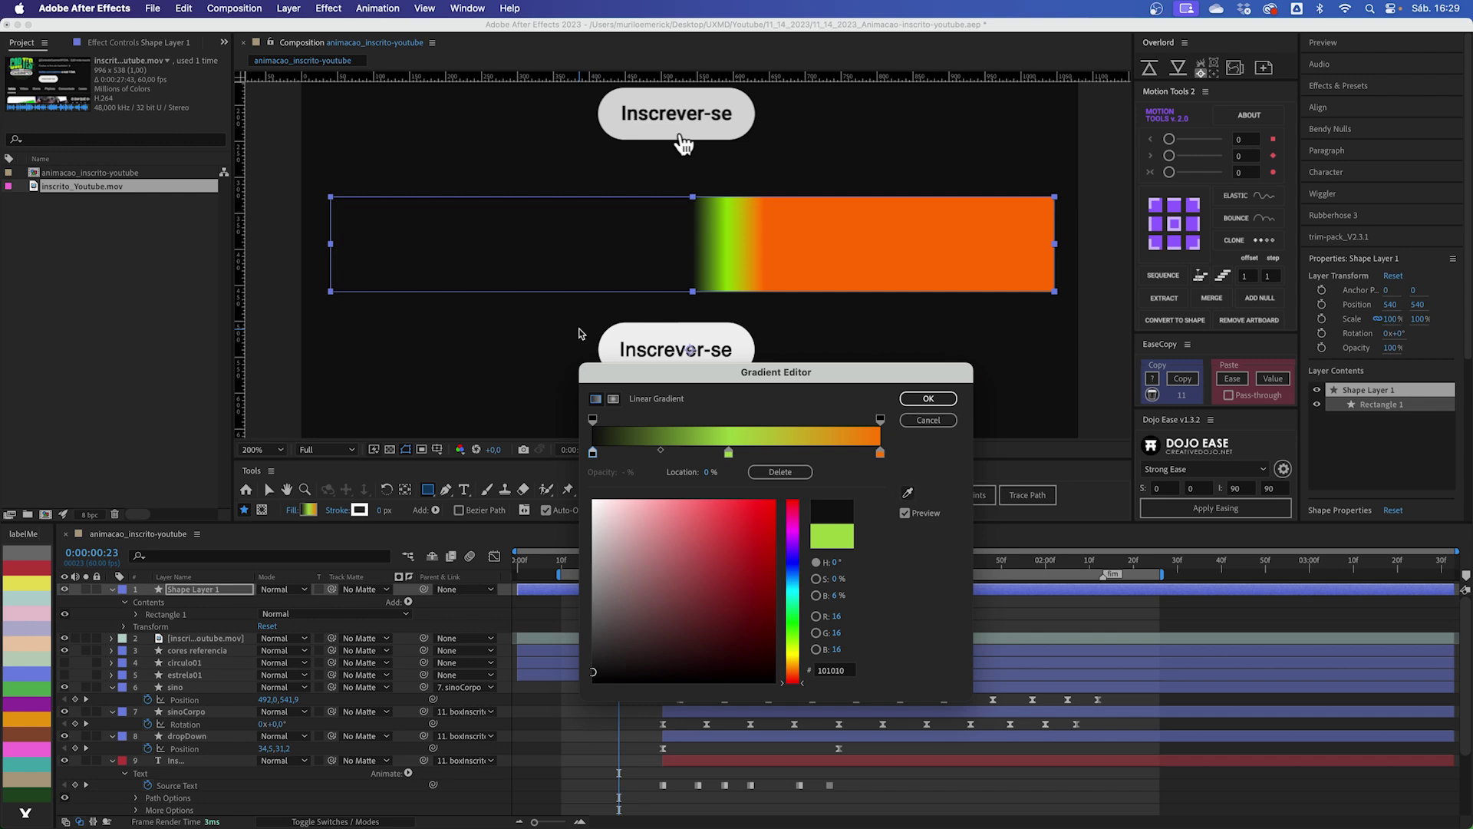
pyautogui.click(880, 453)
pyautogui.click(908, 492)
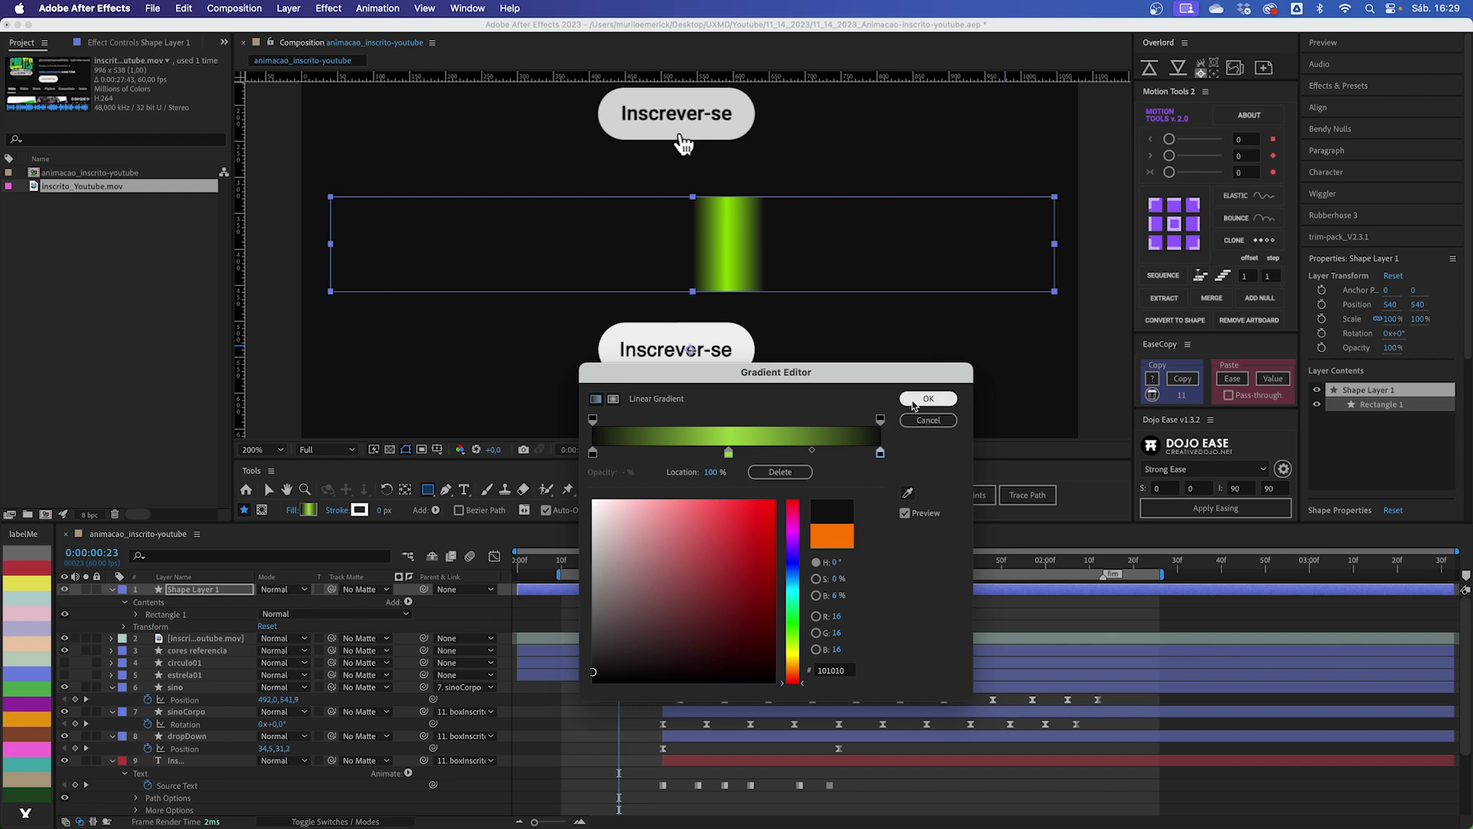
pyautogui.click(927, 399)
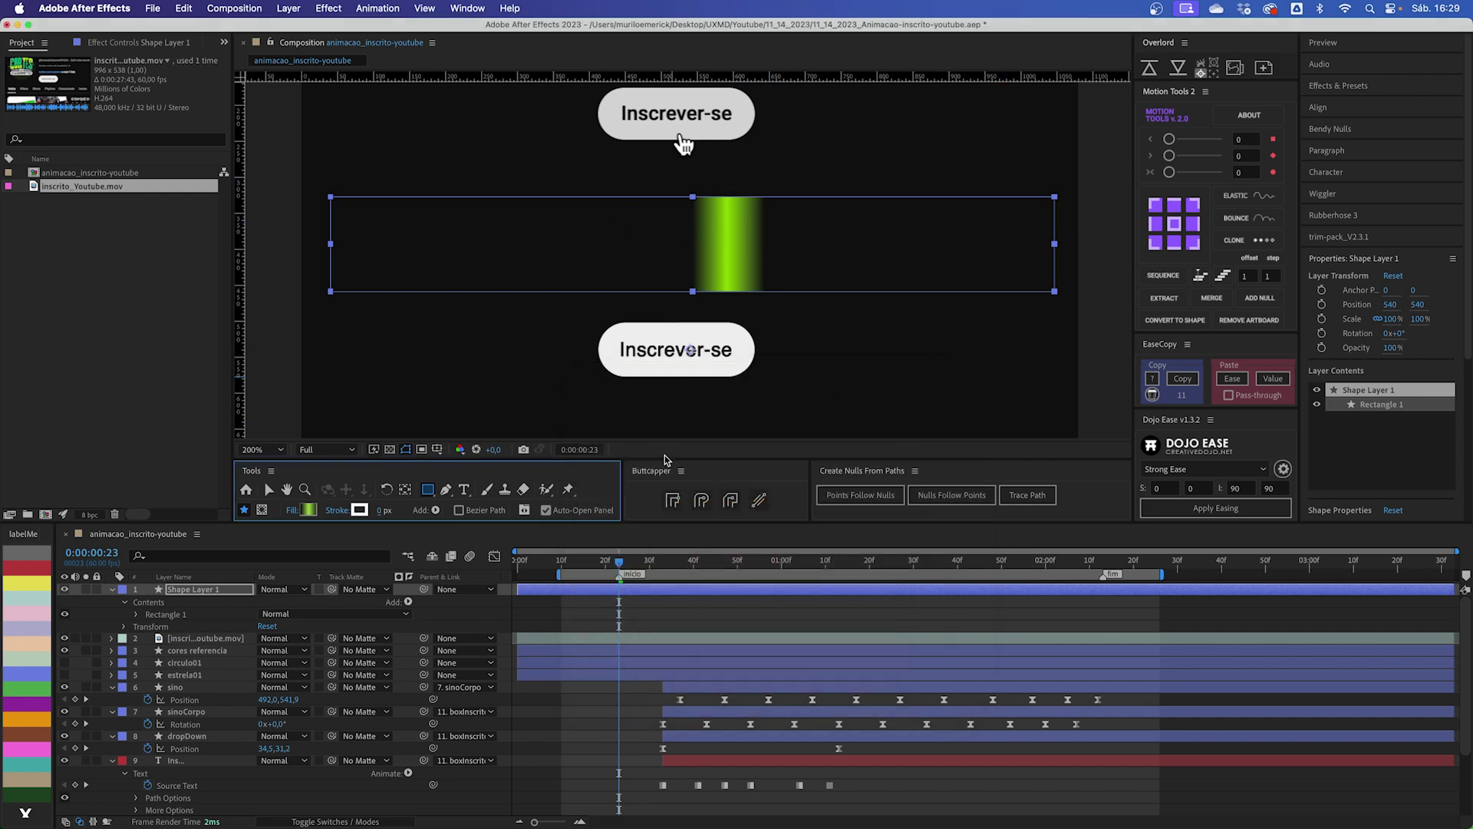
# Step: Stretch the rectangle's gradient to its outer edges, with the start point at about -502, 23 and the end point at about 504, 26
pyautogui.click(673, 611)
pyautogui.click(682, 592)
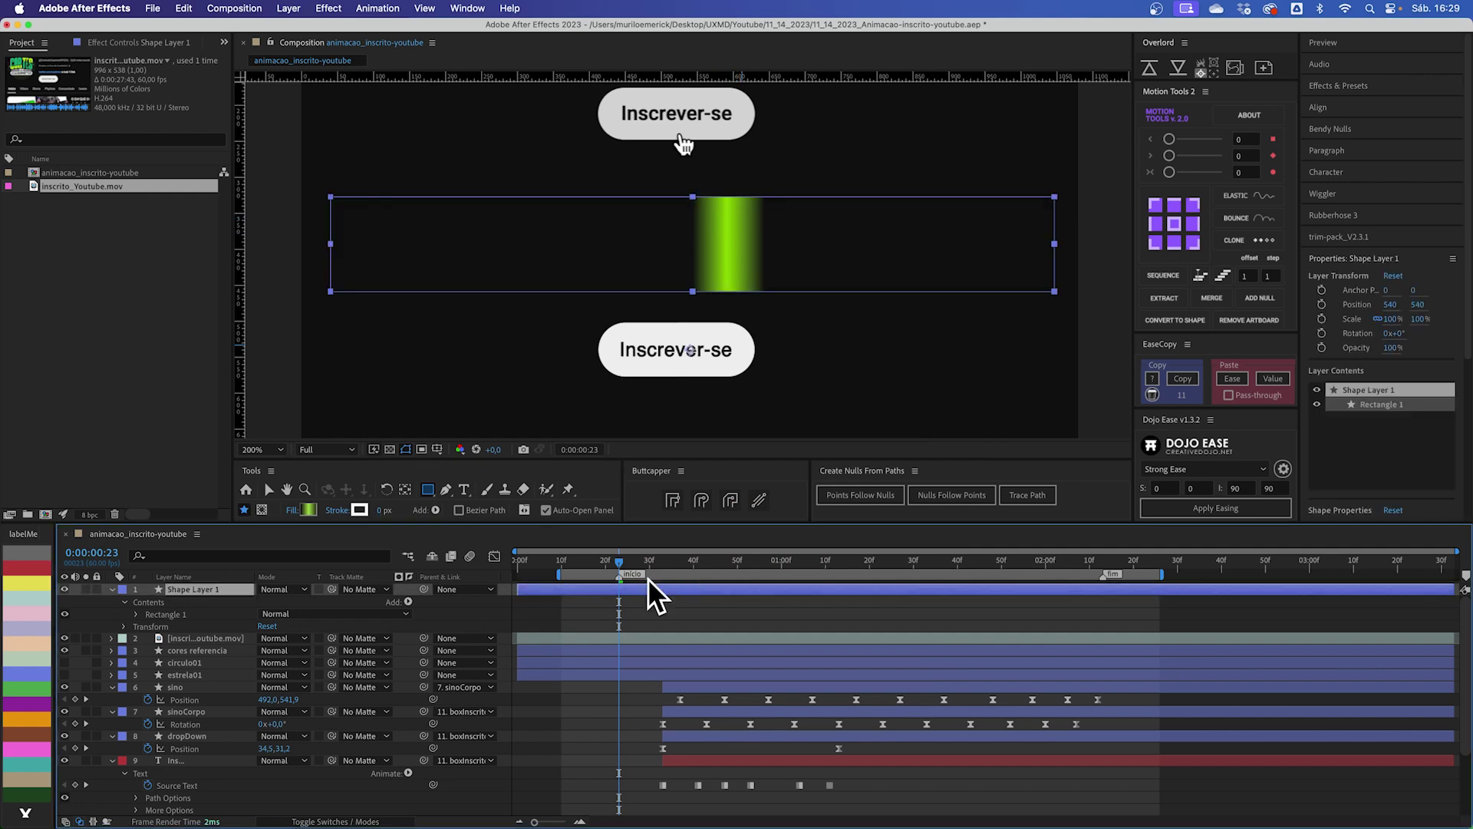
pyautogui.click(137, 615)
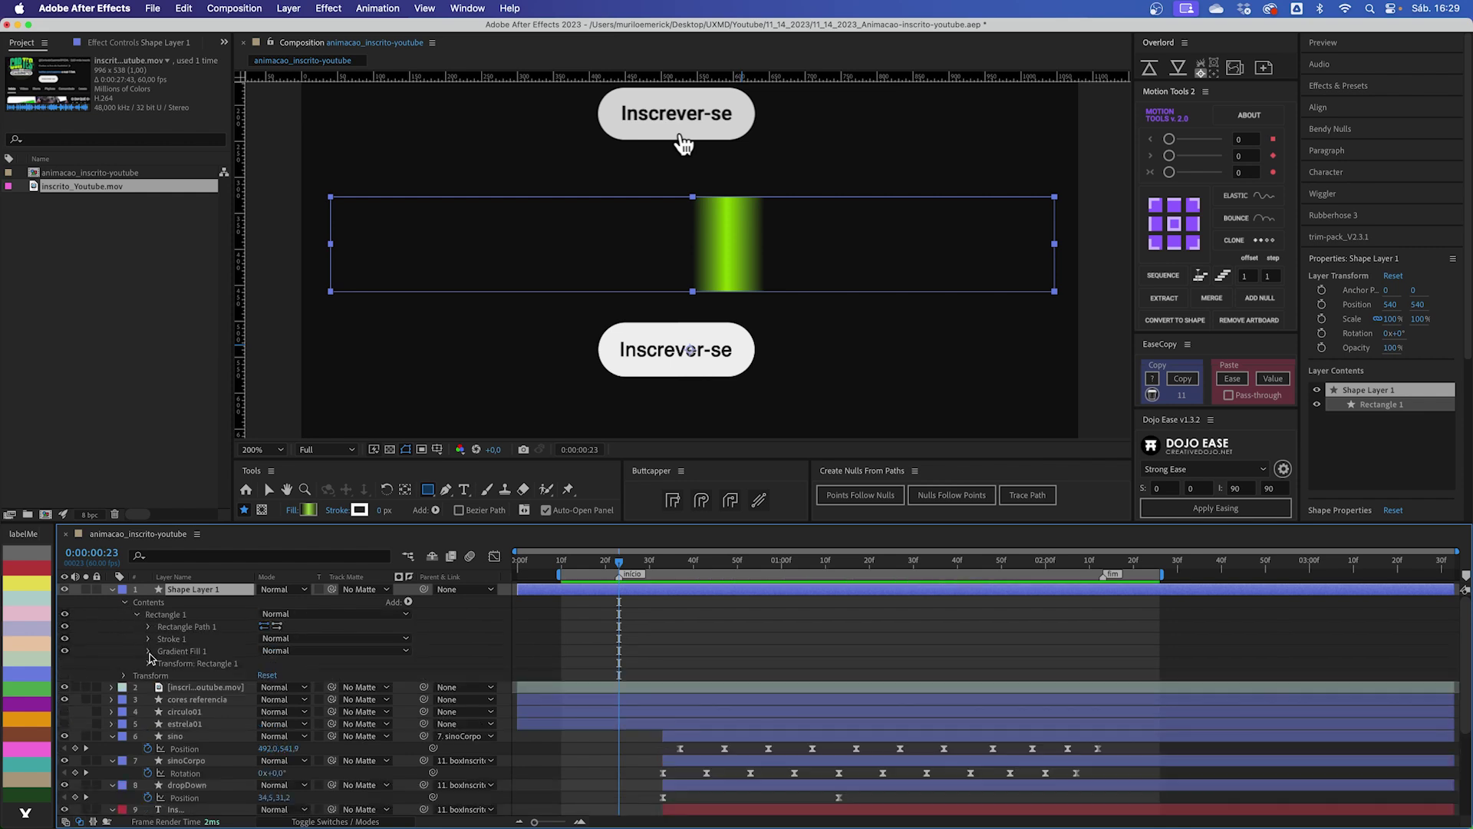
pyautogui.click(183, 652)
pyautogui.click(150, 652)
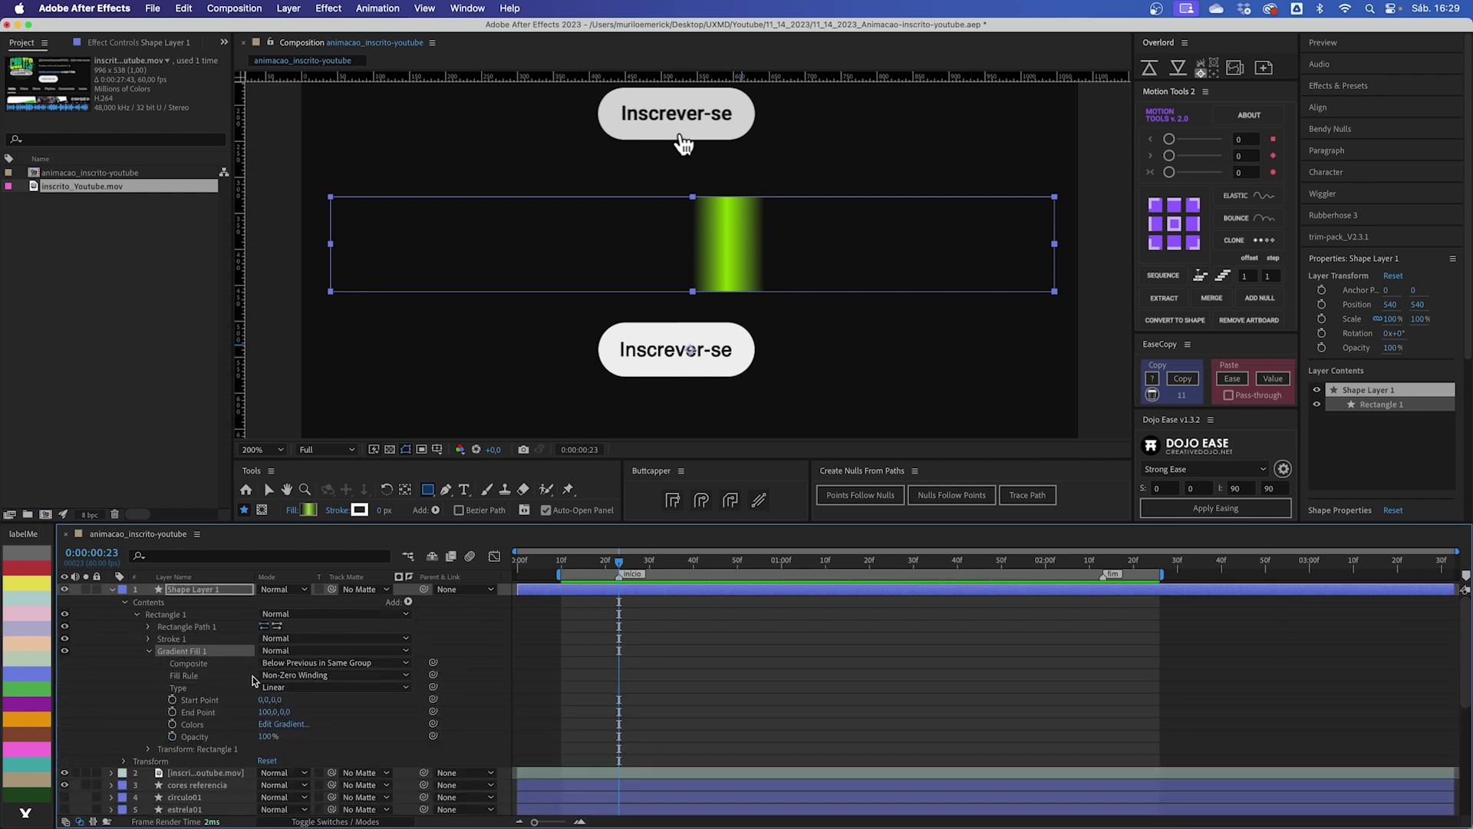
pyautogui.click(270, 491)
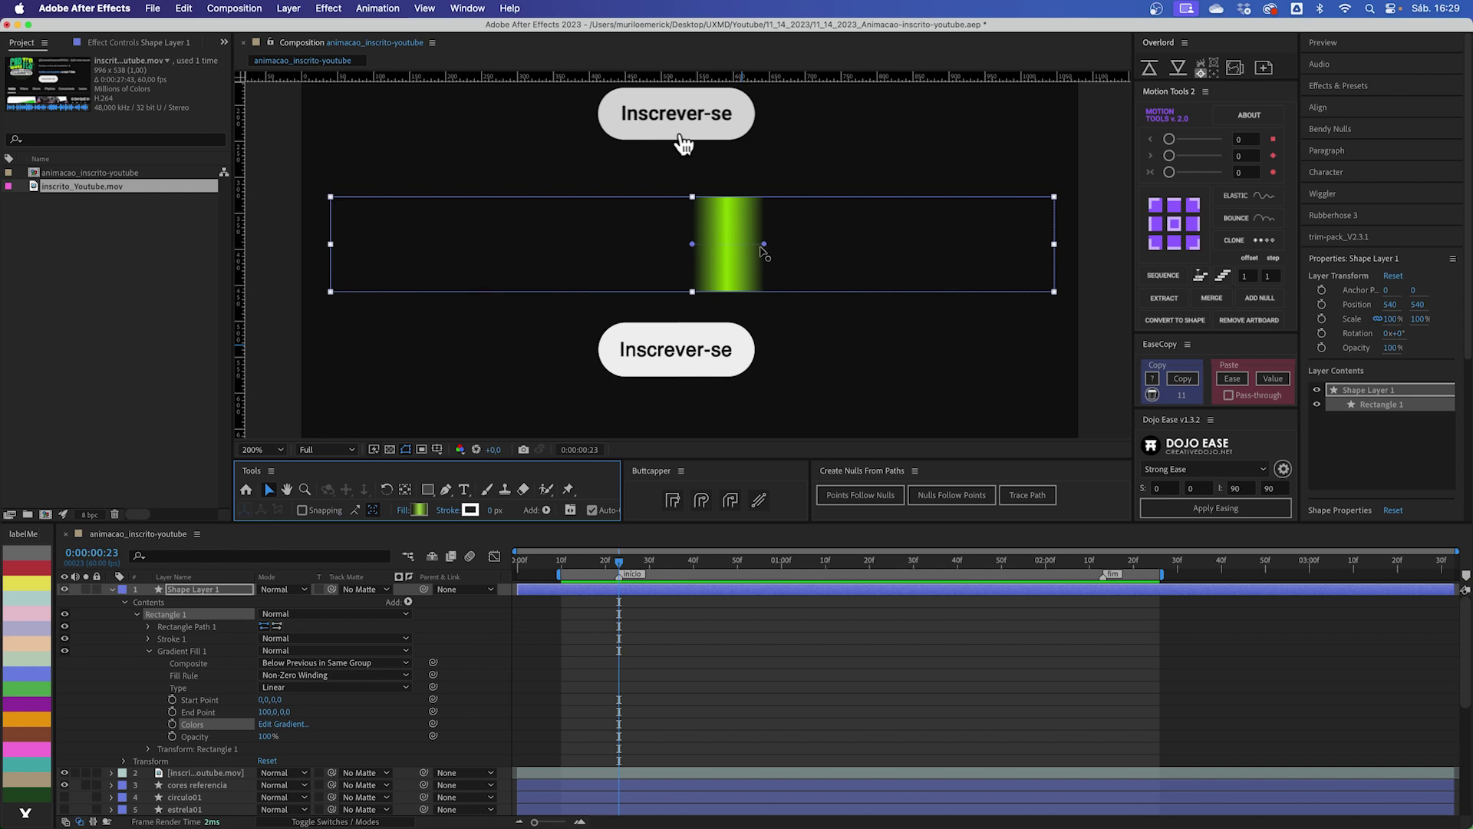
pyautogui.moveTo(693, 245); pyautogui.dragTo(333, 265)
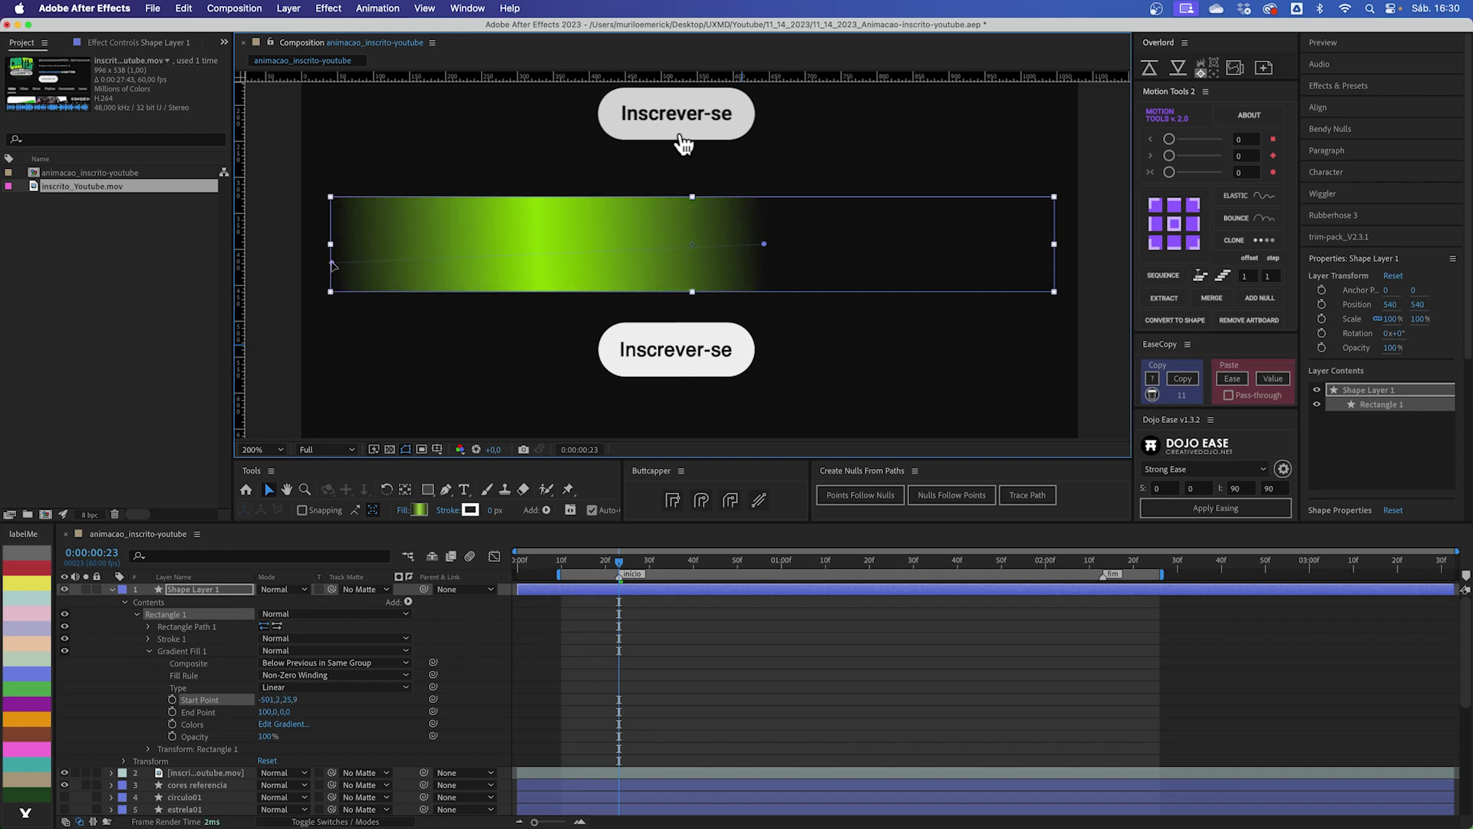
pyautogui.moveTo(765, 244); pyautogui.dragTo(1054, 265)
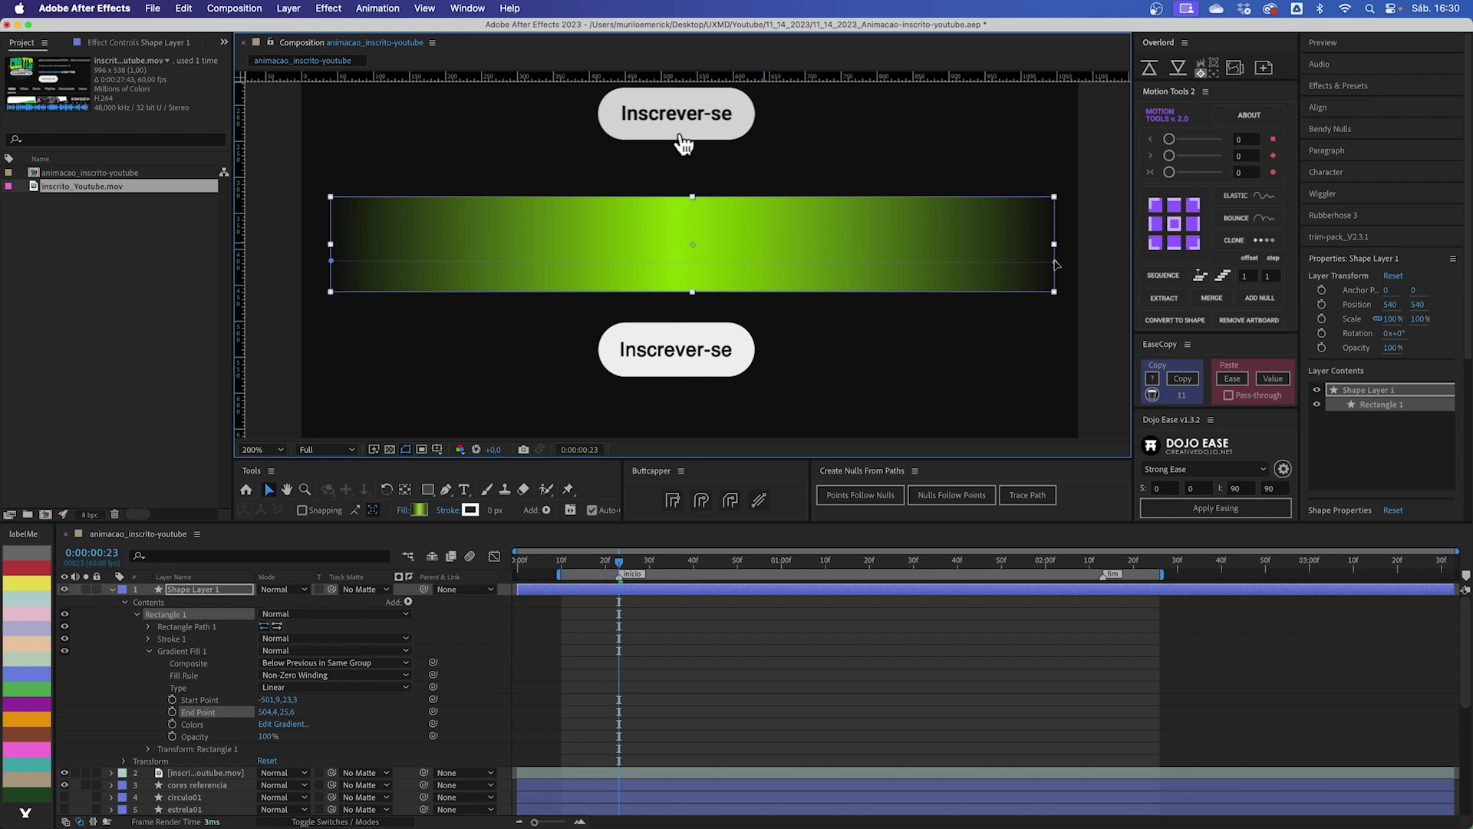
pyautogui.click(211, 728)
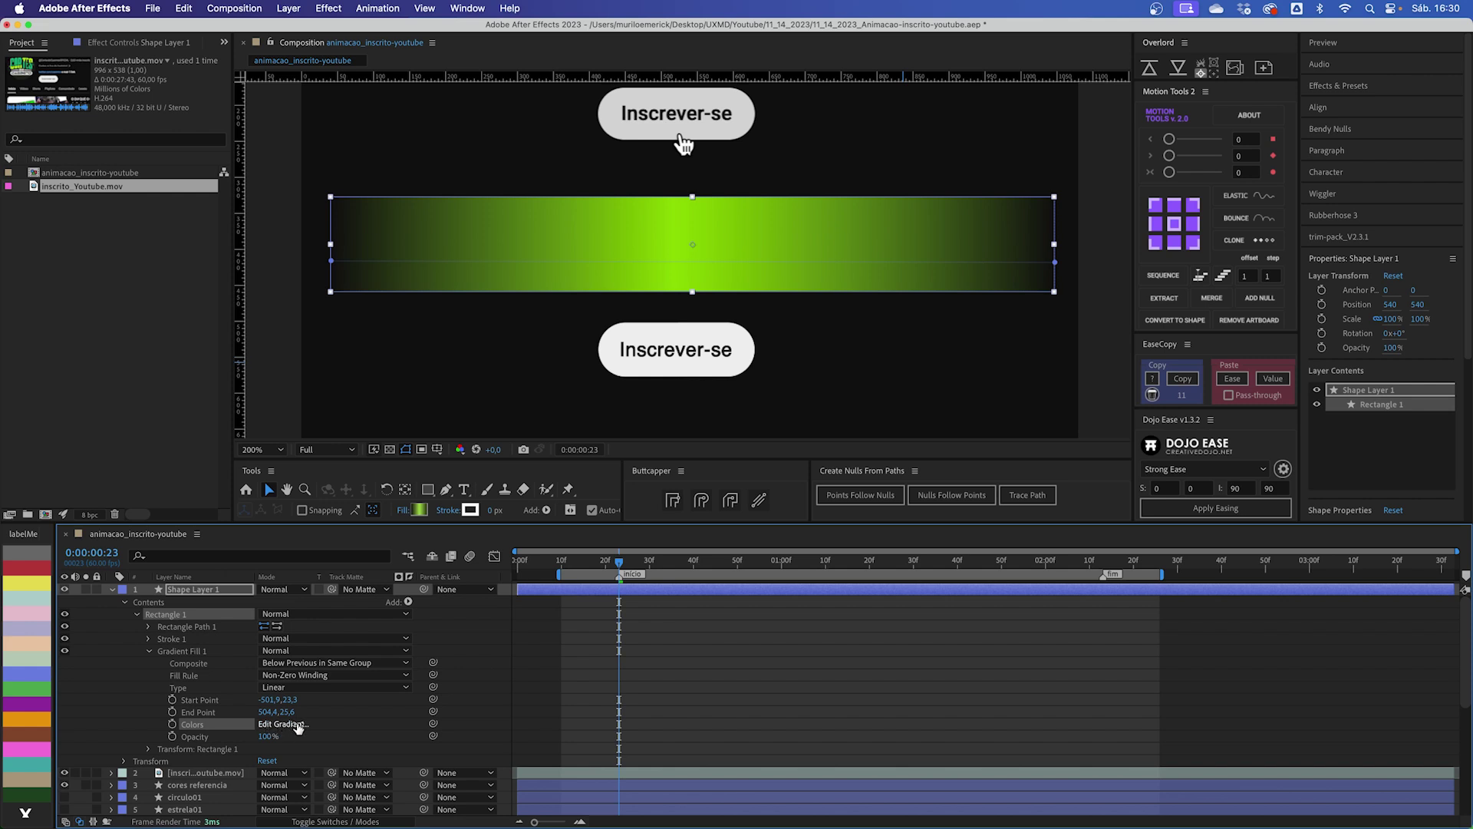
pyautogui.click(284, 725)
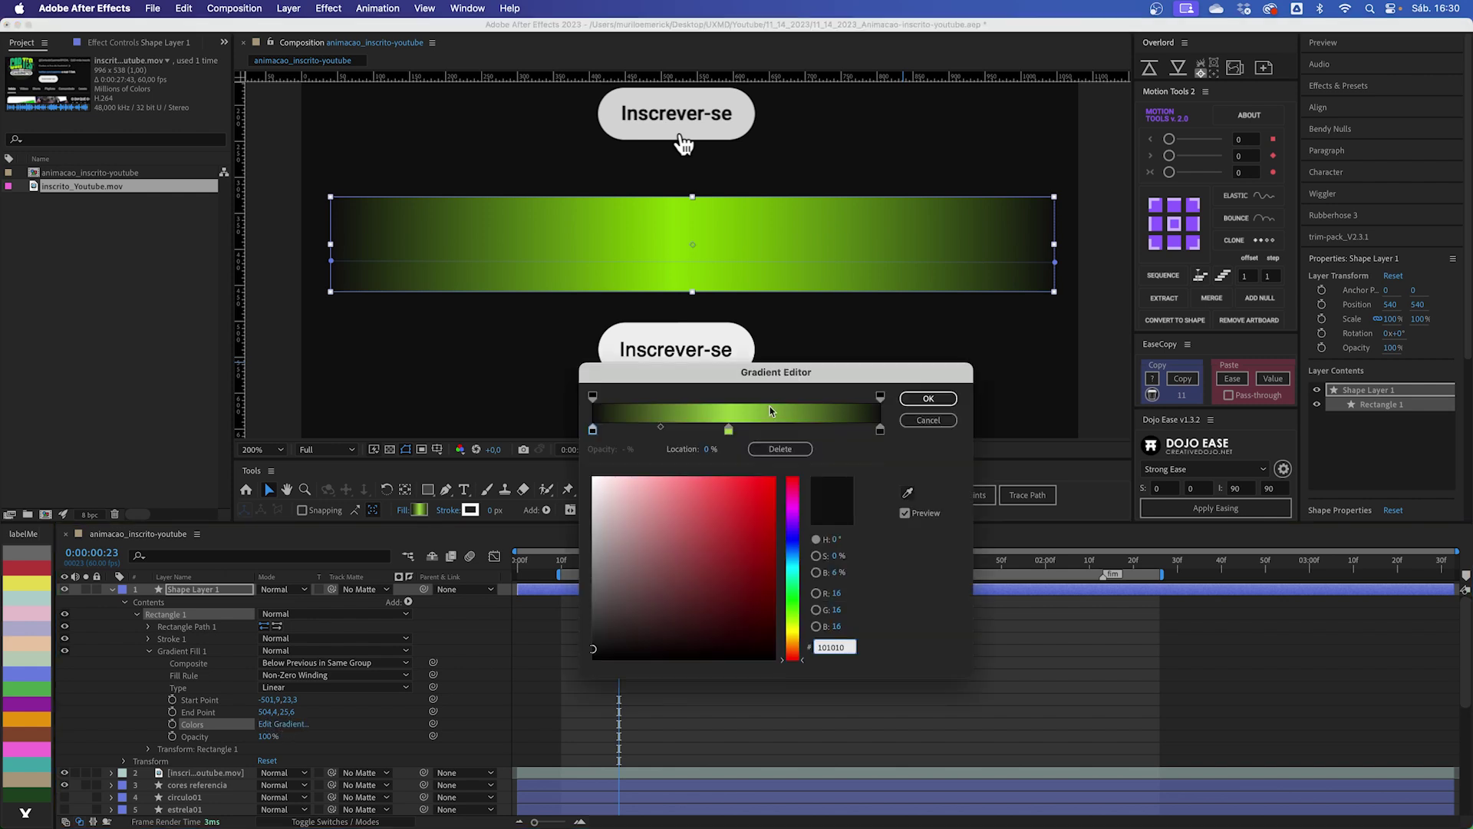
pyautogui.moveTo(808, 373); pyautogui.dragTo(804, 375)
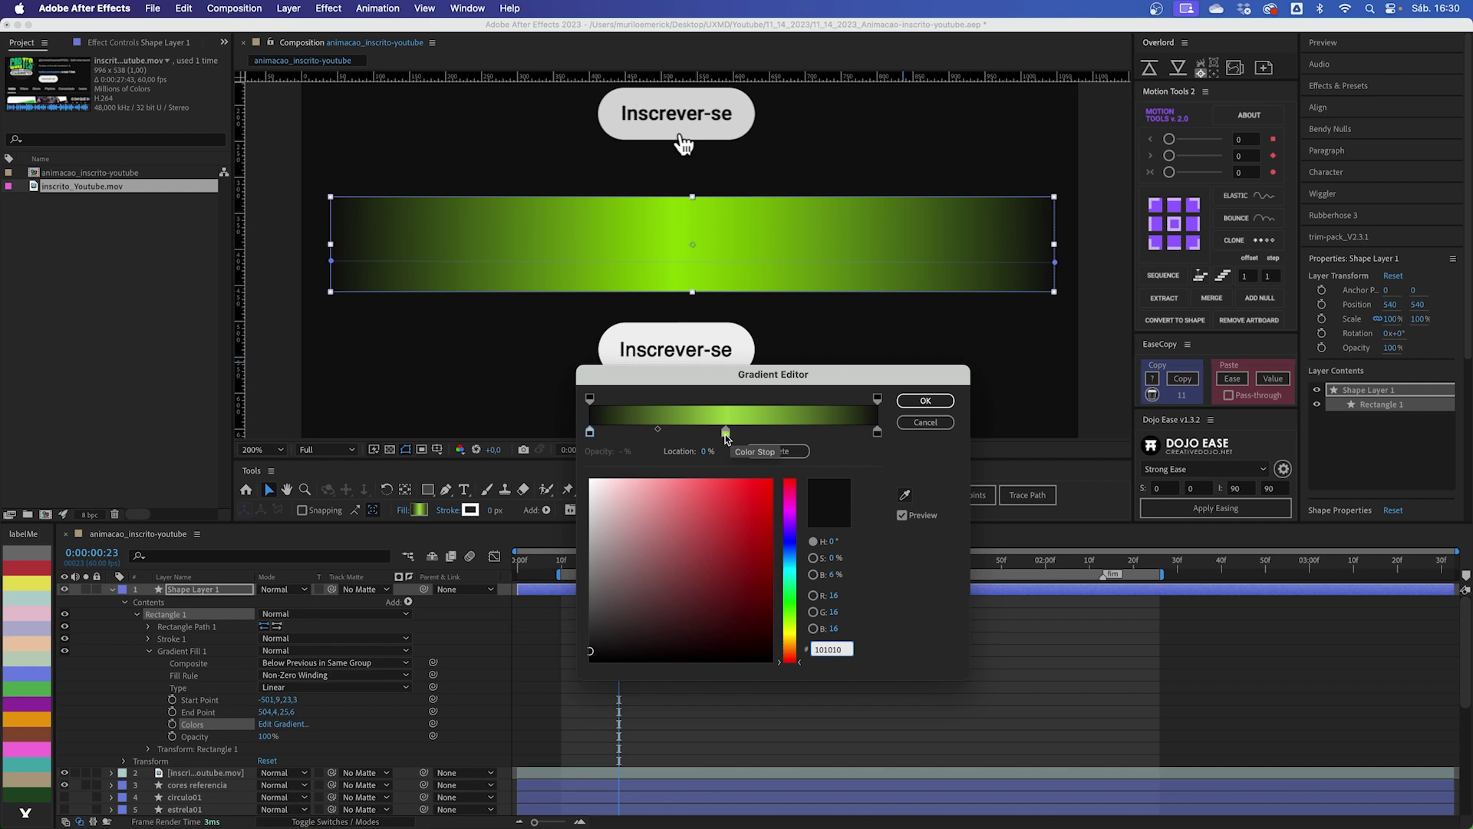
pyautogui.click(925, 422)
# Step: Move the cores referencia colour circles up so they sit beside the recreated Inscrever-se button
pyautogui.moveTo(1056, 369); pyautogui.dragTo(994, 288)
pyautogui.press(',')
pyautogui.press('v')
pyautogui.moveTo(812, 397); pyautogui.dragTo(811, 242)
pyautogui.click(924, 256)
pyautogui.scroll(5, 964, 366)
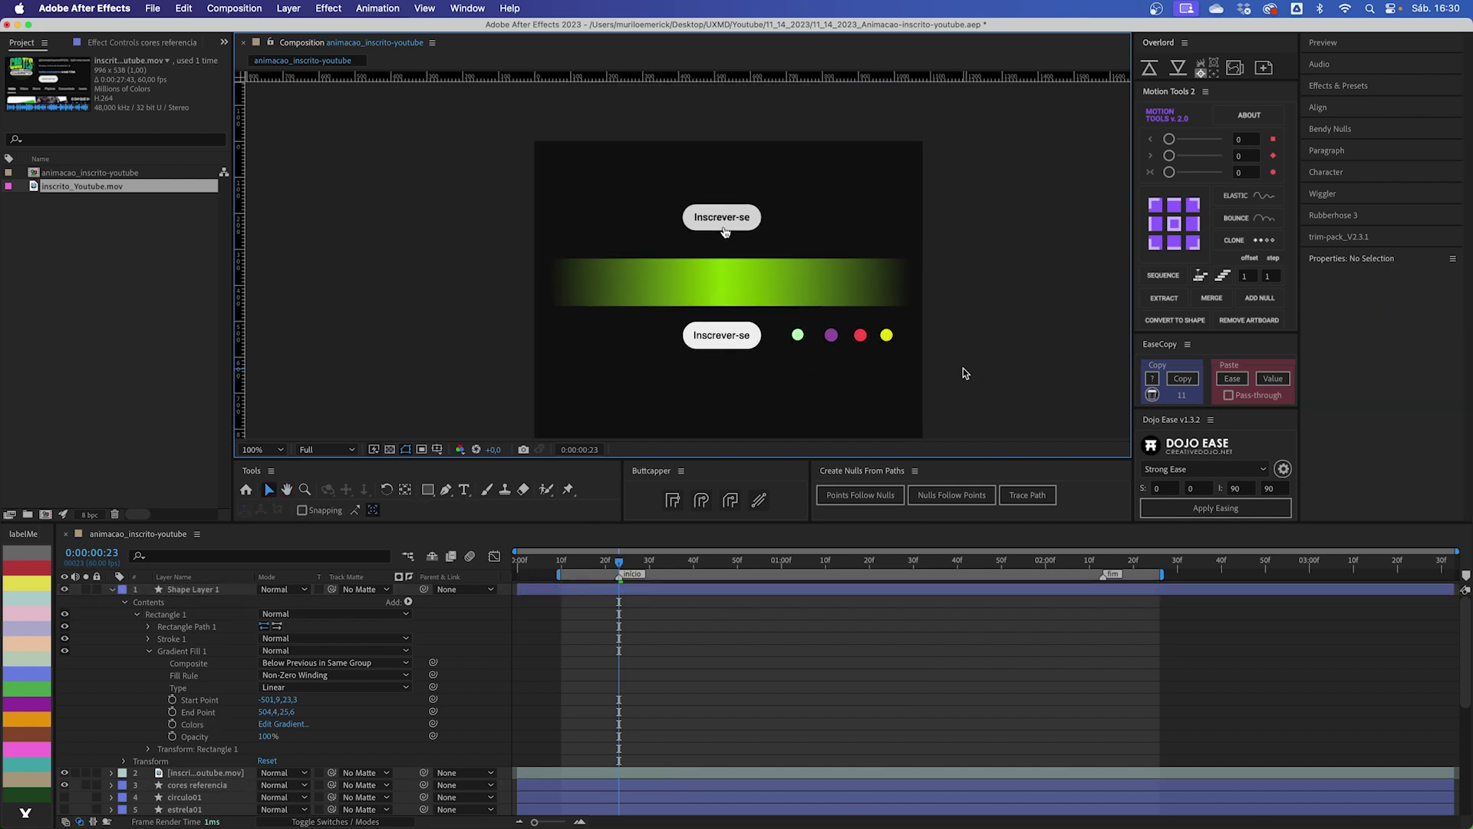
pyautogui.press('h')
pyautogui.moveTo(938, 312); pyautogui.dragTo(872, 299)
pyautogui.press('v')
# Step: Recolour the gradient's middle stop by sampling the yellow reference circle, giving E4E341
pyautogui.click(681, 217)
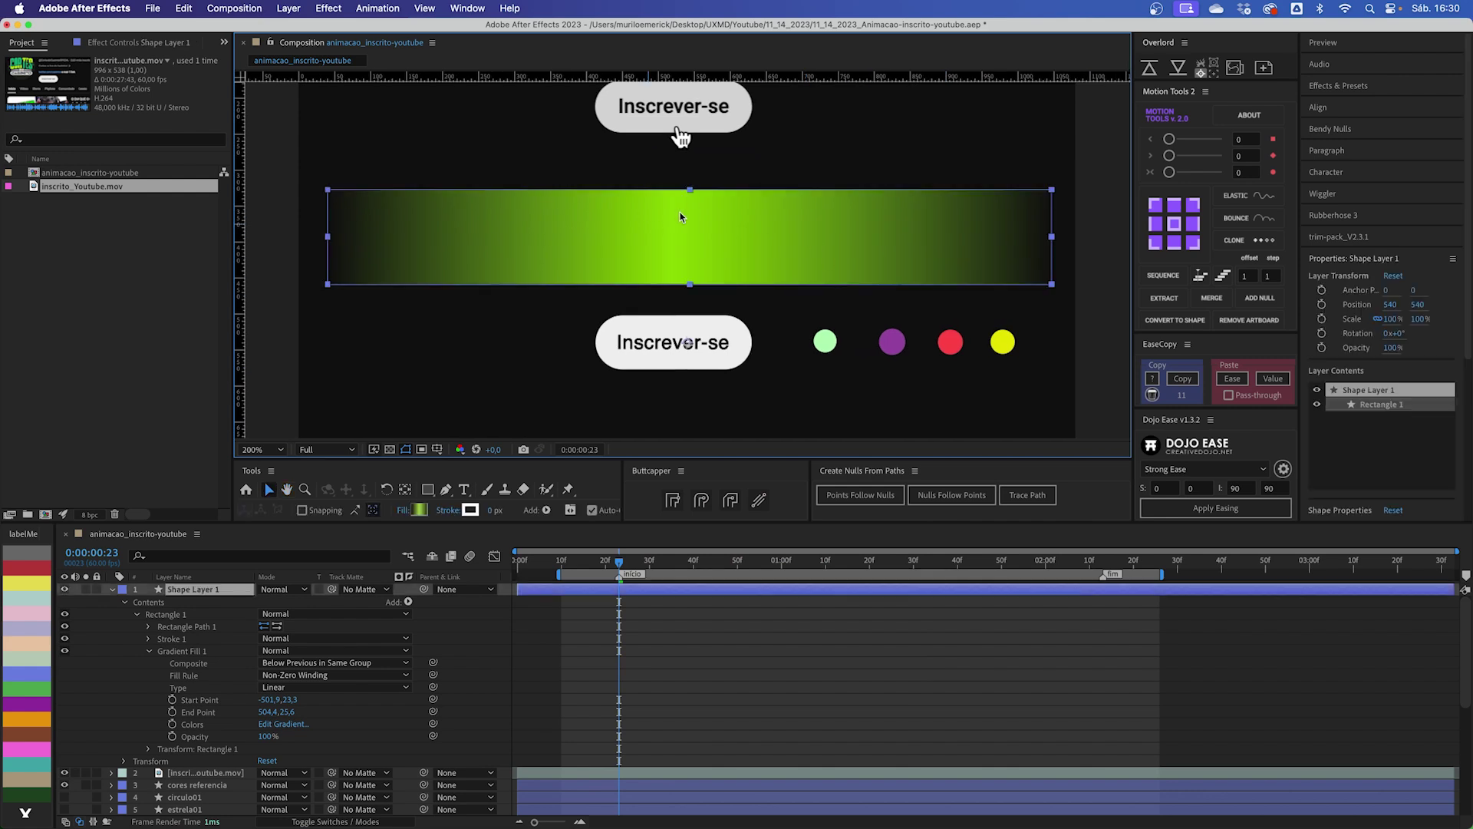
pyautogui.click(420, 510)
pyautogui.click(726, 454)
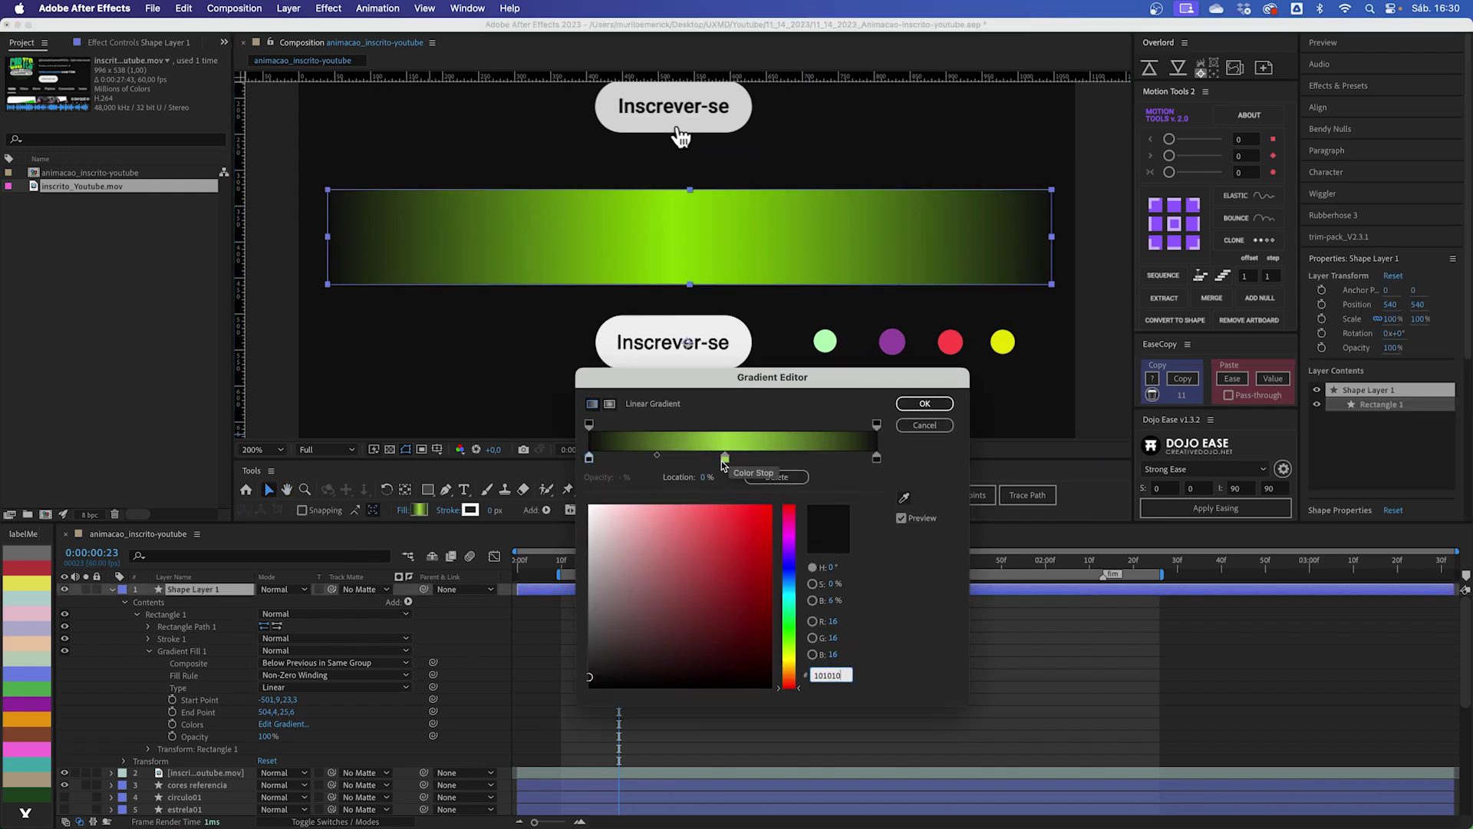
pyautogui.click(904, 499)
pyautogui.click(1003, 344)
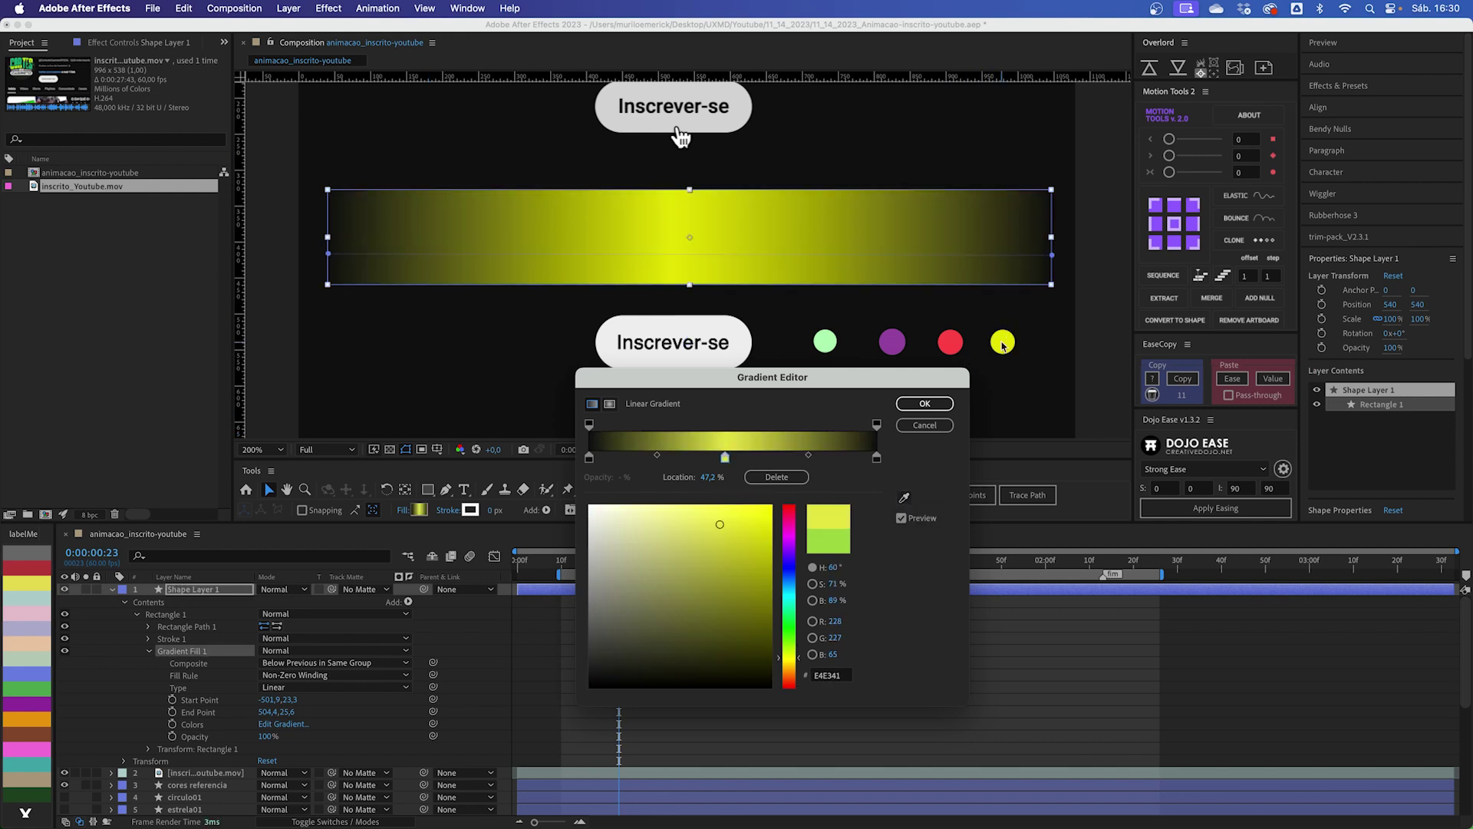
pyautogui.click(925, 403)
pyautogui.click(795, 674)
# Step: Move the colour reference circles down, below the level of the recreated button
pyautogui.click(714, 238)
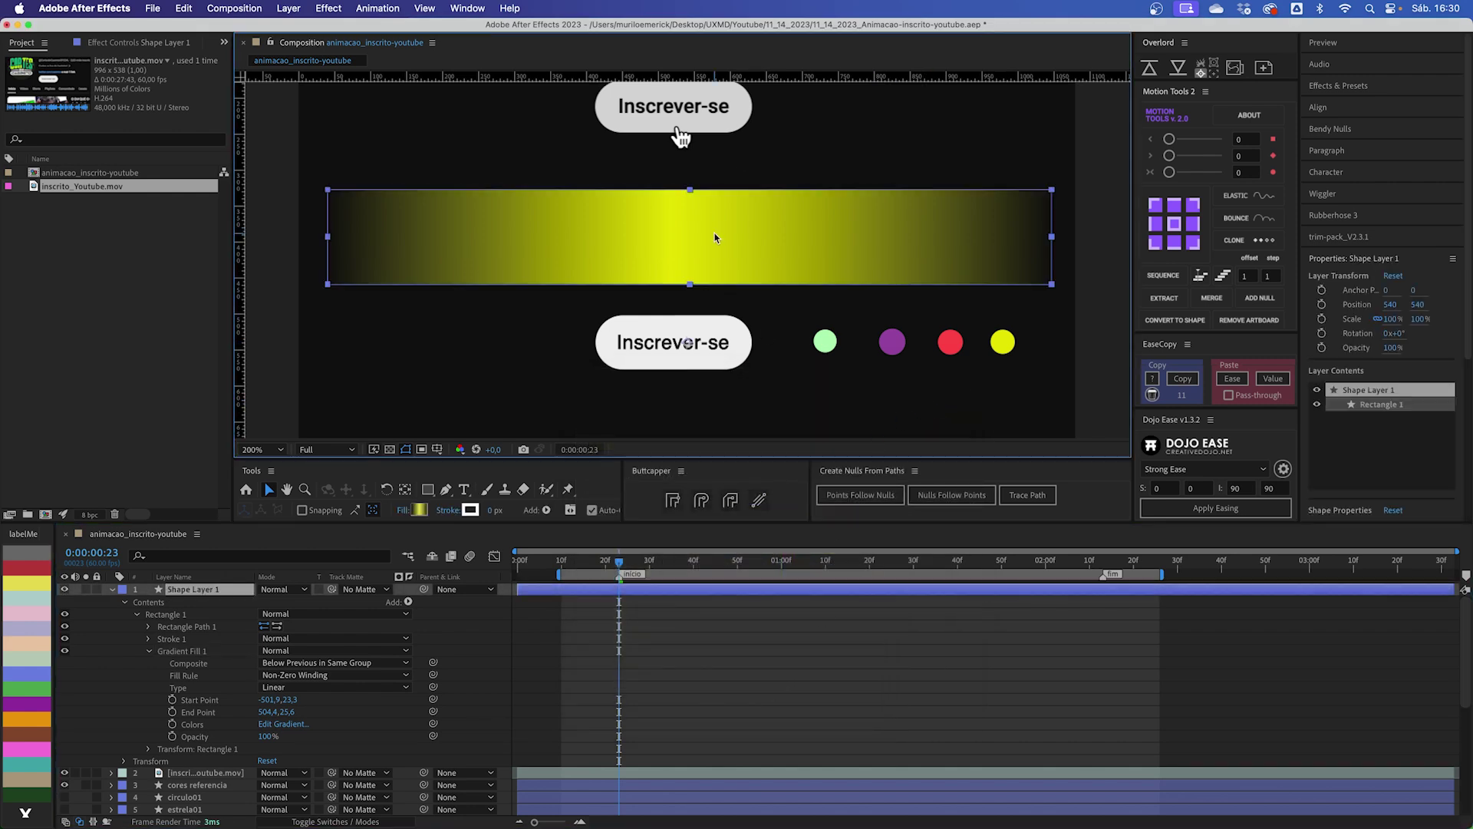
pyautogui.scroll(-2, 814, 257)
pyautogui.moveTo(902, 283); pyautogui.dragTo(902, 379)
# Step: Centre the gradient rectangle's anchor point in its content and centre the layer in the composition
pyautogui.click(802, 185)
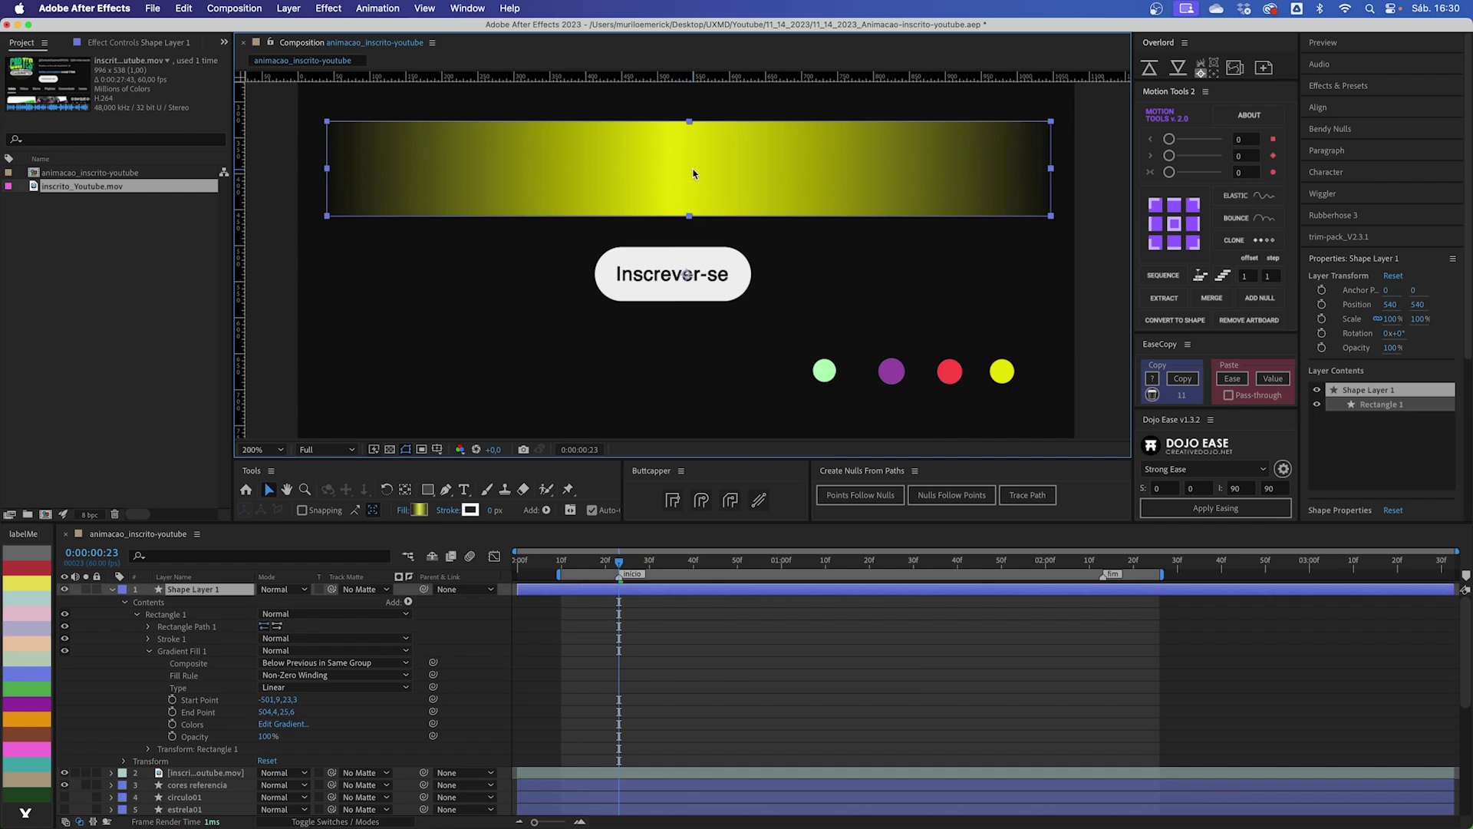
pyautogui.press('super+alt+Home')
pyautogui.press('super+Home')
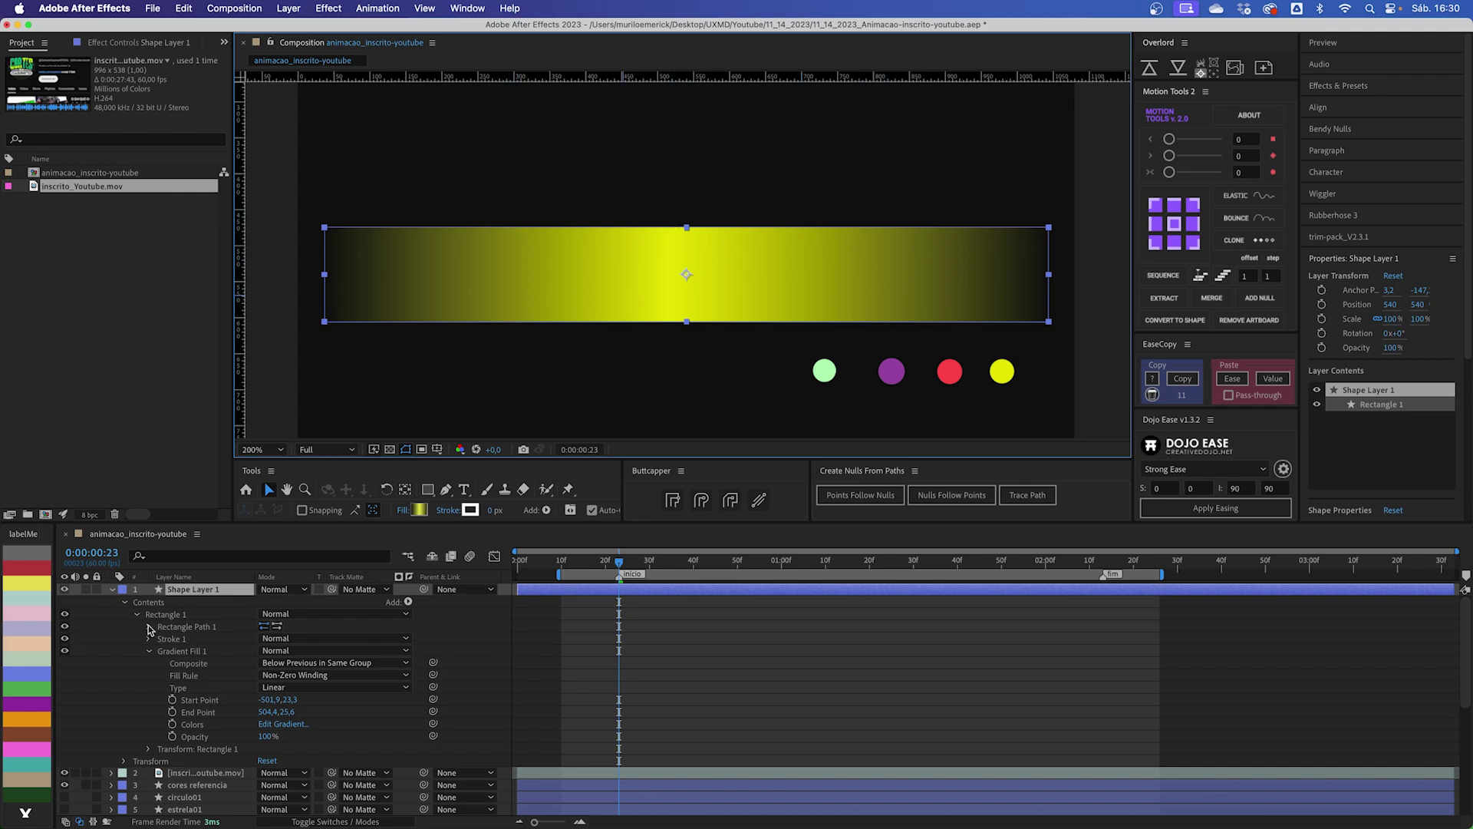
# Step: Collapse the gradient shape layer and rename it gradiente
pyautogui.click(112, 591)
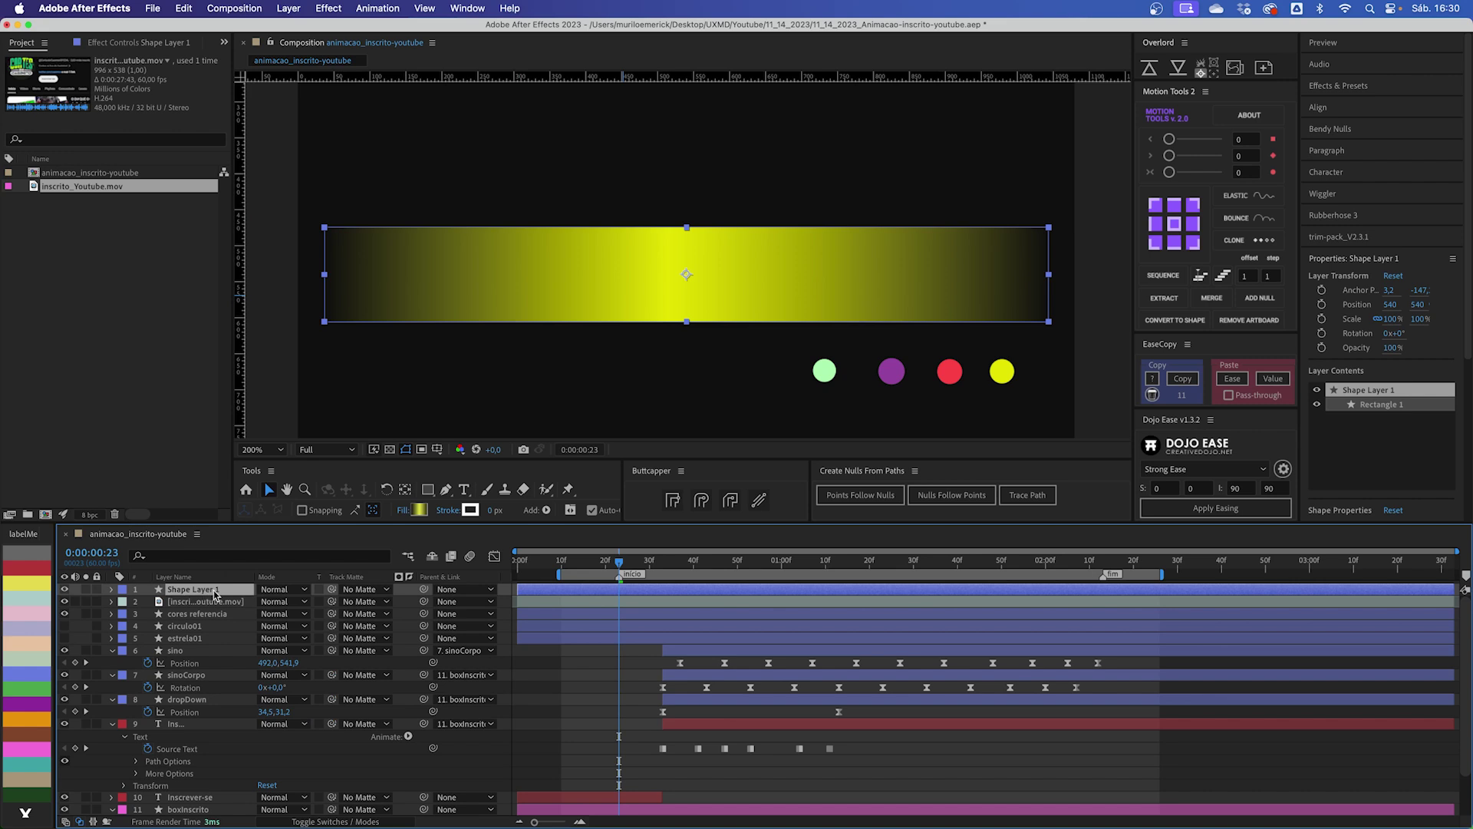
pyautogui.press('Return')
pyautogui.write('gradiente')
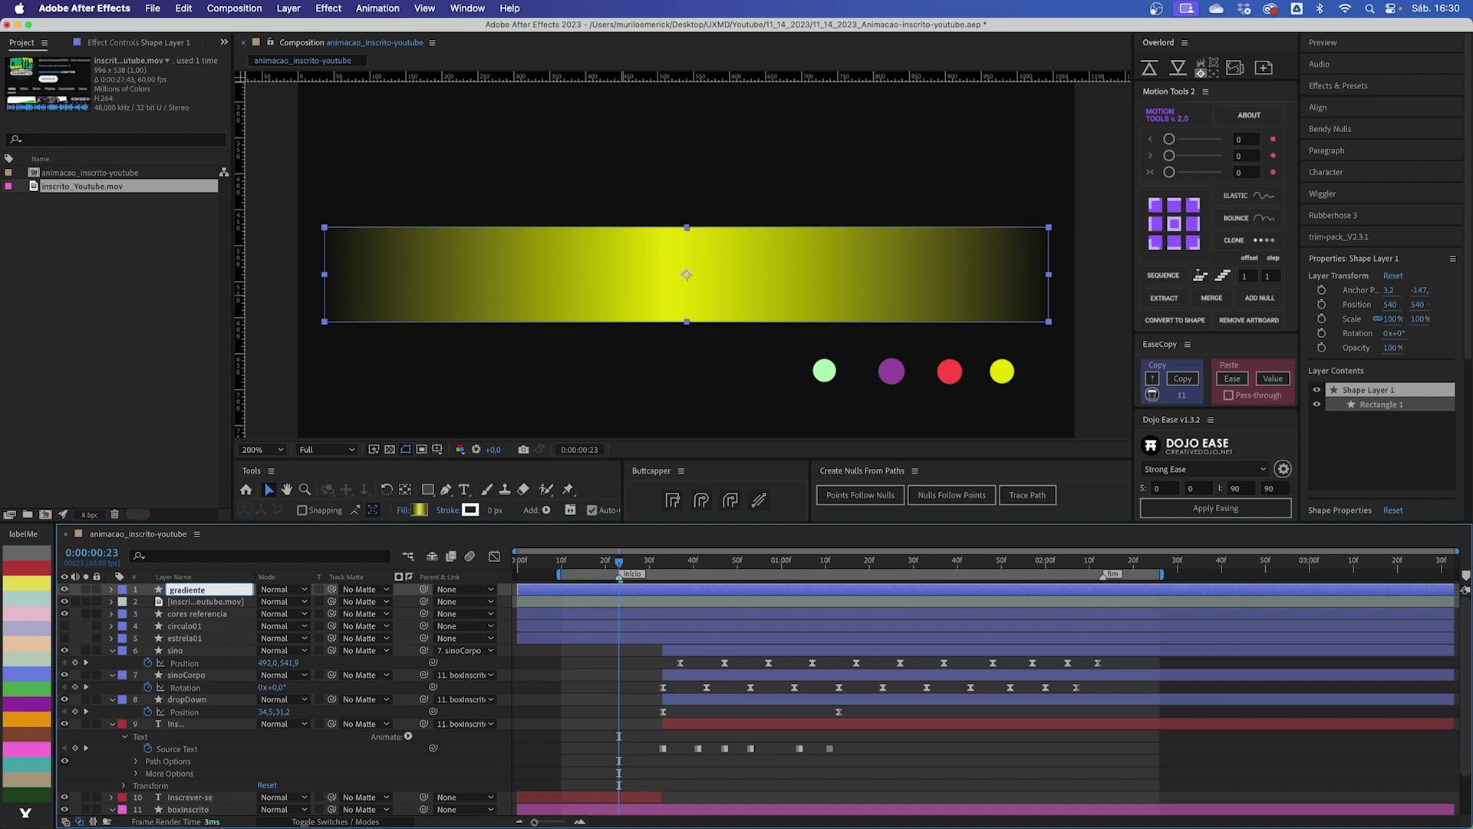
pyautogui.press('Return')
# Step: Move the gradiente layer directly above boxInscrito and assign boxInscrito as its track matte
pyautogui.moveTo(207, 601); pyautogui.dragTo(230, 754)
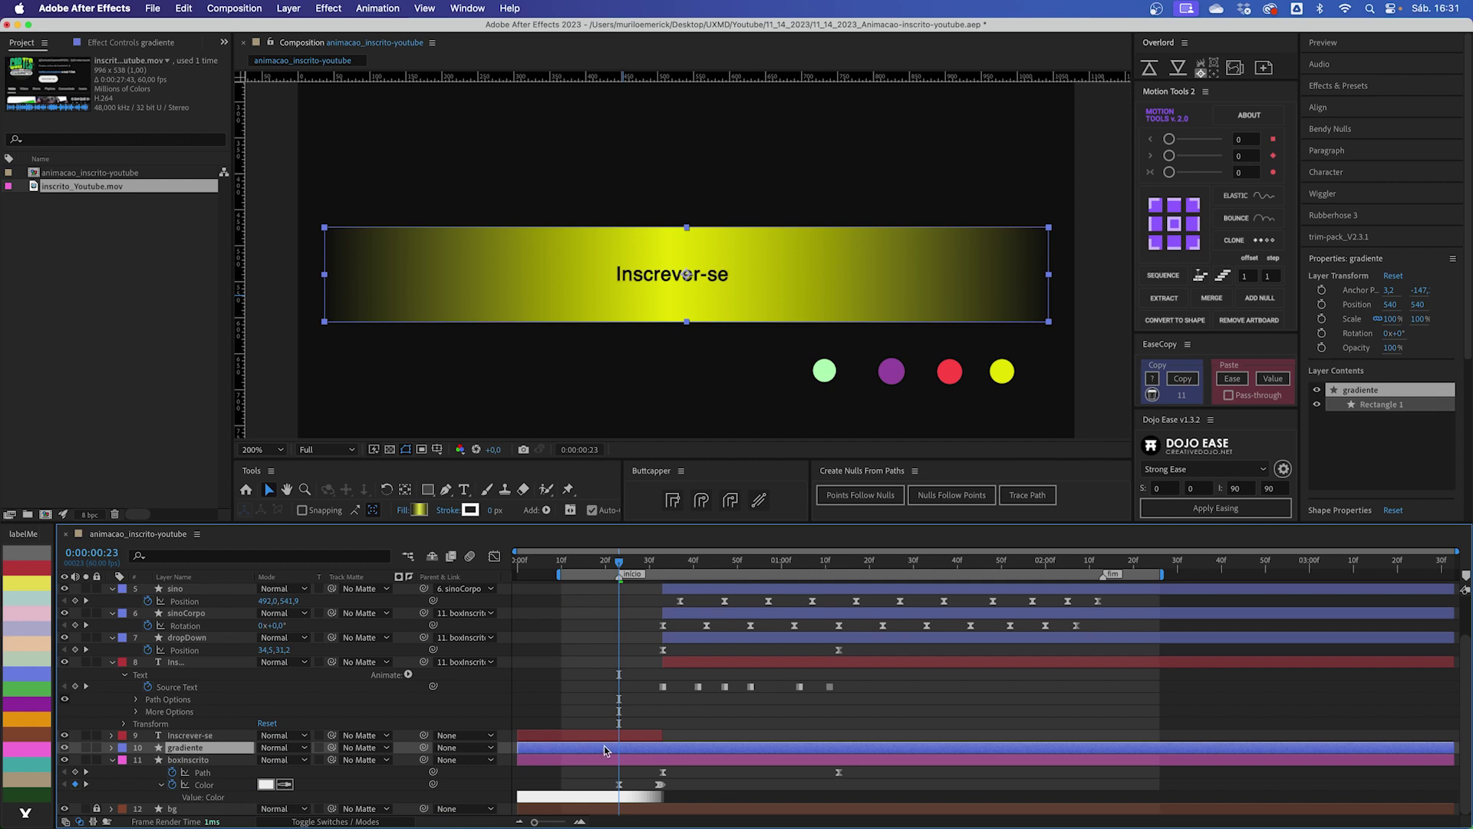
pyautogui.moveTo(331, 747); pyautogui.dragTo(205, 760)
pyautogui.click(201, 760)
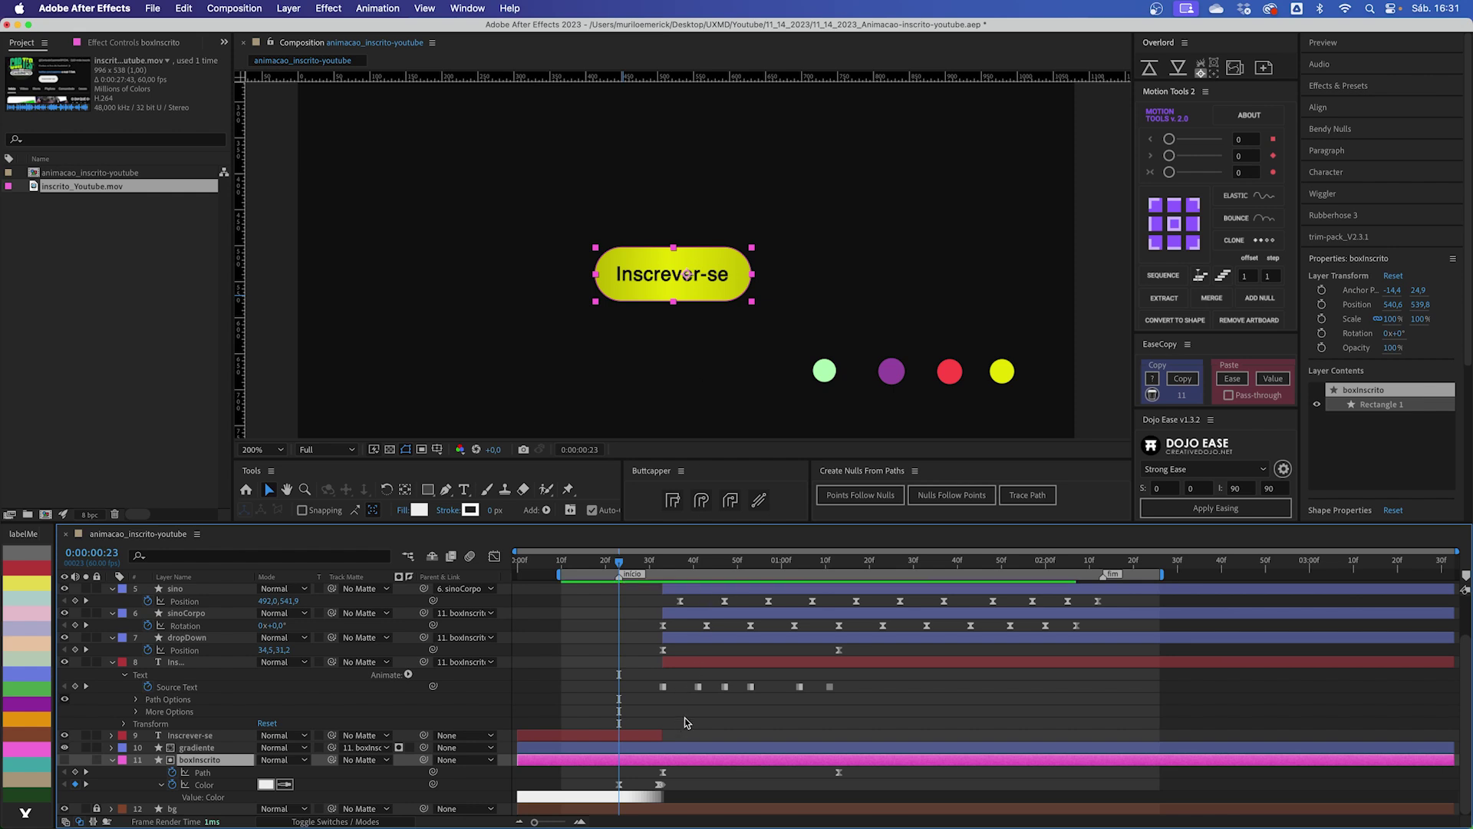
# Step: Keyframe gradiente's Position at 0:00:00:33 with the rectangle left of the button at -99, 540
pyautogui.click(666, 747)
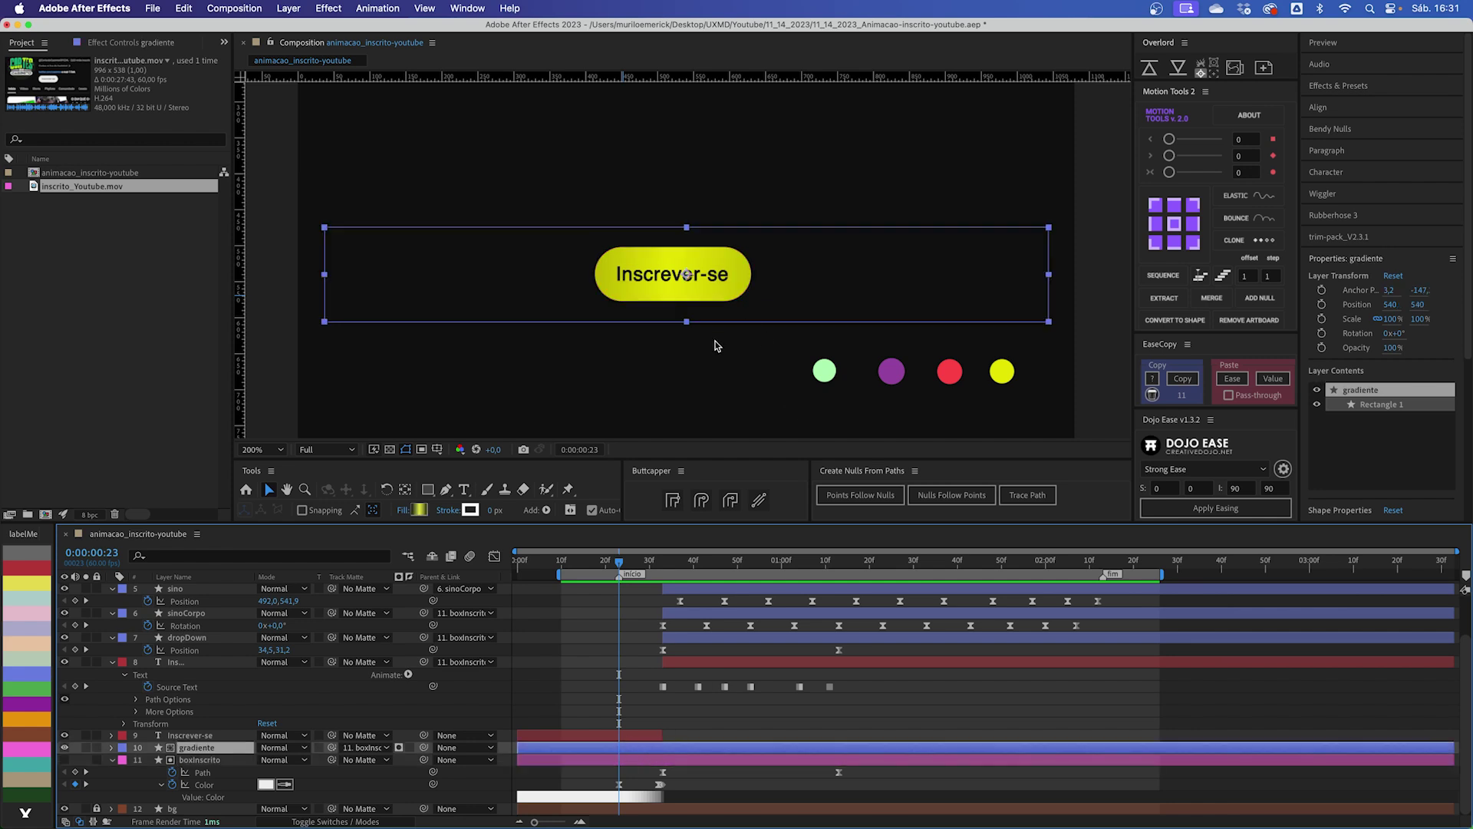
pyautogui.click(664, 563)
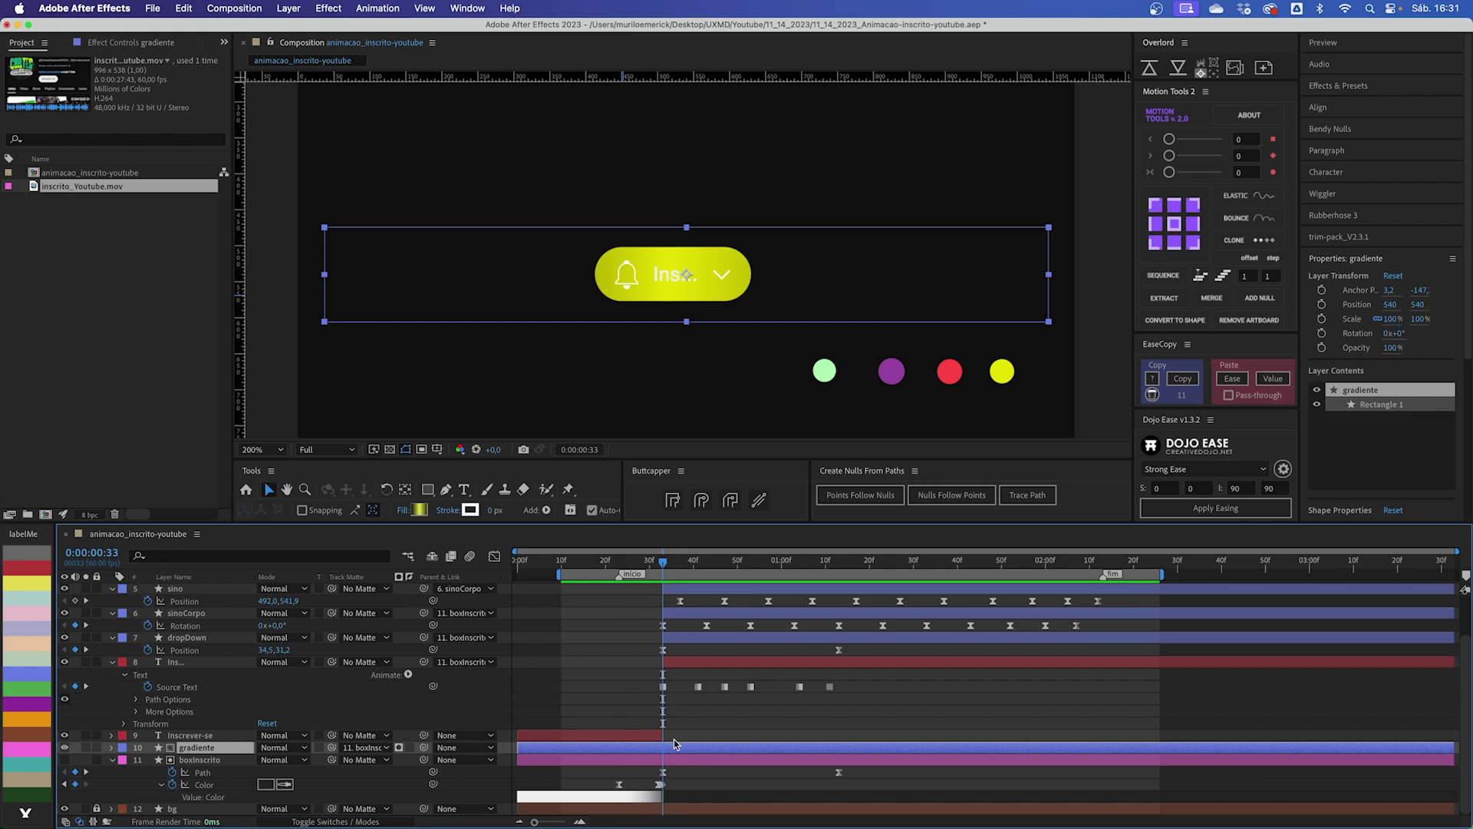
pyautogui.hotkey('alt', 'shift', 'p')
pyautogui.moveTo(975, 274); pyautogui.dragTo(517, 282)
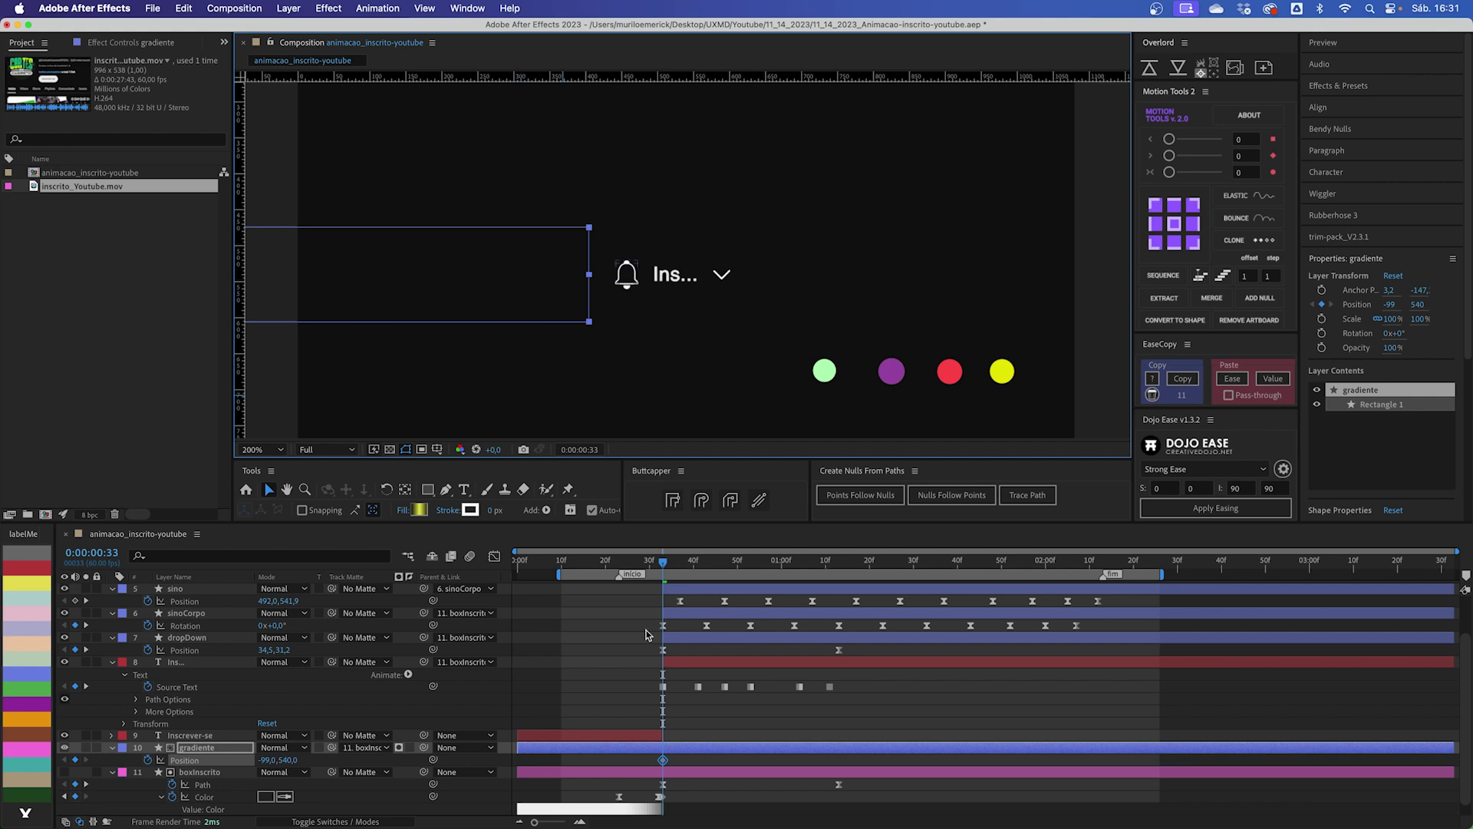
# Step: Keyframe gradiente's Position at 0:00:02:03 with the rectangle past the button's right side at 1177, 540
pyautogui.press('space')
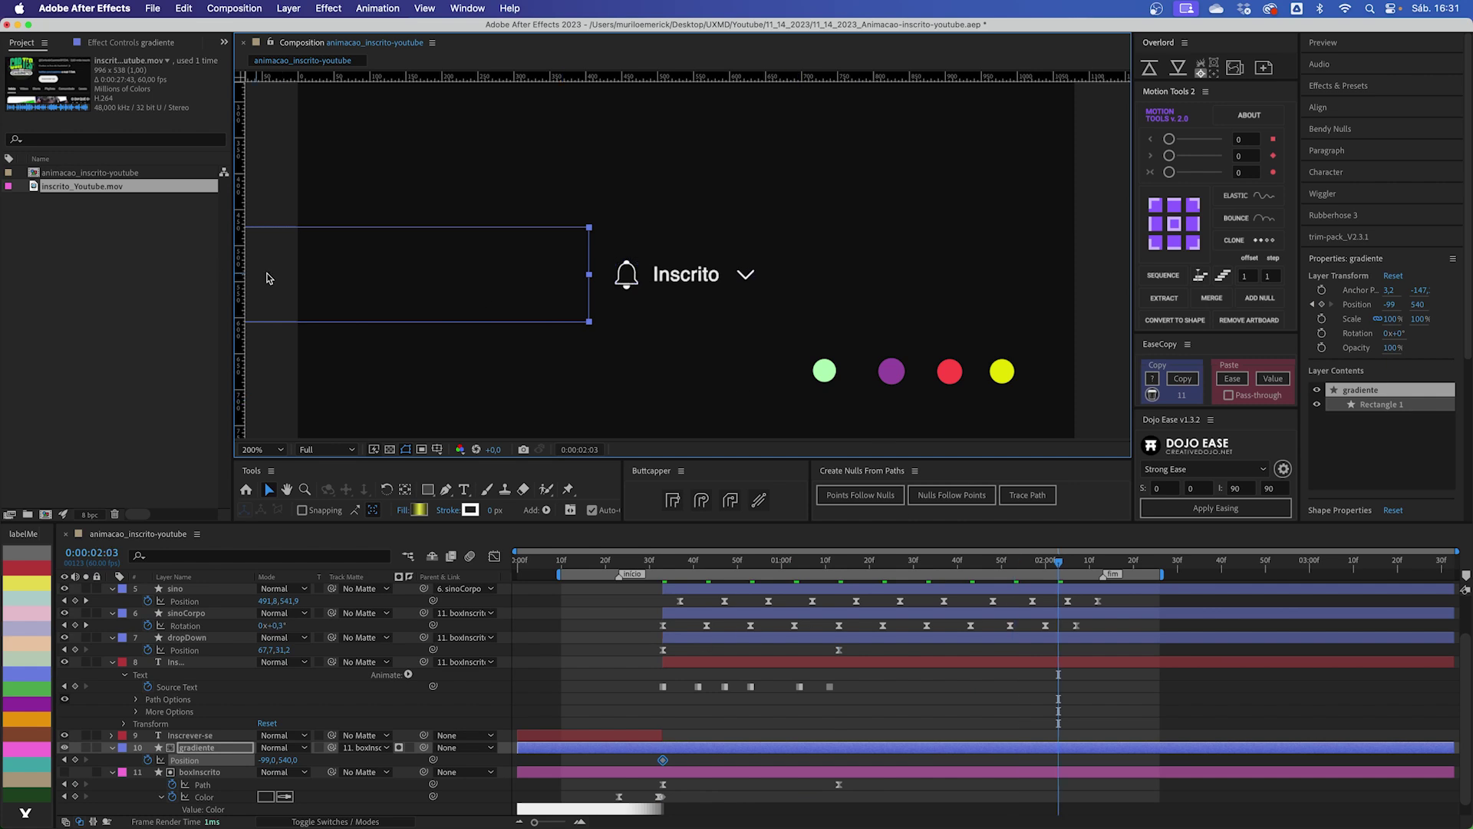
pyautogui.moveTo(309, 284); pyautogui.dragTo(665, 284)
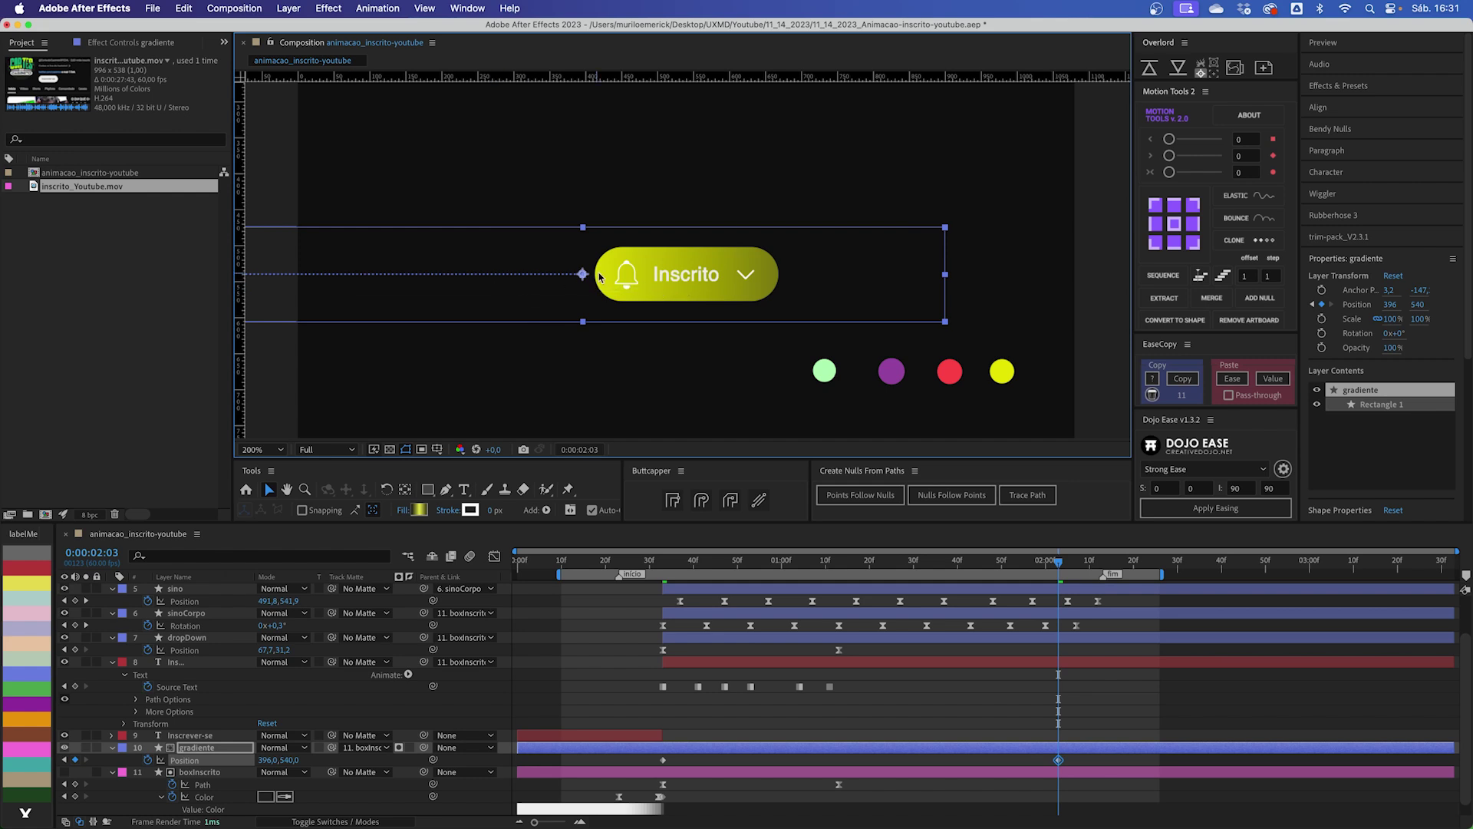
pyautogui.moveTo(582, 275); pyautogui.dragTo(1143, 273)
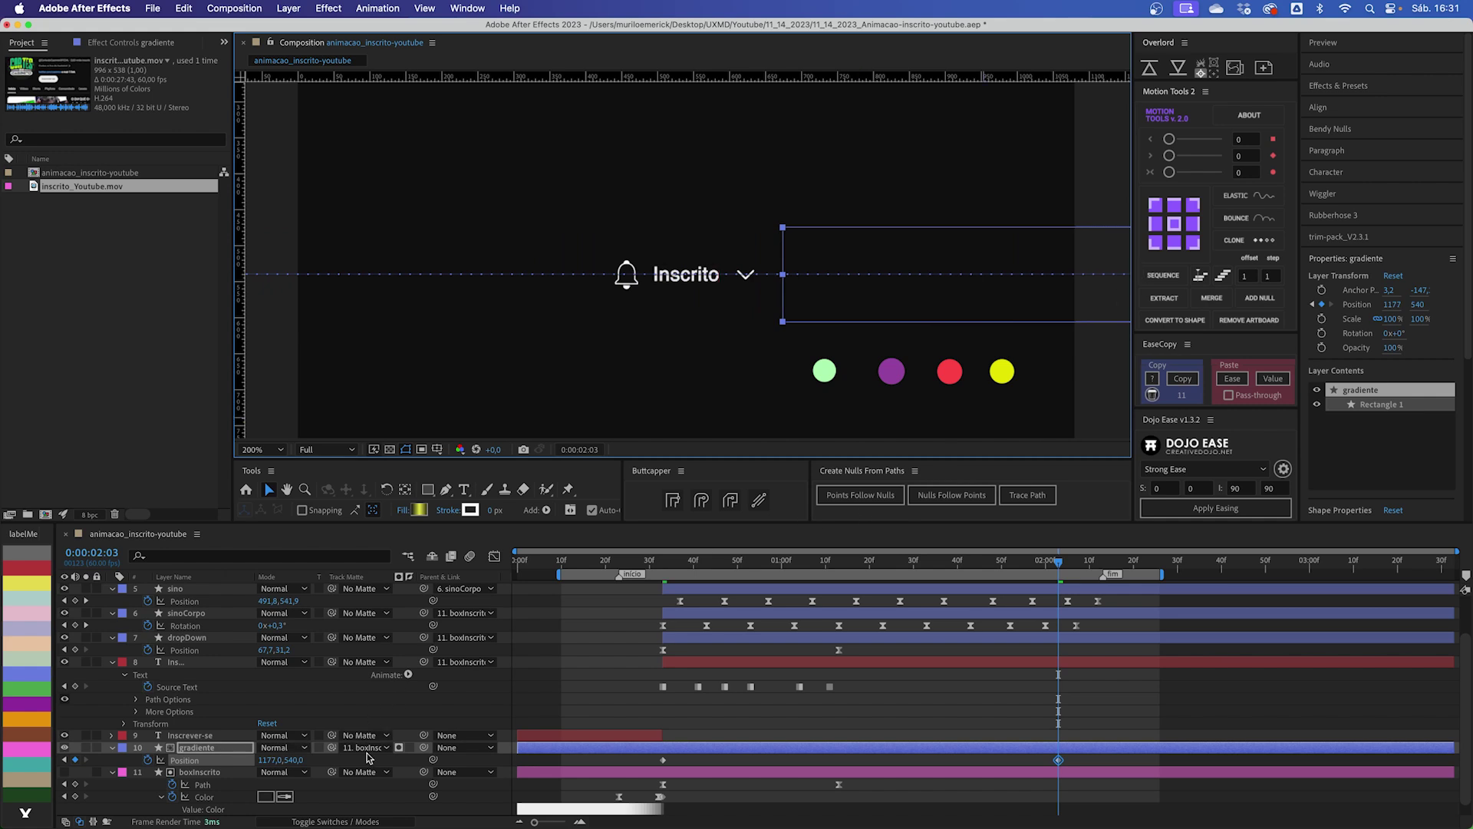
# Step: Turn on the visibility of the boxInscrito matte layer and scrub back through the gradient sweep to check it
pyautogui.click(221, 772)
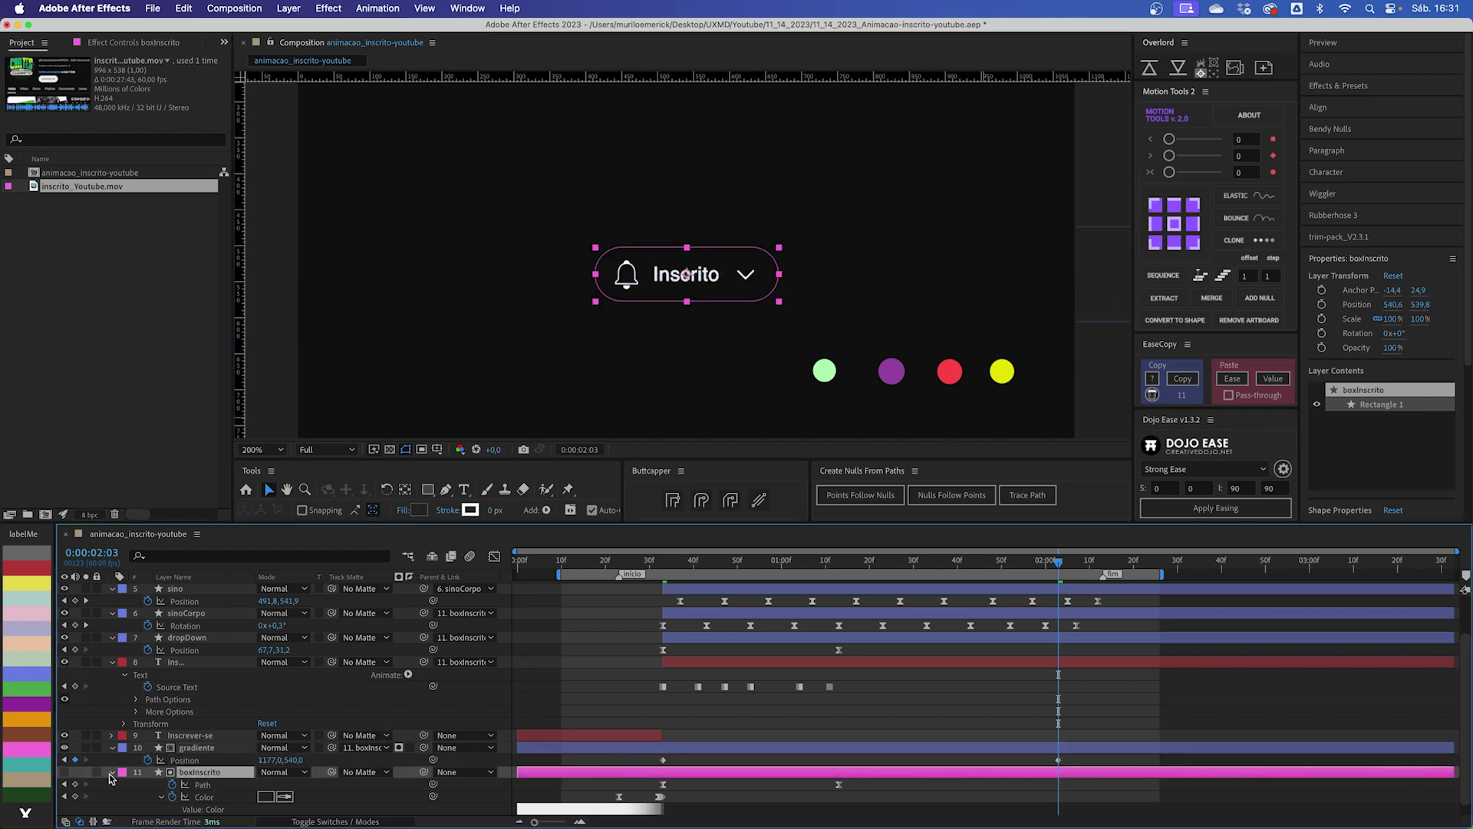
pyautogui.click(65, 772)
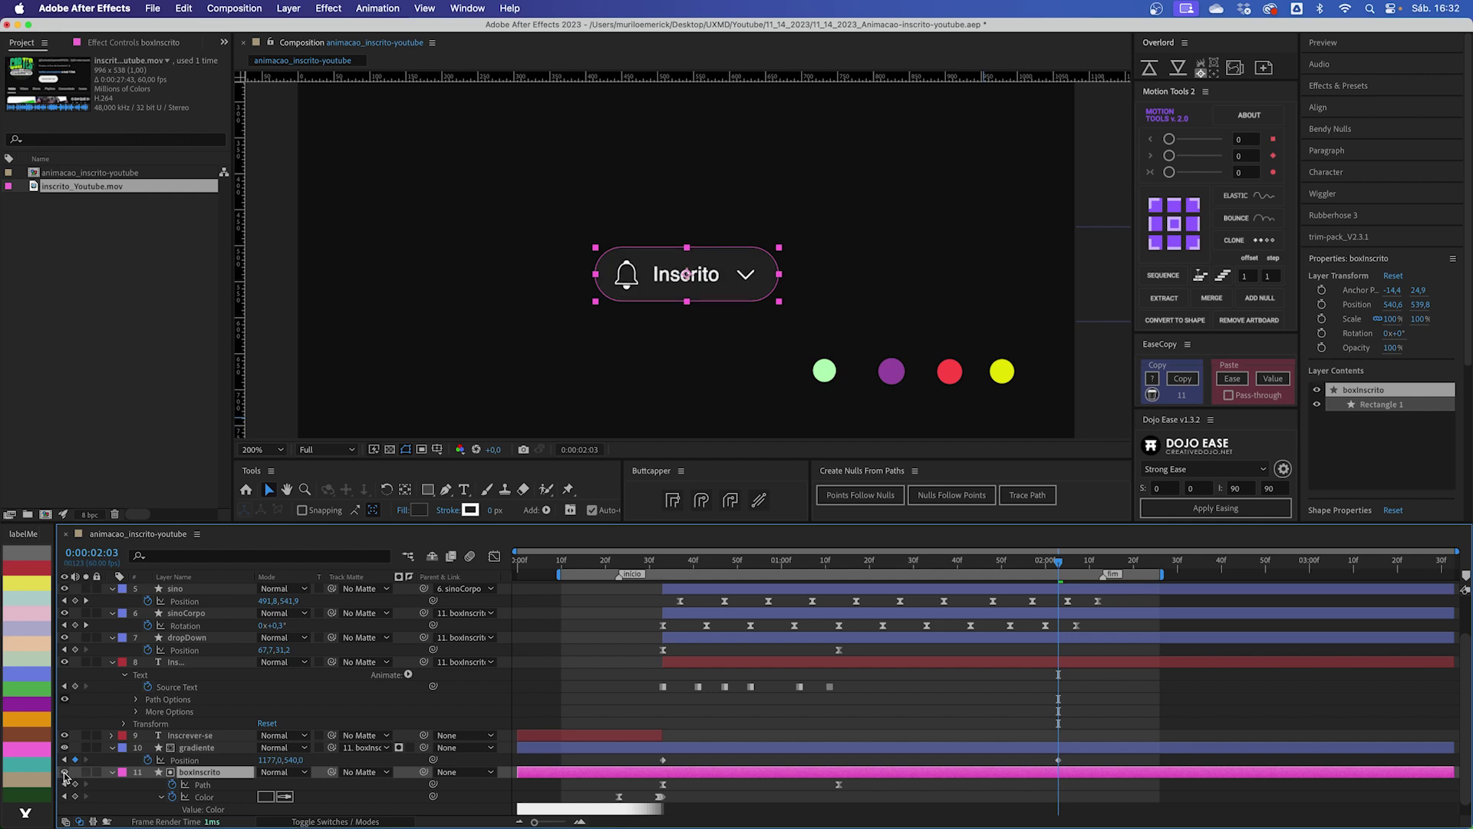
pyautogui.click(929, 729)
pyautogui.moveTo(1063, 563); pyautogui.dragTo(707, 583)
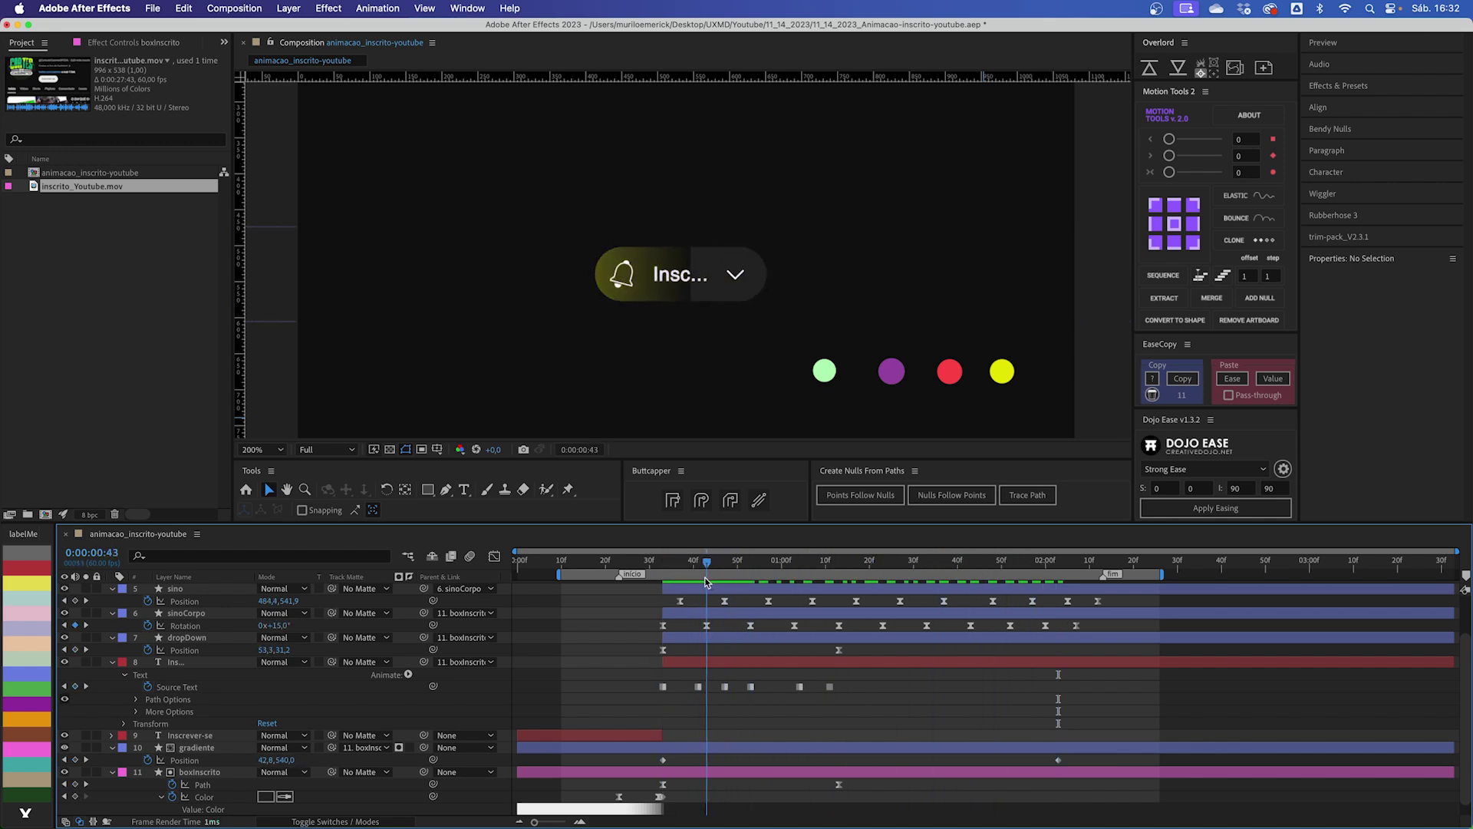
# Step: Recolour both outer stops of gradiente's fill to the button's dark grey, 232323, sampled from the canvas
pyautogui.click(707, 746)
pyautogui.click(418, 510)
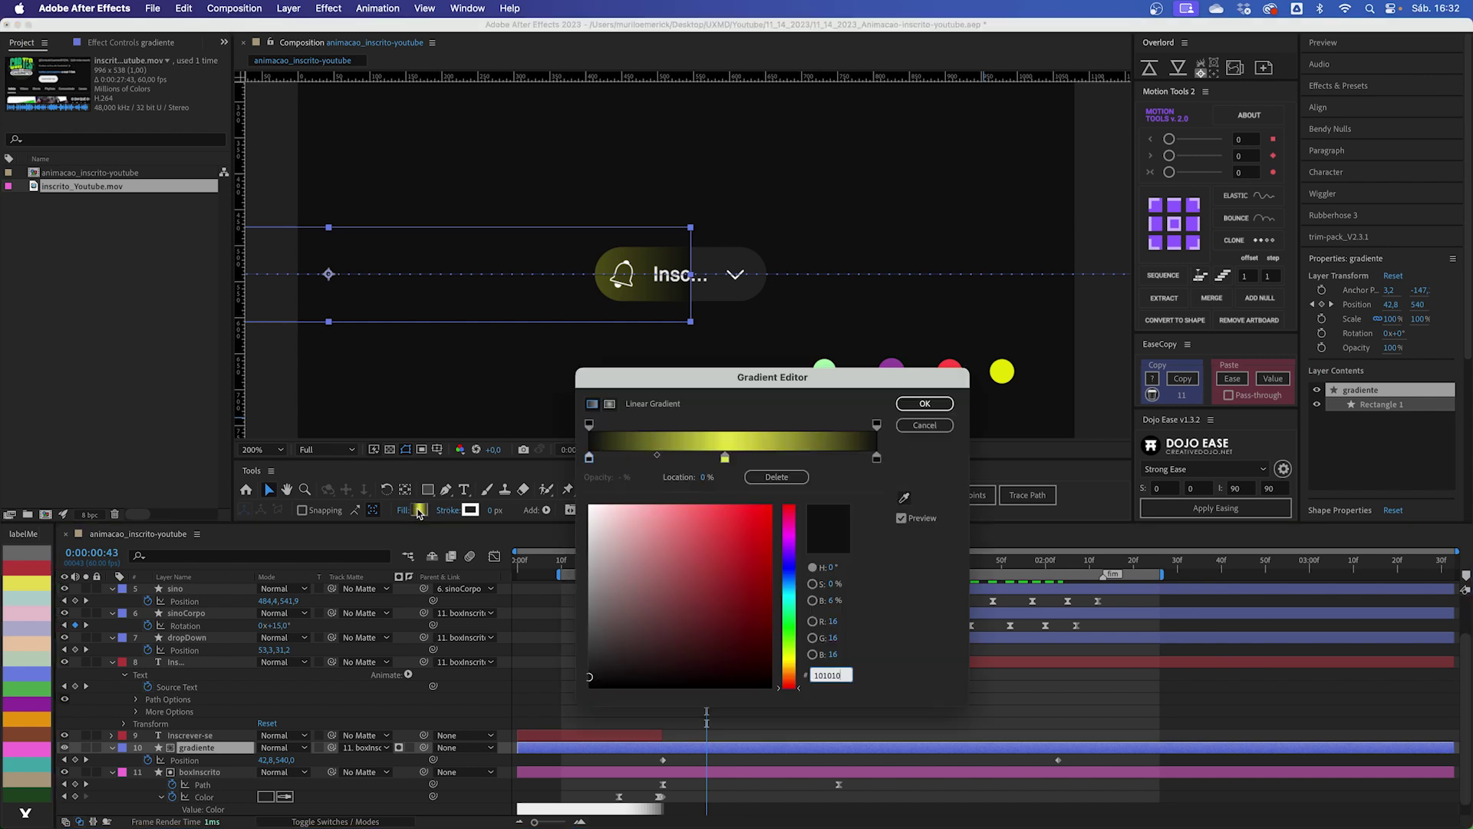
pyautogui.moveTo(739, 383); pyautogui.dragTo(709, 363)
pyautogui.click(874, 477)
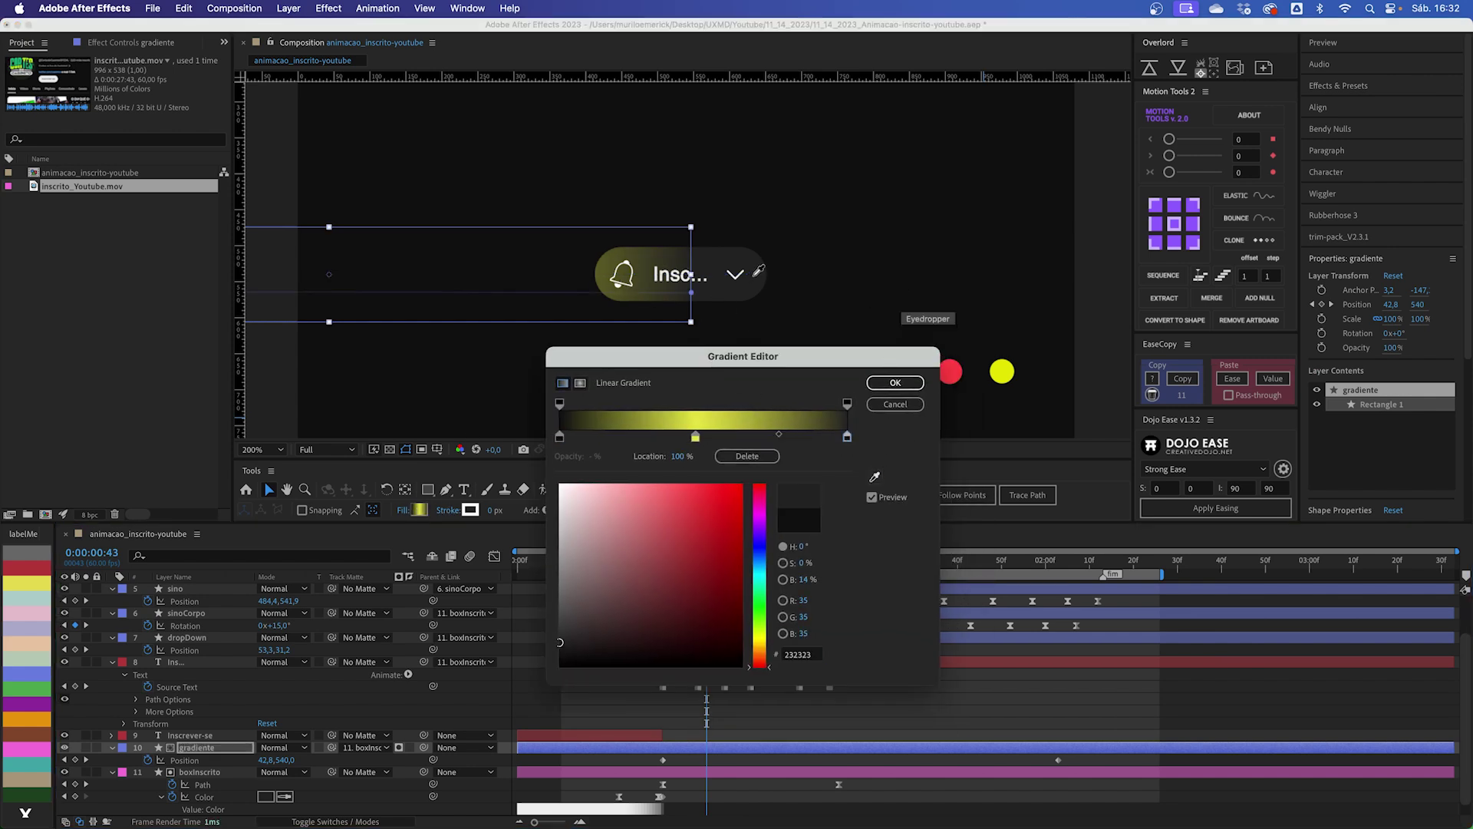
pyautogui.click(760, 273)
pyautogui.click(560, 437)
pyautogui.click(874, 476)
pyautogui.click(760, 274)
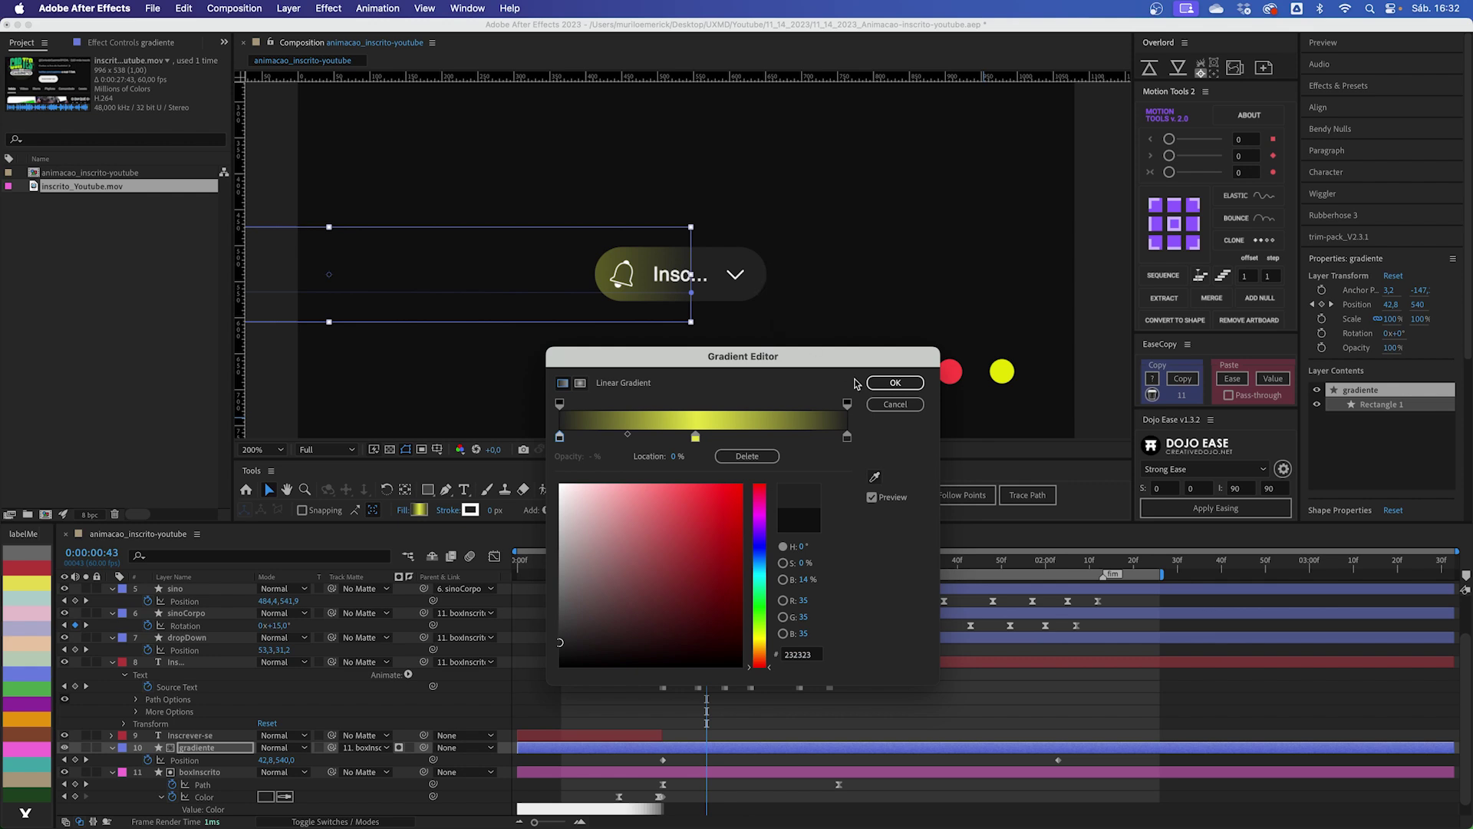
pyautogui.click(894, 382)
pyautogui.click(749, 717)
# Step: Apply Easy Ease to both of gradiente's Position keyframes and preview the sweep
pyautogui.moveTo(657, 556); pyautogui.dragTo(1036, 568)
pyautogui.moveTo(654, 755); pyautogui.dragTo(1088, 776)
pyautogui.press('F9')
pyautogui.moveTo(884, 564); pyautogui.dragTo(677, 565)
pyautogui.press('space')
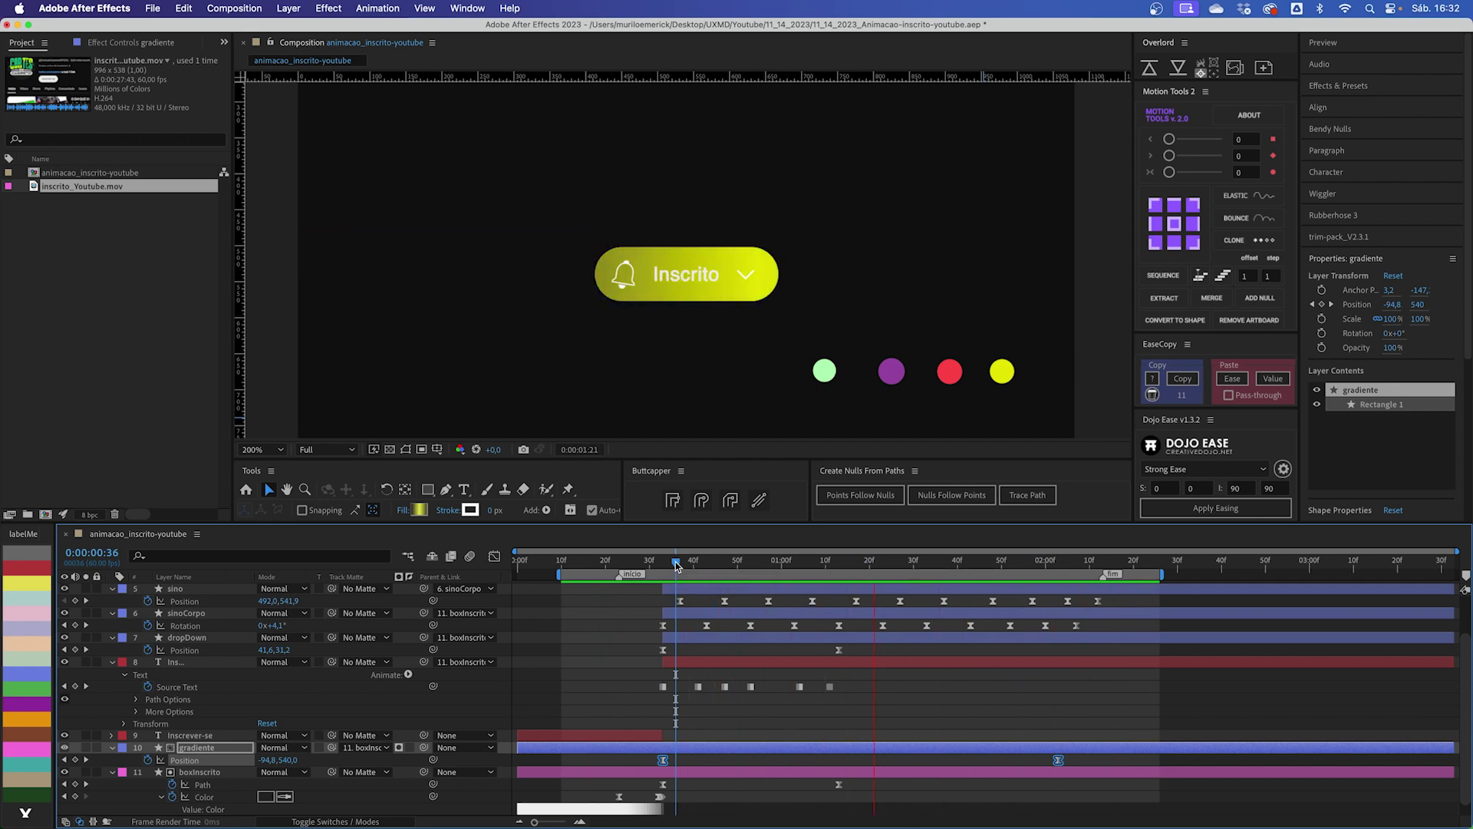
pyautogui.press('space')
# Step: Expand gradiente's Gradient Fill 1 properties and start keyframing its Colors at 0:00:01:14
pyautogui.click(772, 735)
pyautogui.click(774, 746)
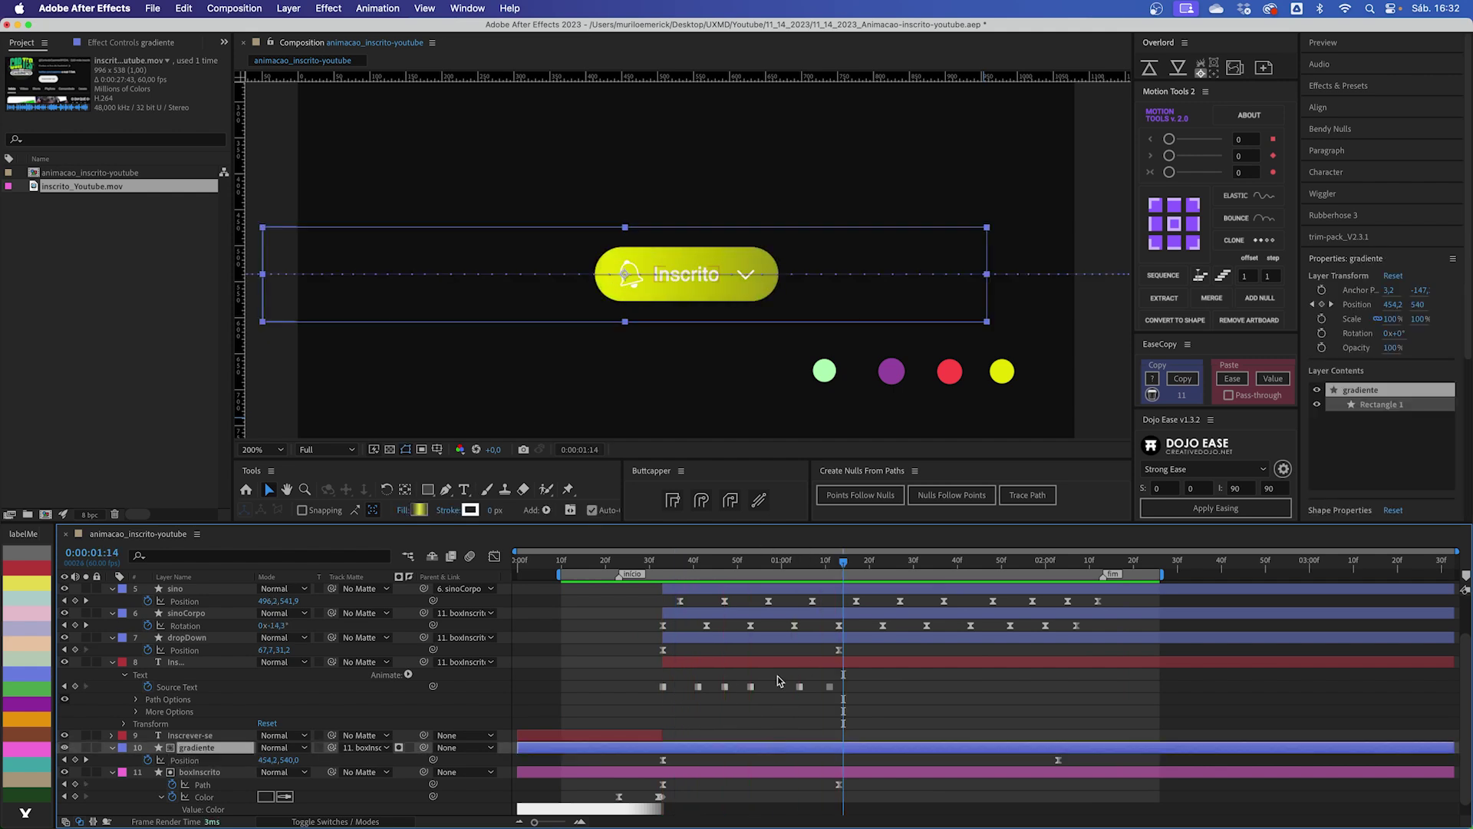
pyautogui.scroll(-1, 802, 727)
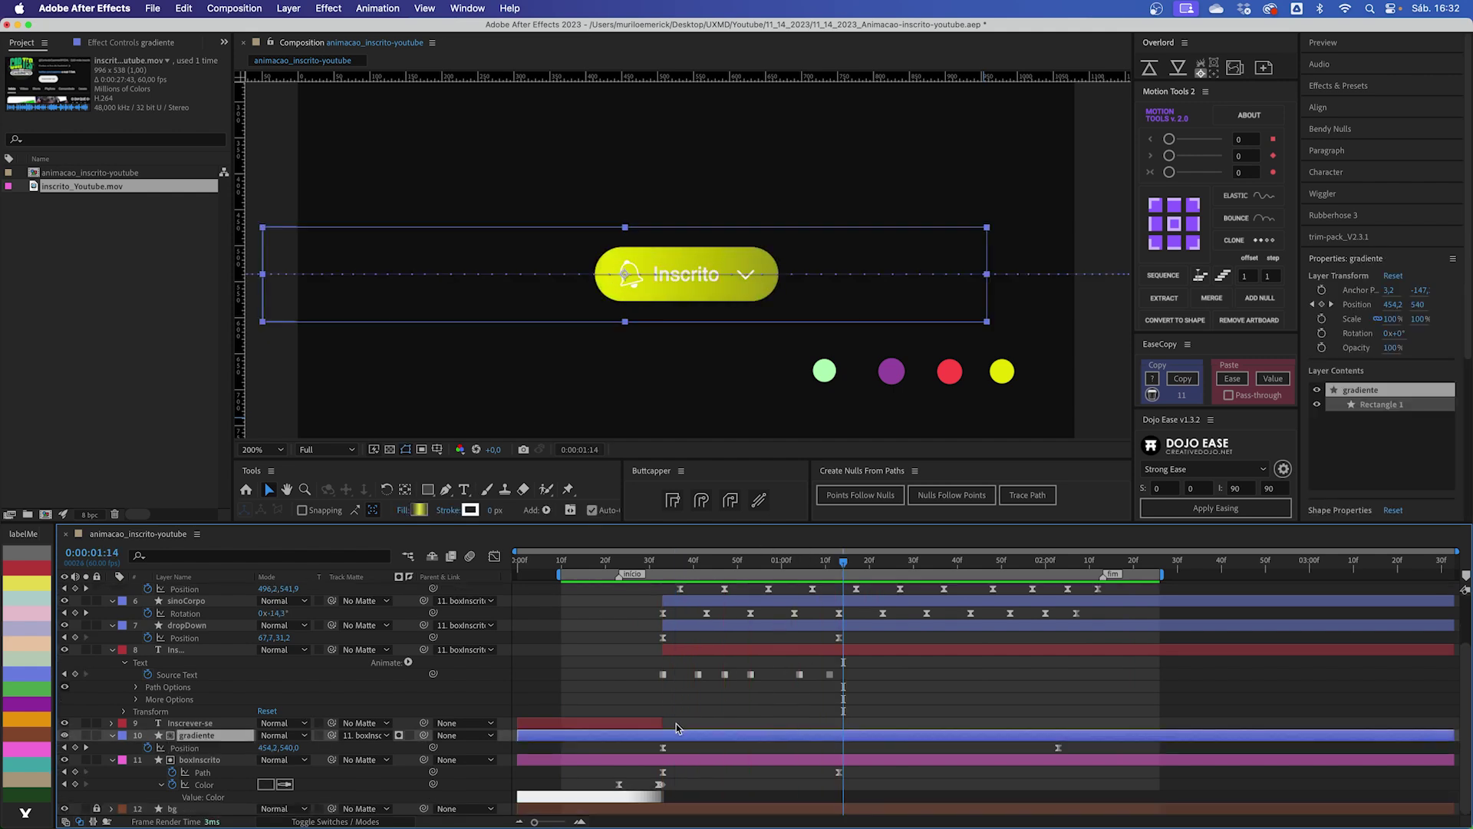
pyautogui.click(113, 736)
pyautogui.click(113, 747)
pyautogui.scroll(-3, 142, 729)
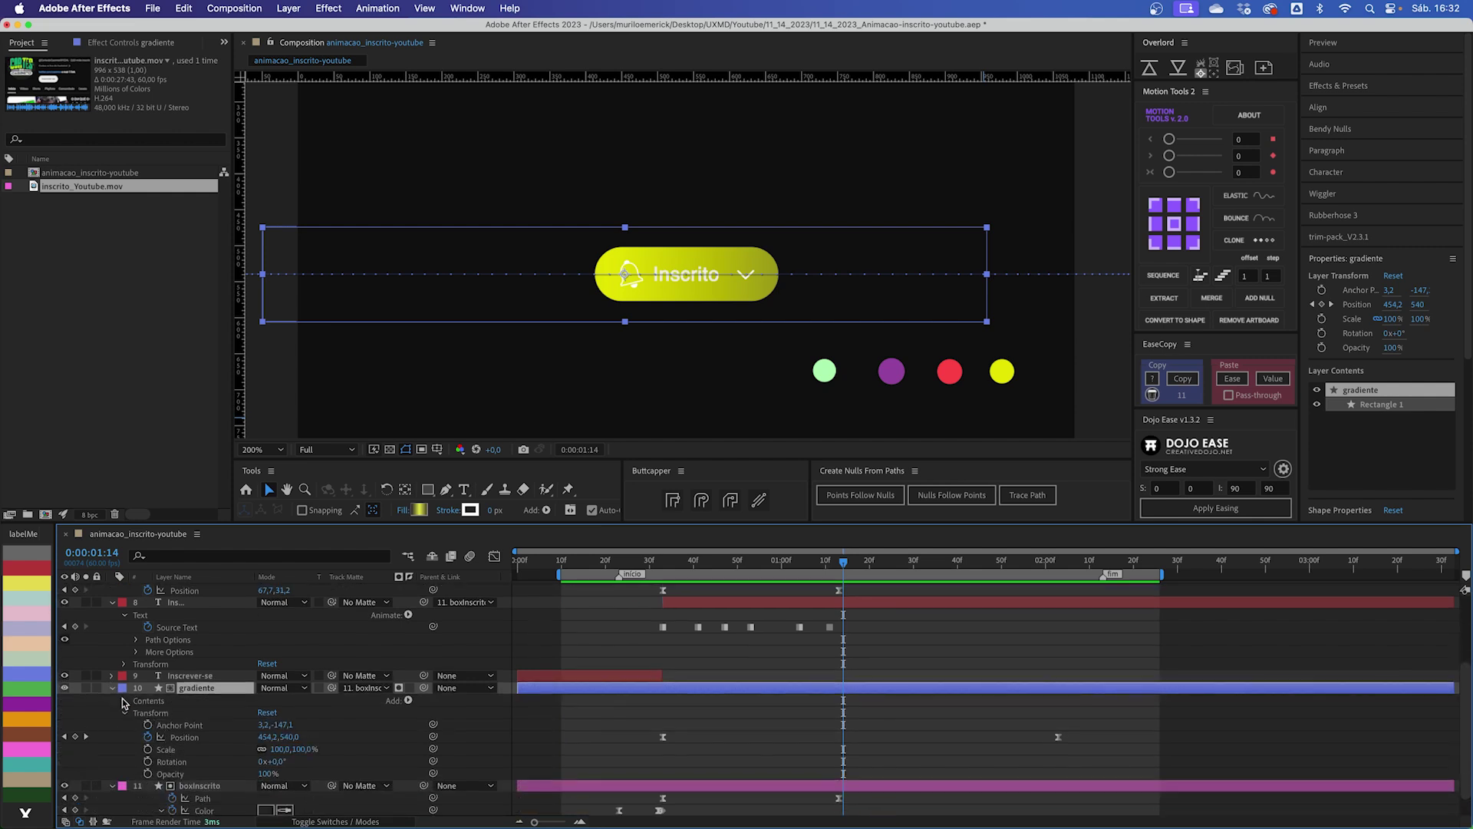
pyautogui.click(137, 713)
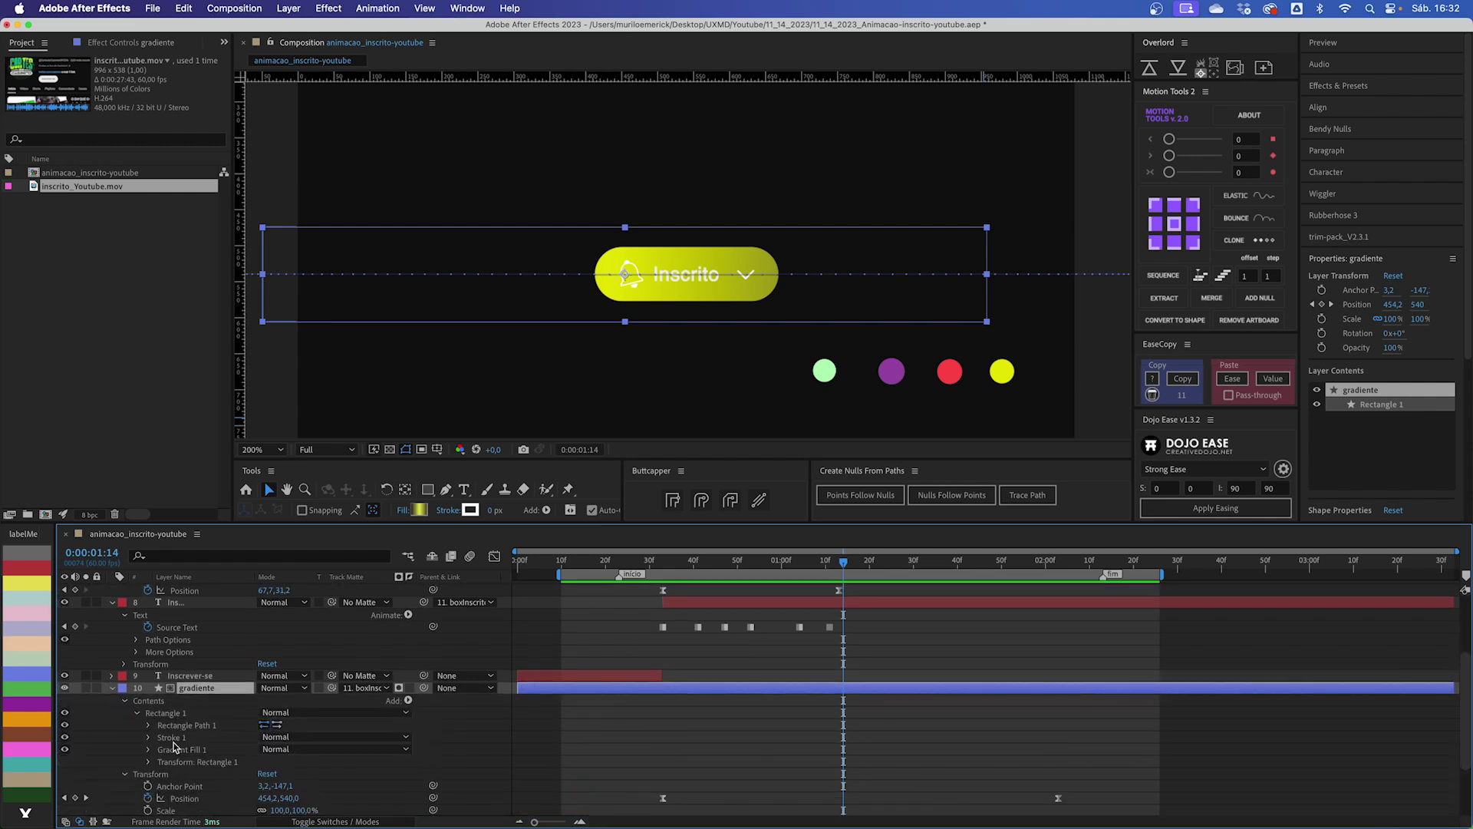
pyautogui.click(199, 752)
pyautogui.click(149, 749)
pyautogui.scroll(-3, 153, 756)
pyautogui.click(196, 764)
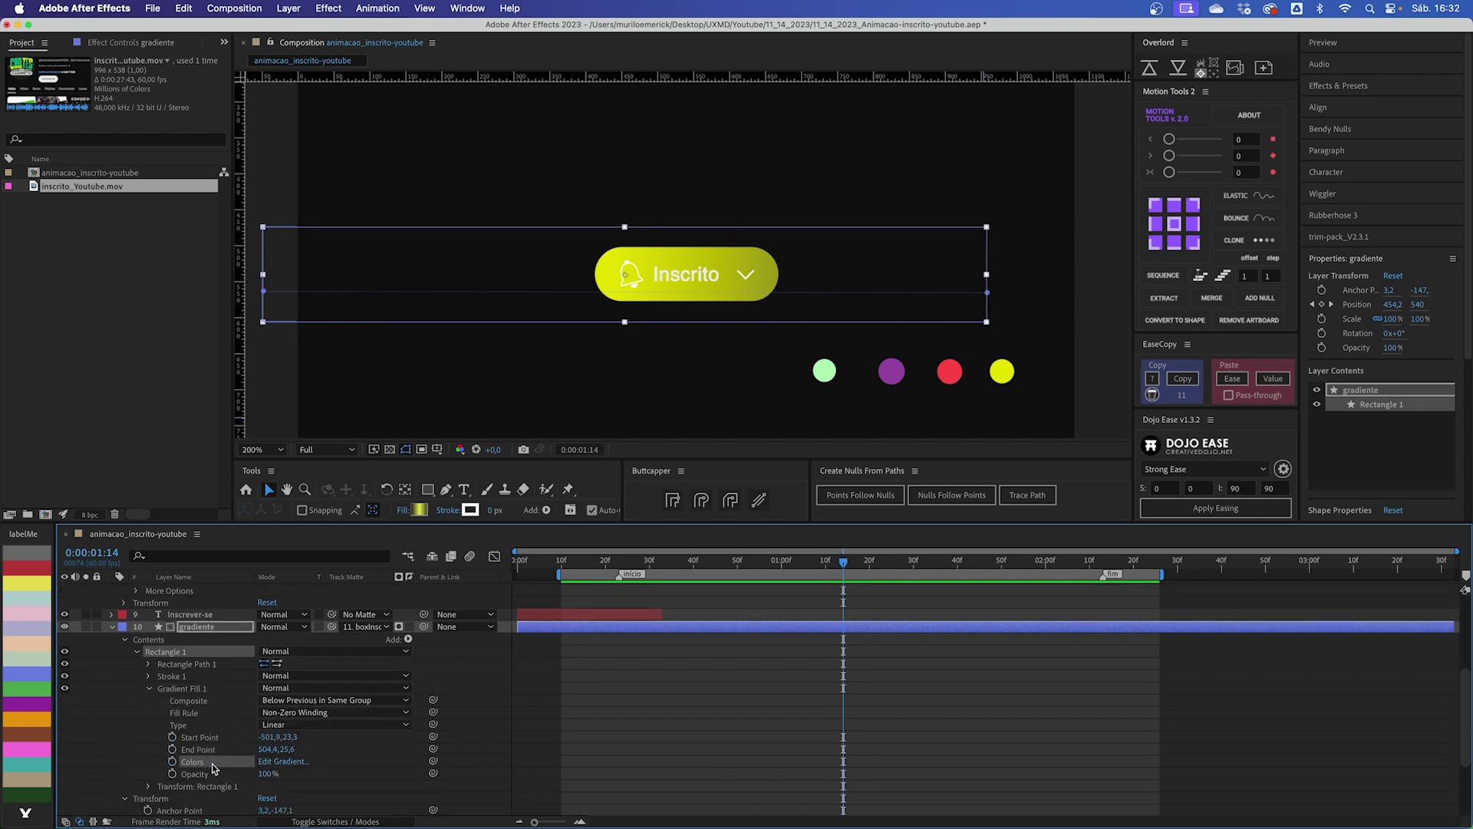
pyautogui.click(172, 762)
# Step: Retime the yellow Colors keyframe to about 0:00:01:01, checking the sweep to find the right moment
pyautogui.scroll(-5, 763, 671)
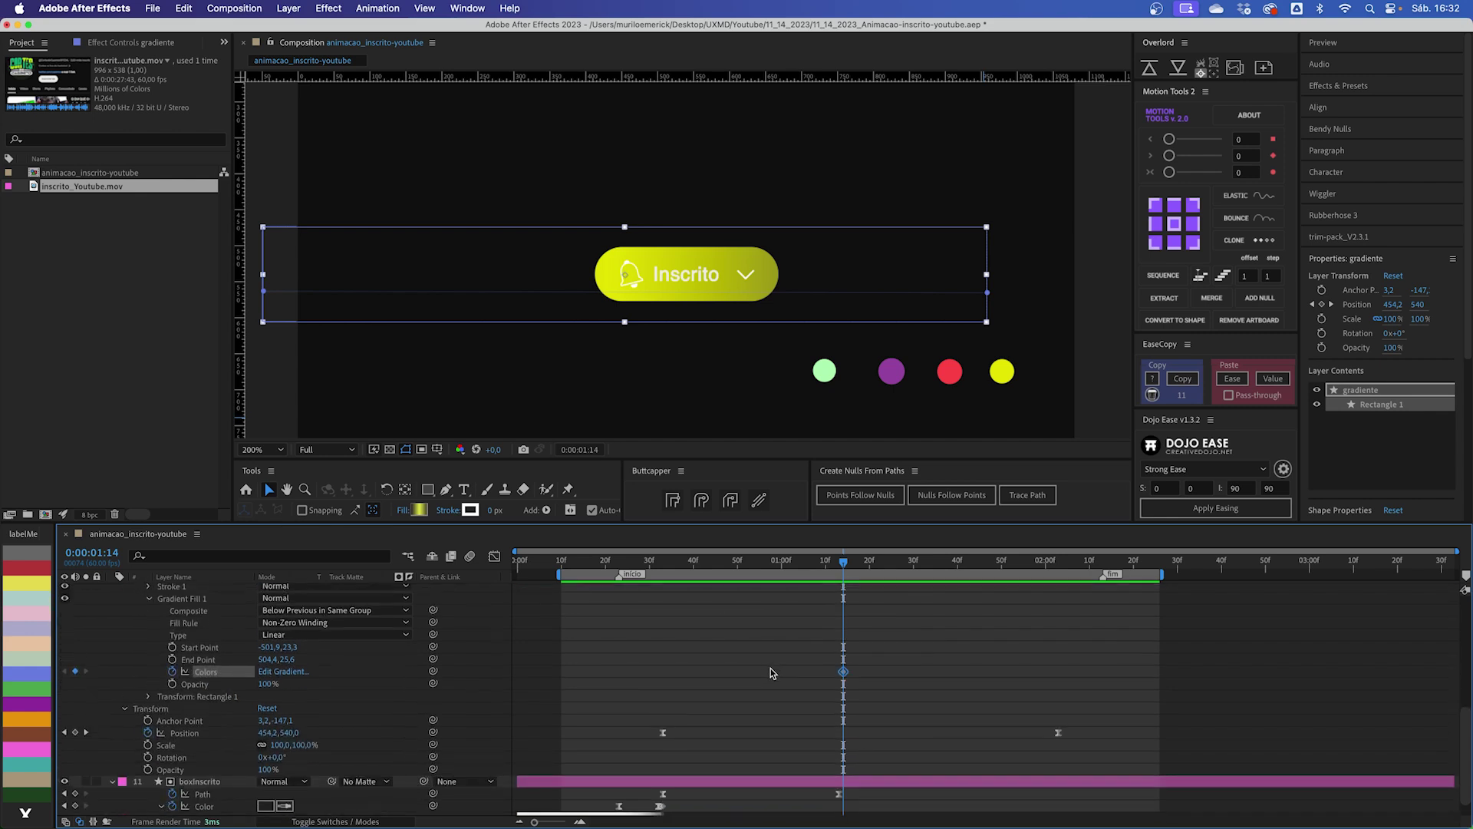
pyautogui.moveTo(842, 673); pyautogui.dragTo(664, 675)
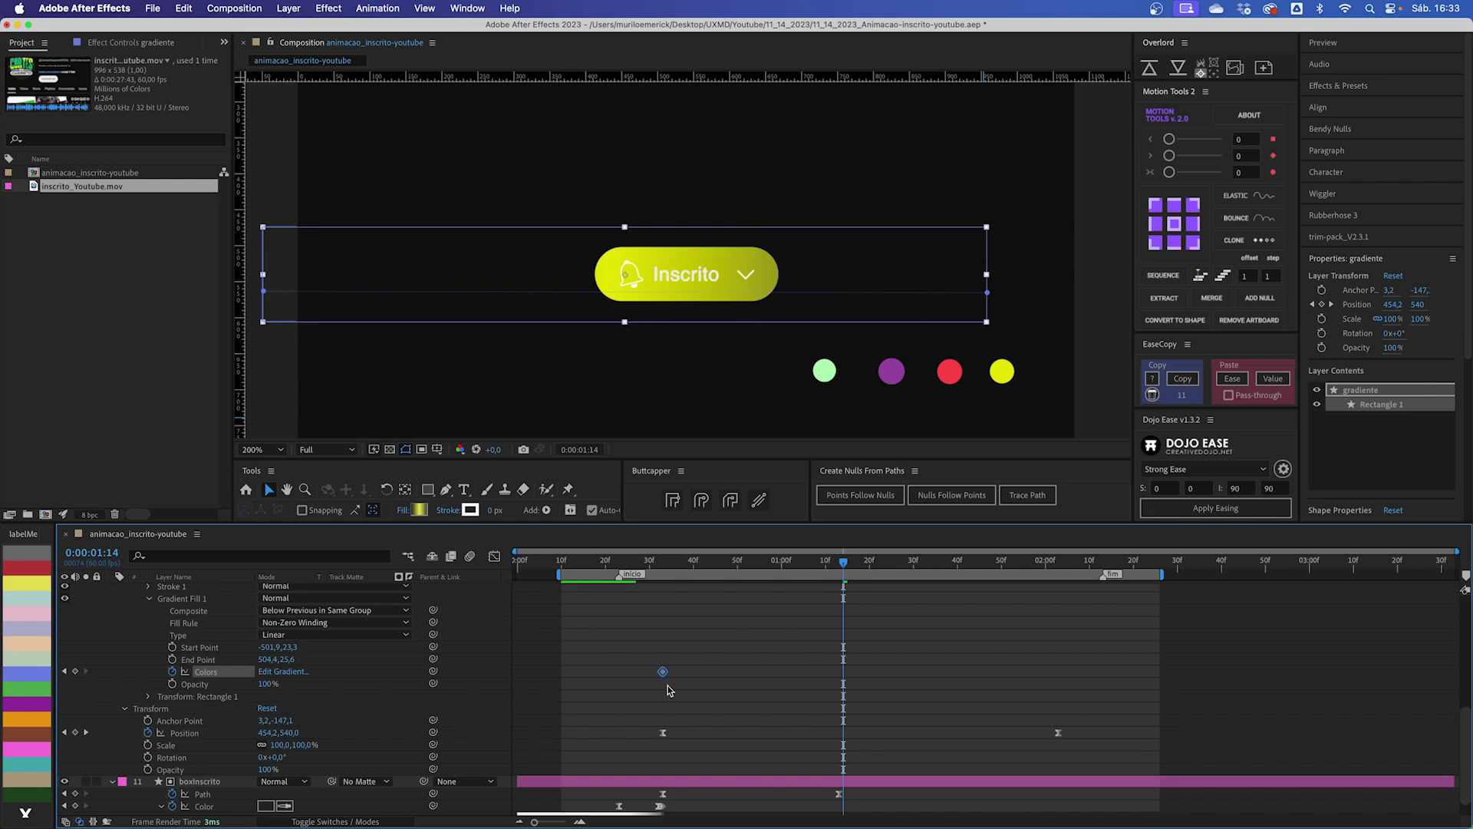
pyautogui.click(657, 564)
pyautogui.moveTo(657, 566); pyautogui.dragTo(804, 568)
pyautogui.moveTo(663, 672); pyautogui.dragTo(786, 673)
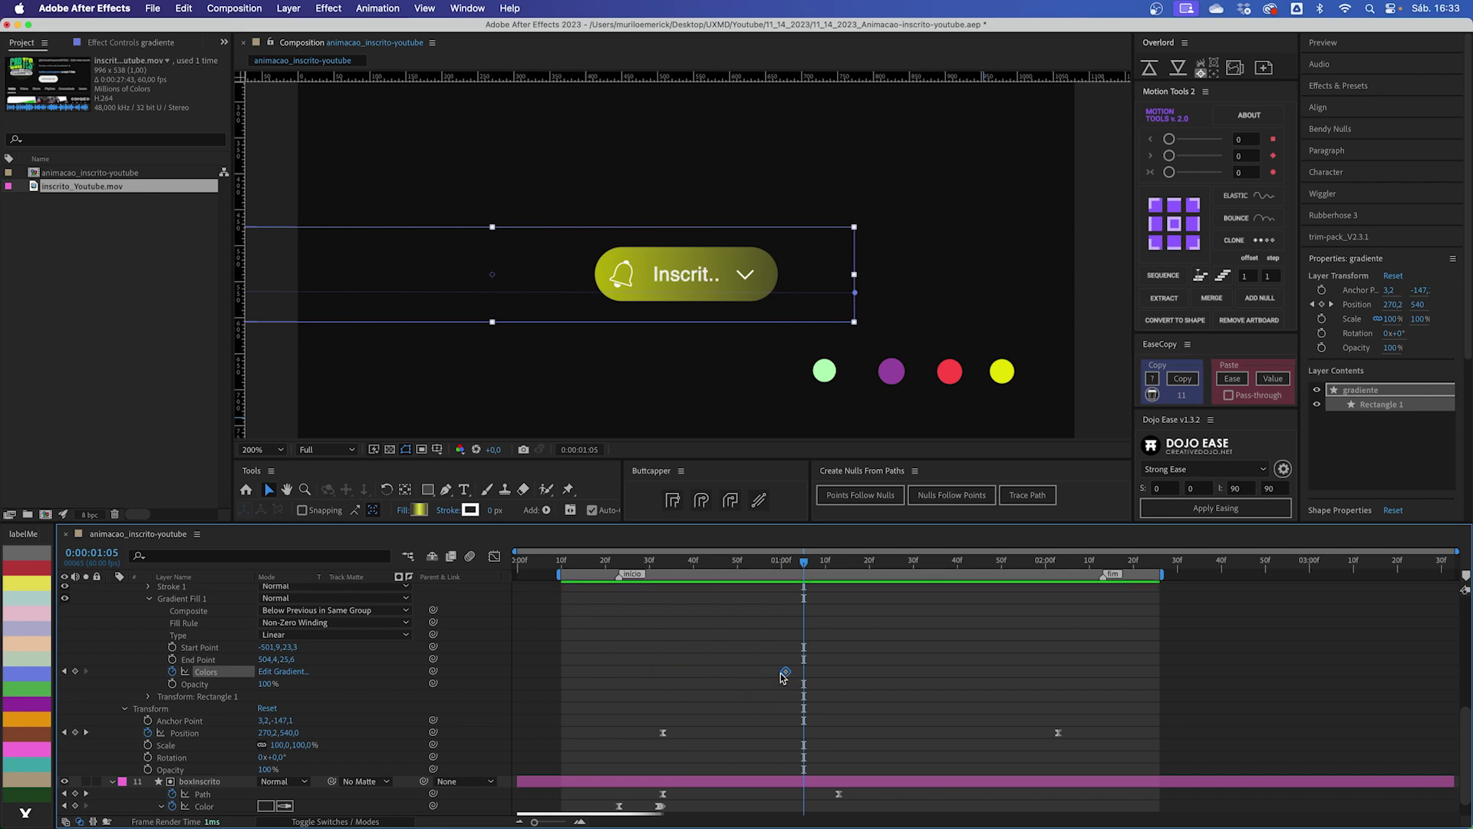
# Step: Keyframe the gradient Colors at 0:00:01:17 with the middle stop sampled from the red circle
pyautogui.moveTo(804, 566); pyautogui.dragTo(857, 568)
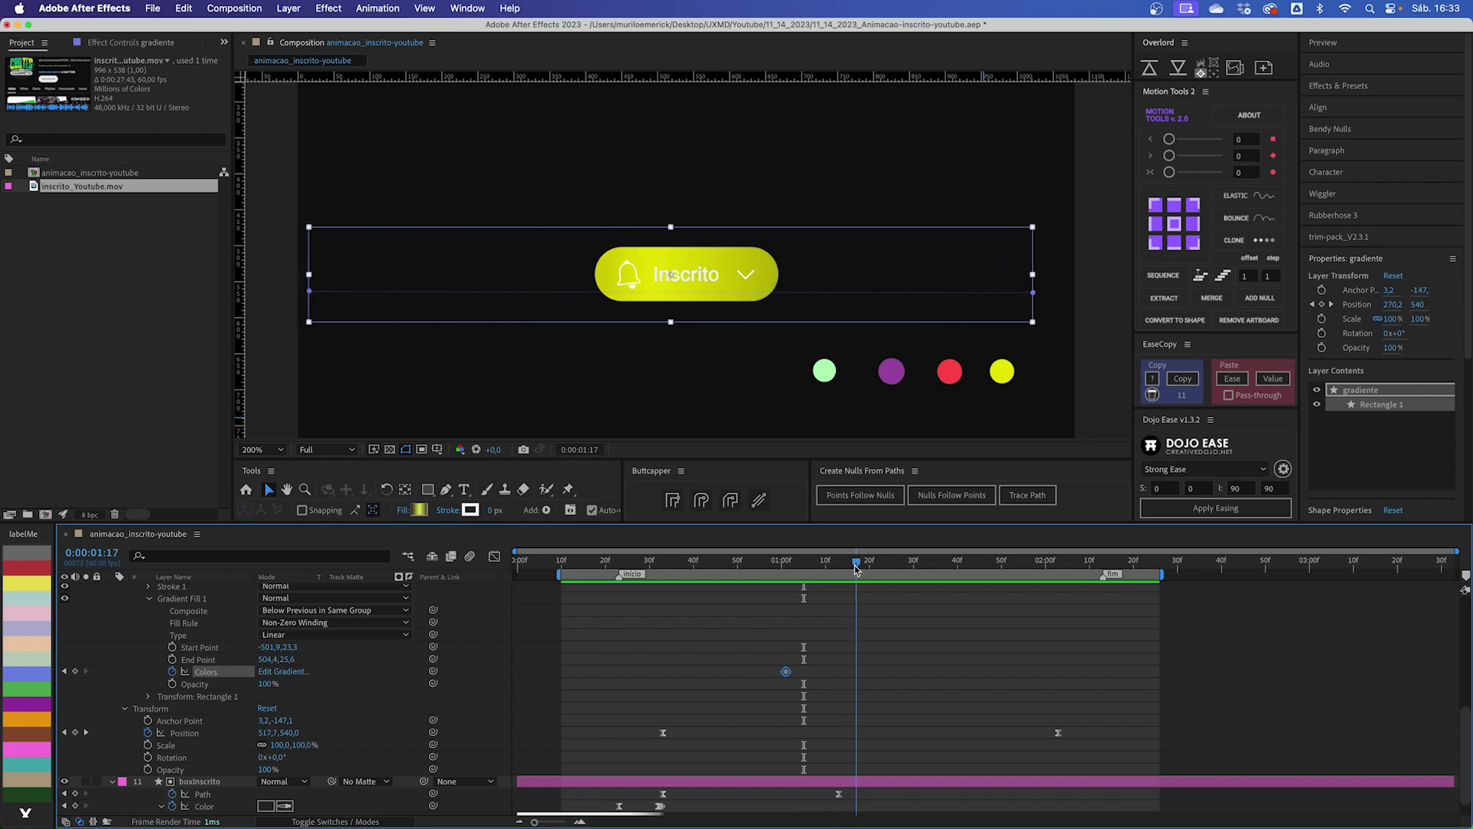
pyautogui.click(284, 671)
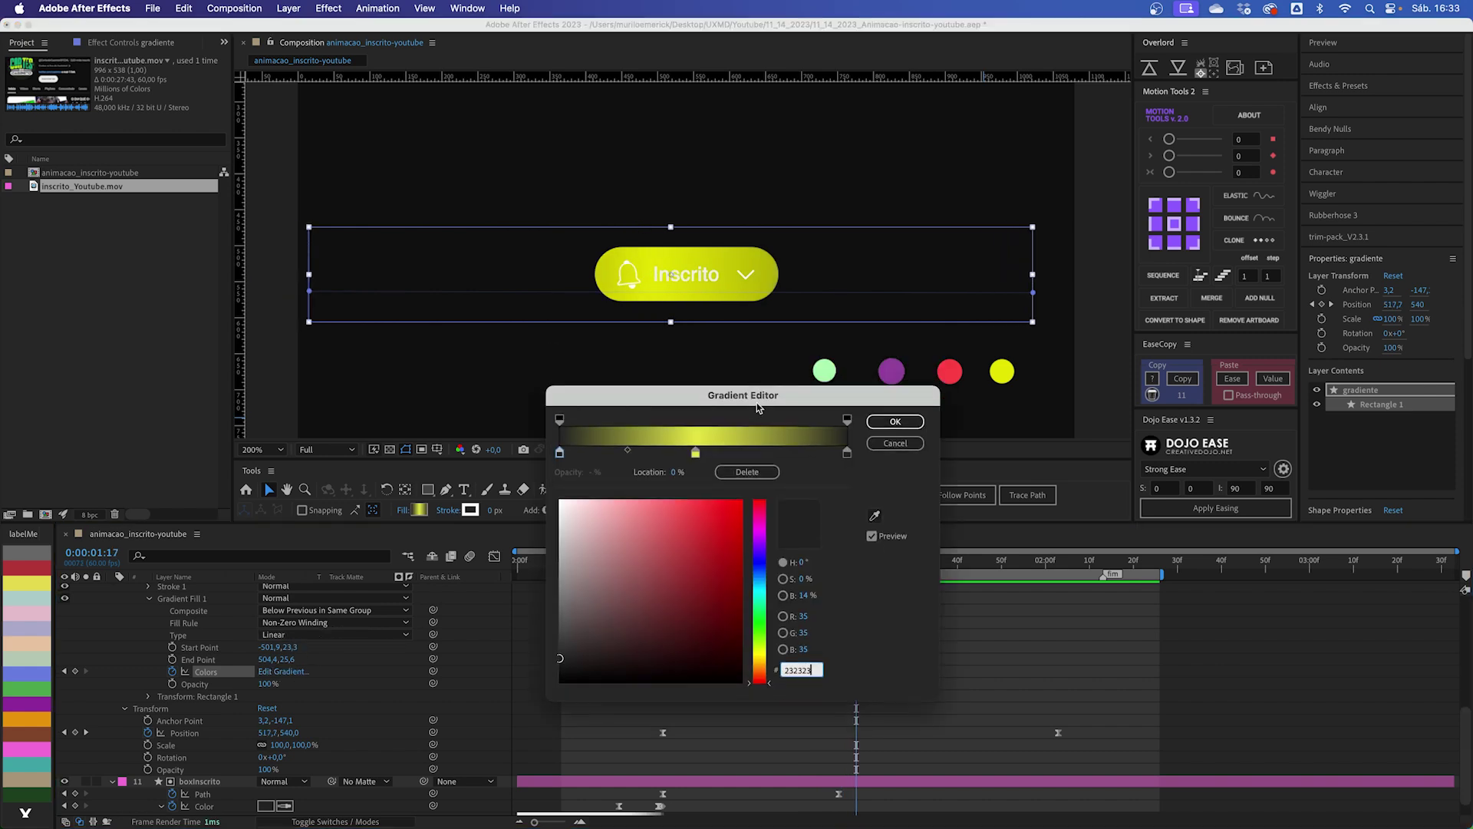
pyautogui.click(698, 456)
pyautogui.click(874, 516)
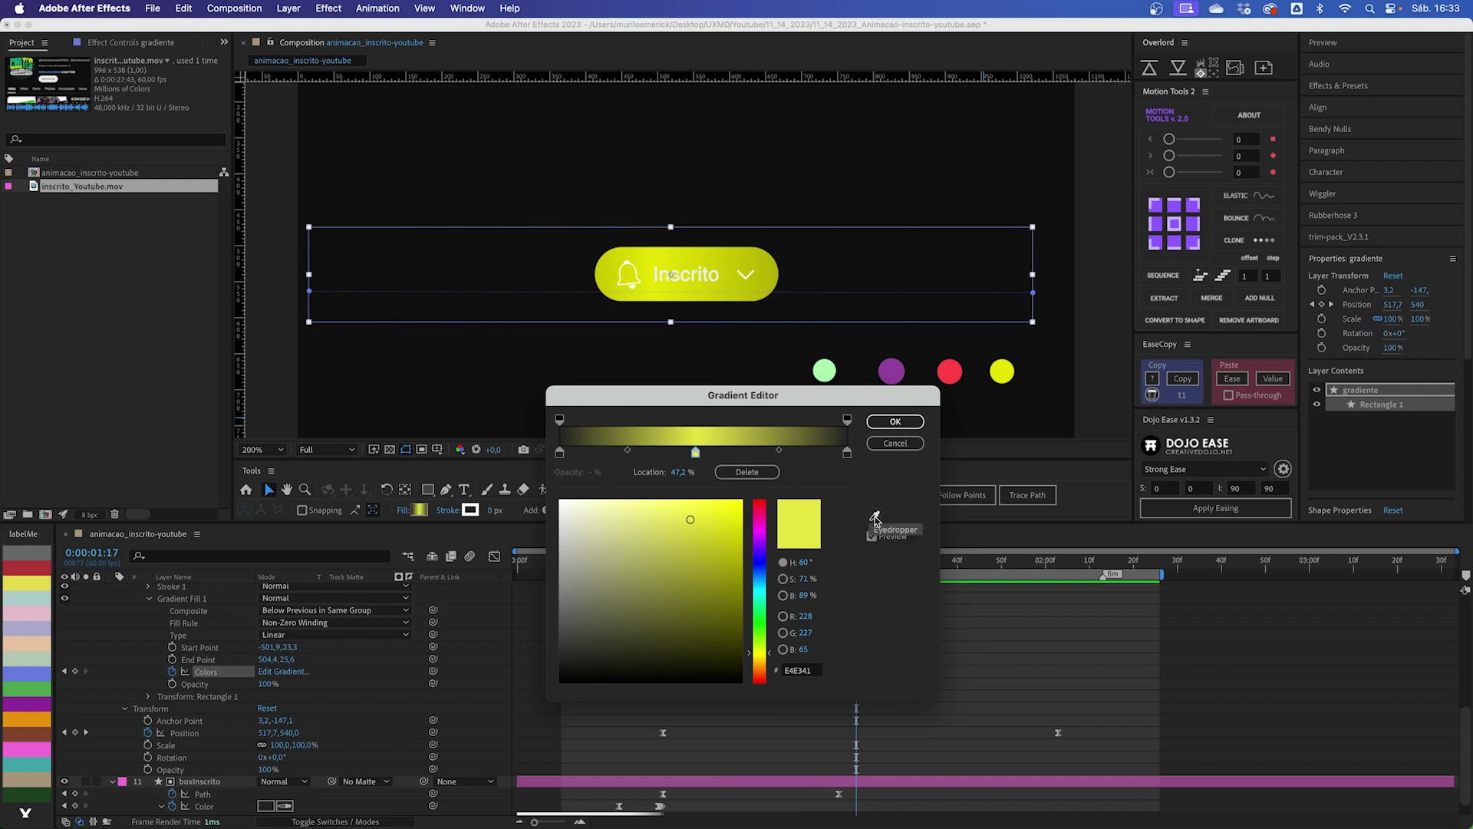
pyautogui.click(952, 374)
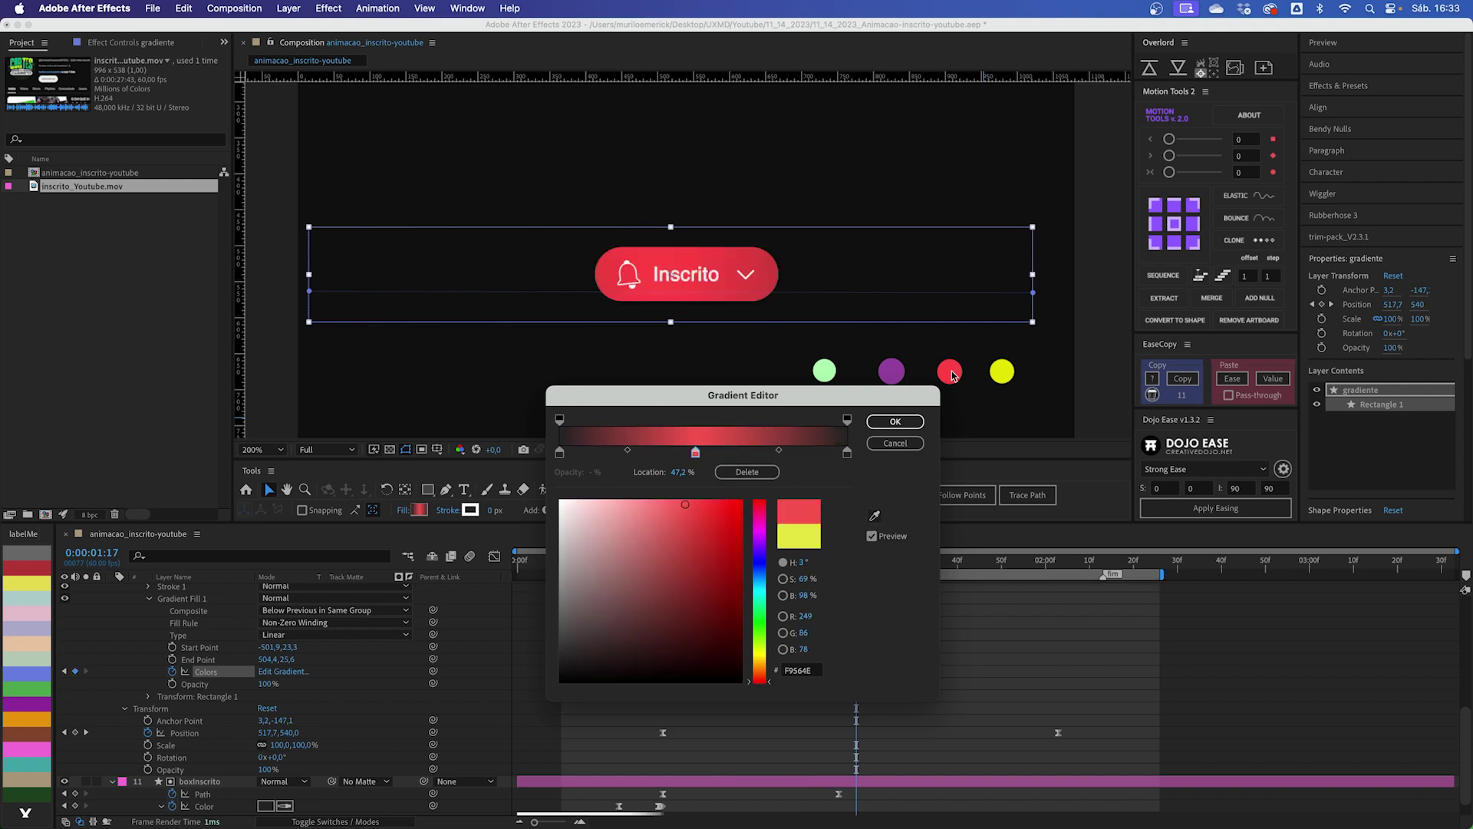
pyautogui.click(895, 422)
pyautogui.click(877, 706)
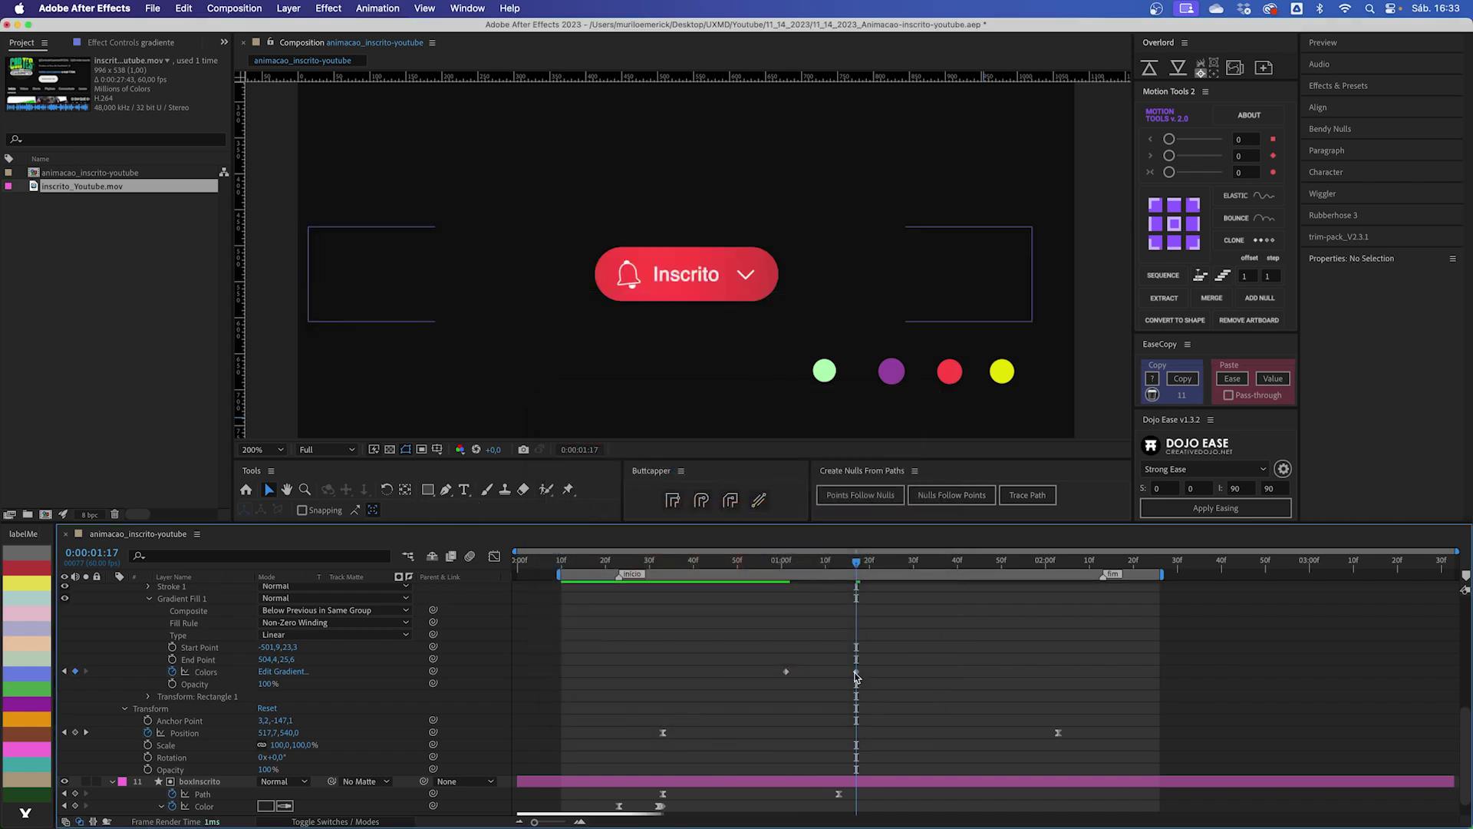
# Step: Shift the red Colors keyframe to 0:00:01:16 and paste a copy of it at about 0:00:01:25
pyautogui.moveTo(787, 566); pyautogui.dragTo(902, 566)
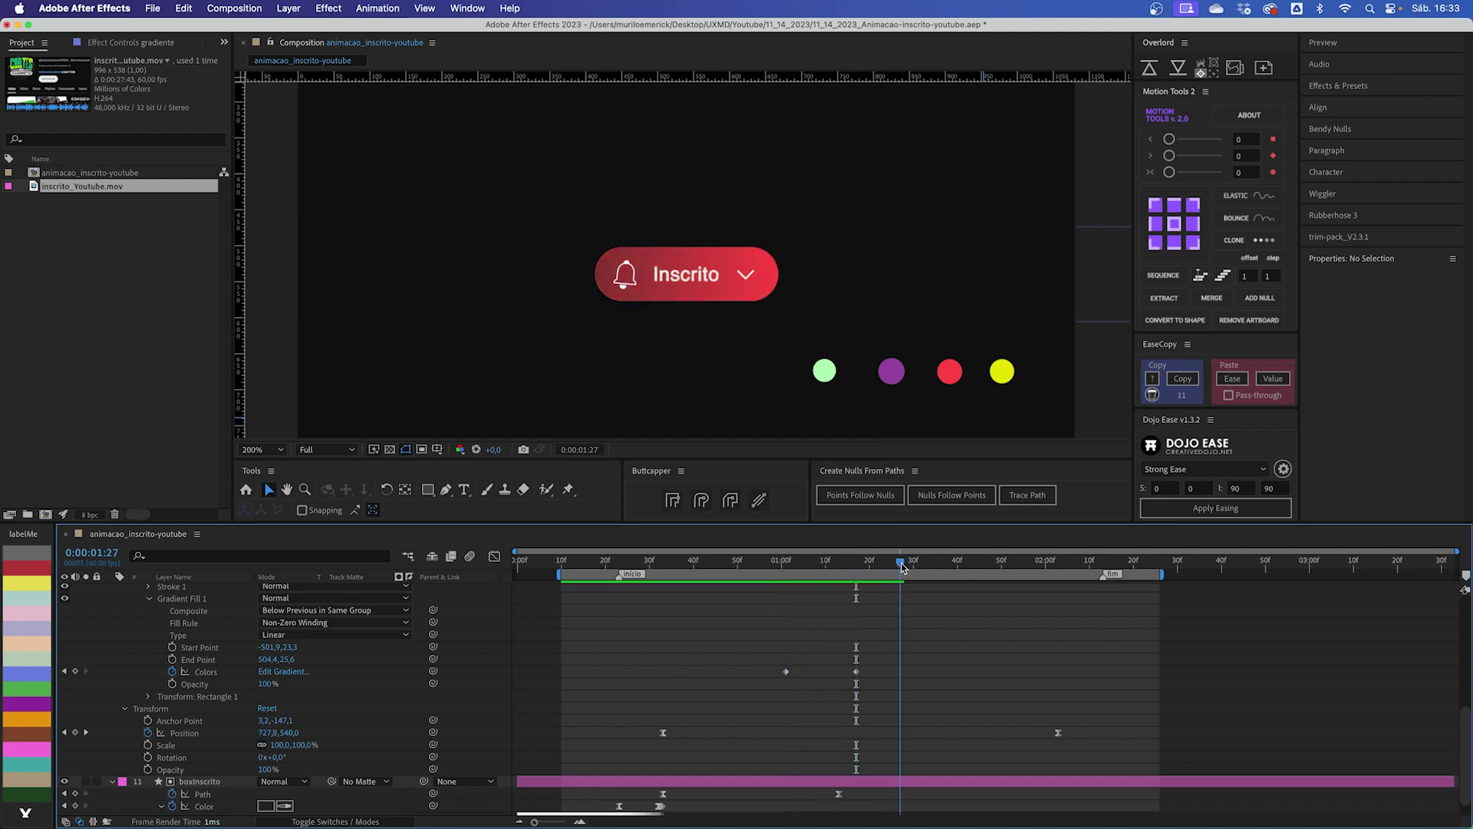
pyautogui.moveTo(856, 672); pyautogui.dragTo(851, 673)
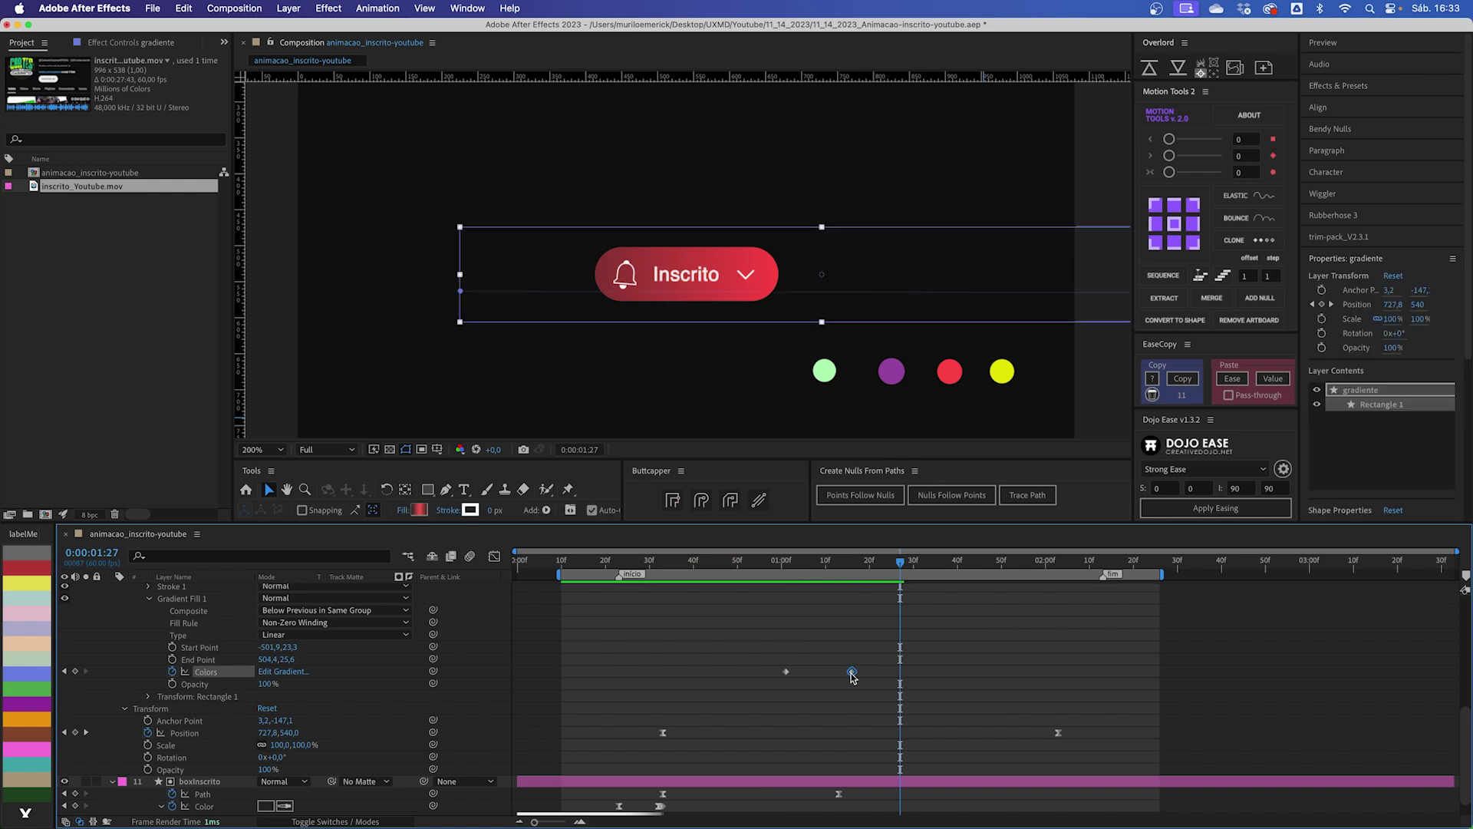
pyautogui.moveTo(896, 554); pyautogui.dragTo(849, 567)
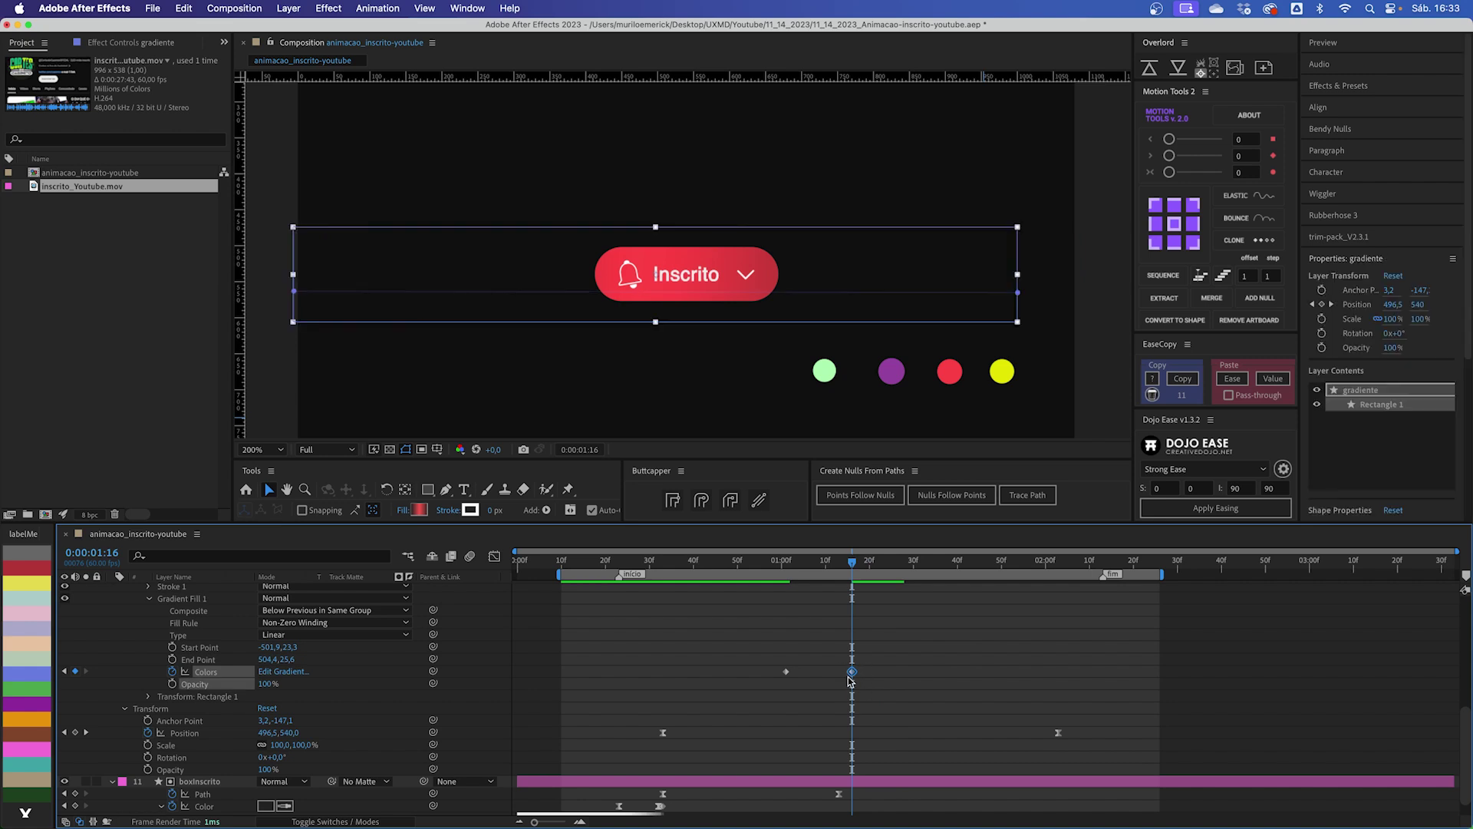
pyautogui.moveTo(854, 565); pyautogui.dragTo(935, 569)
pyautogui.press('super+v')
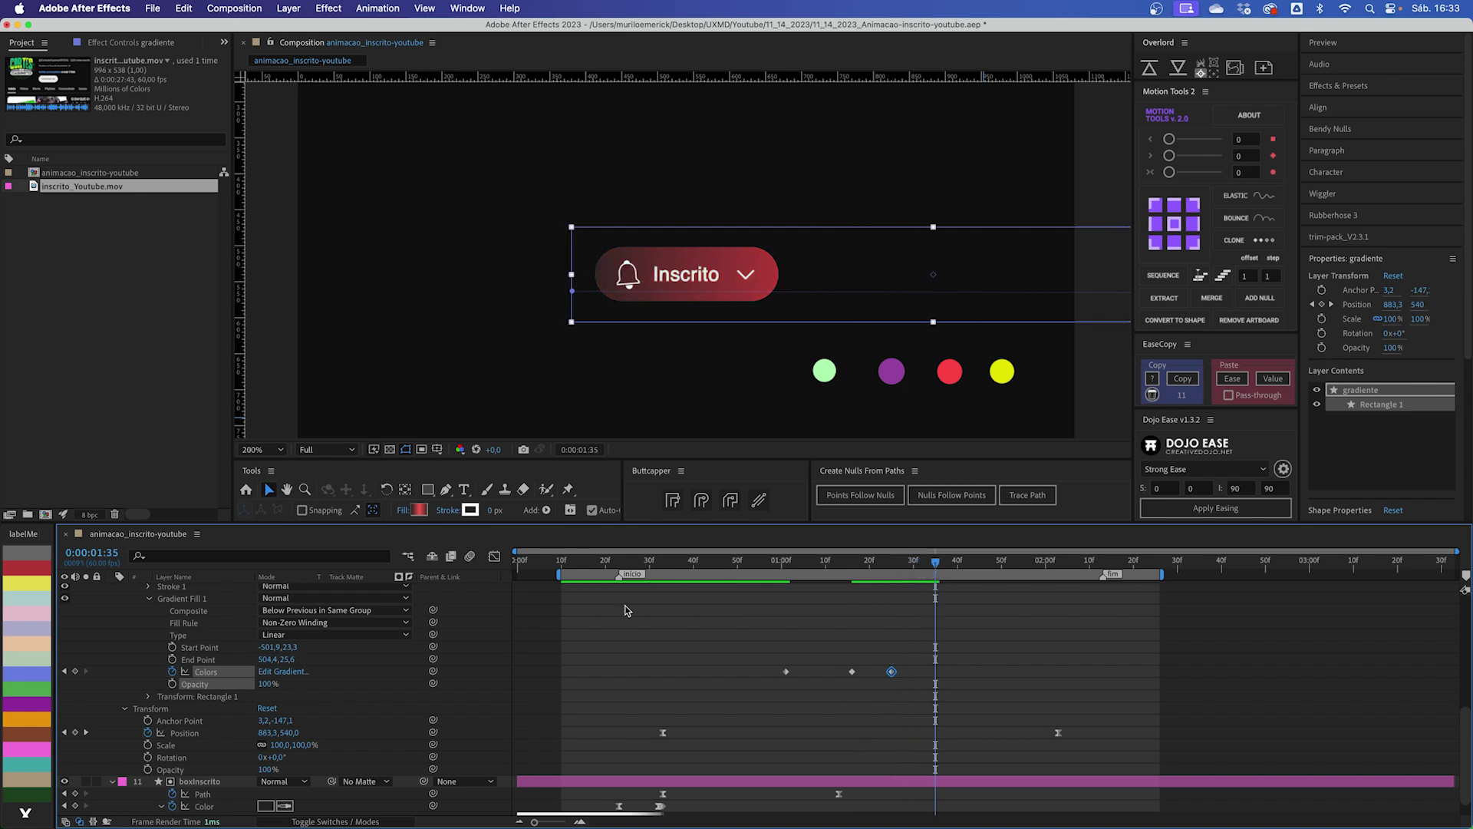
# Step: Keyframe the gradient's middle stop to the purple circle's 8A499A and shift that keyframe to about 0:00:01:42
pyautogui.click(281, 671)
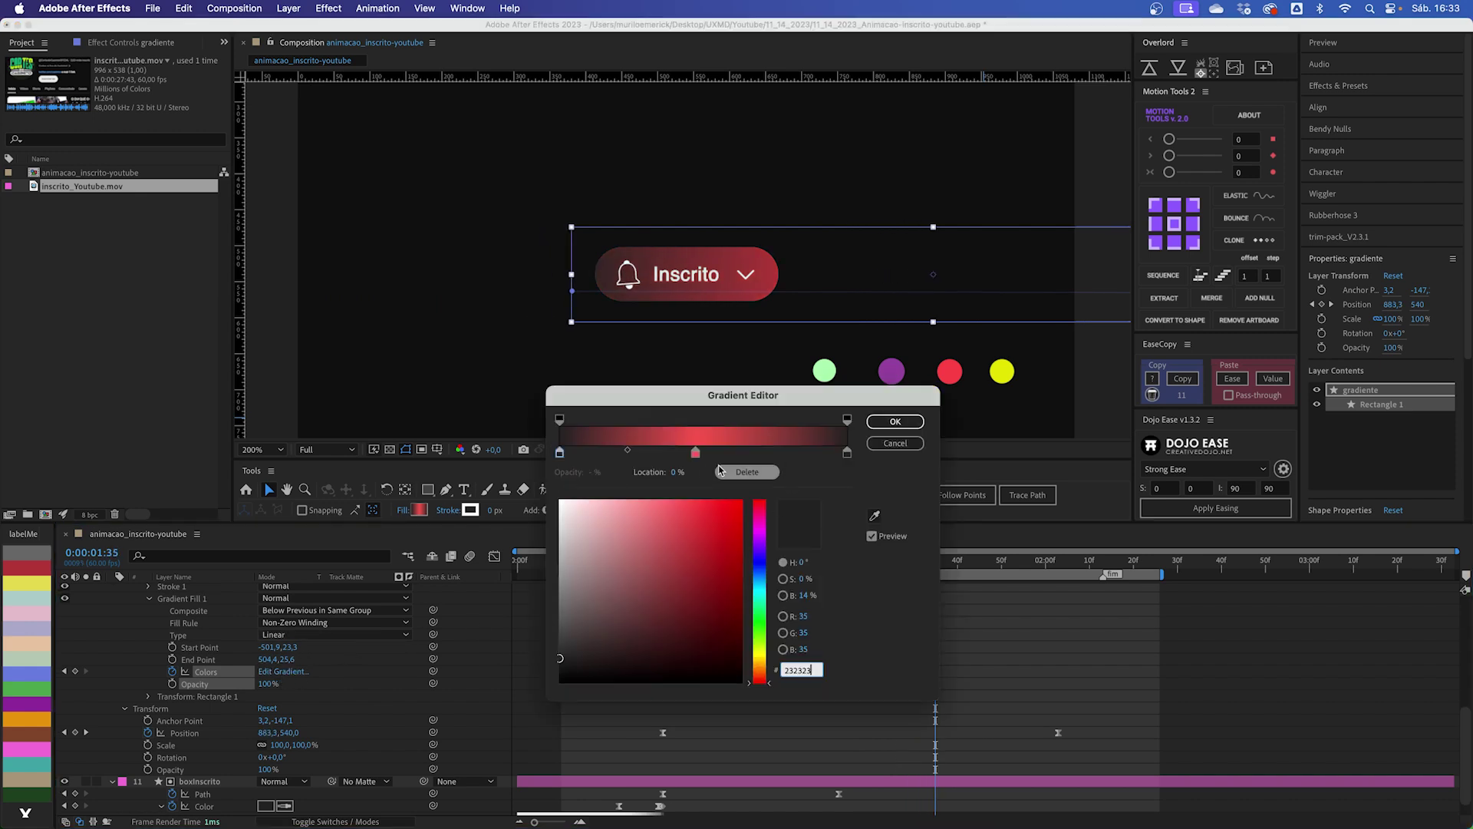
pyautogui.click(874, 515)
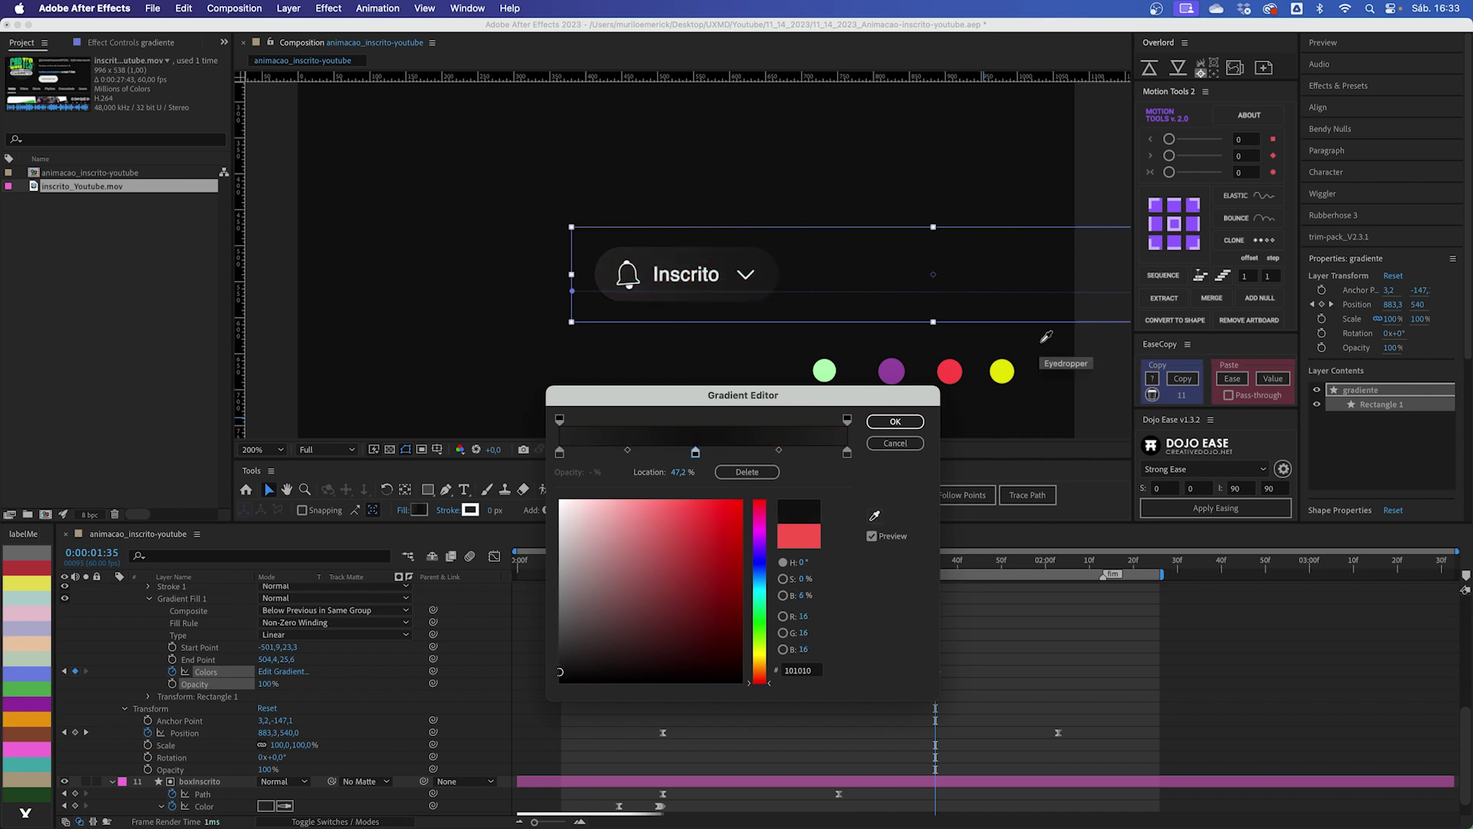
pyautogui.click(893, 370)
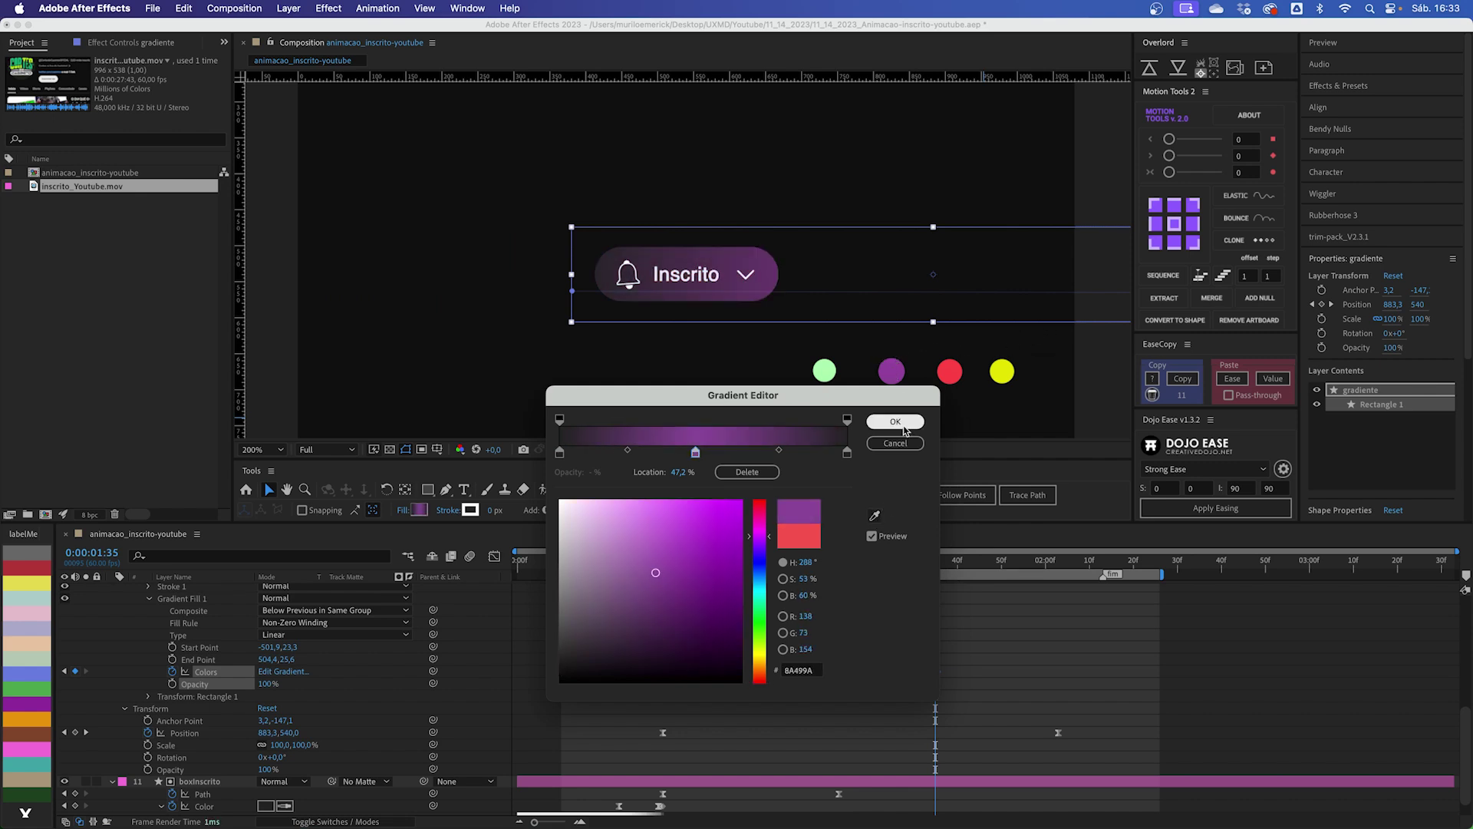
pyautogui.click(895, 421)
pyautogui.moveTo(939, 674); pyautogui.dragTo(970, 674)
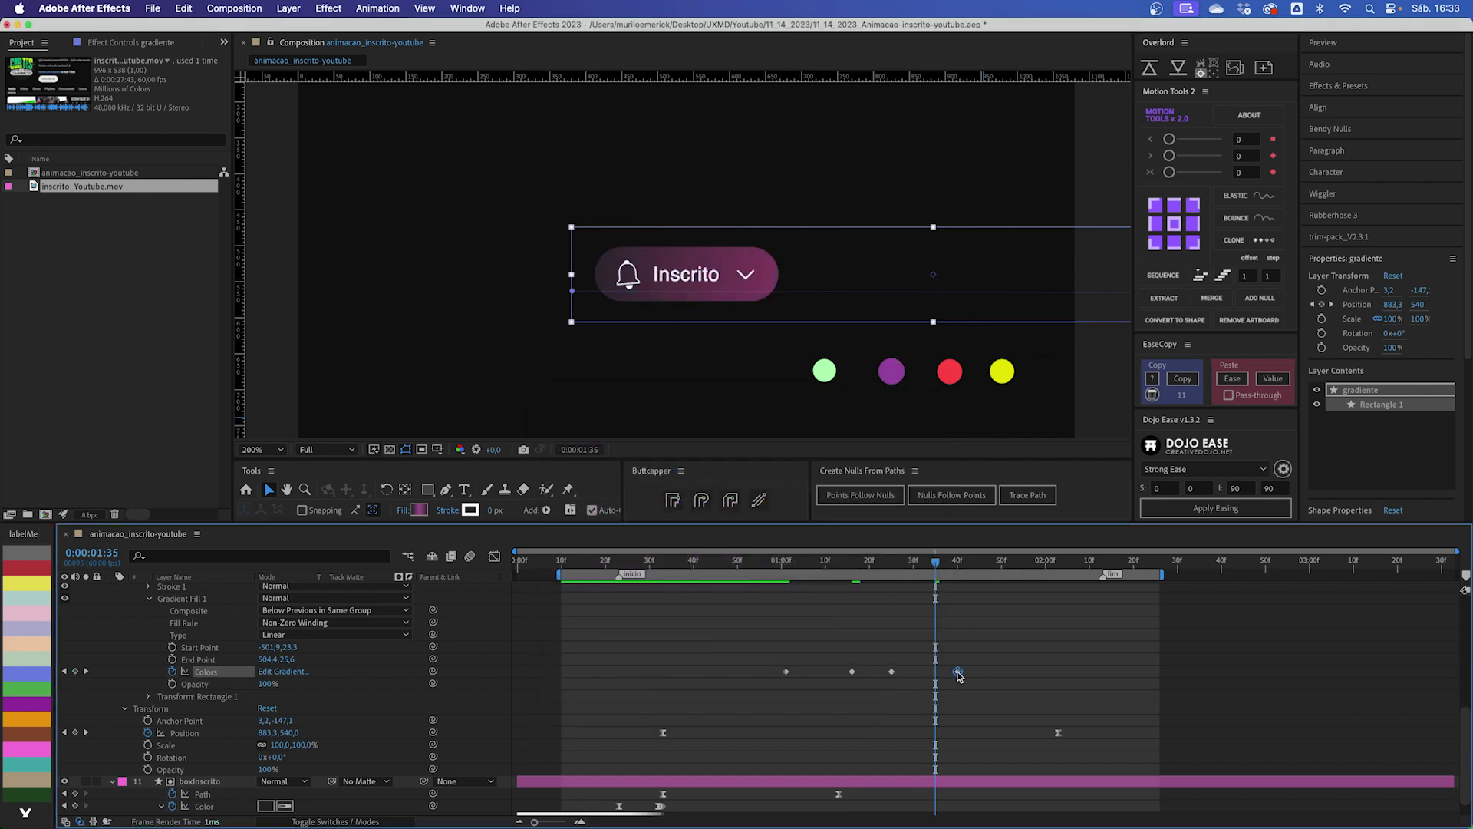
pyautogui.click(945, 565)
pyautogui.moveTo(945, 568); pyautogui.dragTo(900, 569)
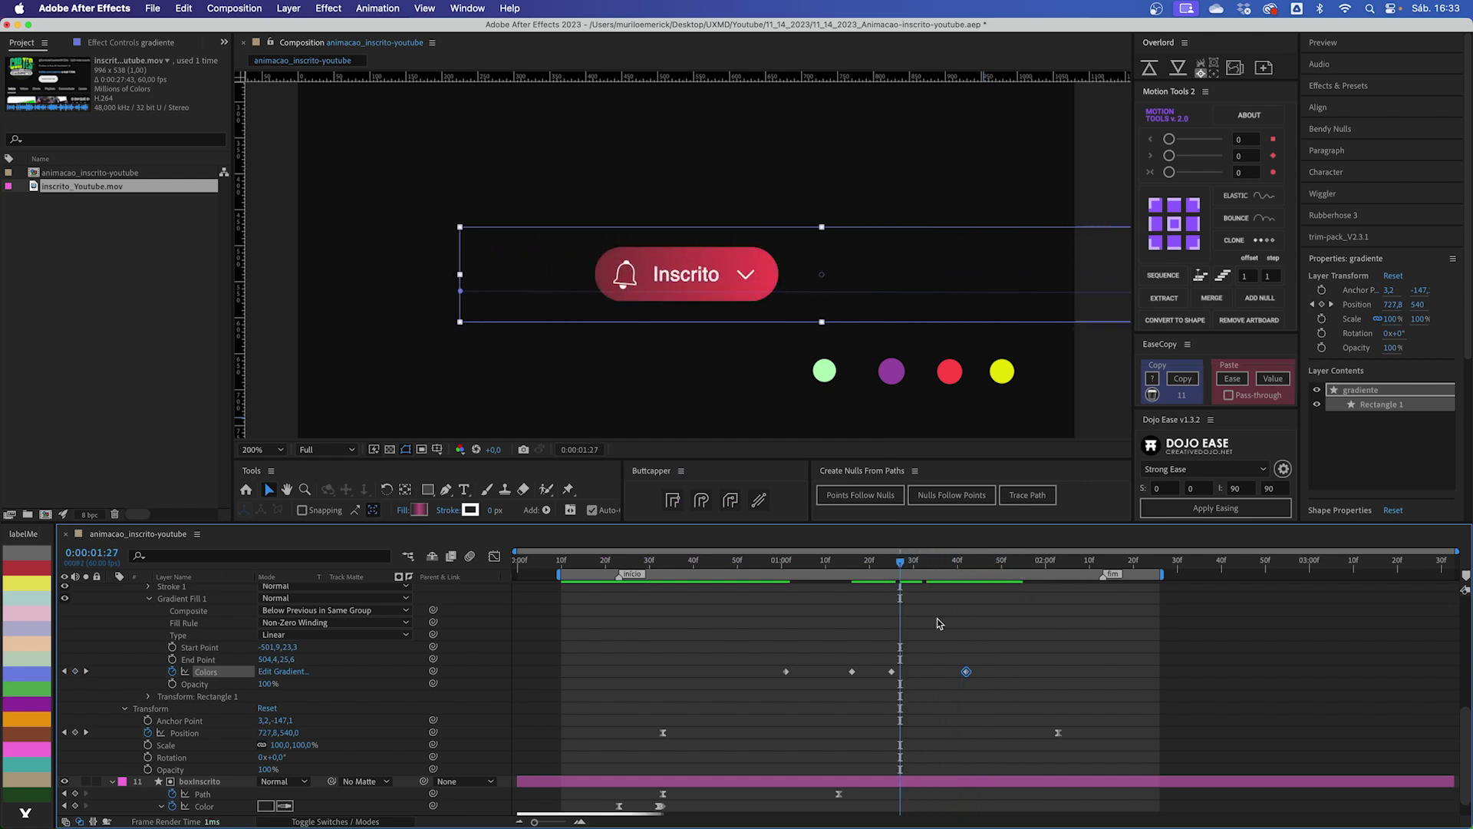
# Step: Play back the gradient colour transitions and park the playhead at the fim marker, 0:00:02:13
pyautogui.moveTo(775, 661); pyautogui.dragTo(984, 696)
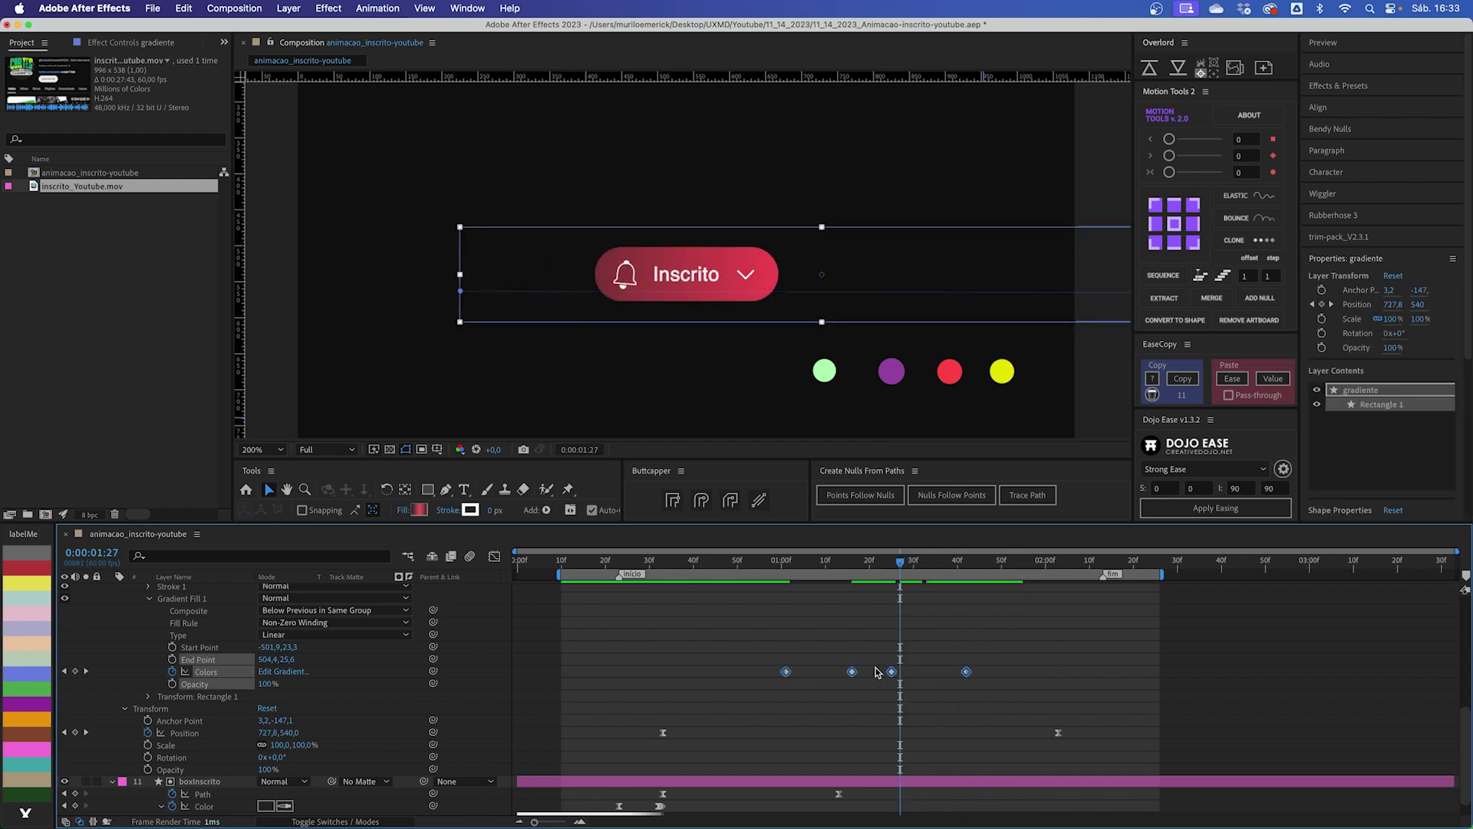
pyautogui.click(883, 627)
pyautogui.press('space')
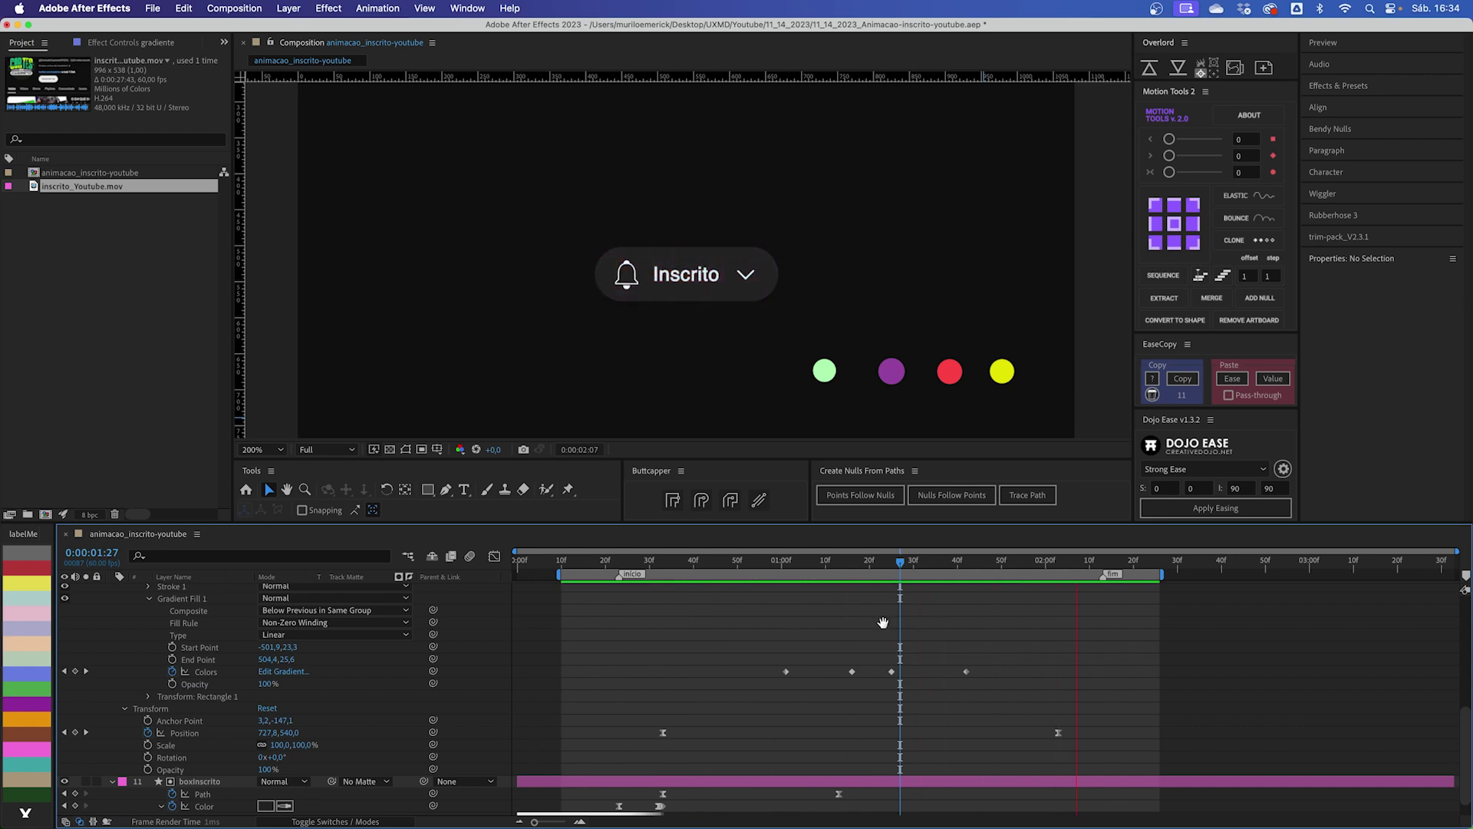
pyautogui.click(1104, 562)
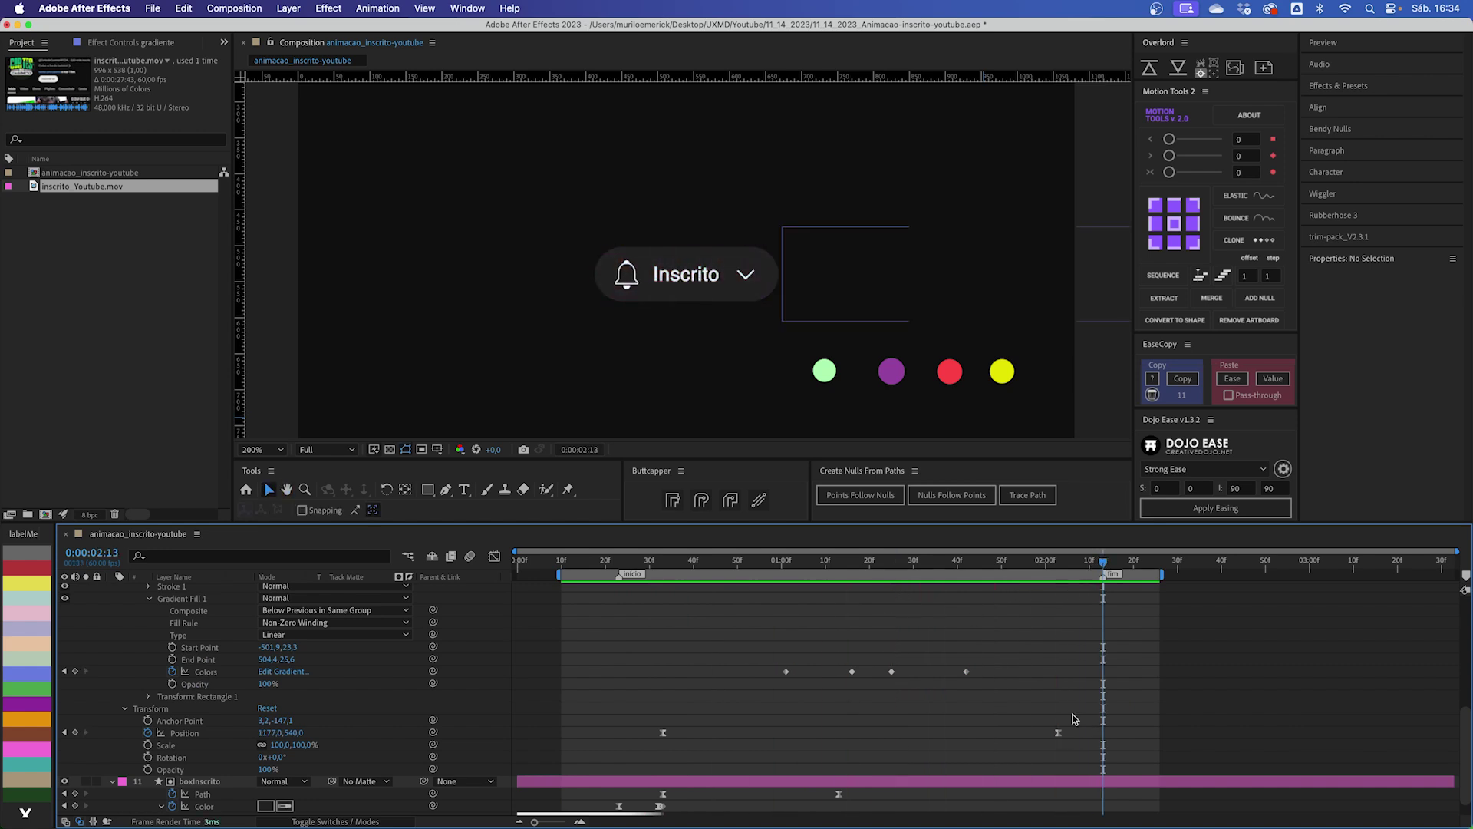
# Step: Move the gradient's last Position keyframe to the fim marker and its last two Colors keyframes to about 0:00:01:31 and 0:00:01:48
pyautogui.moveTo(1060, 735); pyautogui.dragTo(1102, 733)
pyautogui.moveTo(966, 672); pyautogui.dragTo(992, 673)
pyautogui.moveTo(891, 673); pyautogui.dragTo(919, 673)
pyautogui.click(1045, 679)
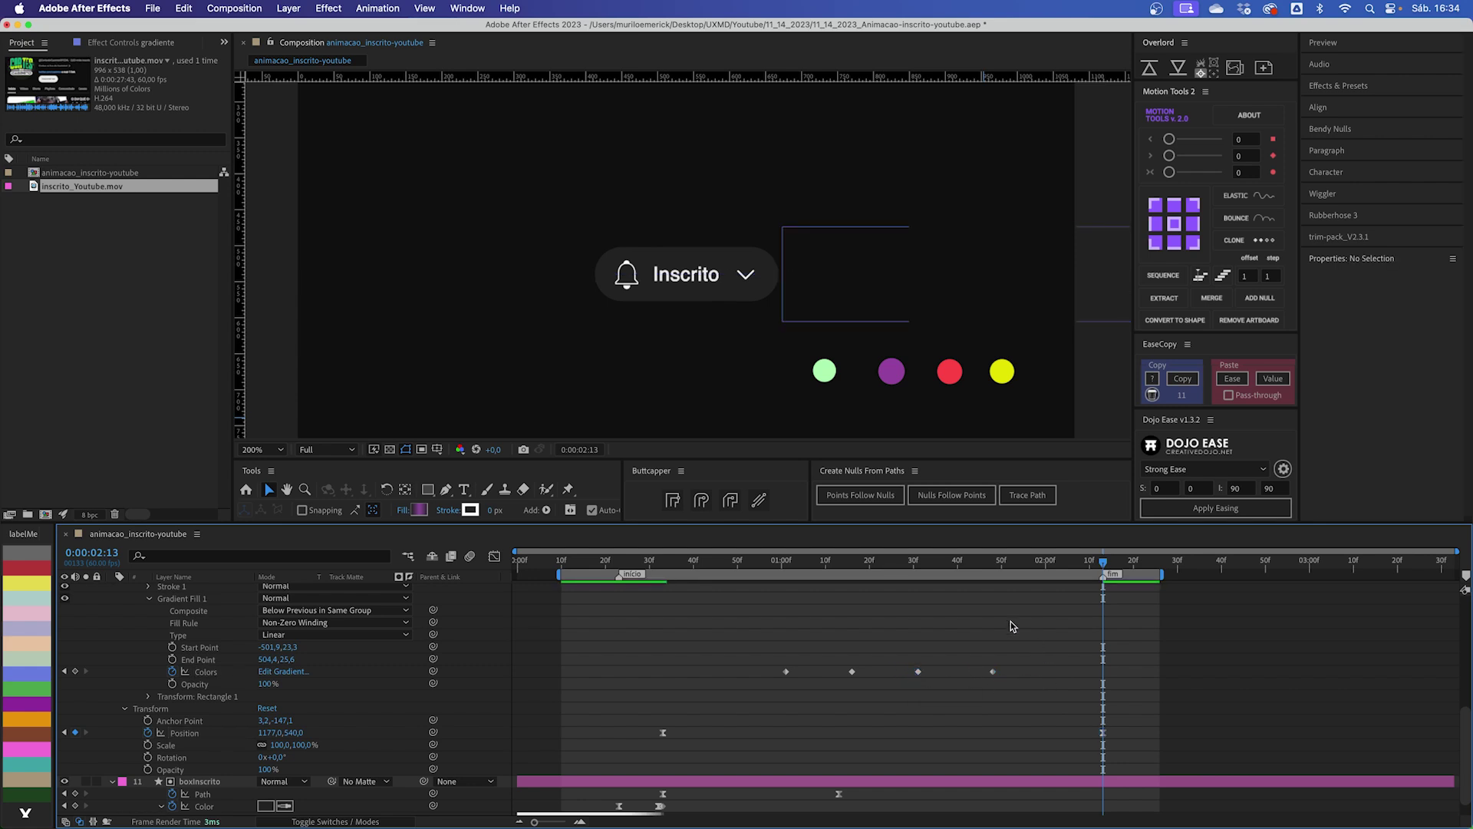
# Step: Preview the gradient sweep and pull its last Position keyframe back to 0:00:02:07
pyautogui.moveTo(933, 566); pyautogui.dragTo(993, 566)
pyautogui.press('space')
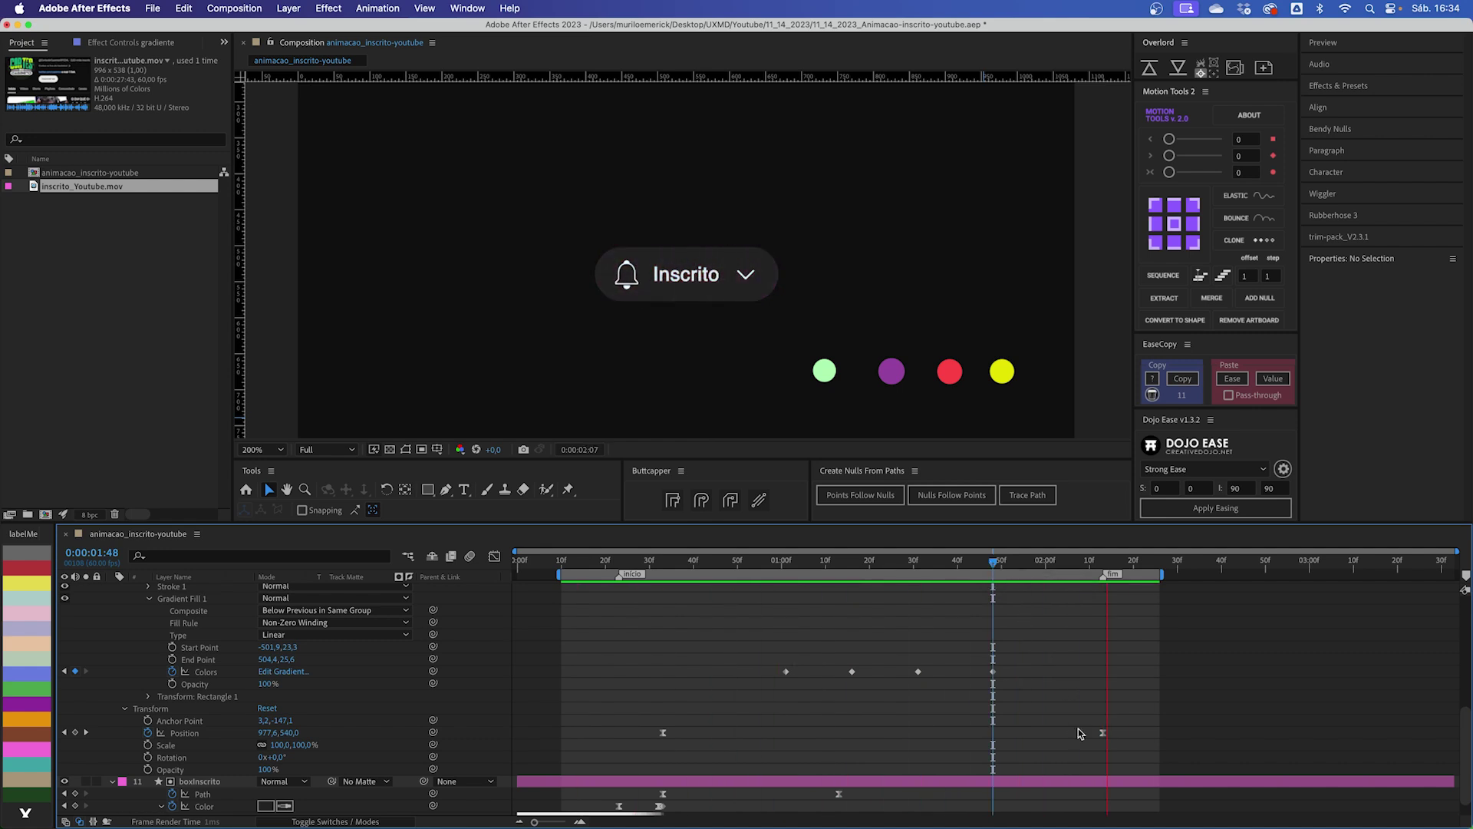
pyautogui.moveTo(1102, 733); pyautogui.dragTo(1077, 734)
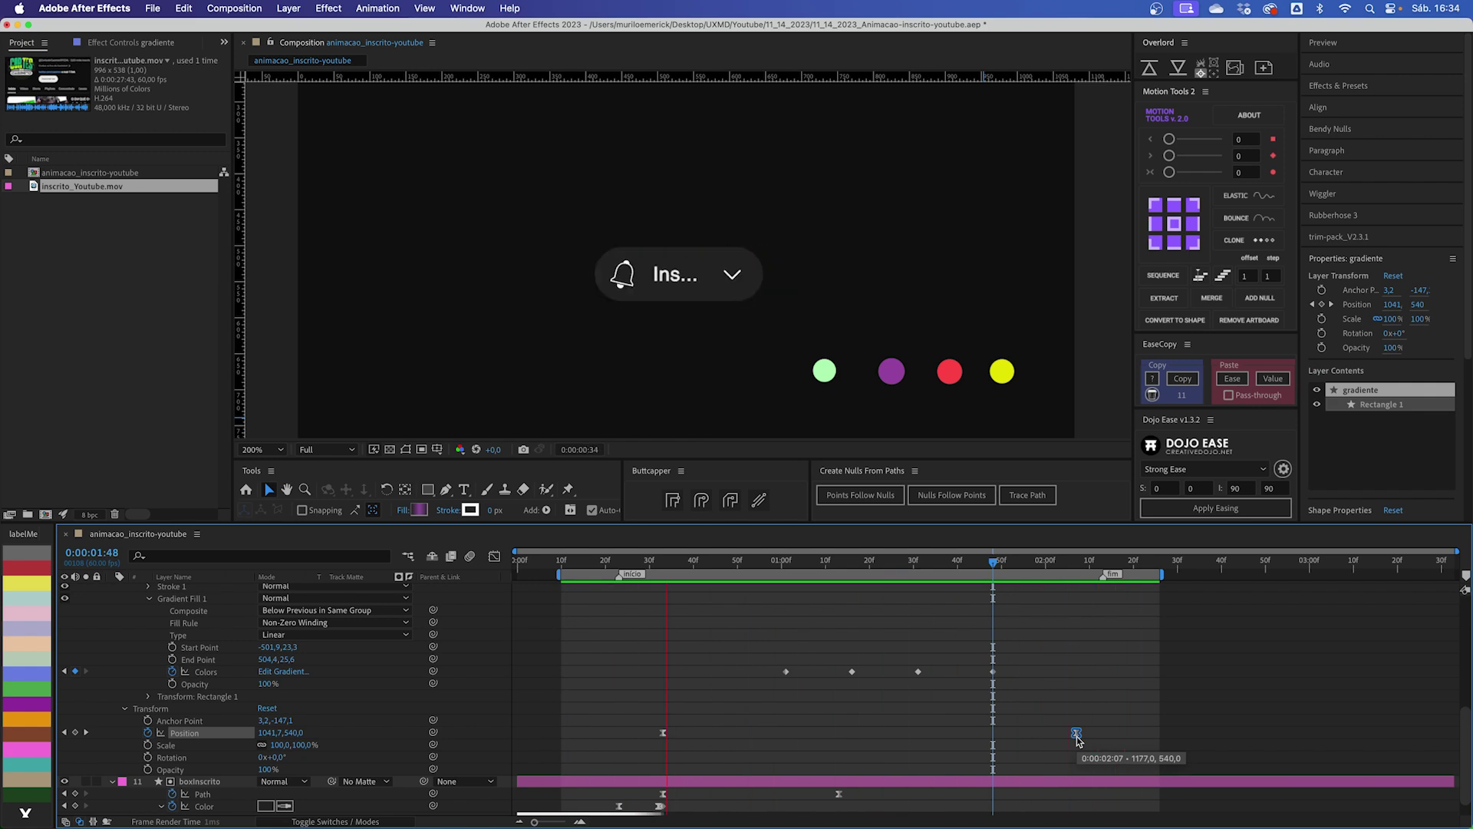
pyautogui.press('space')
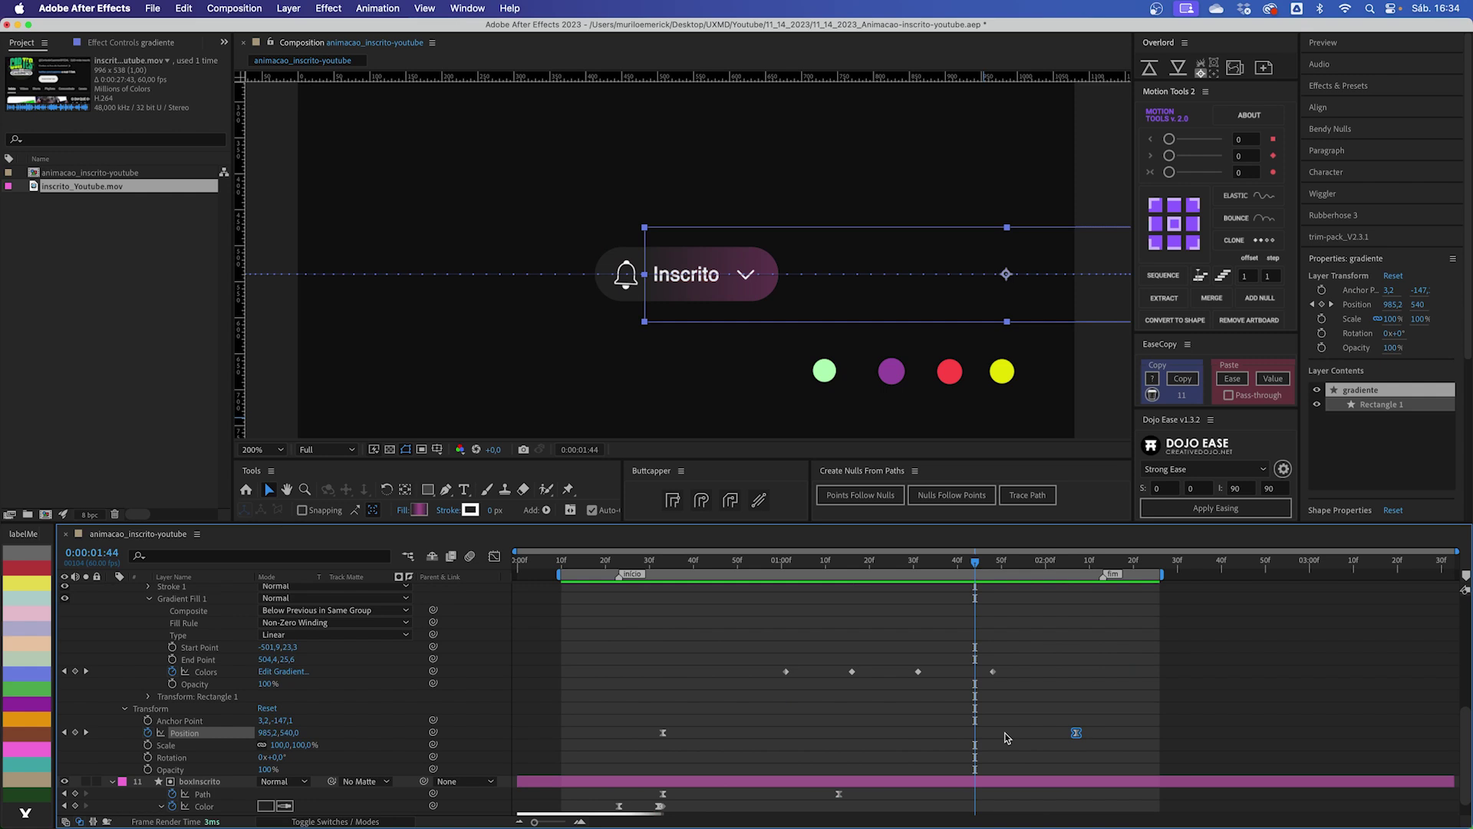
# Step: Delay the sino and sinoCorpo layers together so that both start at 0:00:00:45
pyautogui.scroll(10, 1007, 738)
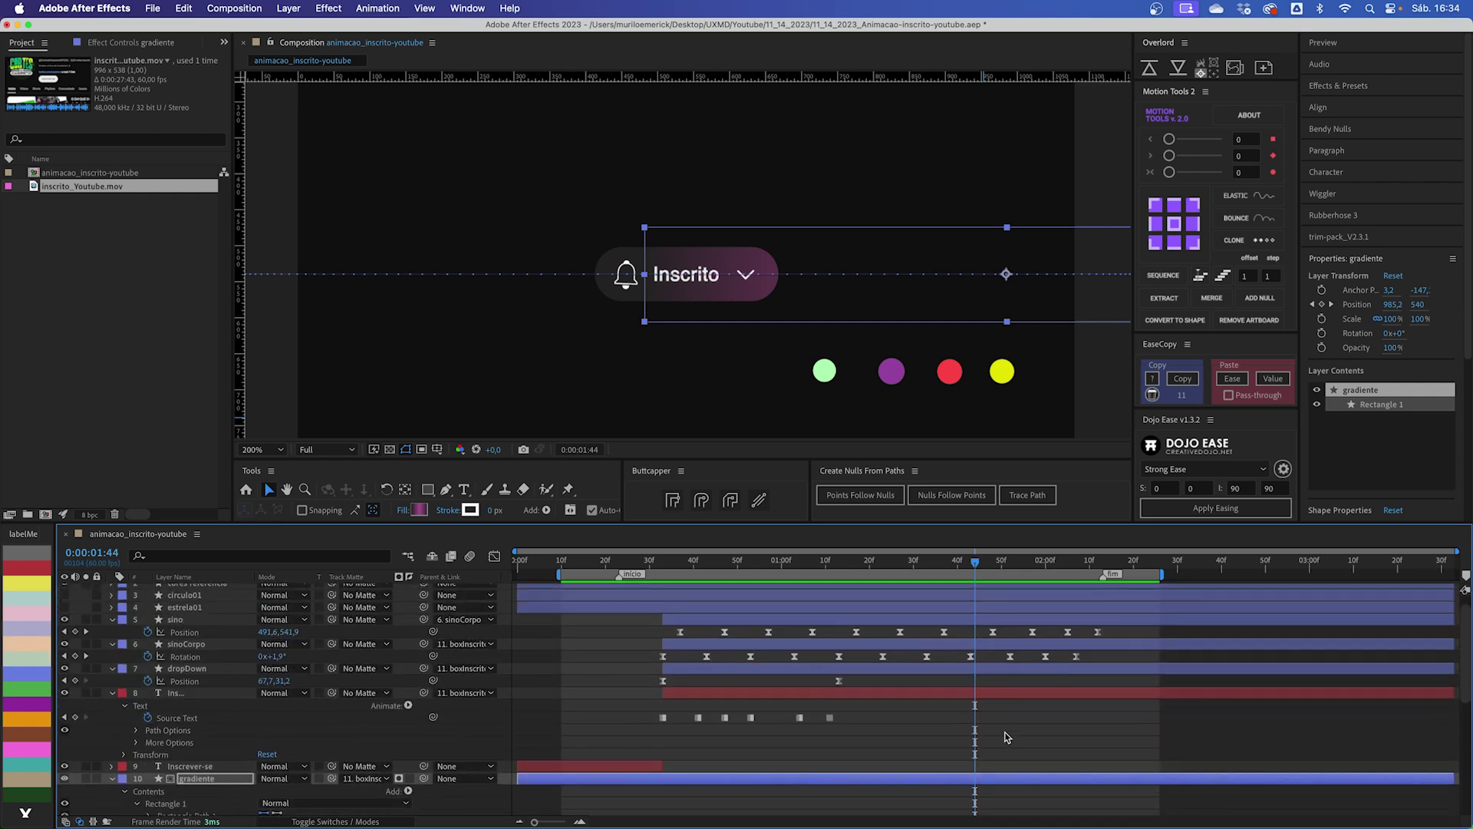
pyautogui.moveTo(628, 568); pyautogui.dragTo(690, 571)
pyautogui.click(689, 620)
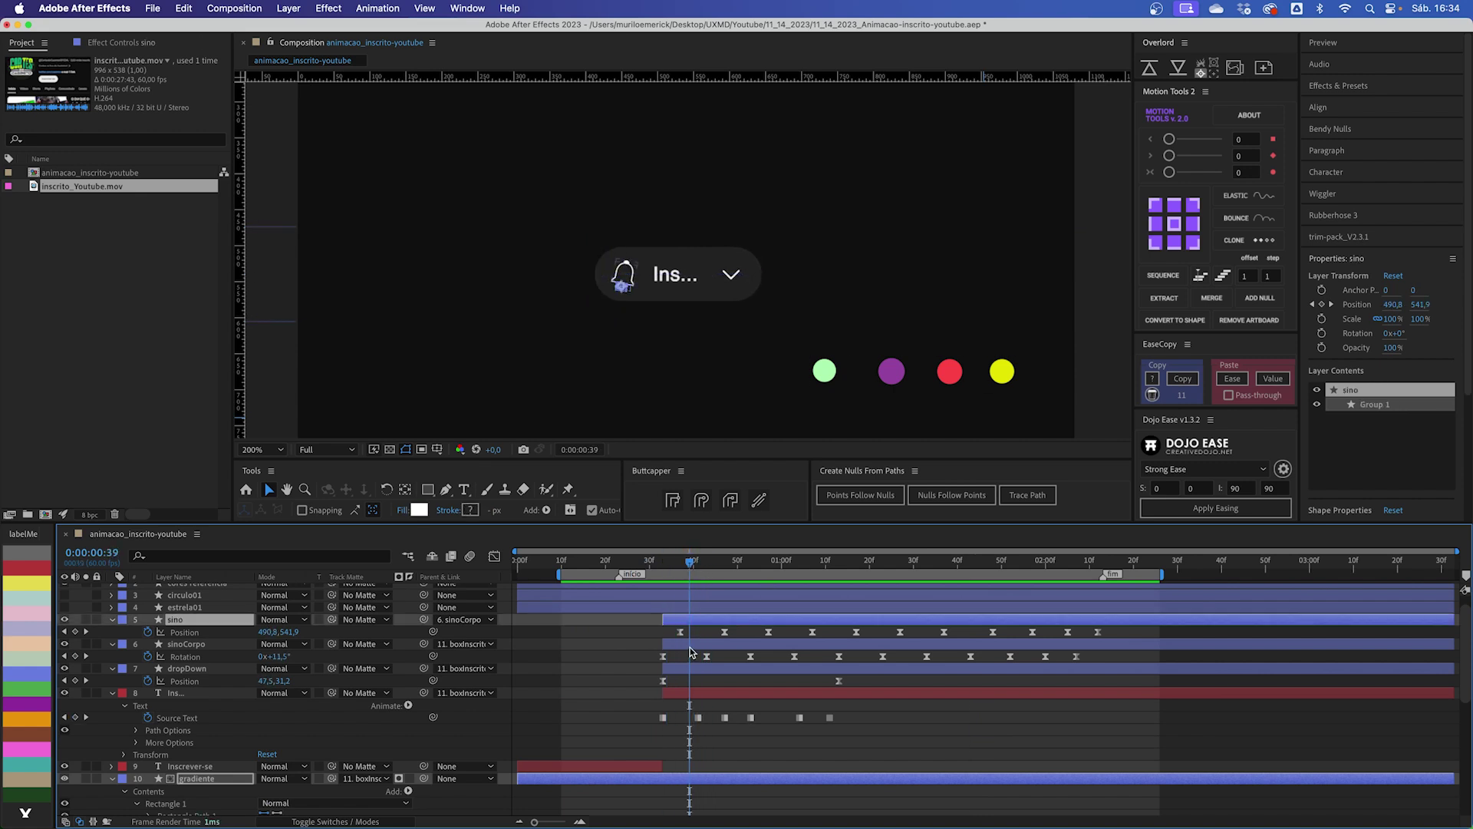
pyautogui.keyDown('shift'); pyautogui.click(716, 650); pyautogui.keyUp('shift')
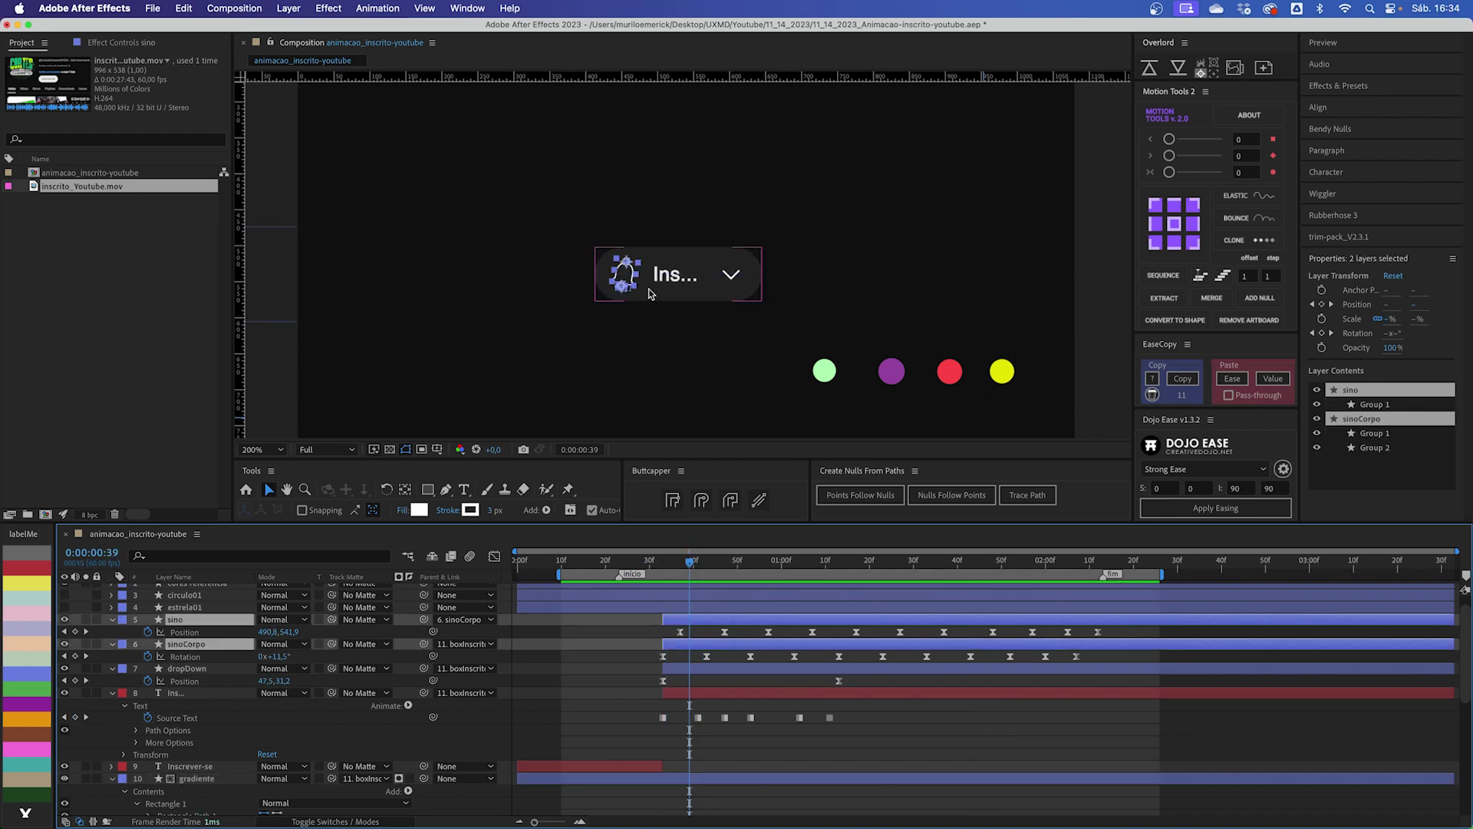
pyautogui.click(665, 564)
pyautogui.moveTo(665, 565); pyautogui.dragTo(715, 566)
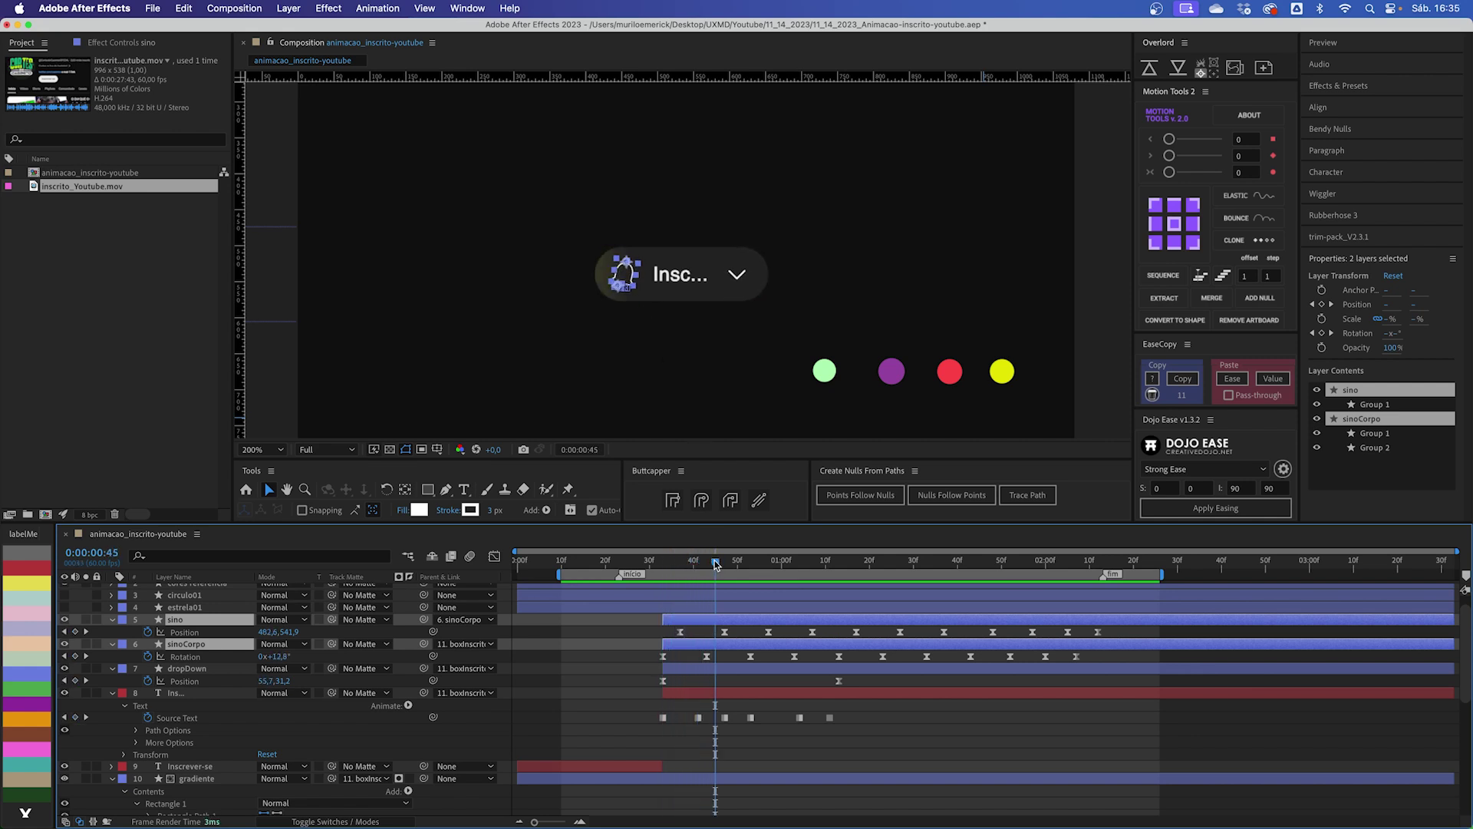
pyautogui.moveTo(1114, 630); pyautogui.dragTo(736, 649)
pyautogui.click(693, 627)
pyautogui.click(693, 622)
pyautogui.keyDown('shift'); pyautogui.click(696, 646); pyautogui.keyUp('shift')
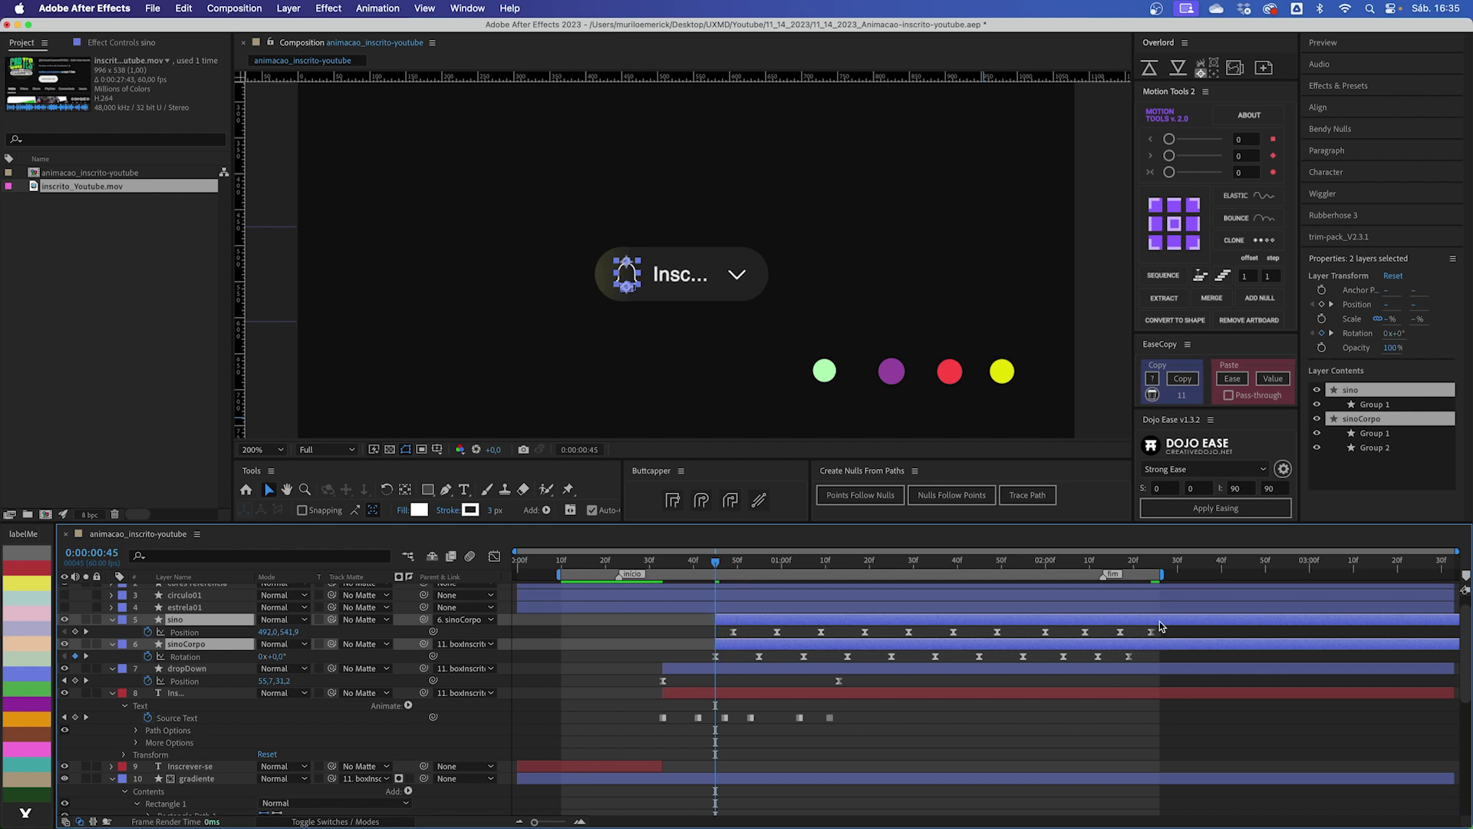
# Step: Compress the sino Position and sinoCorpo Rotation keyframes proportionally so the last one lands on the fim marker, 0:00:02:13, and preview the animation
pyautogui.click(1101, 564)
pyautogui.moveTo(1166, 629); pyautogui.dragTo(704, 670)
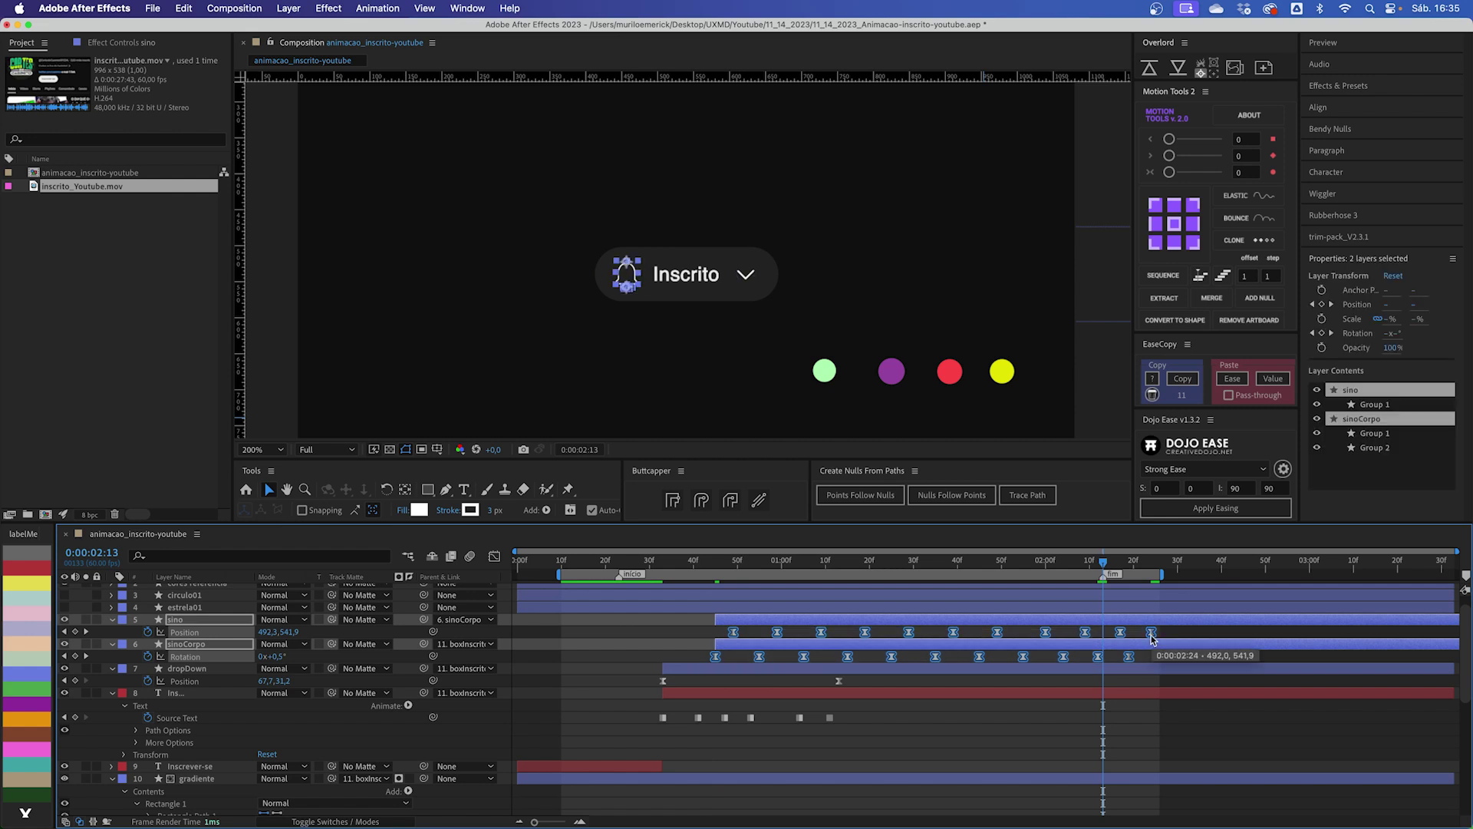
pyautogui.moveTo(1154, 637); pyautogui.dragTo(1104, 643)
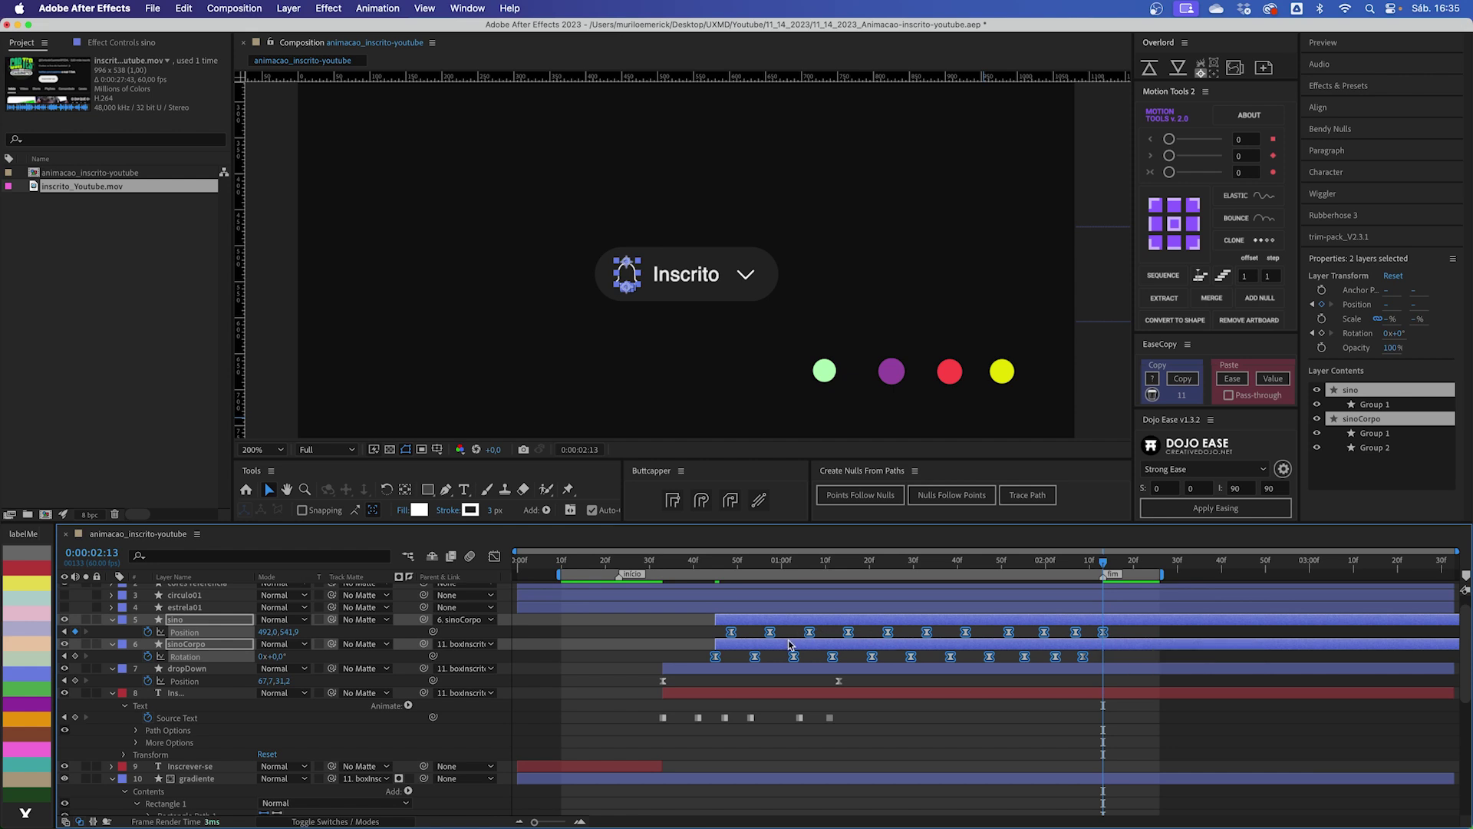
pyautogui.click(1125, 632)
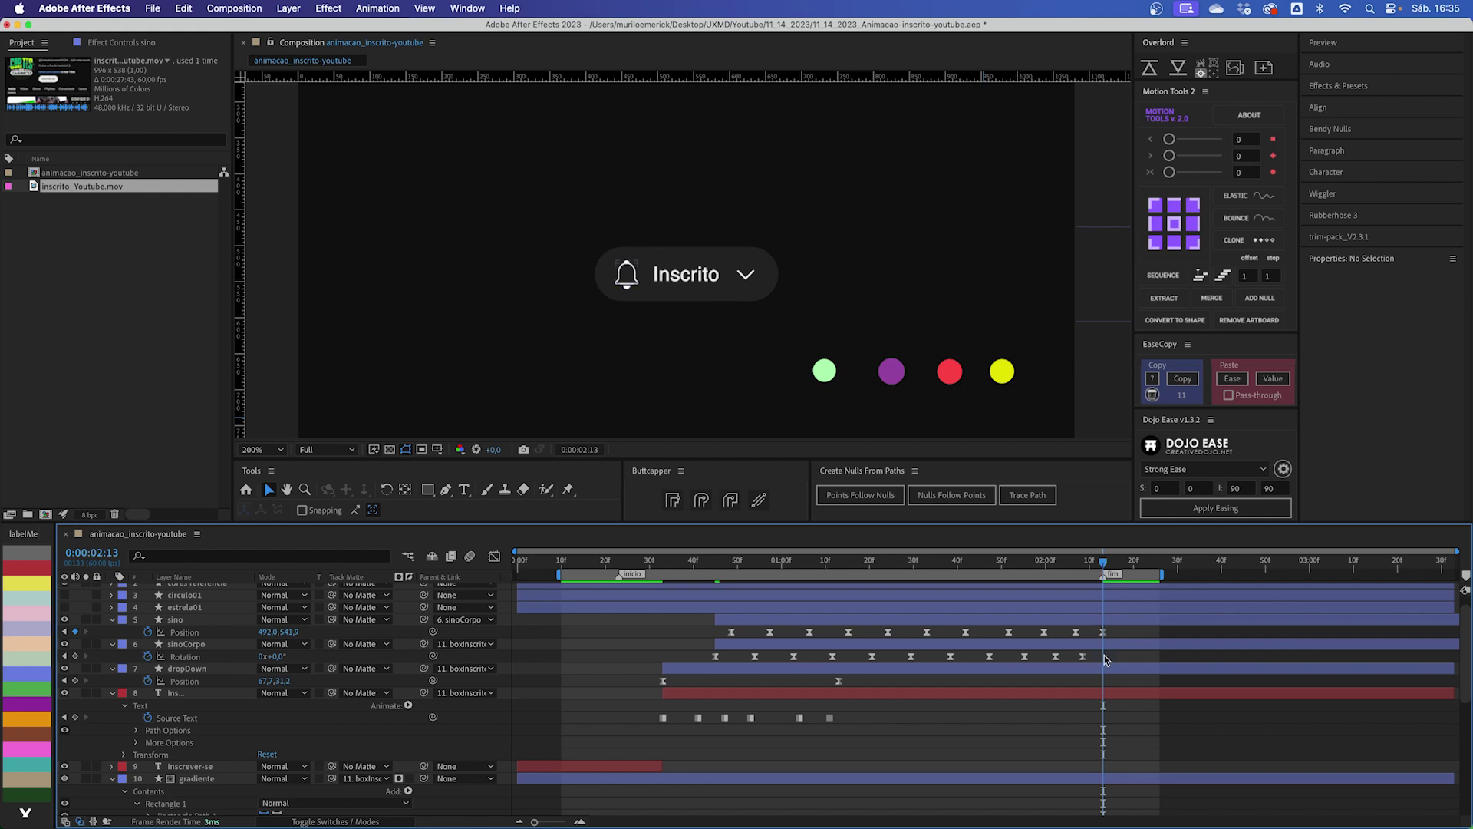
pyautogui.press('space')
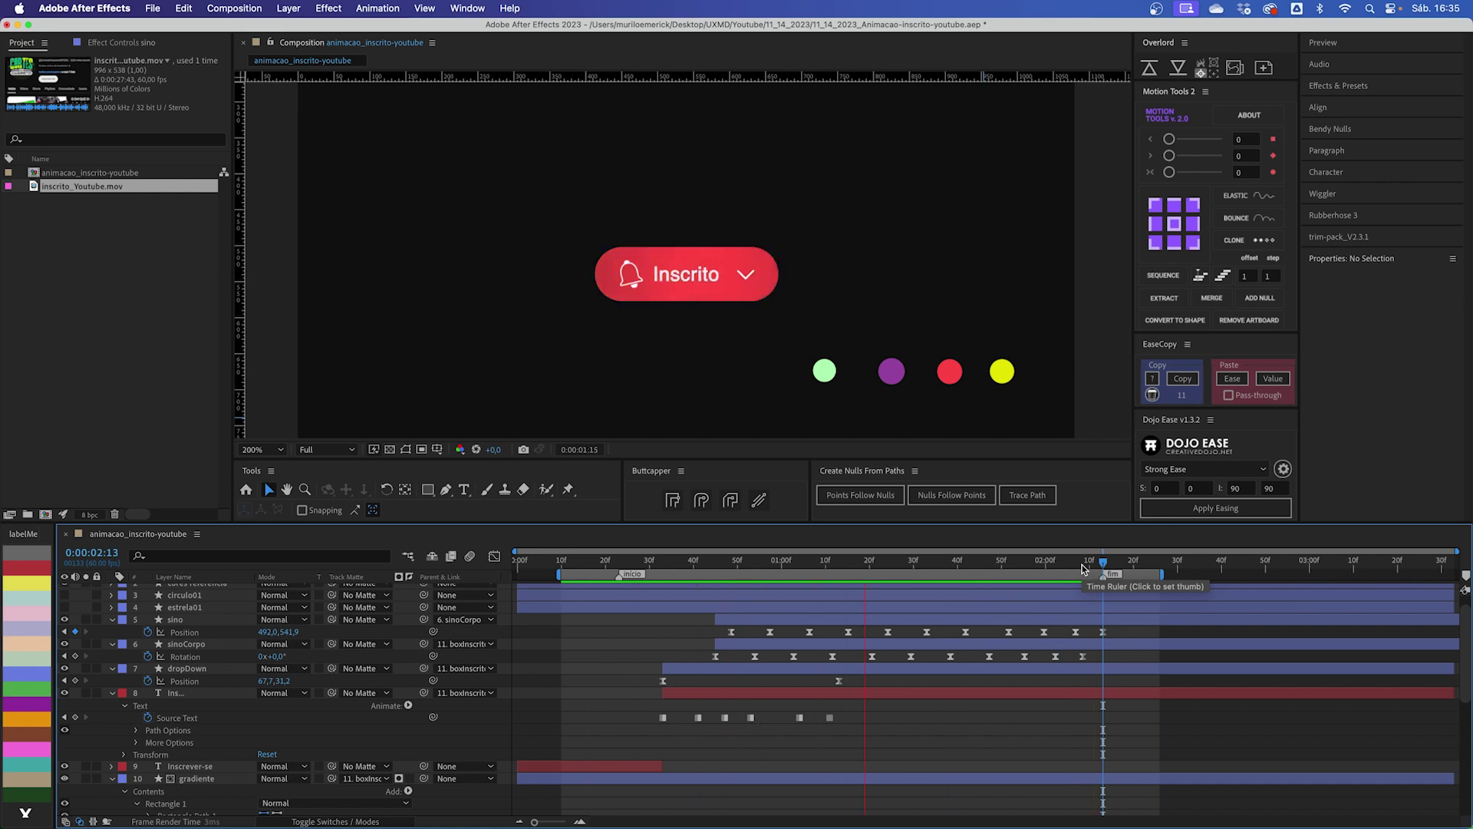
# Step: Extend the starts of the sino and sinoCorpo layers back to where the Inscrever-se layer ends, keeping their keyframe timing, and play back the result
pyautogui.click(734, 571)
pyautogui.moveTo(734, 571); pyautogui.dragTo(673, 651)
pyautogui.click(724, 623)
pyautogui.keyDown('shift'); pyautogui.click(726, 644); pyautogui.keyUp('shift')
pyautogui.click(671, 659)
pyautogui.press('space')
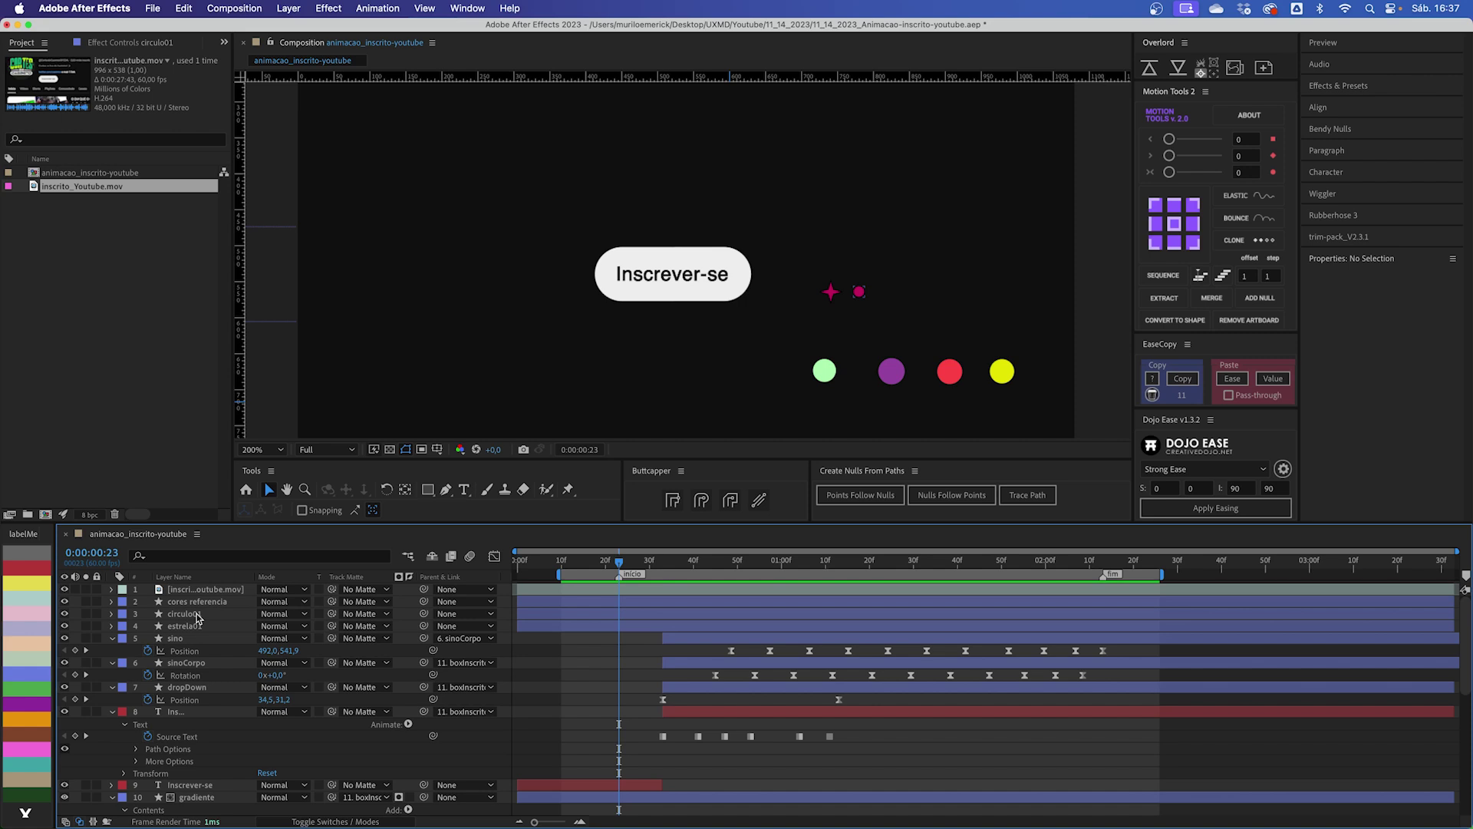
# Step: Place the circulo01 dot just below the Inscrever-se button at about 595, 608 and pre-compose it as Explosao01
pyautogui.click(198, 617)
pyautogui.moveTo(860, 292); pyautogui.dragTo(726, 325)
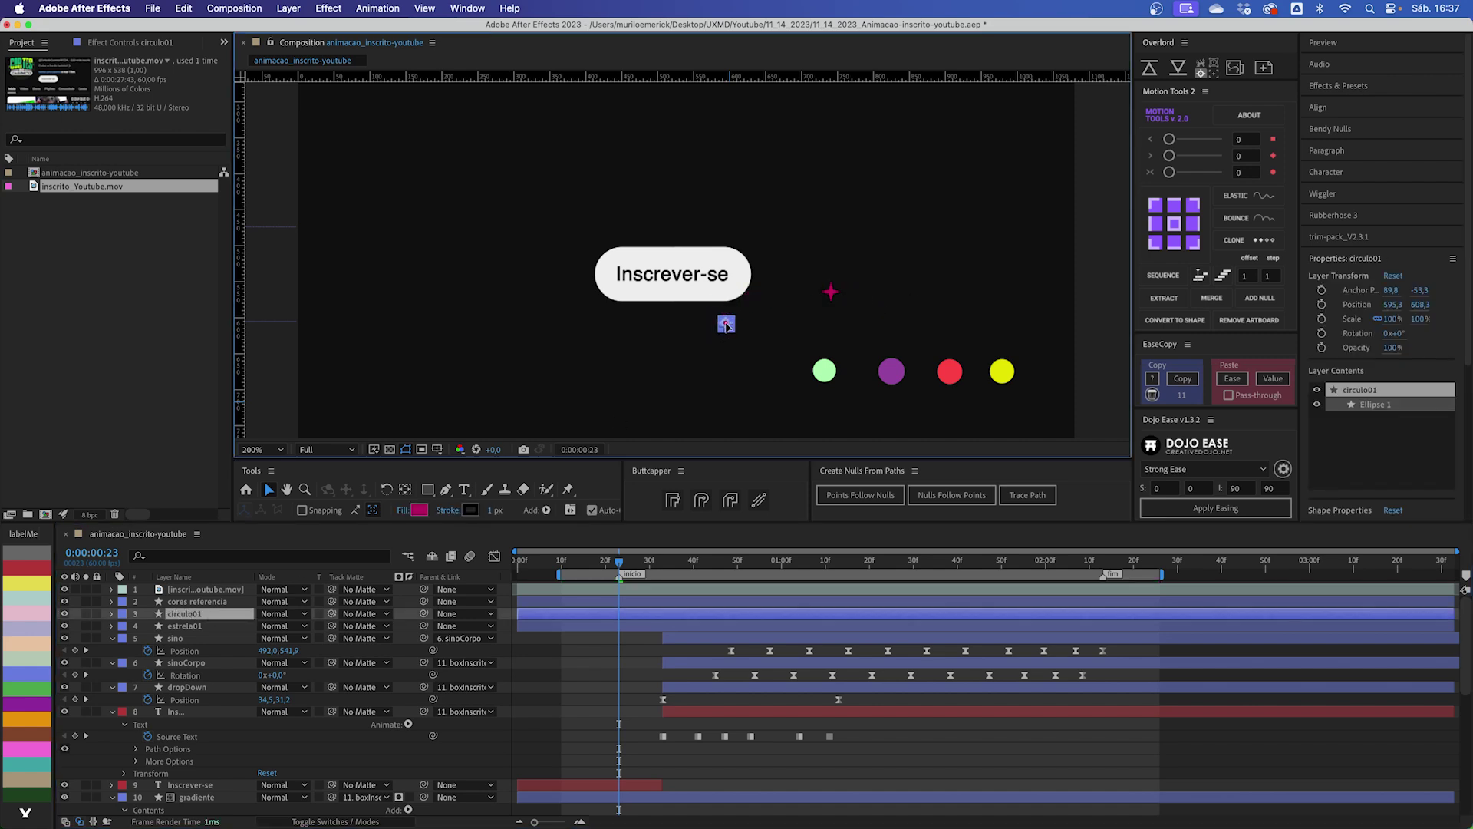
pyautogui.press('Return')
pyautogui.press('super+shift+c')
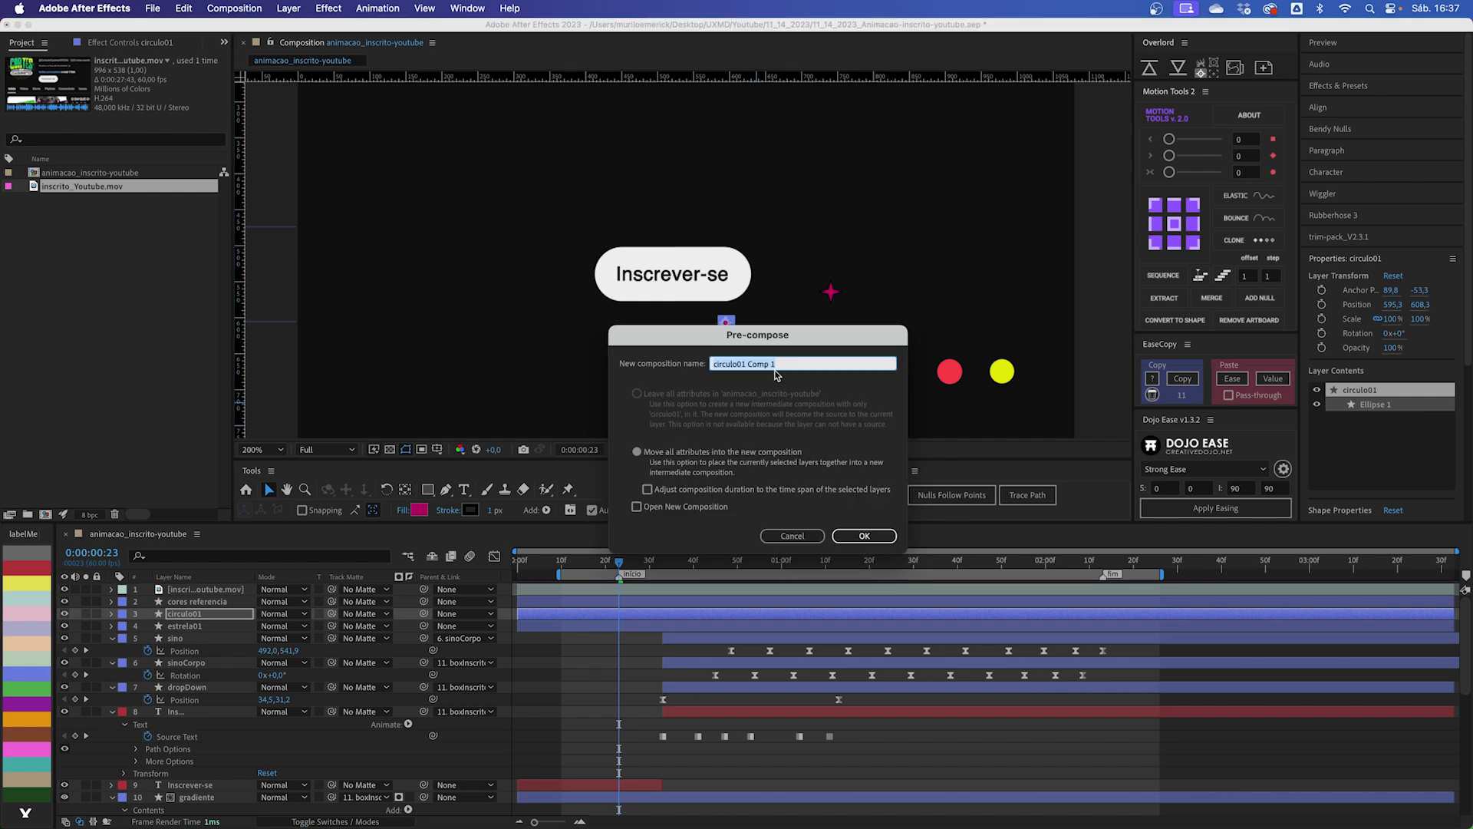
pyautogui.write('Explosao01')
pyautogui.click(864, 536)
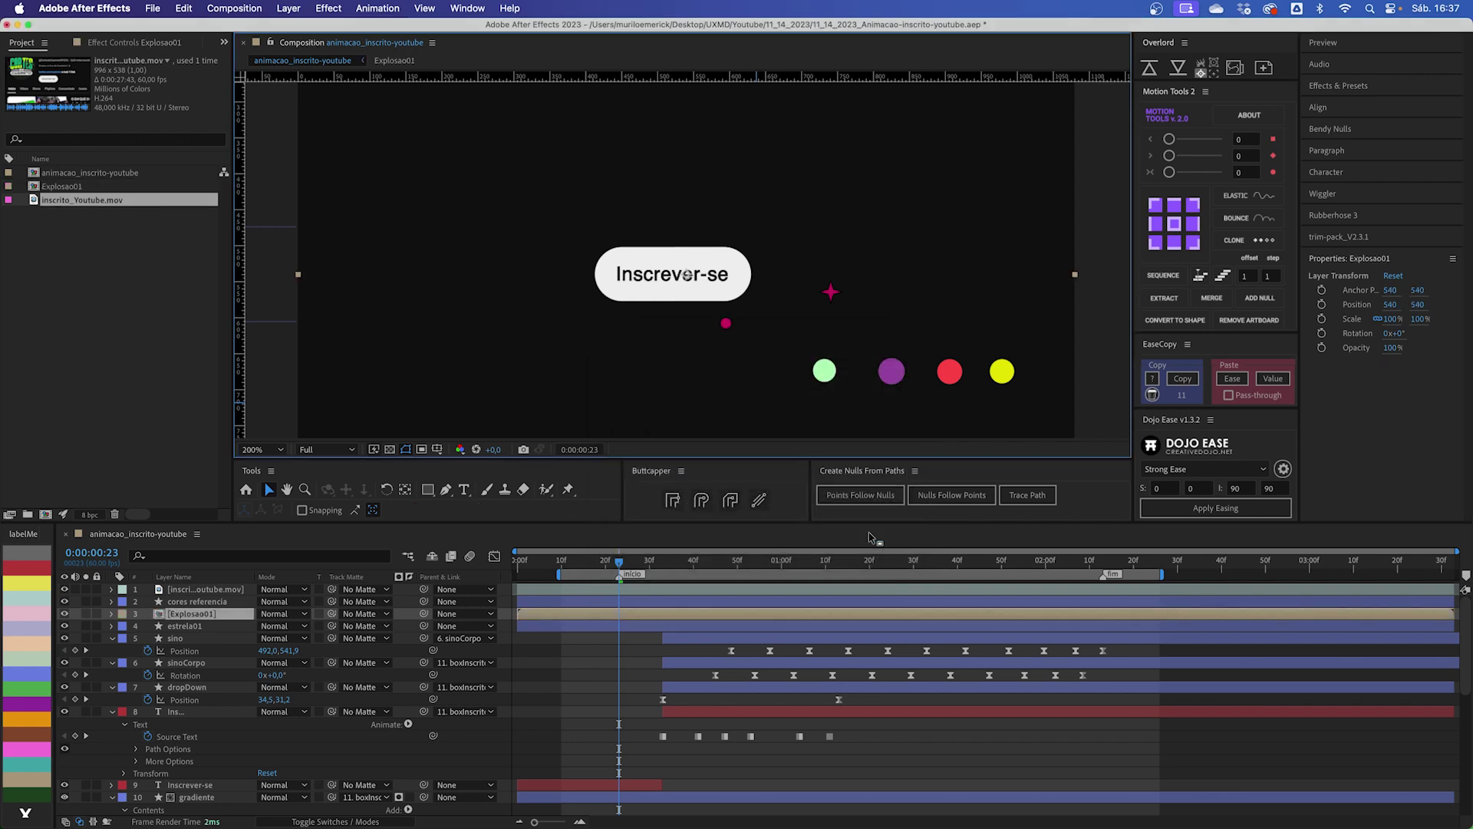
pyautogui.click(91, 188)
pyautogui.click(49, 454)
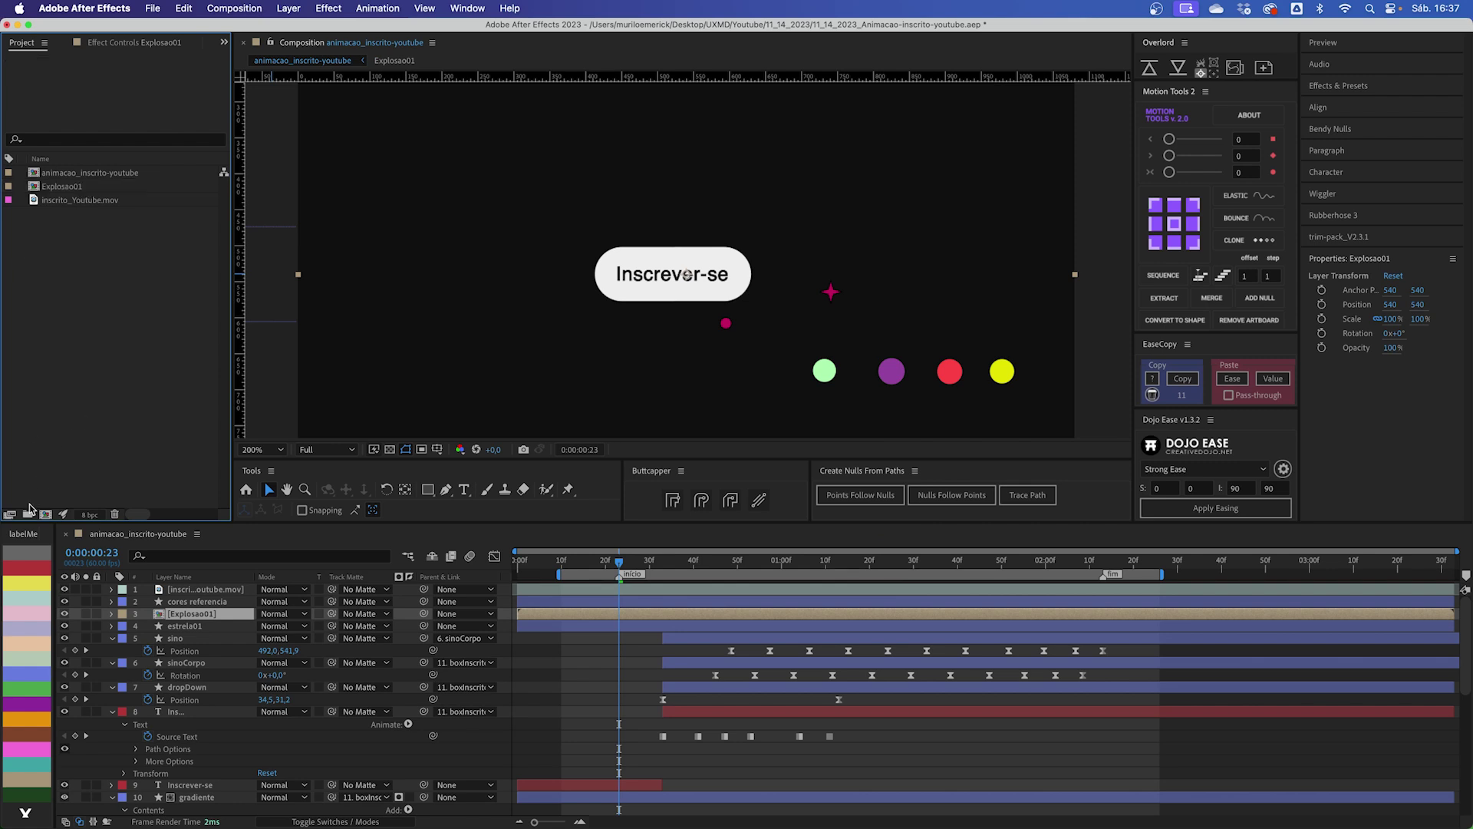
# Step: Create a project folder named "assets"
pyautogui.click(28, 514)
pyautogui.write('assets')
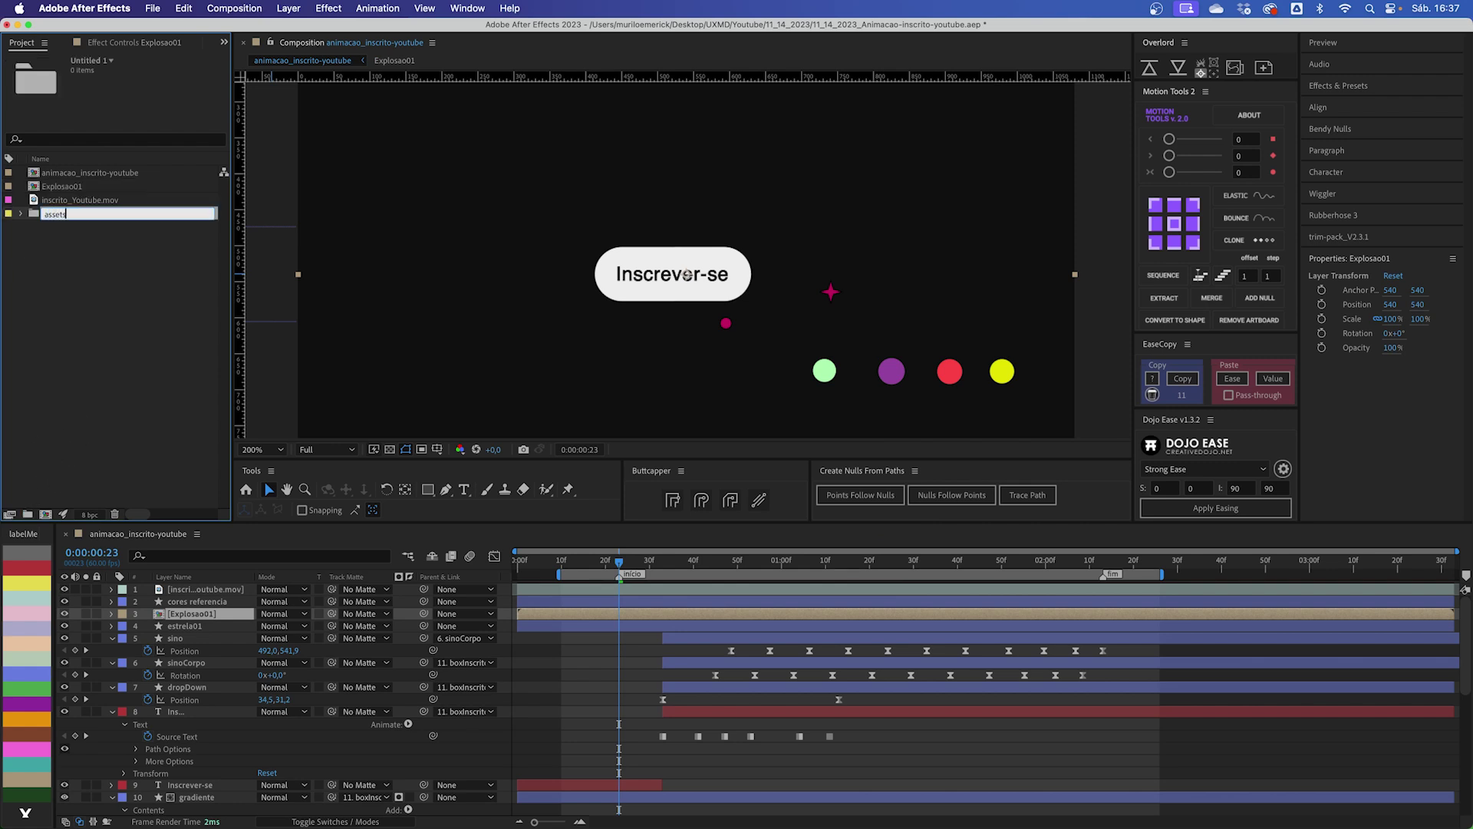
pyautogui.press('Return')
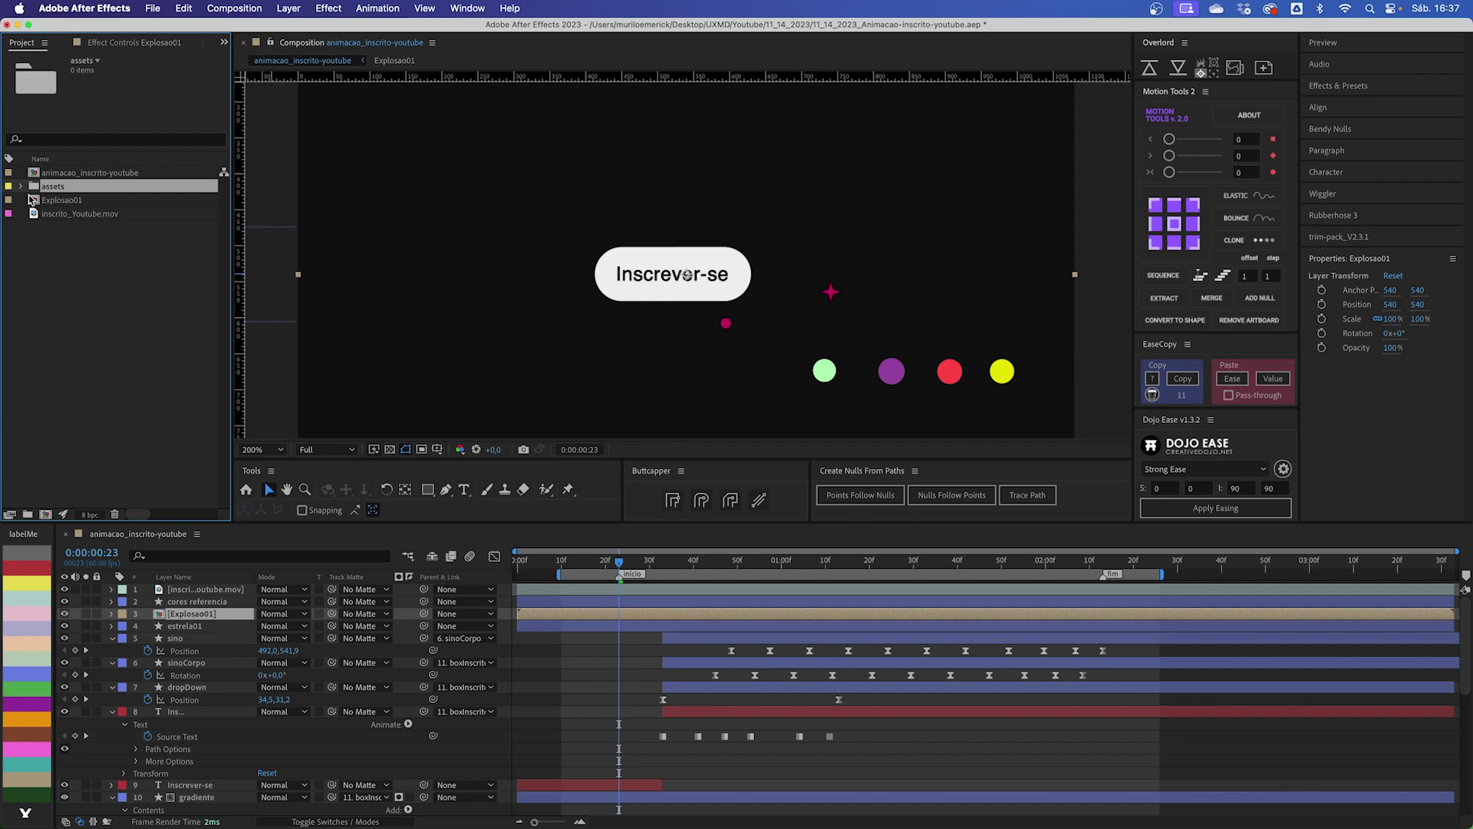
# Step: Create a "video" folder inside the assets folder and move inscrito_Youtube.mov into it
pyautogui.click(28, 515)
pyautogui.write('video')
pyautogui.press('Return')
pyautogui.moveTo(86, 230); pyautogui.dragTo(67, 200)
pyautogui.click(65, 189)
# Step: Create a project folder named "comps" and move the Explosao01 composition into it
pyautogui.click(27, 516)
pyautogui.write('comps')
pyautogui.press('Return')
pyautogui.moveTo(109, 227); pyautogui.dragTo(33, 204)
pyautogui.click(21, 185)
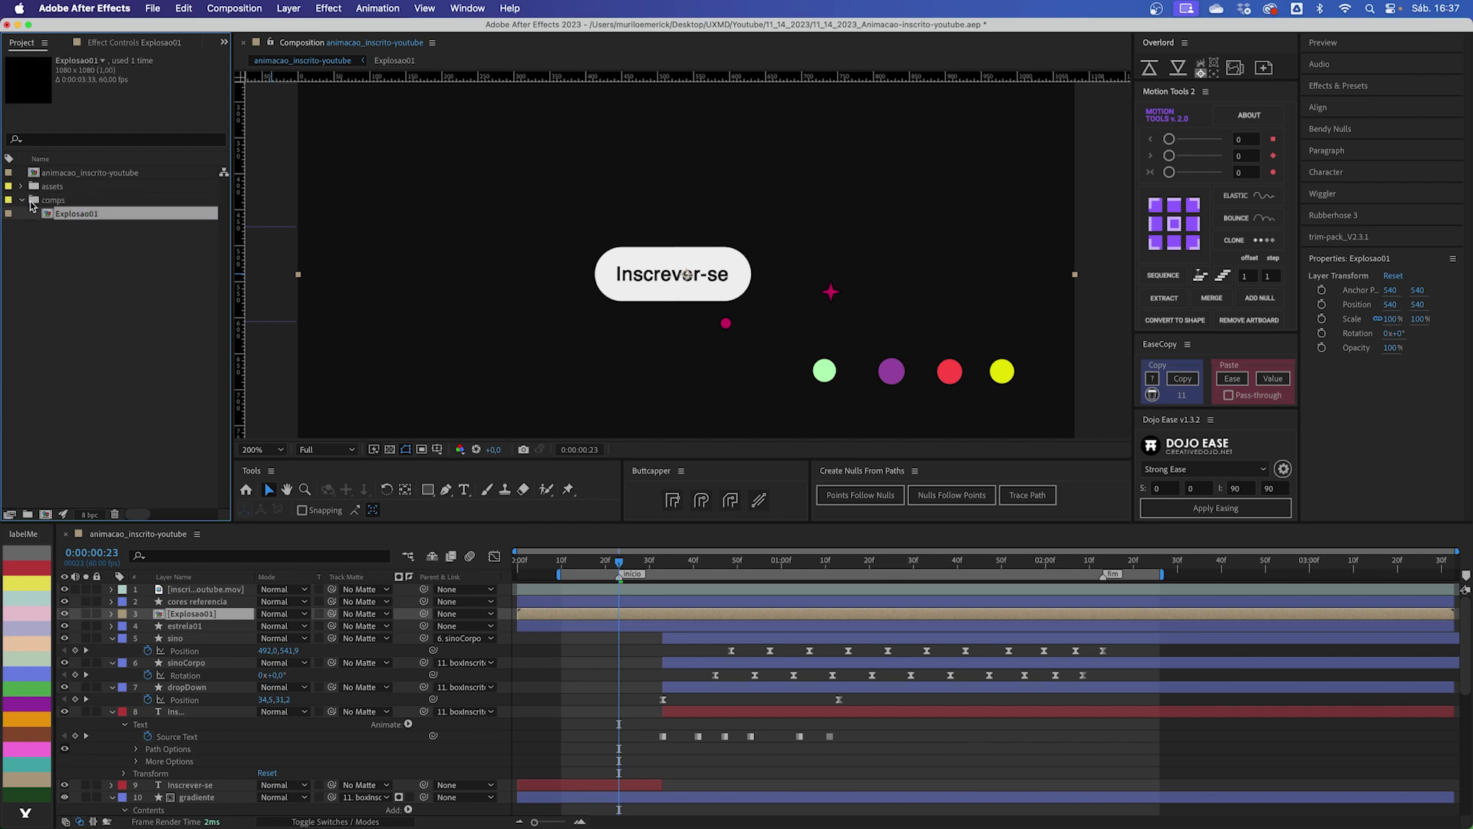
# Step: Open the Explosao01 composition and center the circulo01 layer in its frame
pyautogui.doubleClick(89, 213)
pyautogui.click(727, 309)
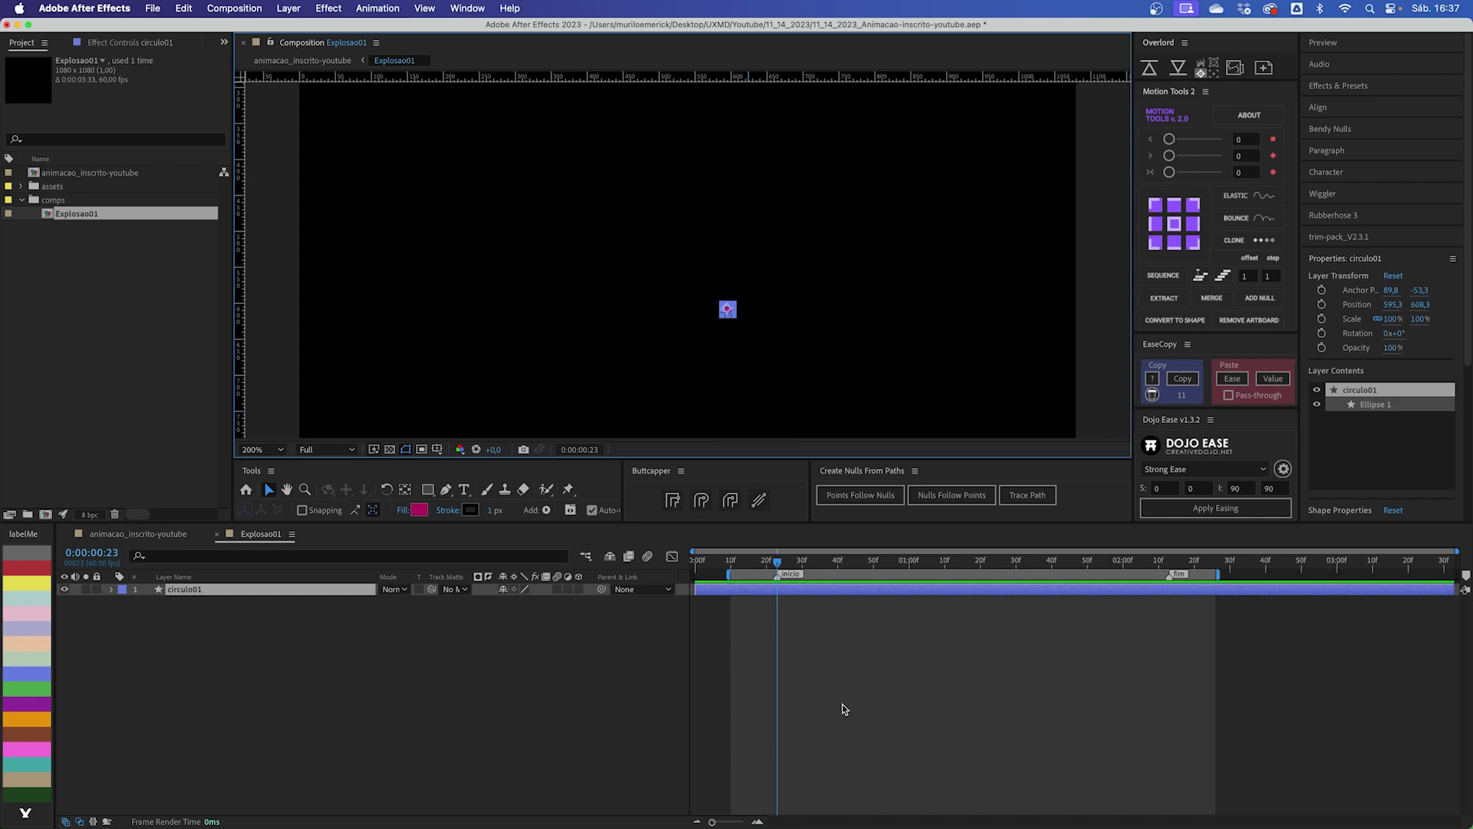
pyautogui.press('super+Home')
# Step: Resize the Explosao01 composition to 150 × 150 px and fit it in the viewer
pyautogui.click(836, 687)
pyautogui.press('super+k')
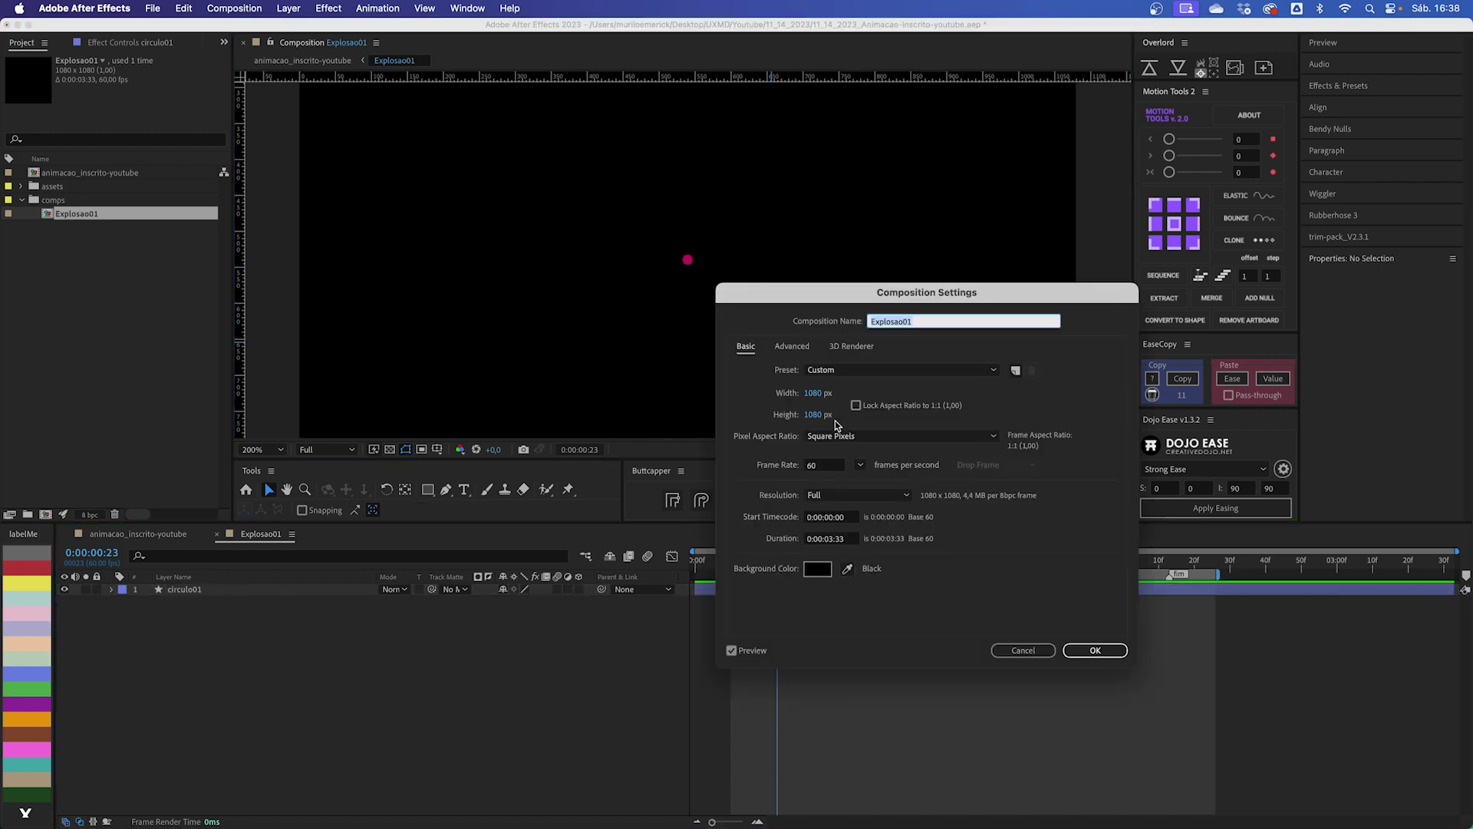
pyautogui.write('150')
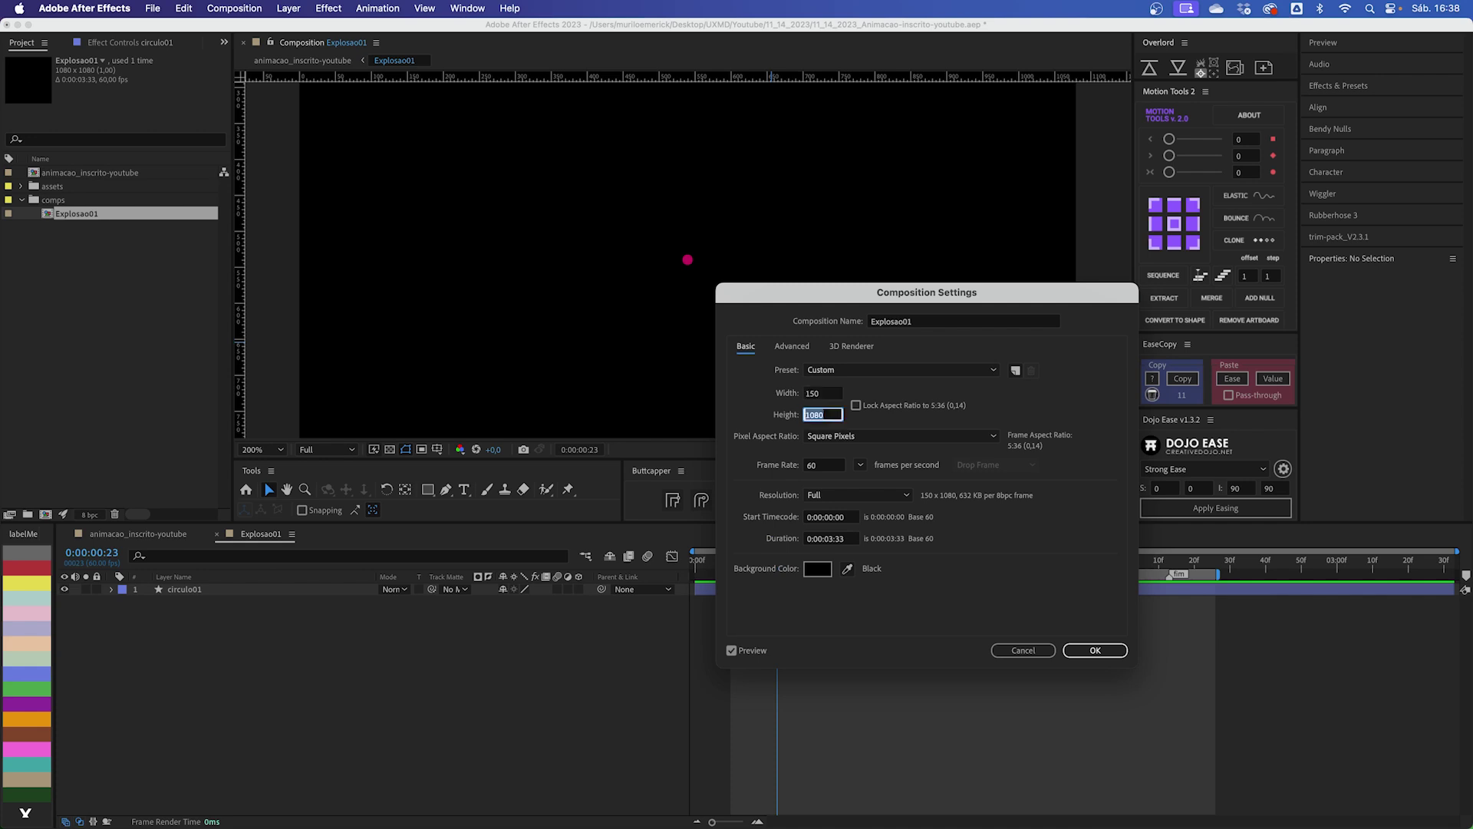
pyautogui.press('Tab')
pyautogui.write('150')
pyautogui.press('Tab')
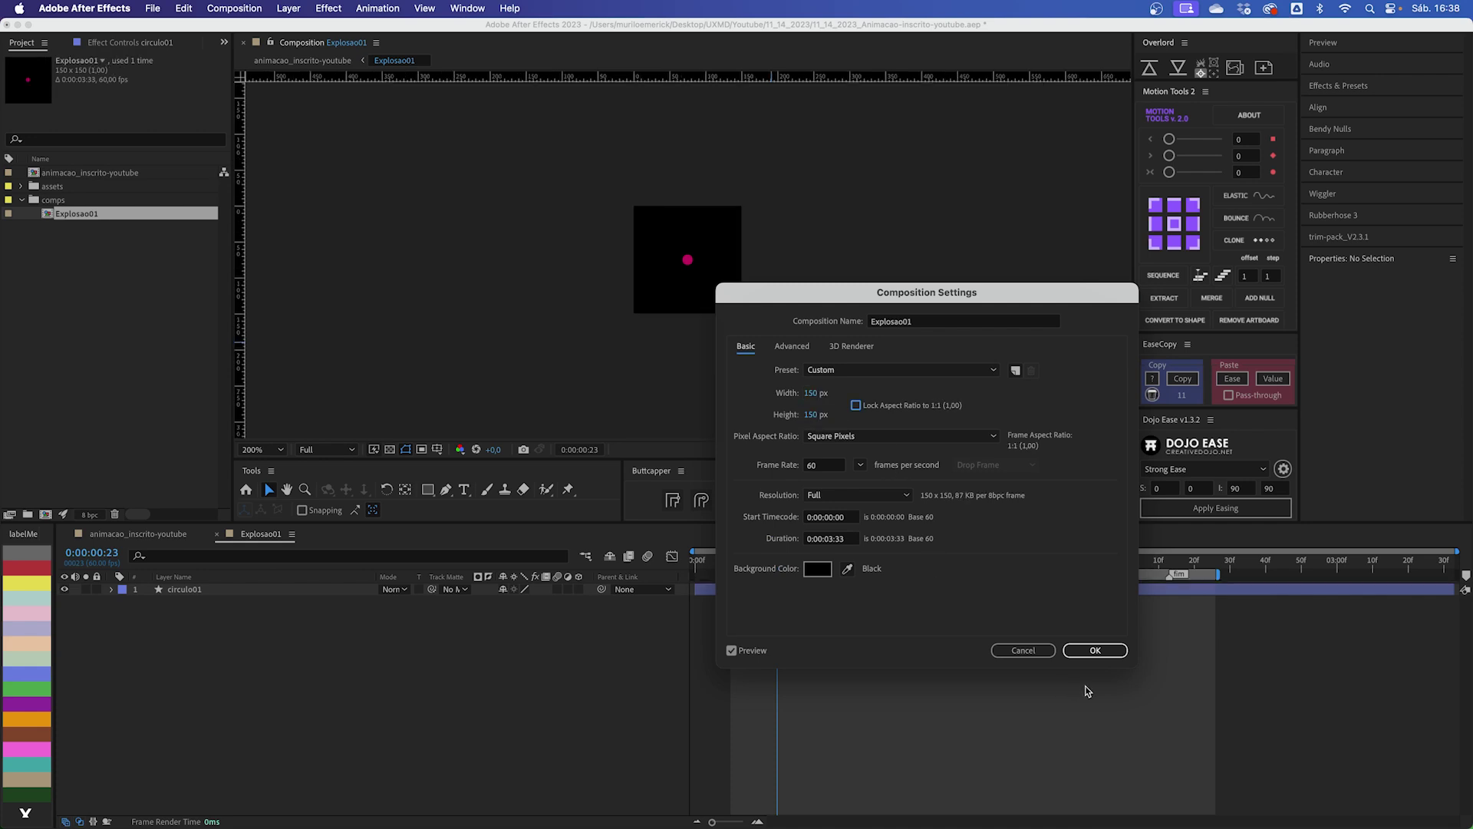
pyautogui.click(1096, 650)
pyautogui.hotkey('shift', '/')
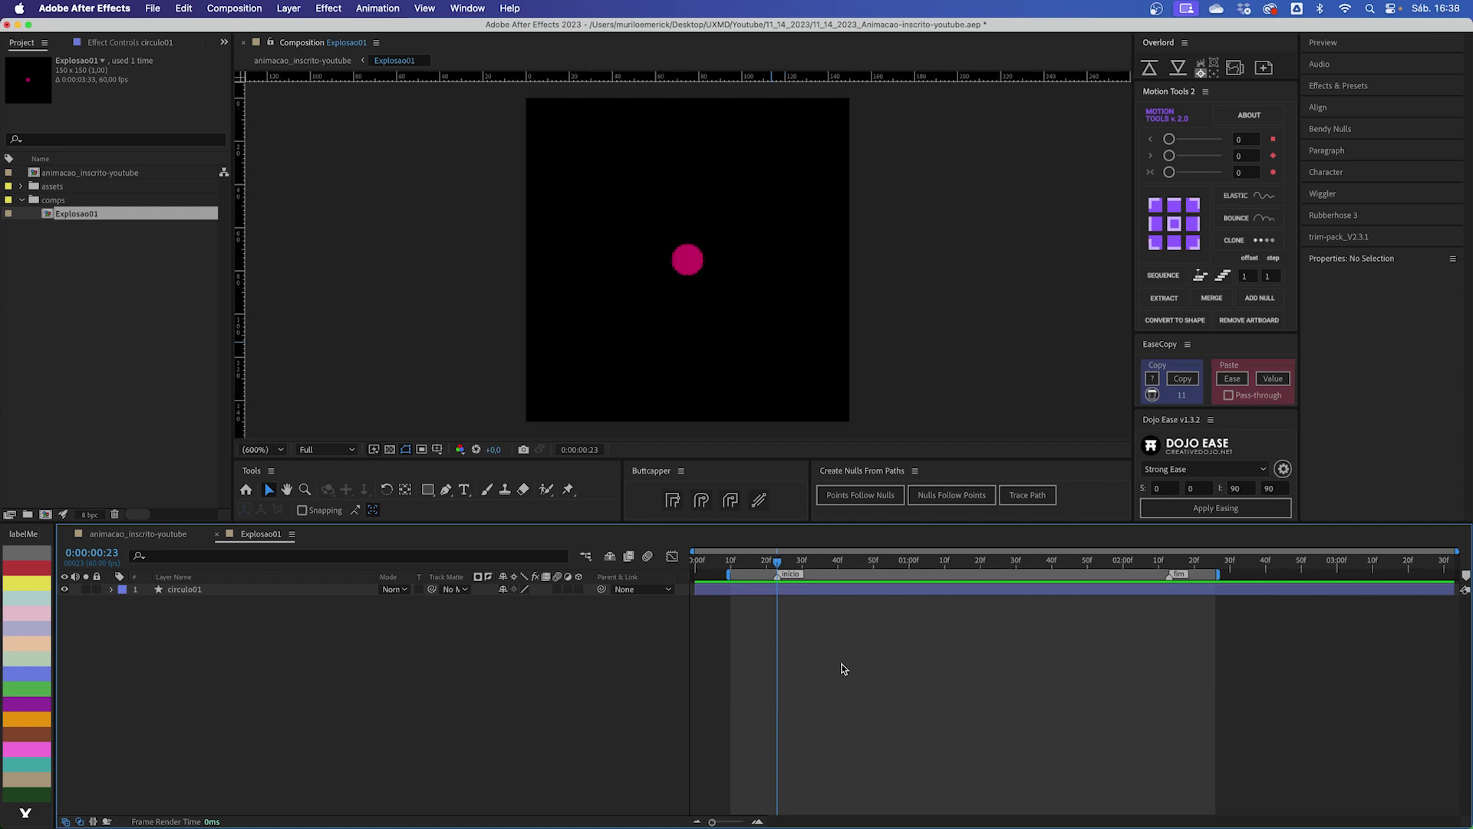
# Step: Set the start of the work area to 0:00:00:00
pyautogui.moveTo(766, 565); pyautogui.dragTo(691, 566)
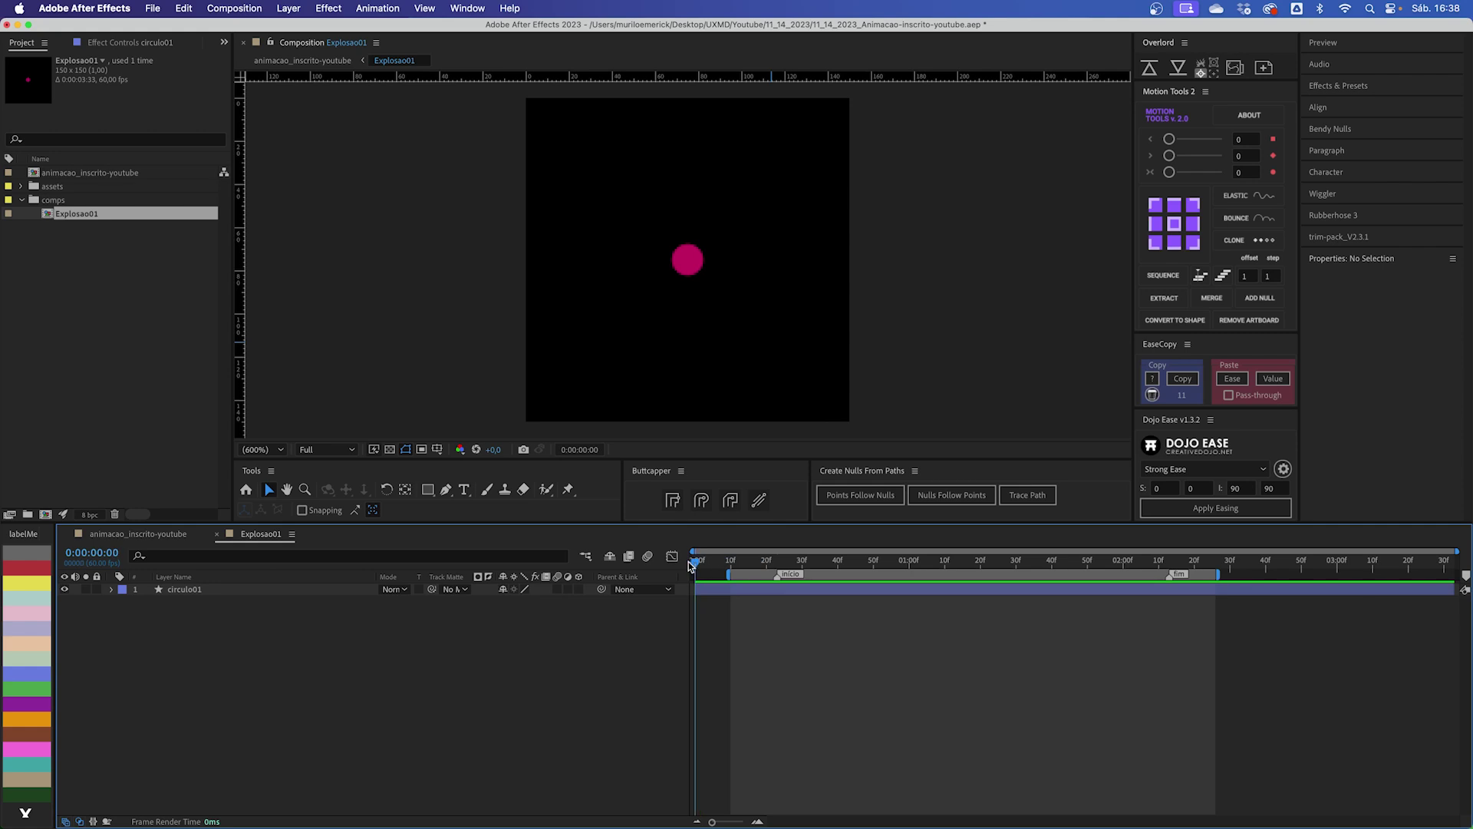
pyautogui.press('b')
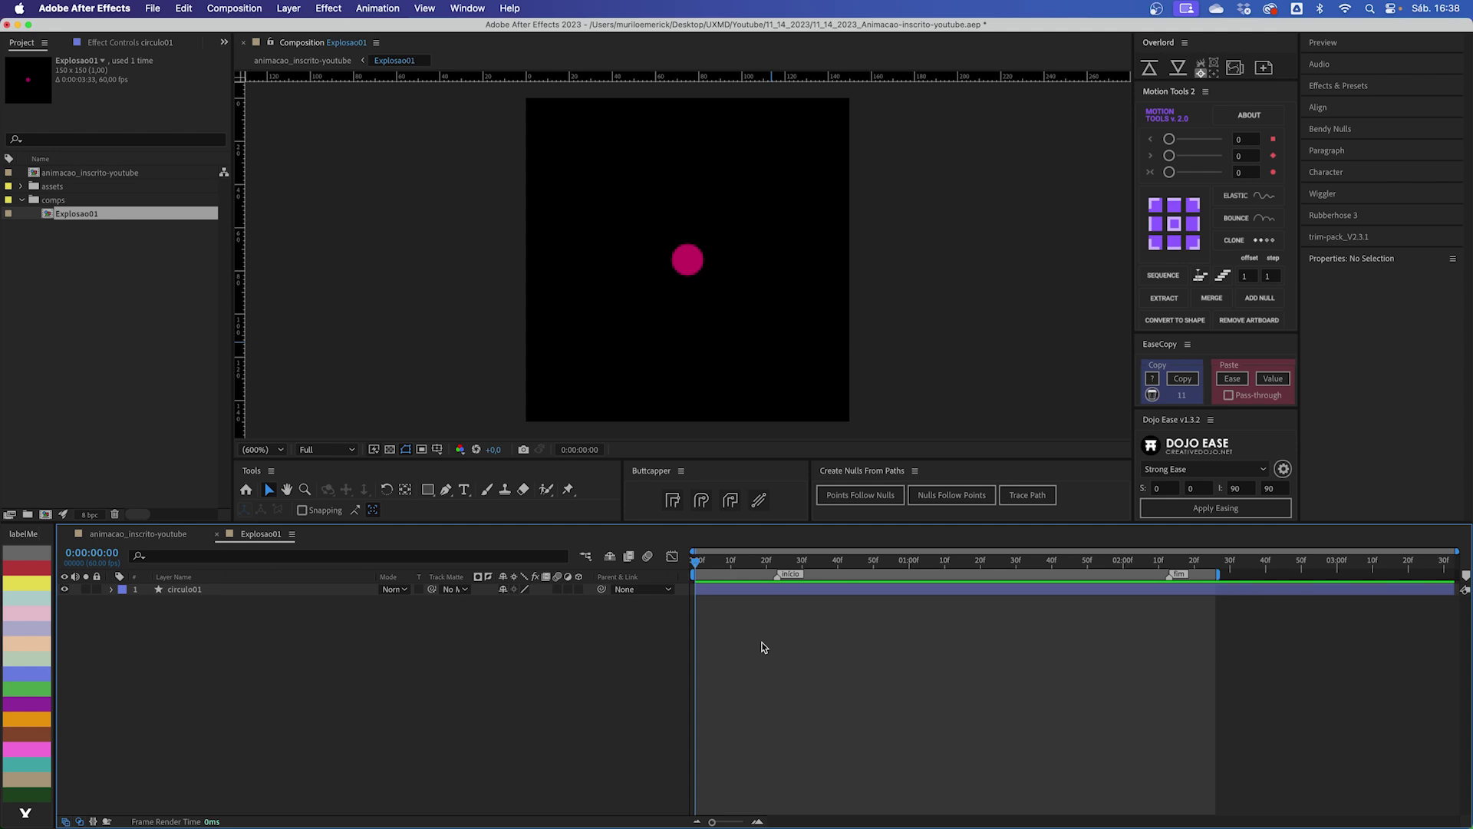
# Step: Move the first composition marker to 0:00:00:25 and change its comment to "explosão"
pyautogui.hotkey('shift', 'pagedown')
pyautogui.hotkey('shift', 'pagedown')
pyautogui.press('pagedown')
pyautogui.press('pagedown')
pyautogui.press('pagedown')
pyautogui.press('pagedown')
pyautogui.press('pagedown')
pyautogui.doubleClick(783, 577)
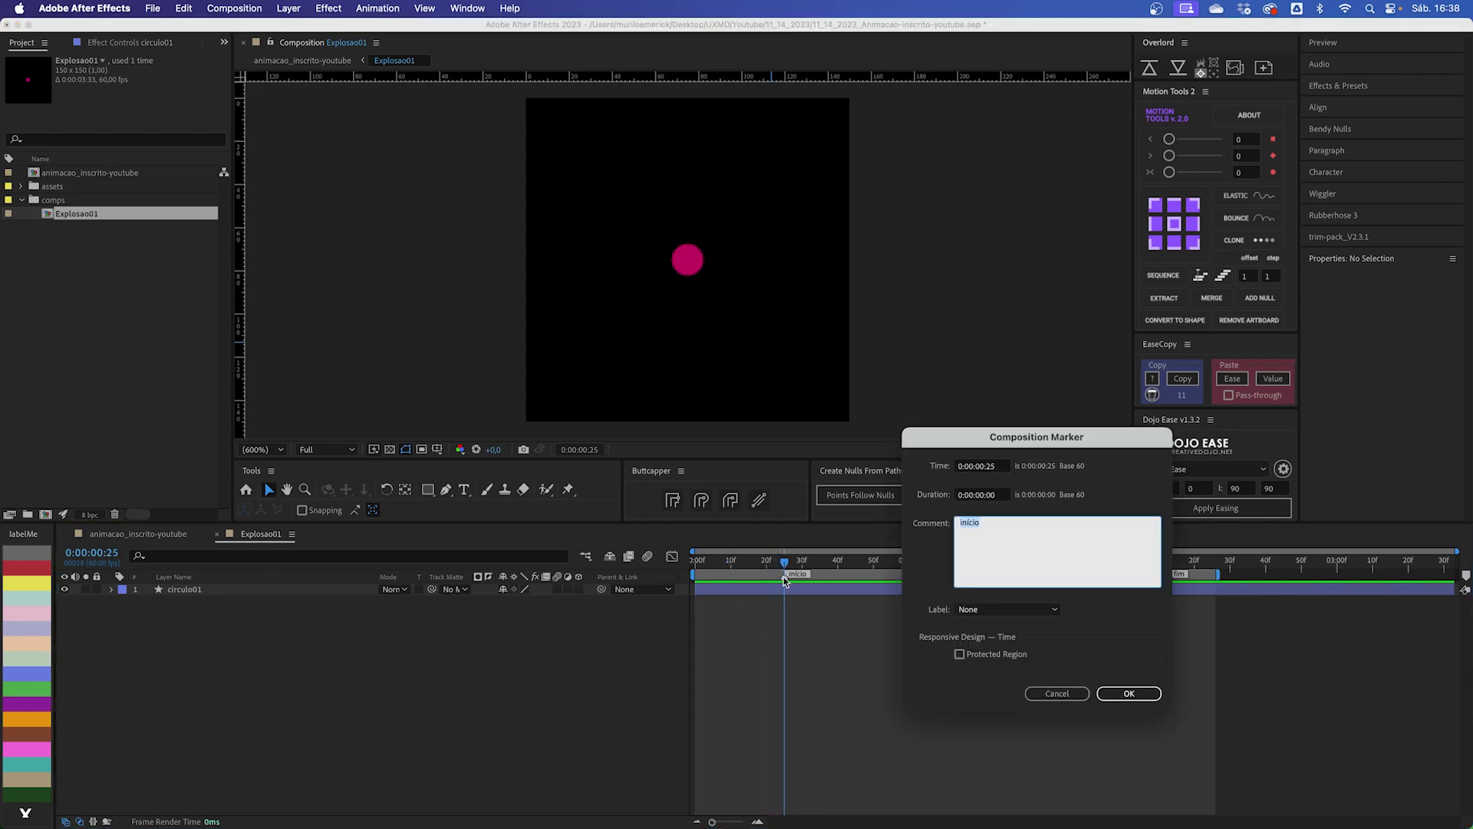
pyautogui.write('explosão')
pyautogui.press('Return')
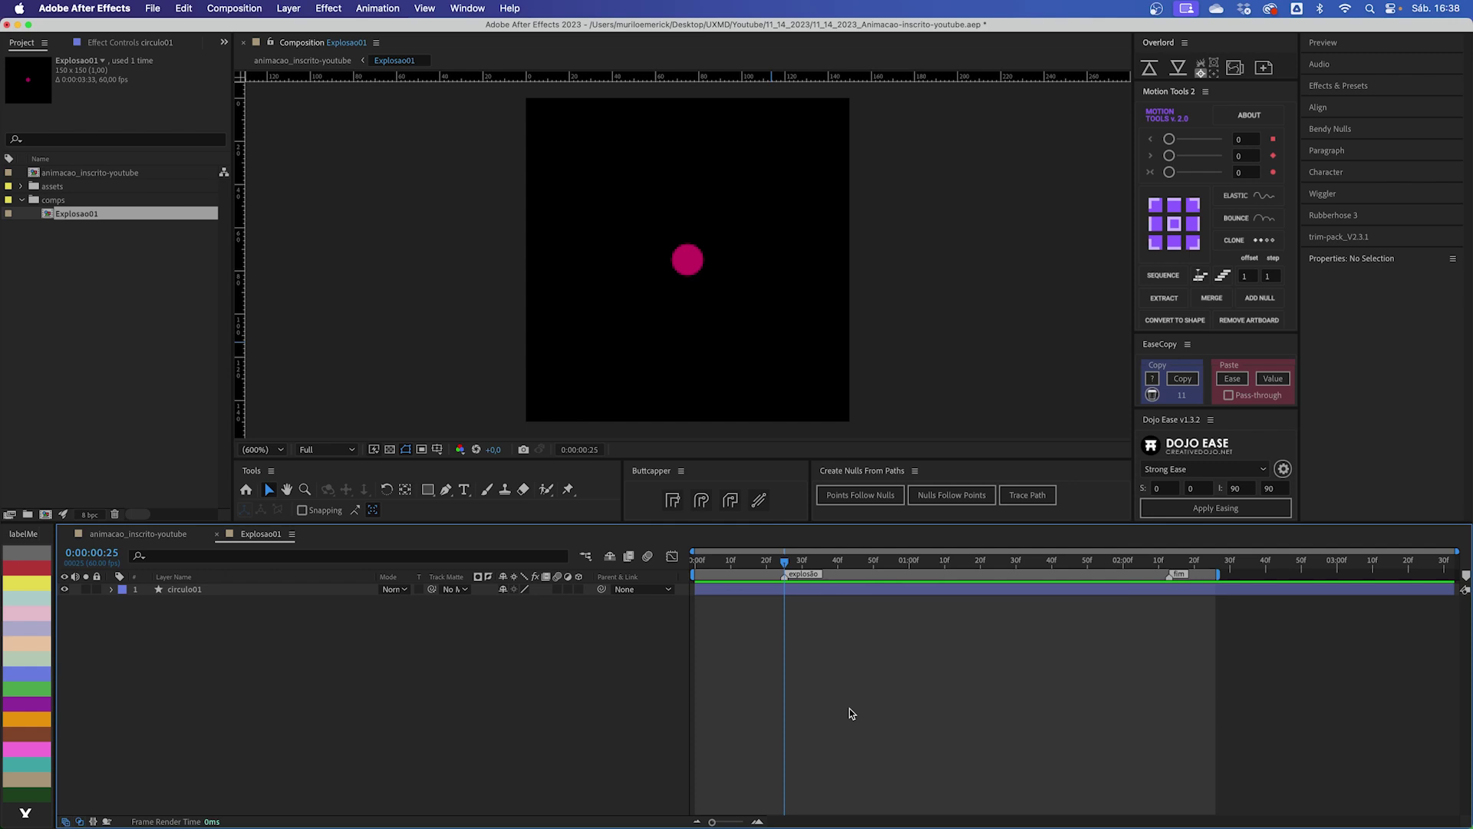
# Step: Set the end of the work area at 0:00:00:50
pyautogui.hotkey('shift', 'pagedown')
pyautogui.hotkey('shift', 'pagedown')
pyautogui.press('pagedown')
pyautogui.press('pagedown')
pyautogui.press('pagedown')
pyautogui.press('pagedown')
pyautogui.press('pagedown')
pyautogui.press('n')
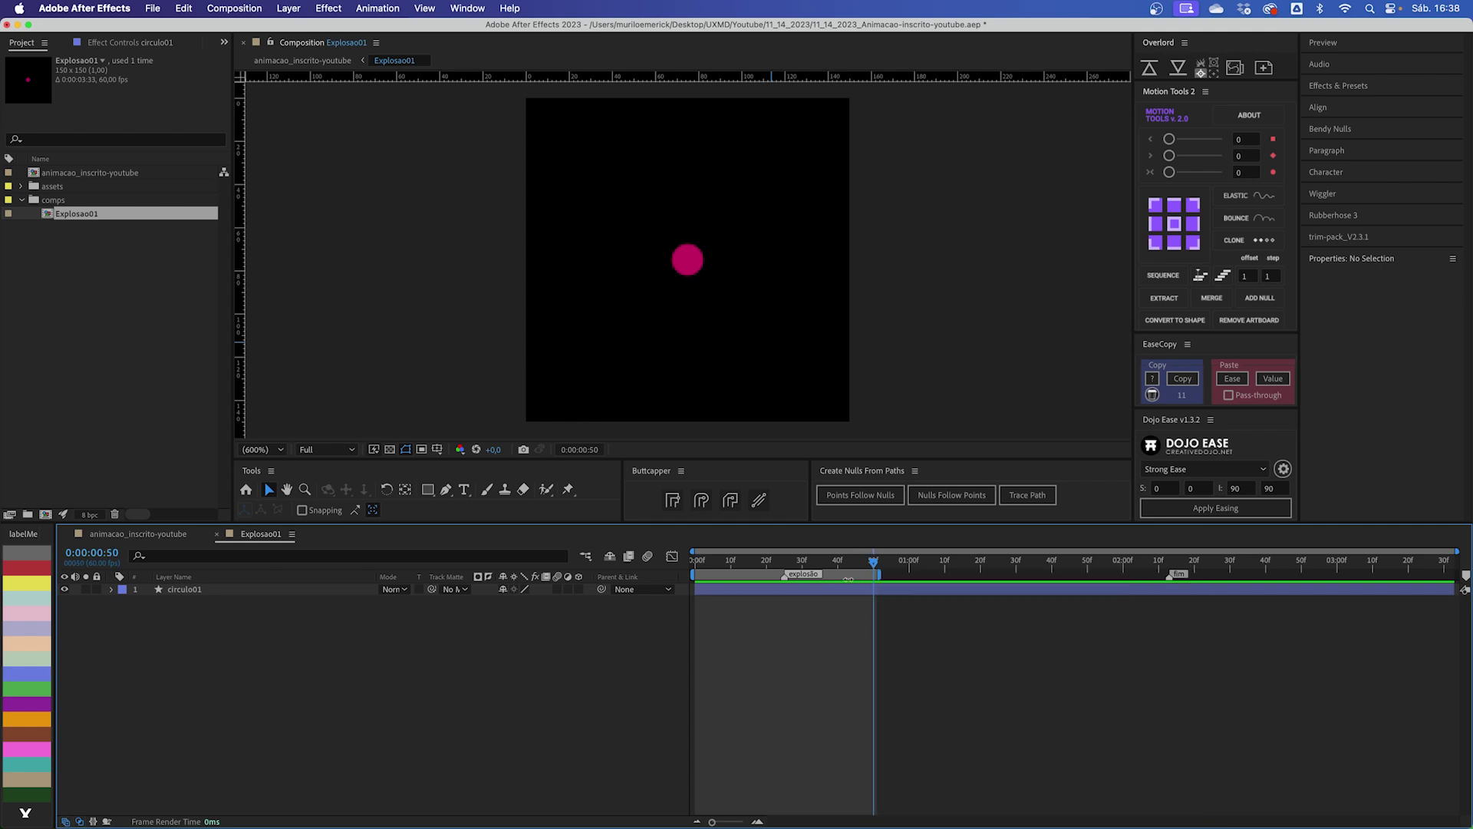
# Step: Trim the Explosao01 composition to its work area
pyautogui.press('pagedown')
pyautogui.press('pagedown')
pyautogui.press('pagedown')
pyautogui.press('pagedown')
pyautogui.press('pagedown')
pyautogui.press('pagedown')
pyautogui.press('pagedown')
pyautogui.press('pagedown')
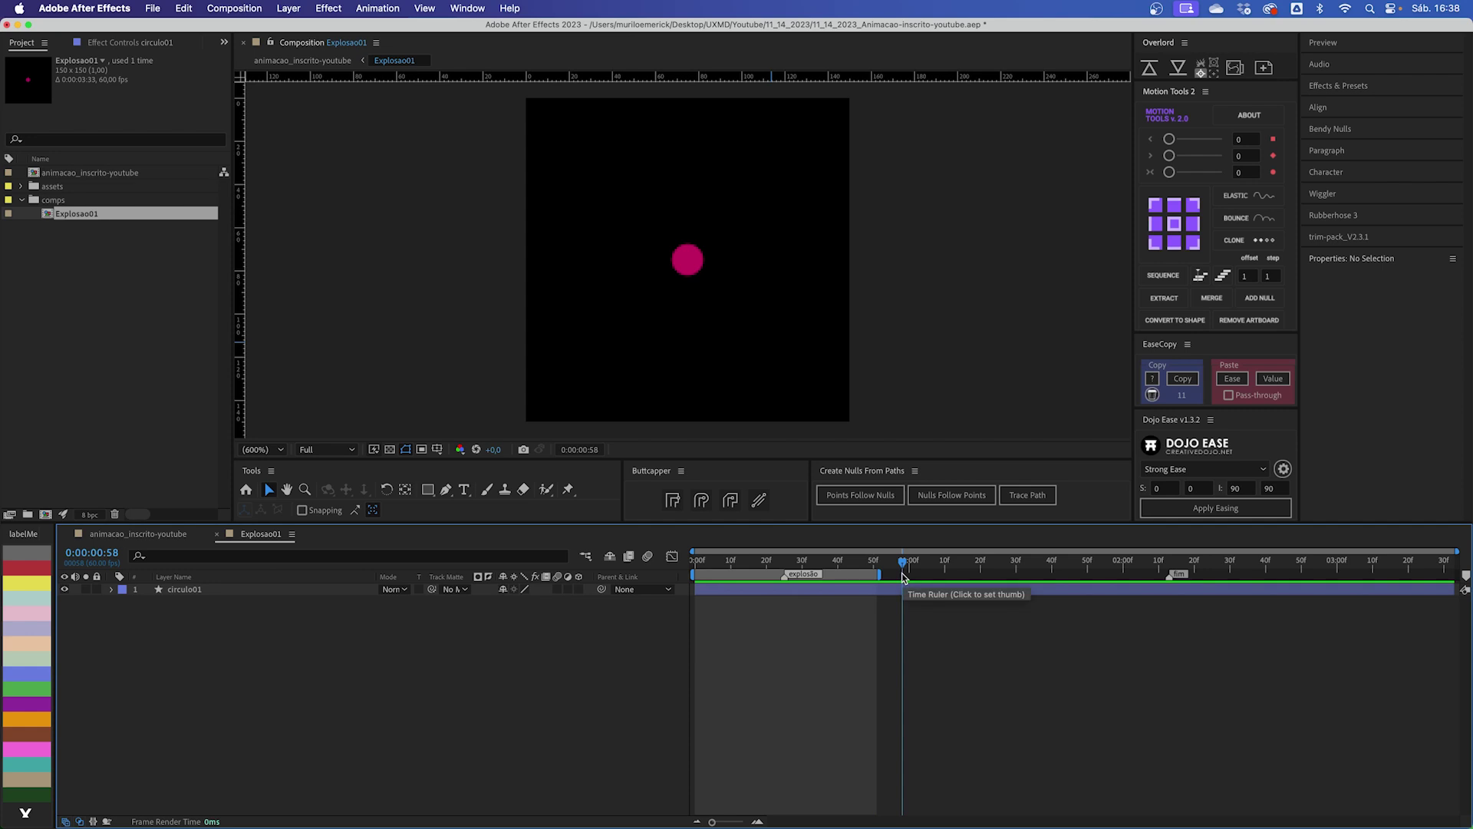
pyautogui.rightClick(872, 575)
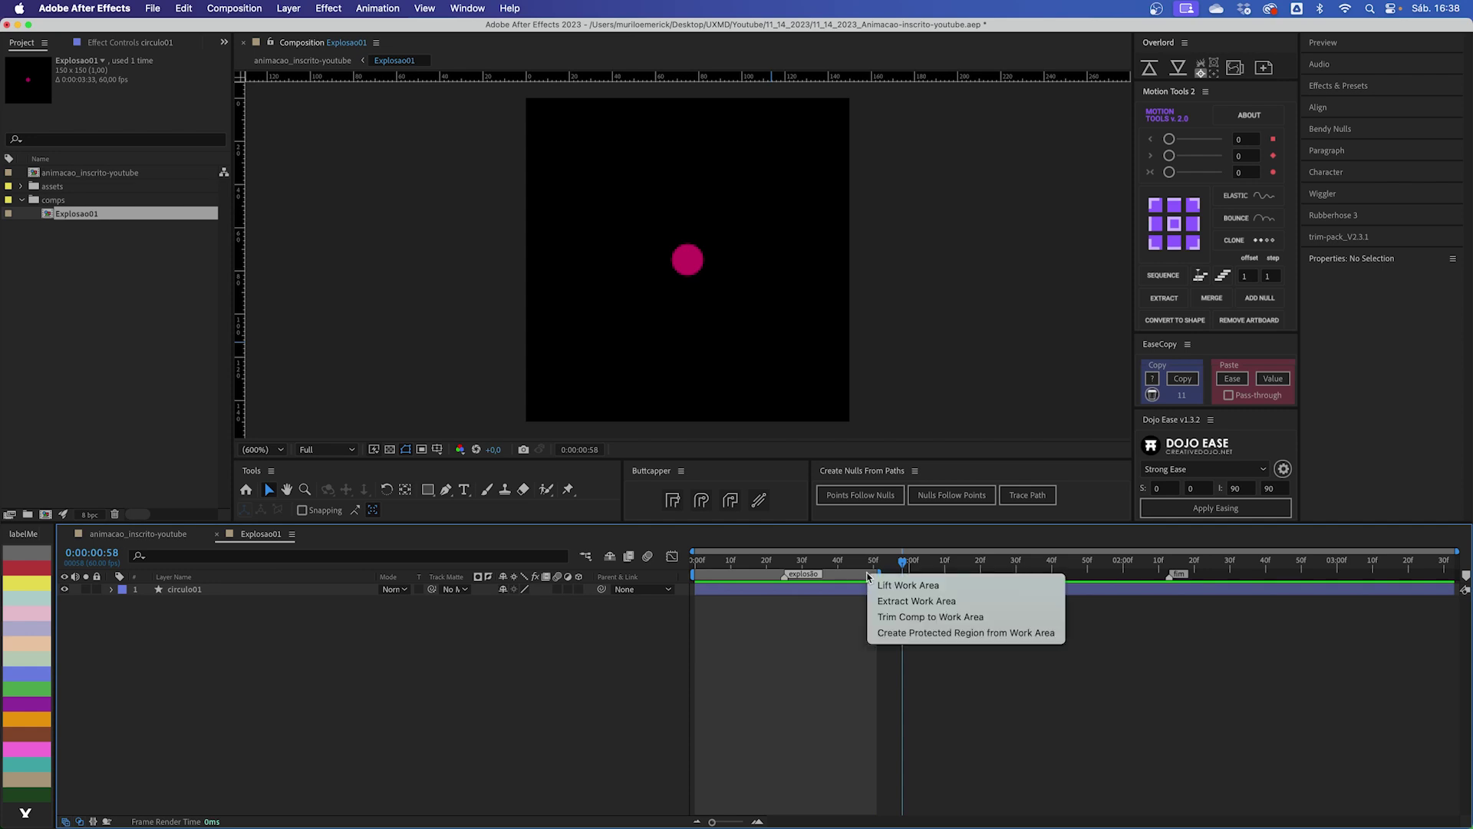
pyautogui.click(951, 620)
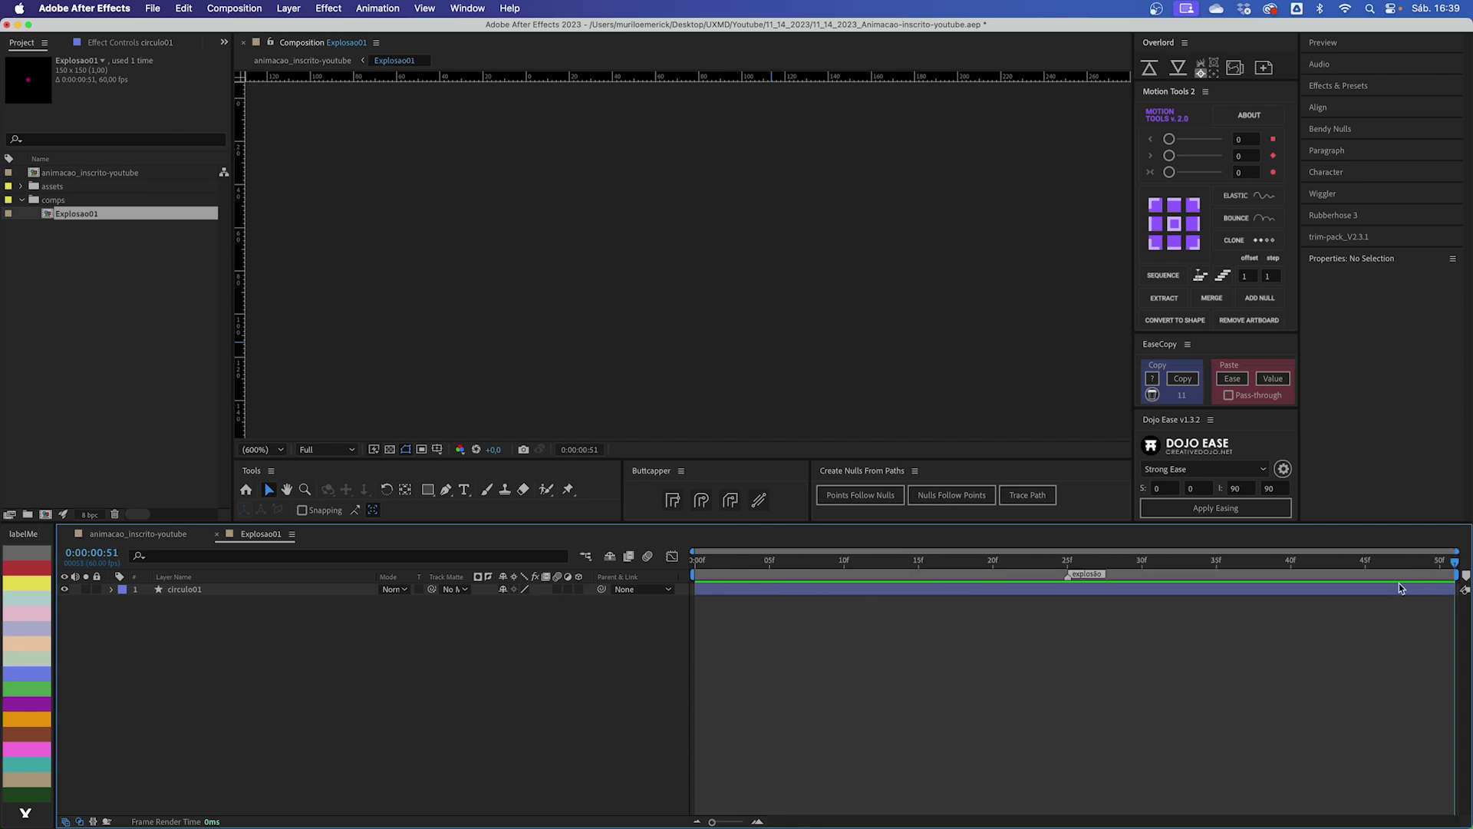
# Step: Add a Fill 1 Color keyframe to circulo01 at the explosão marker, 0:00:00:25, and display only the layer's keyframed property
pyautogui.moveTo(1454, 569); pyautogui.dragTo(1068, 573)
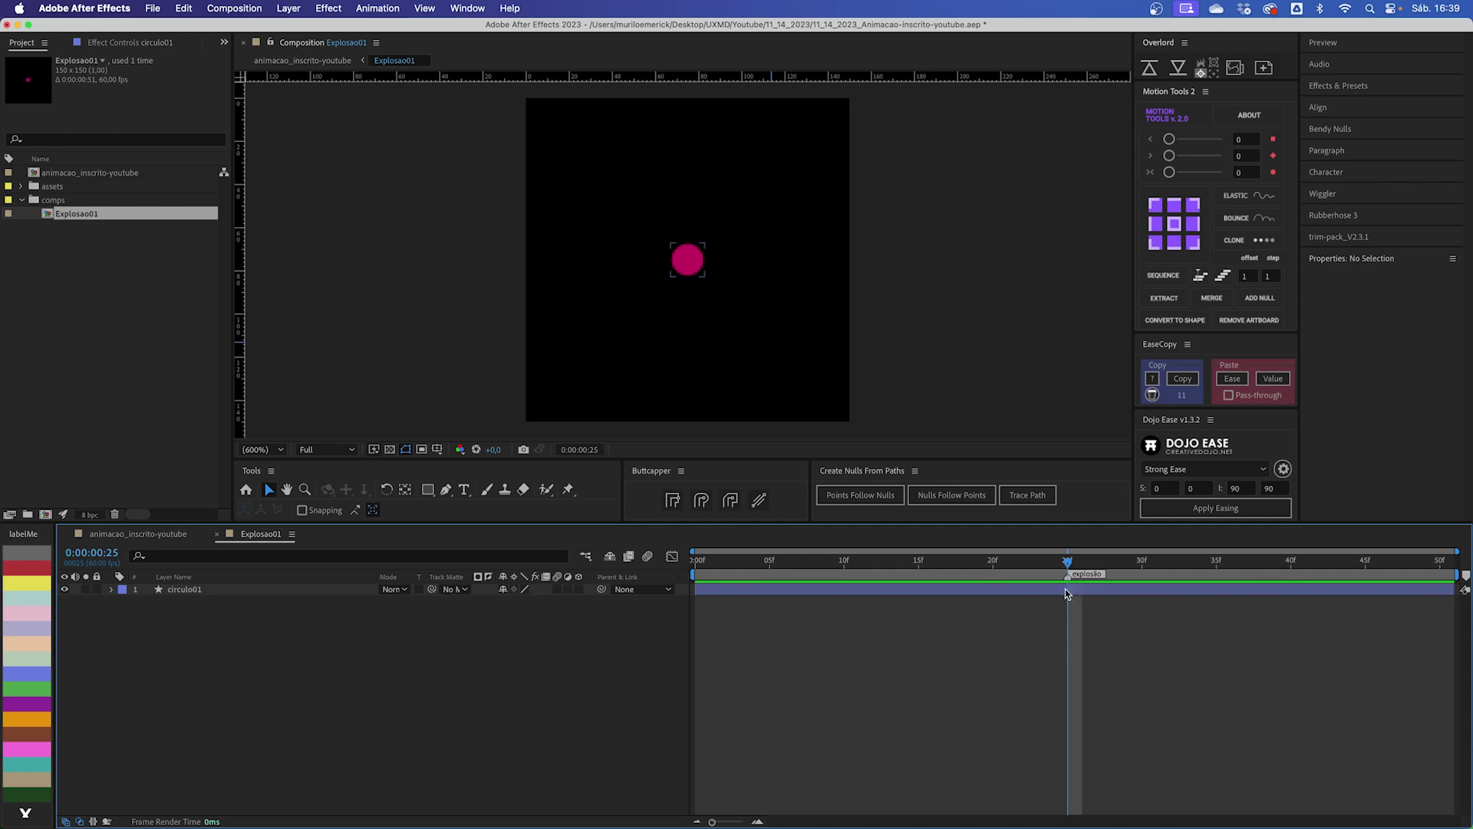
pyautogui.click(1065, 588)
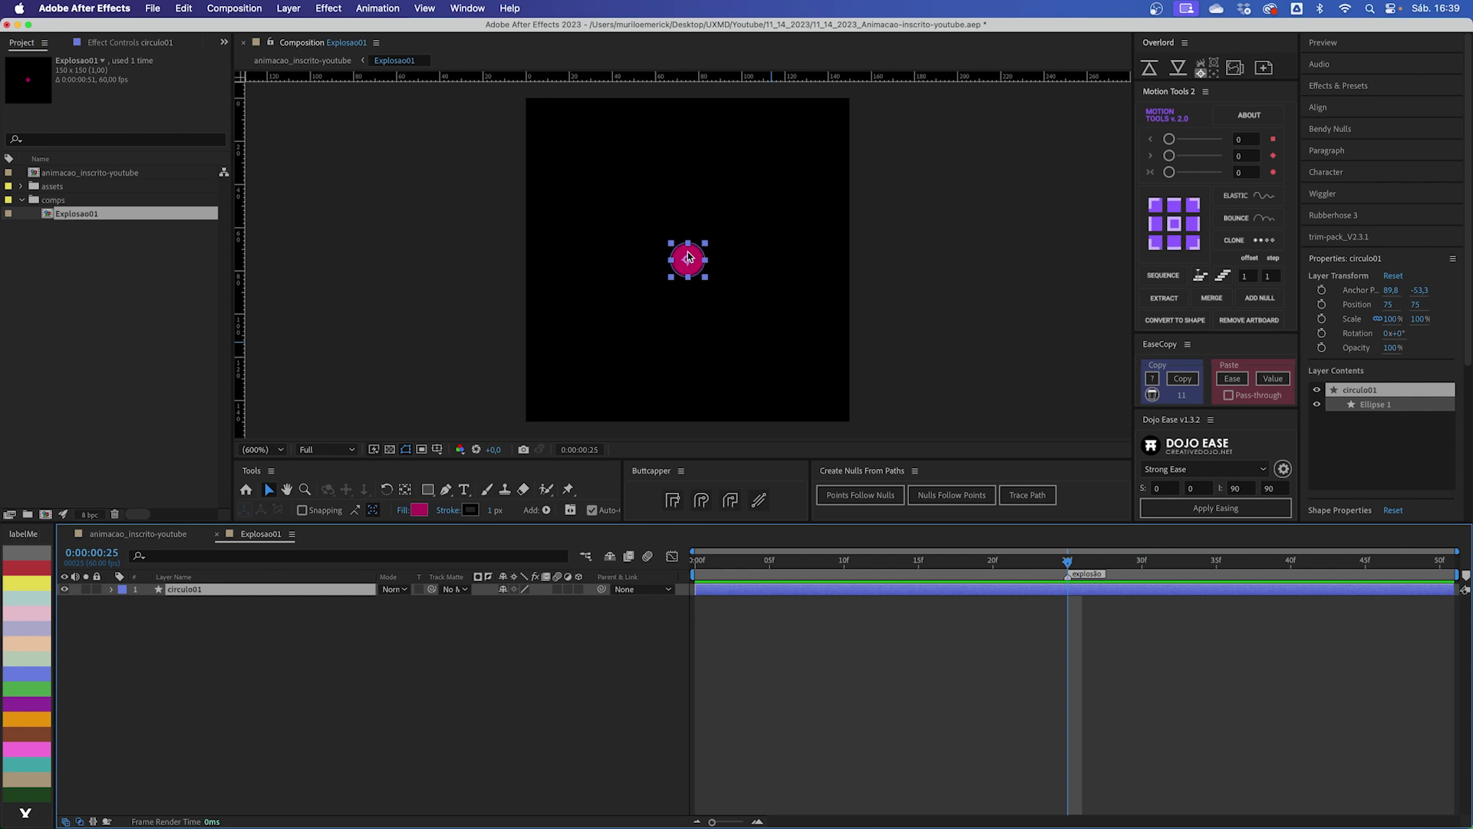
pyautogui.press('u')
pyautogui.press('u')
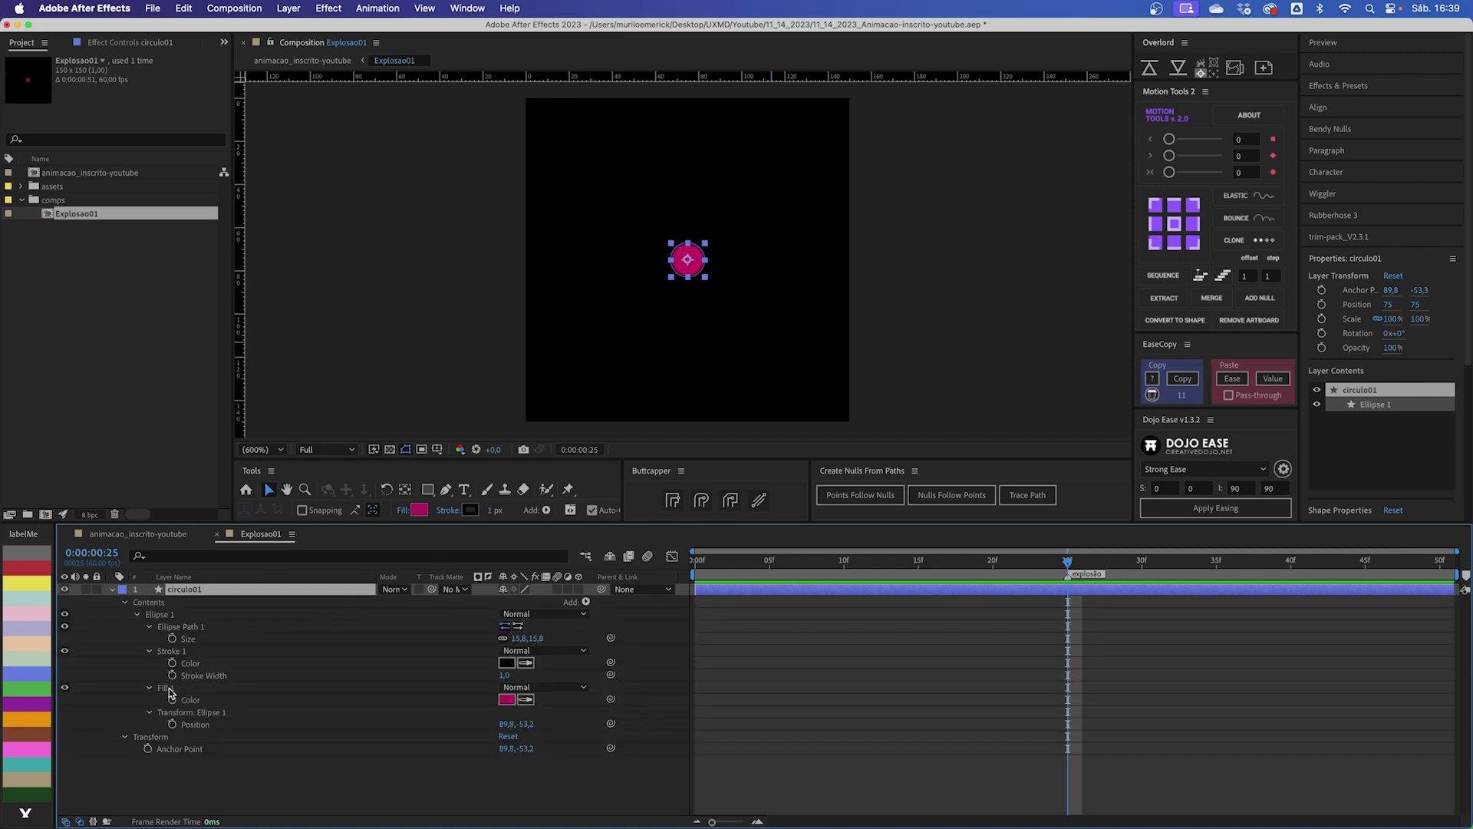
pyautogui.click(185, 654)
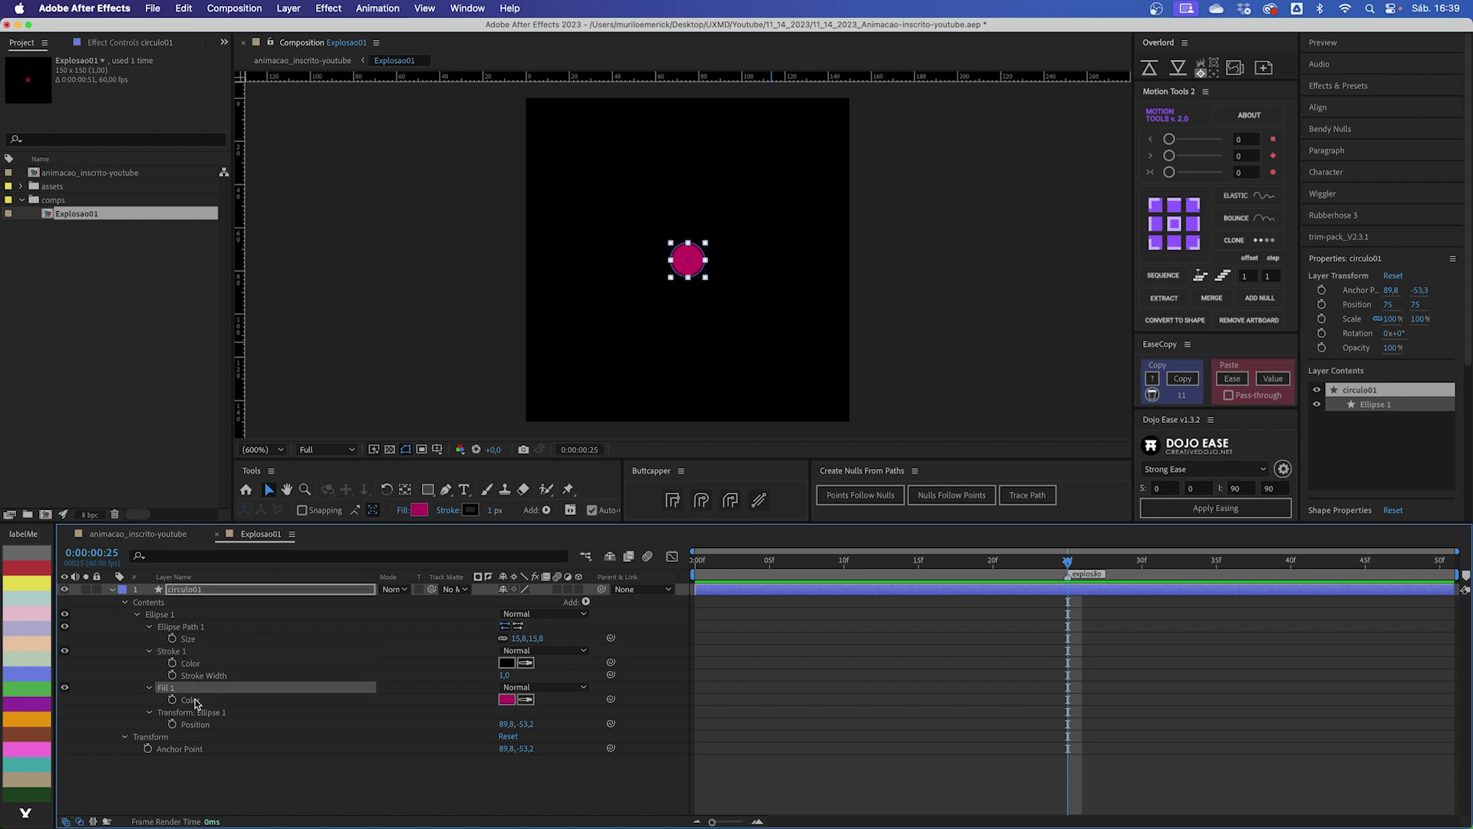
pyautogui.click(173, 699)
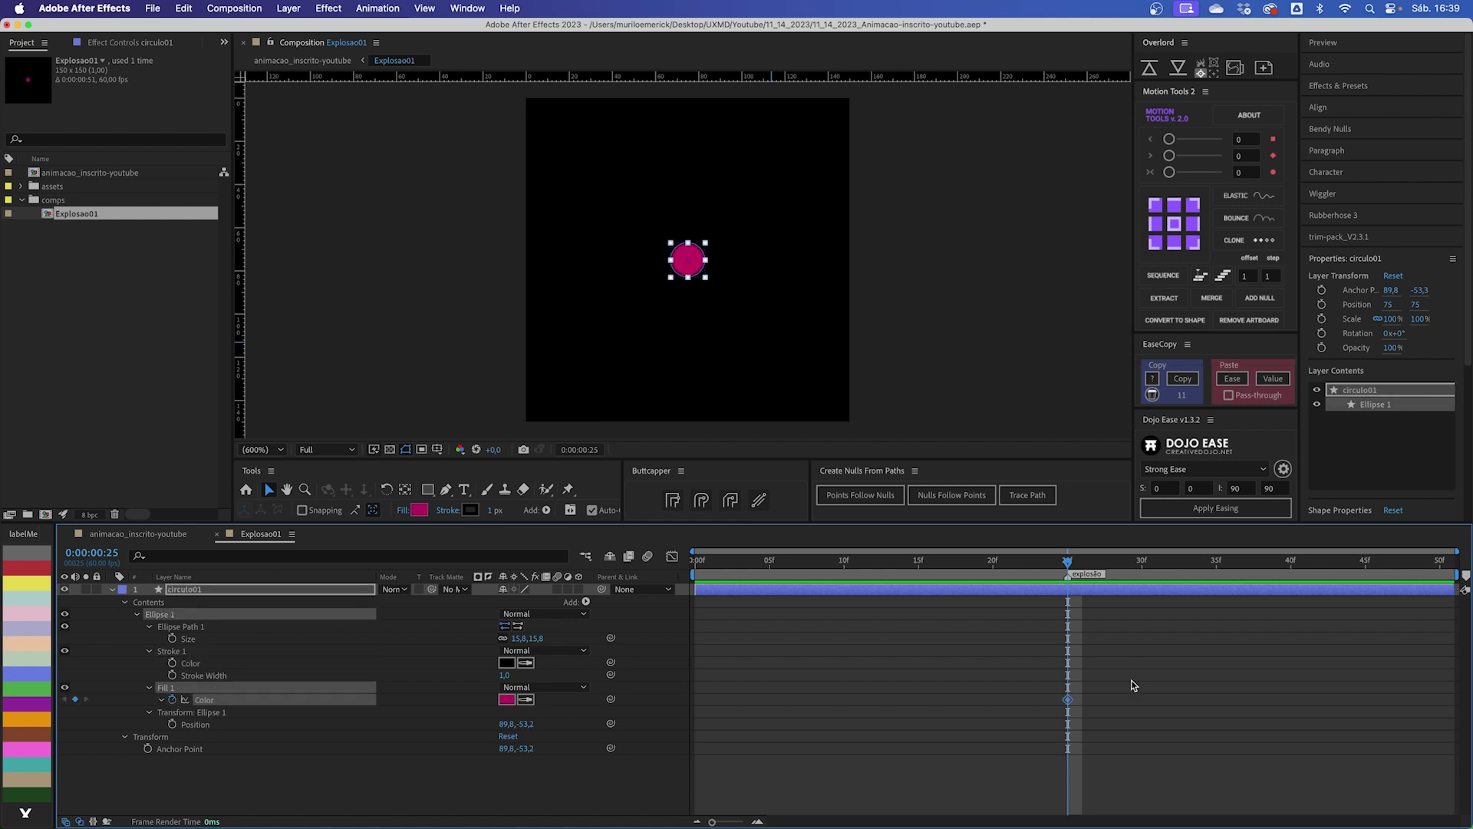
pyautogui.press('super+Left')
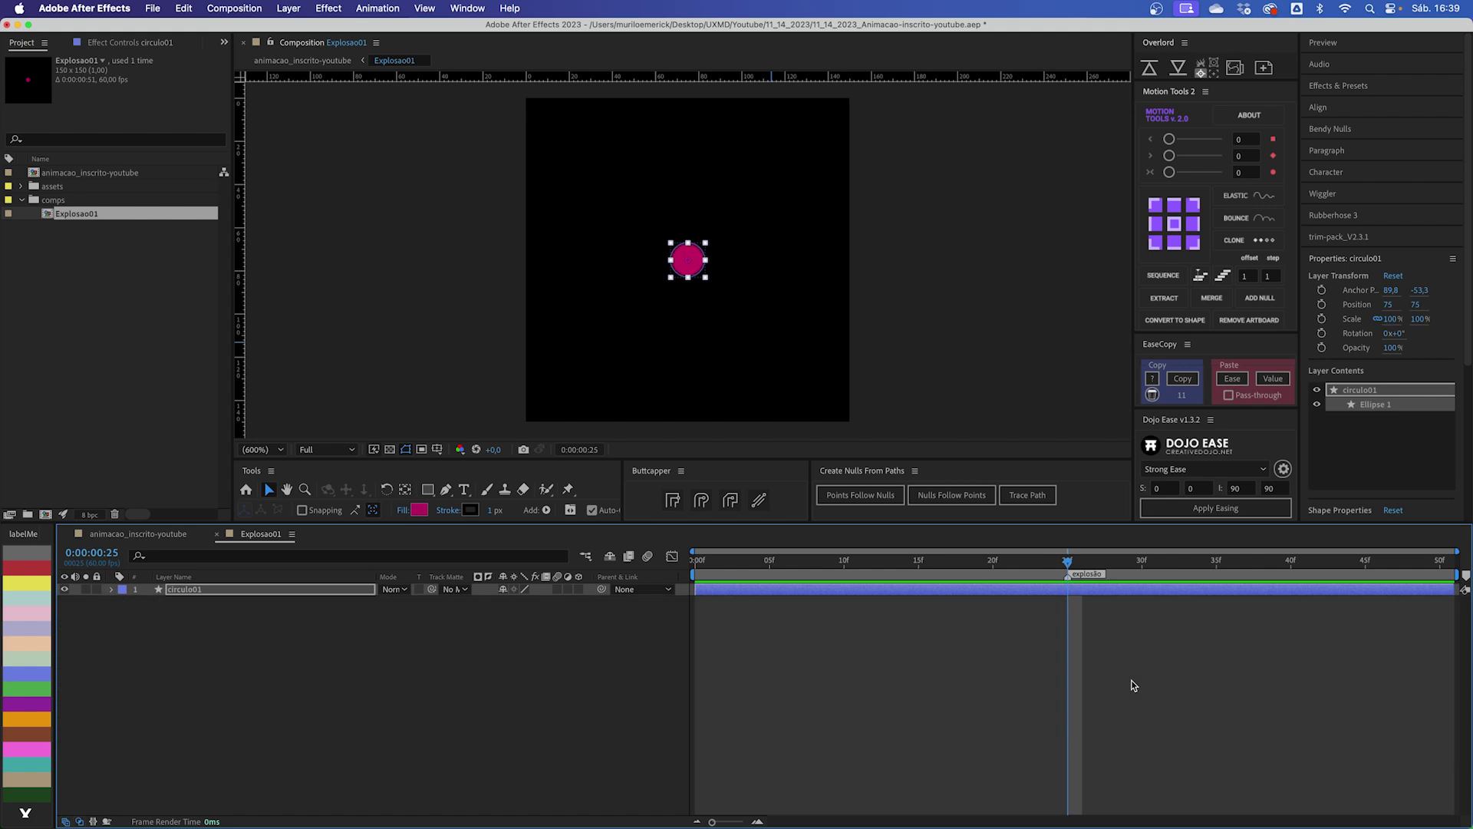
pyautogui.click(1085, 670)
pyautogui.click(1075, 591)
pyautogui.press('u')
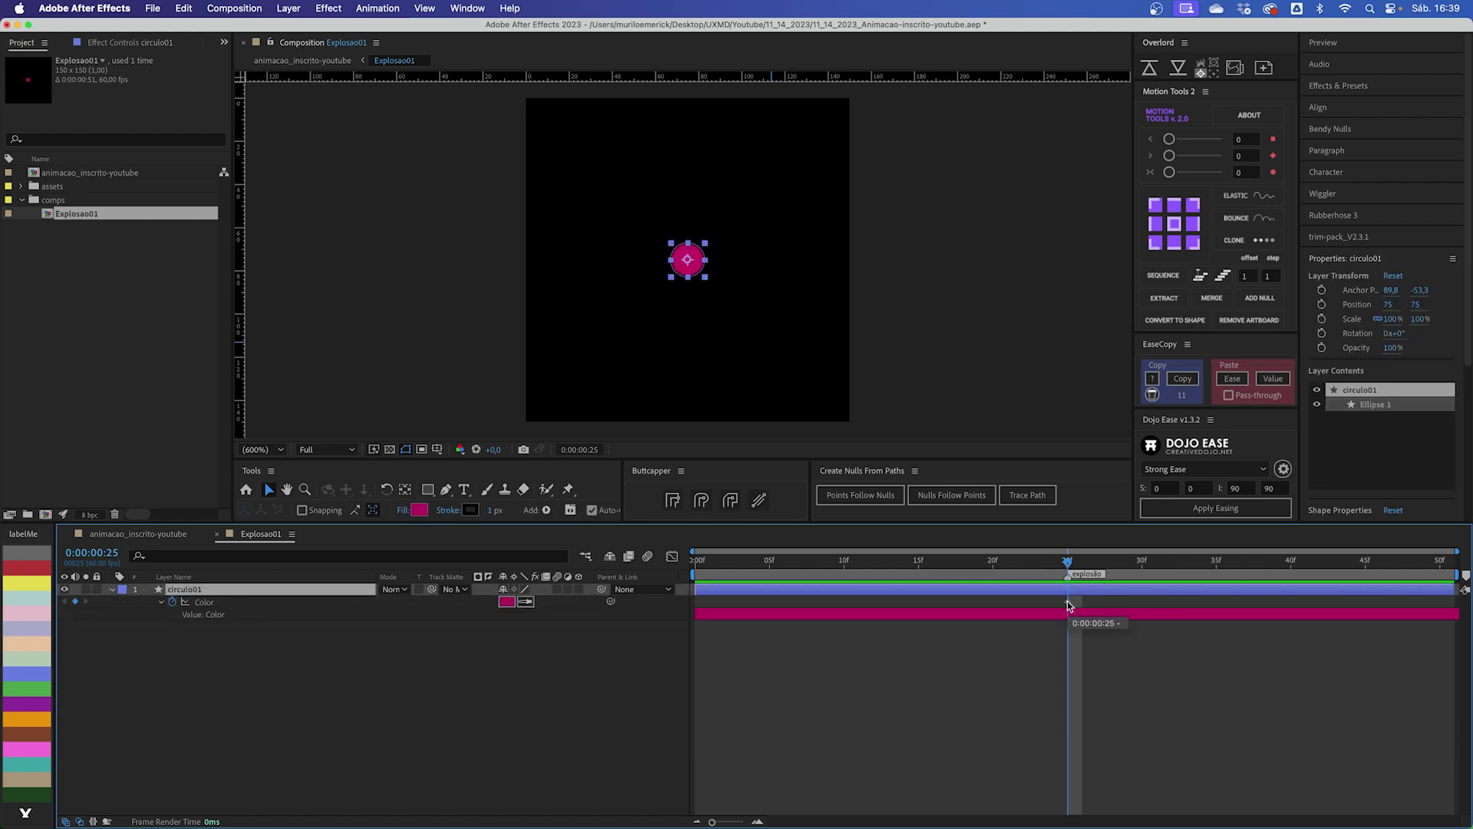
# Step: Copy the "cores referencia" layer from animacao_inscrito-youtube into Explosao01, with the current time at 0:00:00:18
pyautogui.moveTo(1061, 562); pyautogui.dragTo(964, 564)
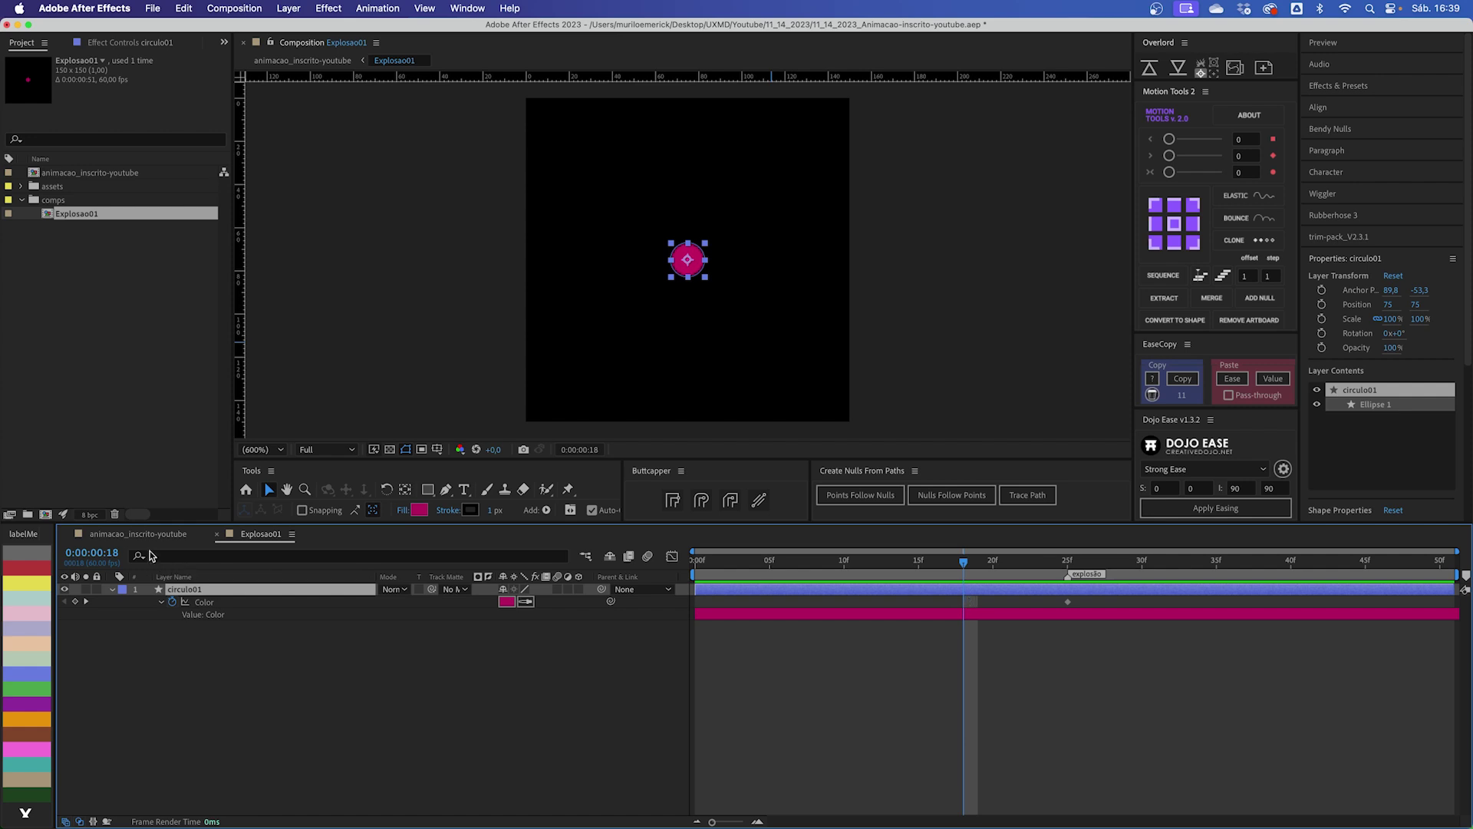
pyautogui.click(171, 540)
pyautogui.click(890, 381)
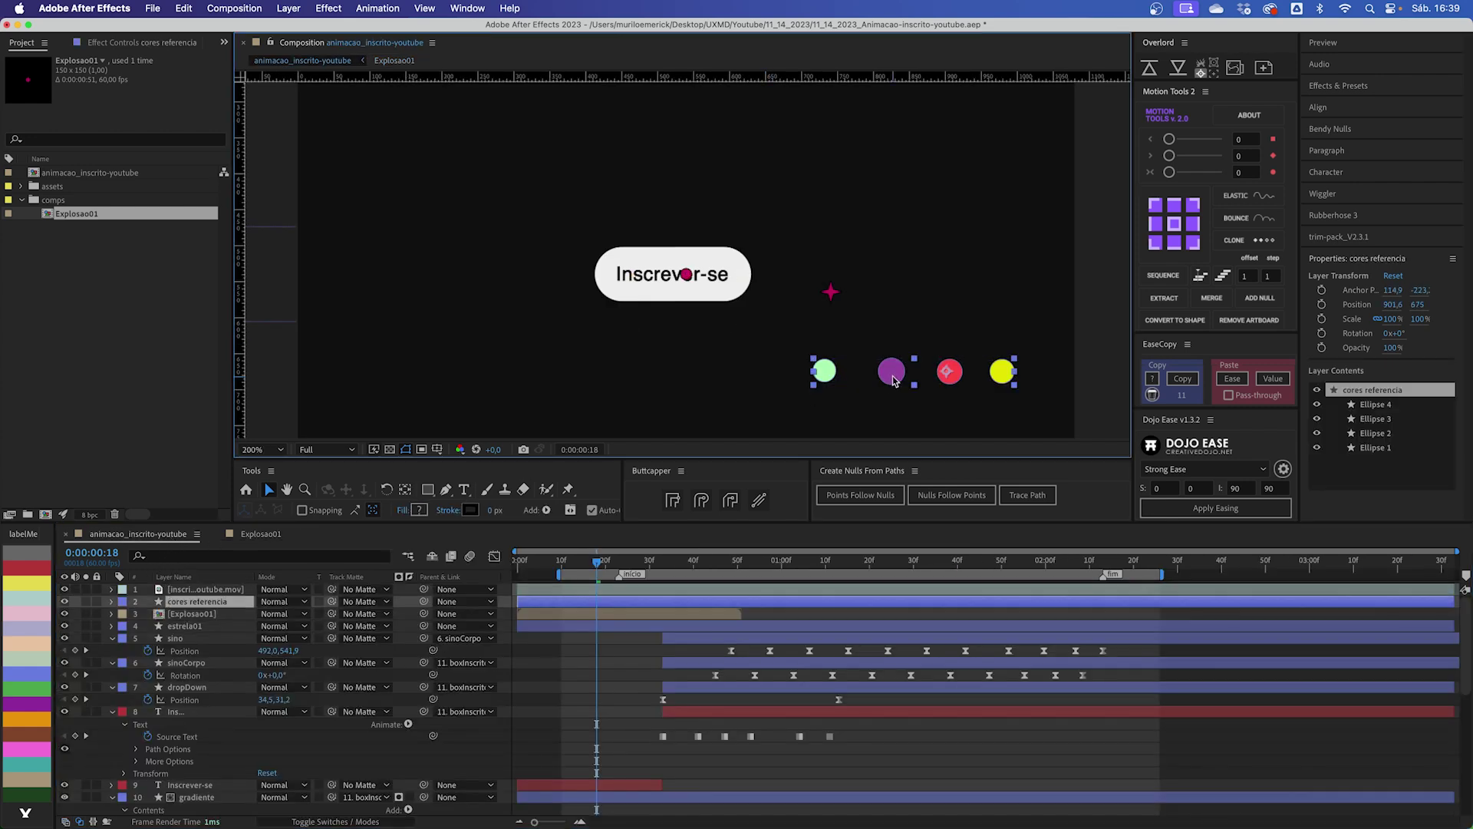
pyautogui.click(268, 532)
pyautogui.click(939, 675)
pyautogui.press('super+v')
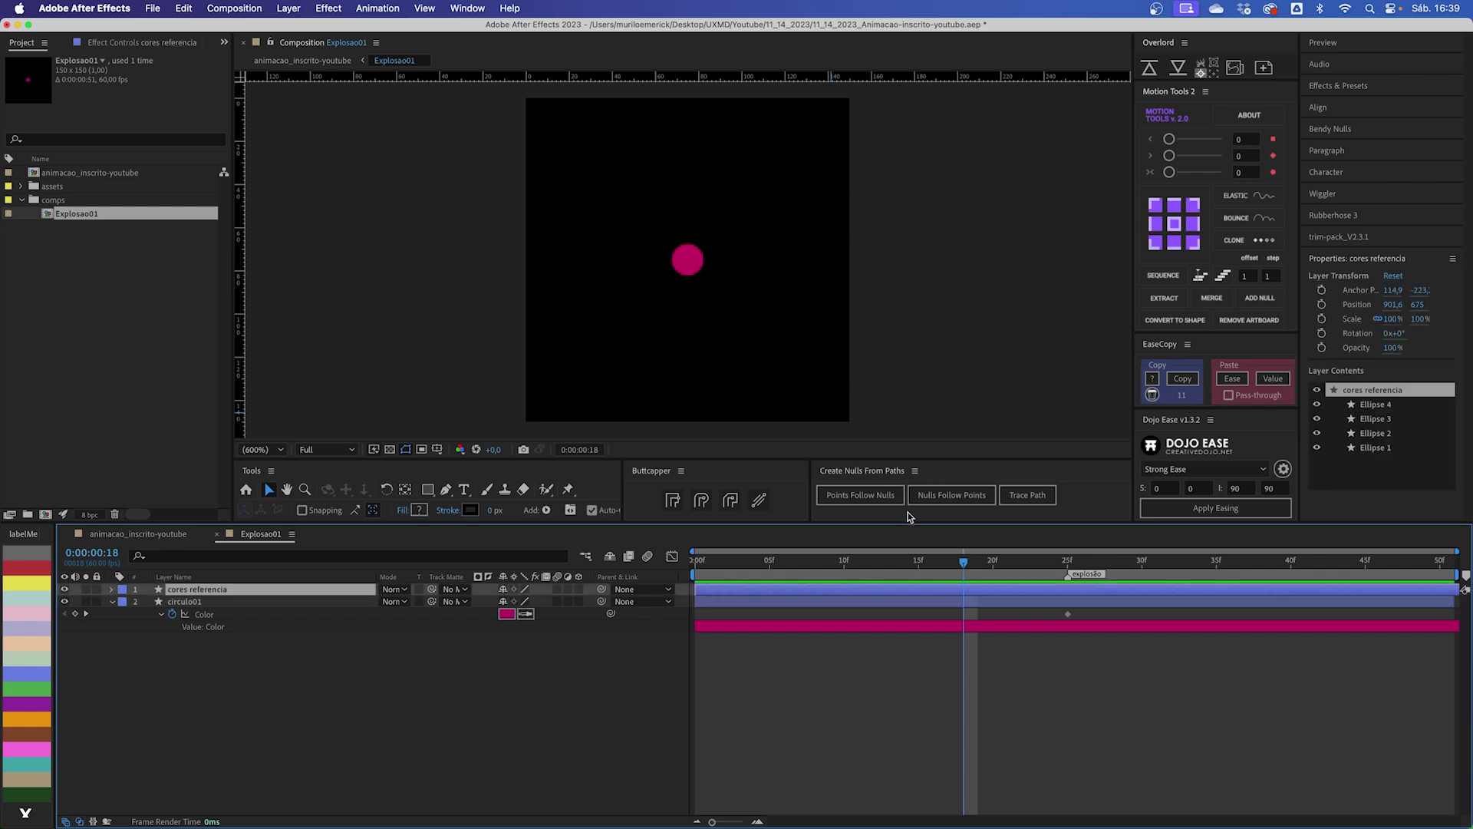
# Step: Move the pasted "cores referencia" swatches into the Explosao01 frame, below the magenta circle
pyautogui.press(',')
pyautogui.press(',')
pyautogui.press(',')
pyautogui.press(',')
pyautogui.press(',')
pyautogui.press(',')
pyautogui.press(',')
pyautogui.moveTo(836, 372); pyautogui.dragTo(700, 273)
pyautogui.press('.')
pyautogui.press('.')
pyautogui.press('.')
pyautogui.press('.')
pyautogui.press('.')
pyautogui.press('.')
pyautogui.press('.')
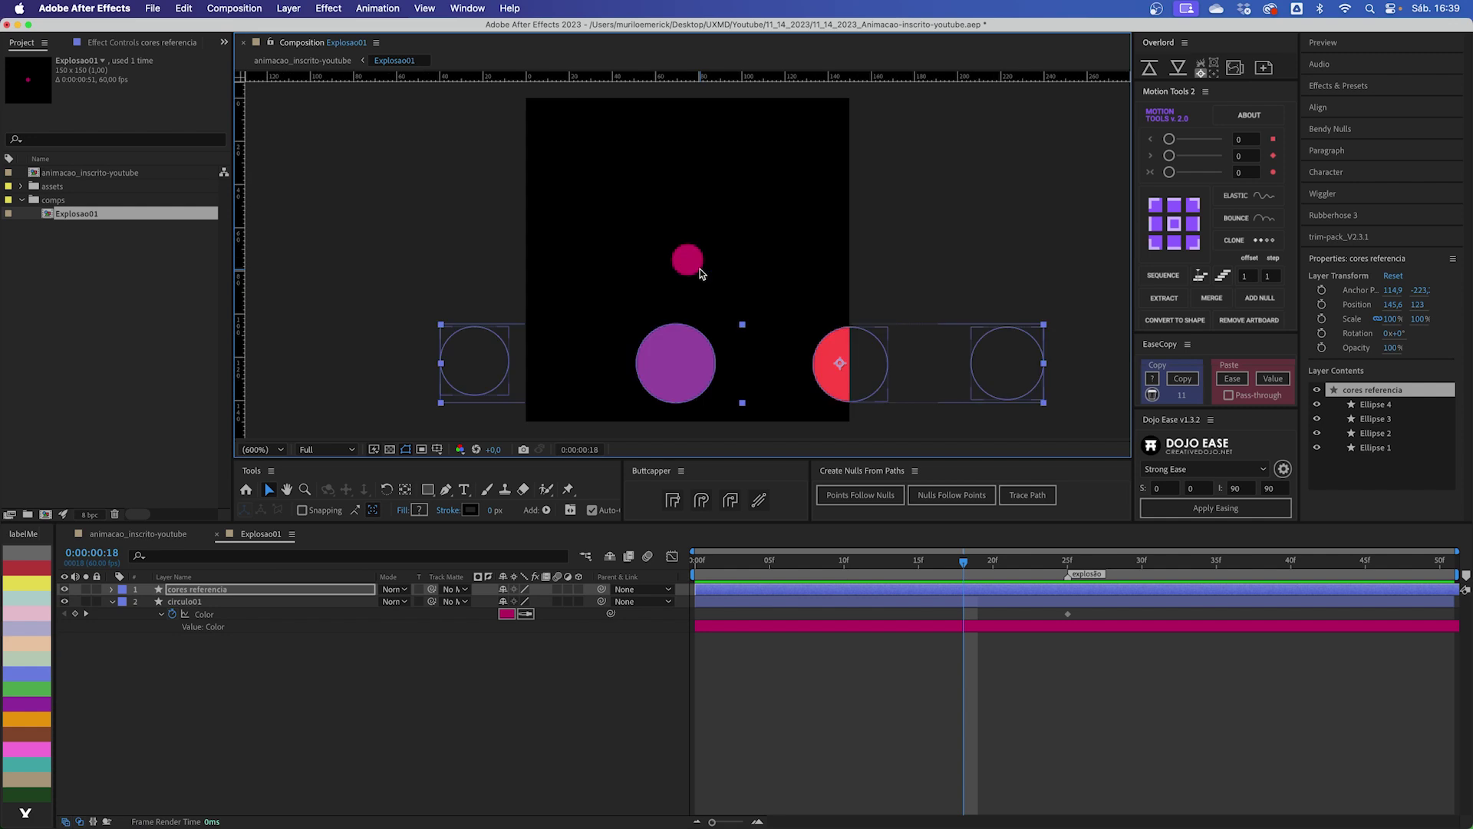
# Step: Scale the "cores referencia" layer to 26% and place its four swatches along the frame's lower edge
pyautogui.press('s')
pyautogui.moveTo(549, 604); pyautogui.dragTo(493, 604)
pyautogui.moveTo(786, 361); pyautogui.dragTo(779, 397)
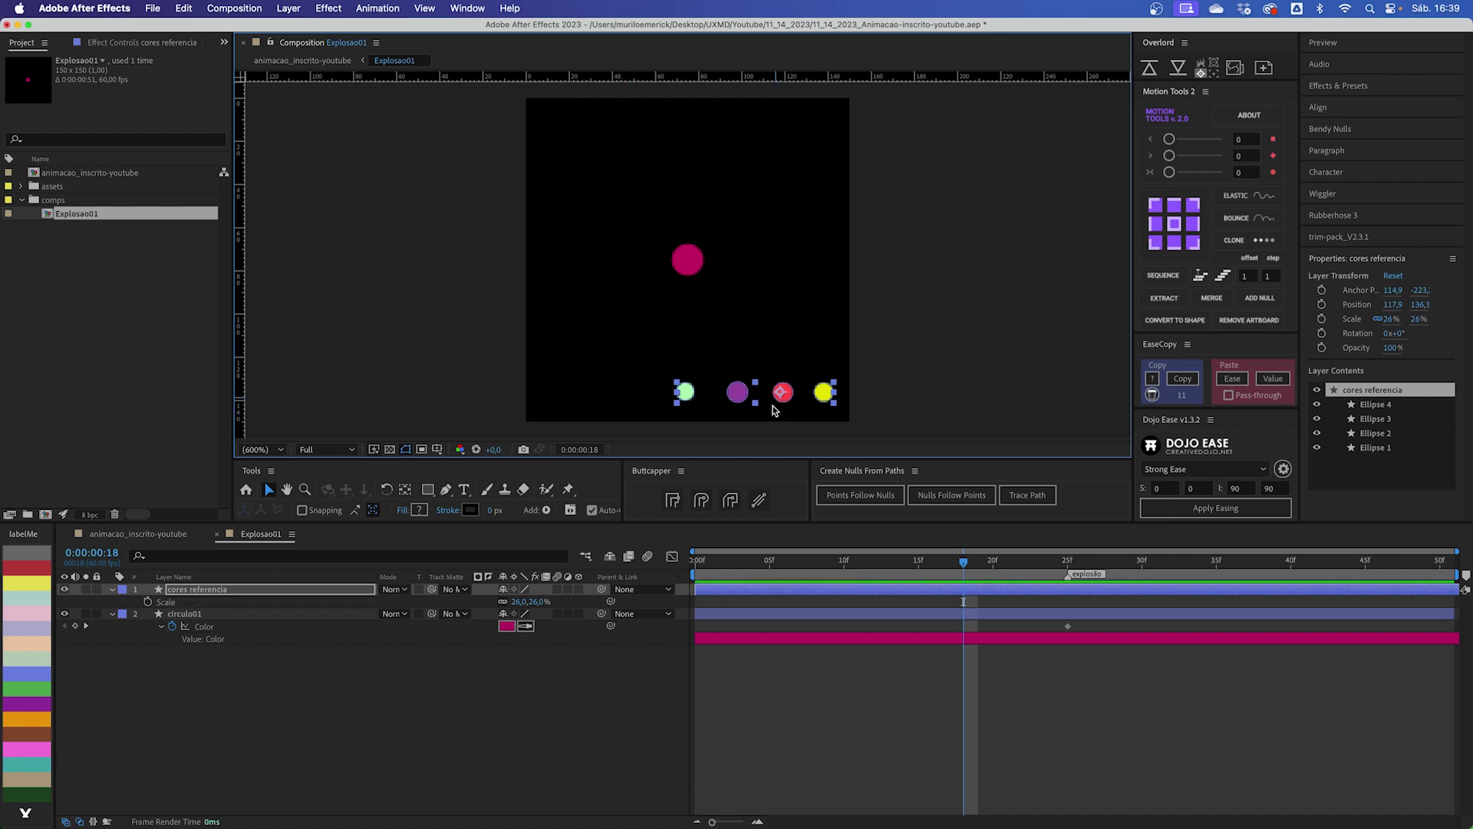
pyautogui.click(111, 590)
pyautogui.click(964, 658)
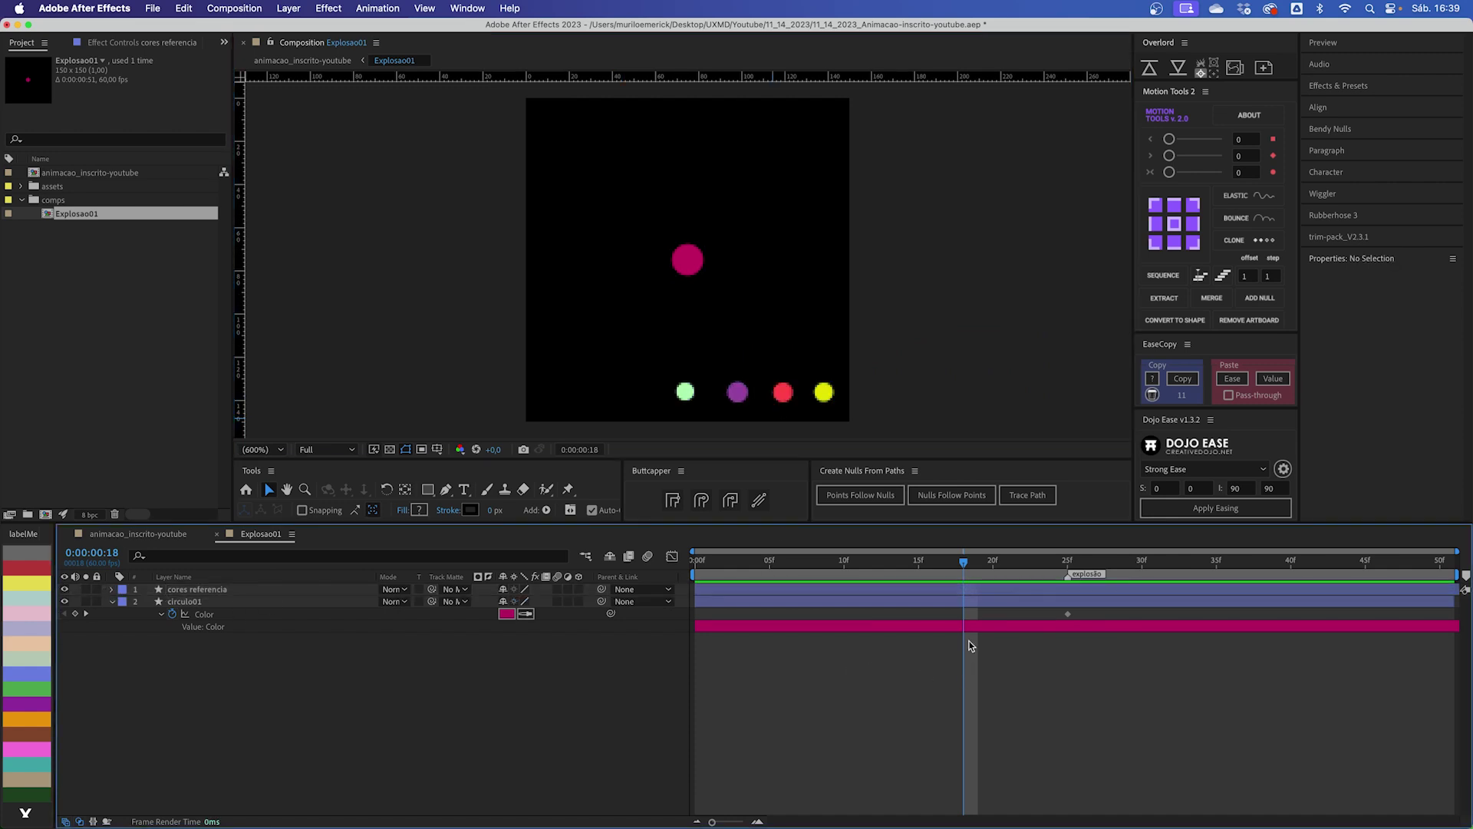
# Step: Keyframe circulo01's fill color with the yellow swatch at 0:00:00:18 and the purple swatch at 0:00:00:11
pyautogui.click(986, 605)
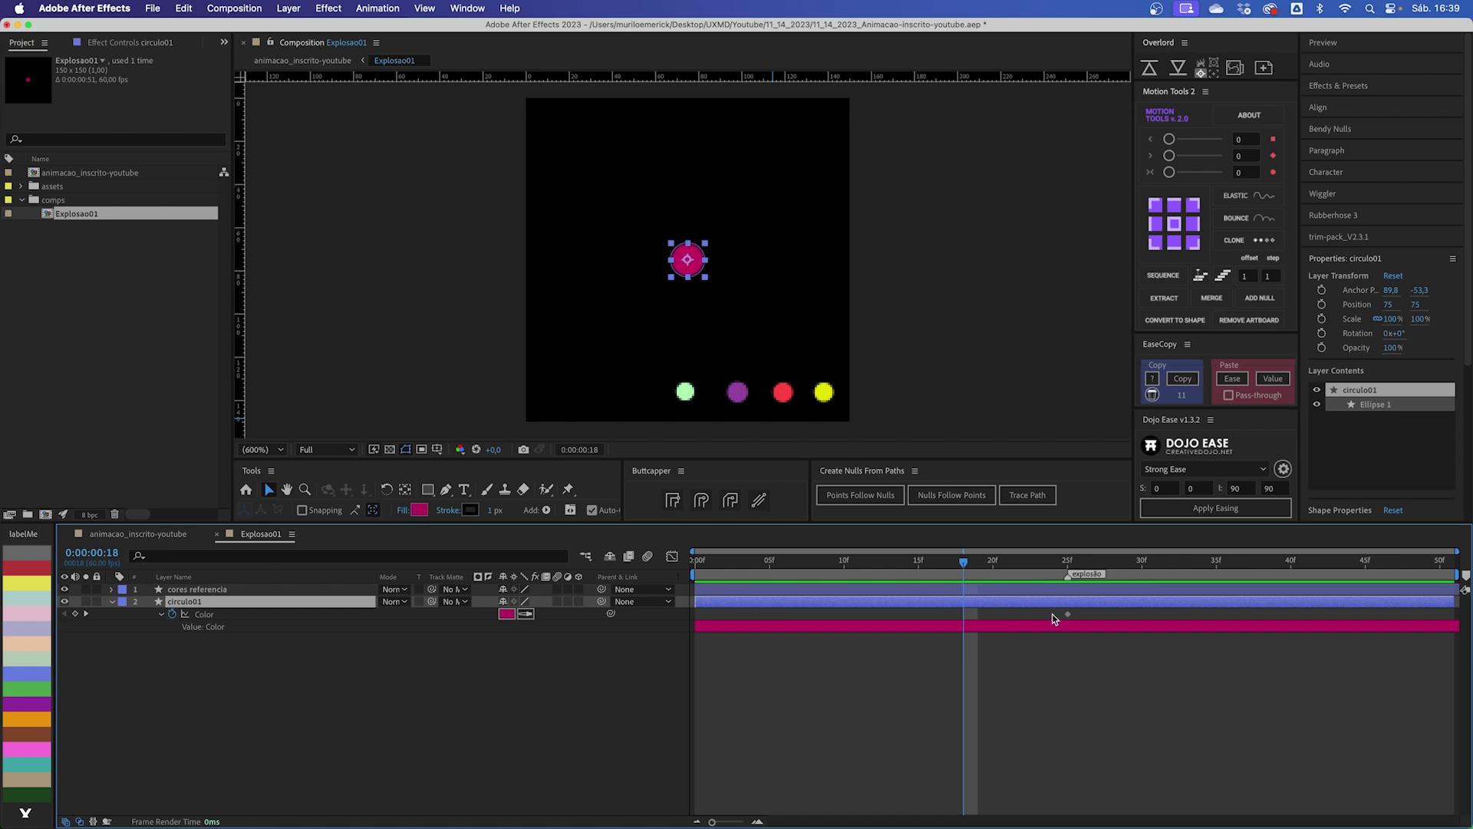
pyautogui.click(527, 614)
pyautogui.click(824, 392)
pyautogui.moveTo(970, 566); pyautogui.dragTo(760, 563)
pyautogui.click(526, 615)
pyautogui.click(737, 393)
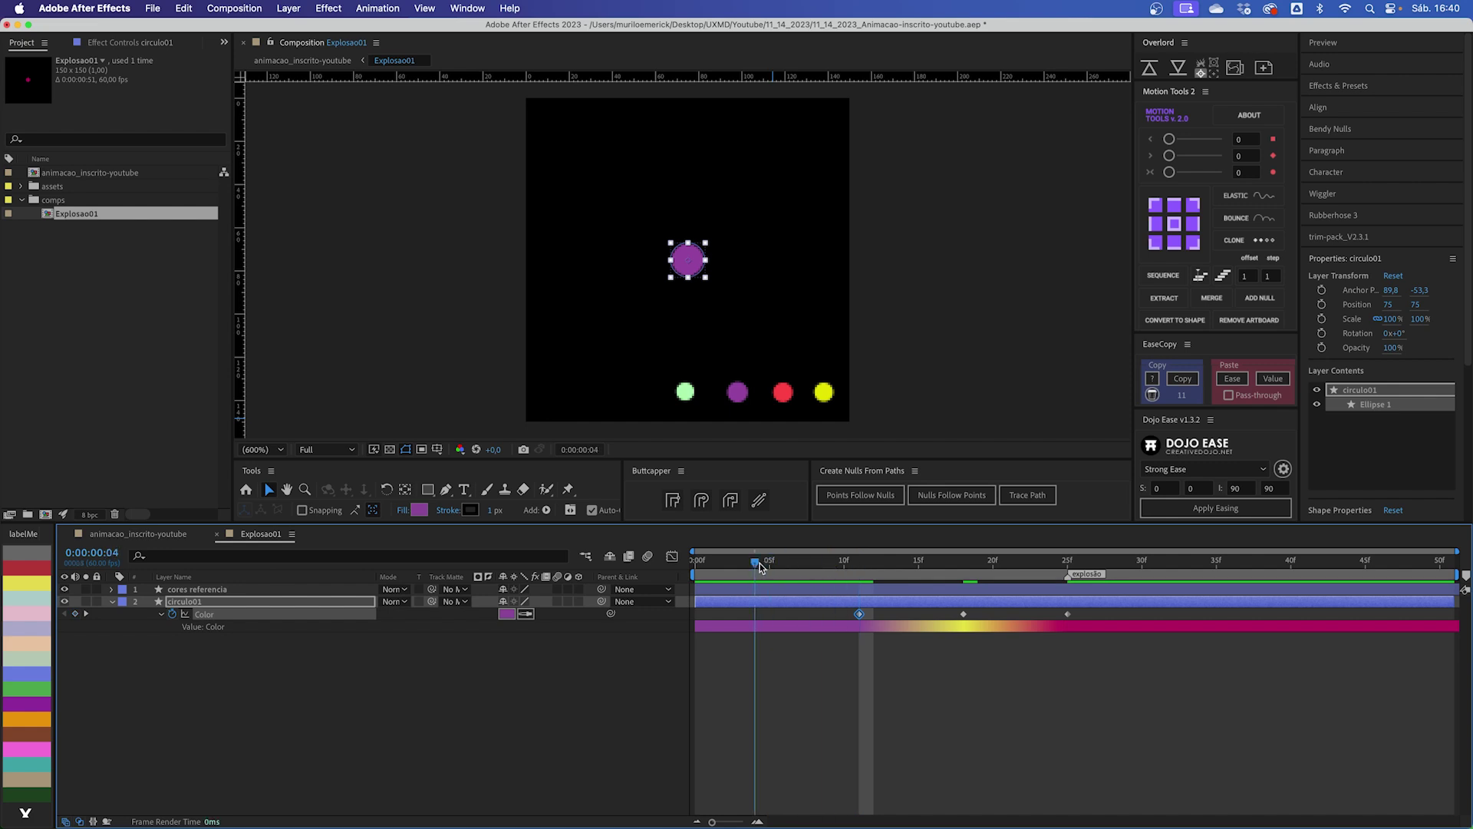
# Step: Keyframe circulo01's fill color at 0:00:00:04 with the light green swatch (BDF9B7)
pyautogui.click(419, 510)
pyautogui.click(1001, 627)
pyautogui.click(685, 393)
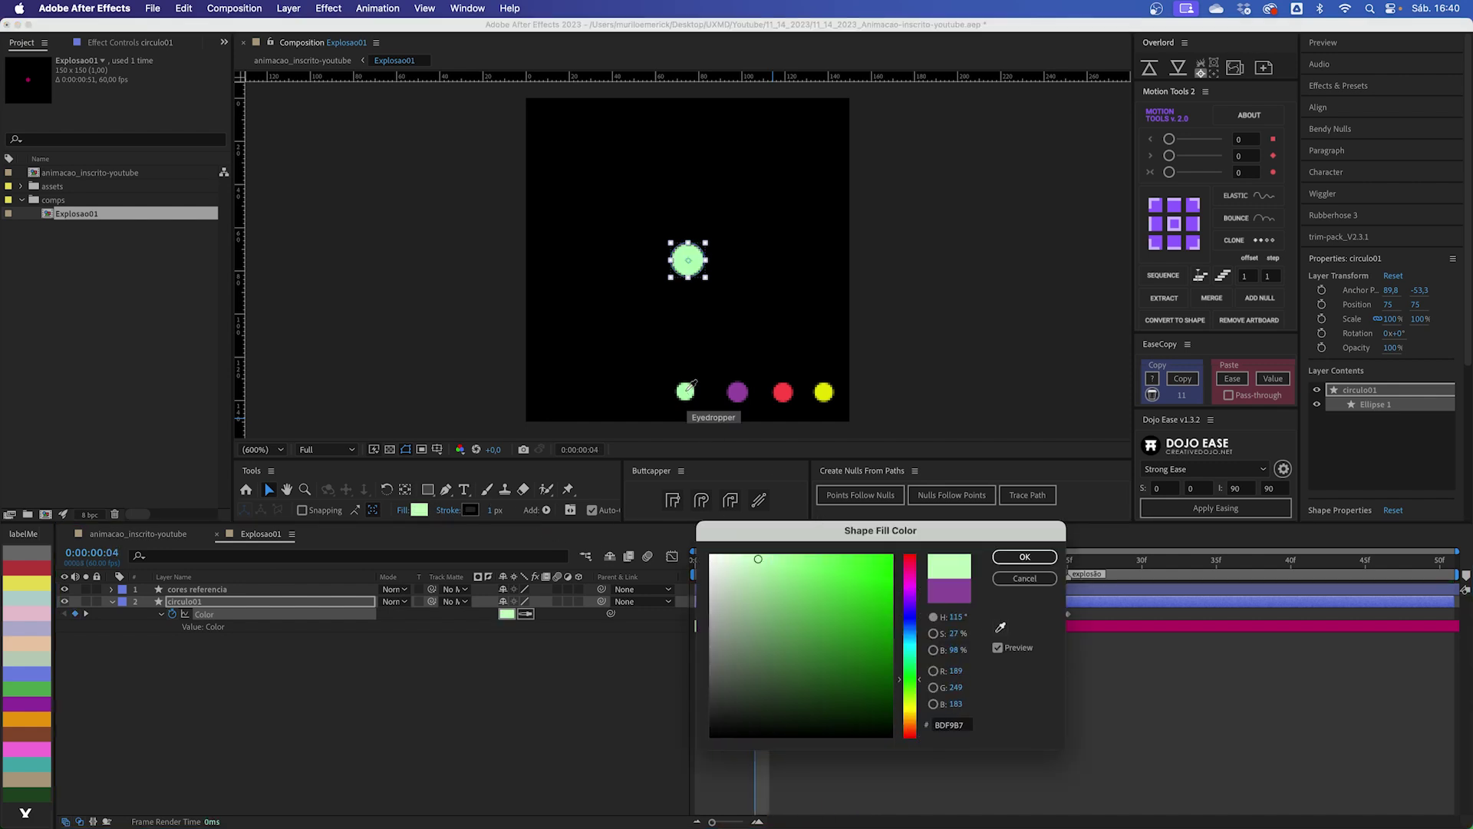
pyautogui.click(1025, 556)
pyautogui.click(822, 711)
# Step: Accept the light green fill and move the current time to the explosão marker at 0:00:00:25
pyautogui.moveTo(757, 564); pyautogui.dragTo(1065, 566)
pyautogui.click(1068, 592)
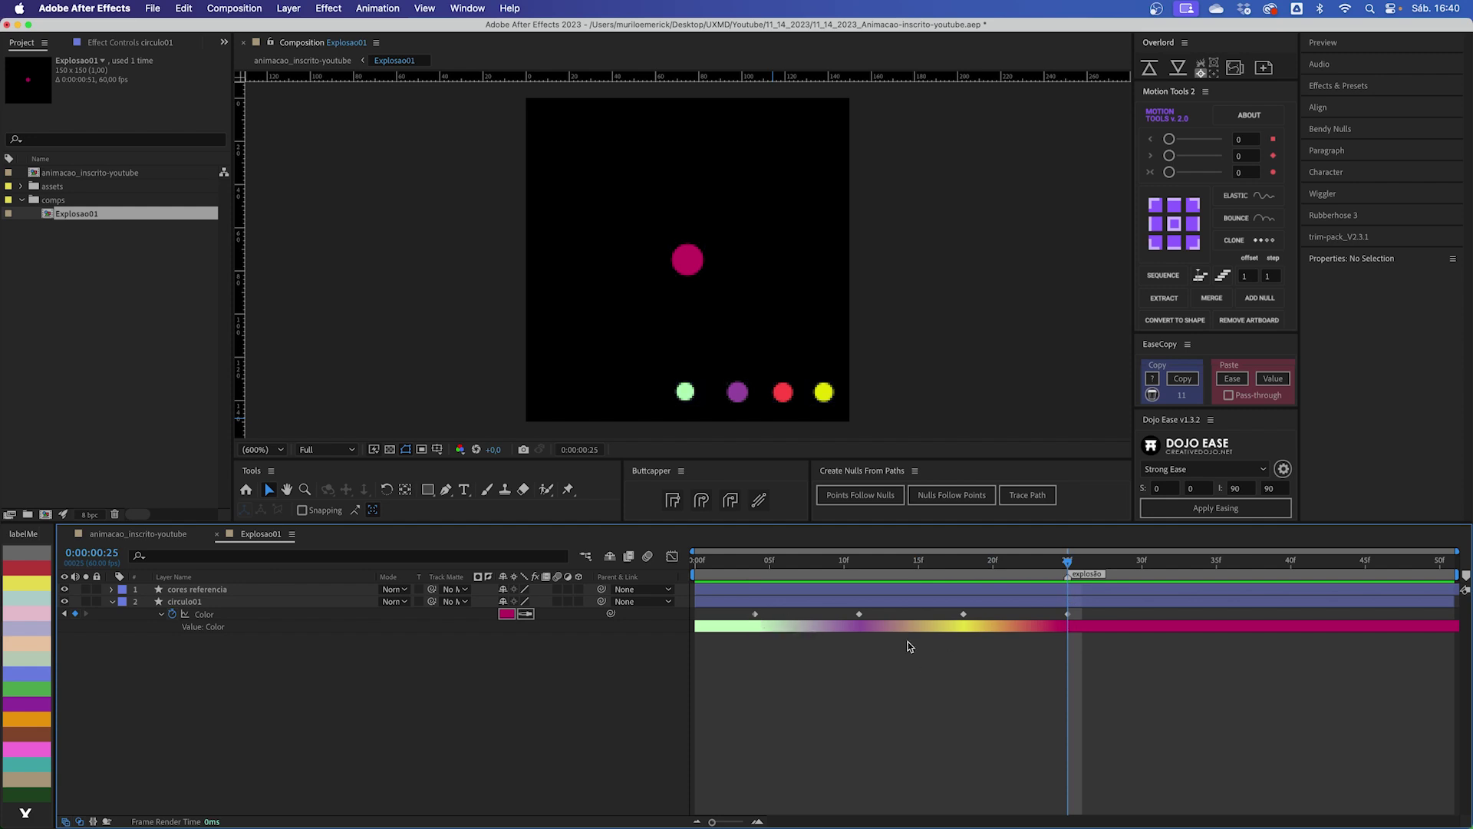
pyautogui.moveTo(1086, 675); pyautogui.dragTo(725, 607)
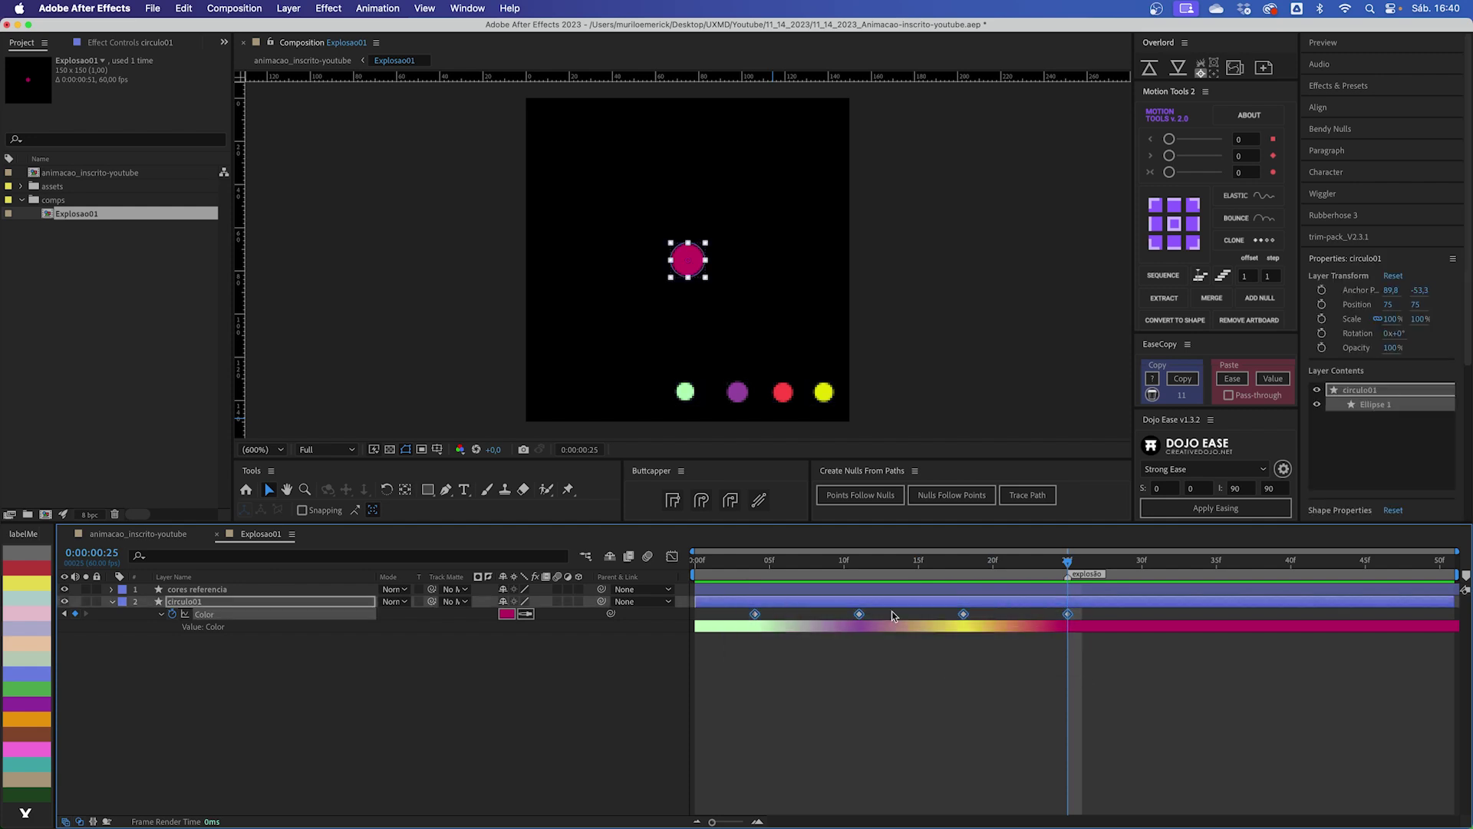
pyautogui.click(981, 666)
pyautogui.click(1063, 604)
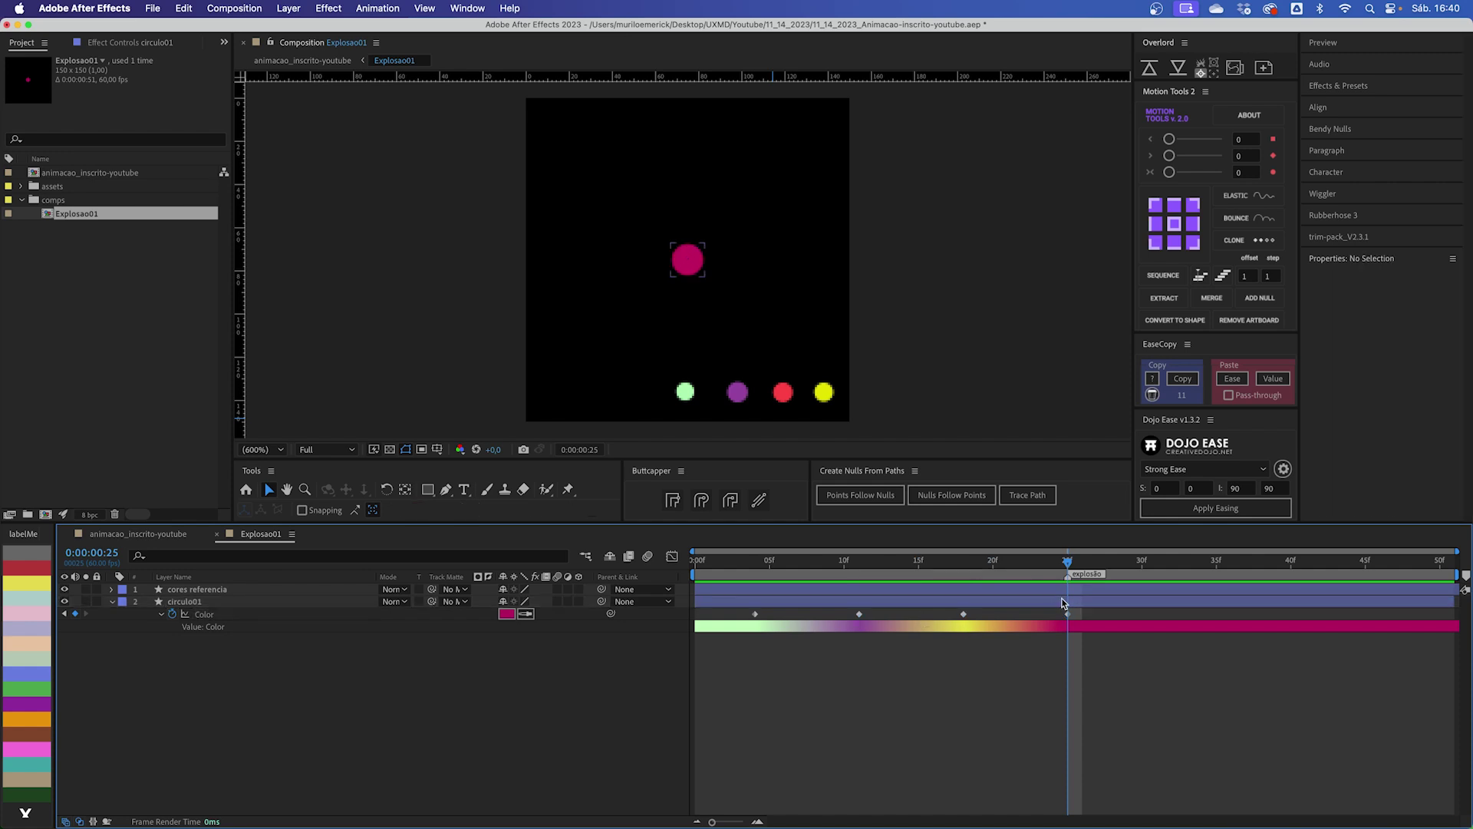
# Step: Turn off the "cores referencia" layer's visibility, move it below circulo01 and hide it from the timeline as a shy layer
pyautogui.click(1066, 589)
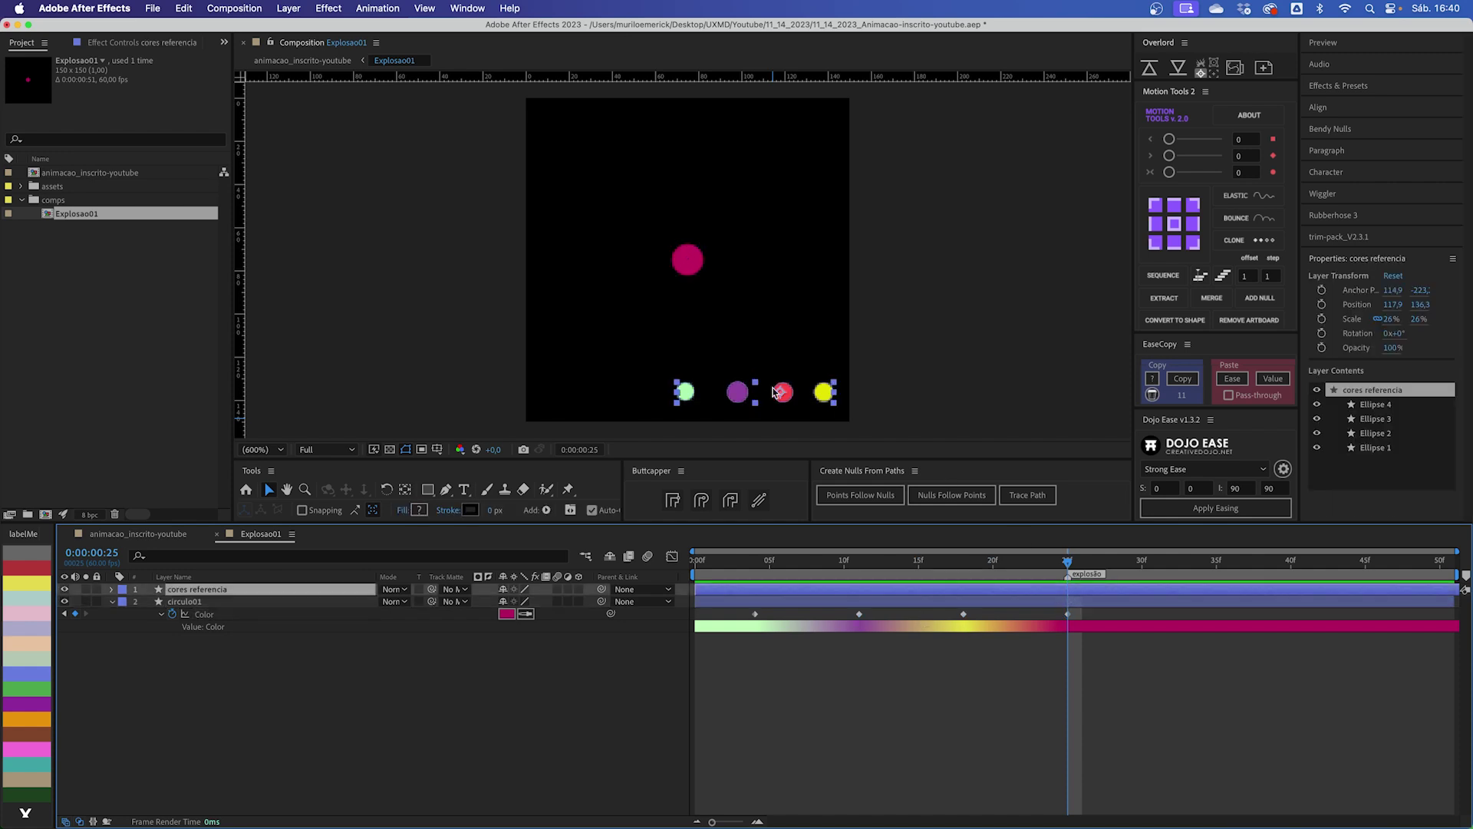
pyautogui.click(64, 589)
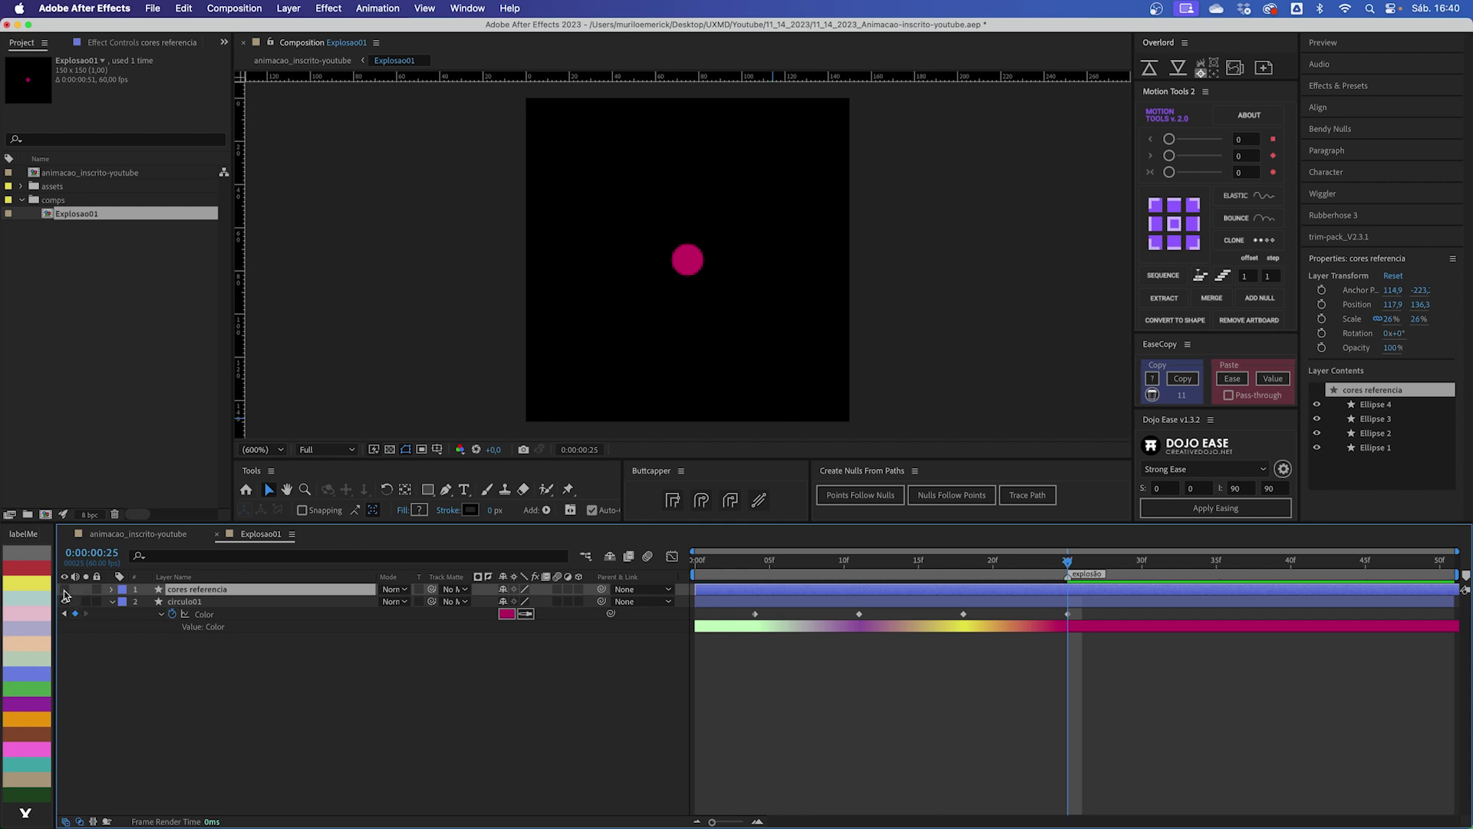
pyautogui.moveTo(210, 596); pyautogui.dragTo(215, 633)
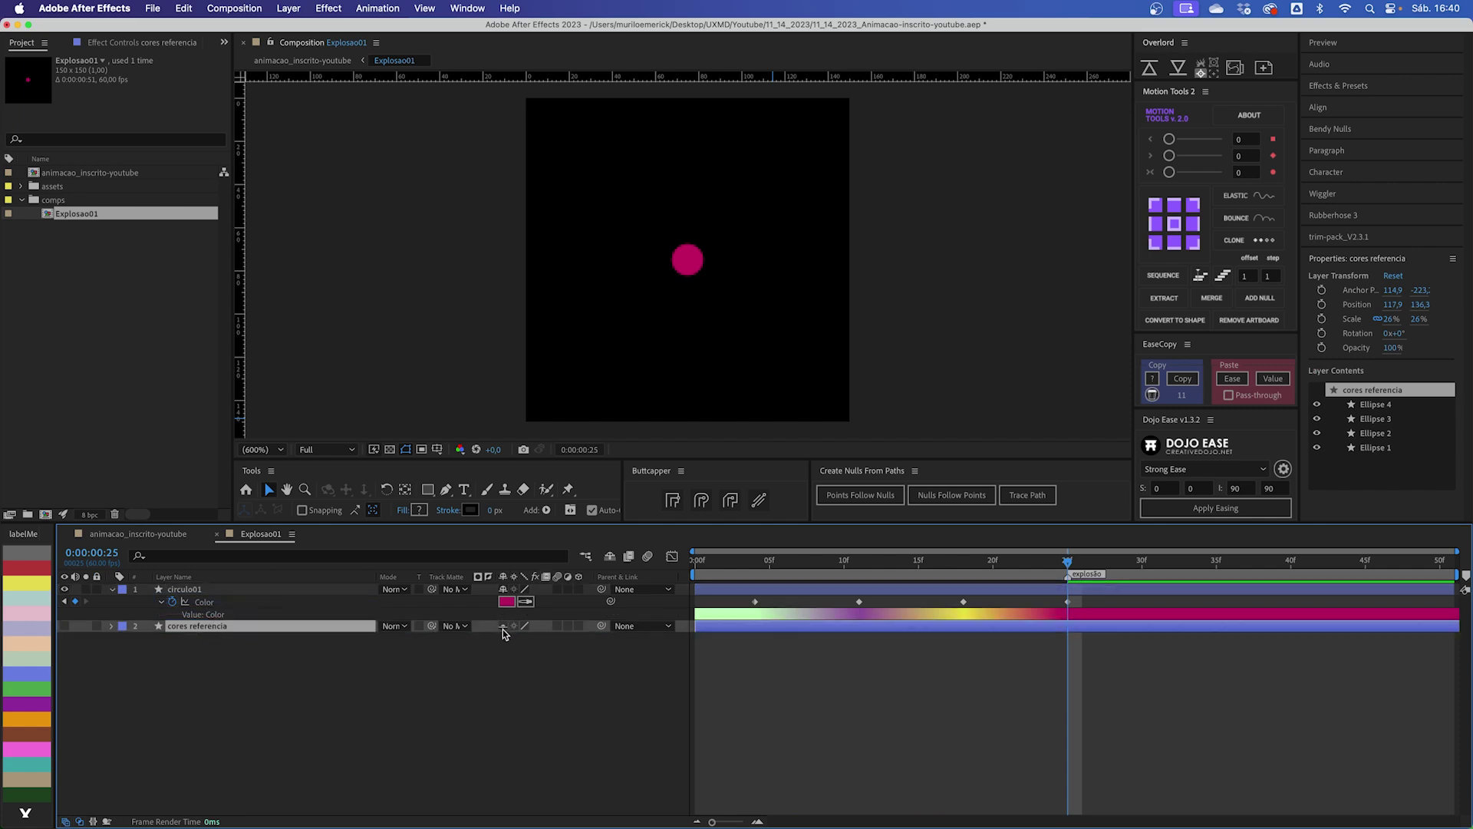
pyautogui.click(610, 557)
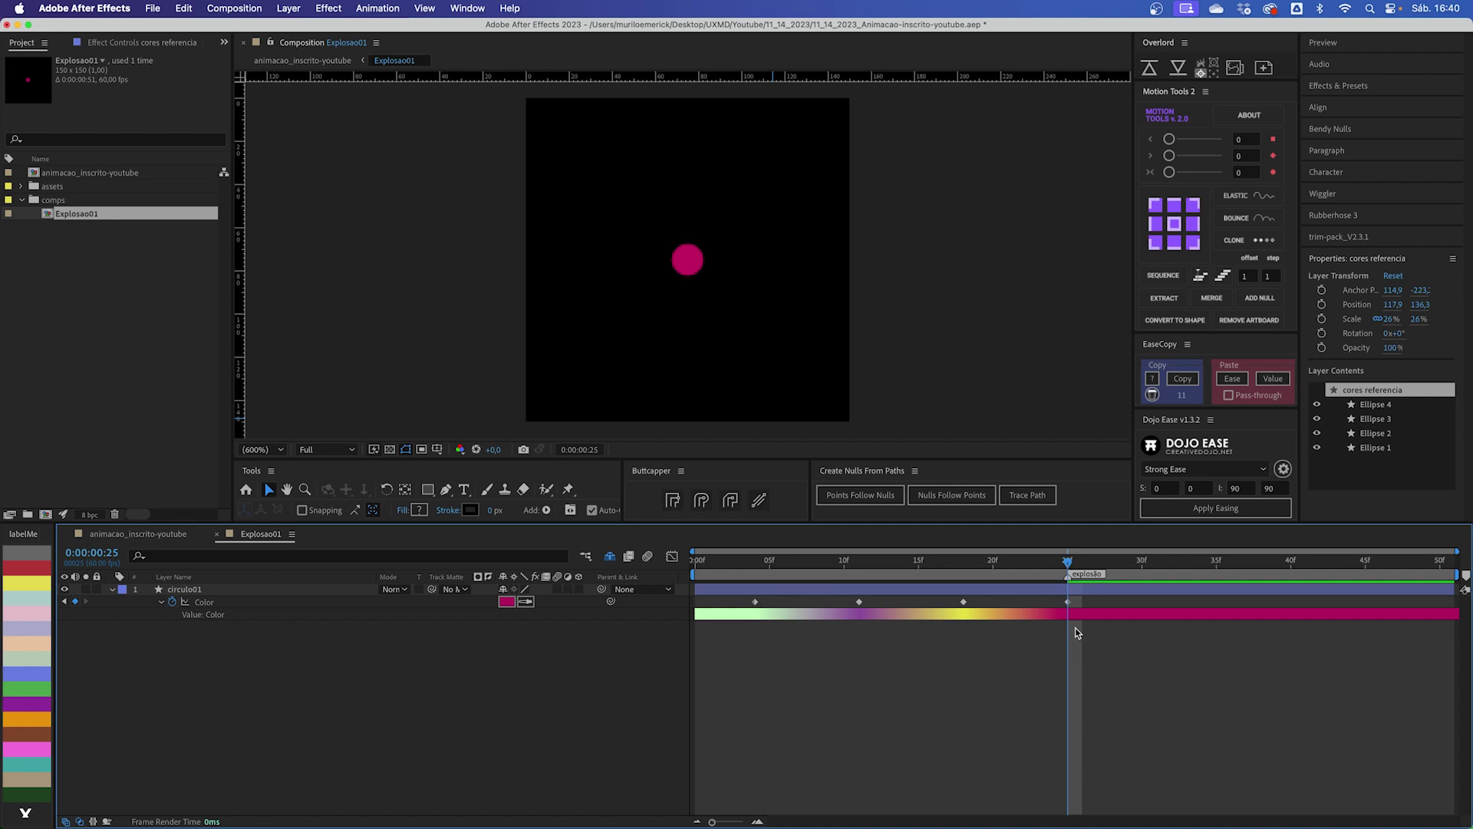
# Step: Duplicate circulo01 and make the copy start at the explosão marker, 0:00:00:25
pyautogui.press('super+d')
pyautogui.click(1066, 647)
# Step: Draw a light green polygon from the composition's centre with the Polygon tool on a new shape layer
pyautogui.click(428, 490)
pyautogui.moveTo(430, 495); pyautogui.dragTo(526, 545)
pyautogui.moveTo(687, 259)
pyautogui.mouseDown()
pyautogui.moveTo(764, 213)
pyautogui.moveTo(772, 236)
pyautogui.moveTo(754, 218)
pyautogui.mouseUp()
pyautogui.press('Up')
pyautogui.press('Up')
pyautogui.press('Up')
pyautogui.press('Up')
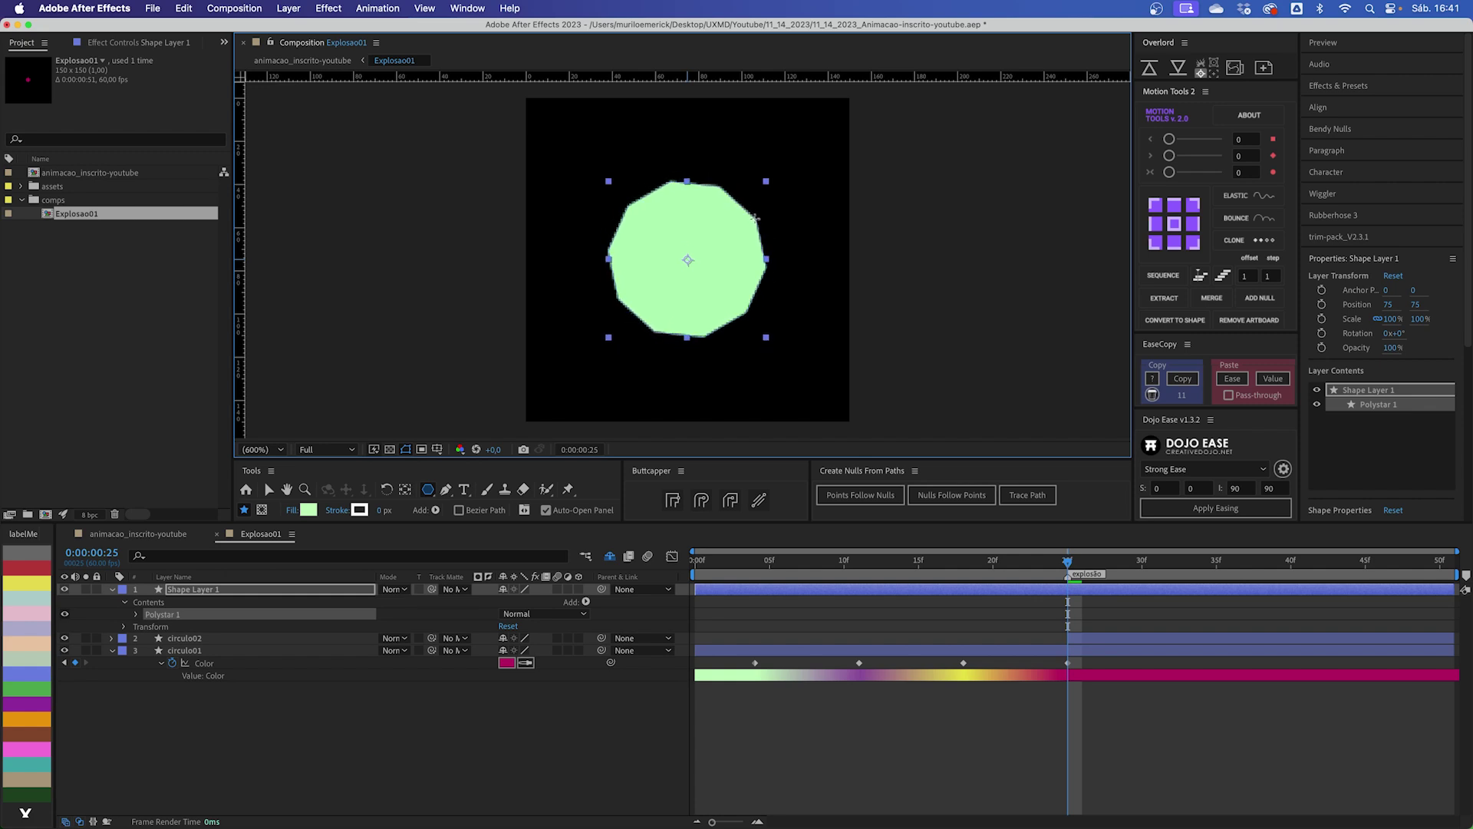
# Step: Reduce the polygon to six sides and size it as an upright hexagon about 61 px tall, centred in the frame
pyautogui.press('Down')
pyautogui.press('Down')
pyautogui.press('Down')
pyautogui.press('Down')
pyautogui.moveTo(755, 218); pyautogui.dragTo(755, 218)
pyautogui.press('Down')
pyautogui.press('Down')
pyautogui.press('Down')
pyautogui.press('Up')
pyautogui.press('Up')
pyautogui.press('Up')
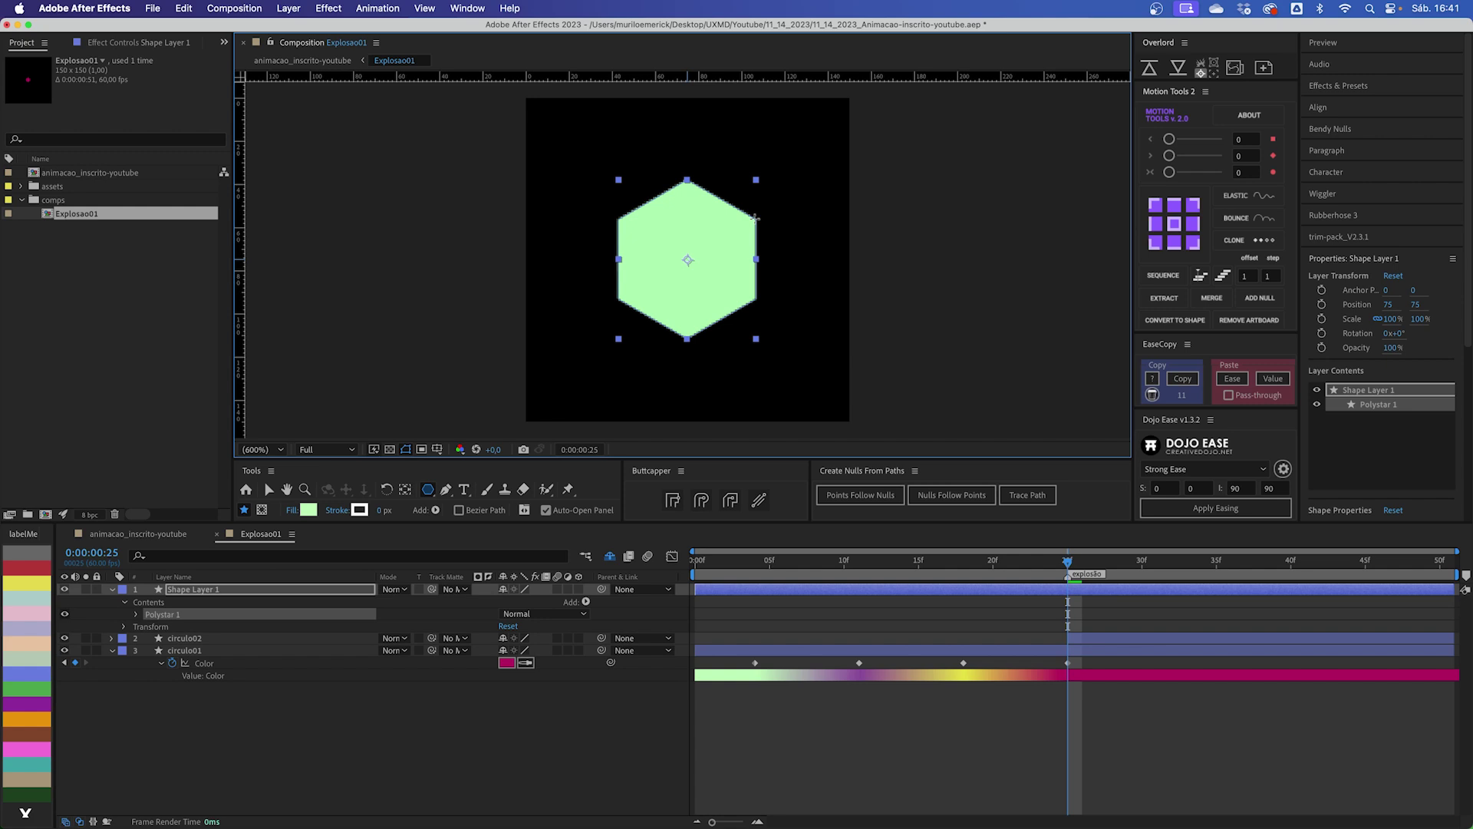
pyautogui.moveTo(755, 218)
pyautogui.mouseDown()
pyautogui.moveTo(717, 242)
pyautogui.moveTo(746, 228)
pyautogui.mouseUp()
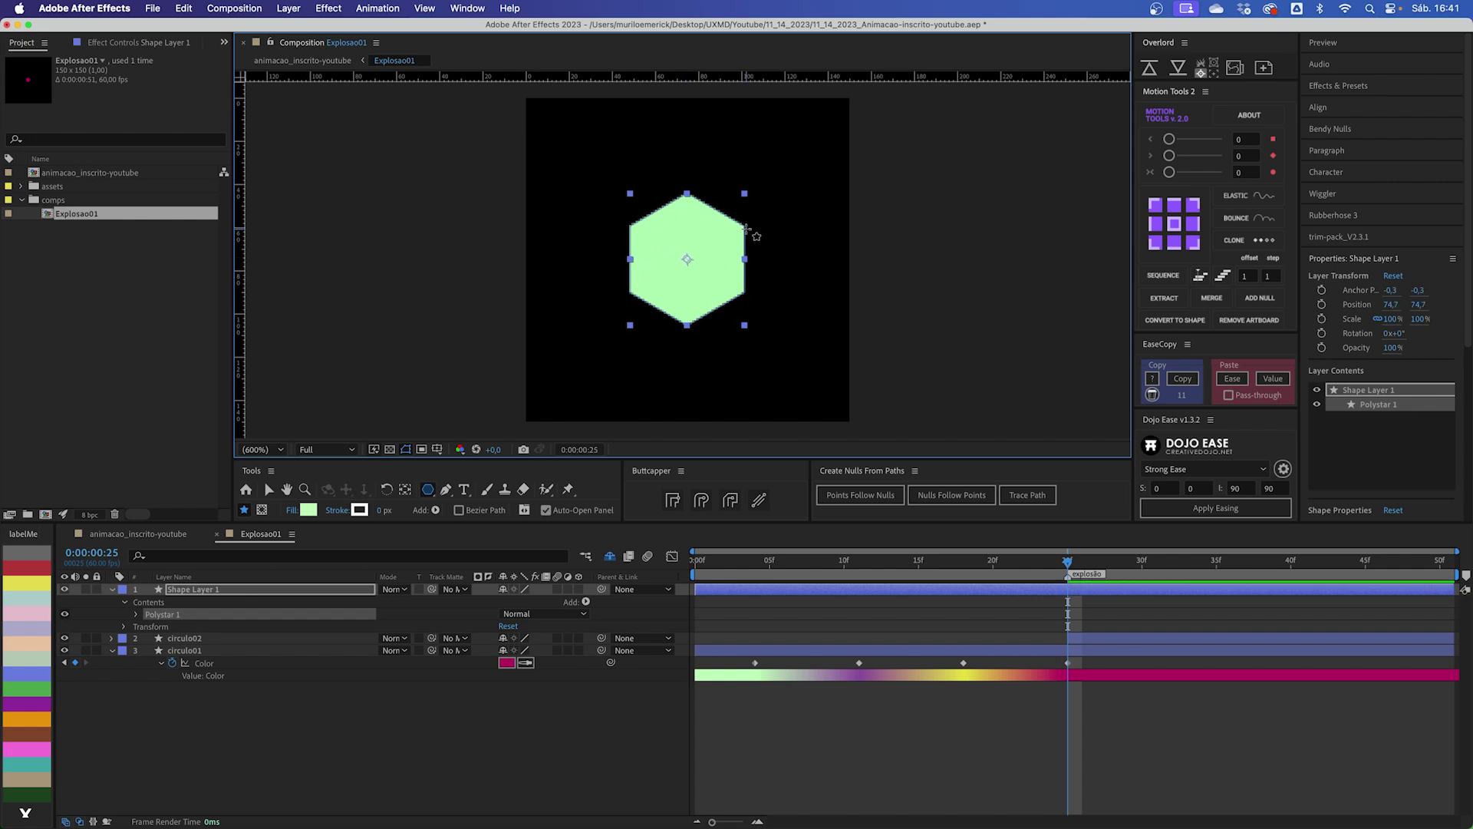
pyautogui.press('v')
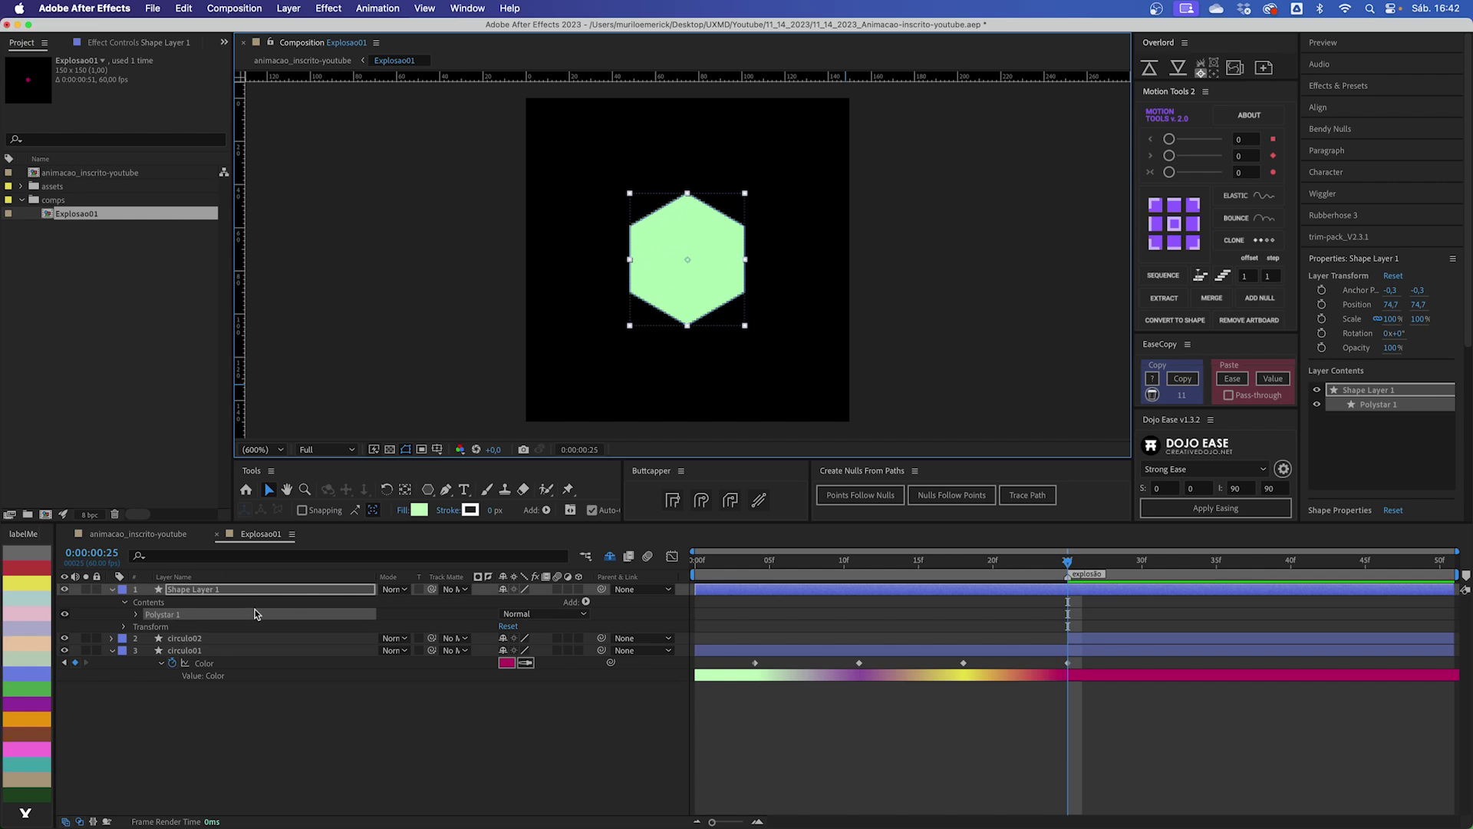
# Step: Move the hexagon's shape layer beneath circulo01 in the layer stack
pyautogui.click(288, 689)
pyautogui.moveTo(288, 689); pyautogui.dragTo(296, 687)
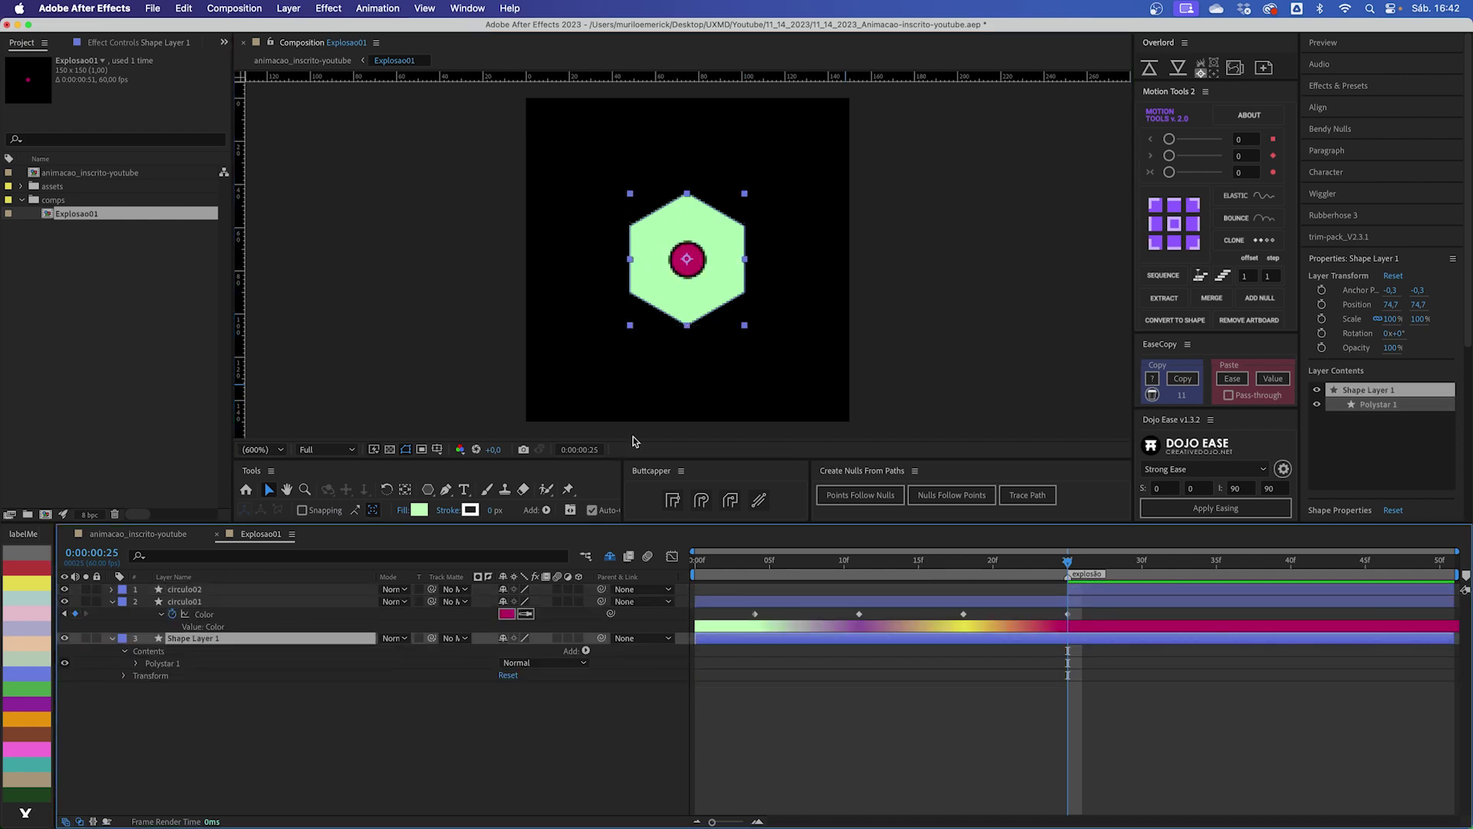
# Step: Place circulo02 on the hexagon's top vertex and a duplicate of it on the upper-right vertex
pyautogui.click(1090, 590)
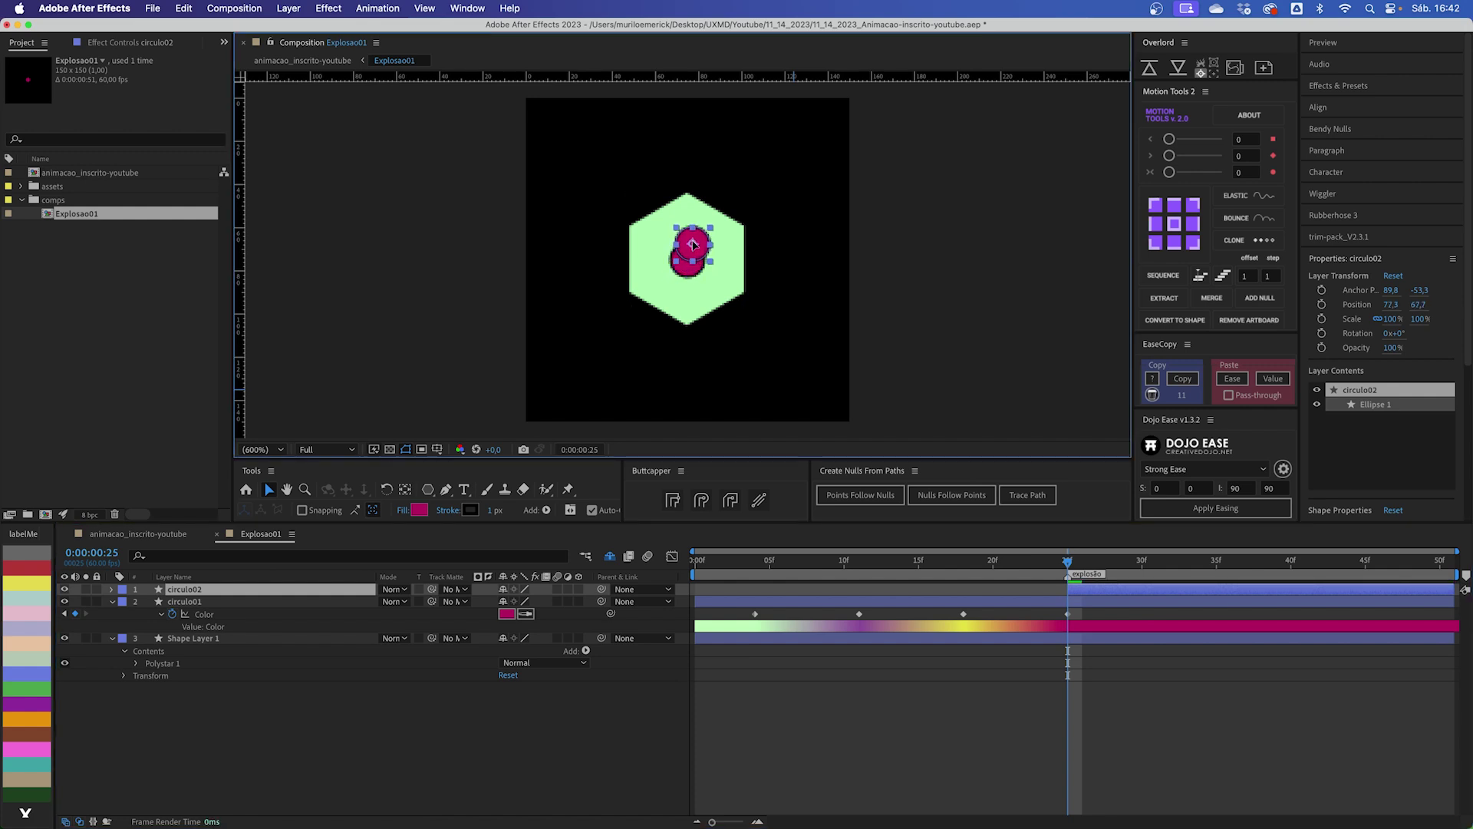
pyautogui.moveTo(688, 262); pyautogui.dragTo(689, 190)
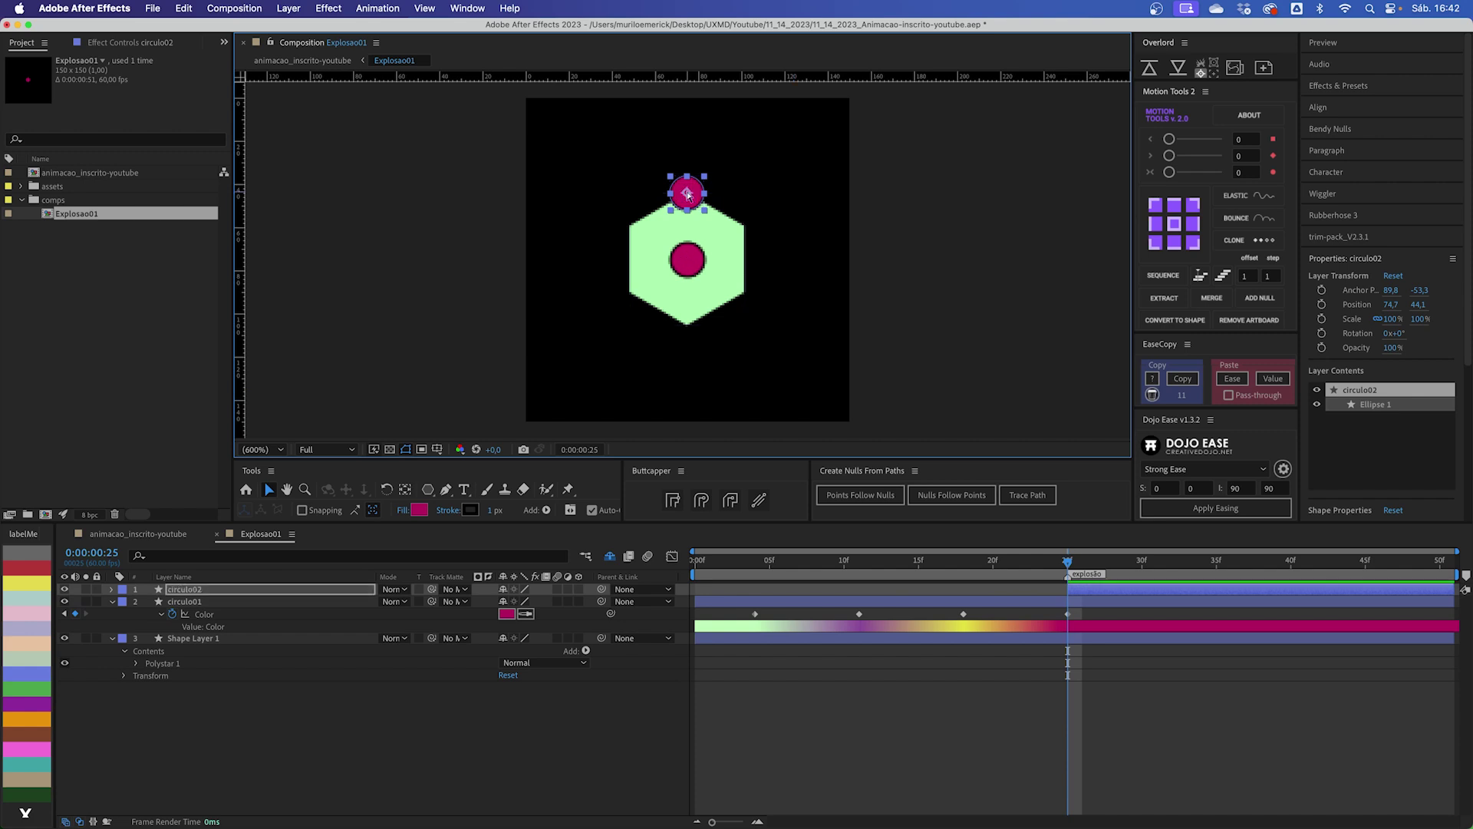
pyautogui.press('super+d')
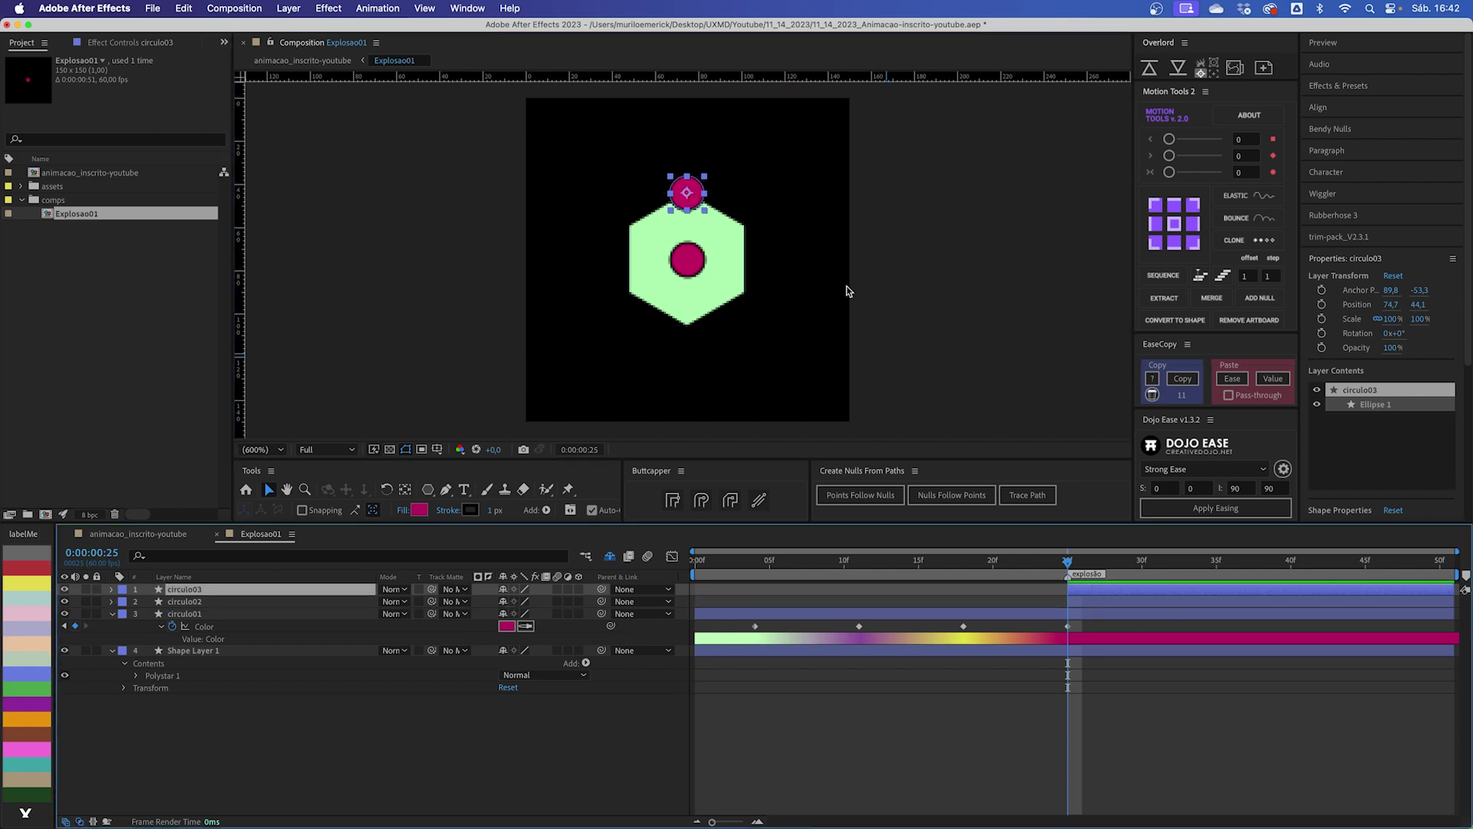
pyautogui.moveTo(686, 193); pyautogui.dragTo(744, 228)
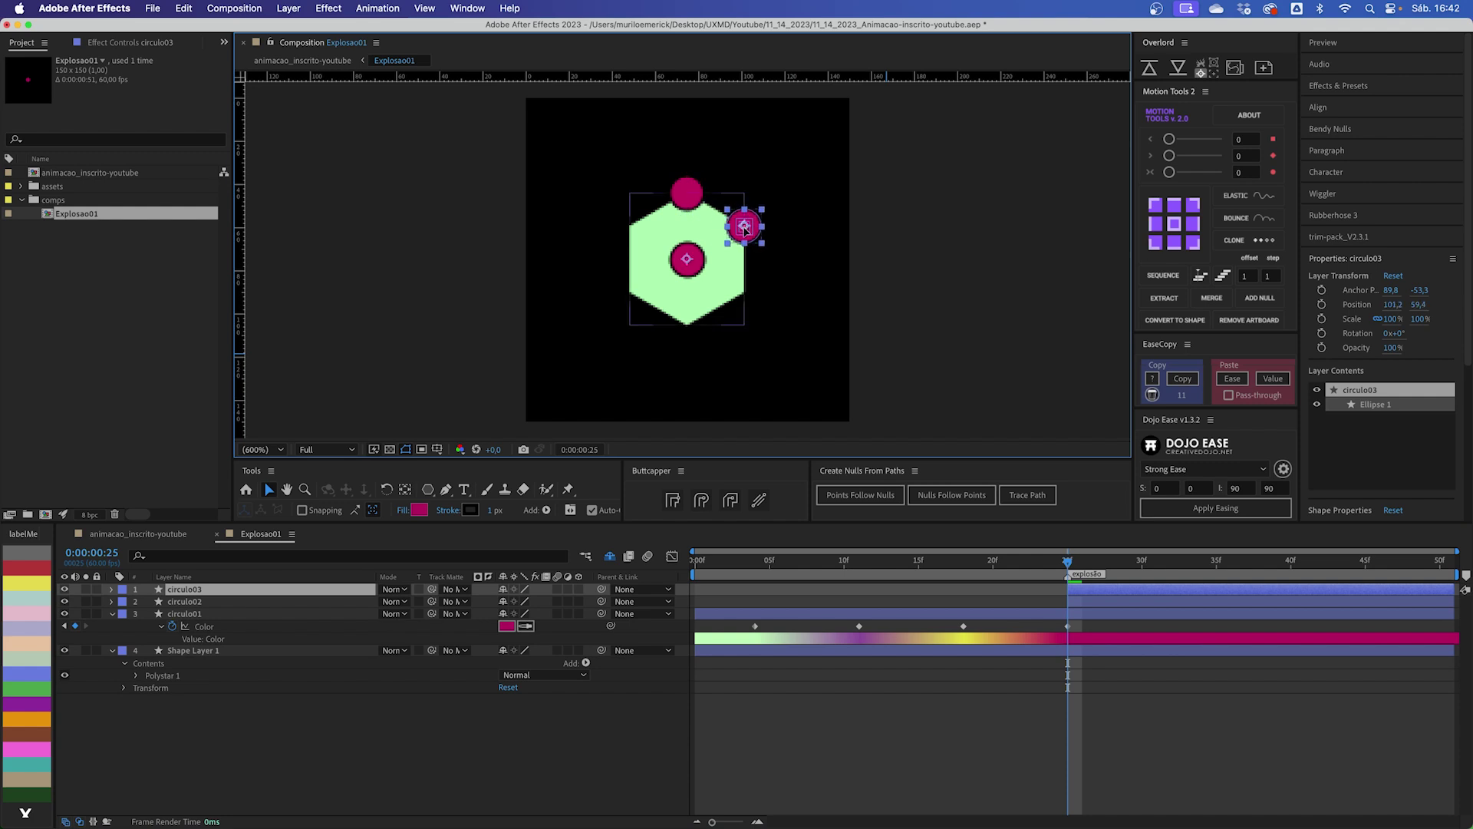
pyautogui.press('Return')
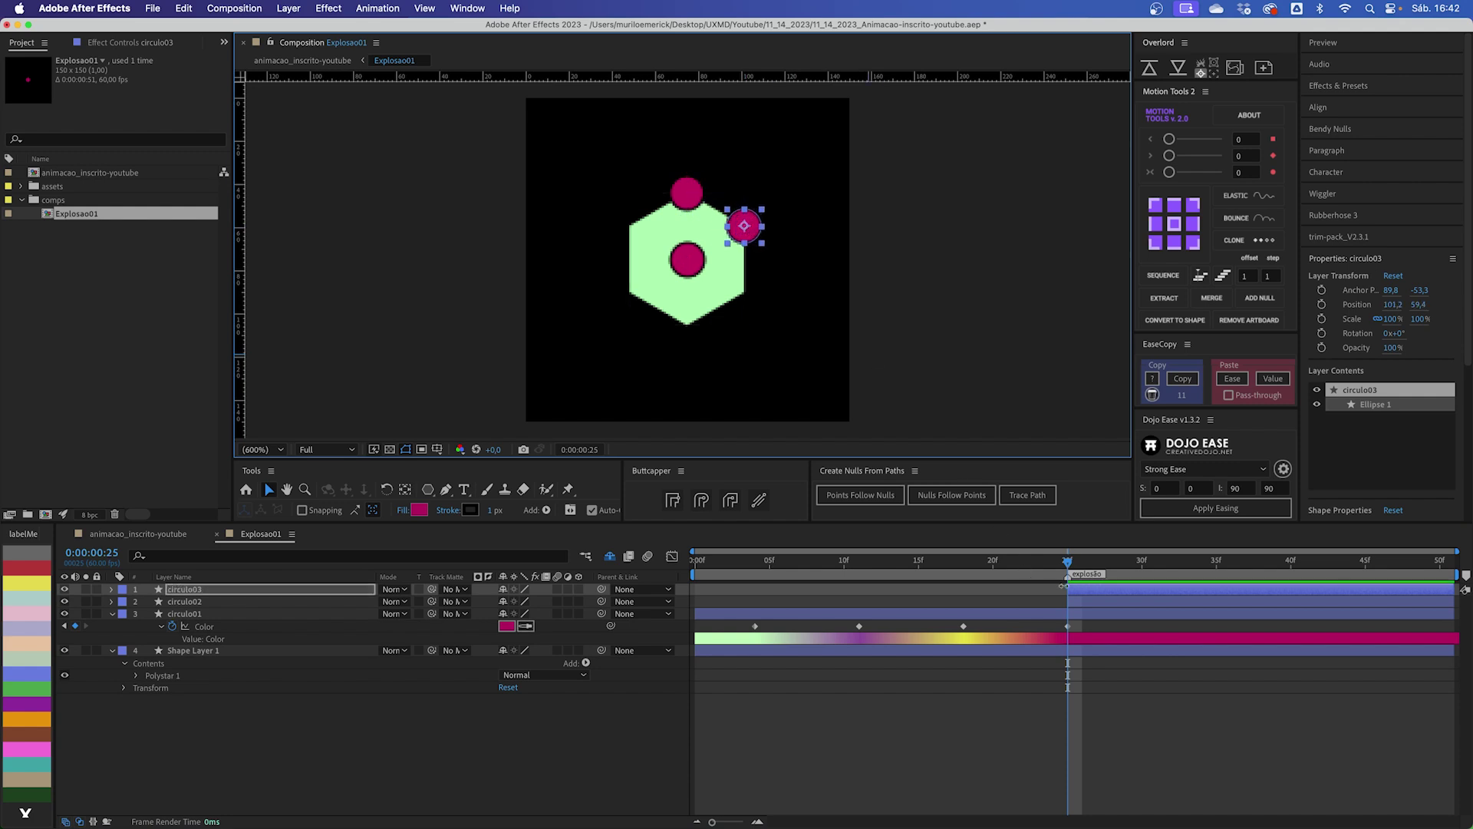
# Step: Duplicate the circle four more times and place one copy on each of the hexagon's remaining vertices
pyautogui.press('super+d')
pyautogui.moveTo(744, 225); pyautogui.dragTo(630, 226)
pyautogui.press('super+d')
pyautogui.press('super+d')
pyautogui.press('super+d')
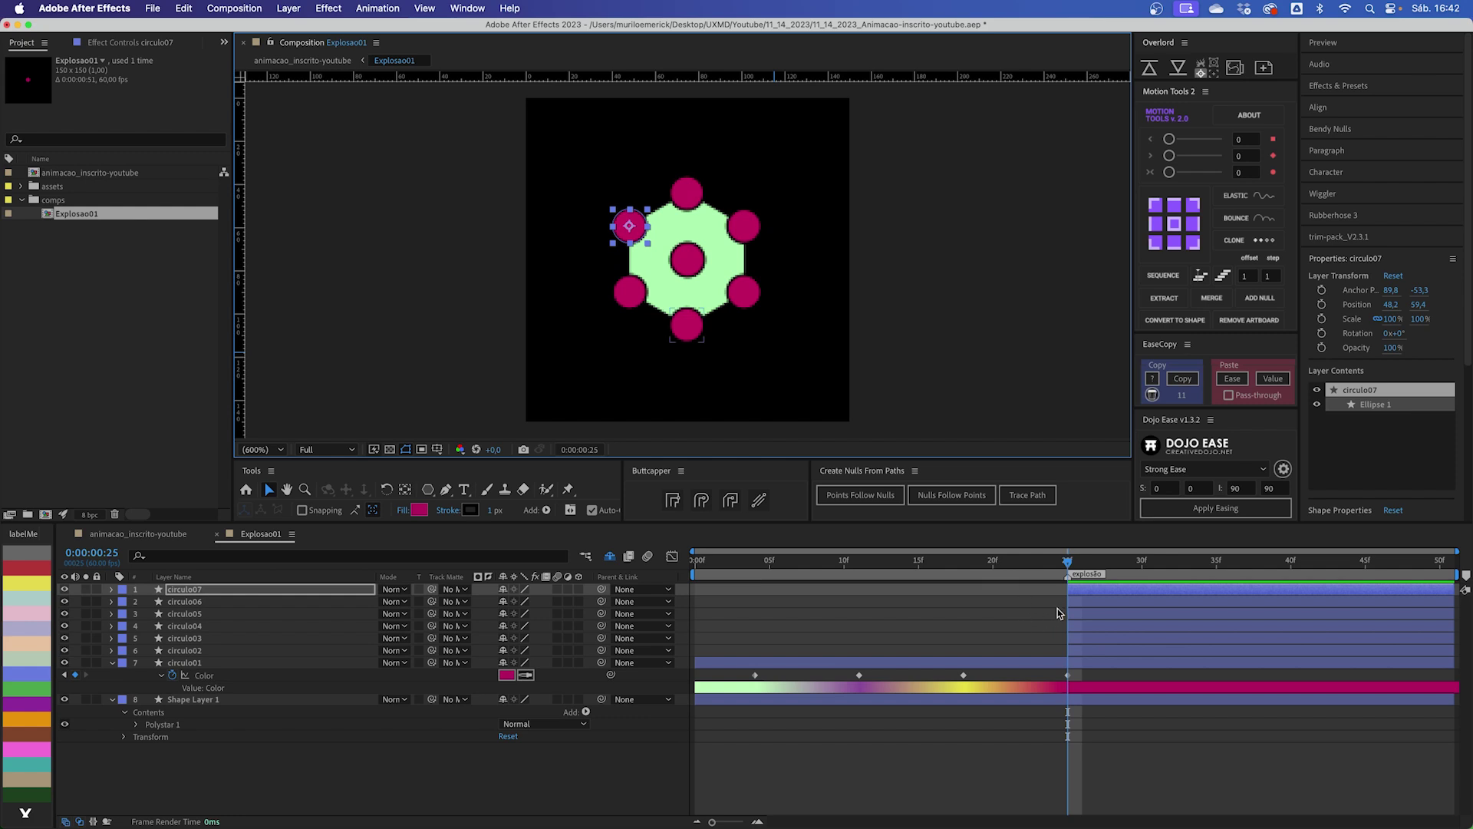
# Step: Keyframe the vertex Position of circulo02 through circulo07 at 0:00:00:25 and 0:00:00:50
pyautogui.keyDown('shift'); pyautogui.click(1080, 647); pyautogui.keyUp('shift')
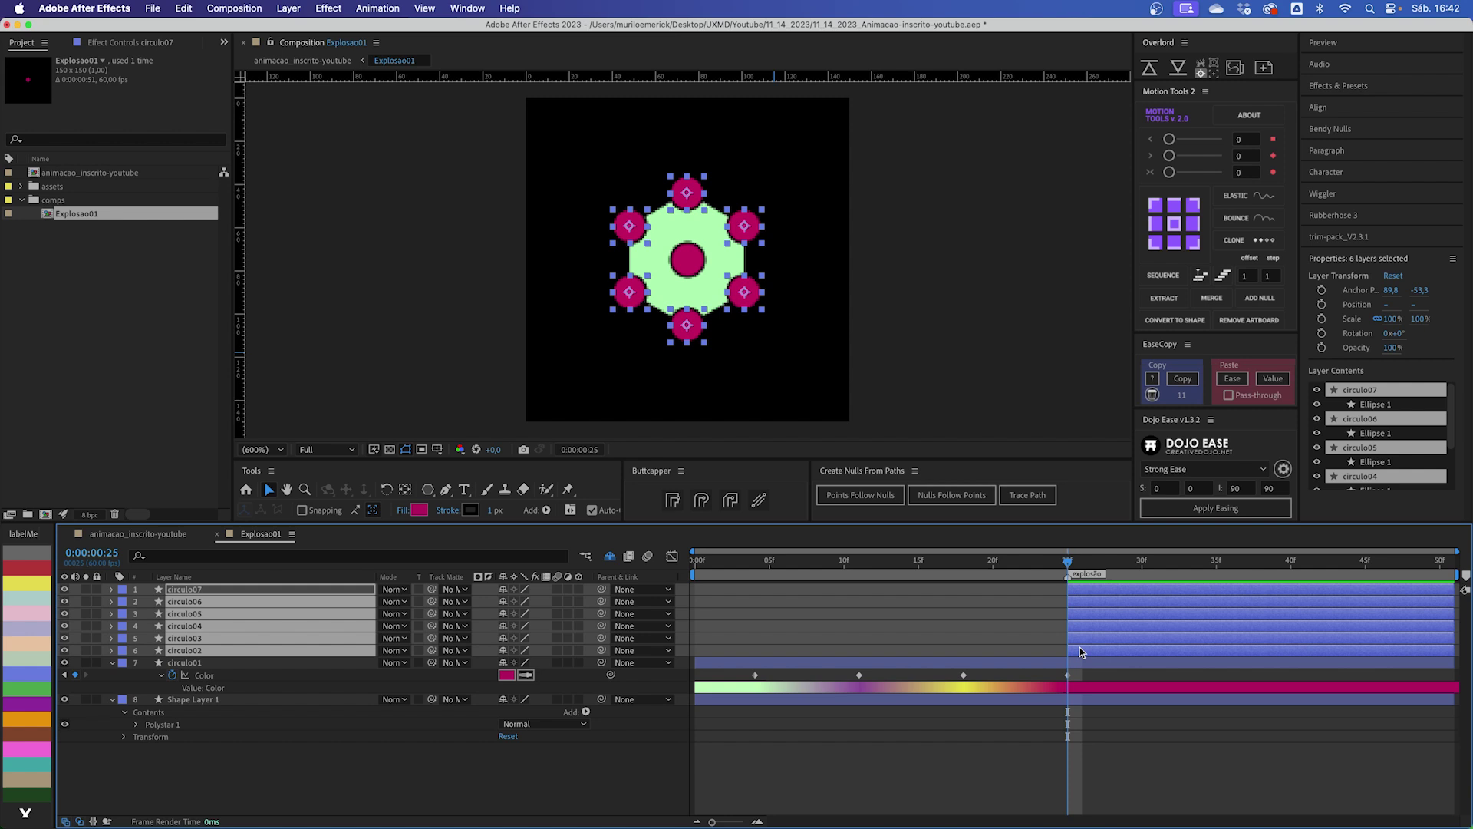
pyautogui.hotkey('alt', 'shift', 'p')
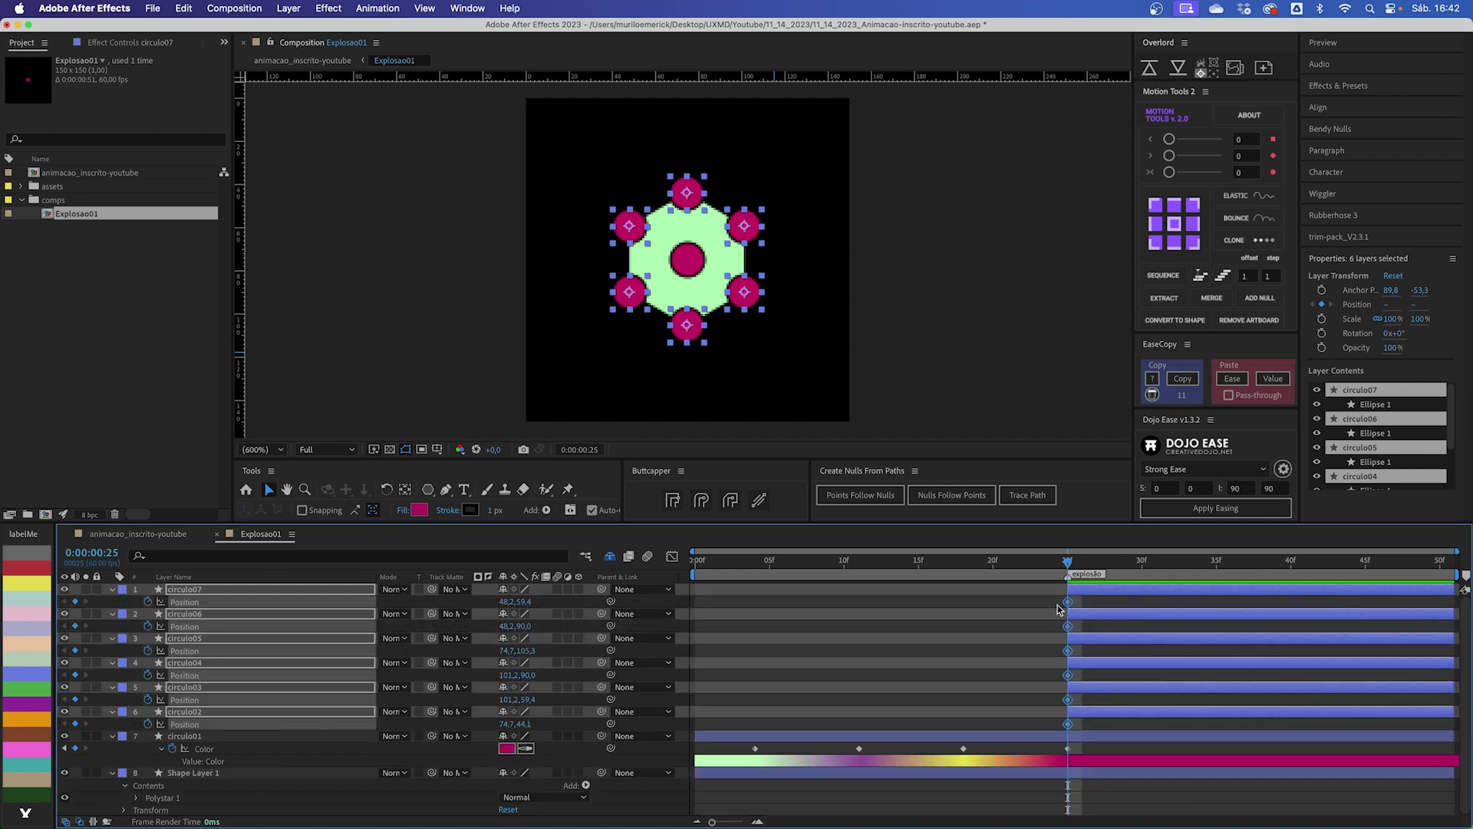
pyautogui.moveTo(1380, 565); pyautogui.dragTo(1441, 565)
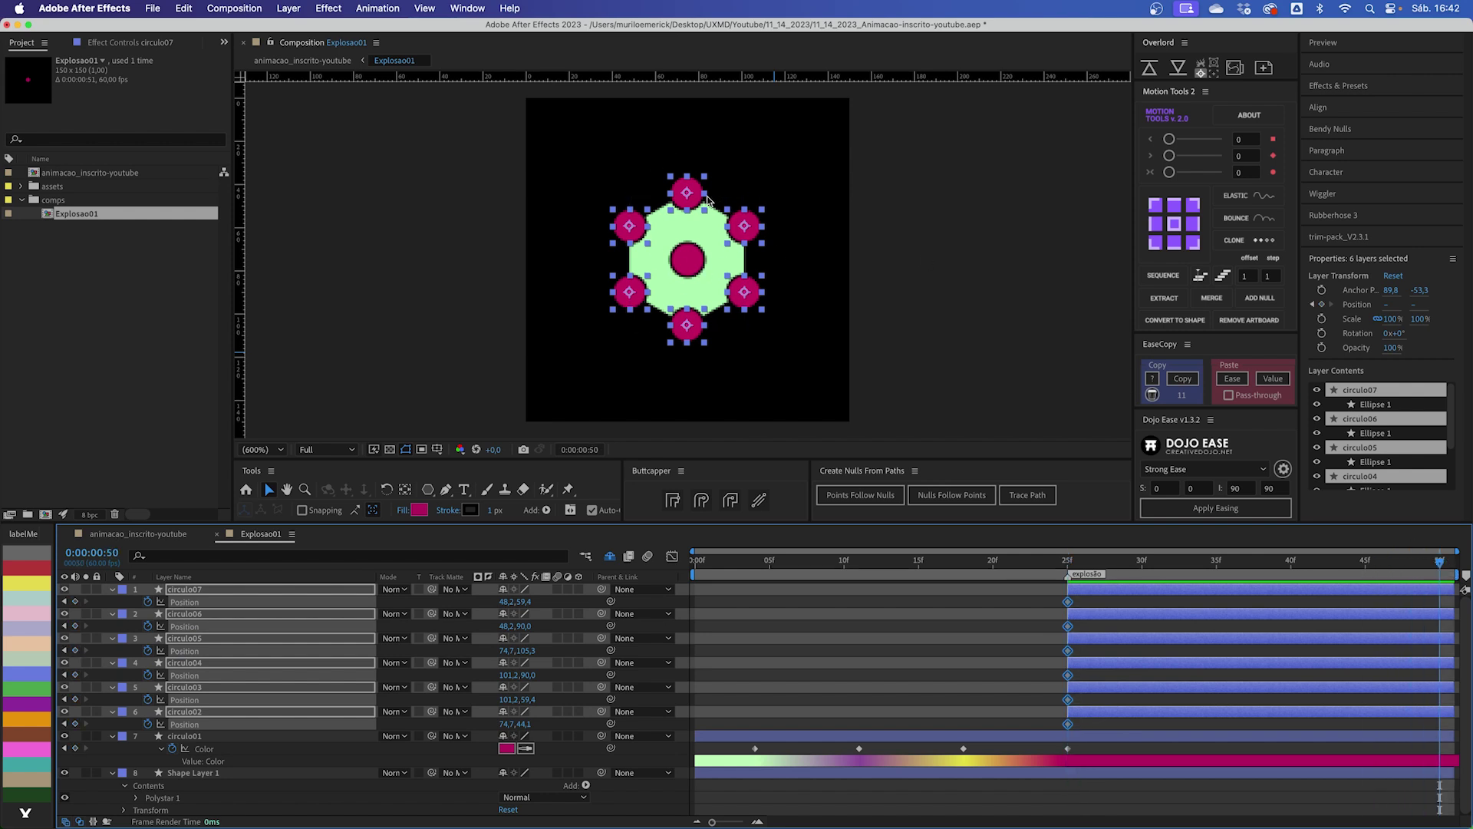
pyautogui.press('super+v')
# Step: Set the Position keyframes of circulo02 through circulo07 at 0:00:00:25 to the frame's centre, 75, 75
pyautogui.moveTo(1439, 564); pyautogui.dragTo(1077, 569)
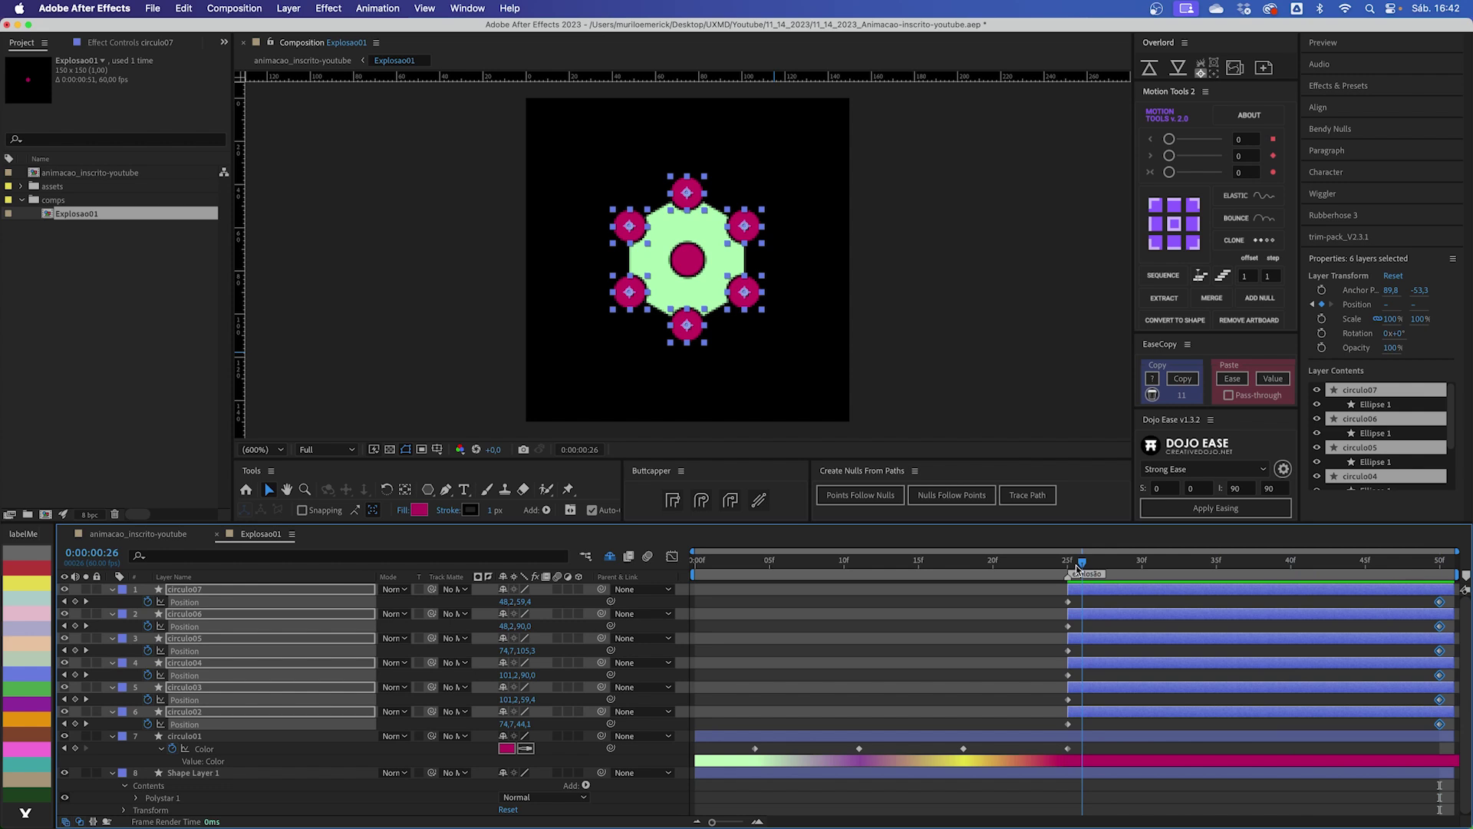
pyautogui.click(1439, 566)
pyautogui.moveTo(1439, 566)
pyautogui.mouseDown()
pyautogui.moveTo(1068, 569)
pyautogui.moveTo(1085, 725)
pyautogui.mouseUp()
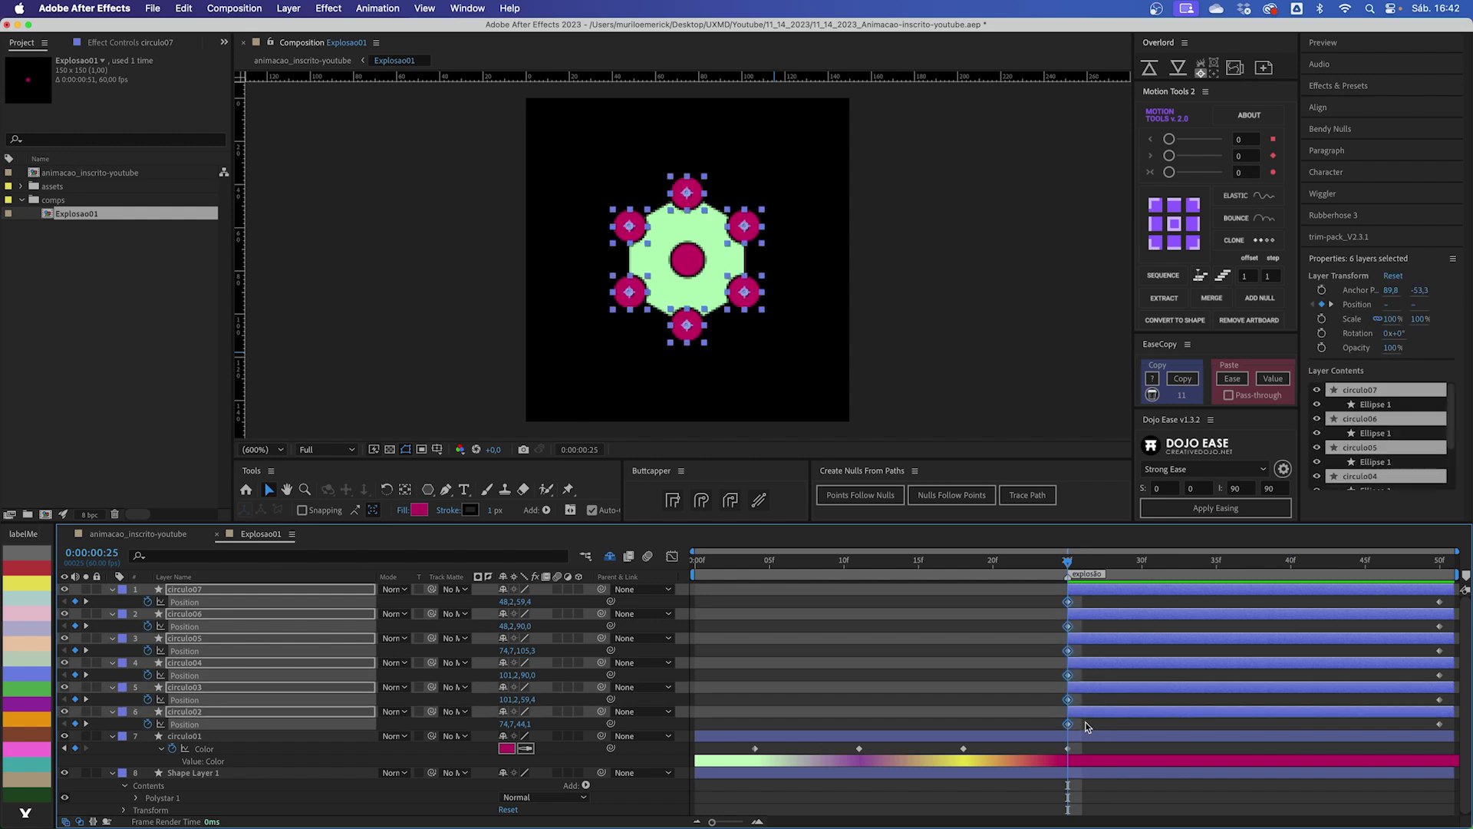
pyautogui.press('super+v')
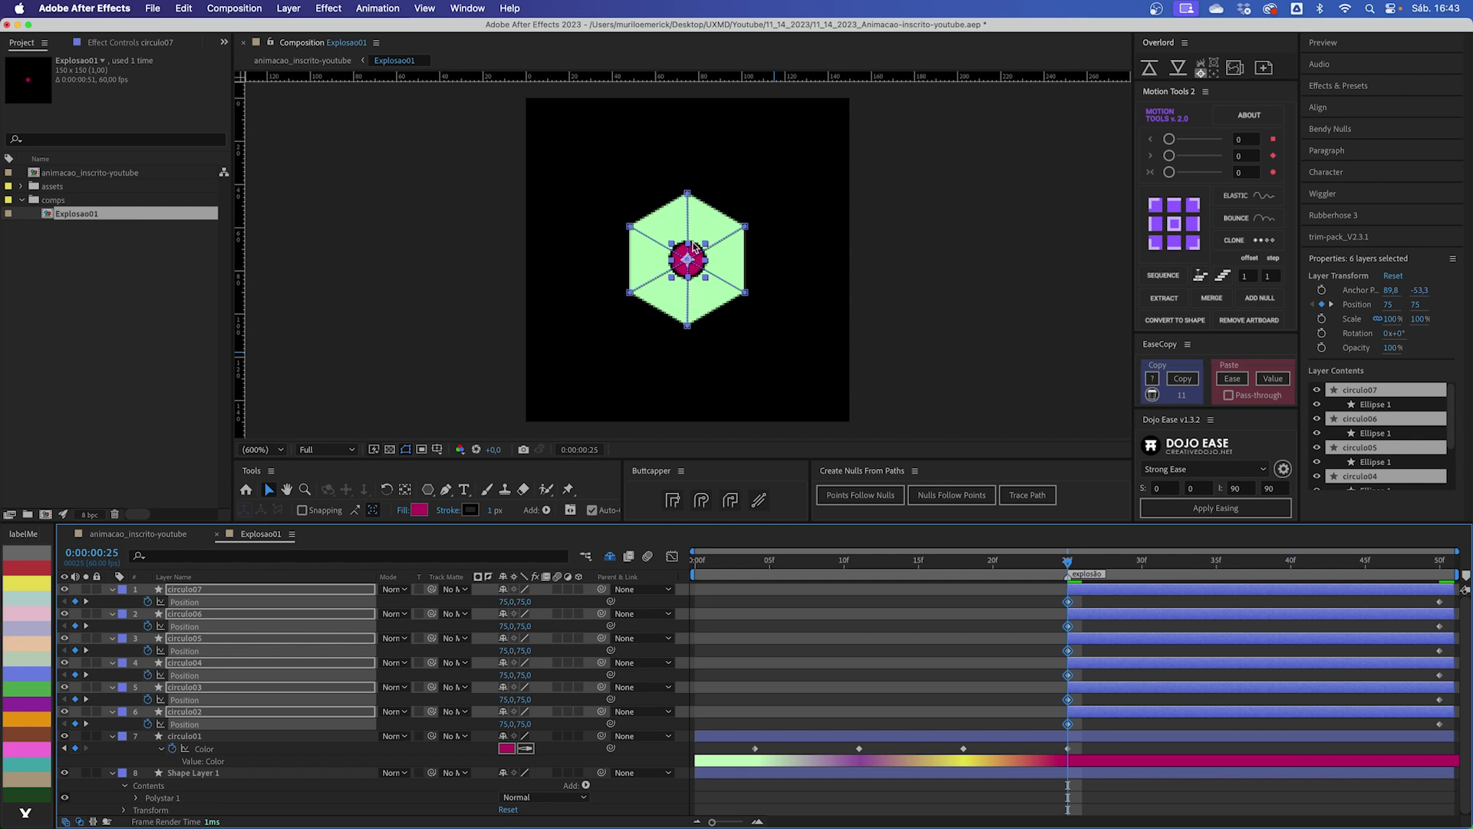
# Step: Delete the hexagon guide's shape layer
pyautogui.click(1080, 772)
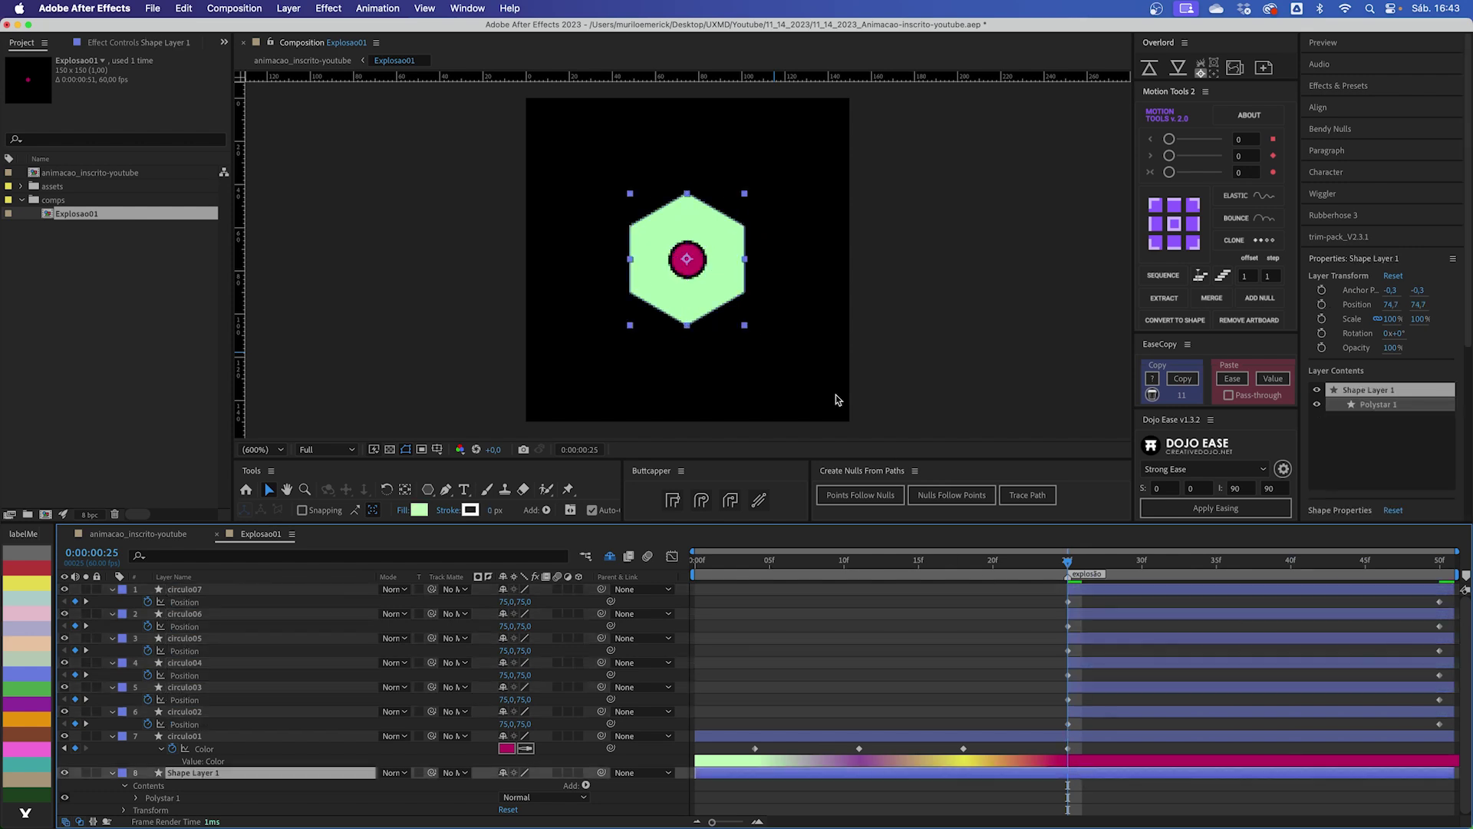
pyautogui.press('Delete')
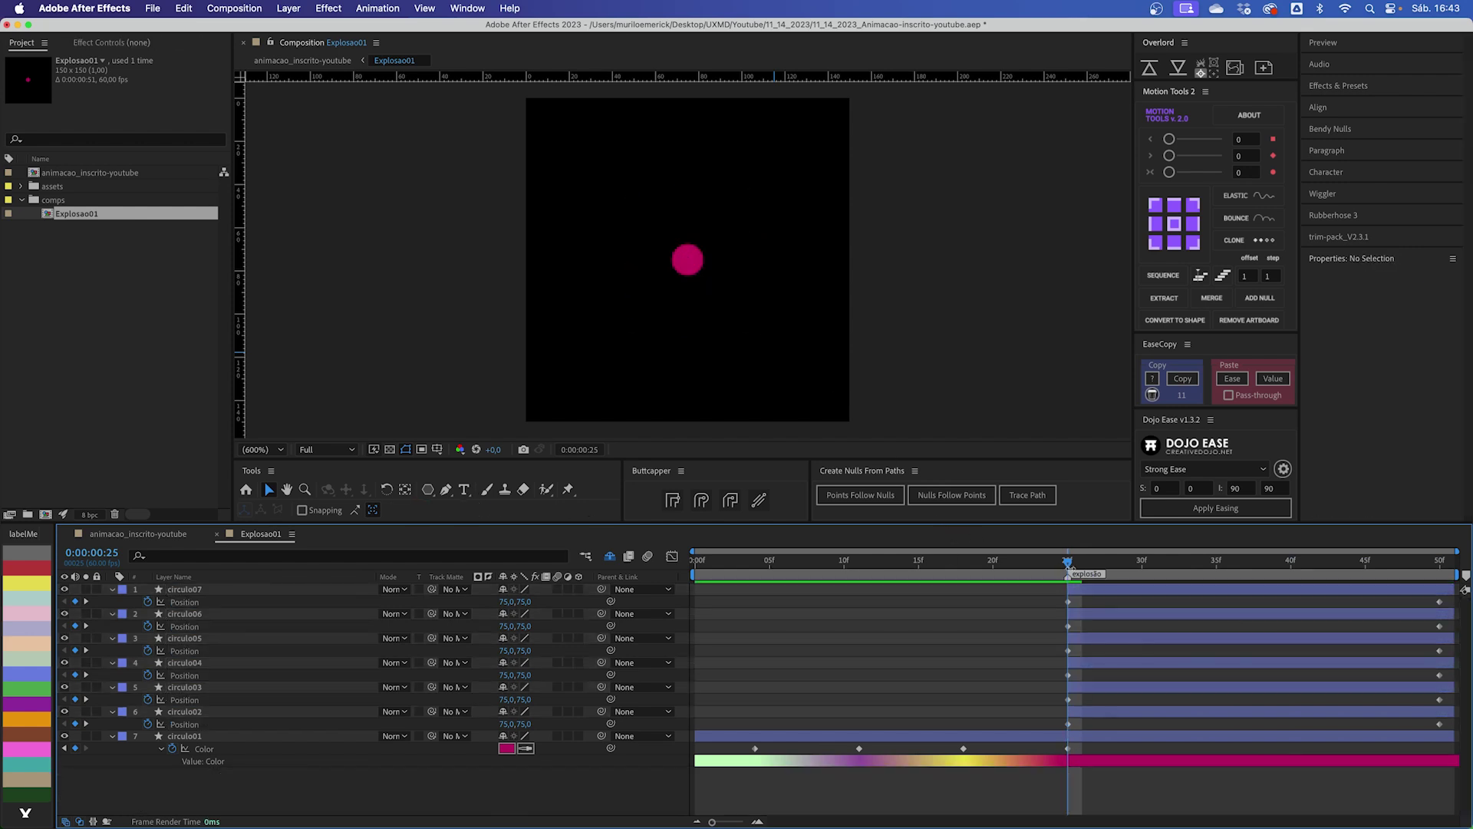
# Step: Scale circulo02 through circulo07 down to 37%, judging their size at 0:00:00:31
pyautogui.moveTo(1075, 568); pyautogui.dragTo(1156, 574)
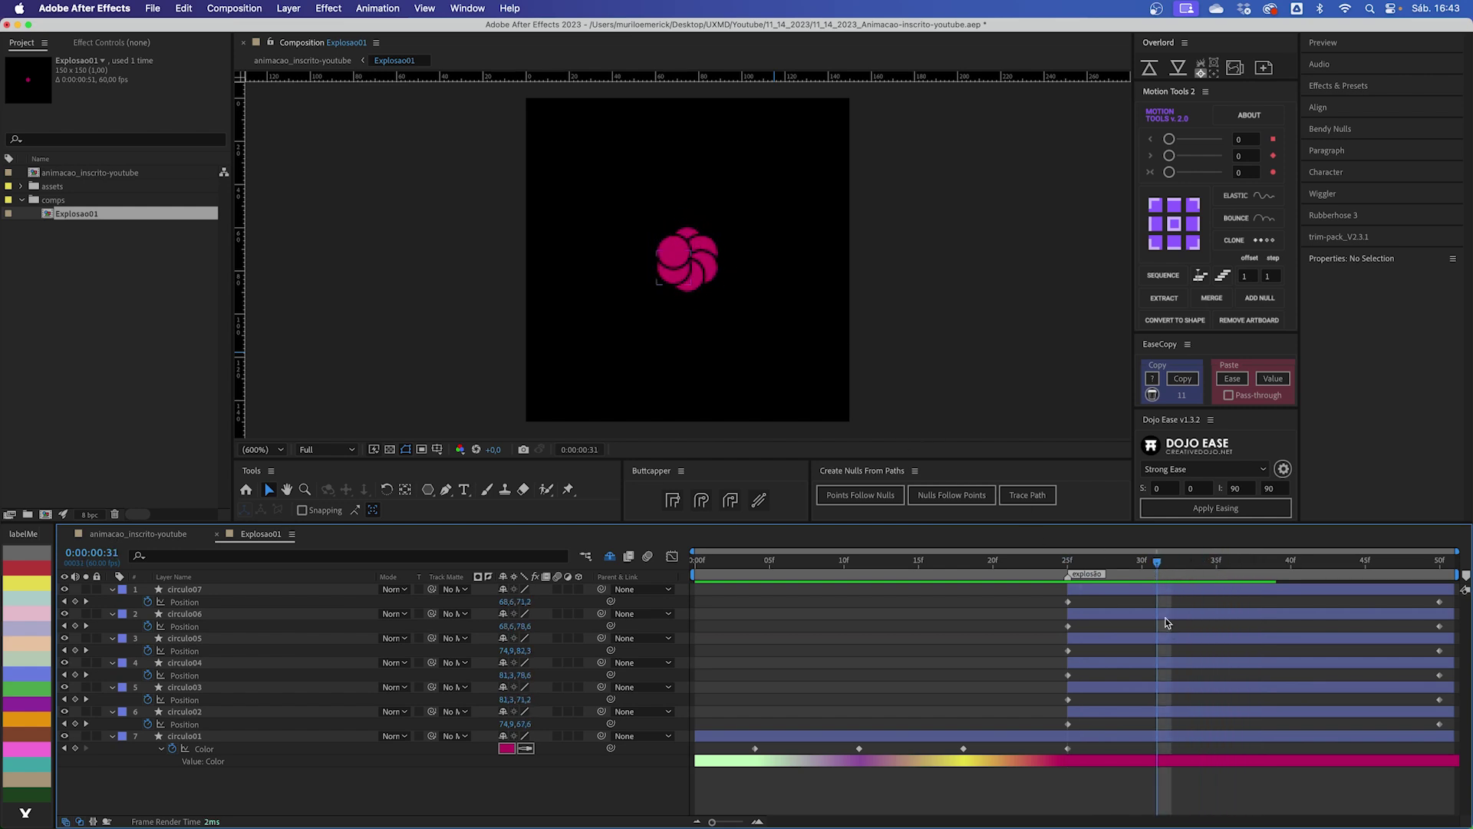
pyautogui.click(1163, 588)
pyautogui.keyDown('shift'); pyautogui.click(1159, 712); pyautogui.keyUp('shift')
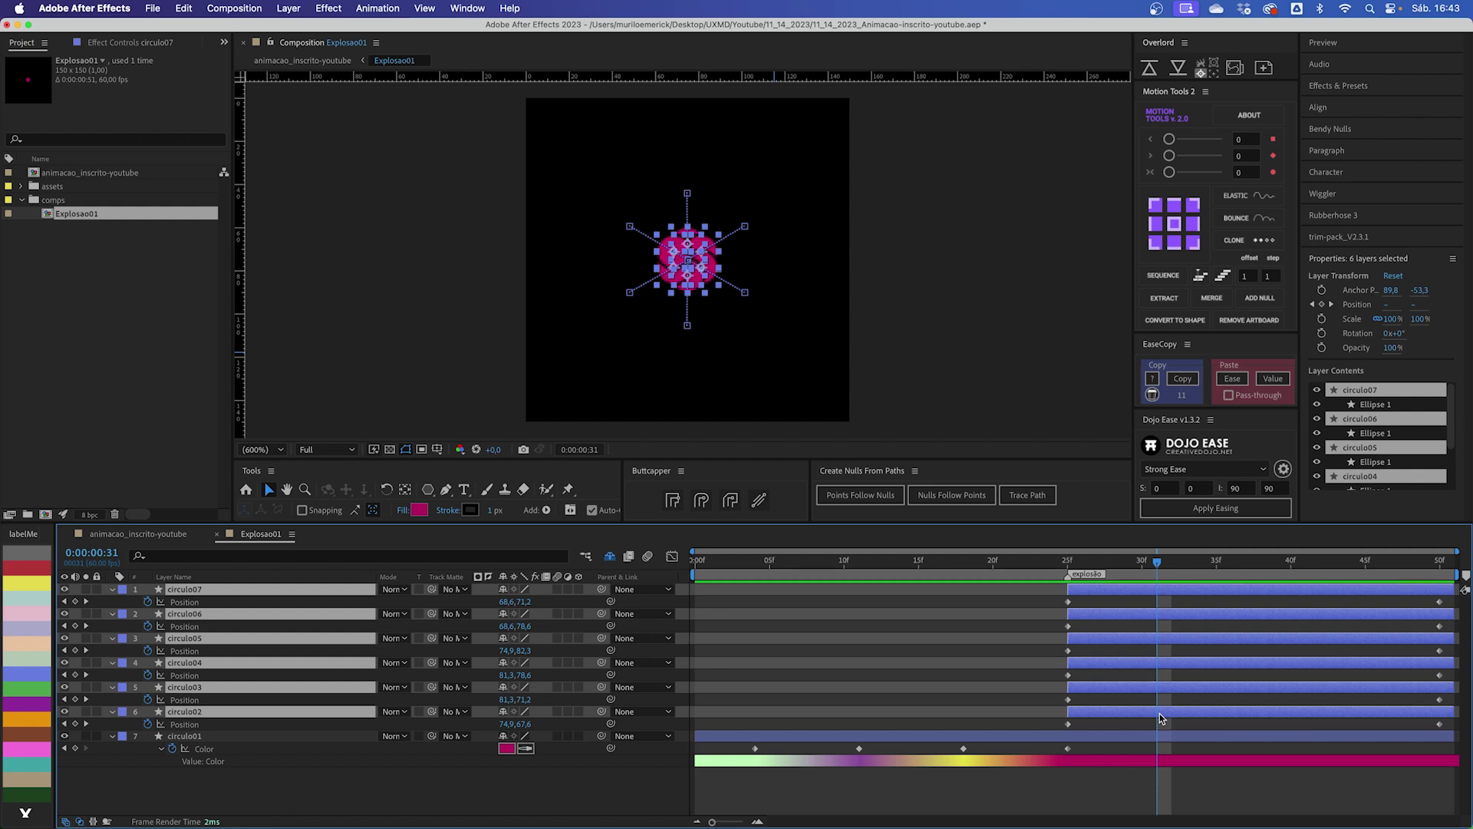
pyautogui.press('s')
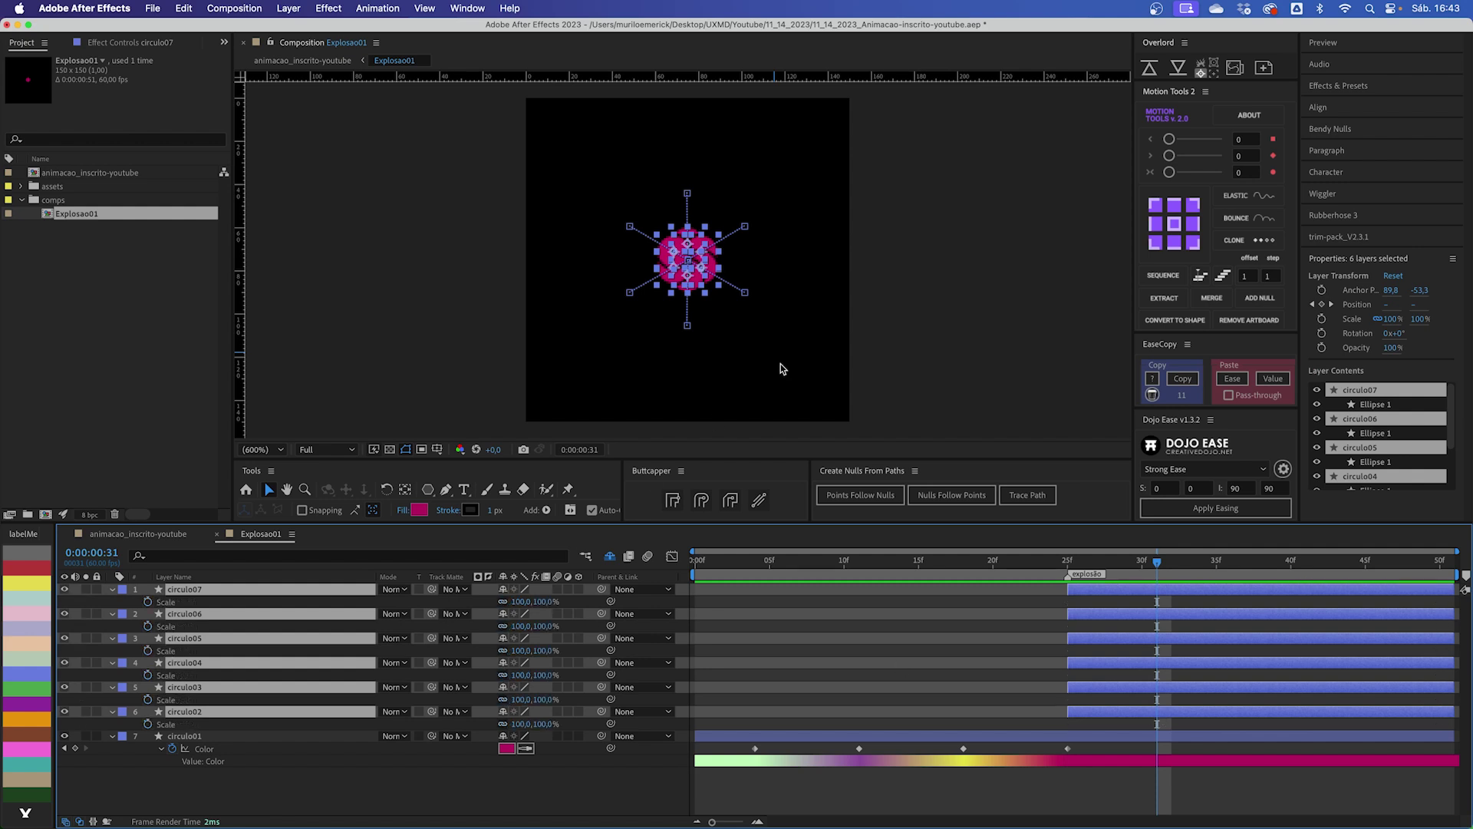
pyautogui.press('.')
pyautogui.moveTo(544, 602); pyautogui.dragTo(503, 604)
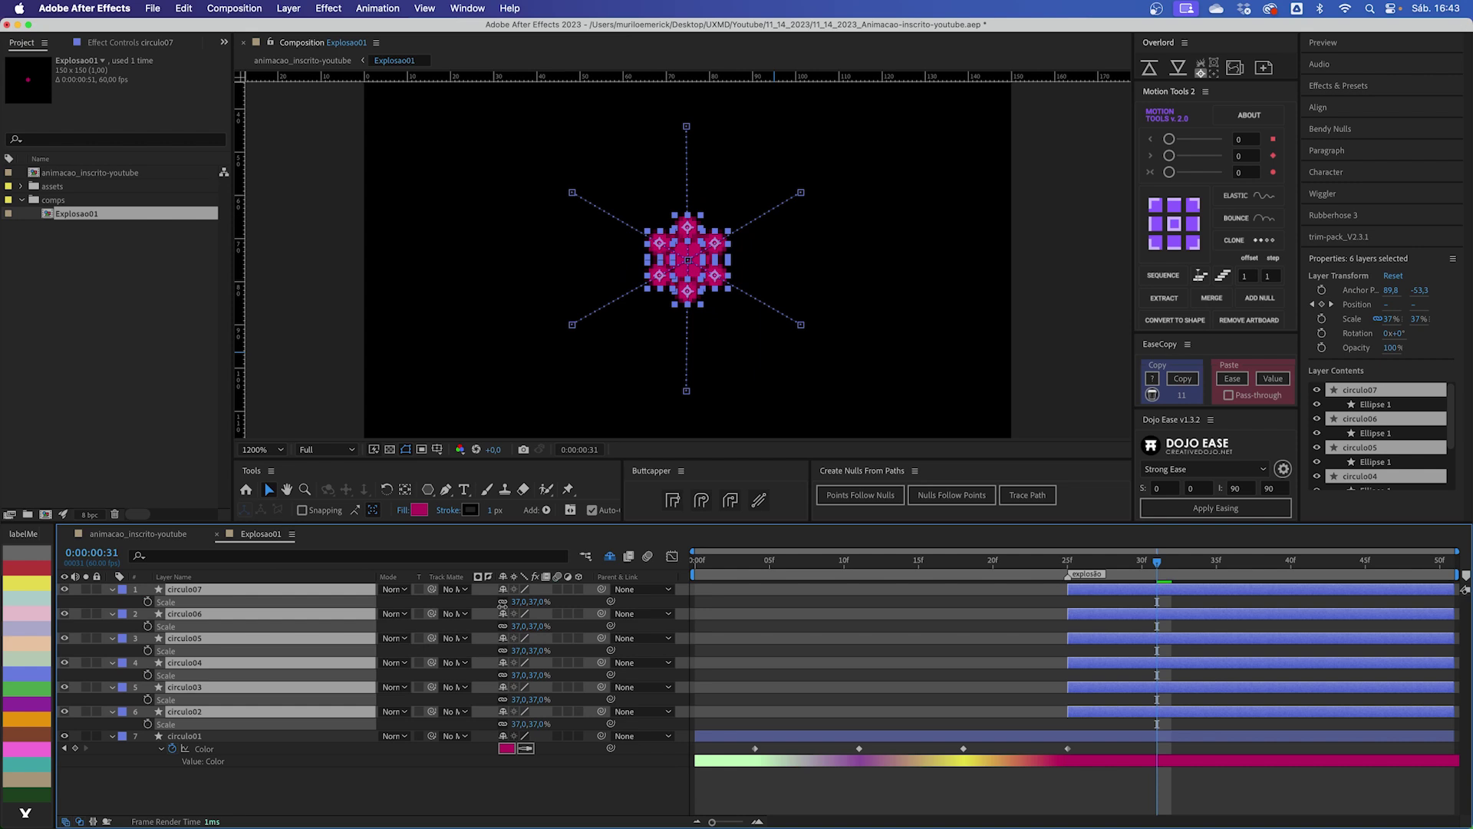
# Step: Show the keyframed properties of circulo02 through circulo07 and collapse each layer's Color value strip
pyautogui.hotkey('ctrl', 'v')
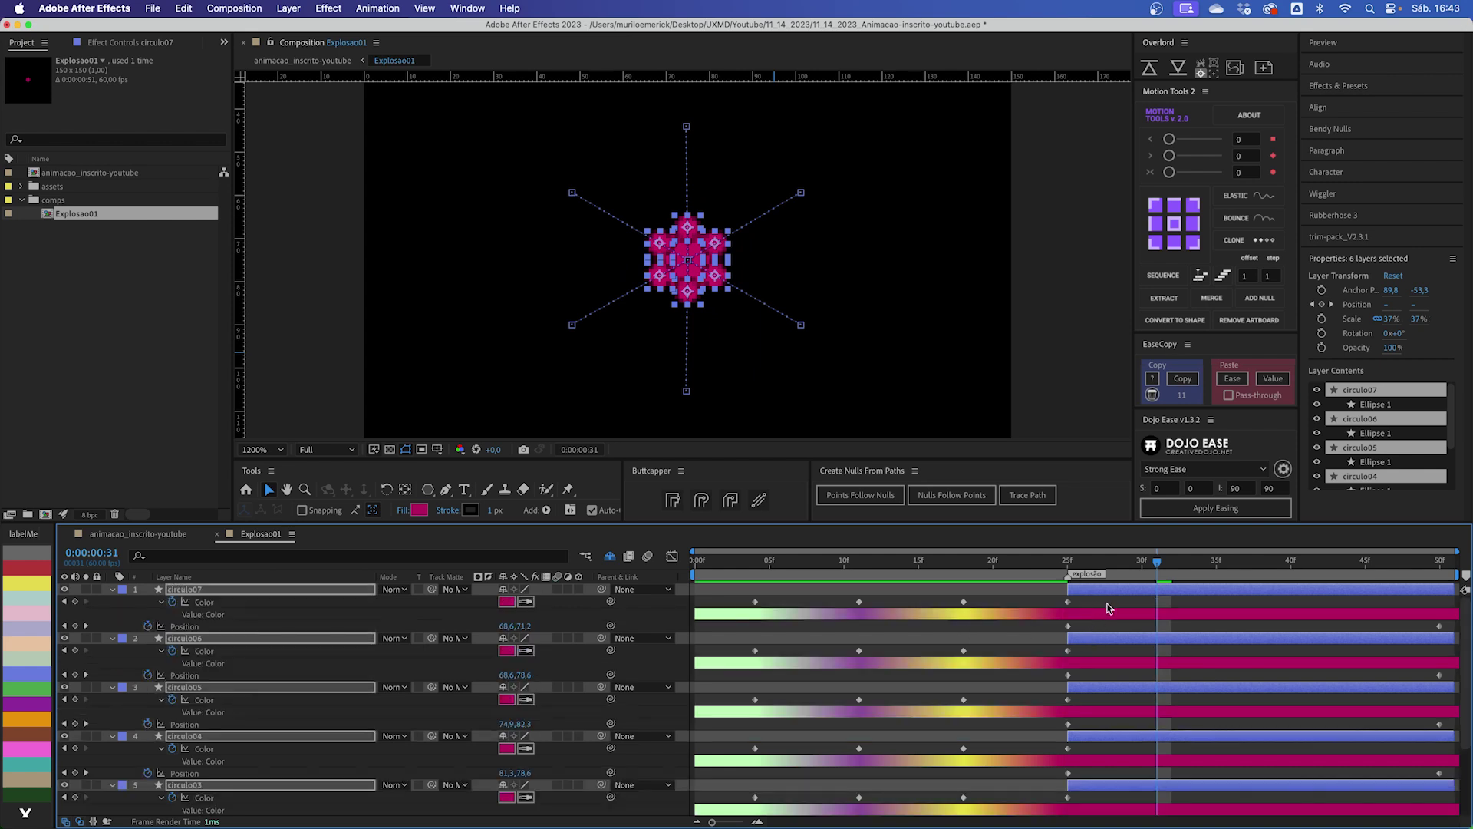
pyautogui.click(204, 603)
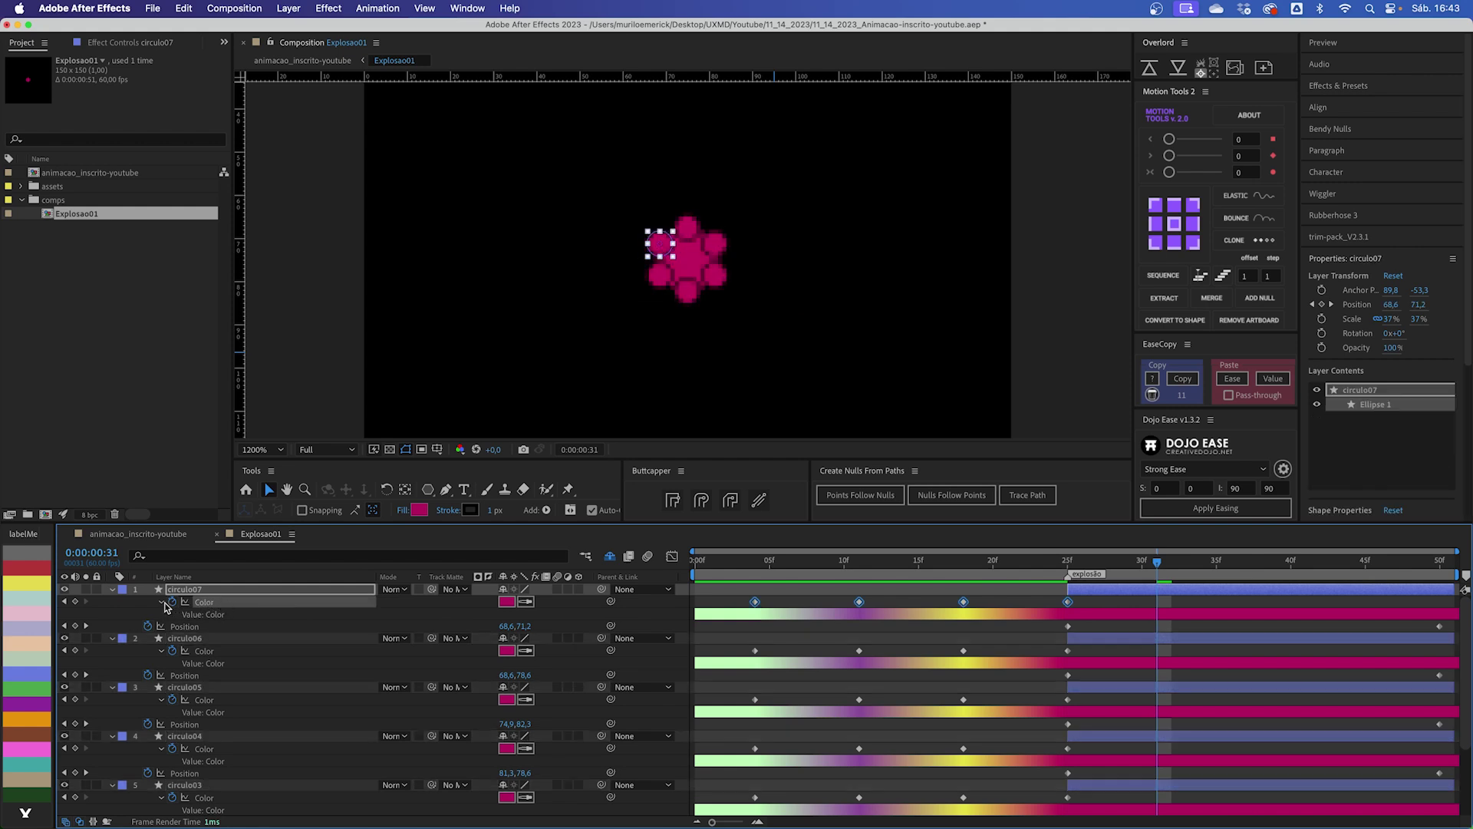
pyautogui.click(160, 601)
pyautogui.click(202, 639)
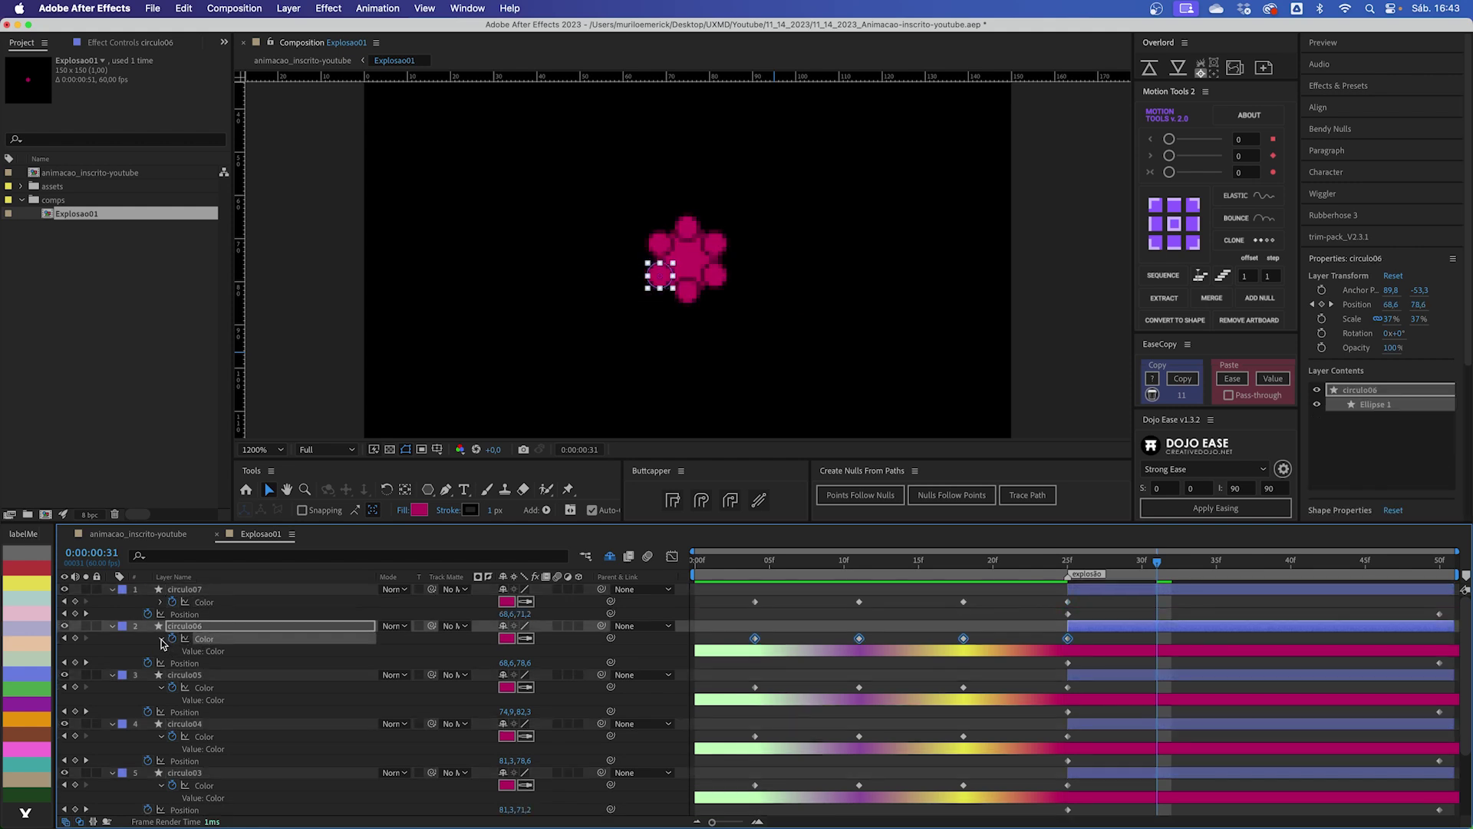
pyautogui.click(161, 639)
pyautogui.click(161, 675)
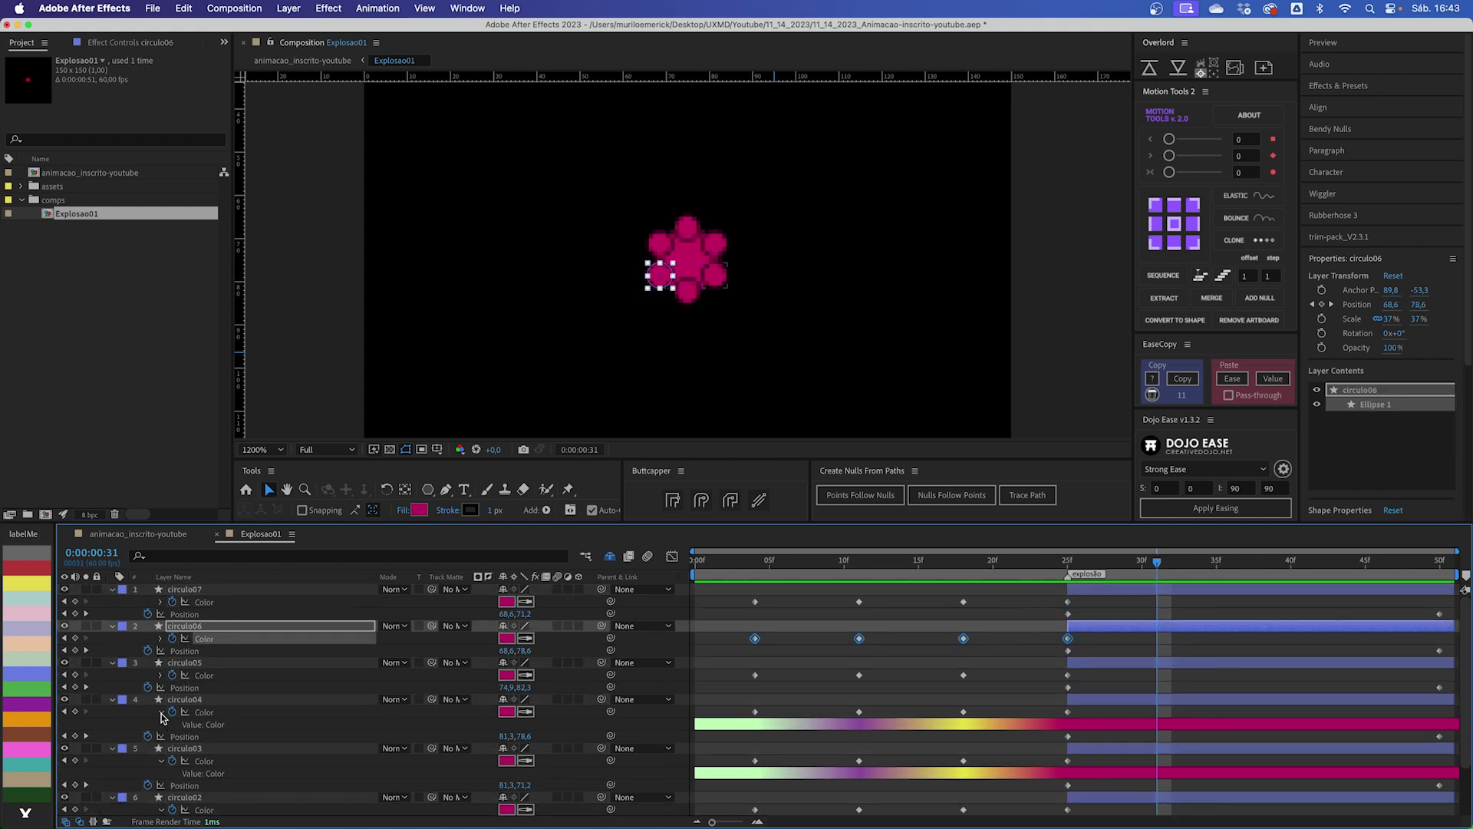
pyautogui.click(161, 712)
pyautogui.click(162, 749)
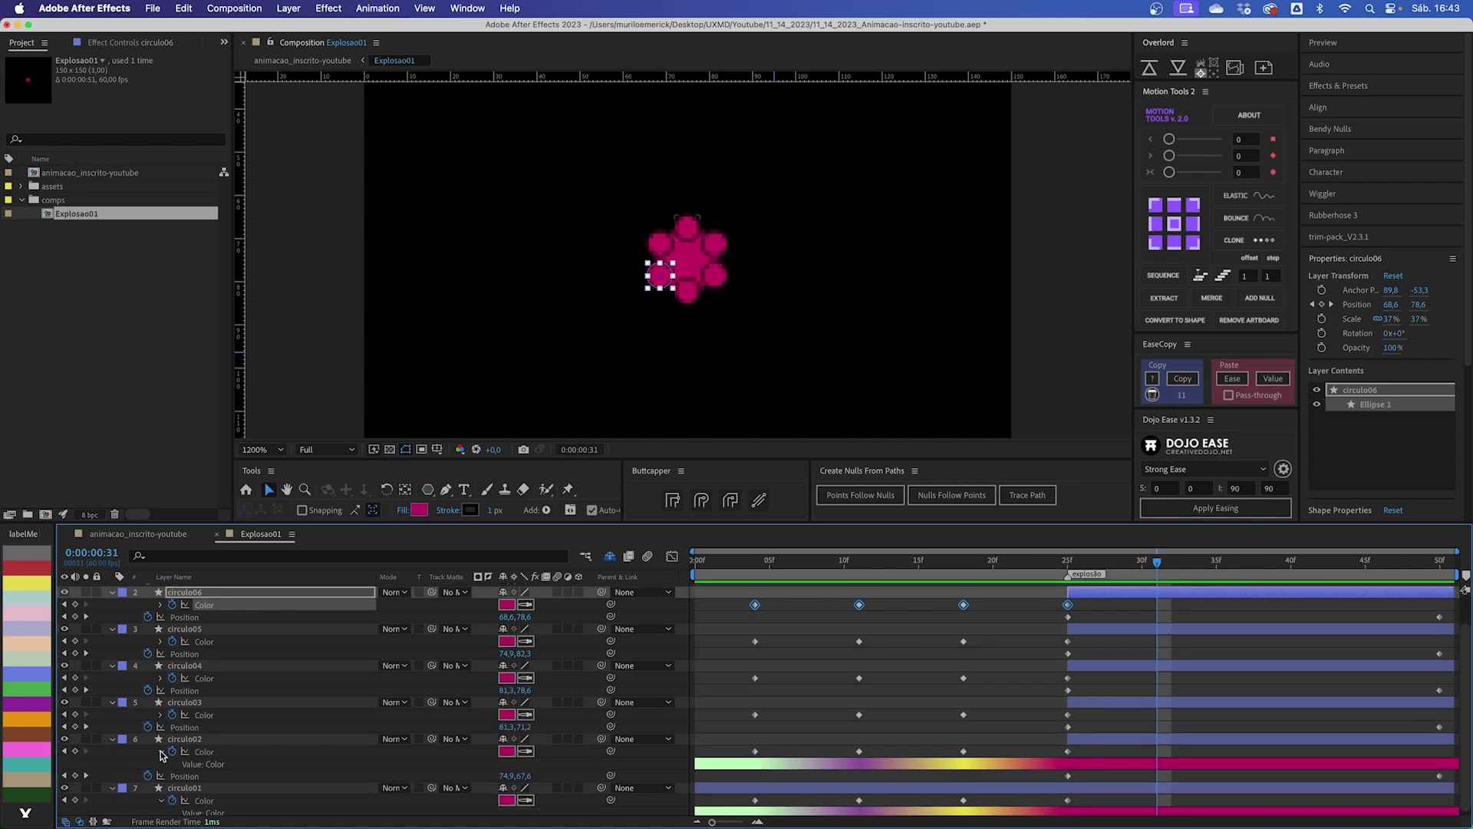
pyautogui.click(161, 785)
pyautogui.scroll(-1, 163, 767)
pyautogui.scroll(1, 1214, 694)
pyautogui.scroll(-1, 1167, 782)
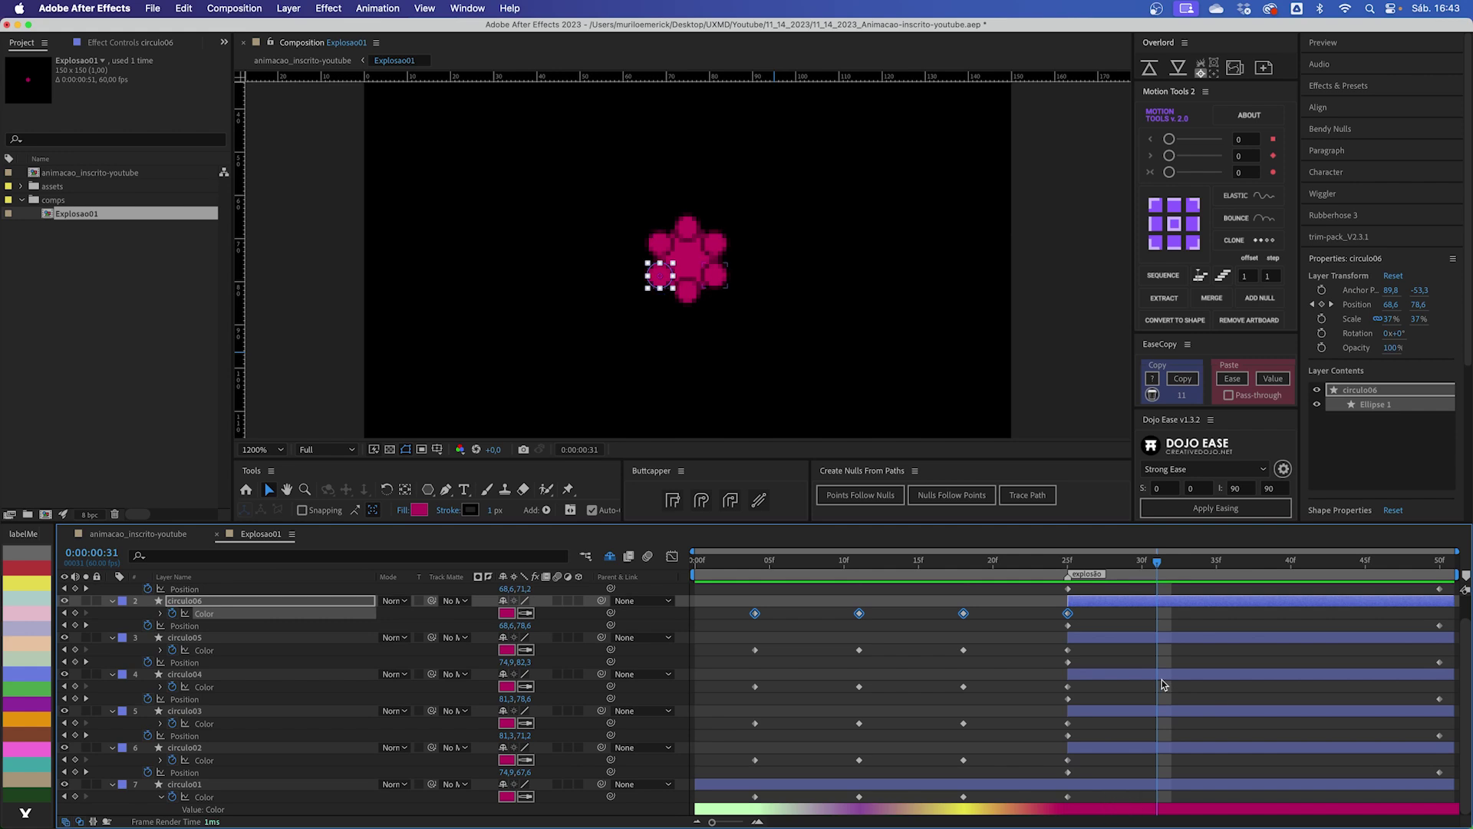
pyautogui.scroll(1, 1160, 685)
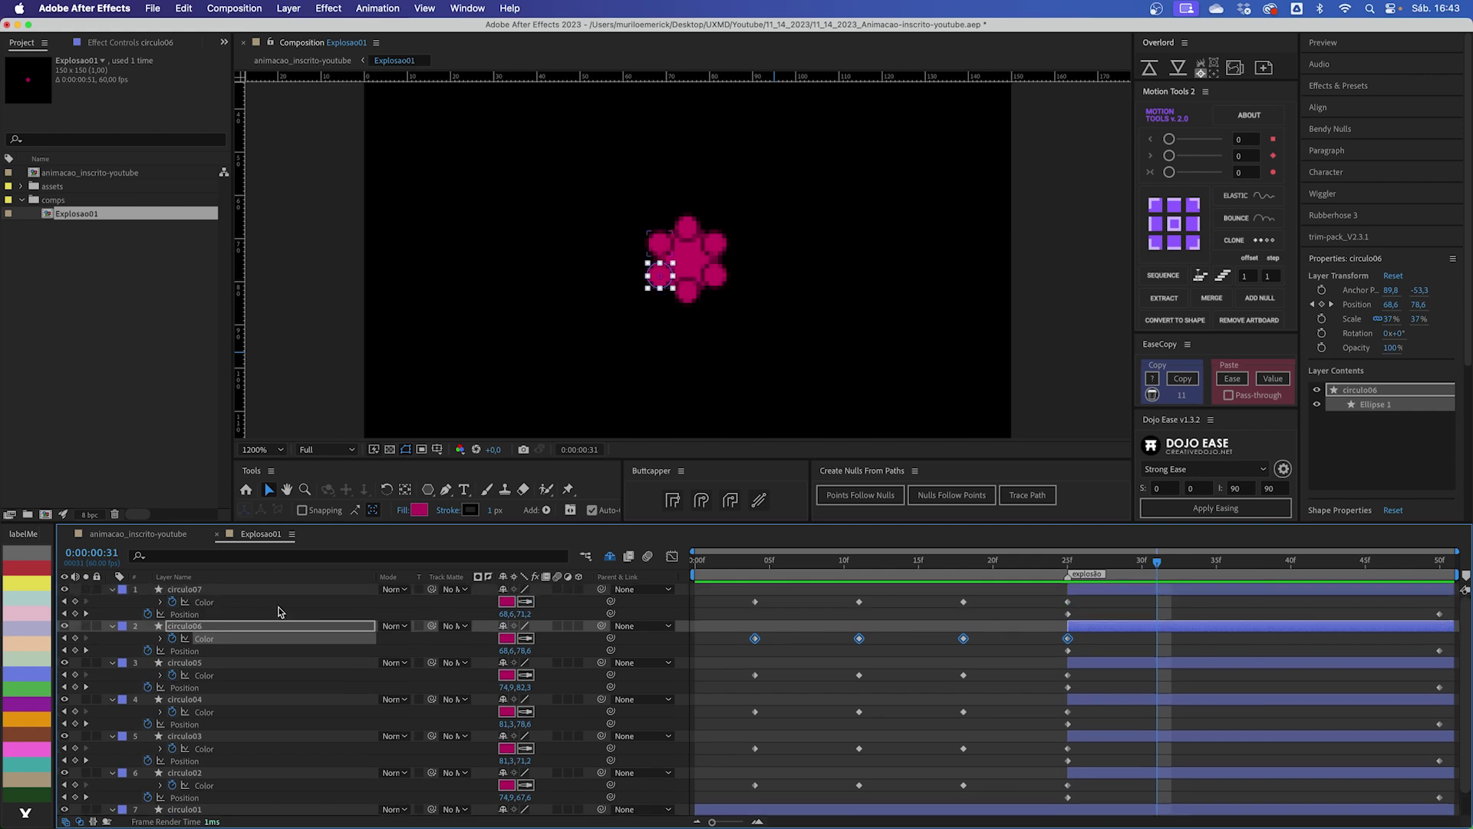
# Step: Remove the Color animation from circulo02 through circulo07, keeping their fill the magenta of 0:00:00:31
pyautogui.keyDown('shift'); pyautogui.click(222, 604); pyautogui.keyUp('shift')
pyautogui.click(172, 601)
pyautogui.click(172, 638)
pyautogui.click(171, 676)
pyautogui.click(172, 712)
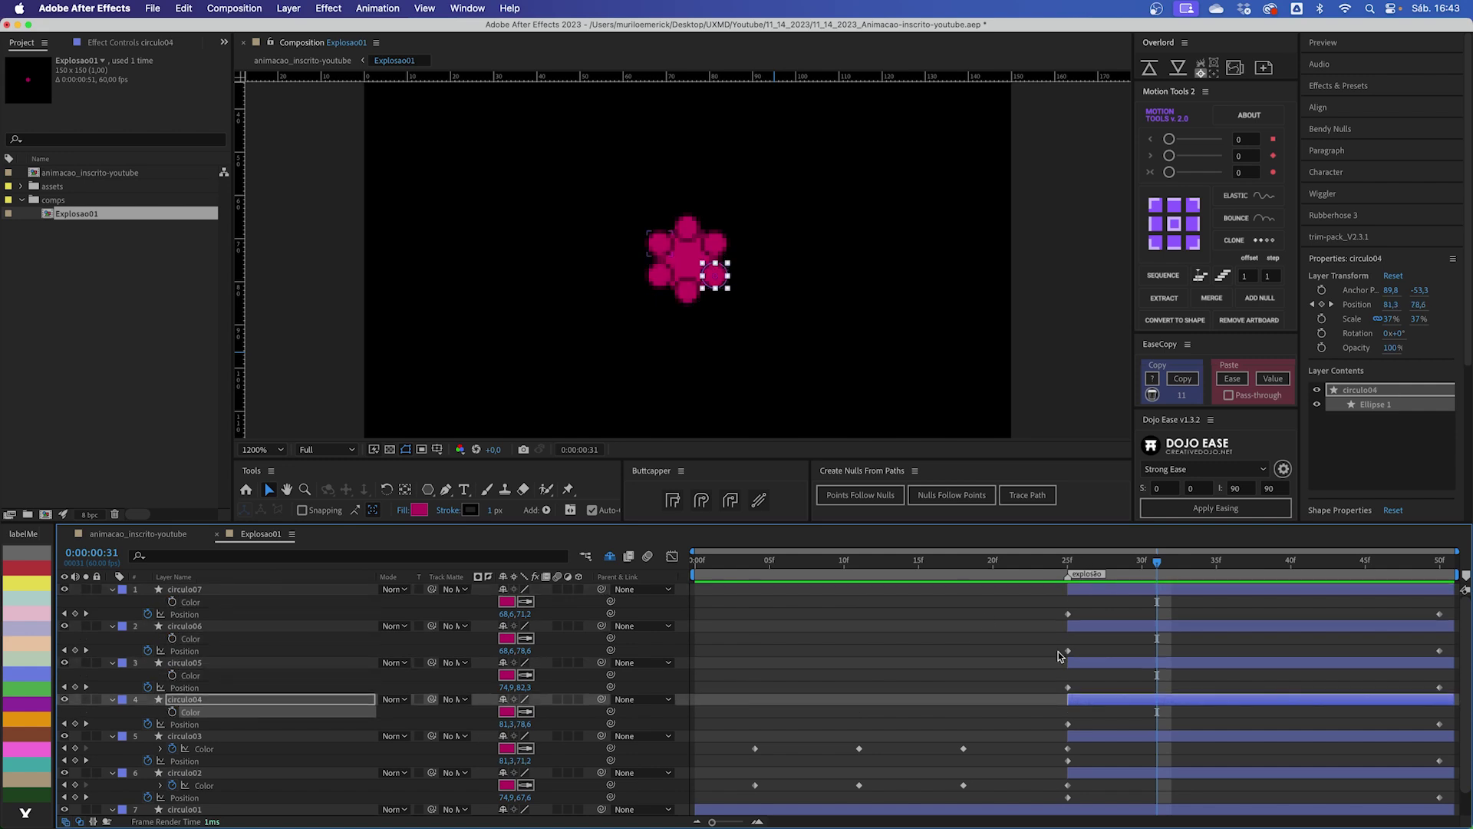
pyautogui.scroll(-2, 997, 676)
pyautogui.click(1044, 786)
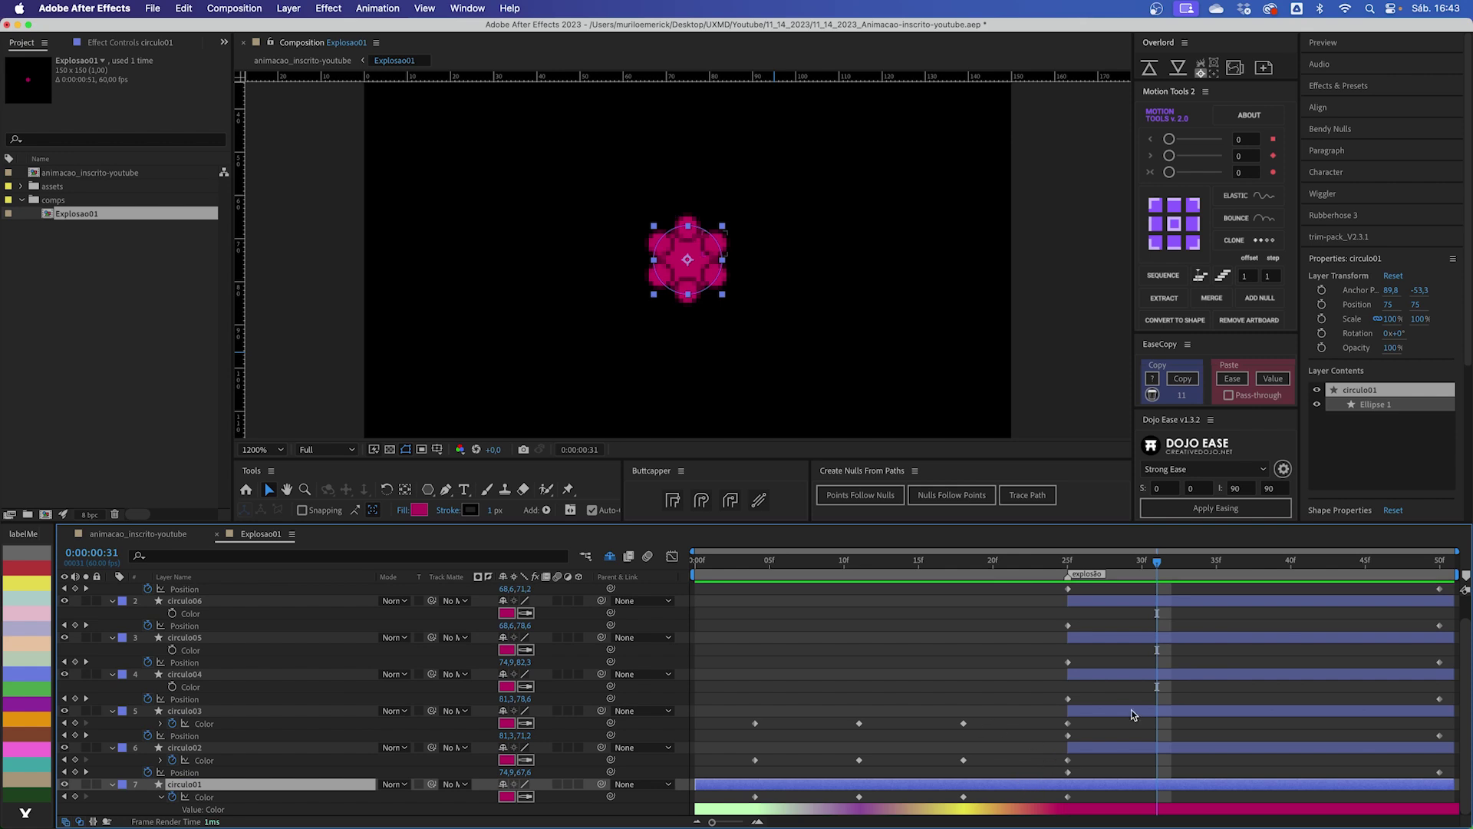
pyautogui.click(172, 722)
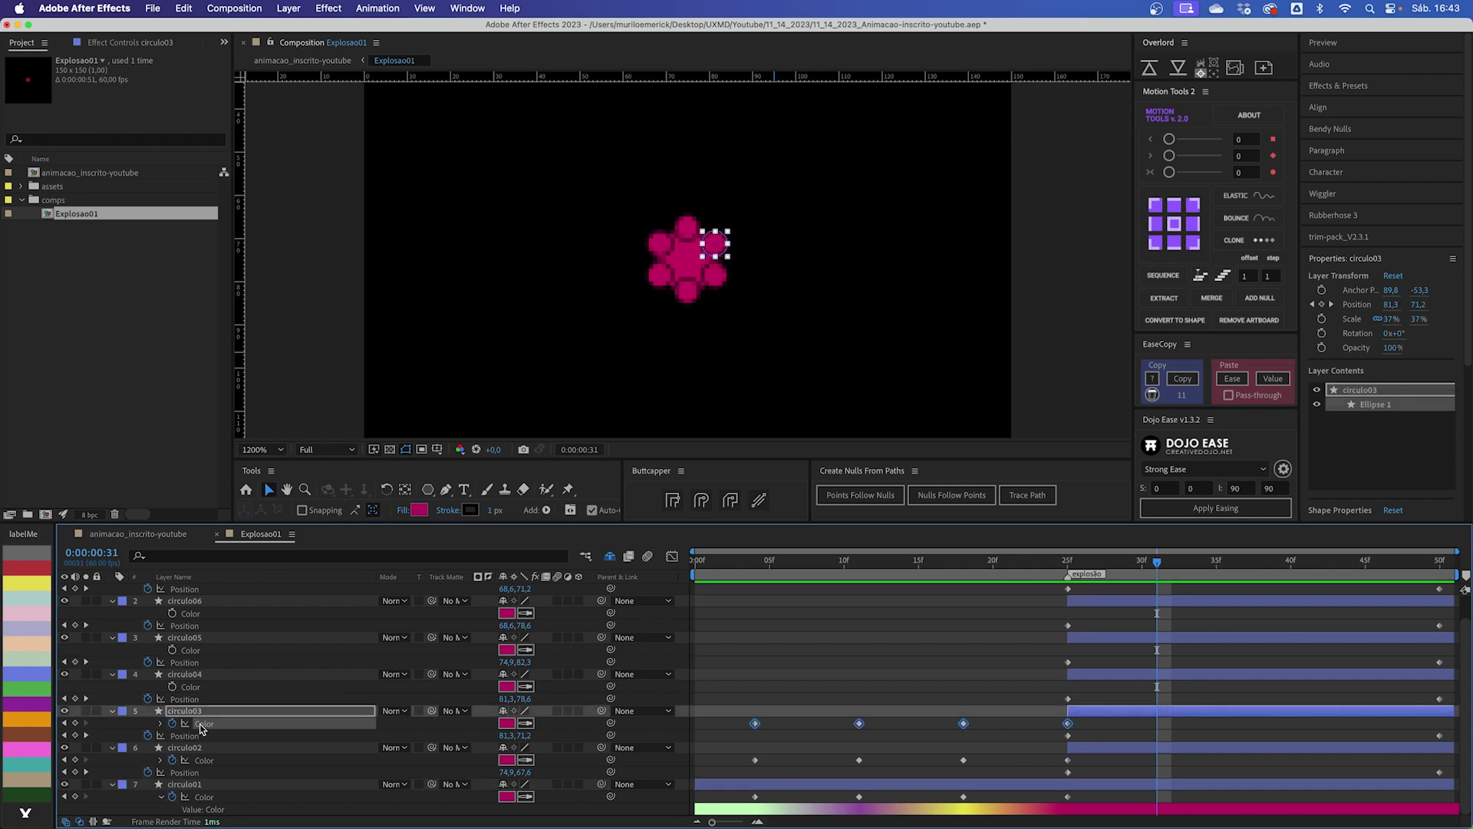
pyautogui.click(172, 759)
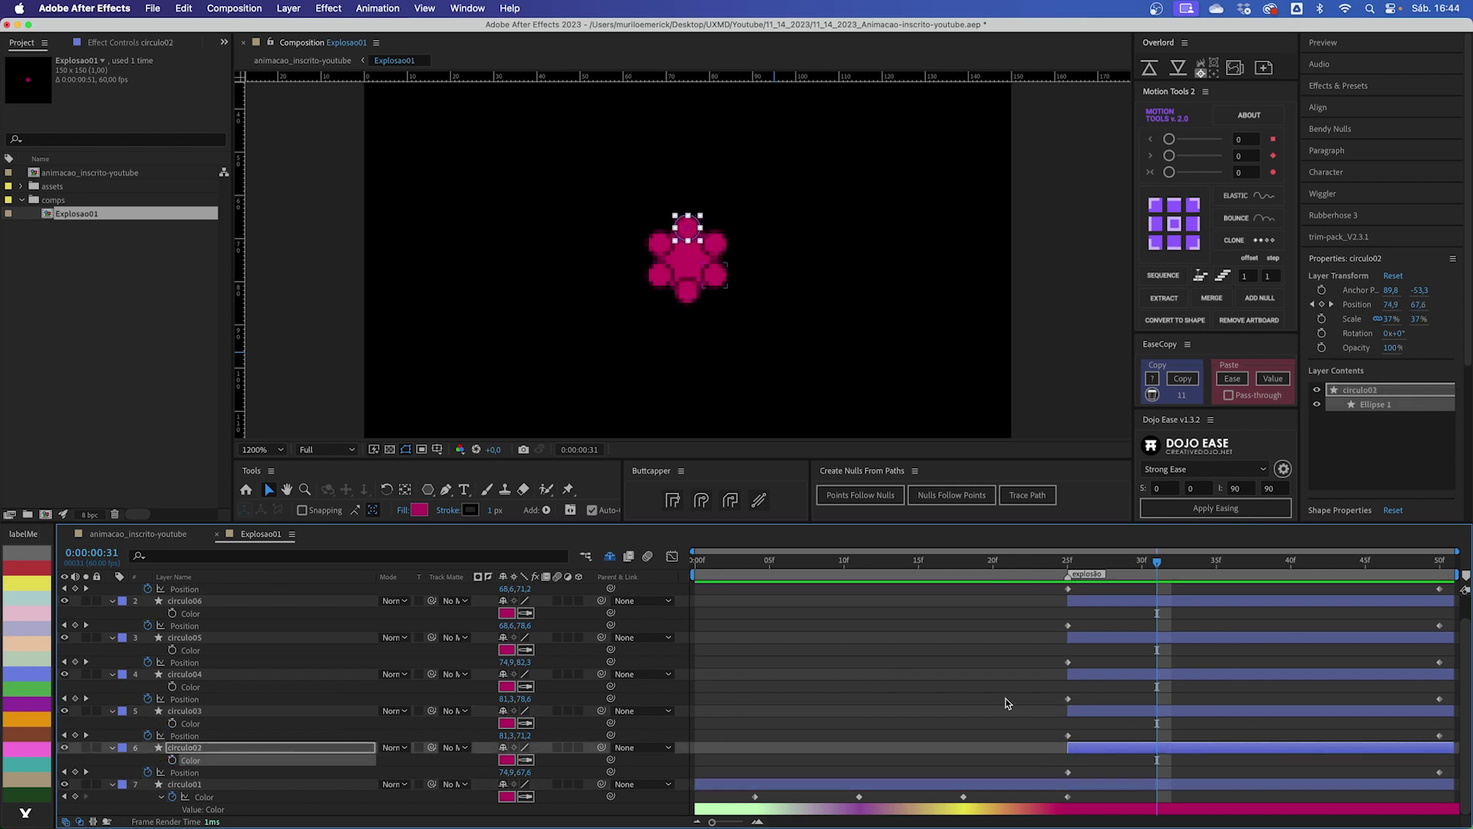
pyautogui.click(1059, 706)
# Step: Add a Position keyframe to circulo02 through circulo07 at 0:00:00:30
pyautogui.moveTo(1156, 562)
pyautogui.mouseDown()
pyautogui.moveTo(1113, 564)
pyautogui.moveTo(1151, 566)
pyautogui.mouseUp()
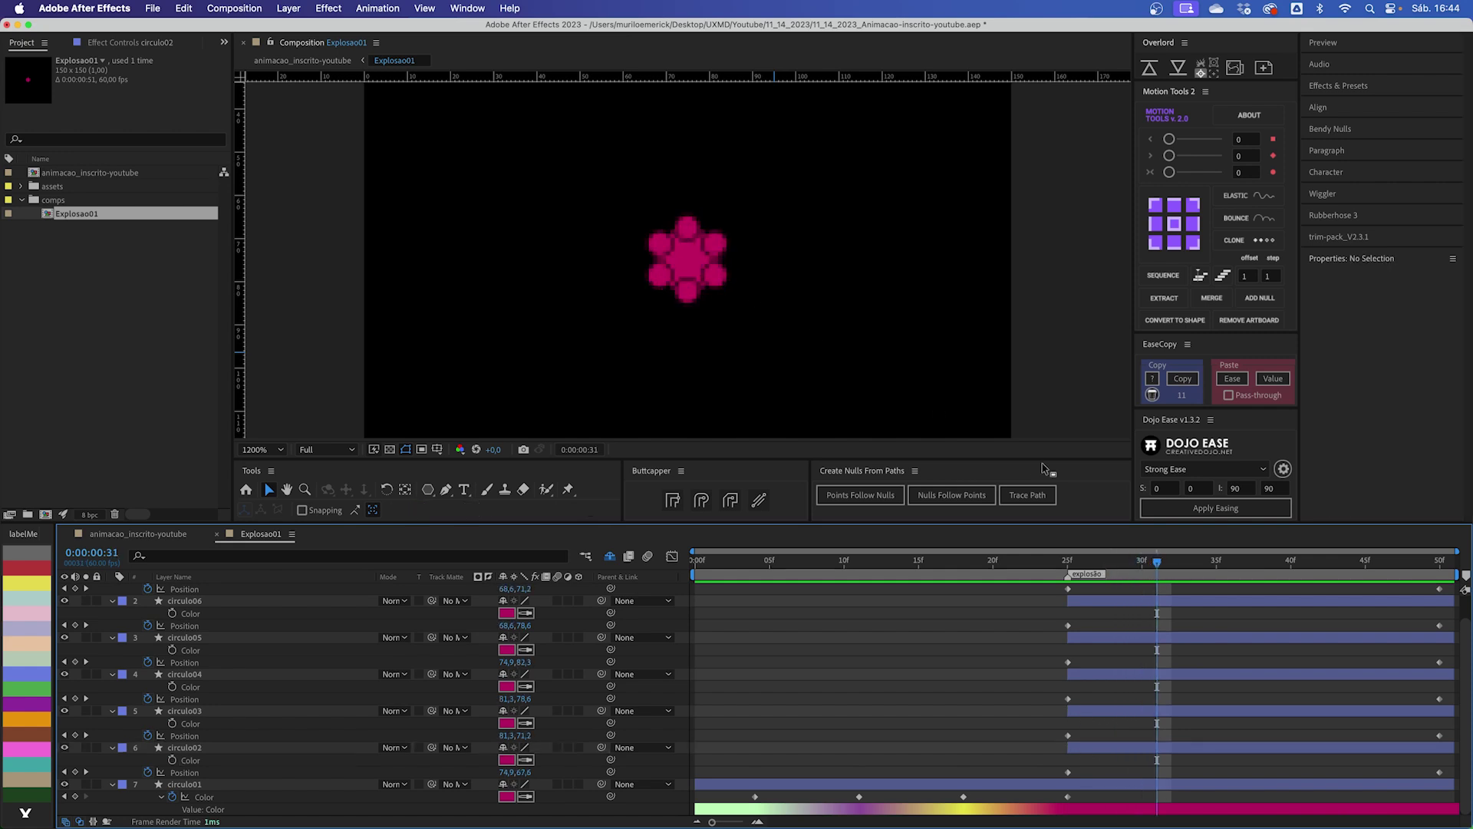
pyautogui.click(1142, 563)
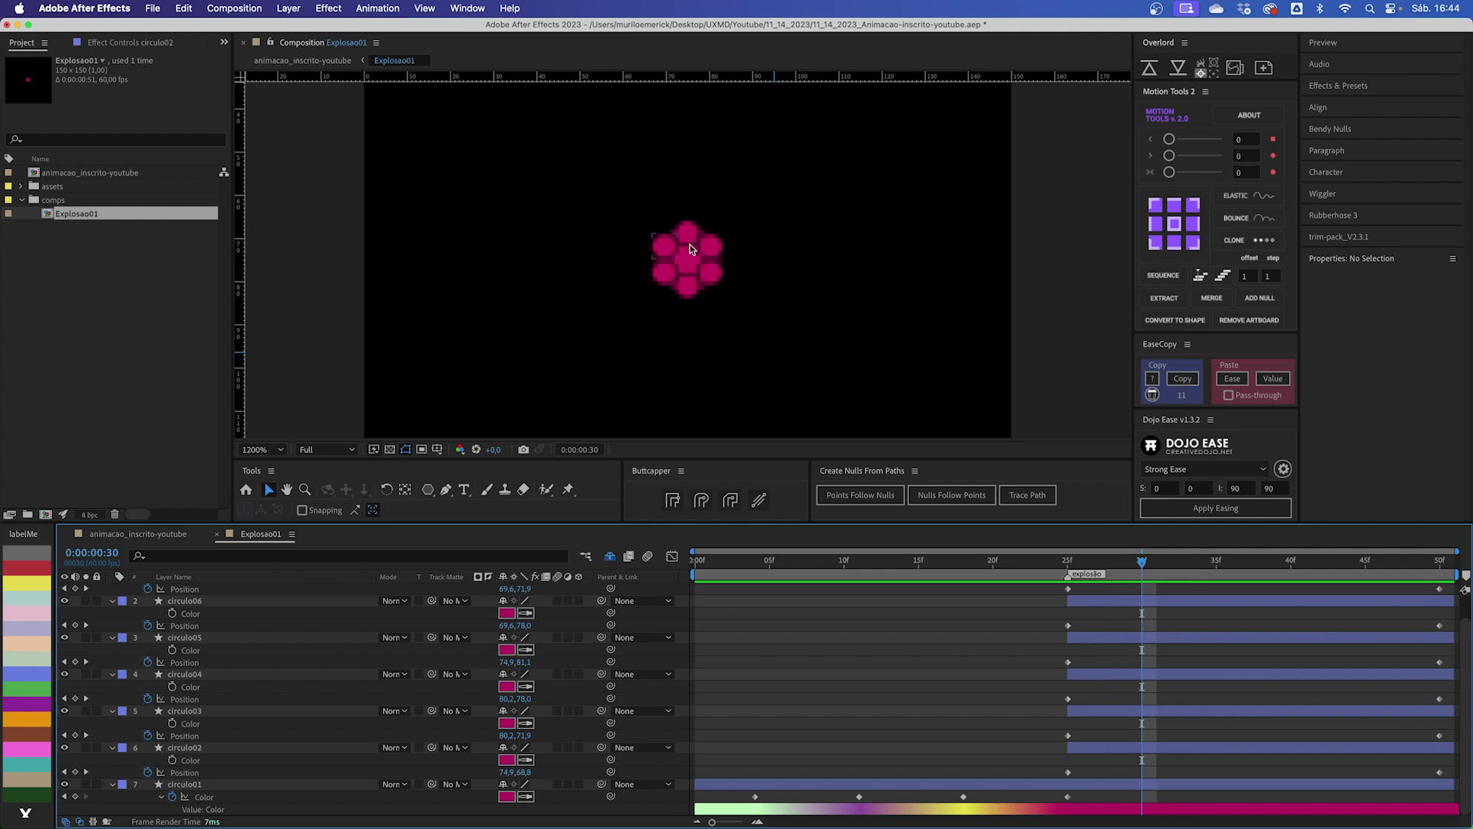
pyautogui.press('super+a')
pyautogui.scroll(1, 1151, 741)
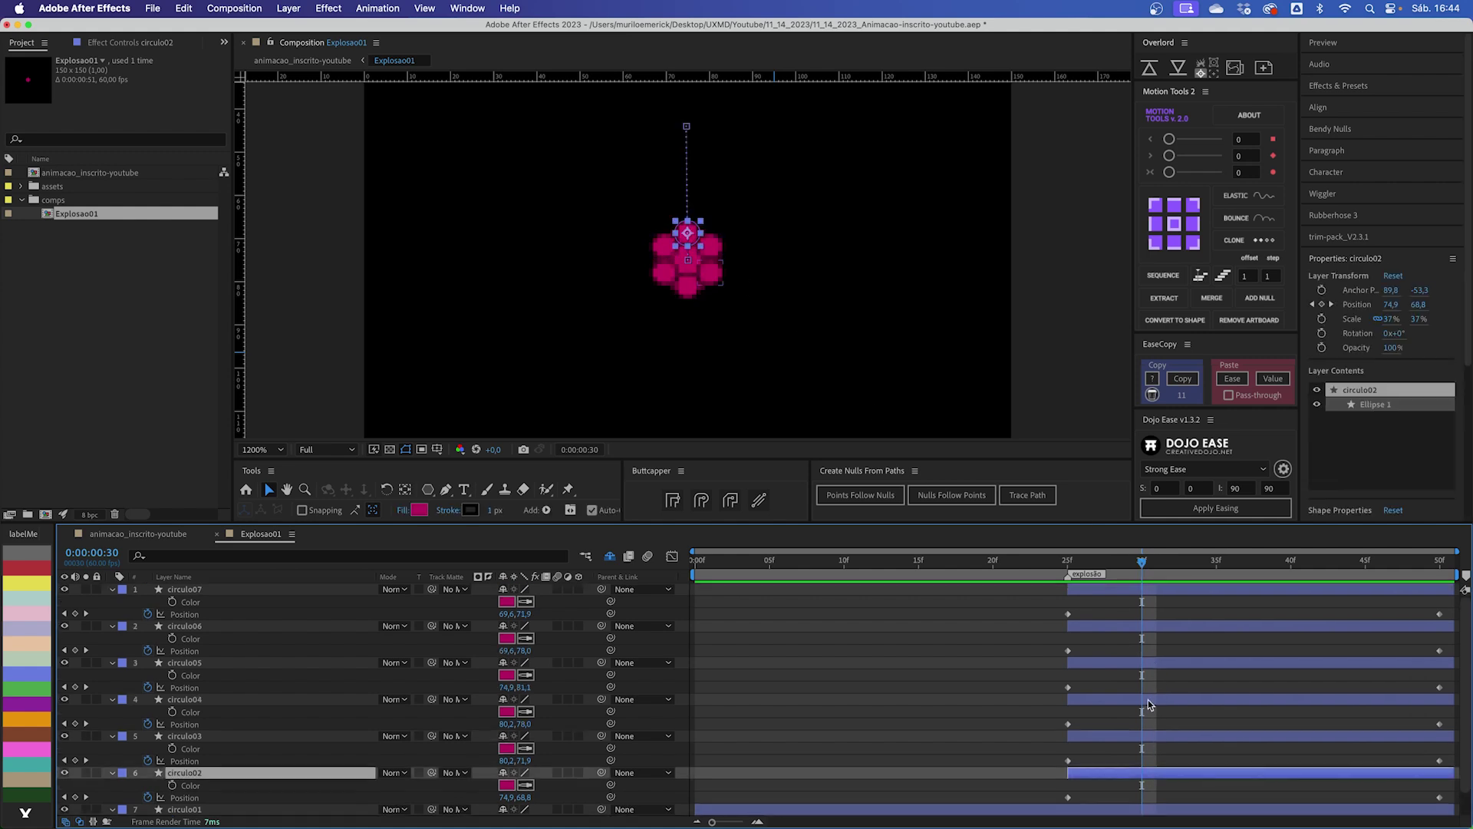
pyautogui.hotkey('alt', 'shift', 'p')
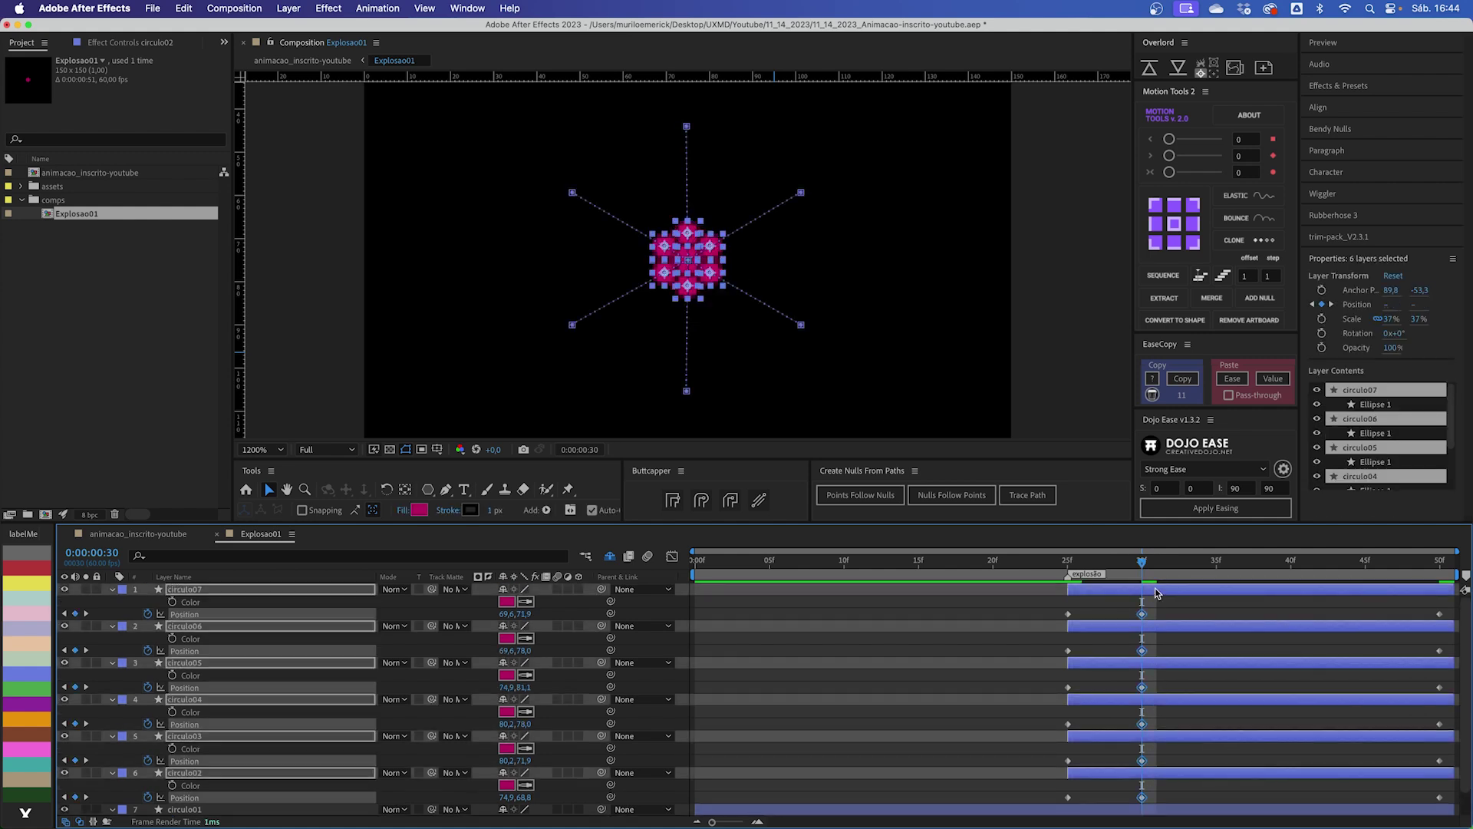
# Step: Replace the Position keyframes of circulo02 through circulo07 at 0:00:00:25 with the ones from 0:00:00:30
pyautogui.moveTo(1061, 611); pyautogui.dragTo(1085, 806)
pyautogui.moveTo(1068, 650); pyautogui.dragTo(1066, 800)
pyautogui.press('F2')
pyautogui.moveTo(1063, 557); pyautogui.dragTo(1136, 577)
pyautogui.press(',')
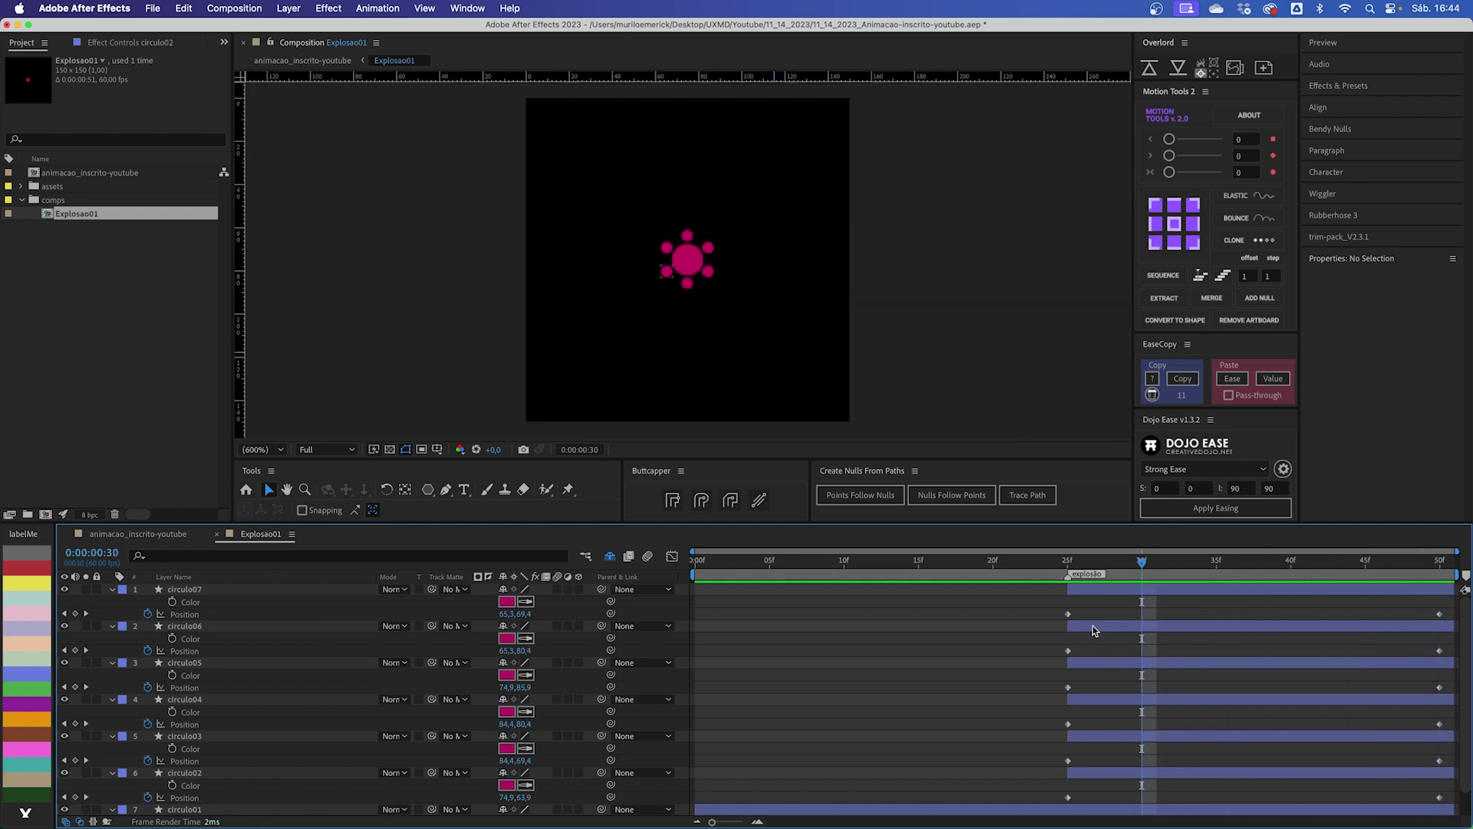
# Step: Trim the end of circulo01 to 0:00:00:24, just before the explosion marker
pyautogui.scroll(-2, 1093, 624)
pyautogui.press('j')
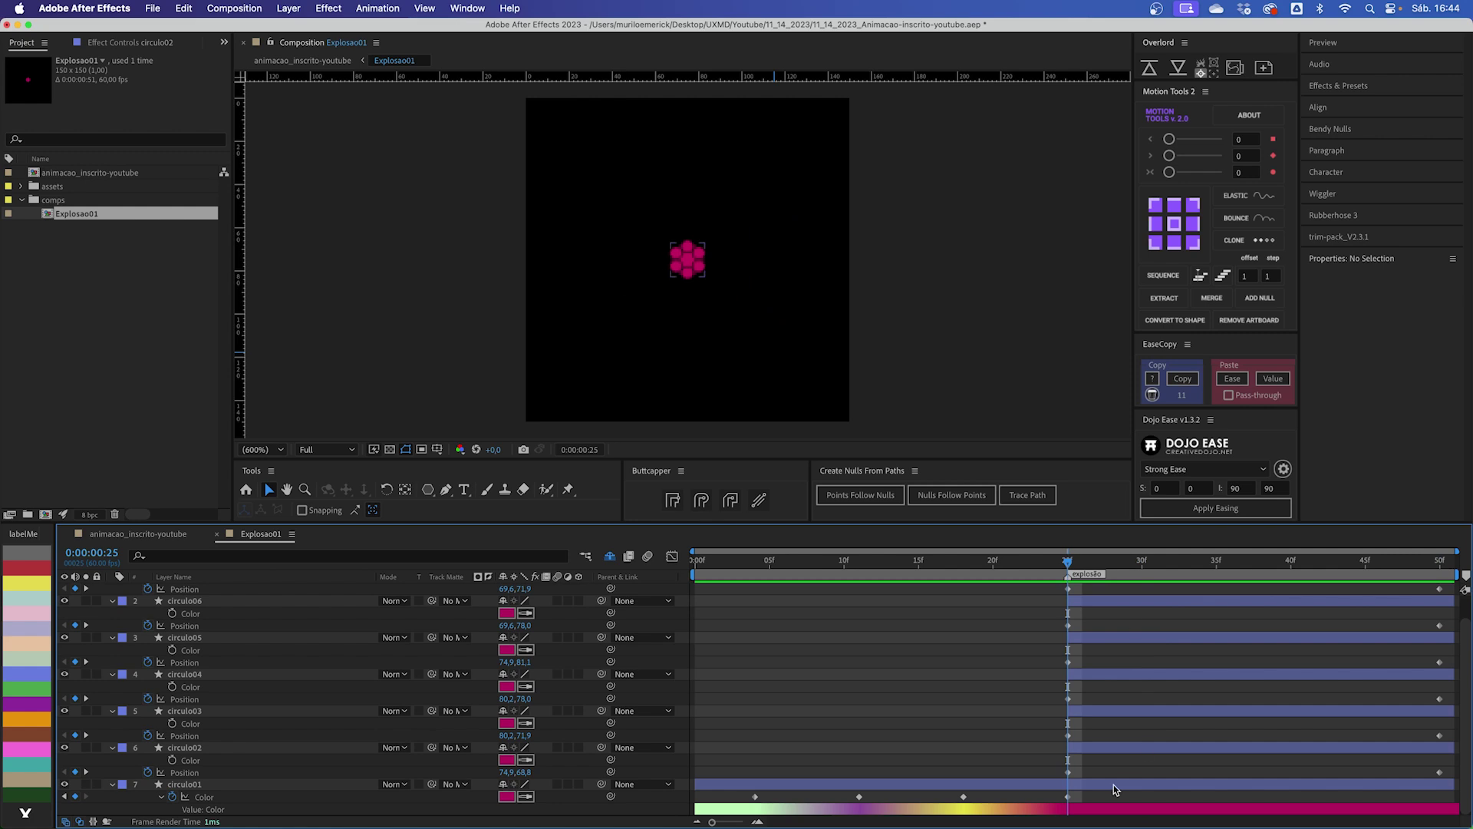
pyautogui.click(1075, 797)
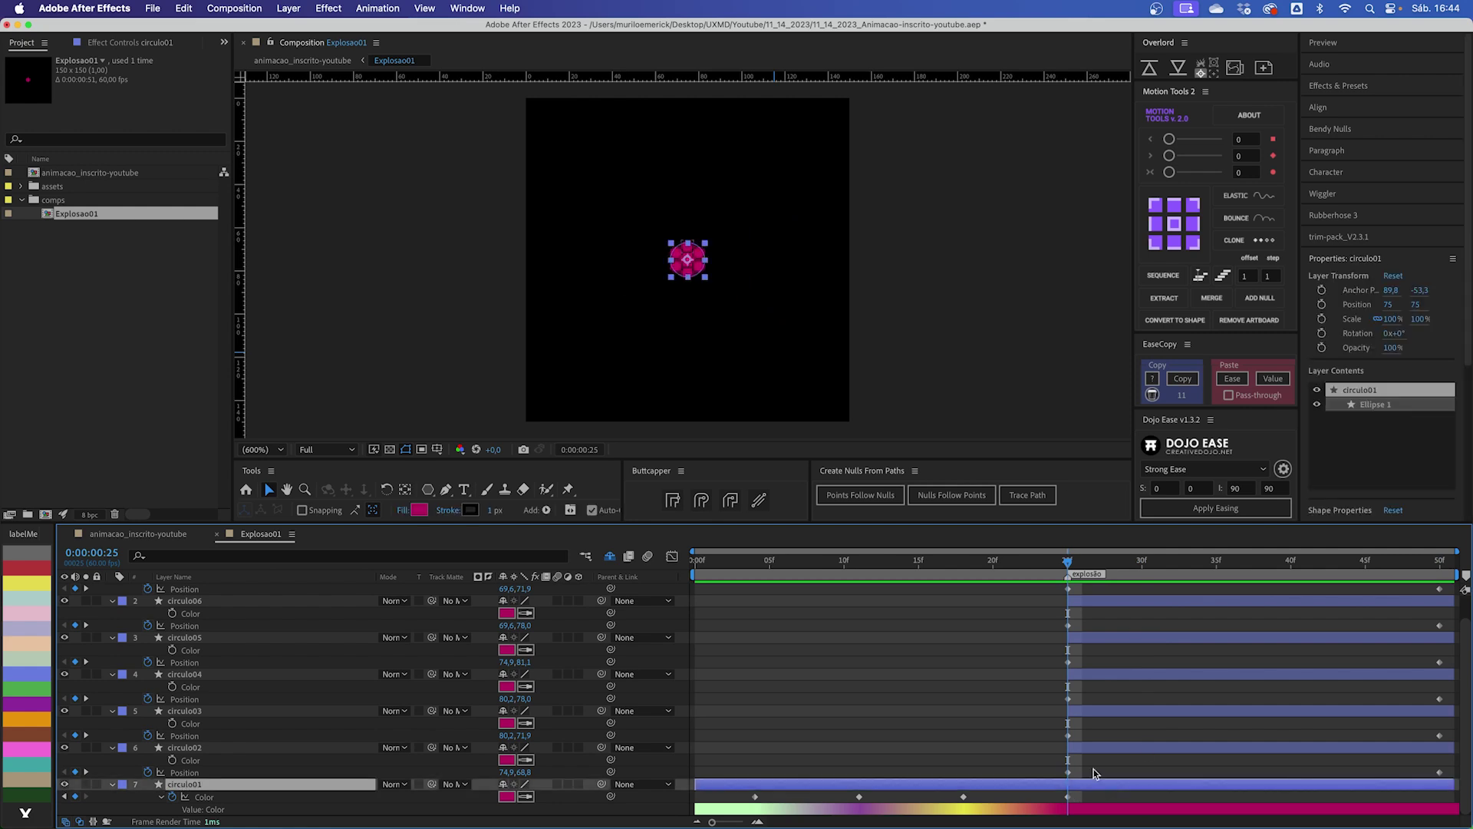
pyautogui.press('pageup')
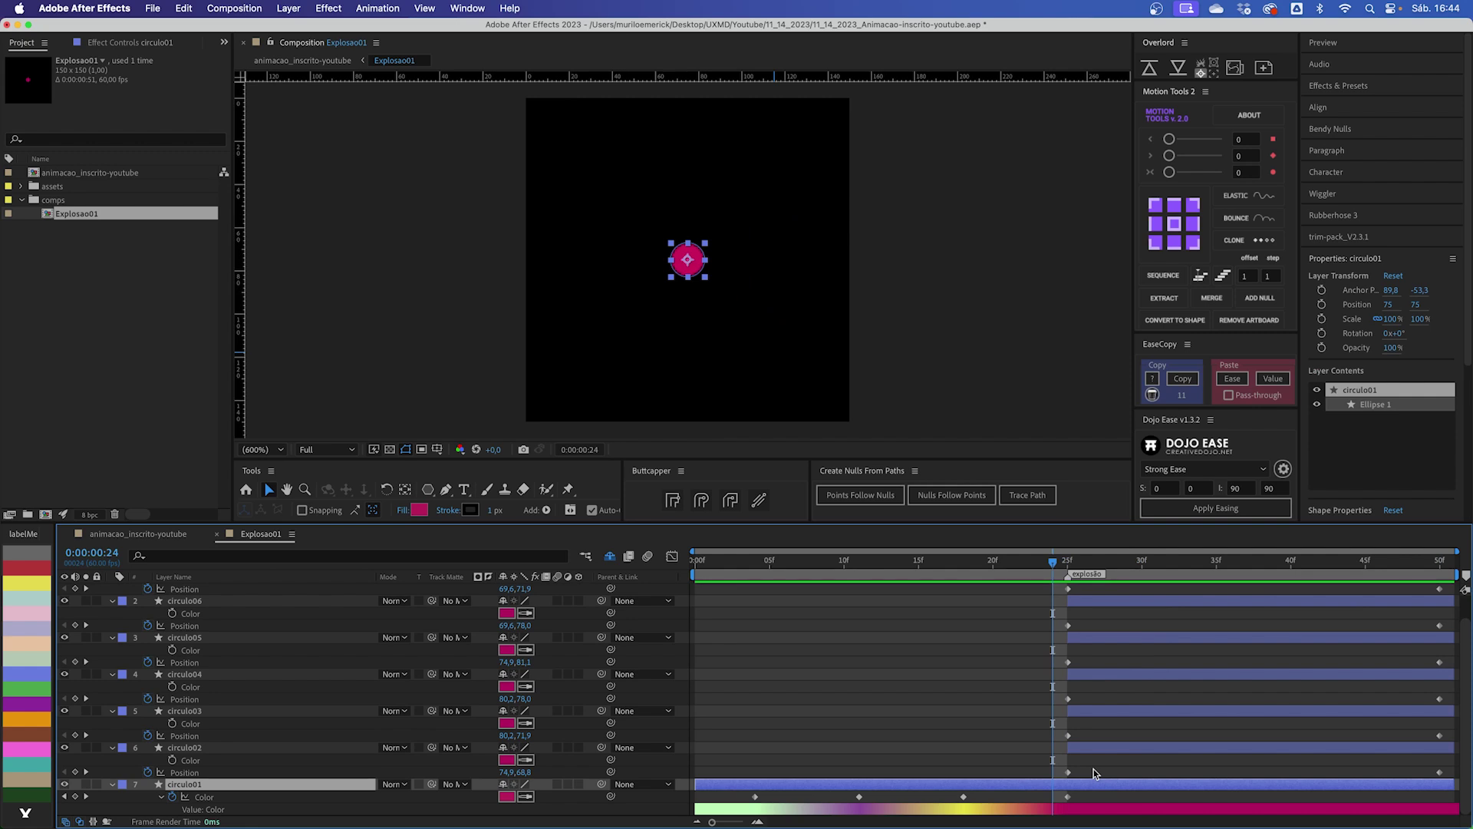
pyautogui.hotkey('alt', ']')
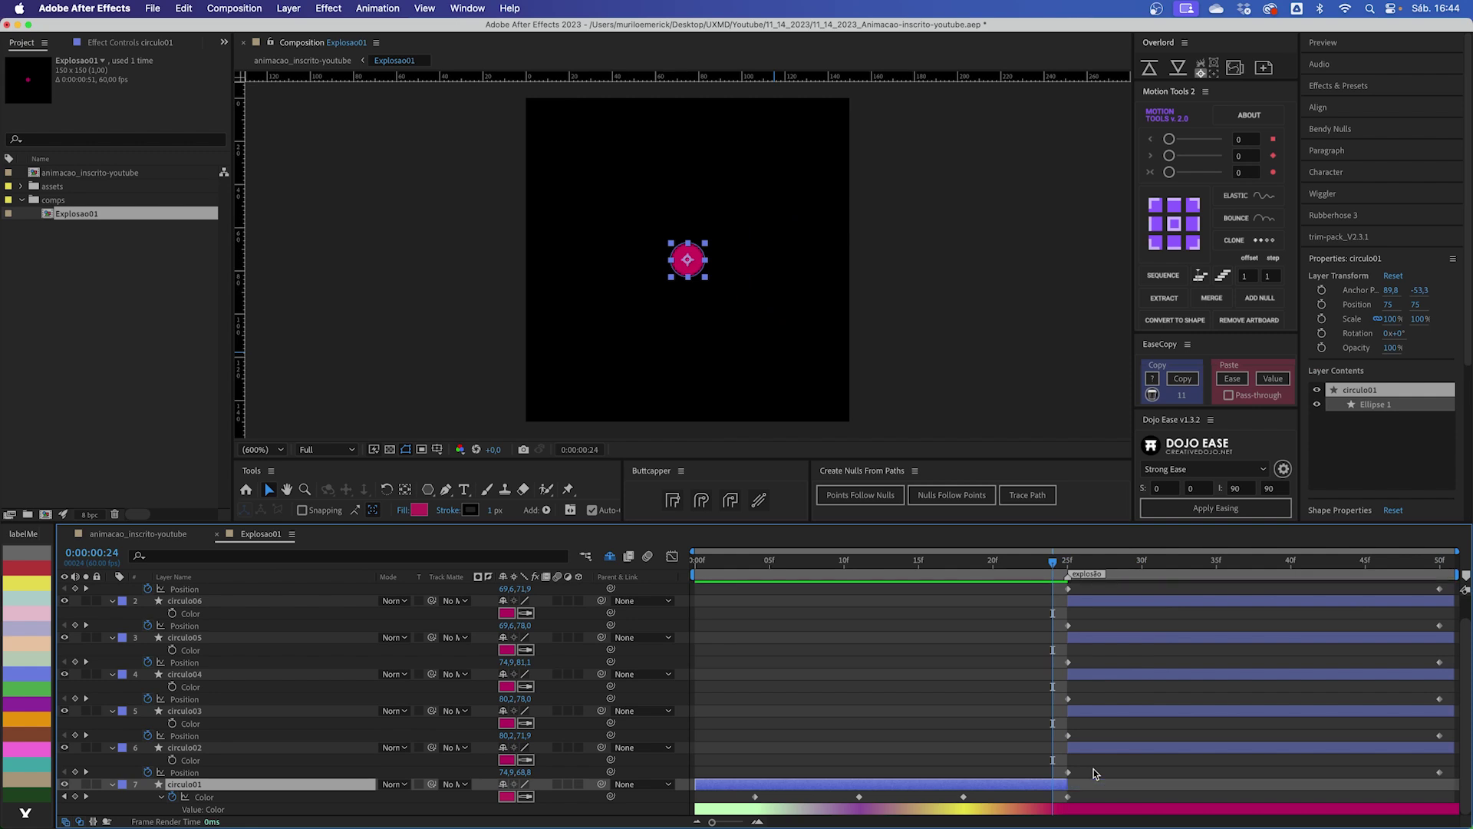
pyautogui.press('super+shift+a')
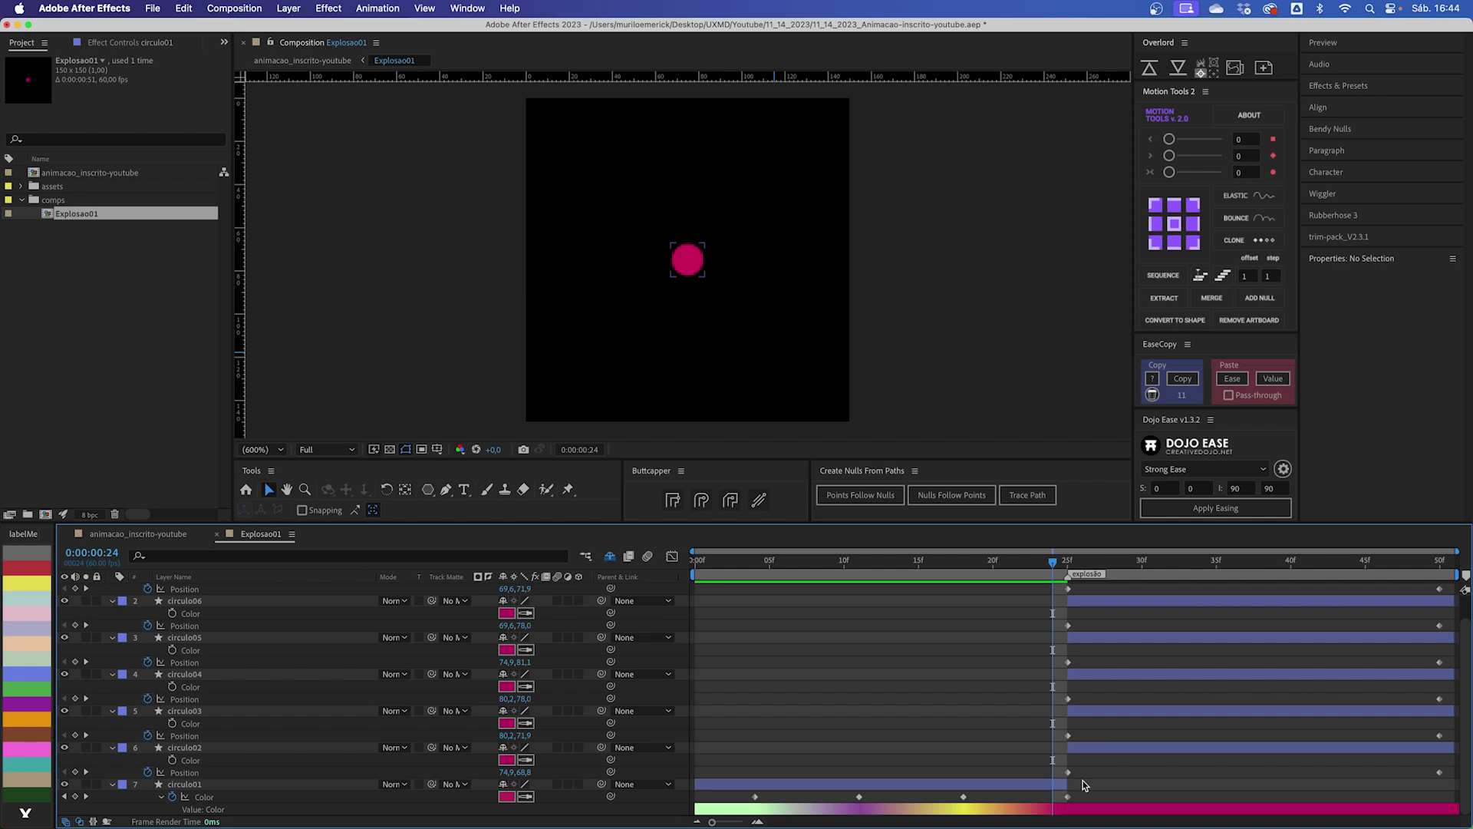
pyautogui.press('pagedown')
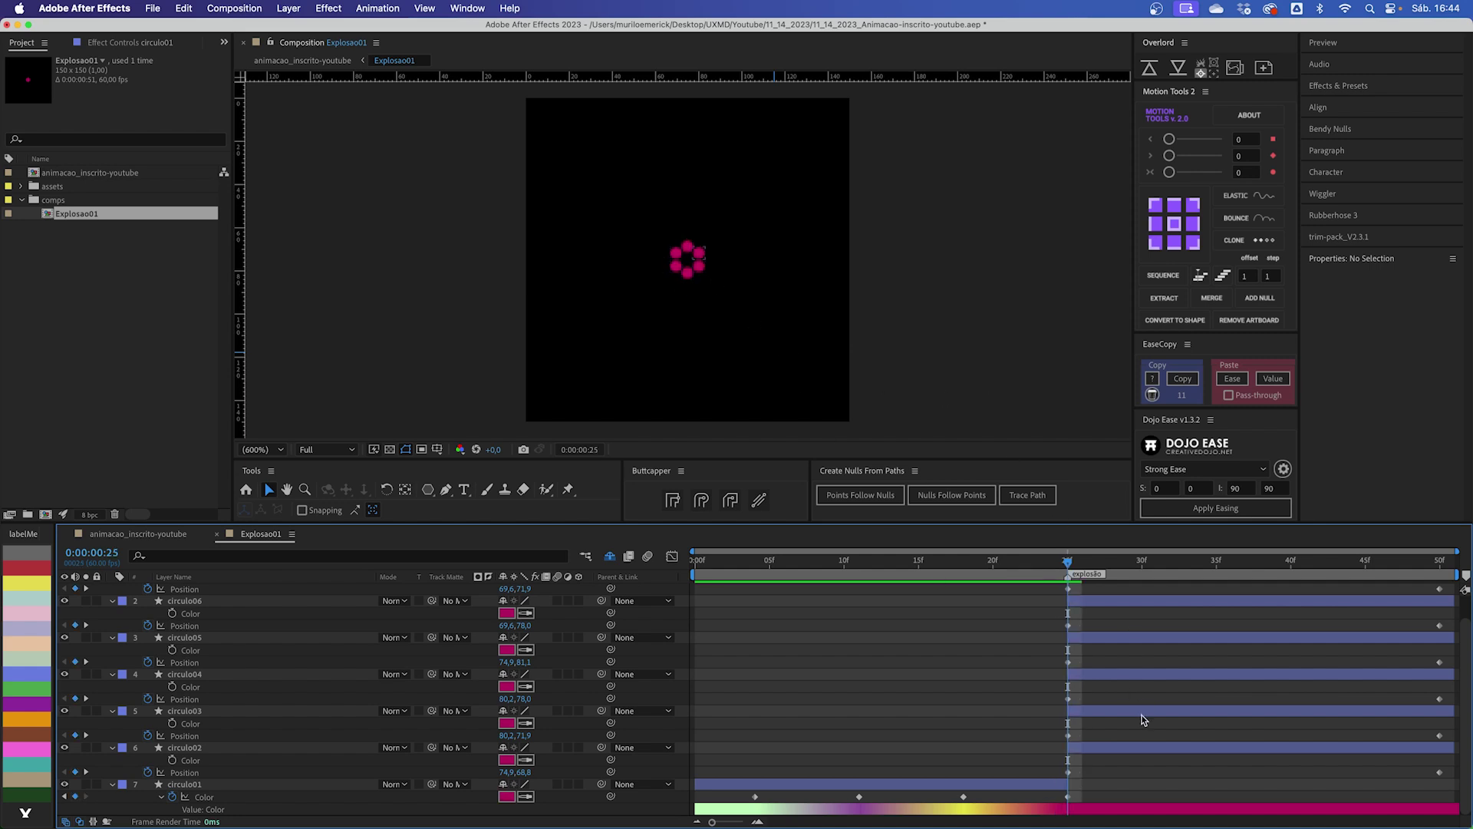
# Step: Apply Easy Ease to all Position keyframes of circulo02 through circulo07
pyautogui.click(1134, 746)
pyautogui.scroll(1, 1131, 749)
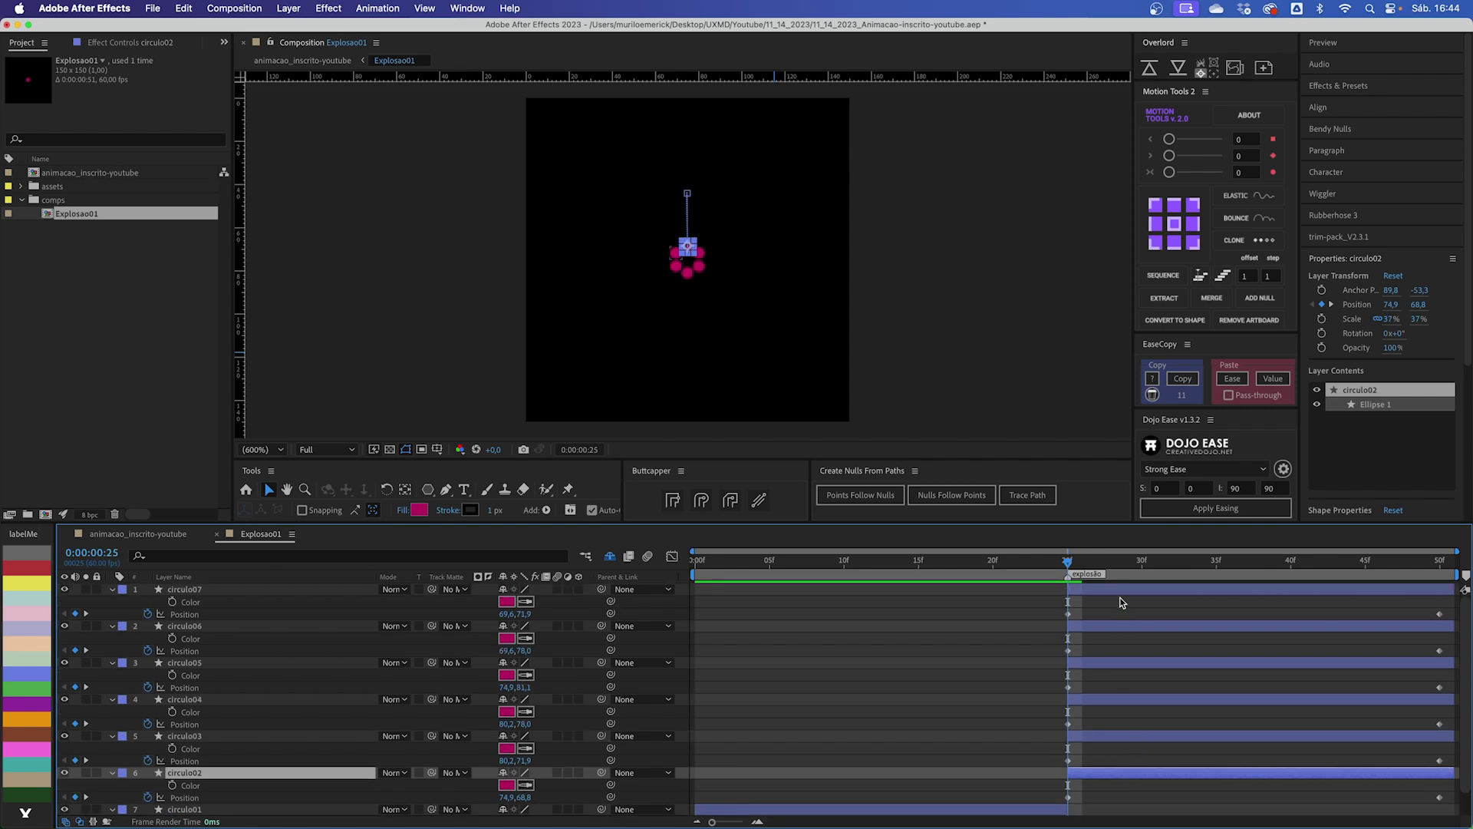
pyautogui.keyDown('shift'); pyautogui.click(1120, 594); pyautogui.keyUp('shift')
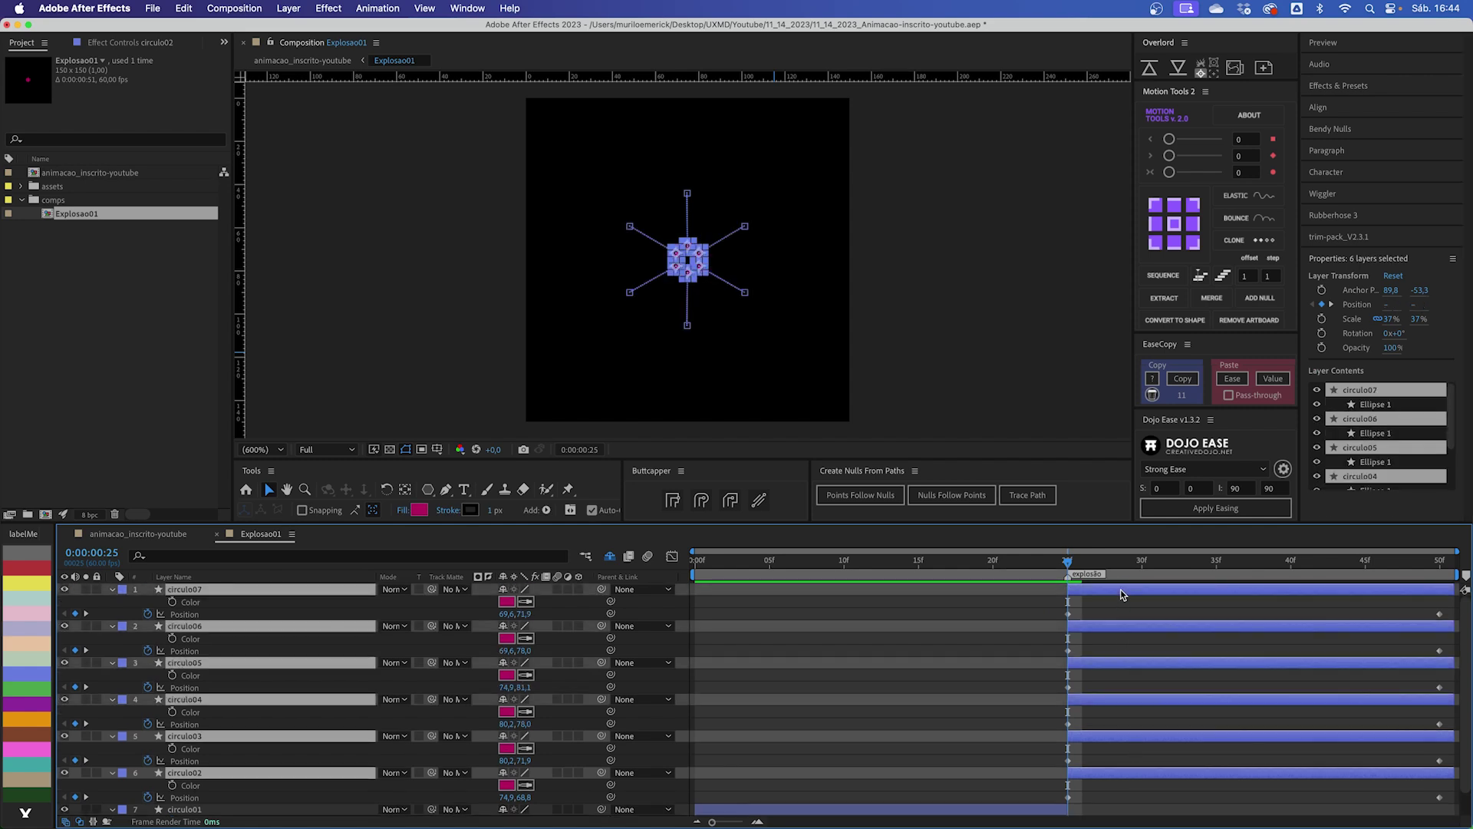
pyautogui.press('u')
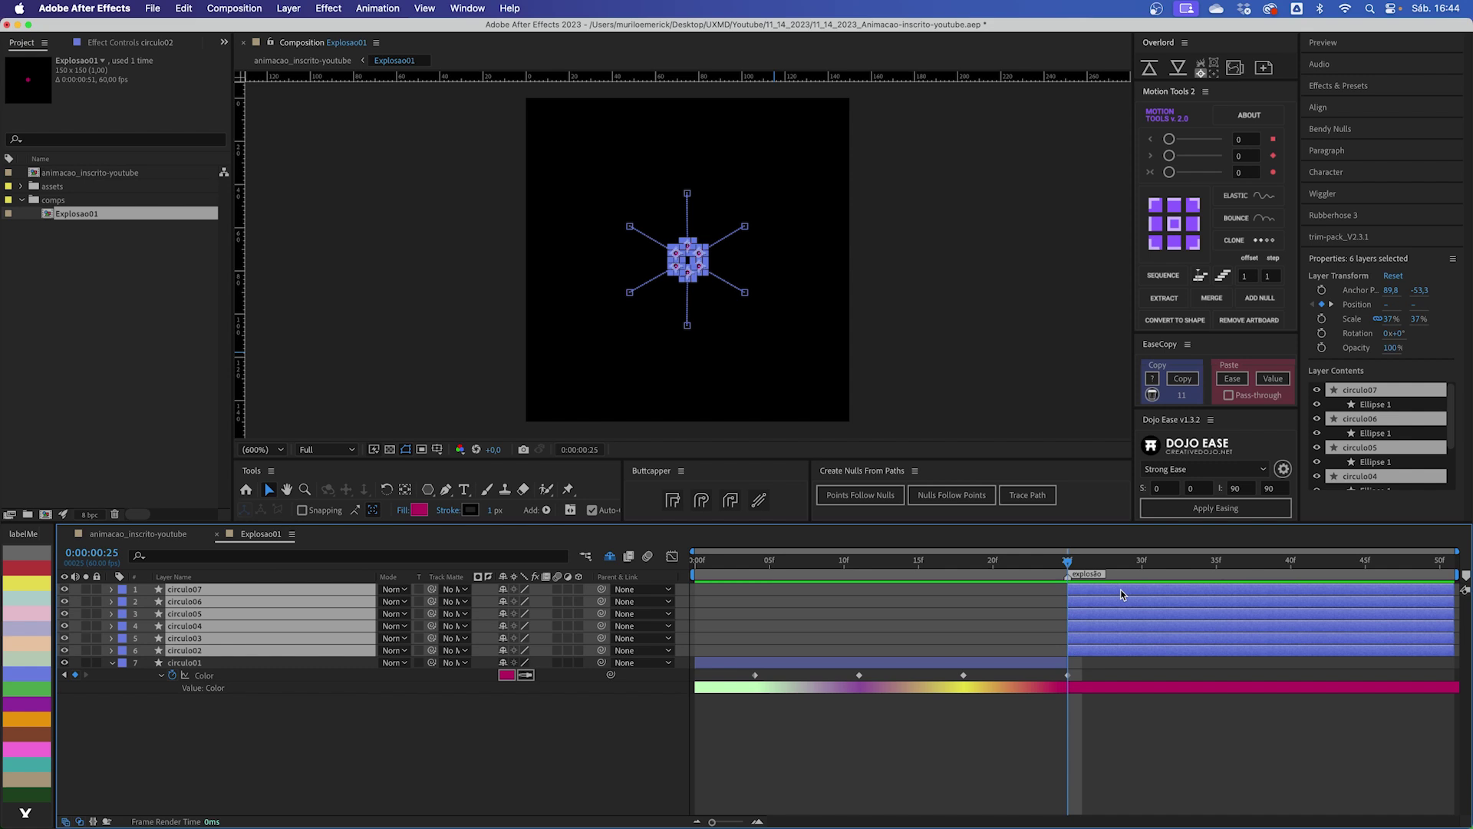
pyautogui.press('p')
pyautogui.moveTo(1047, 599); pyautogui.dragTo(1450, 734)
pyautogui.press('F9')
# Step: Shape the circles' Position speed curve to peak at 0:00:00:25 and slow to about 25.8 px/sec at 0:00:00:50
pyautogui.hotkey('shift', 'F3')
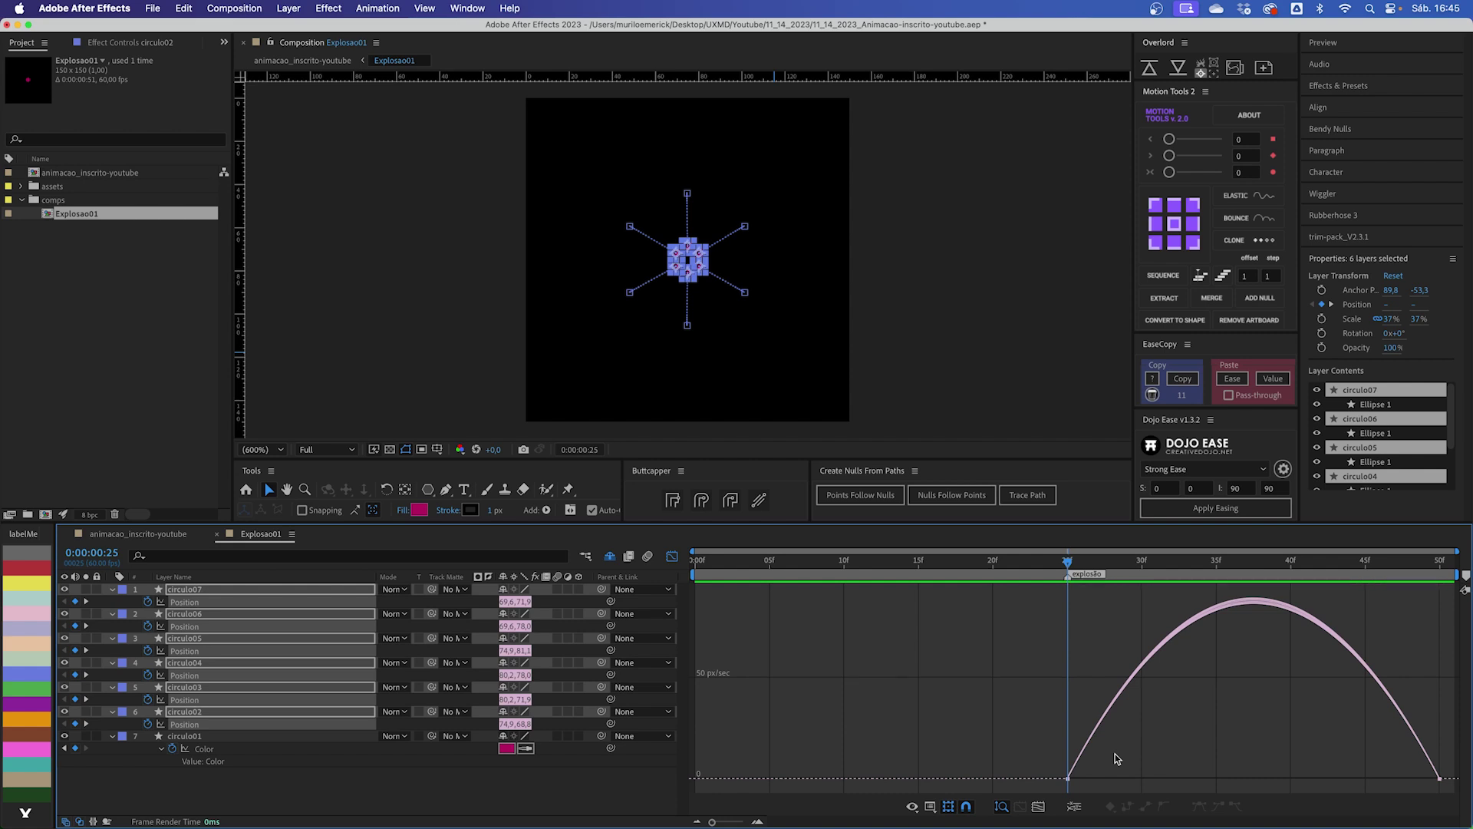
pyautogui.moveTo(1116, 754); pyautogui.dragTo(1072, 778)
pyautogui.moveTo(1125, 562); pyautogui.dragTo(1440, 561)
pyautogui.moveTo(1454, 756); pyautogui.dragTo(1302, 787)
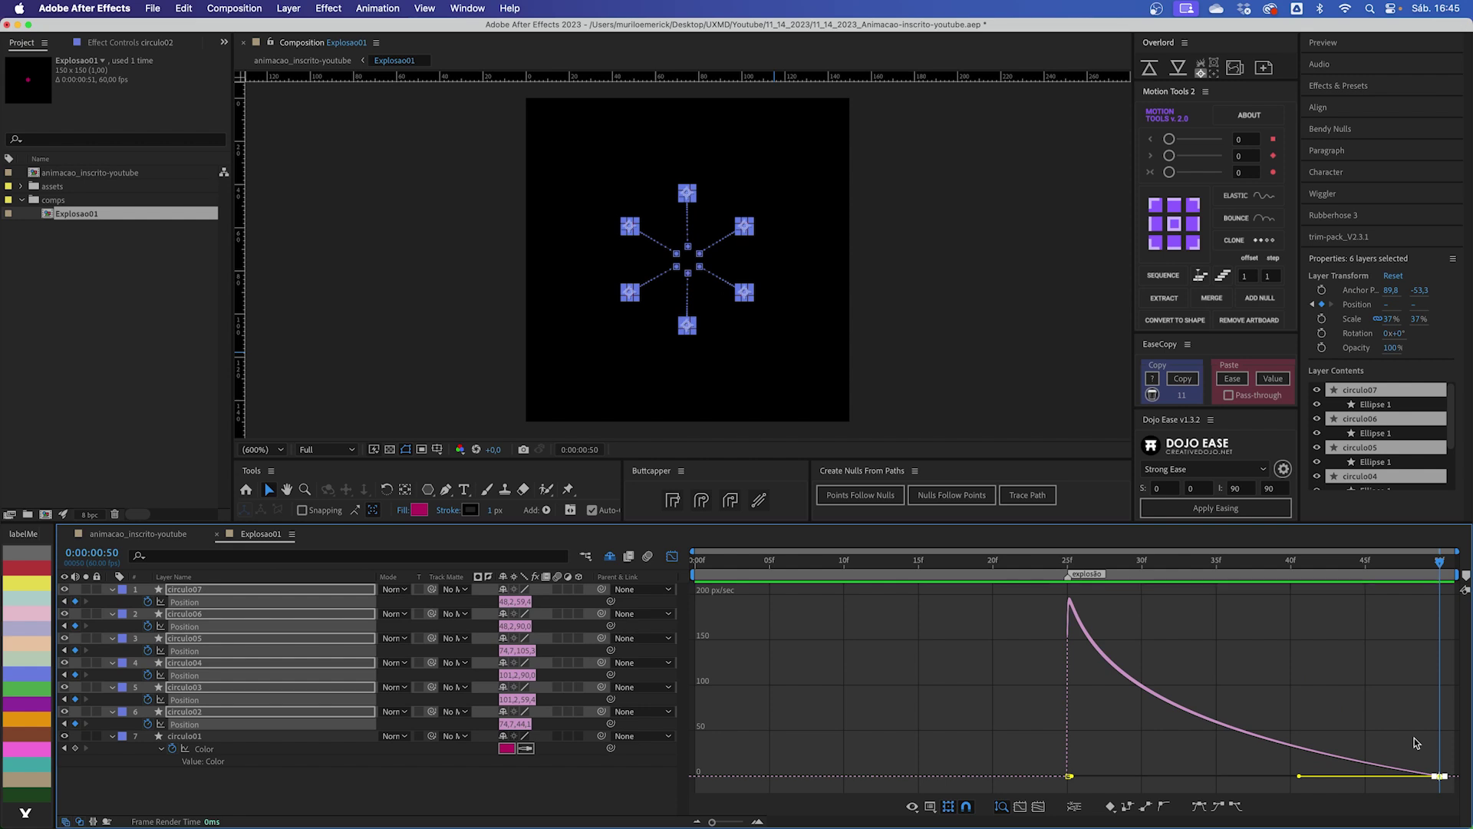
pyautogui.moveTo(1299, 778); pyautogui.dragTo(1299, 753)
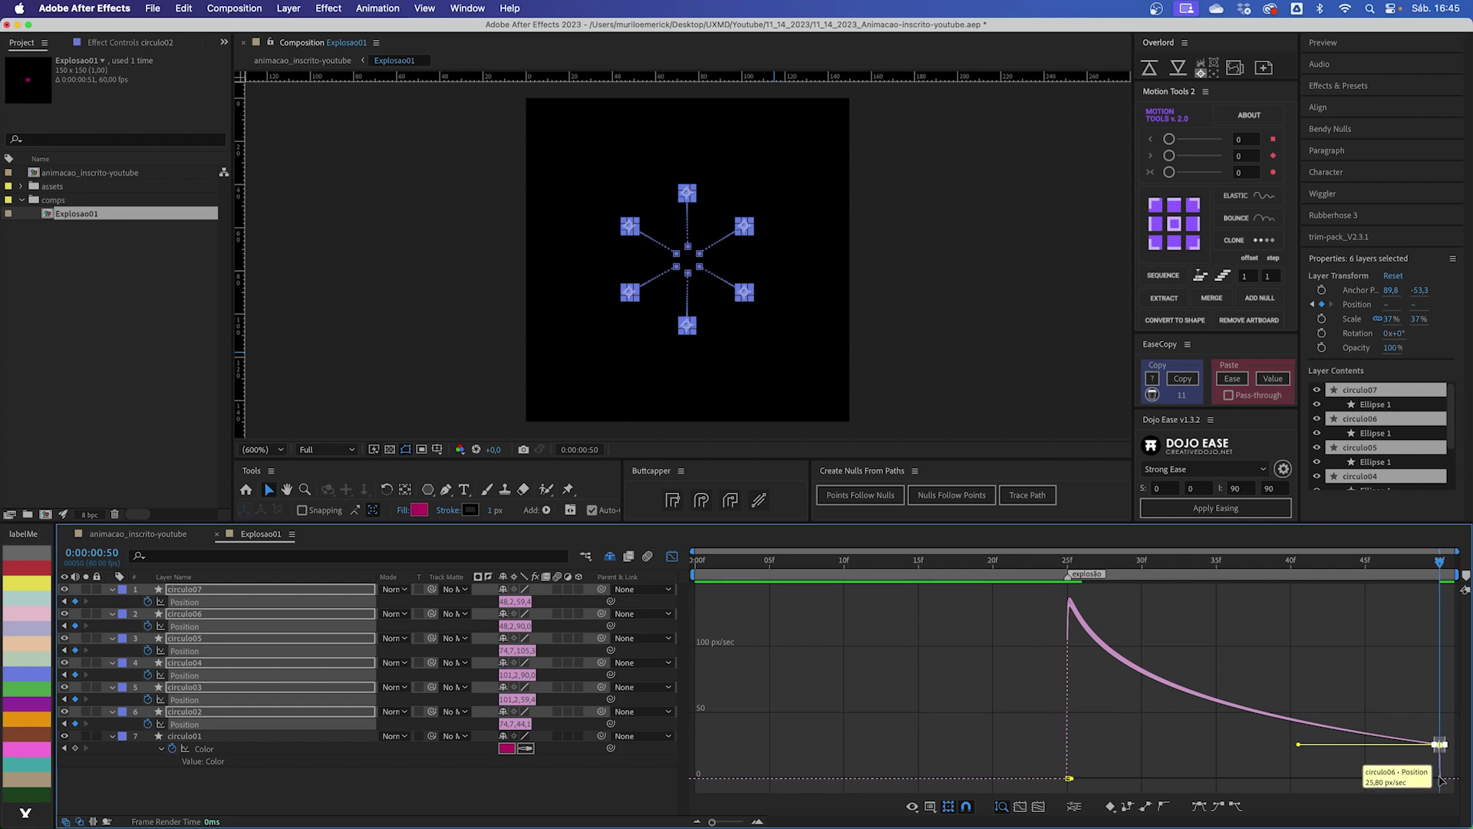
pyautogui.hotkey('shift', 'F3')
# Step: Play back the explosion to check the motion of the six circles
pyautogui.click(1327, 729)
pyautogui.press('space')
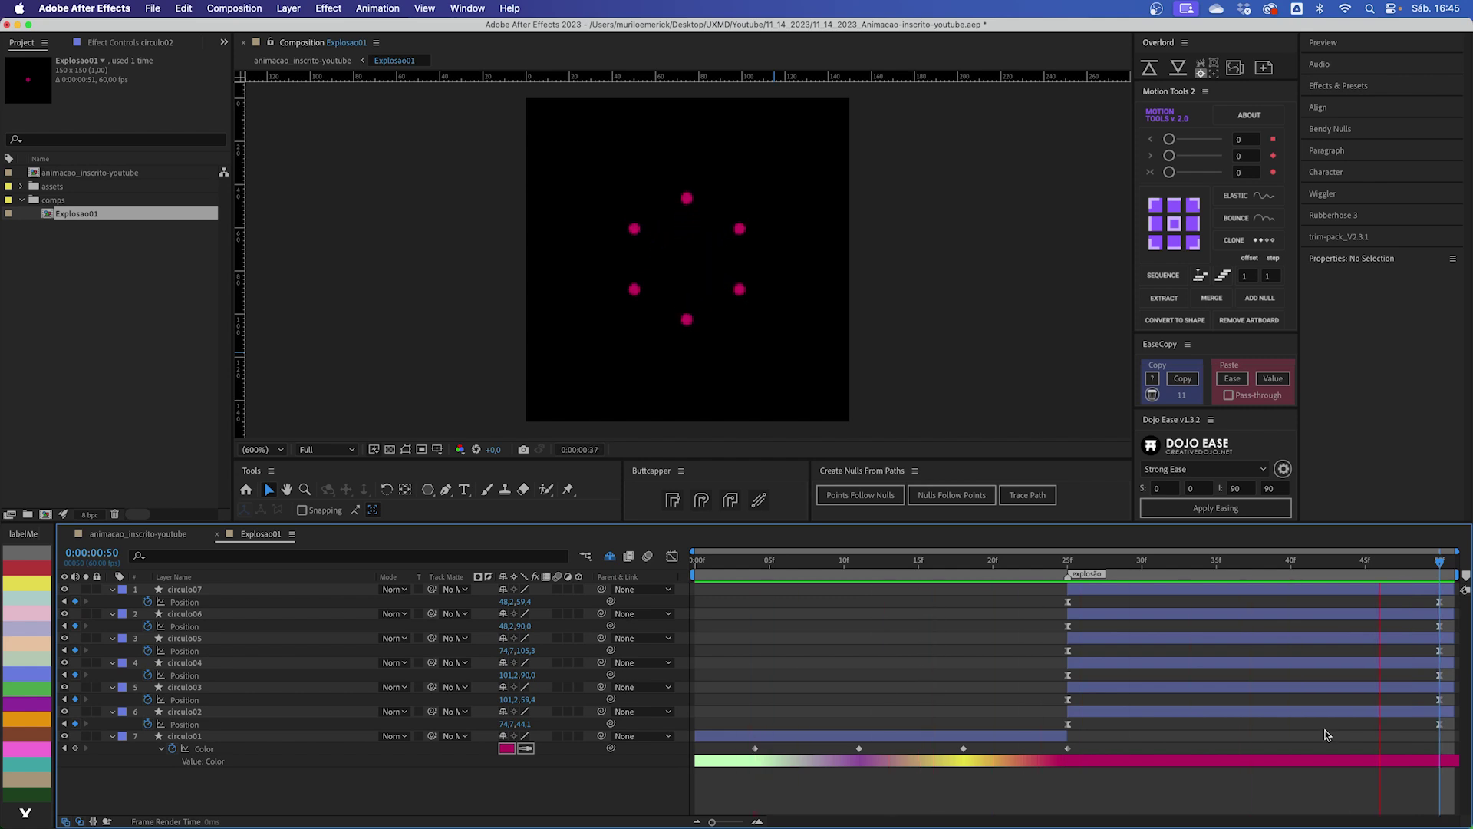
pyautogui.click(1215, 562)
# Step: Add 100% Opacity keyframes to circulo02 through circulo07 at 0:00:00:50 and 0:00:00:38
pyautogui.click(1439, 563)
pyautogui.click(1446, 592)
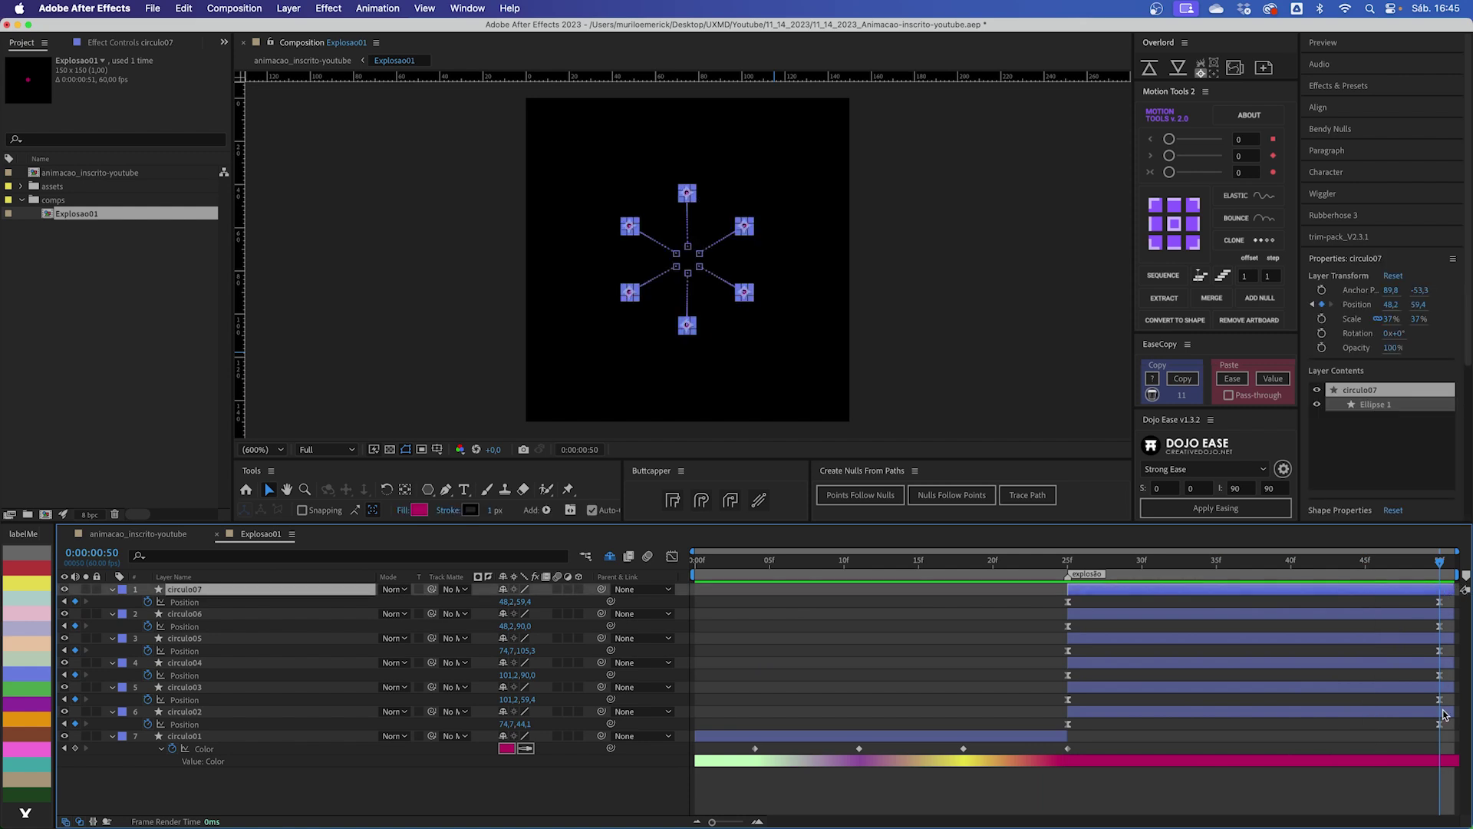
pyautogui.keyDown('shift'); pyautogui.click(1443, 715); pyautogui.keyUp('shift')
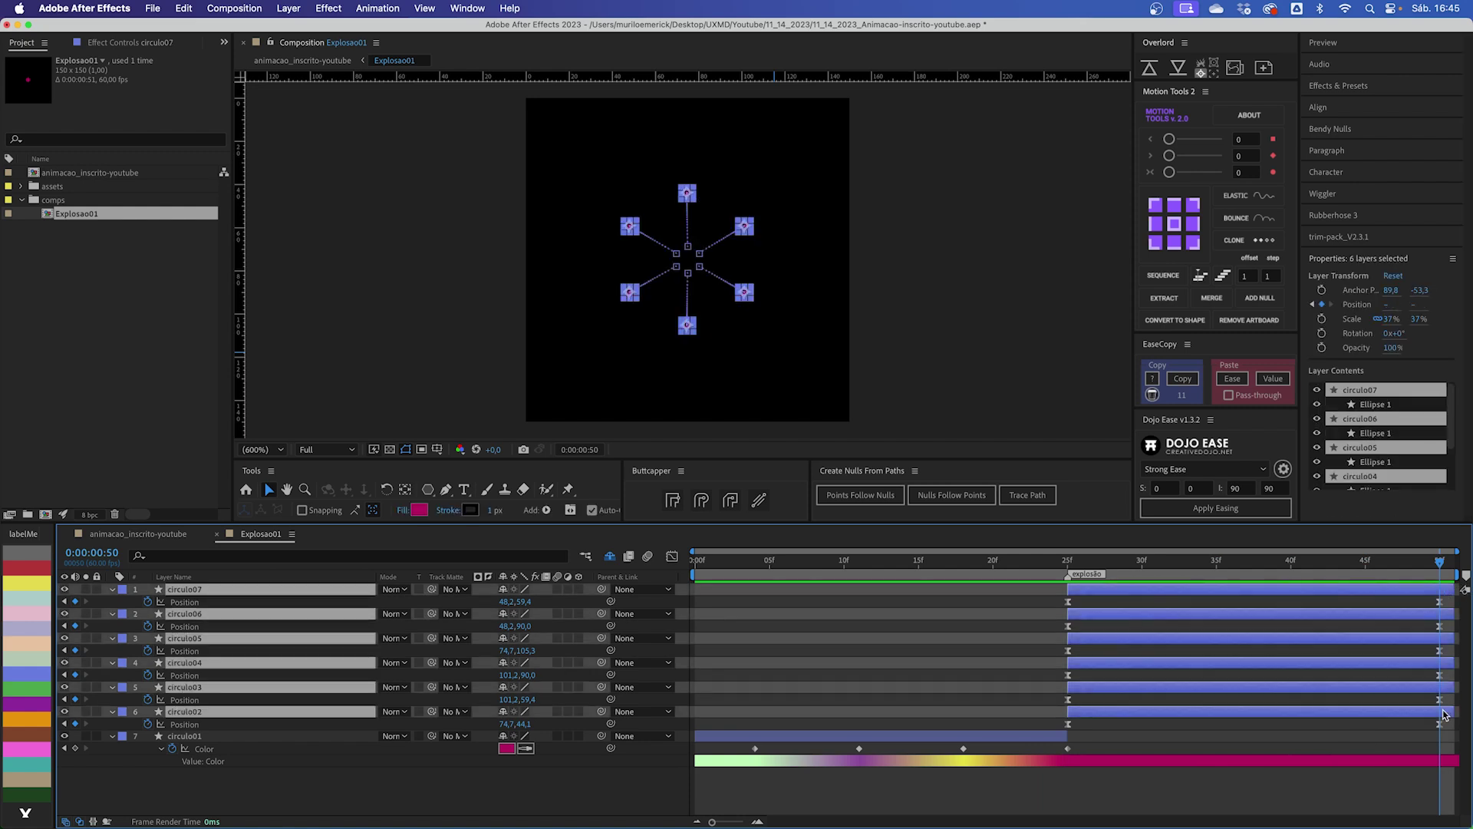
pyautogui.hotkey('alt', 'shift', 't')
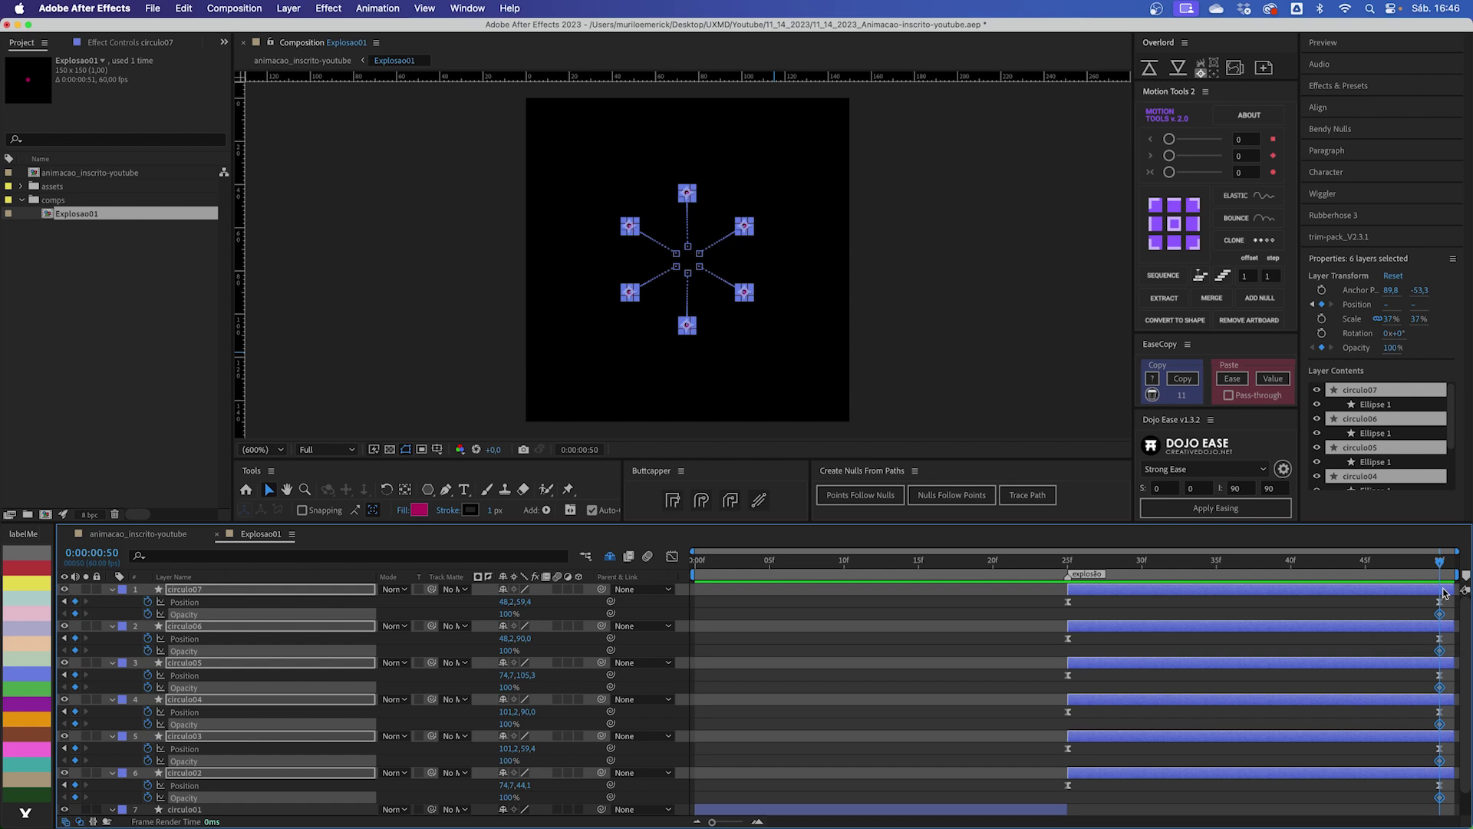
pyautogui.moveTo(1439, 562); pyautogui.dragTo(1257, 576)
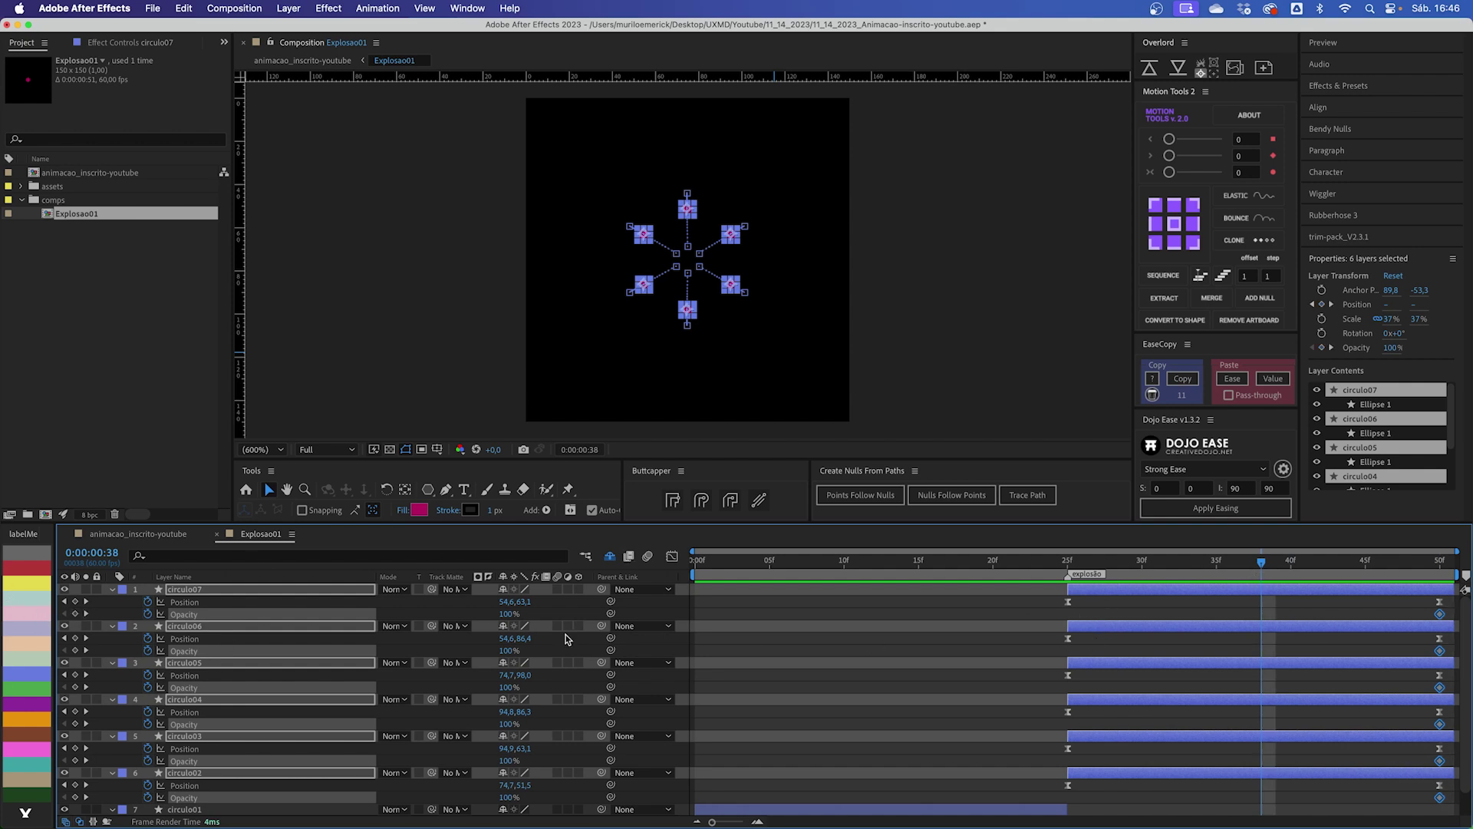
pyautogui.click(75, 614)
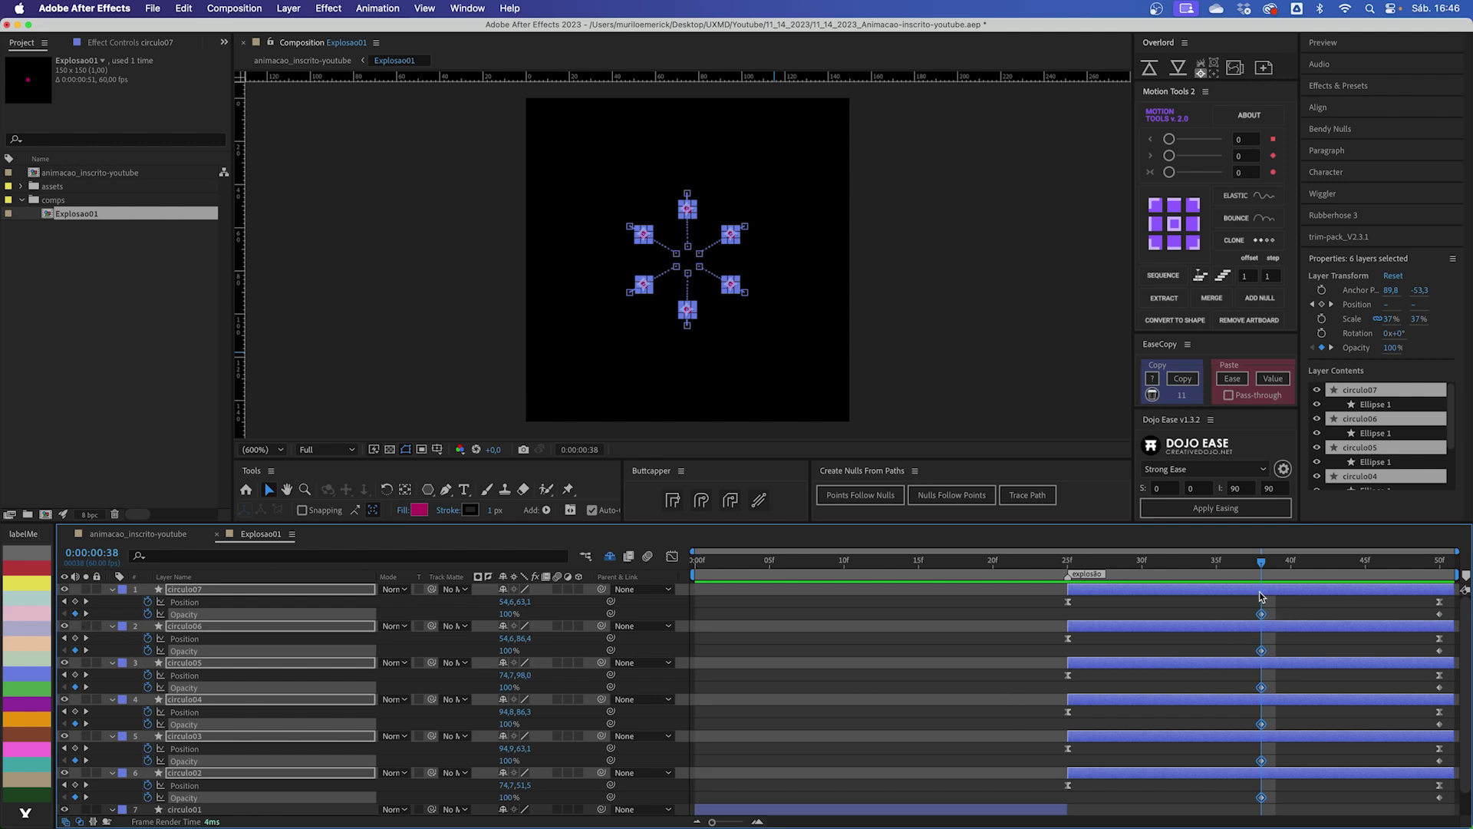
pyautogui.press('space')
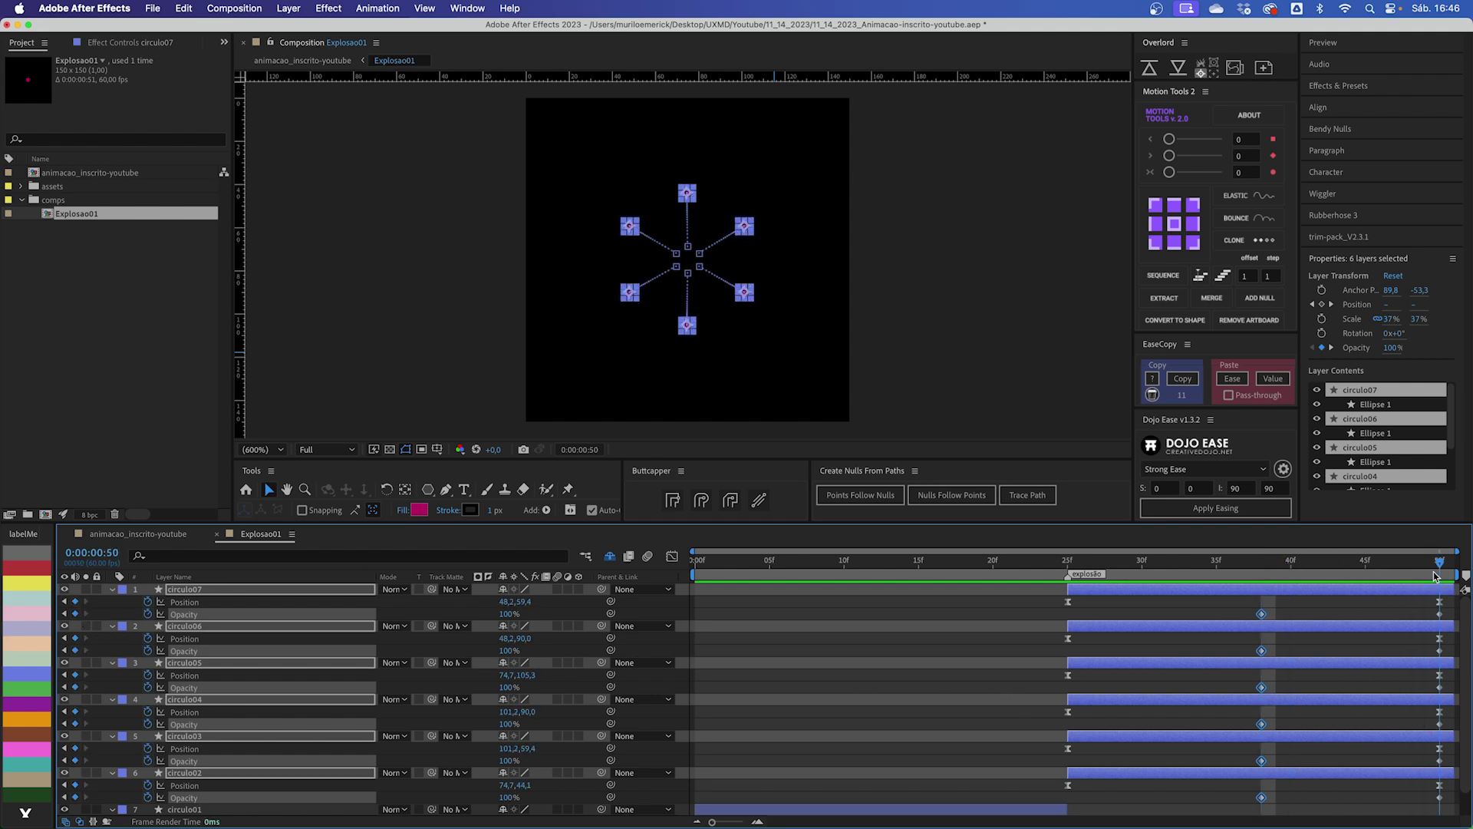
# Step: Set the Opacity of circulo02 through circulo07 to 0% at 0:00:00:50
pyautogui.click(508, 613)
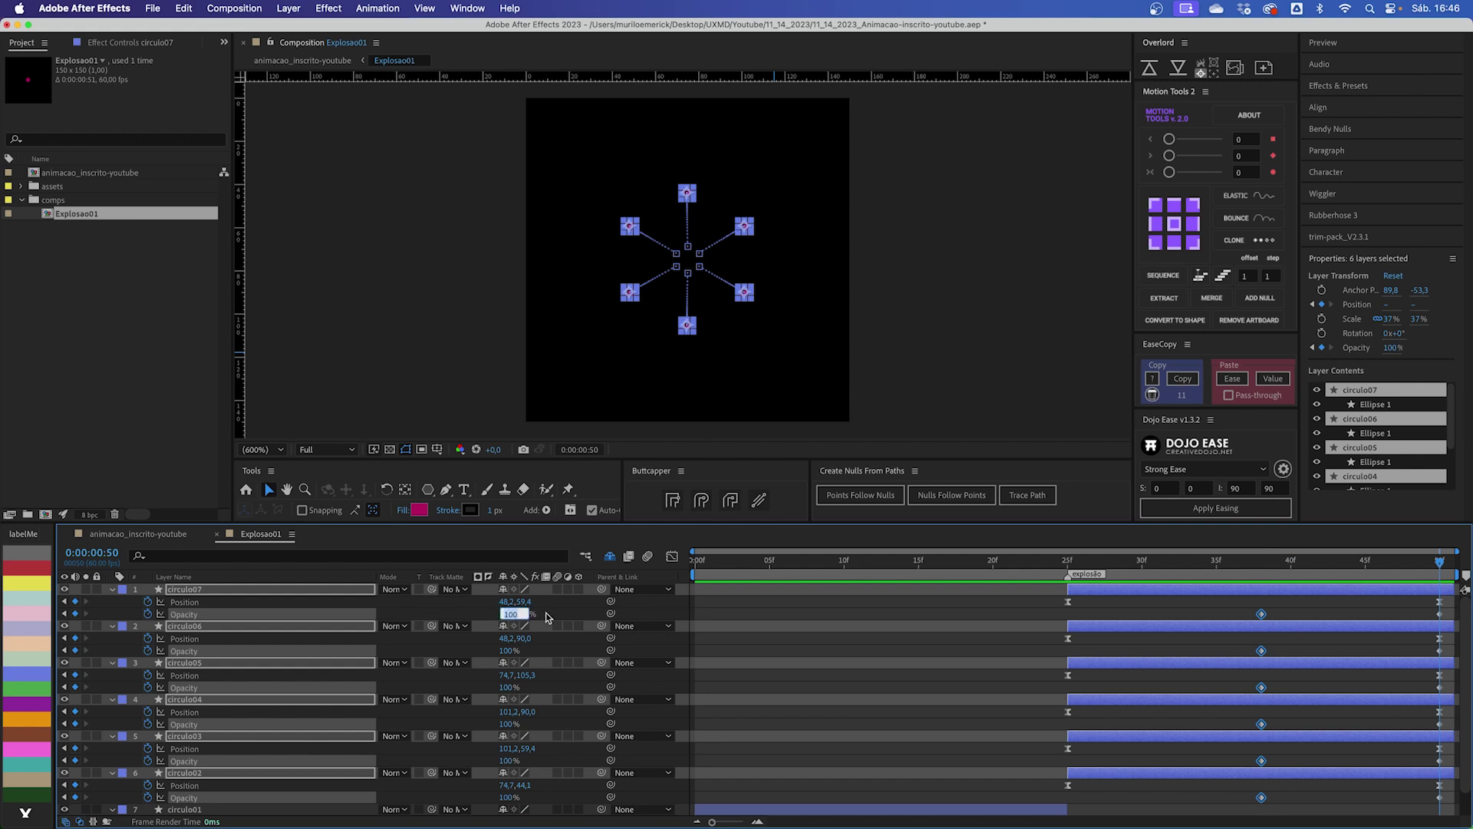
pyautogui.write('0')
pyautogui.press('Return')
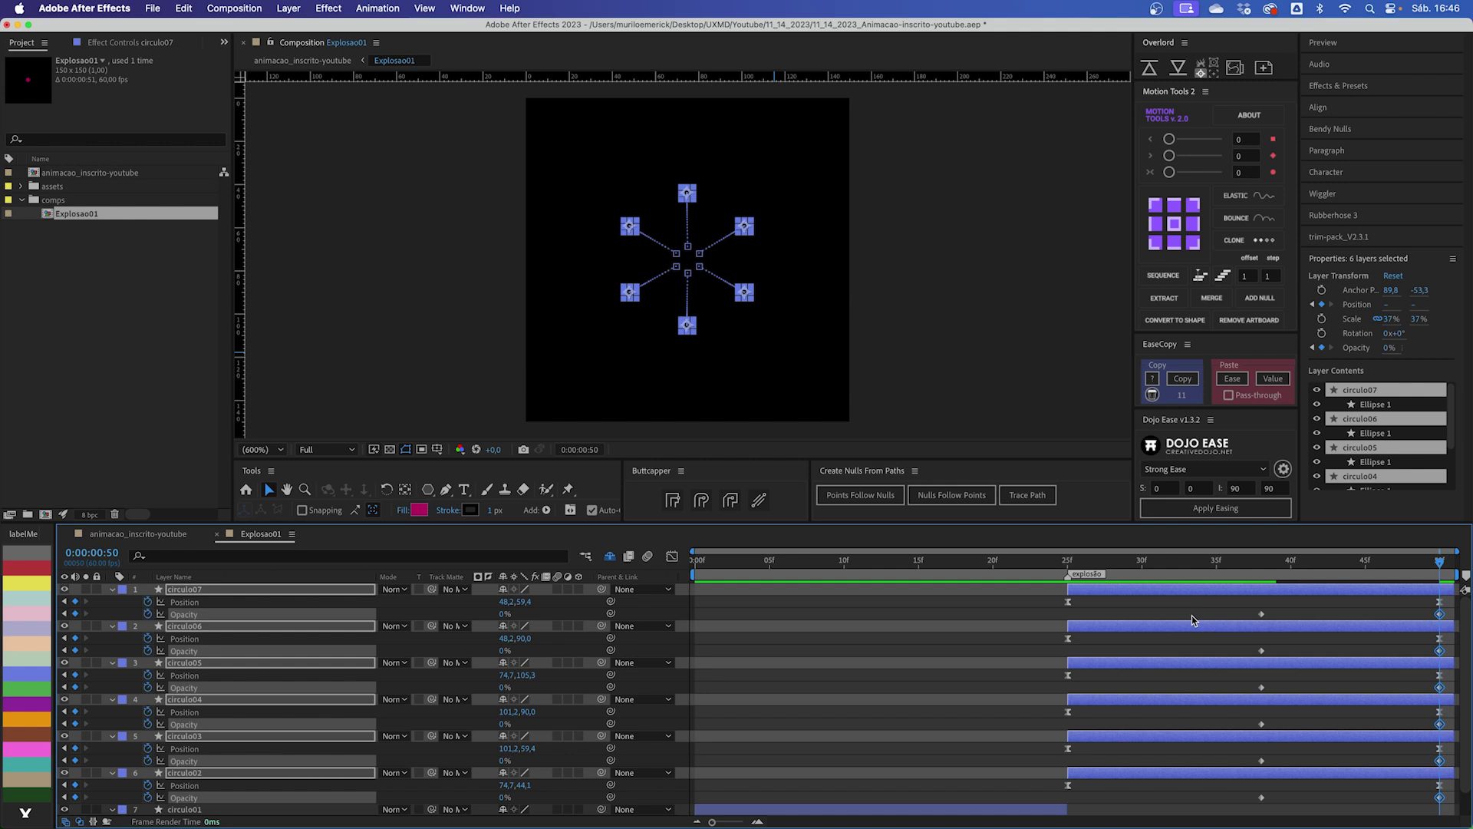
# Step: Apply Easy Ease to the Opacity keyframes of circulo02 through circulo07 and shape their speed curve so the fade is fastest near 0:00:00:48
pyautogui.press('u')
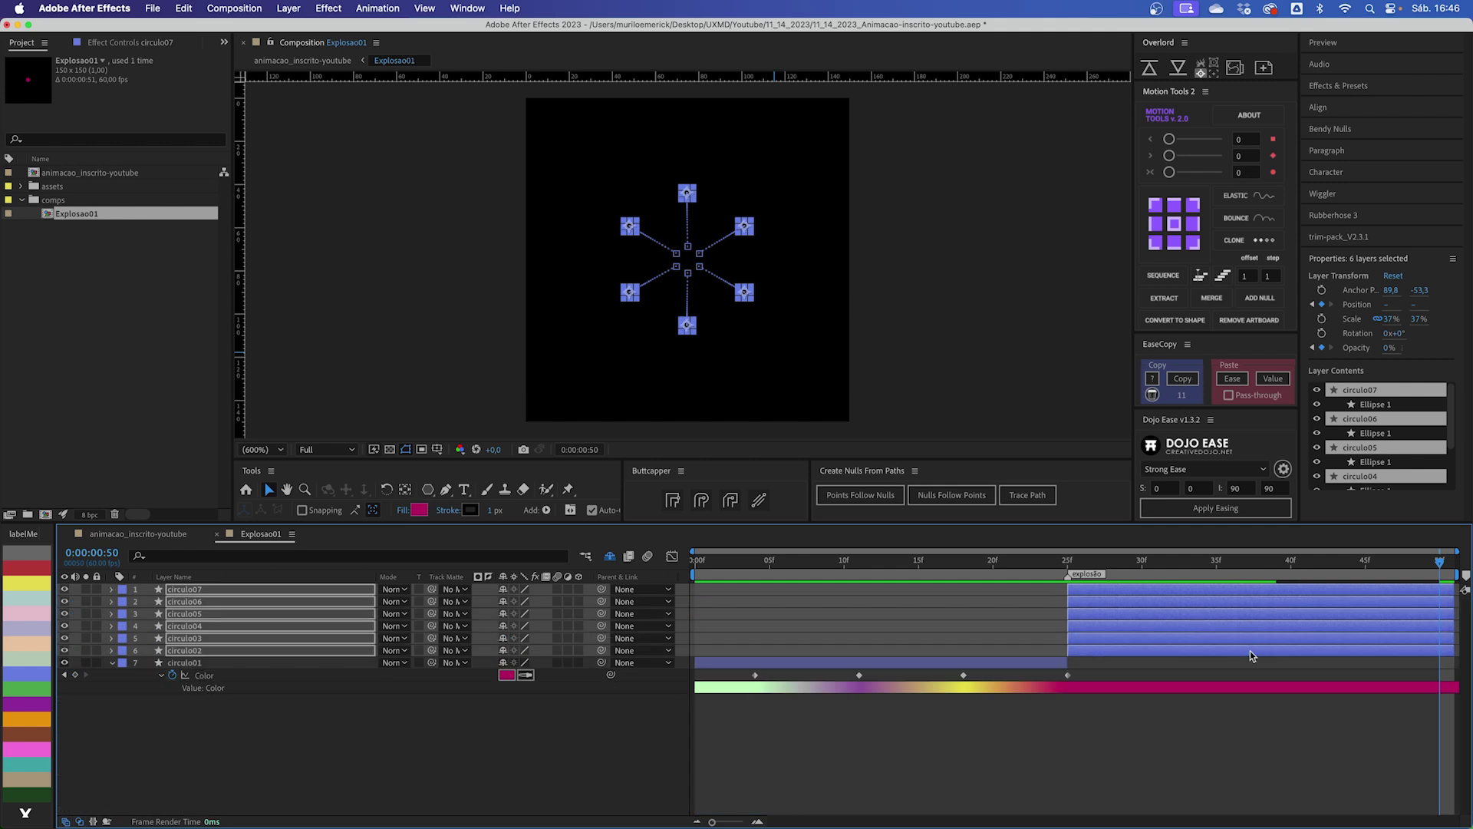
pyautogui.press('t')
pyautogui.moveTo(1249, 603); pyautogui.dragTo(1444, 737)
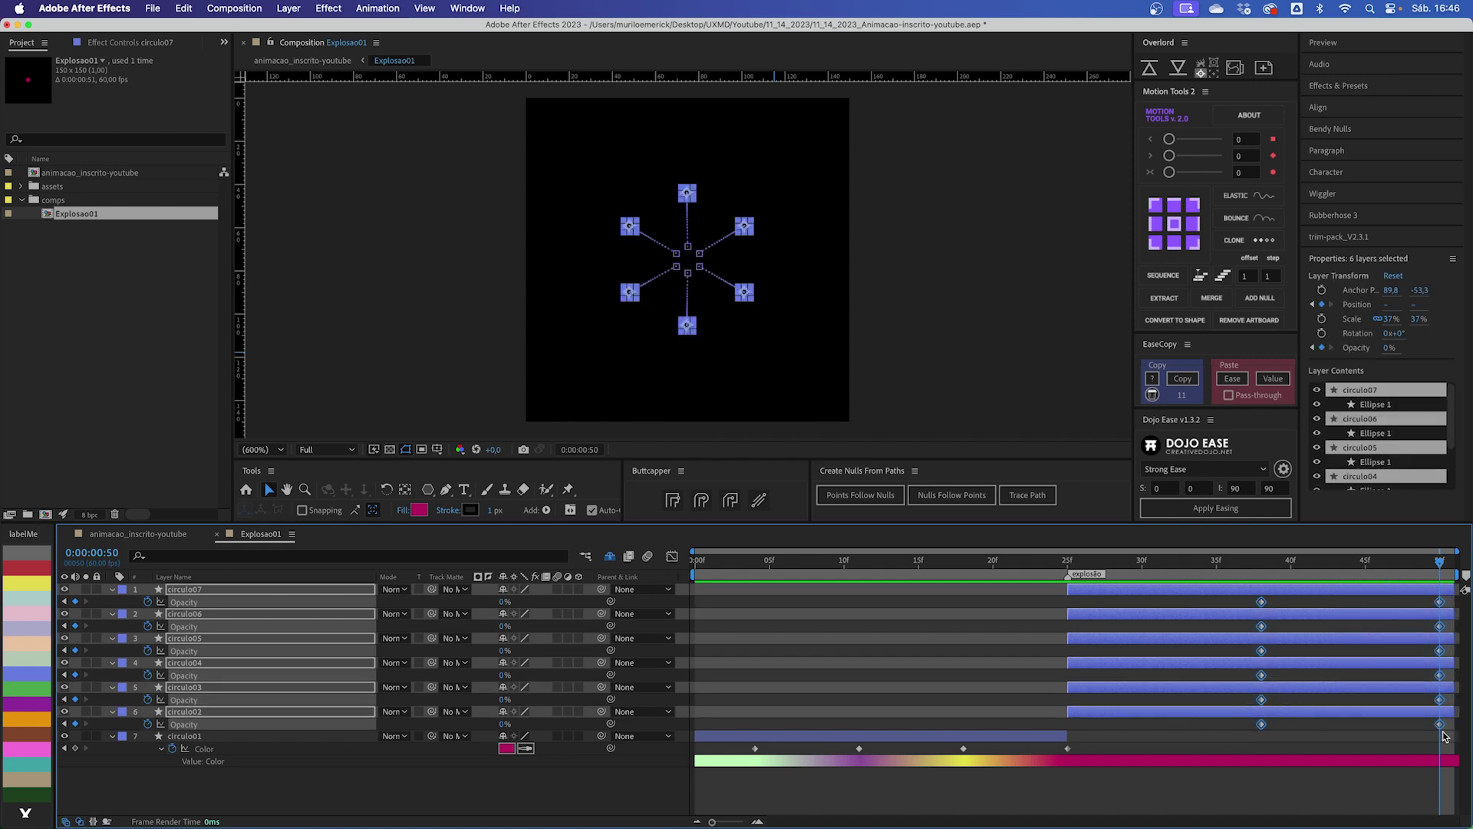
pyautogui.hotkey('shift', 'F3')
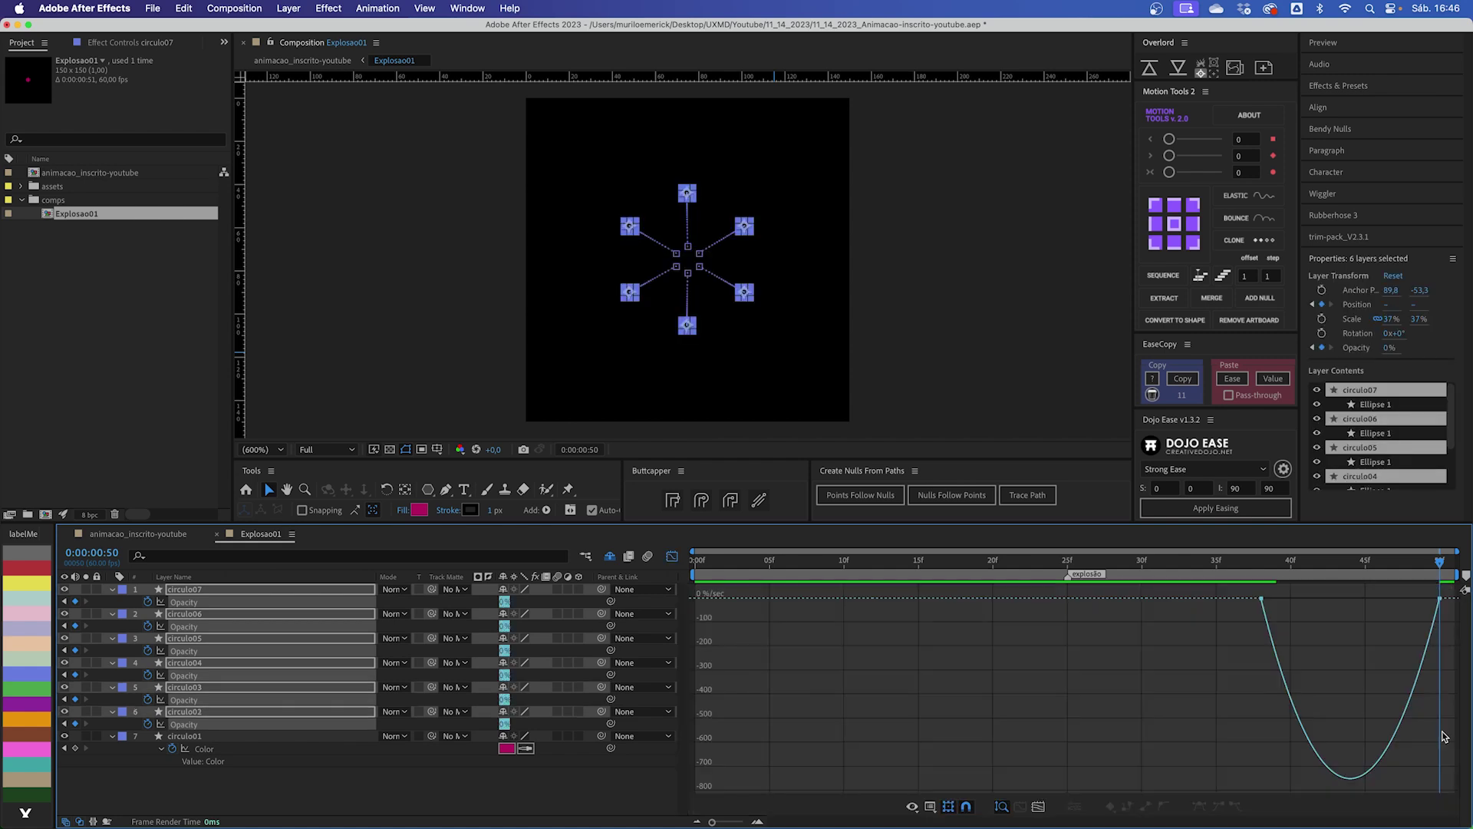
pyautogui.moveTo(1295, 652); pyautogui.dragTo(1340, 607)
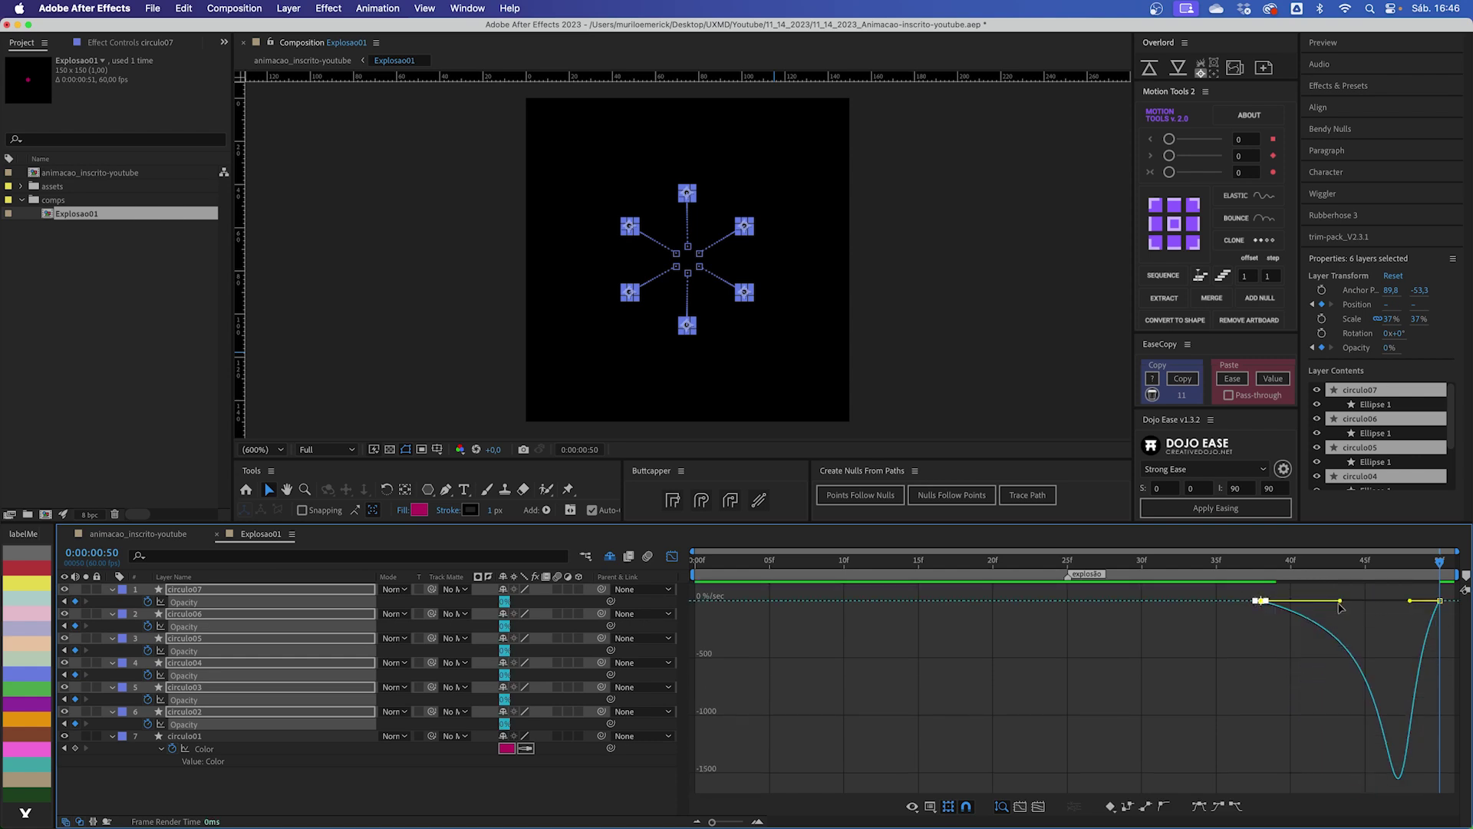
pyautogui.moveTo(1287, 566); pyautogui.dragTo(1395, 567)
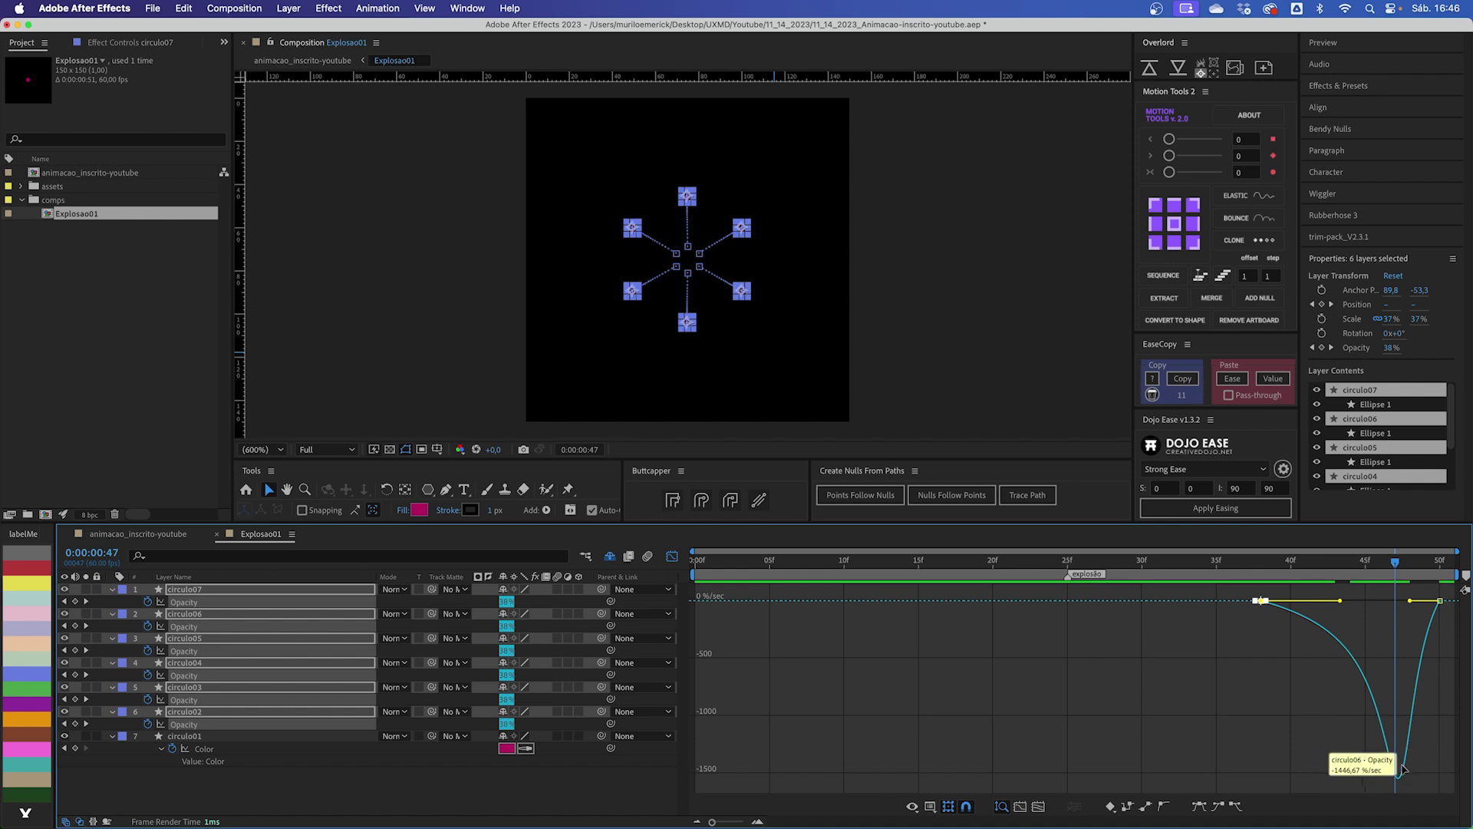
pyautogui.moveTo(1410, 600); pyautogui.dragTo(1421, 604)
pyautogui.click(1413, 564)
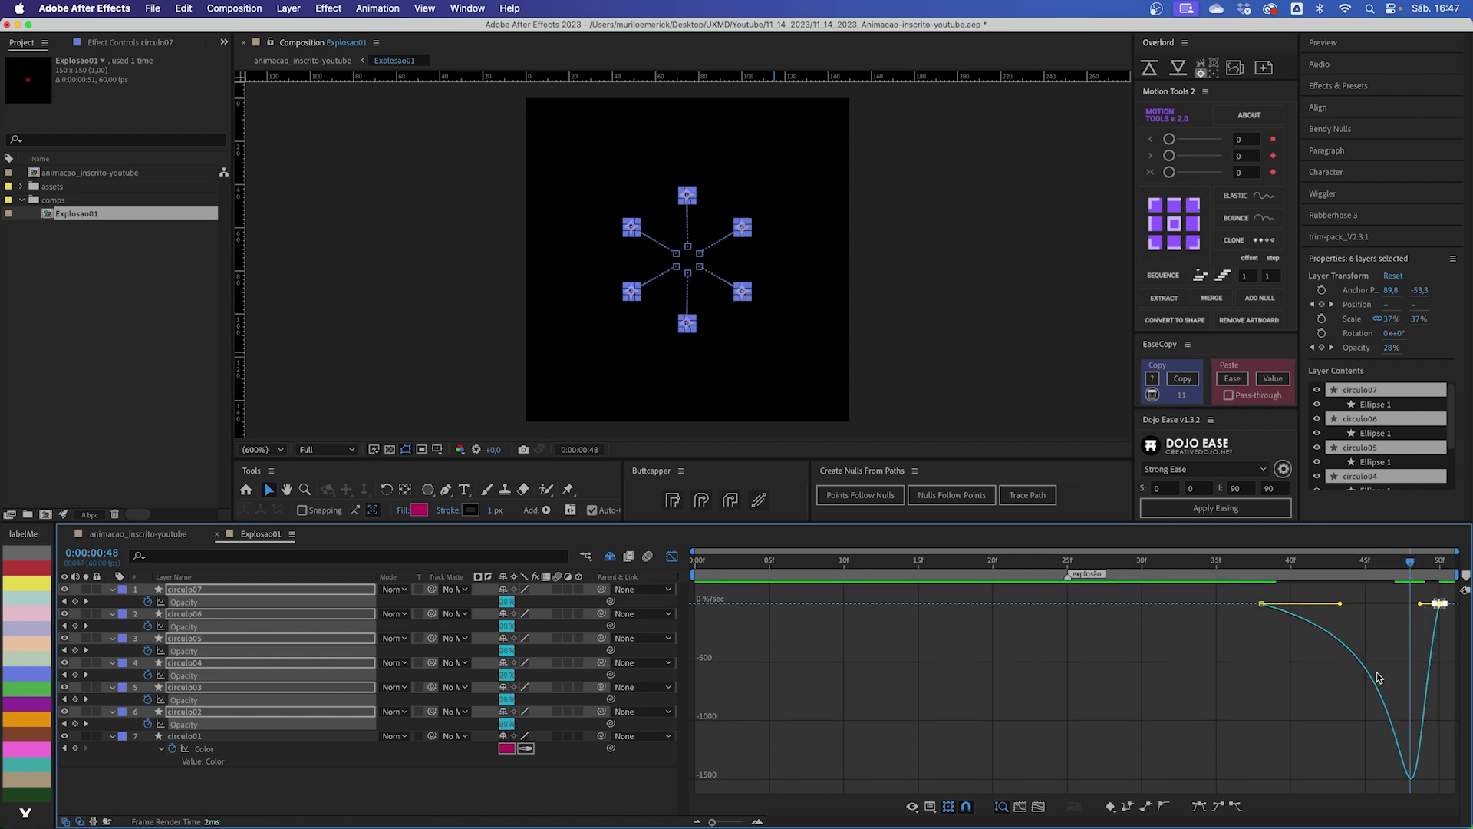
pyautogui.hotkey('shift', 'F3')
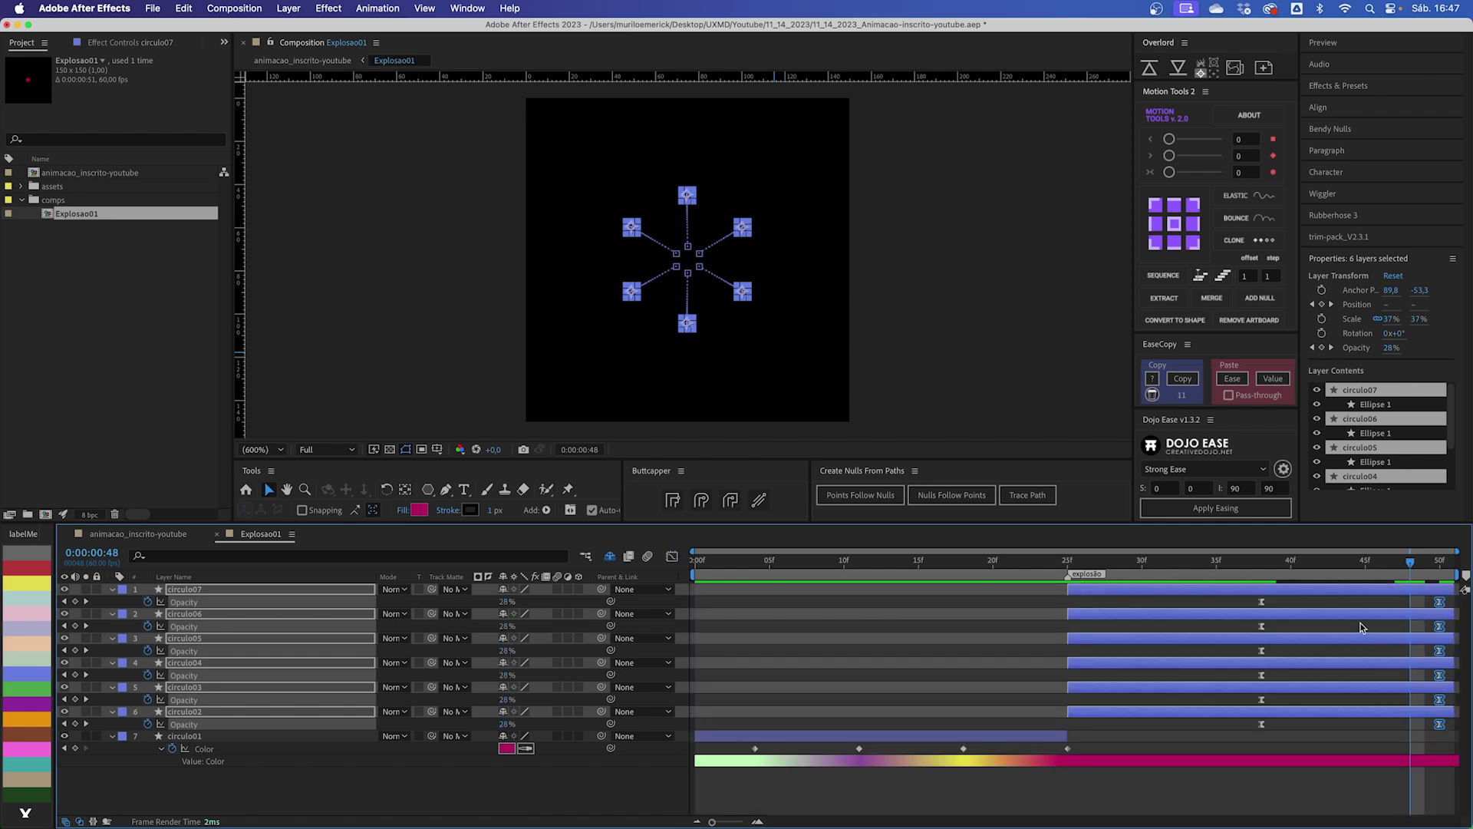
# Step: Preview the fade, move the 100% Opacity keyframes of circulo02 through circulo07 earlier to 0:00:00:34, and replay it
pyautogui.press('F2')
pyautogui.press('space')
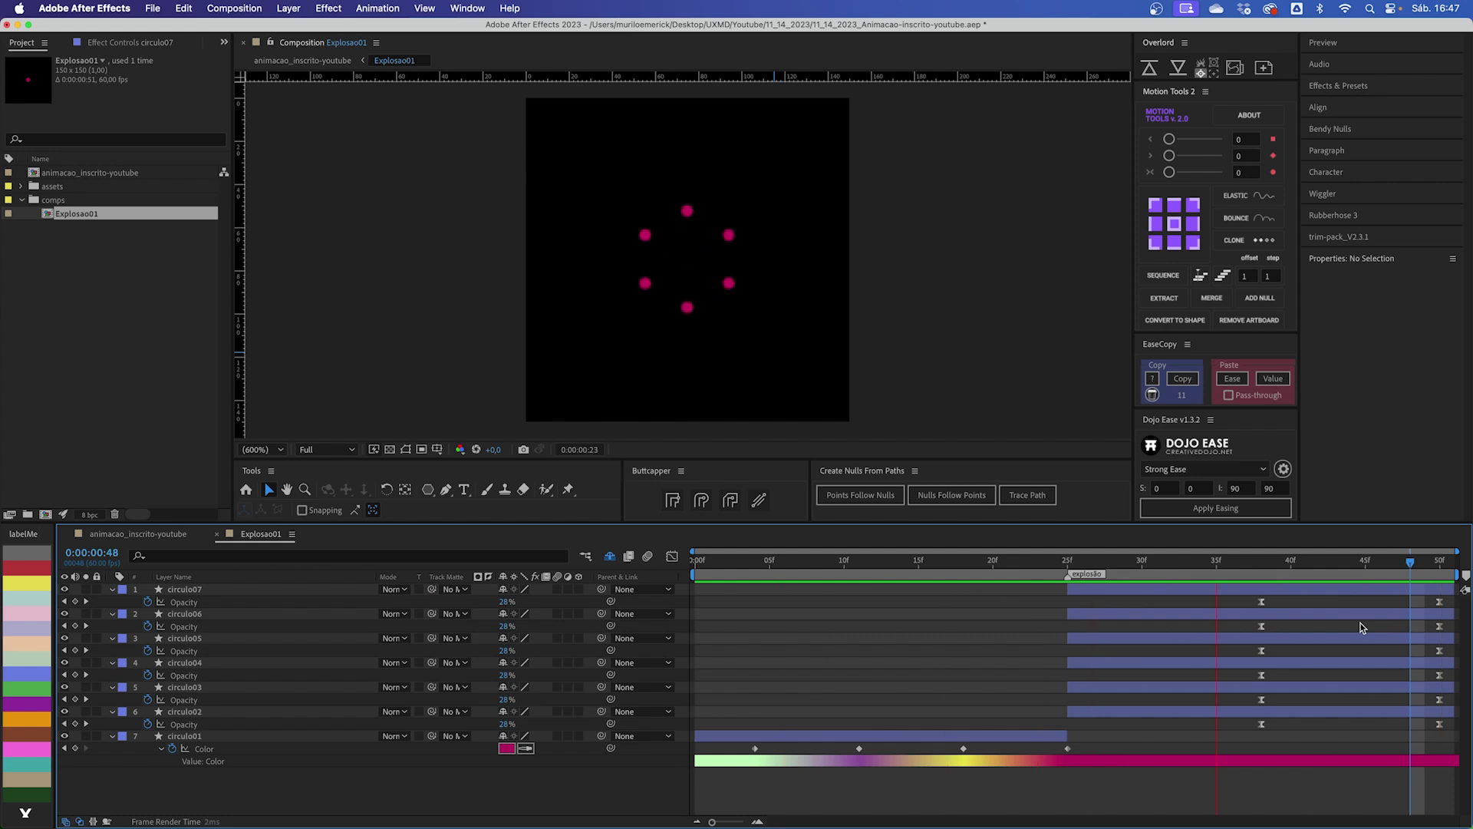
pyautogui.moveTo(1273, 595); pyautogui.dragTo(1203, 725)
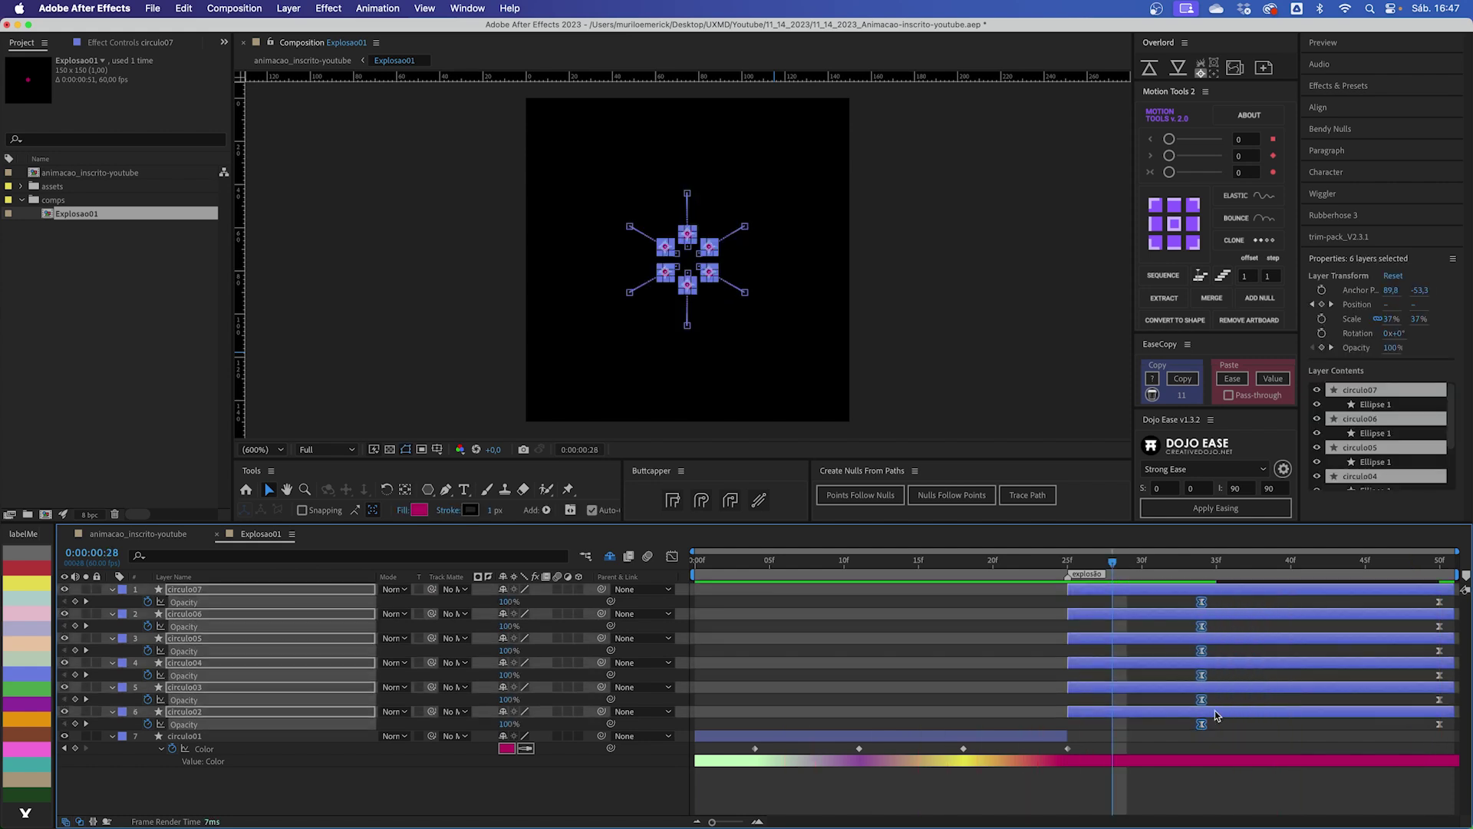
pyautogui.click(1225, 704)
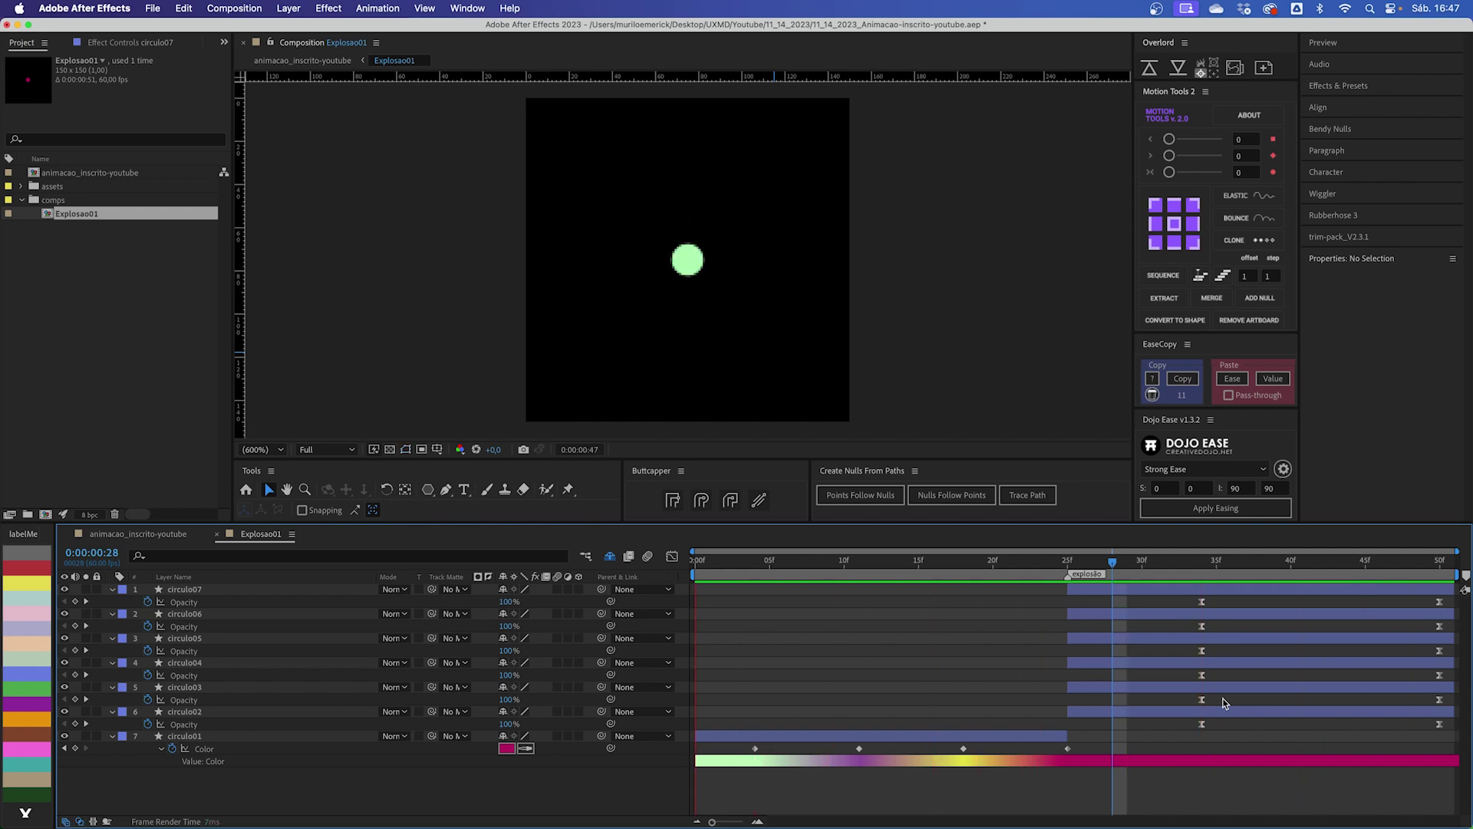
pyautogui.press('space')
# Step: Soften the circles' Opacity speed curve to peak at about -800 %/sec near 0:00:00:45, and play back the fade
pyautogui.moveTo(1404, 603); pyautogui.dragTo(1457, 729)
pyautogui.hotkey('shift', 'F3')
pyautogui.moveTo(1413, 604); pyautogui.dragTo(1400, 603)
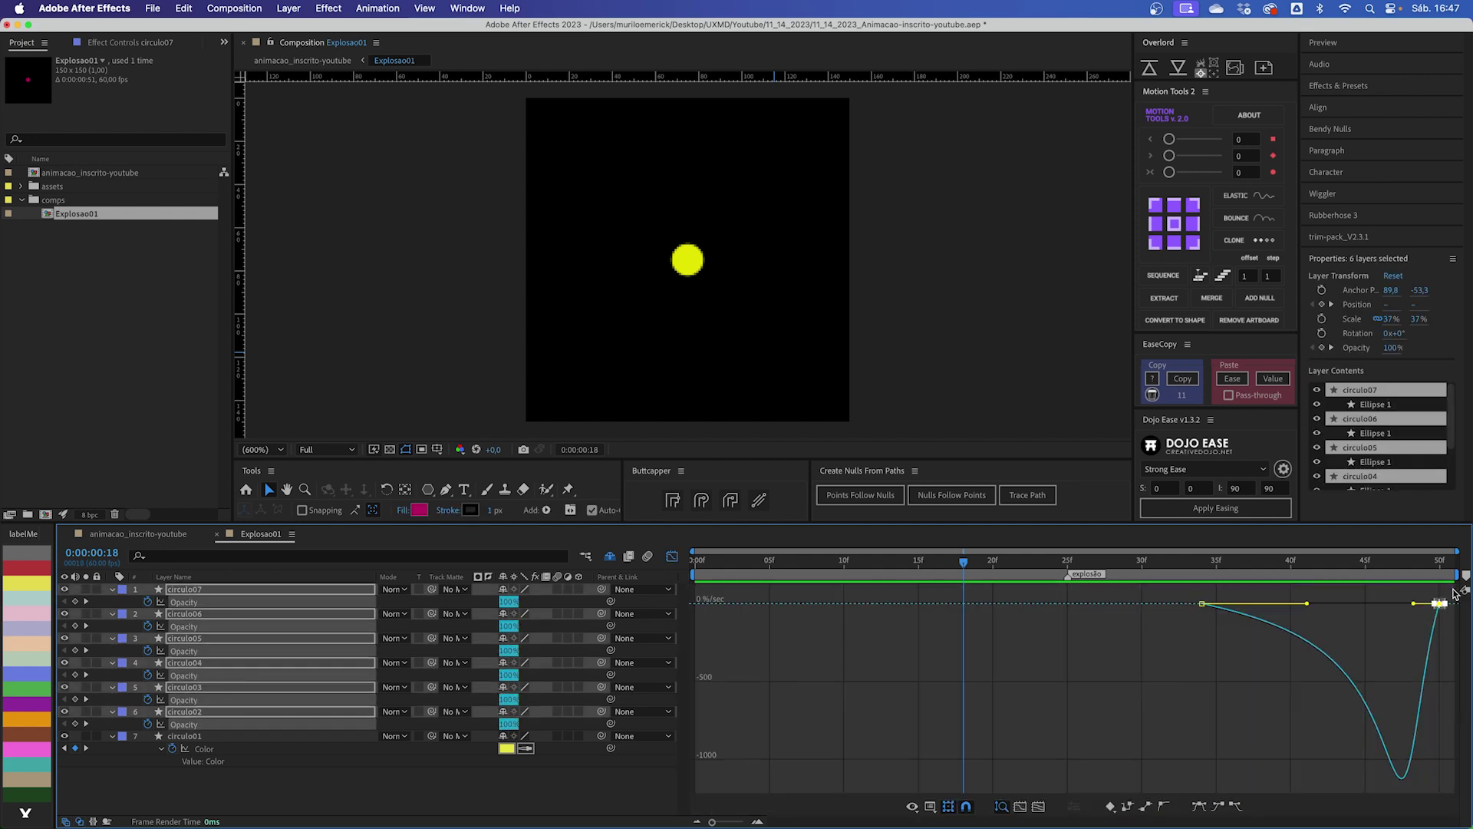
pyautogui.click(1202, 603)
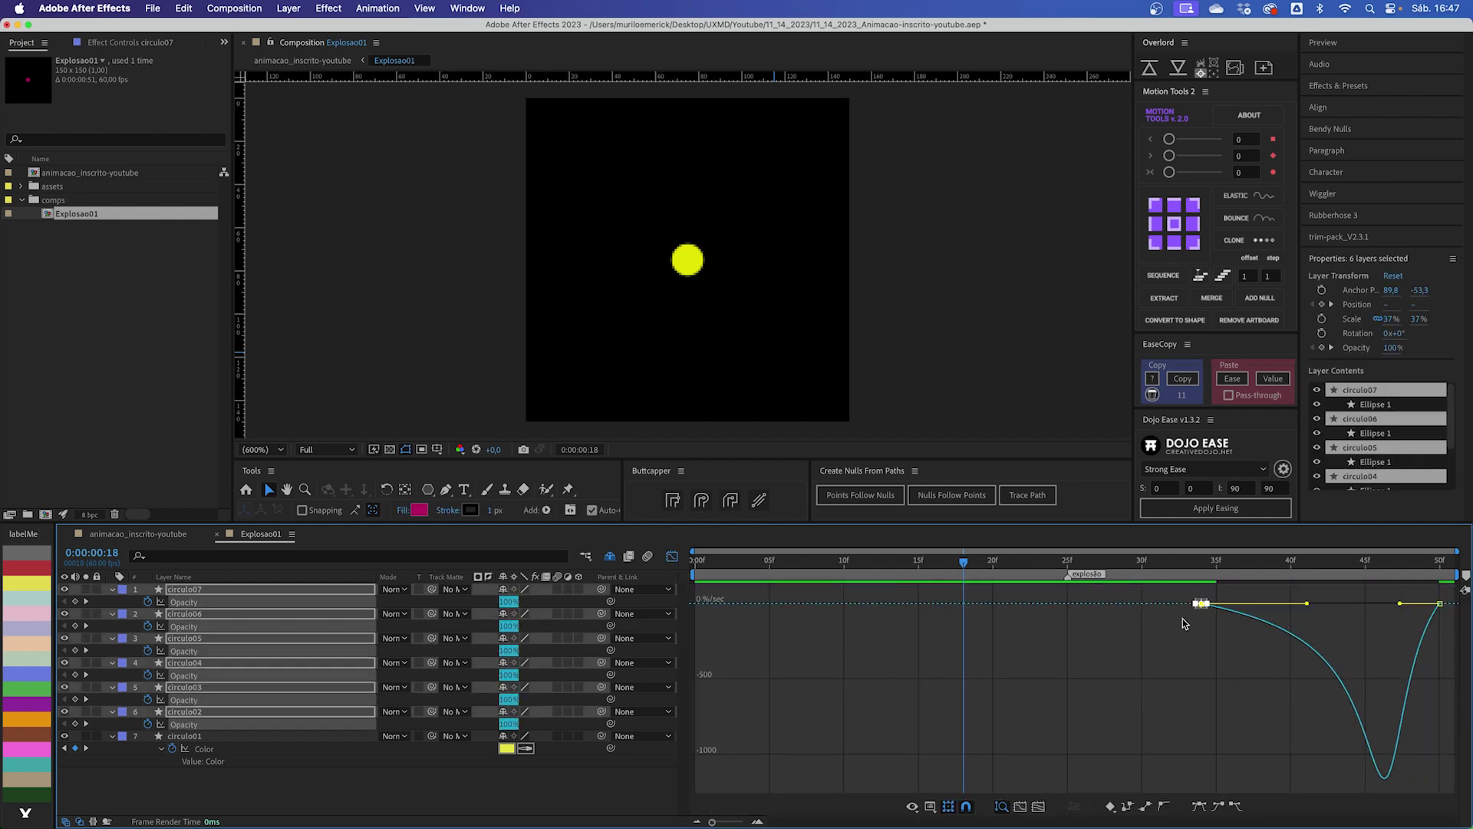
pyautogui.moveTo(1306, 603); pyautogui.dragTo(1289, 606)
pyautogui.moveTo(1378, 614); pyautogui.dragTo(1466, 601)
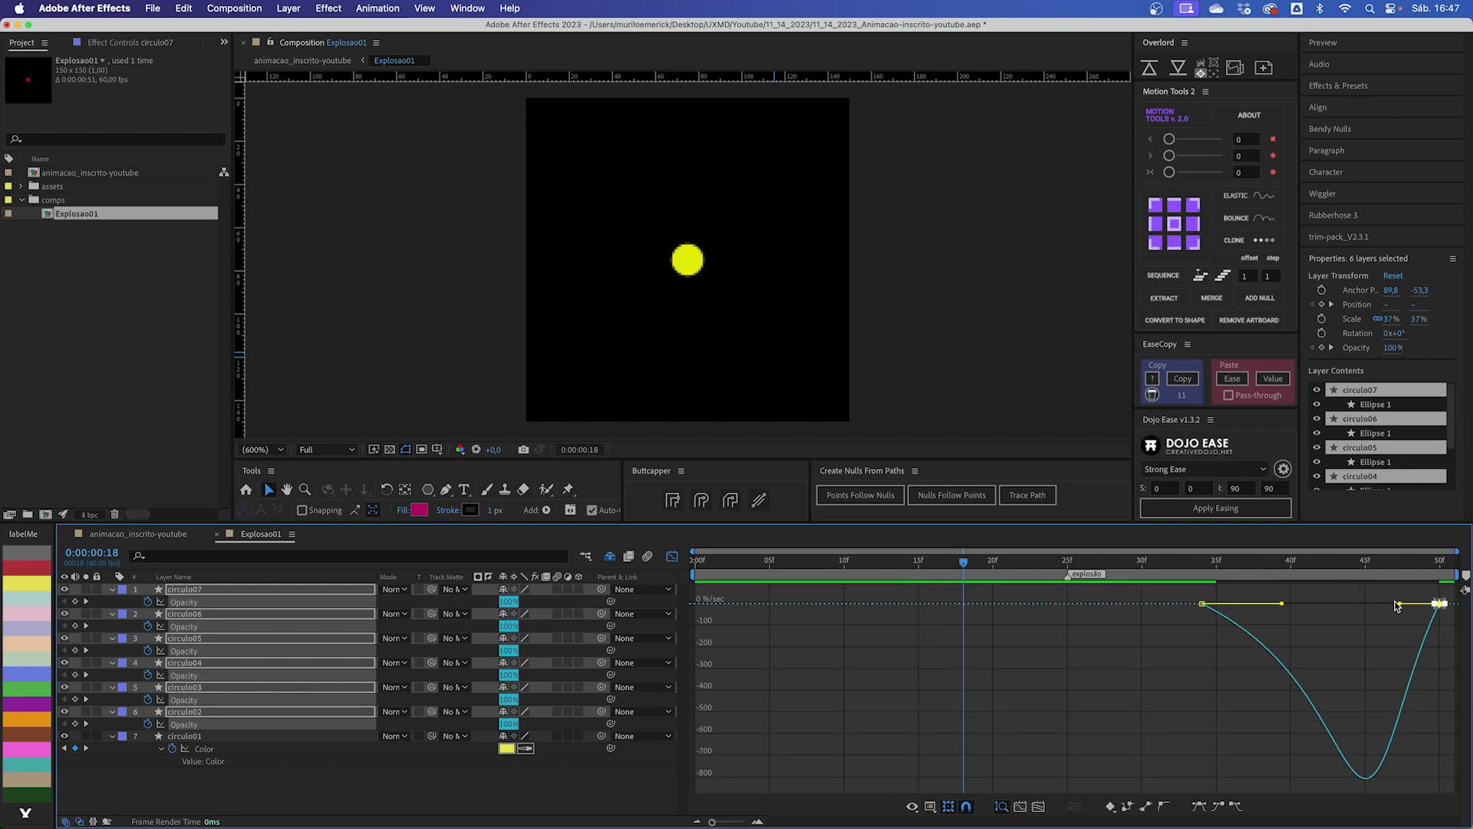
pyautogui.hotkey('shift', 'F3')
pyautogui.press('space')
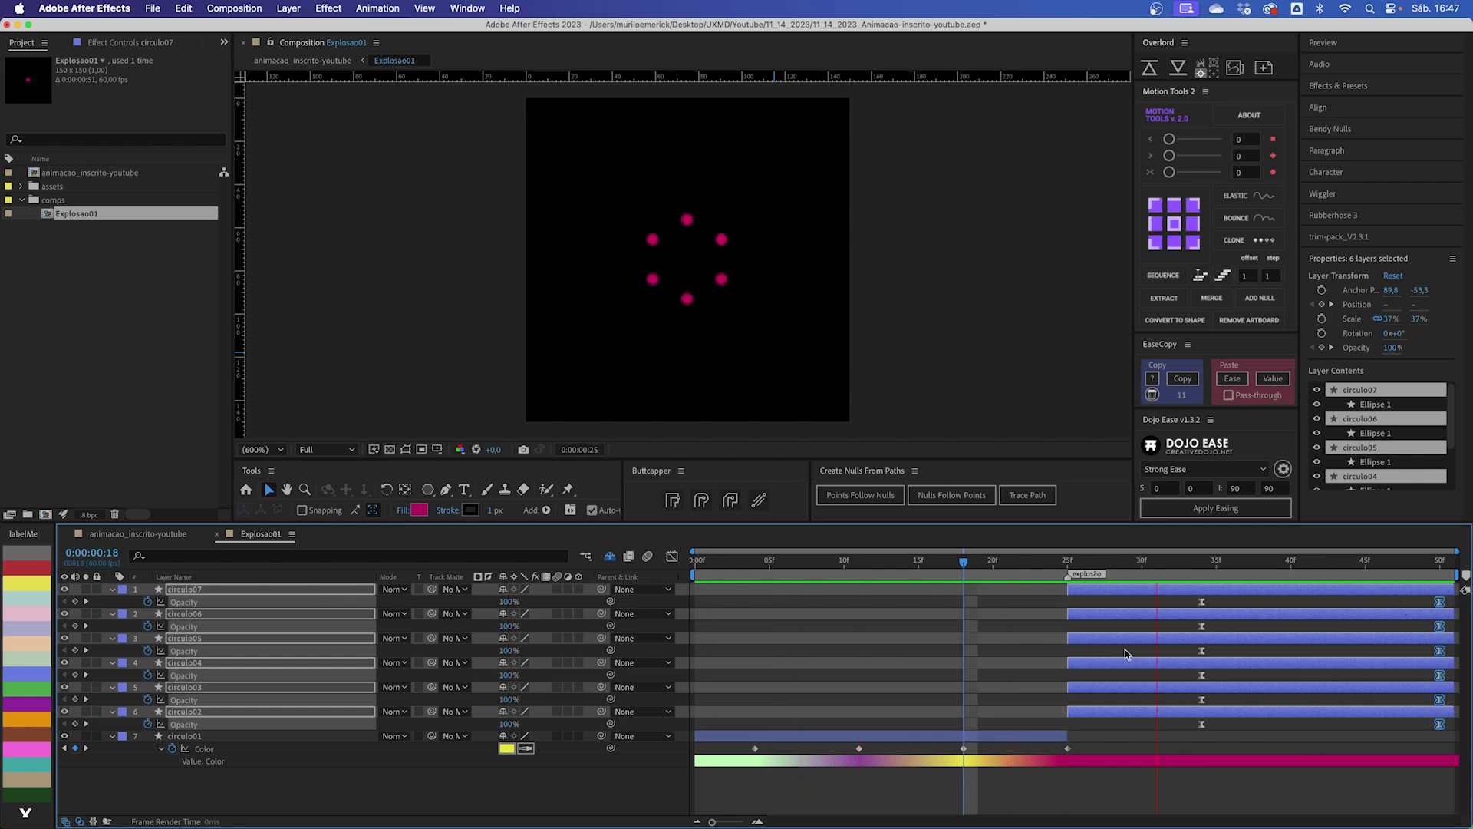
# Step: Move circulo01's light green Color keyframe to 0:00:00:08
pyautogui.moveTo(827, 573); pyautogui.dragTo(771, 588)
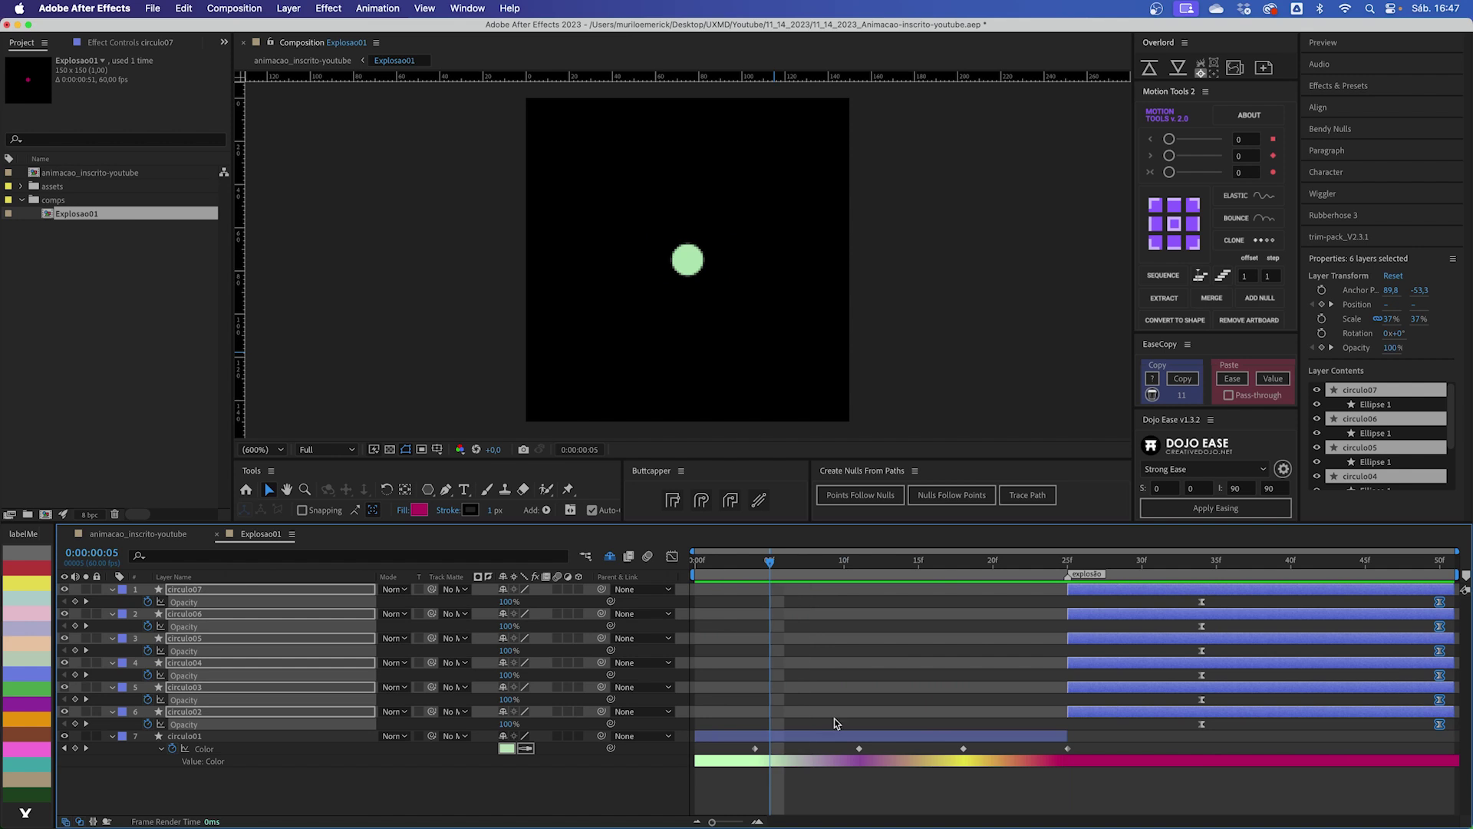
pyautogui.press('Home')
pyautogui.hotkey('shift', 'pagedown')
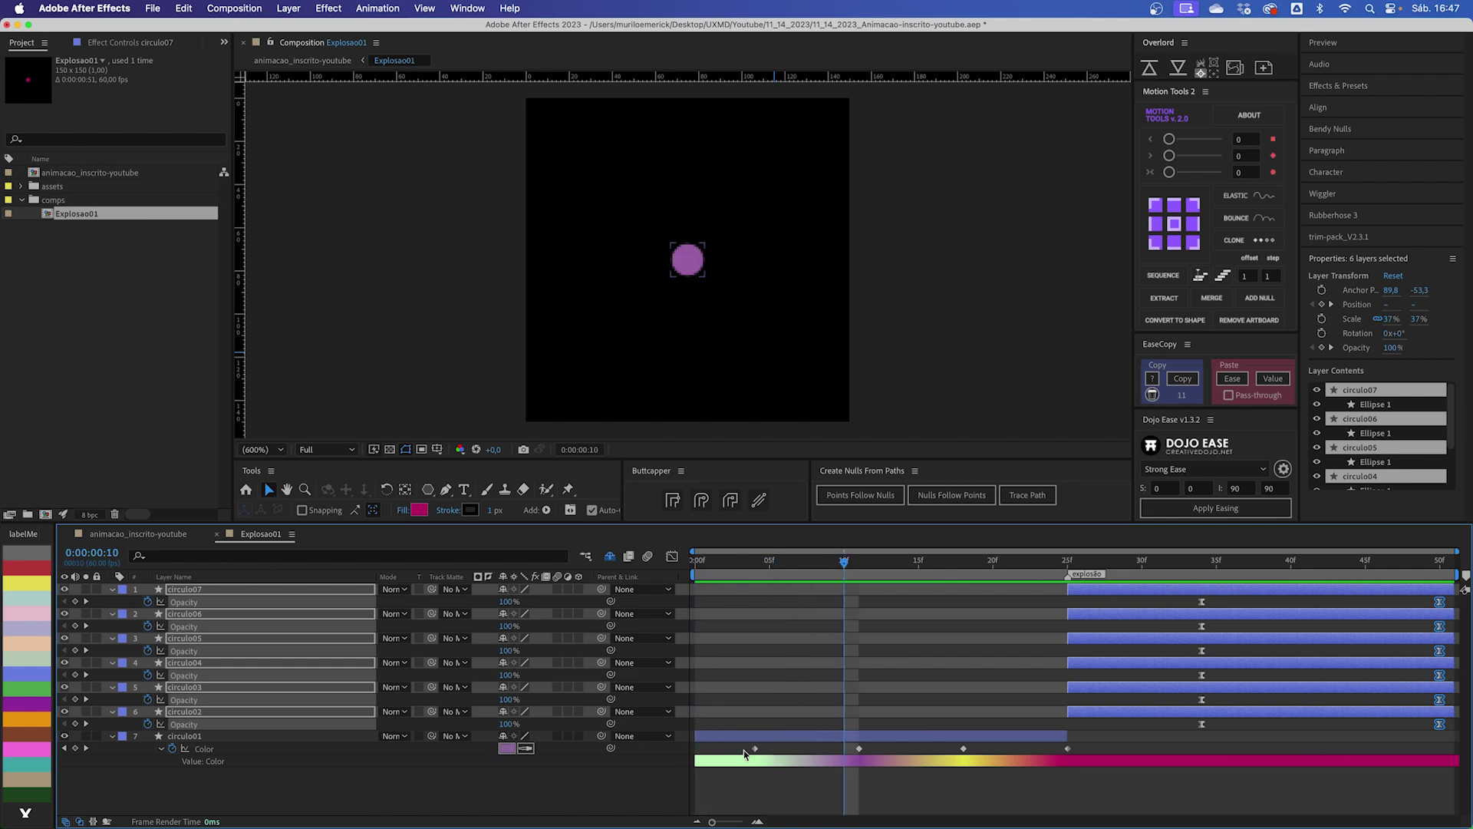
pyautogui.press('pageup')
pyautogui.press('pageup')
pyautogui.moveTo(757, 751); pyautogui.dragTo(812, 752)
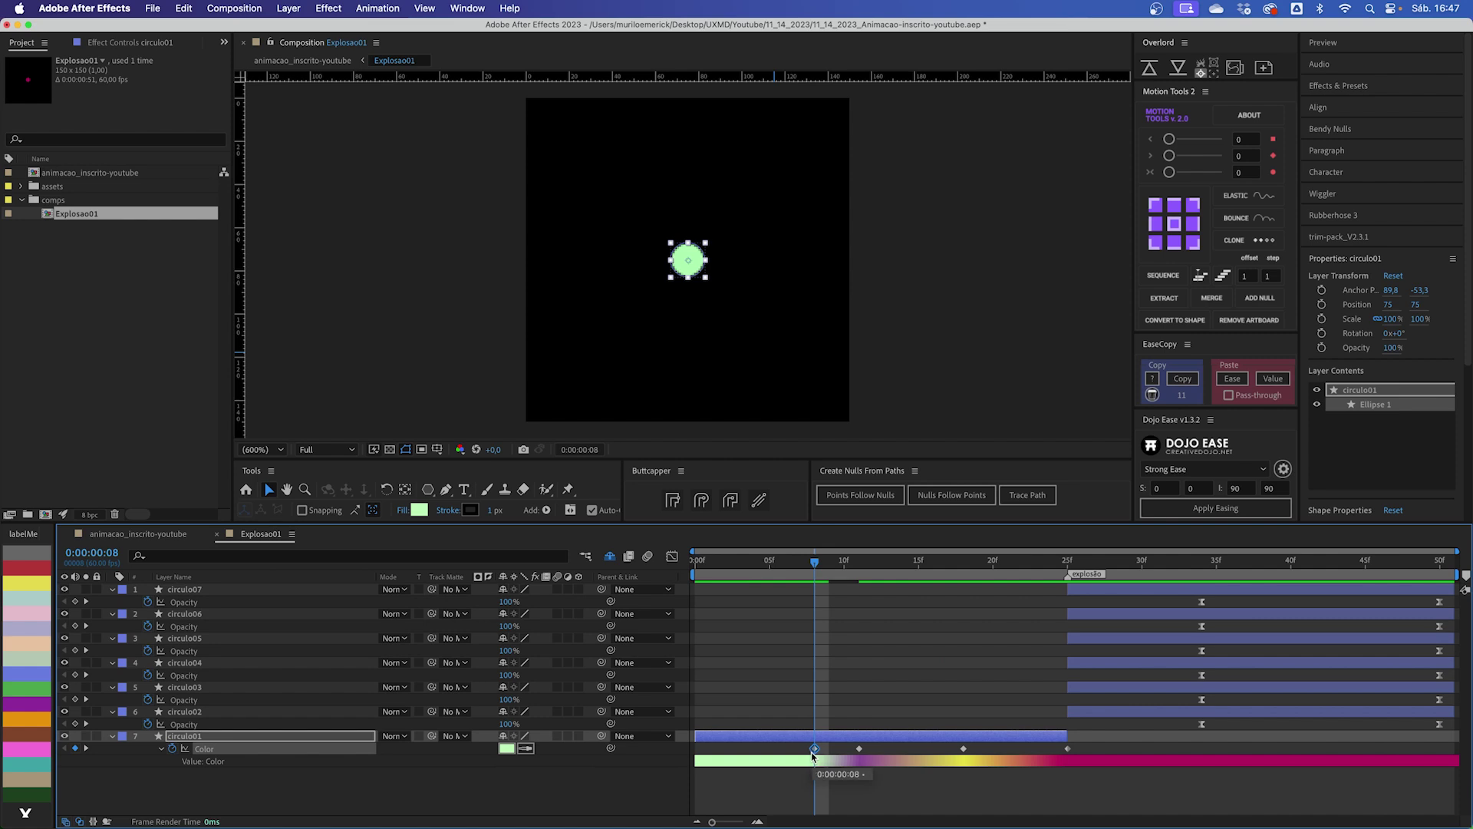
# Step: Move circulo01's purple Color keyframe to 0:00:00:16 and its yellow one to 0:00:00:24
pyautogui.hotkey('shift', 'pagedown')
pyautogui.press('pageup')
pyautogui.press('pageup')
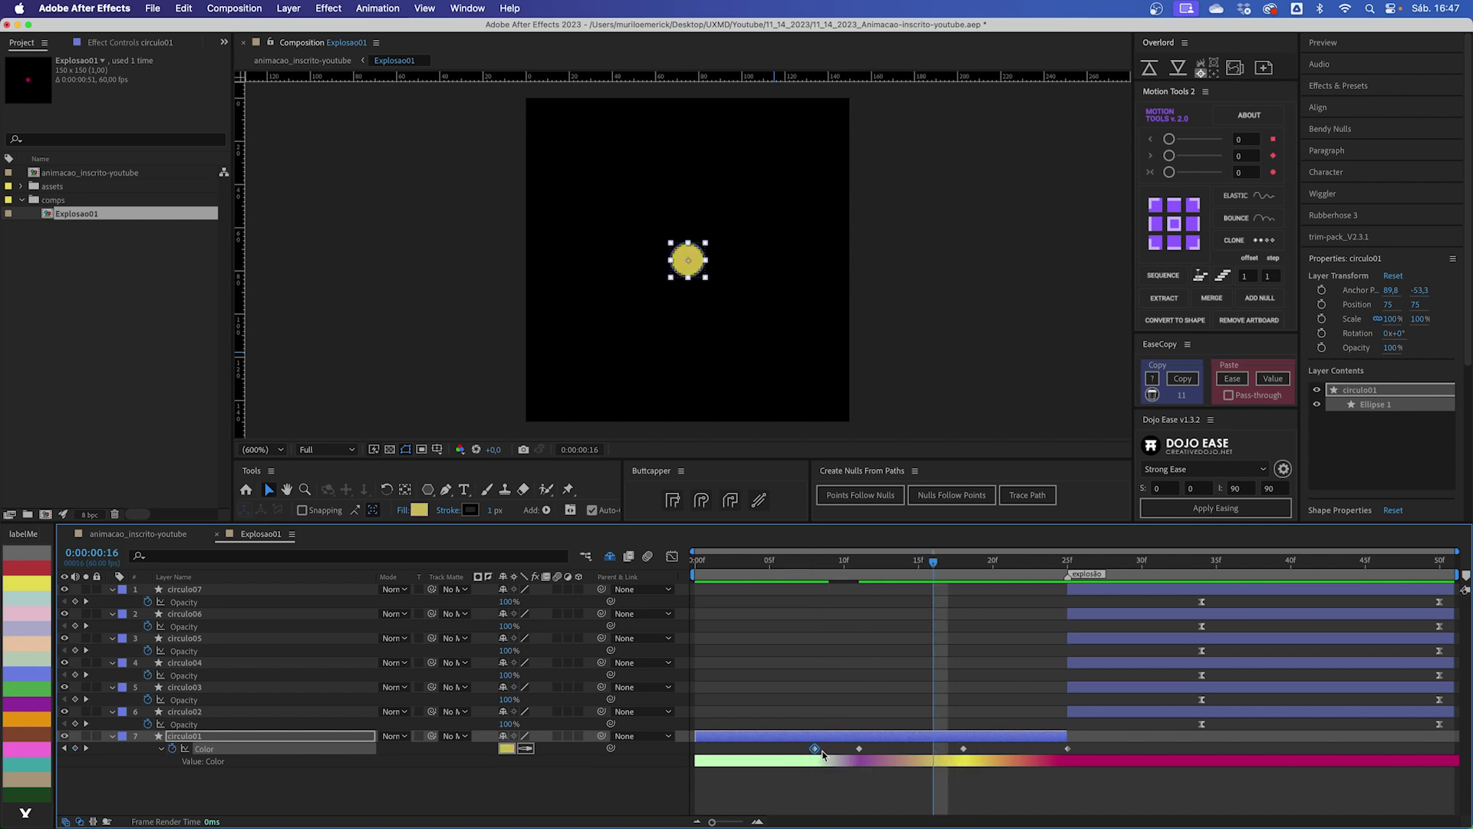
pyautogui.moveTo(859, 749); pyautogui.dragTo(931, 753)
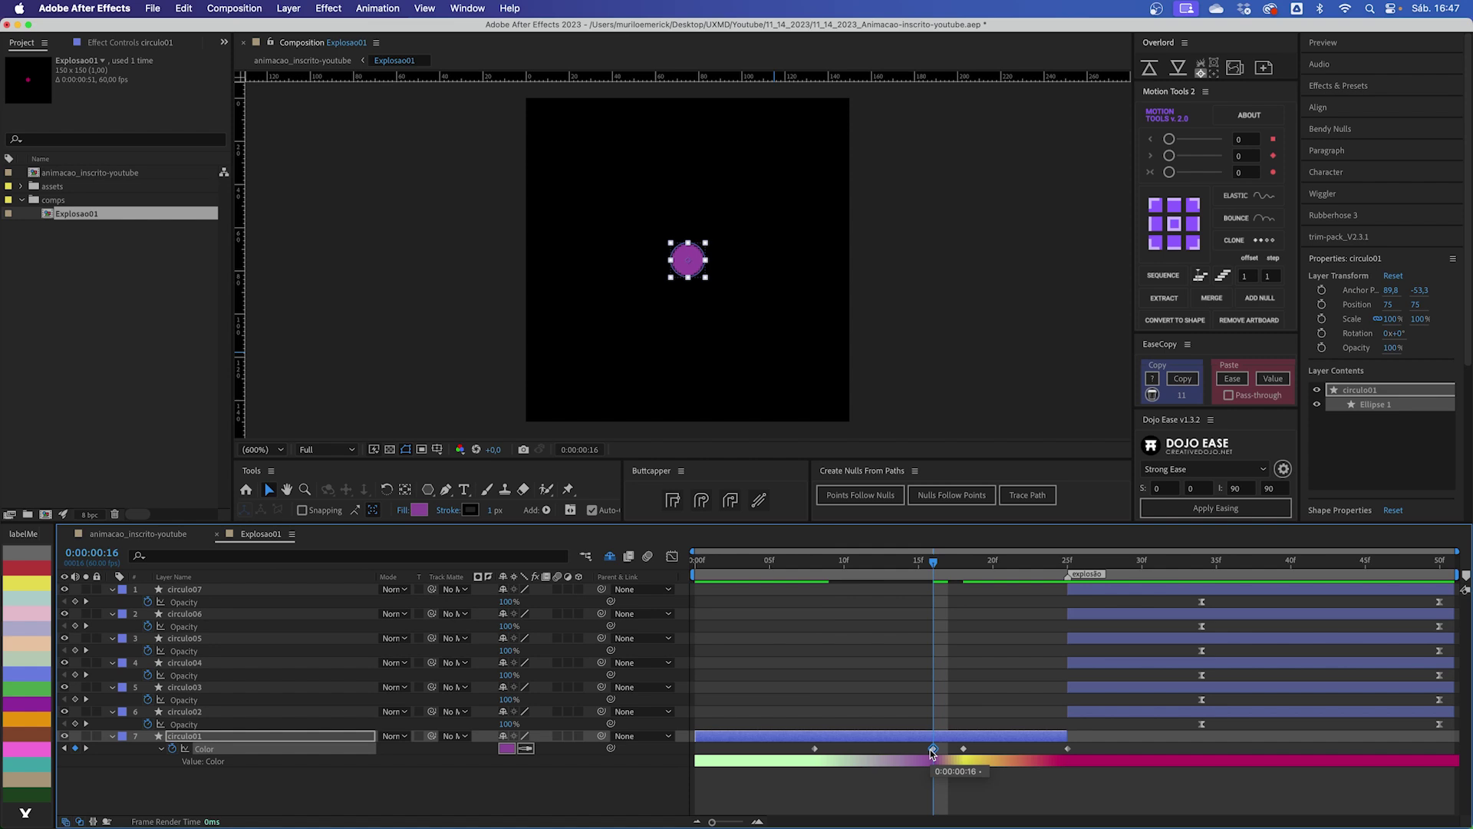
pyautogui.hotkey('shift', 'pagedown')
pyautogui.press('pageup')
pyautogui.press('pageup')
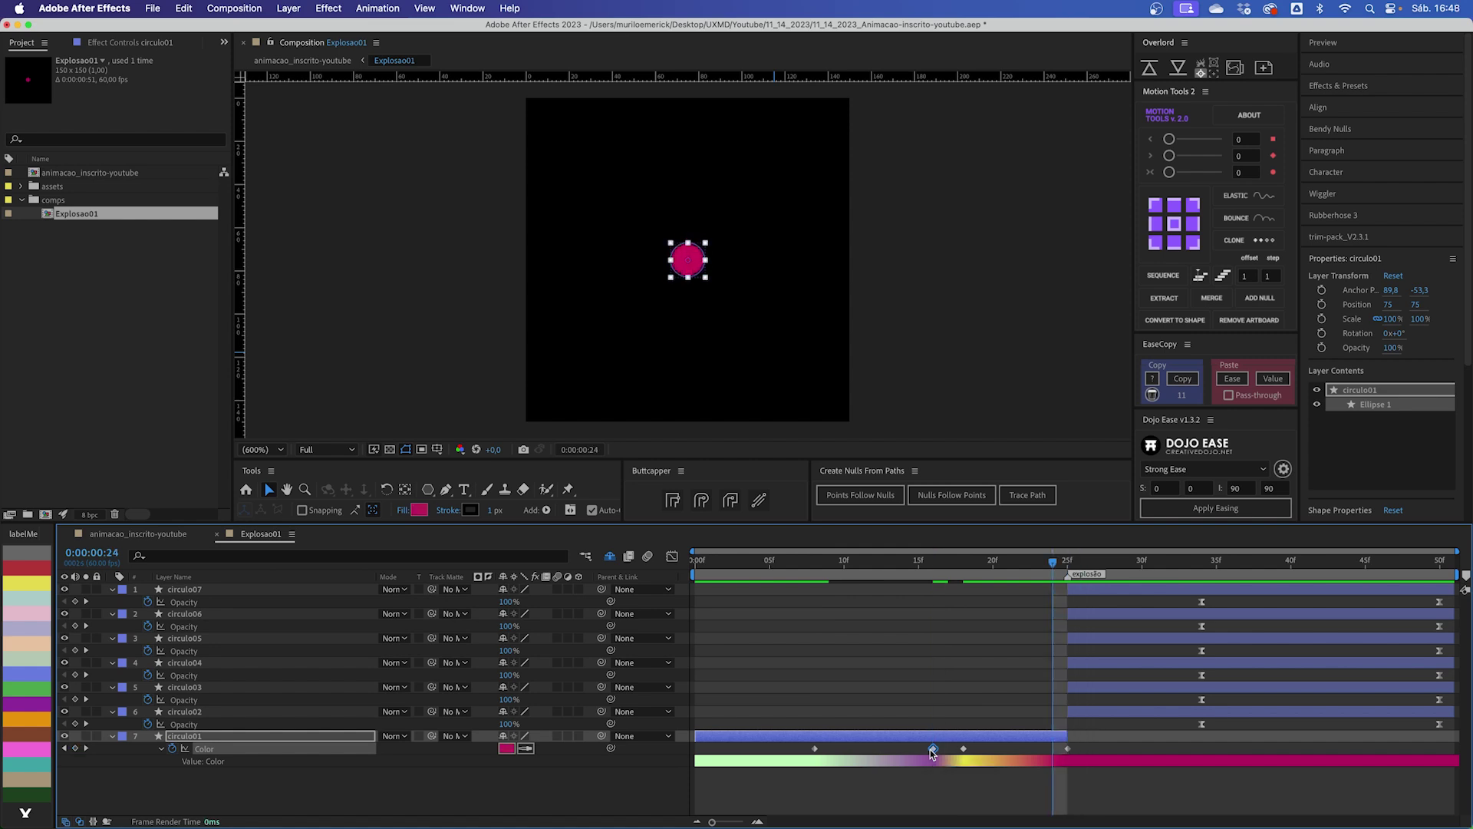
pyautogui.moveTo(961, 750); pyautogui.dragTo(1050, 758)
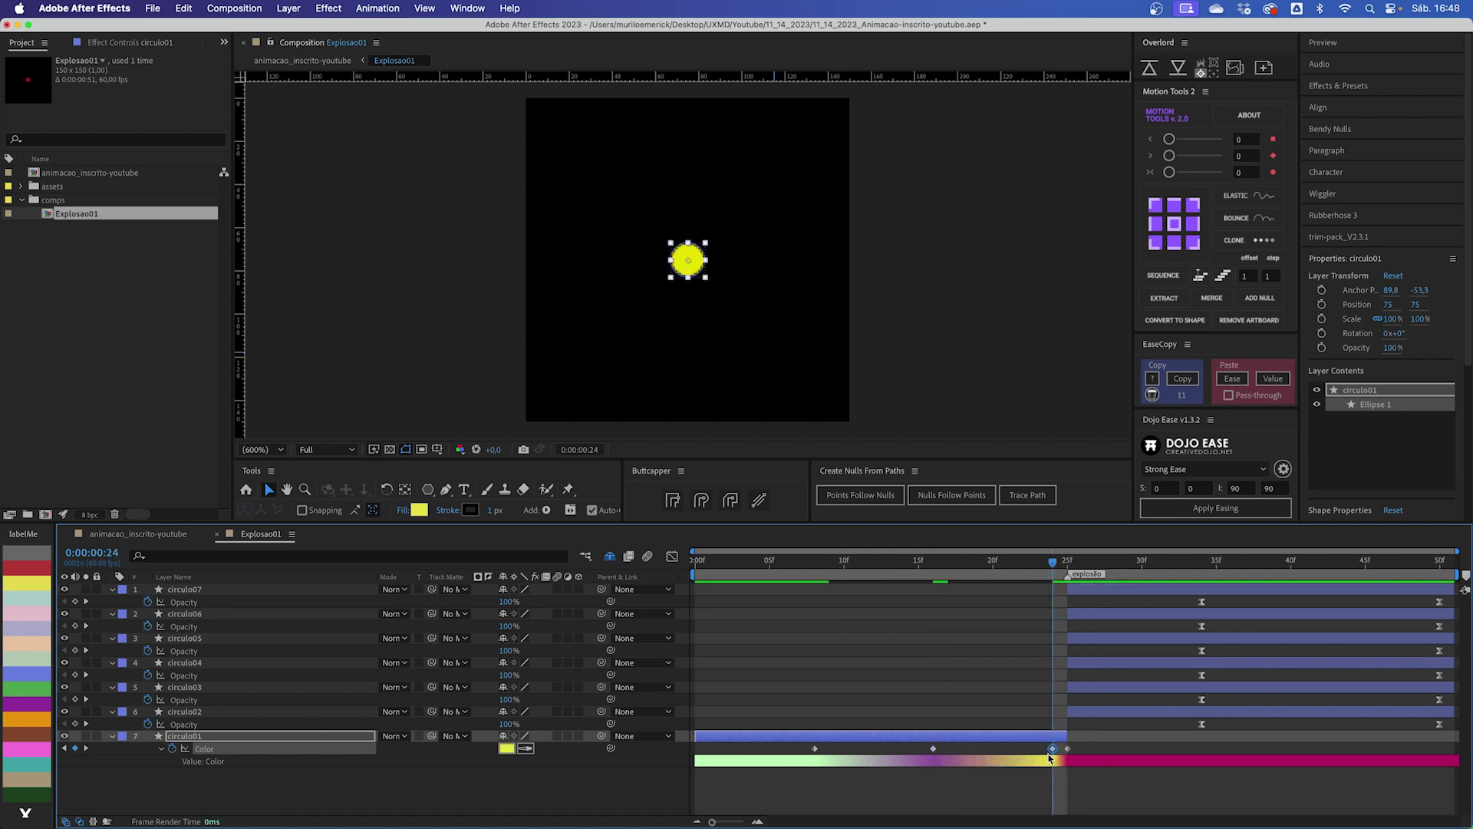
# Step: Move circulo01's magenta Color keyframe to 0:00:00:32 and play back the evenly spaced color changes
pyautogui.hotkey('shift', 'pagedown')
pyautogui.press('pageup')
pyautogui.press('pageup')
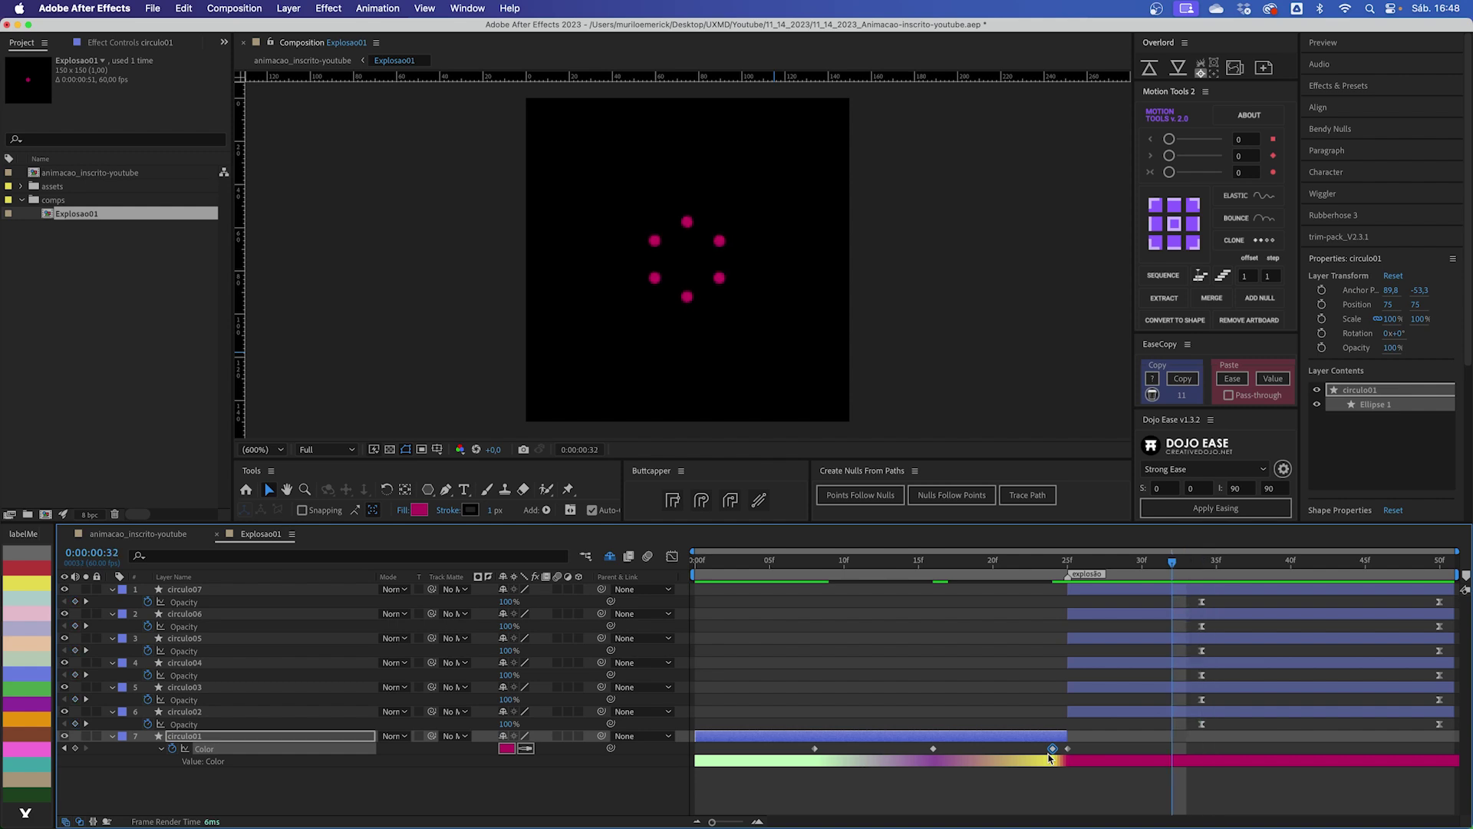
pyautogui.moveTo(1067, 755); pyautogui.dragTo(1180, 754)
pyautogui.click(1186, 752)
pyautogui.press('space')
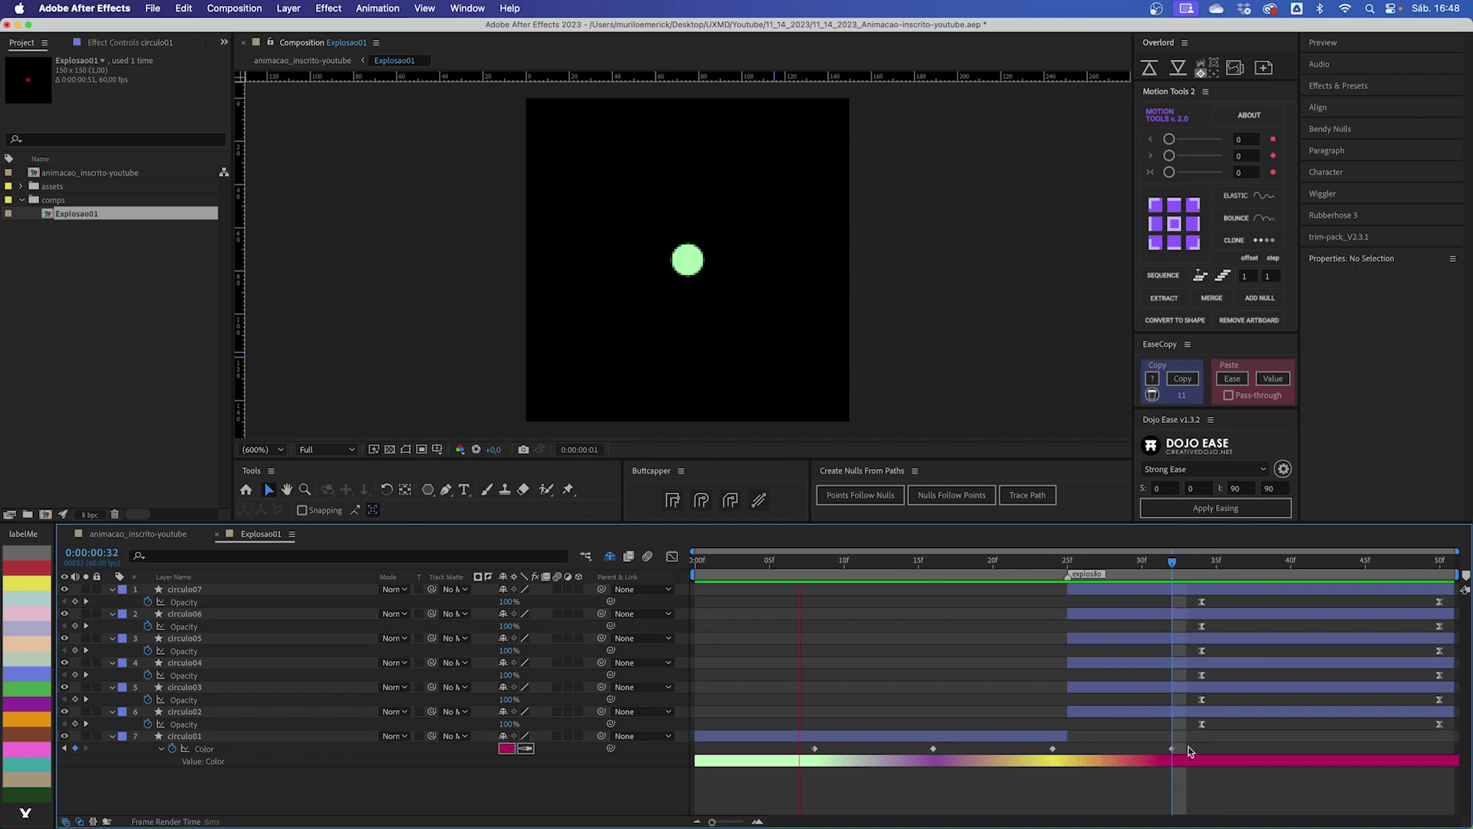
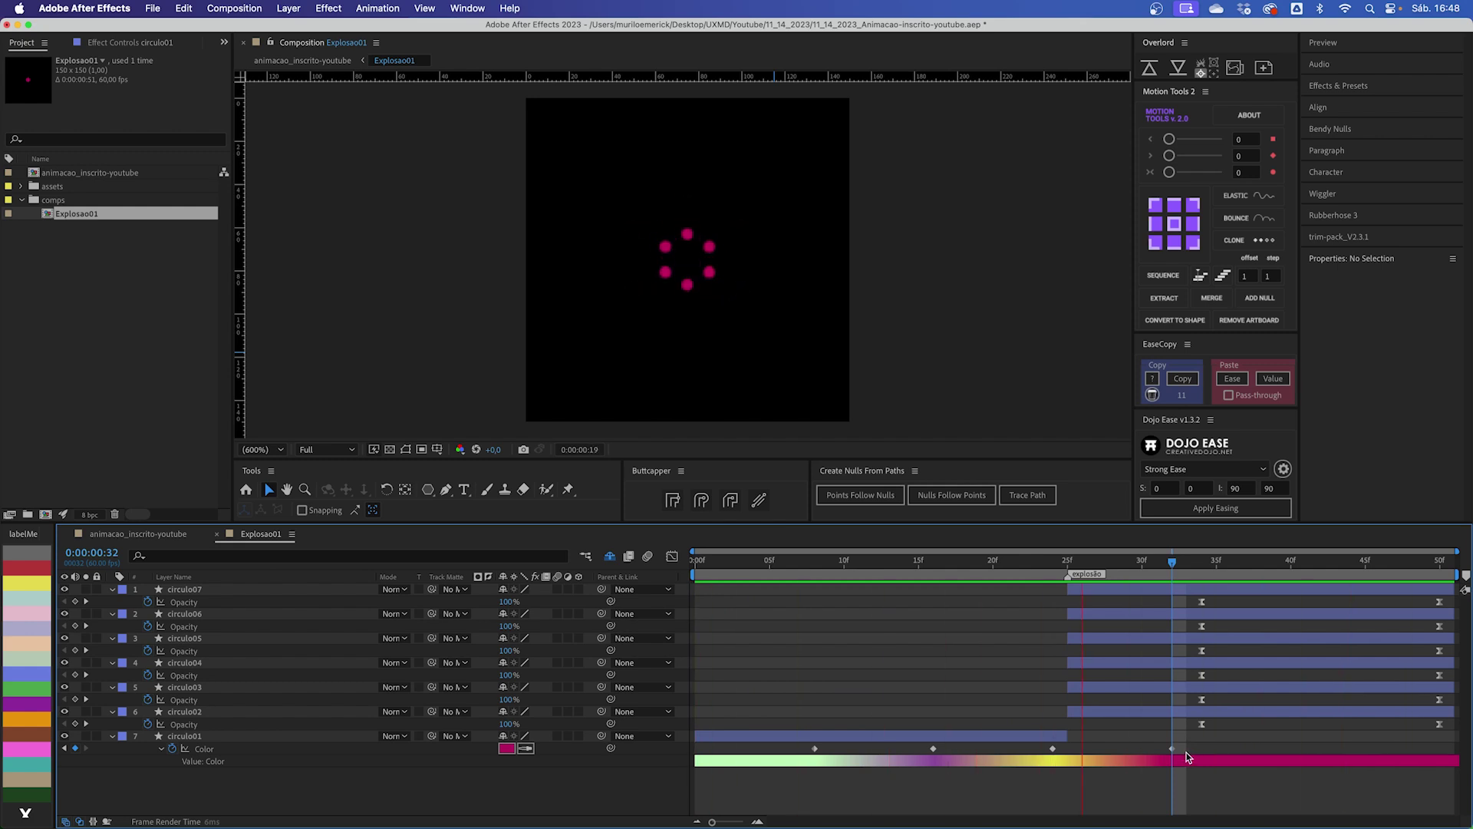
pyautogui.click(741, 573)
pyautogui.moveTo(740, 574); pyautogui.dragTo(710, 571)
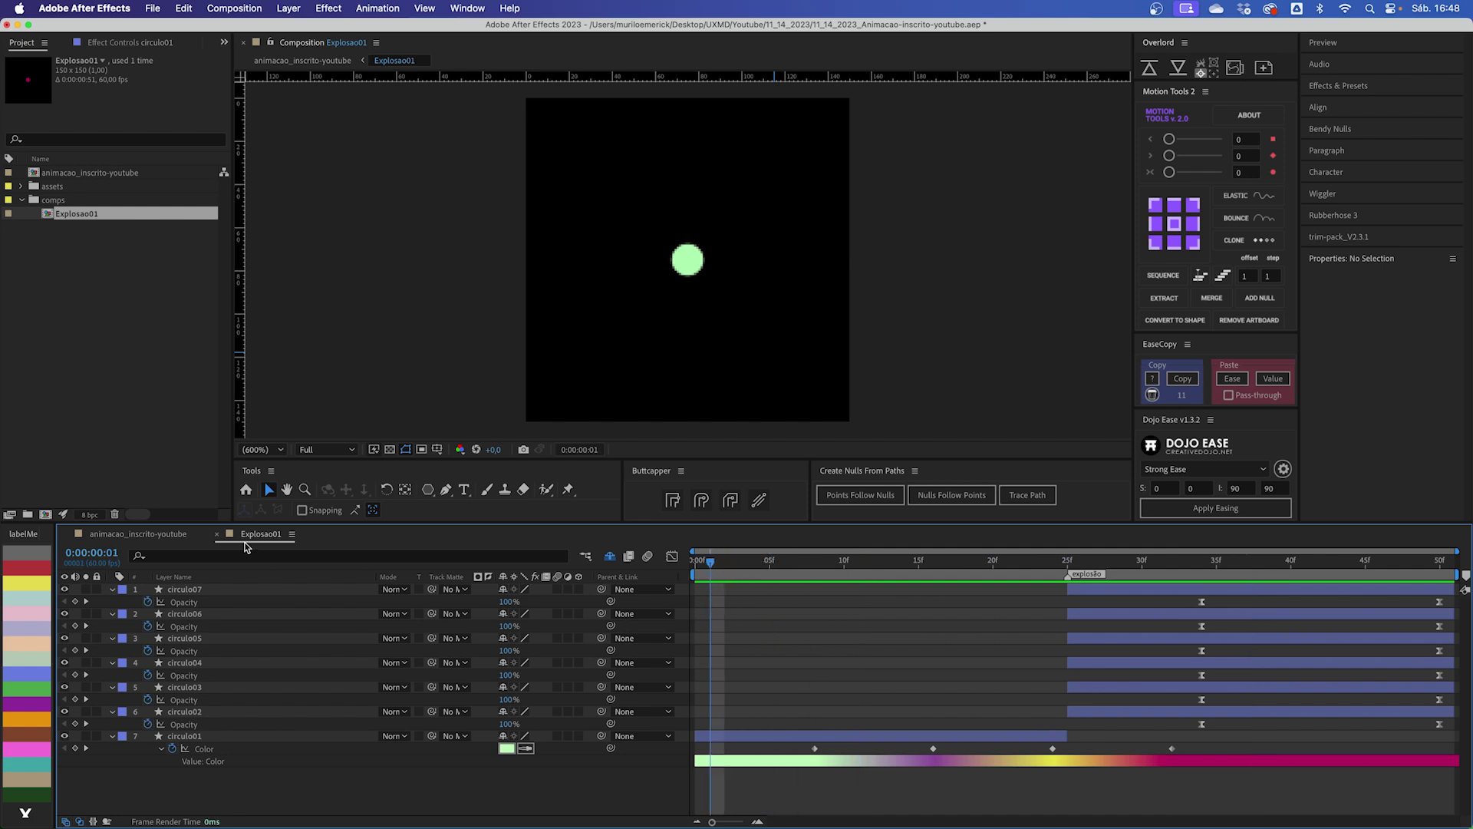
# Step: In the animacao_inscrito-youtube composition, compare with the reference video and shift the Explosao01 layer to start at 0:00:00:33
pyautogui.click(176, 534)
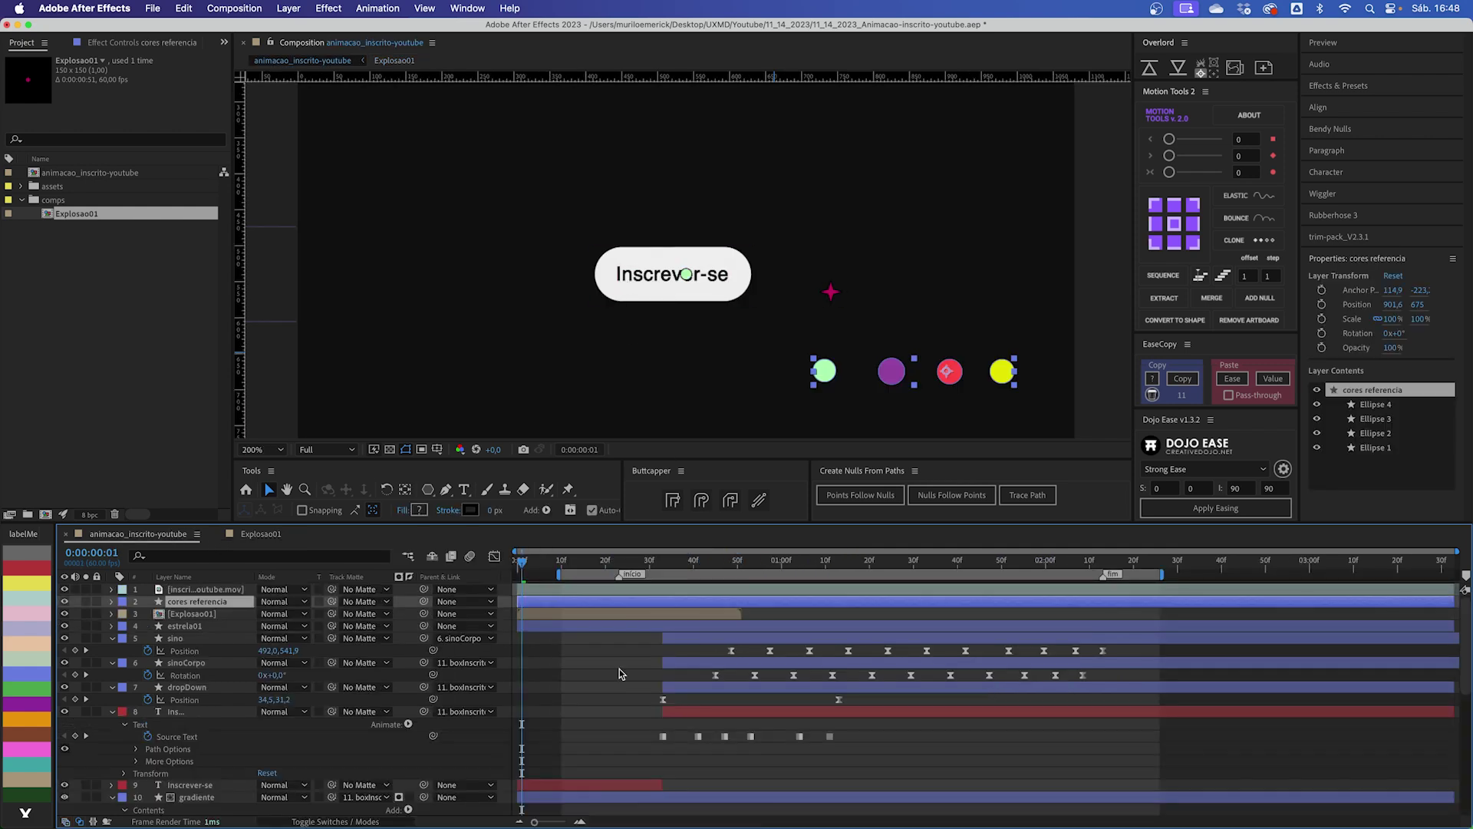
pyautogui.click(587, 616)
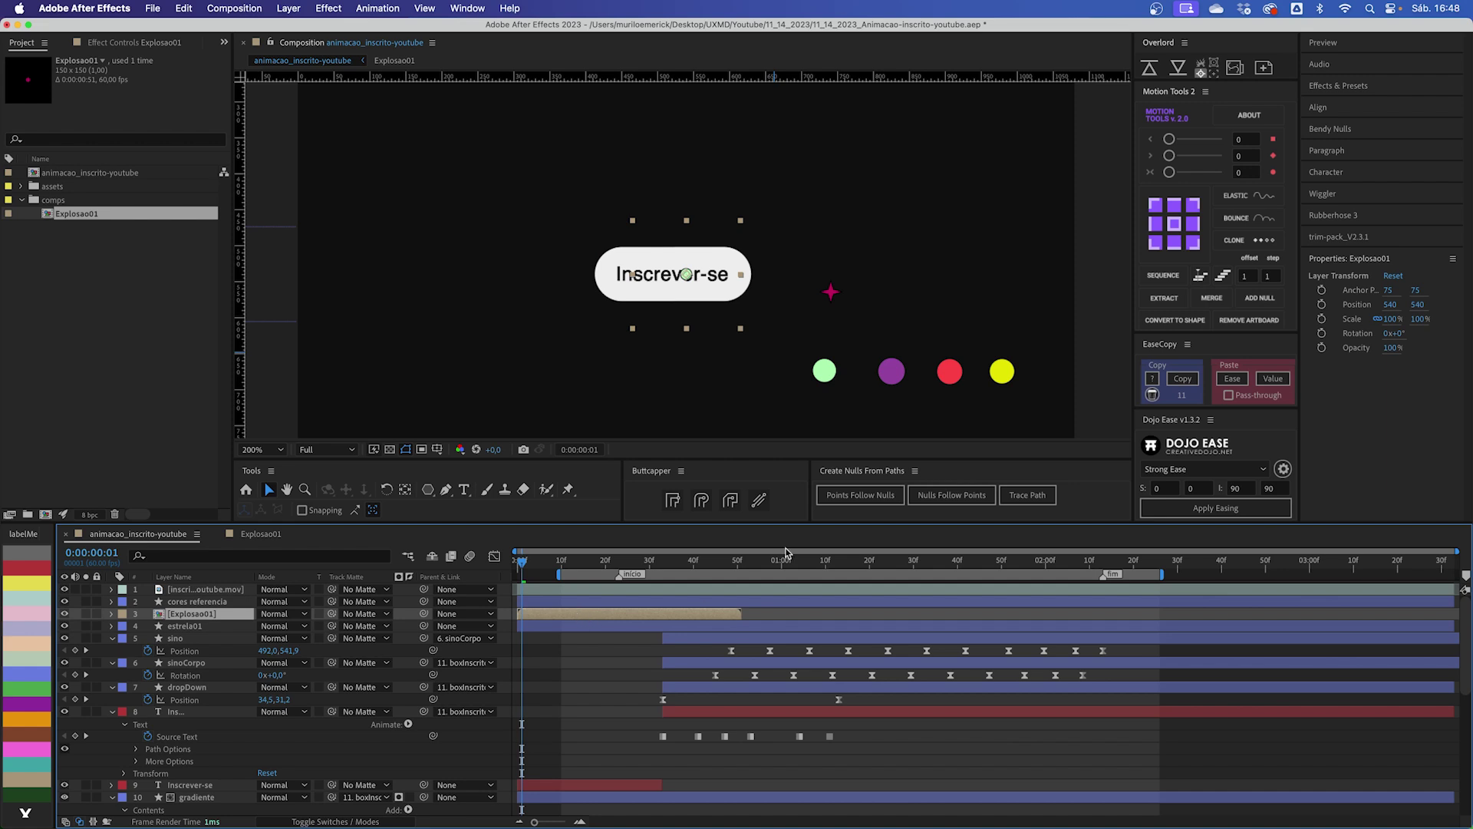
pyautogui.moveTo(695, 568); pyautogui.dragTo(707, 567)
pyautogui.moveTo(897, 231); pyautogui.dragTo(899, 352)
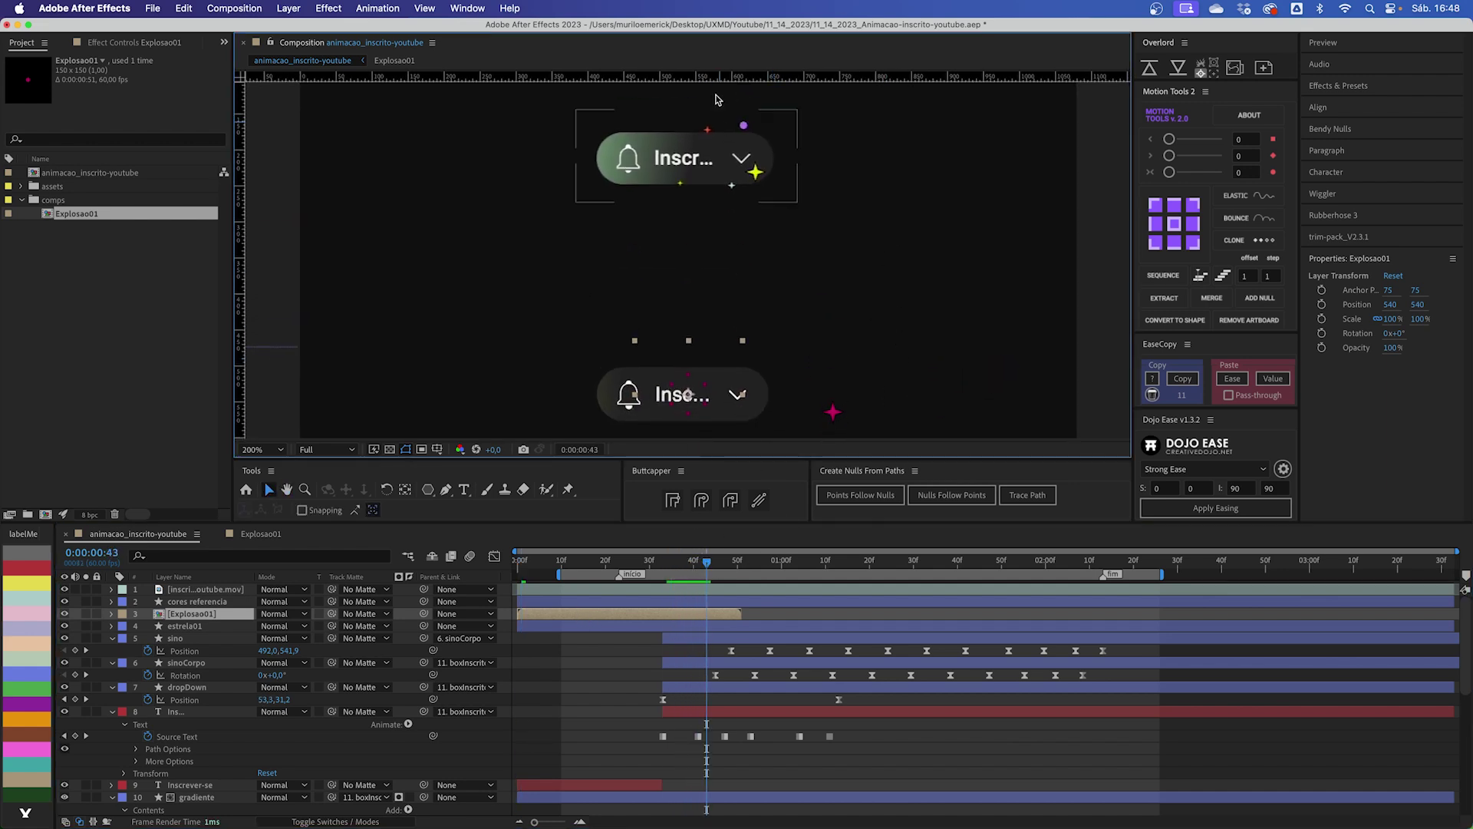
pyautogui.moveTo(699, 568); pyautogui.dragTo(664, 568)
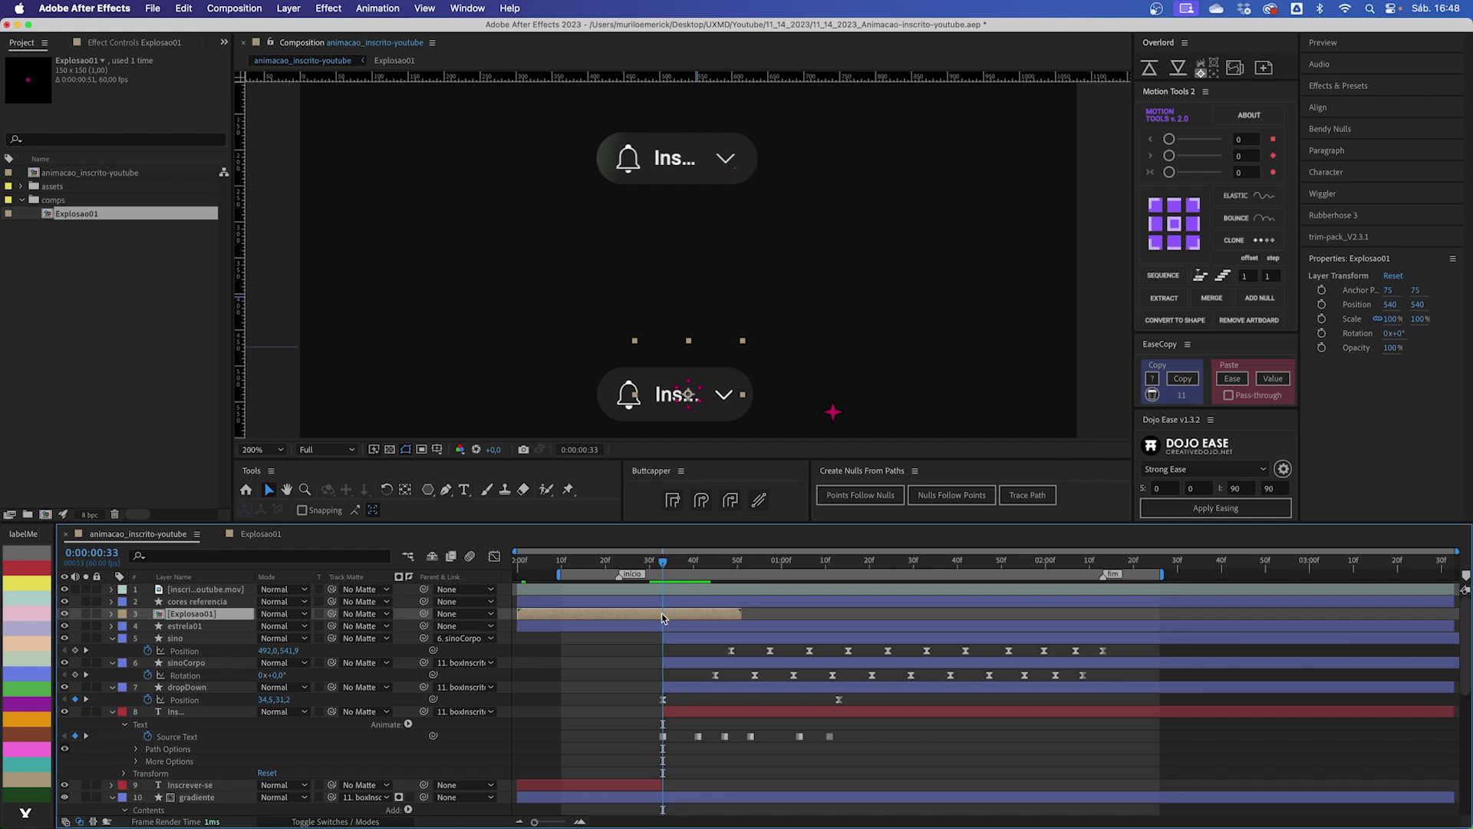
pyautogui.moveTo(559, 615); pyautogui.dragTo(693, 624)
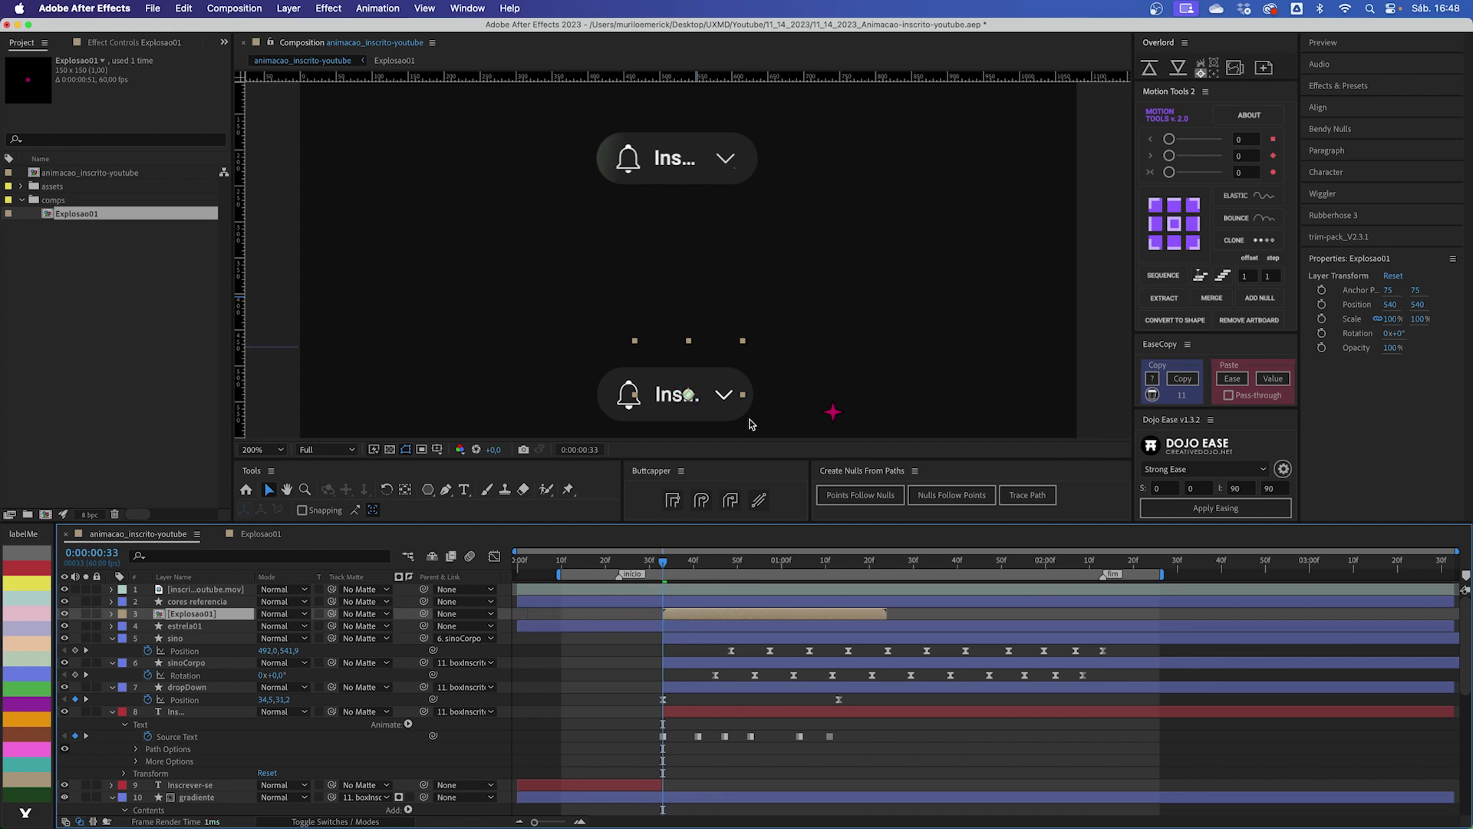
# Step: Place the Explosao01 layer just above the button's dropdown arrow, at about position 599.5, 518.5
pyautogui.scroll(-3, 760, 345)
pyautogui.scroll(3, 723, 294)
pyautogui.moveTo(723, 294); pyautogui.dragTo(766, 289)
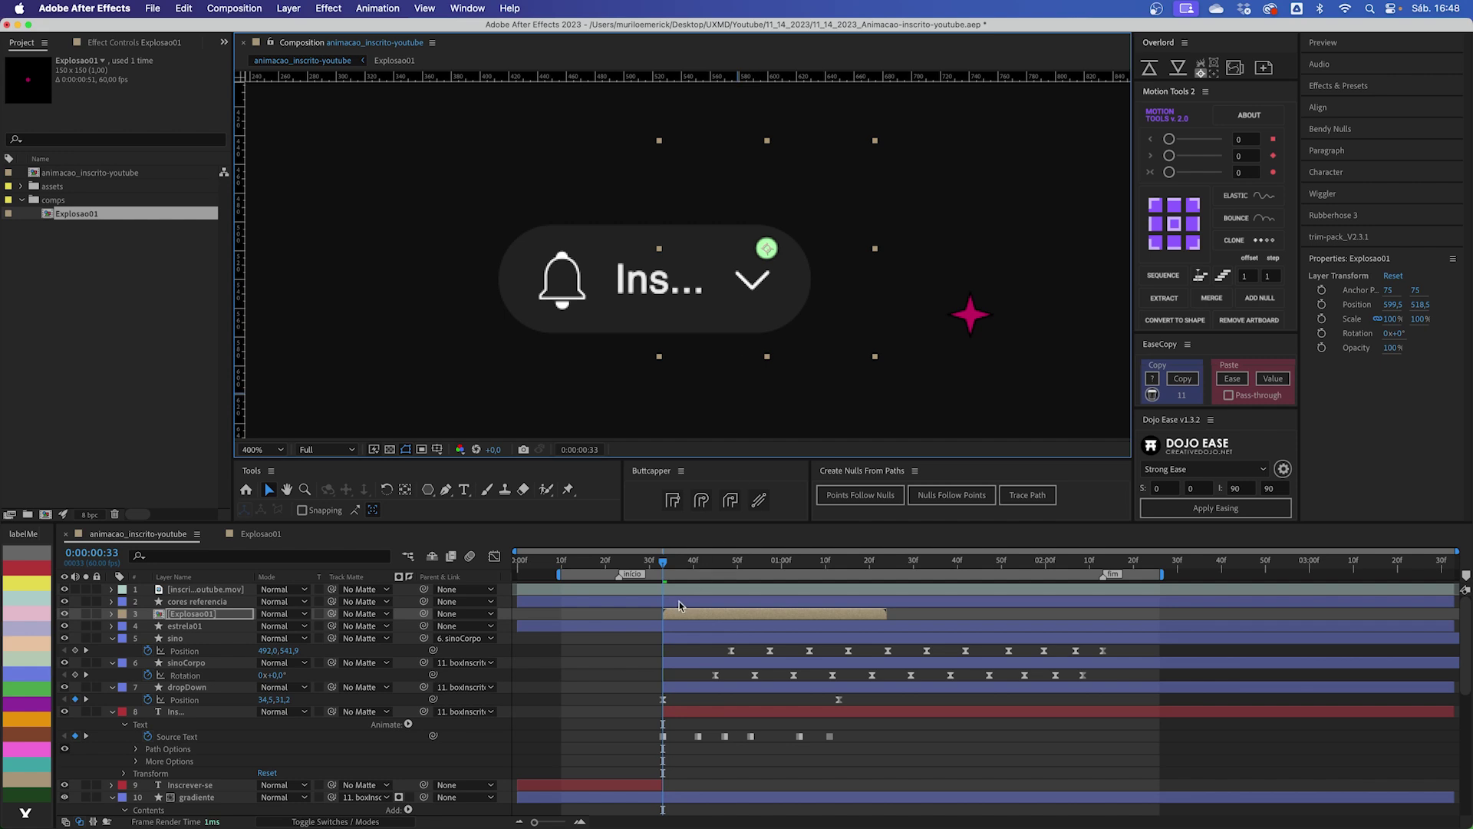
pyautogui.click(650, 620)
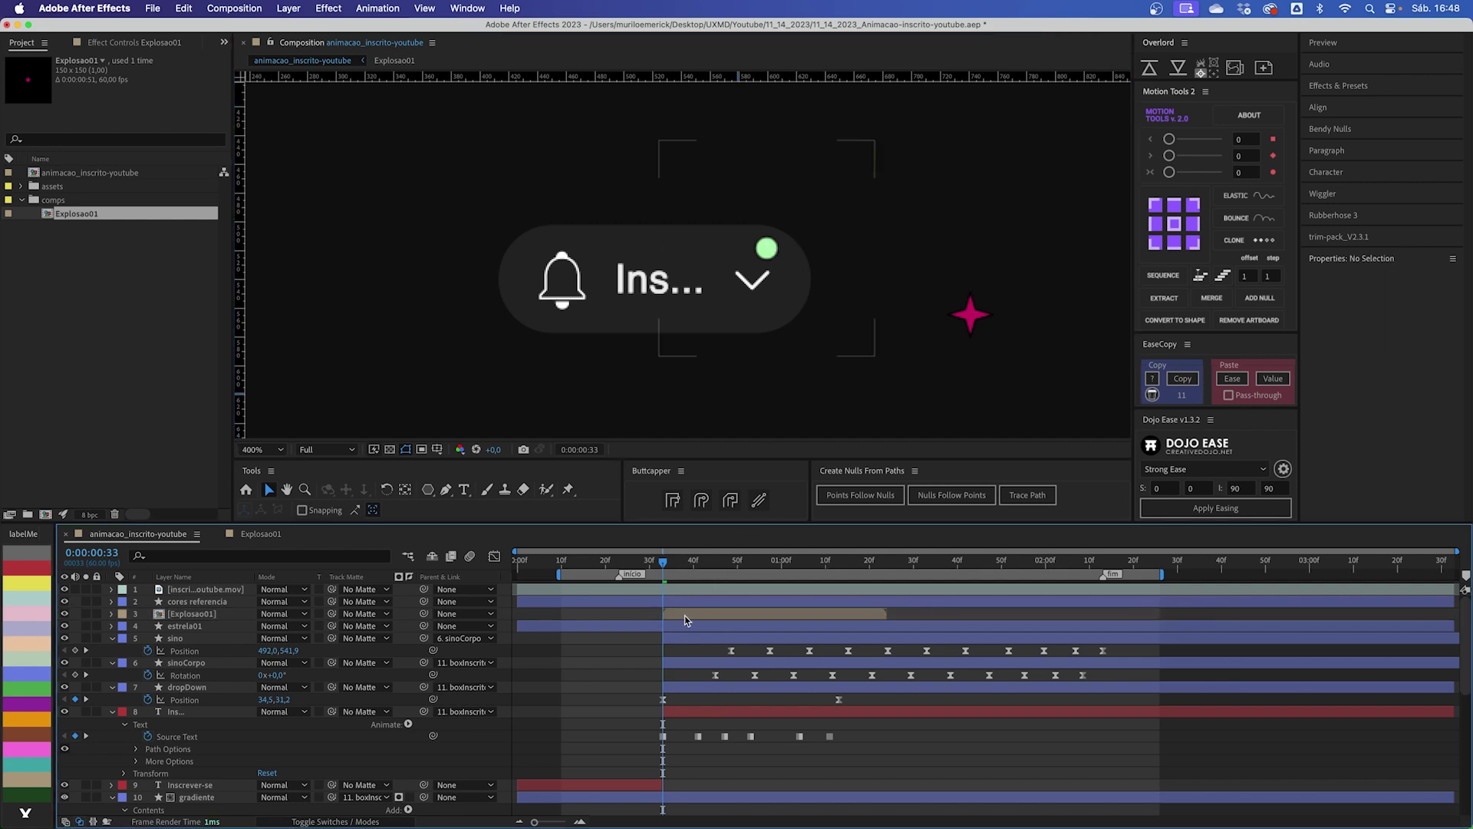
# Step: Open the Explosao01 precomp from its layer and go to 0:00:00:00
pyautogui.click(710, 614)
pyautogui.doubleClick(717, 612)
pyautogui.moveTo(938, 562); pyautogui.dragTo(696, 564)
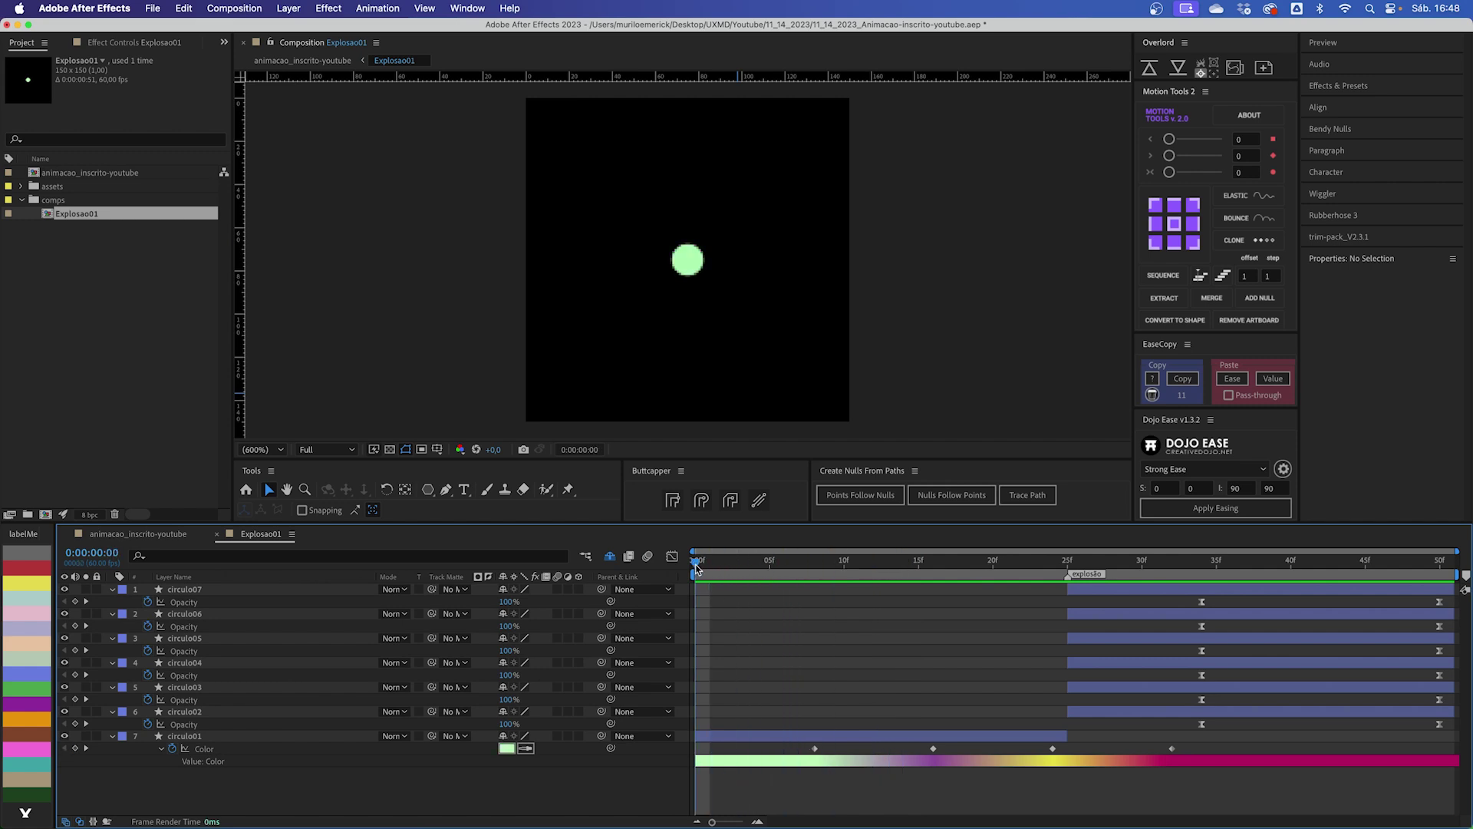
# Step: Add Scale keyframes to circulo01 at 0:00:00:00 and 0:00:00:22
pyautogui.click(737, 737)
pyautogui.hotkey('alt', 'shift', 's')
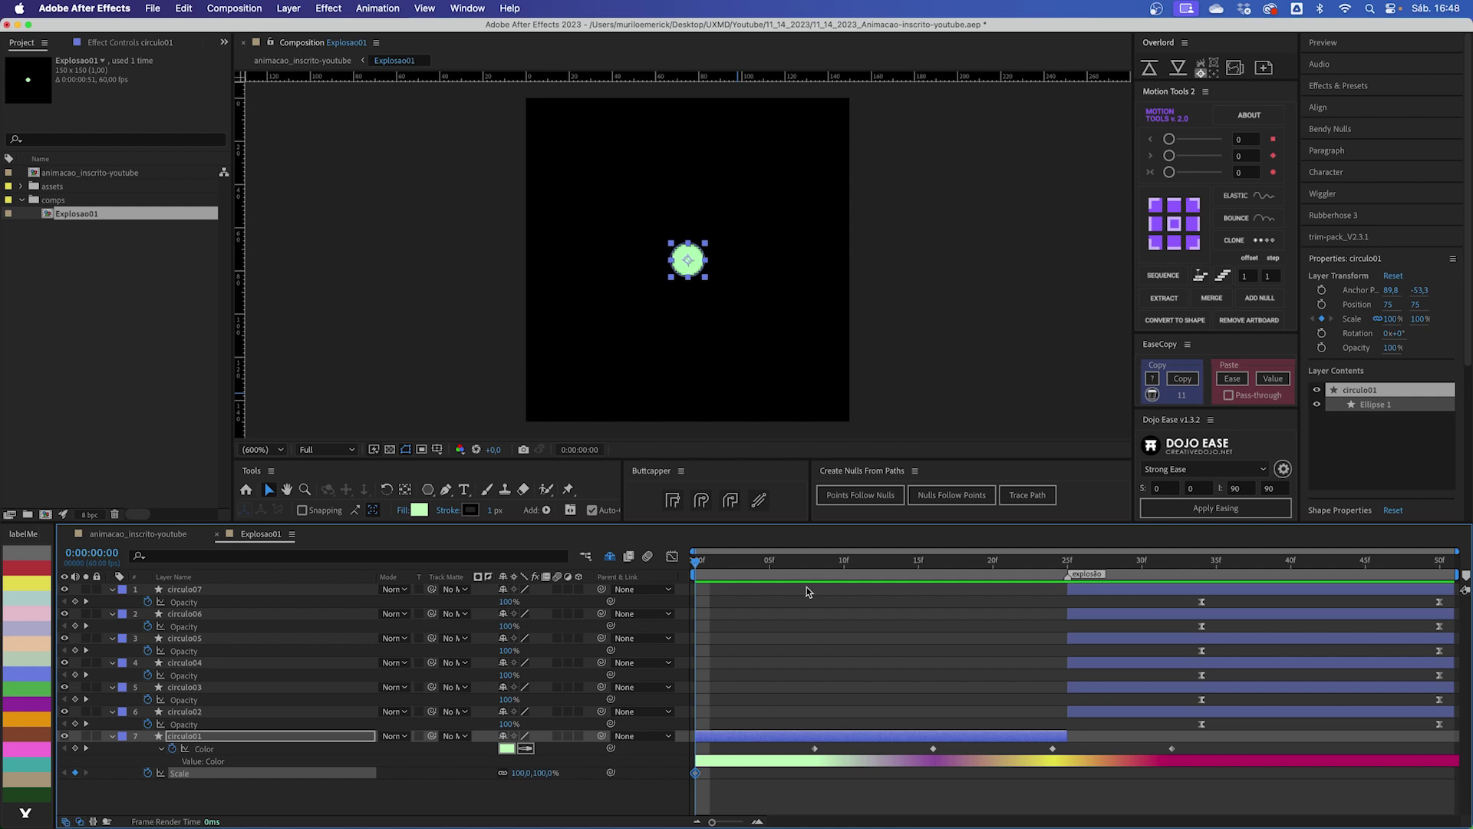
pyautogui.moveTo(835, 566); pyautogui.dragTo(1025, 573)
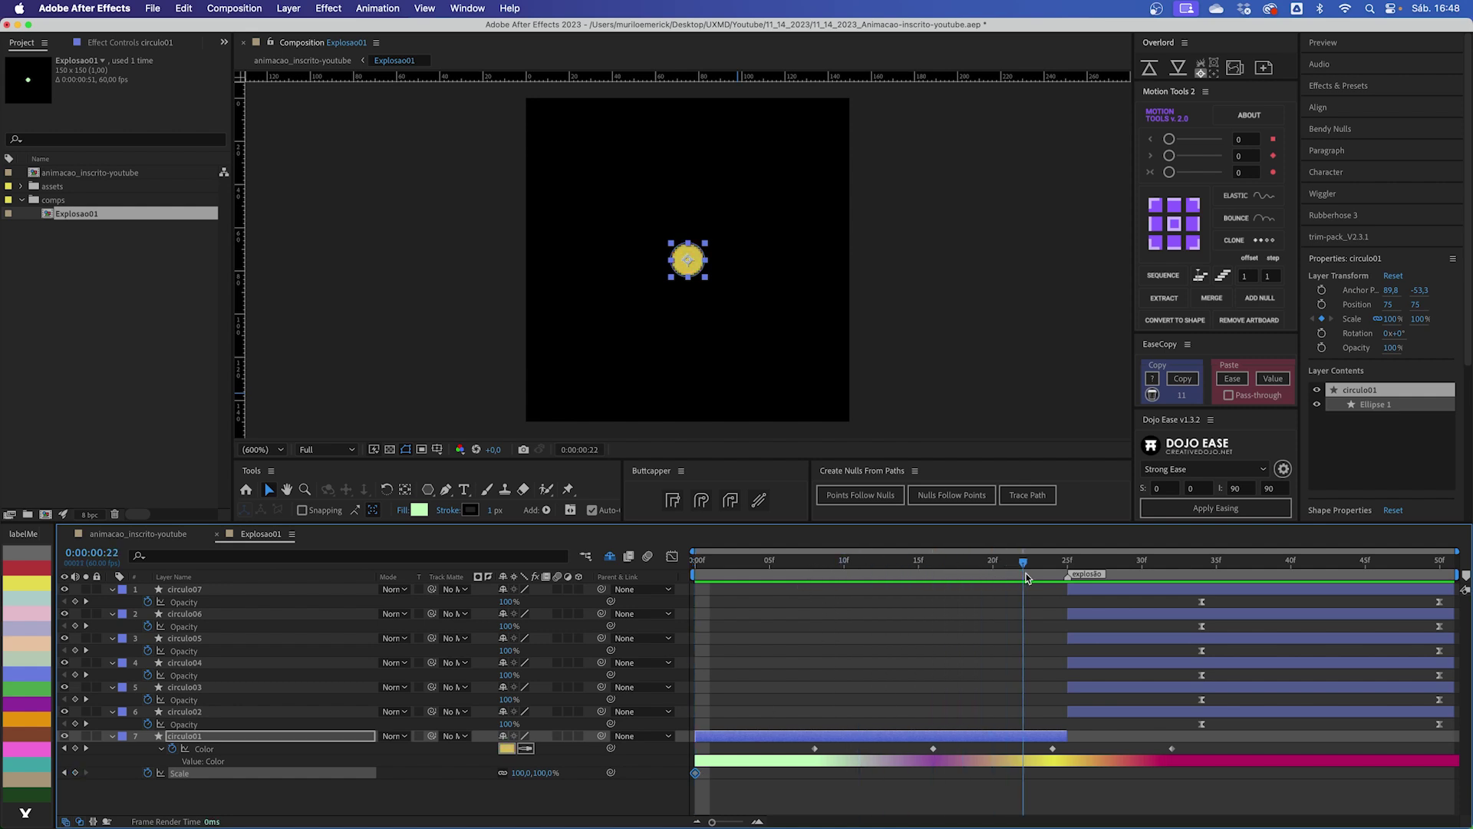
pyautogui.click(76, 773)
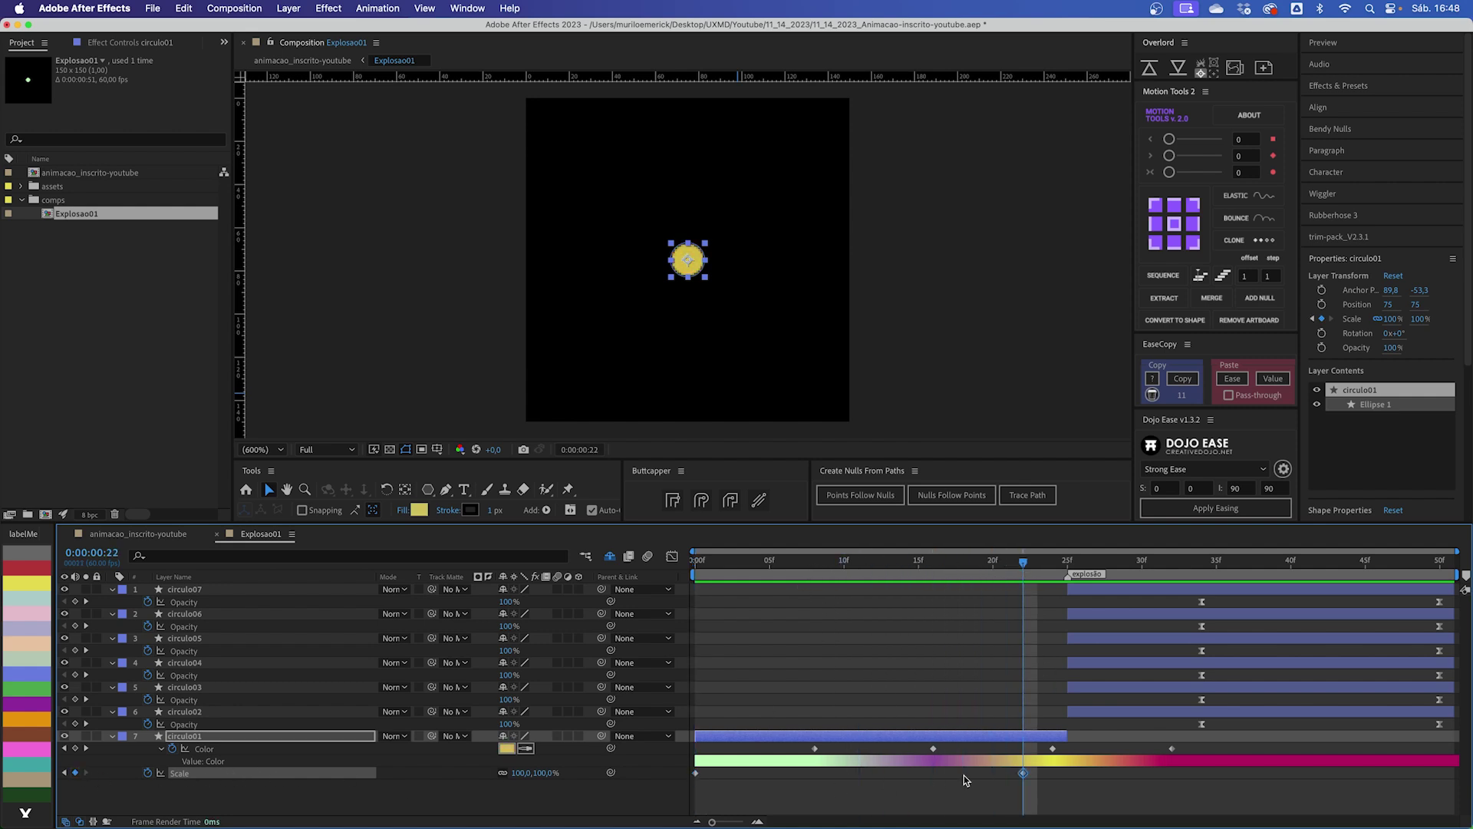
# Step: Set circulo01's Scale to 15% at 0:00:00:00
pyautogui.moveTo(1025, 567); pyautogui.dragTo(695, 568)
pyautogui.click(548, 772)
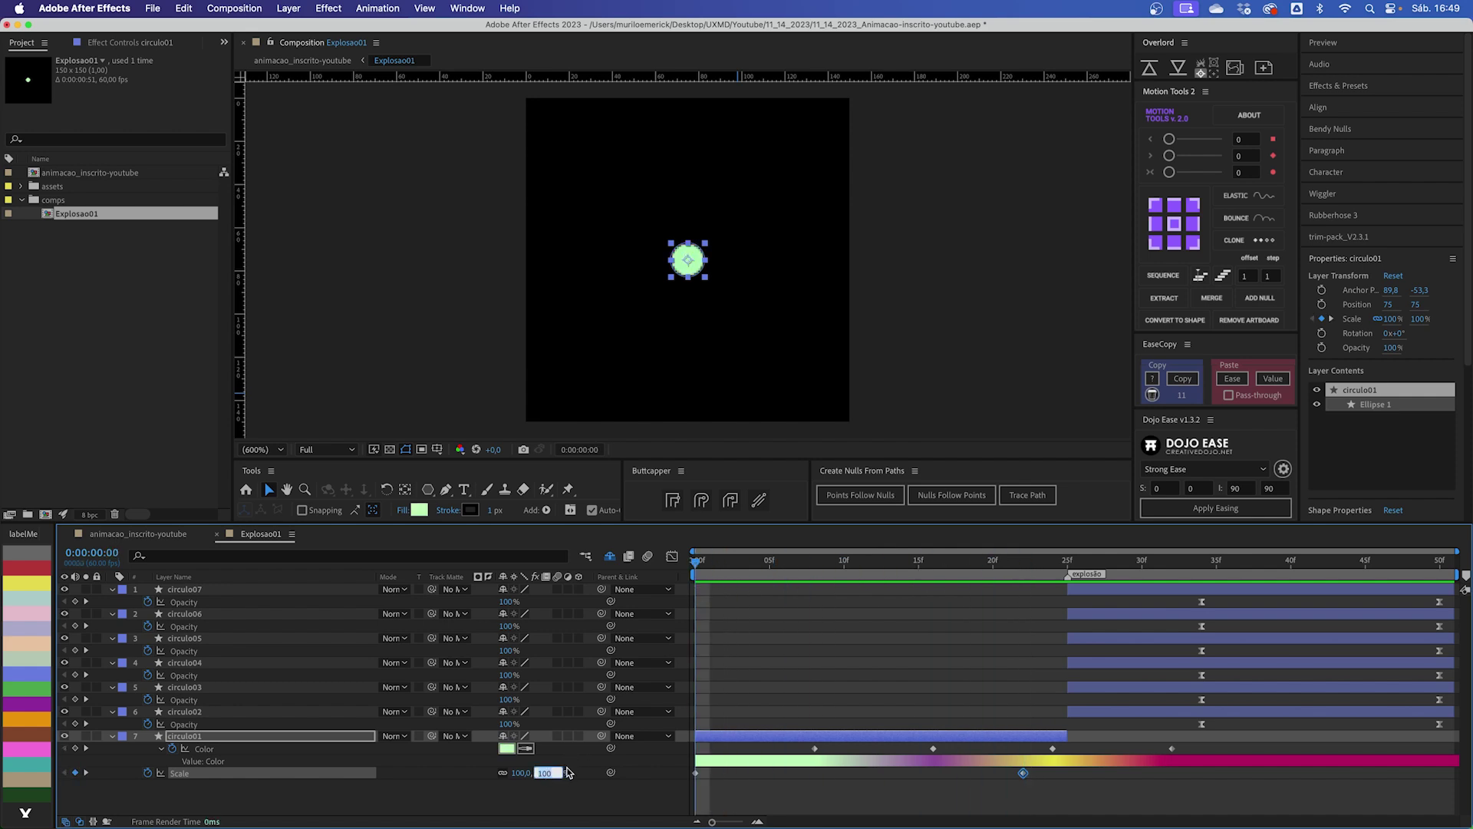
pyautogui.write('10')
pyautogui.press('Return')
pyautogui.click(736, 779)
pyautogui.click(539, 772)
pyautogui.write('15')
pyautogui.press('Return')
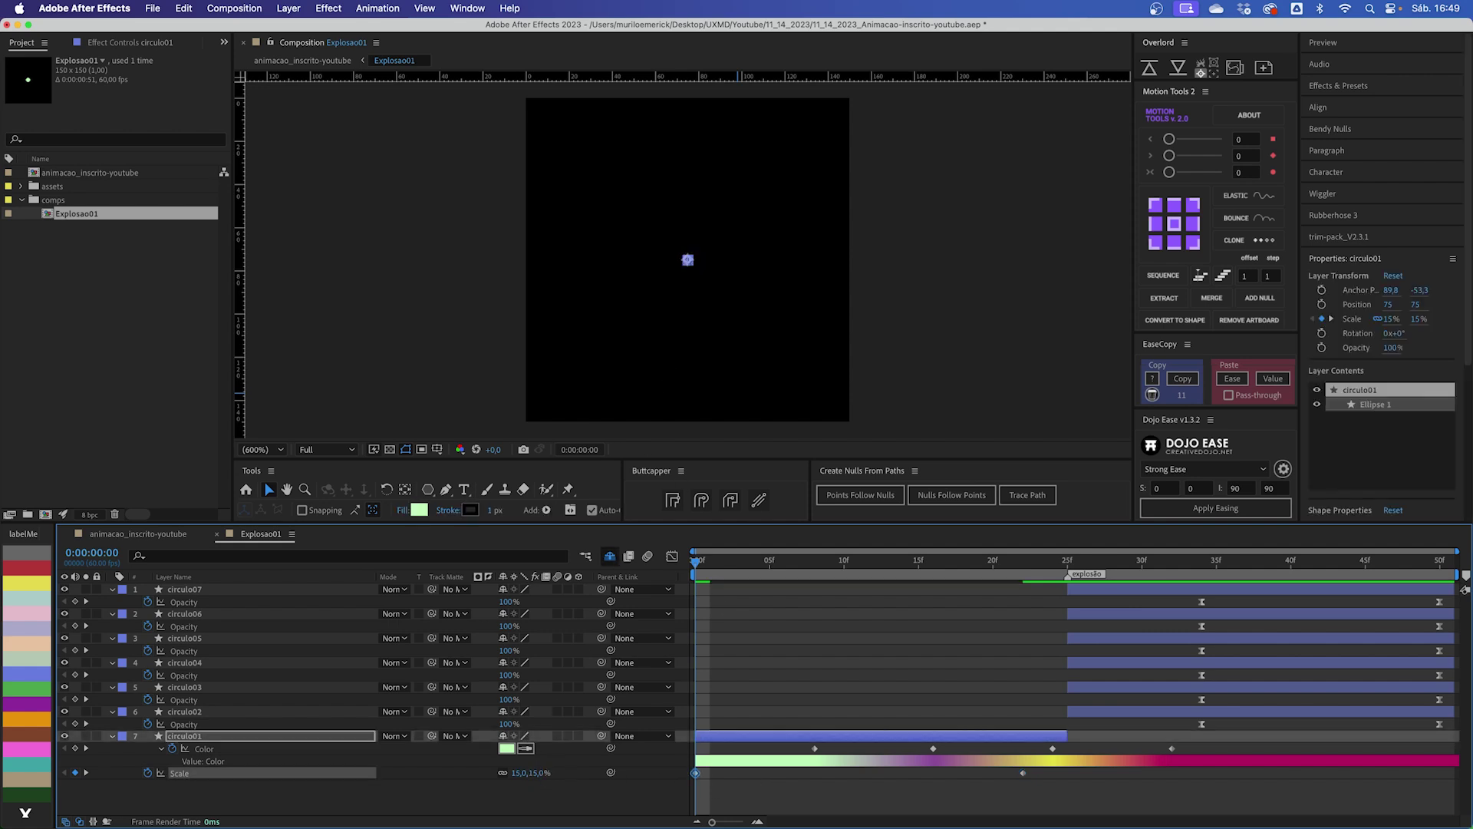
# Step: Ease both circulo01 Scale keyframes, shape the speed curve to peak early with a long slowdown, and play back the growth
pyautogui.click(750, 796)
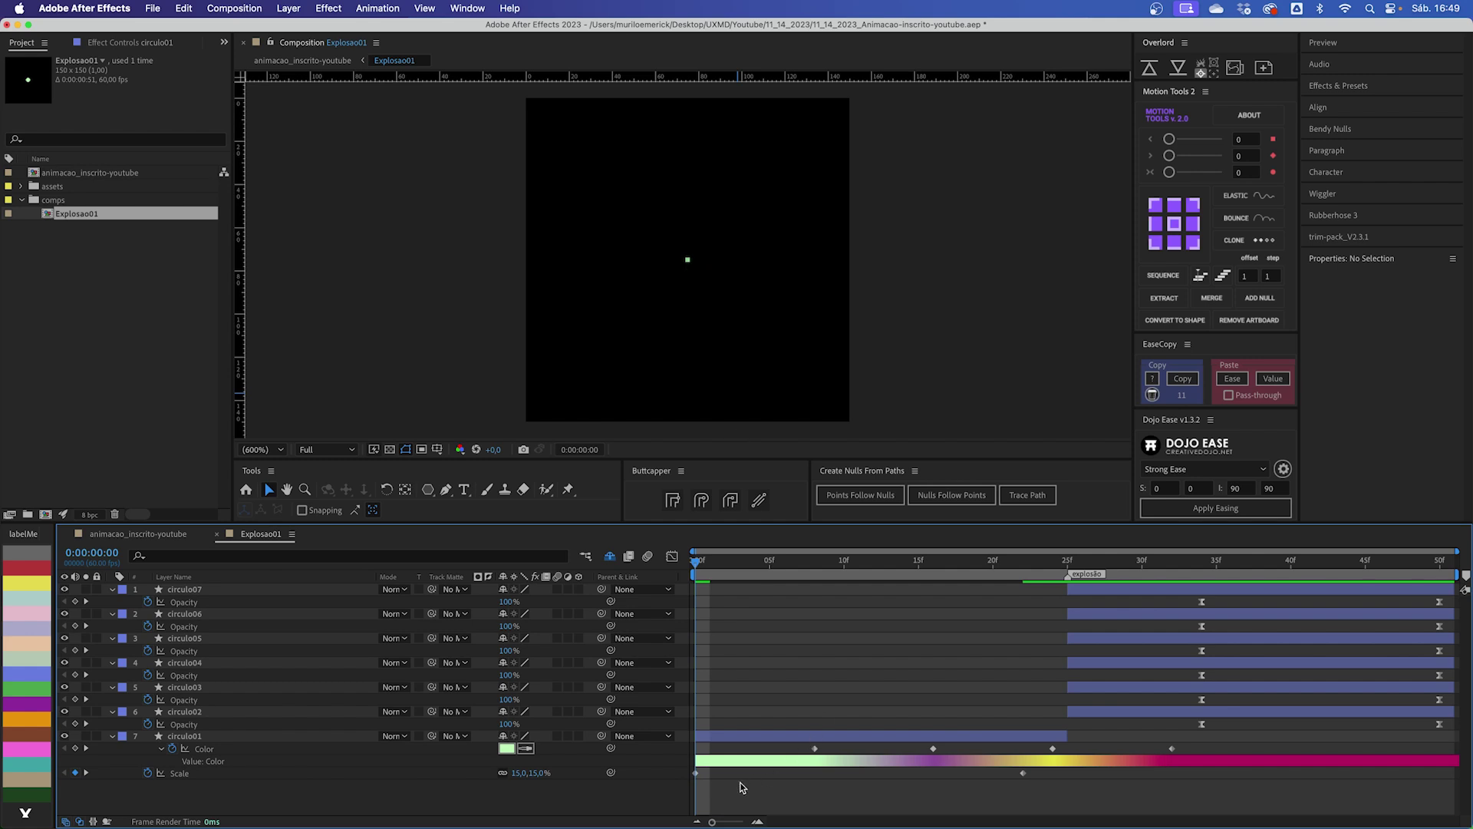
pyautogui.moveTo(1036, 792); pyautogui.dragTo(683, 778)
pyautogui.hotkey('shift', 'F3')
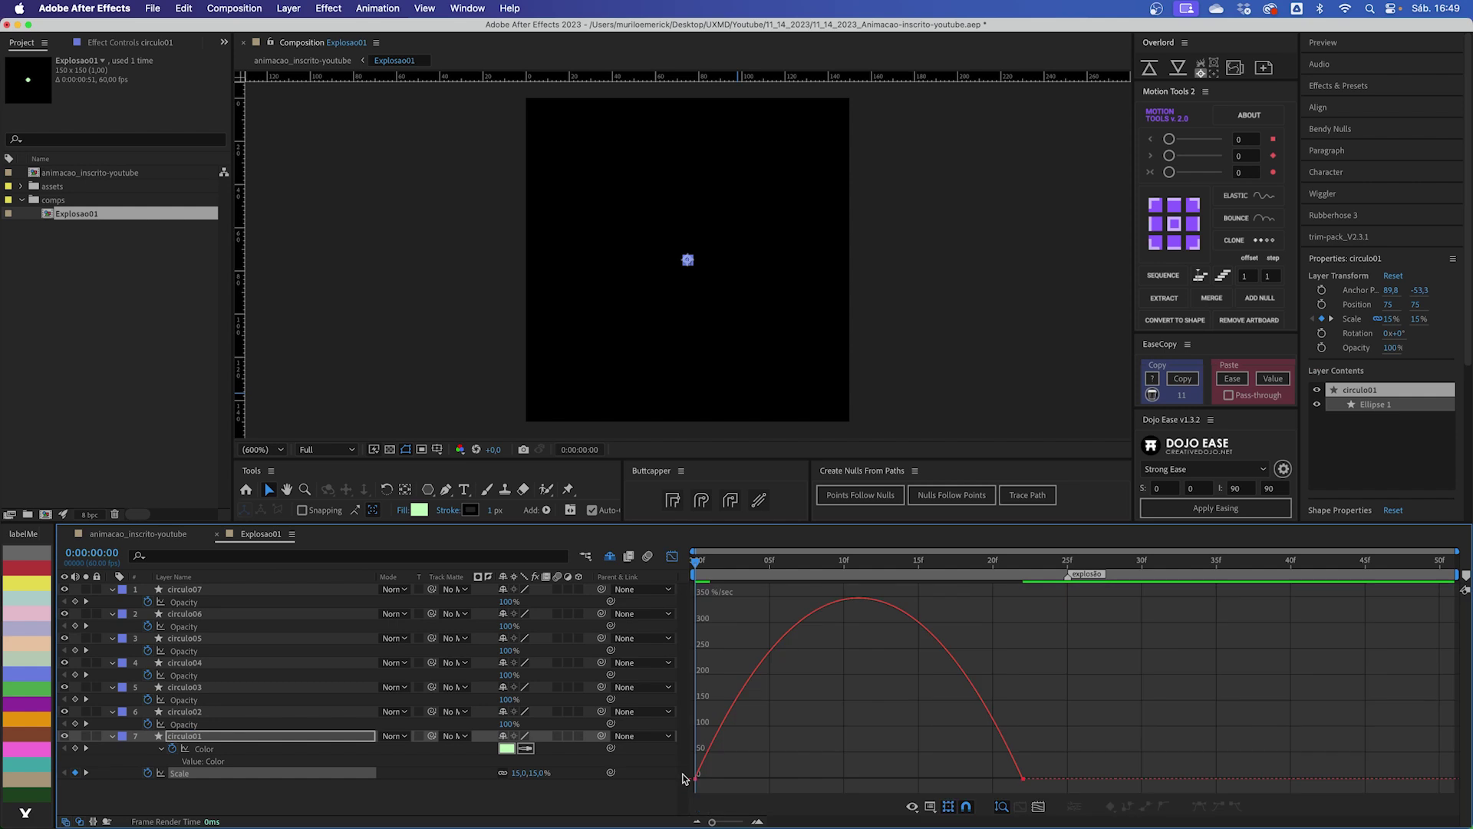
pyautogui.moveTo(758, 761); pyautogui.dragTo(714, 775)
pyautogui.moveTo(1050, 751); pyautogui.dragTo(917, 786)
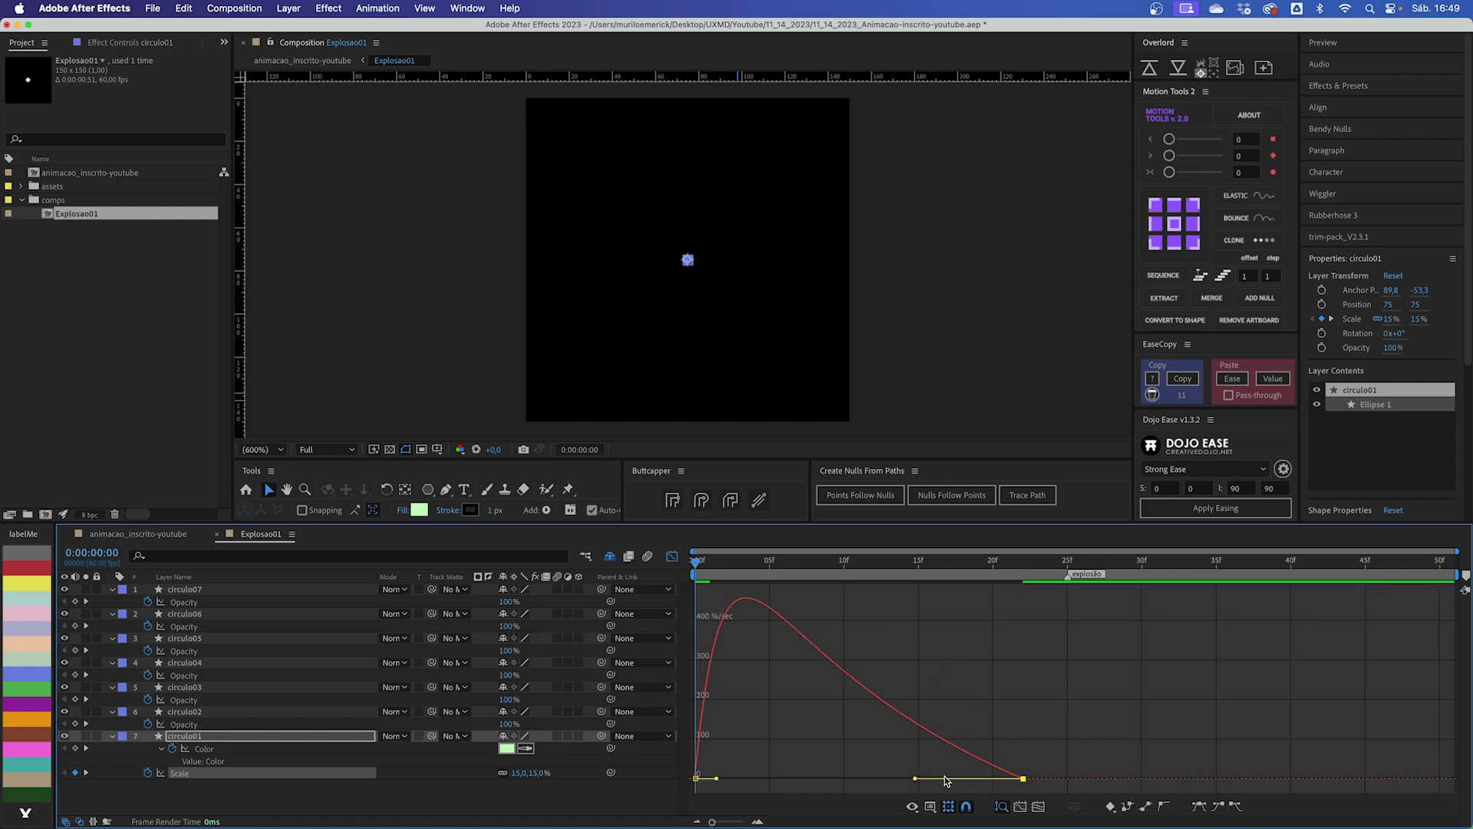
pyautogui.hotkey('shift', 'F3')
pyautogui.press('space')
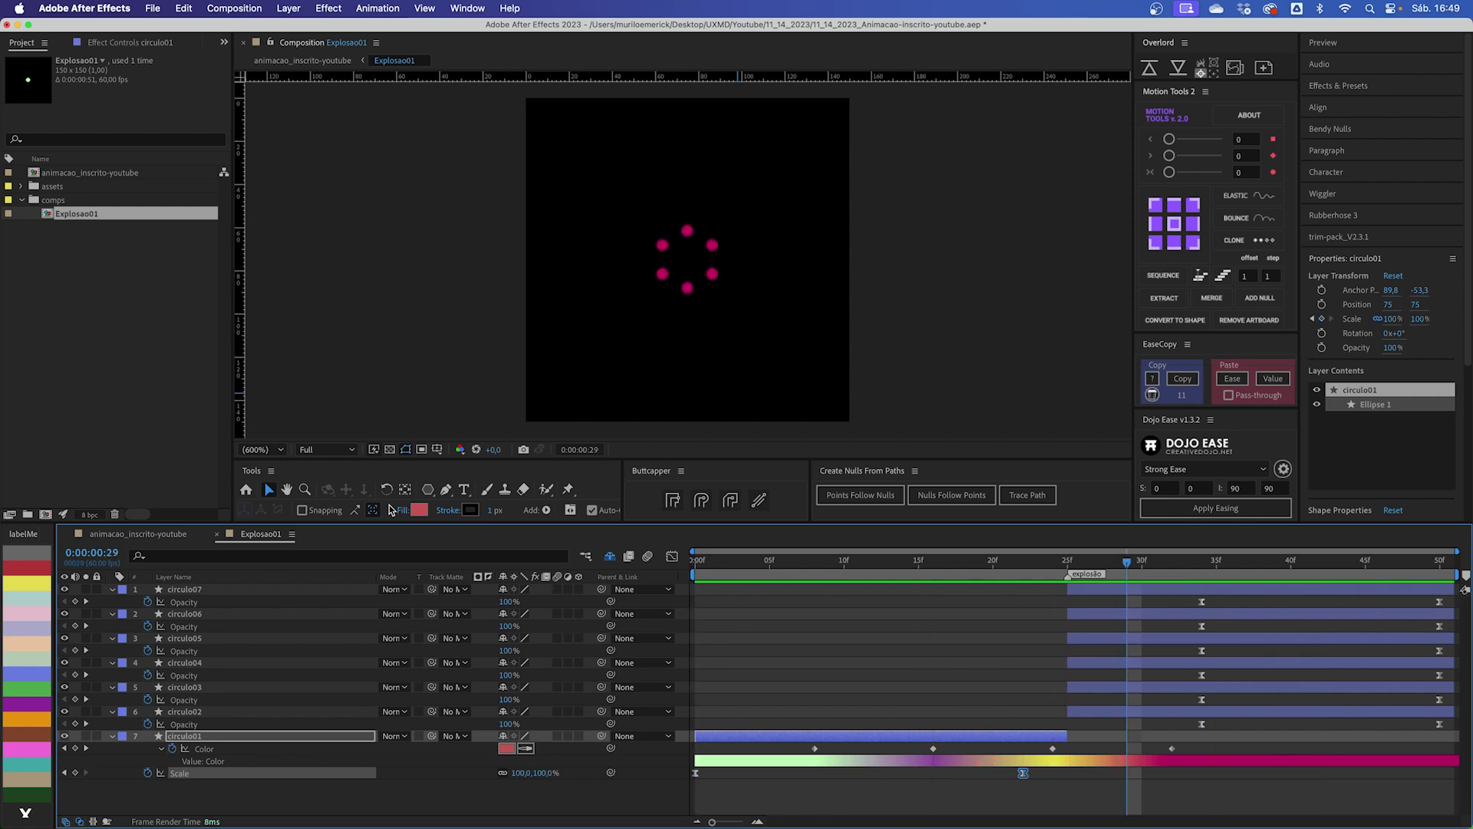
# Step: In the animacao_inscrito-youtube composition, add Position keyframes to the Explosao01 layer at 0:00:00:33 and 0:00:00:58
pyautogui.click(154, 533)
pyautogui.moveTo(792, 569); pyautogui.dragTo(665, 569)
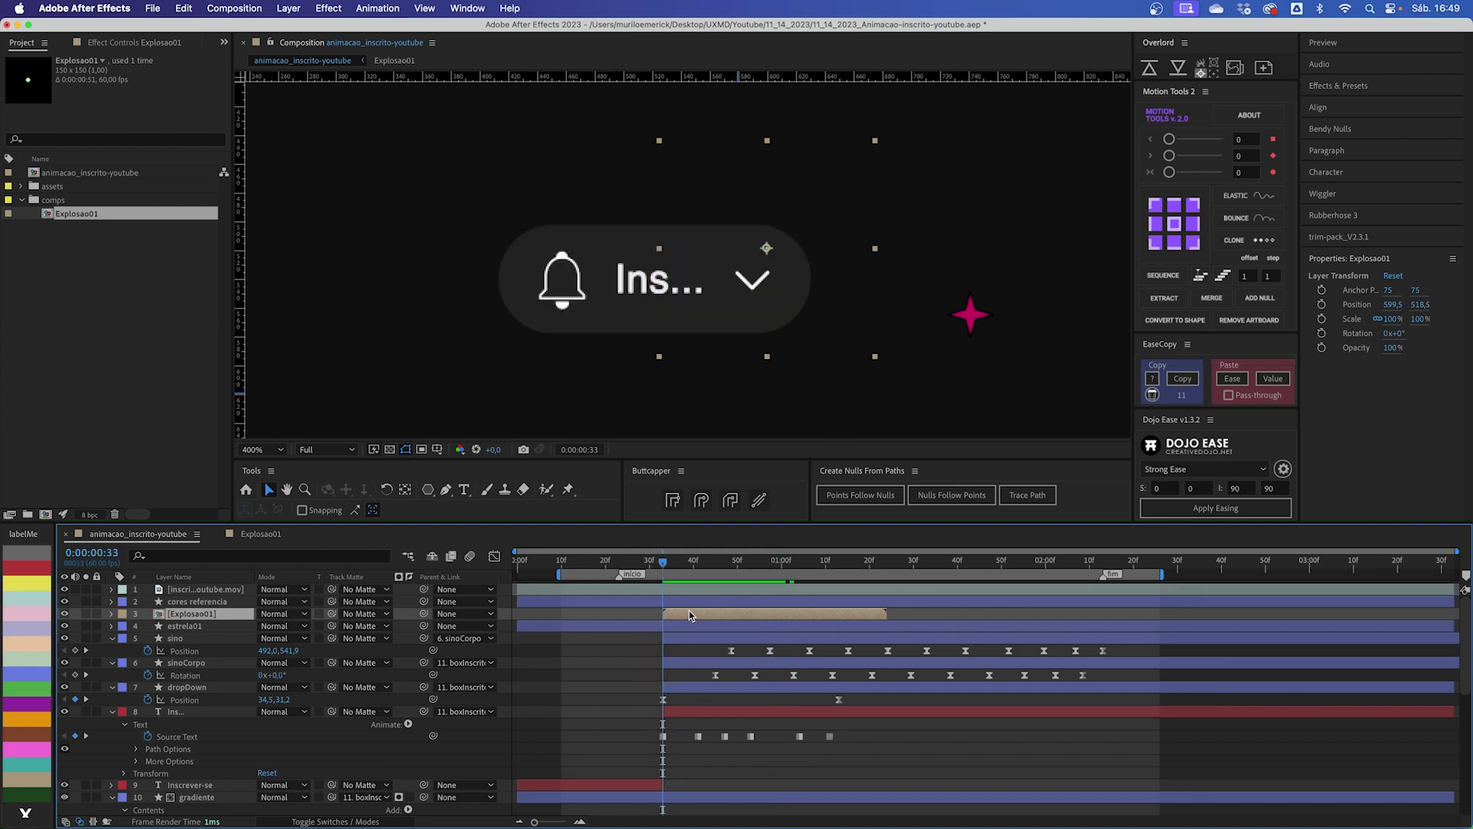
pyautogui.hotkey('alt', 'shift', 'p')
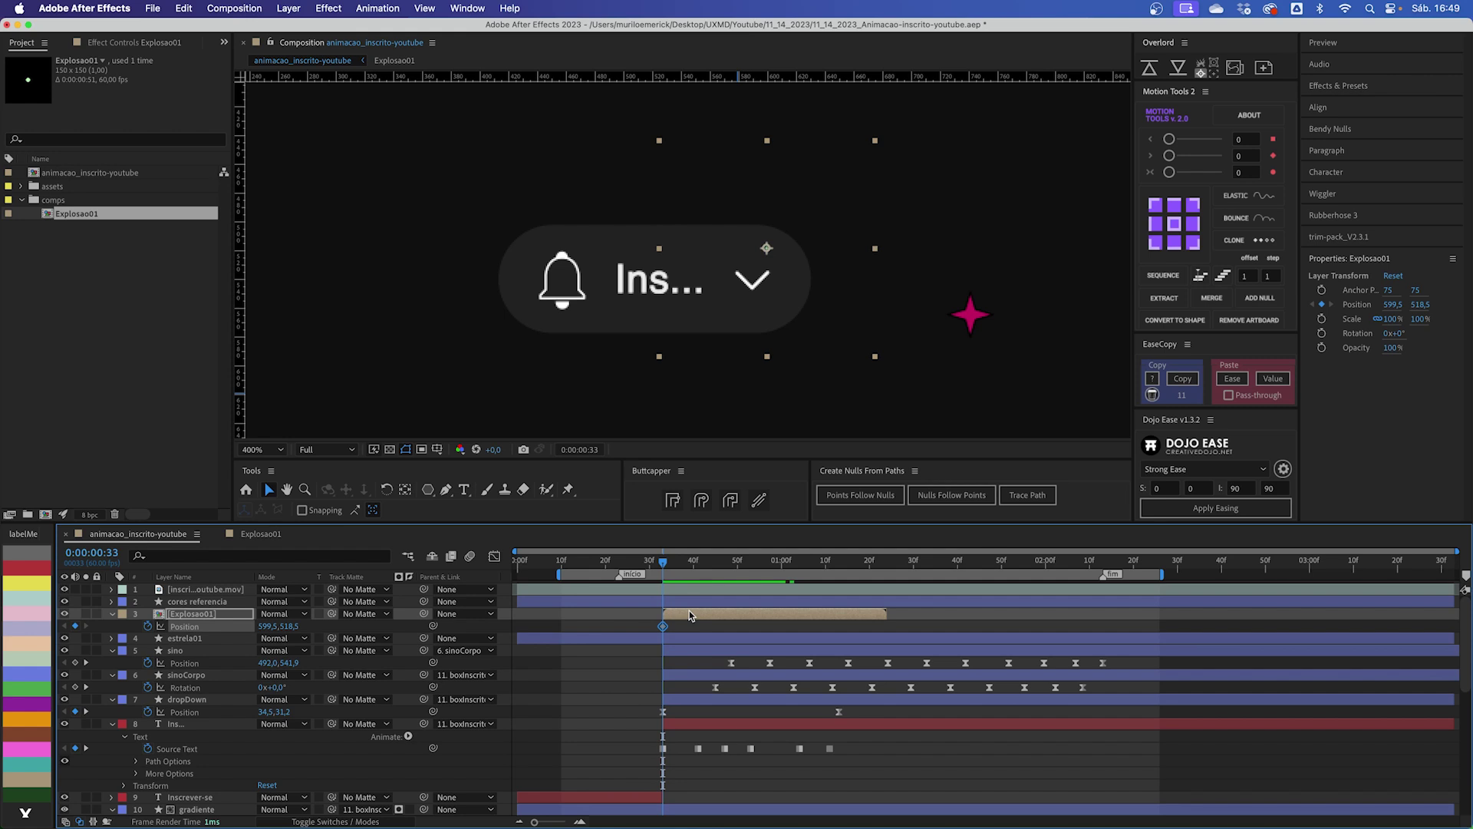
pyautogui.press('space')
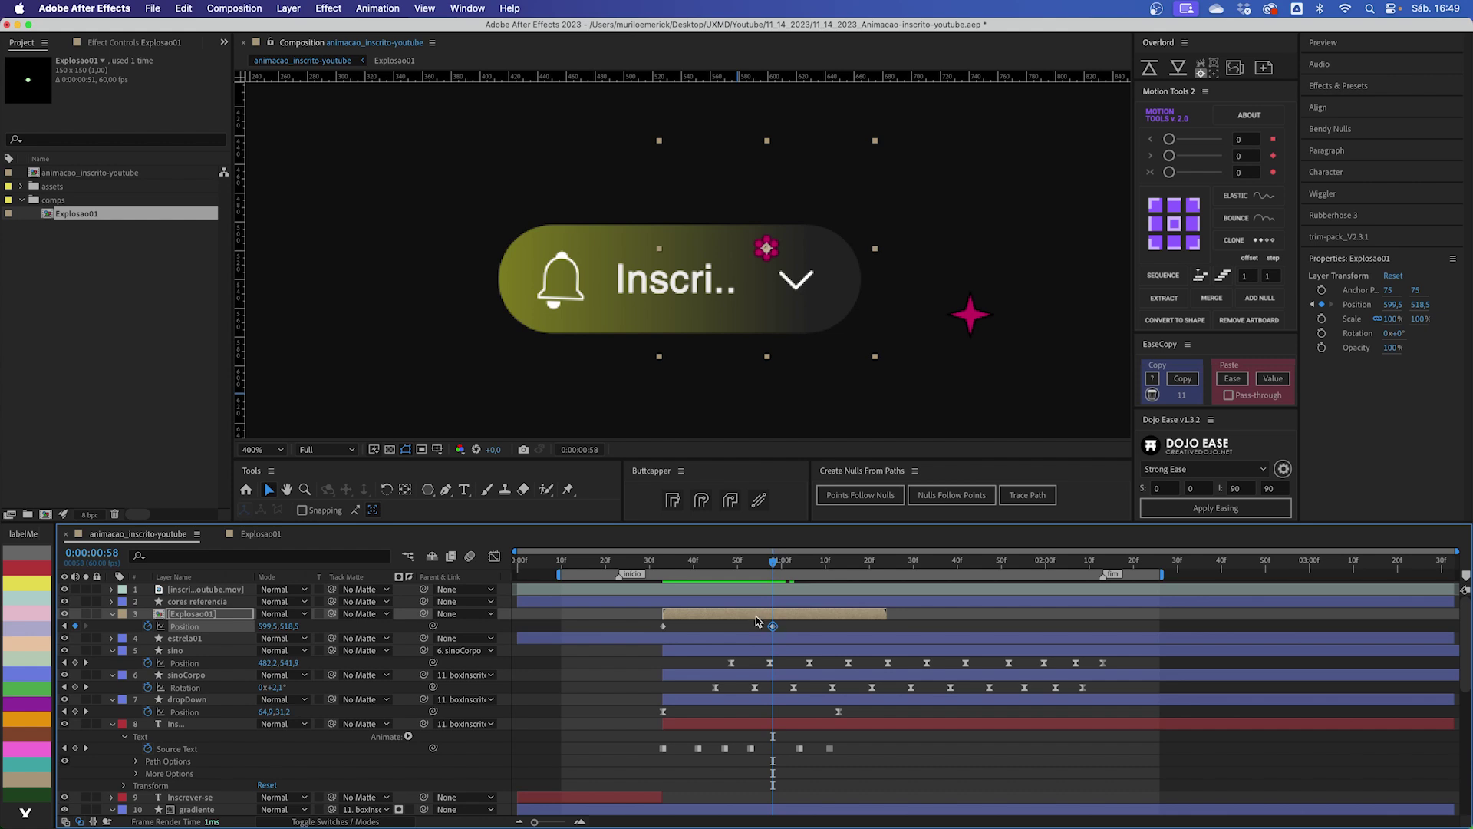
# Step: Move Explosao01 to about 614, 520.5 at 0:00:00:33 and about 656.5, 494 at 0:00:00:58, and scrub through the motion
pyautogui.moveTo(763, 560); pyautogui.dragTo(669, 569)
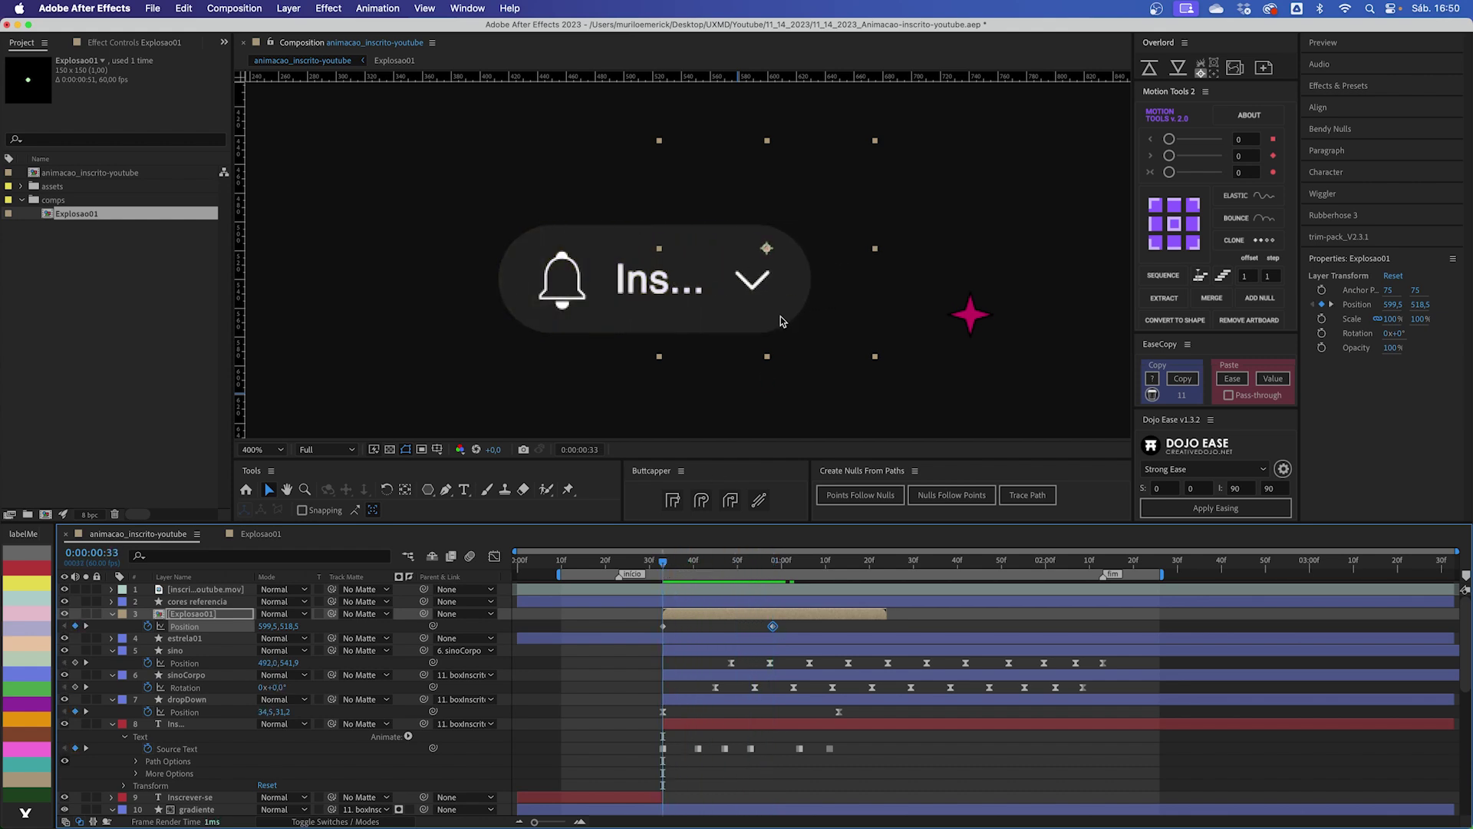
pyautogui.moveTo(771, 301); pyautogui.dragTo(792, 304)
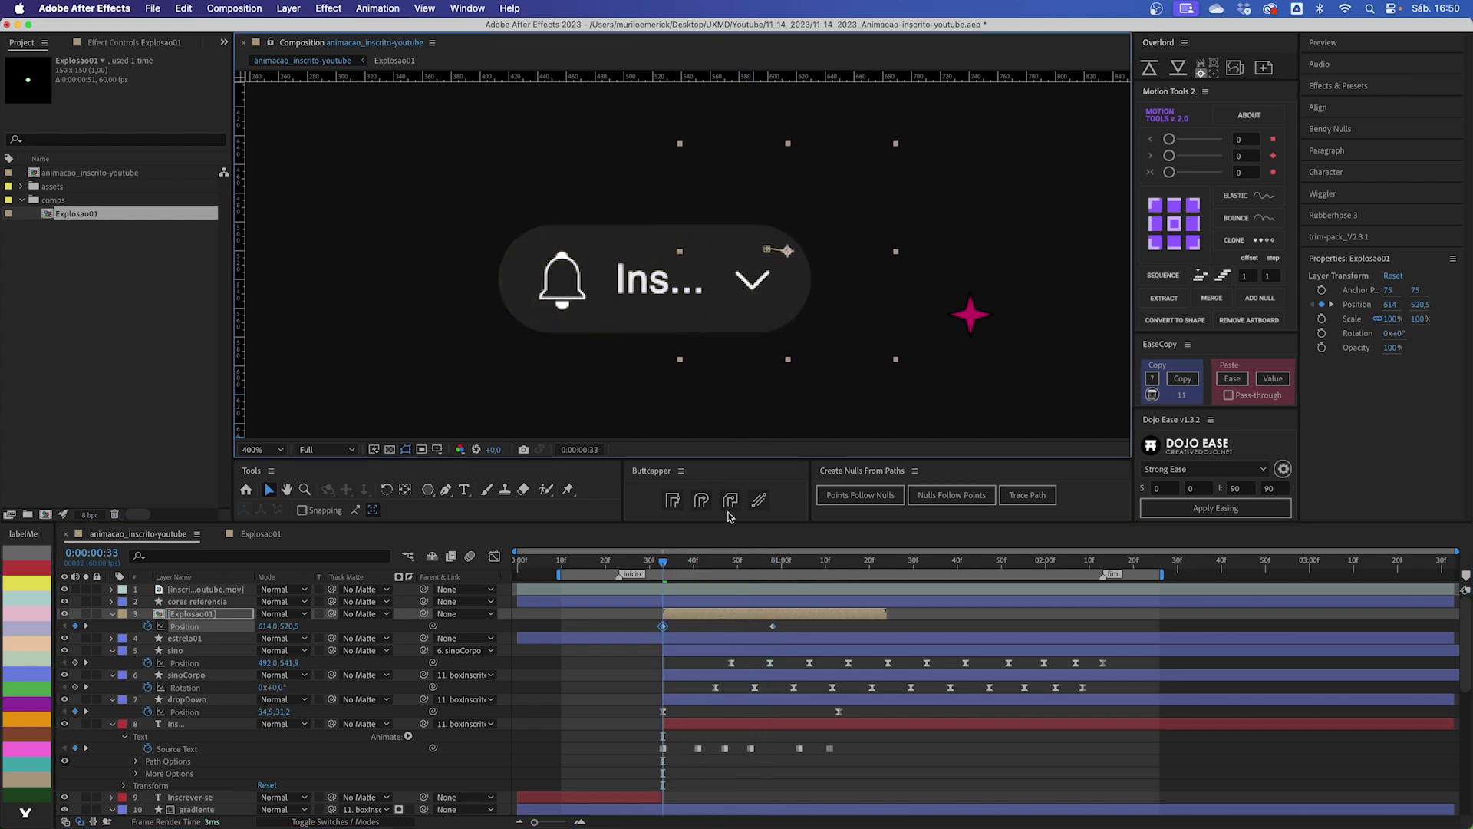
pyautogui.moveTo(675, 564); pyautogui.dragTo(775, 570)
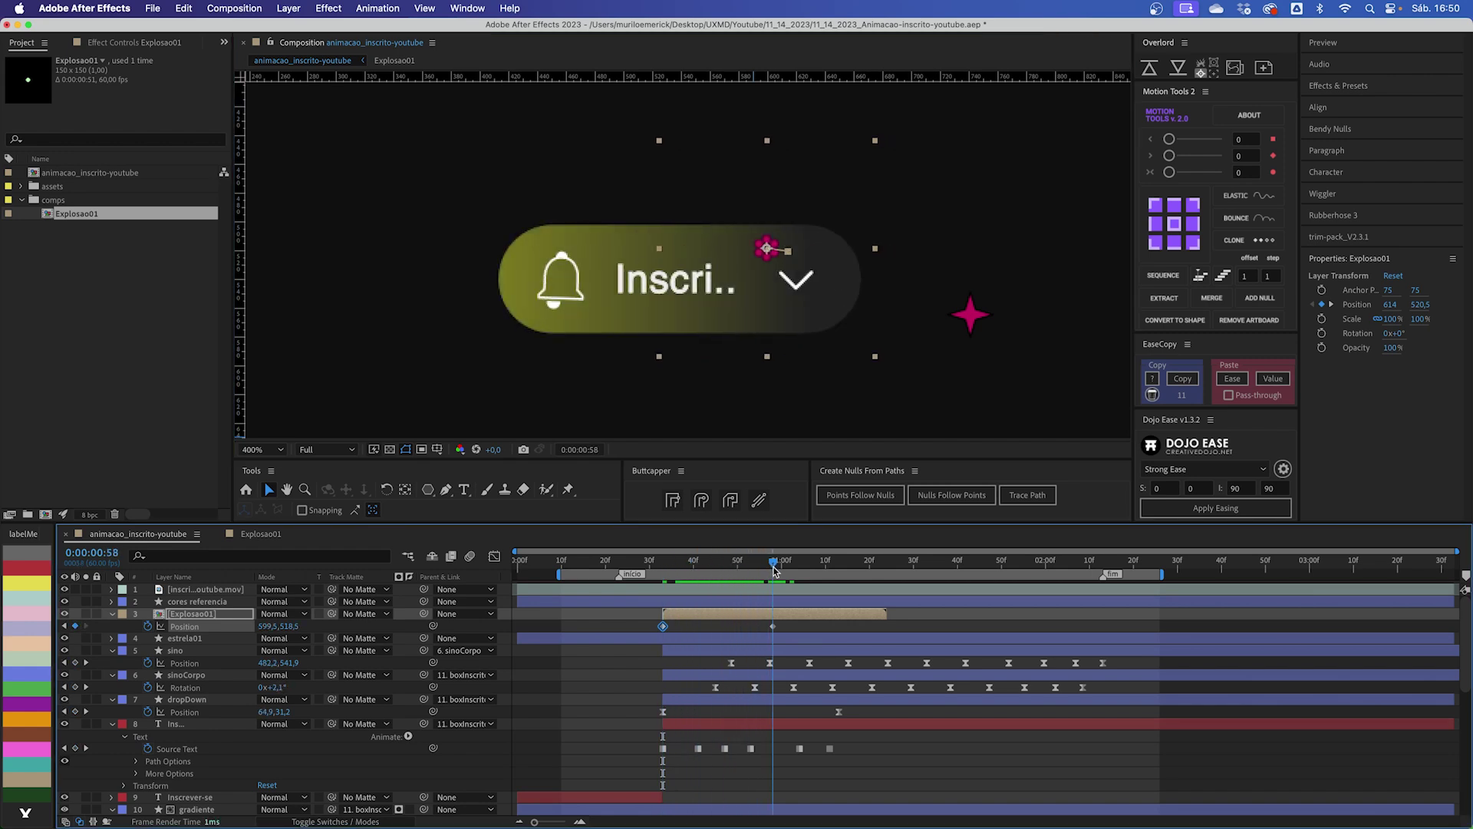
pyautogui.moveTo(780, 282); pyautogui.dragTo(864, 248)
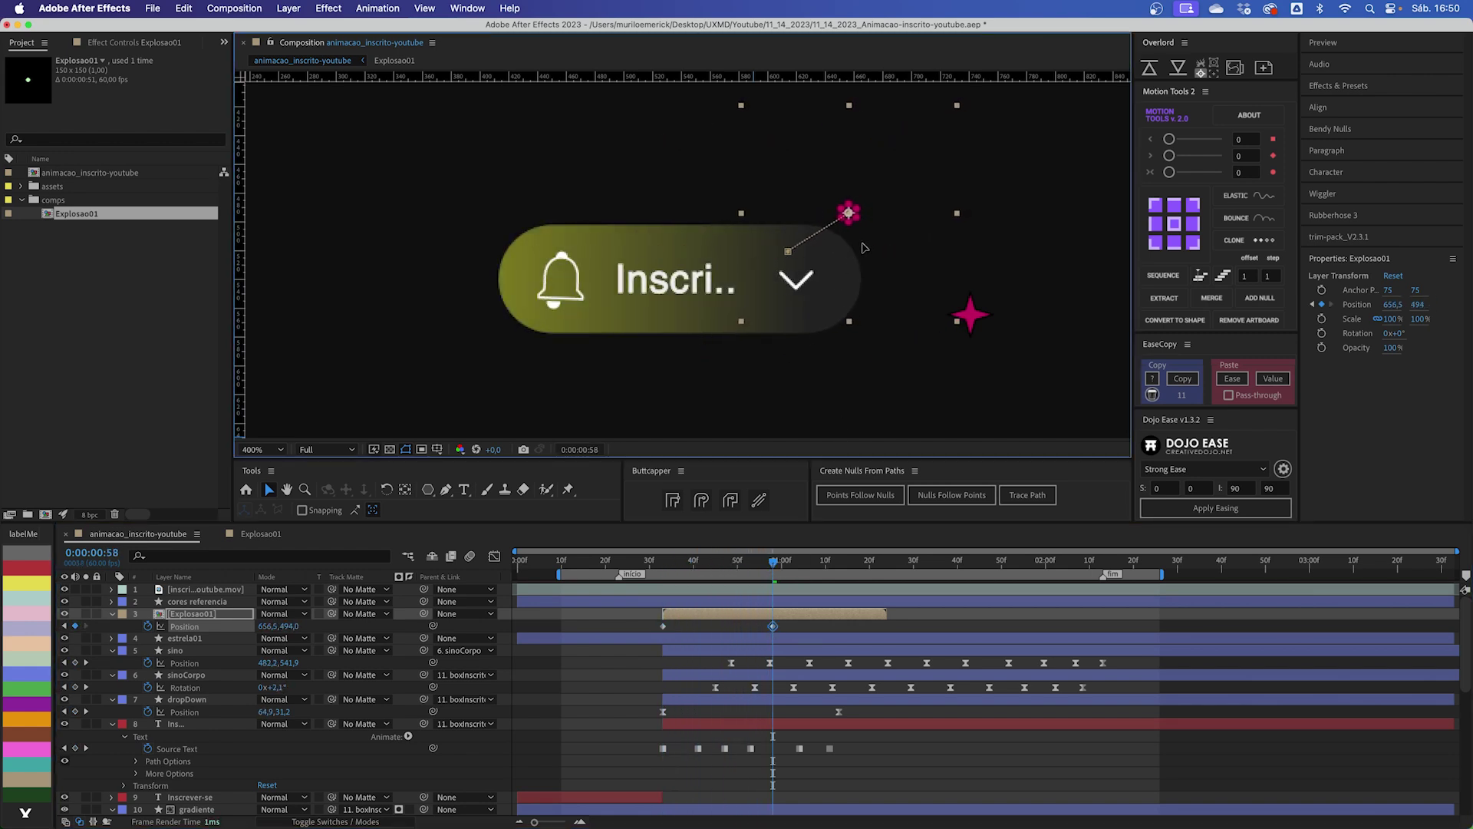
pyautogui.click(793, 623)
pyautogui.moveTo(652, 559); pyautogui.dragTo(786, 566)
# Step: Easy-ease Explosao01's Position keyframes, shape the speed curve to start fast and slow down gradually, and play back the composition
pyautogui.moveTo(780, 643); pyautogui.dragTo(657, 620)
pyautogui.press('F9')
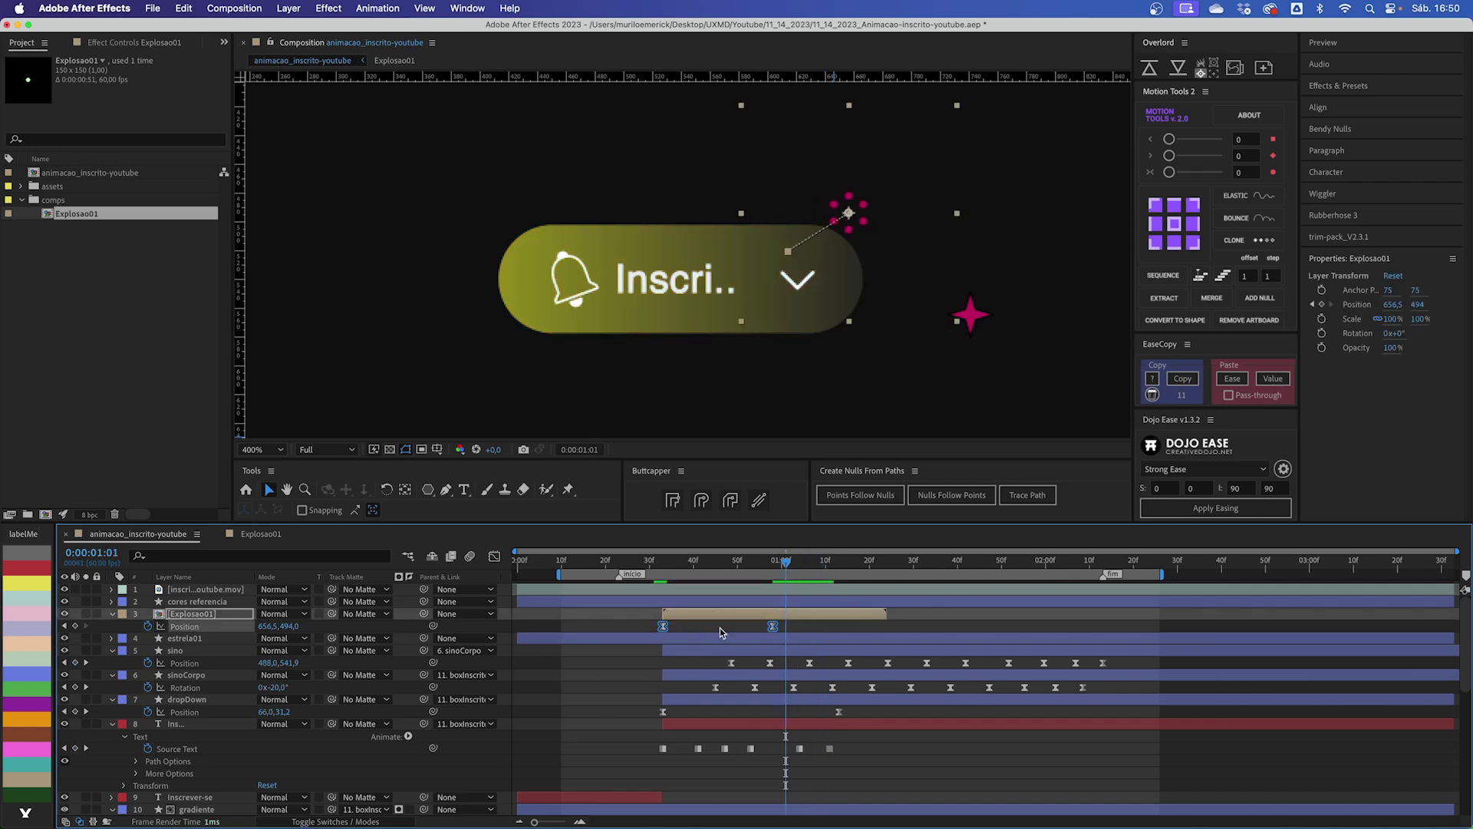
pyautogui.hotkey('shift', 'F3')
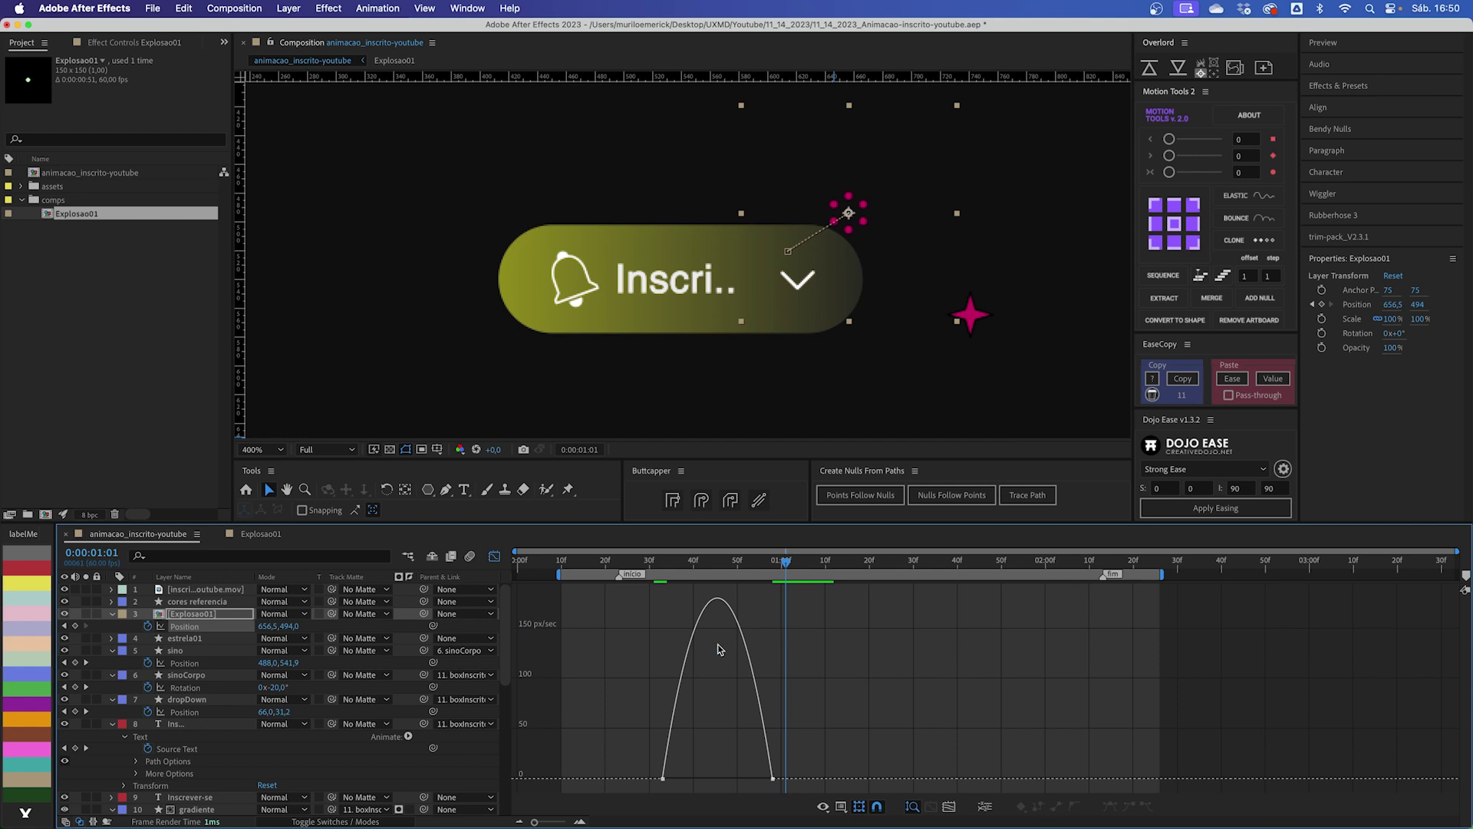
pyautogui.moveTo(682, 781); pyautogui.dragTo(663, 781)
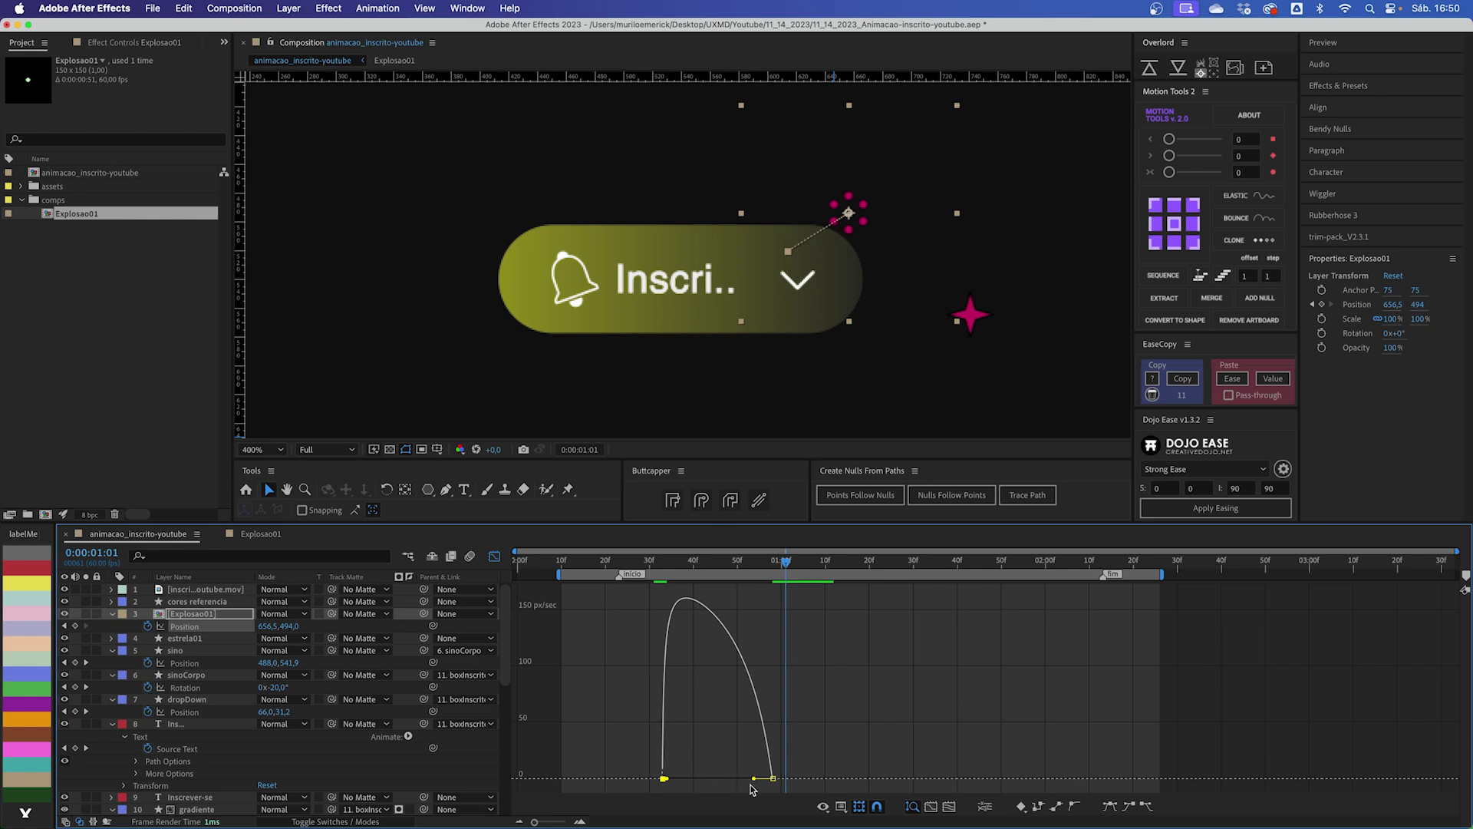
pyautogui.moveTo(753, 779); pyautogui.dragTo(743, 780)
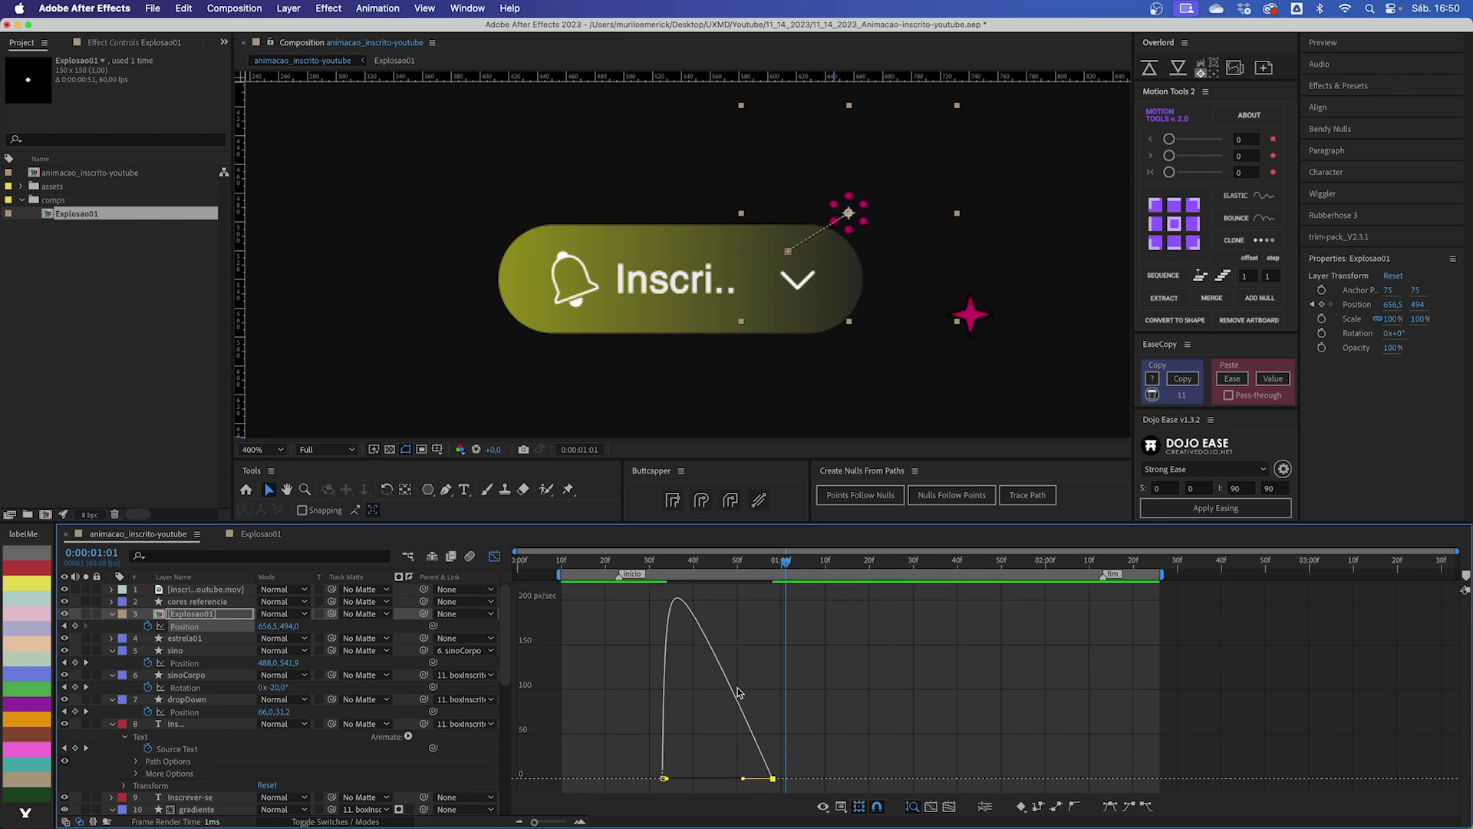
pyautogui.hotkey('shift', 'F3')
pyautogui.press('space')
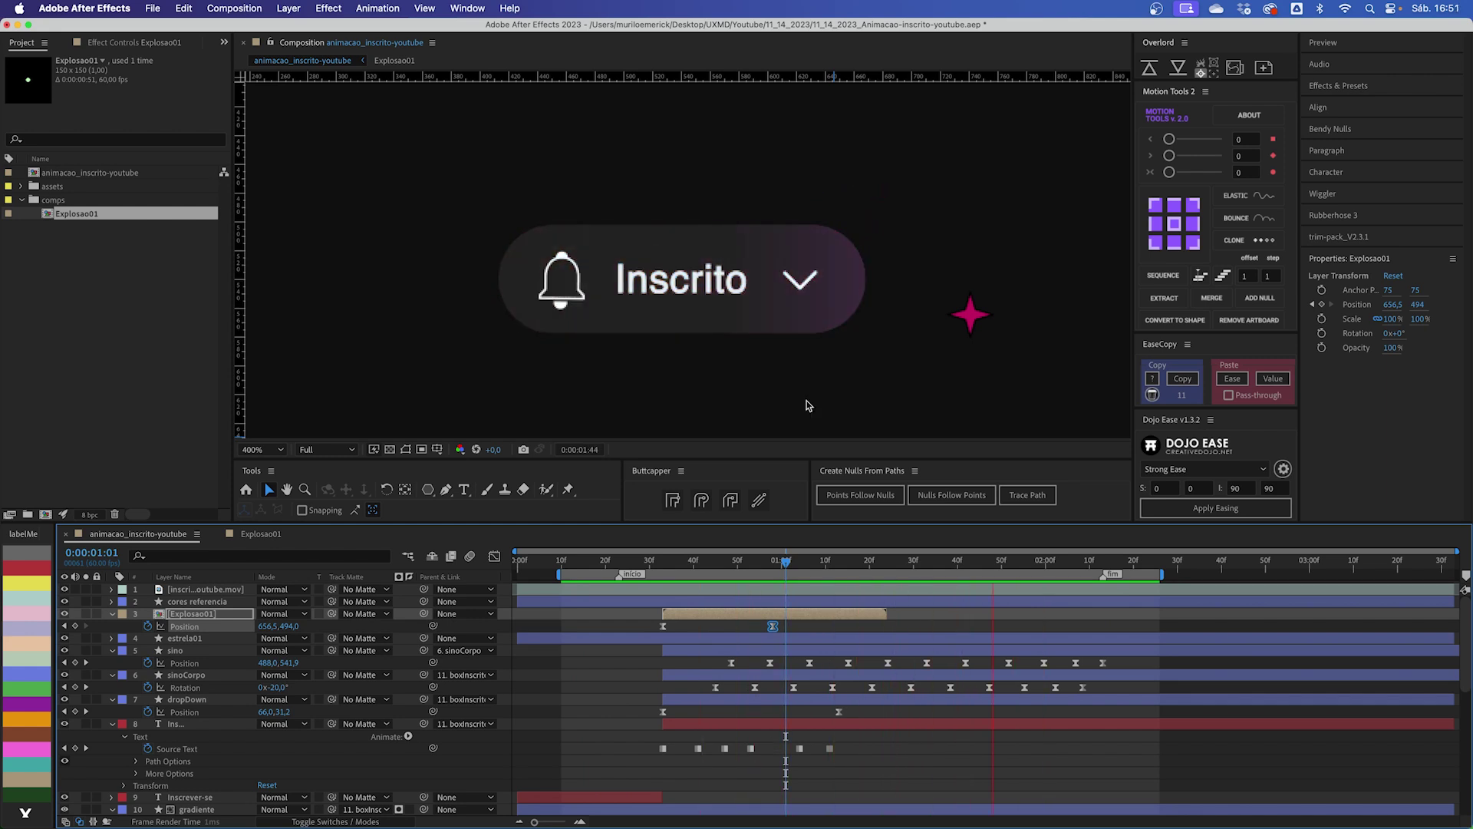
pyautogui.press(',')
pyautogui.press('space')
# Step: Select the estrela01 star layer and give it the Orange label color
pyautogui.click(833, 292)
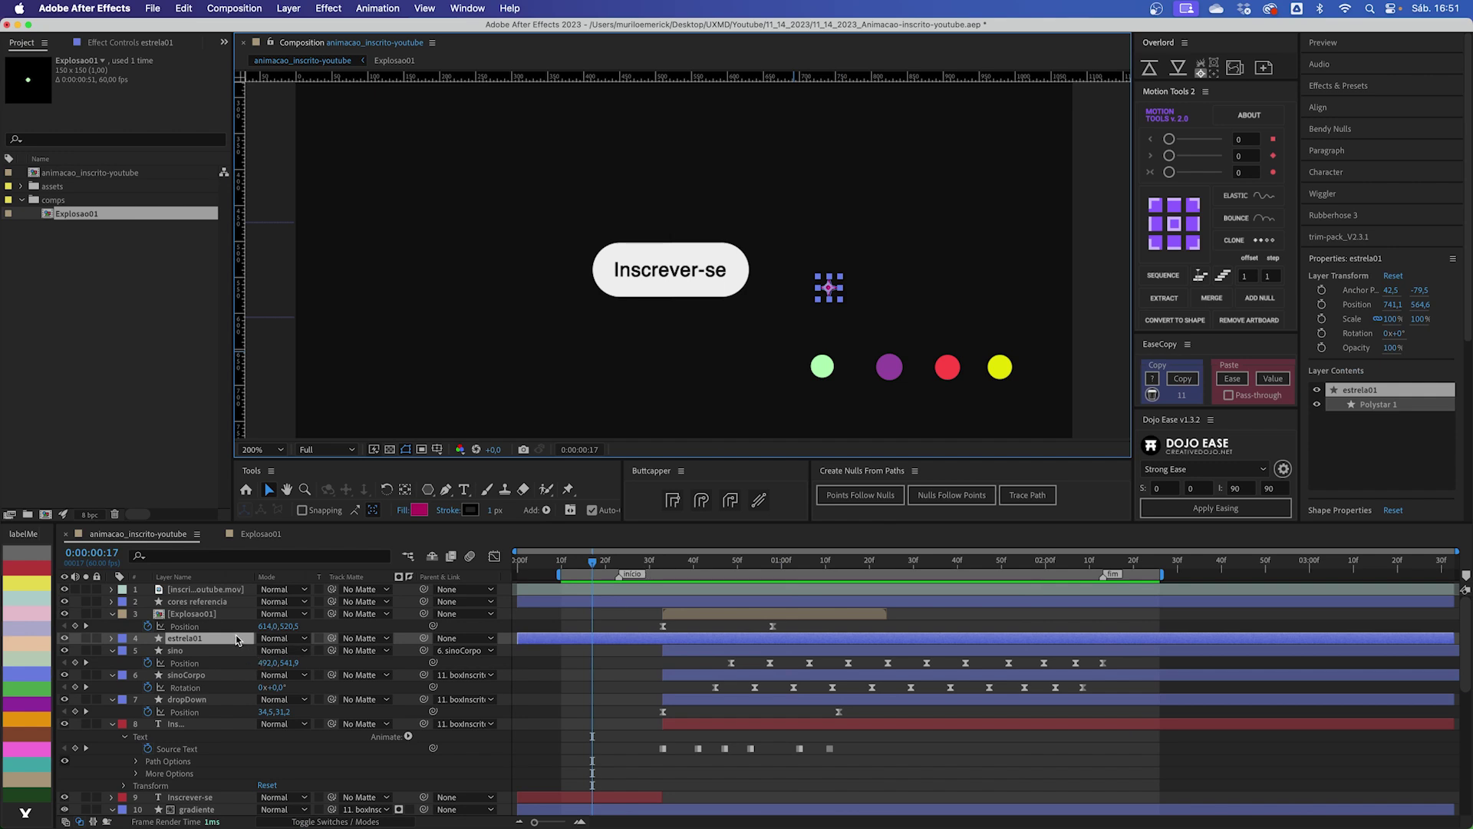
pyautogui.click(127, 406)
pyautogui.click(55, 650)
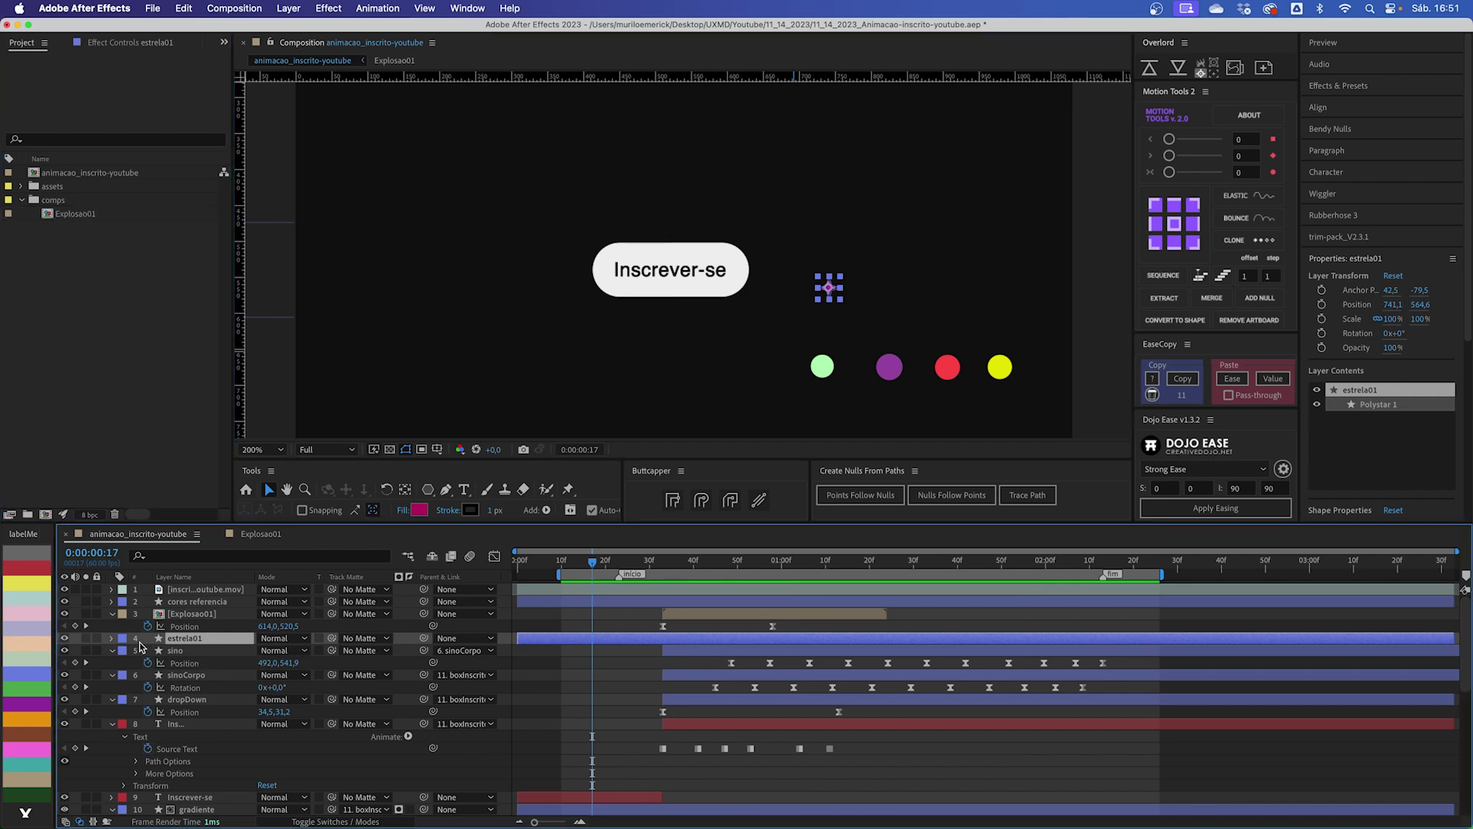
pyautogui.click(122, 638)
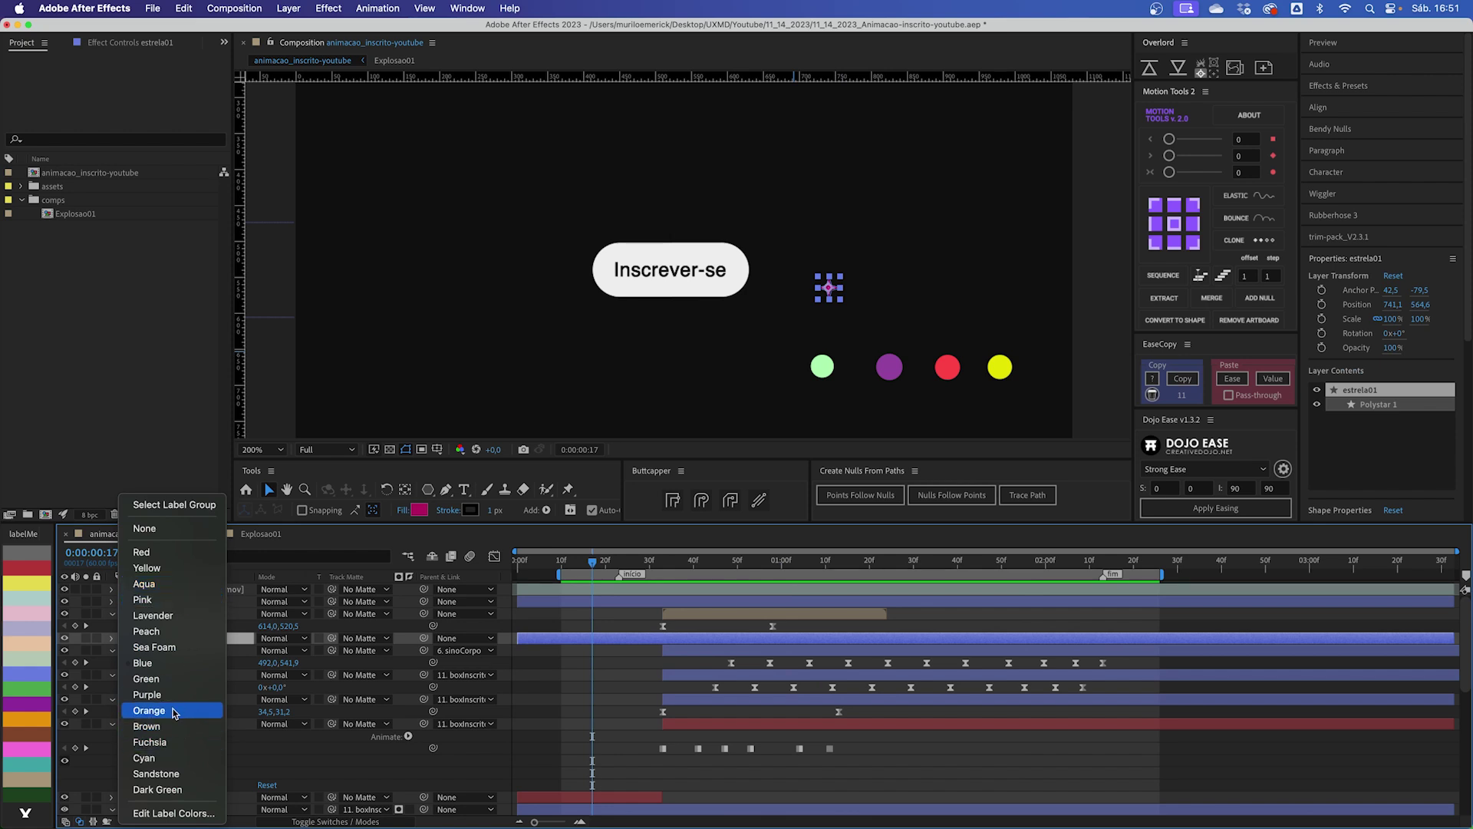
pyautogui.click(148, 710)
# Step: Shift the estrela01 layer to start at 0:00:00:33 and go to that frame
pyautogui.moveTo(589, 641); pyautogui.dragTo(725, 637)
pyautogui.click(658, 563)
pyautogui.moveTo(658, 563); pyautogui.dragTo(671, 563)
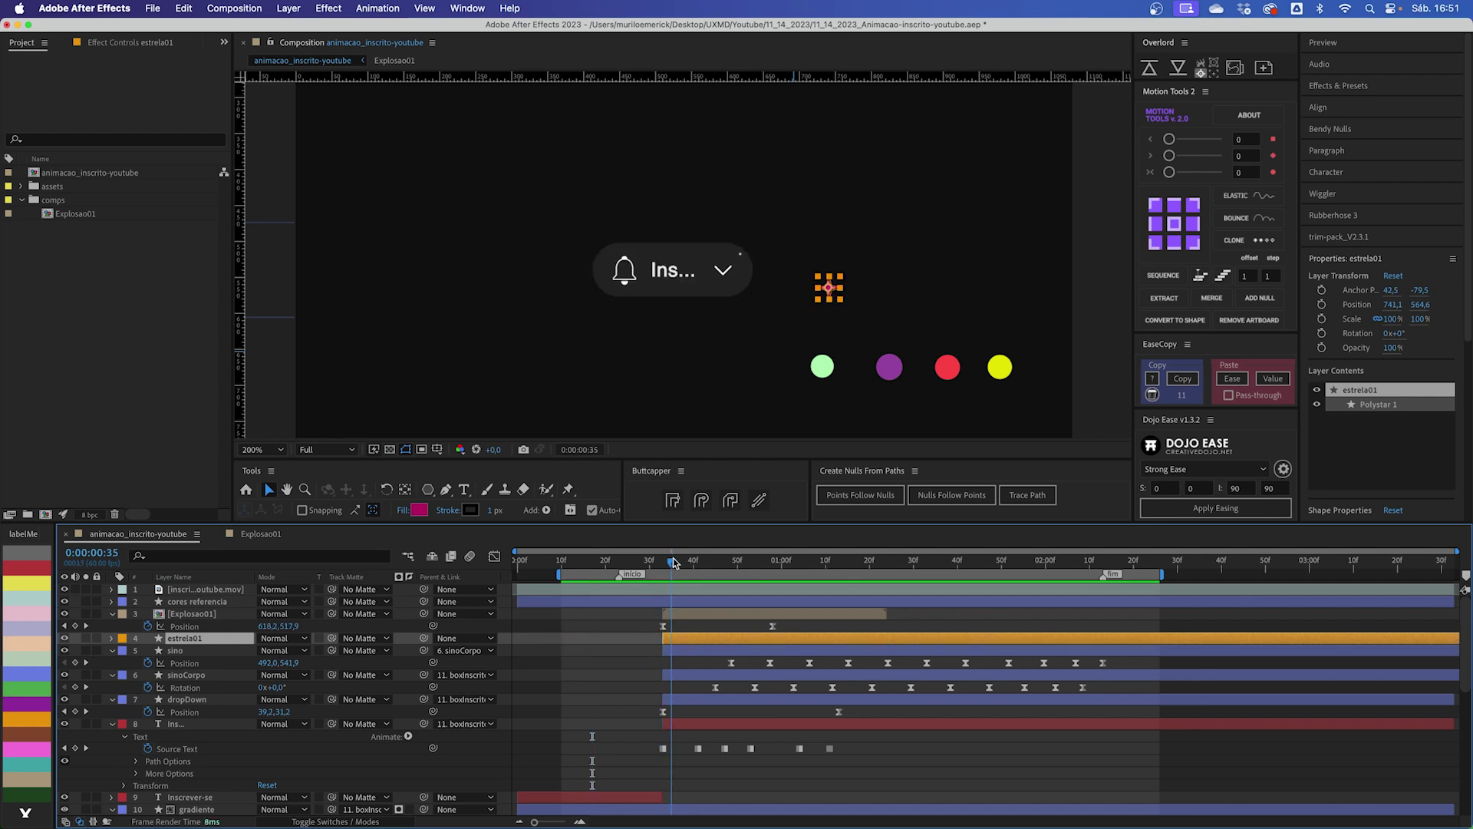
pyautogui.click(678, 637)
pyautogui.press('j')
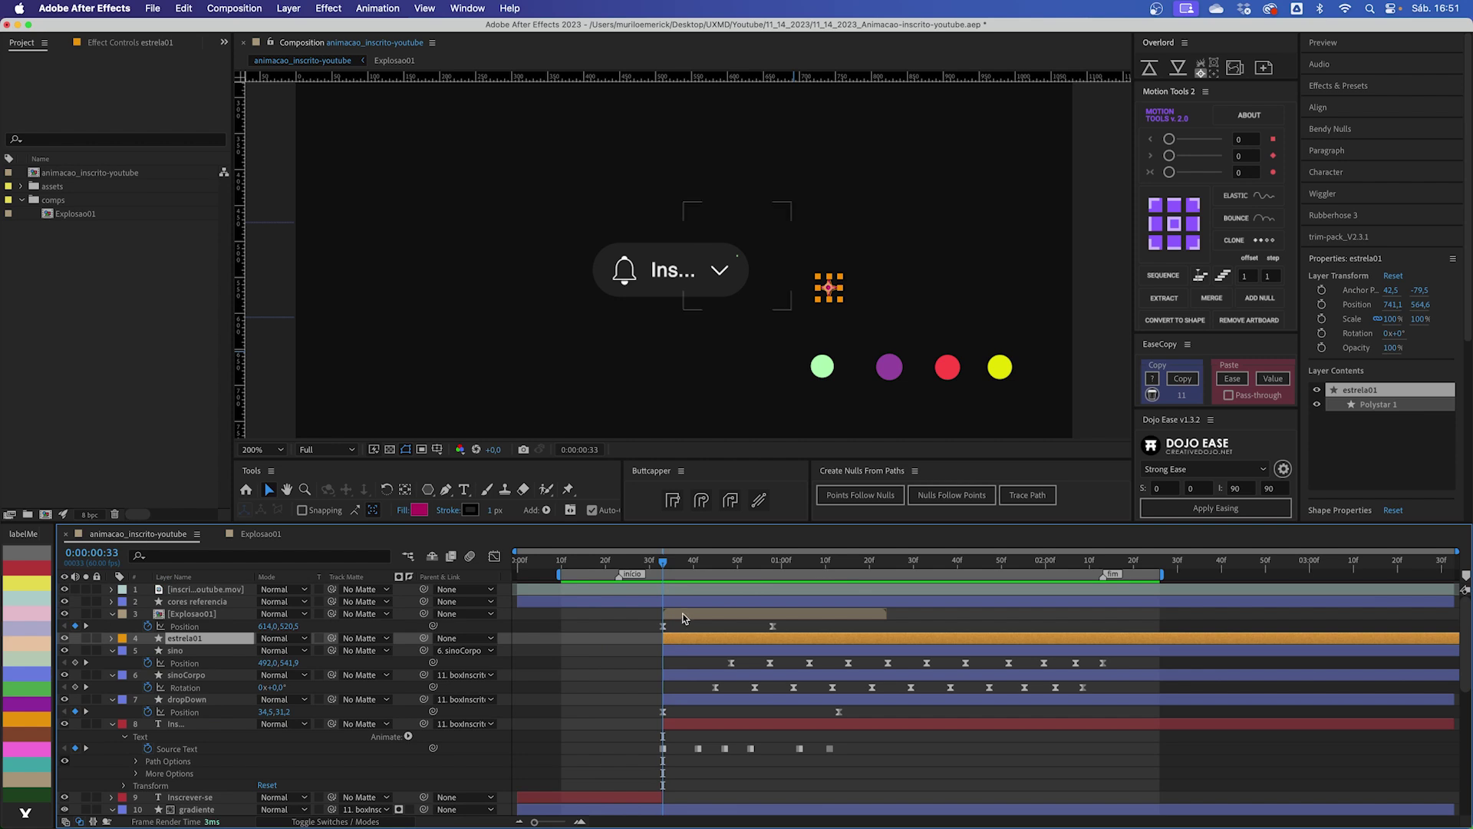
# Step: Copy circulo01's Scale keyframes from Explosao01, paste them onto estrela01 at 0:00:00:33, and go to the second keyframe at 0:00:00:55
pyautogui.doubleClick(681, 614)
pyautogui.click(969, 790)
pyautogui.moveTo(1046, 798); pyautogui.dragTo(684, 767)
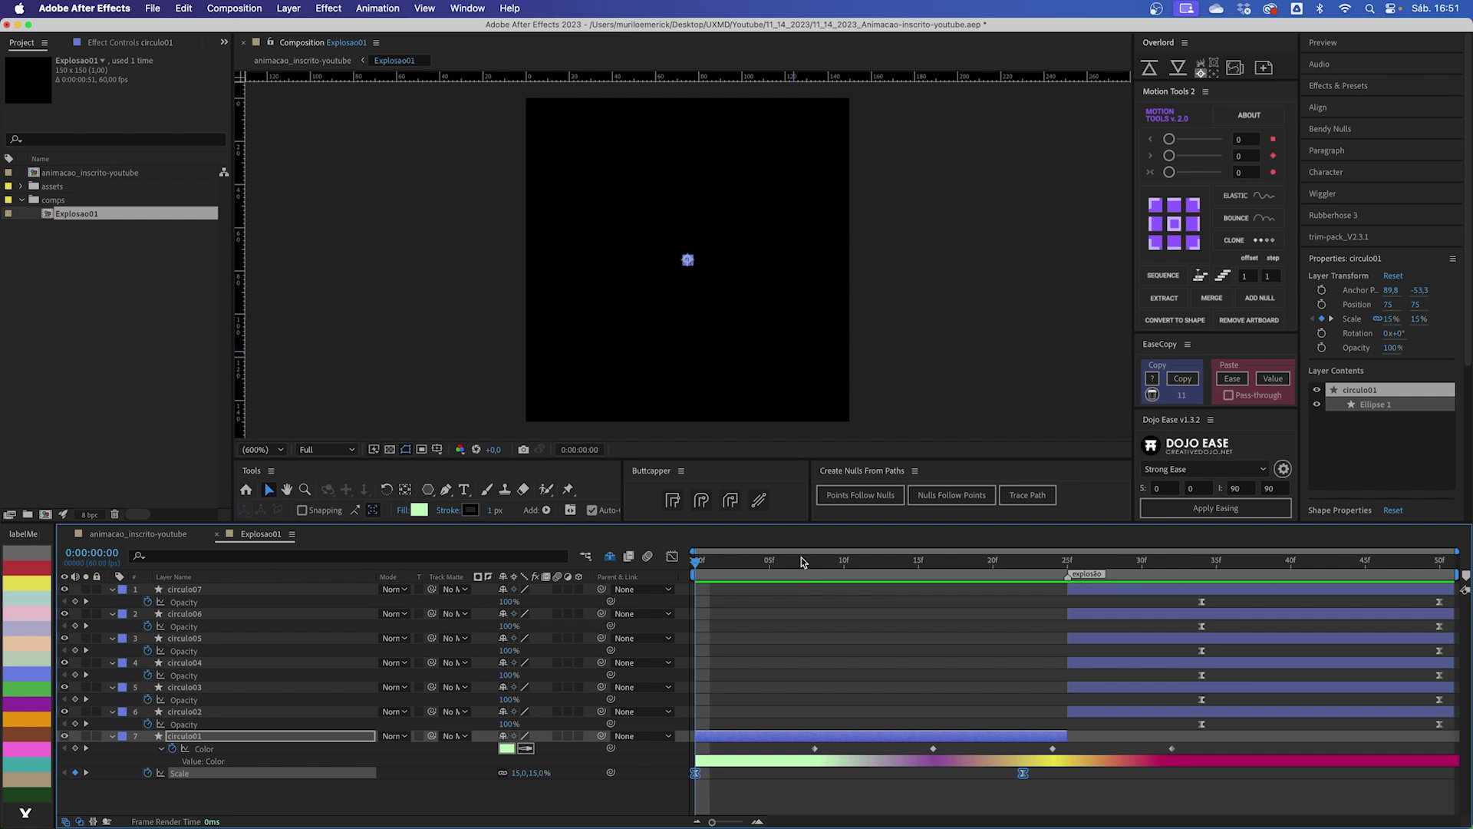
pyautogui.click(181, 534)
pyautogui.click(697, 639)
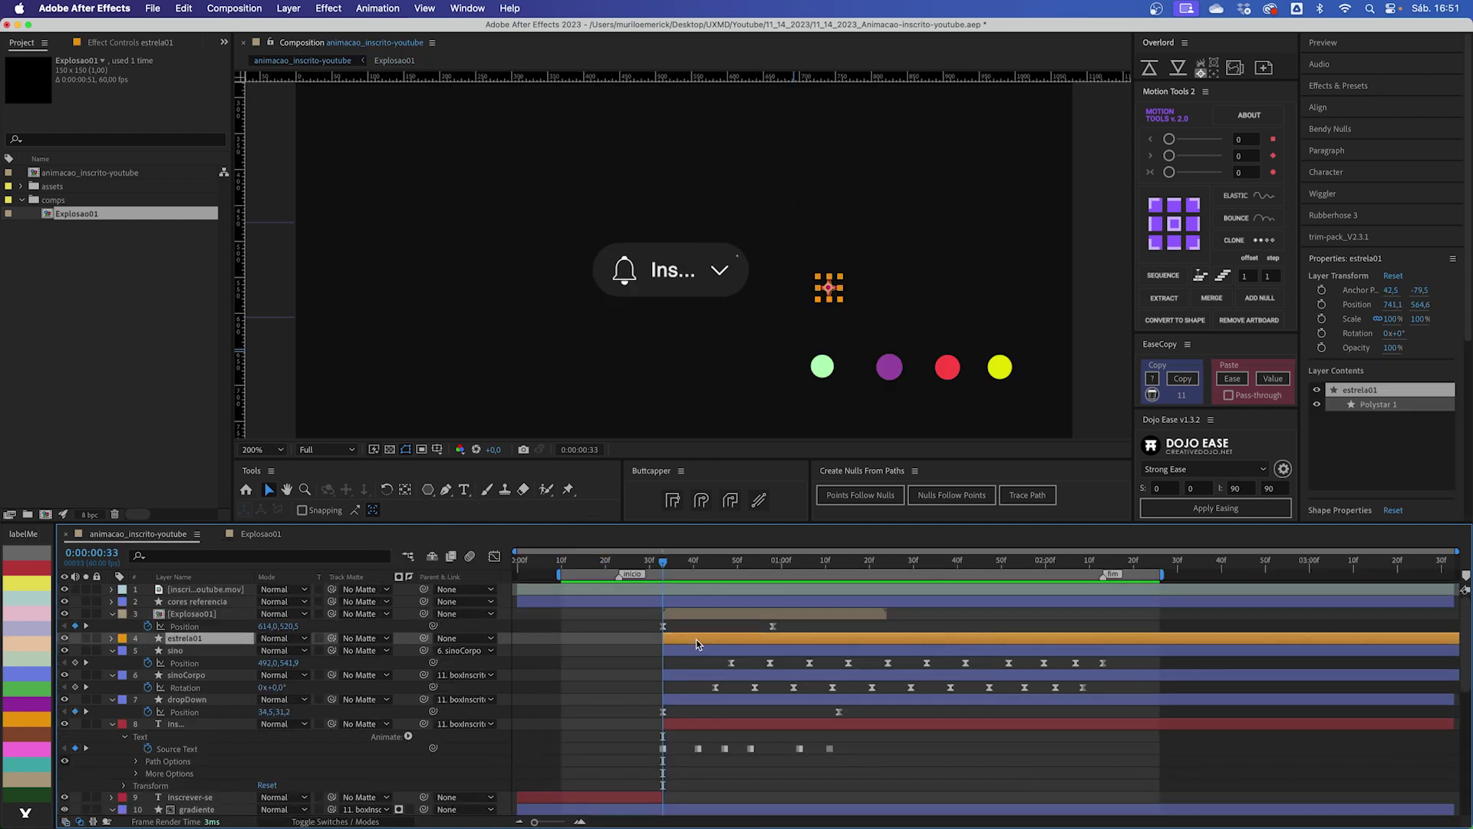
pyautogui.press('u')
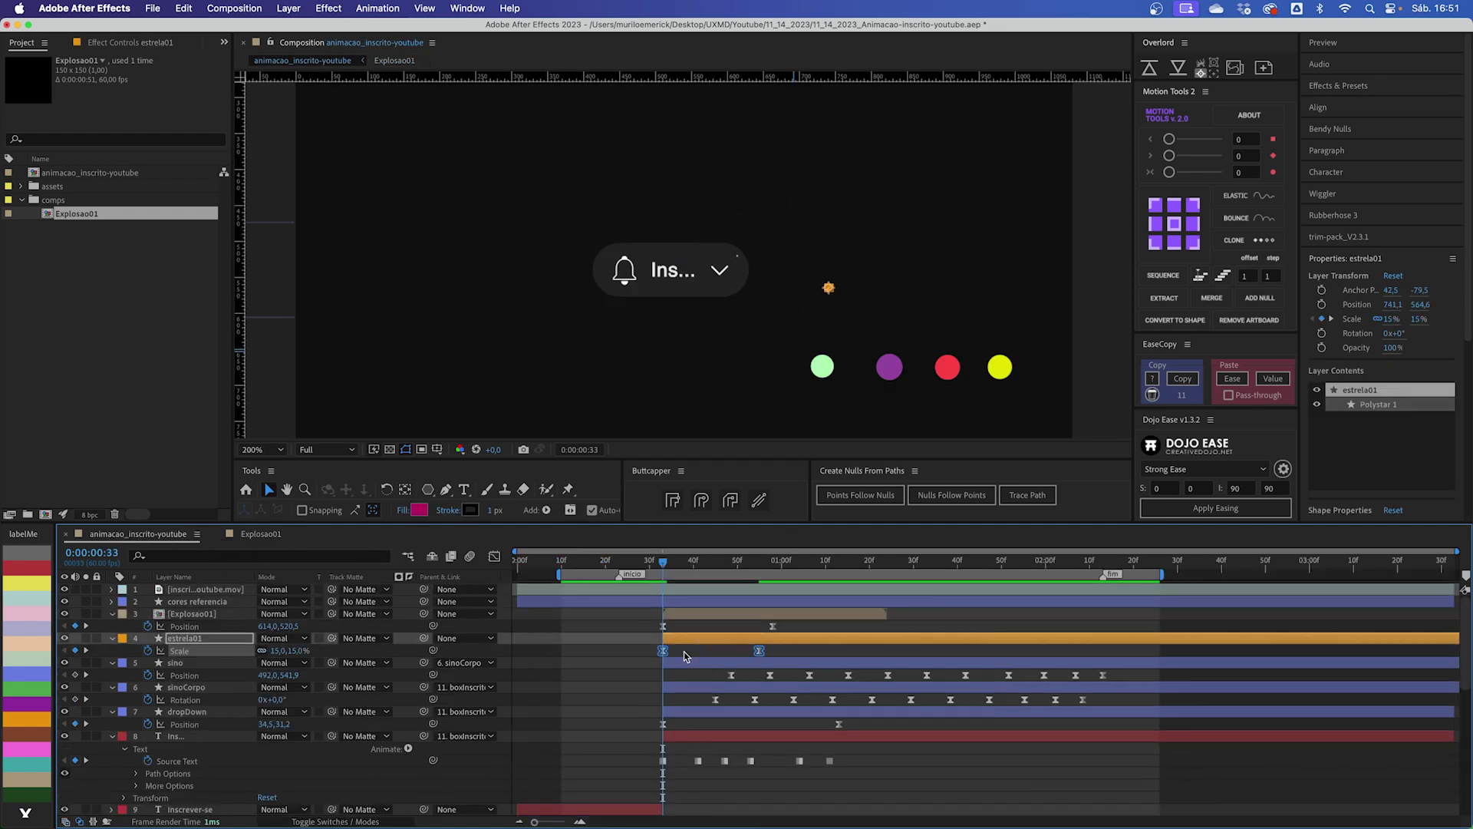
pyautogui.click(619, 655)
pyautogui.moveTo(667, 562); pyautogui.dragTo(764, 566)
pyautogui.click(757, 641)
pyautogui.hotkey('alt', 'shift', 's')
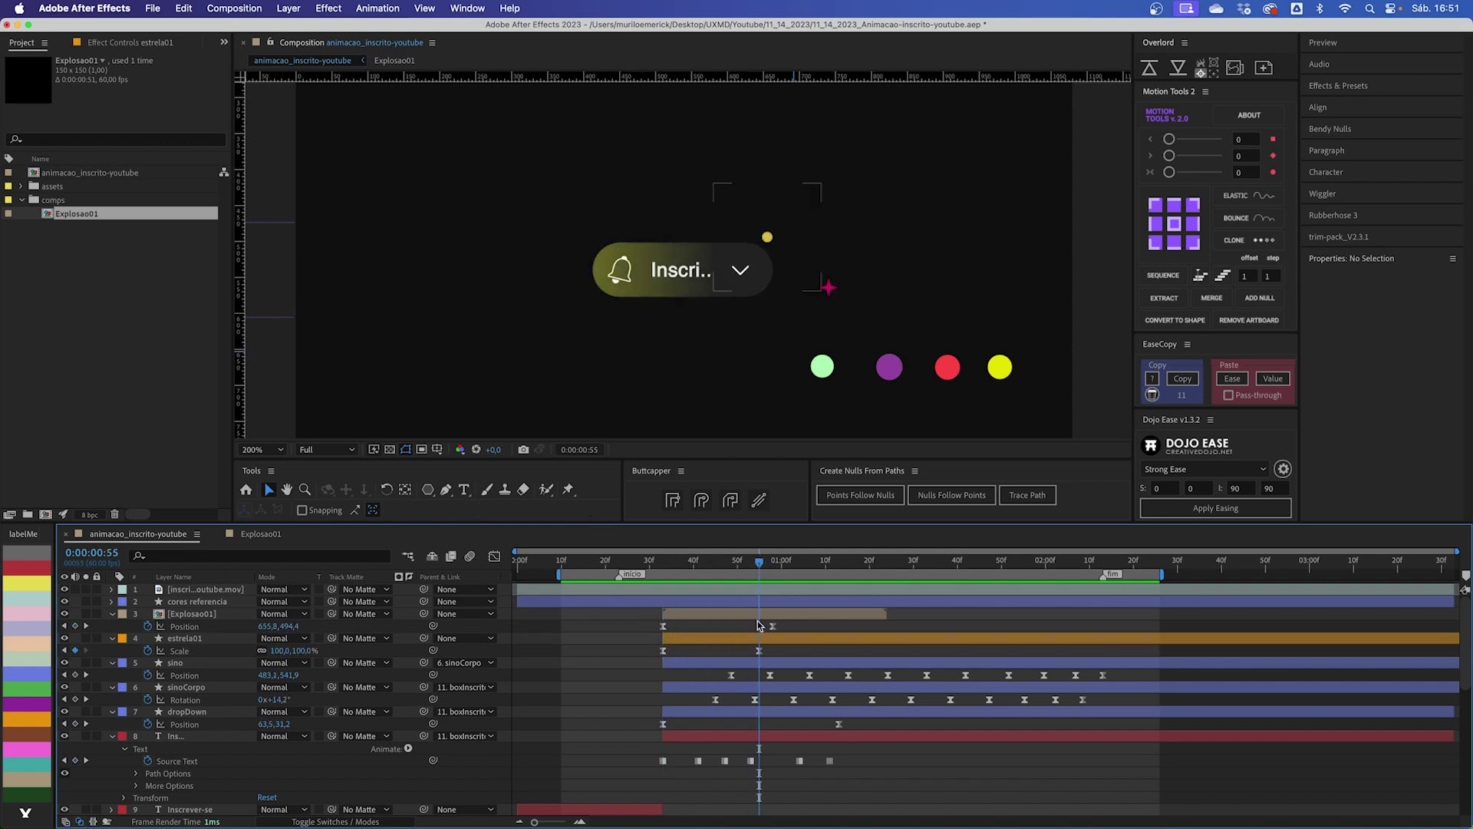
# Step: Copy circulo01's four Color keyframes from the Explosao01 composition and paste them onto estrela01's fill color at 0:00:00:55
pyautogui.doubleClick(729, 615)
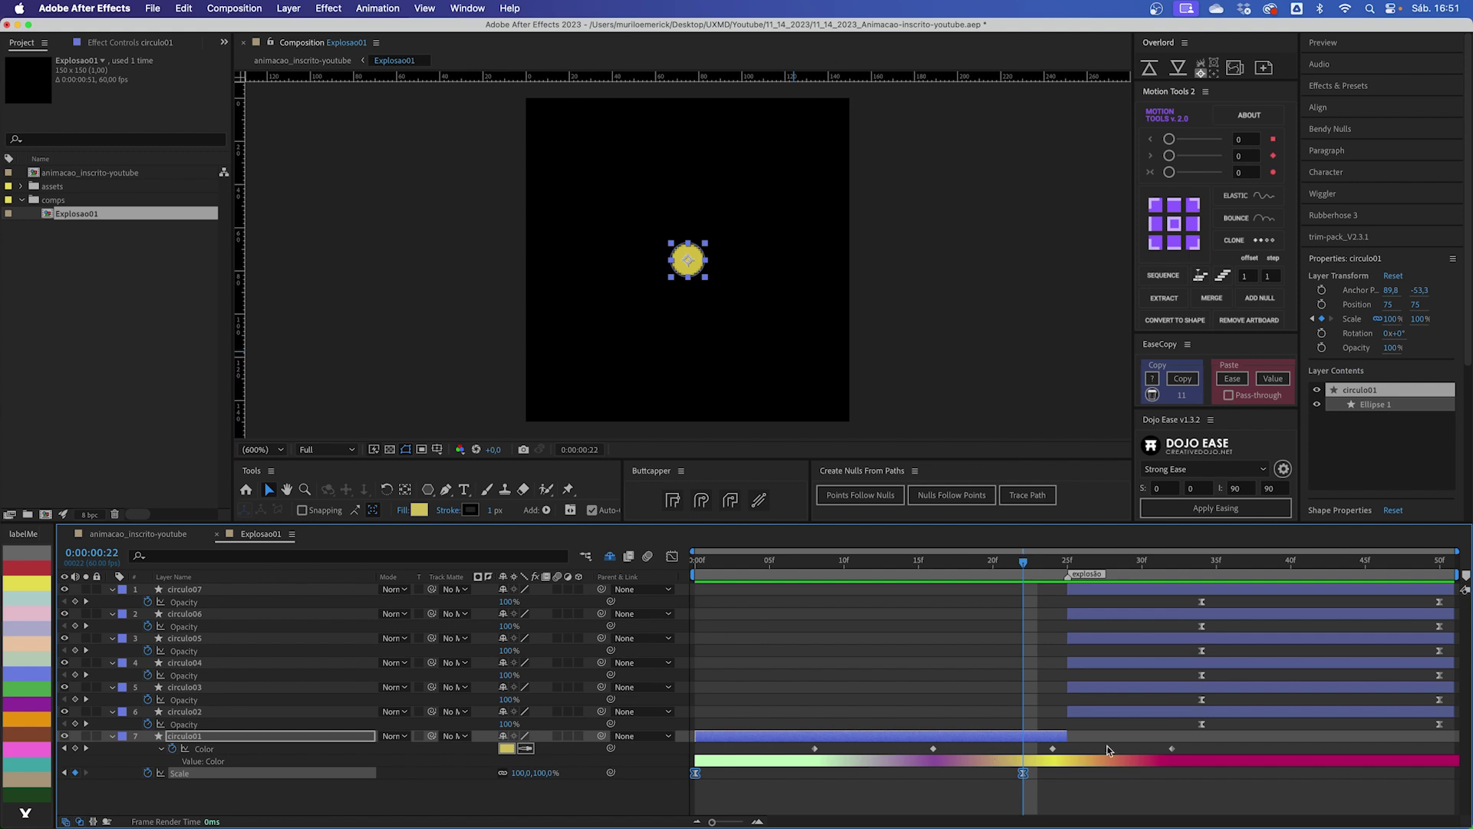
pyautogui.moveTo(1188, 751); pyautogui.dragTo(802, 756)
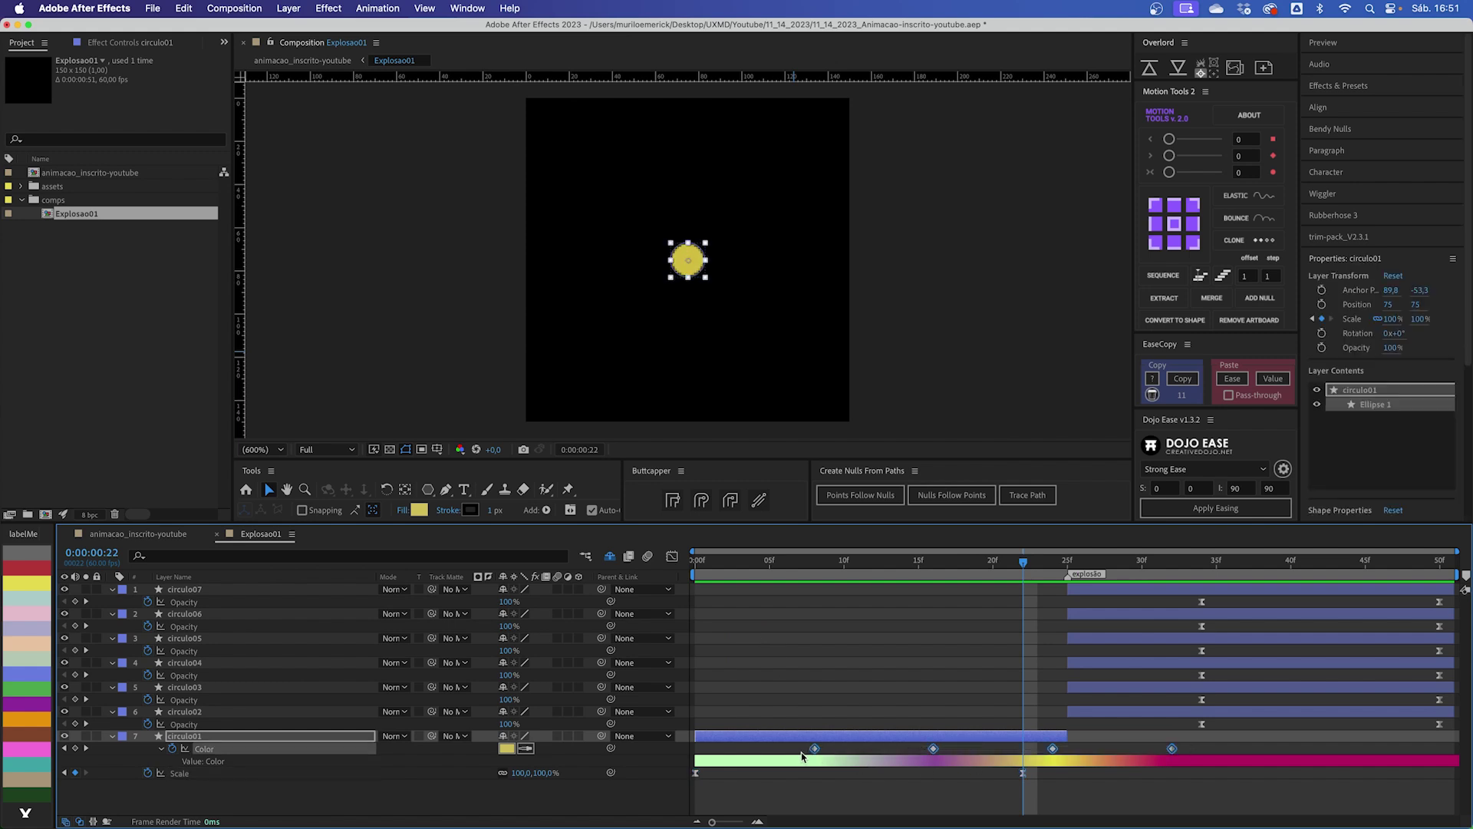
pyautogui.click(182, 536)
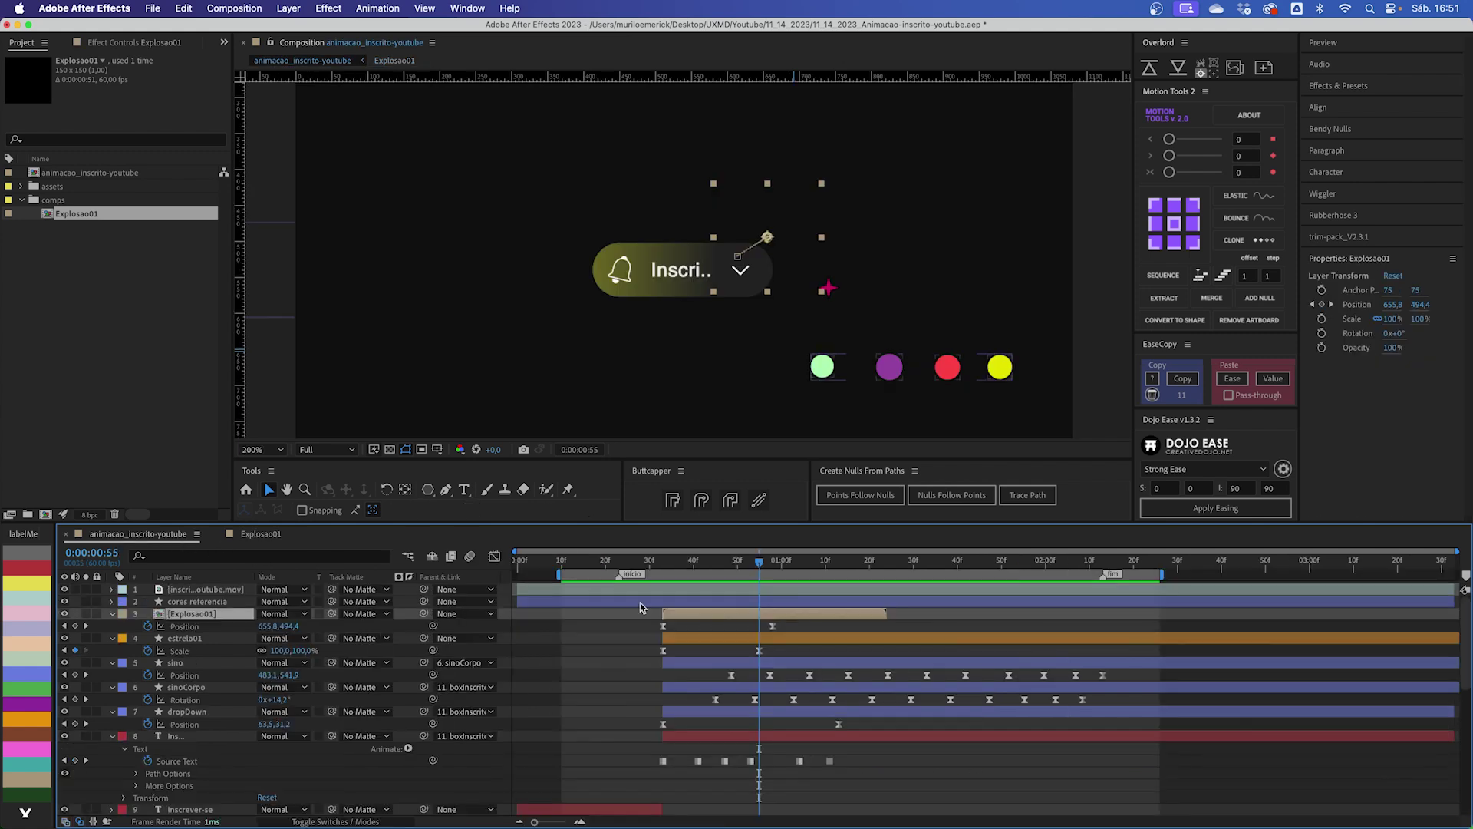
pyautogui.click(740, 640)
pyautogui.press('u')
pyautogui.press('u')
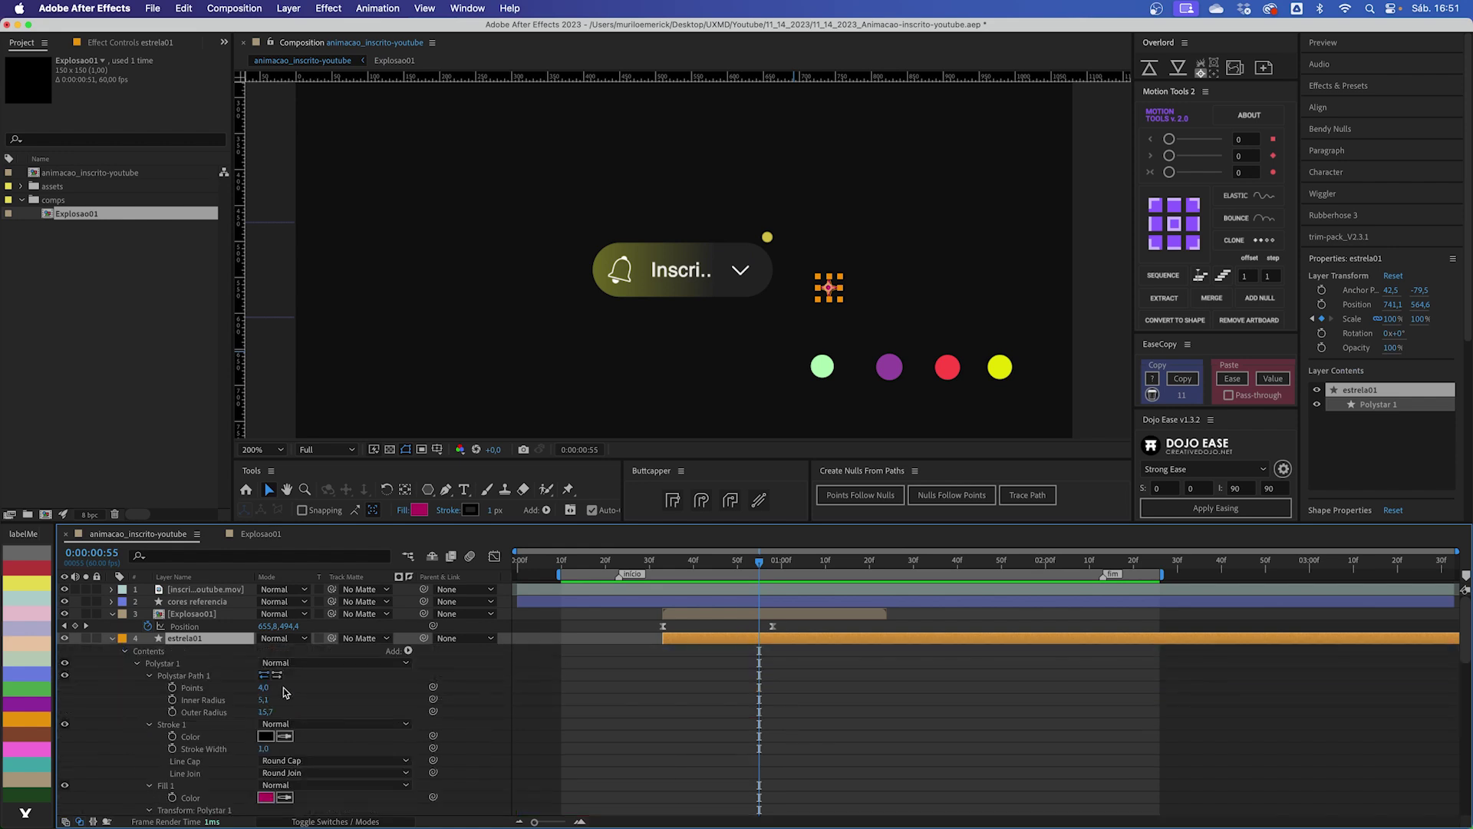
pyautogui.scroll(-4, 292, 693)
pyautogui.click(230, 727)
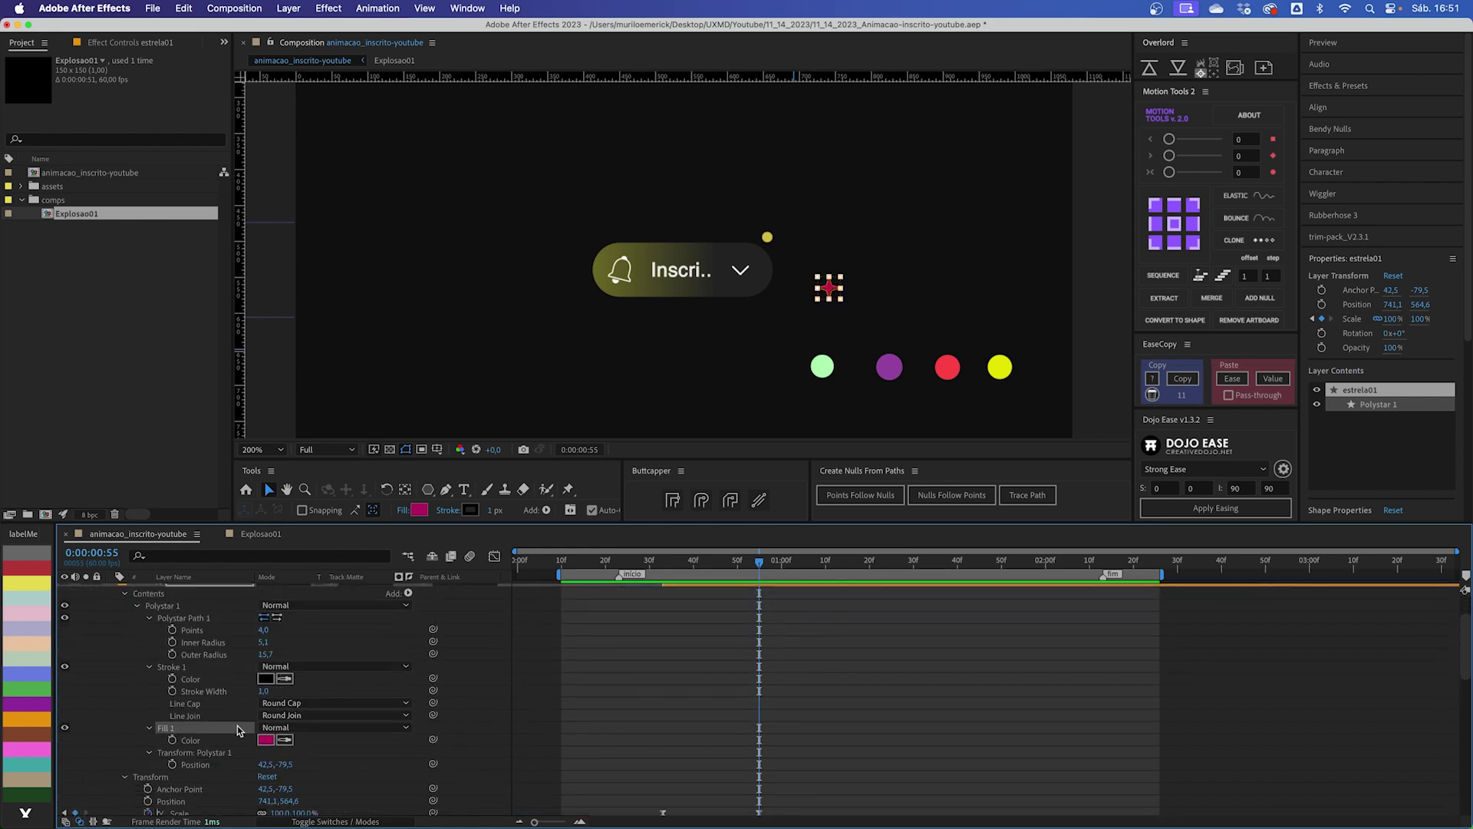
pyautogui.click(195, 741)
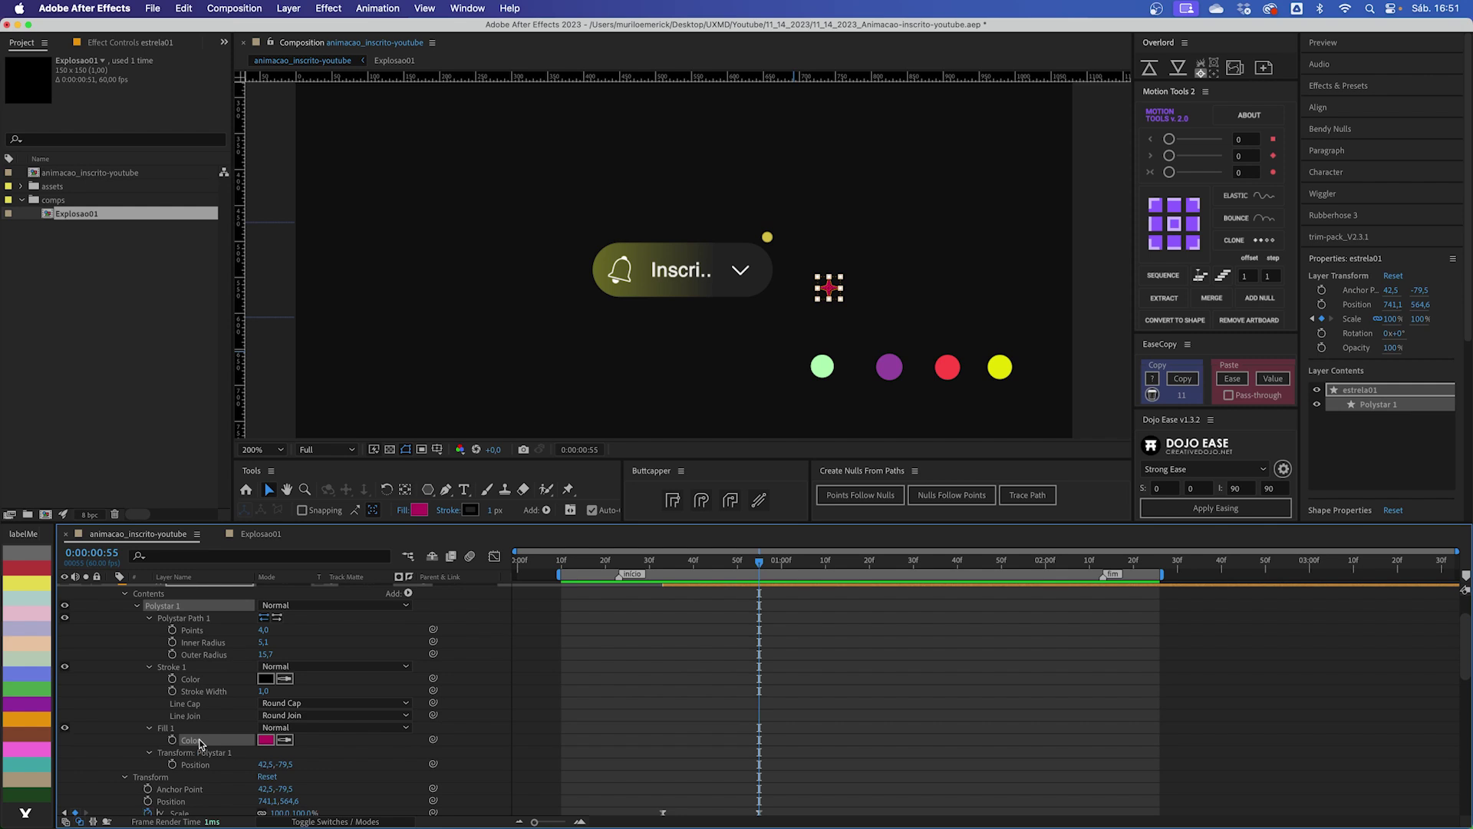
pyautogui.press('super+v')
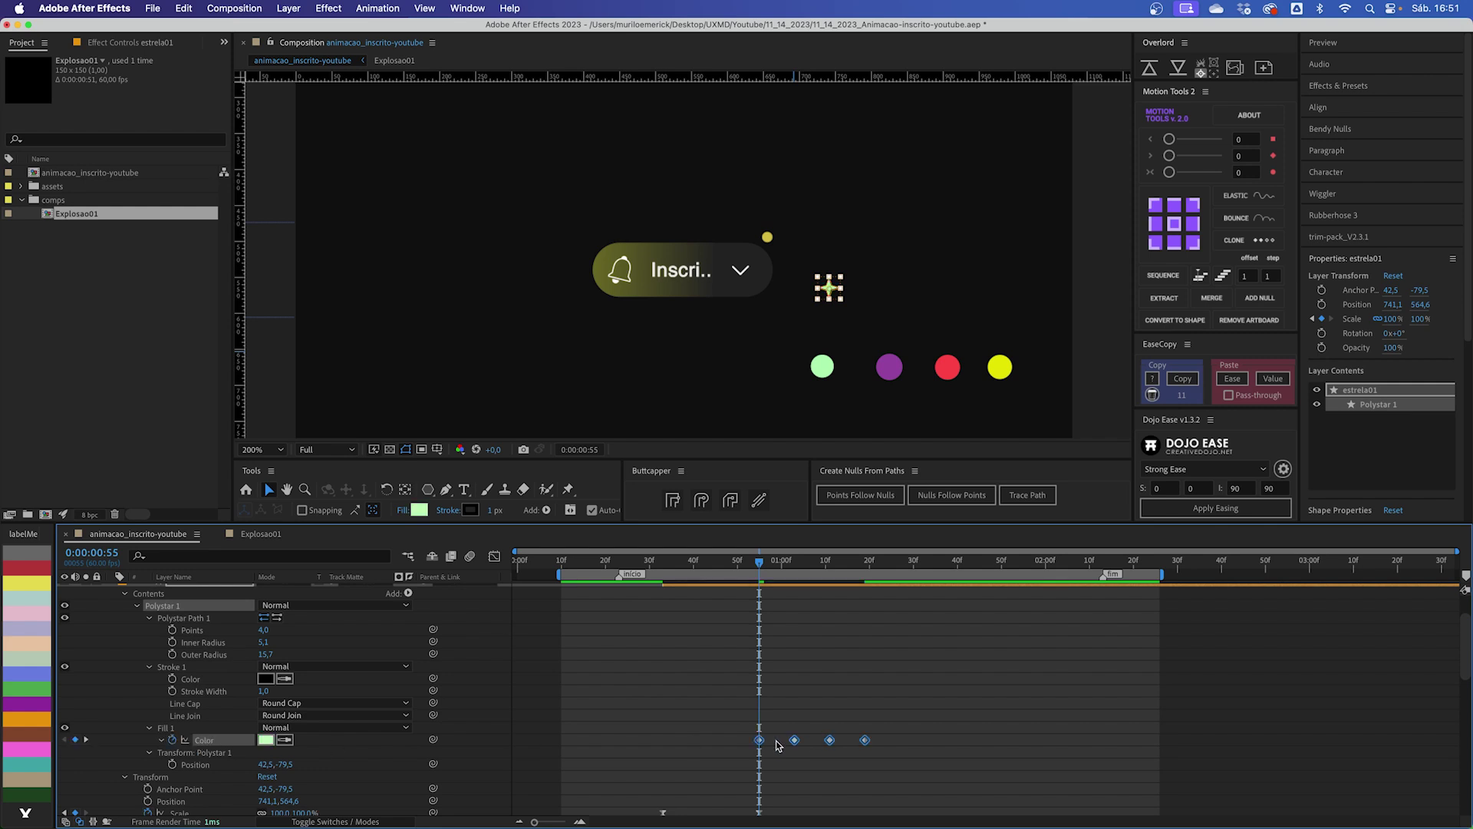
# Step: Show only estrela01's animated properties and shift its Color keyframes to start at 0:00:00:33
pyautogui.scroll(4, 863, 746)
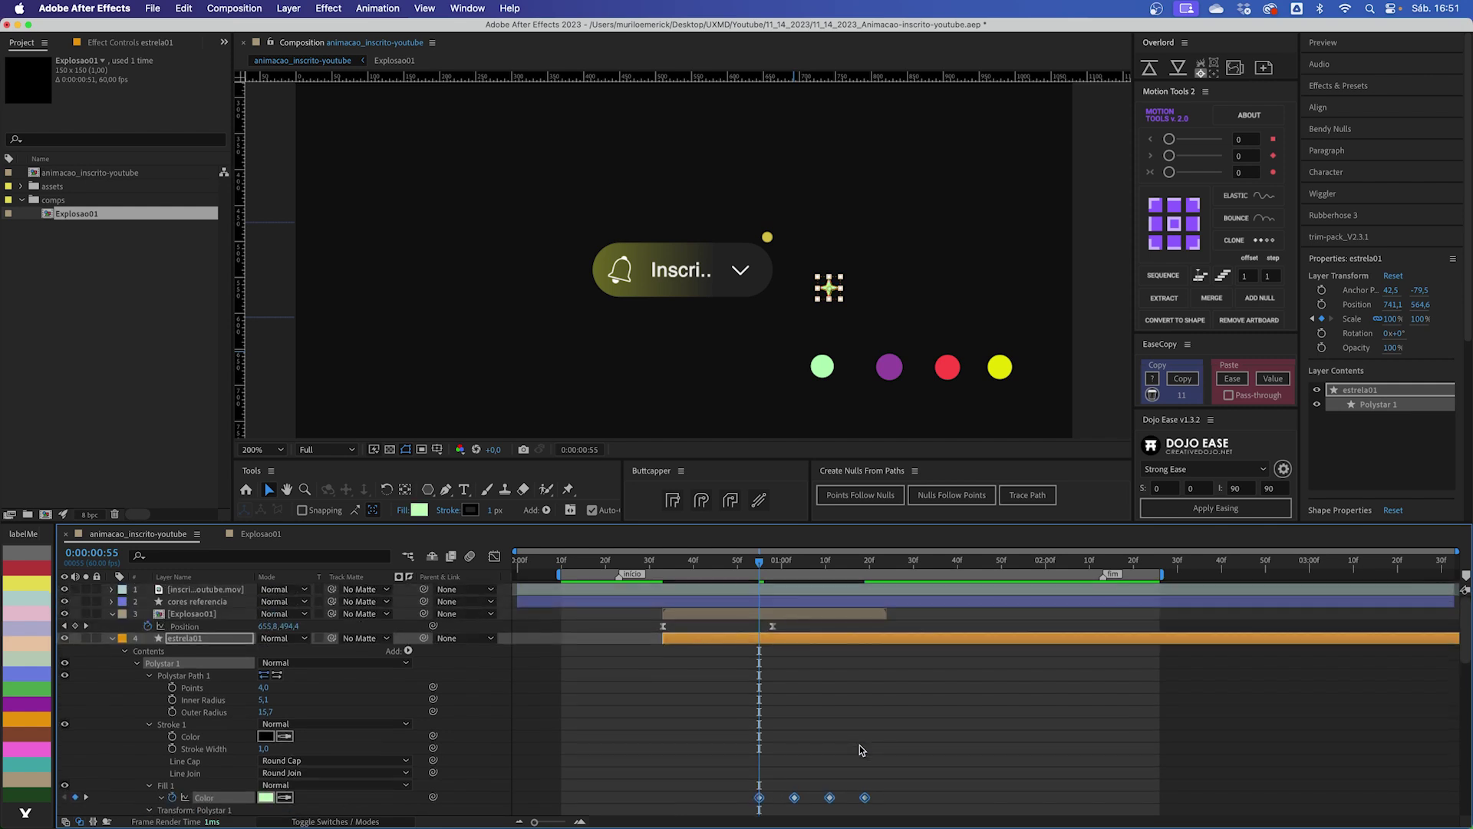
pyautogui.press('u')
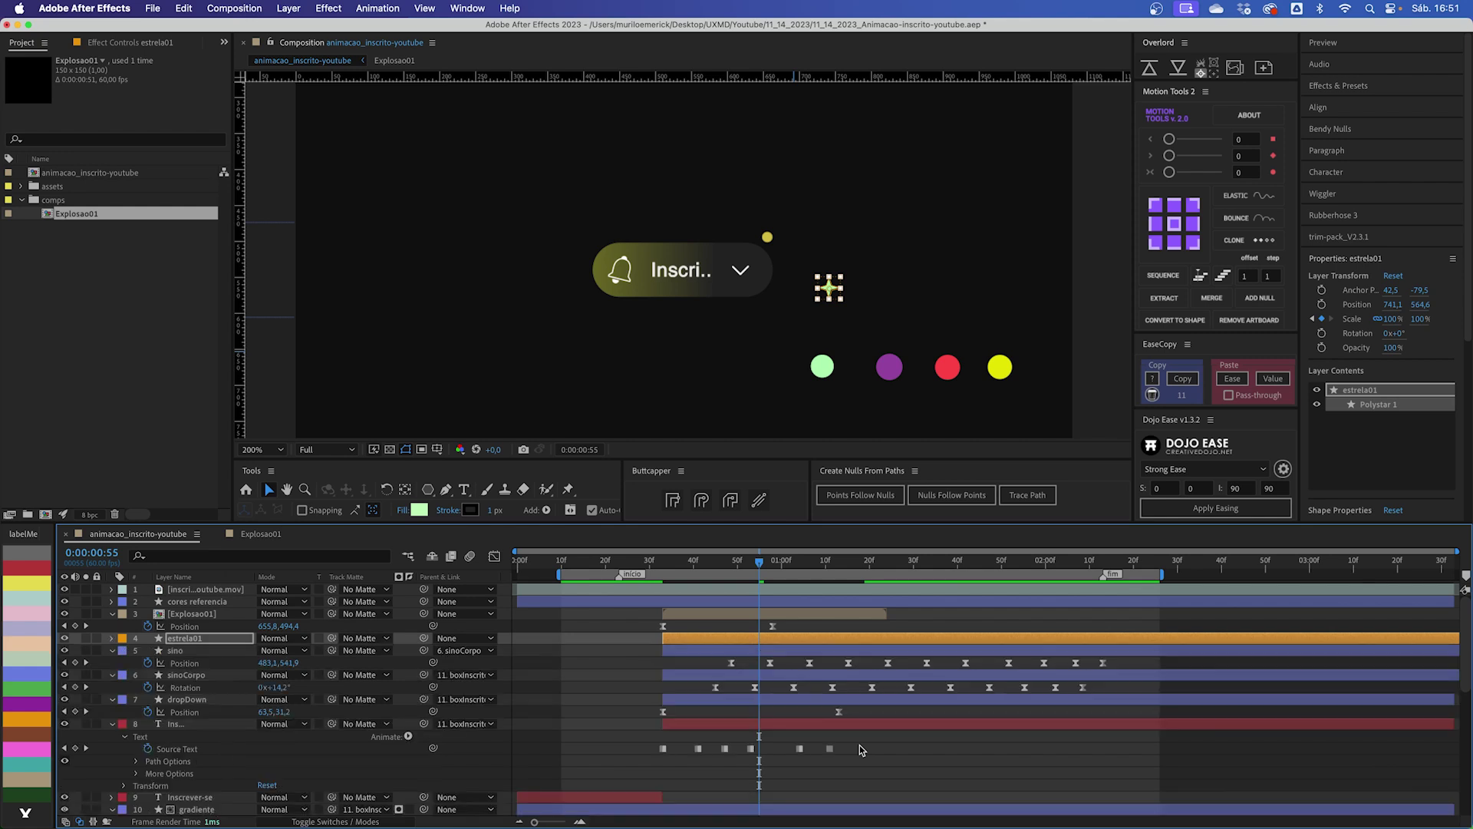
pyautogui.press('u')
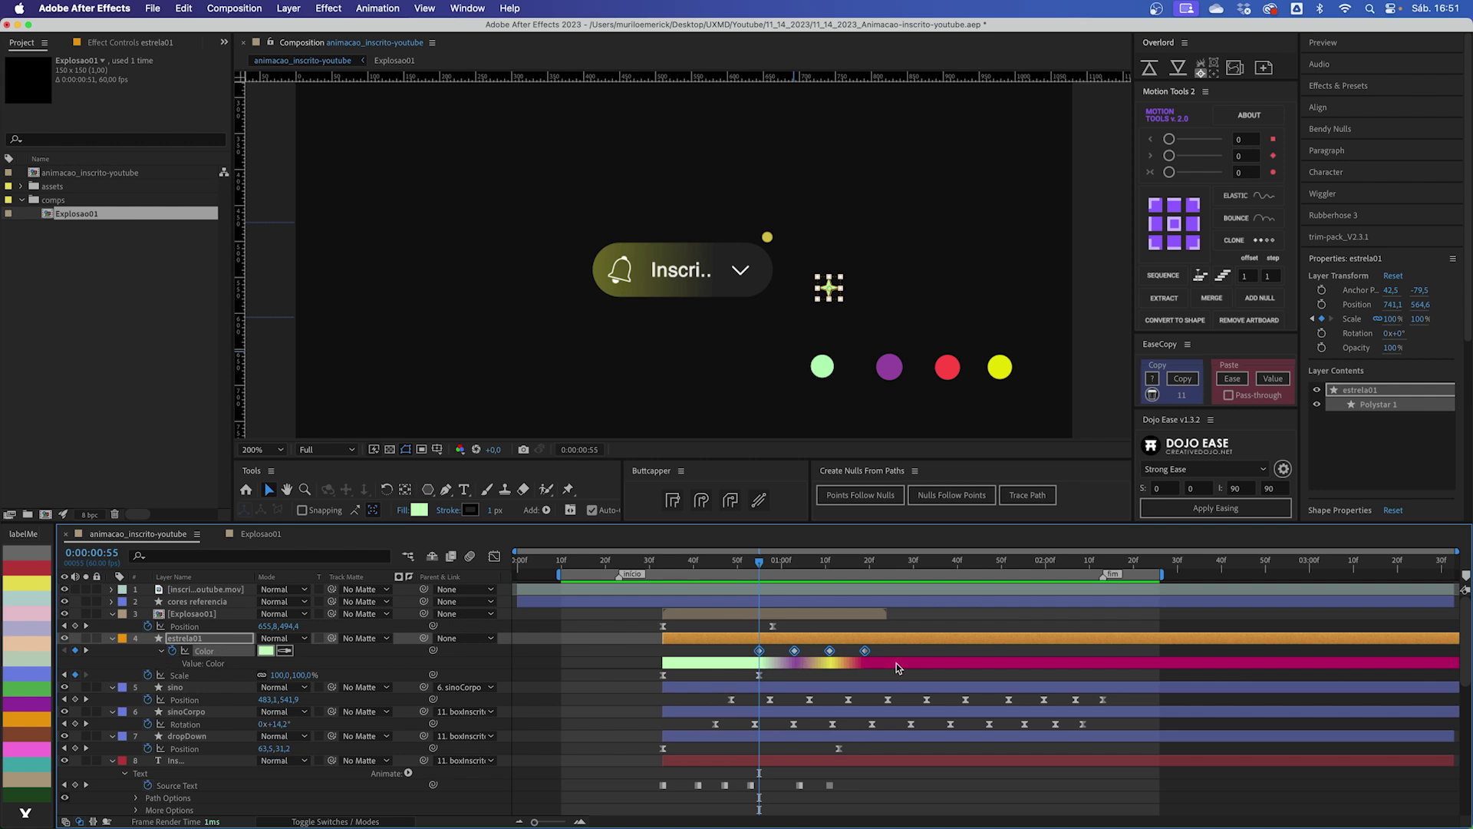
pyautogui.click(162, 652)
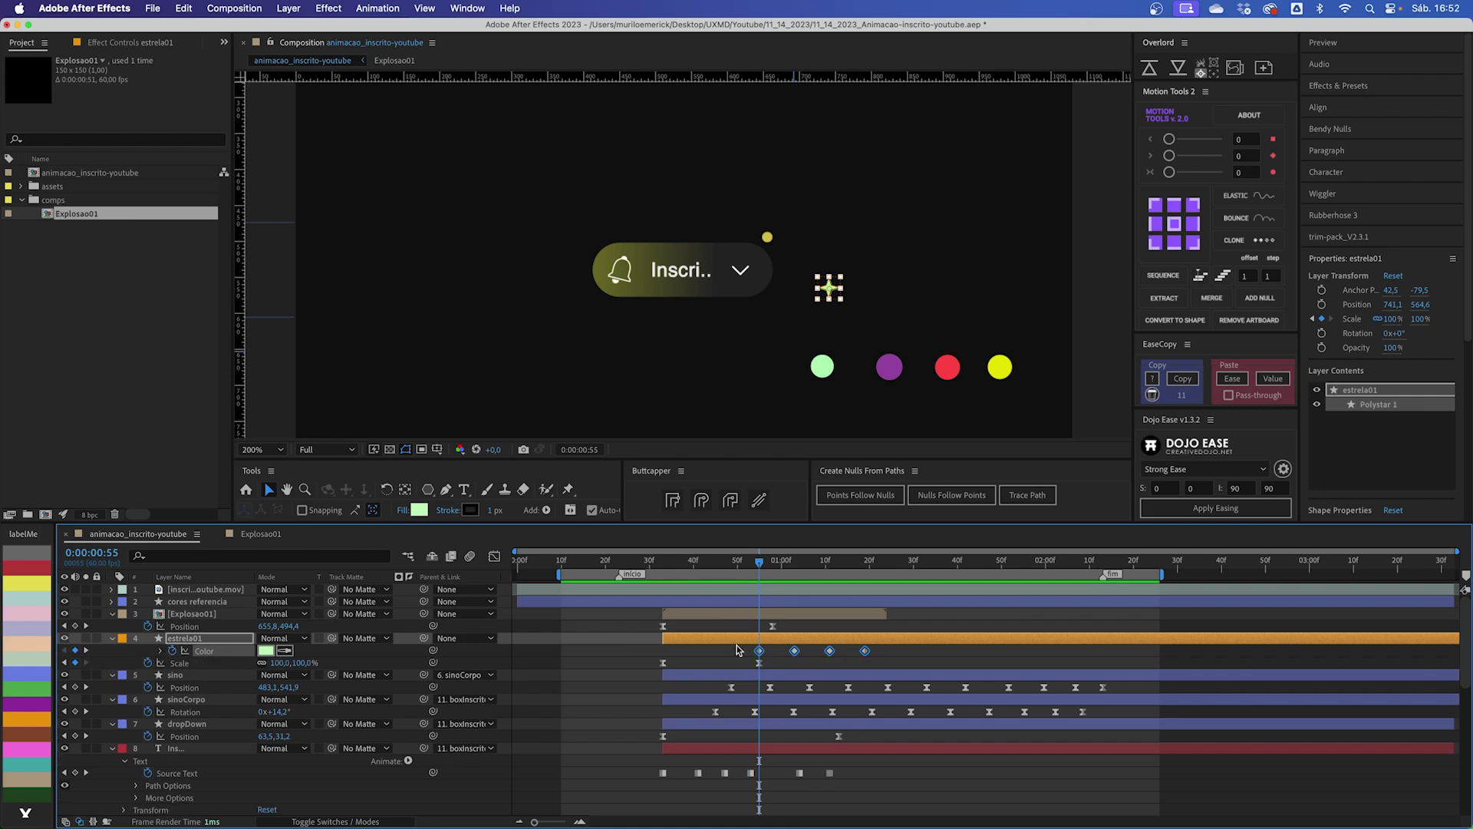
pyautogui.moveTo(760, 654); pyautogui.dragTo(665, 656)
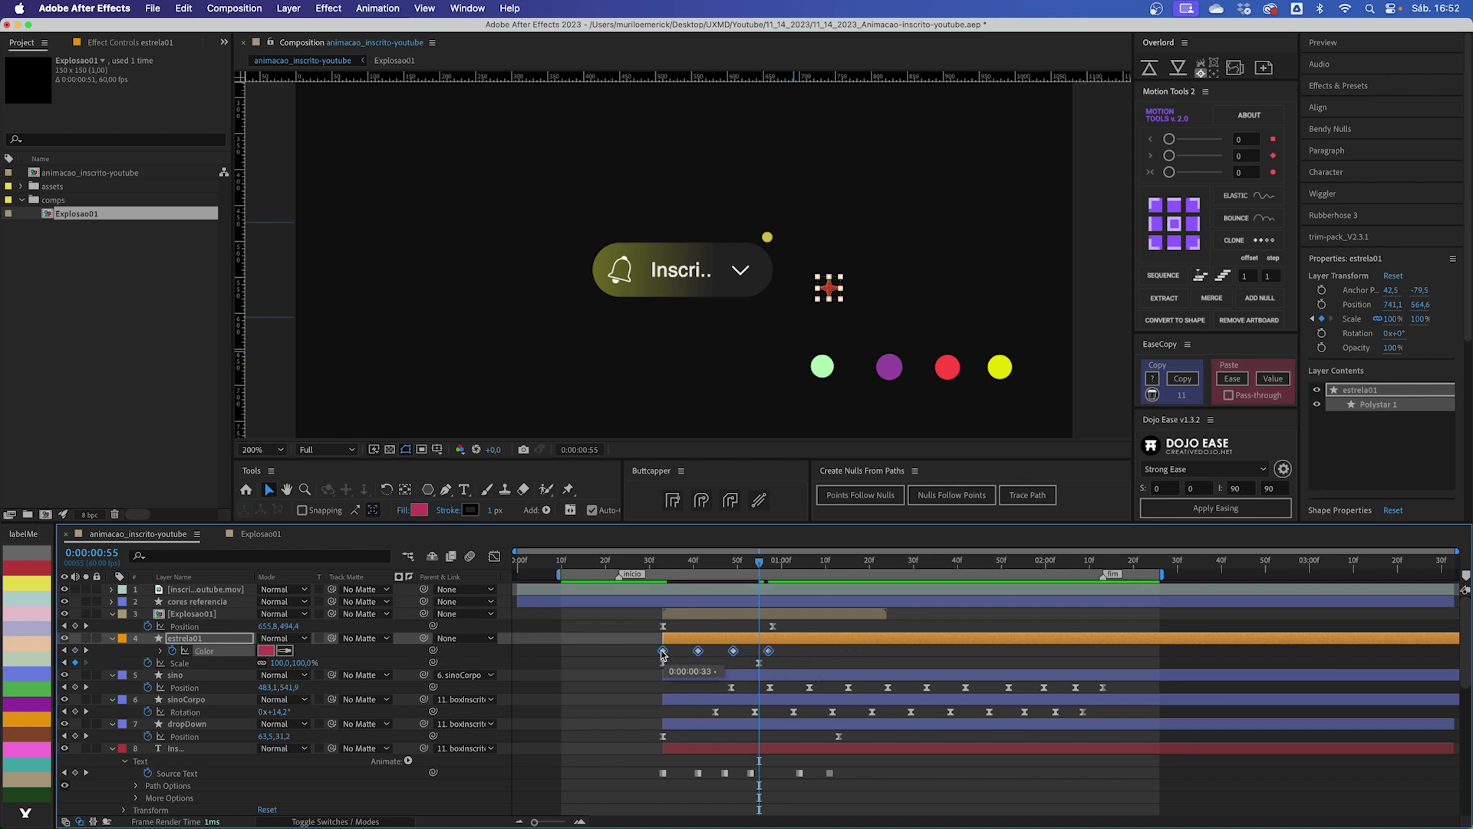
# Step: Check the star's color at 0:00:00:48 and hide the cores referencia layer
pyautogui.click(798, 654)
pyautogui.moveTo(754, 559)
pyautogui.mouseDown()
pyautogui.moveTo(675, 565)
pyautogui.moveTo(759, 565)
pyautogui.moveTo(694, 565)
pyautogui.moveTo(728, 564)
pyautogui.mouseUp()
pyautogui.click(888, 366)
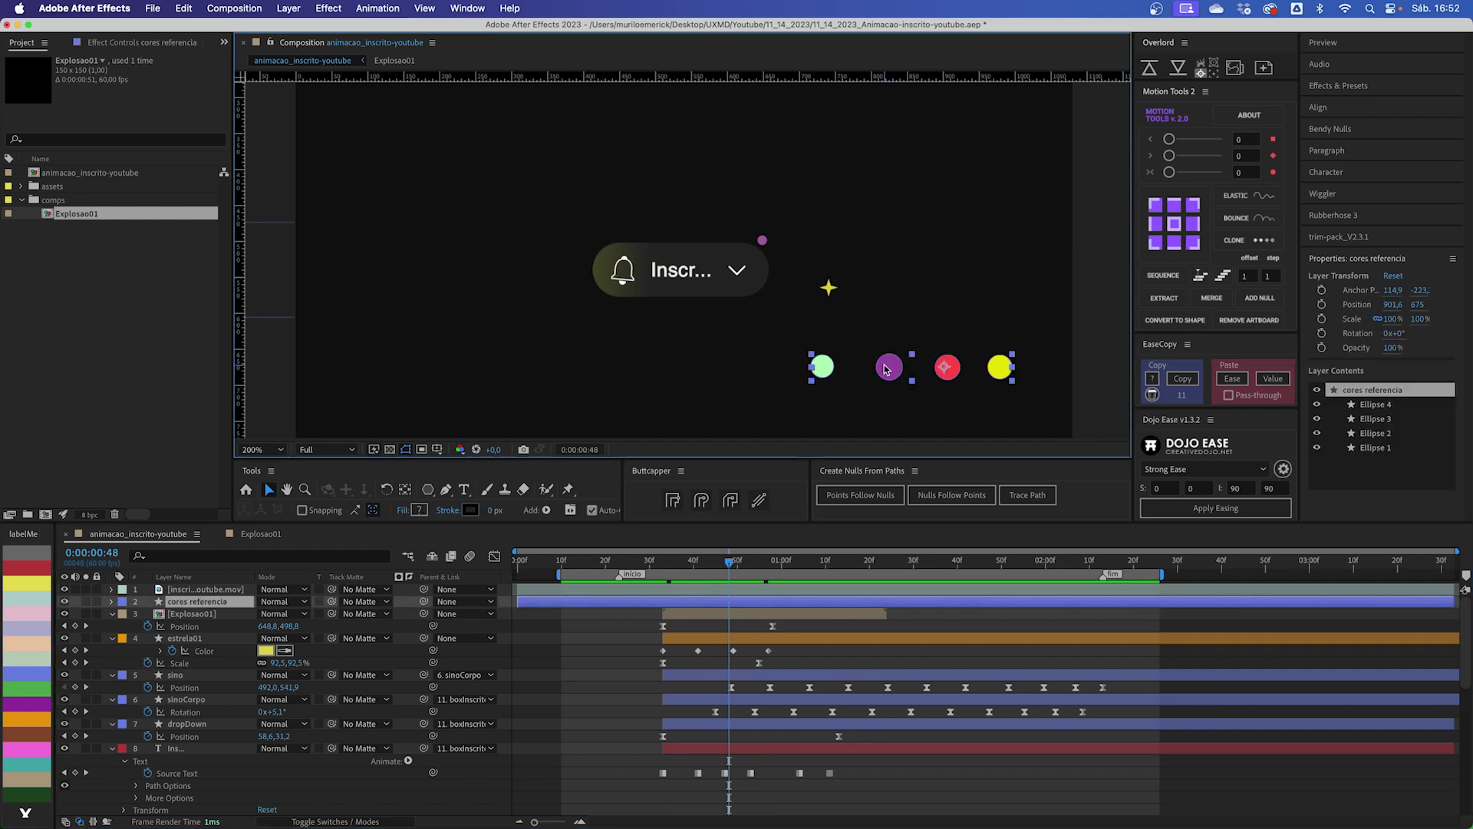
pyautogui.click(65, 603)
pyautogui.click(659, 630)
pyautogui.click(694, 628)
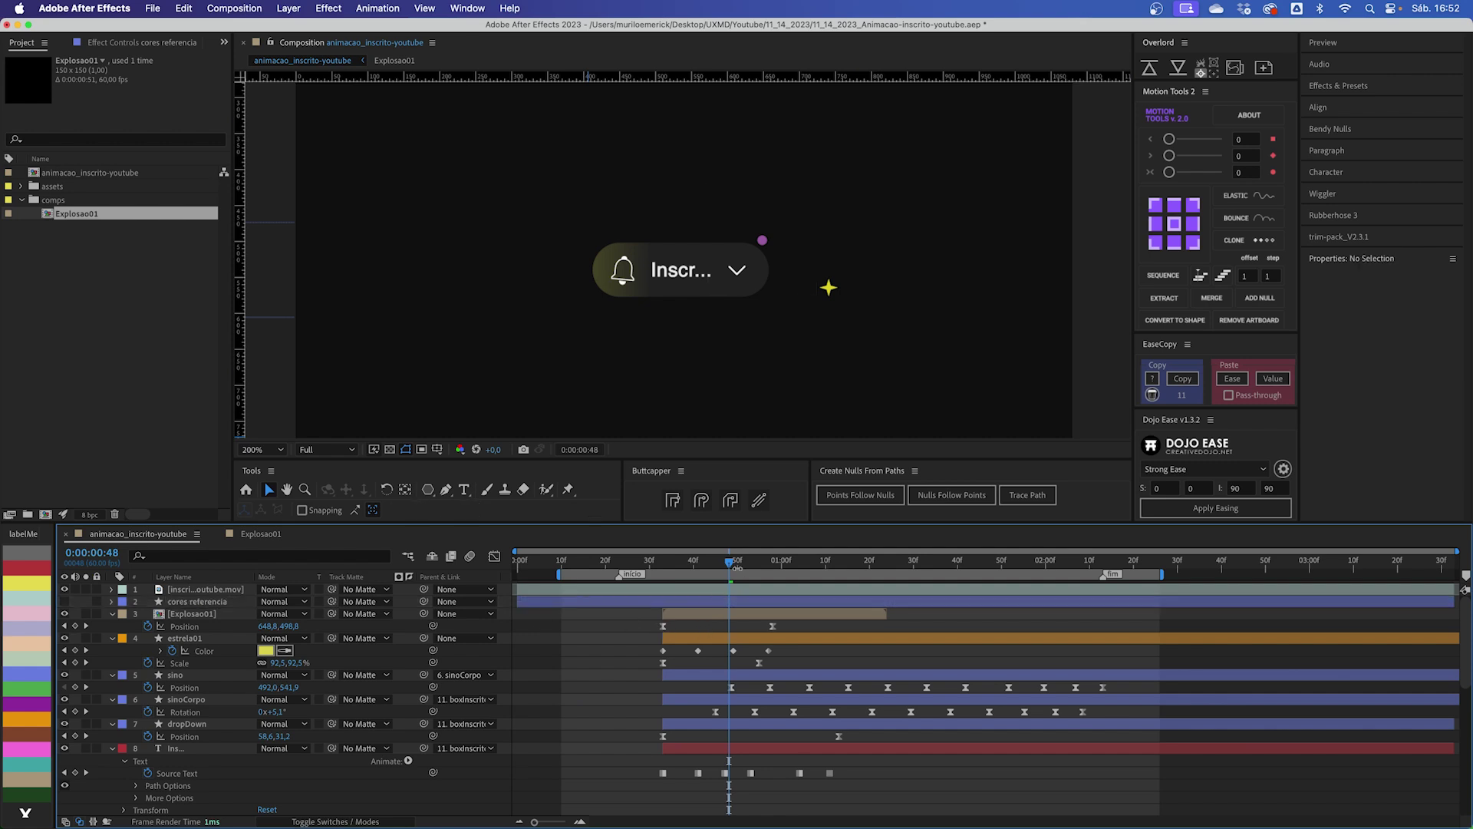
# Step: Add a Position keyframe to the estrela01 layer at 0:00:00:33
pyautogui.click(726, 637)
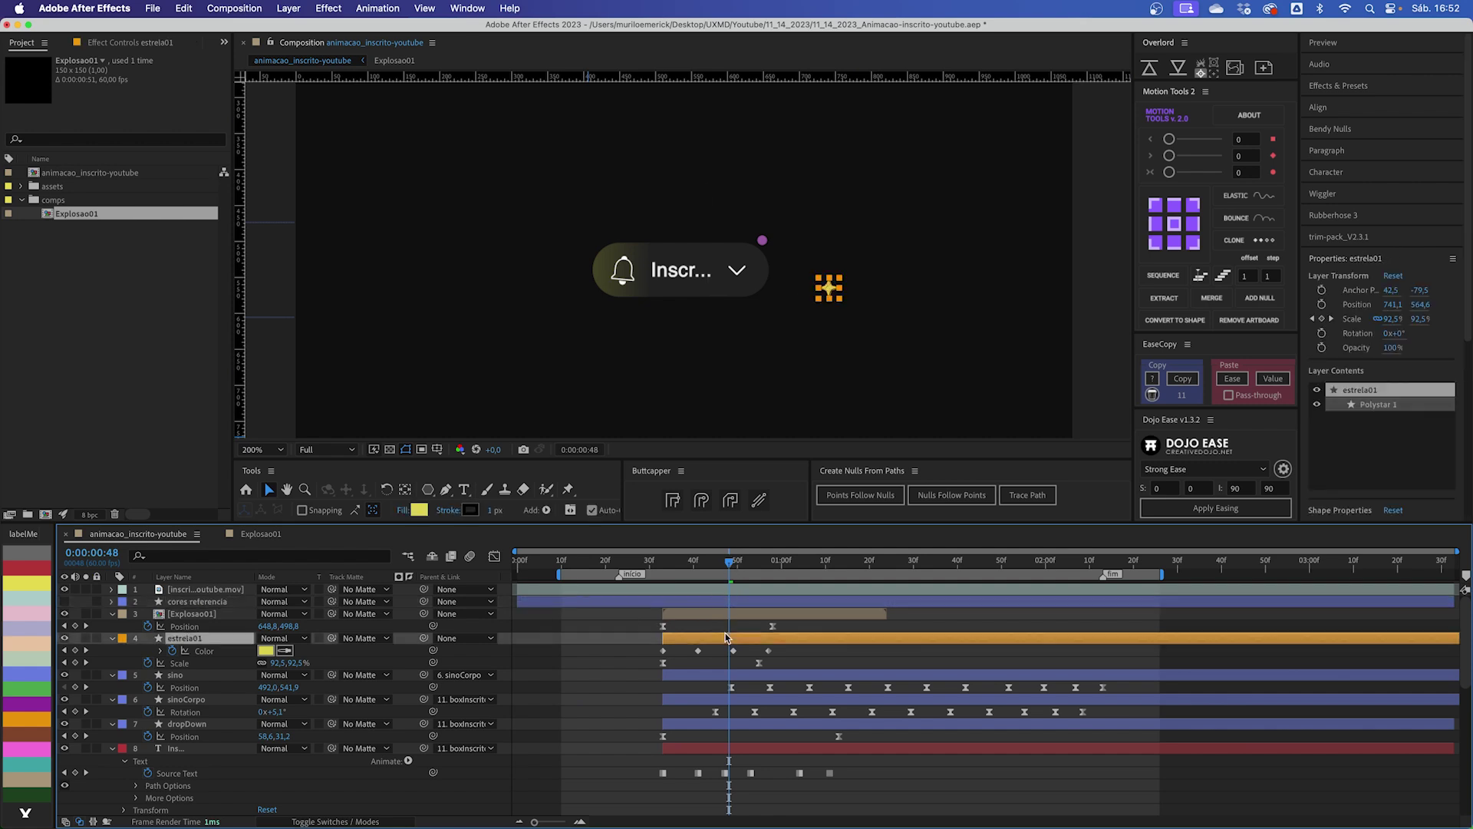
pyautogui.click(676, 565)
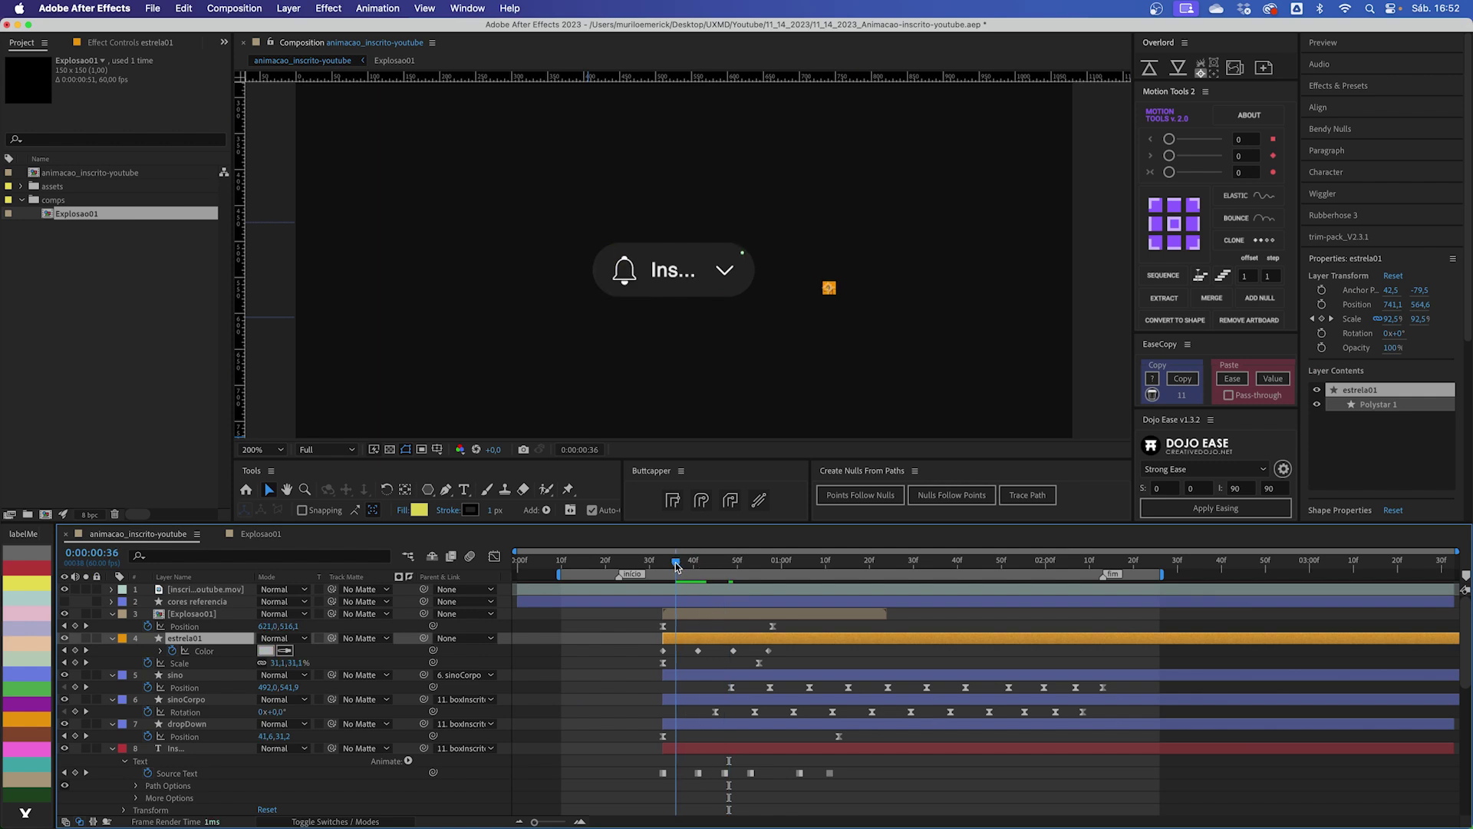
pyautogui.moveTo(675, 564); pyautogui.dragTo(664, 566)
pyautogui.hotkey('alt', 'shift', 'p')
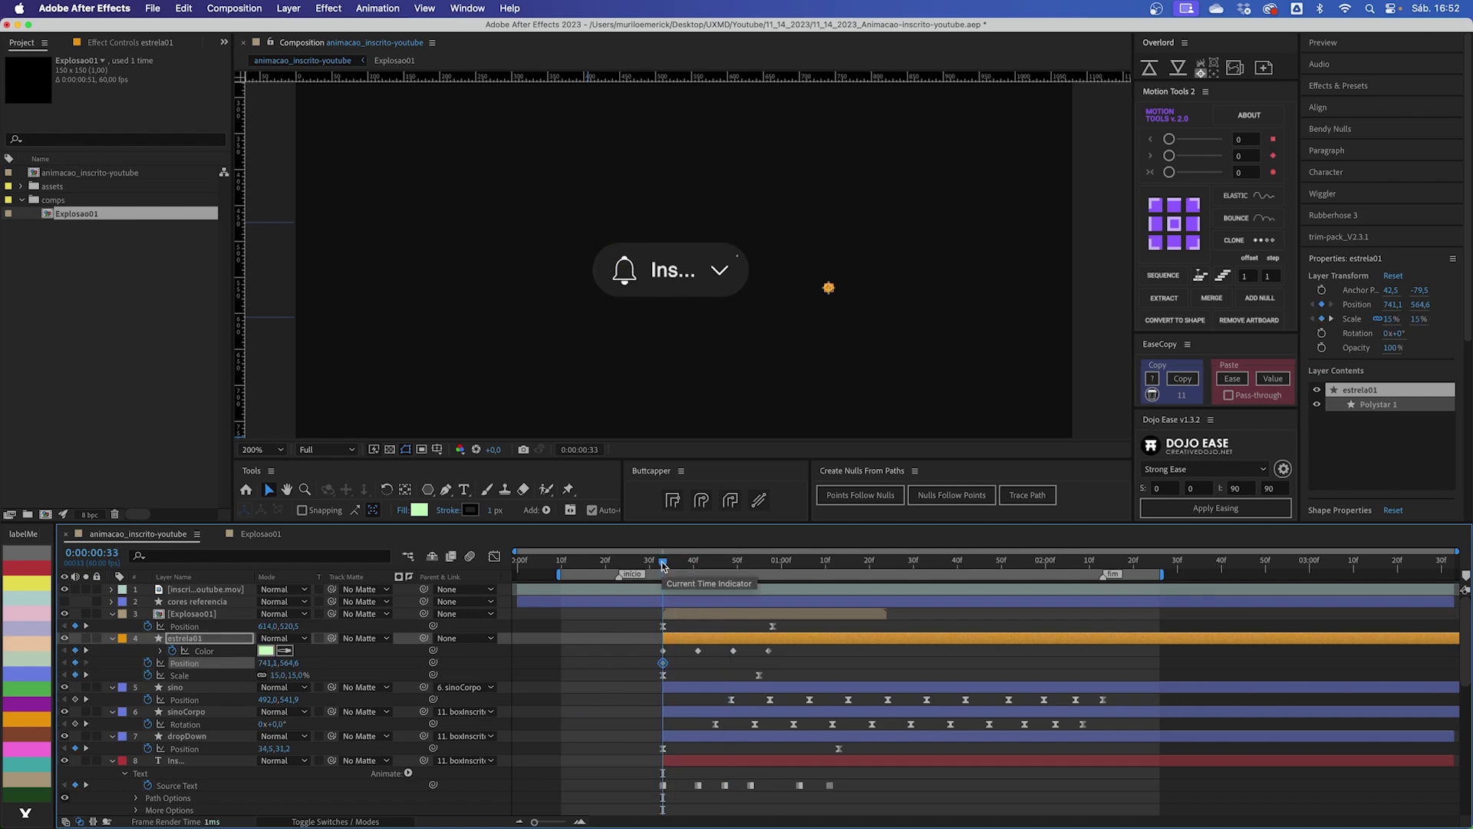
# Step: At 0:00:00:33, move the estrela01 star onto the button just below the dropdown arrow, at about 602,9, 554,6
pyautogui.scroll(2, 864, 358)
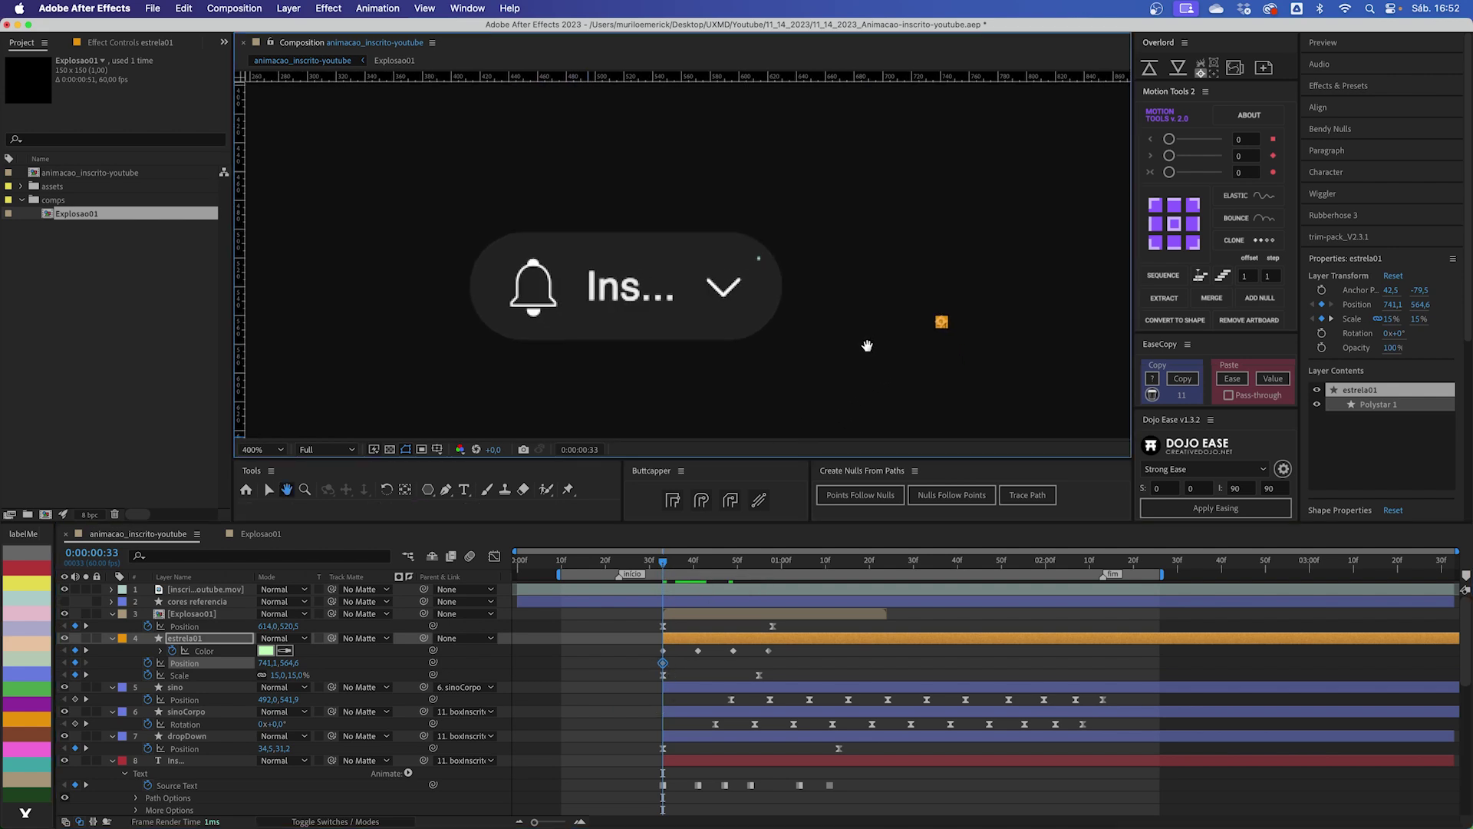
pyautogui.scroll(-2, 836, 307)
pyautogui.moveTo(803, 371); pyautogui.dragTo(778, 292)
pyautogui.press('v')
pyautogui.moveTo(663, 565)
pyautogui.mouseDown()
pyautogui.moveTo(706, 564)
pyautogui.moveTo(680, 564)
pyautogui.mouseUp()
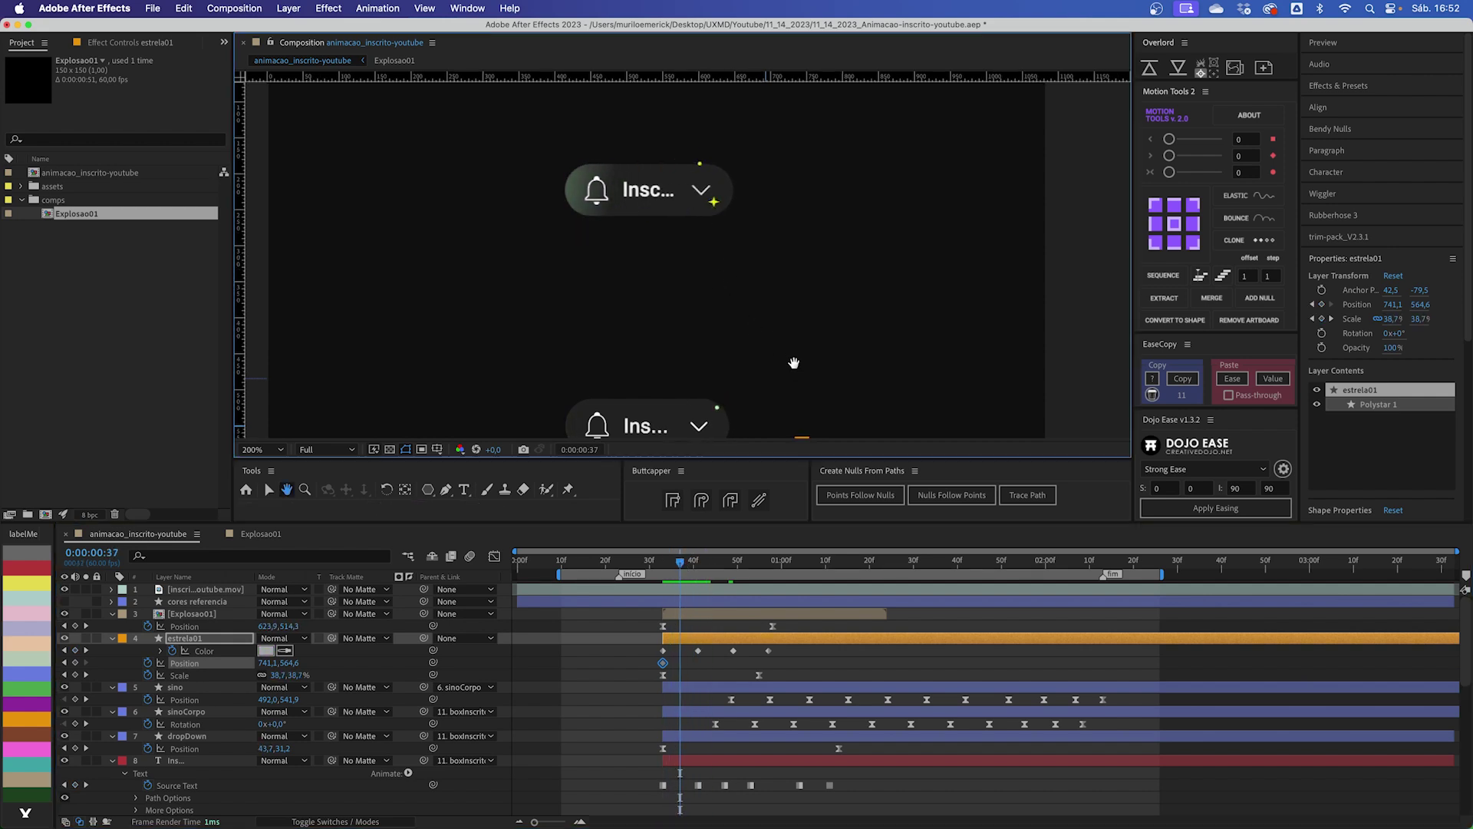
pyautogui.scroll(2, 796, 368)
pyautogui.press('h')
pyautogui.moveTo(774, 363); pyautogui.dragTo(817, 283)
pyautogui.press('v')
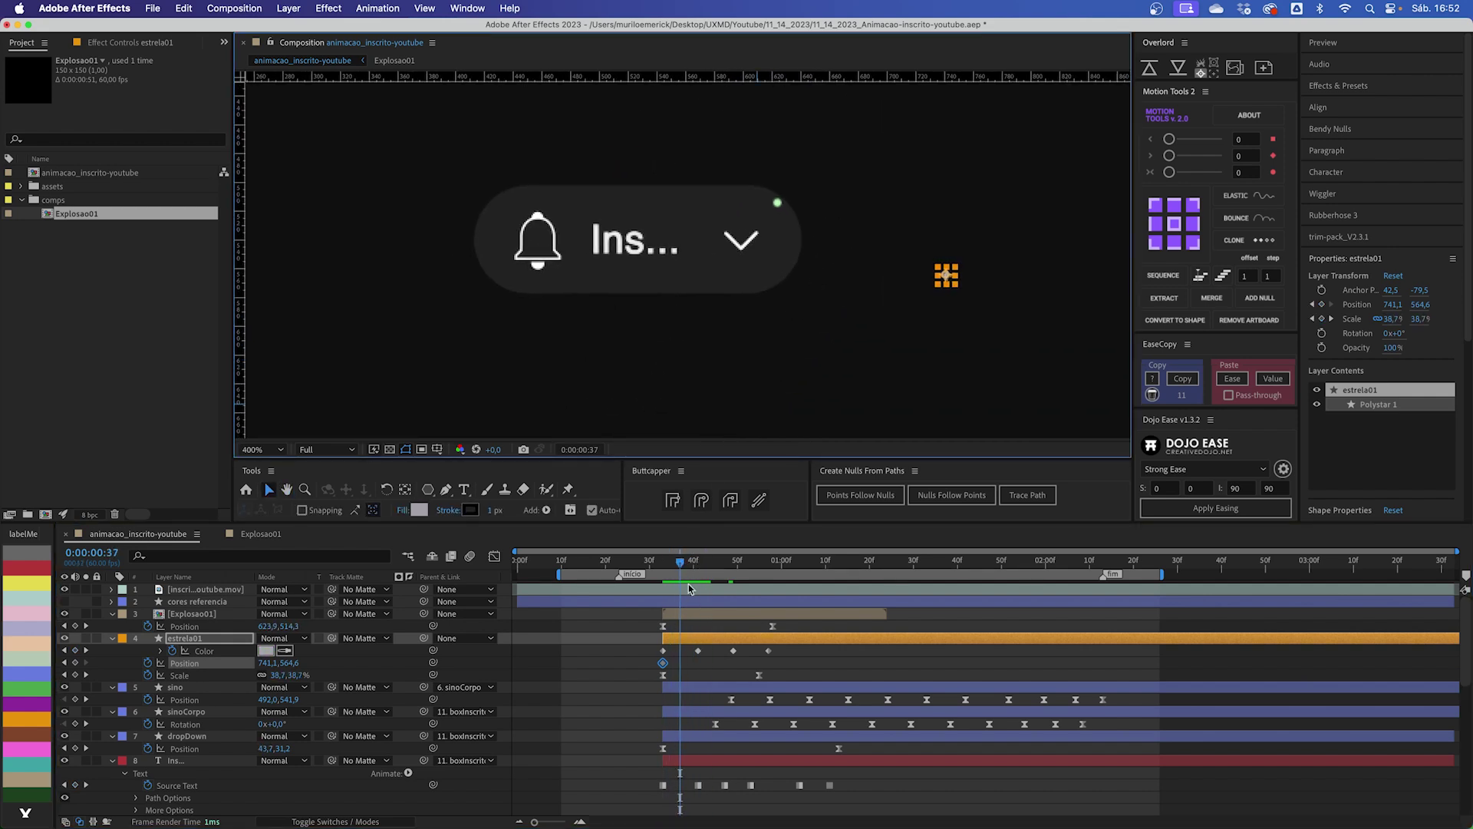
pyautogui.press('j')
pyautogui.scroll(2, 780, 312)
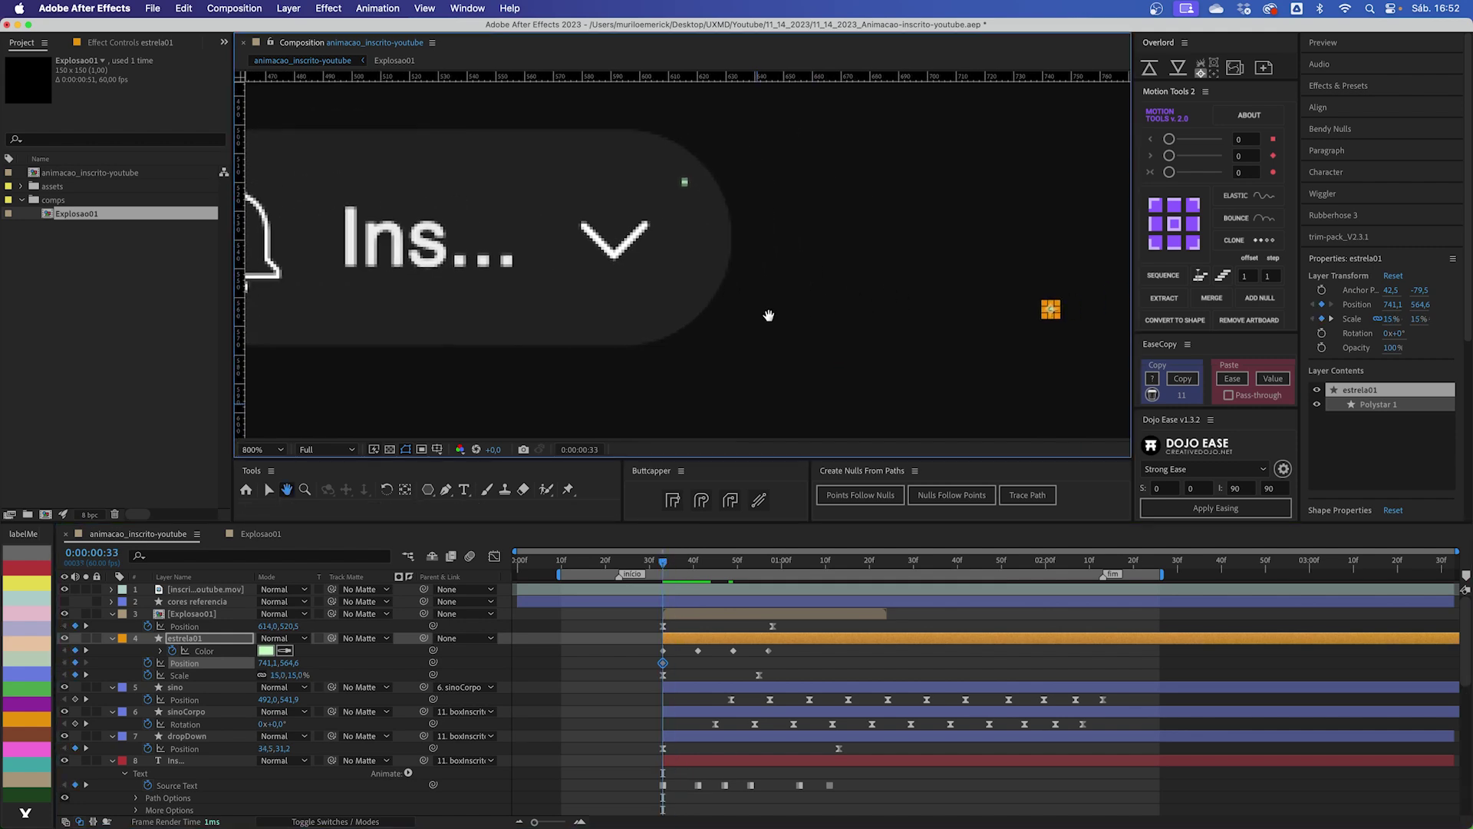
pyautogui.moveTo(1033, 314); pyautogui.dragTo(644, 285)
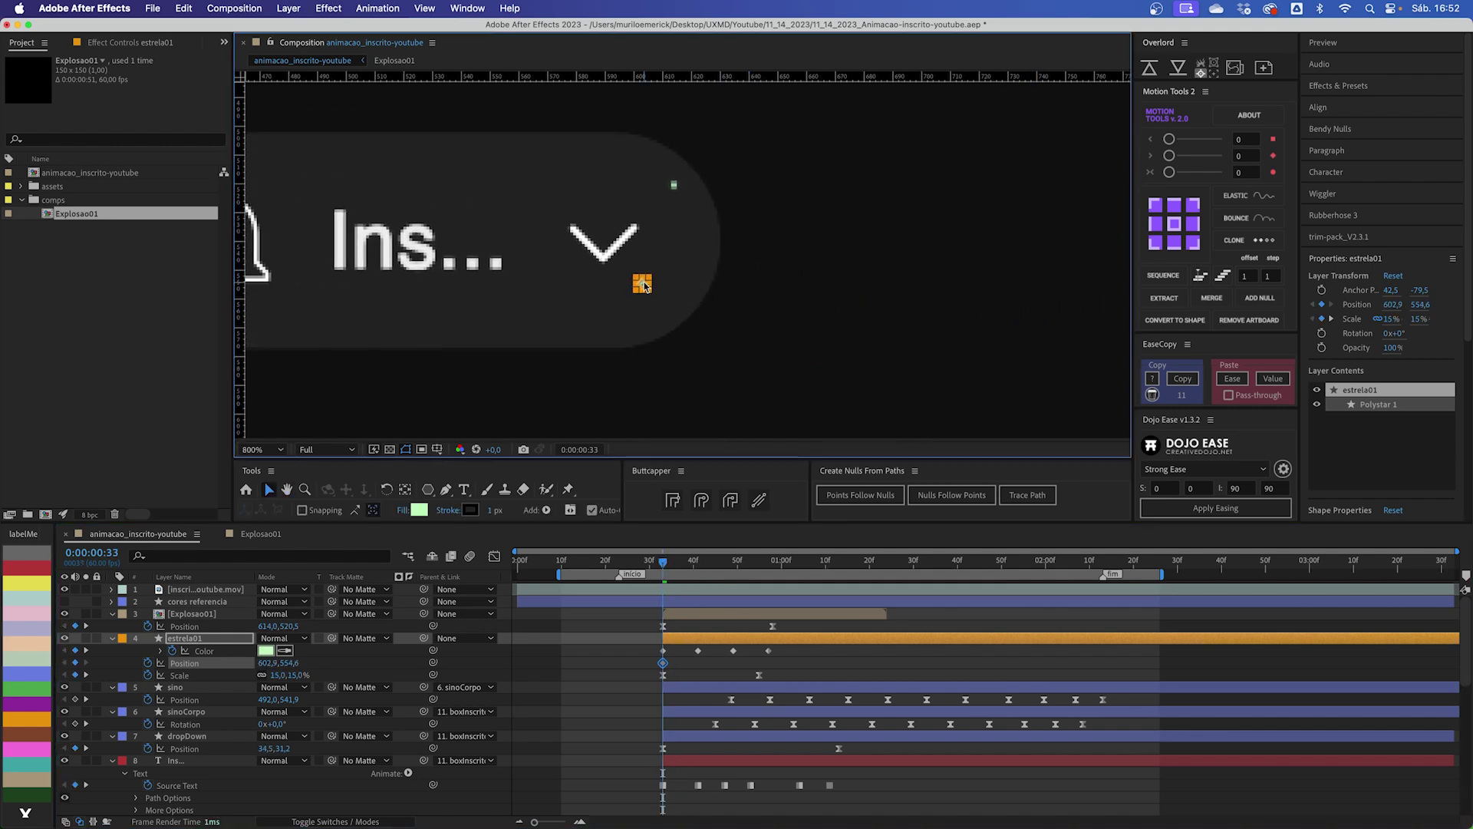
pyautogui.press(',')
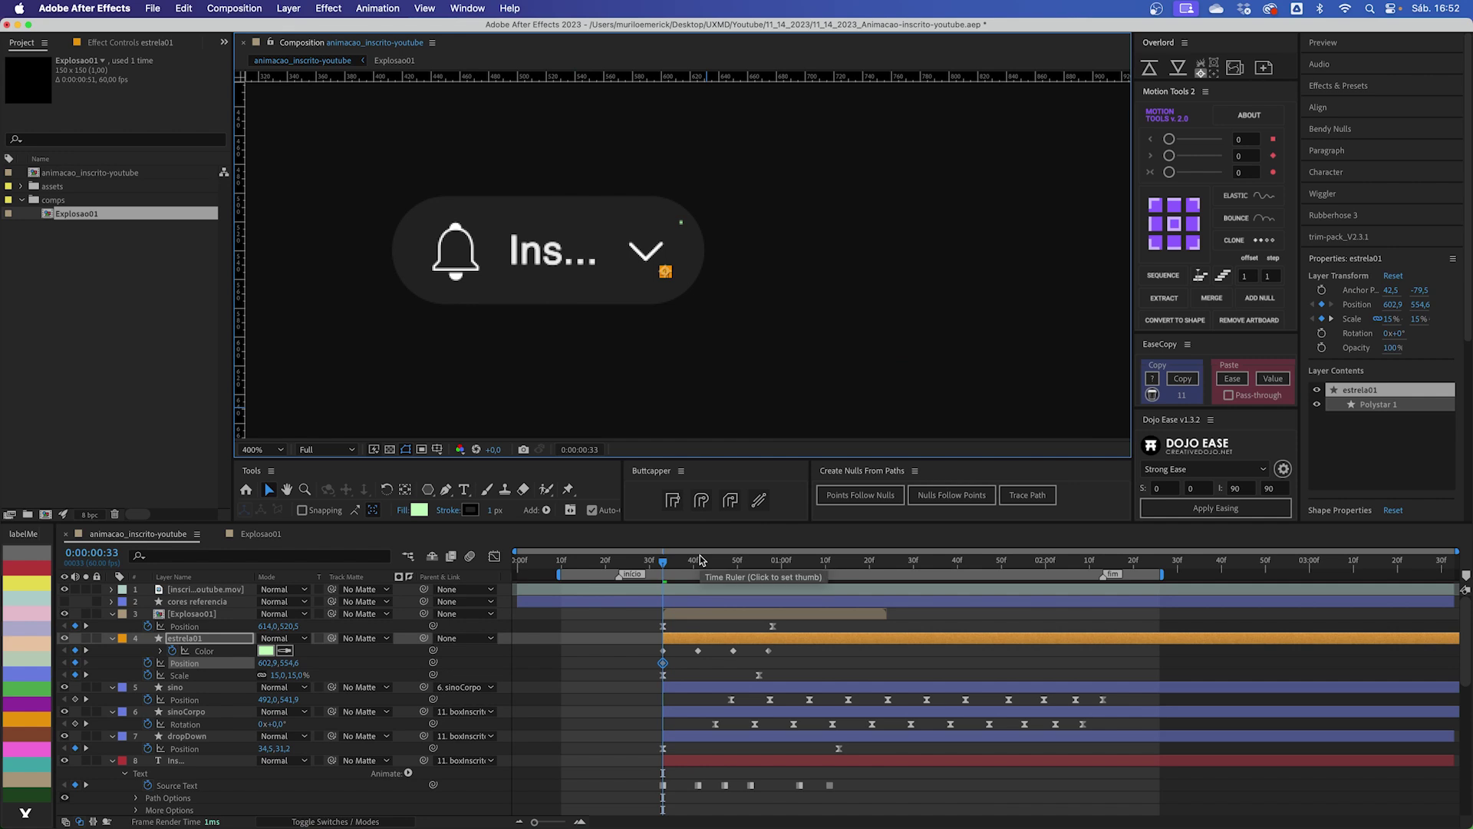
# Step: At 0:00:00:58, move the star diagonally outside the button's lower-right edge to about 660,9, 589,6 and trim the layer's end there
pyautogui.press('space')
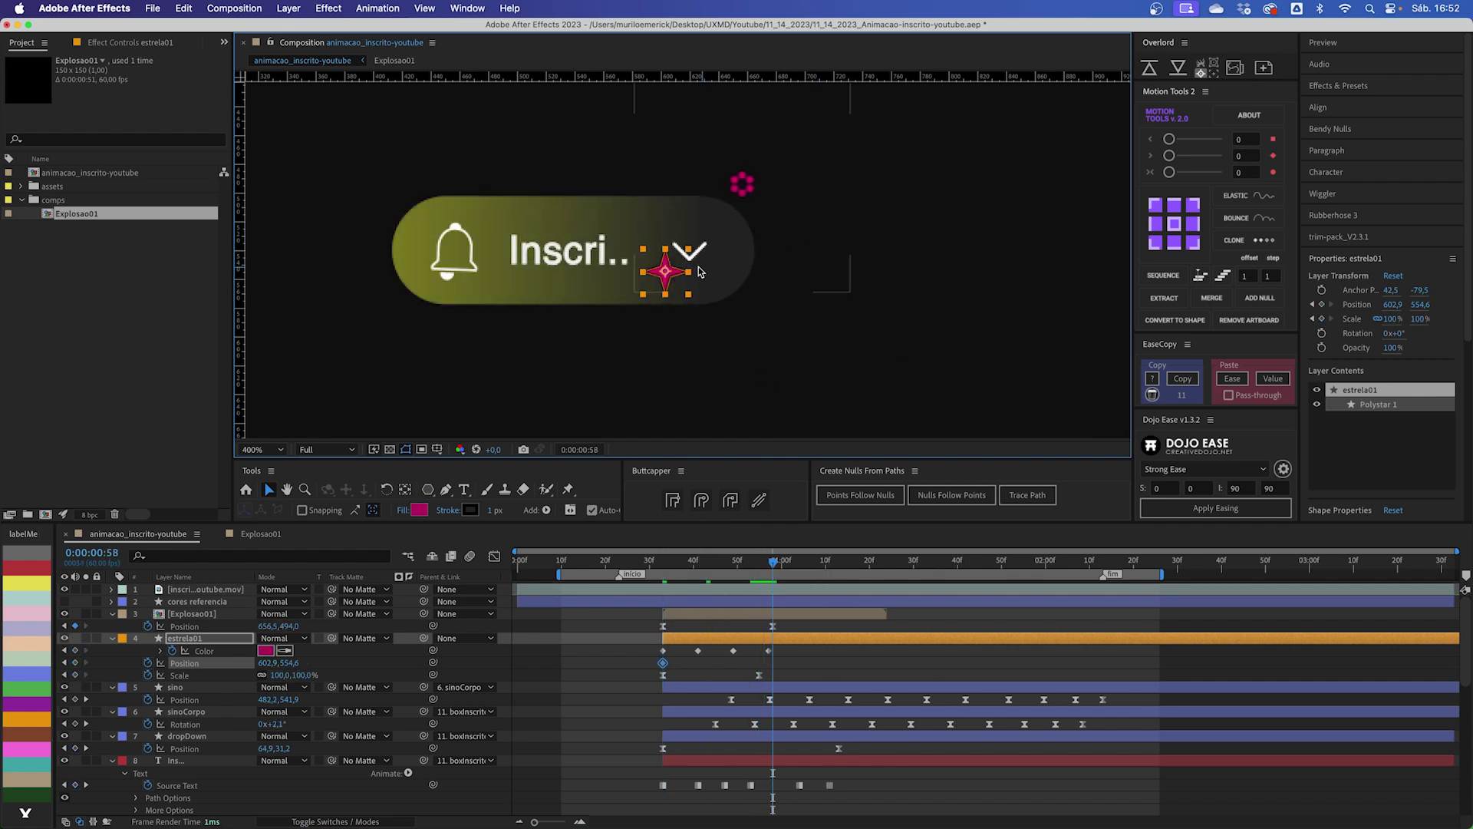
pyautogui.moveTo(665, 270); pyautogui.dragTo(749, 322)
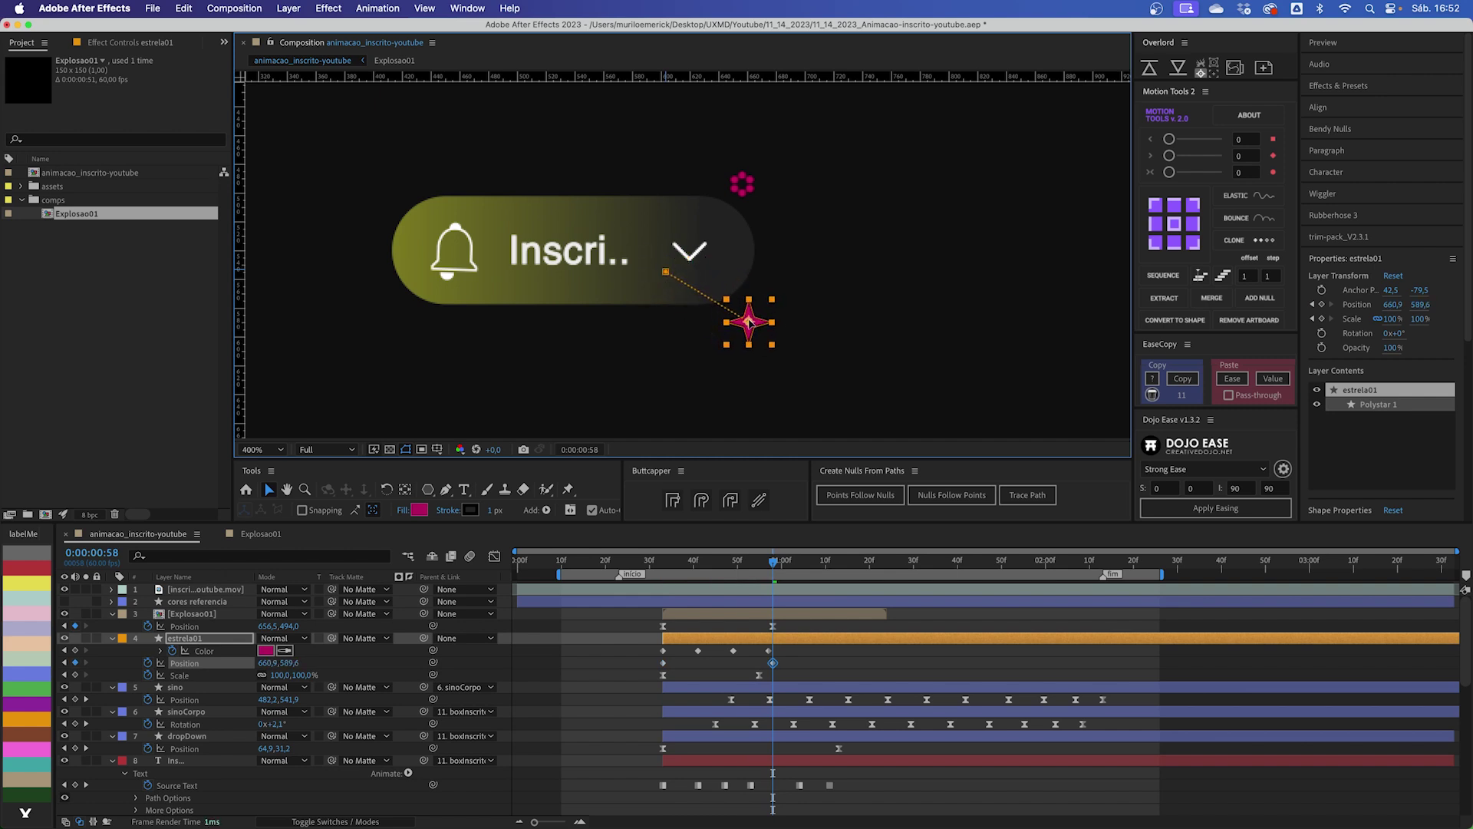
pyautogui.click(817, 639)
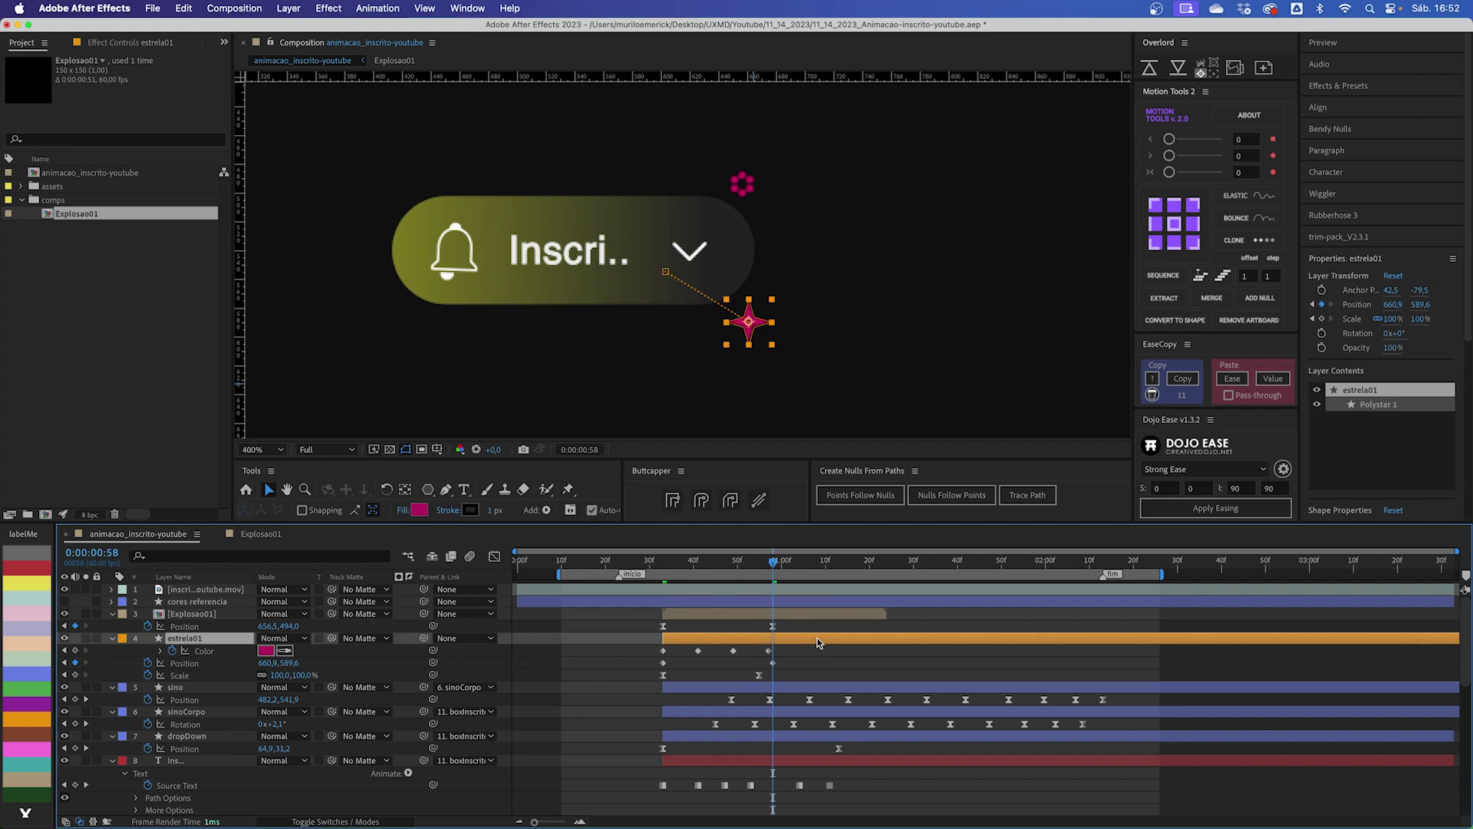
pyautogui.hotkey('alt', ']')
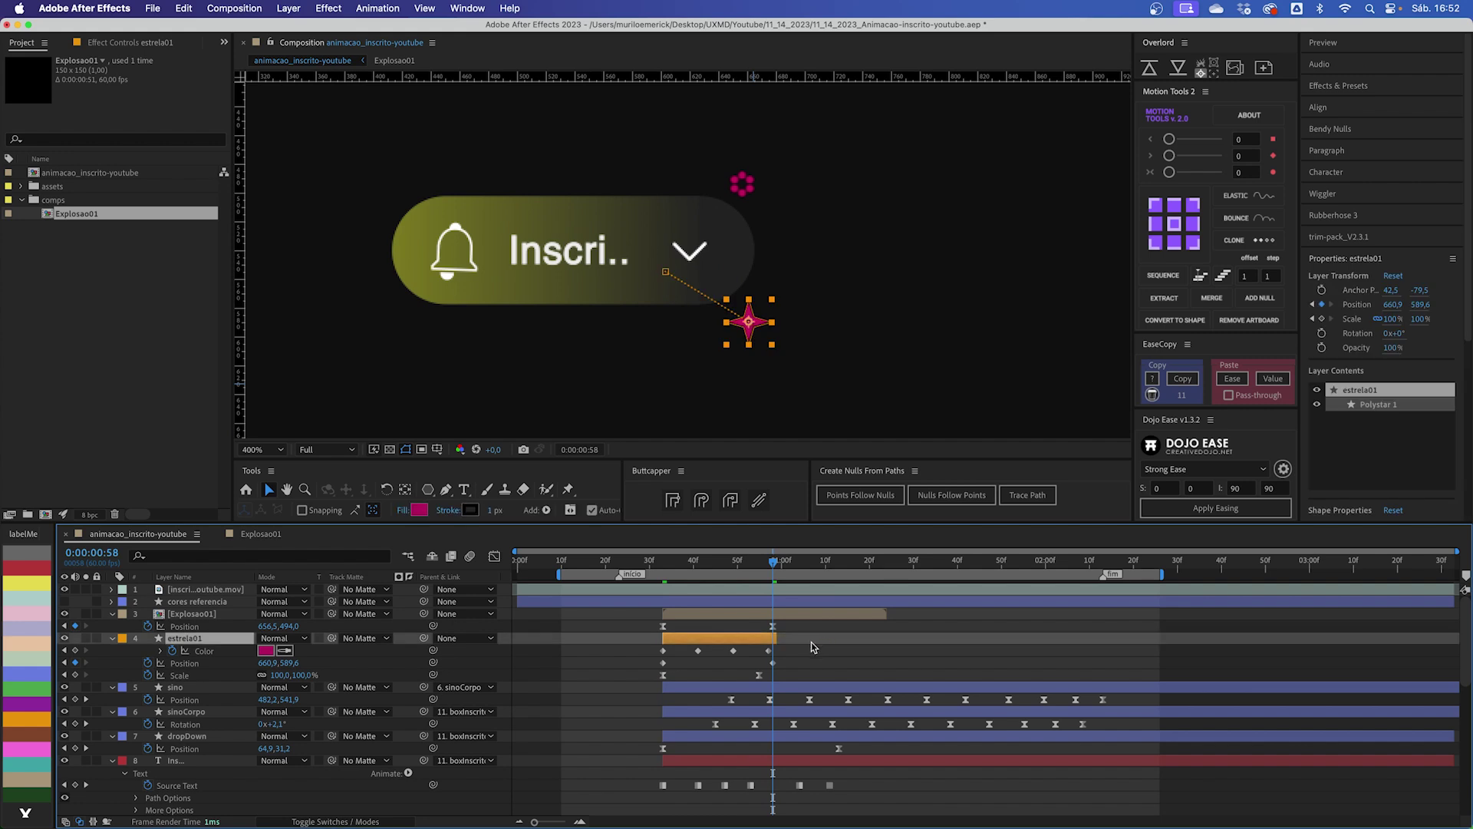
# Step: Copy the easing of Explosao01's Position keyframes with EaseCopy, apply it to estrela01's Position keyframes, and check the speed graph
pyautogui.click(812, 642)
pyautogui.moveTo(659, 631); pyautogui.dragTo(766, 631)
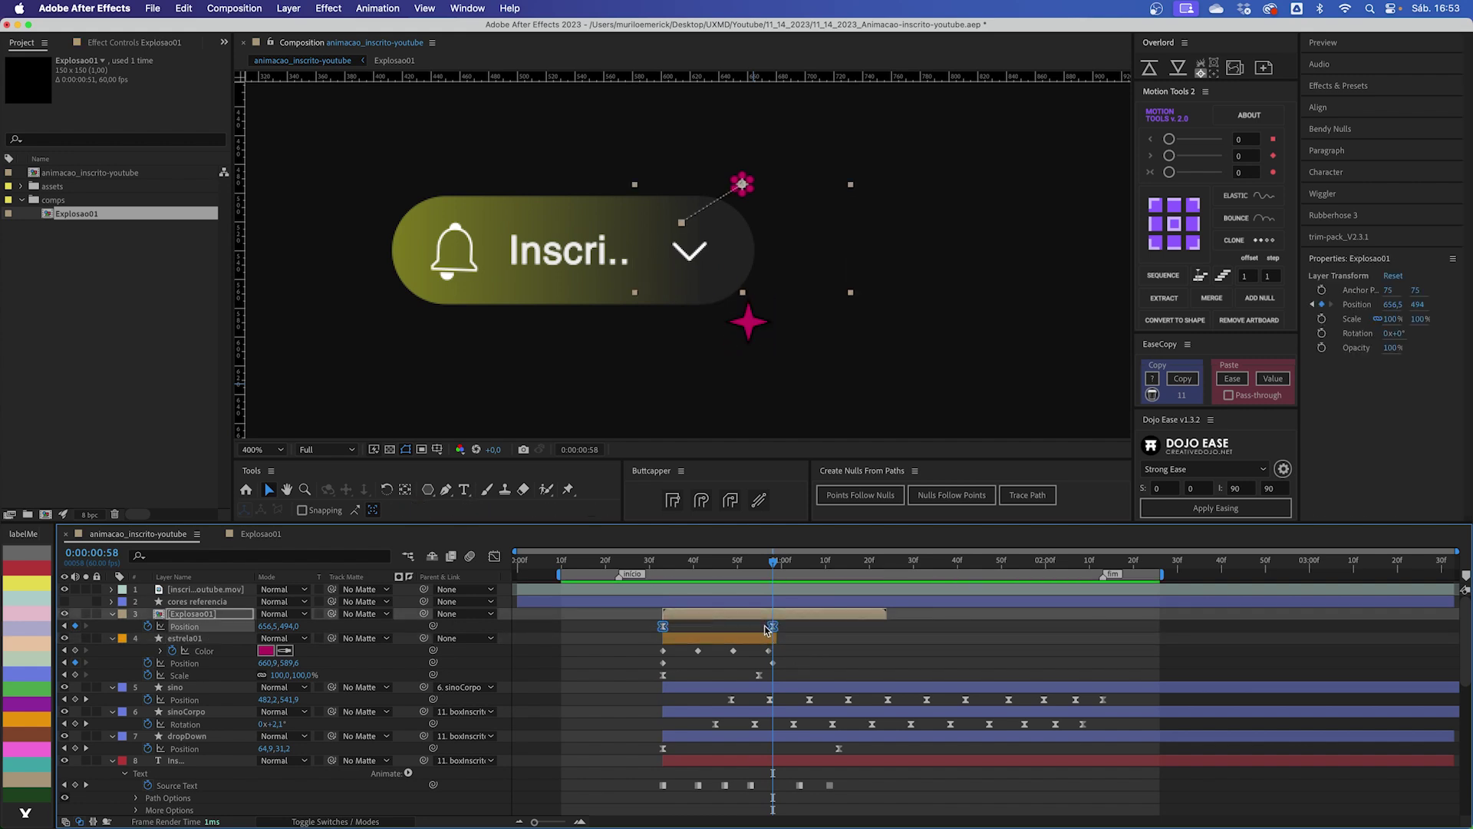
pyautogui.click(1188, 379)
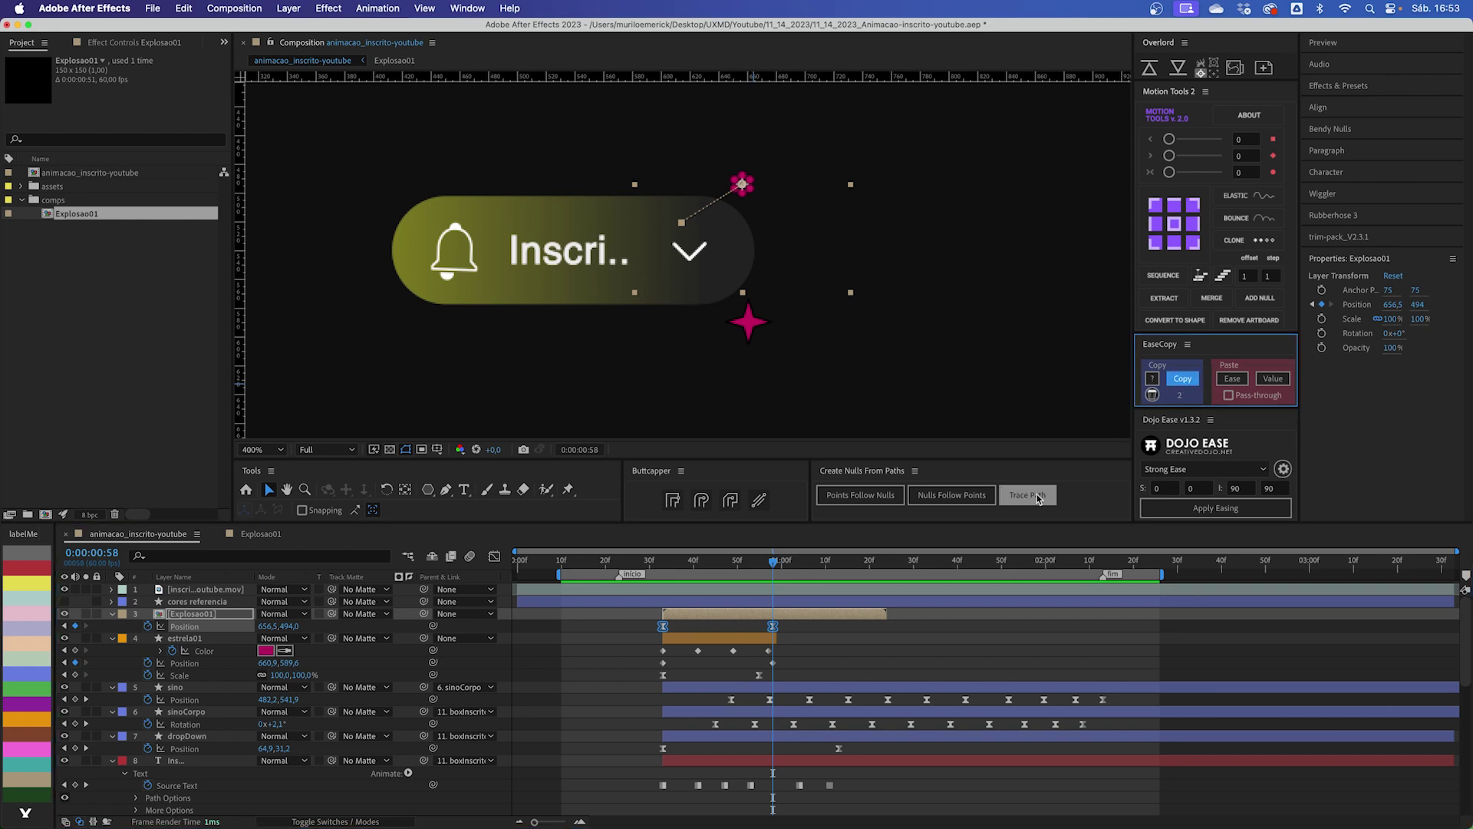
pyautogui.click(774, 663)
pyautogui.moveTo(776, 666); pyautogui.dragTo(657, 660)
pyautogui.click(1232, 378)
pyautogui.hotkey('shift', 'F3')
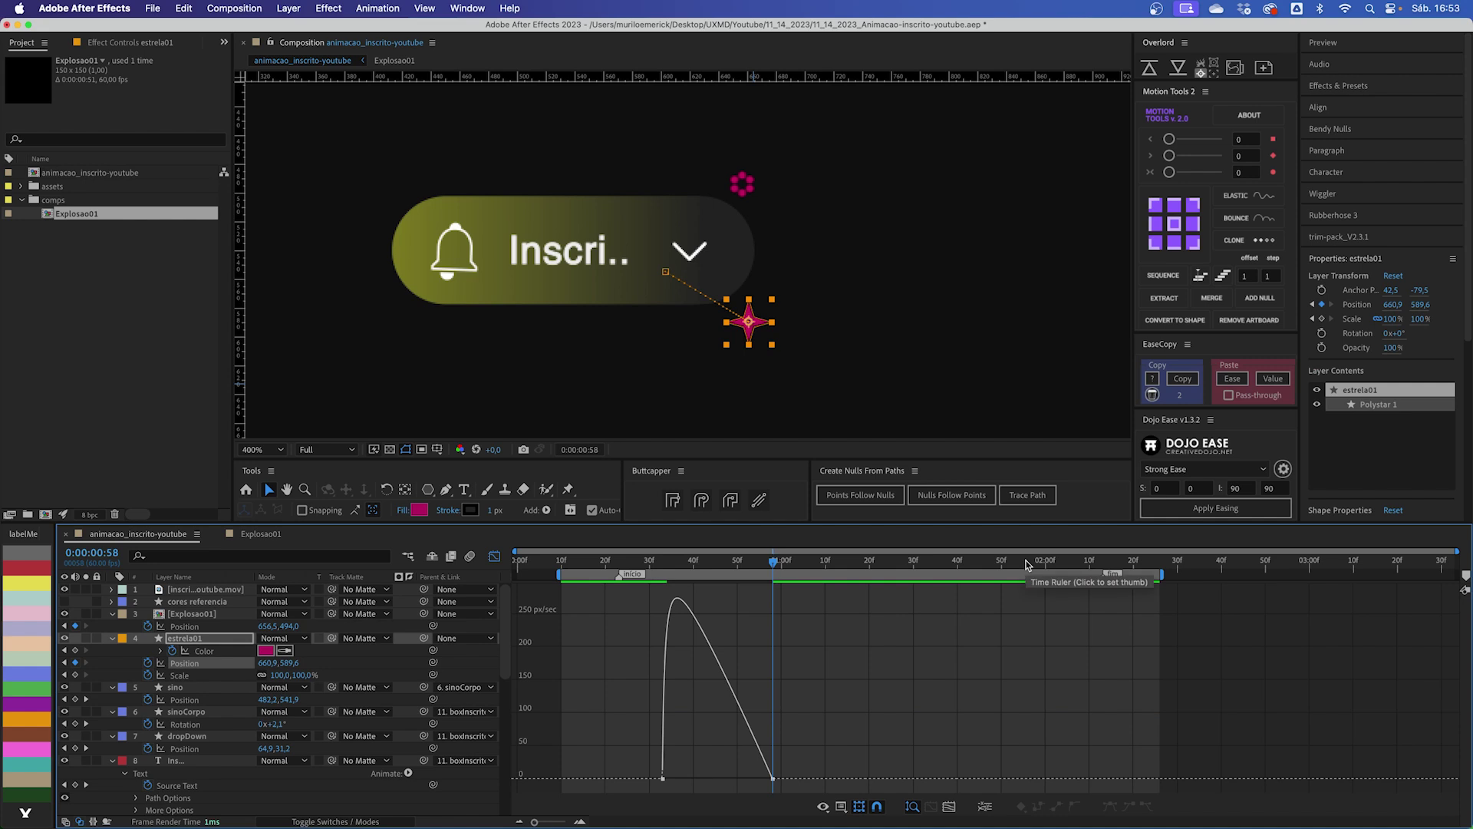
pyautogui.hotkey('shift', 'F3')
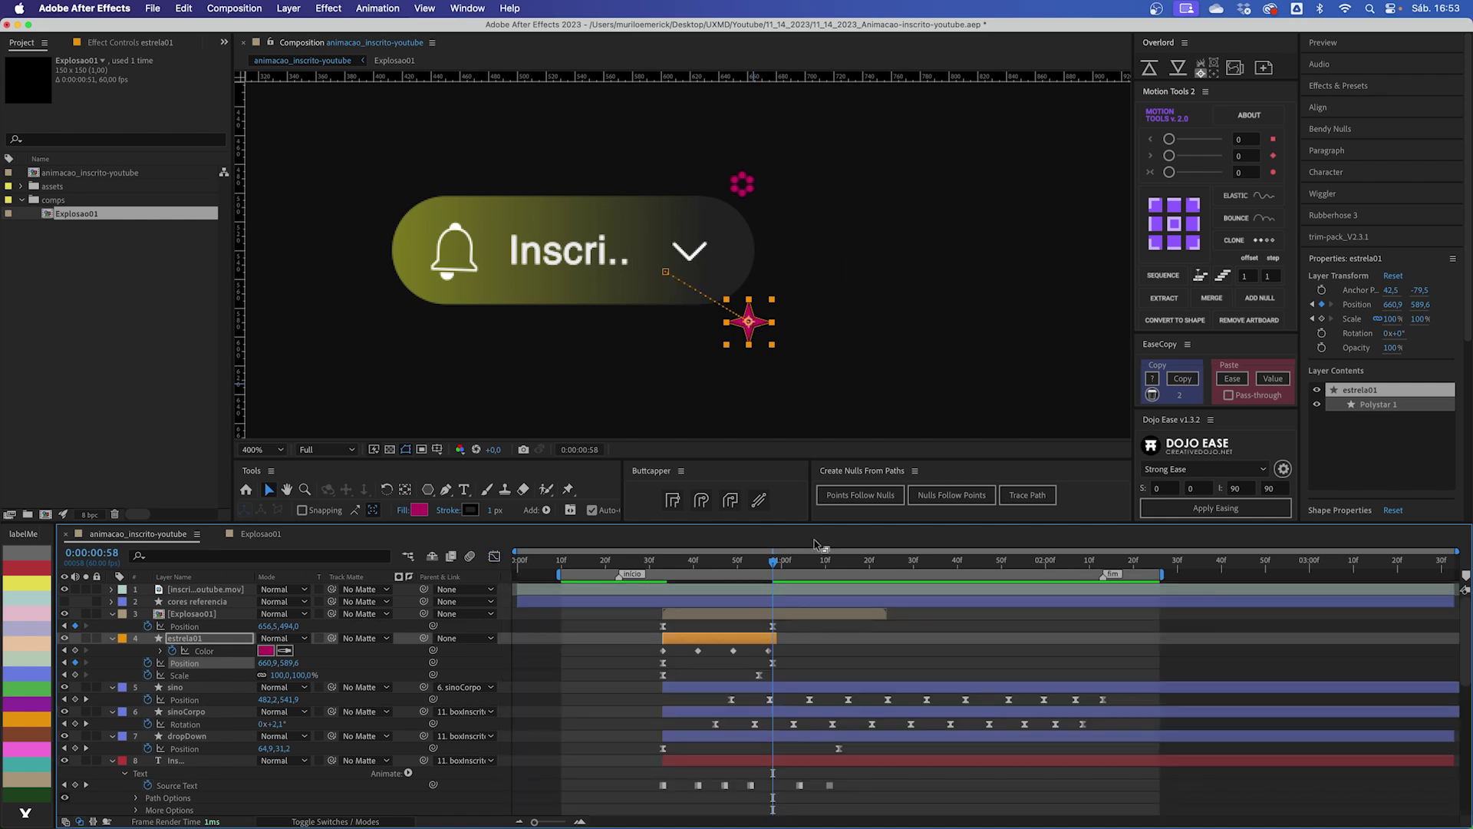
# Step: Play back the animation from about 0:00:00:33 and review how the star's movement ends alongside the burst
pyautogui.click(793, 623)
pyautogui.moveTo(773, 560); pyautogui.dragTo(667, 567)
pyautogui.press('space')
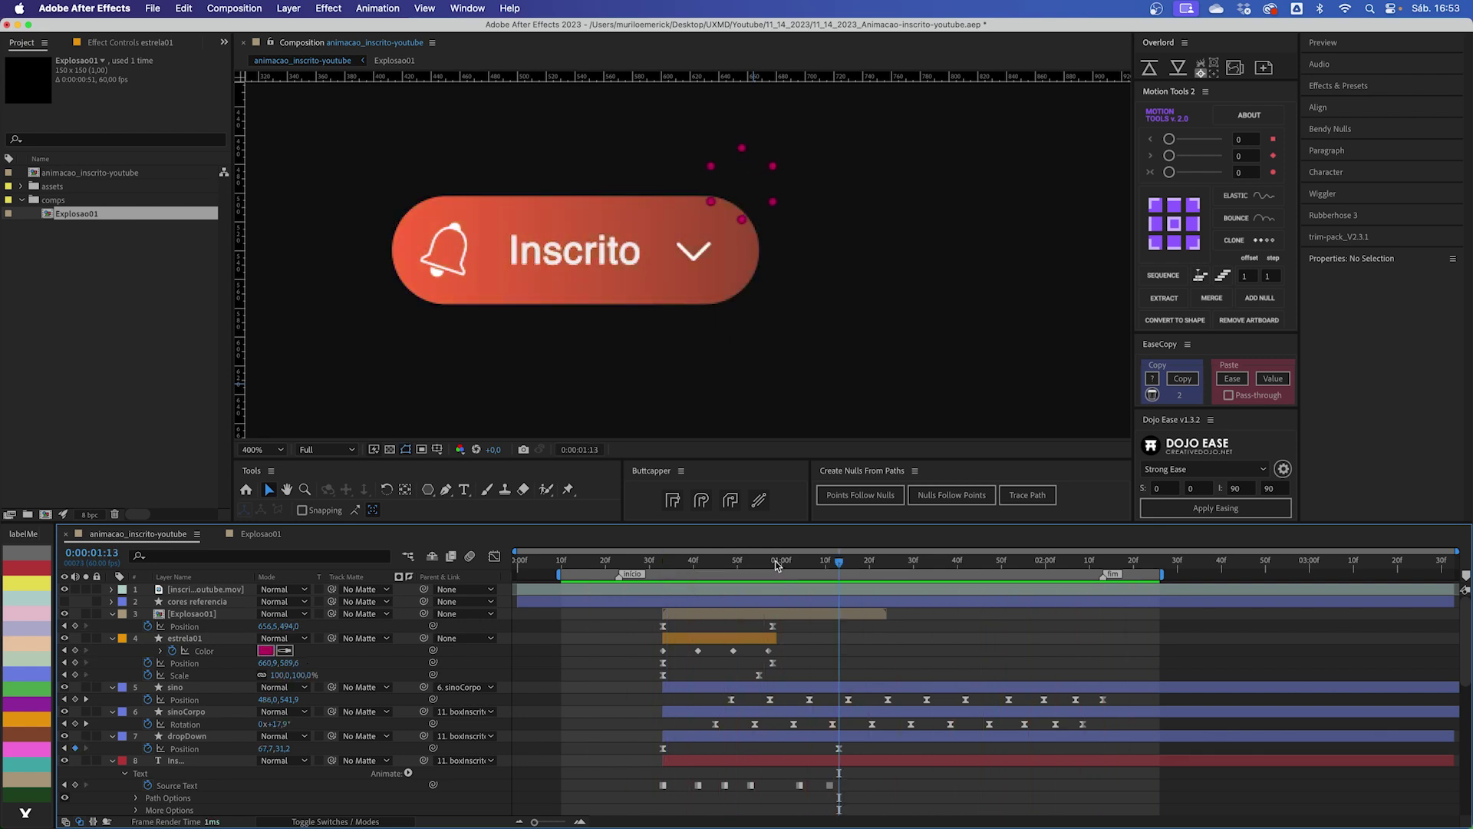
pyautogui.click(743, 568)
pyautogui.moveTo(742, 568); pyautogui.dragTo(768, 604)
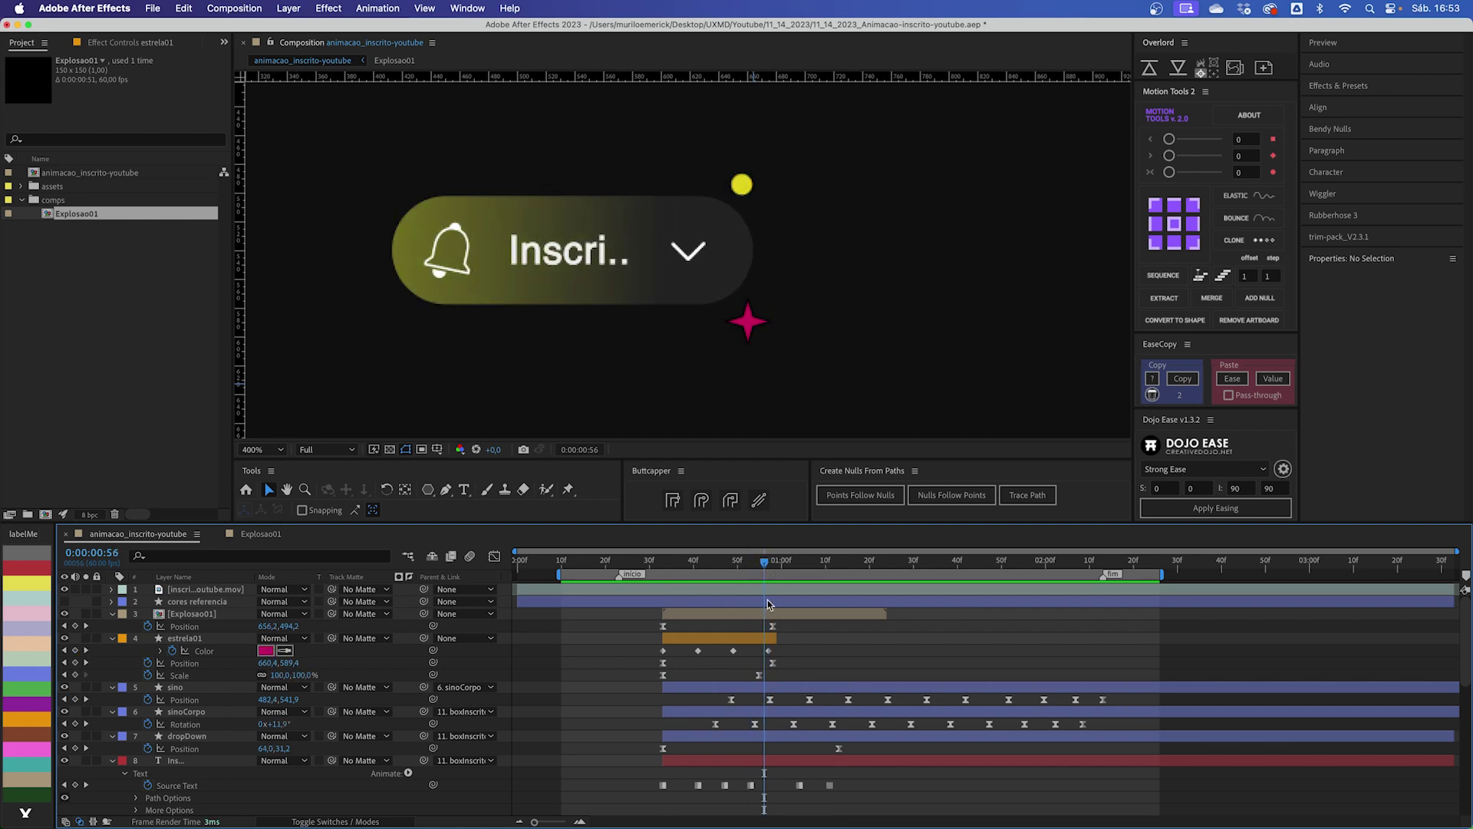
# Step: Add a 100% Opacity keyframe to estrela01 at 0:00:00:58
pyautogui.click(770, 650)
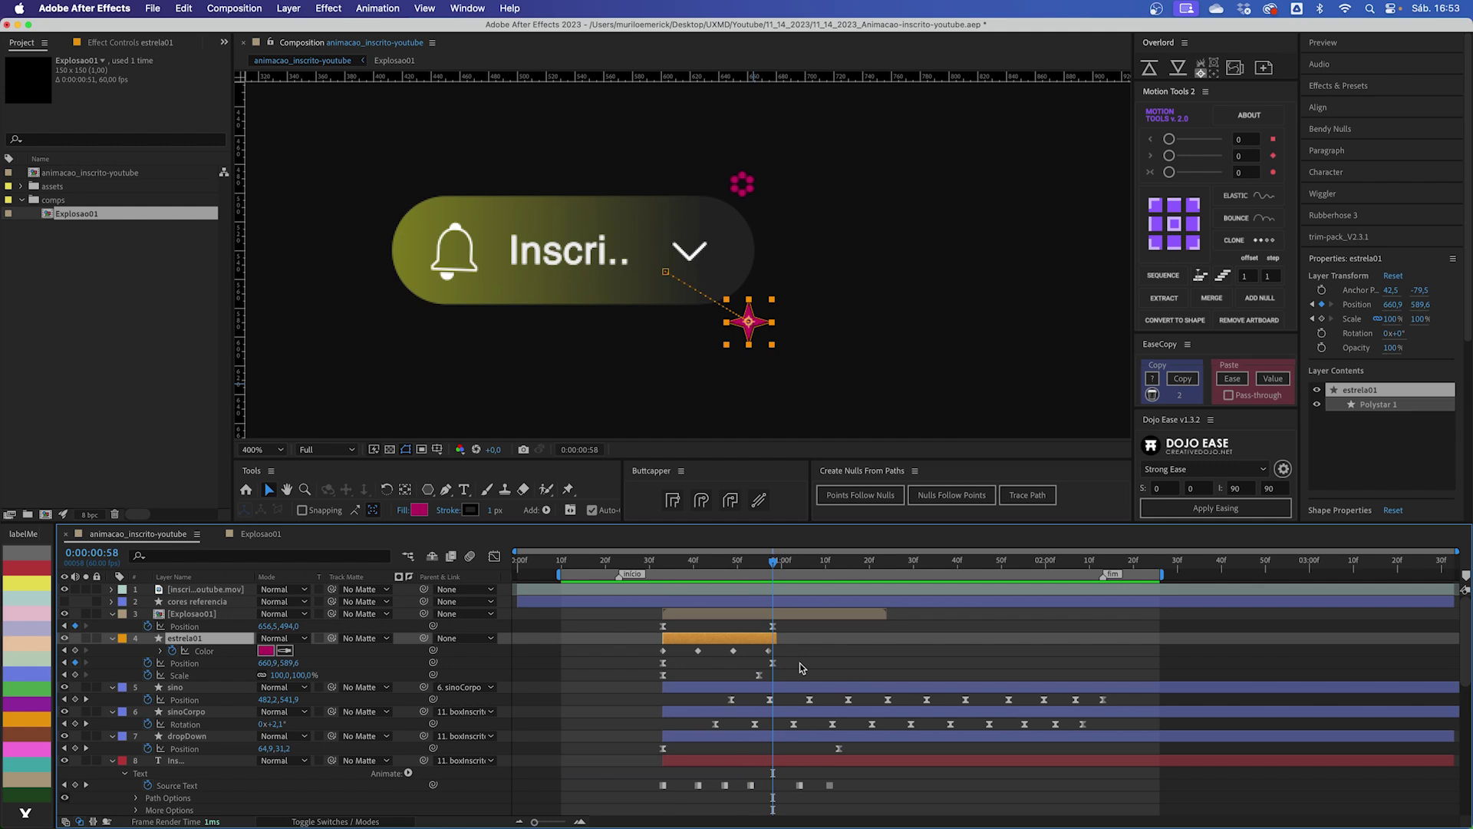
pyautogui.hotkey('alt', 'shift', 't')
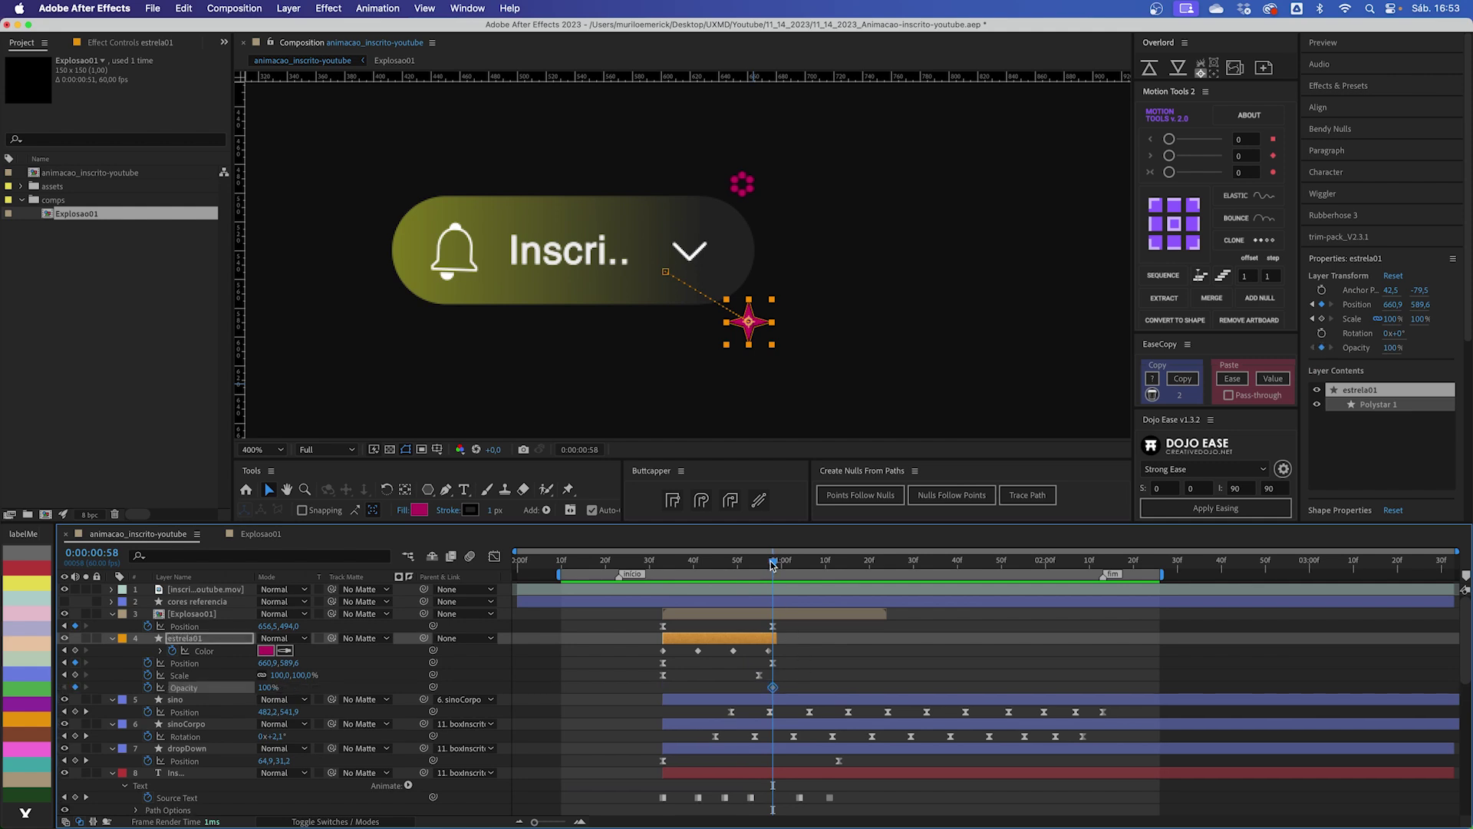
# Step: Fade out estrela01 with eased Opacity keyframes, from 100% at 0:00:00:48 to 0% at 0:00:00:58
pyautogui.moveTo(772, 561); pyautogui.dragTo(730, 565)
pyautogui.click(75, 686)
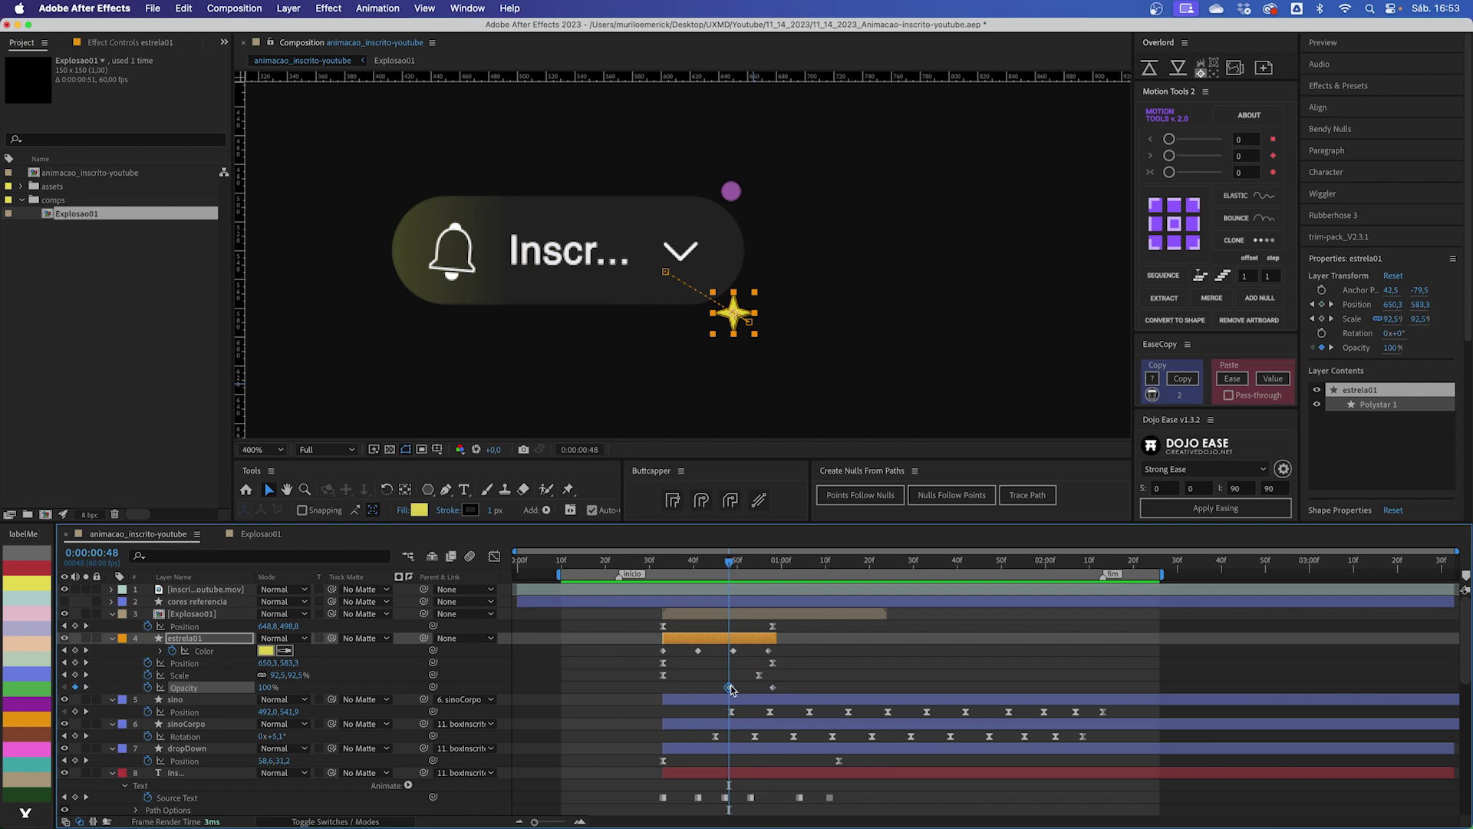
pyautogui.moveTo(732, 562); pyautogui.dragTo(776, 566)
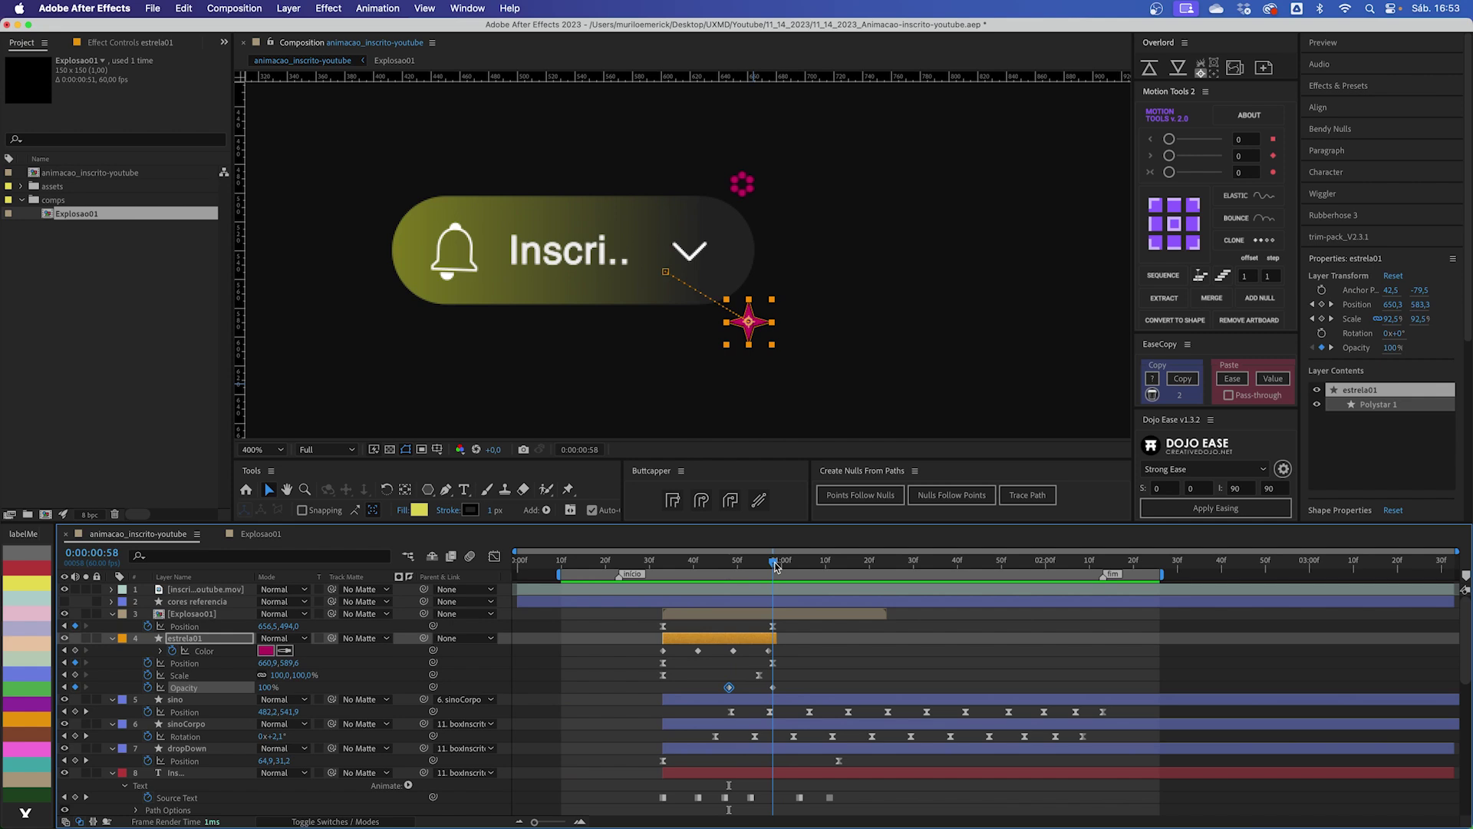
pyautogui.click(265, 687)
pyautogui.write('0')
pyautogui.press('Return')
pyautogui.keyDown('shift'); pyautogui.click(729, 688); pyautogui.keyUp('shift')
pyautogui.press('F9')
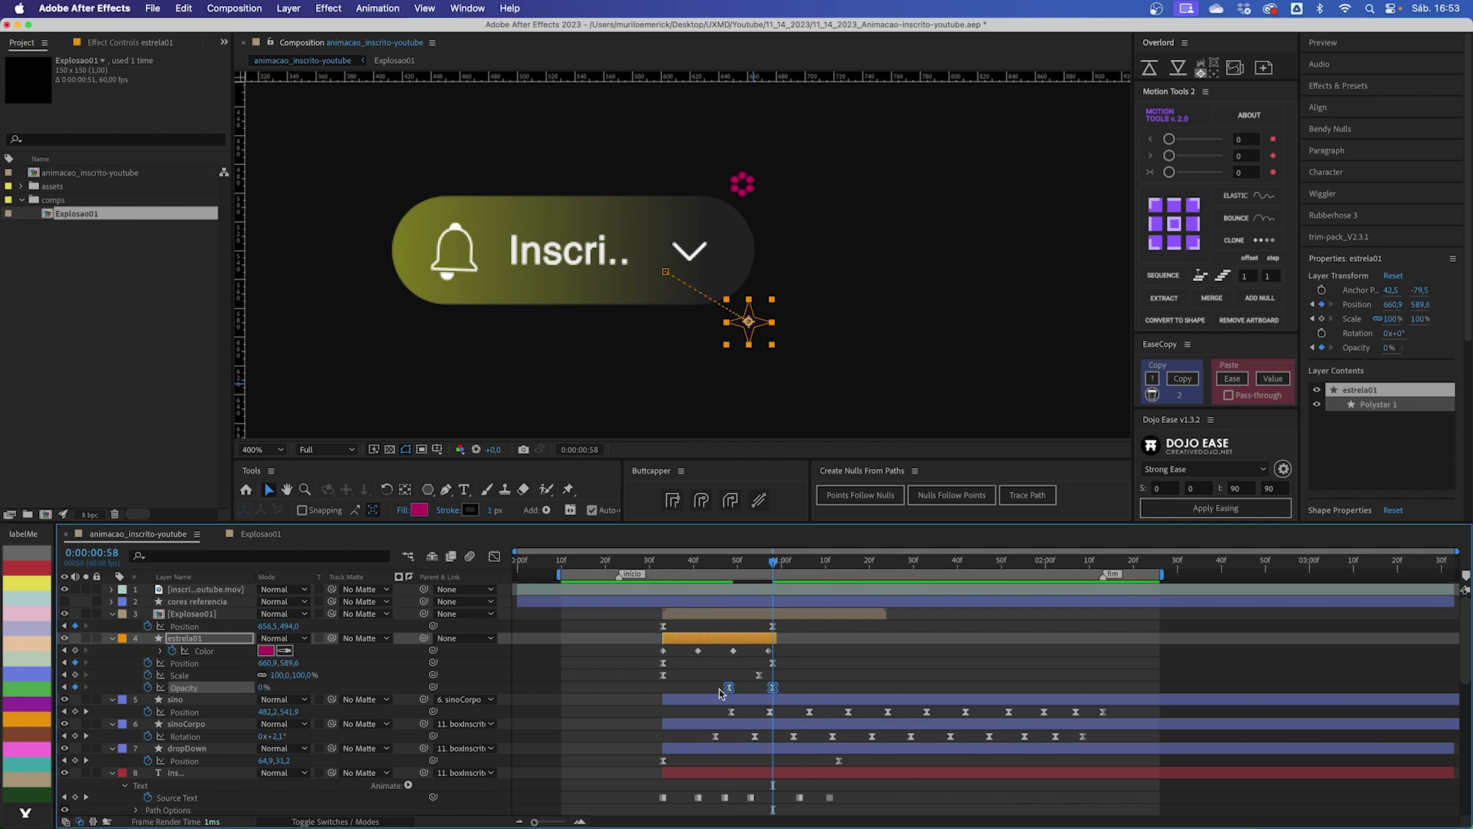
# Step: Play back the animation and review the star's fade-out beside the burst, both up close and in the full composition
pyautogui.click(815, 673)
pyautogui.press('space')
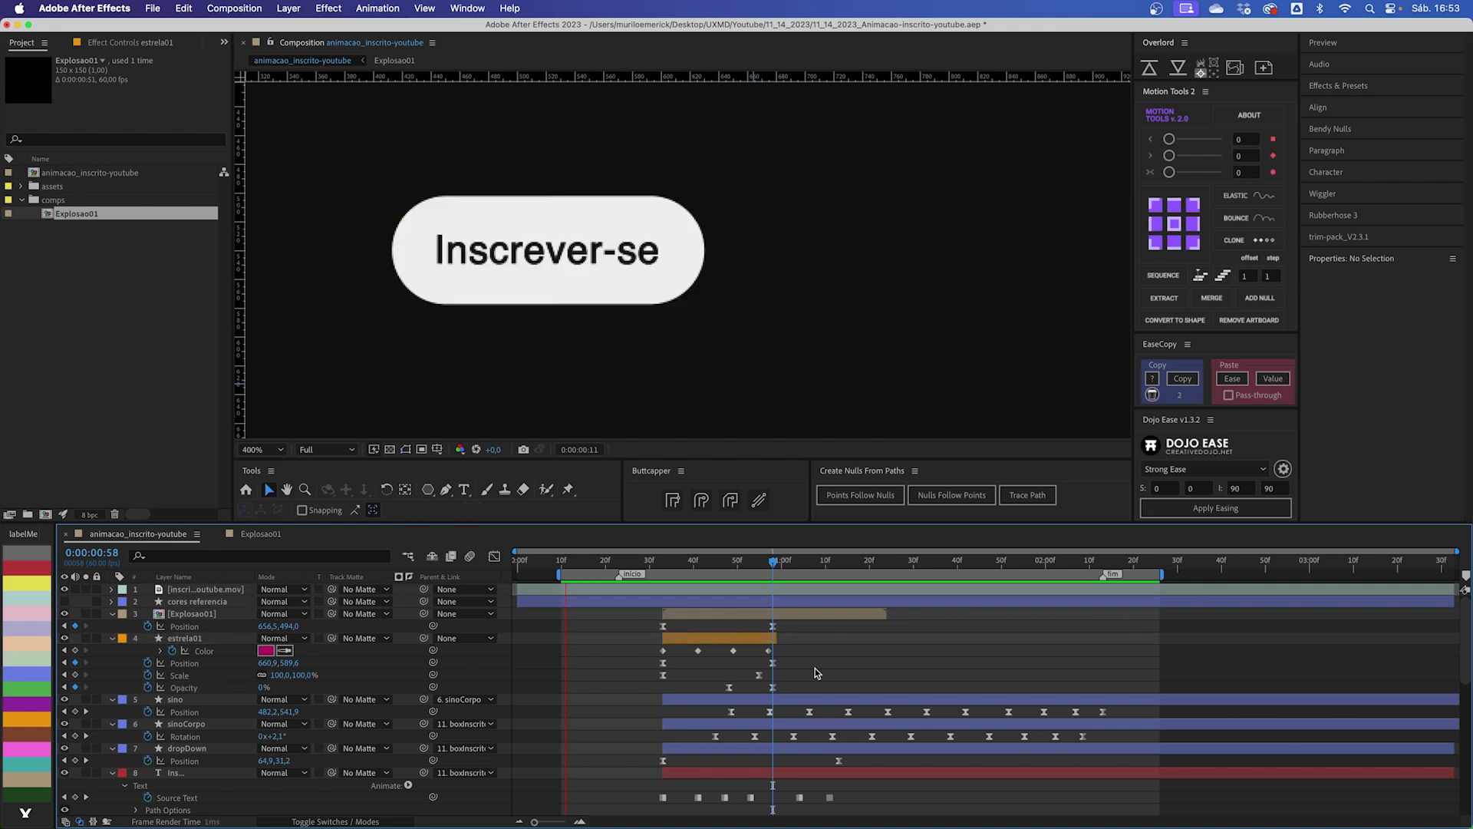
pyautogui.press('space')
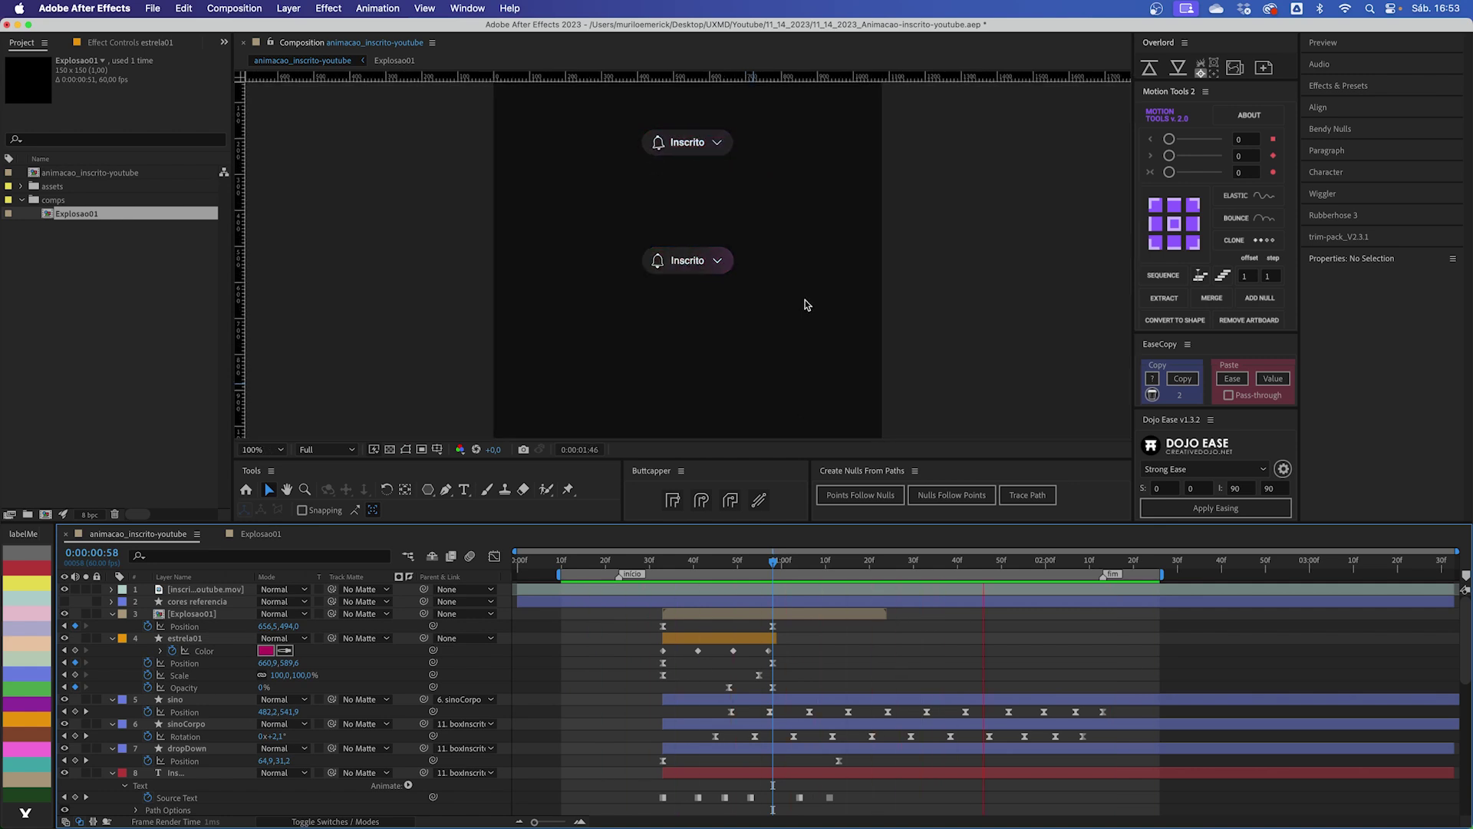
pyautogui.press('space')
pyautogui.press('space')
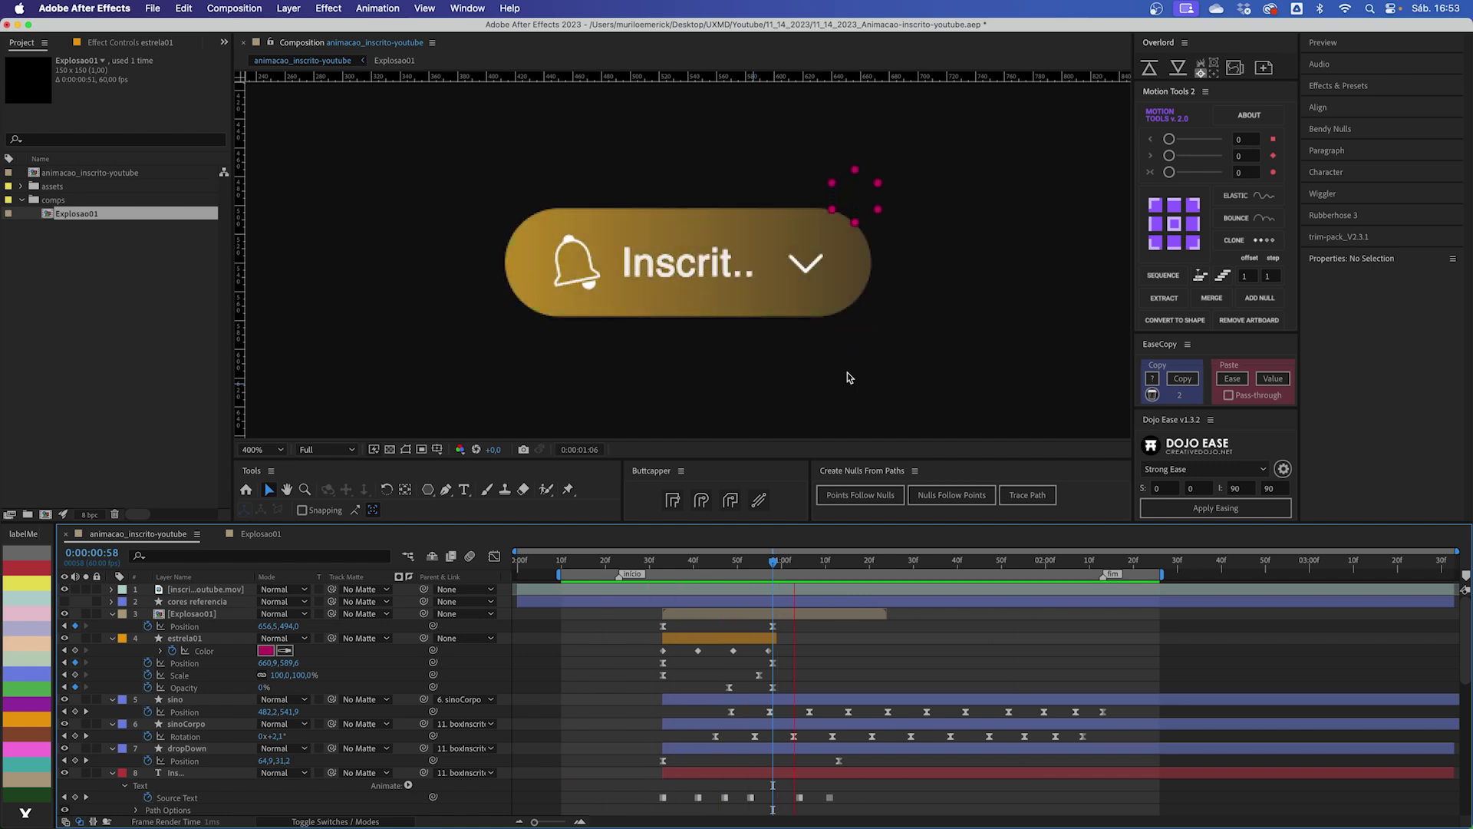
# Step: Extend estrela01's end to just past 0:00:01:03 and shift its final Position and Scale keyframes and both Opacity keyframes five frames later
pyautogui.click(798, 638)
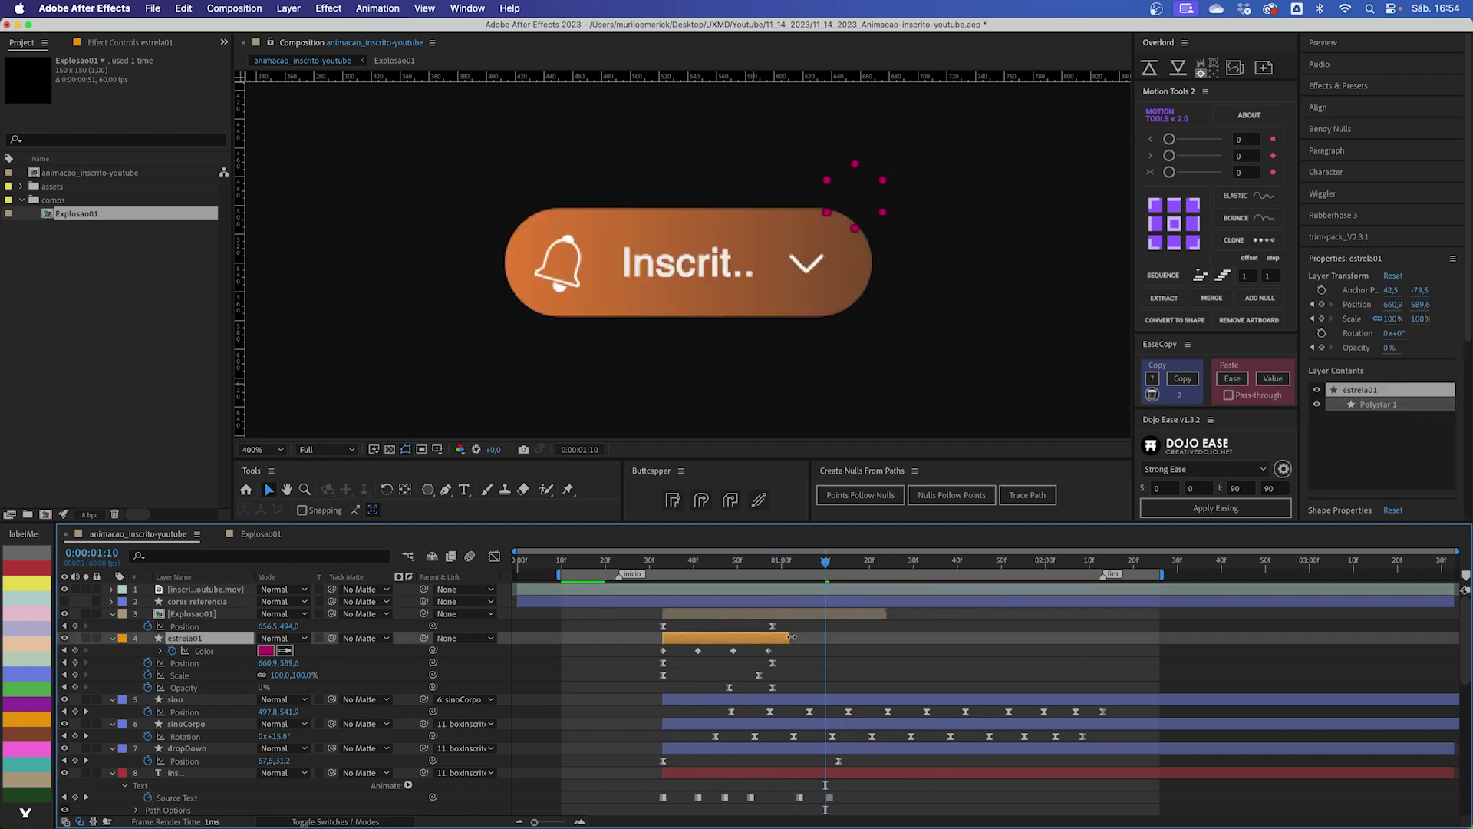
pyautogui.moveTo(796, 661)
pyautogui.mouseDown()
pyautogui.moveTo(724, 695)
pyautogui.moveTo(796, 668)
pyautogui.mouseUp()
# Step: Copy estrela01's first Color keyframe to 0:00:01:05, spacing it evenly after the existing Color keyframes
pyautogui.click(769, 656)
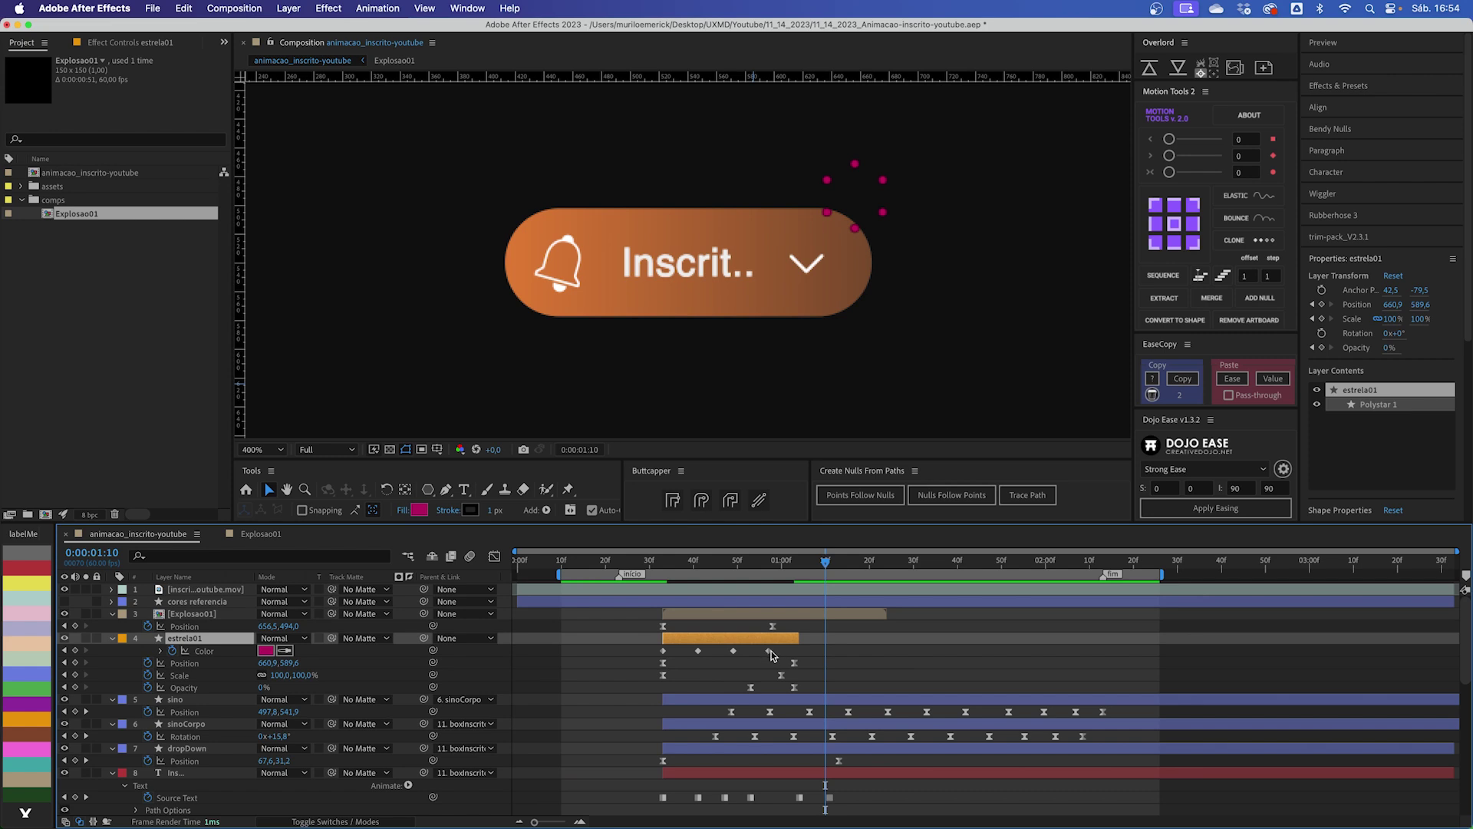
pyautogui.click(774, 562)
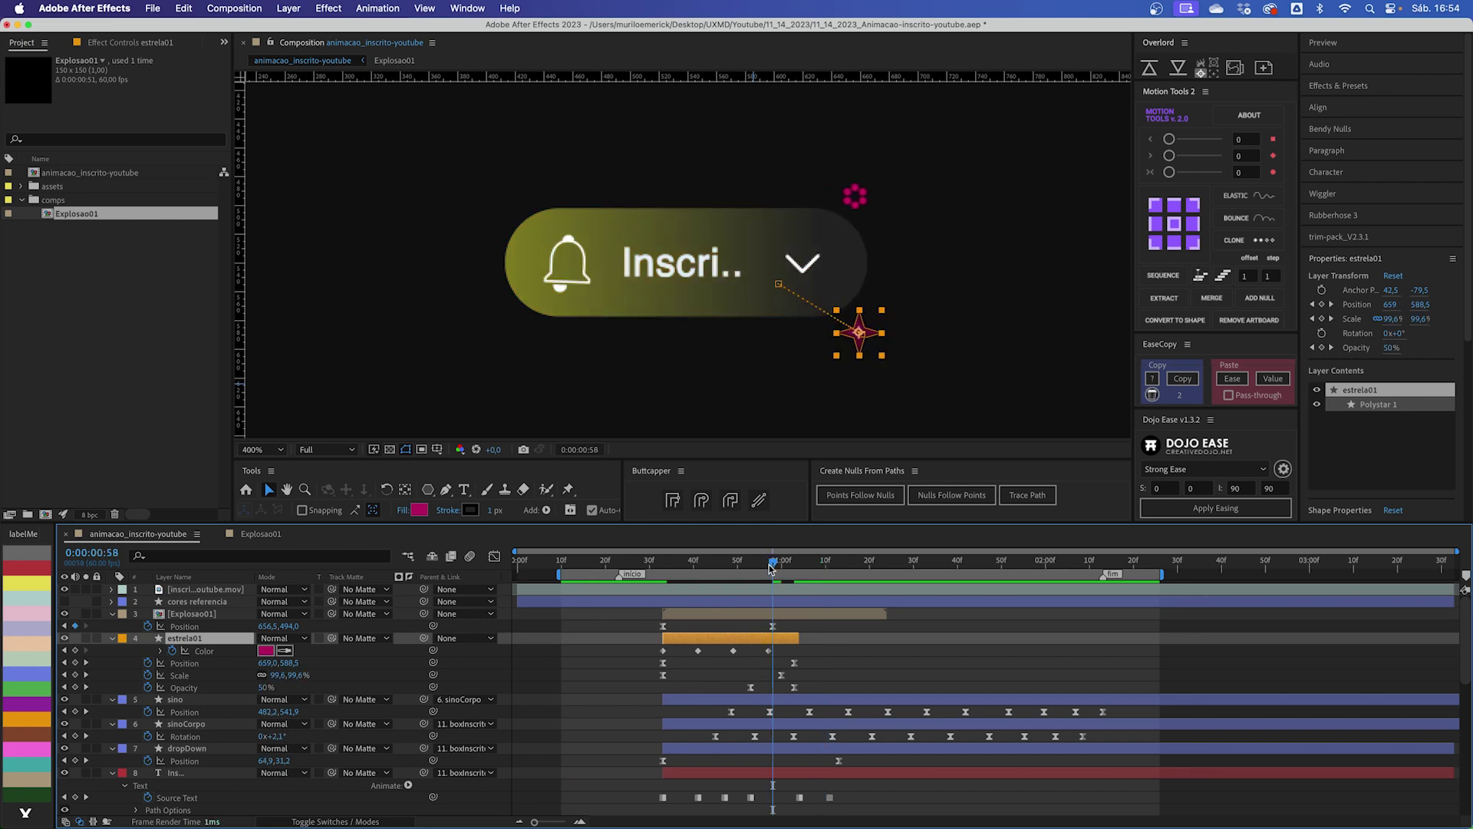
pyautogui.press('pageup')
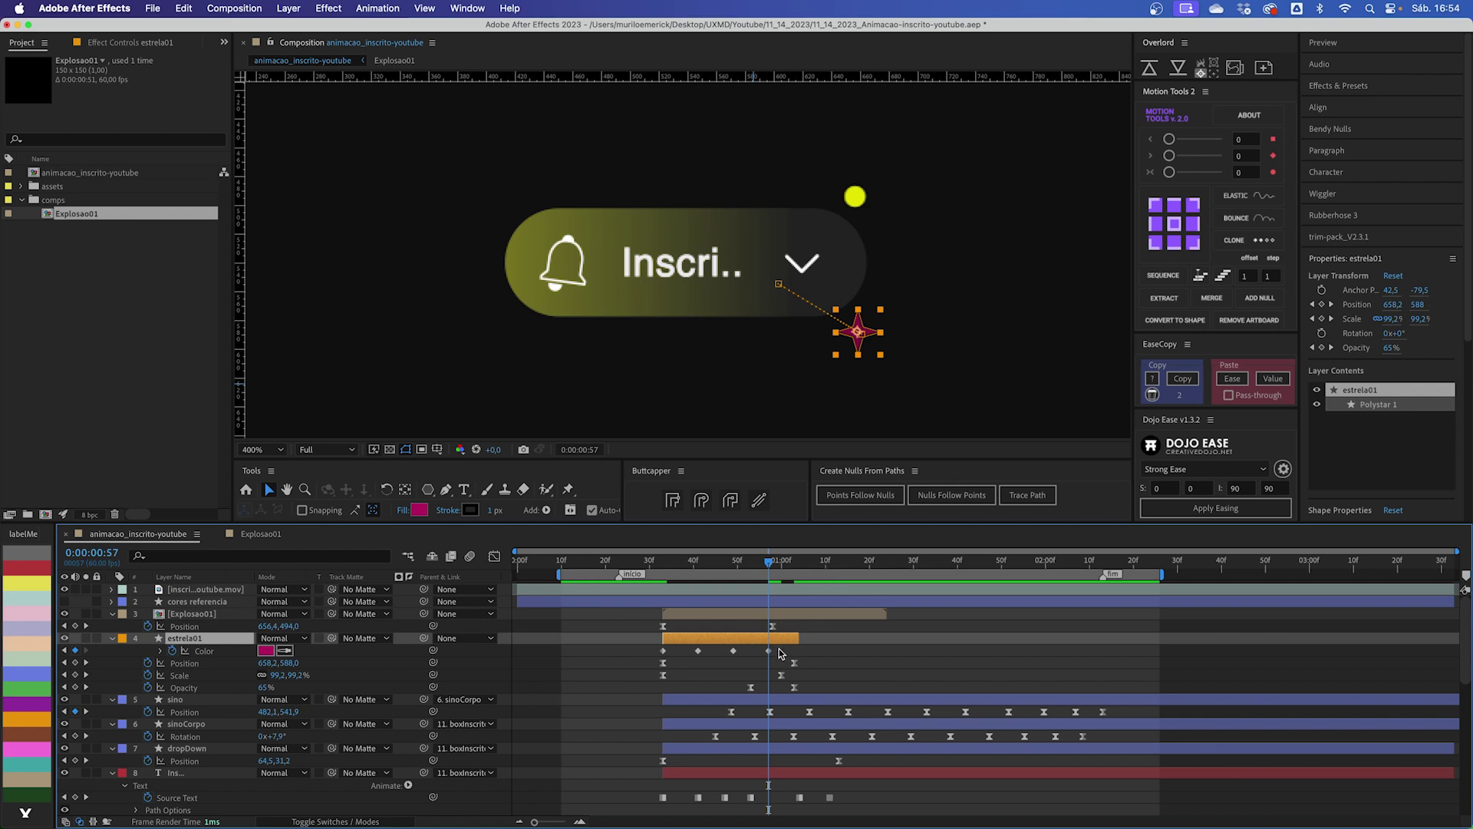
pyautogui.press('space')
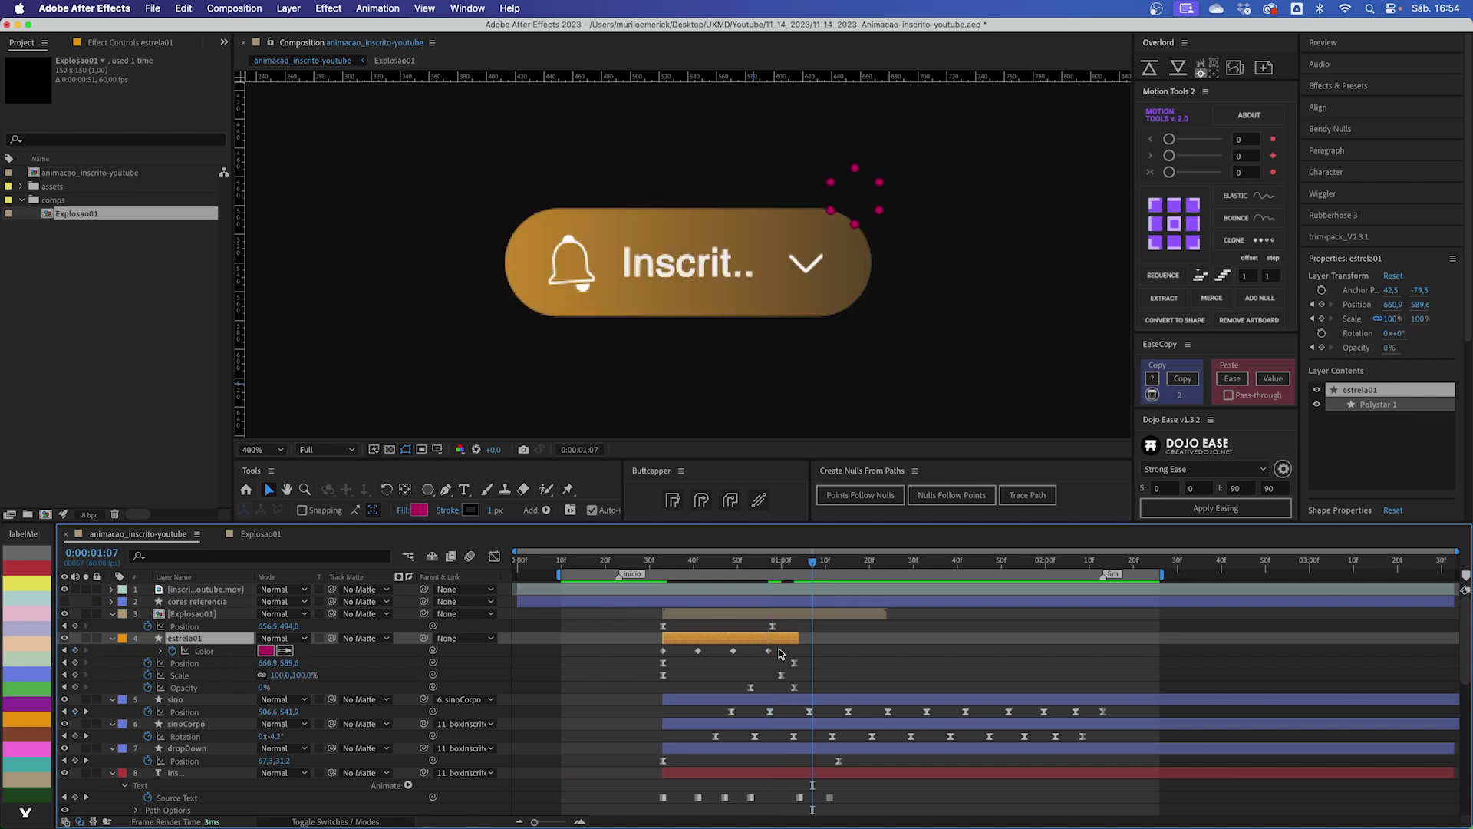
pyautogui.click(663, 651)
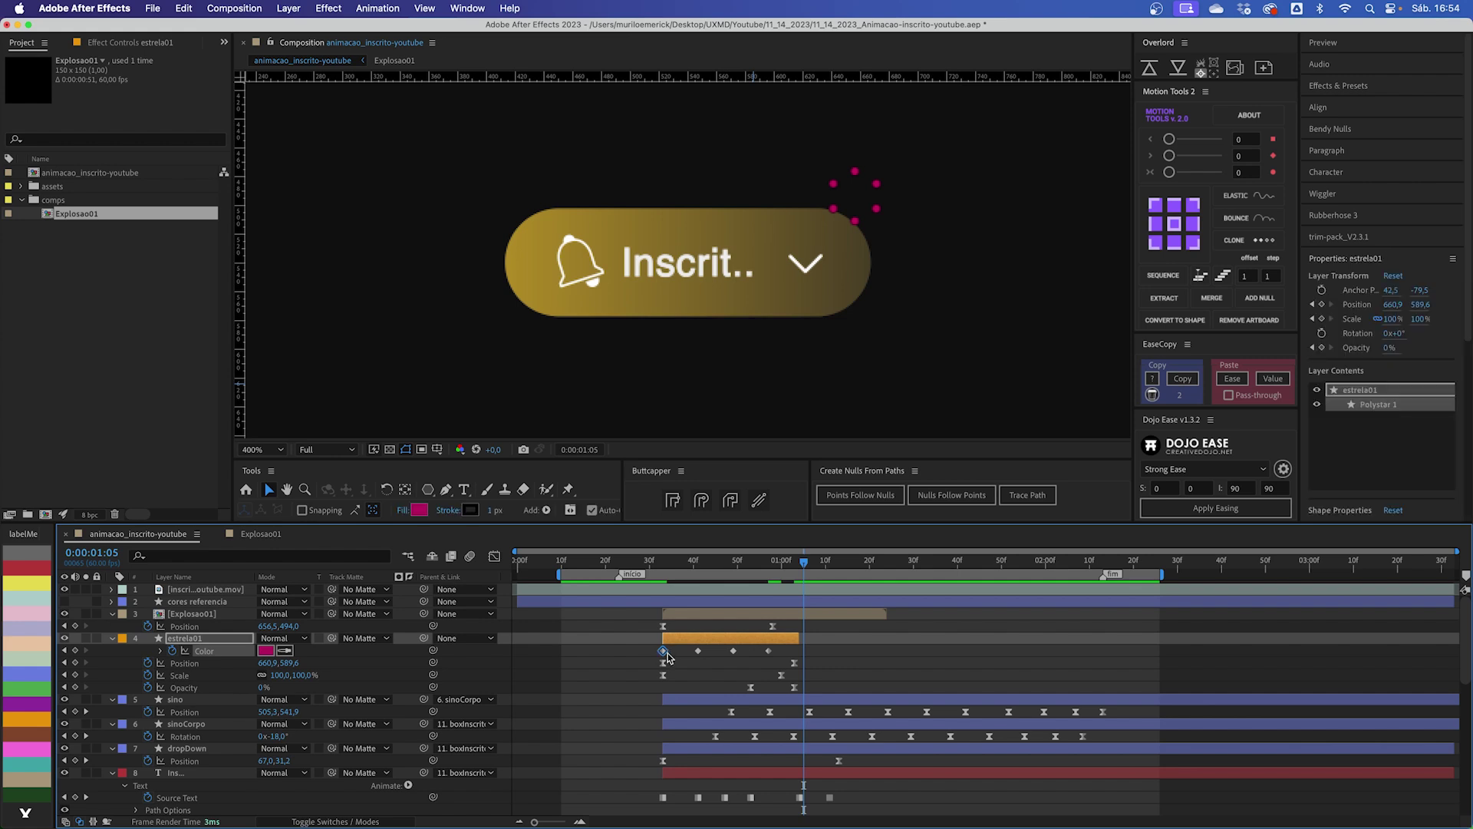
pyautogui.press('super+v')
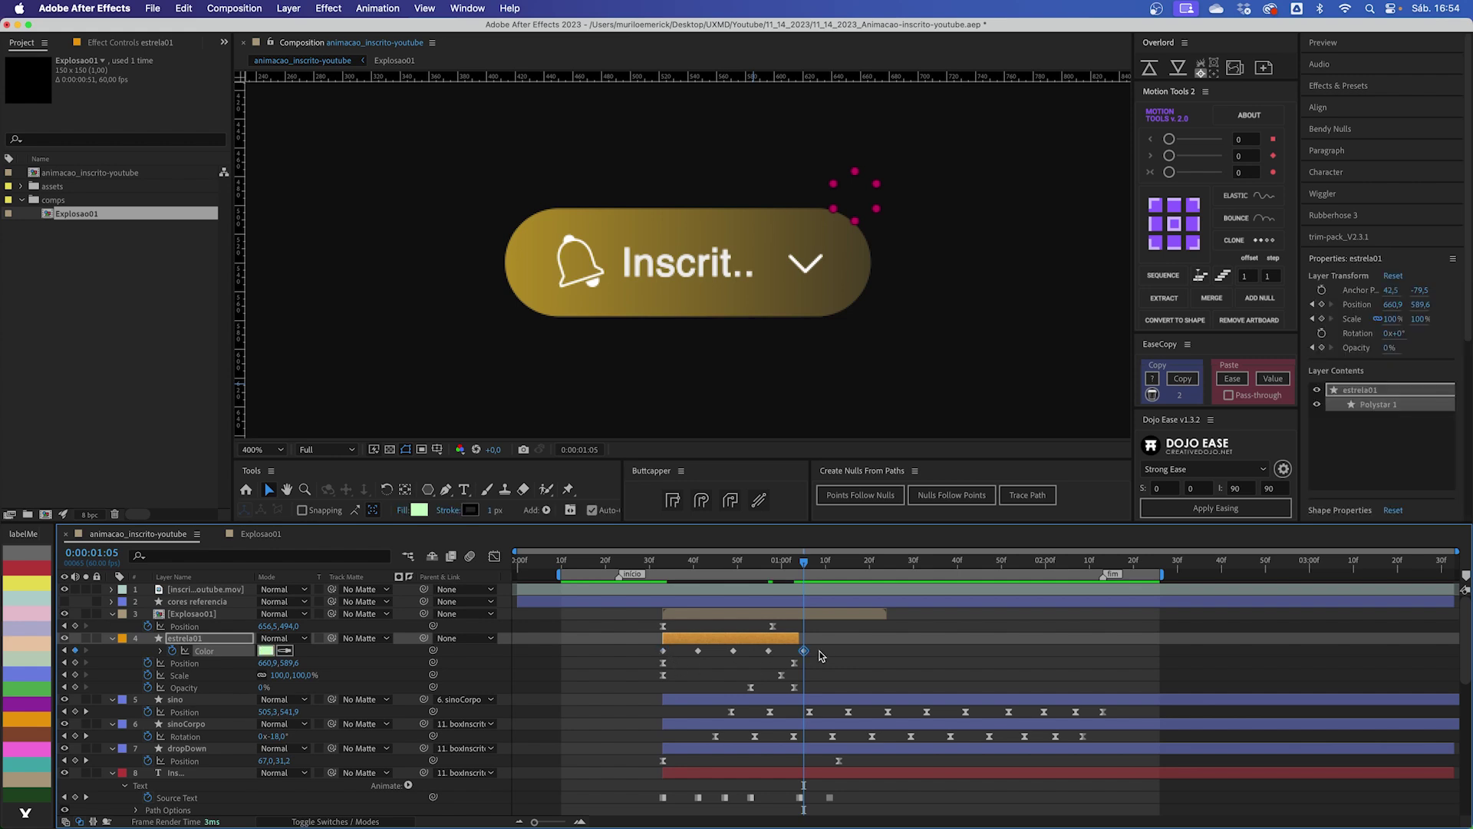
# Step: Add a loopOut() expression to estrela01's Color property
pyautogui.keyDown('alt'); pyautogui.click(173, 652); pyautogui.keyUp('alt')
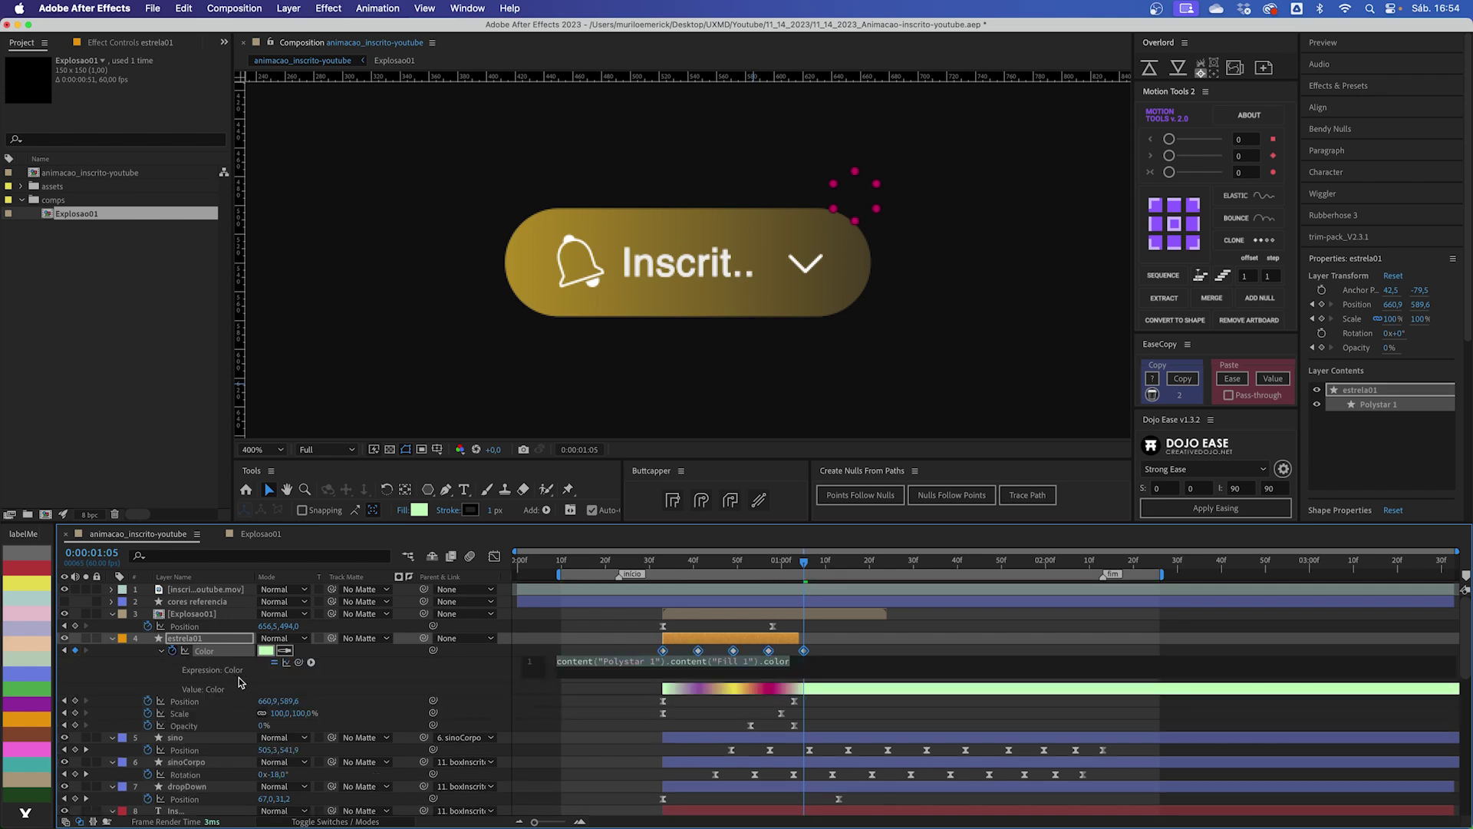
pyautogui.write('loopO')
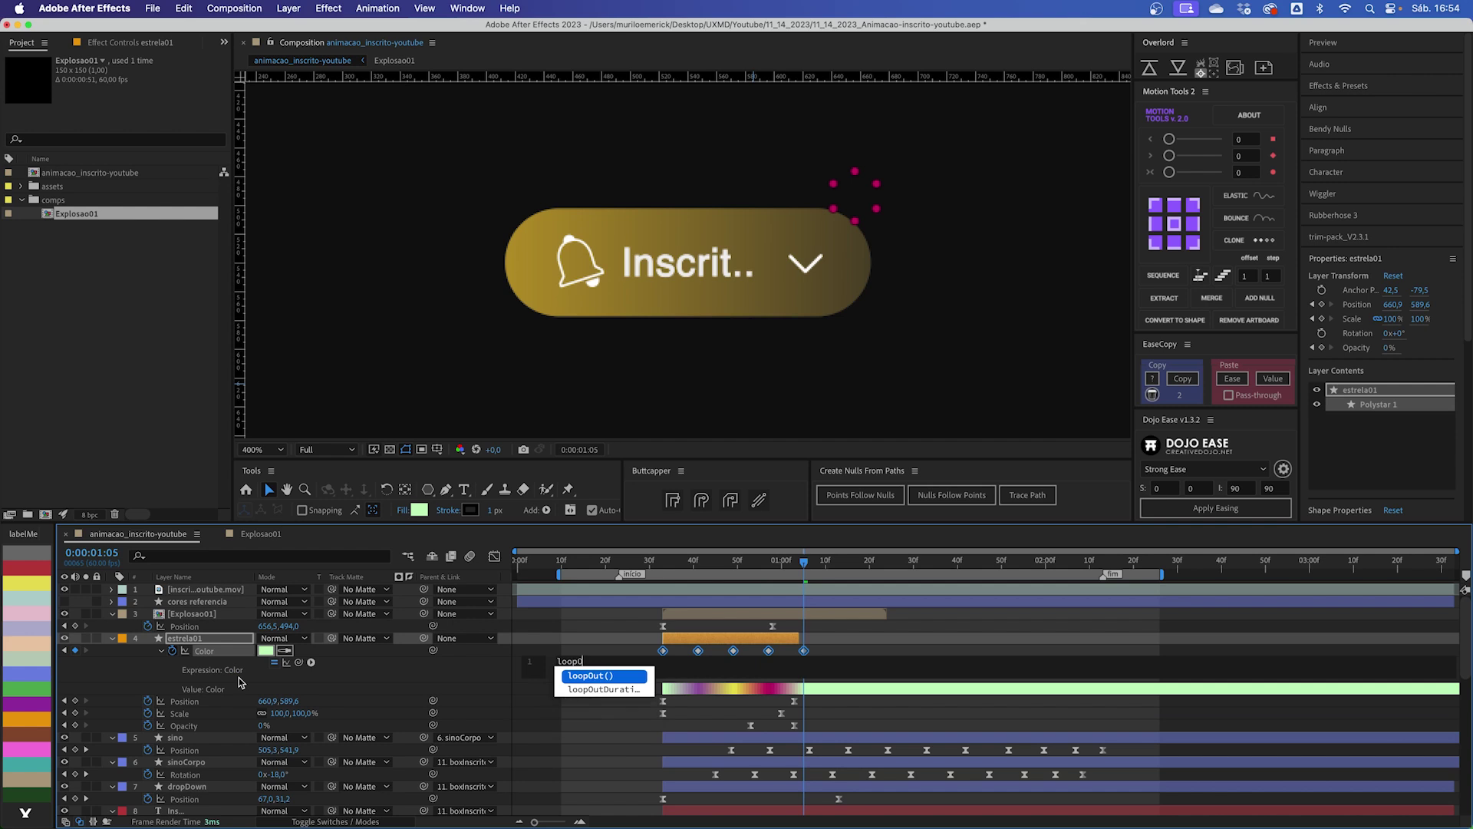
pyautogui.click(597, 676)
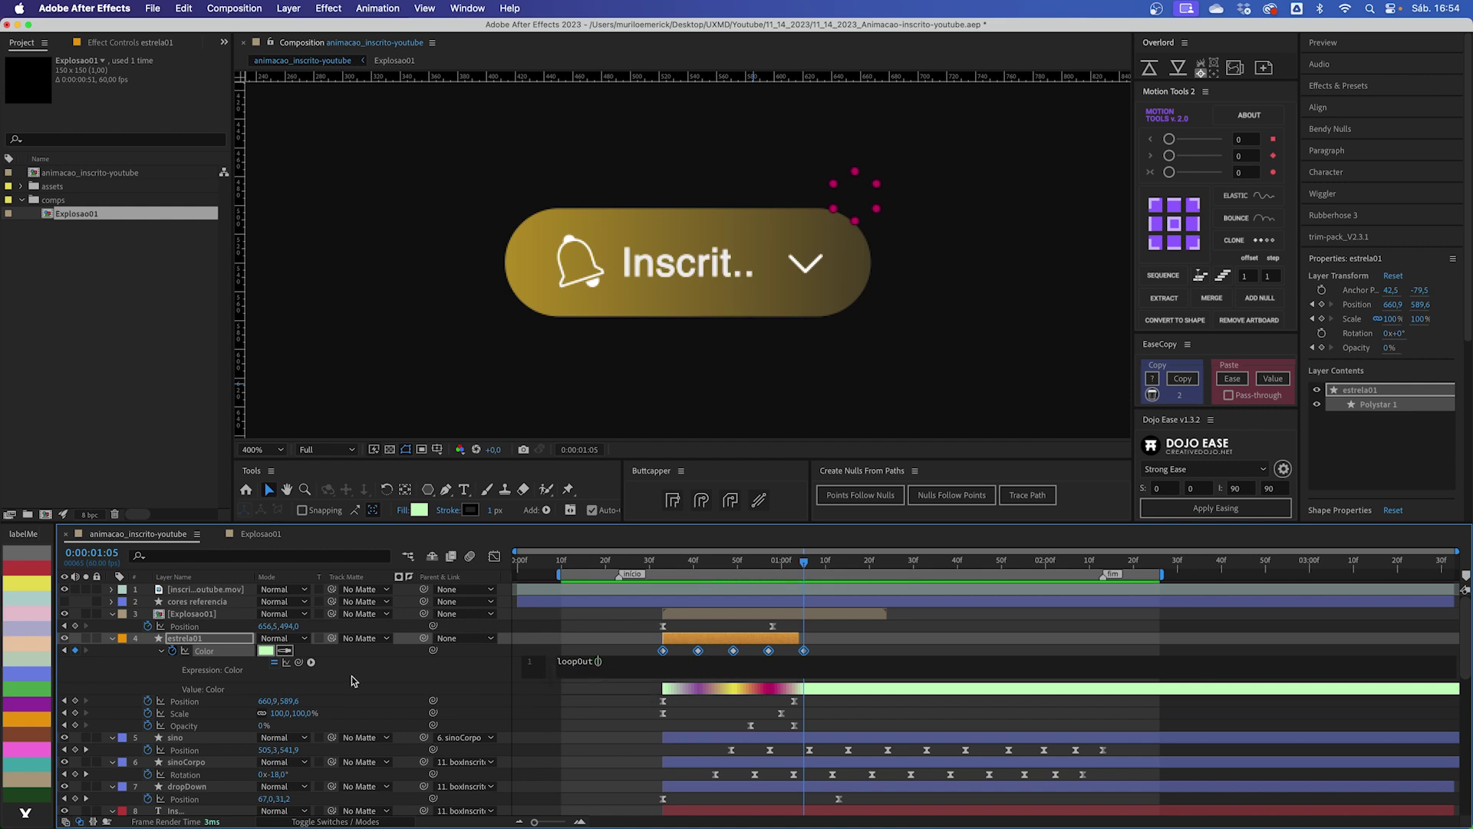
pyautogui.click(599, 696)
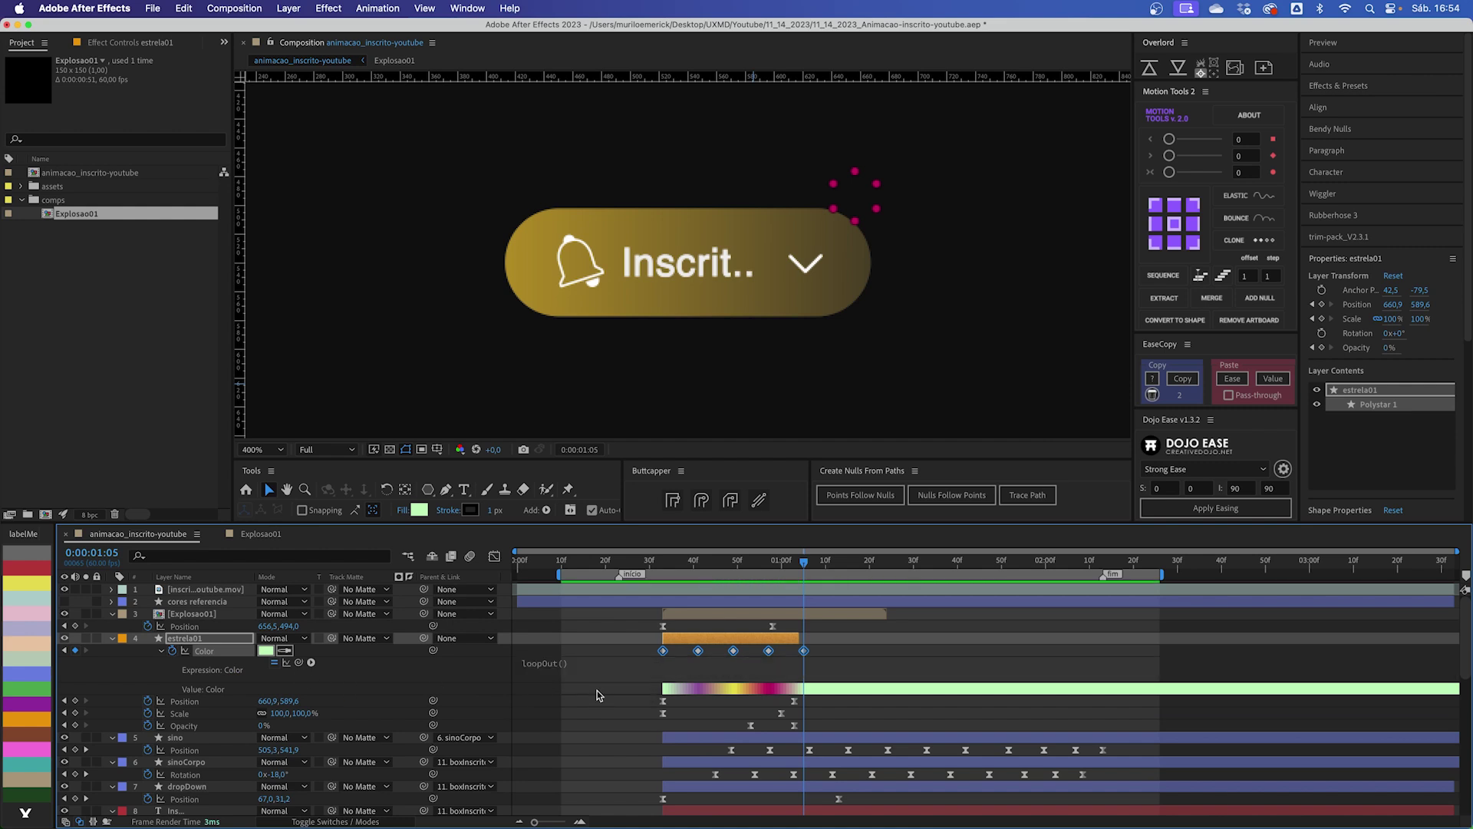
pyautogui.click(824, 651)
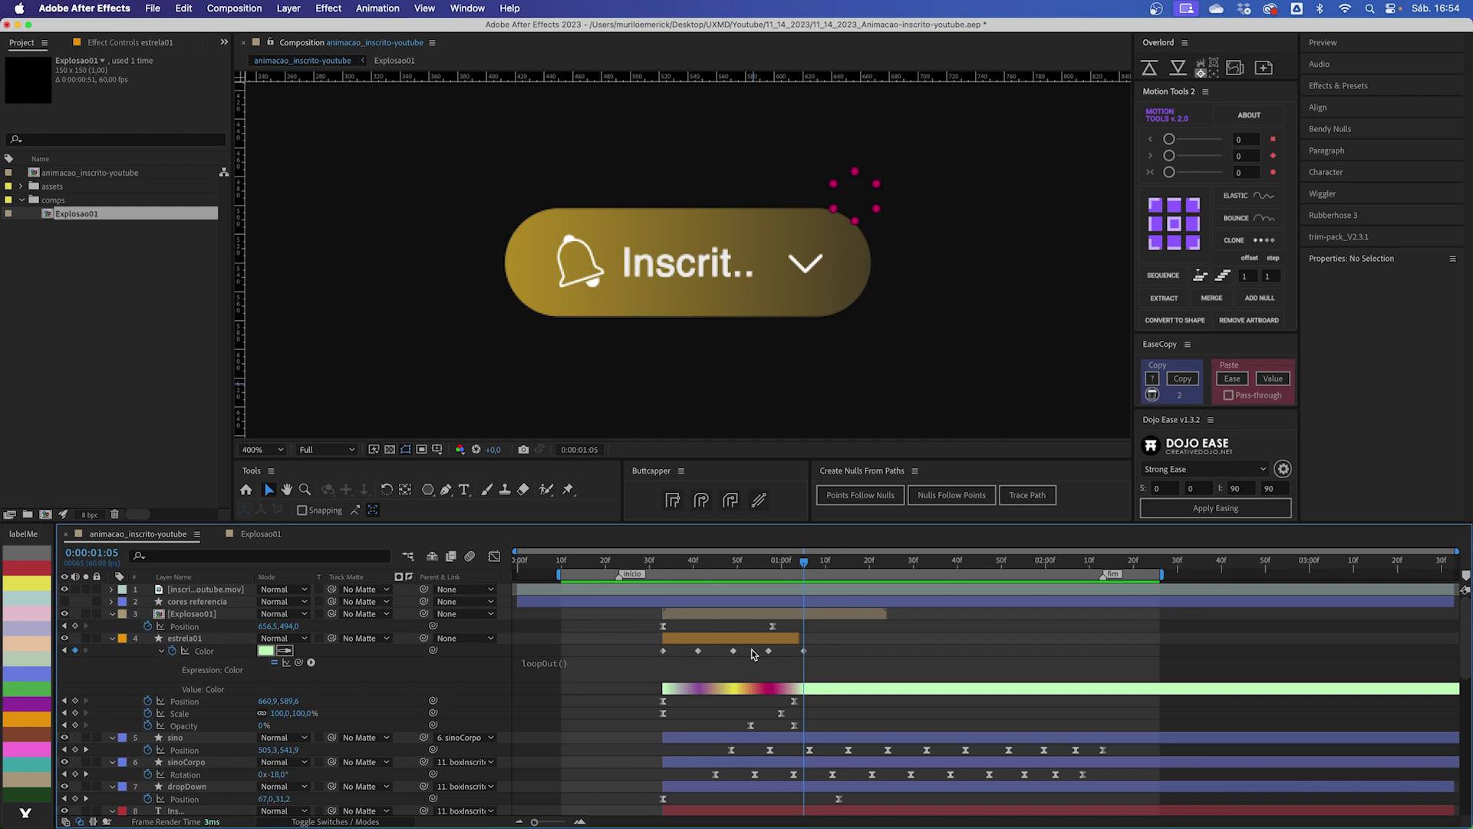
pyautogui.moveTo(818, 653); pyautogui.dragTo(665, 660)
pyautogui.moveTo(803, 655); pyautogui.dragTo(819, 657)
pyautogui.press('super+z')
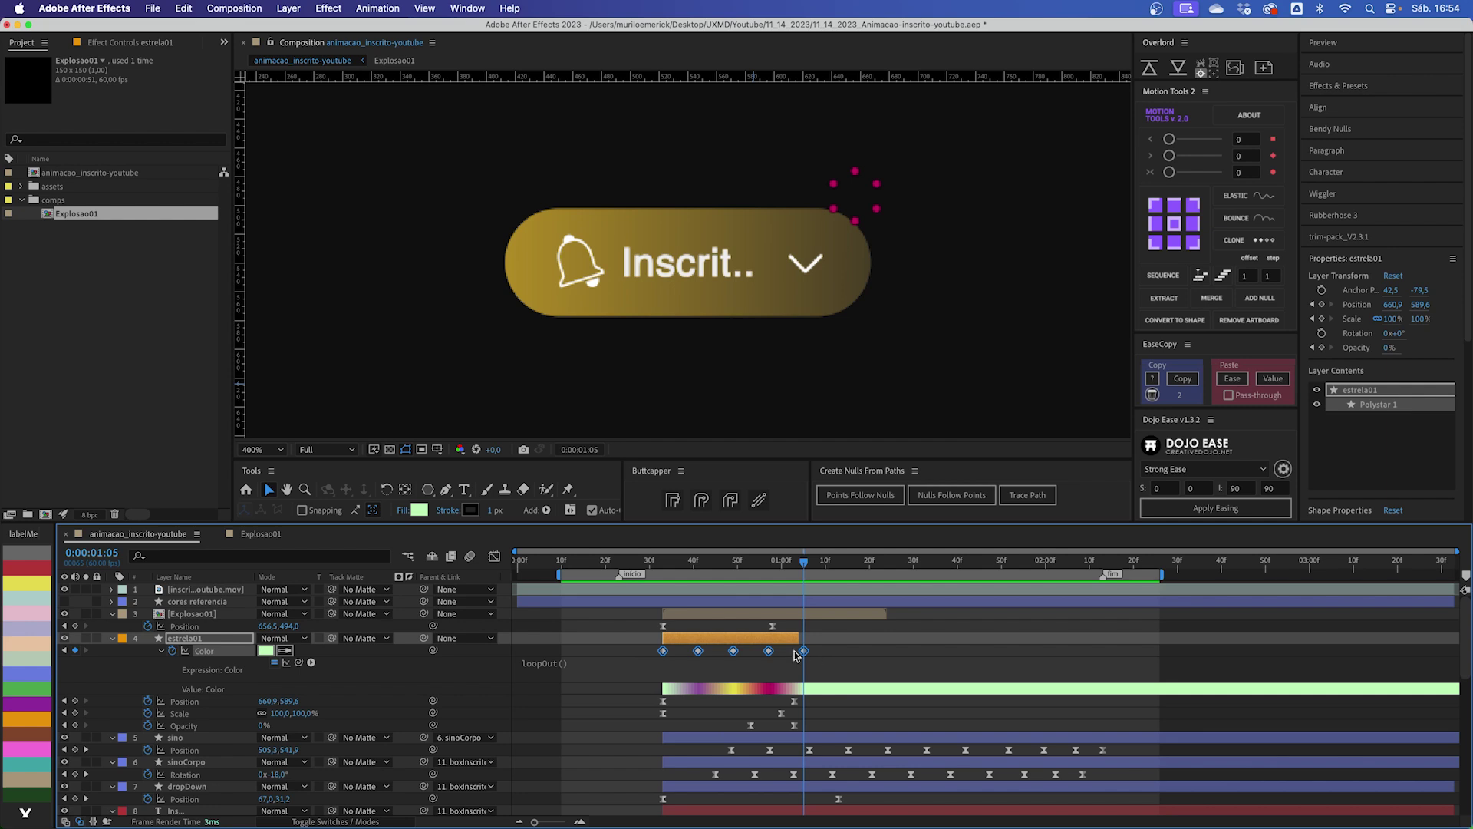
pyautogui.click(162, 652)
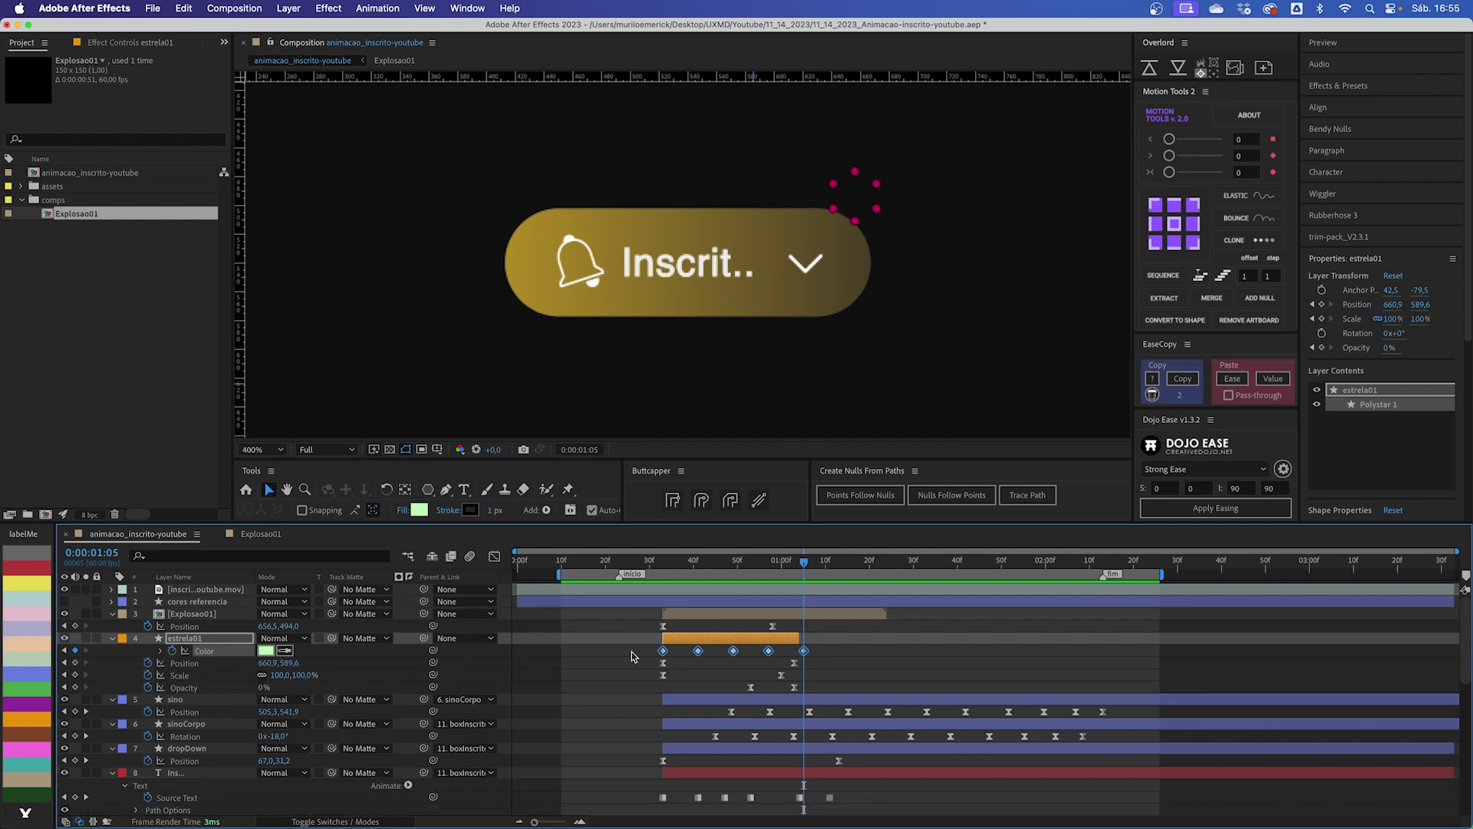
# Step: Play back the animation and scrub from about 0:00:00:33 to 0:00:00:59, comparing the particles with the reference button
pyautogui.click(860, 655)
pyautogui.press('/')
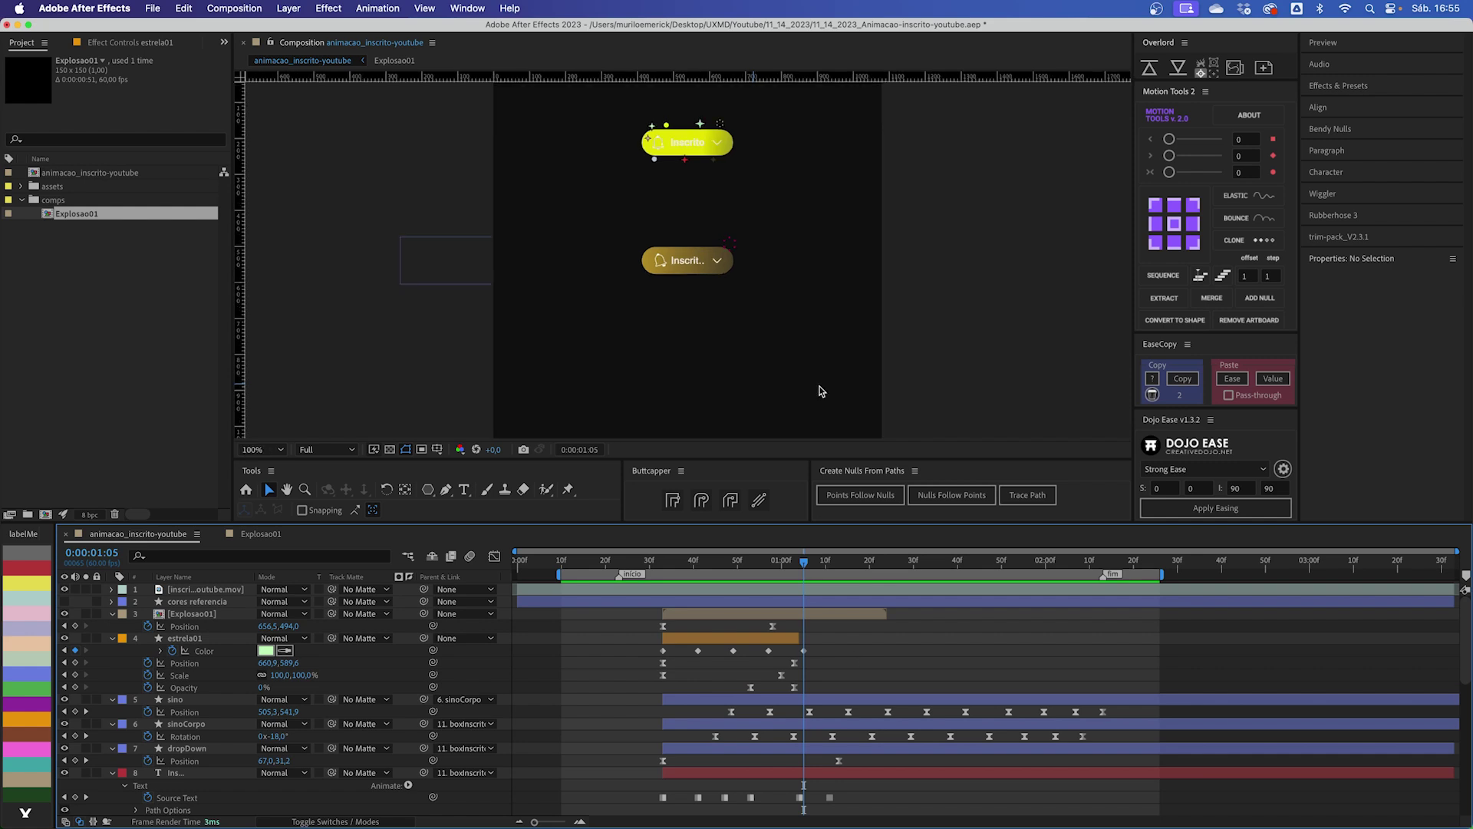
pyautogui.press('.')
pyautogui.press('space')
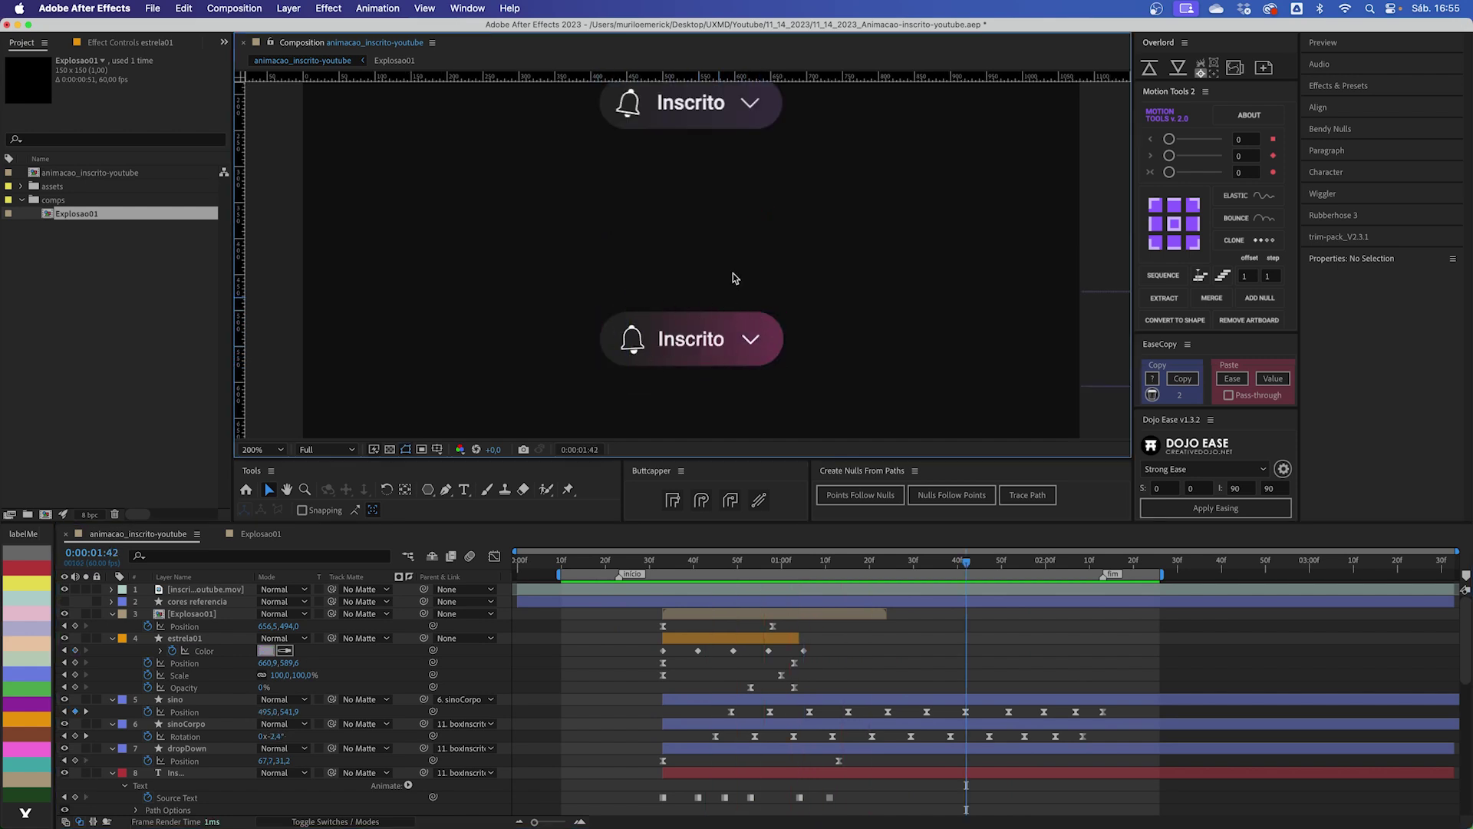
pyautogui.scroll(5, 719, 302)
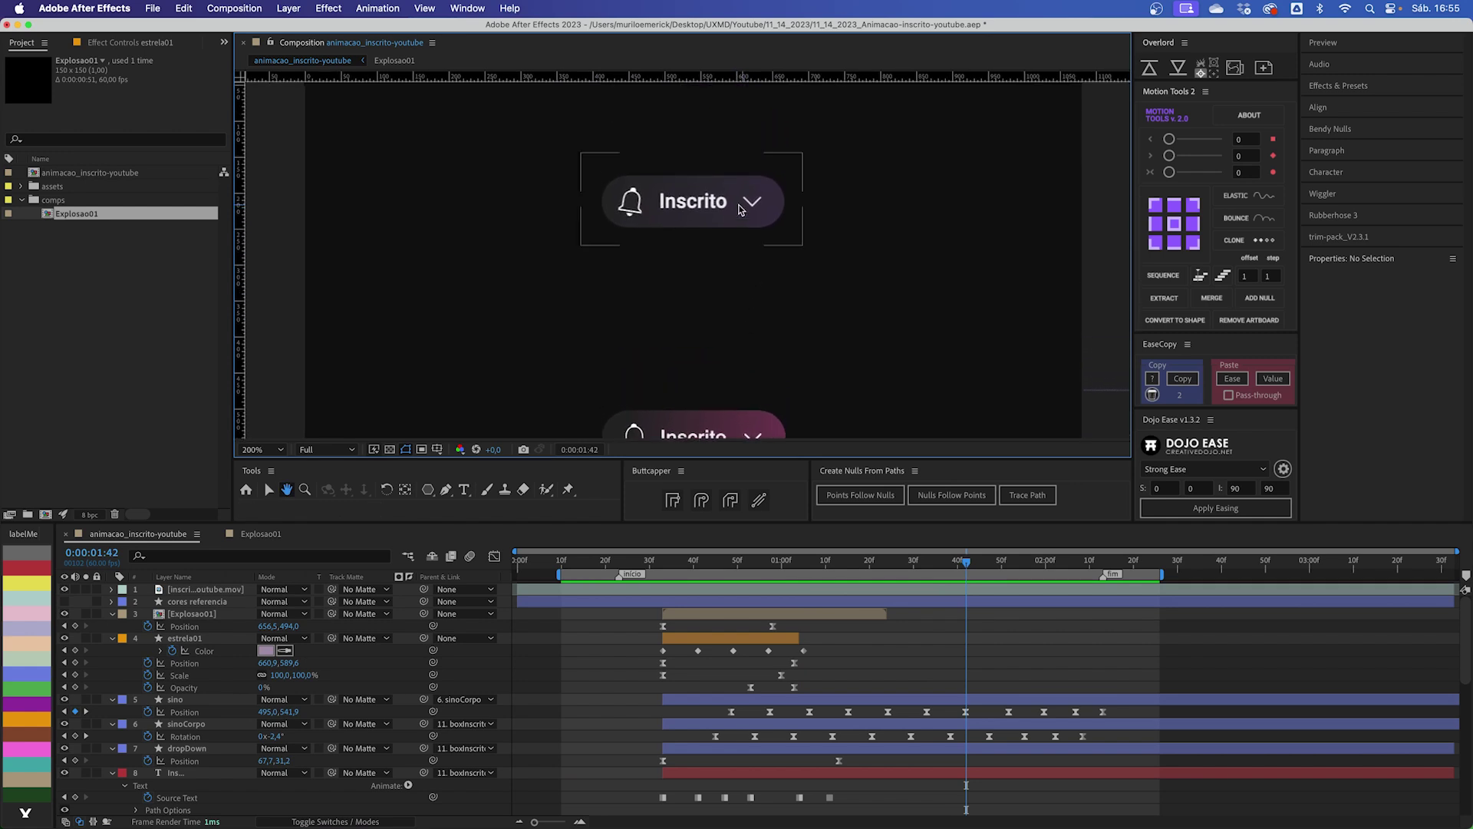
pyautogui.moveTo(665, 563); pyautogui.dragTo(707, 566)
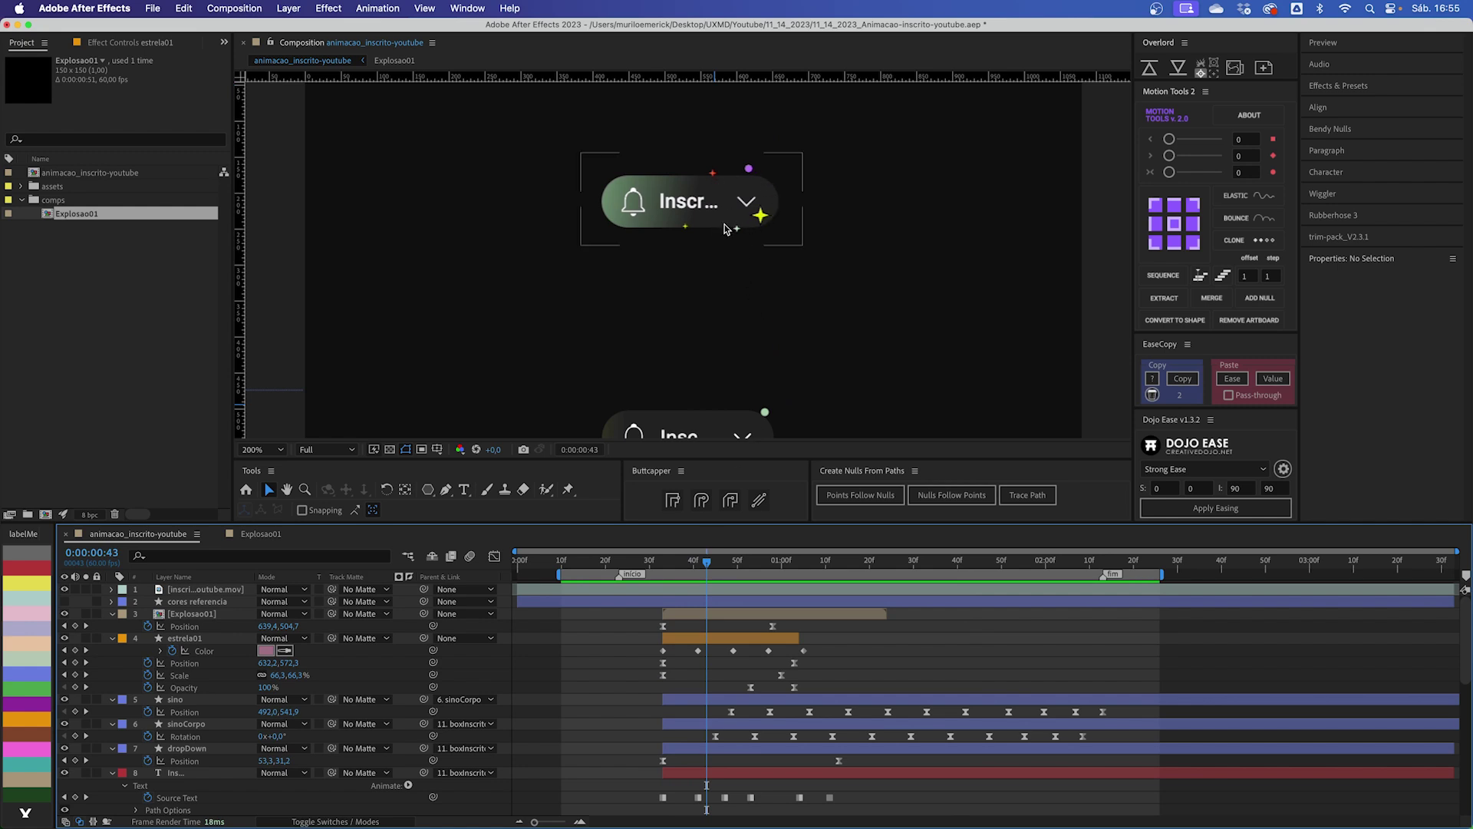
pyautogui.moveTo(676, 566); pyautogui.dragTo(778, 564)
pyautogui.scroll(-2, 706, 164)
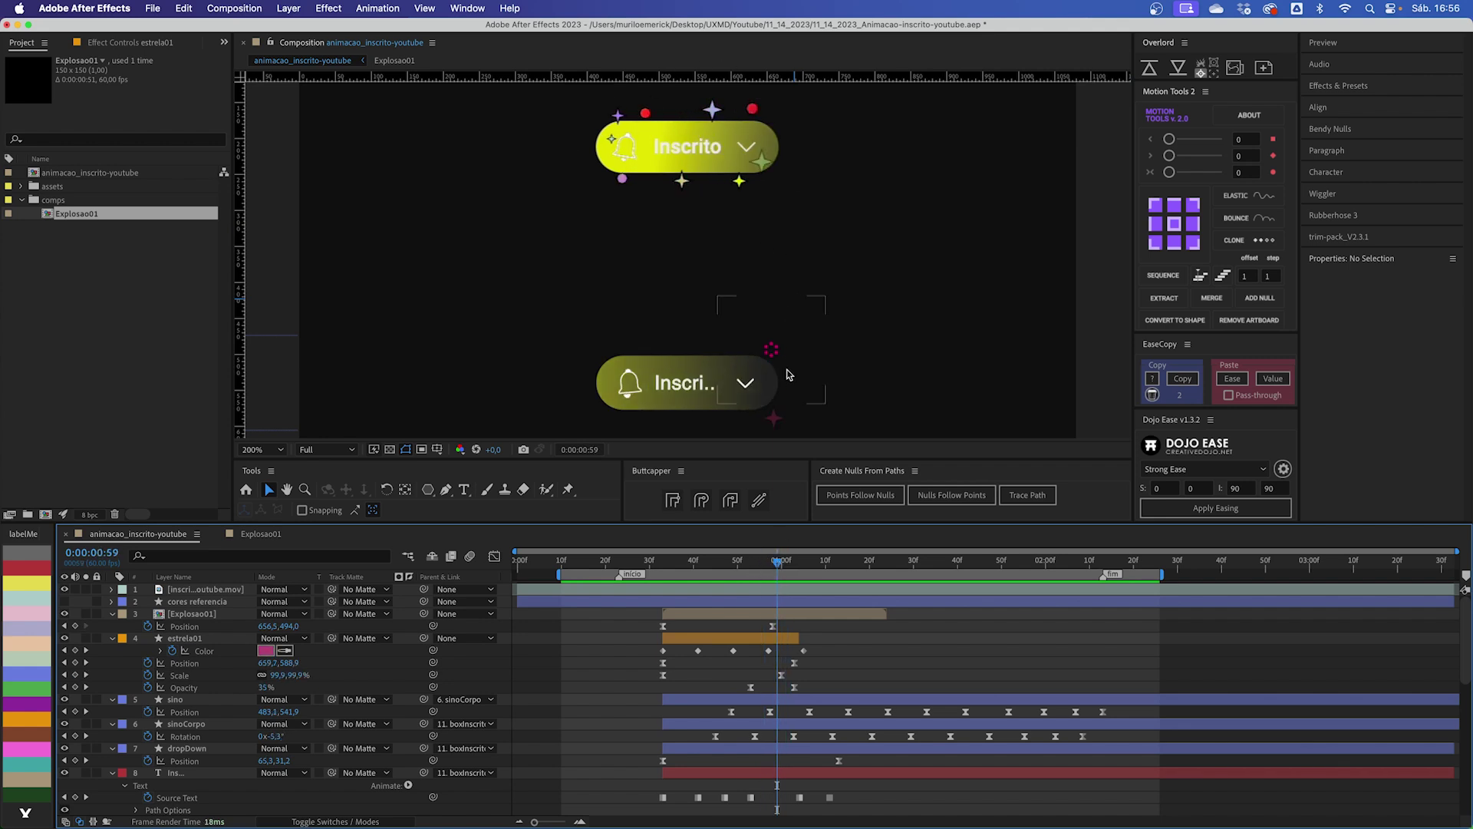
# Step: Duplicate estrela01 and place the copy directly above the Explosao01 layer
pyautogui.click(775, 421)
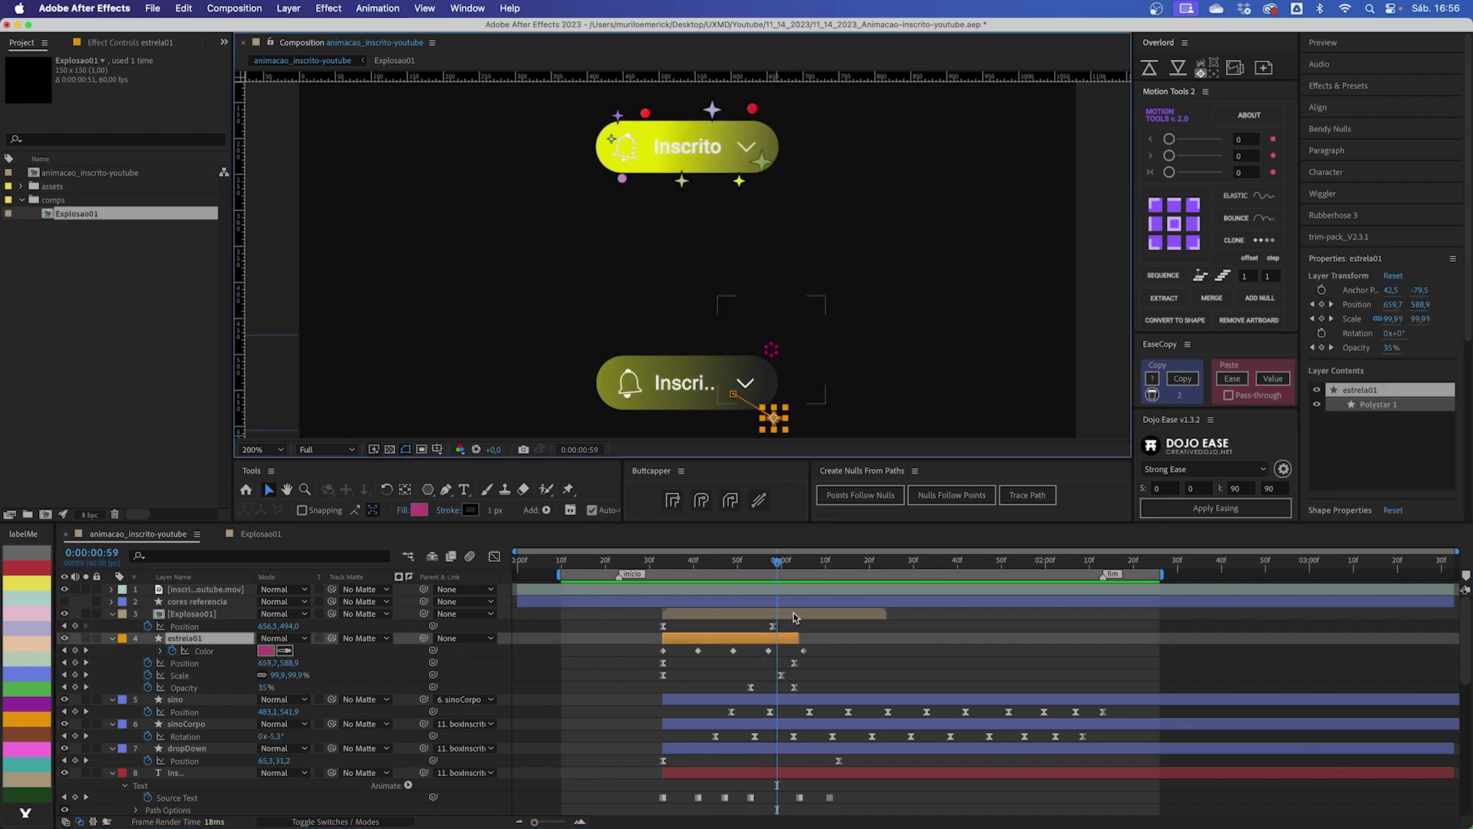
pyautogui.click(755, 642)
pyautogui.press('super+d')
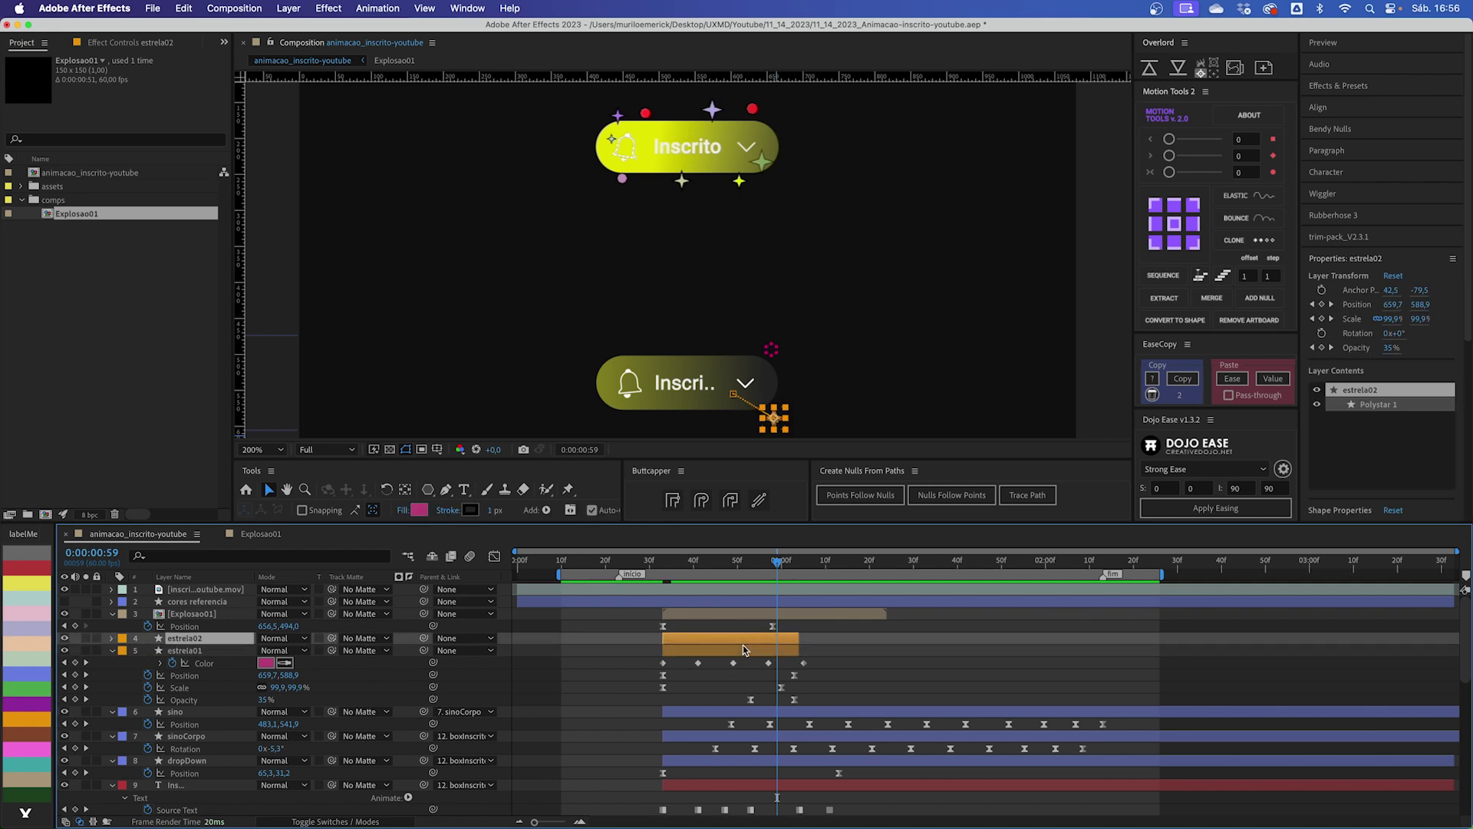
pyautogui.moveTo(226, 639); pyautogui.dragTo(237, 613)
# Step: Reroute estrela02 to start between the button's text and chevron and end above the button at about 587,9, 475,6 at 0:00:01:03
pyautogui.moveTo(734, 394); pyautogui.dragTo(716, 370)
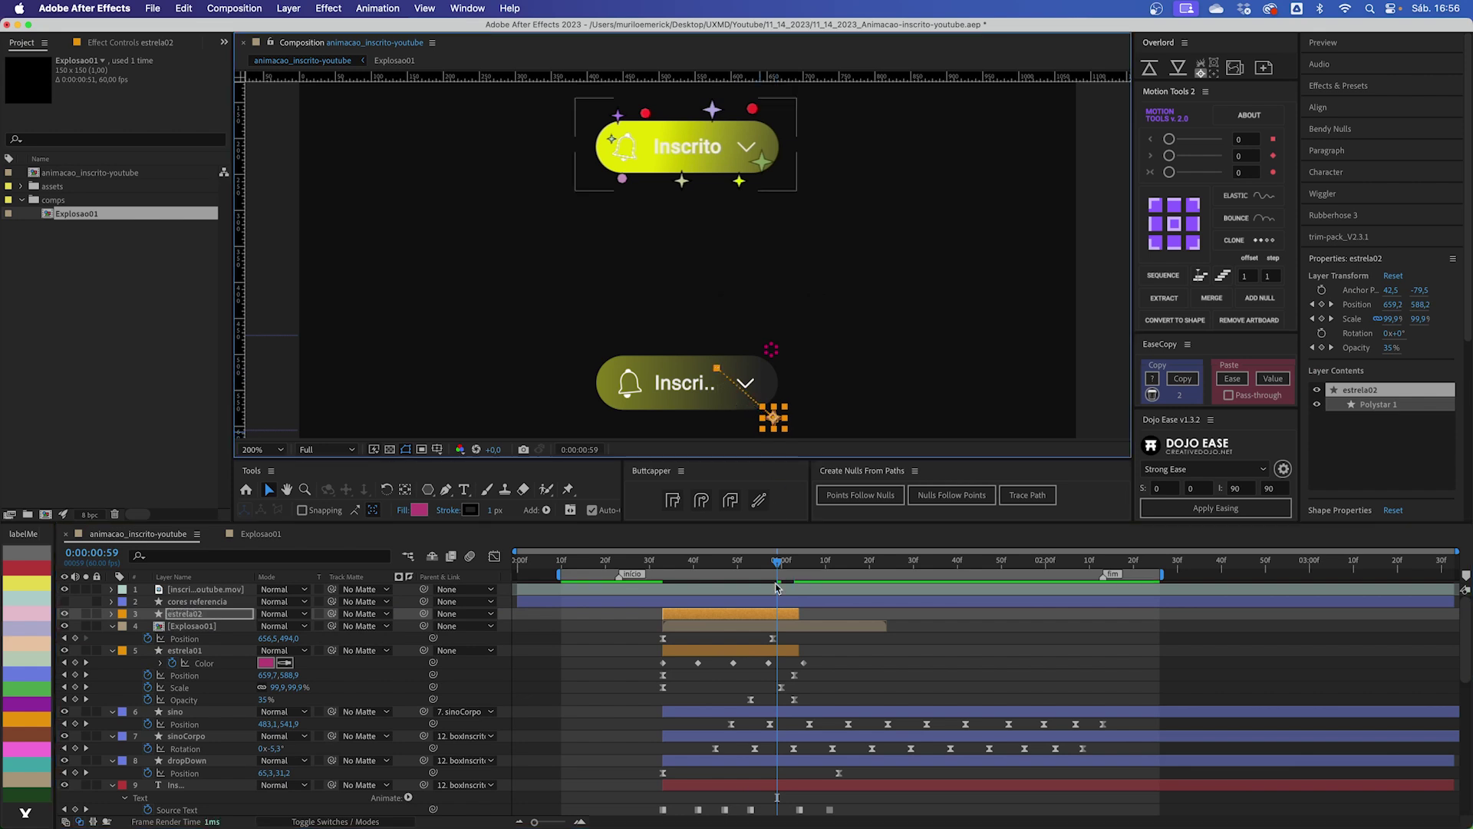
pyautogui.press('u')
pyautogui.click(794, 567)
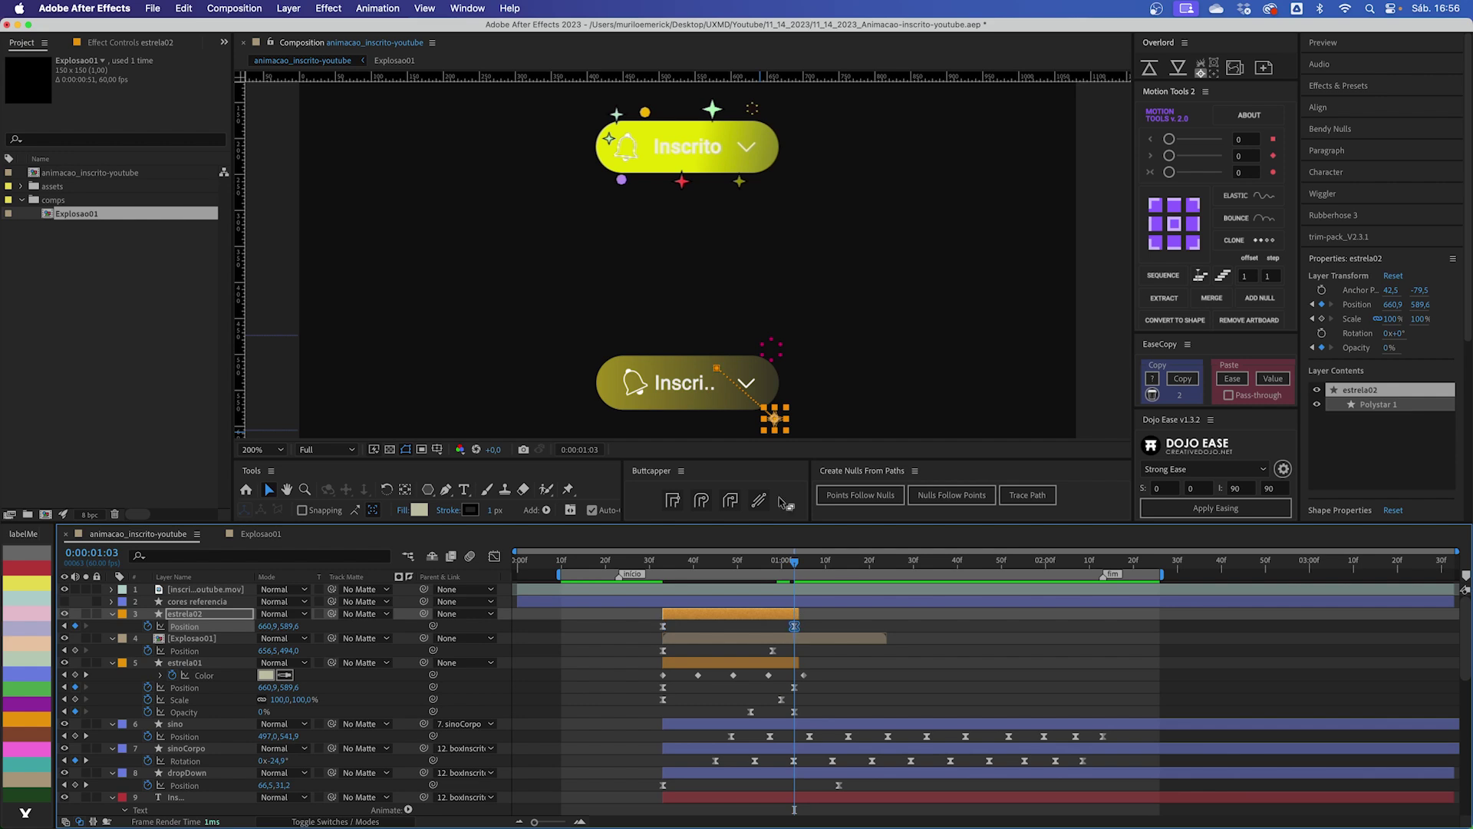
pyautogui.moveTo(775, 418); pyautogui.dragTo(724, 341)
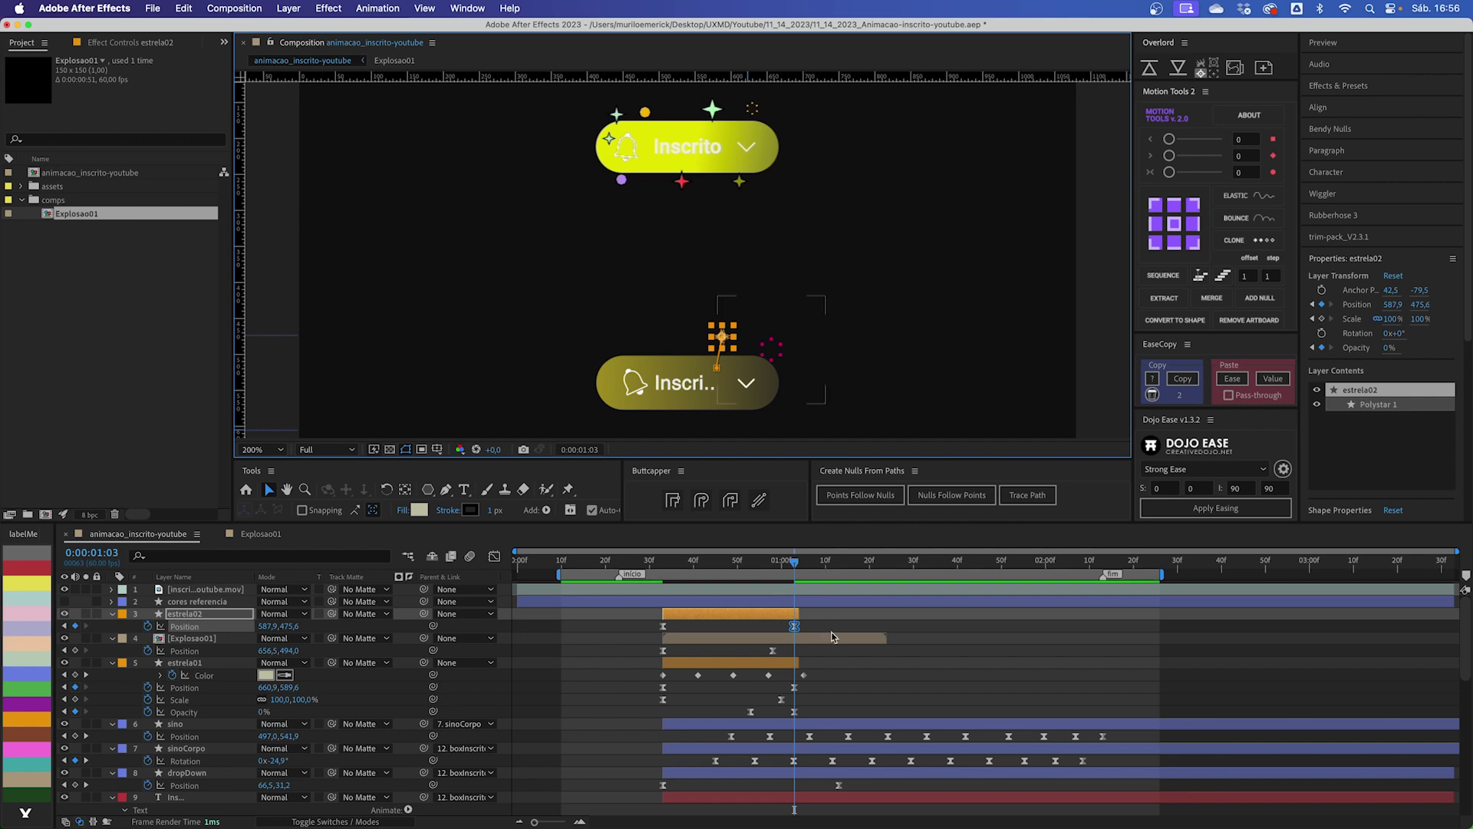
pyautogui.click(812, 625)
# Step: Duplicate estrela02 and reroute the copy from the button's inner lower edge to about 537,9, 594,6 below the button at 0:00:01:03
pyautogui.click(766, 616)
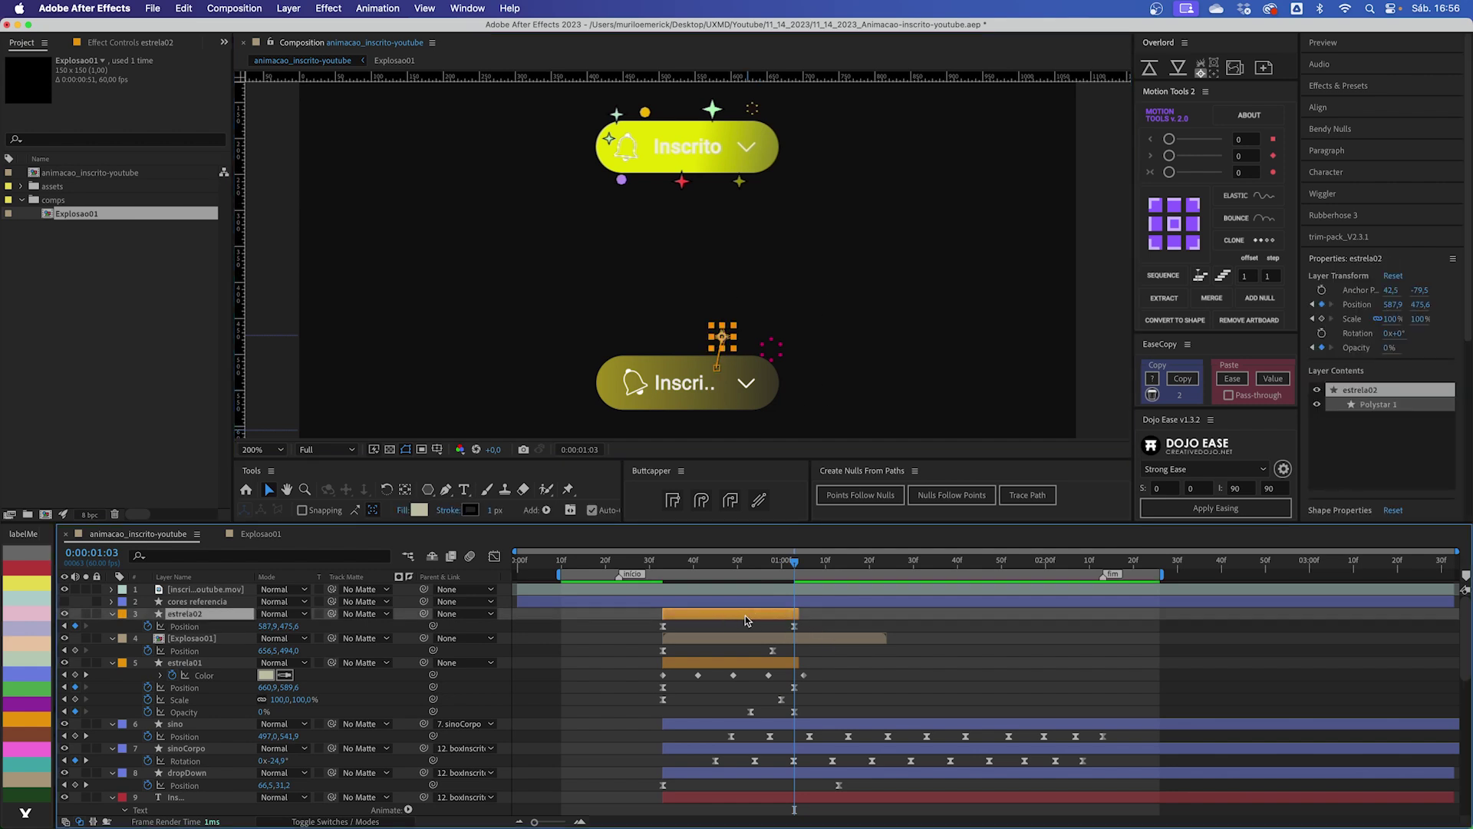
pyautogui.press('super+d')
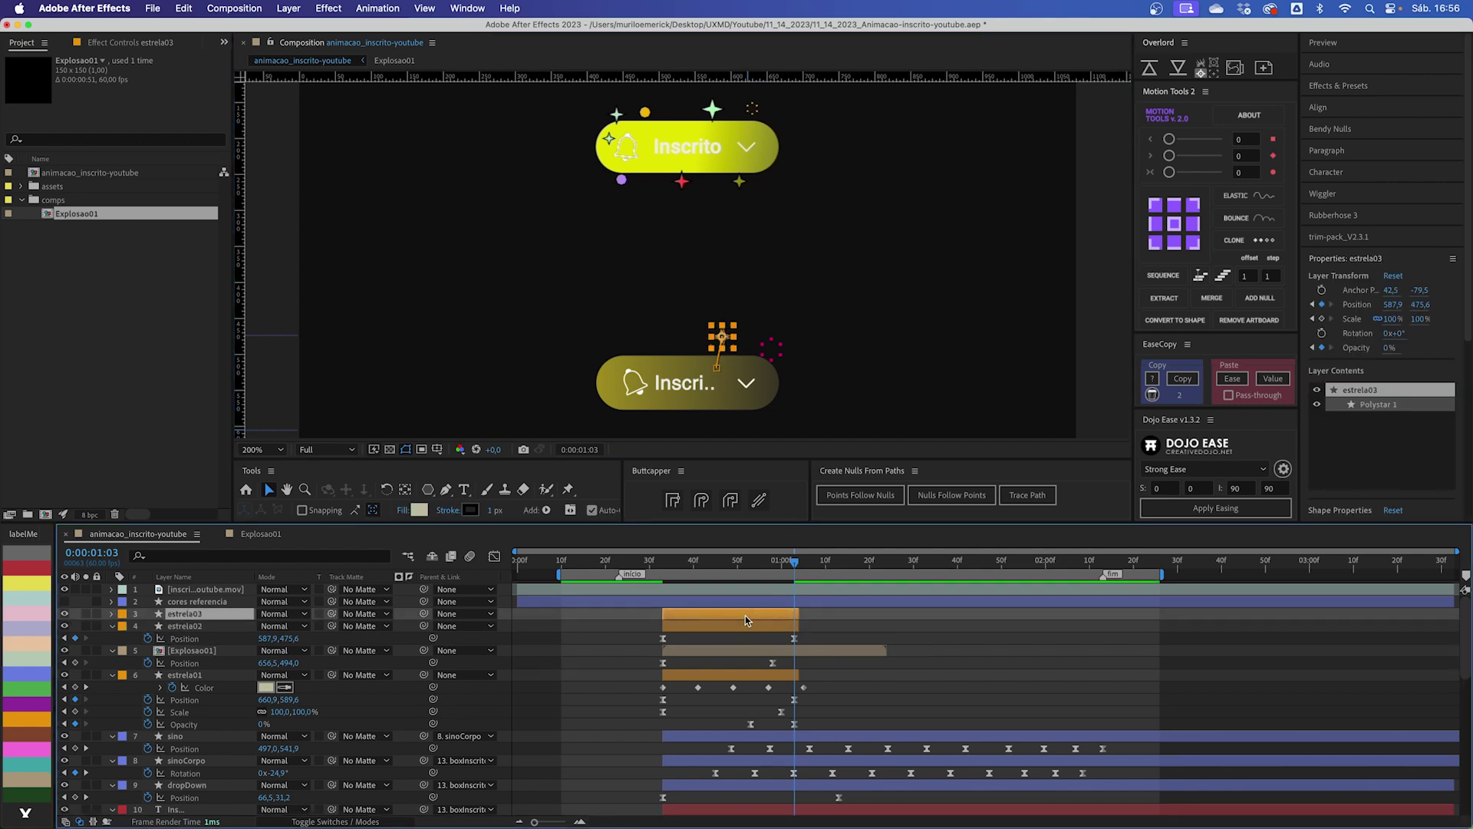
pyautogui.press('p')
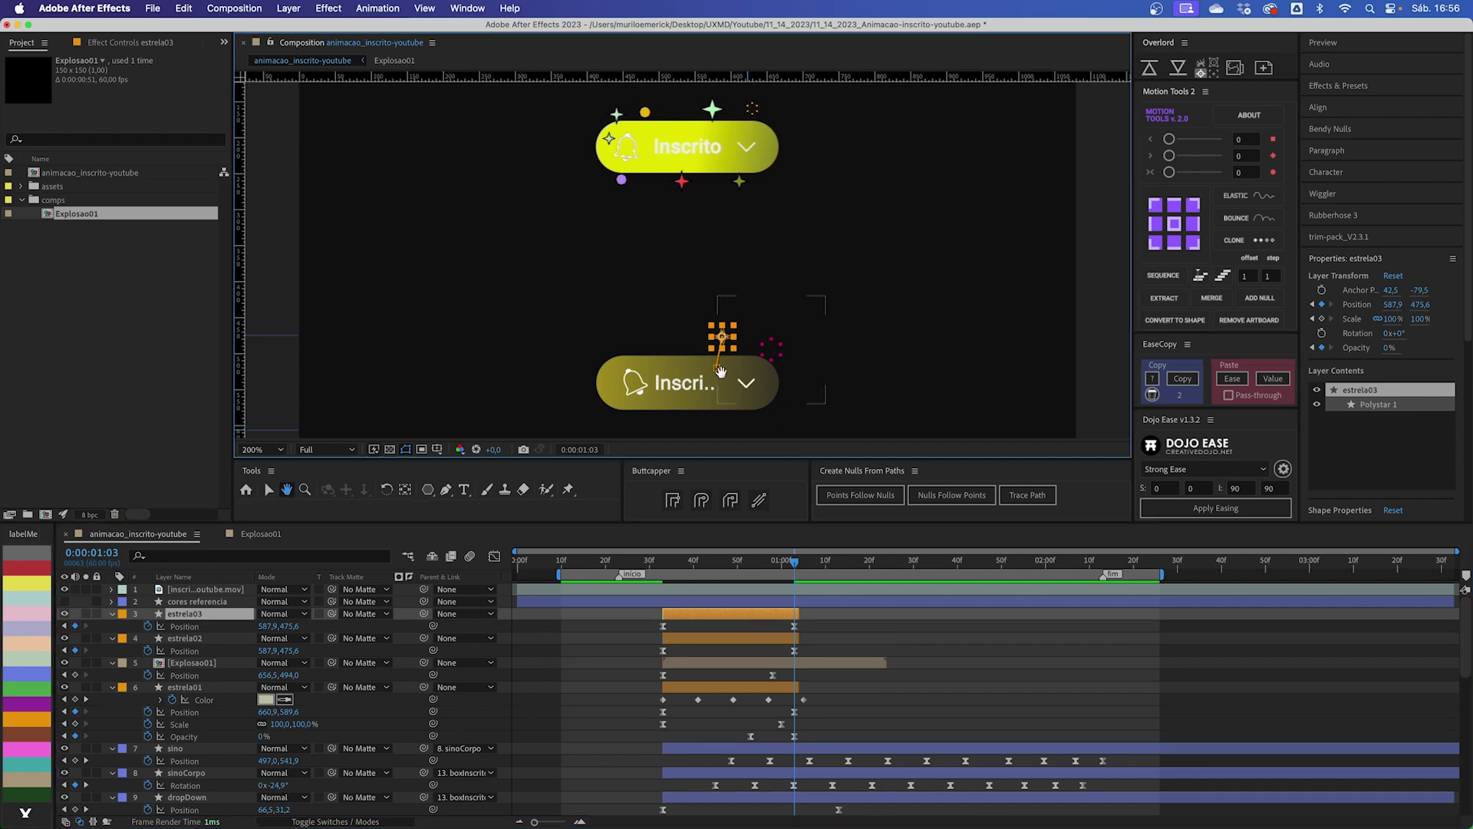
pyautogui.scroll(-1, 721, 367)
pyautogui.moveTo(719, 367); pyautogui.dragTo(693, 393)
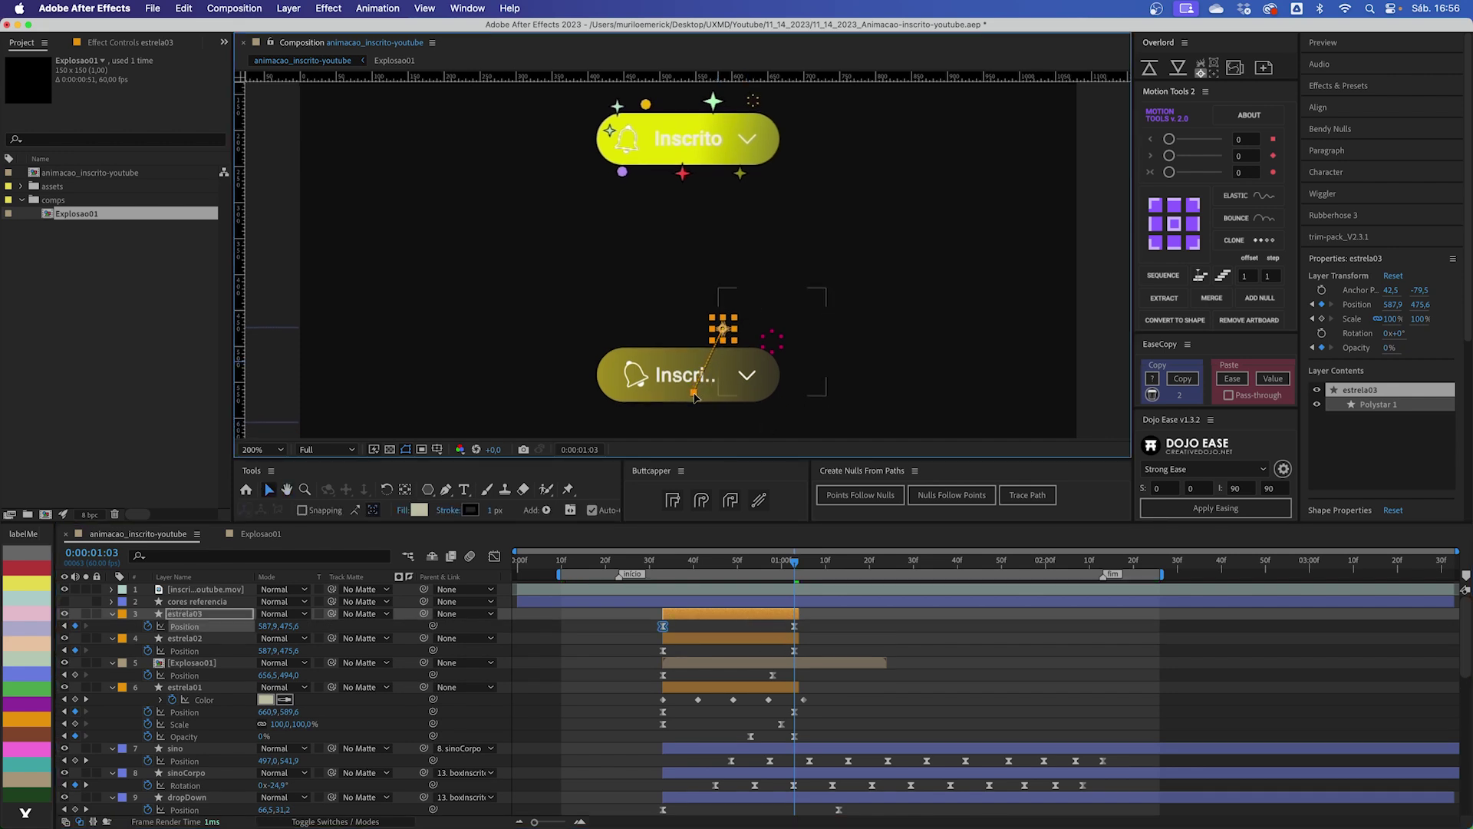
pyautogui.moveTo(721, 330); pyautogui.dragTo(691, 409)
pyautogui.click(776, 614)
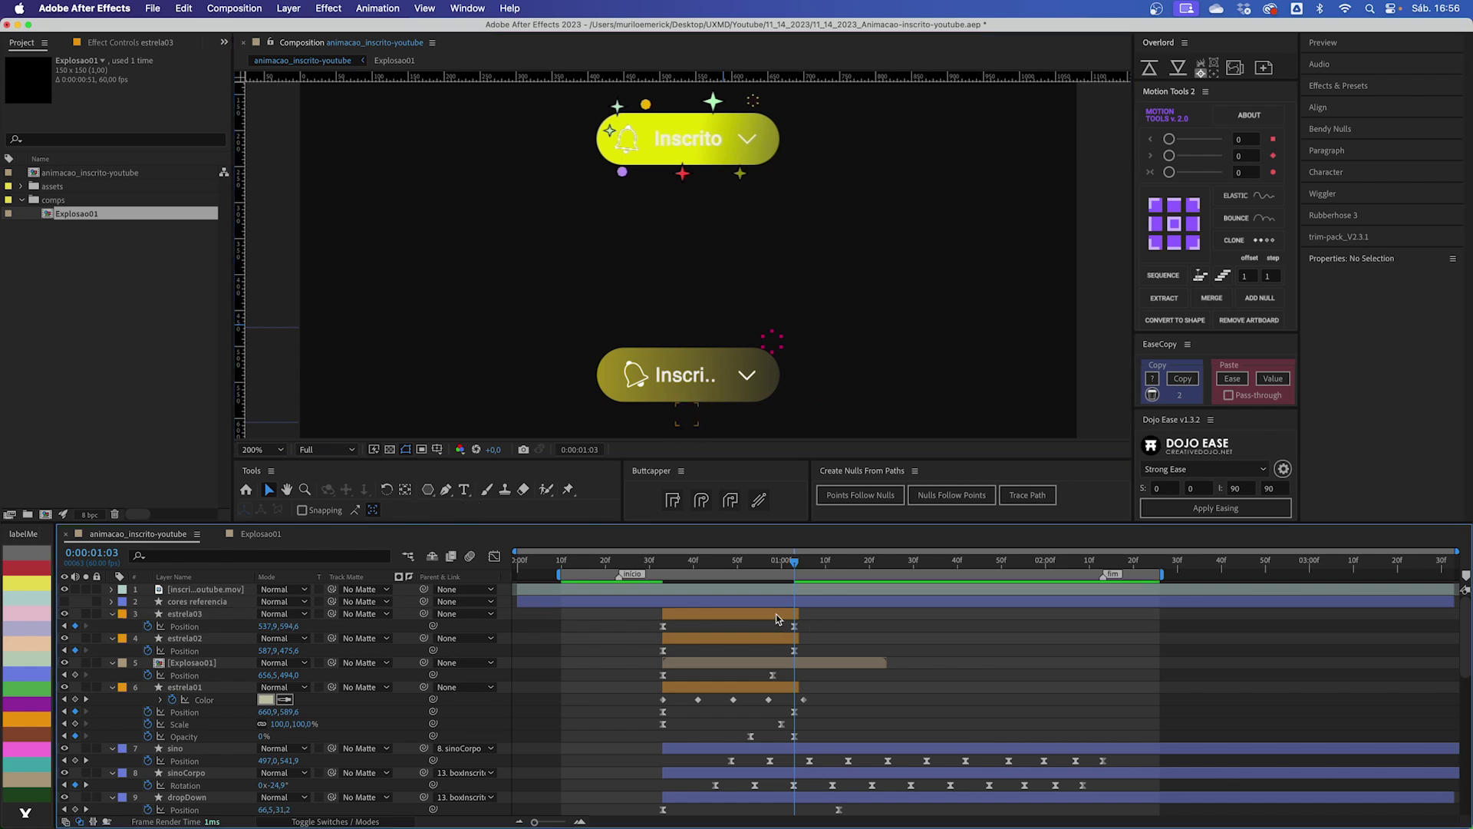
# Step: Duplicate estrela03 and reroute the copy from the button's inner edge near the bell to about 437,9, 481,6 above the button at 0:00:01:03
pyautogui.press('super+d')
pyautogui.press('p')
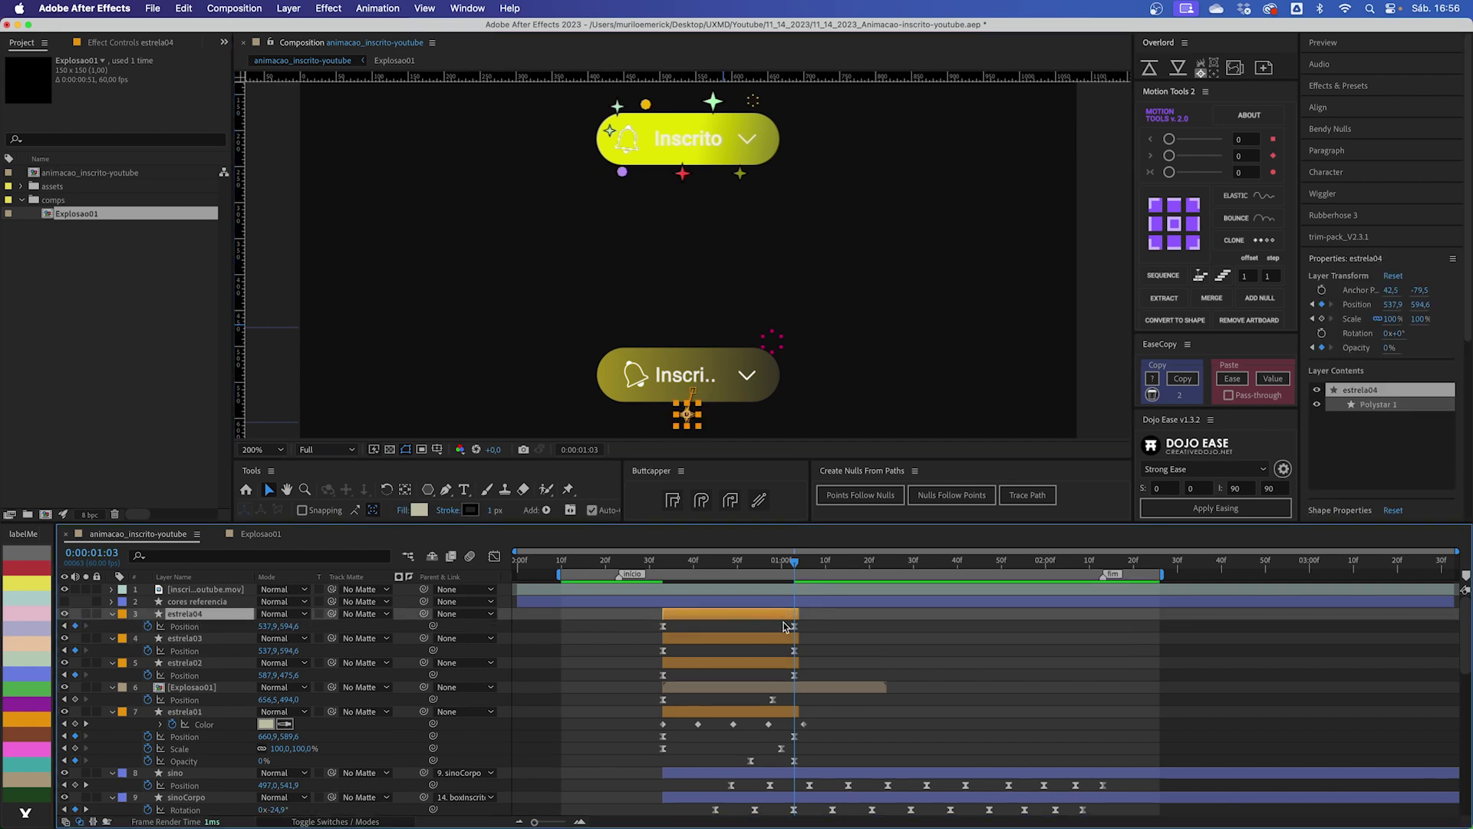
pyautogui.click(794, 626)
pyautogui.moveTo(693, 394); pyautogui.dragTo(670, 368)
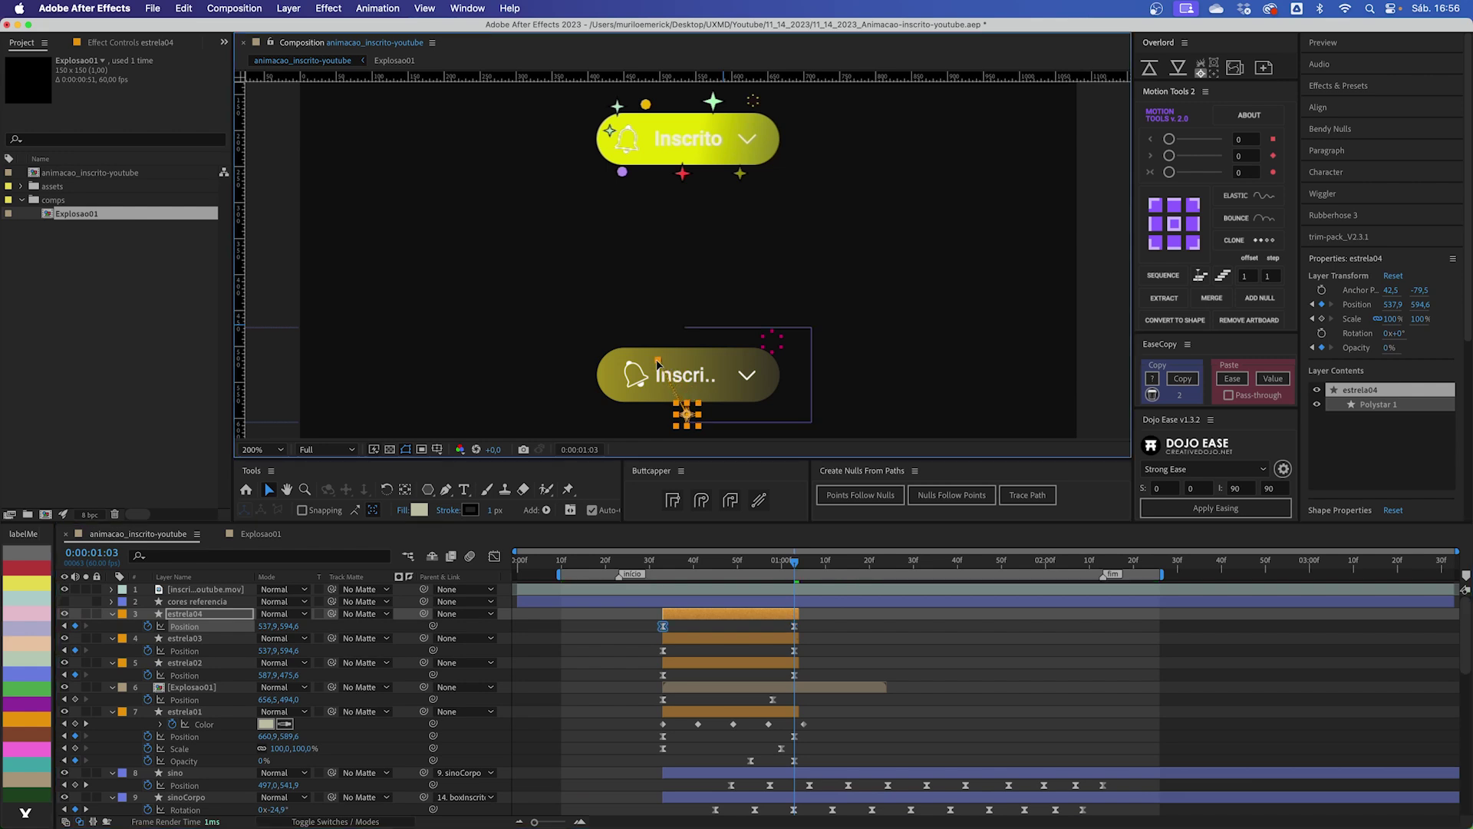
pyautogui.moveTo(687, 414); pyautogui.dragTo(614, 336)
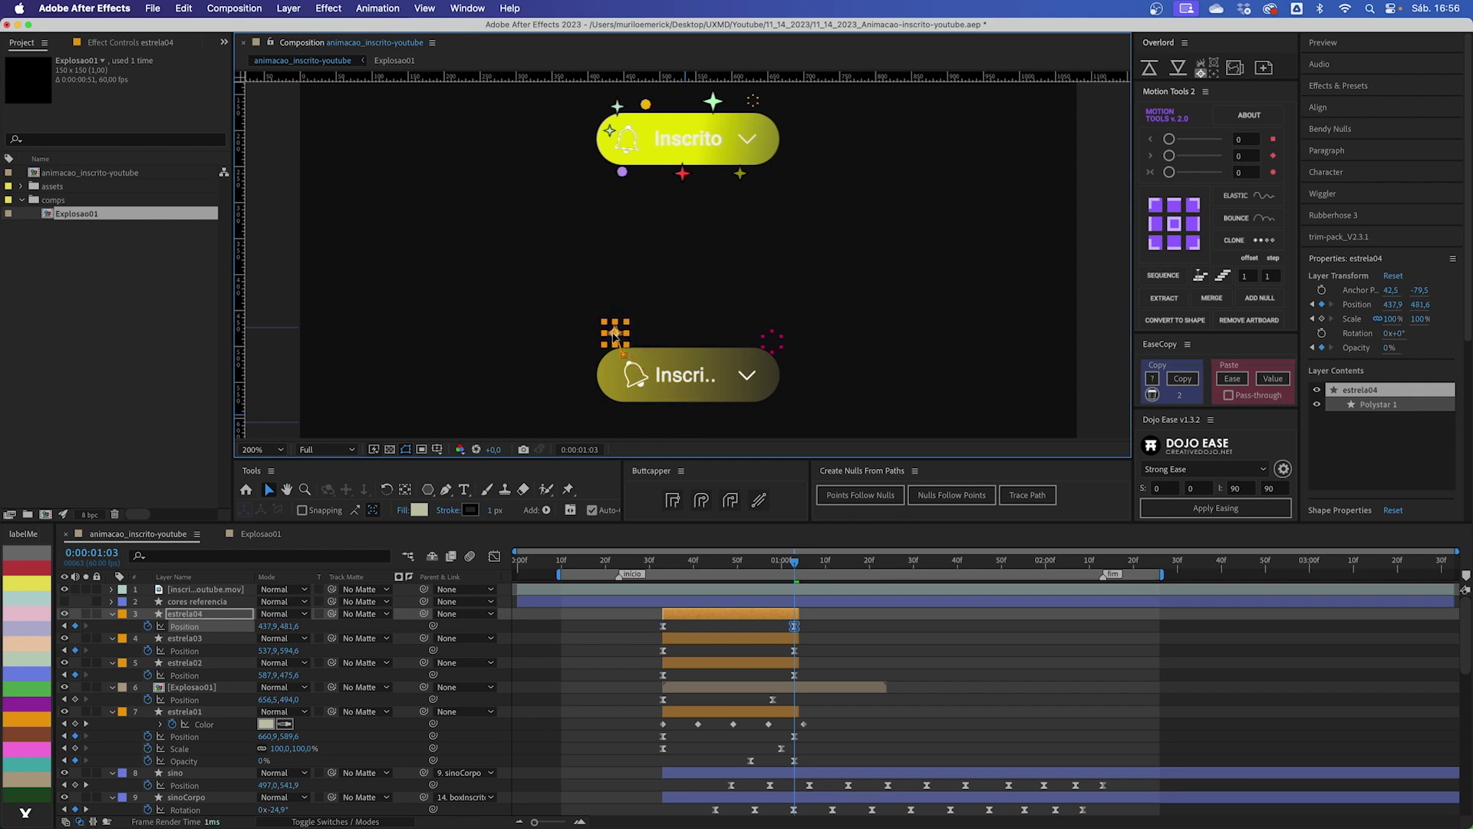
# Step: Duplicate the Explosao01 layer and place the copy directly below estrela04
pyautogui.click(818, 685)
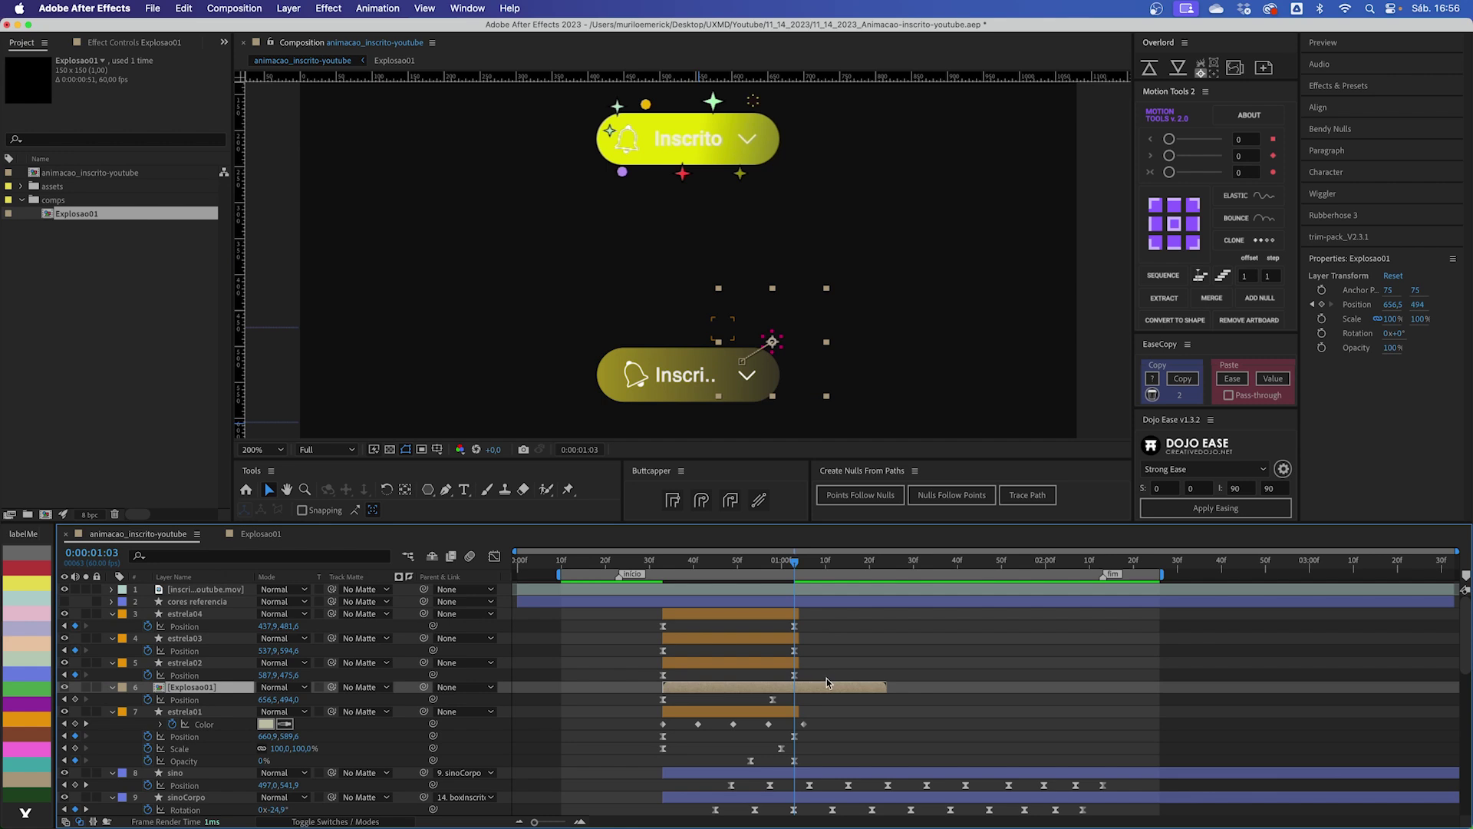
pyautogui.press('super+d')
pyautogui.moveTo(247, 688); pyautogui.dragTo(247, 635)
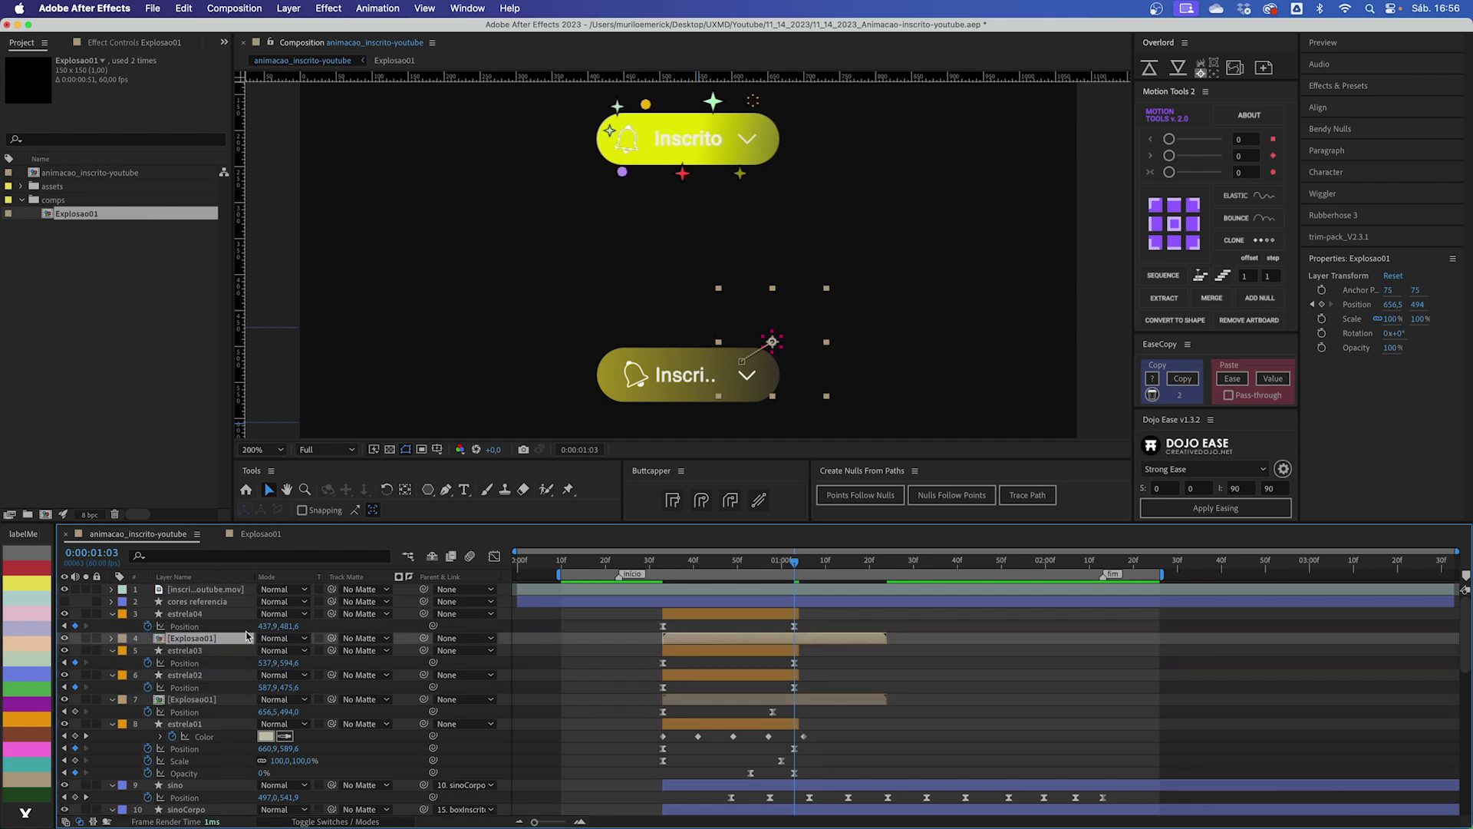
# Step: Reroute the copied Explosao01 from between the bell and the text to about 480,5, 474 above the button at 0:00:00:58
pyautogui.moveTo(742, 363); pyautogui.dragTo(660, 359)
pyautogui.press('u')
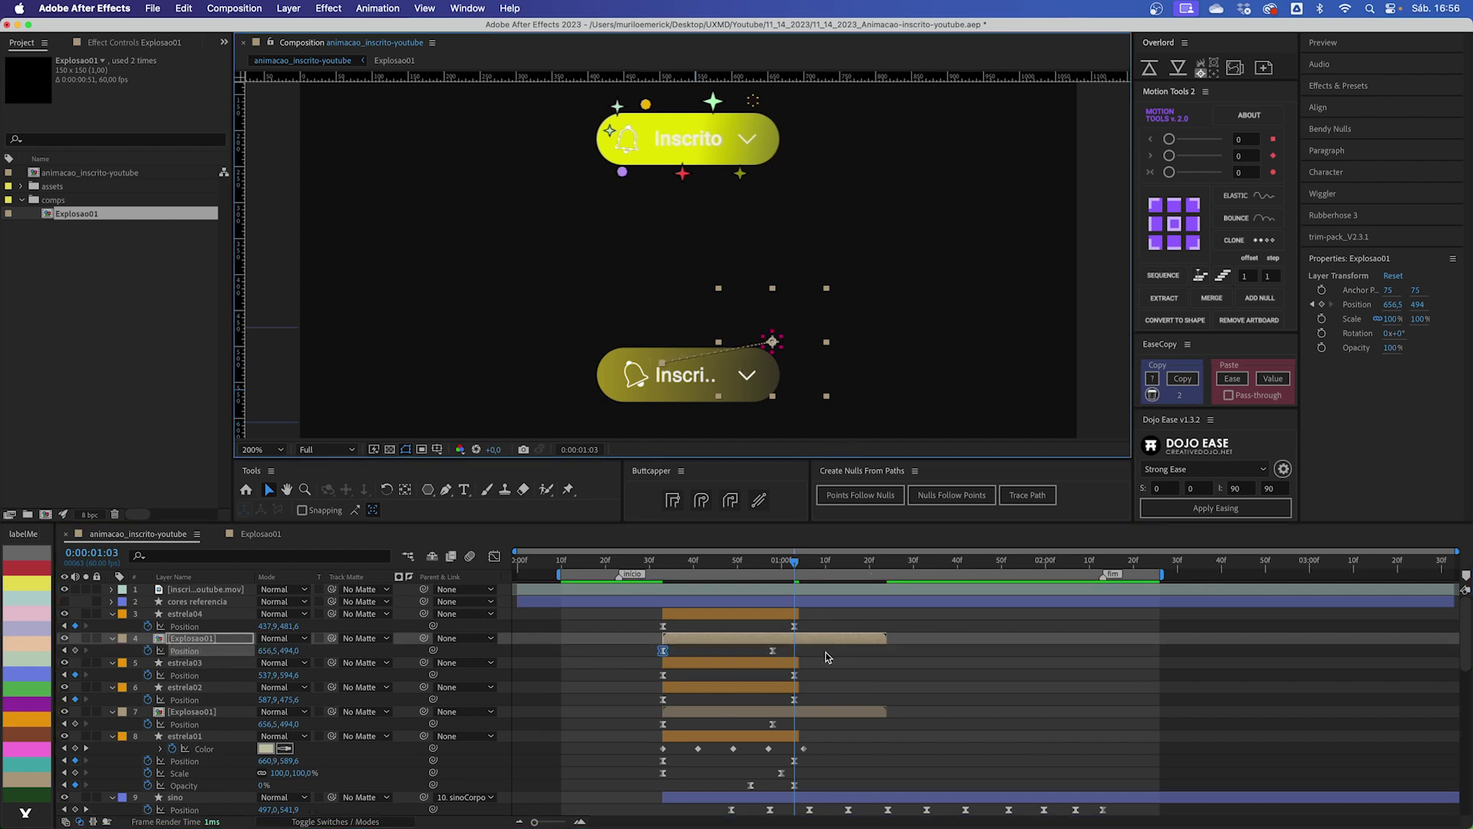
pyautogui.moveTo(790, 569); pyautogui.dragTo(776, 567)
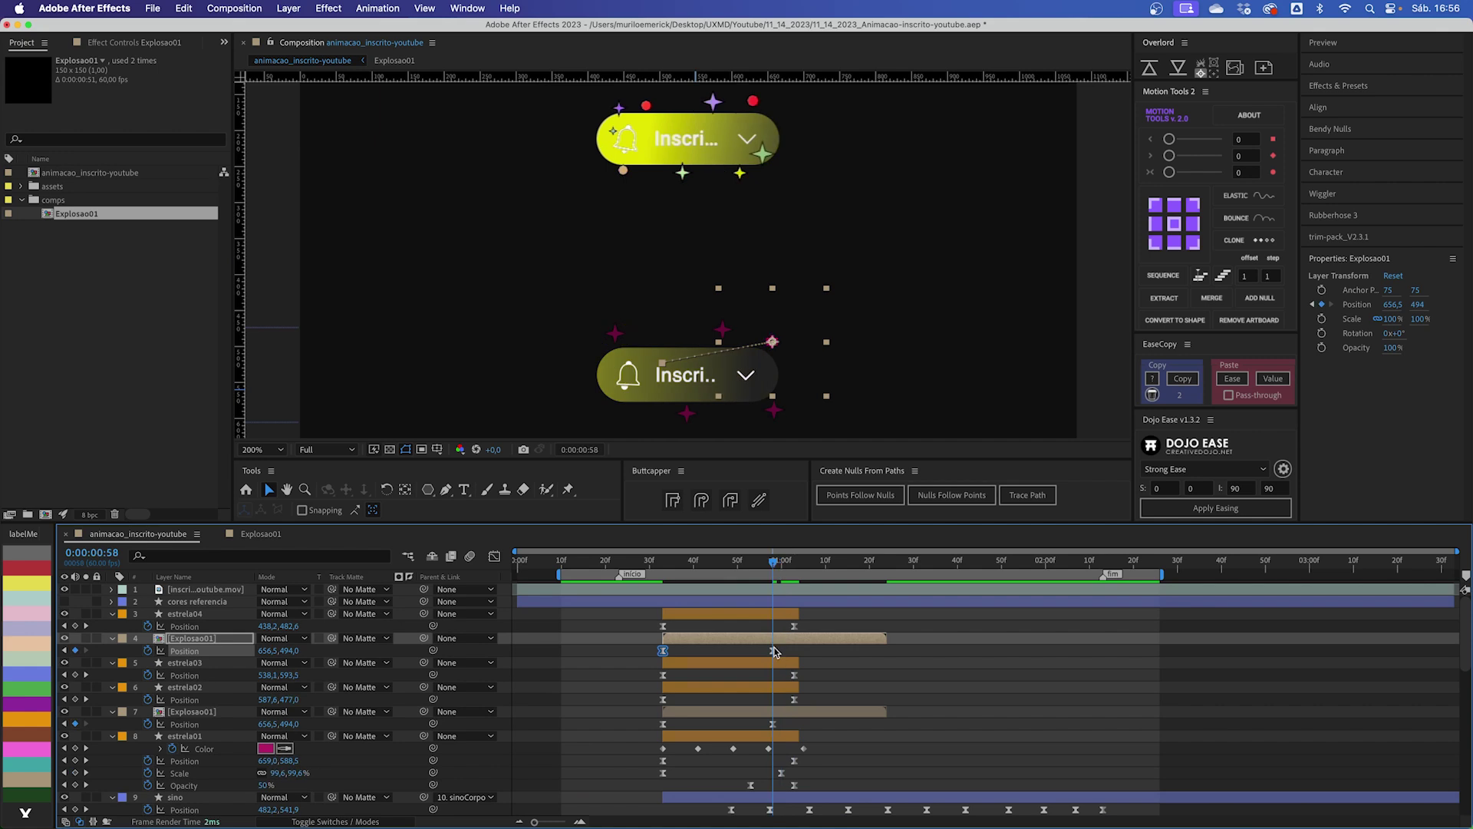
pyautogui.moveTo(773, 349); pyautogui.dragTo(647, 335)
pyautogui.click(656, 362)
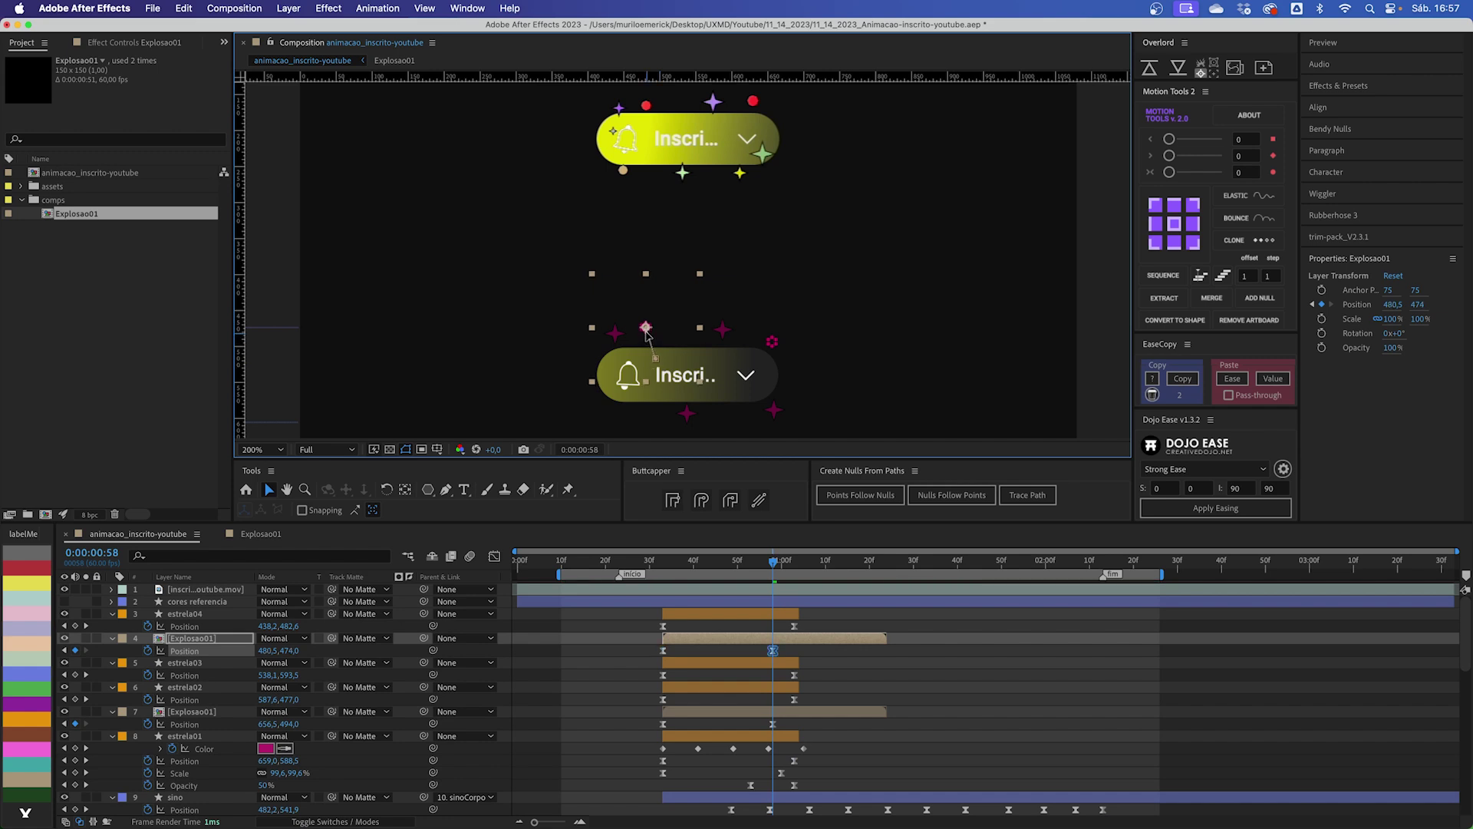
# Step: Duplicate the upper Explosao01 and reroute the copy from the button's lower inner edge to about 441,5, 606 below the button at 0:00:00:58
pyautogui.click(813, 640)
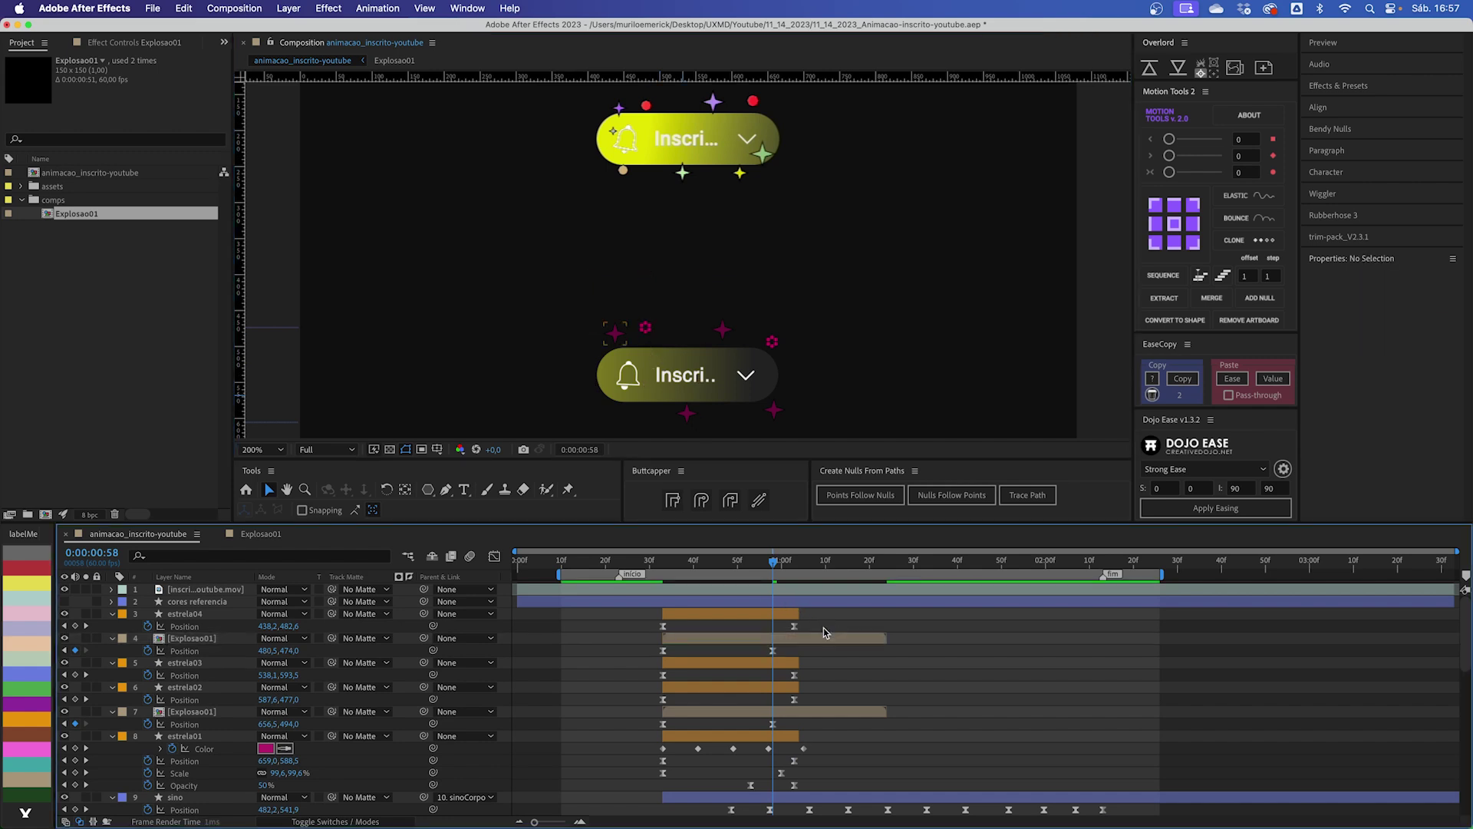
pyautogui.press('super+d')
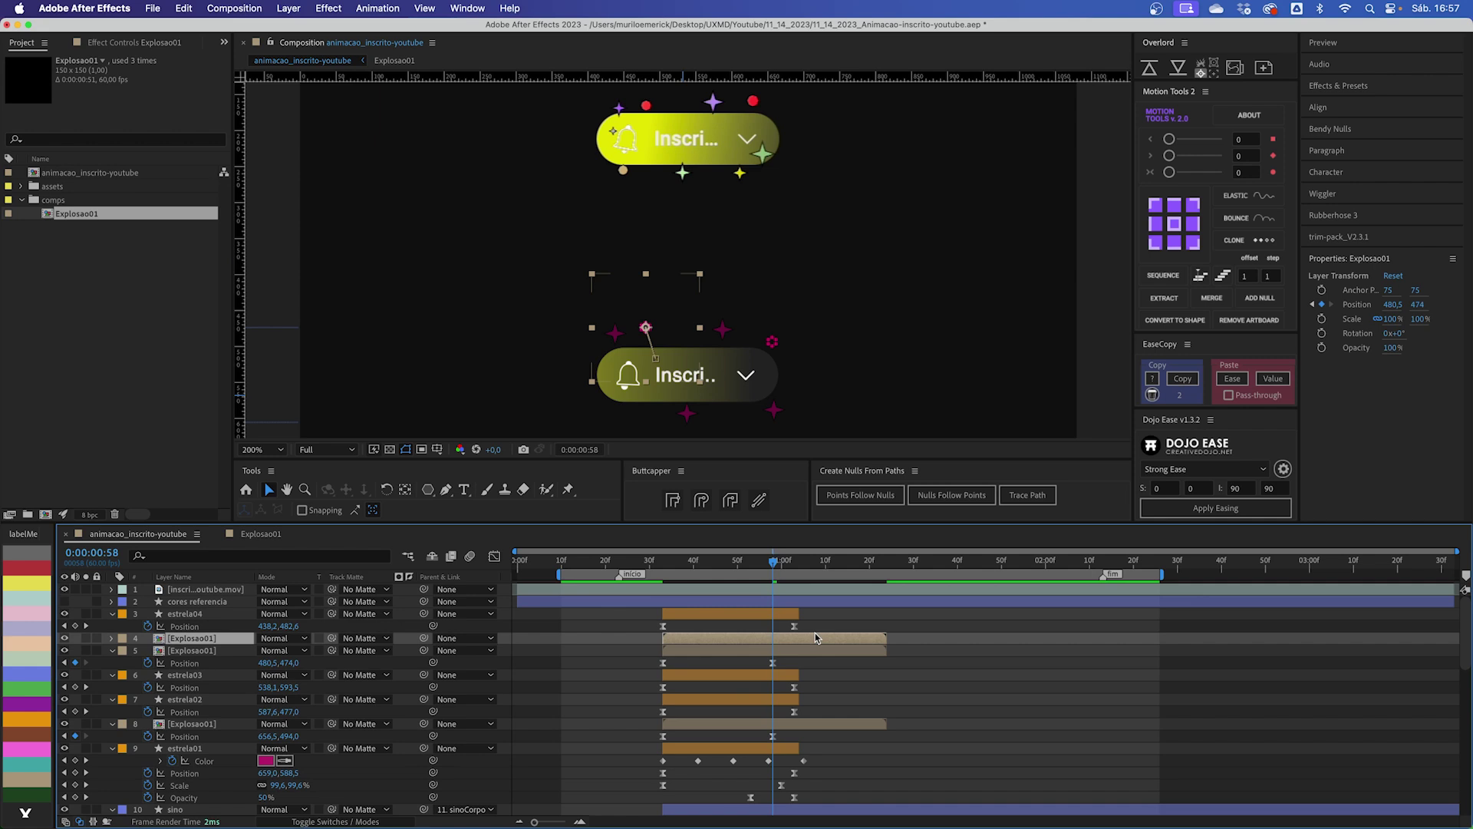
pyautogui.press('p')
pyautogui.click(770, 652)
pyautogui.moveTo(644, 326); pyautogui.dragTo(622, 424)
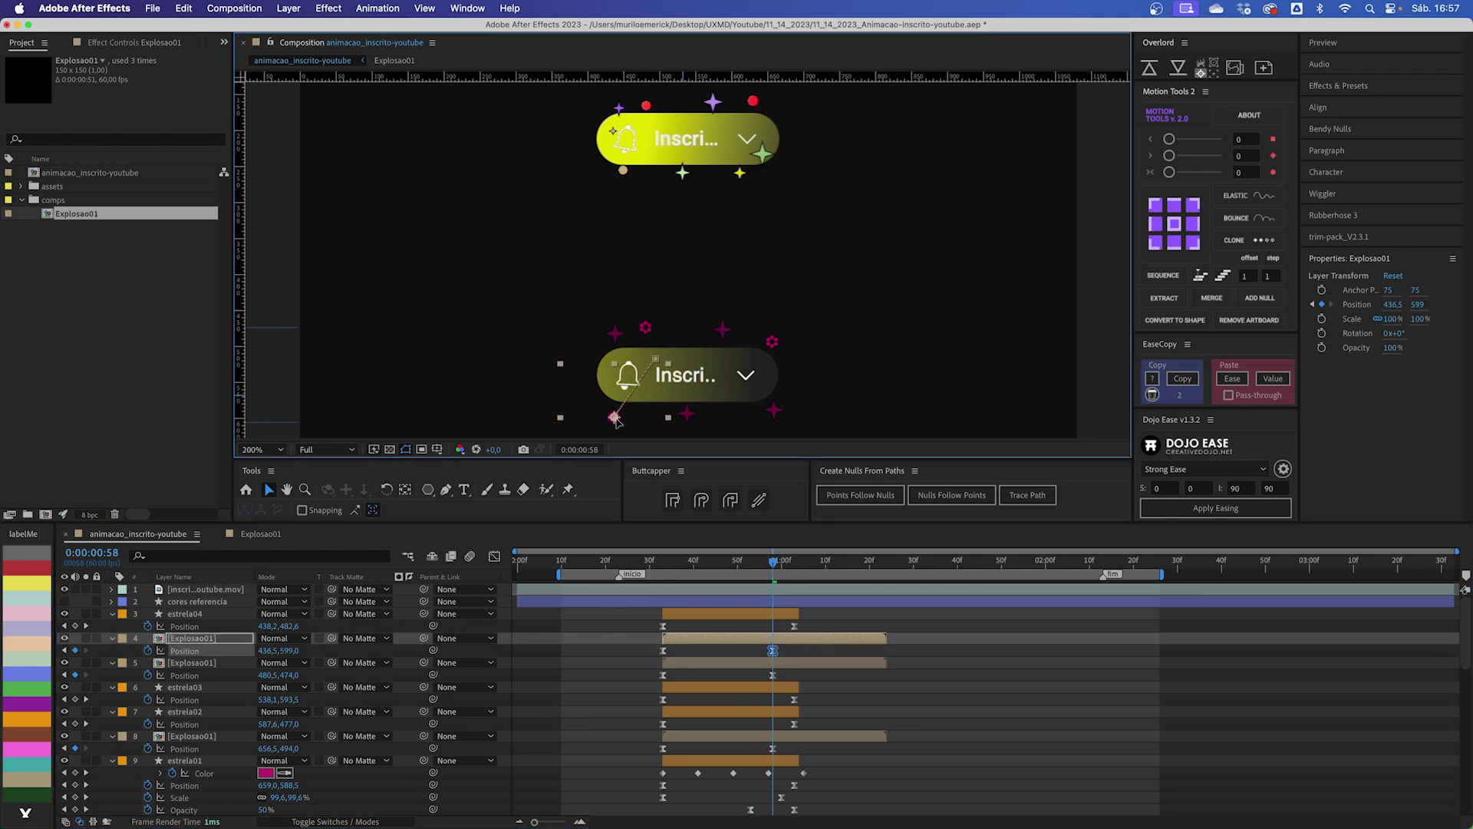
pyautogui.scroll(-1, 618, 407)
pyautogui.moveTo(615, 407); pyautogui.dragTo(623, 425)
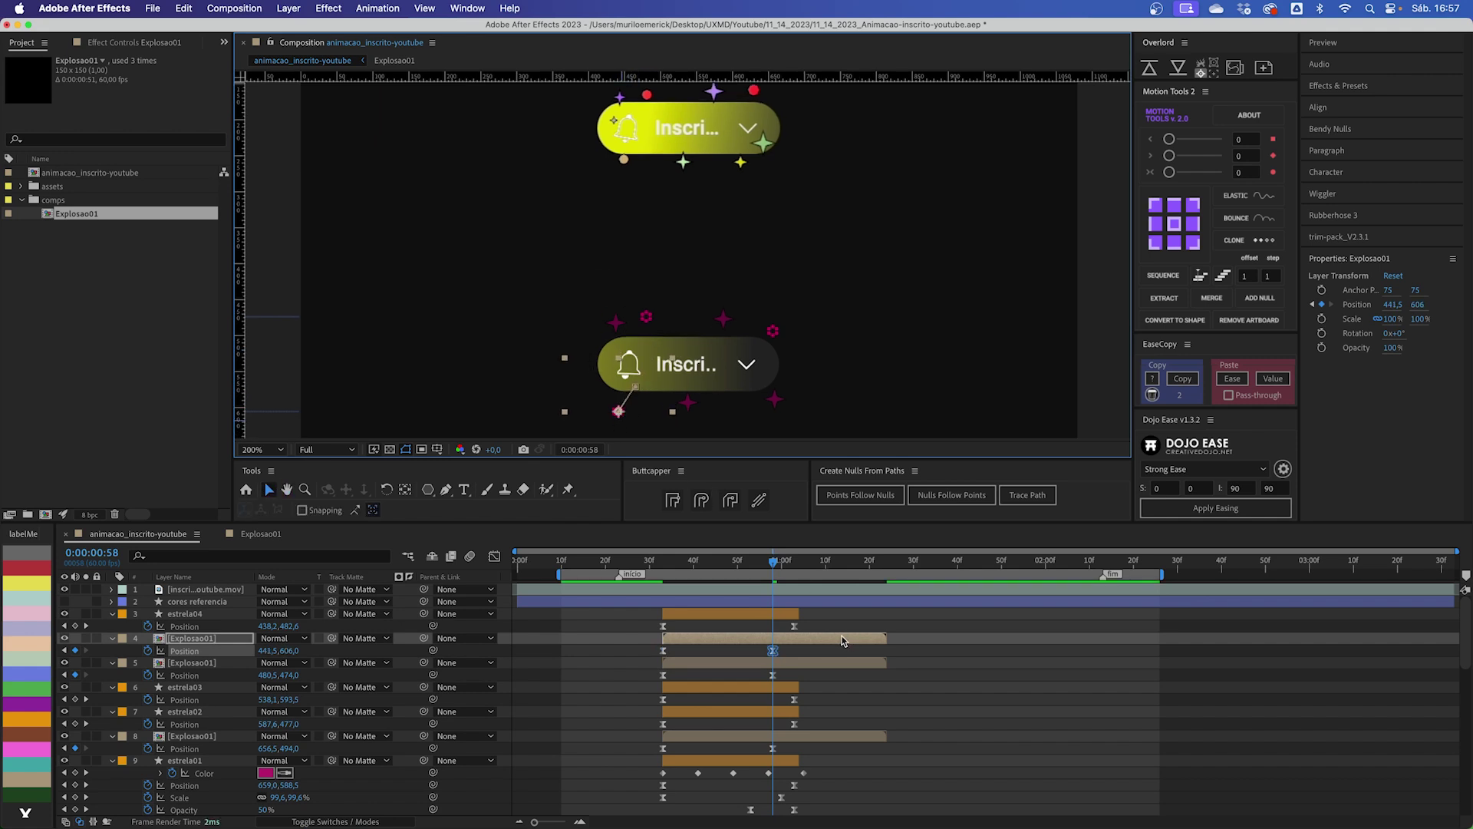
# Step: Duplicate estrela04 and reroute the copy outward from the button's left edge to about 387,2, 518,4 at 0:00:00:58
pyautogui.click(769, 616)
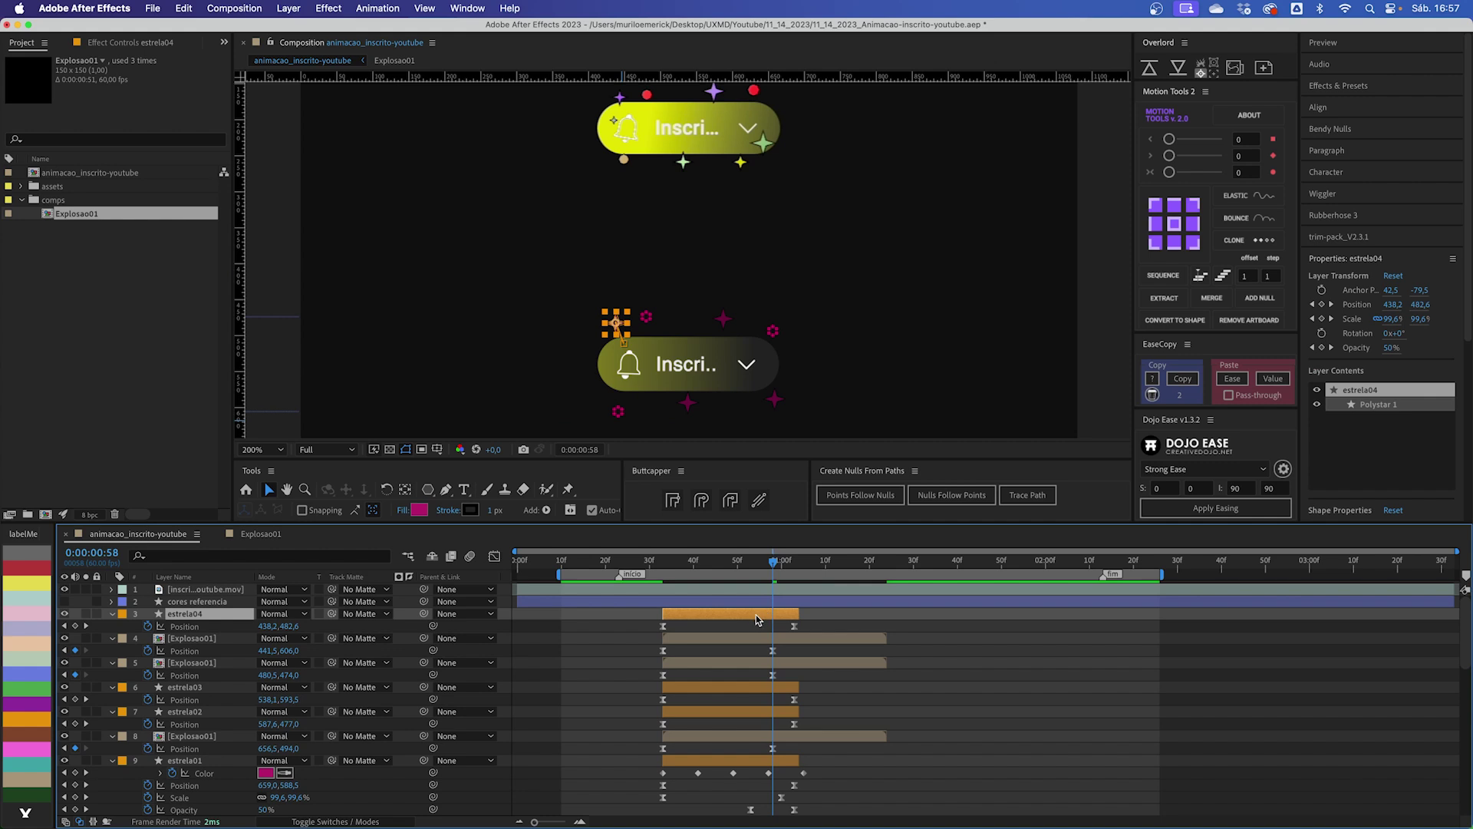
pyautogui.press('super+d')
pyautogui.moveTo(616, 325); pyautogui.dragTo(581, 349)
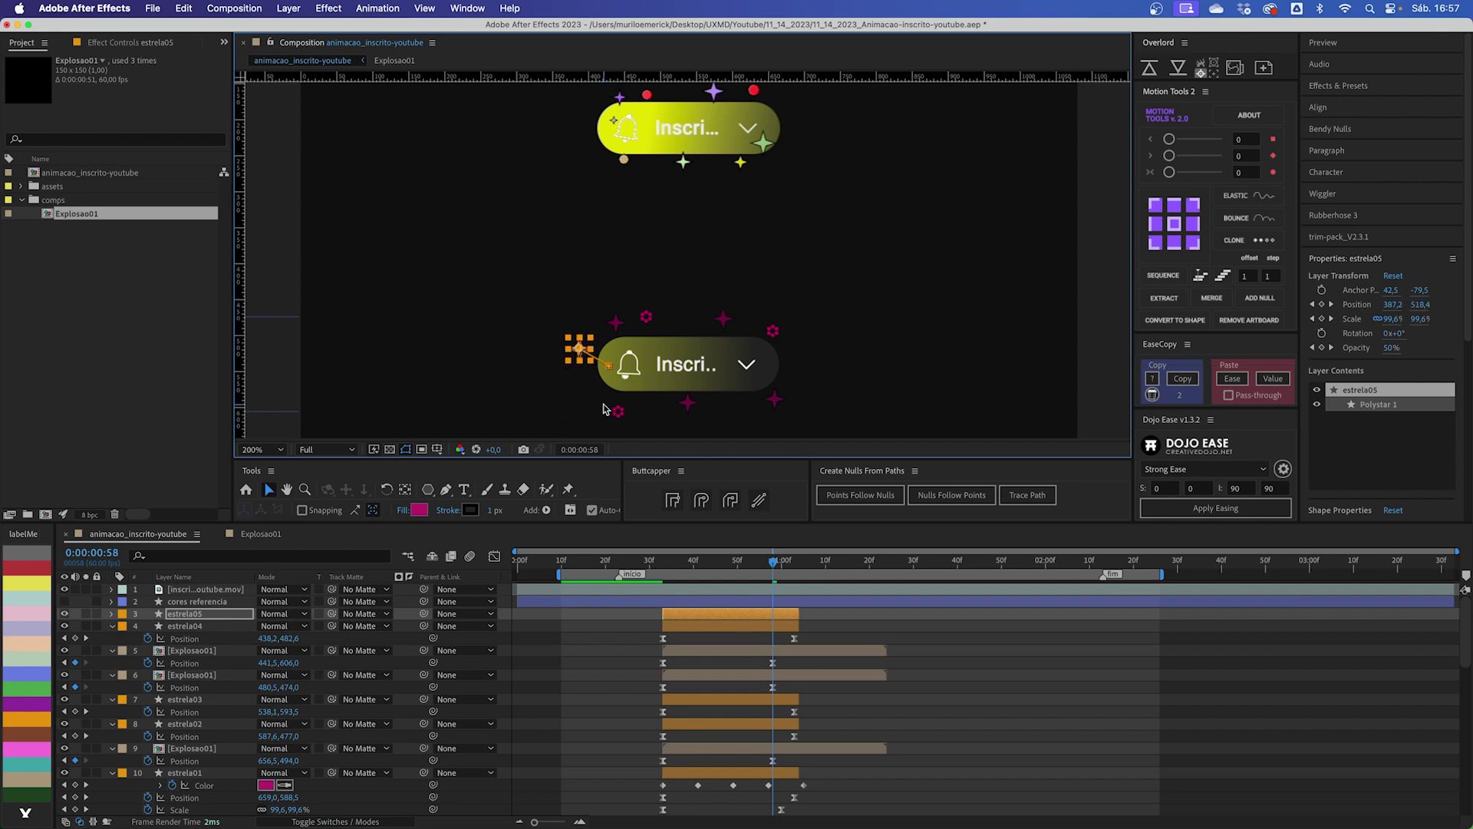
# Step: Play back the animation to check the stars and bursts around the lower button
pyautogui.click(806, 613)
pyautogui.press('h')
pyautogui.moveTo(827, 401); pyautogui.dragTo(826, 288)
pyautogui.press('space')
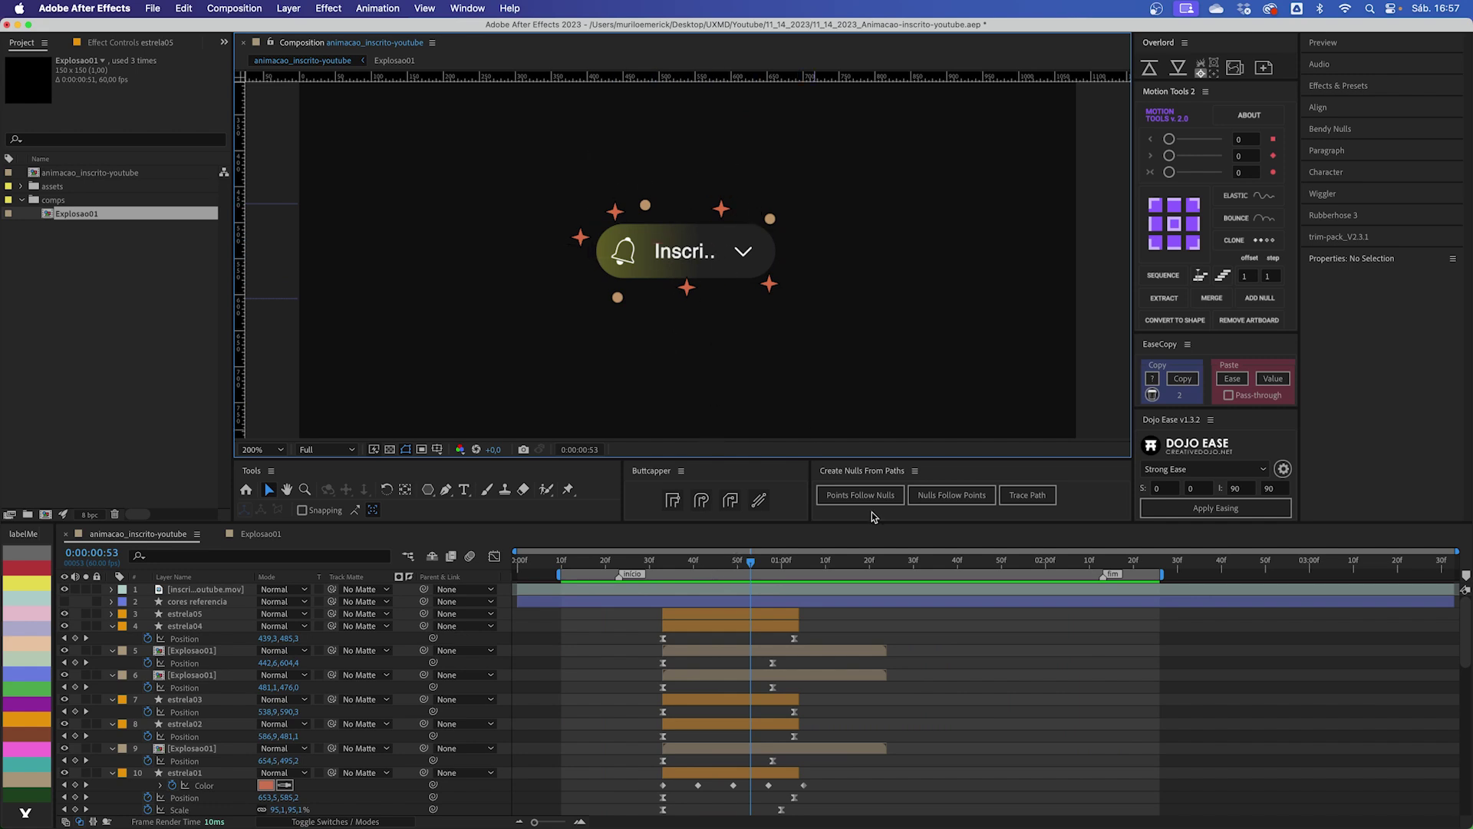
# Step: Select all eight particle layers from estrela05 to estrela01 and collapse their properties
pyautogui.scroll(-1, 831, 633)
pyautogui.click(780, 607)
pyautogui.scroll(-3, 780, 606)
pyautogui.keyDown('shift'); pyautogui.click(765, 709); pyautogui.keyUp('shift')
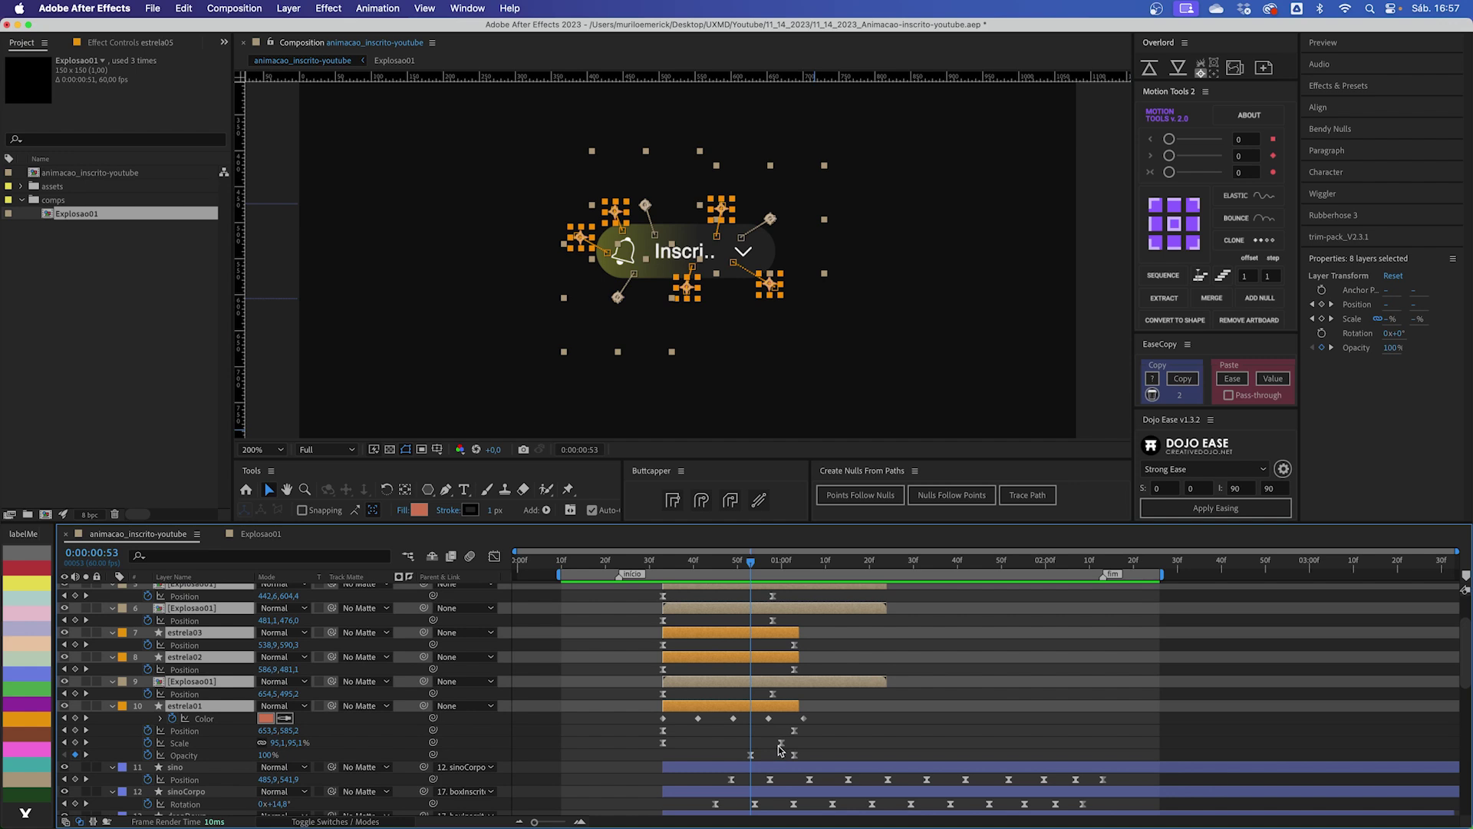
pyautogui.press('super+v')
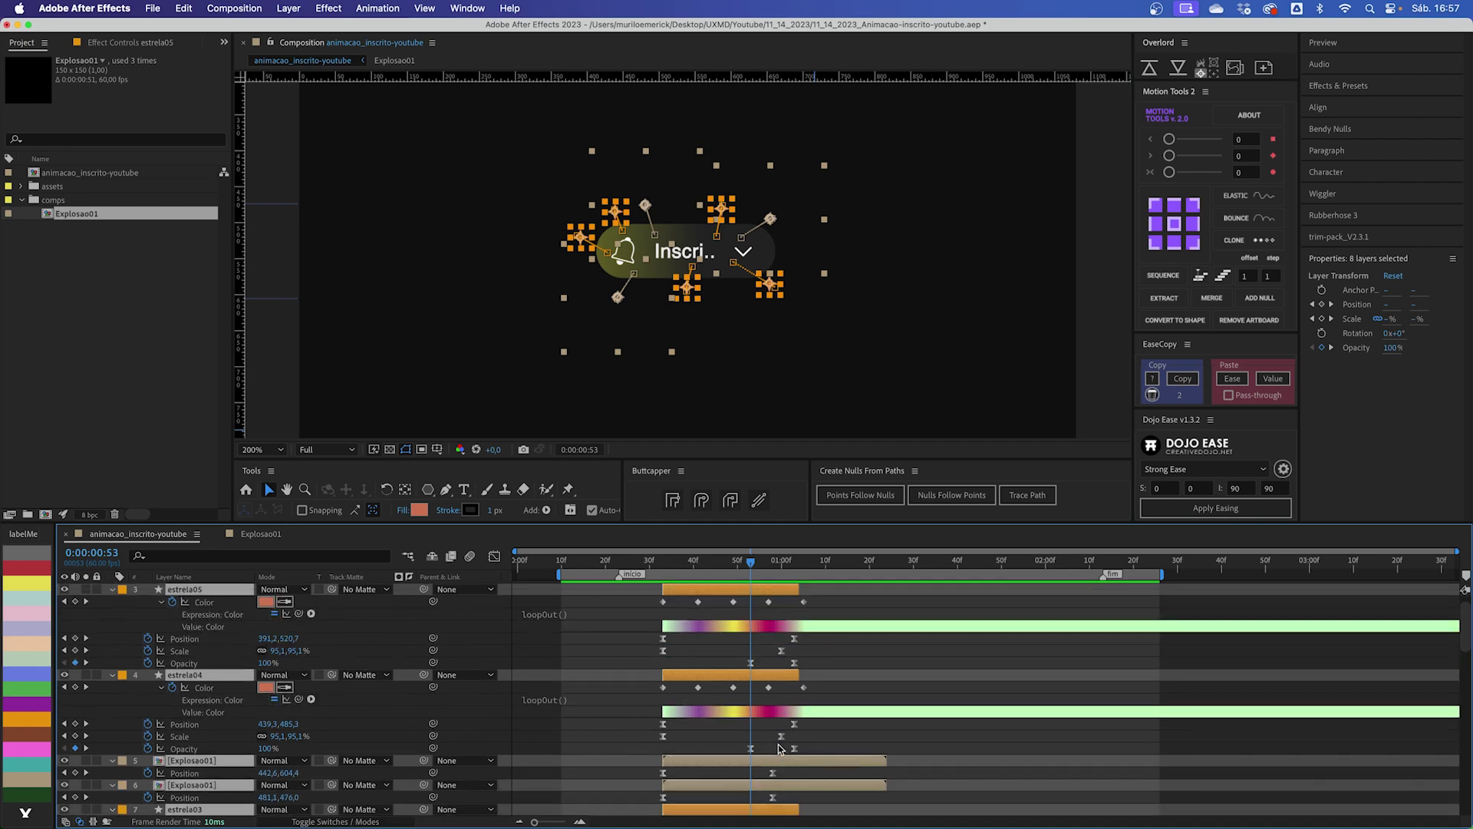
pyautogui.press('u')
pyautogui.scroll(2, 752, 620)
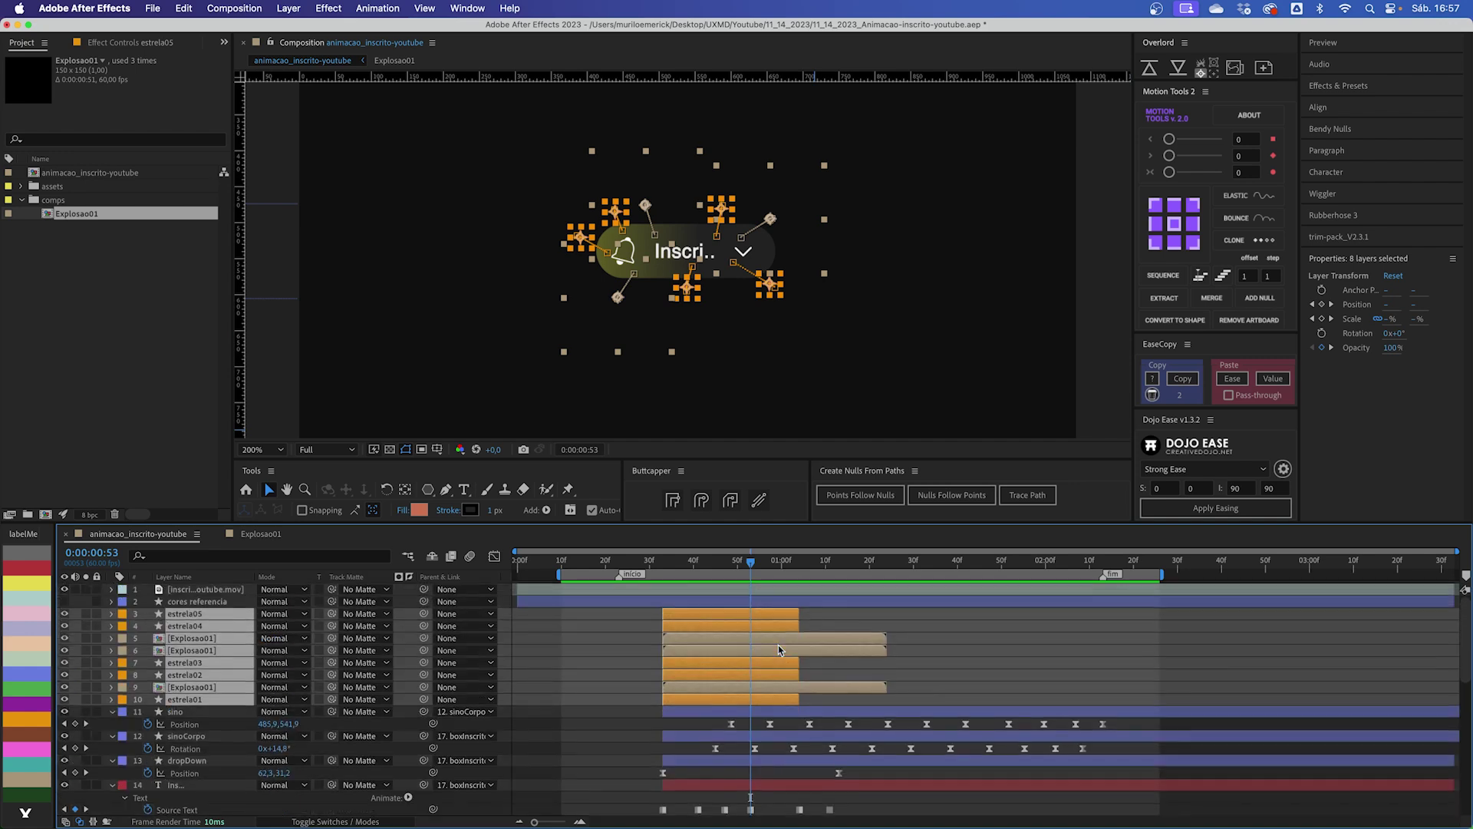
# Step: Stagger estrela05, estrela04 and the upper two Explosao01 layers so each starts two frames after the layer beneath it
pyautogui.click(825, 620)
pyautogui.click(735, 616)
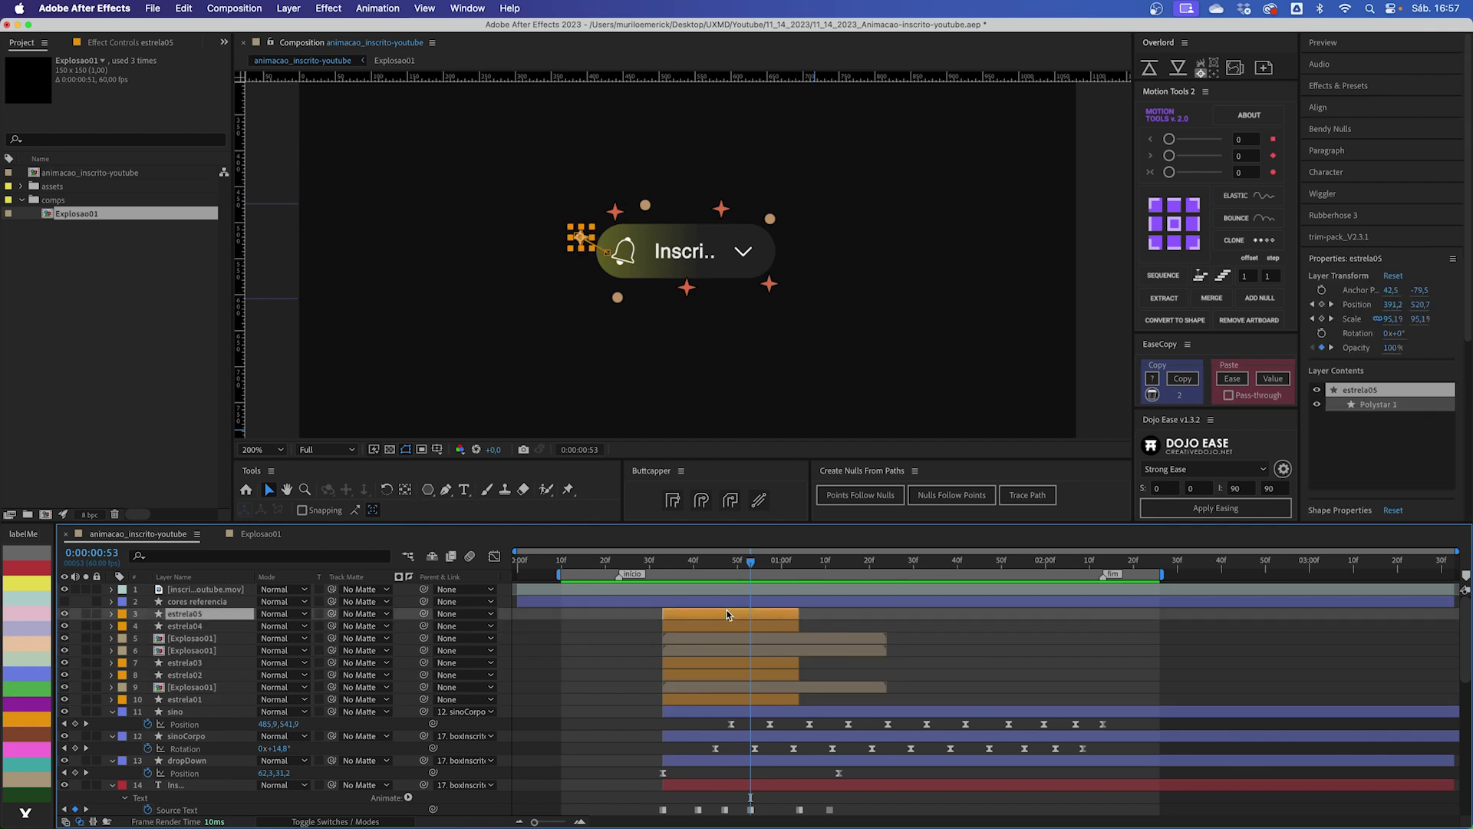
pyautogui.moveTo(689, 618); pyautogui.dragTo(698, 618)
pyautogui.keyDown('shift'); pyautogui.click(689, 626); pyautogui.keyUp('shift')
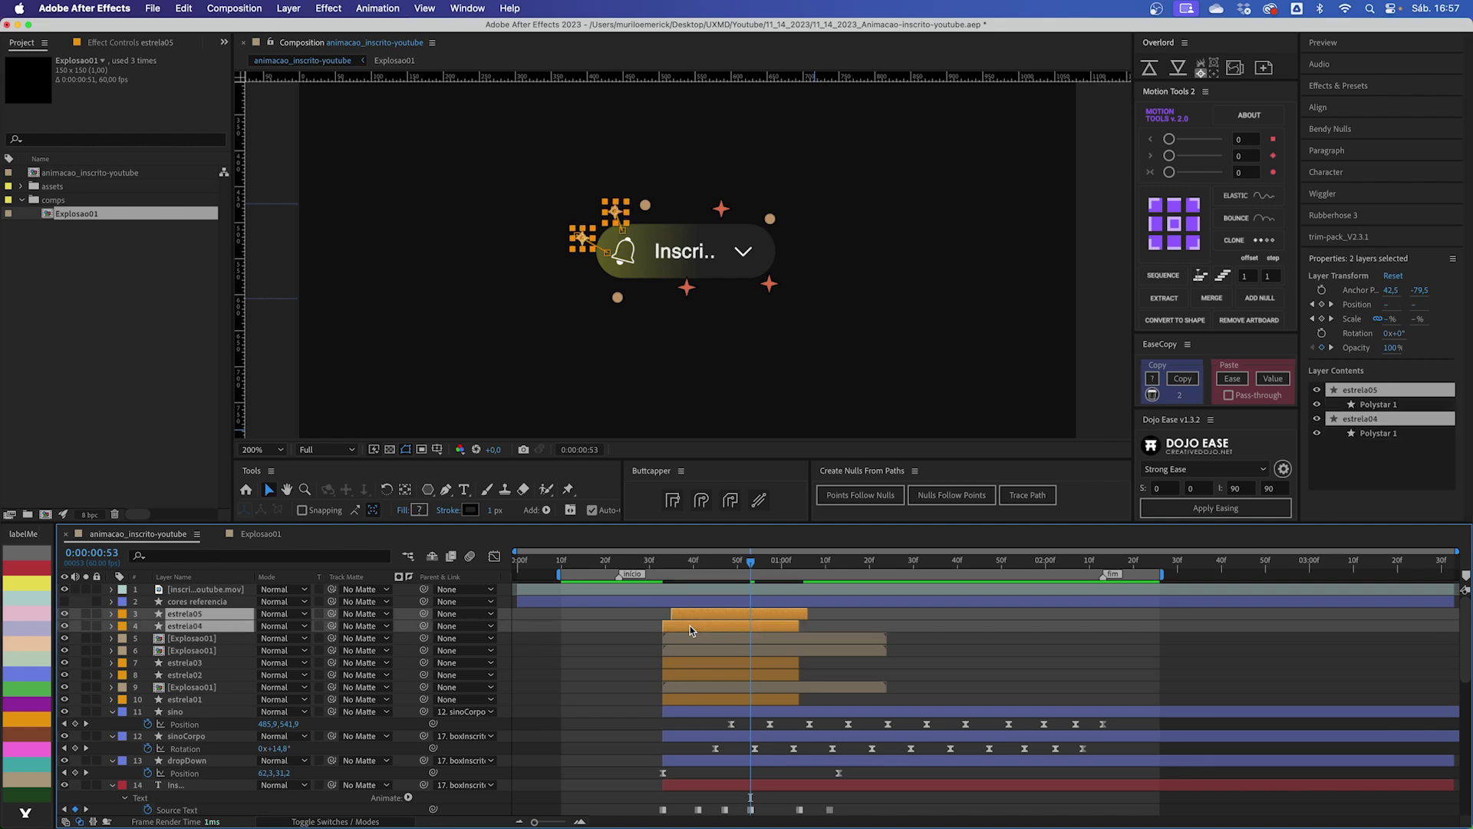
pyautogui.hotkey('alt', 'pagedown')
pyautogui.hotkey('alt', 'pagedown')
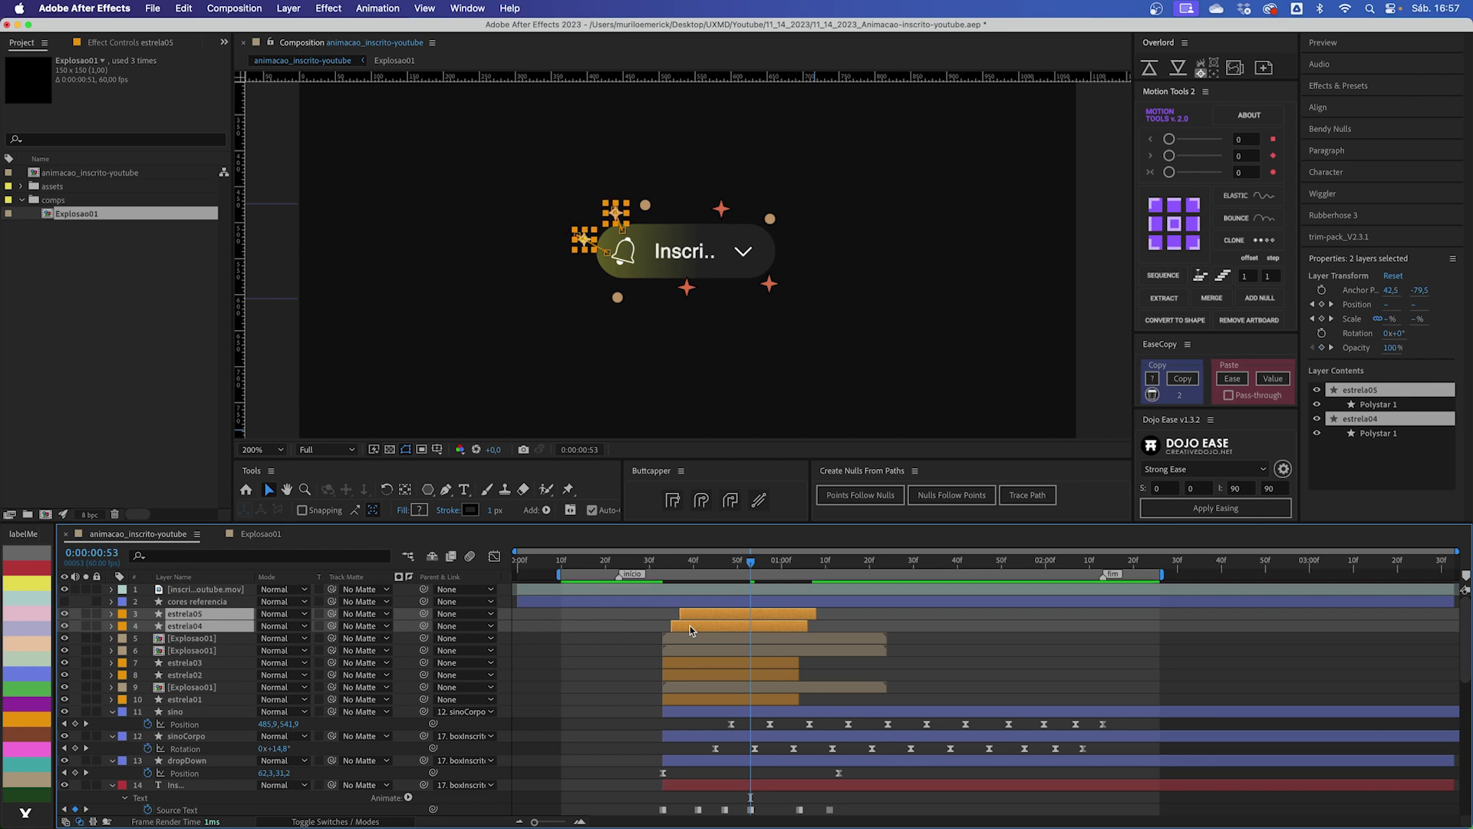
pyautogui.keyDown('shift'); pyautogui.click(688, 637); pyautogui.keyUp('shift')
pyautogui.hotkey('alt', 'pagedown')
pyautogui.hotkey('alt', 'pagedown')
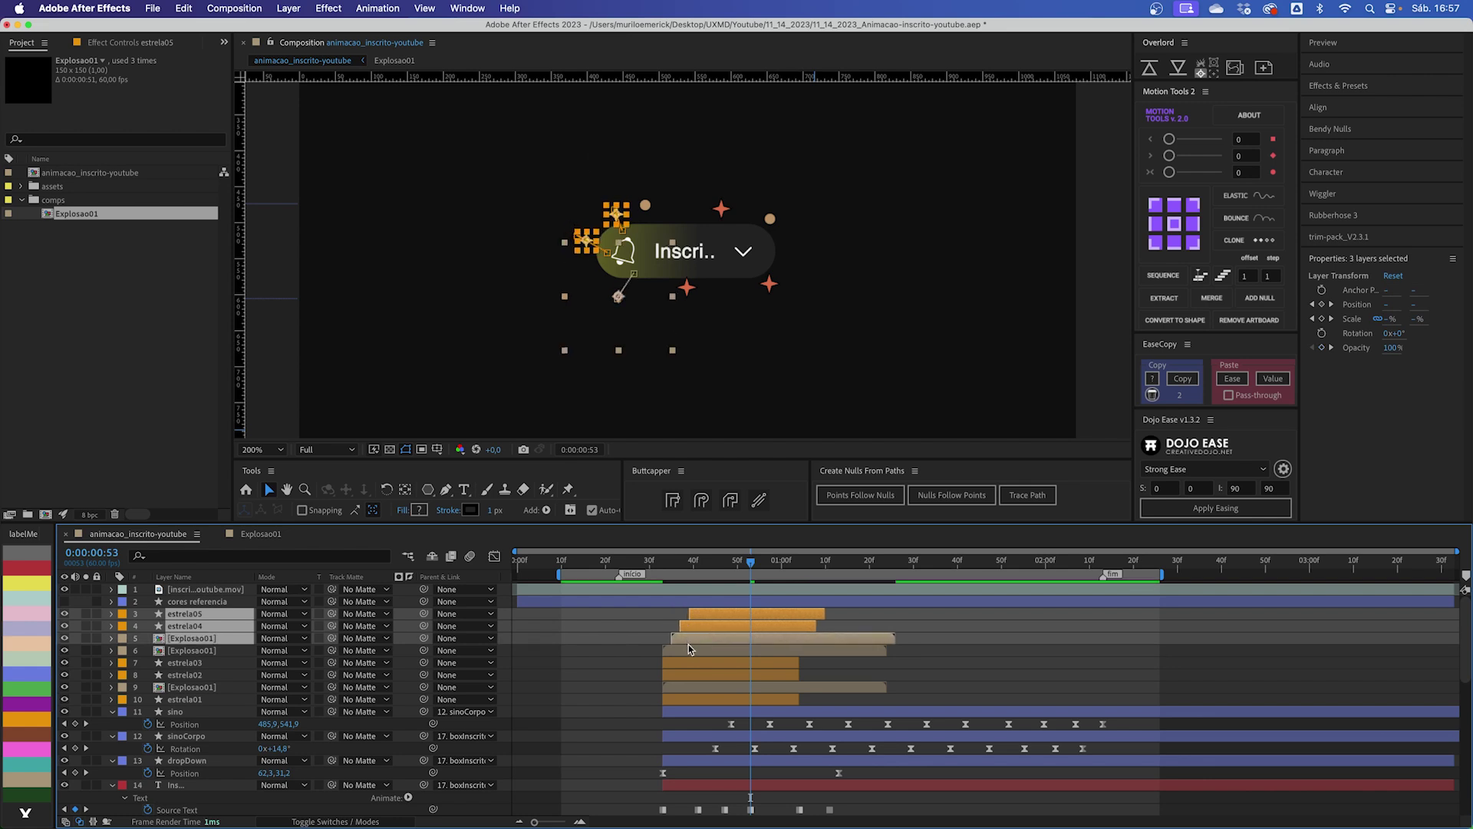
pyautogui.keyDown('shift'); pyautogui.click(688, 647); pyautogui.keyUp('shift')
pyautogui.hotkey('alt', 'pagedown')
pyautogui.hotkey('alt', 'pagedown')
# Step: Continue the two-frame stagger with estrela03, estrela02 and the lowest Explosao01, carrying the layers above along
pyautogui.keyDown('shift'); pyautogui.click(689, 662); pyautogui.keyUp('shift')
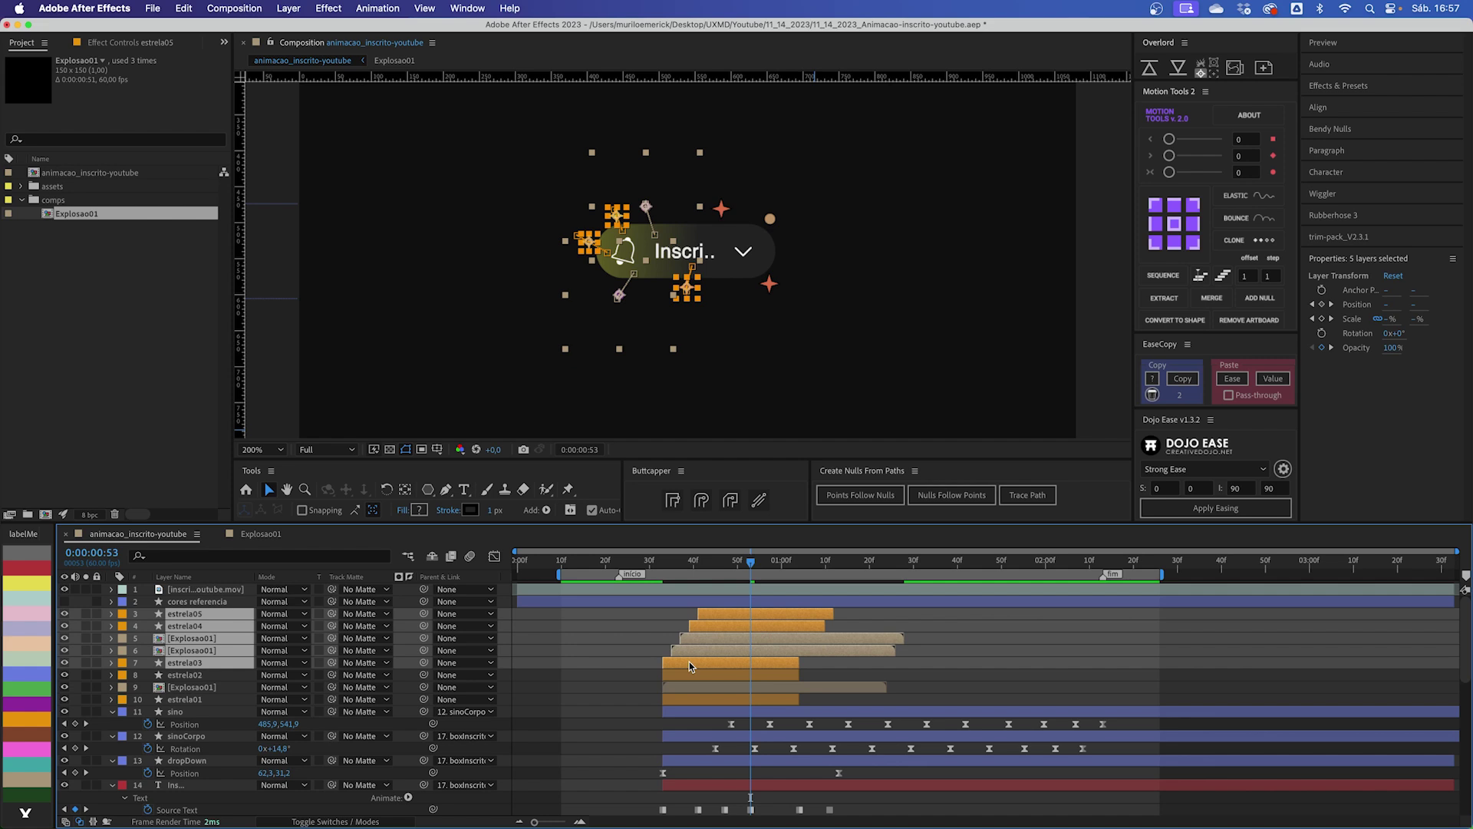
pyautogui.hotkey('alt', 'pagedown')
pyautogui.hotkey('alt', 'pagedown')
pyautogui.keyDown('shift'); pyautogui.click(691, 674); pyautogui.keyUp('shift')
pyautogui.hotkey('alt', 'pagedown')
pyautogui.hotkey('alt', 'pagedown')
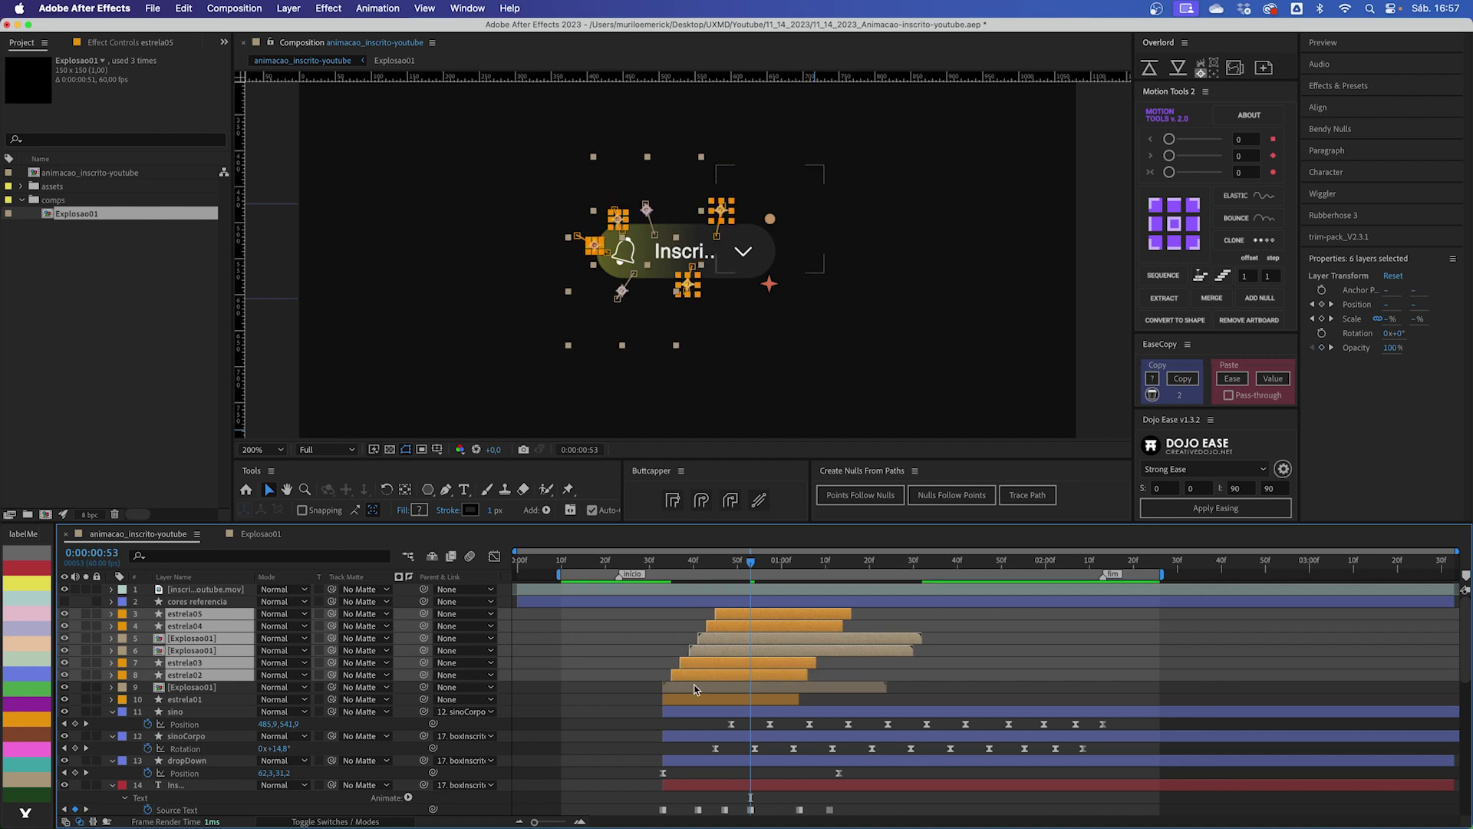
pyautogui.keyDown('shift'); pyautogui.click(695, 687); pyautogui.keyUp('shift')
pyautogui.hotkey('alt', 'pagedown')
pyautogui.hotkey('alt', 'pagedown')
pyautogui.keyDown('shift'); pyautogui.click(689, 698); pyautogui.keyUp('shift')
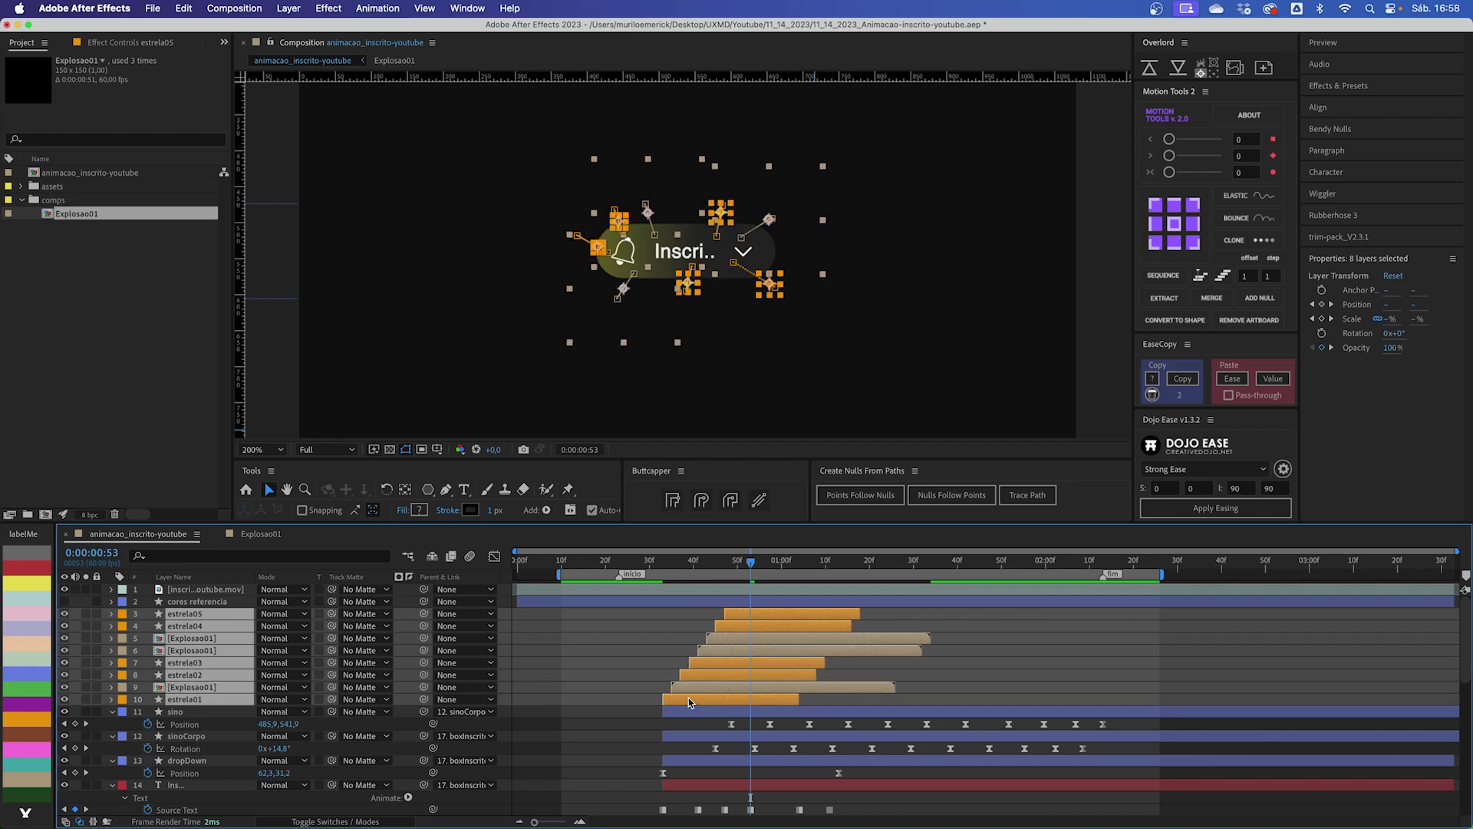
pyautogui.hotkey('alt', 'pagedown')
pyautogui.hotkey('alt', 'pagedown')
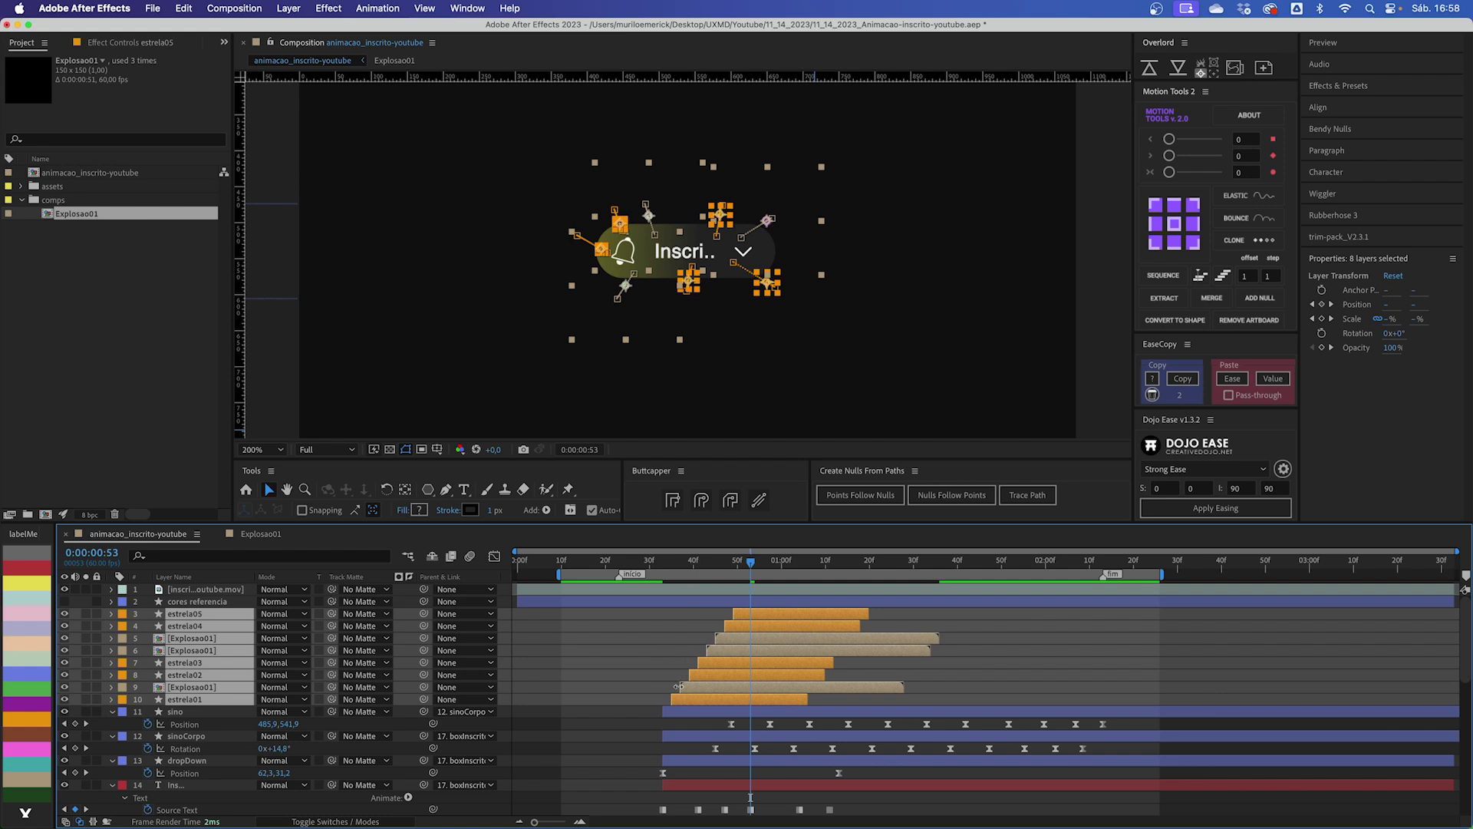
pyautogui.hotkey('alt', 'pageup')
pyautogui.hotkey('alt', 'pageup')
# Step: Play back the staggered particles and widen the offsets of estrela05, estrela04 and the topmost Explosao01 by one frame each
pyautogui.click(668, 654)
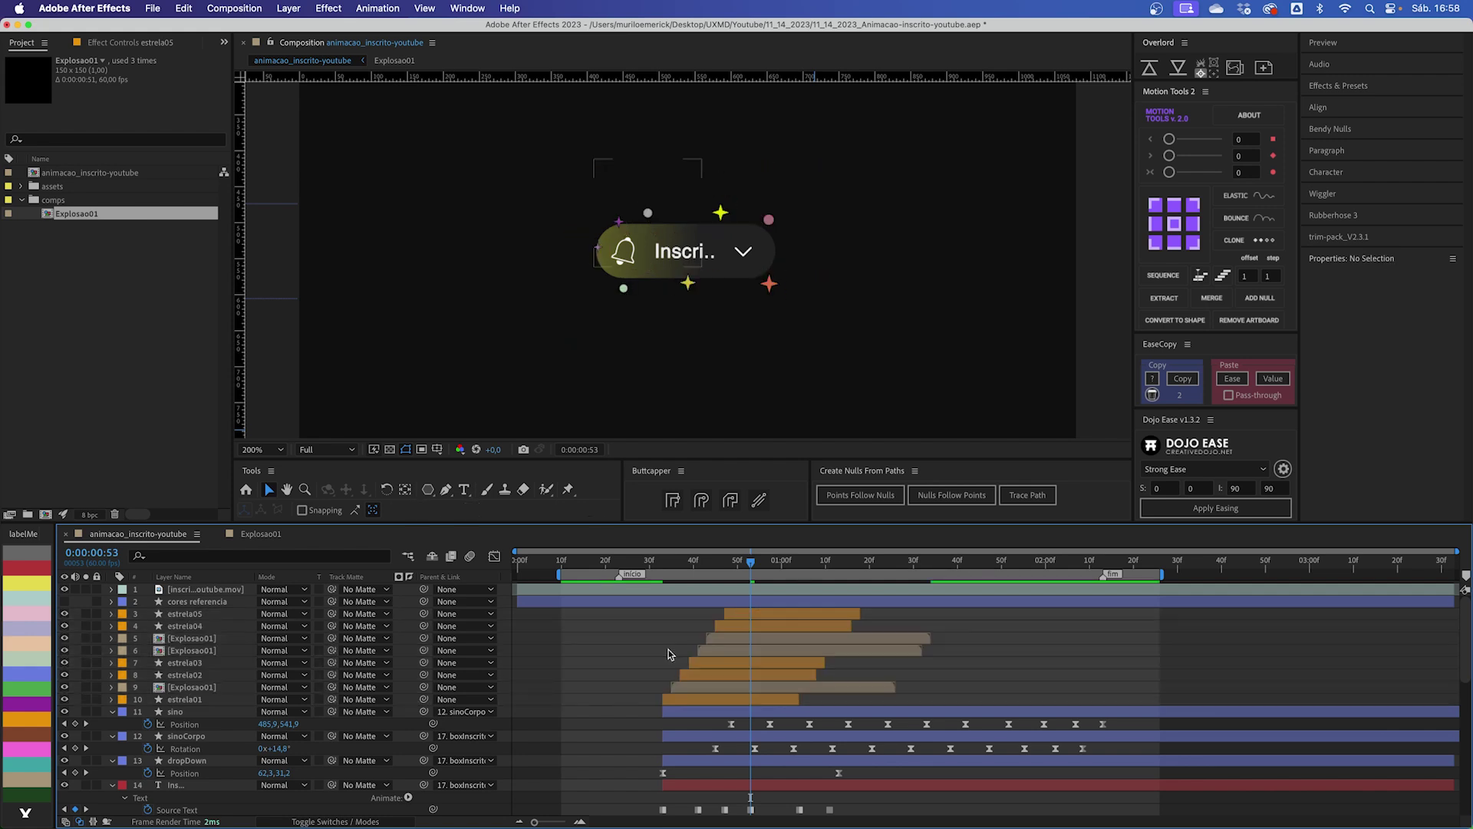
pyautogui.press('space')
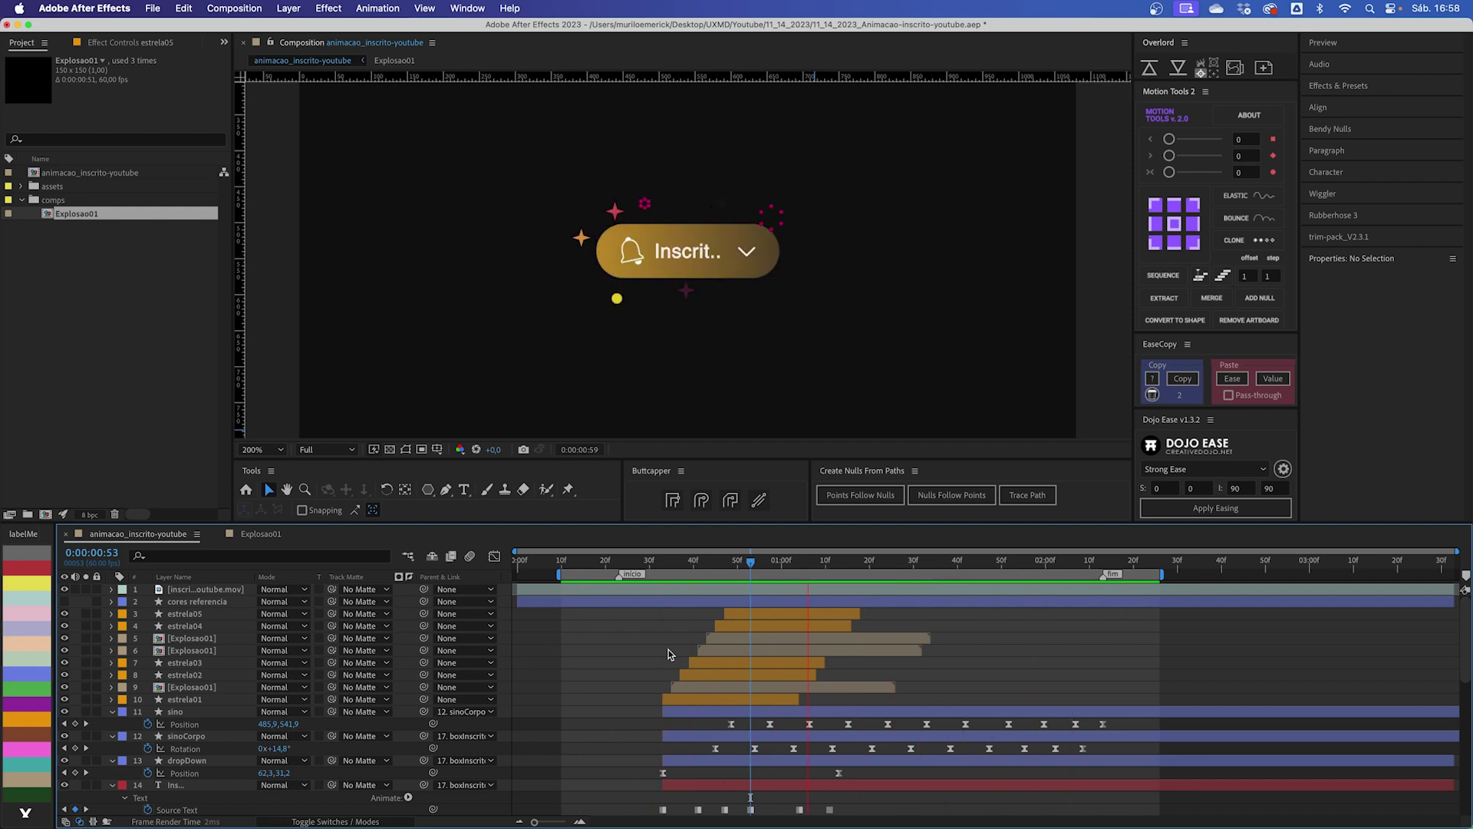
pyautogui.click(751, 613)
pyautogui.hotkey('alt', 'pagedown')
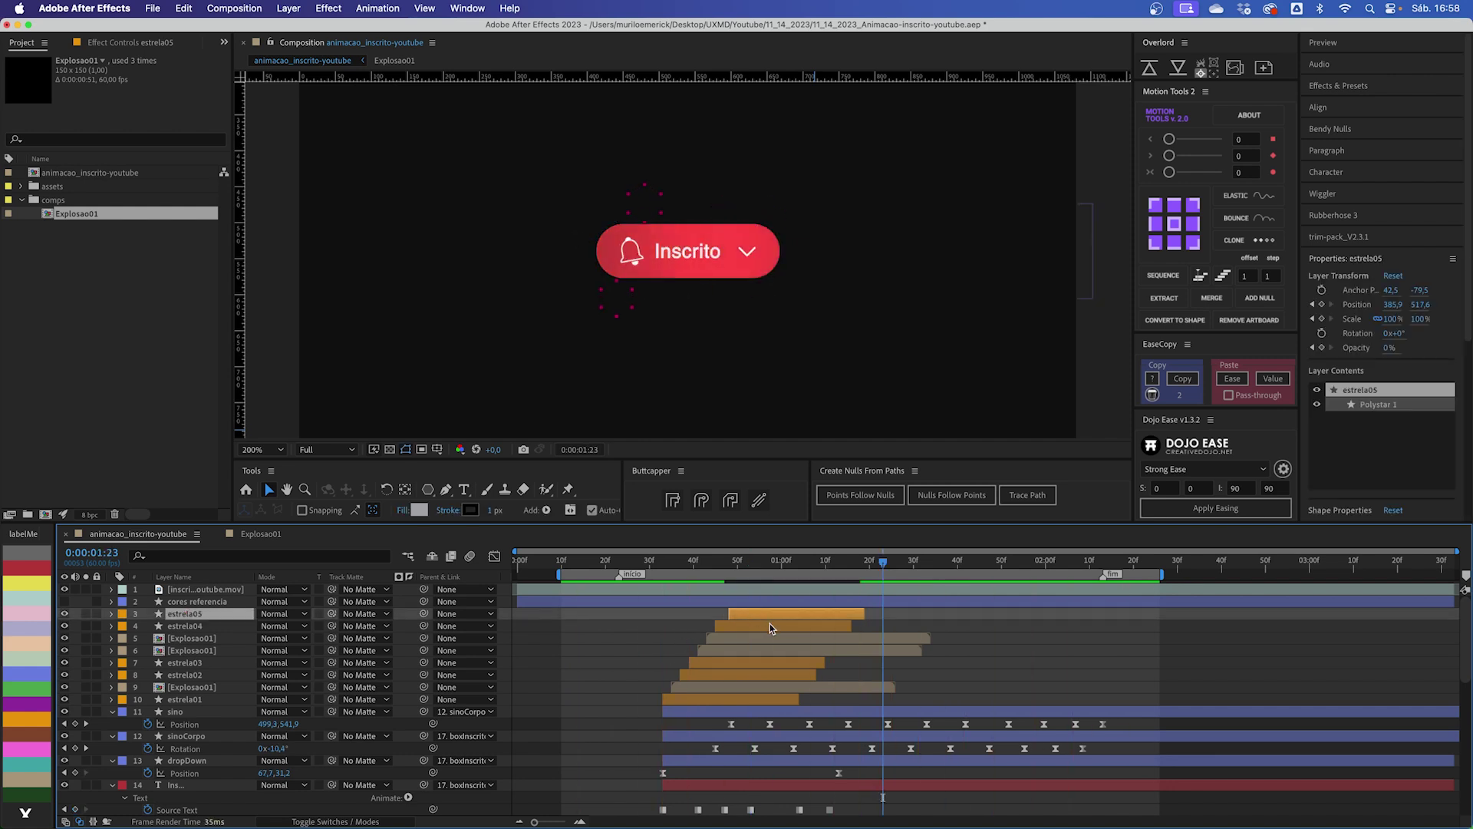
pyautogui.keyDown('shift'); pyautogui.click(769, 624); pyautogui.keyUp('shift')
pyautogui.hotkey('alt', 'pagedown')
pyautogui.keyDown('shift'); pyautogui.click(769, 635); pyautogui.keyUp('shift')
pyautogui.hotkey('alt', 'pagedown')
# Step: Widen the stagger by one frame each at the middle Explosao01, estrela03, estrela02 and the lowest Explosao01, carrying the layers above along
pyautogui.keyDown('shift'); pyautogui.click(763, 652); pyautogui.keyUp('shift')
pyautogui.hotkey('alt', 'pagedown')
pyautogui.keyDown('shift'); pyautogui.click(764, 664); pyautogui.keyUp('shift')
pyautogui.hotkey('alt', 'pagedown')
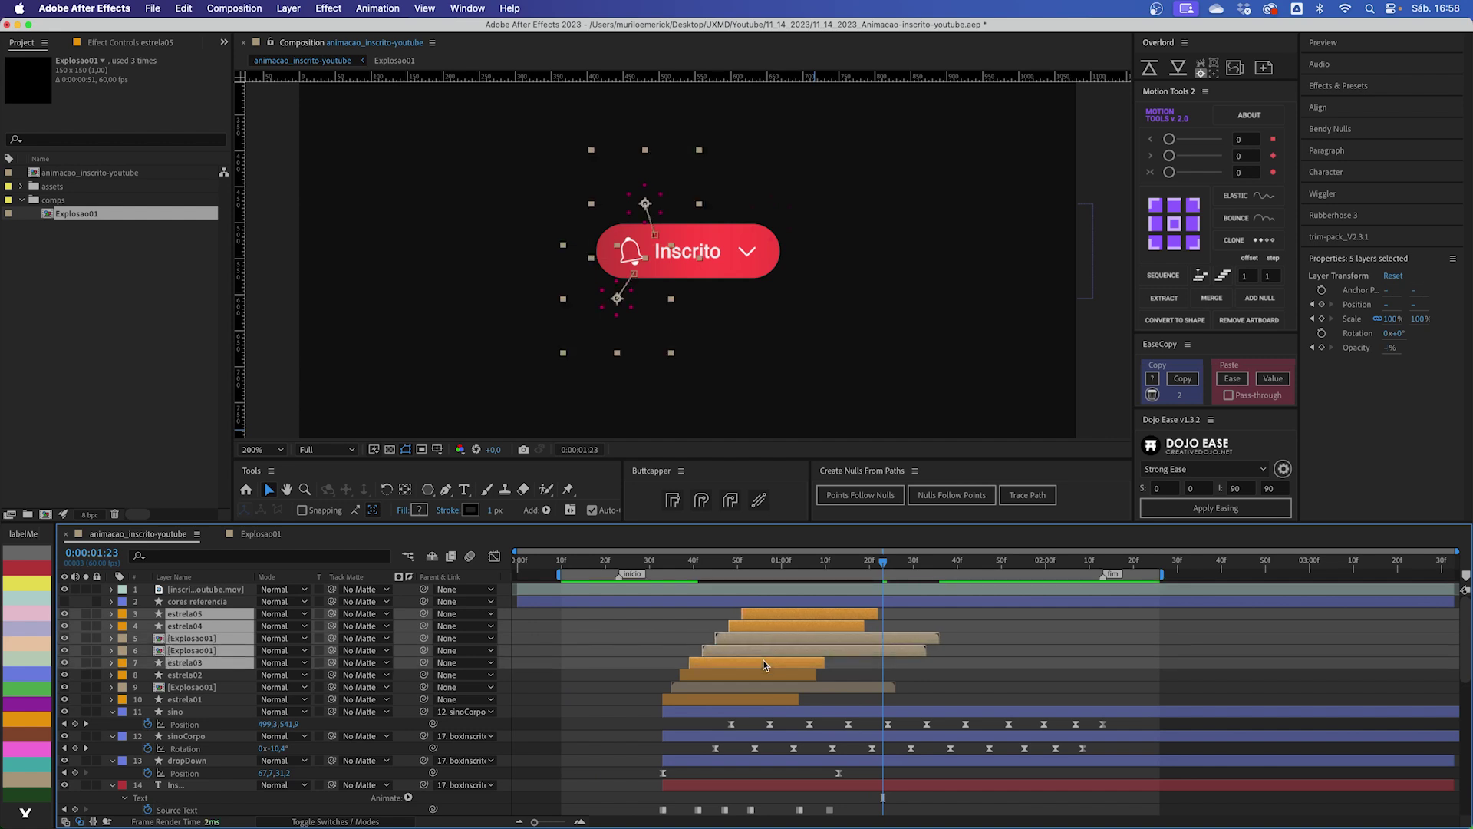
pyautogui.keyDown('shift'); pyautogui.click(762, 676); pyautogui.keyUp('shift')
pyautogui.hotkey('alt', 'pagedown')
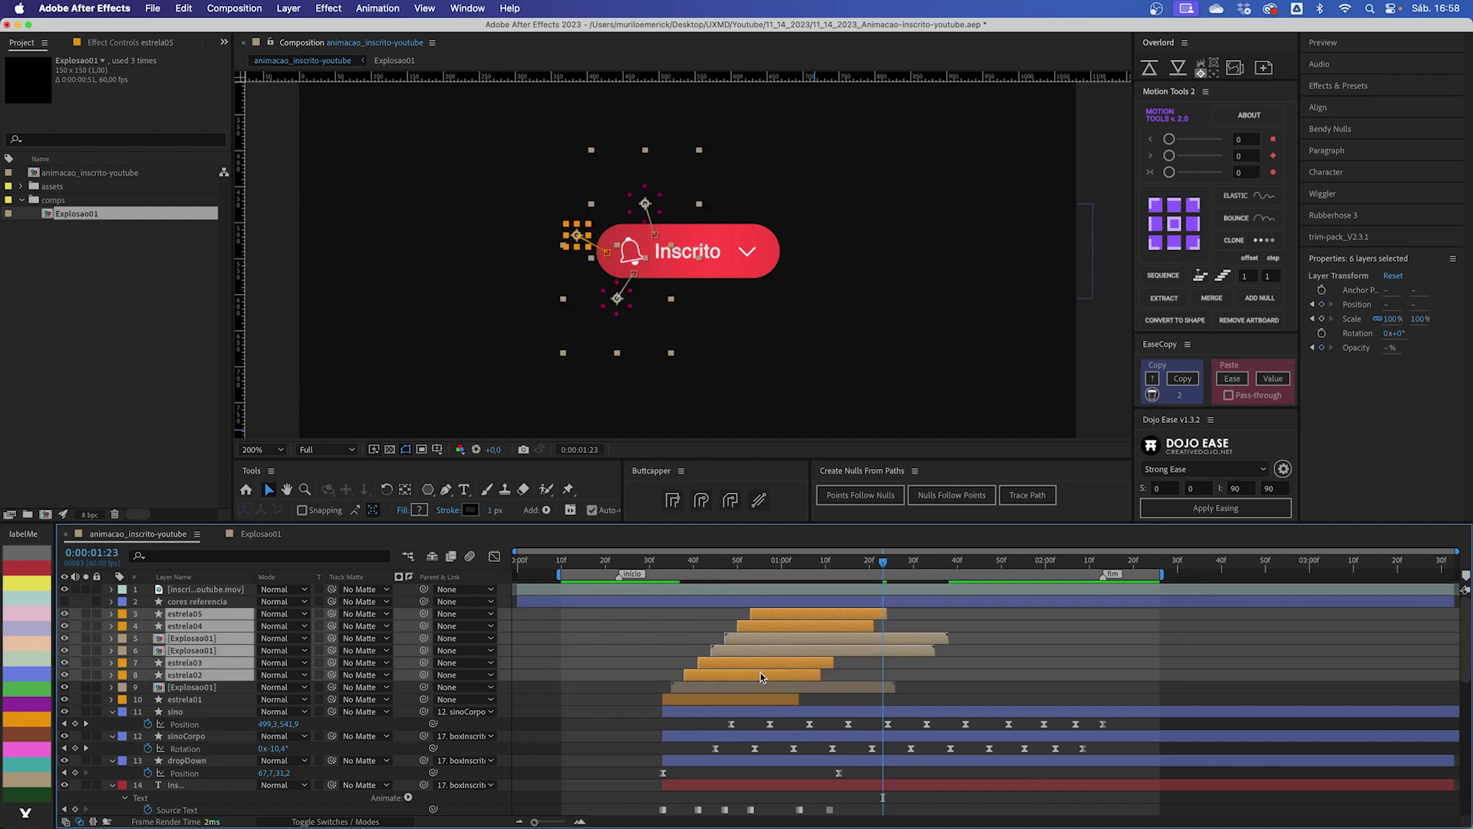
pyautogui.keyDown('shift'); pyautogui.click(757, 687); pyautogui.keyUp('shift')
pyautogui.hotkey('alt', 'pagedown')
# Step: Play back the animation and scrub to about 0:00:00:56 to inspect the staggered particles
pyautogui.click(704, 628)
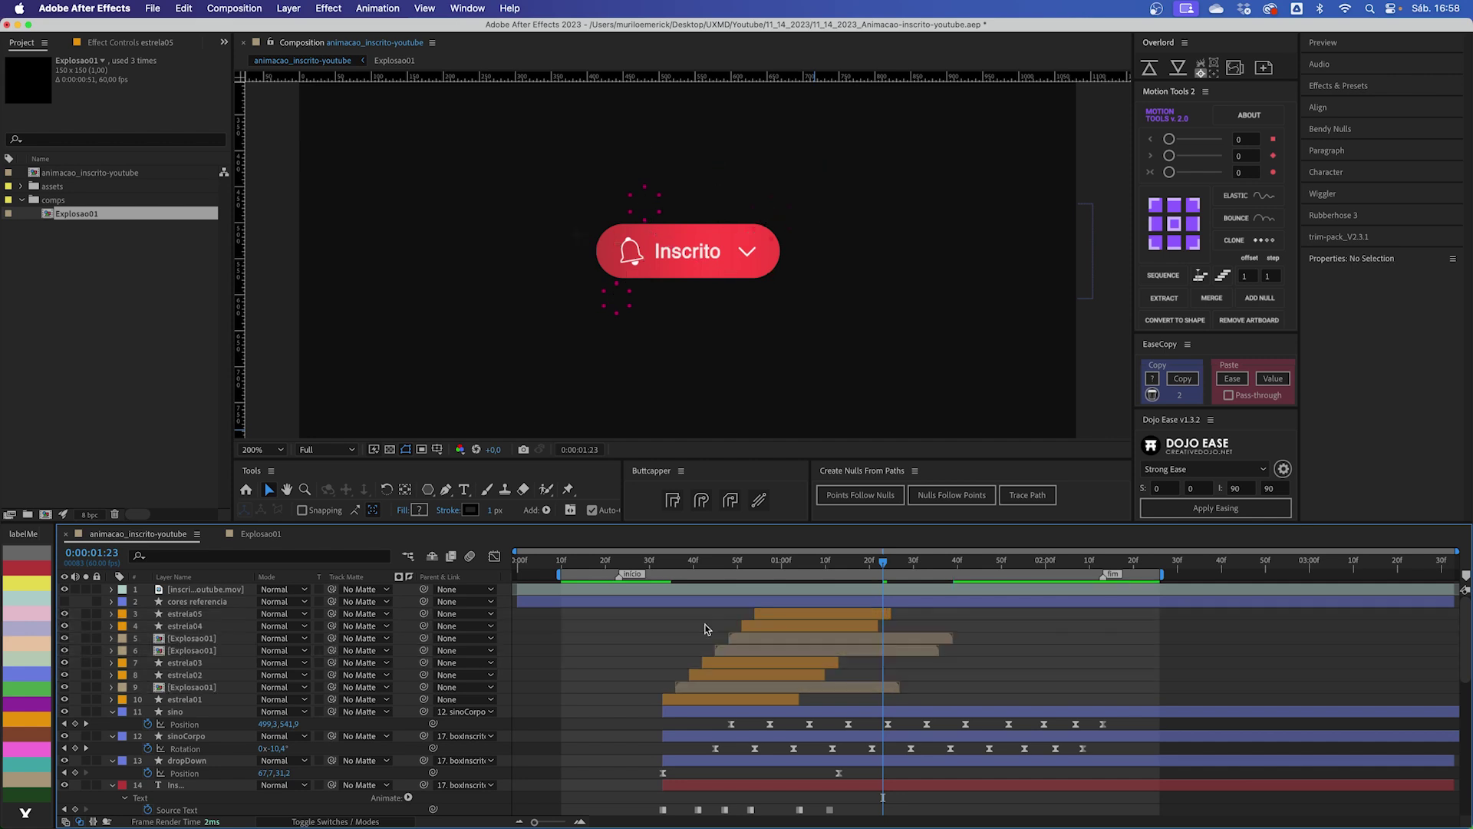
pyautogui.press('space')
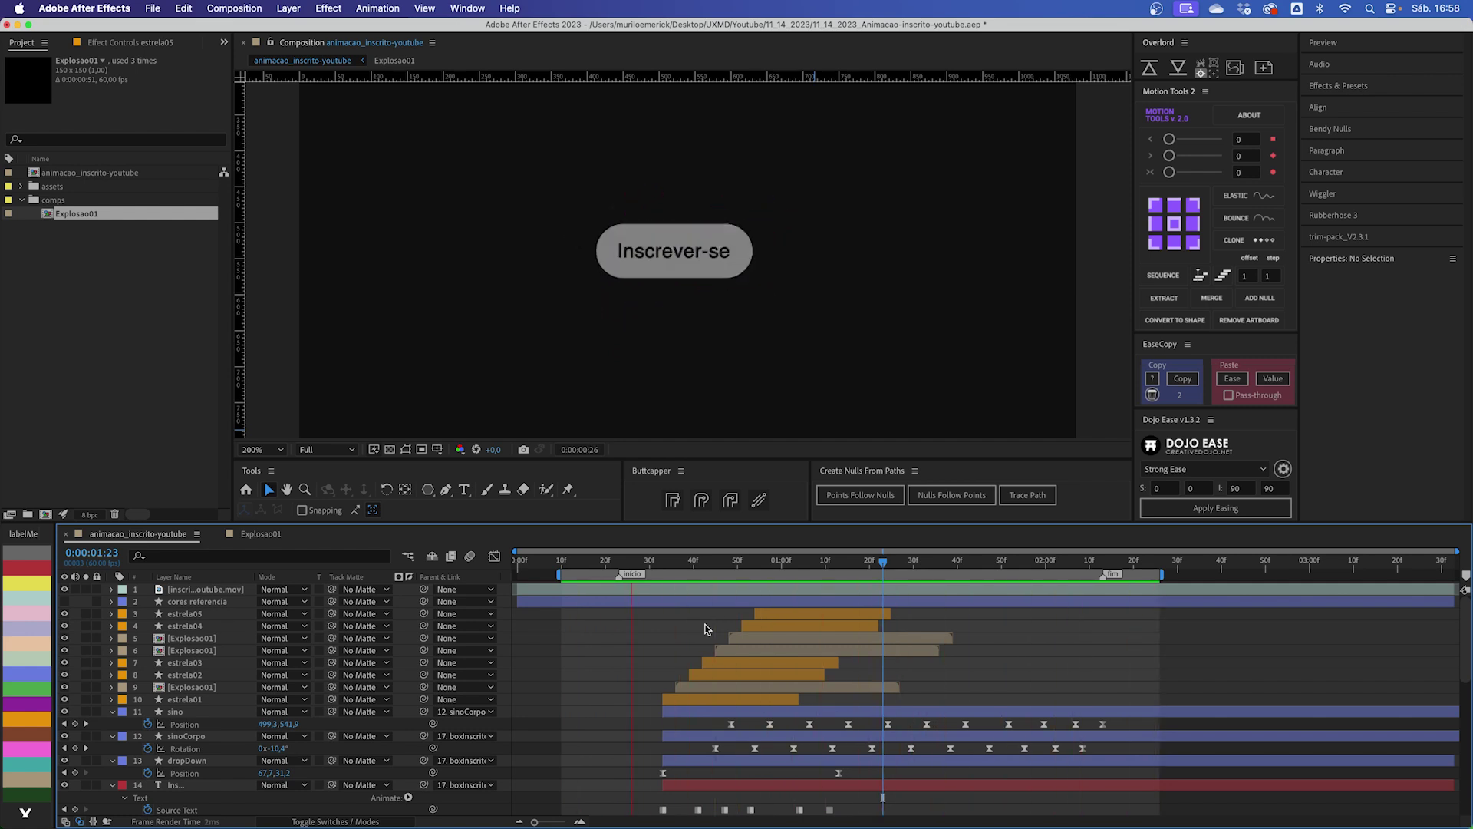
pyautogui.press('space')
pyautogui.moveTo(689, 564); pyautogui.dragTo(738, 565)
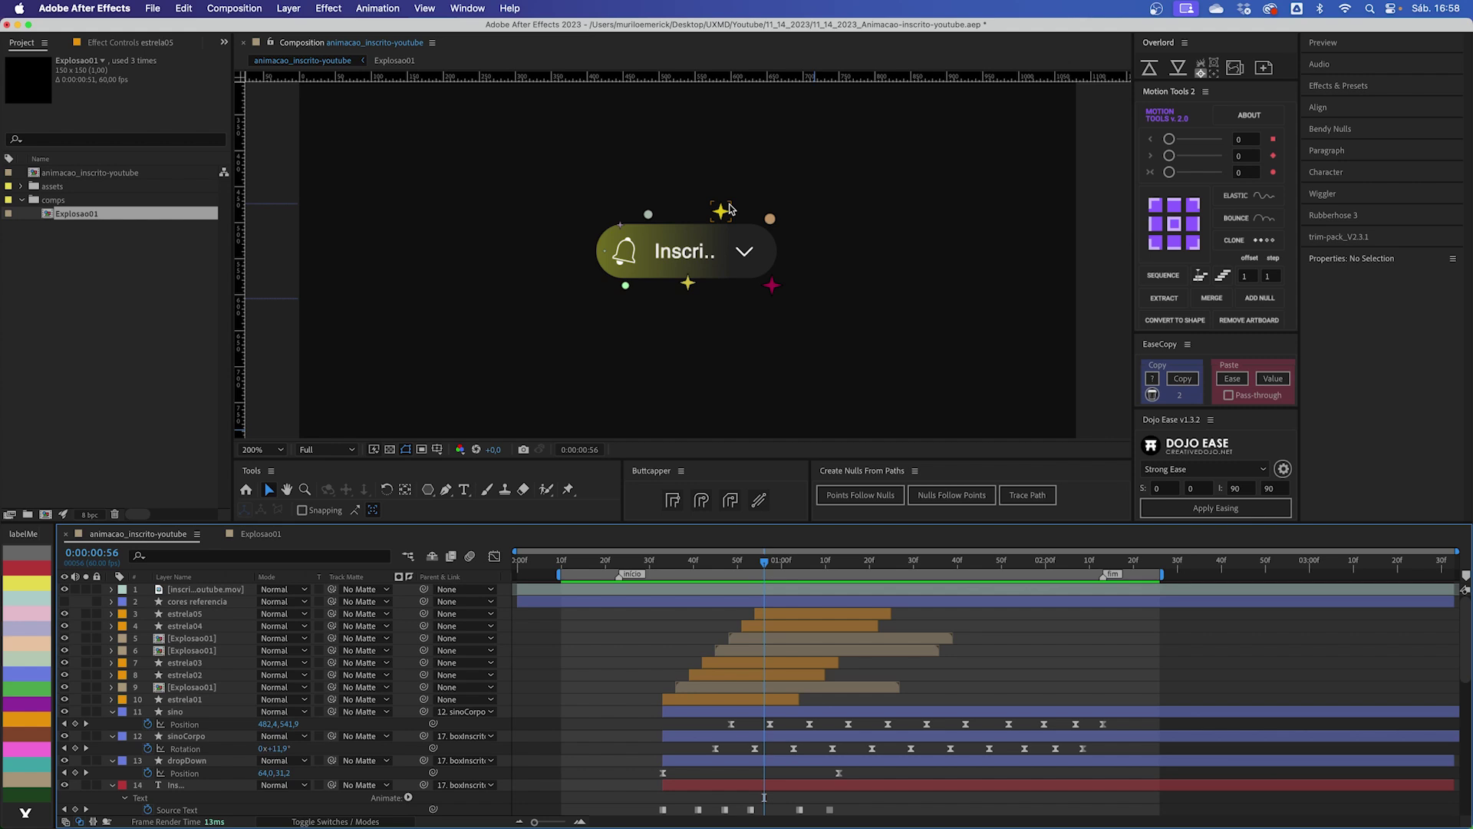
# Step: Reveal the keyframed properties from estrela05 through estrela01 and shift estrela05's Color keyframes about 10 frames earlier
pyautogui.click(778, 615)
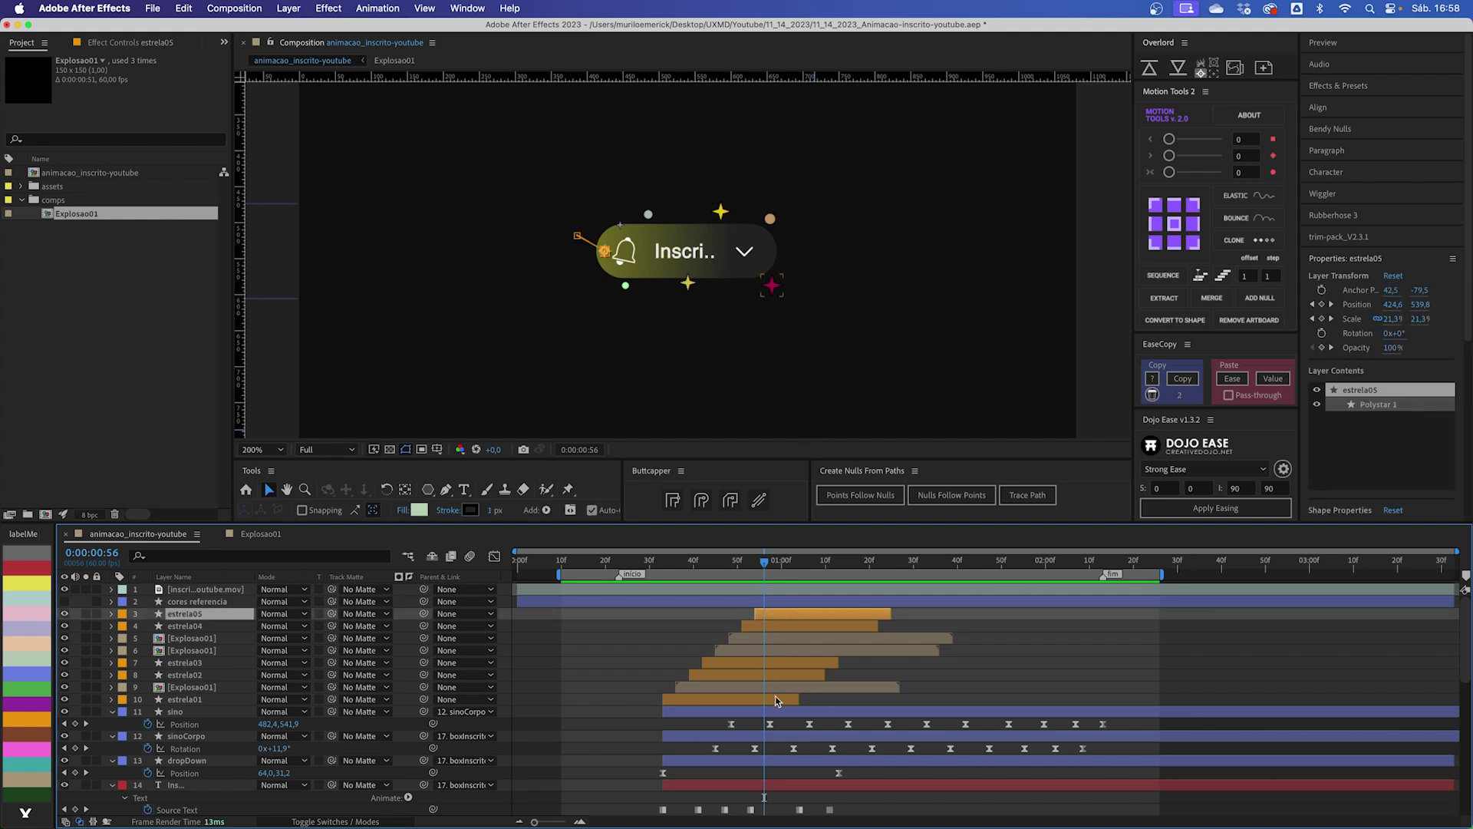
pyautogui.keyDown('shift'); pyautogui.click(775, 698); pyautogui.keyUp('shift')
pyautogui.press('u')
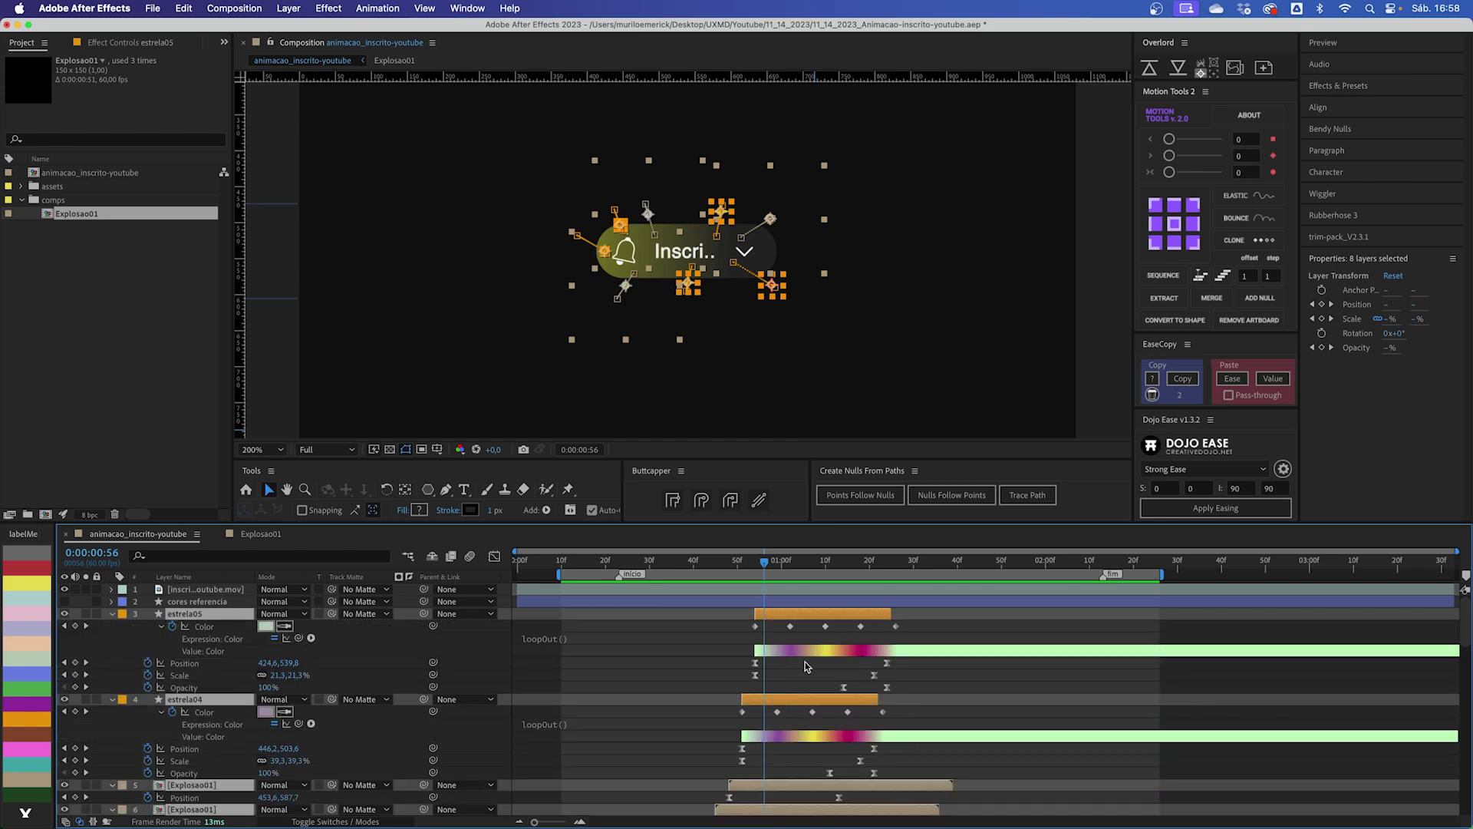
pyautogui.scroll(-1, 804, 664)
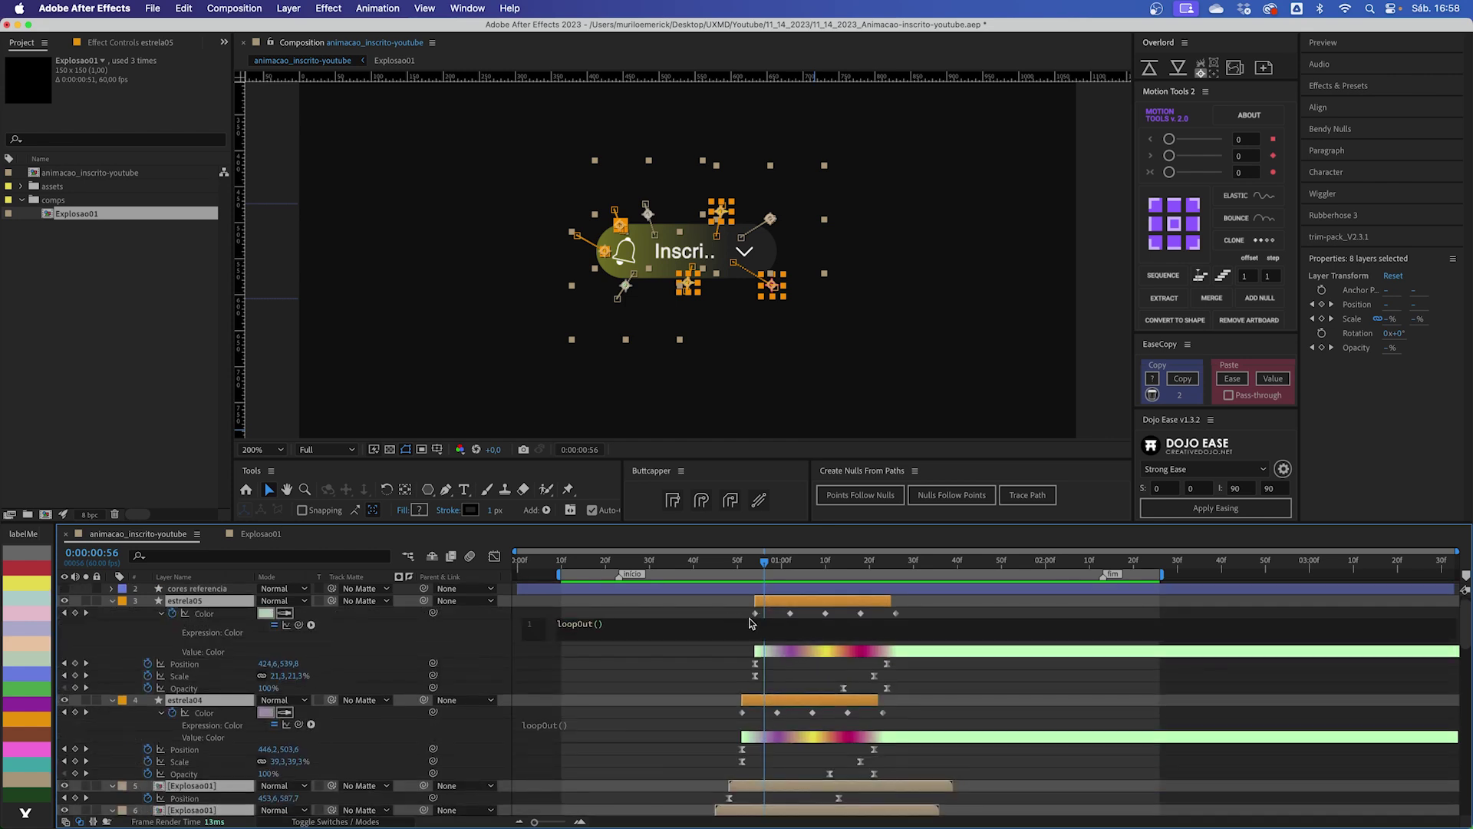
pyautogui.click(752, 623)
pyautogui.moveTo(735, 610); pyautogui.dragTo(853, 616)
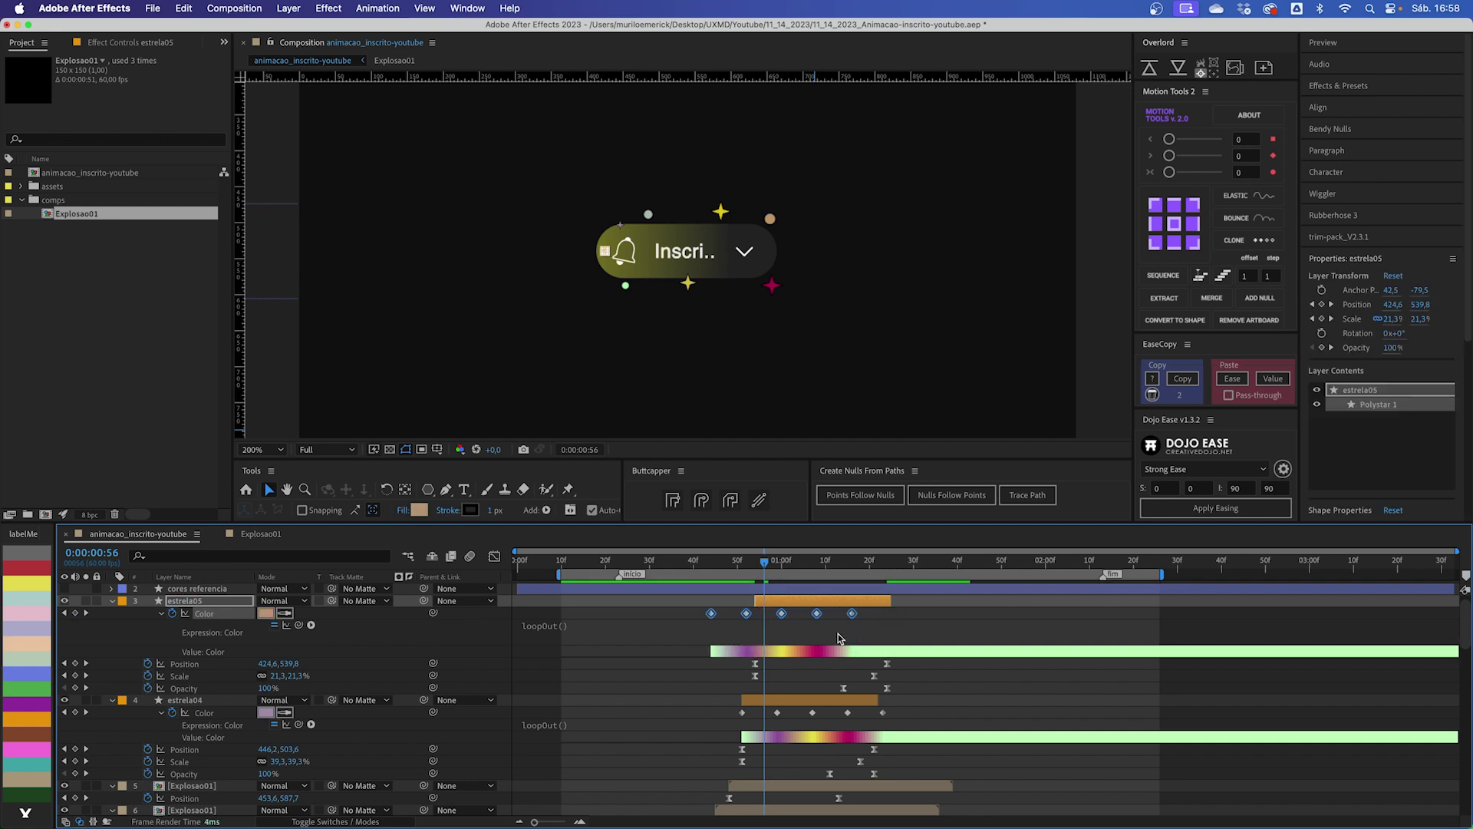
# Step: Shift estrela03's Color keyframes about 21 frames earlier and estrela01's Color keyframes about 5 frames earlier
pyautogui.scroll(-5, 854, 652)
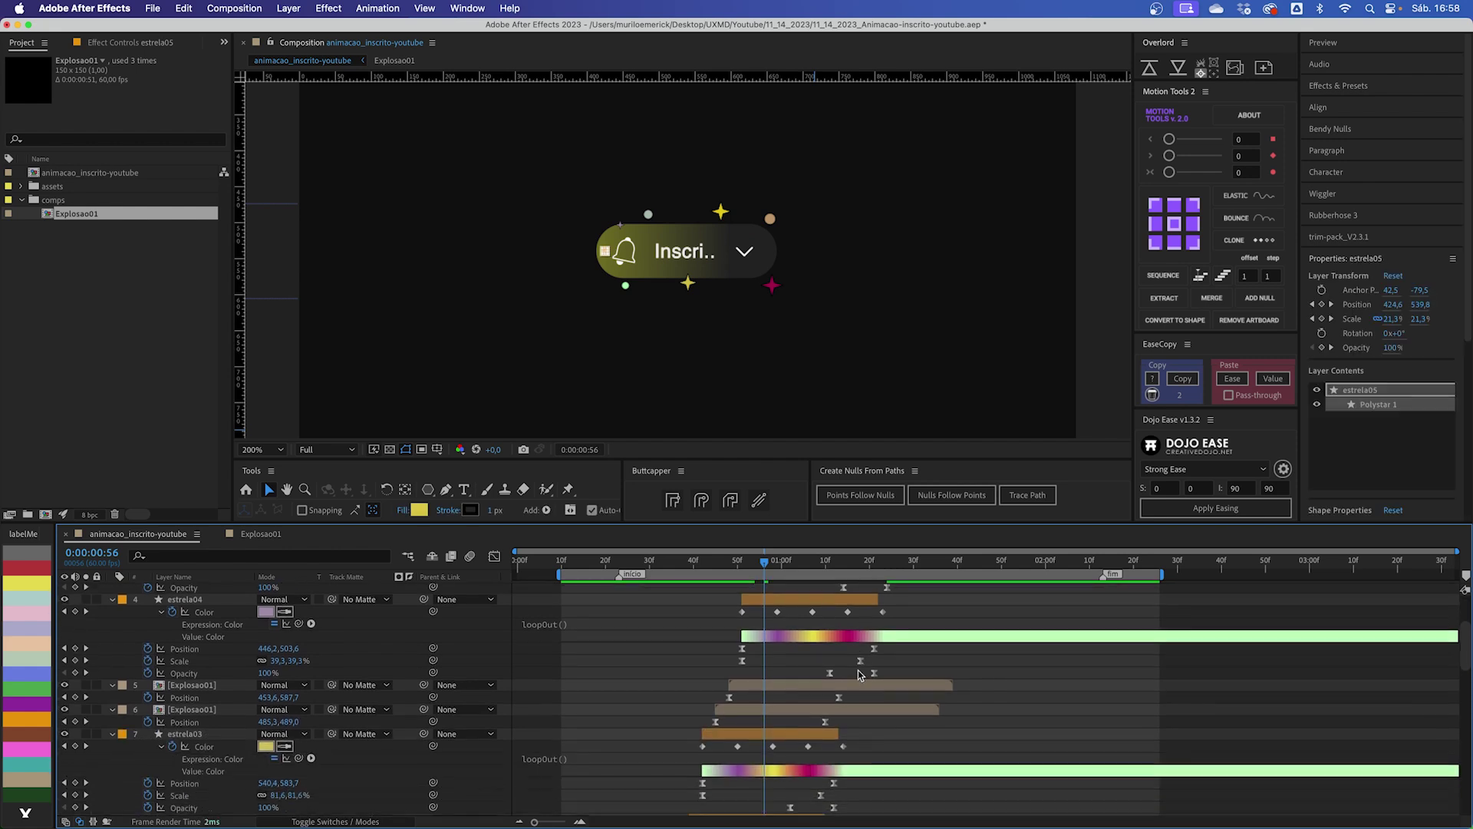
pyautogui.moveTo(858, 674); pyautogui.dragTo(682, 706)
pyautogui.scroll(-1, 814, 704)
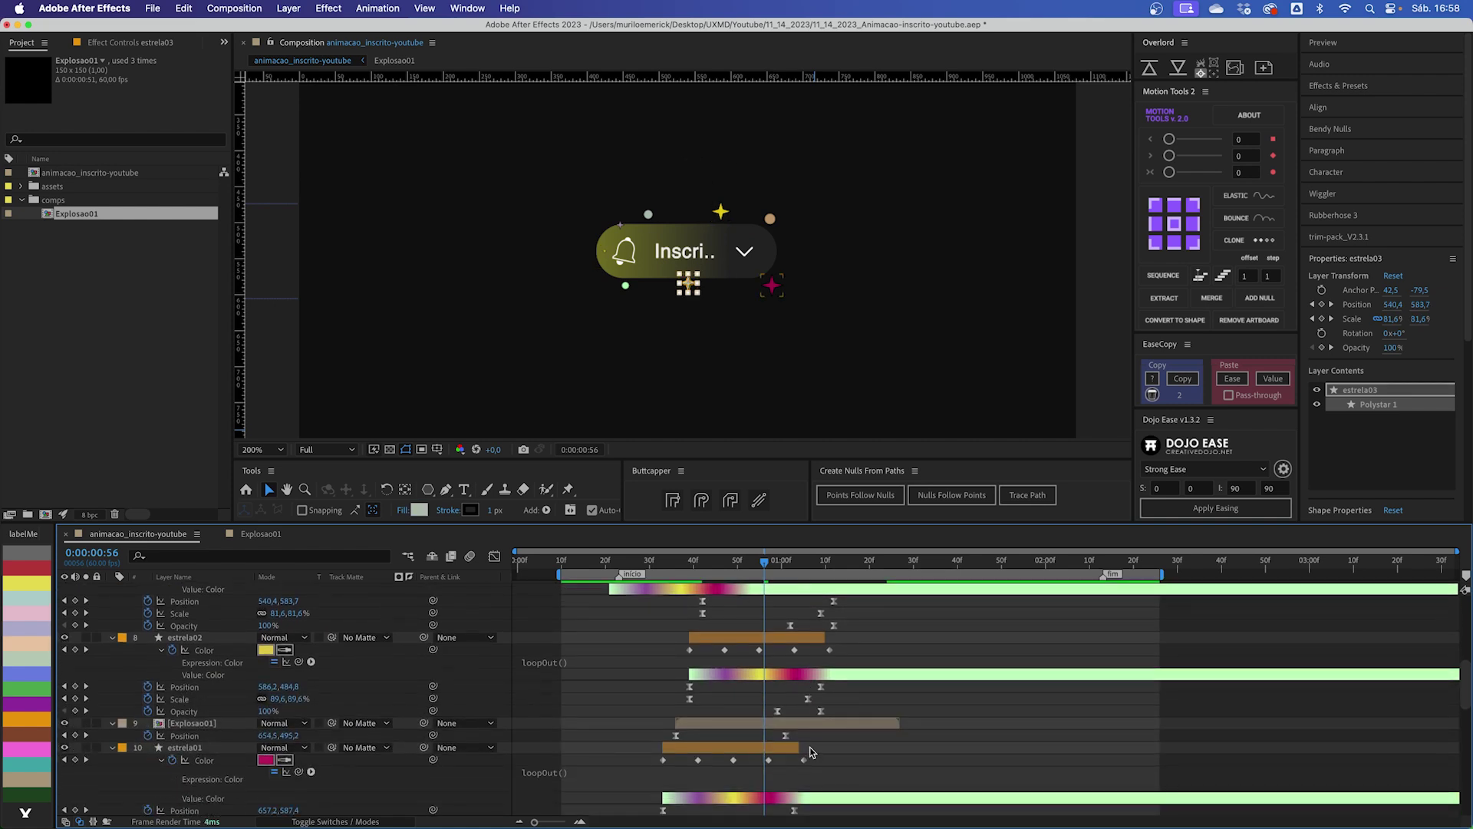
pyautogui.scroll(-3, 815, 704)
pyautogui.moveTo(813, 704); pyautogui.dragTo(652, 689)
pyautogui.moveTo(768, 696); pyautogui.dragTo(746, 701)
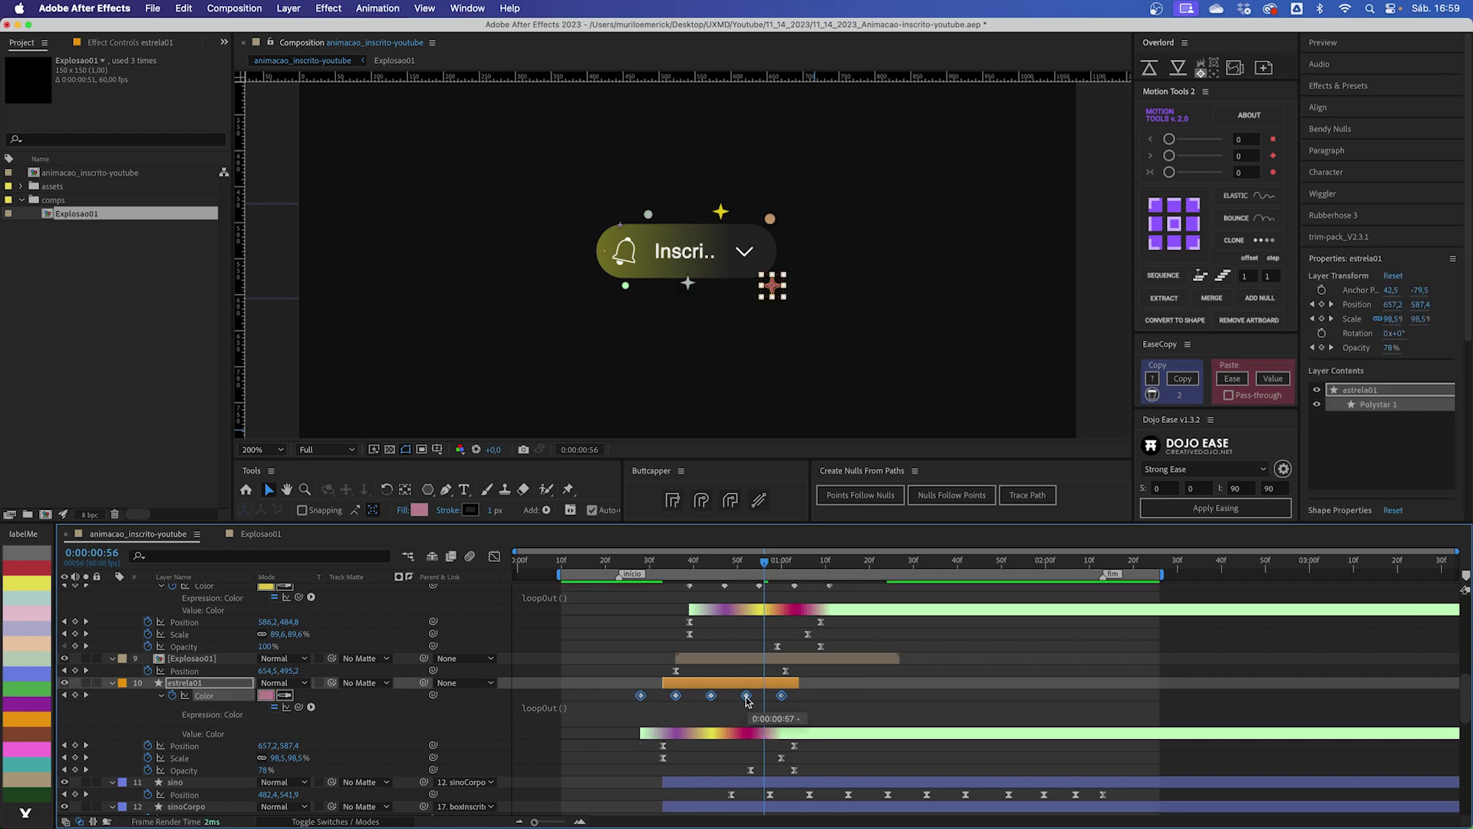
# Step: Deselect the Color keyframes and collapse the revealed properties of all layers
pyautogui.scroll(-3, 815, 695)
pyautogui.scroll(3, 811, 698)
pyautogui.scroll(3, 810, 700)
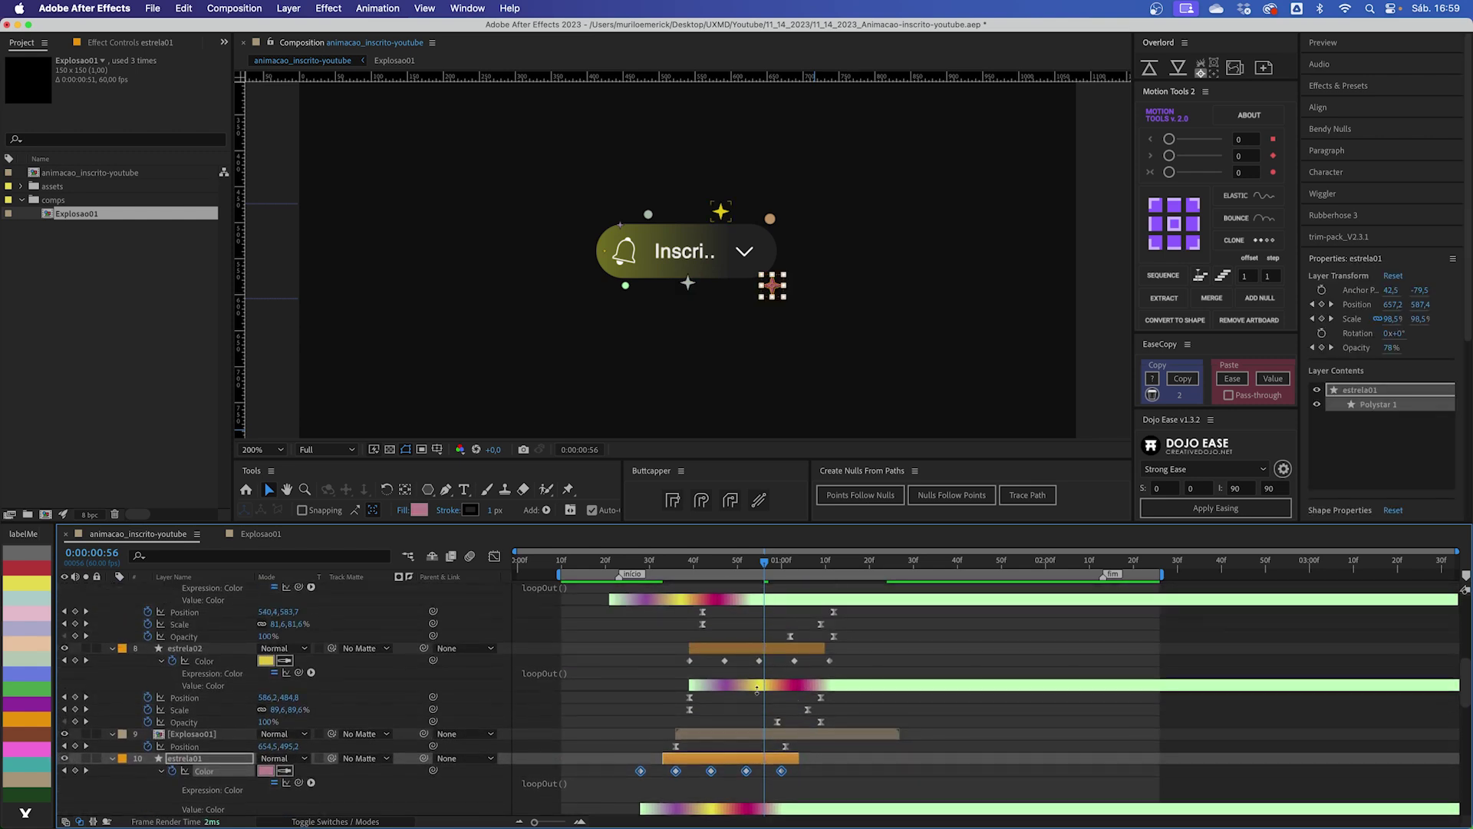
pyautogui.scroll(7, 813, 678)
pyautogui.click(828, 641)
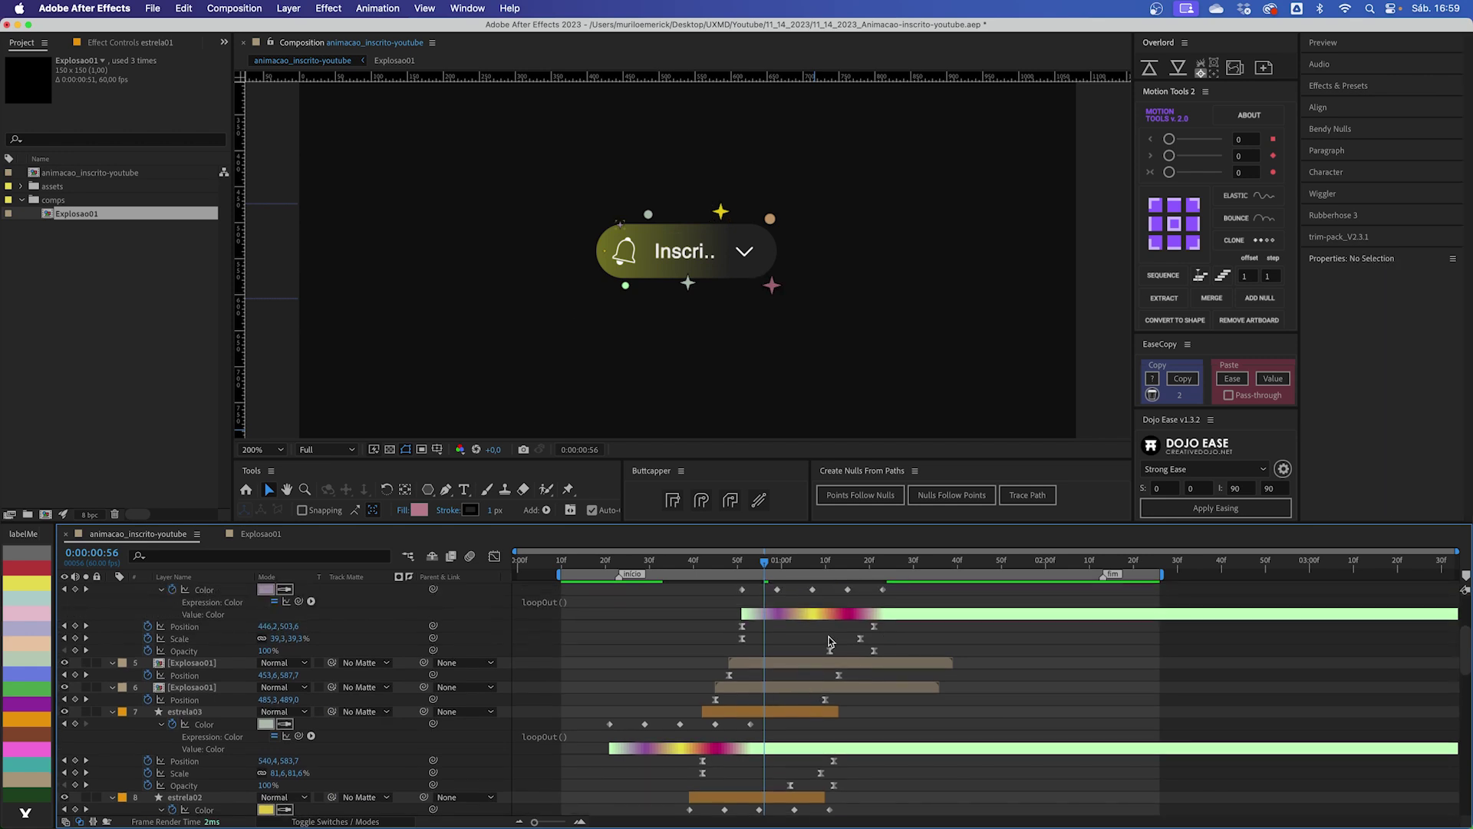
pyautogui.press('u')
# Step: Check the Explosao01 layers, examine circulo01's Color keyframes inside the precomp, and return to the main composition
pyautogui.click(785, 690)
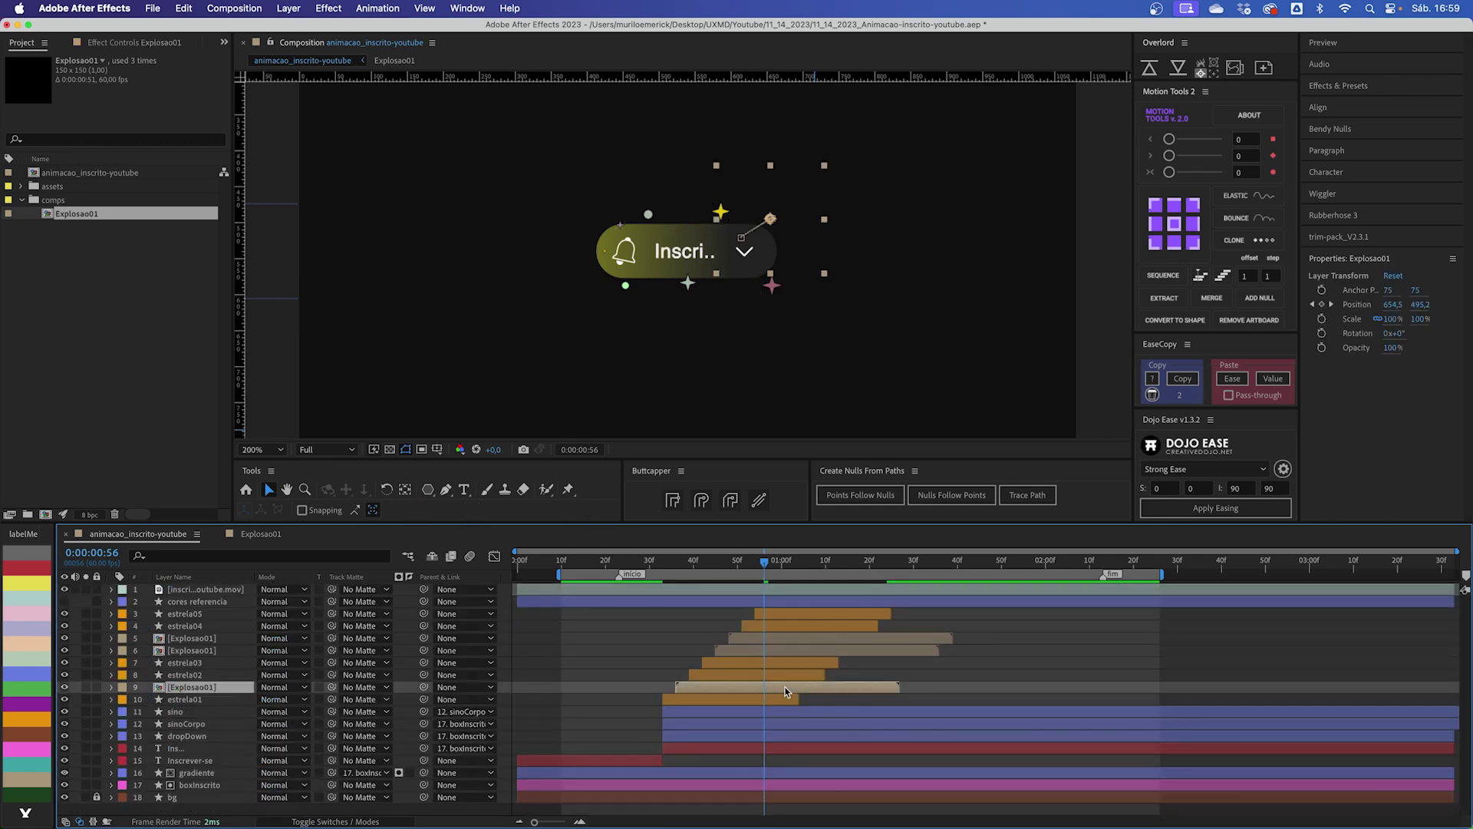
pyautogui.click(766, 651)
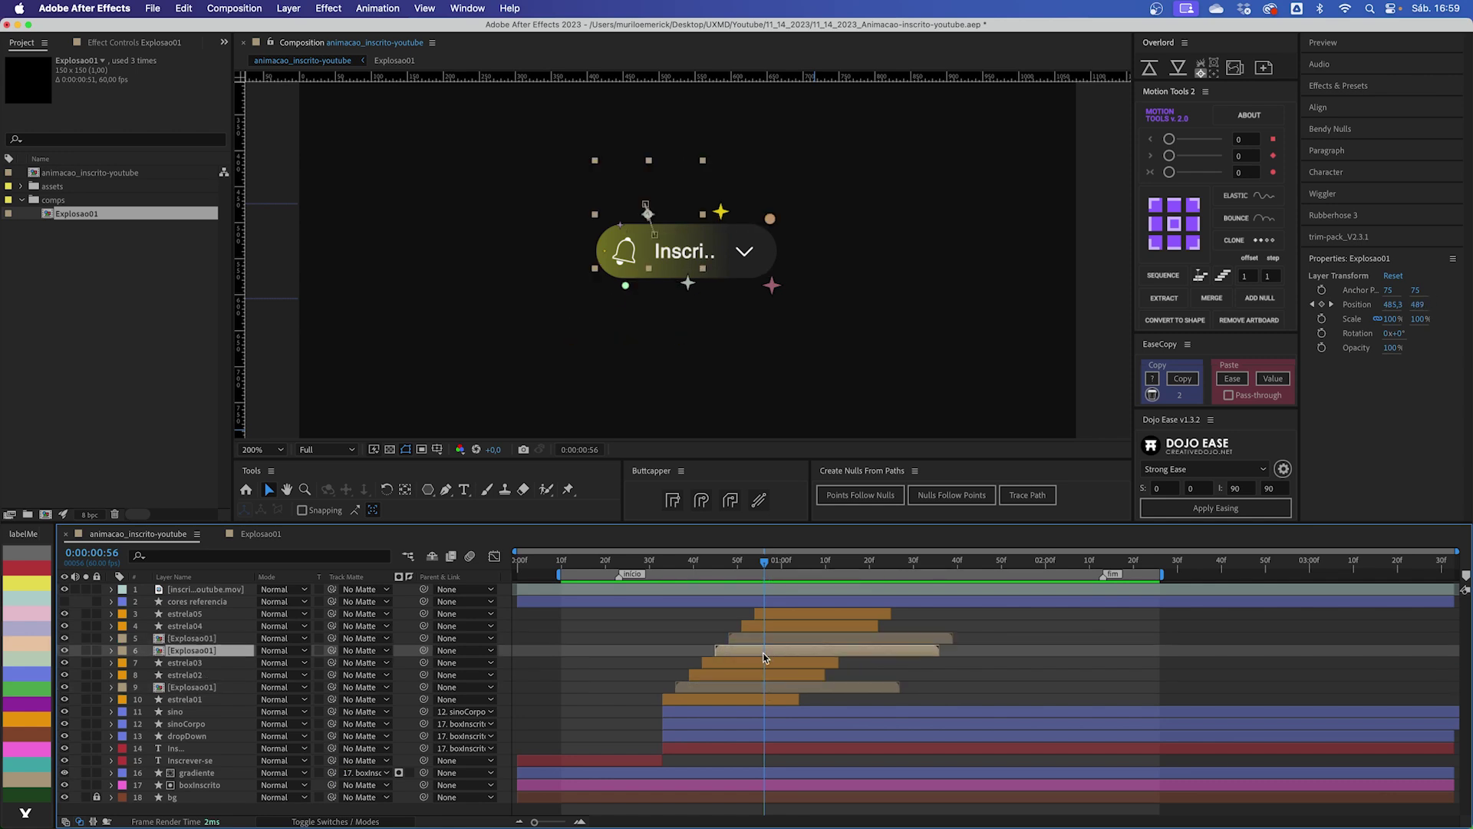
pyautogui.click(757, 684)
pyautogui.click(781, 650)
pyautogui.click(753, 685)
pyautogui.doubleClick(754, 685)
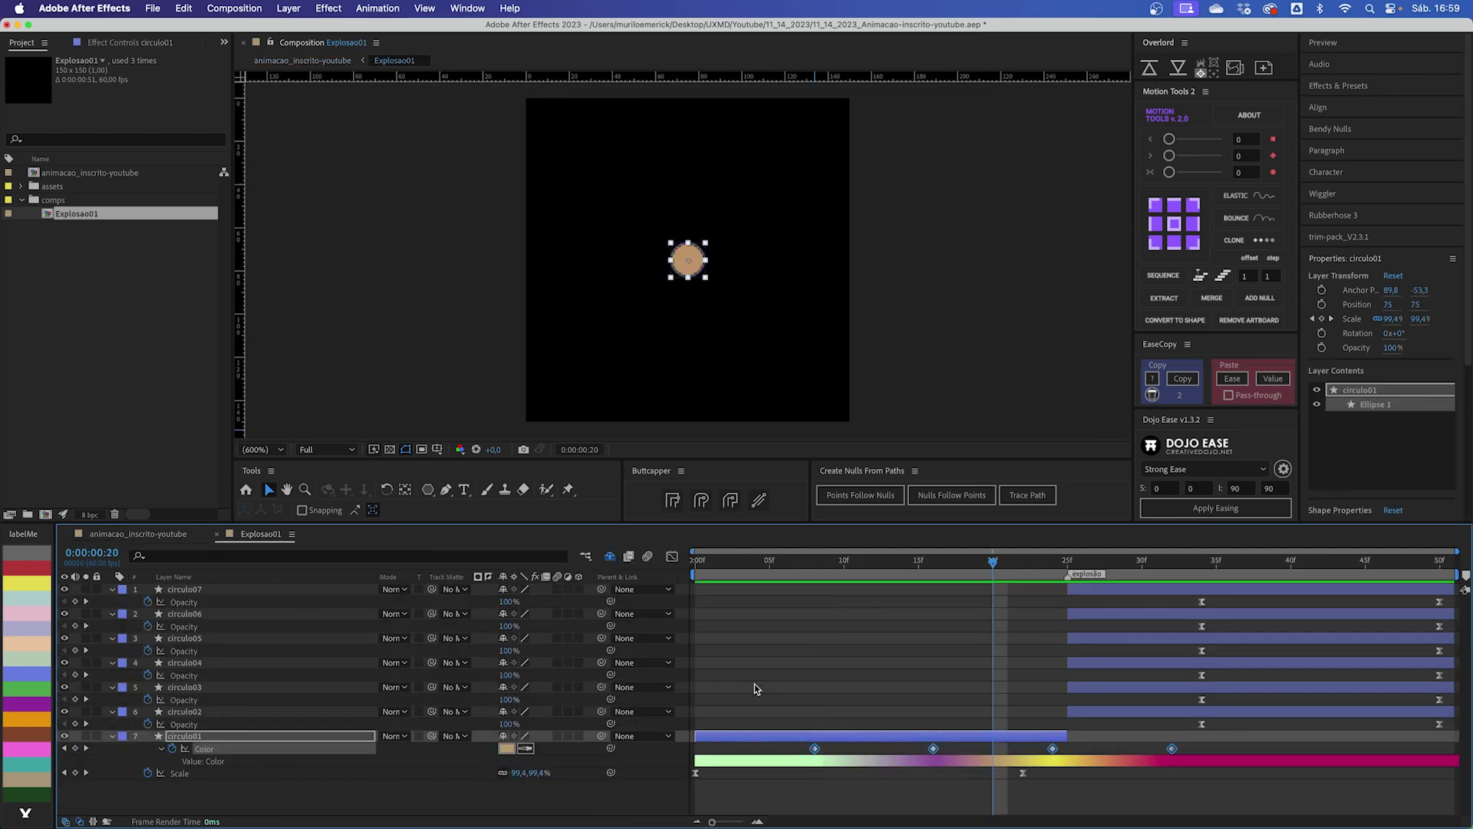
pyautogui.moveTo(1193, 745); pyautogui.dragTo(815, 756)
pyautogui.click(157, 533)
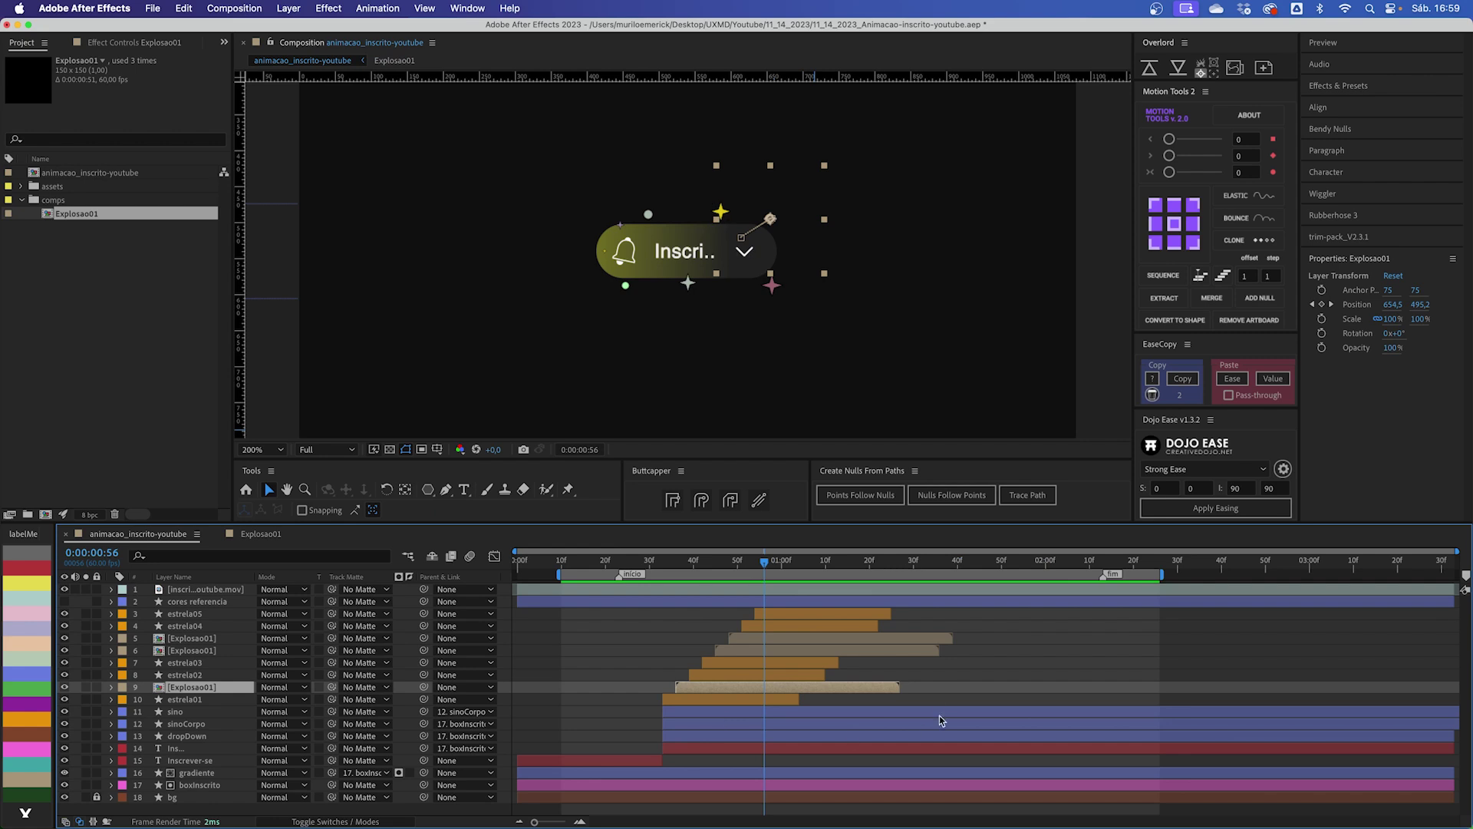
pyautogui.click(674, 648)
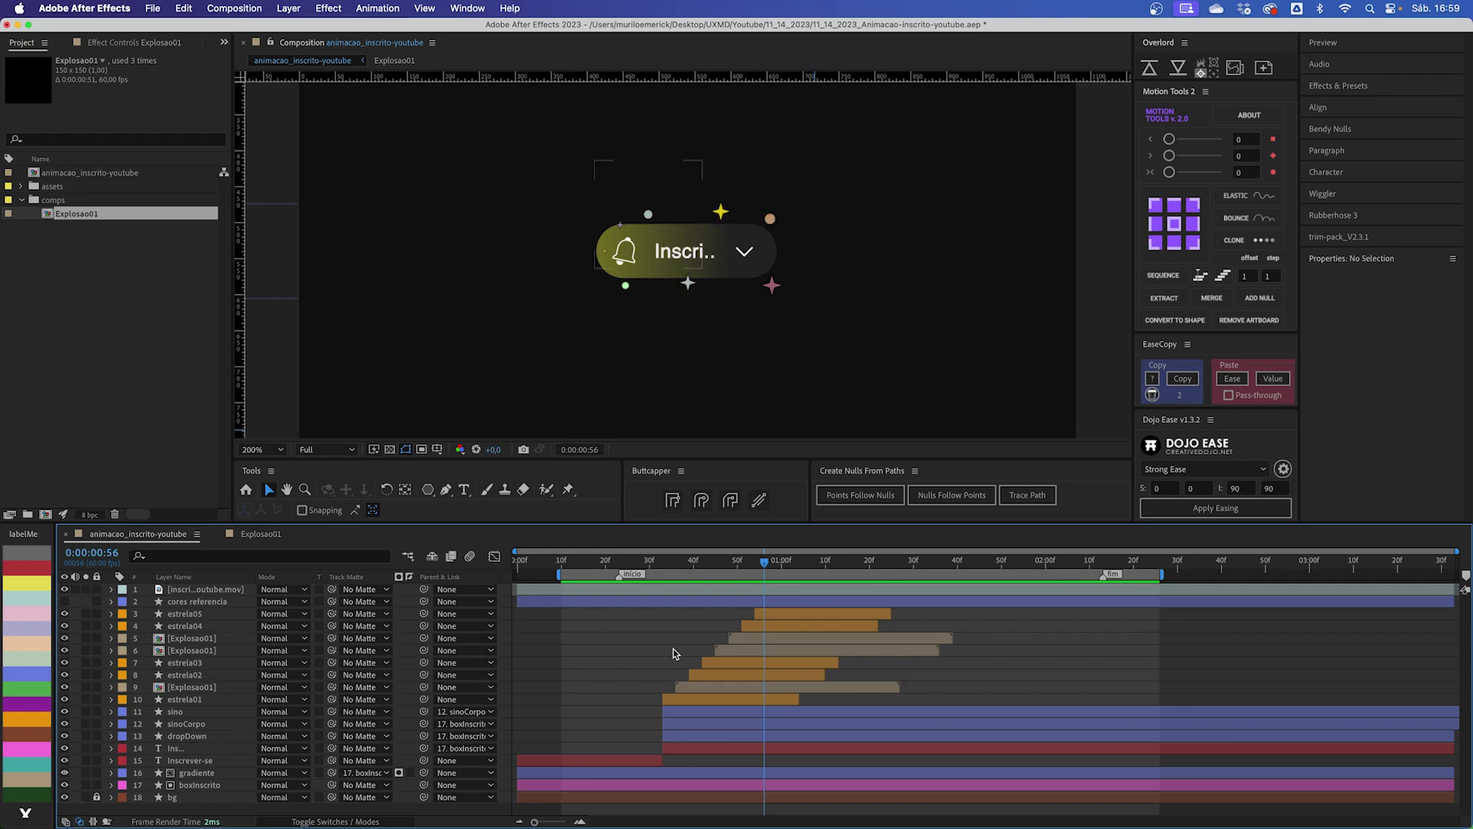
# Step: Duplicate the Explosao01 composition twice in the project
pyautogui.click(137, 260)
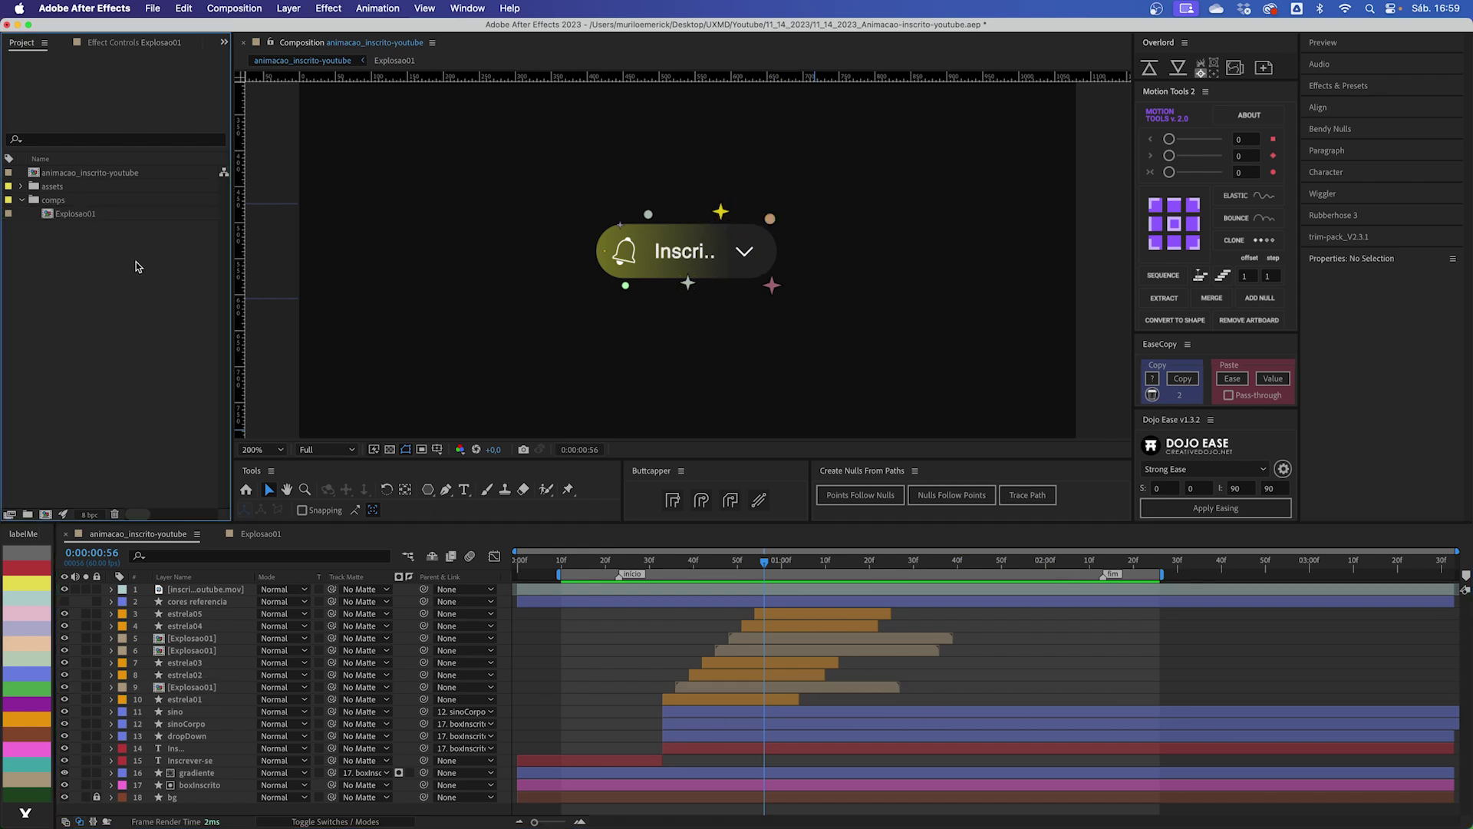
pyautogui.click(93, 215)
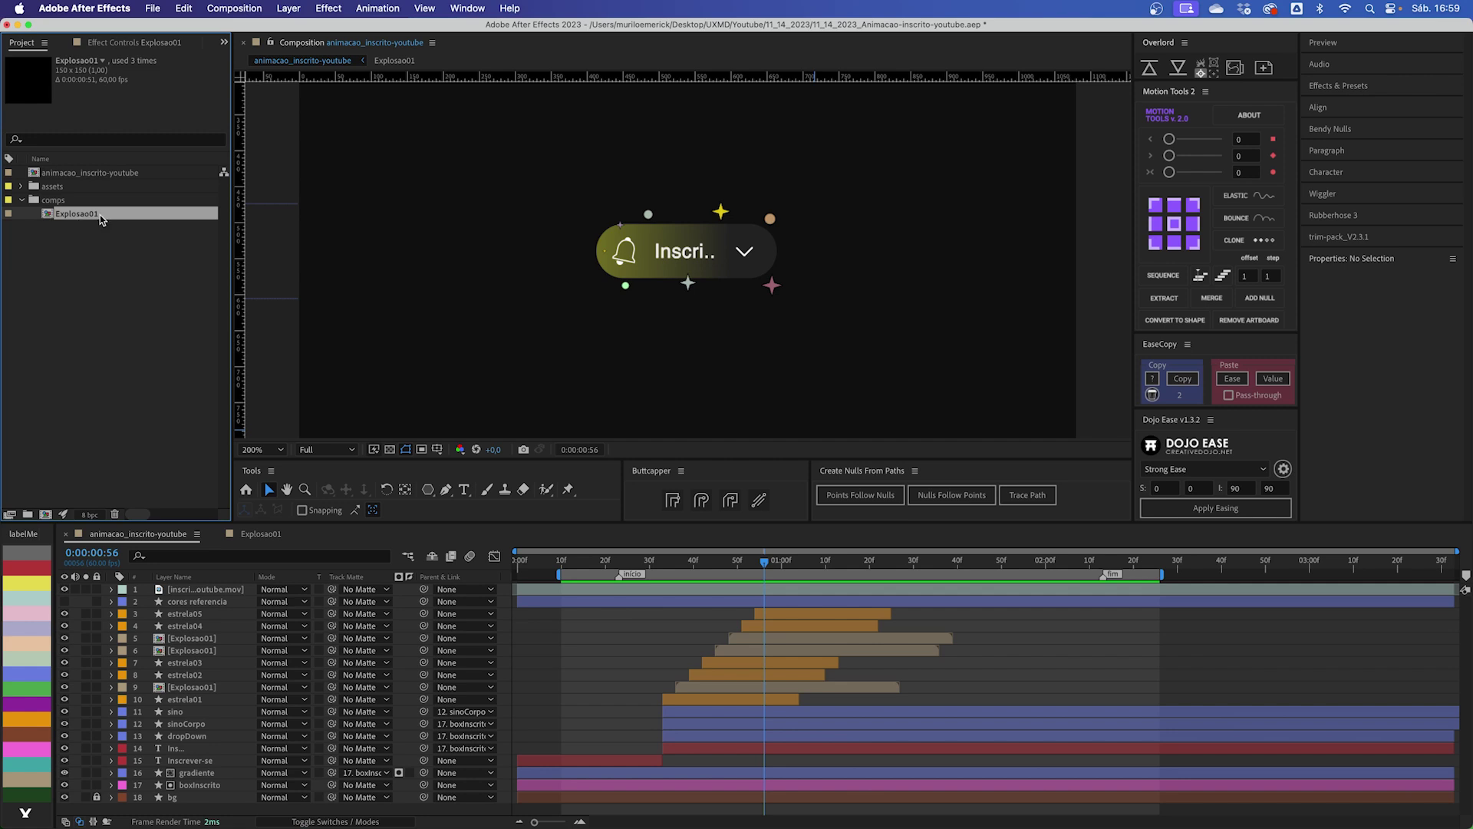
pyautogui.press('super+d')
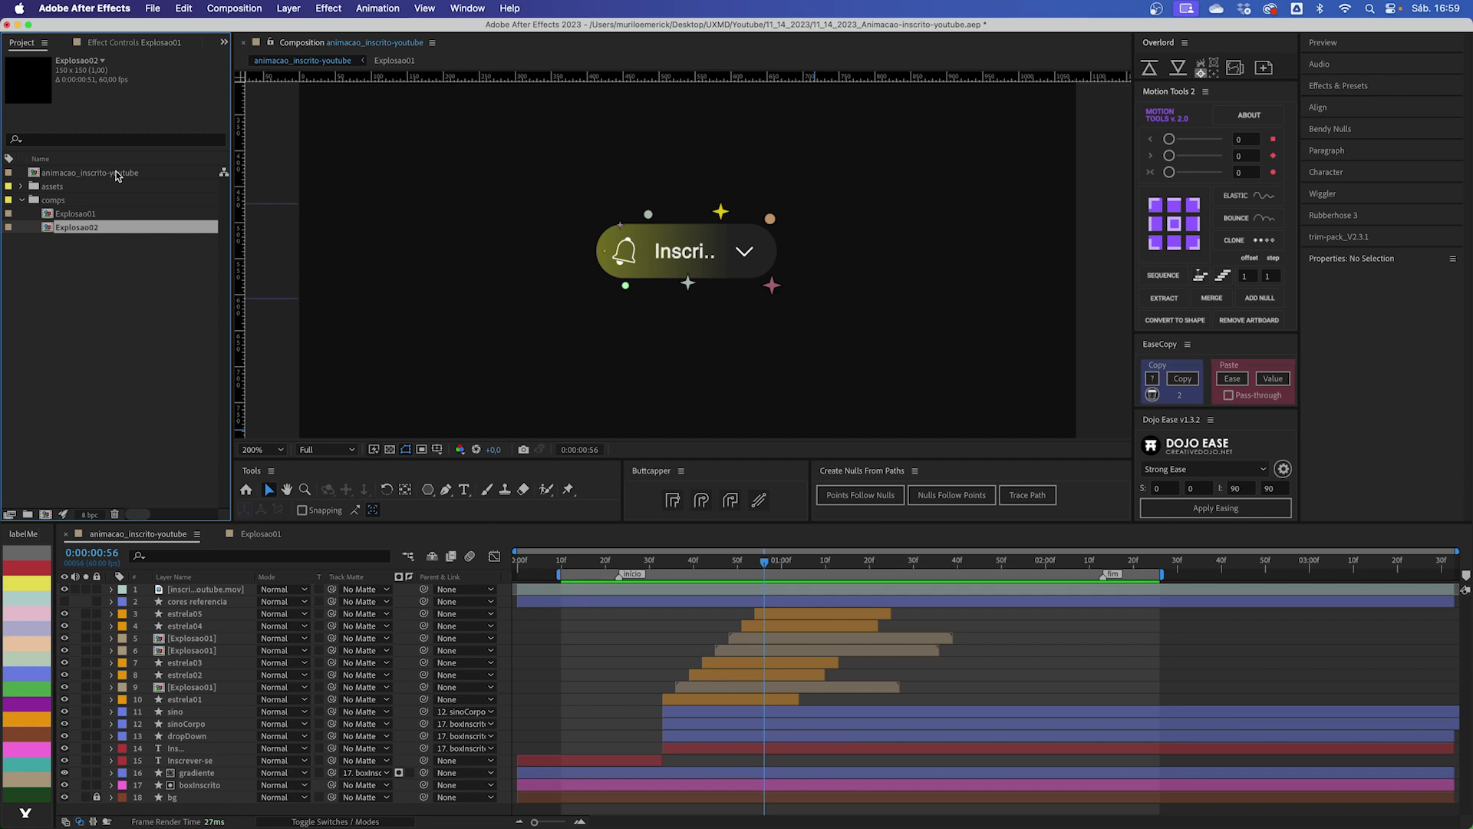
pyautogui.press('super+d')
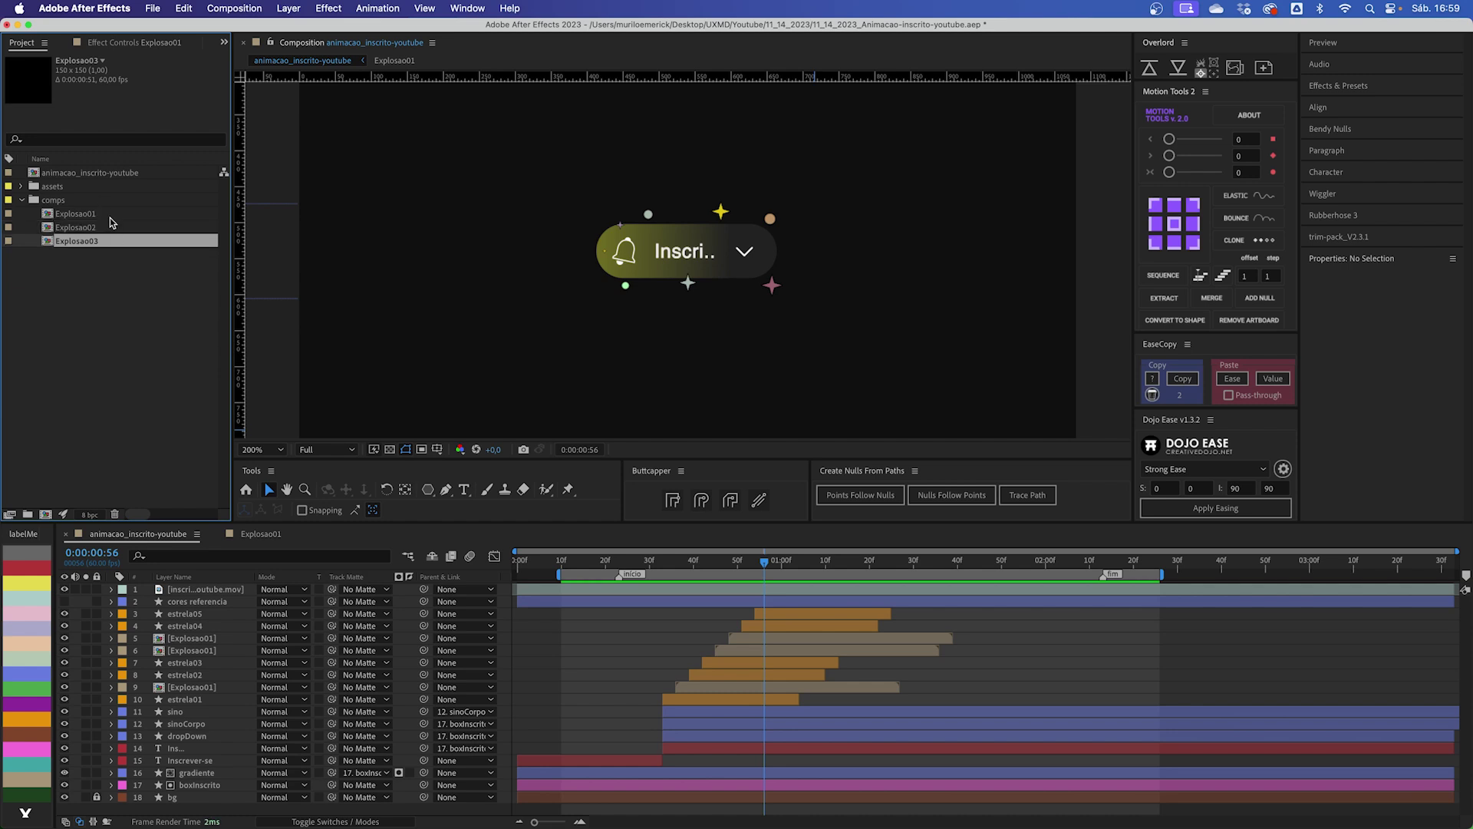
# Step: Replace the source of the middle Explosao01 layer with the Explosao02 composition
pyautogui.click(749, 650)
pyautogui.click(738, 688)
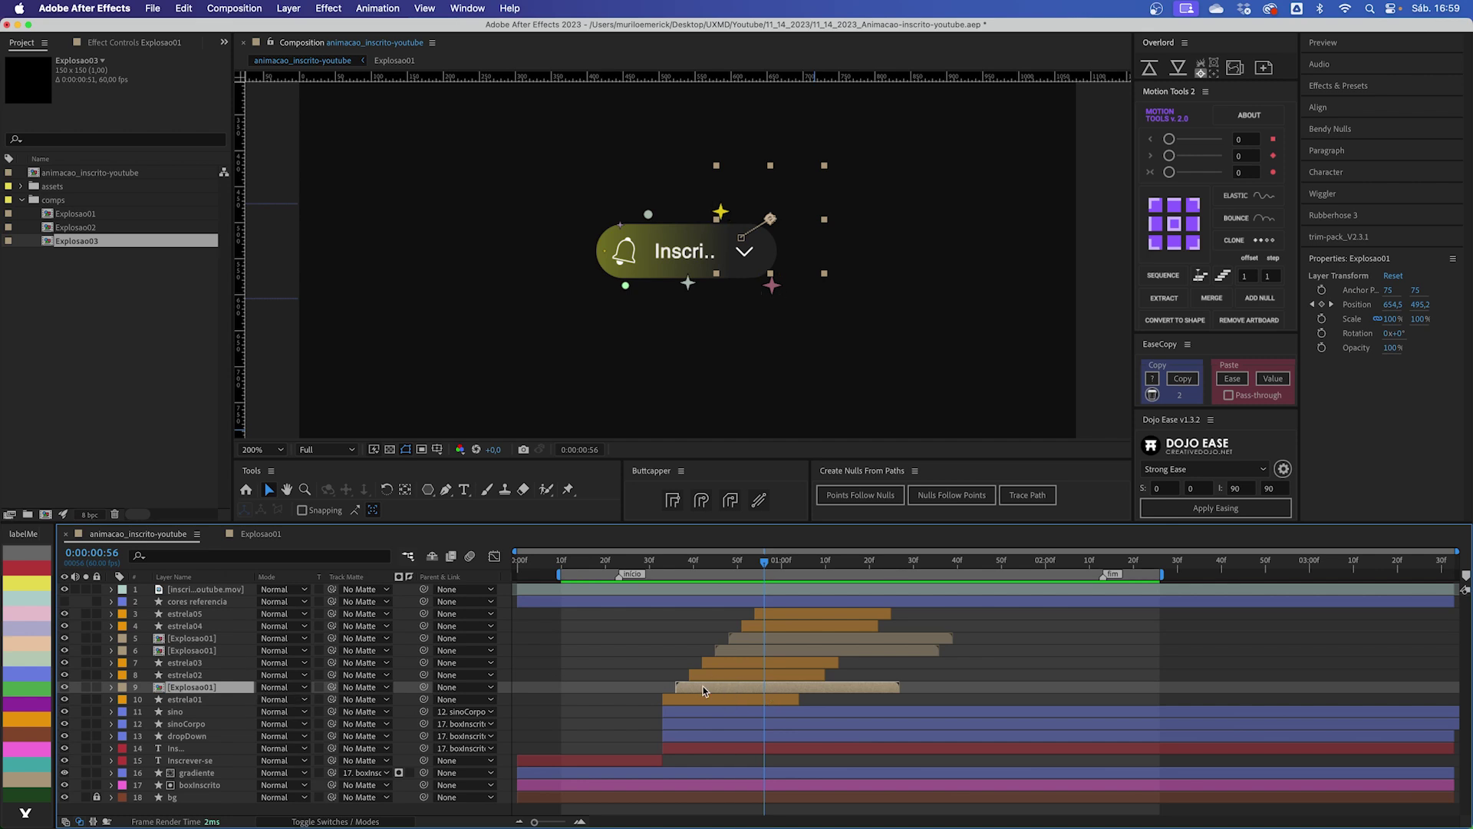
pyautogui.click(219, 652)
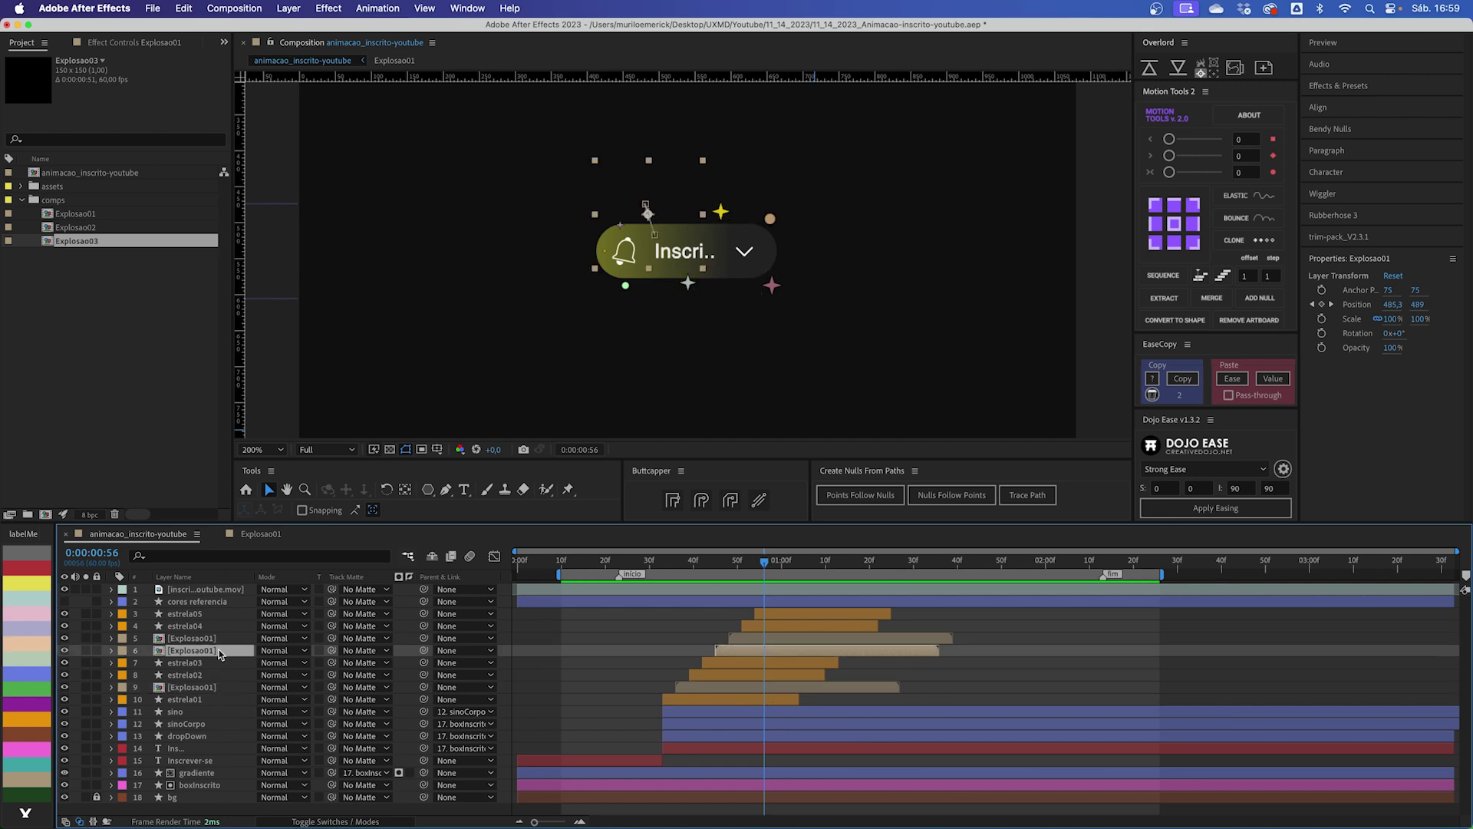
pyautogui.click(220, 640)
pyautogui.click(108, 224)
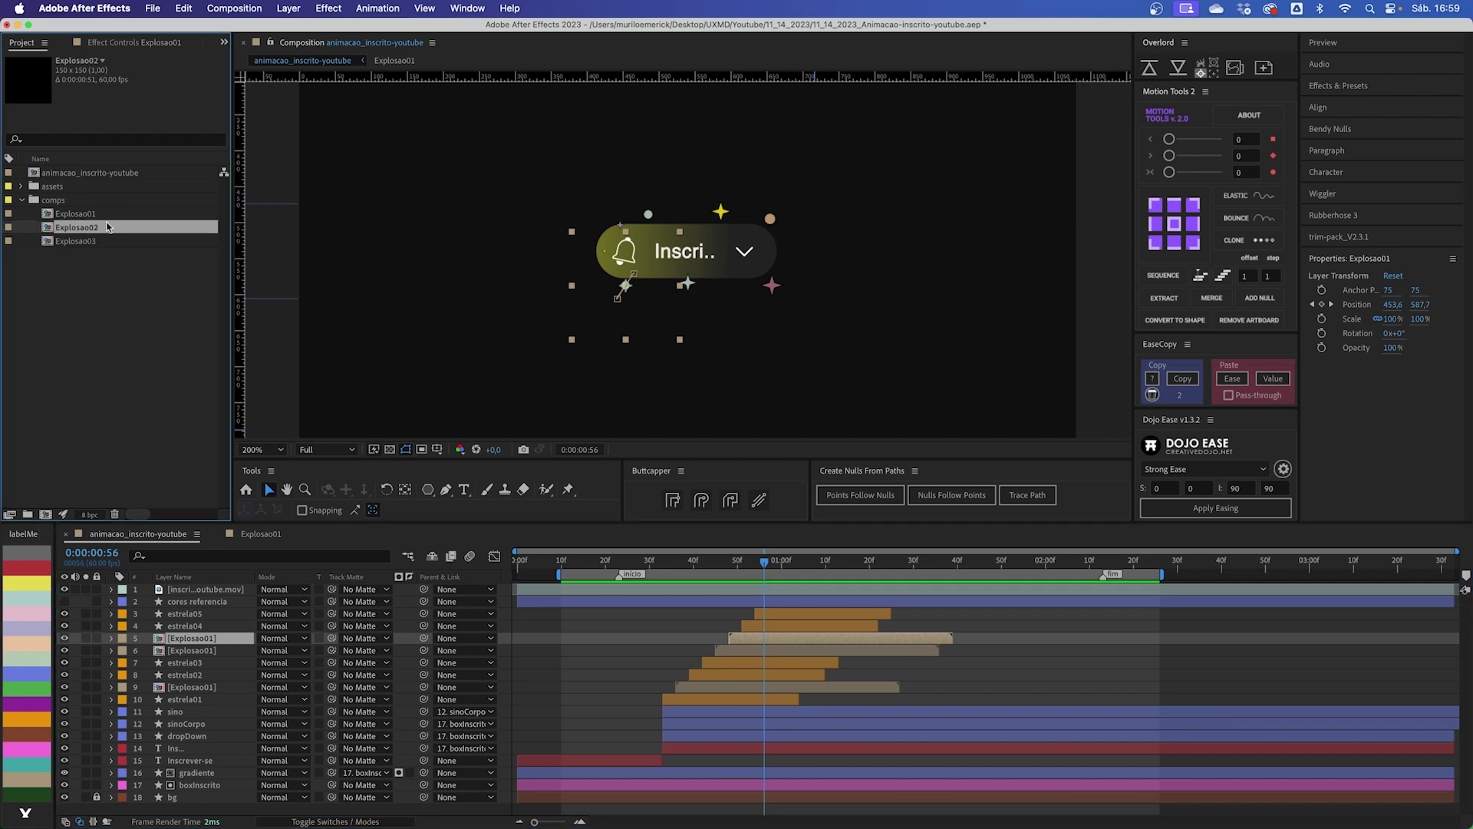
pyautogui.click(102, 240)
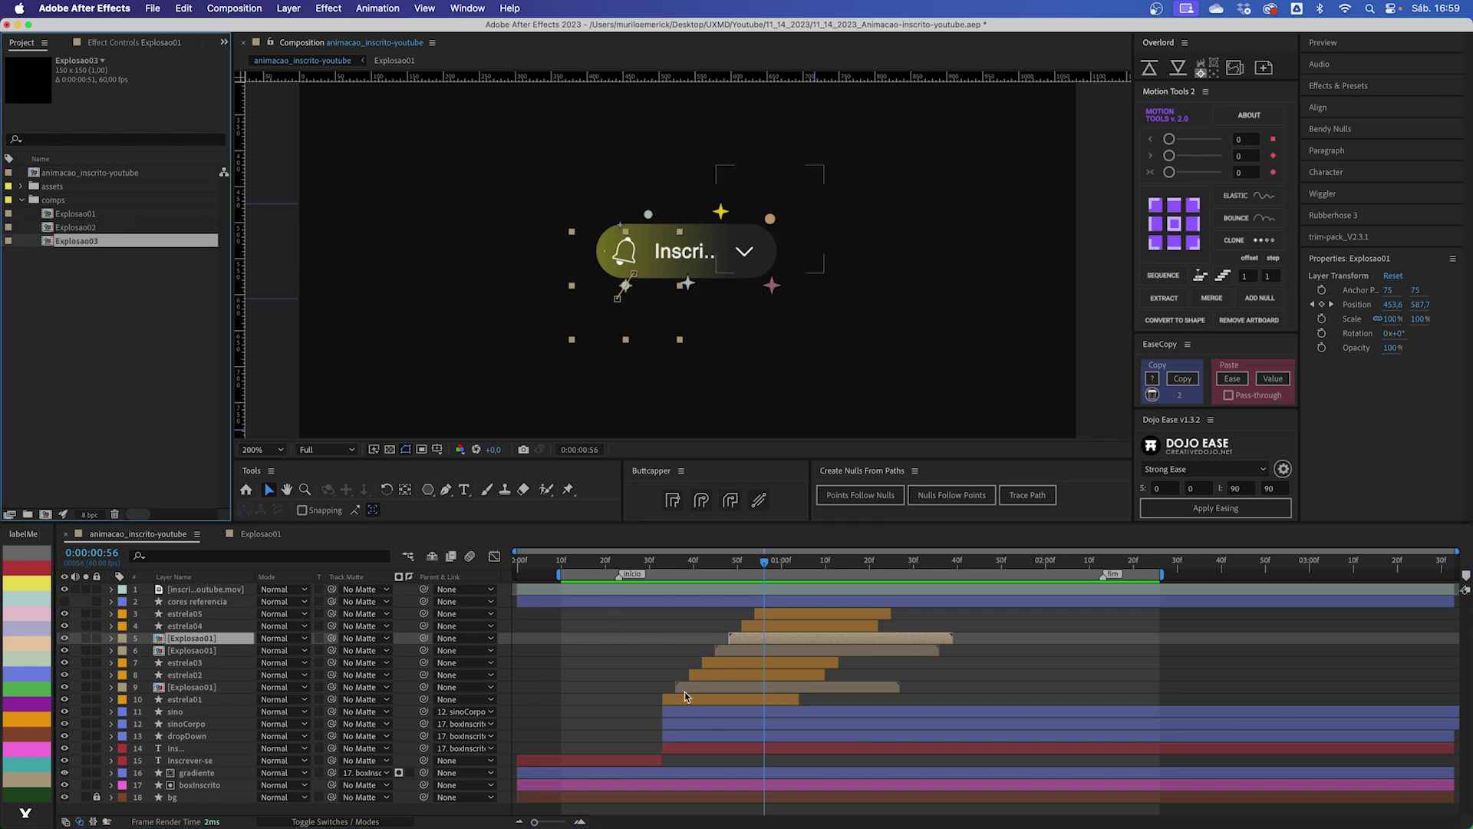
pyautogui.click(731, 650)
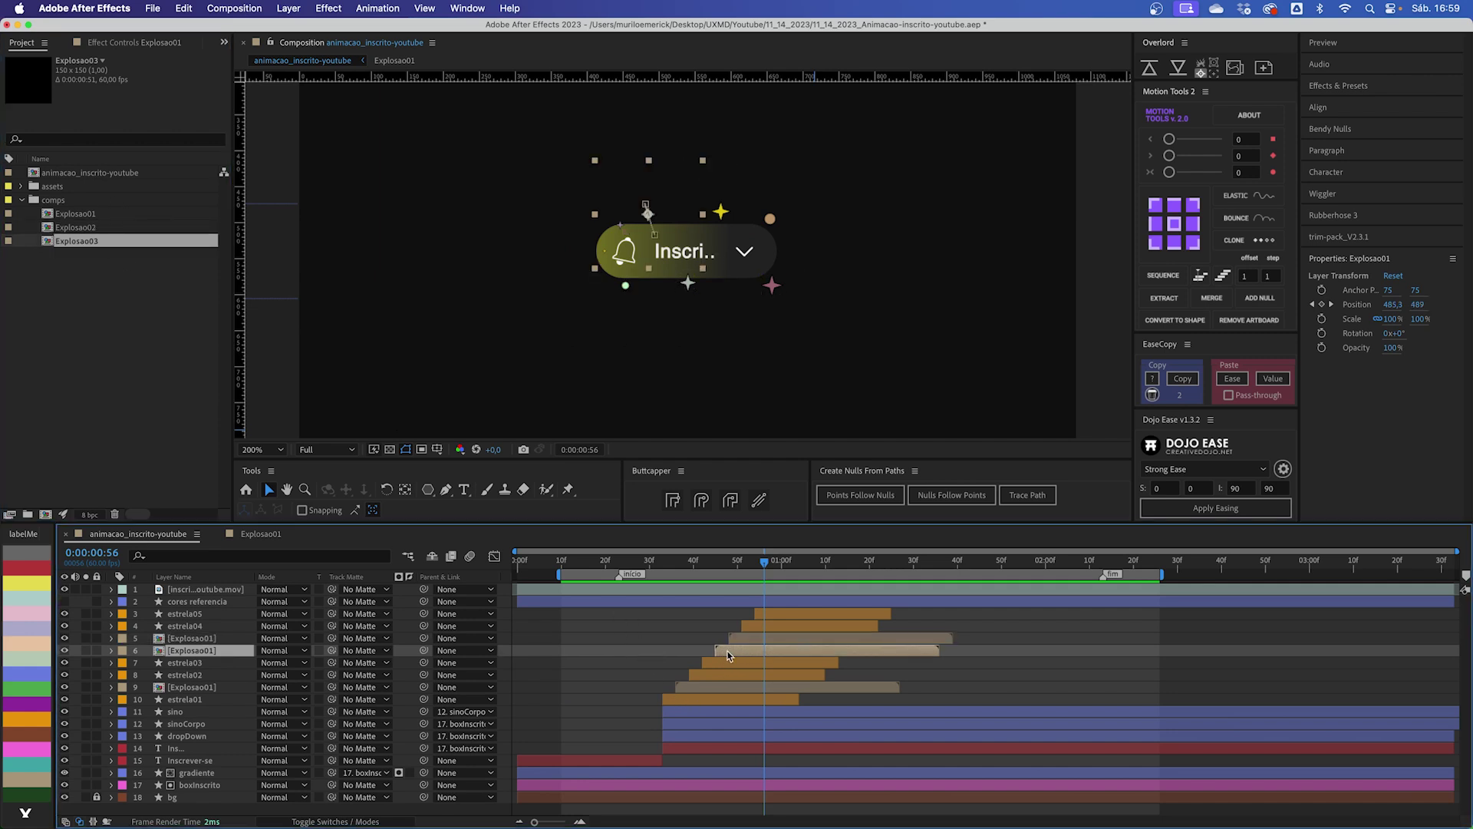
pyautogui.click(96, 229)
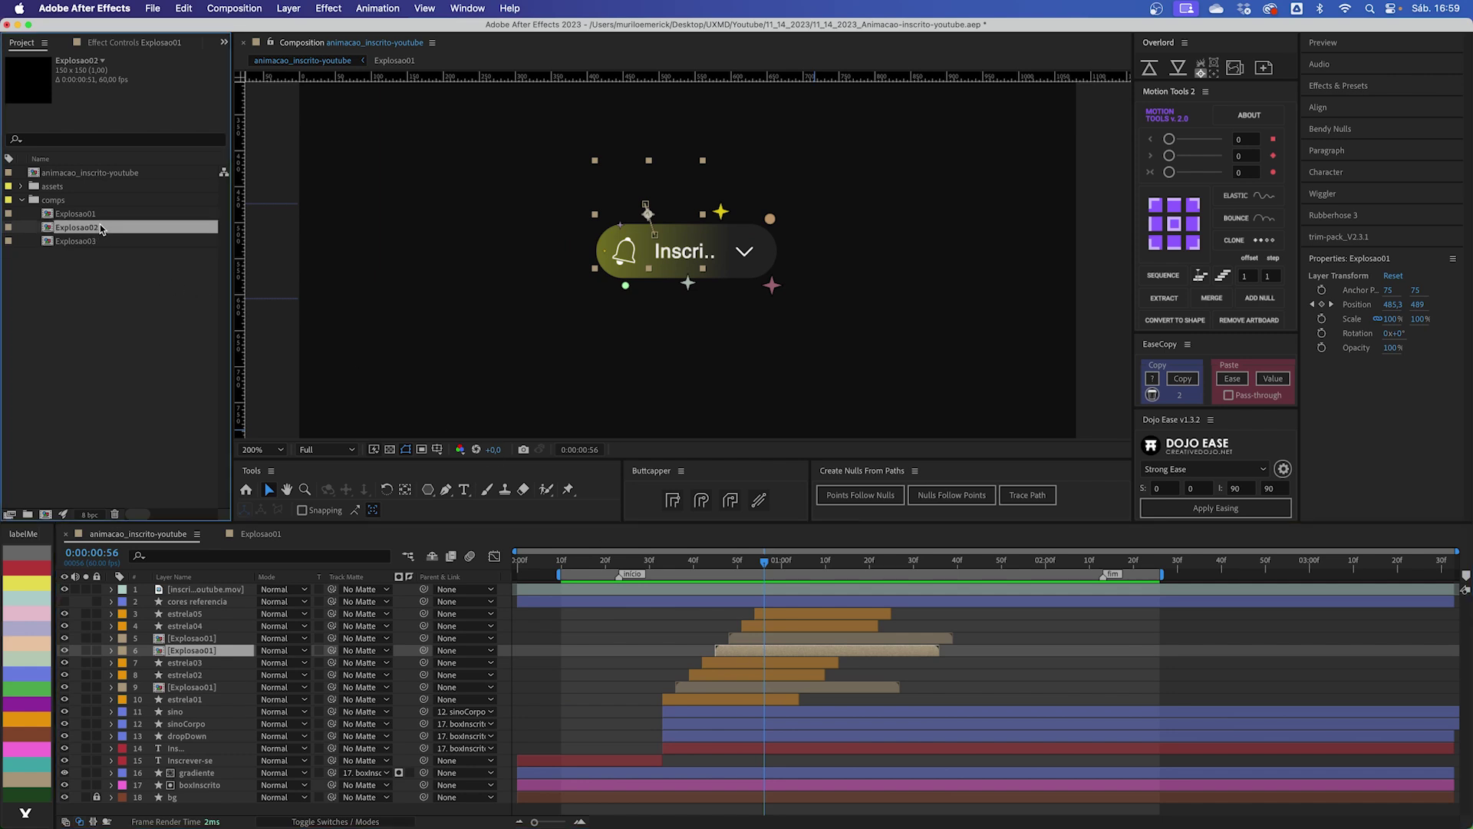
pyautogui.moveTo(122, 223); pyautogui.dragTo(217, 654)
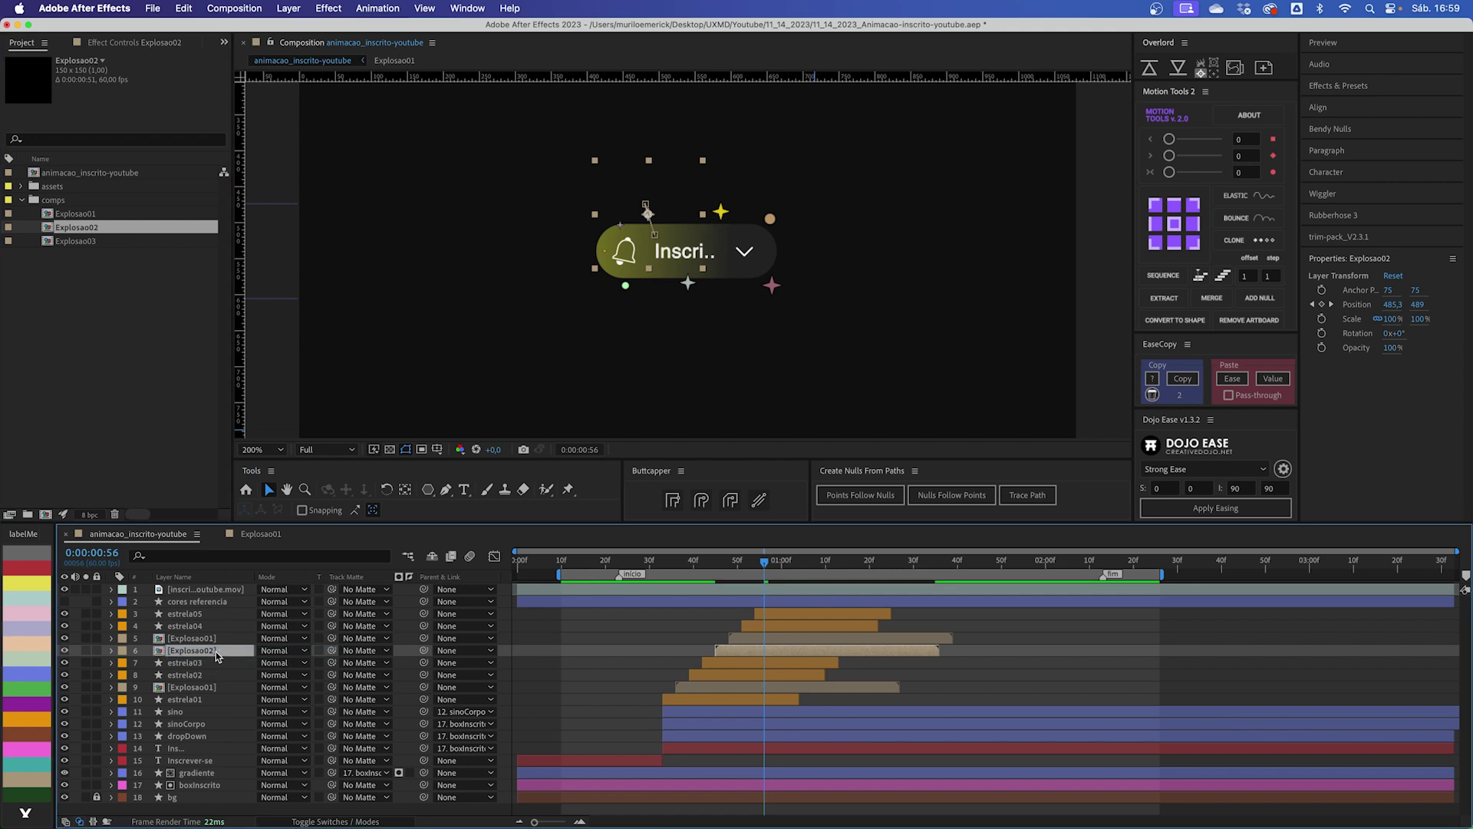
# Step: Replace the source of the topmost Explosao01 layer with the Explosao03 composition
pyautogui.click(202, 639)
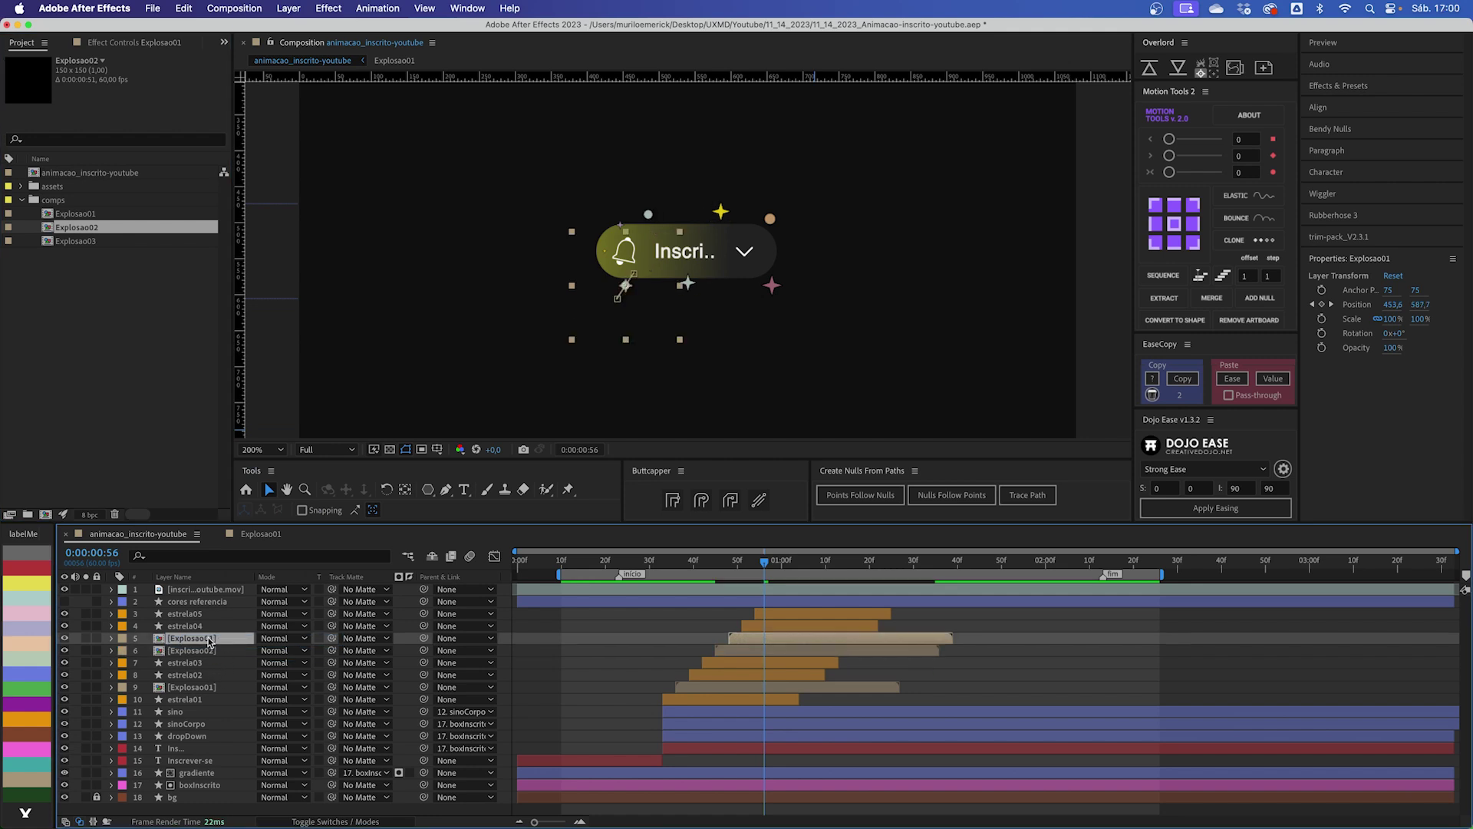
pyautogui.click(106, 244)
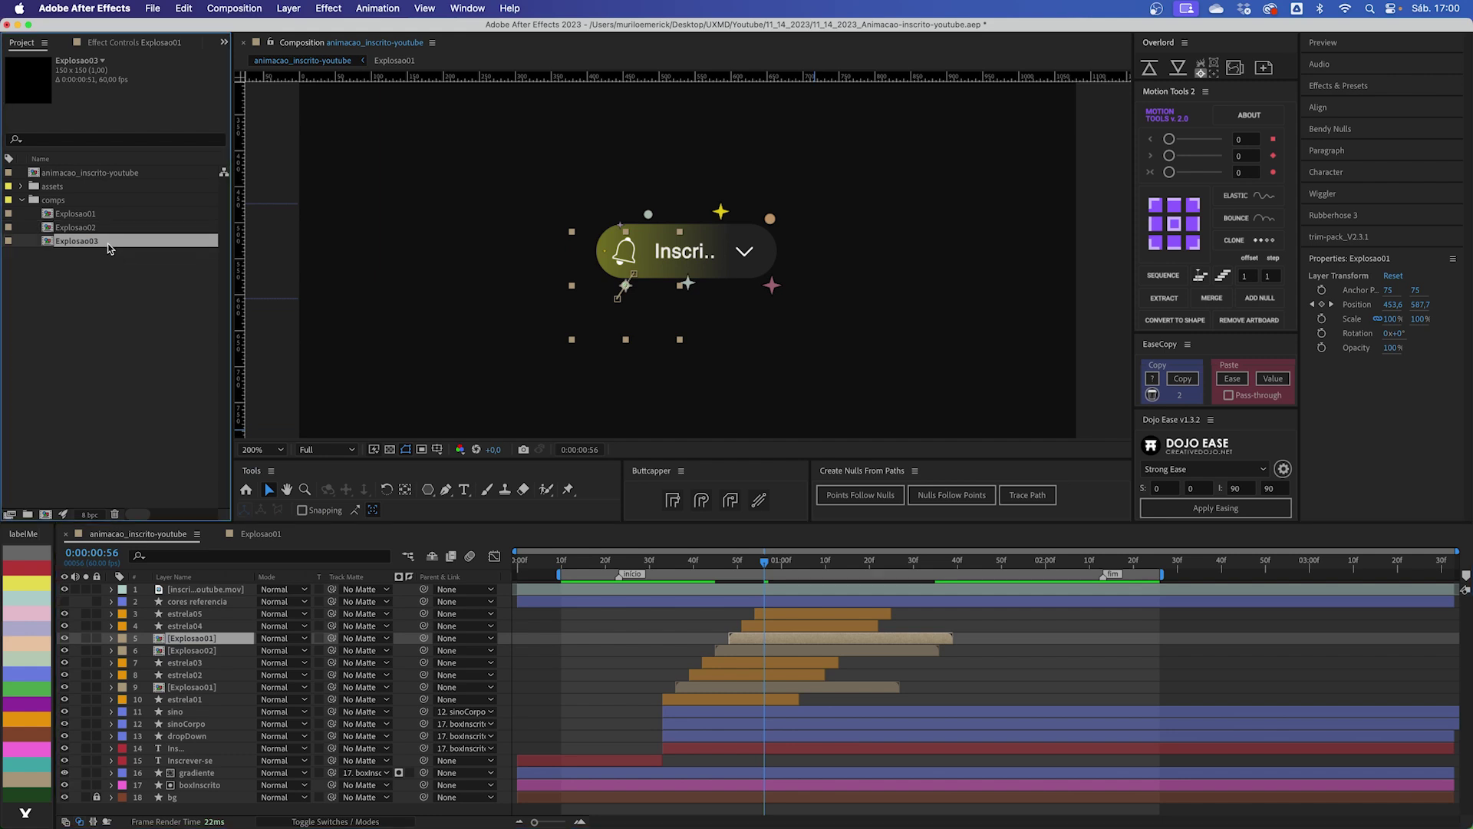
pyautogui.moveTo(102, 244); pyautogui.dragTo(224, 644)
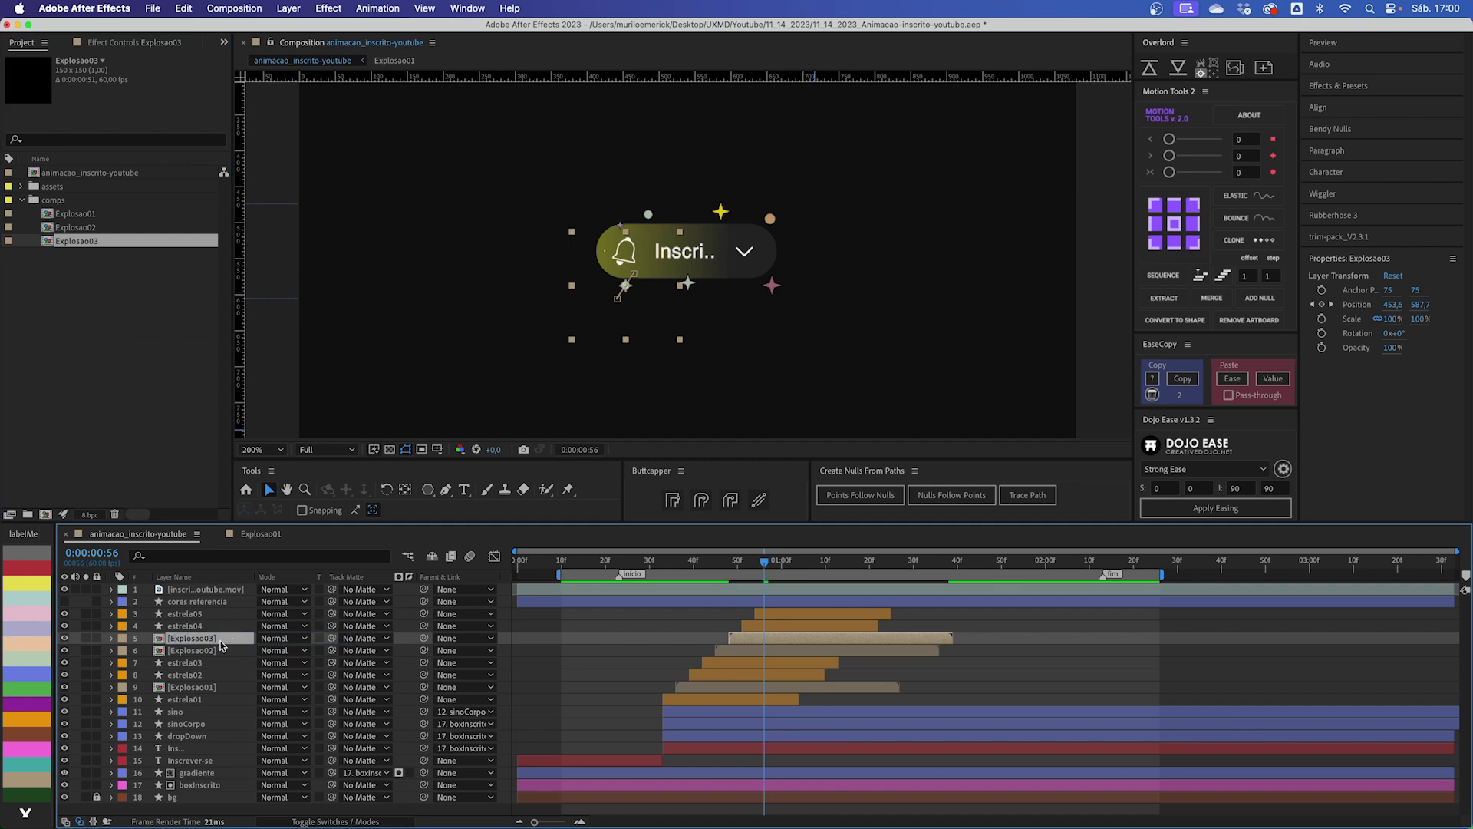
# Step: Inside Explosao02, shift circulo01's Color keyframes 8 frames earlier to start at frame 0, and return to the main composition
pyautogui.doubleClick(751, 651)
pyautogui.moveTo(1191, 742); pyautogui.dragTo(805, 761)
pyautogui.moveTo(935, 752); pyautogui.dragTo(815, 751)
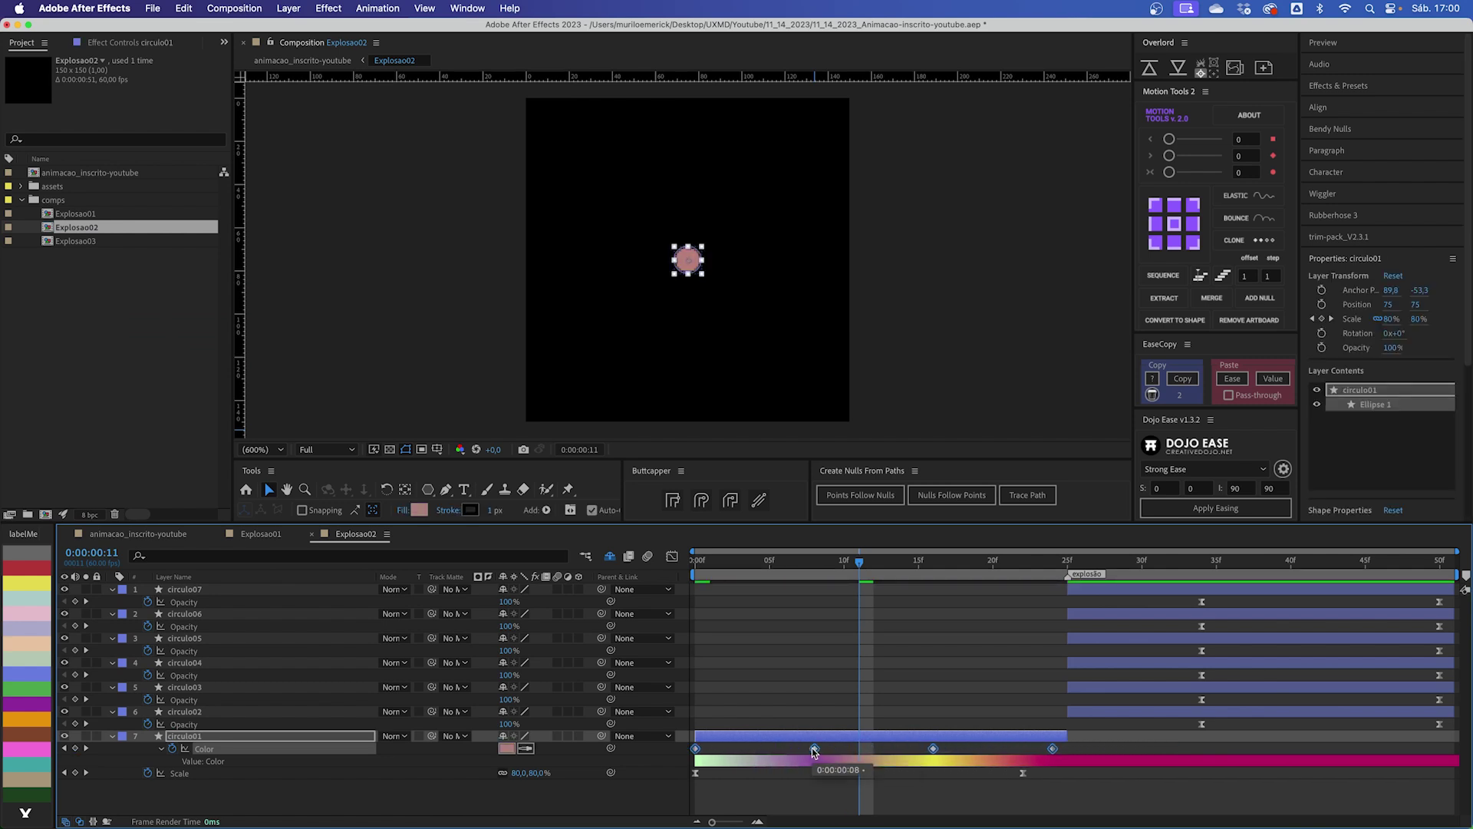
pyautogui.click(173, 535)
# Step: Inside Explosao03, shift circulo01's Color keyframes earlier so the last two fall at about frames 5 and 13
pyautogui.click(781, 639)
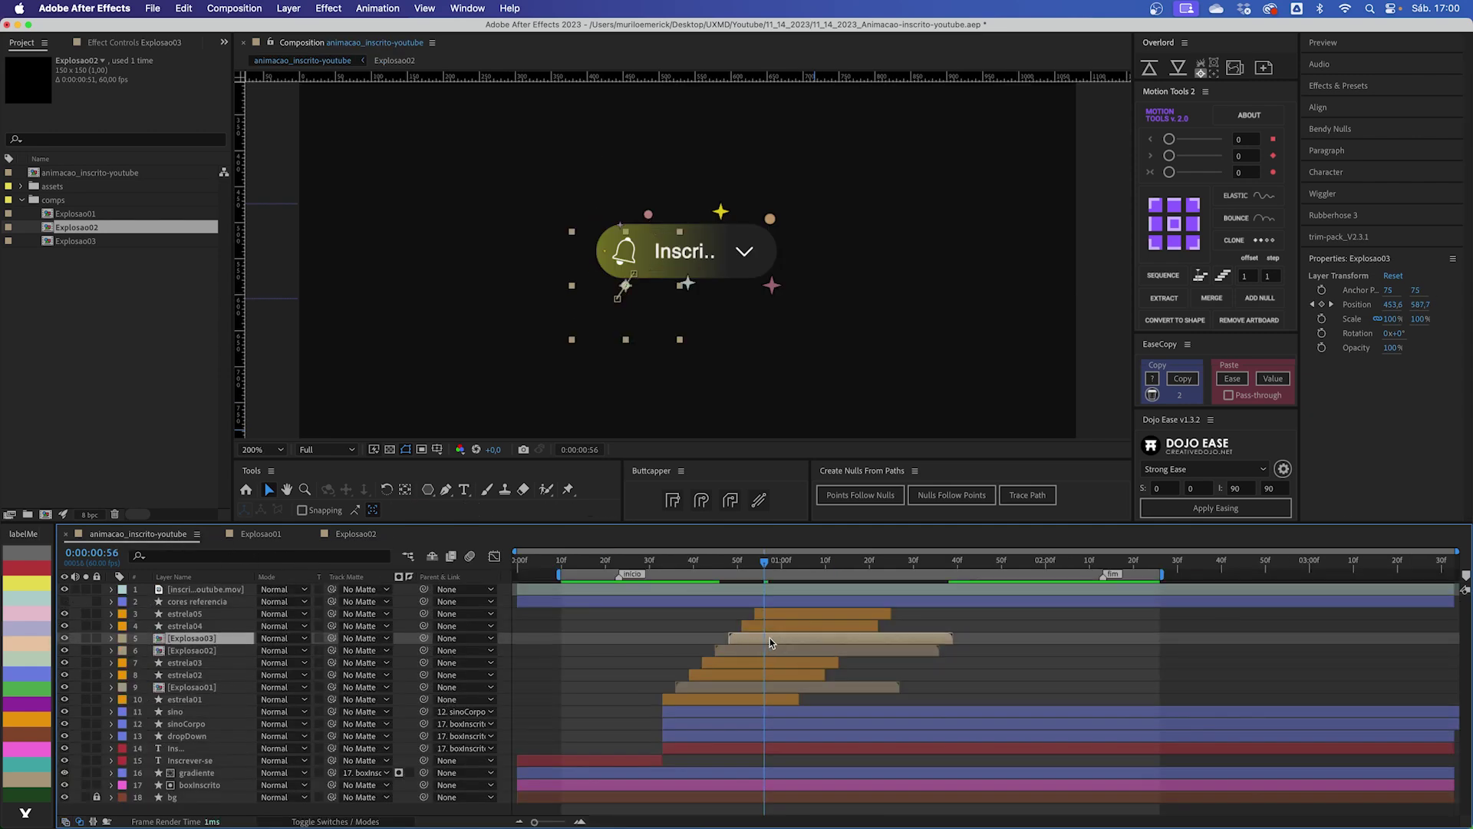
pyautogui.doubleClick(771, 637)
pyautogui.moveTo(1185, 740); pyautogui.dragTo(771, 758)
pyautogui.moveTo(933, 748); pyautogui.dragTo(767, 754)
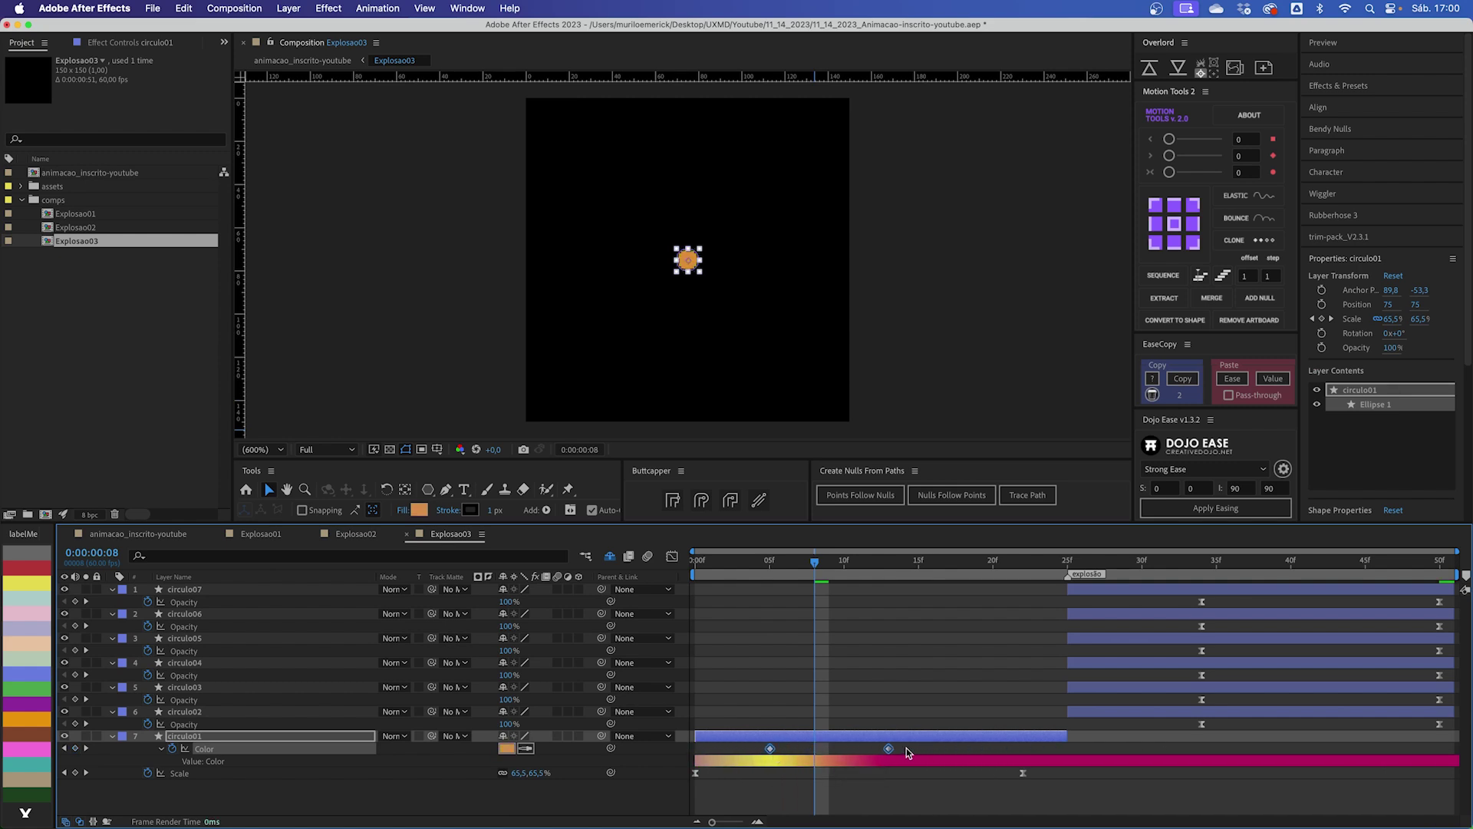
# Step: Add a loopOut() expression to circulo01's Color in Explosao03, collapse it, and play back the composition
pyautogui.keyDown('alt'); pyautogui.click(173, 749); pyautogui.keyUp('alt')
pyautogui.write('loopO')
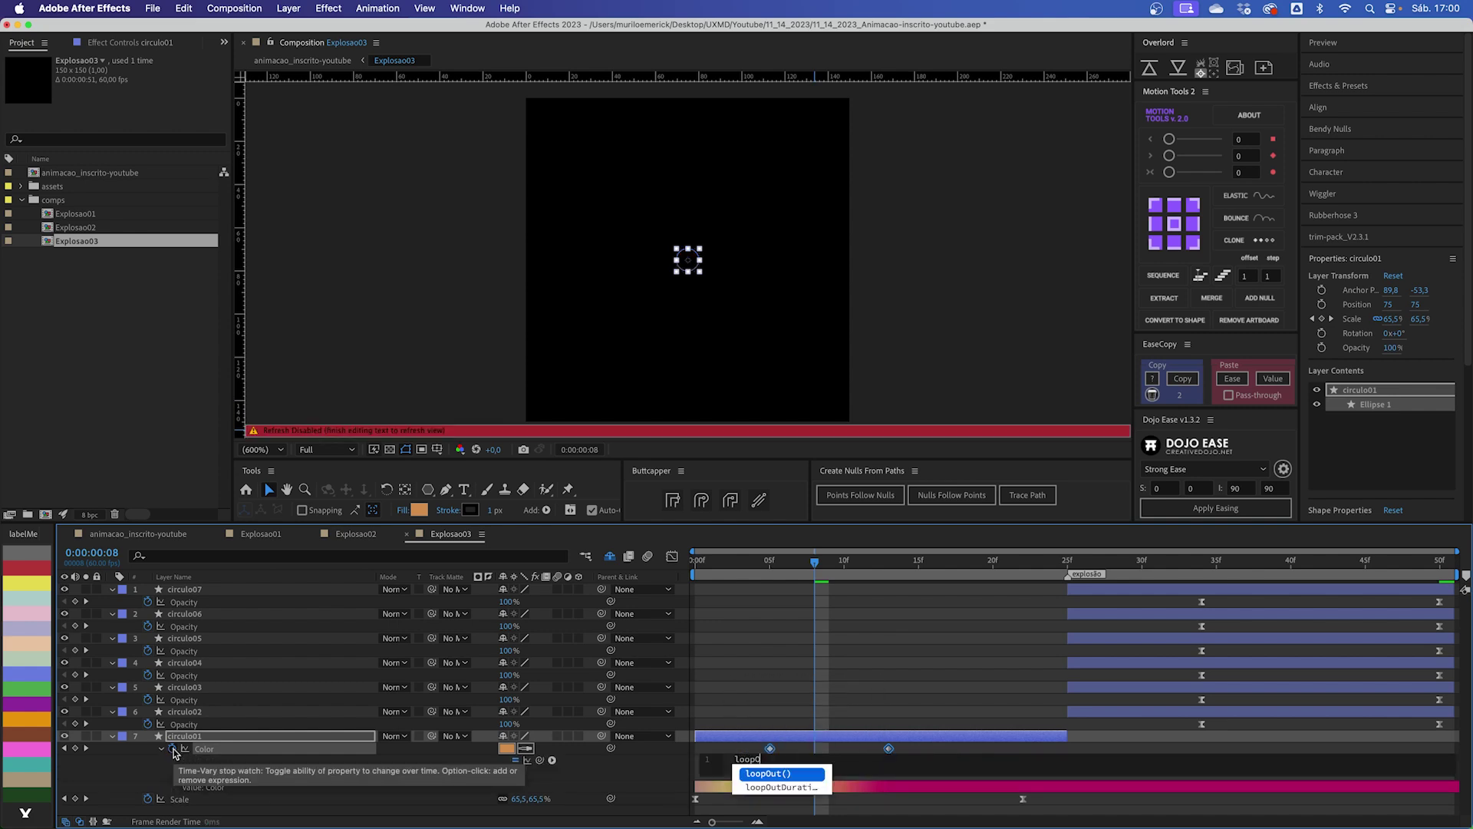
pyautogui.press('Return')
pyautogui.press('KP_Enter')
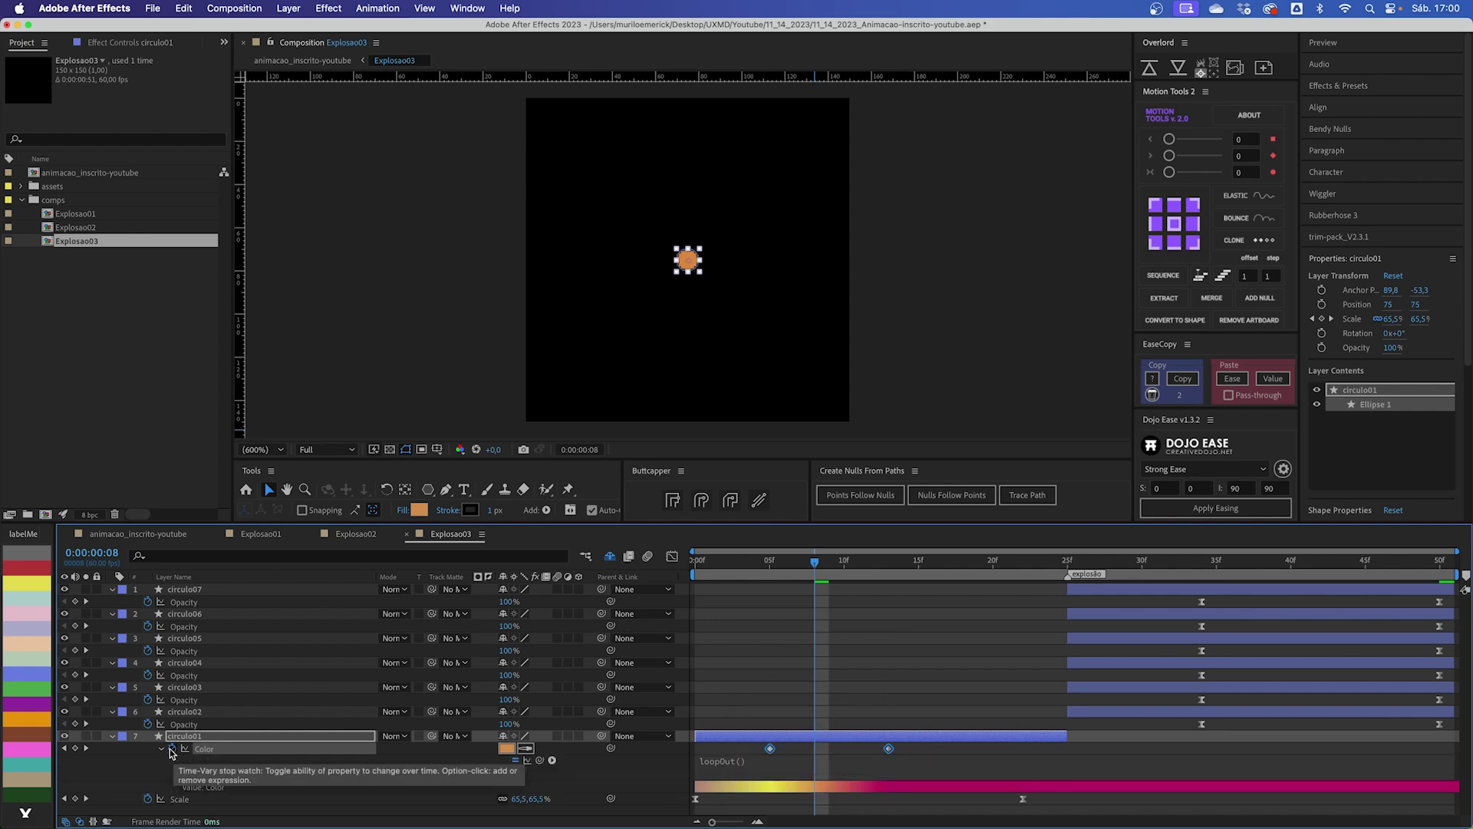
pyautogui.click(161, 749)
pyautogui.click(856, 776)
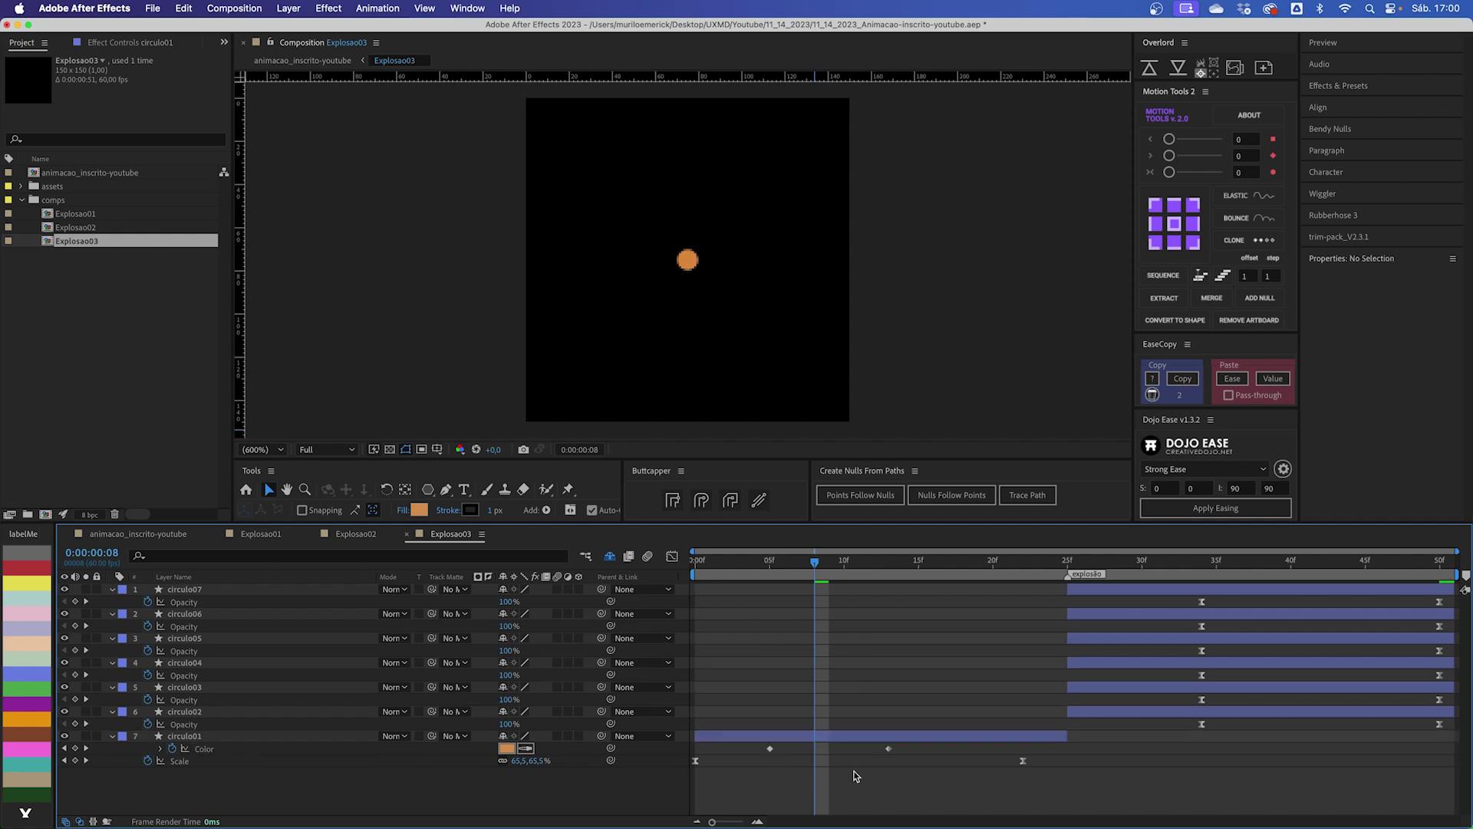
pyautogui.press('space')
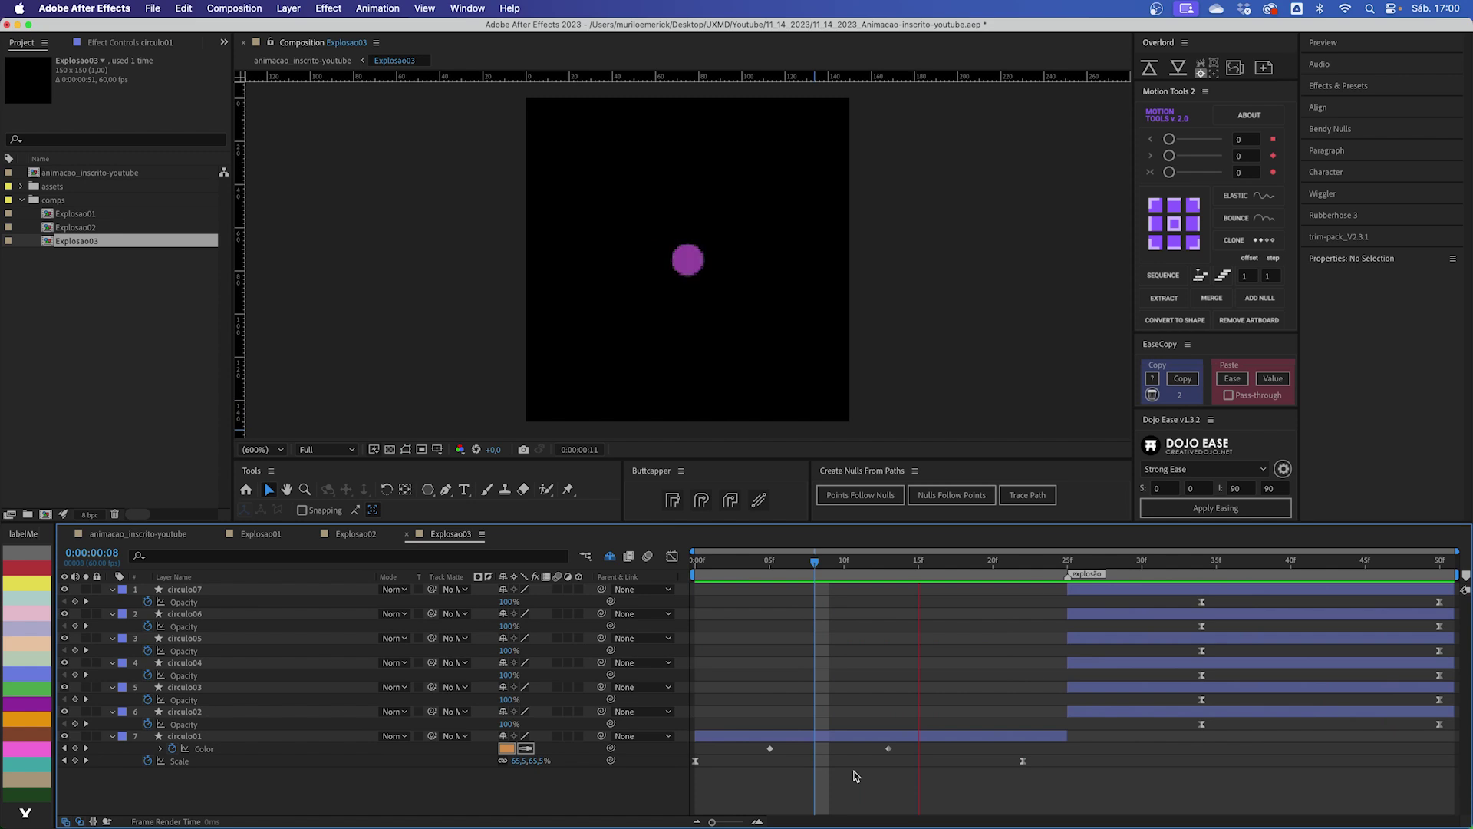
# Step: Return to the animacao_inscrito-youtube composition, play it back, and check the bursts at 0:00:01:20
pyautogui.click(178, 535)
pyautogui.click(922, 616)
pyautogui.press('space')
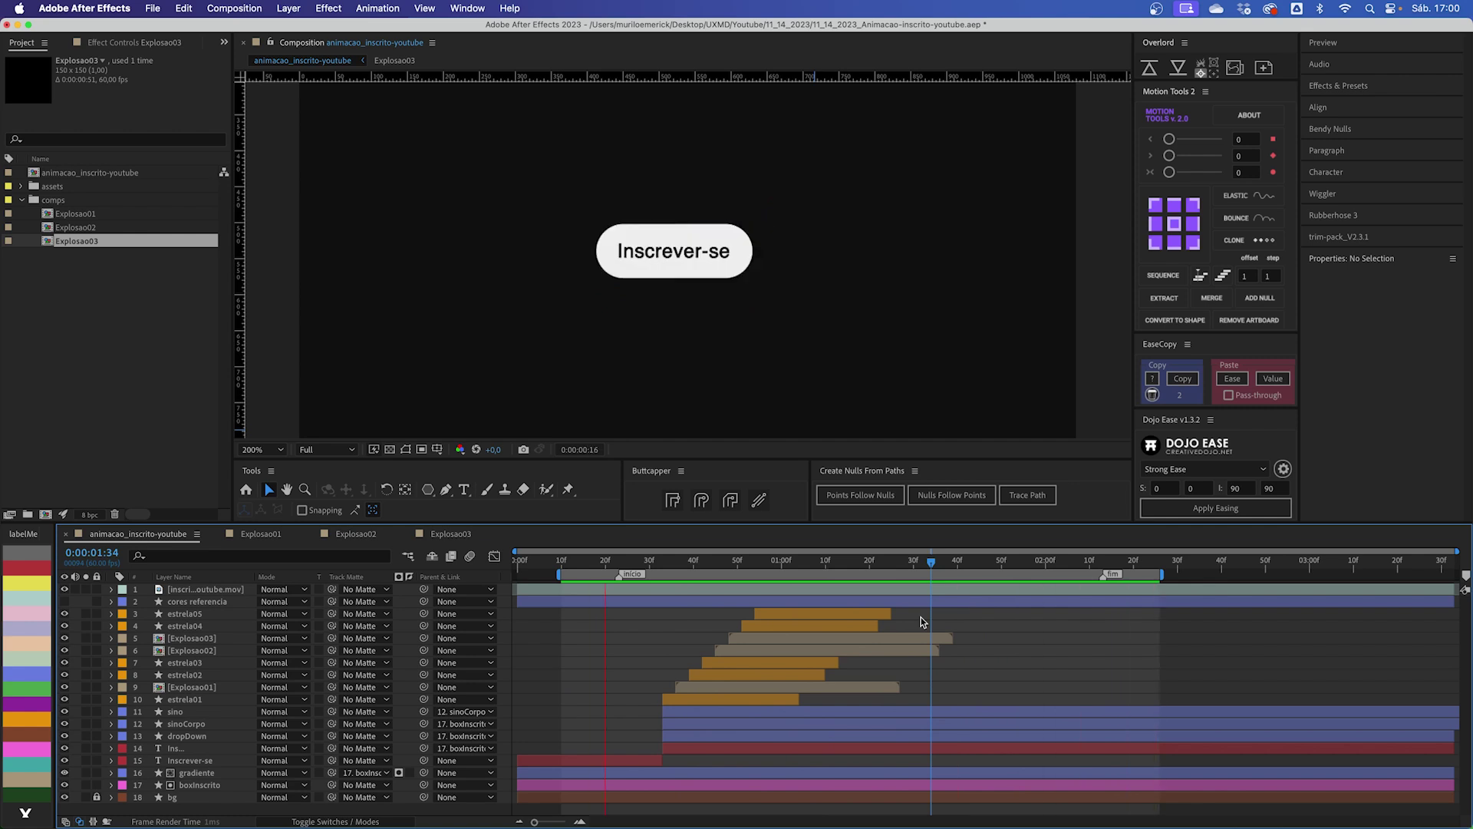
pyautogui.click(867, 564)
pyautogui.moveTo(867, 564); pyautogui.dragTo(869, 565)
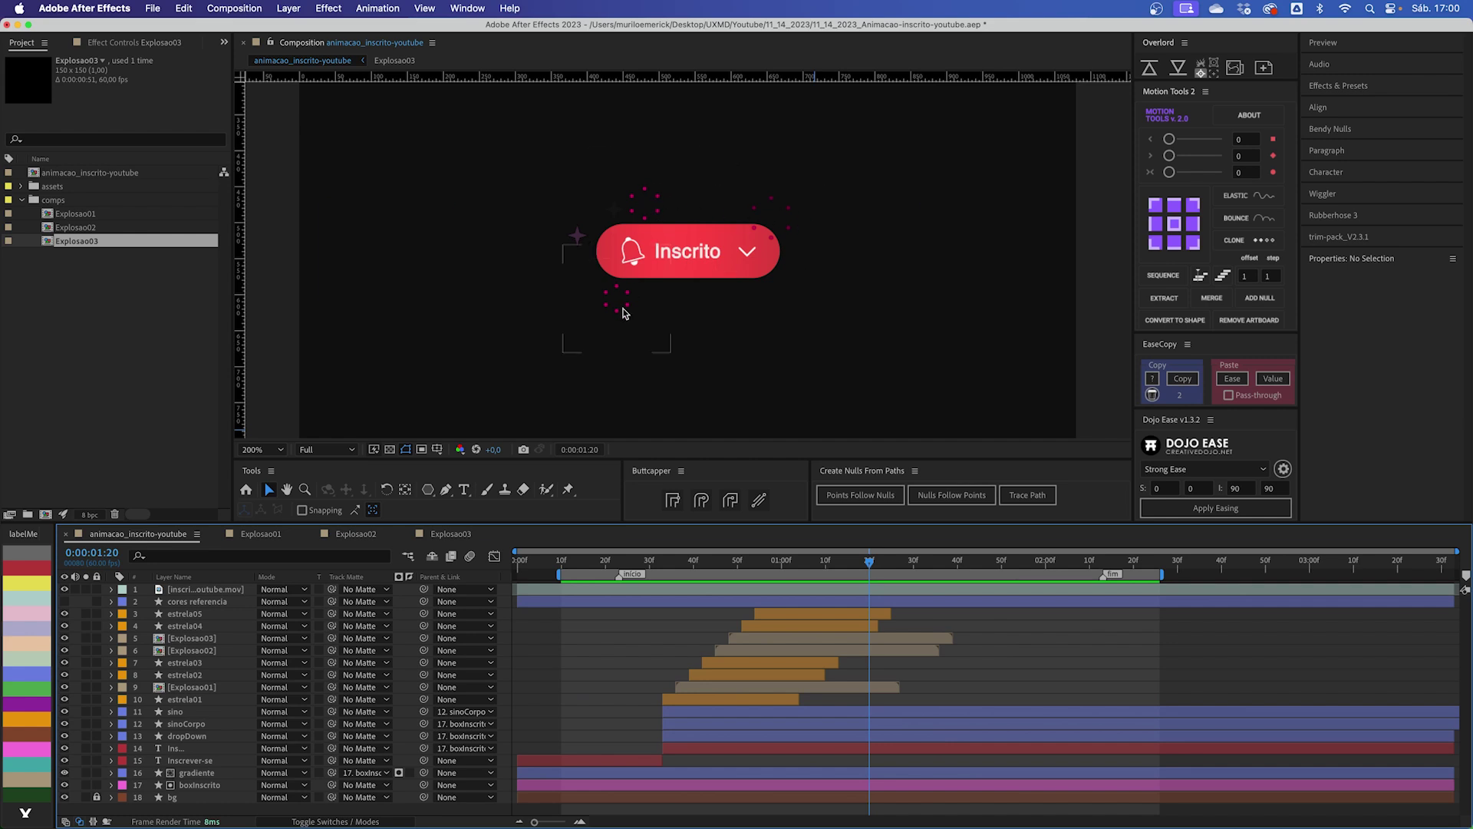
# Step: In Explosao02, copy the hex value E4E341 from circulo01's yellow Color keyframe at frame 16
pyautogui.doubleClick(880, 654)
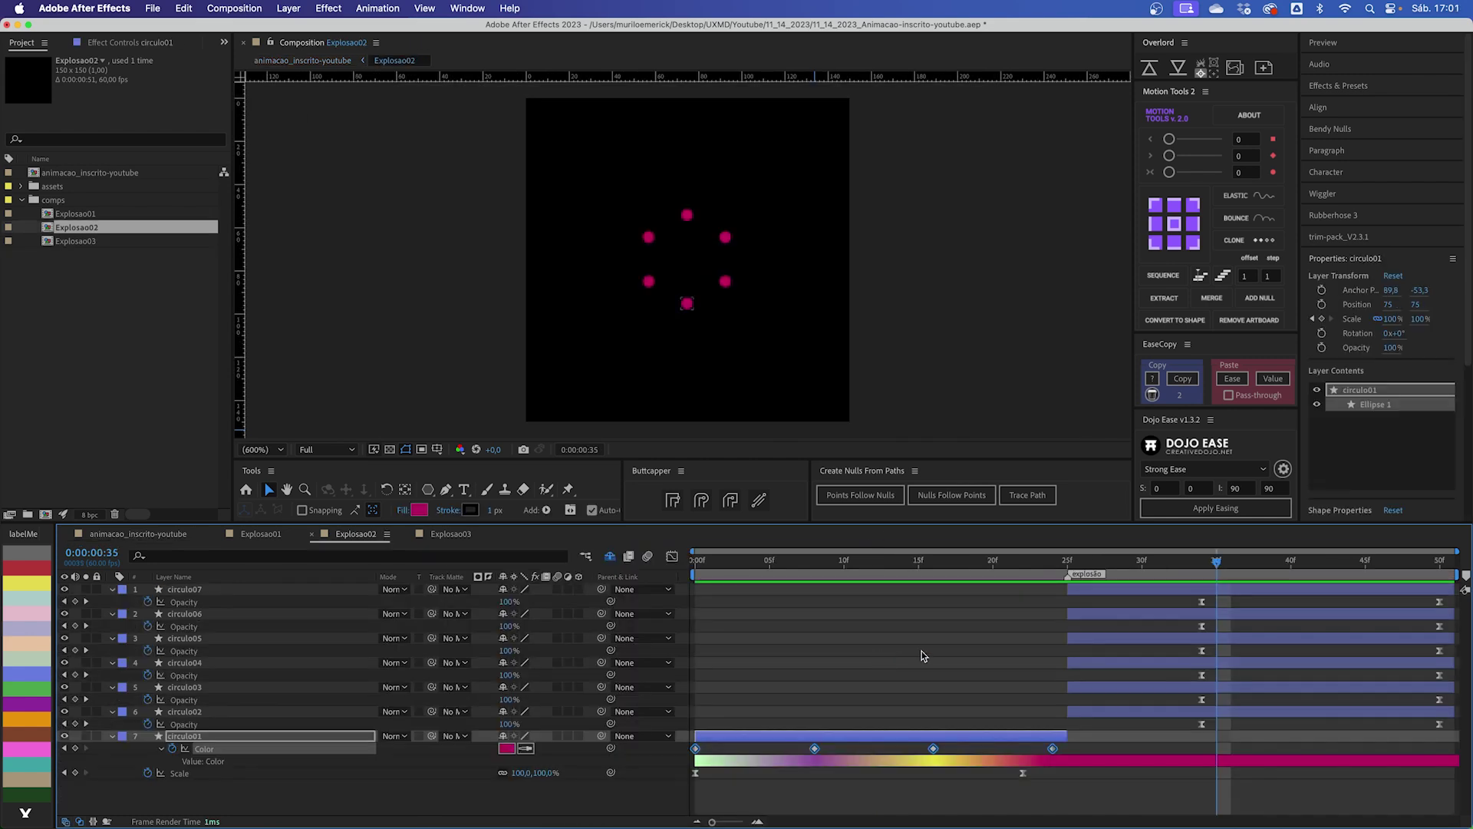
pyautogui.moveTo(1215, 566); pyautogui.dragTo(1202, 566)
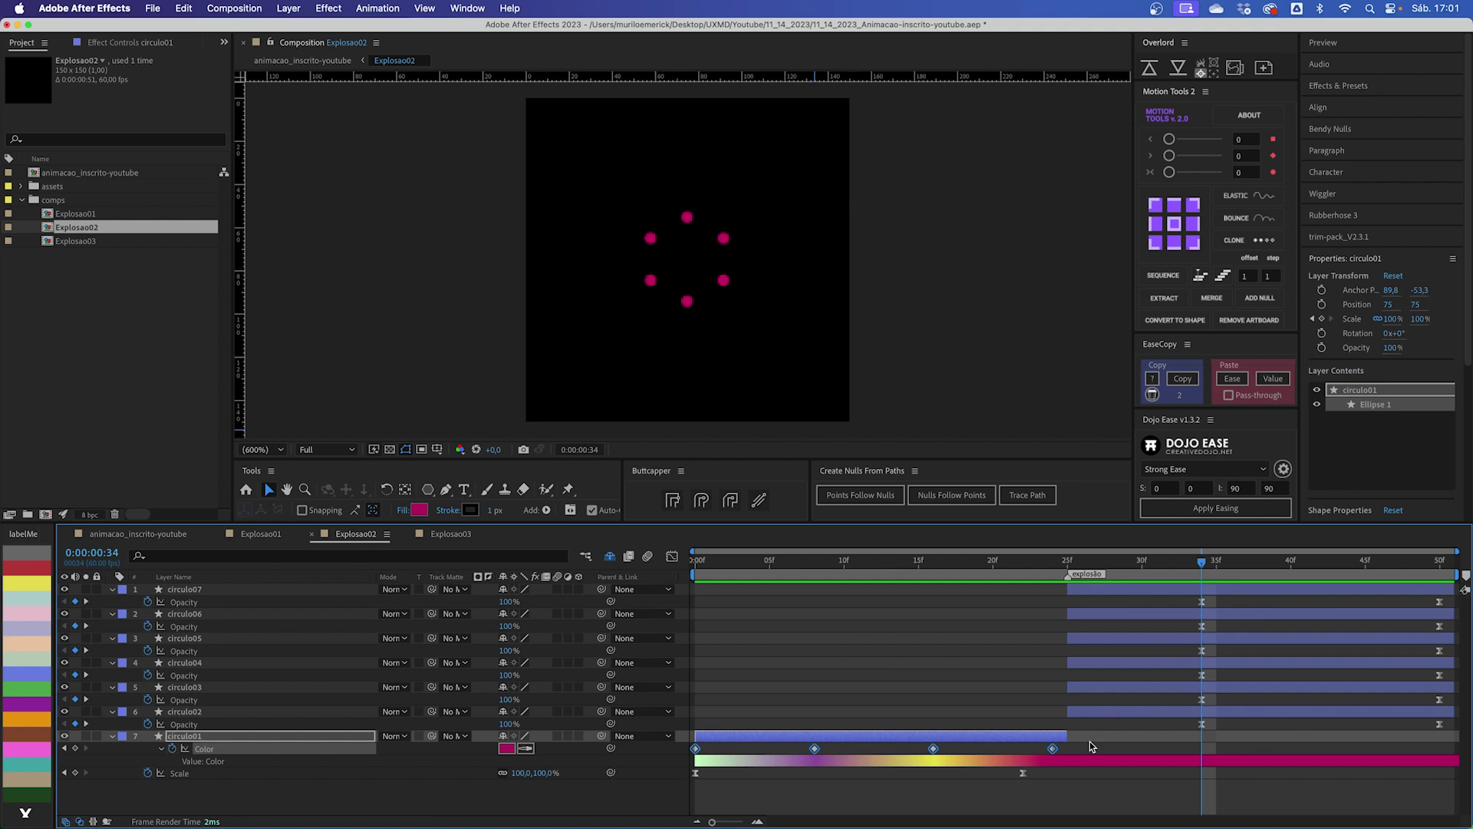
pyautogui.click(1089, 741)
pyautogui.click(933, 749)
pyautogui.click(930, 563)
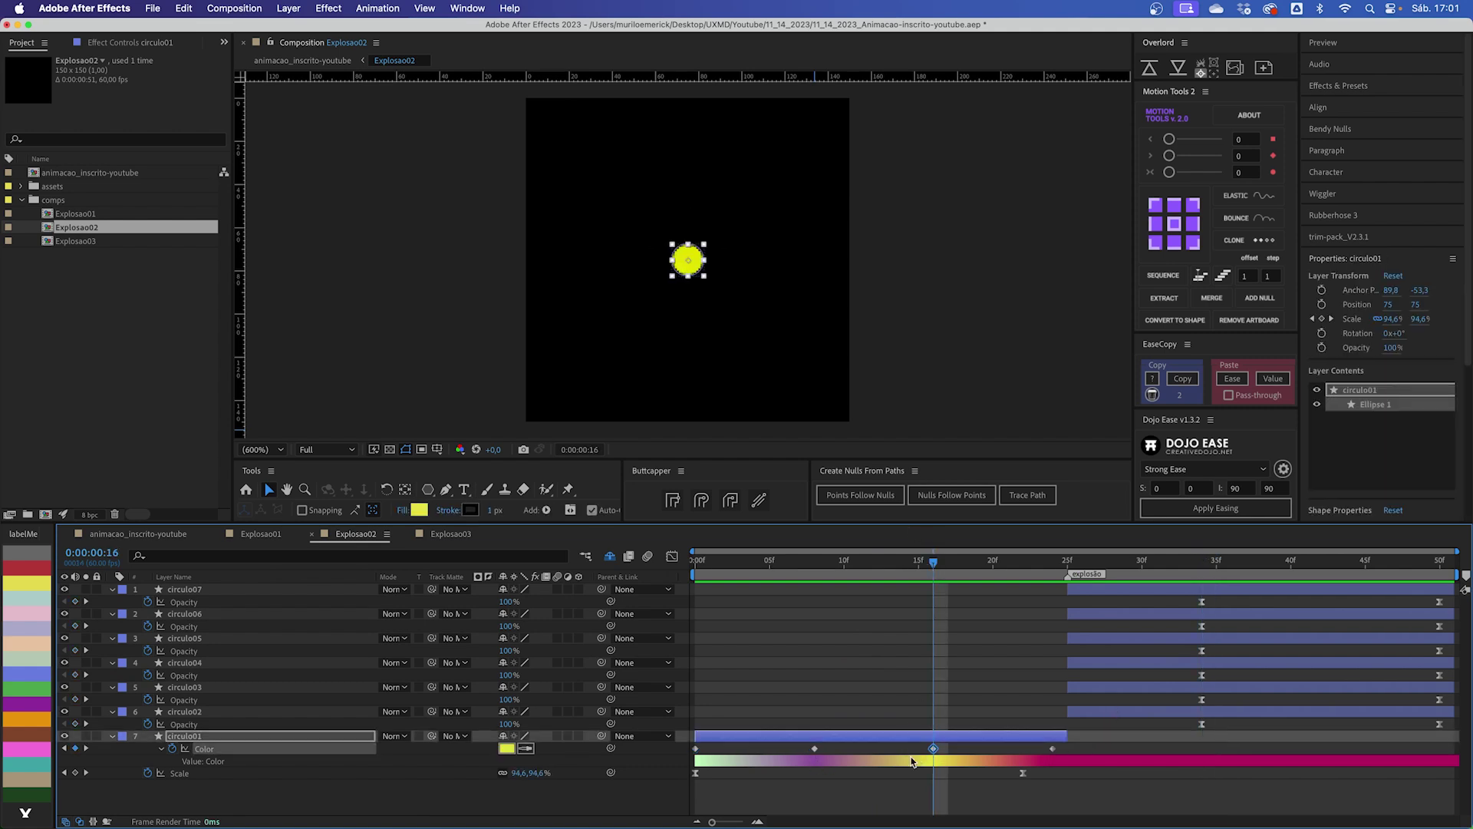
pyautogui.click(507, 749)
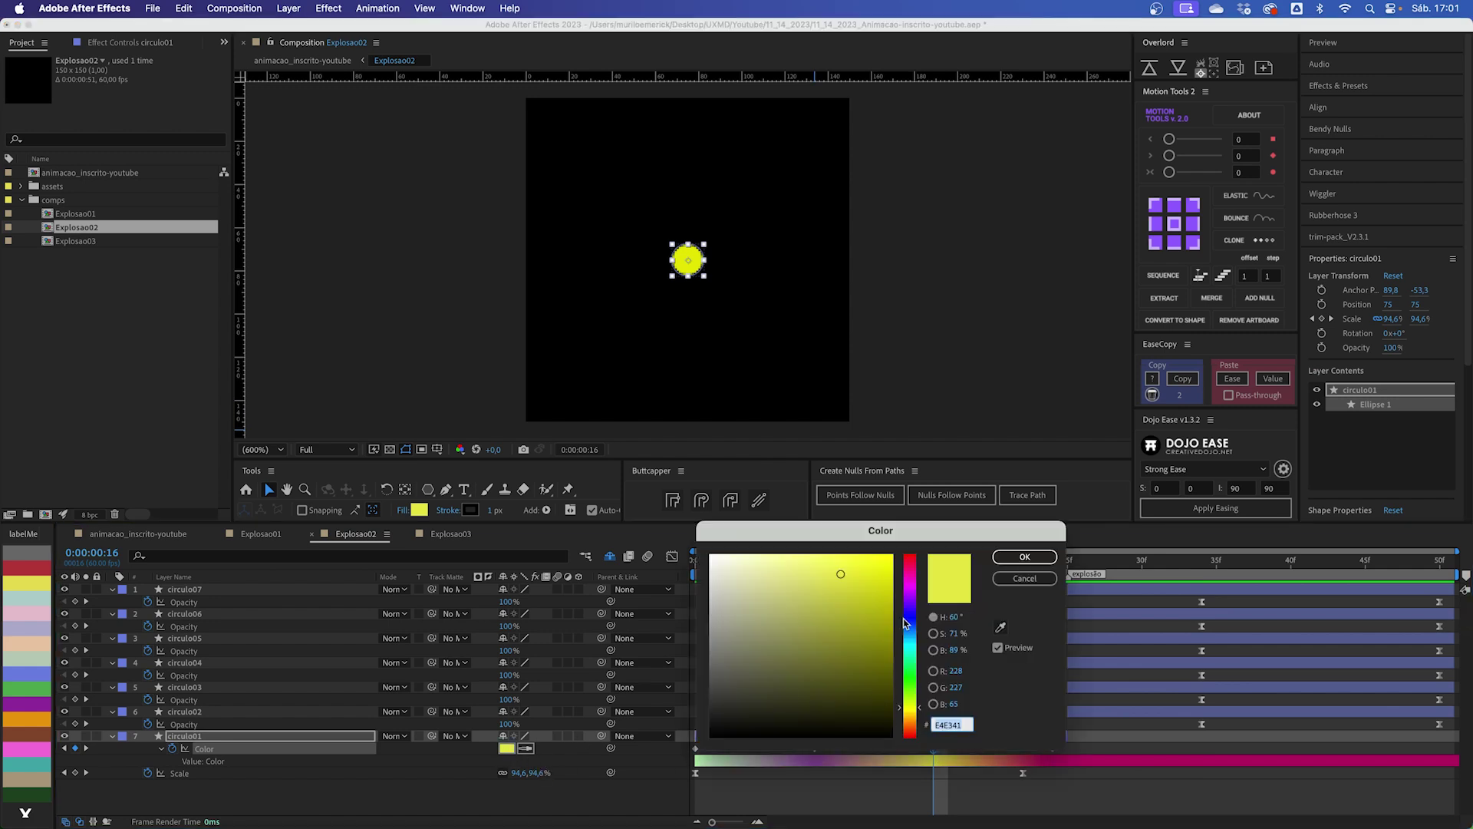
pyautogui.moveTo(886, 535); pyautogui.dragTo(747, 247)
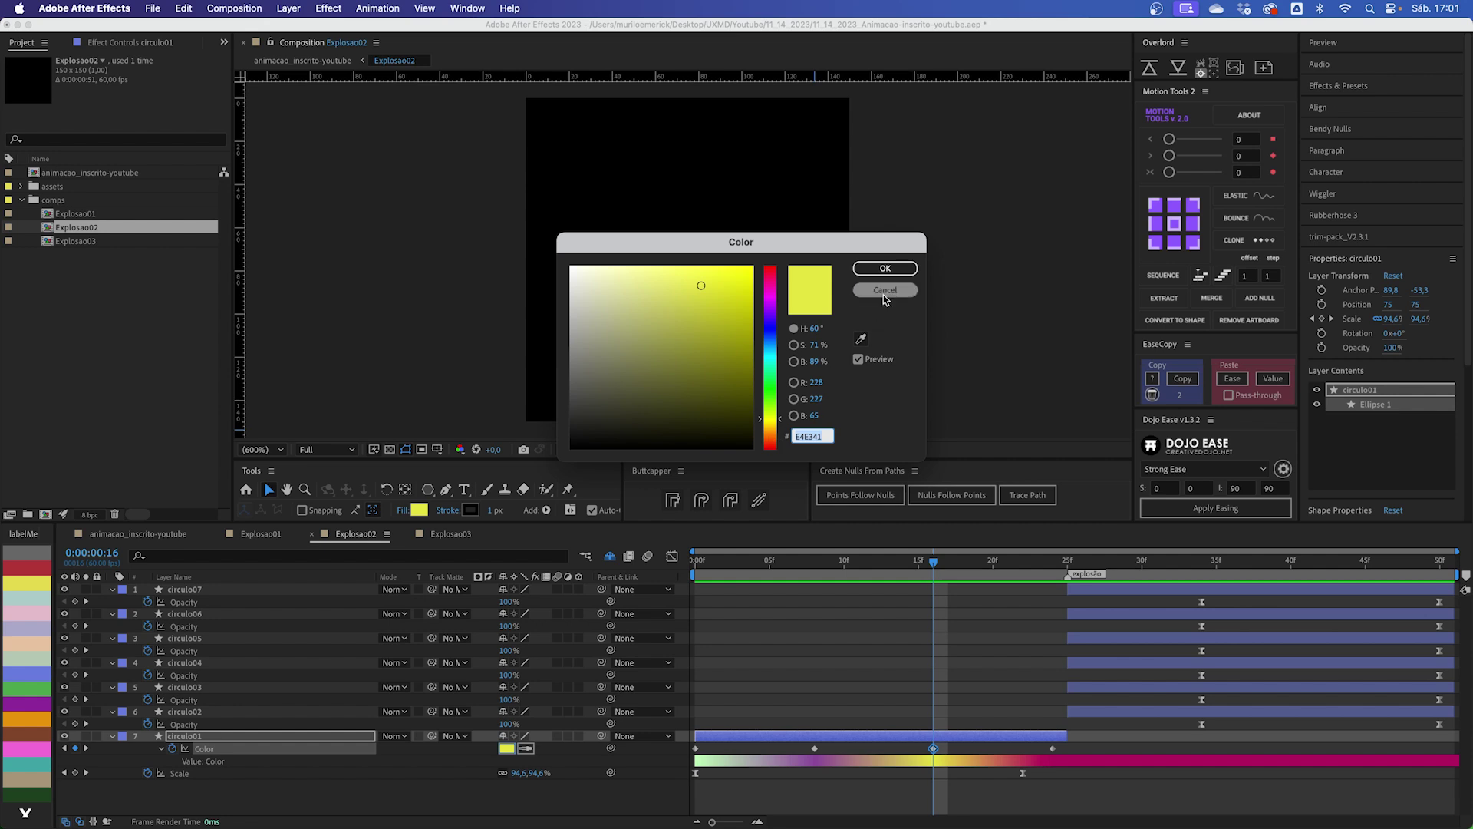
pyautogui.click(884, 268)
# Step: Set the fill of circulo02 through circulo07 in Explosao02 to yellow E4E341
pyautogui.click(1163, 589)
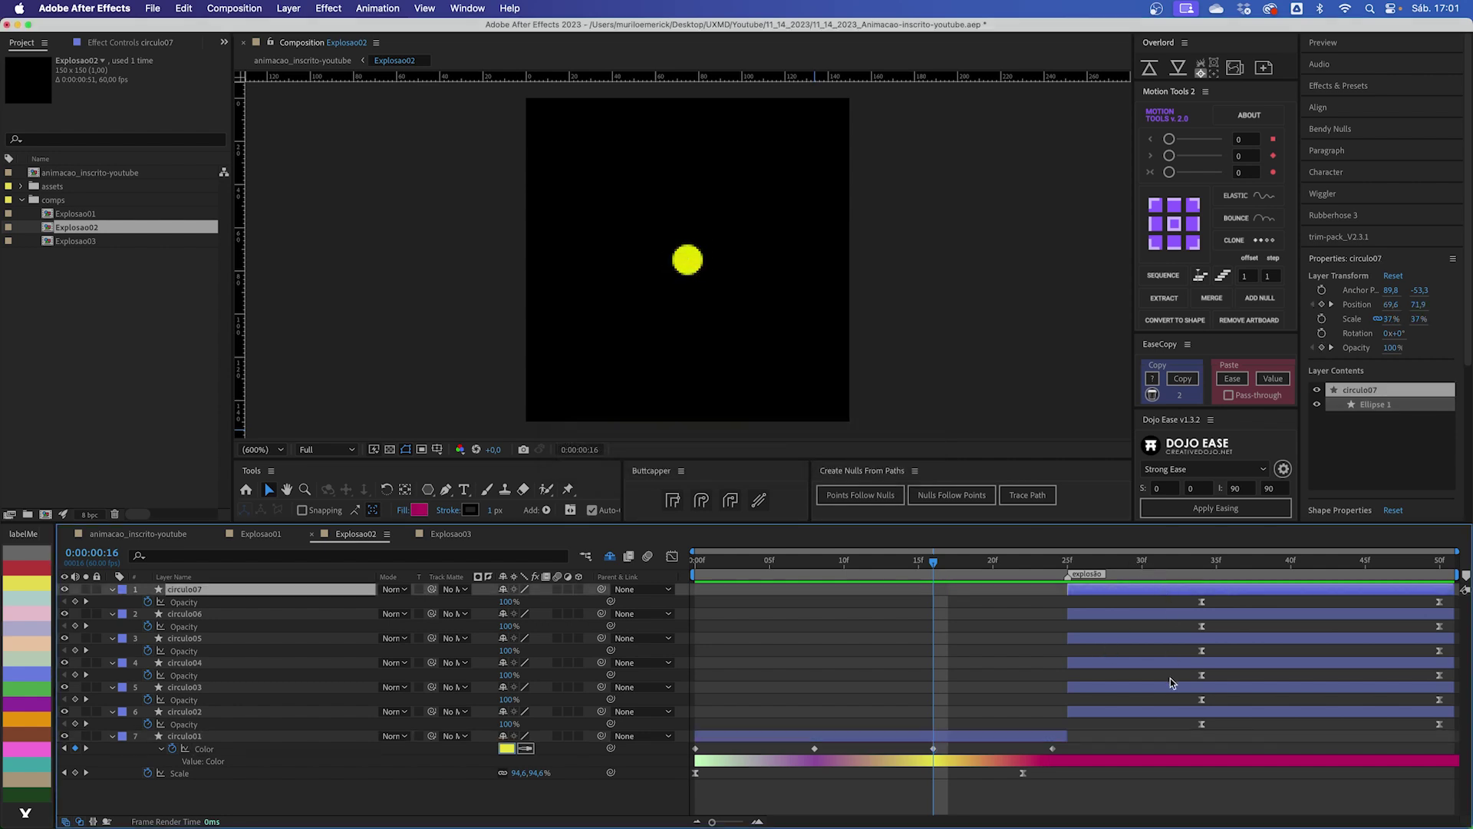
pyautogui.keyDown('shift'); pyautogui.click(1167, 716); pyautogui.keyUp('shift')
pyautogui.moveTo(1151, 568); pyautogui.dragTo(1245, 568)
pyautogui.click(419, 510)
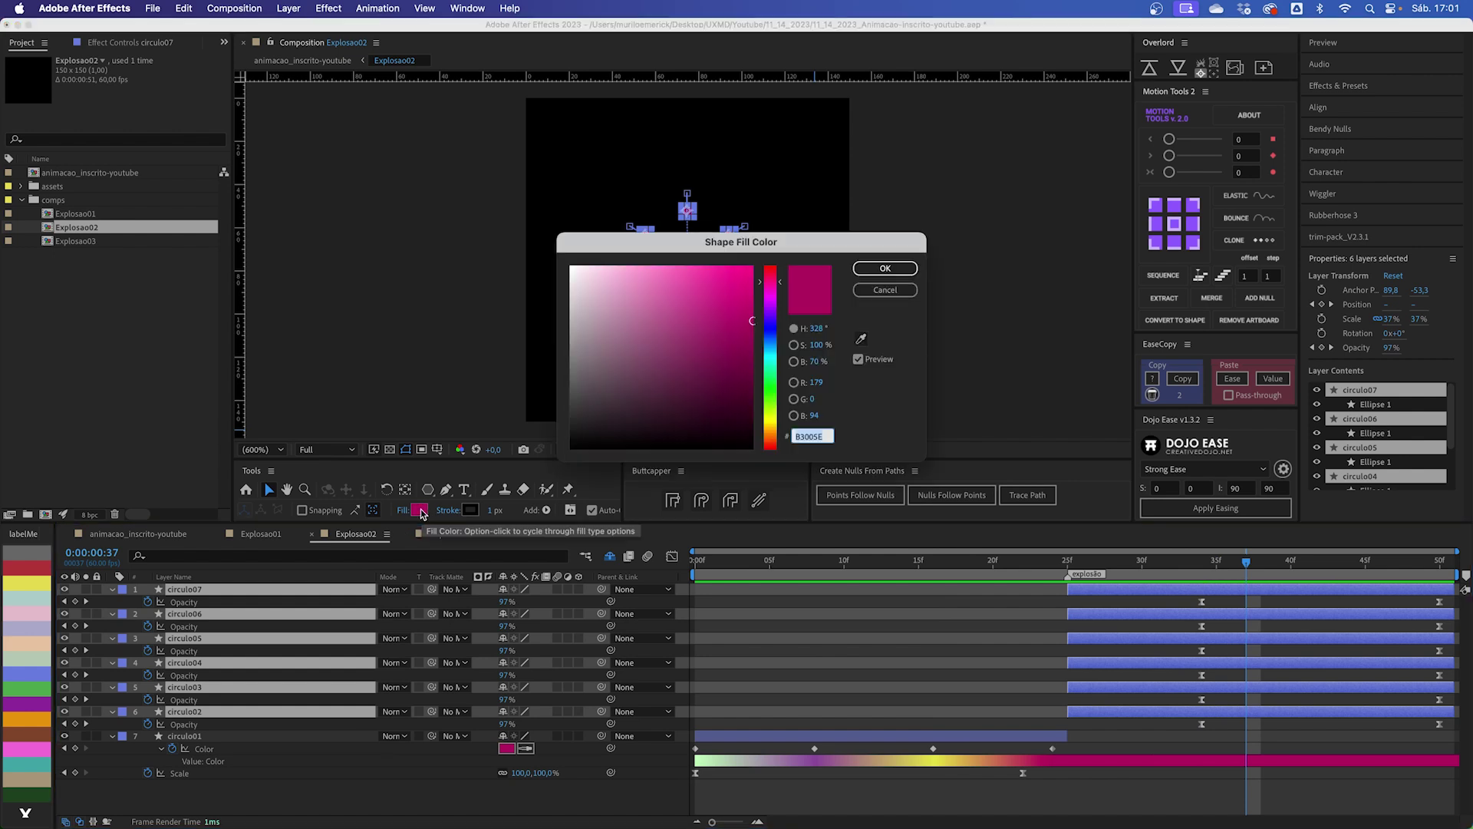
pyautogui.press('Return')
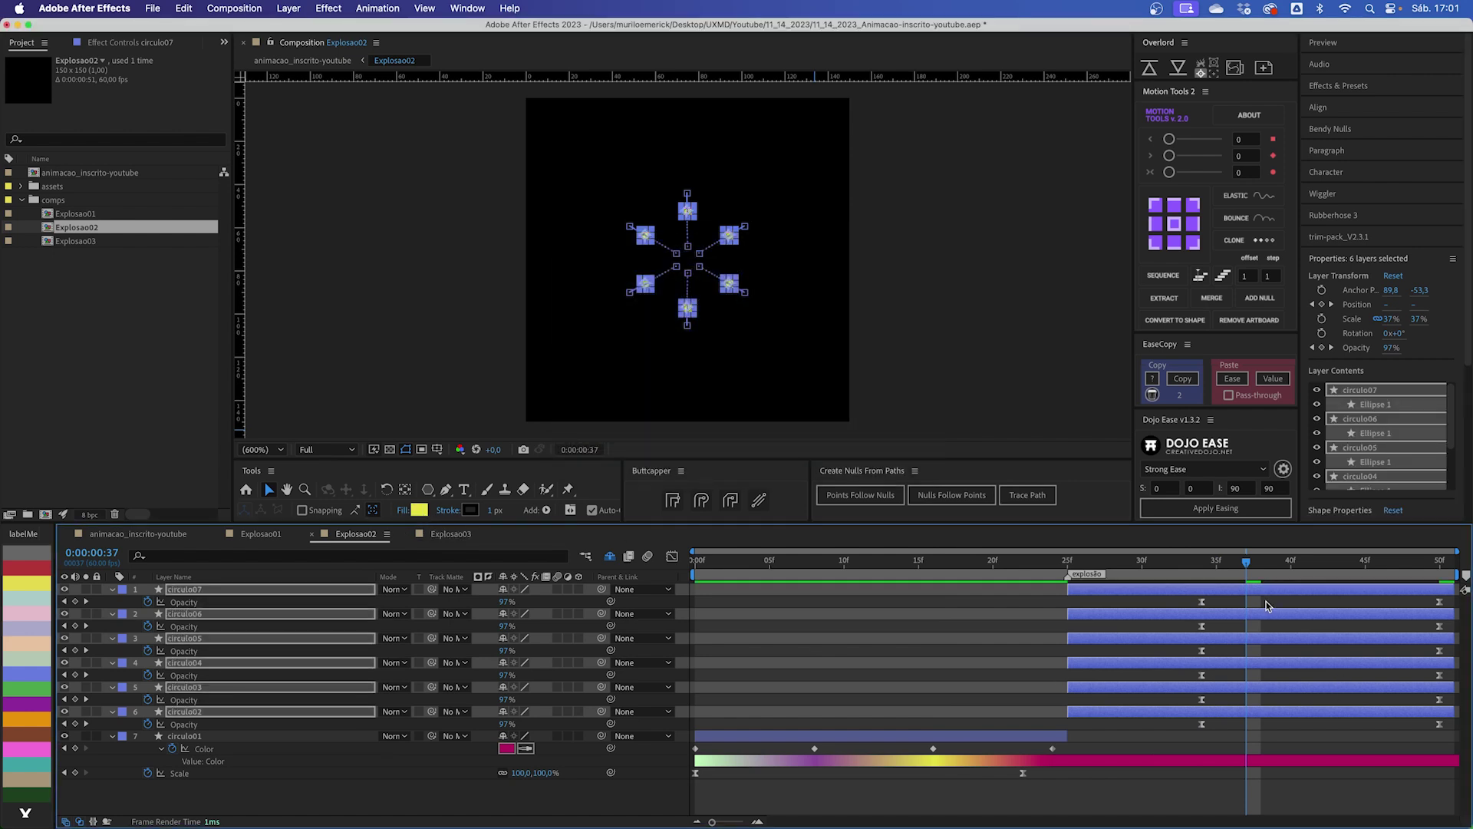
pyautogui.click(1266, 606)
# Step: In Explosao03, temporarily shift circulo01 later to copy hex BDF9B7 from its first Color keyframe, and restore the layer to frame 0
pyautogui.click(452, 534)
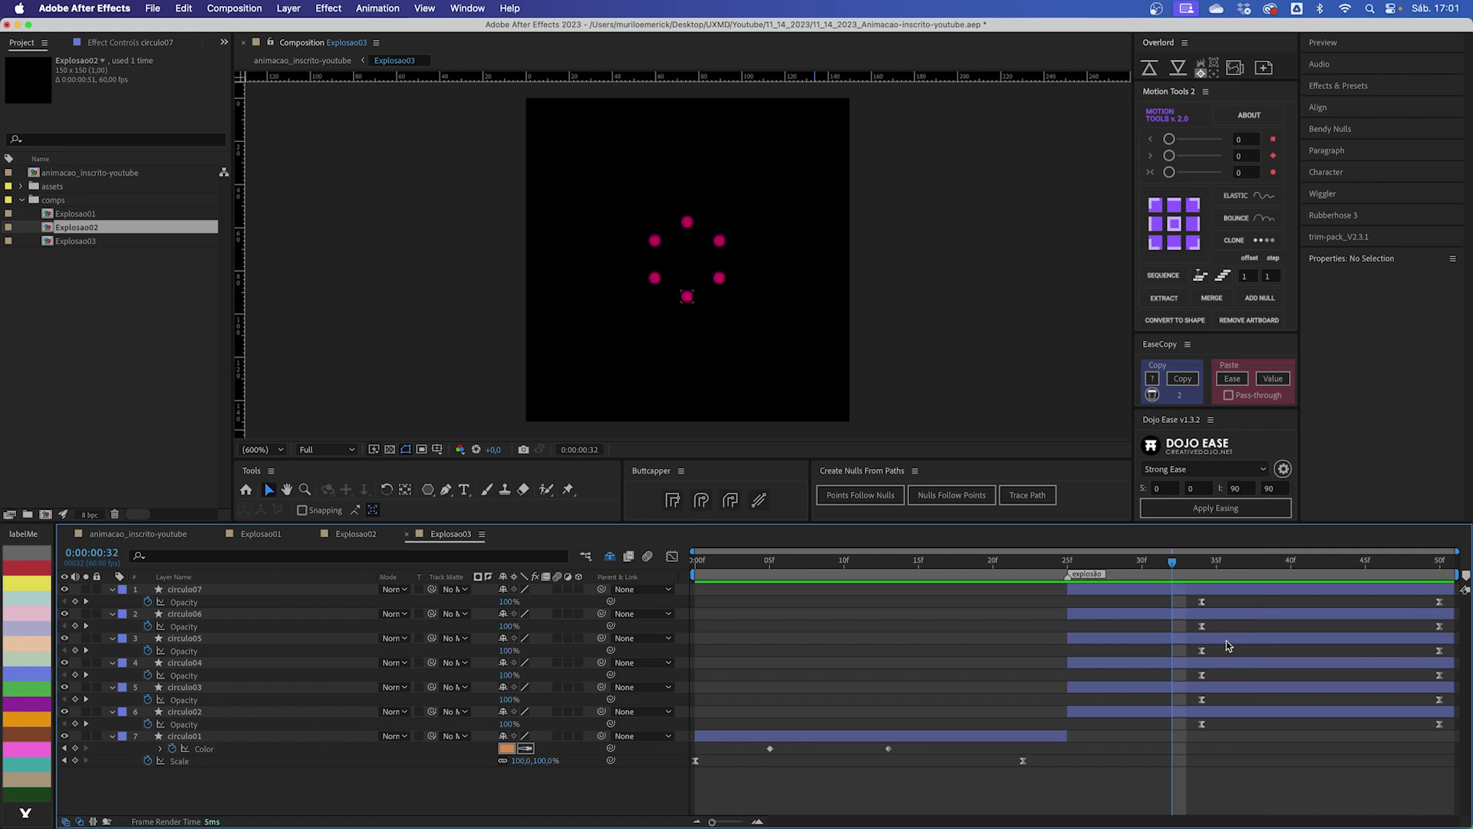
pyautogui.moveTo(1037, 567); pyautogui.dragTo(693, 687)
pyautogui.moveTo(728, 739); pyautogui.dragTo(936, 737)
pyautogui.click(857, 566)
pyautogui.moveTo(858, 566); pyautogui.dragTo(739, 568)
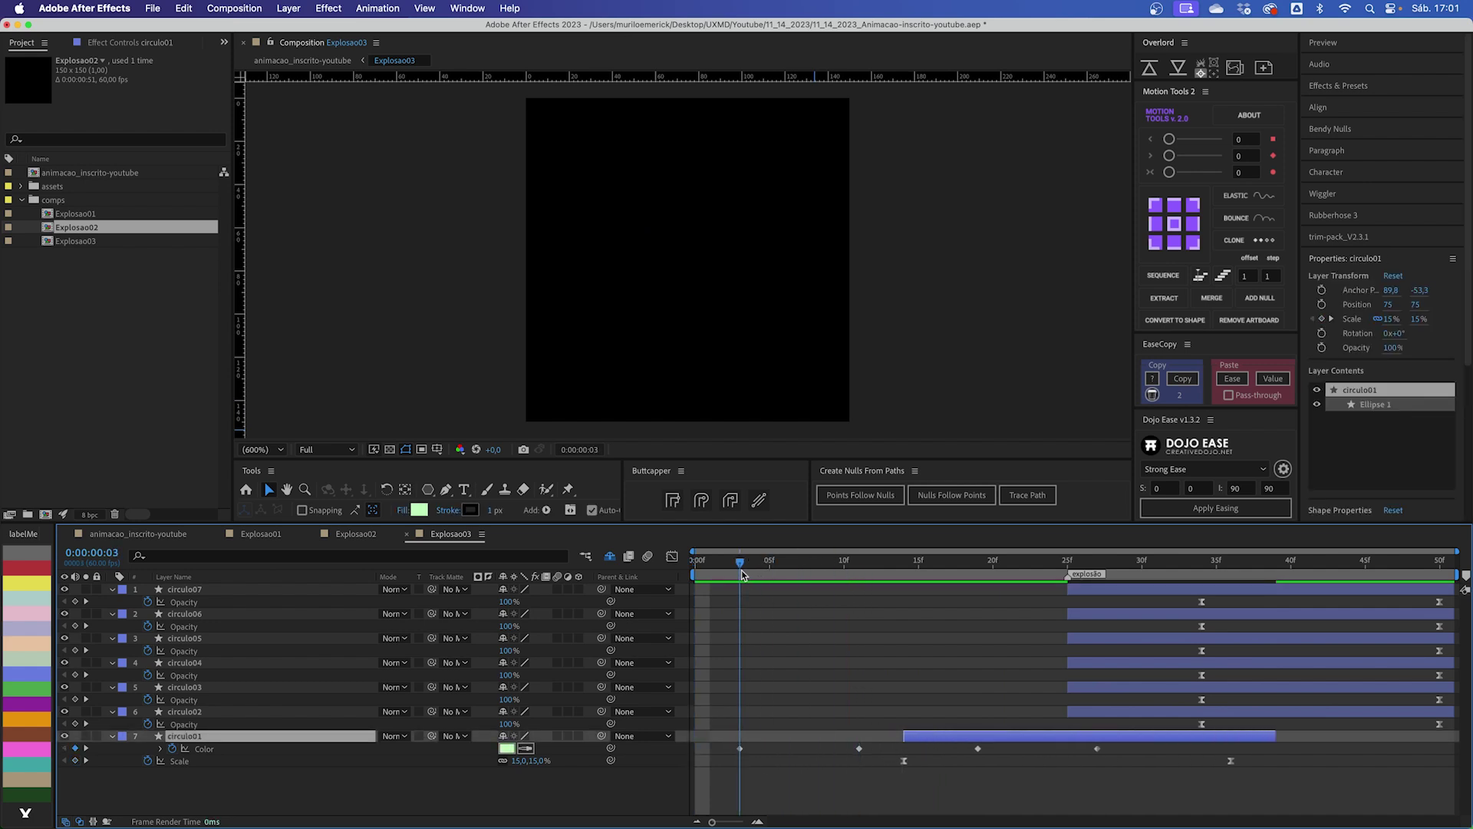
pyautogui.click(508, 748)
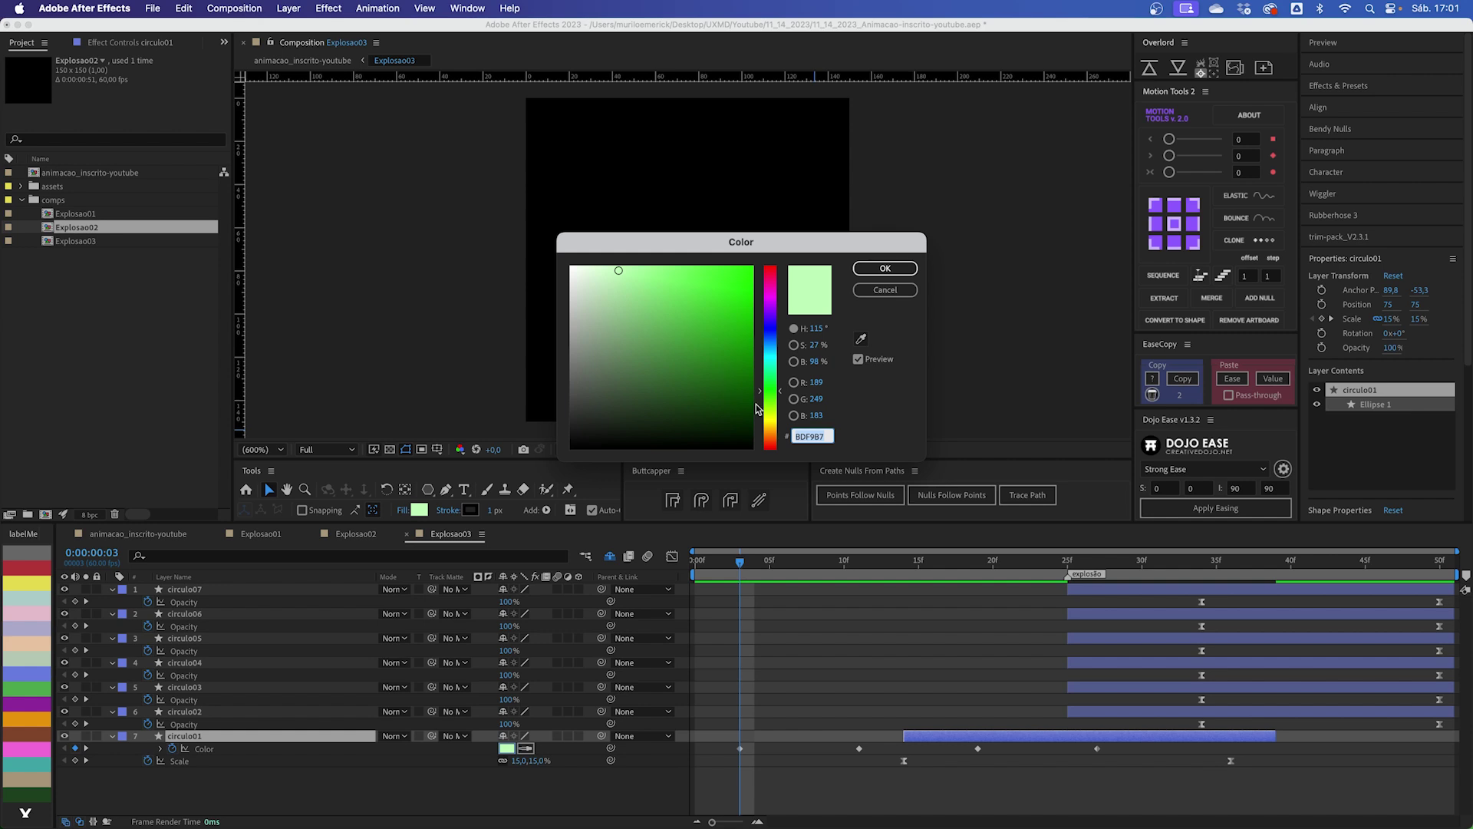
pyautogui.click(890, 291)
pyautogui.moveTo(902, 735); pyautogui.dragTo(730, 744)
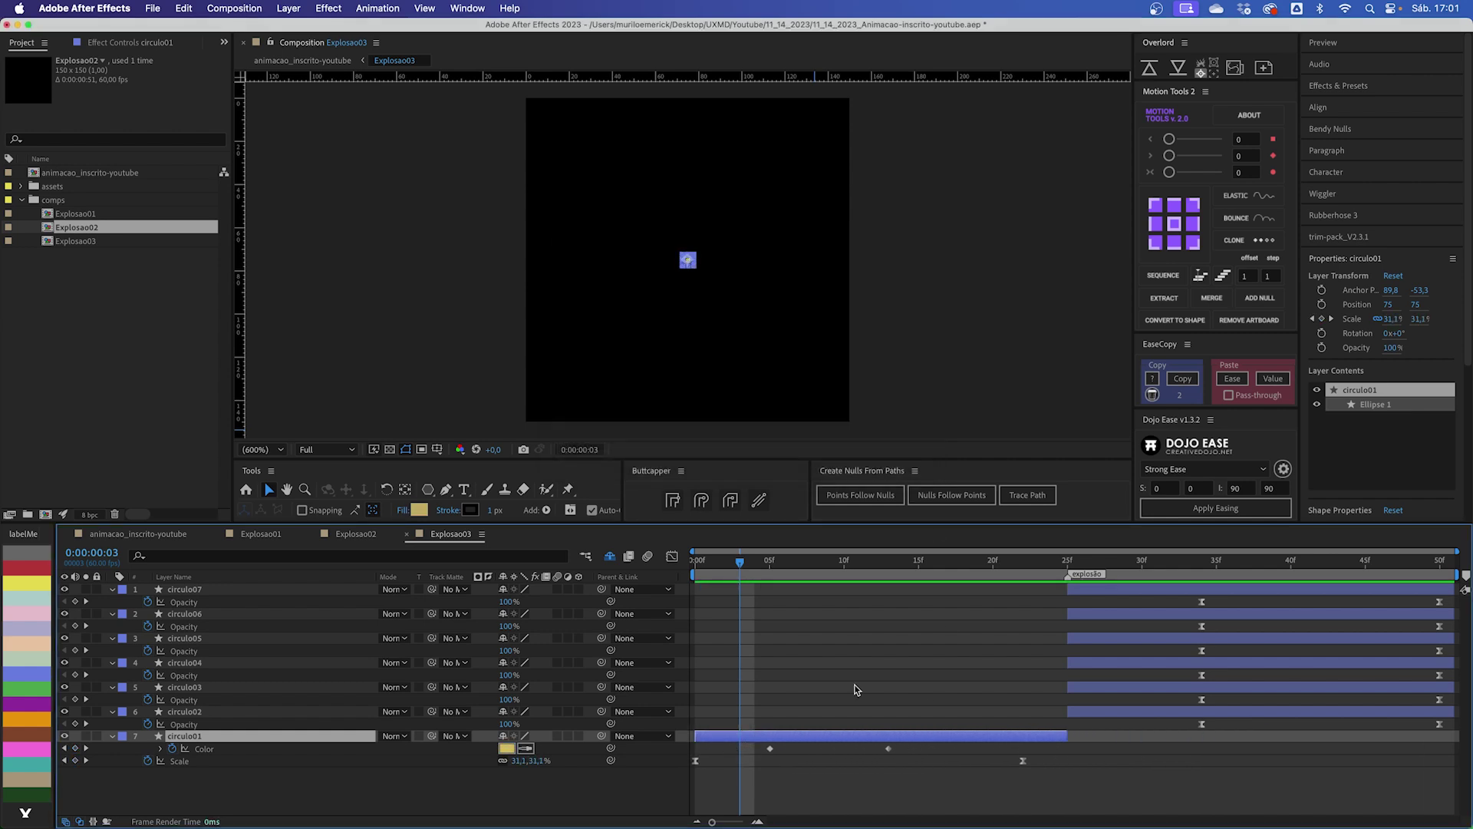
# Step: Set the fill of circulo02 through circulo07 in Explosao03 to light green BDF9B7
pyautogui.click(1112, 565)
pyautogui.click(1151, 588)
pyautogui.keyDown('shift'); pyautogui.click(1151, 712); pyautogui.keyUp('shift')
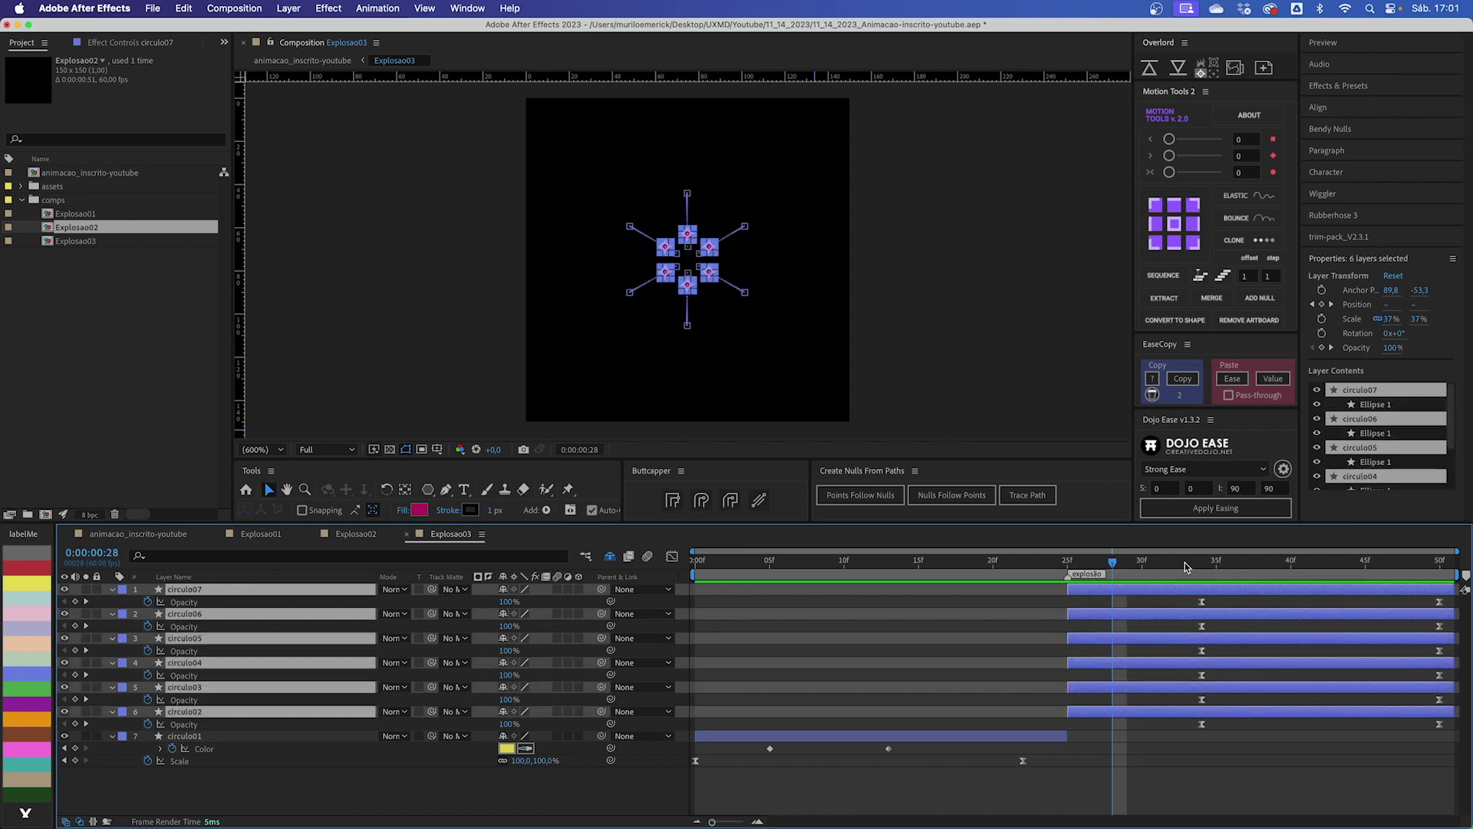
pyautogui.press('space')
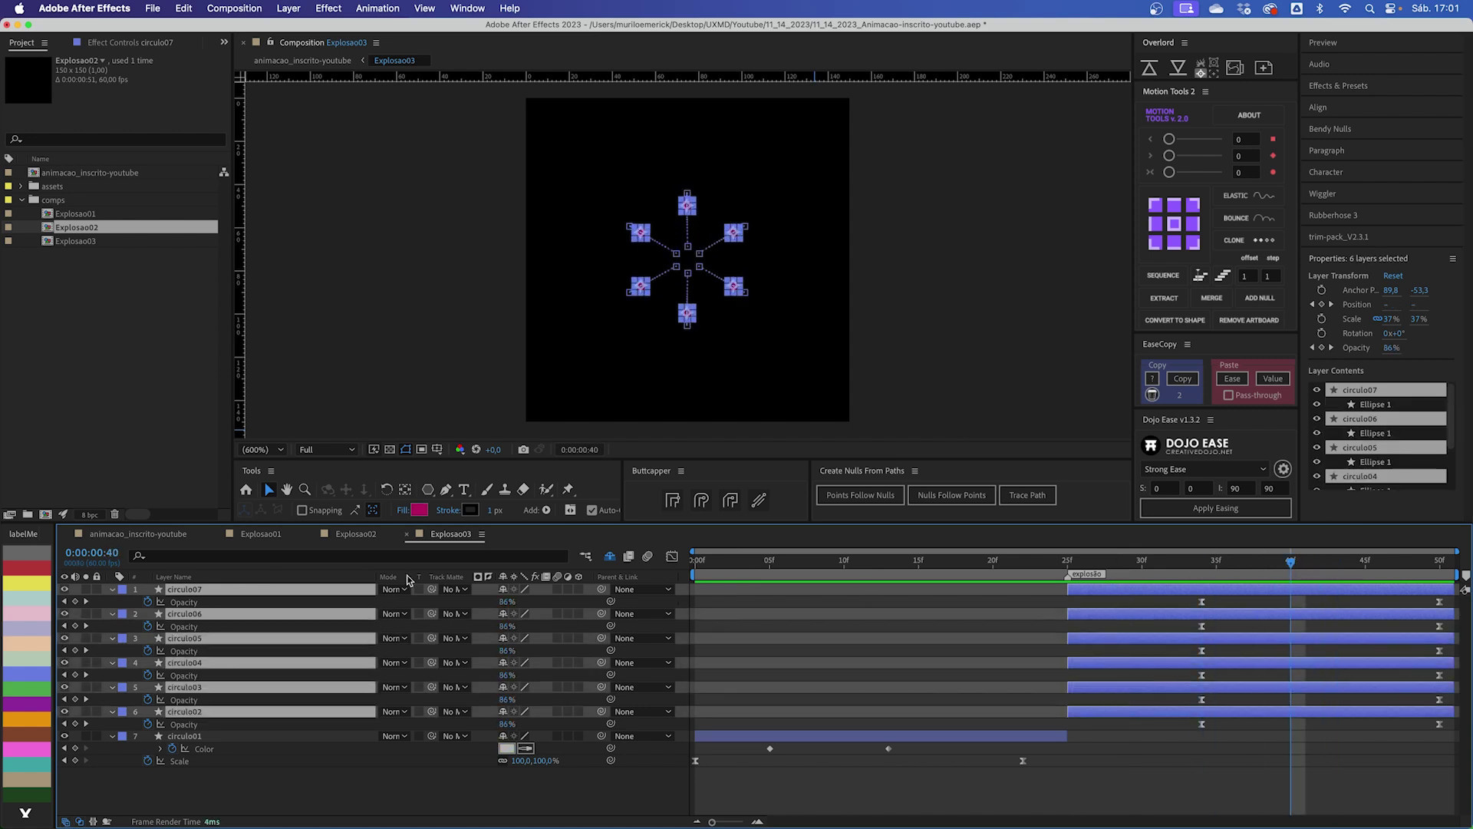
pyautogui.click(419, 509)
pyautogui.write('BDF9B7')
pyautogui.press('Return')
pyautogui.click(1088, 601)
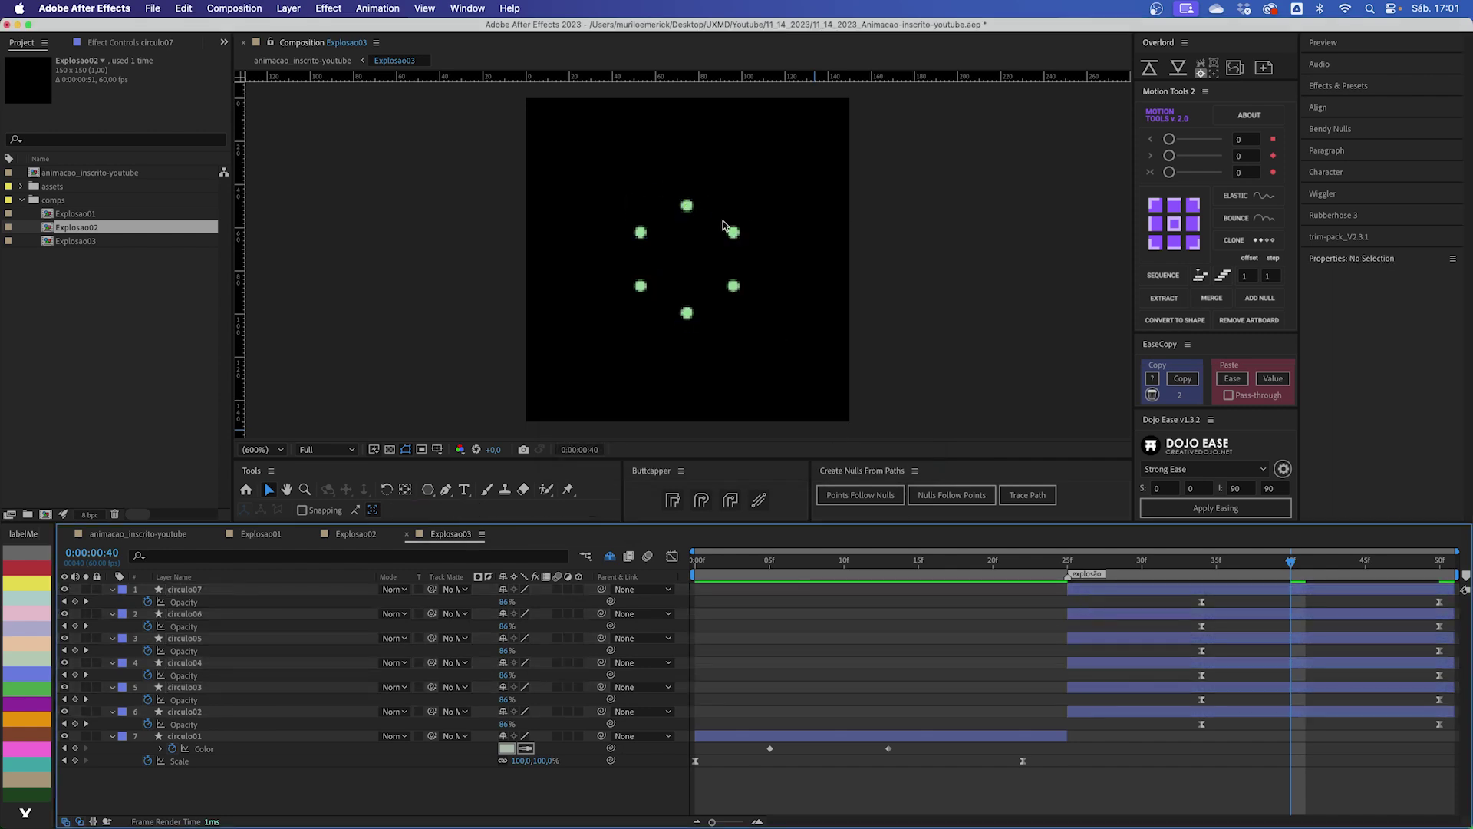
# Step: Play back the main animacao_inscrito-youtube composition and inspect the recolored bursts at 0:00:01:16
pyautogui.click(155, 539)
pyautogui.click(961, 623)
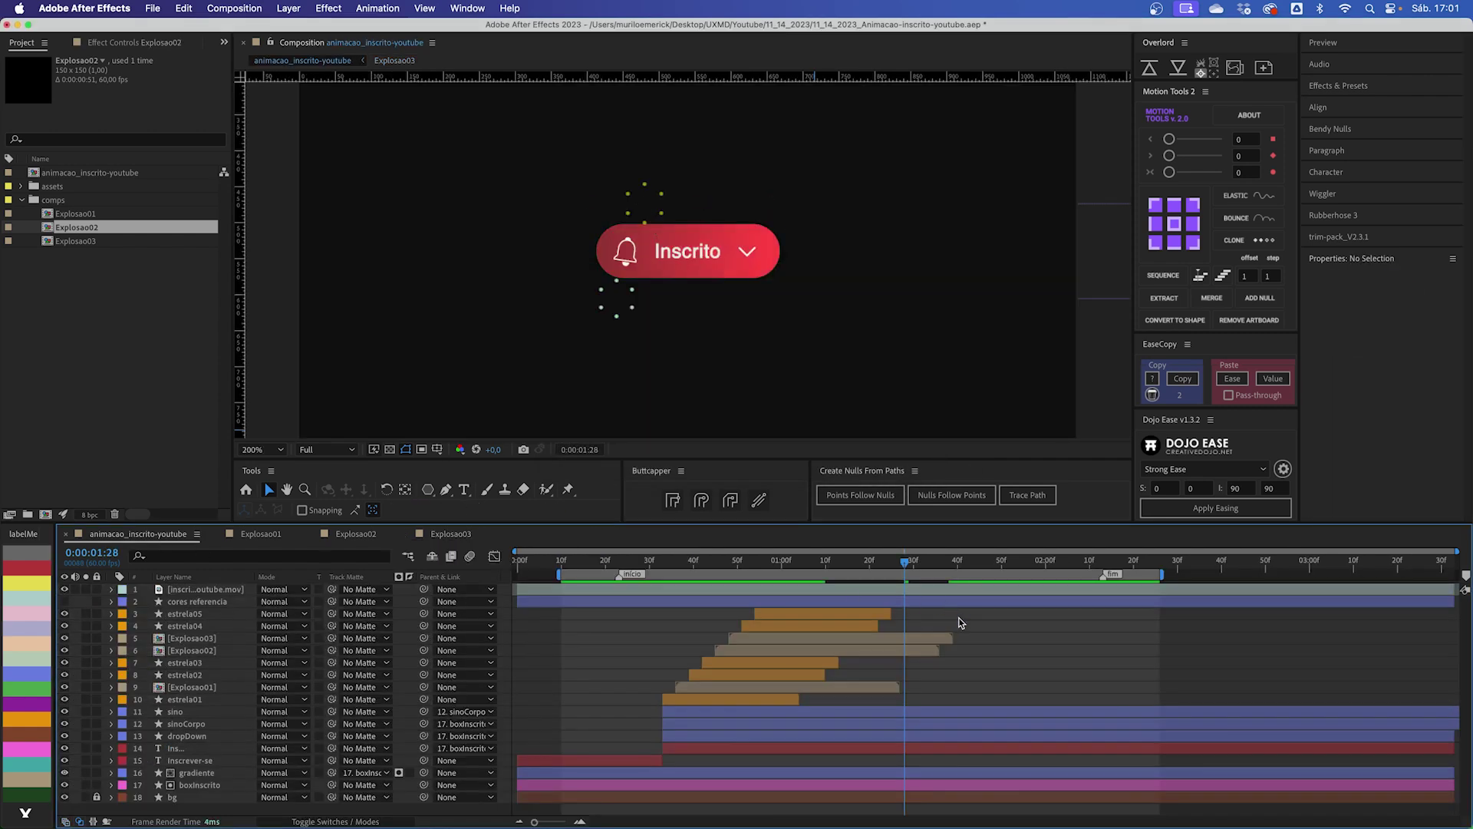
pyautogui.press('space')
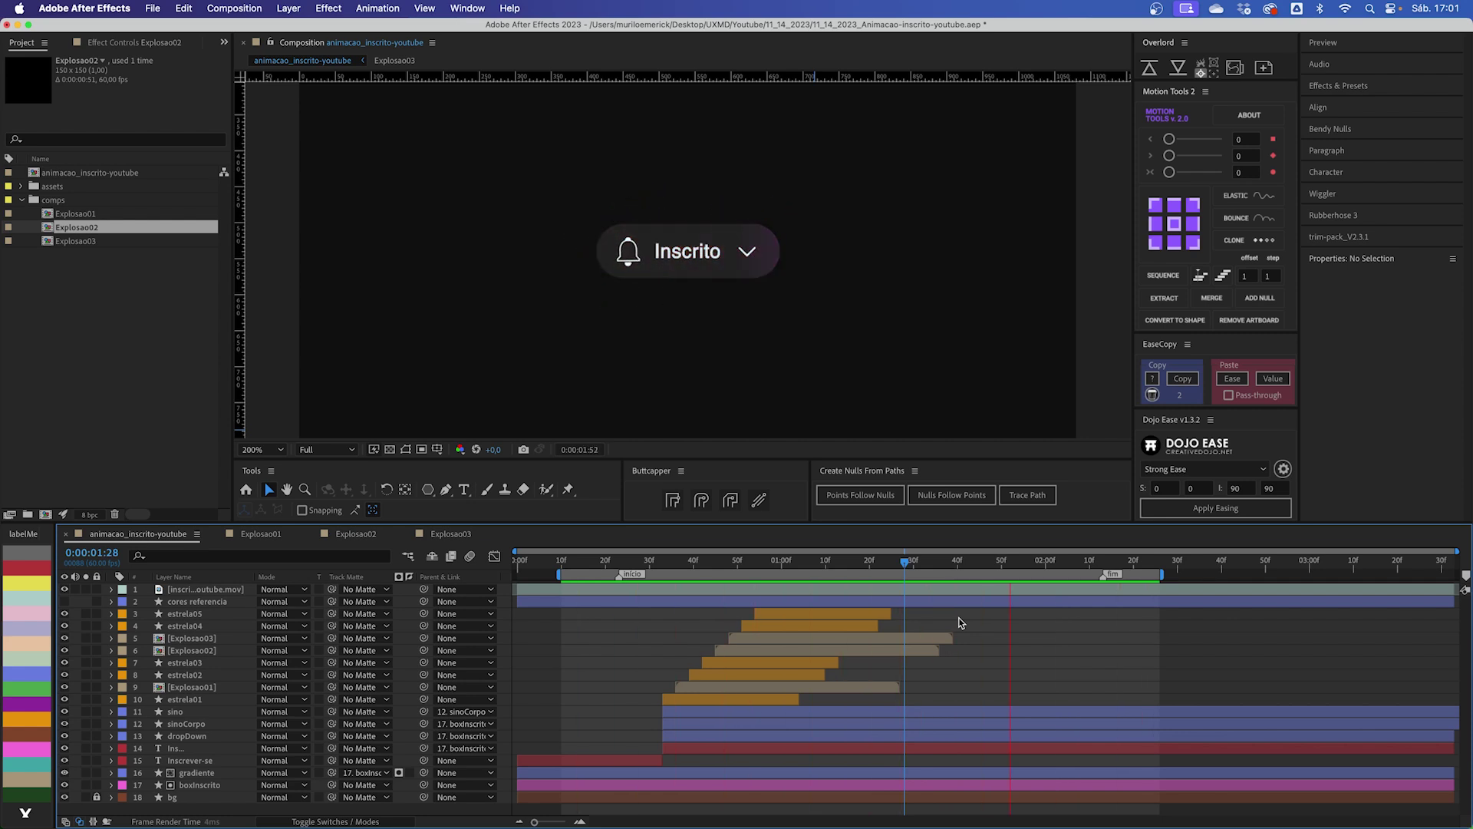
pyautogui.moveTo(739, 566); pyautogui.dragTo(850, 564)
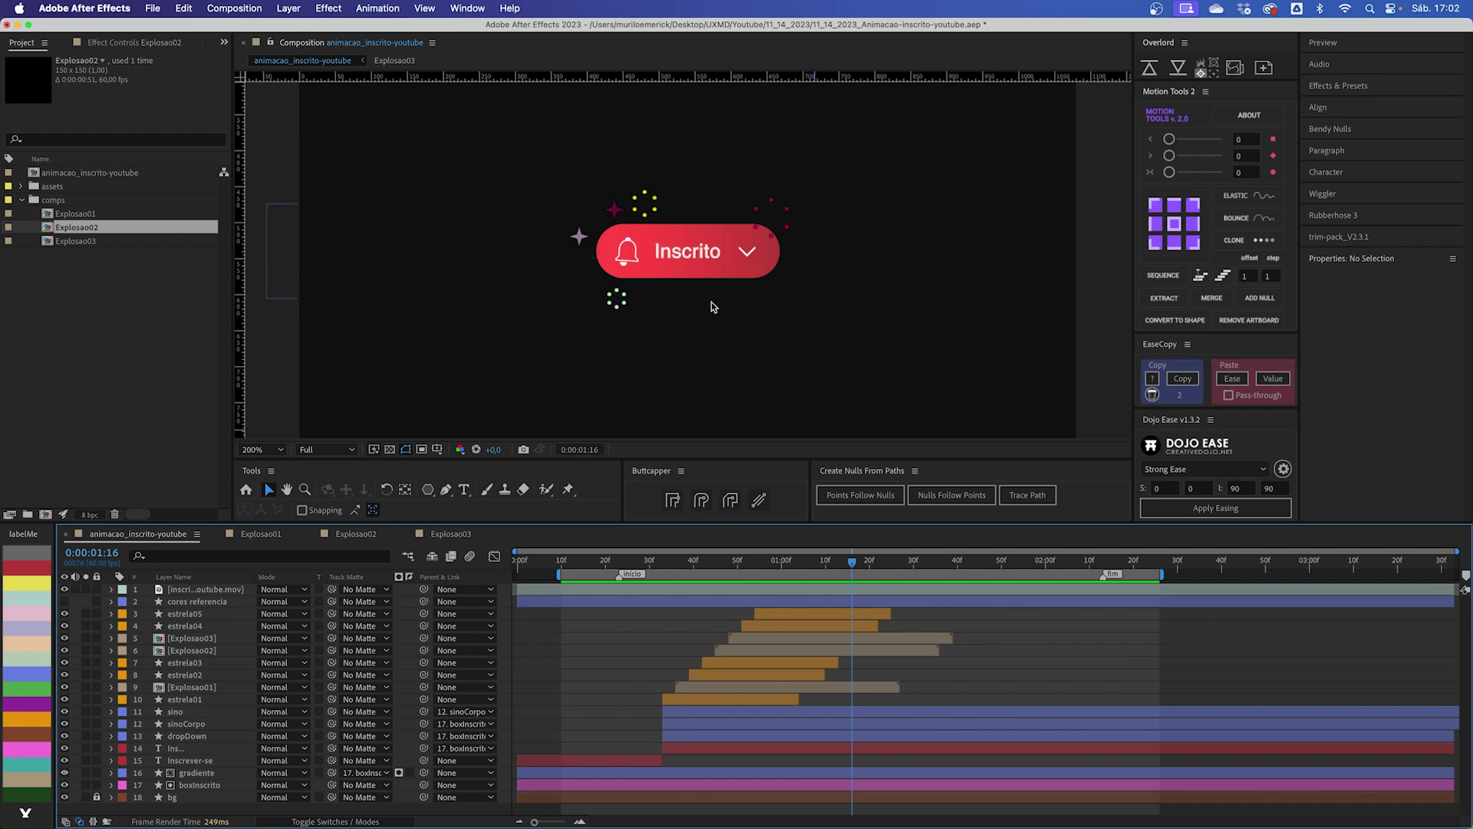
# Step: Shift the Explosao03 layer 4 frames later in the main composition
pyautogui.click(778, 638)
pyautogui.hotkey('alt', 'pagedown')
pyautogui.hotkey('alt', 'pagedown')
pyautogui.hotkey('alt', 'pagedown')
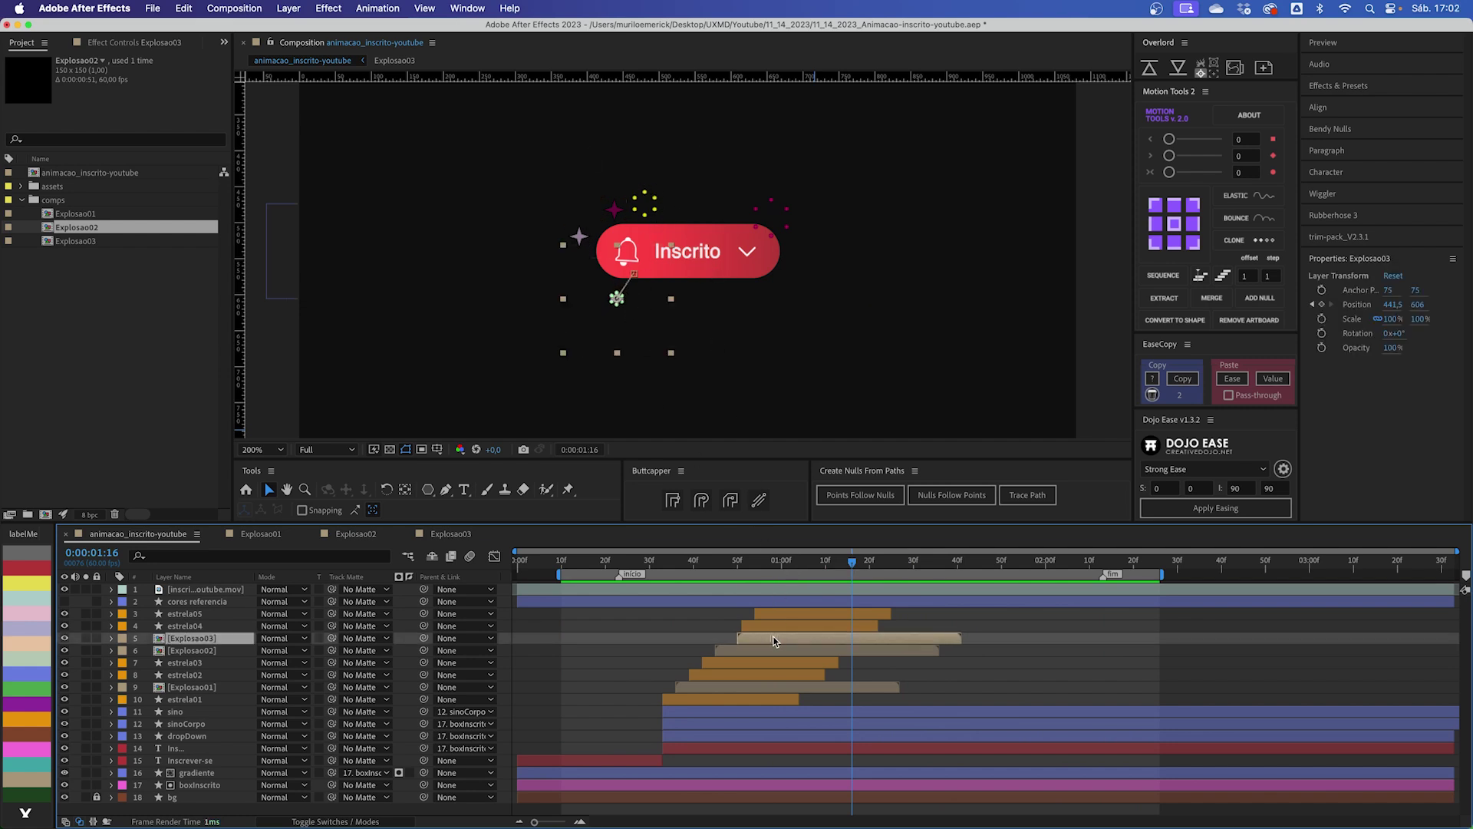
pyautogui.hotkey('alt', 'pagedown')
# Step: Place the estrela04 layer below Explosao03 and shift it 3 frames earlier
pyautogui.click(780, 626)
pyautogui.moveTo(779, 624); pyautogui.dragTo(774, 640)
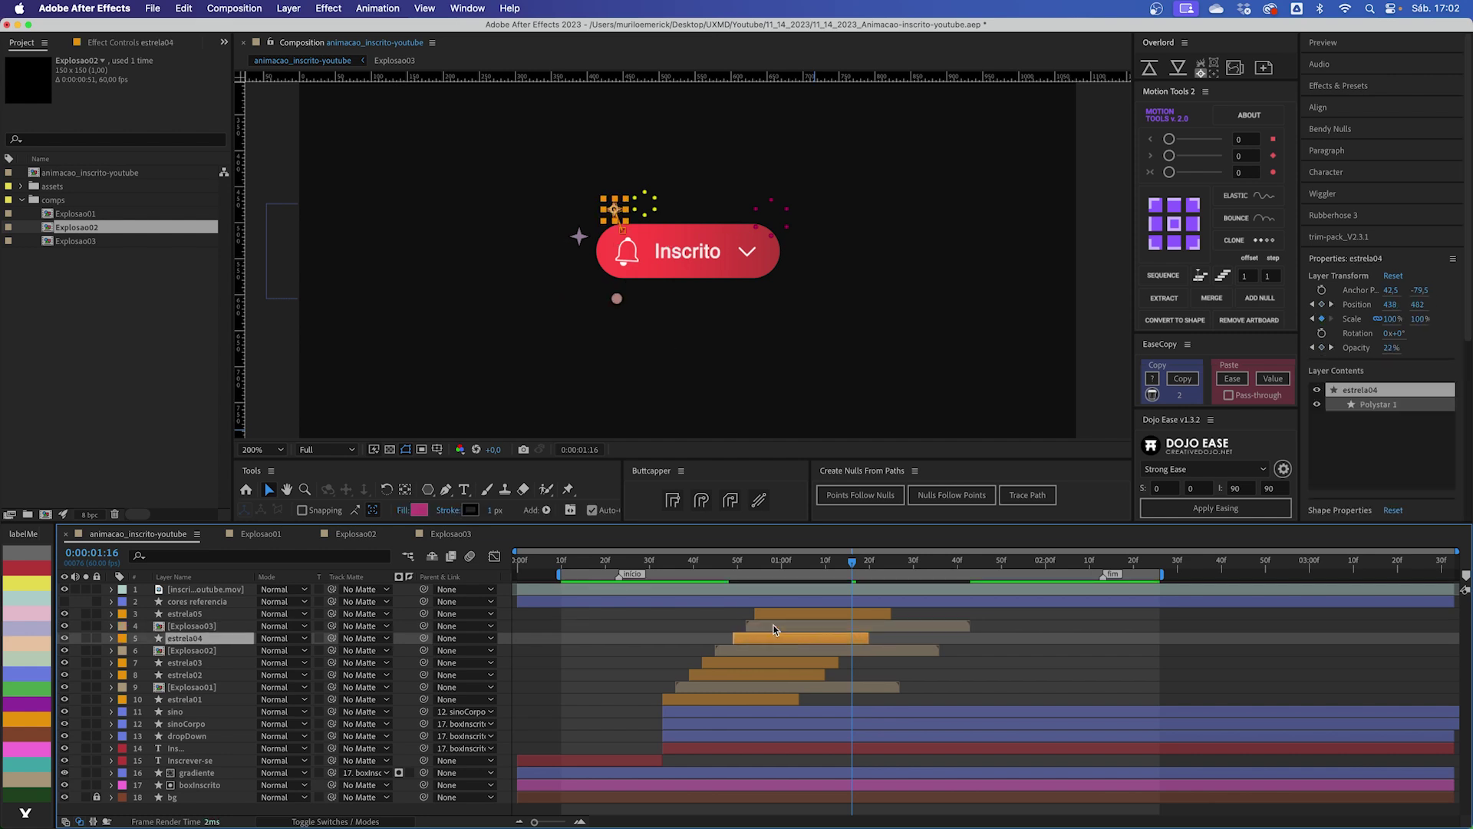
pyautogui.hotkey('alt', 'pageup')
# Step: Shift the Explosao03 layer 1 frame earlier and play back the composition
pyautogui.click(766, 627)
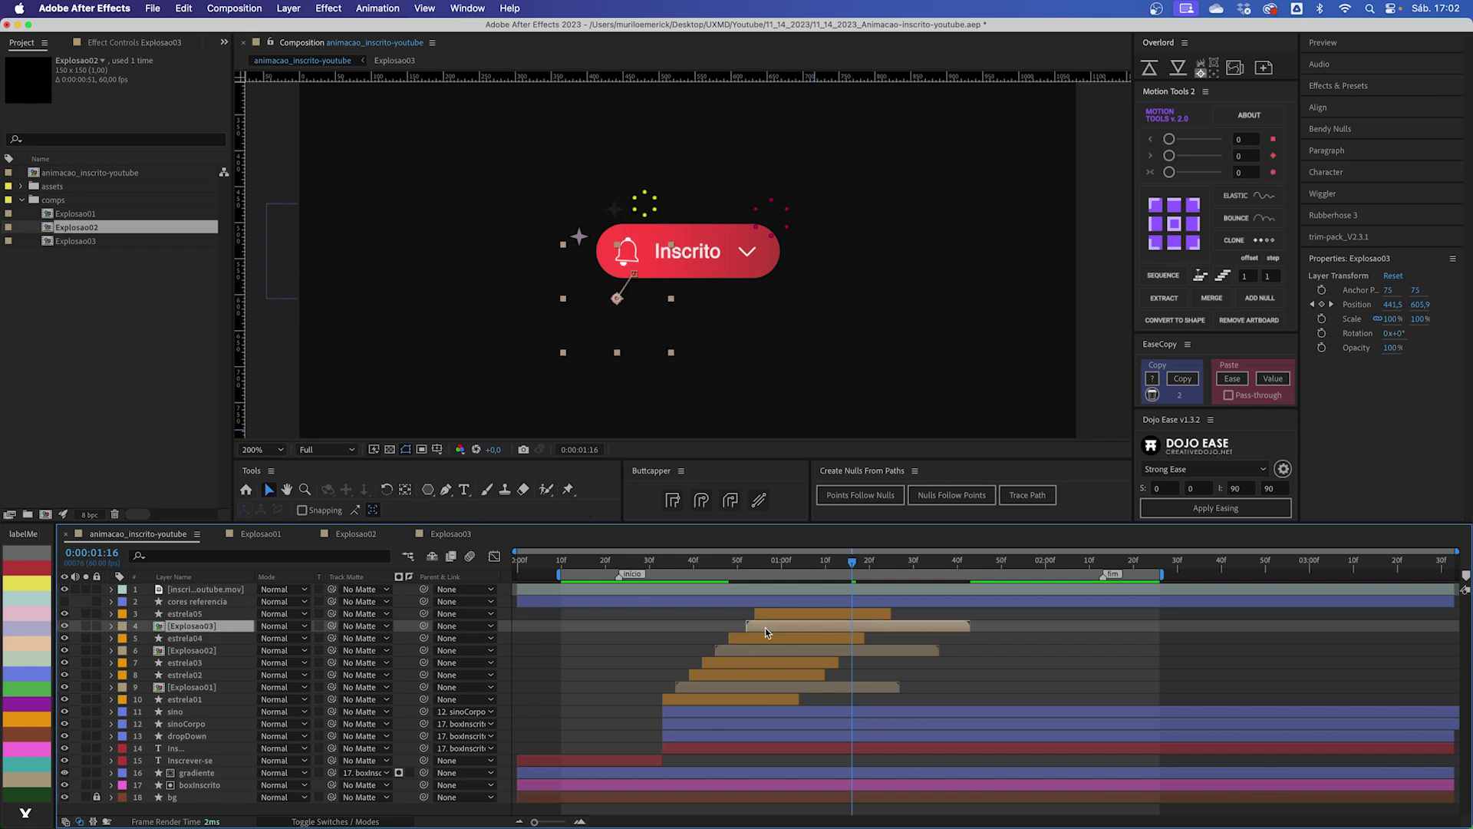
pyautogui.hotkey('alt', 'pageup')
pyautogui.click(907, 611)
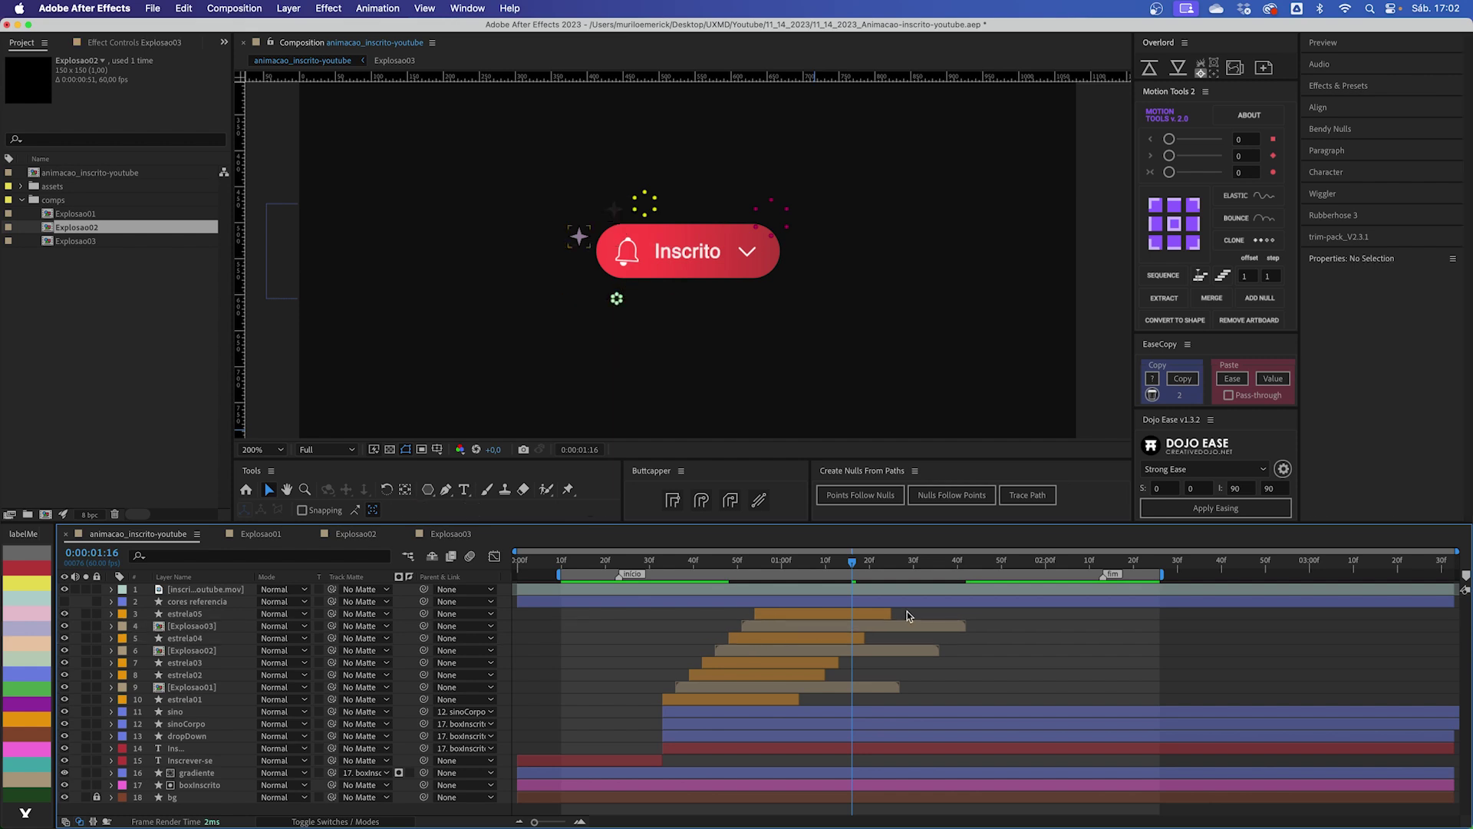
pyautogui.press('space')
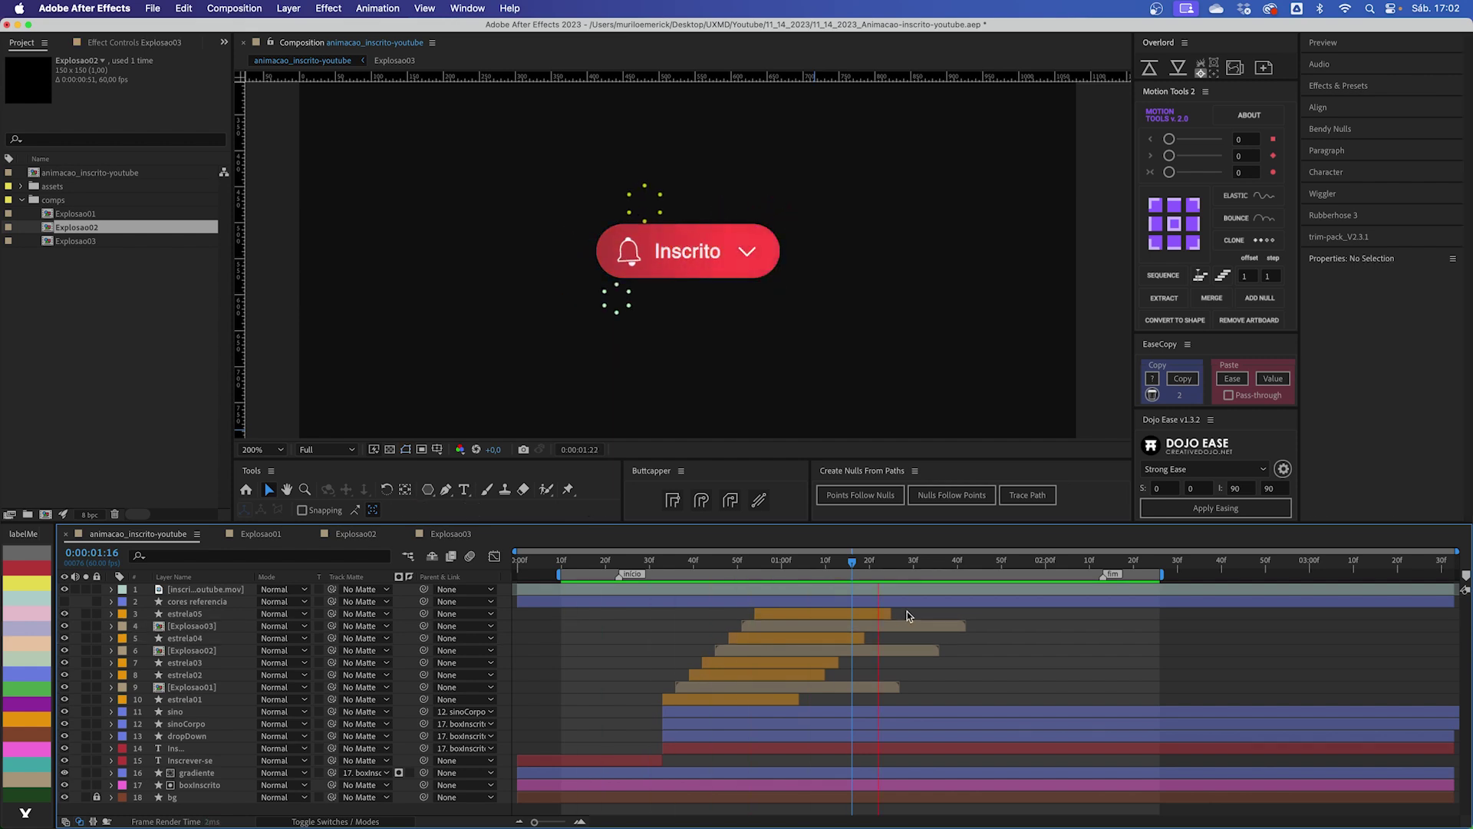